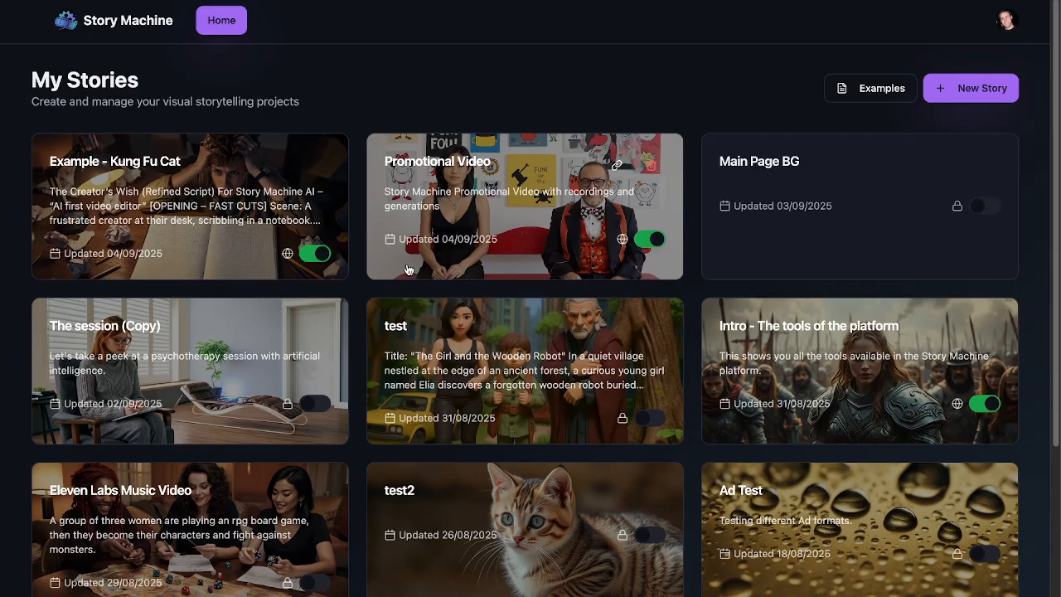
# Create a new story titled "The Delivery" without a description
pyautogui.click(960, 87)
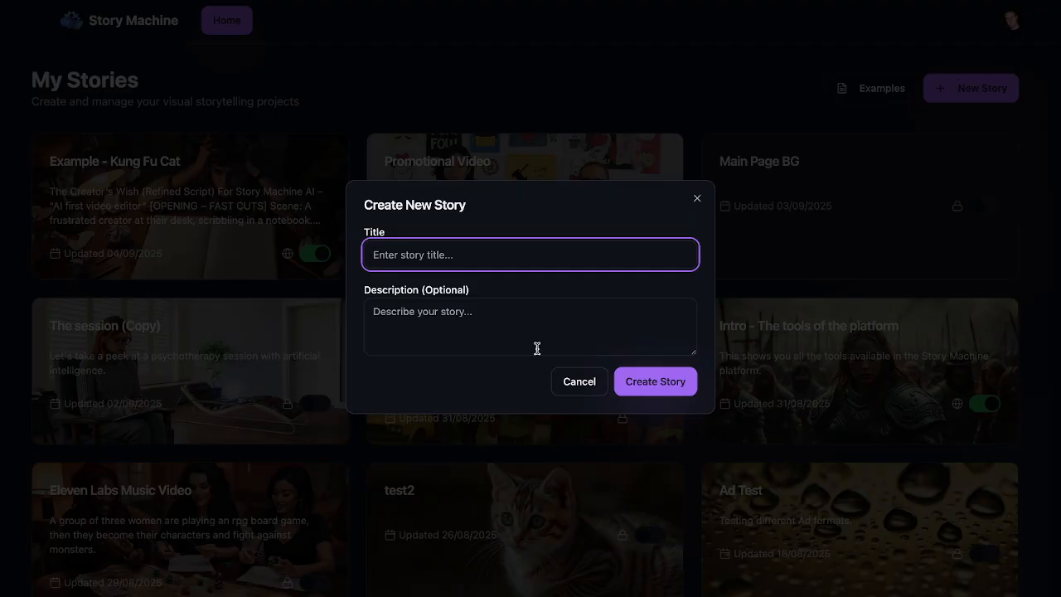
pyautogui.write('The Delivery')
pyautogui.click(643, 395)
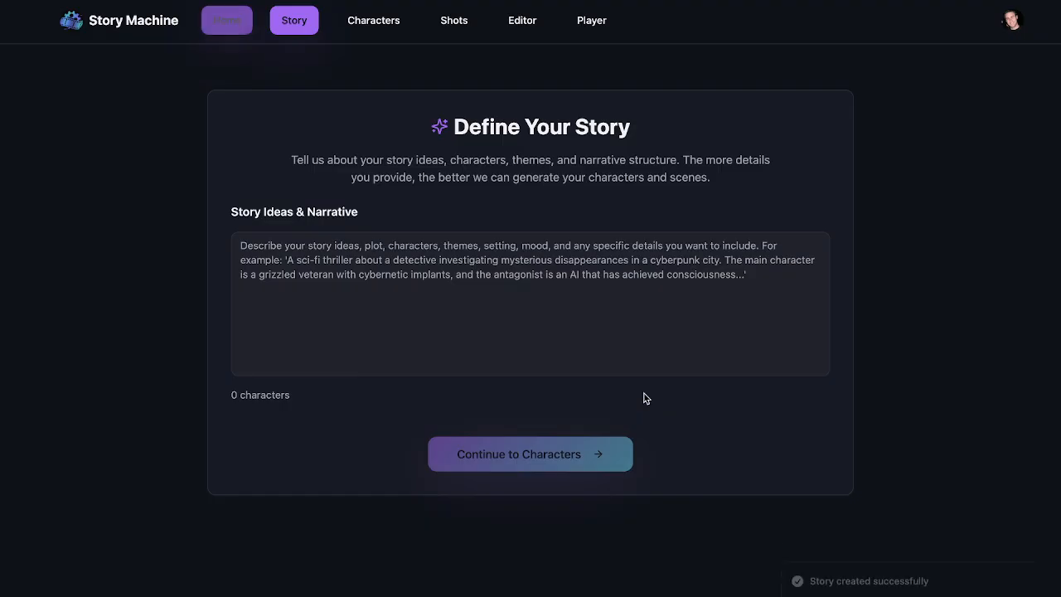
# Enter the narrative of a burned-out delivery driver on a five-place mystery route ending with an urn at a cemetery, and continue to the characters
pyautogui.click(362, 277)
pyautogui.write("A delivery driver with an insanely hectic burnout schedule picks up a package that books him for the whole day. He is reluctant, but then sees the payout is super high. The delivery route is a mystery, with a clue in each place leading the to the next. Each place is totally different, and increasingly calming. We end up going to five places, and the driver is asked to do a weird tiny ritual in each place (e.g. order a specific drink at a coffee shop and enjoy at a specific table by the window). Last place is a cemetary and he realizes it's an urn. By this time, the driver has found a new appreciation for life and places the urn gratefully in it's final resting spot.")
pyautogui.click(111, 378)
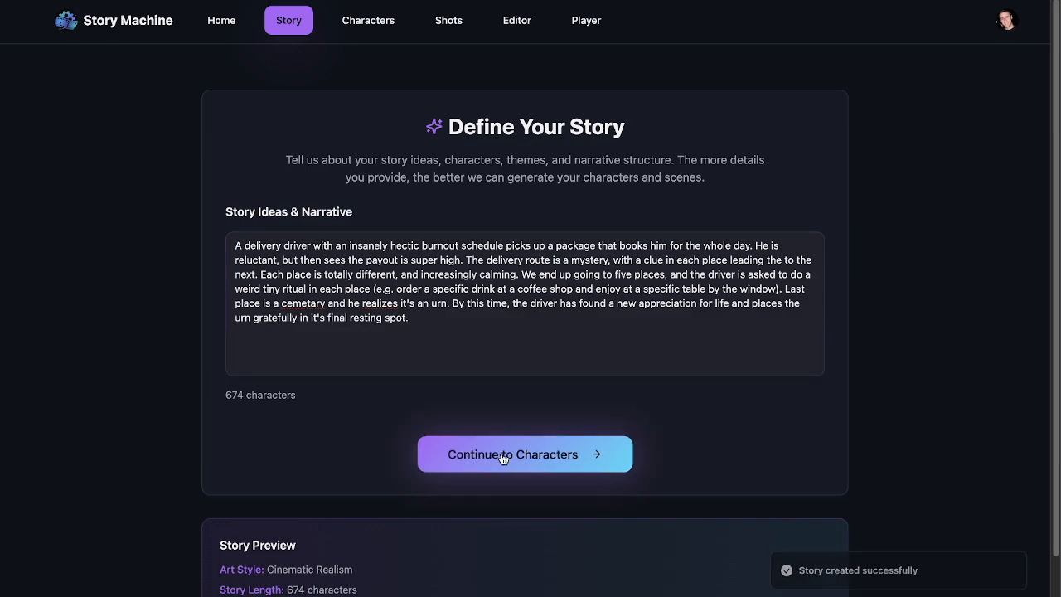
pyautogui.click(440, 318)
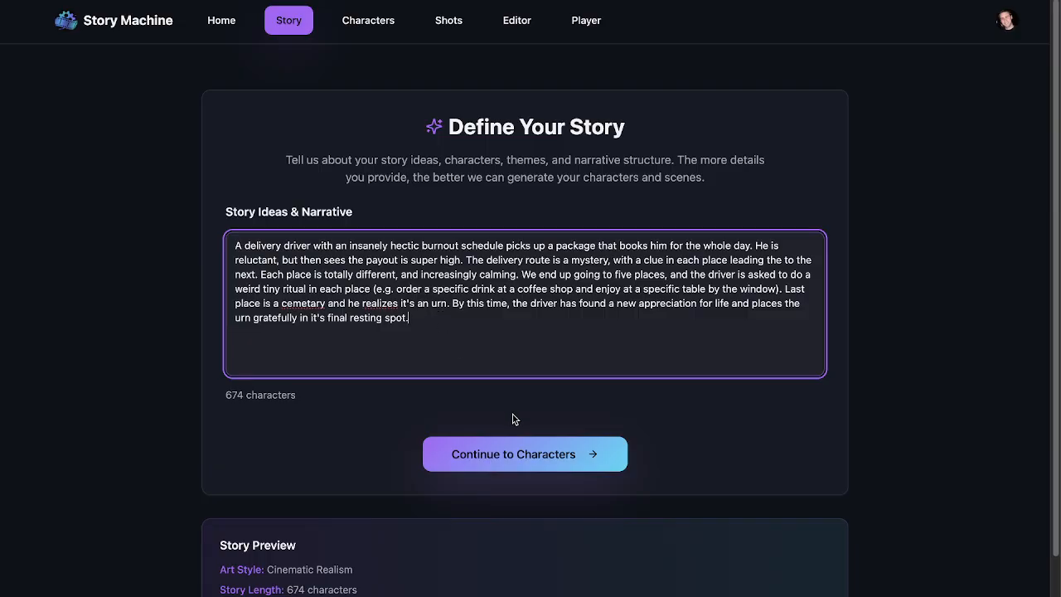
pyautogui.click(529, 455)
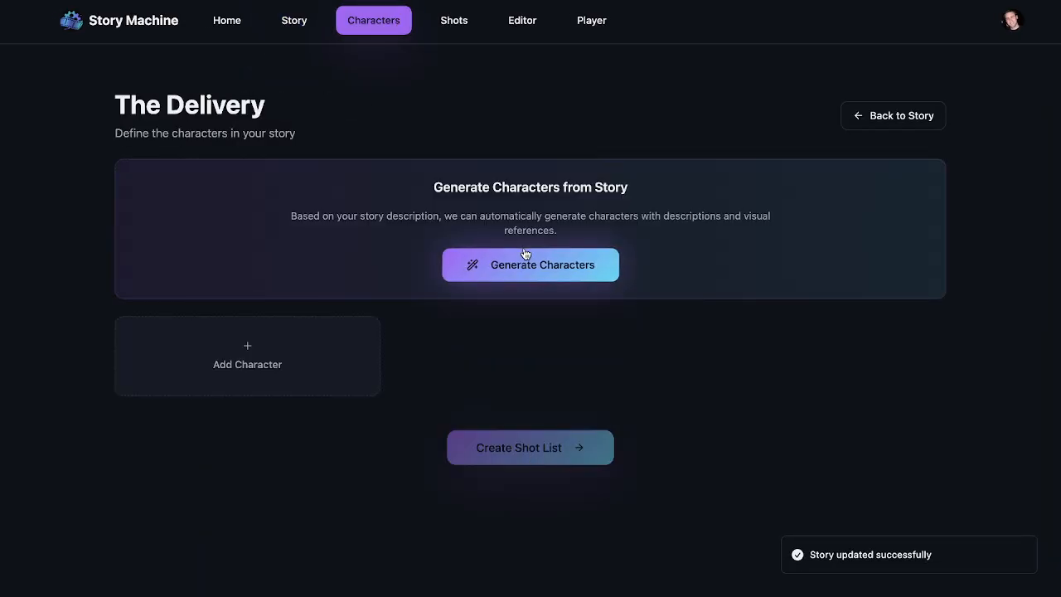
# Generate the characters automatically from the story description
pyautogui.click(528, 266)
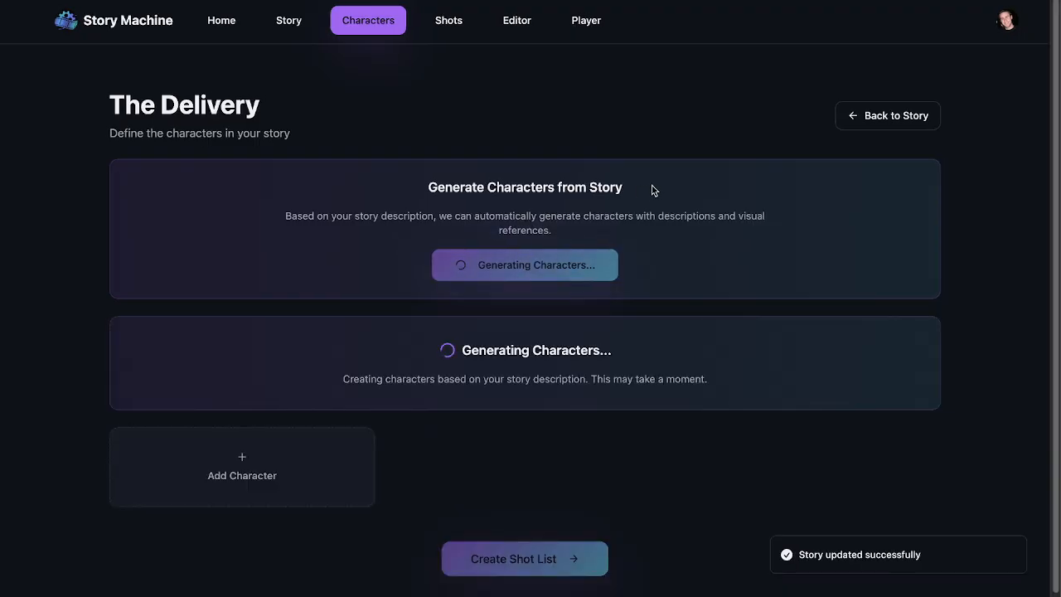
pyautogui.scroll(-1, 713, 287)
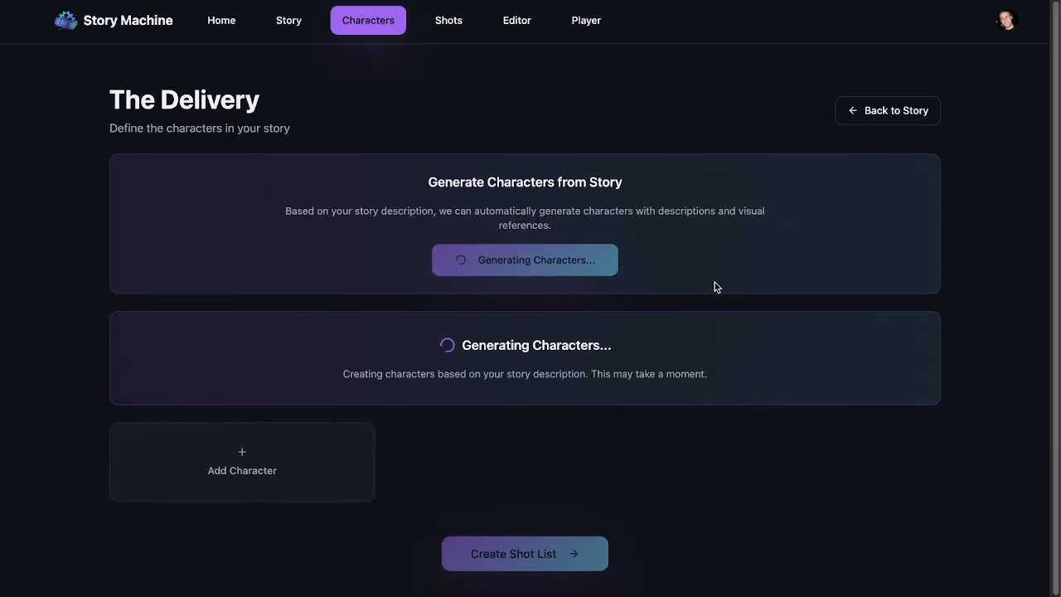
pyautogui.scroll(1, 717, 287)
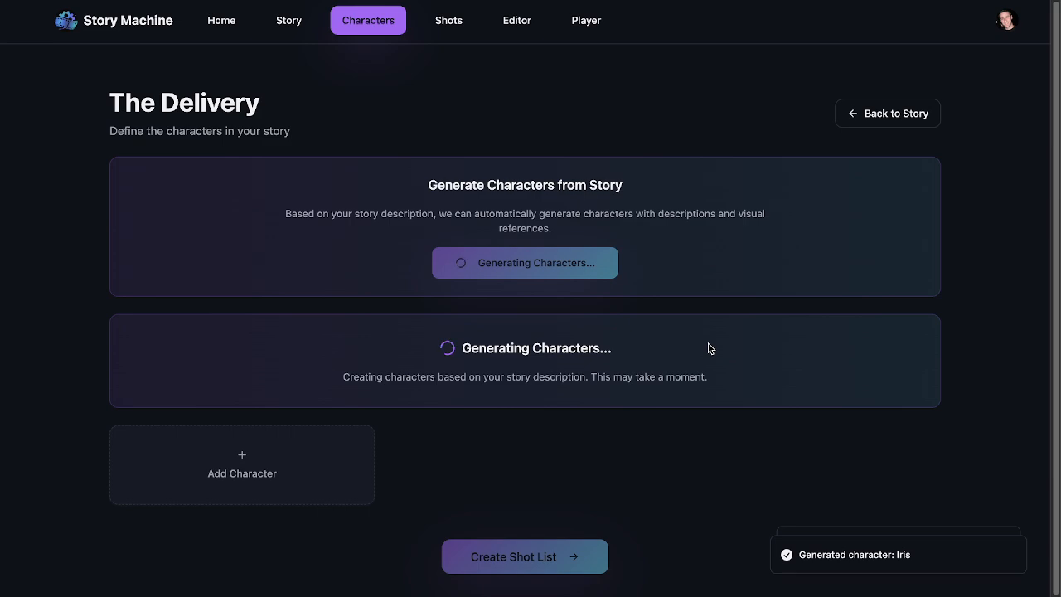
pyautogui.scroll(-1, 709, 348)
pyautogui.scroll(1, 710, 348)
pyautogui.moveTo(850, 547)
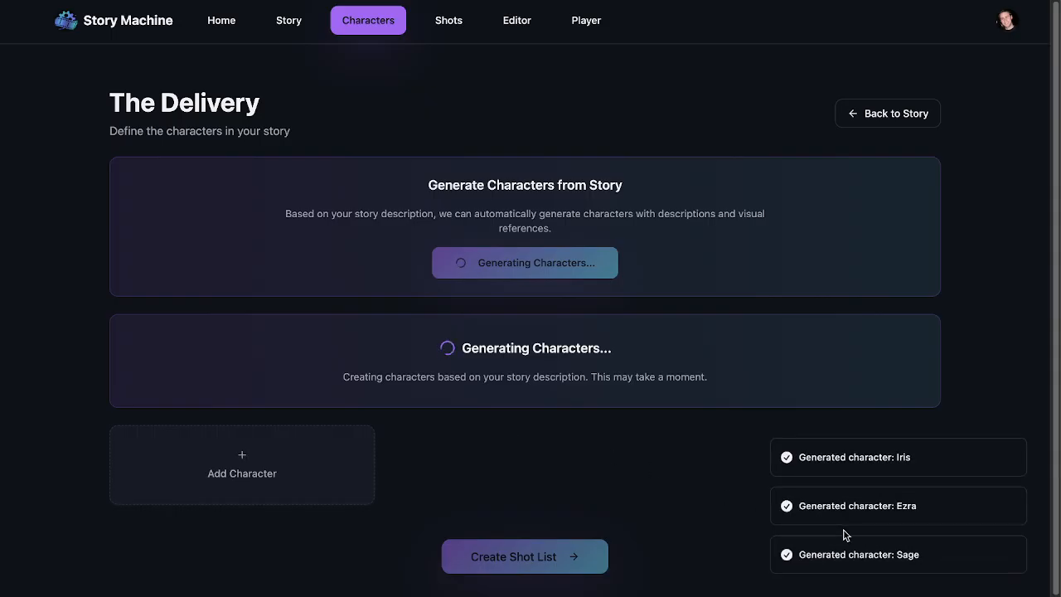
# Review the generated characters' image descriptions, voices and story roles
pyautogui.scroll(-5, 611, 267)
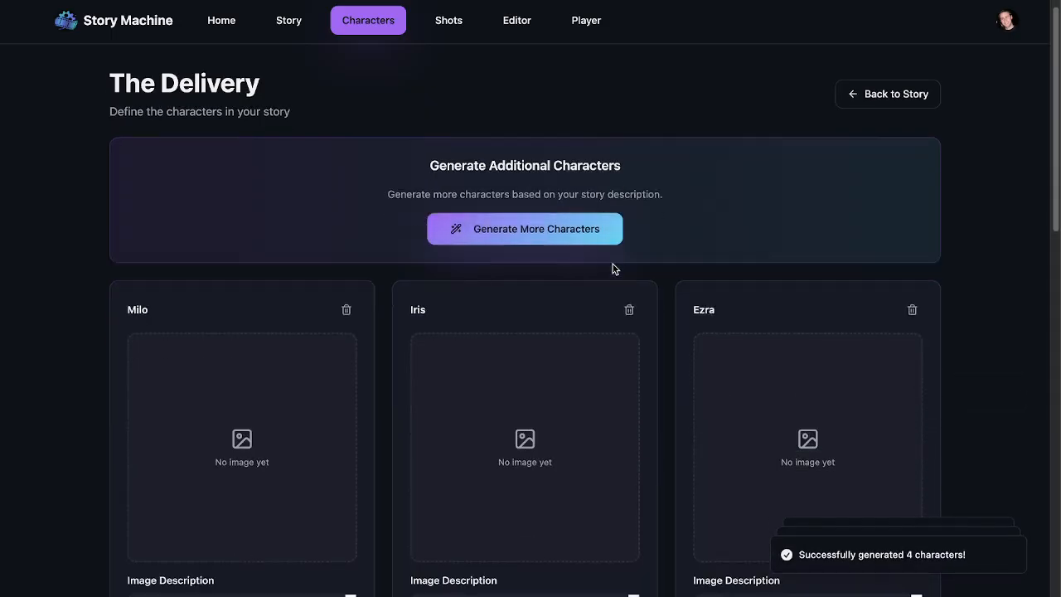
pyautogui.scroll(4, 520, 192)
pyautogui.scroll(-1, 520, 197)
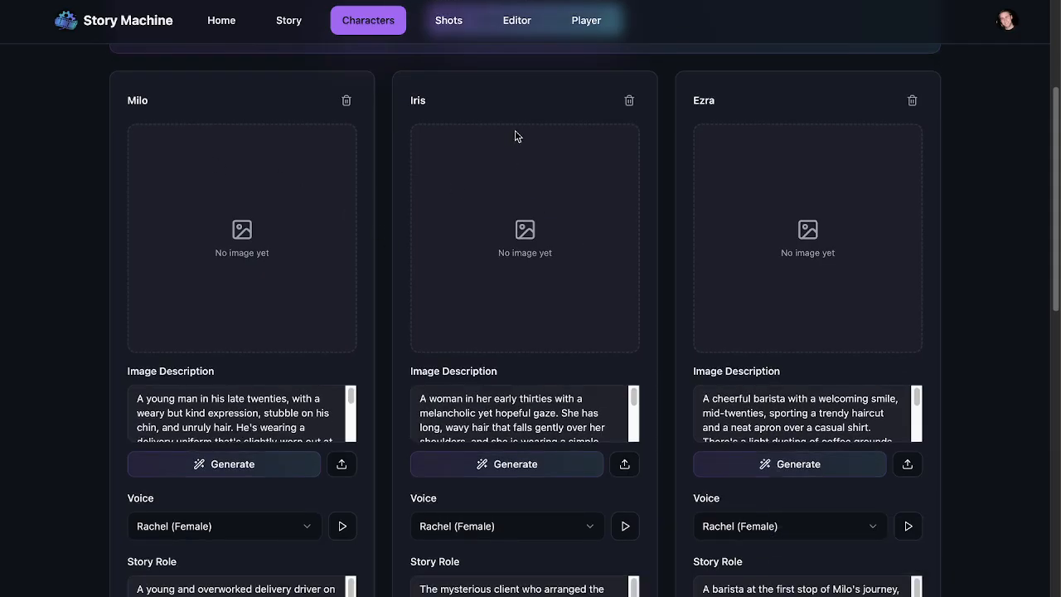
pyautogui.scroll(-3, 489, 385)
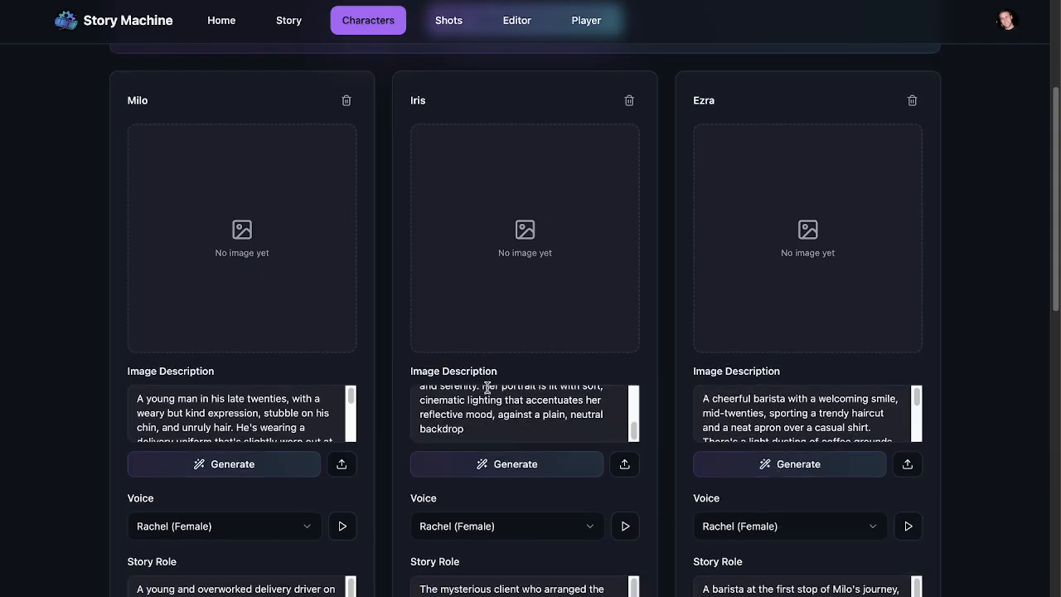
pyautogui.scroll(-4, 486, 314)
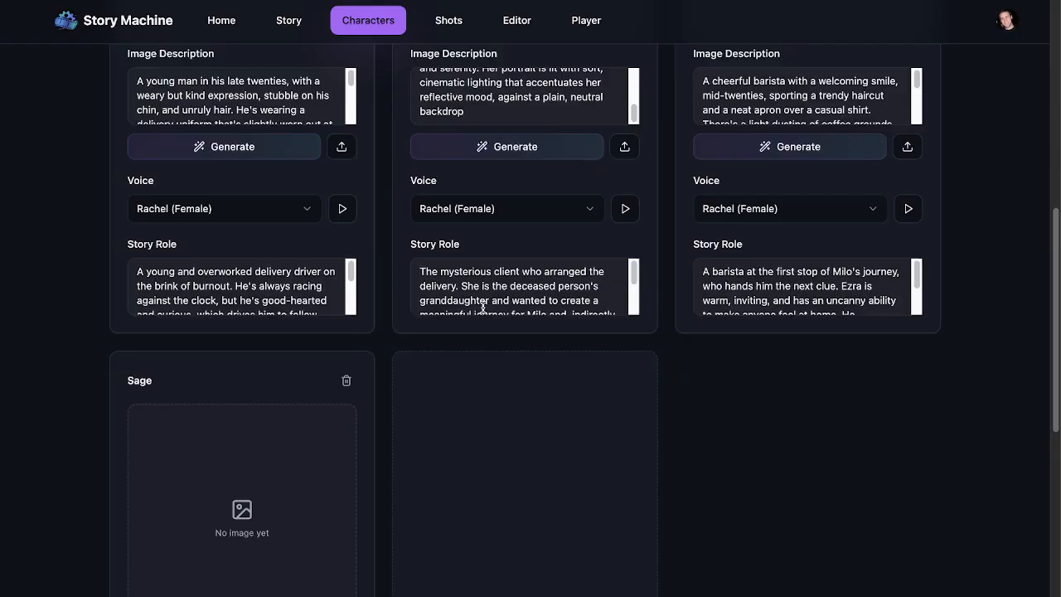
pyautogui.scroll(-3, 484, 302)
pyautogui.scroll(1, 308, 440)
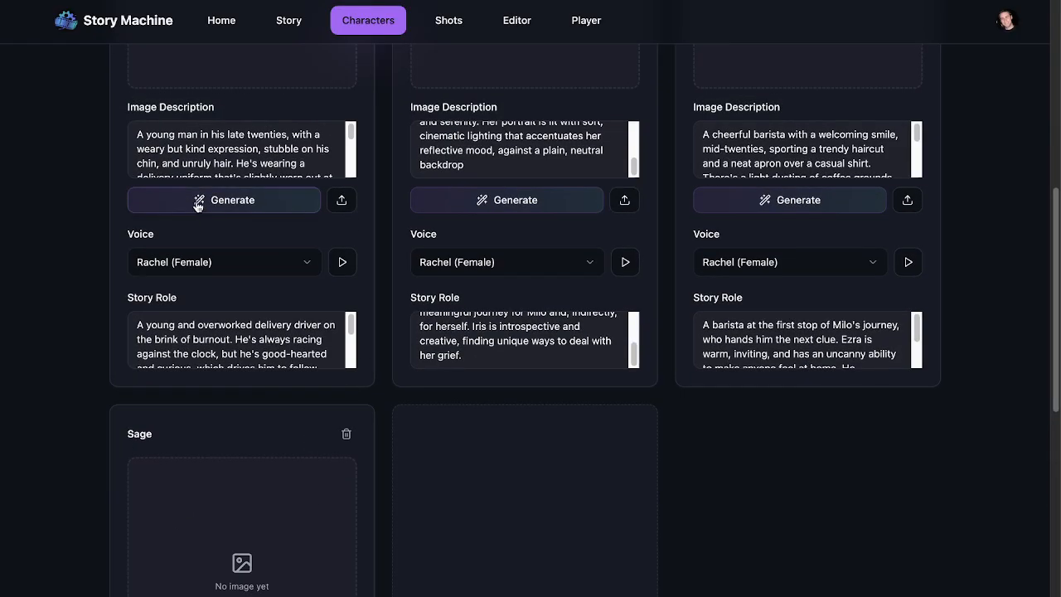
pyautogui.scroll(5, 200, 206)
pyautogui.scroll(-3, 231, 362)
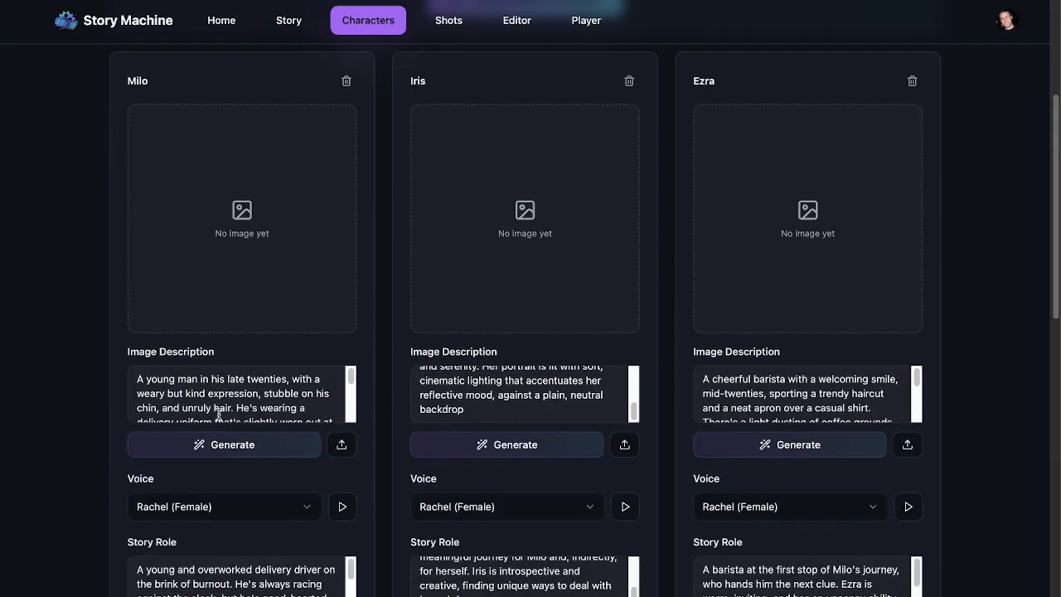
# Generate portrait images for Milo, Iris, Ezra and Sage from their image descriptions
pyautogui.click(220, 449)
pyautogui.click(508, 444)
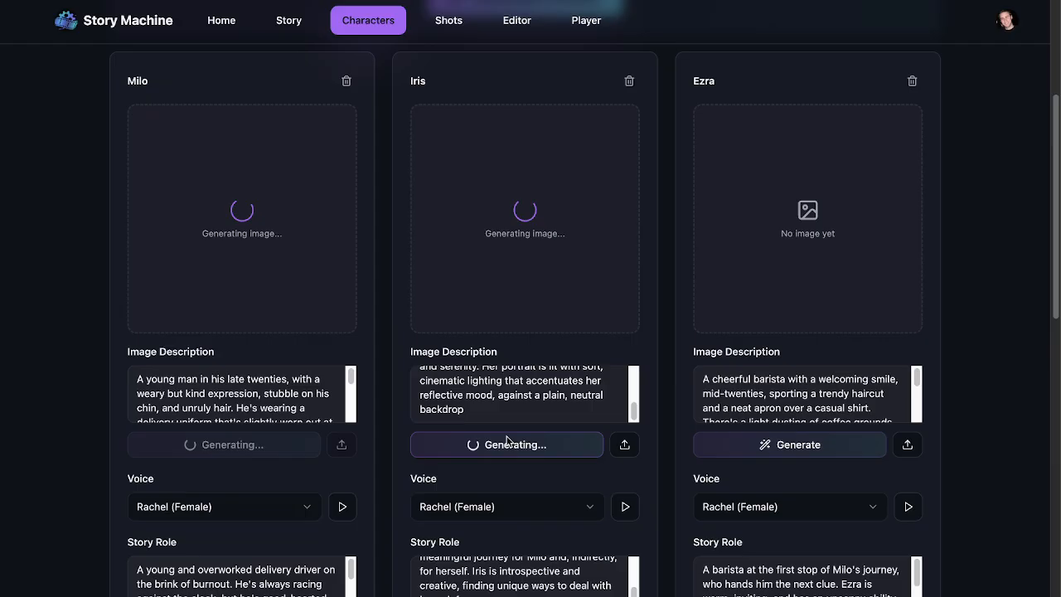
pyautogui.click(771, 447)
pyautogui.scroll(-5, 771, 448)
pyautogui.scroll(-2, 203, 535)
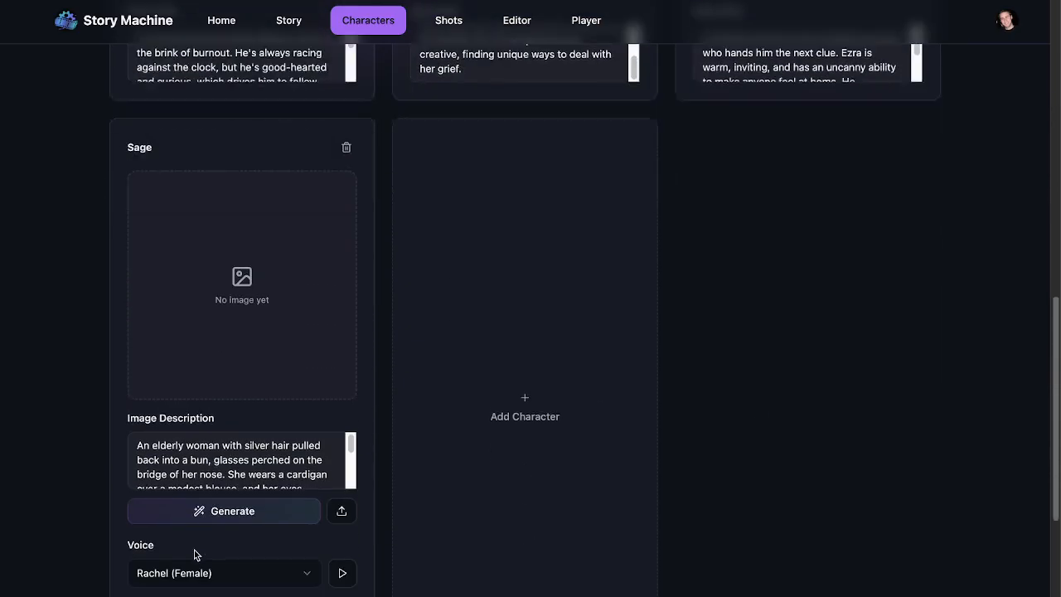
pyautogui.click(207, 471)
pyautogui.scroll(8, 218, 386)
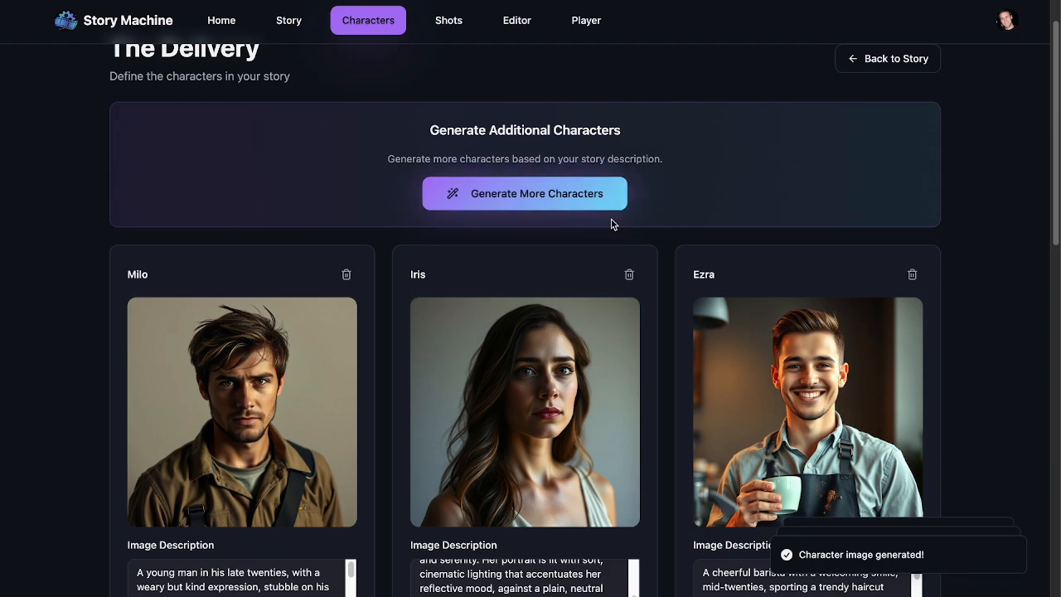
# Regenerate Milo's portrait three times from his existing image description
pyautogui.scroll(-1, 730, 258)
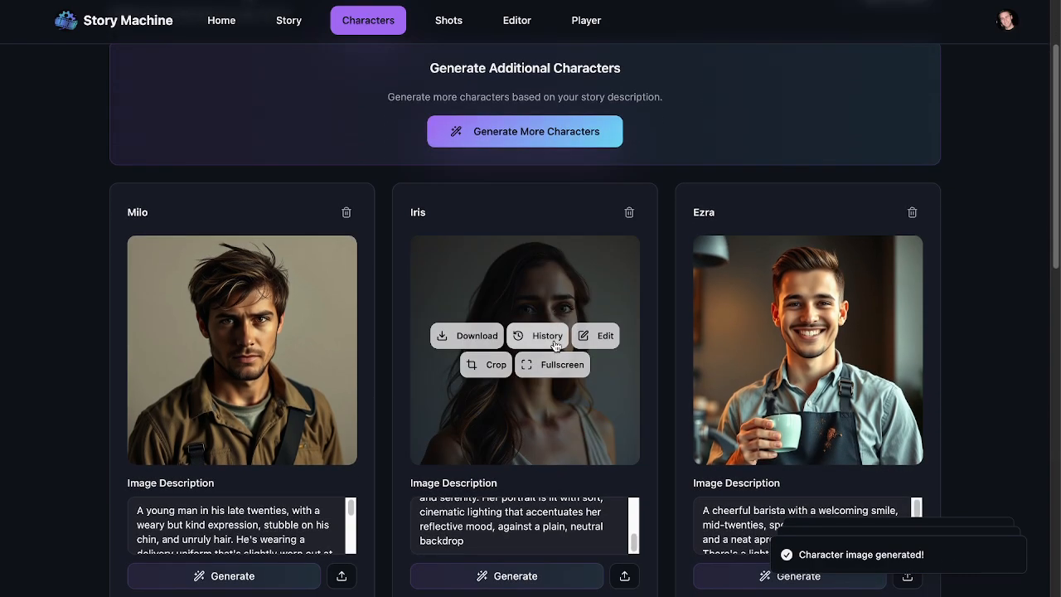
pyautogui.scroll(-2, 387, 458)
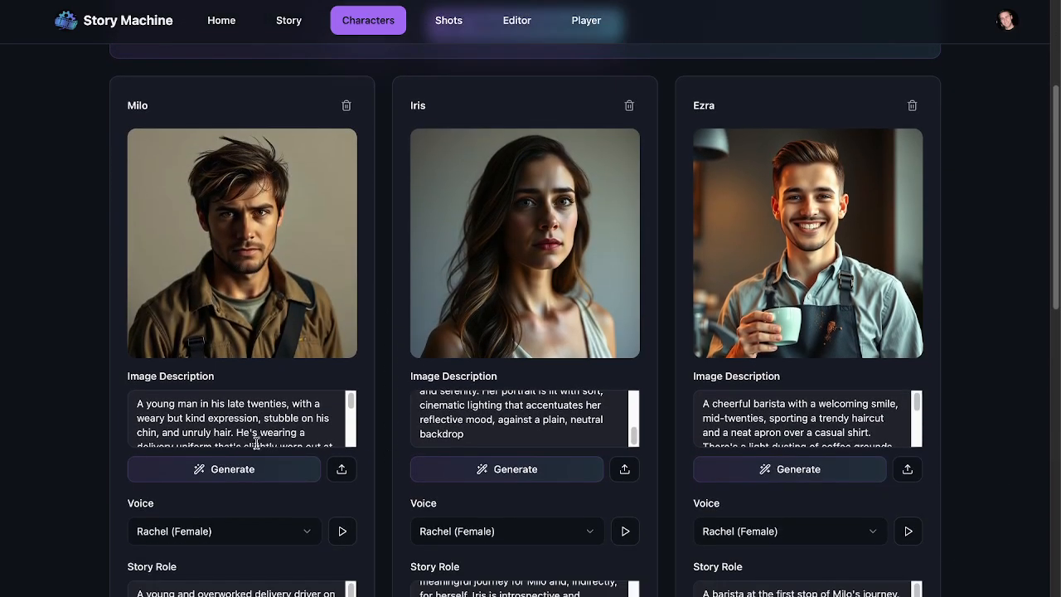
pyautogui.click(238, 477)
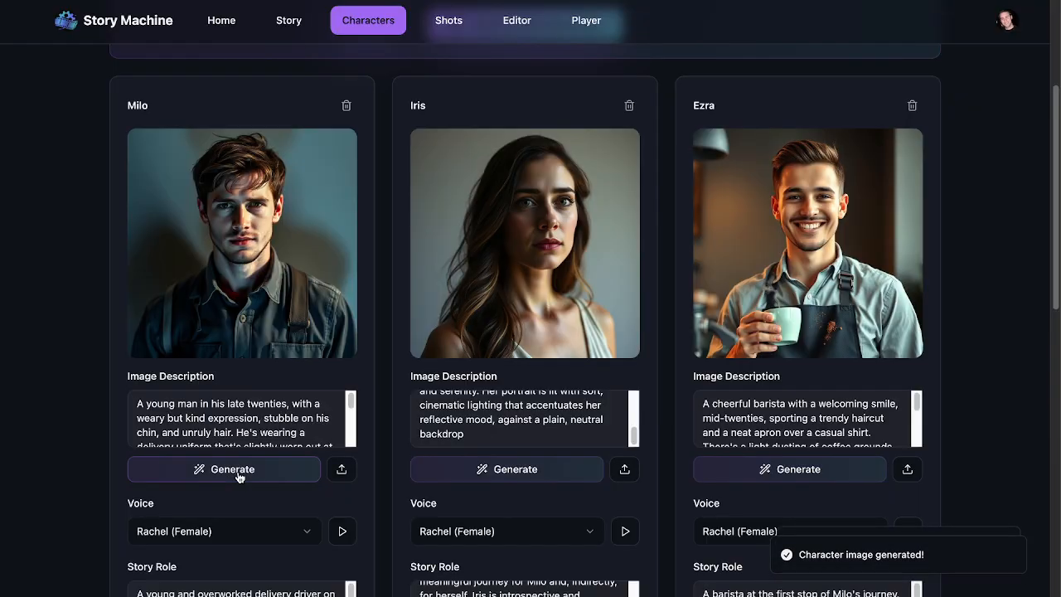
pyautogui.click(239, 477)
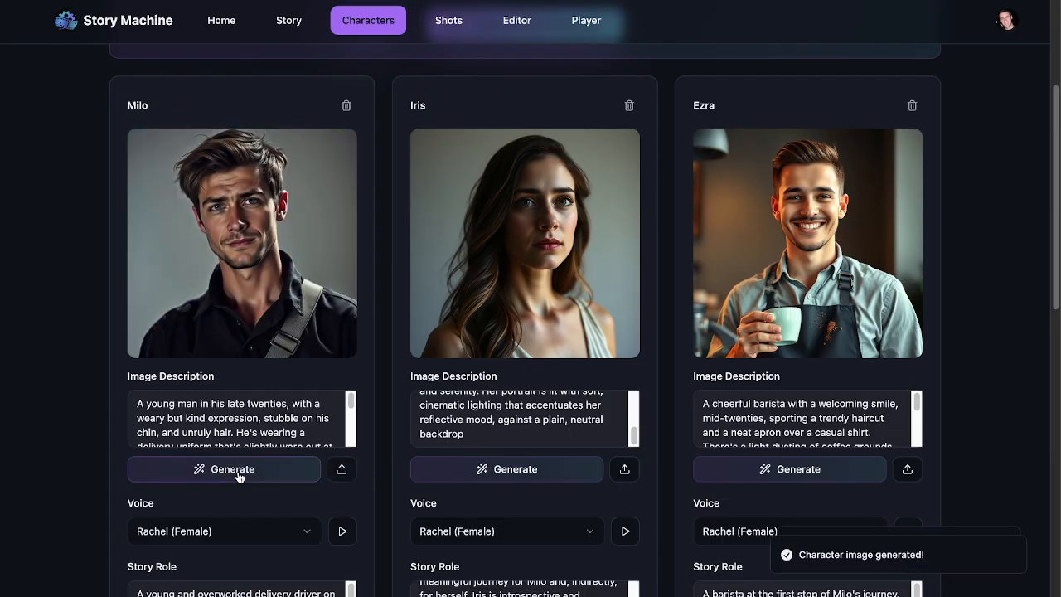
pyautogui.scroll(-3, 238, 415)
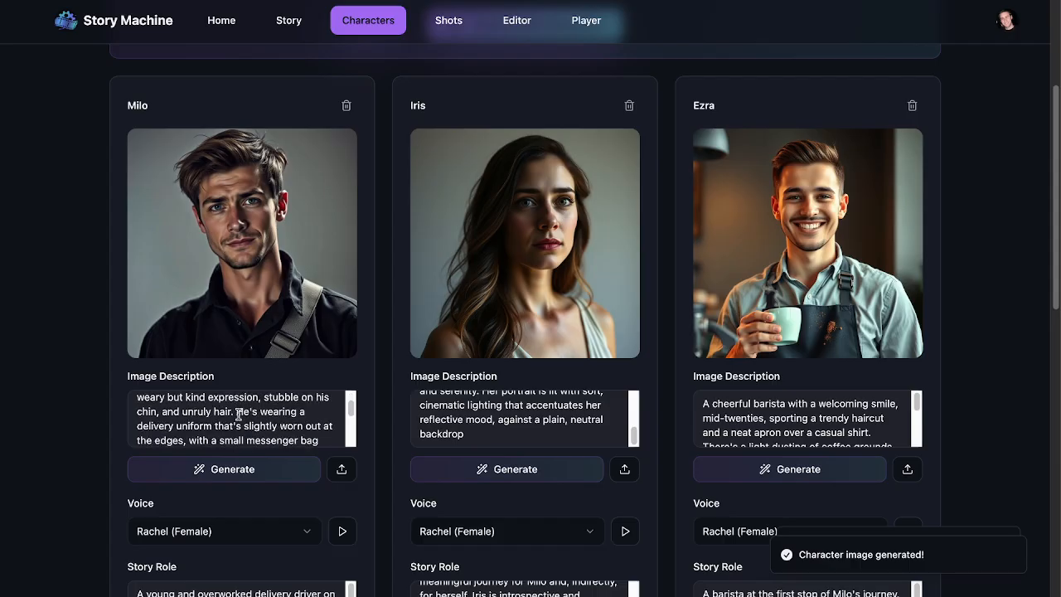
pyautogui.scroll(-5, 238, 415)
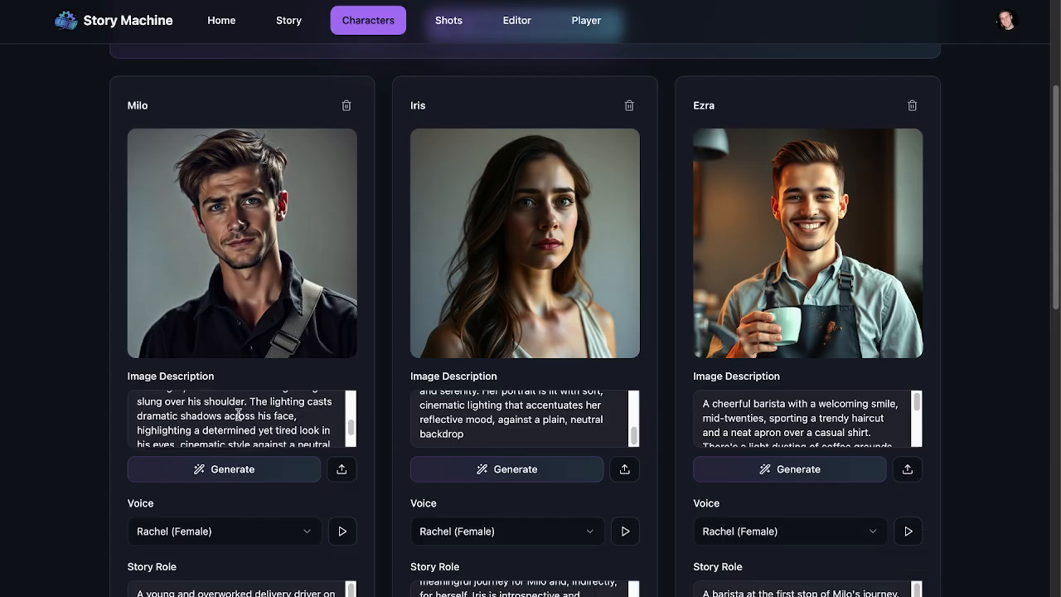
pyautogui.click(240, 469)
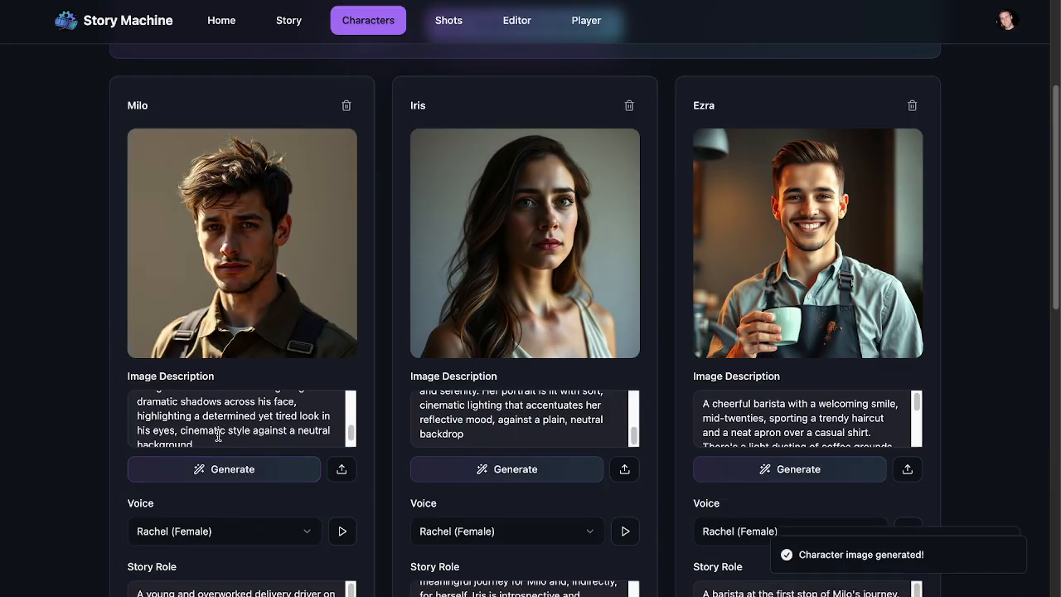
# Rename the character Milo as CharMilo
pyautogui.scroll(-1, 216, 444)
pyautogui.scroll(-5, 216, 444)
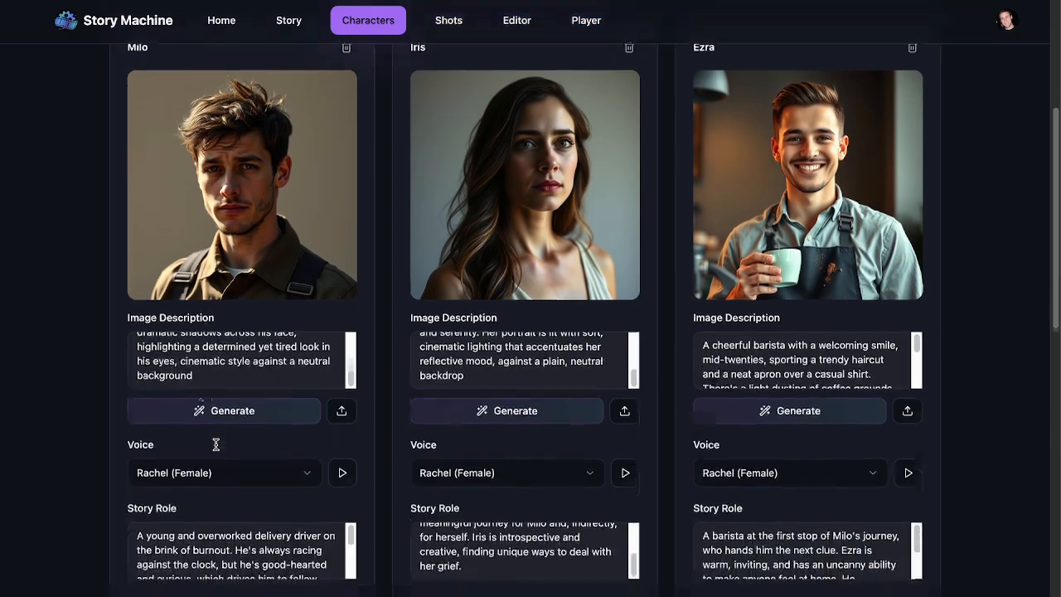
pyautogui.scroll(-2, 216, 449)
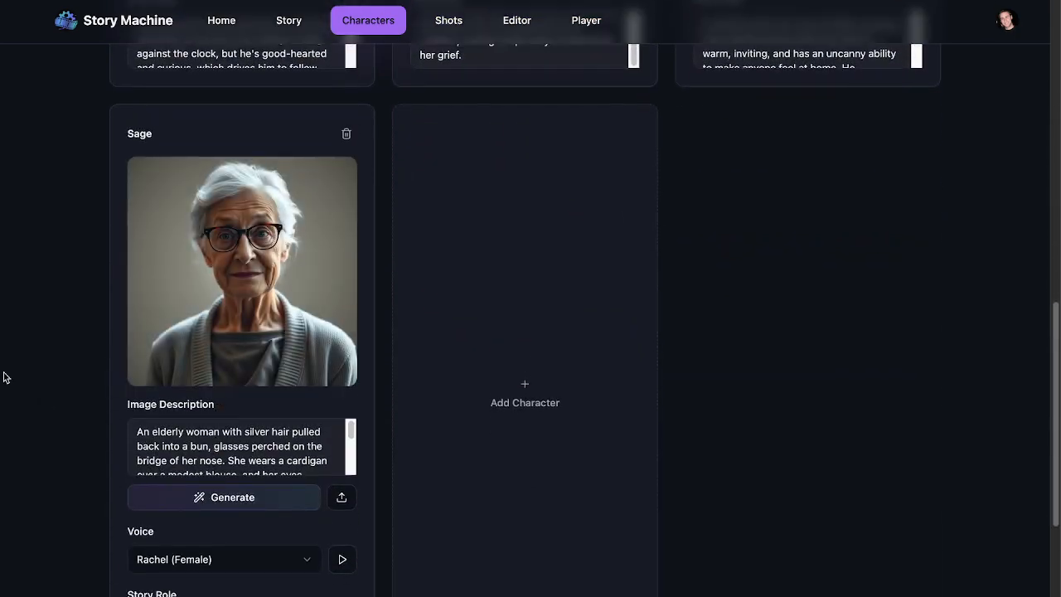
pyautogui.scroll(7, 4, 378)
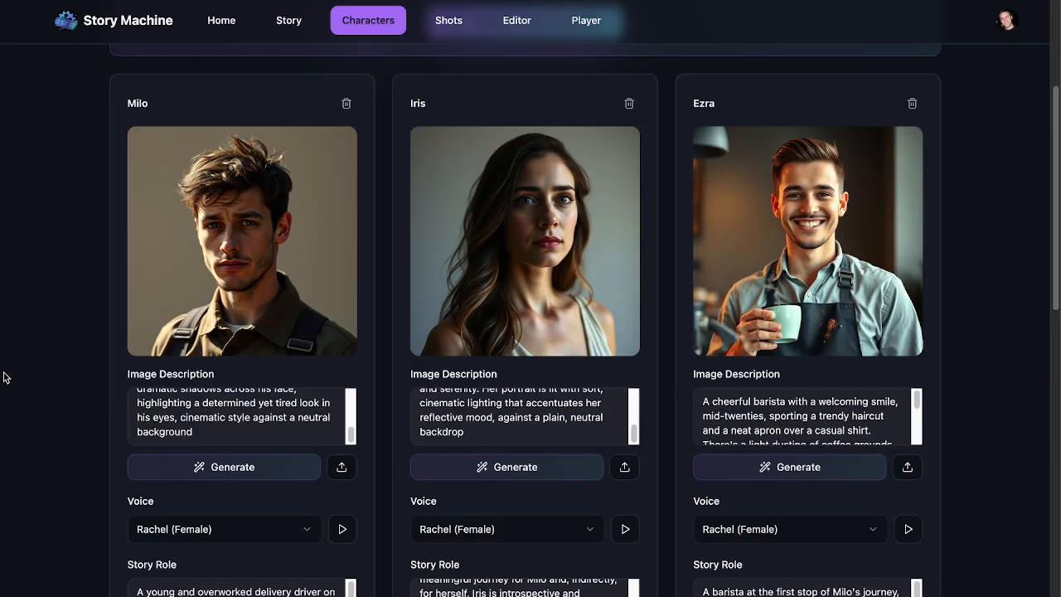
pyautogui.moveTo(218, 285)
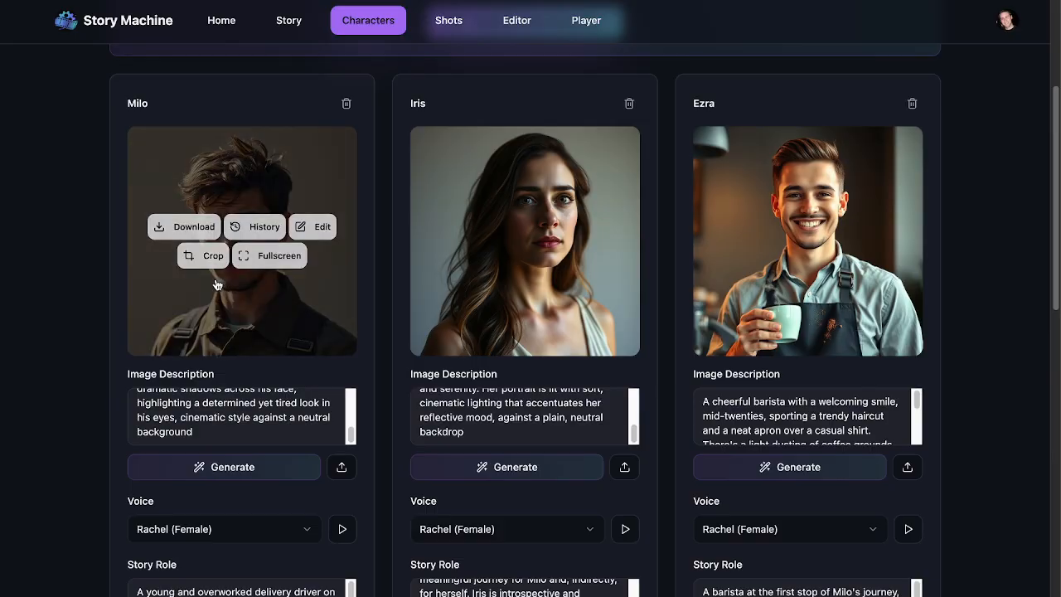
pyautogui.click(154, 103)
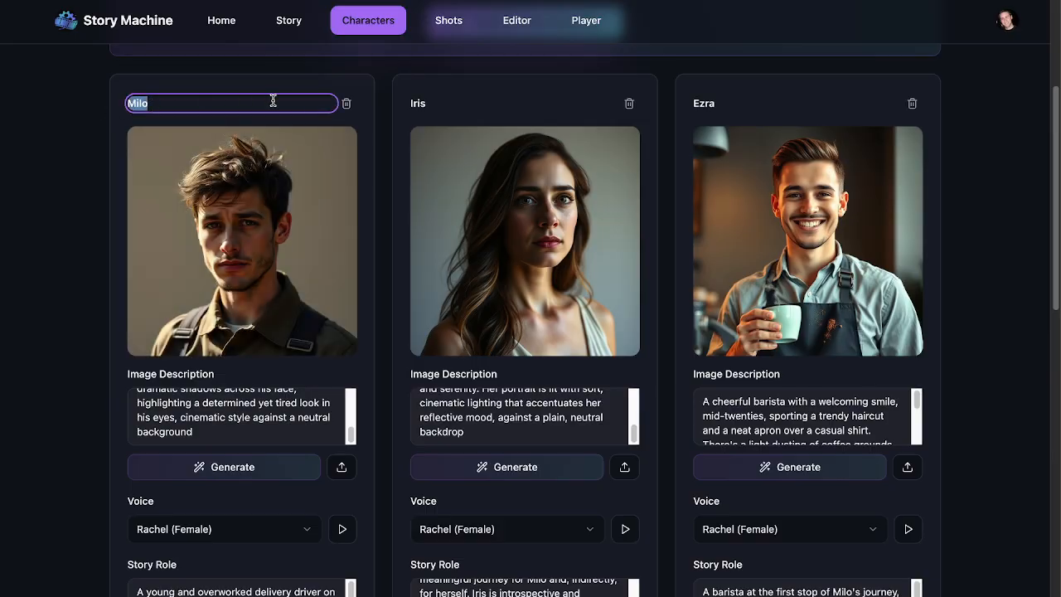
pyautogui.press('Right')
pyautogui.write('Char')
pyautogui.click(166, 88)
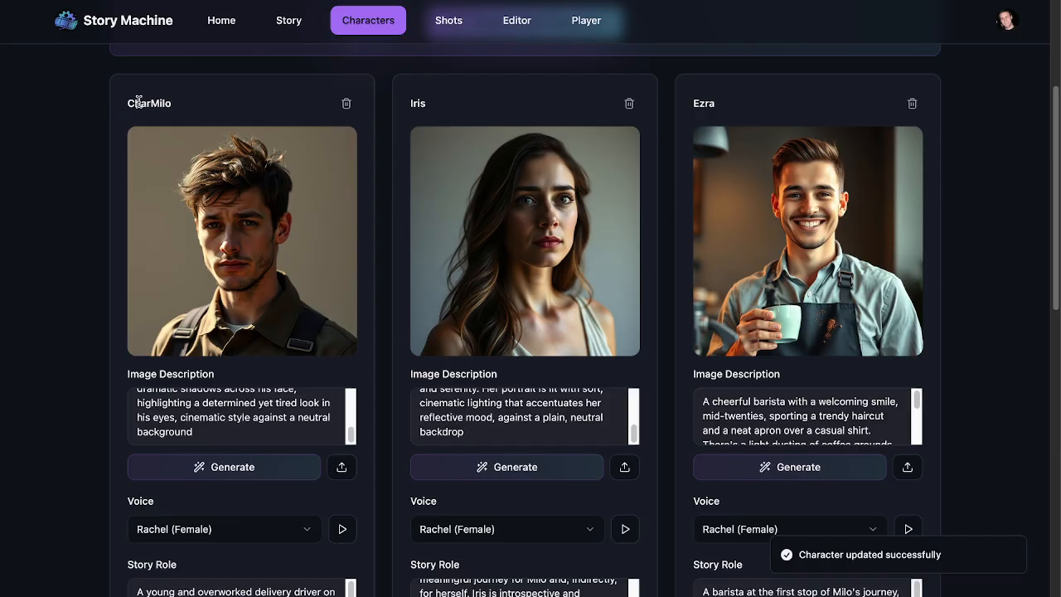
# Add the prefix "Char" to the other characters' names, making them CharIris, CharEzra and CharSage
pyautogui.click(413, 105)
pyautogui.write('Char')
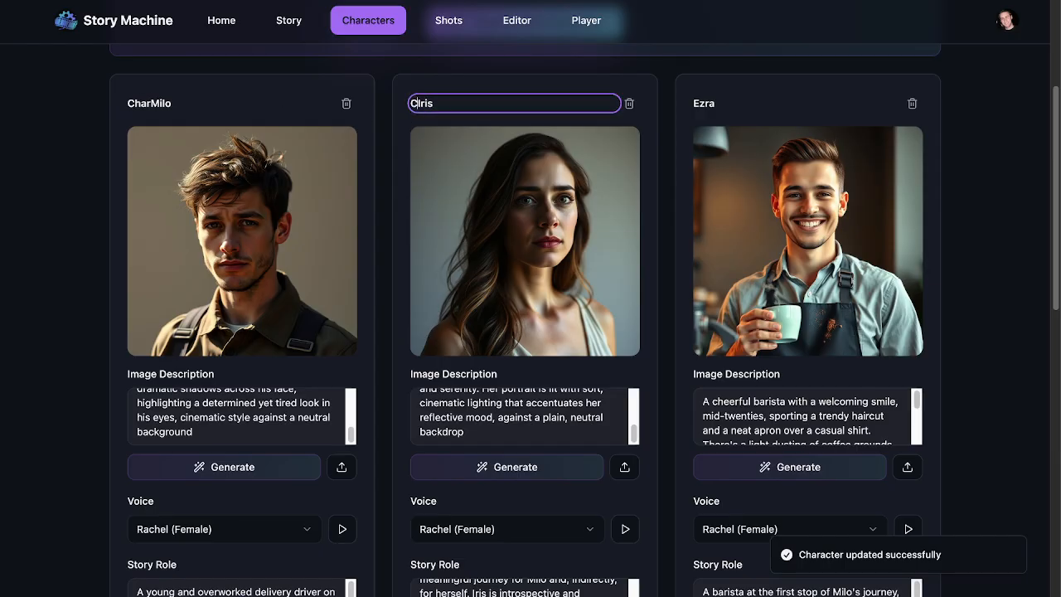
pyautogui.click(695, 103)
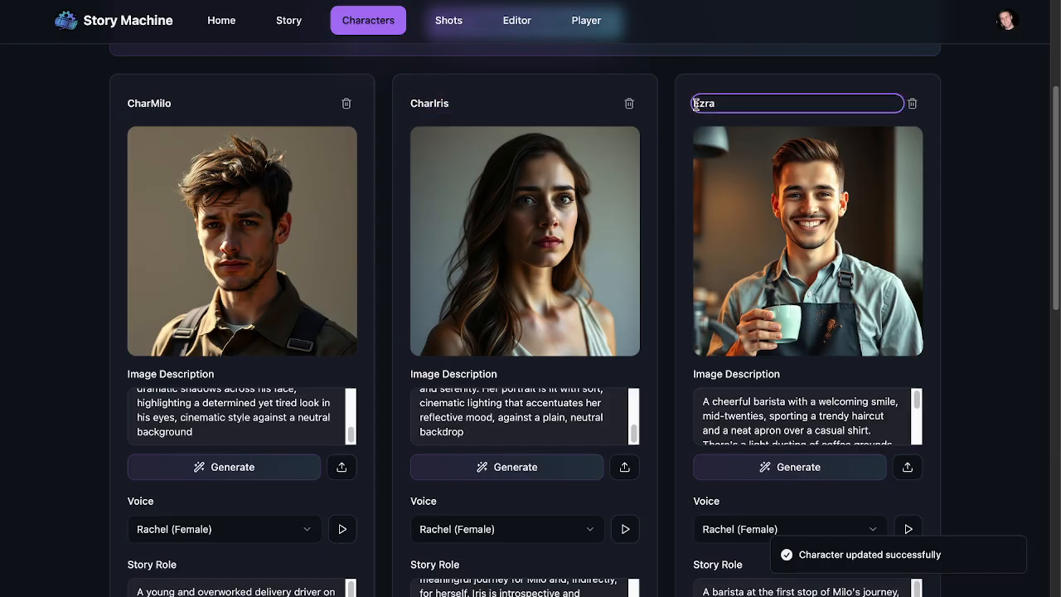
pyautogui.write('Char')
pyautogui.scroll(-3, 497, 249)
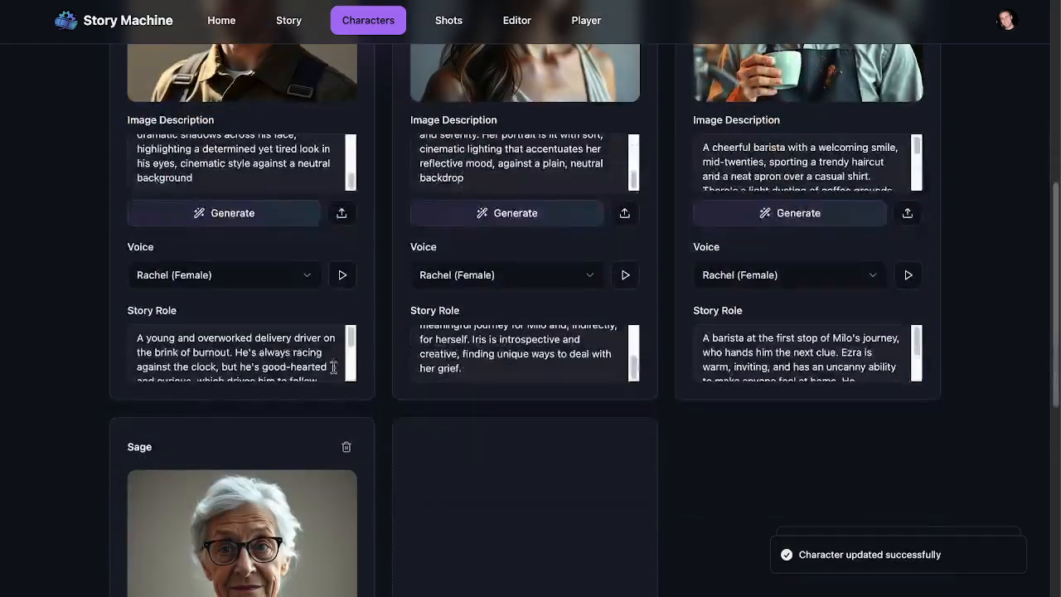
pyautogui.write('Char')
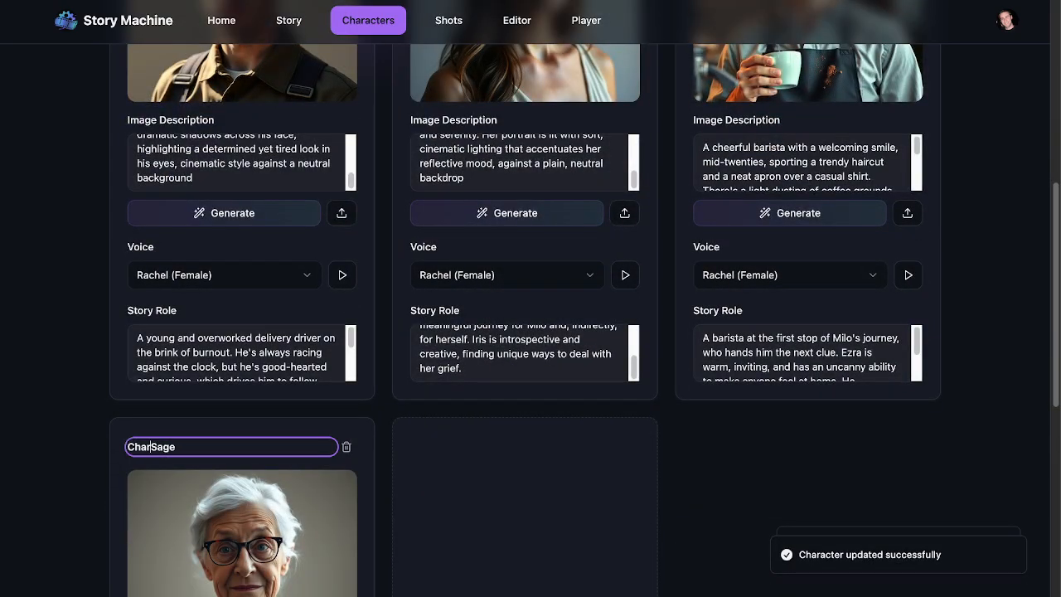
# Preview the voice currently assigned to CharMilo and look through the available voices
pyautogui.click(49, 422)
pyautogui.scroll(3, 66, 404)
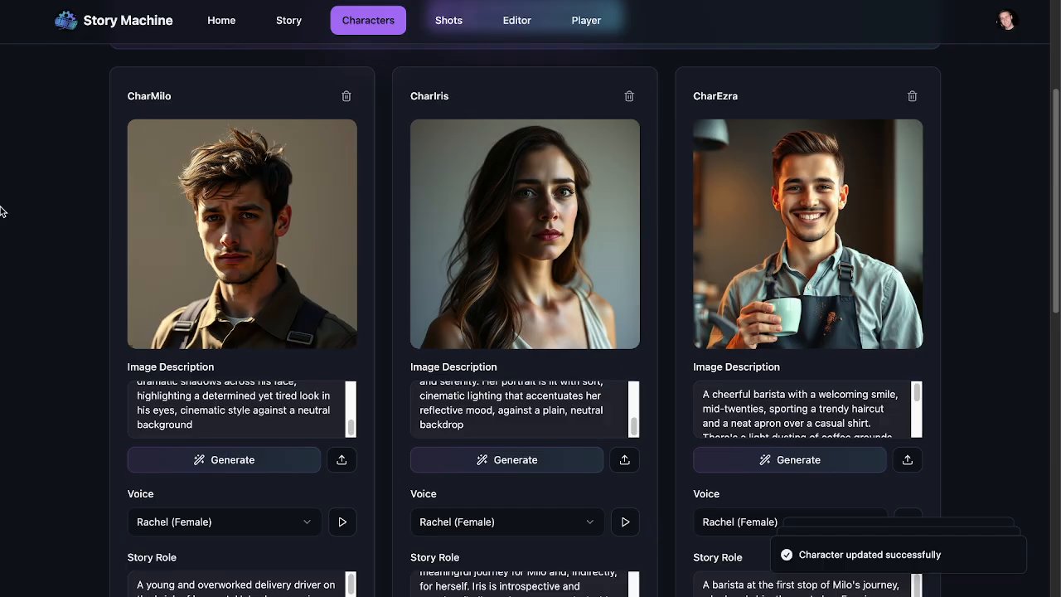
pyautogui.scroll(-4, 70, 287)
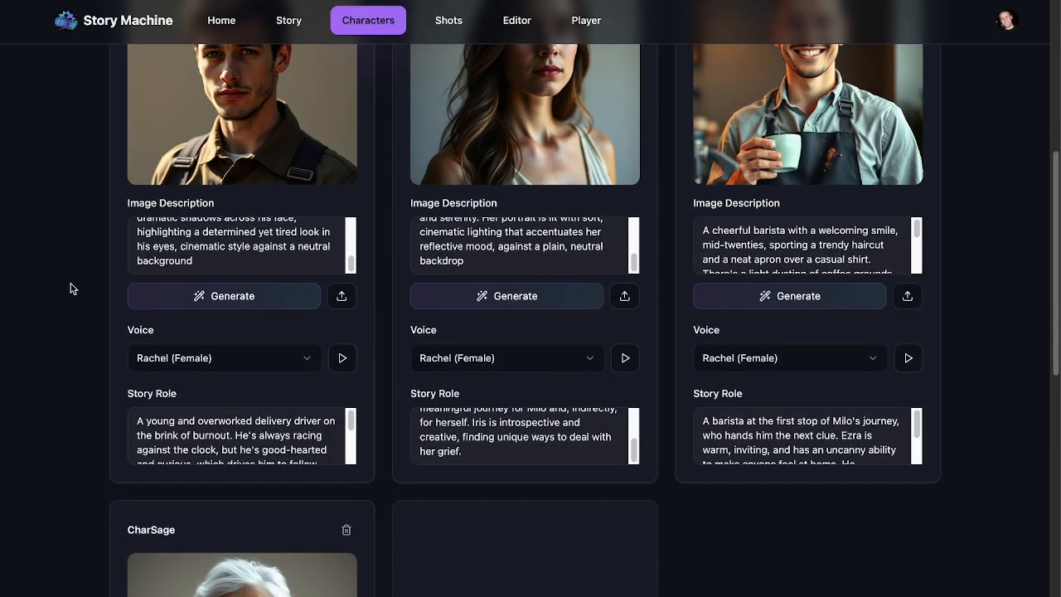
pyautogui.click(347, 365)
pyautogui.click(300, 363)
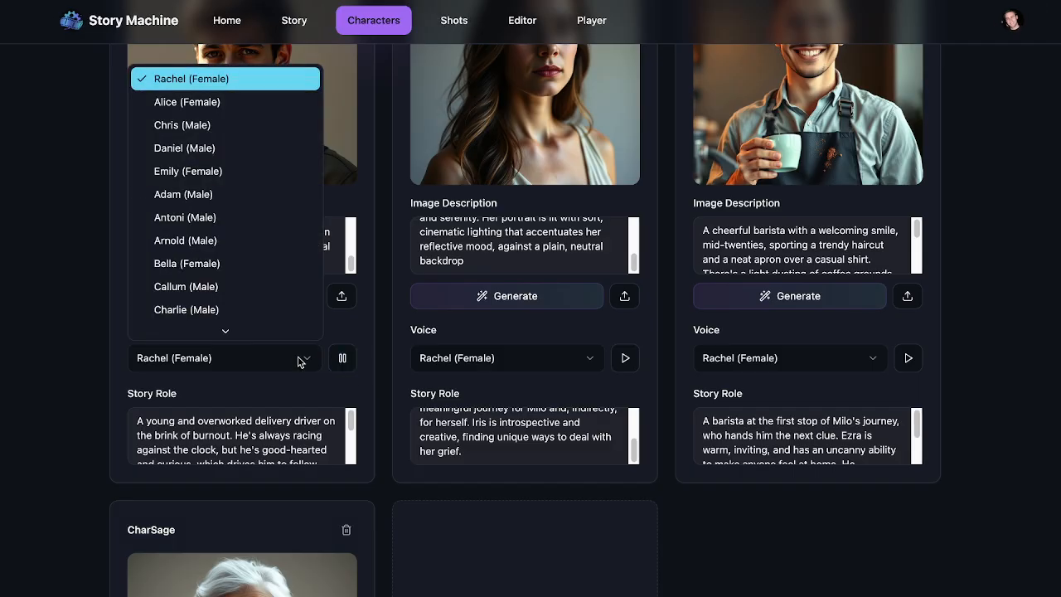
pyautogui.click(465, 347)
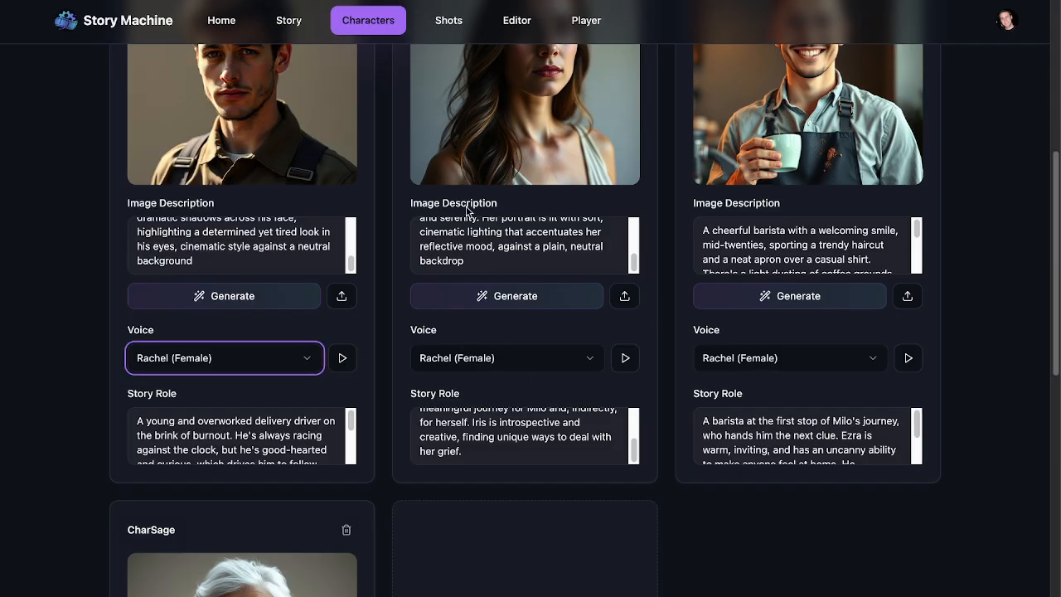
# Try the Adam (Male) and Antoni (Male) voices for CharMilo and play a sample
pyautogui.scroll(3, 469, 212)
pyautogui.scroll(-1, 431, 319)
pyautogui.click(293, 421)
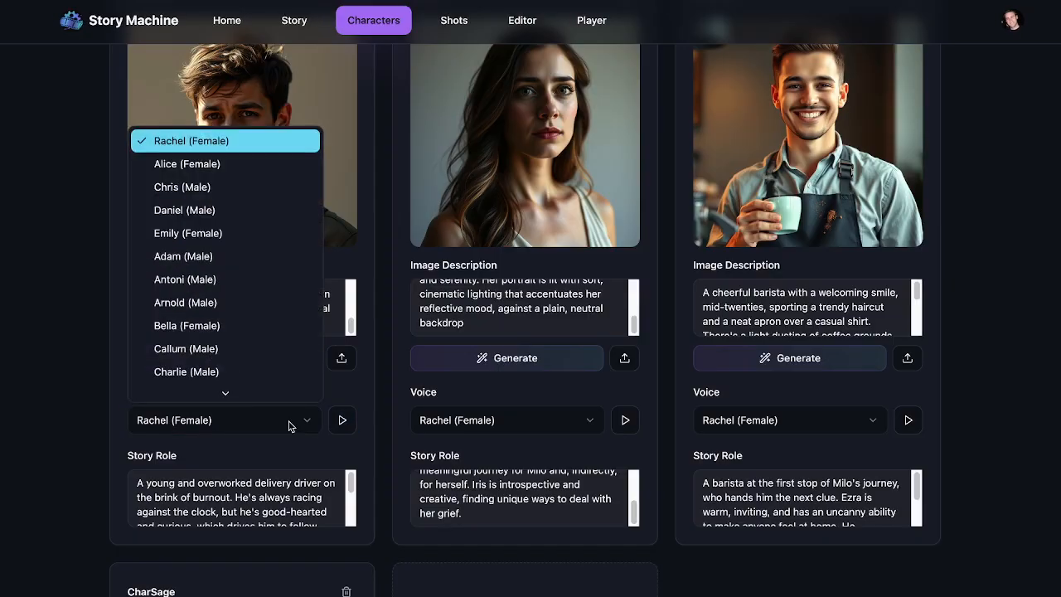
pyautogui.click(249, 251)
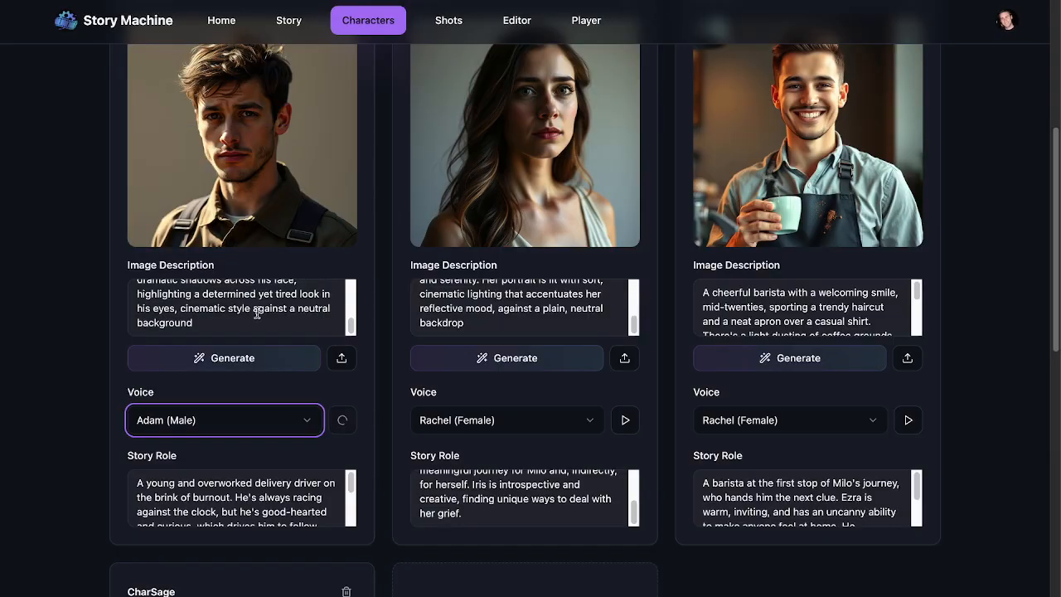
pyautogui.click(269, 422)
pyautogui.click(186, 279)
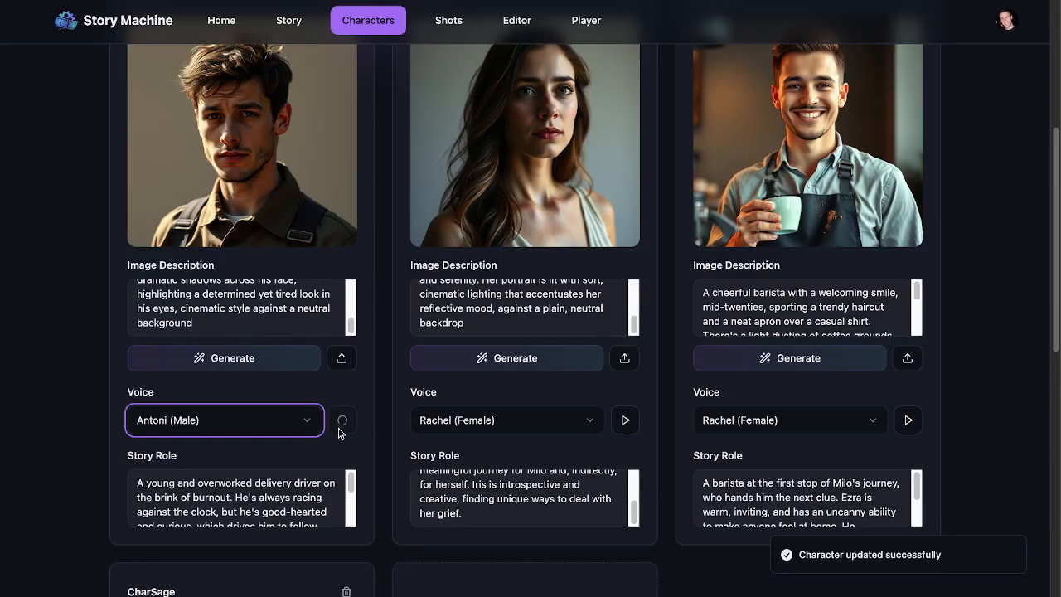
pyautogui.click(343, 428)
# Try the Daniel (Male) voice for CharMilo and listen to its sample
pyautogui.click(285, 424)
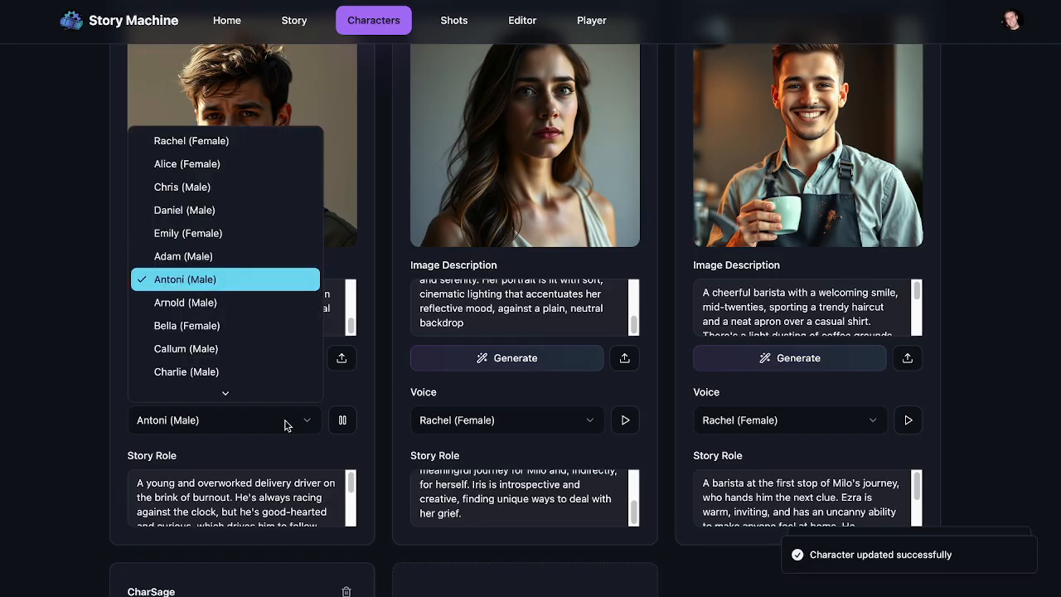
pyautogui.click(229, 210)
pyautogui.click(342, 420)
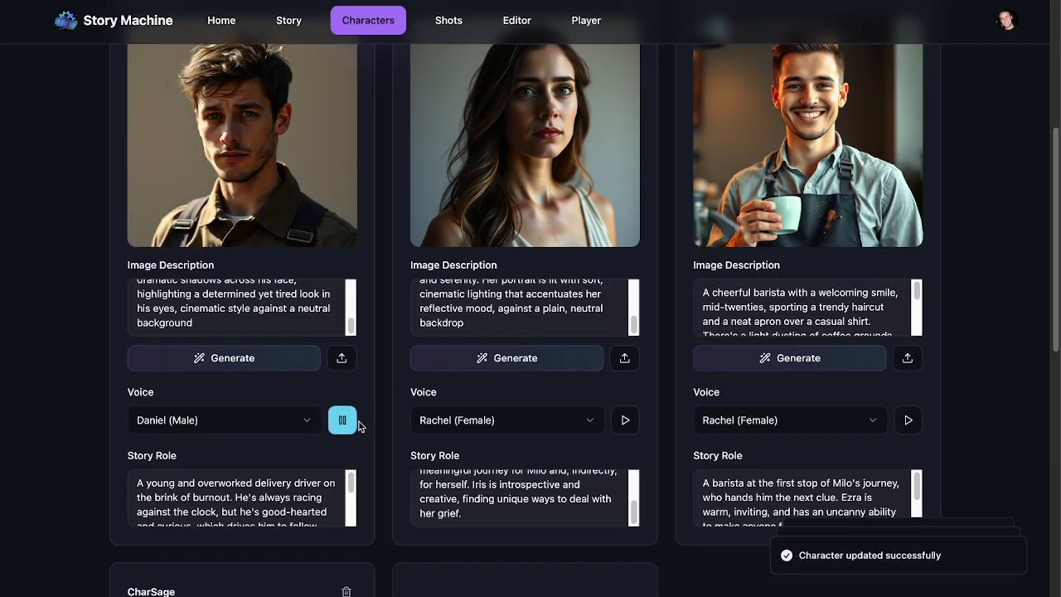
pyautogui.click(279, 418)
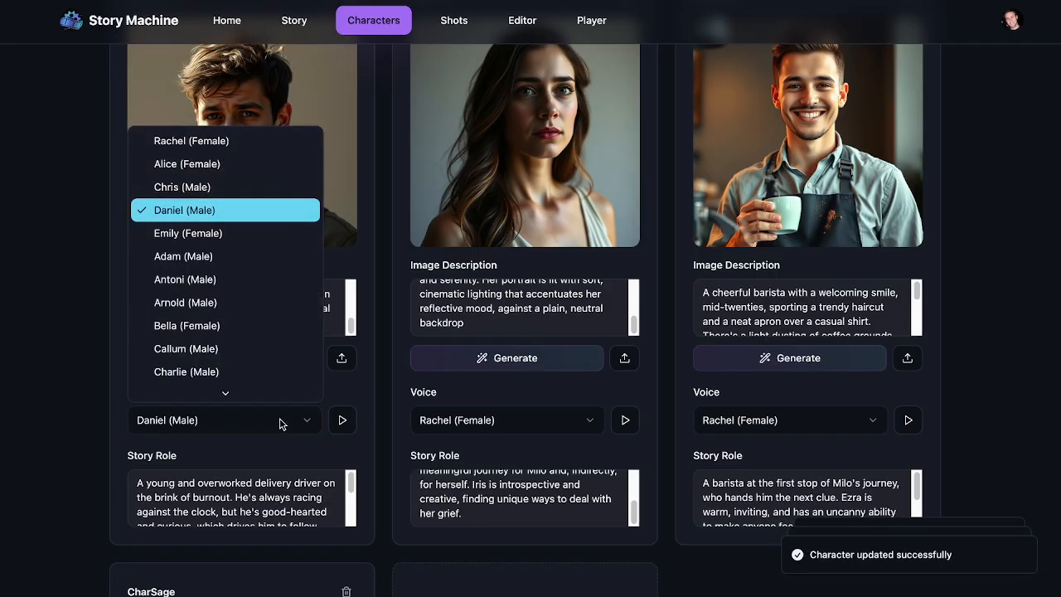
pyautogui.click(279, 424)
pyautogui.click(280, 423)
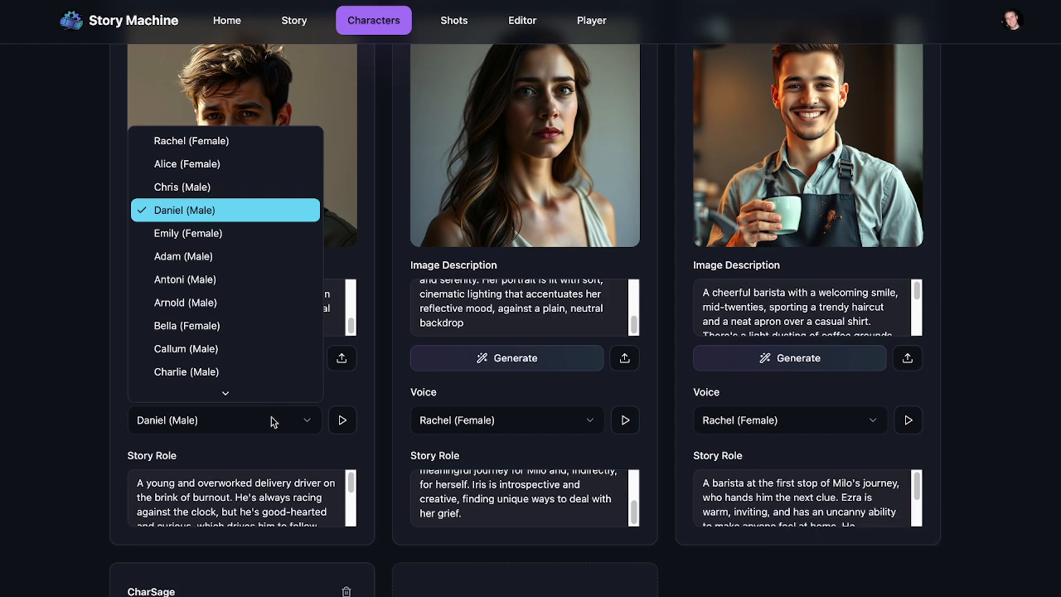
# Set CharEzra's voice to Antoni (Male)
pyautogui.click(852, 426)
pyautogui.click(852, 426)
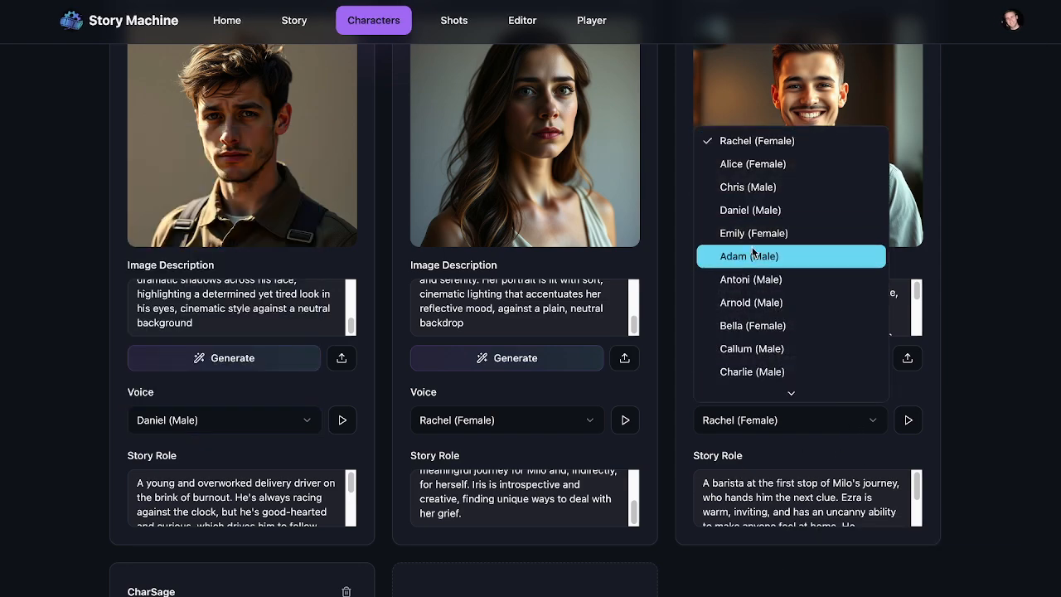
pyautogui.click(748, 280)
# Try Arnold (Male) as CharMilo's voice, replace it with Callum (Male) and play the sample
pyautogui.click(290, 418)
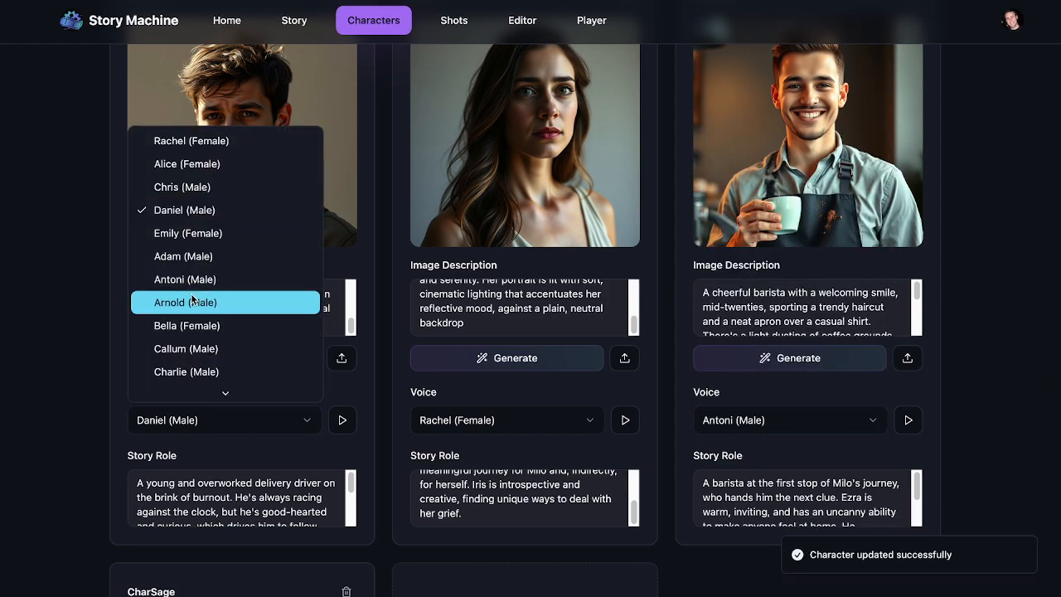
pyautogui.click(193, 300)
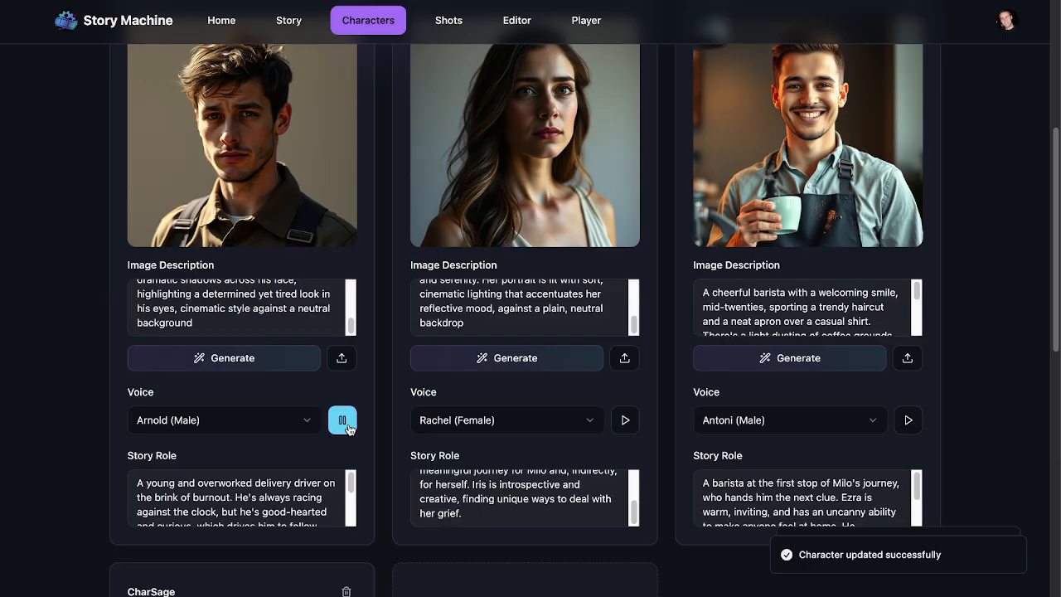
pyautogui.click(253, 427)
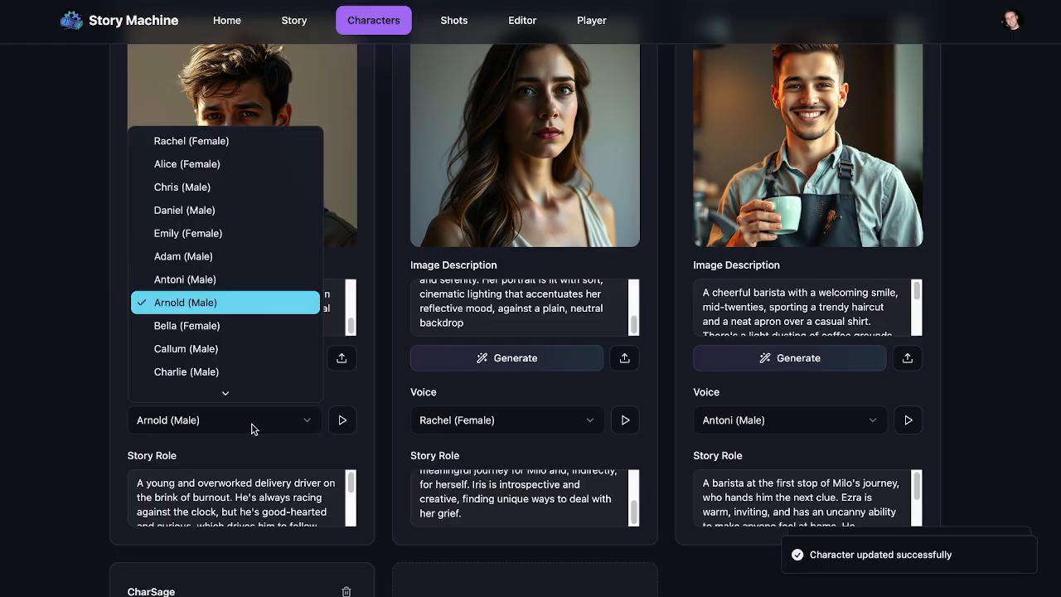
pyautogui.click(225, 349)
pyautogui.click(341, 420)
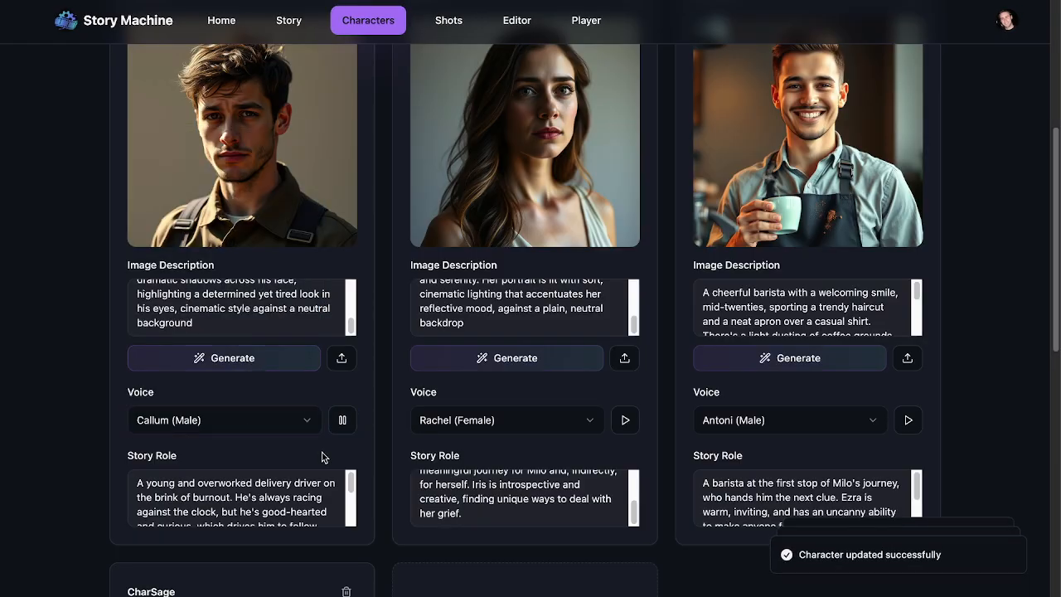
# Set CharSage's voice to Charlotte (Female) and play its sample
pyautogui.scroll(-7, 321, 457)
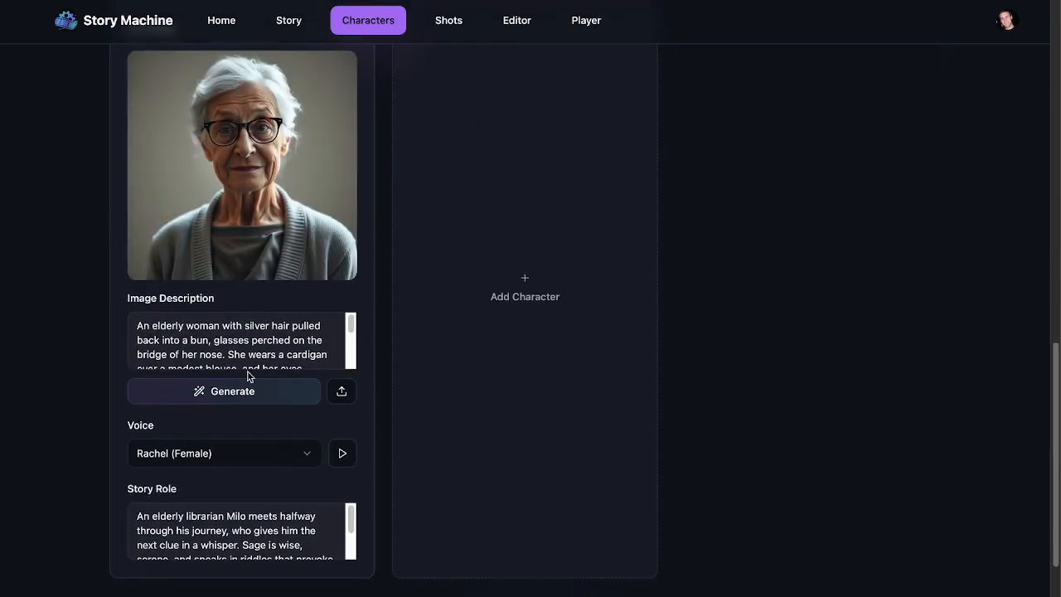
pyautogui.click(214, 457)
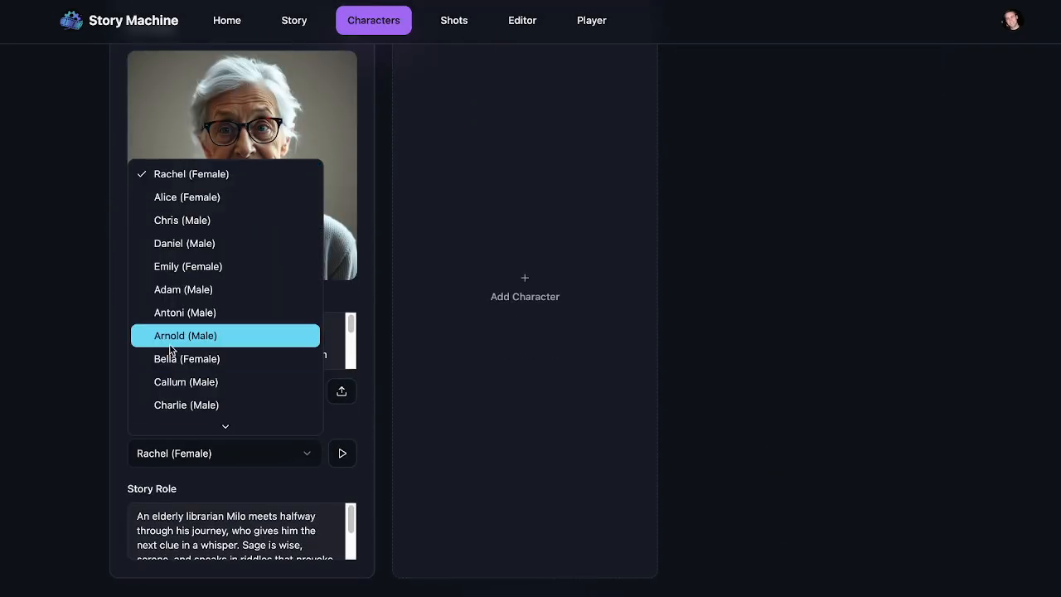
pyautogui.scroll(-3, 184, 393)
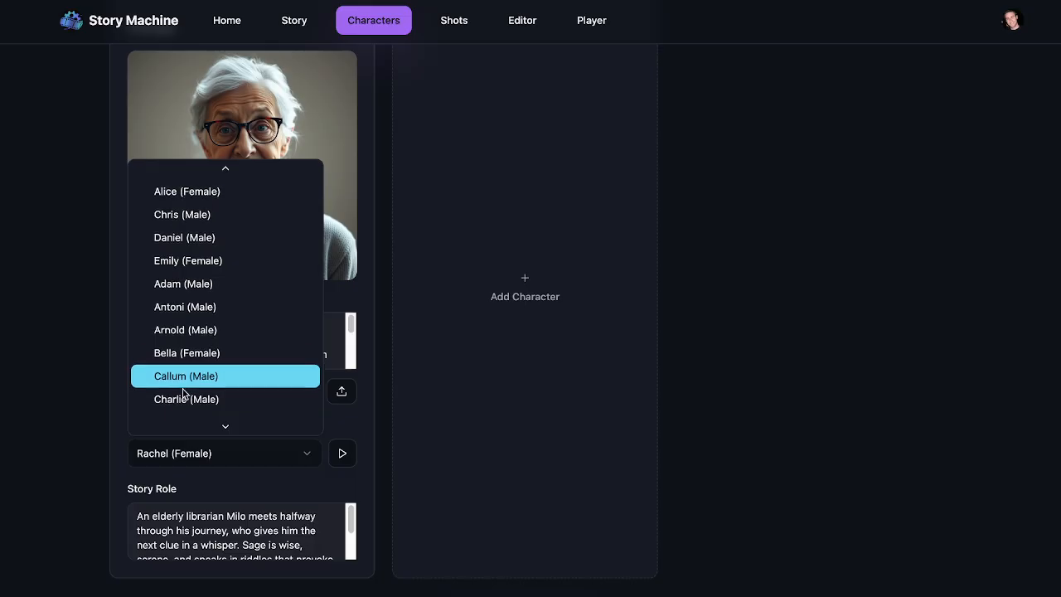
pyautogui.click(182, 367)
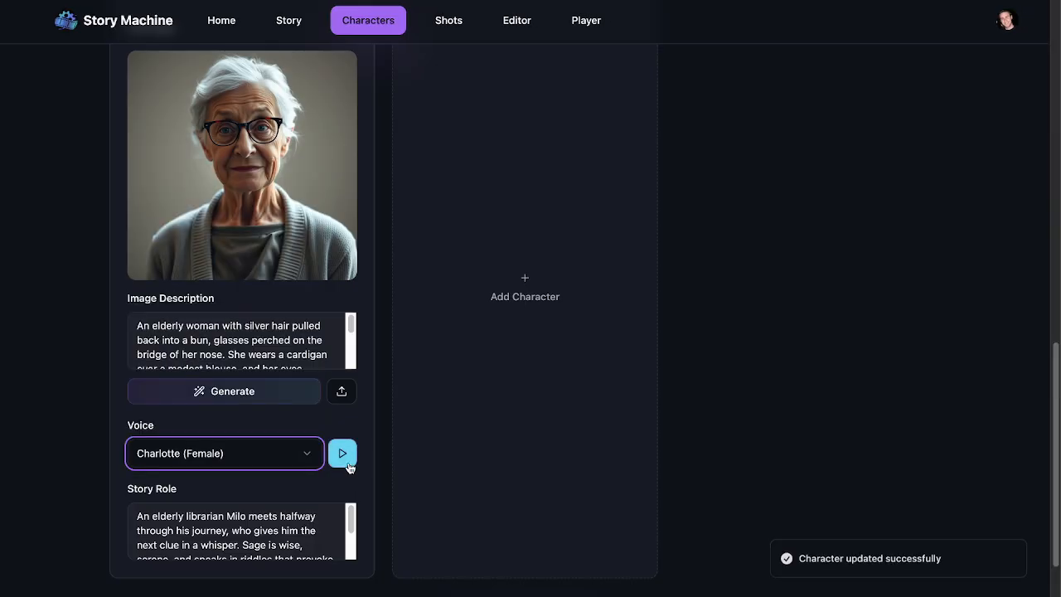
pyautogui.click(351, 465)
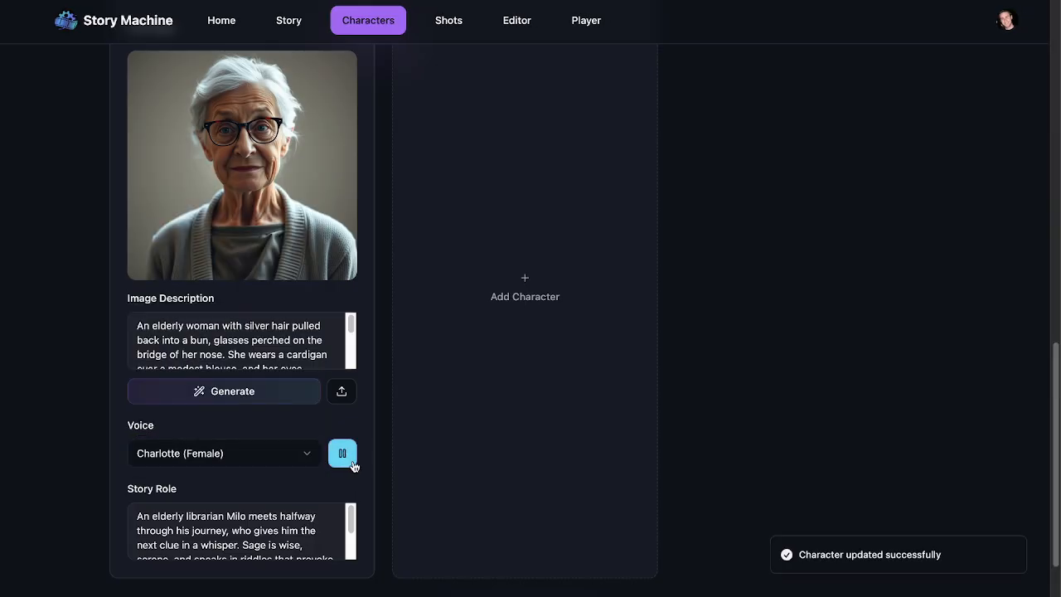
pyautogui.click(353, 465)
# Go to the story's shots, set the number of shots to 20 and generate them from the story and characters
pyautogui.scroll(10, 345, 439)
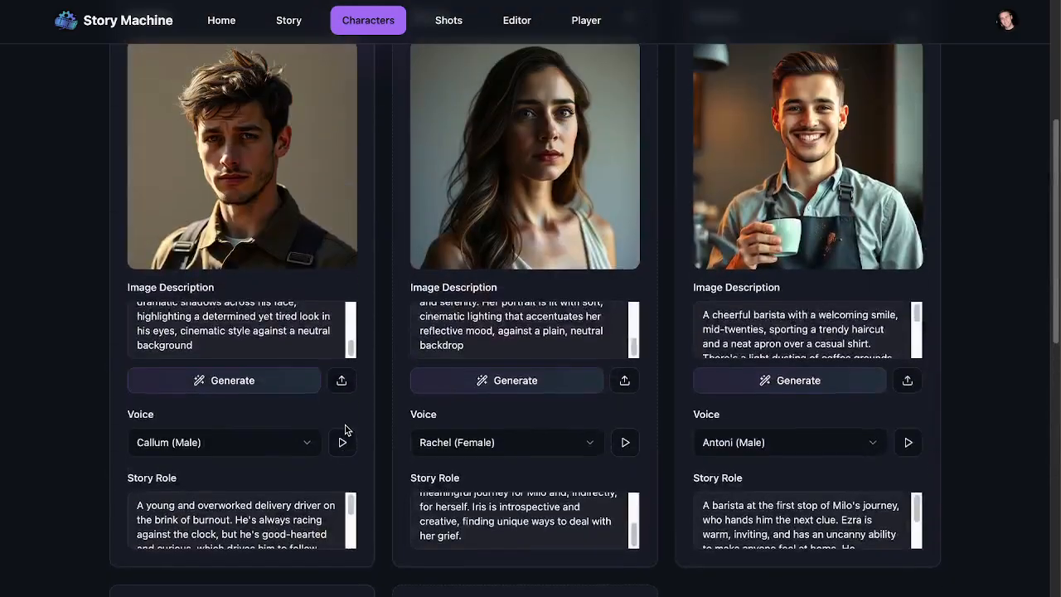
pyautogui.moveTo(487, 274)
pyautogui.scroll(-2, 487, 273)
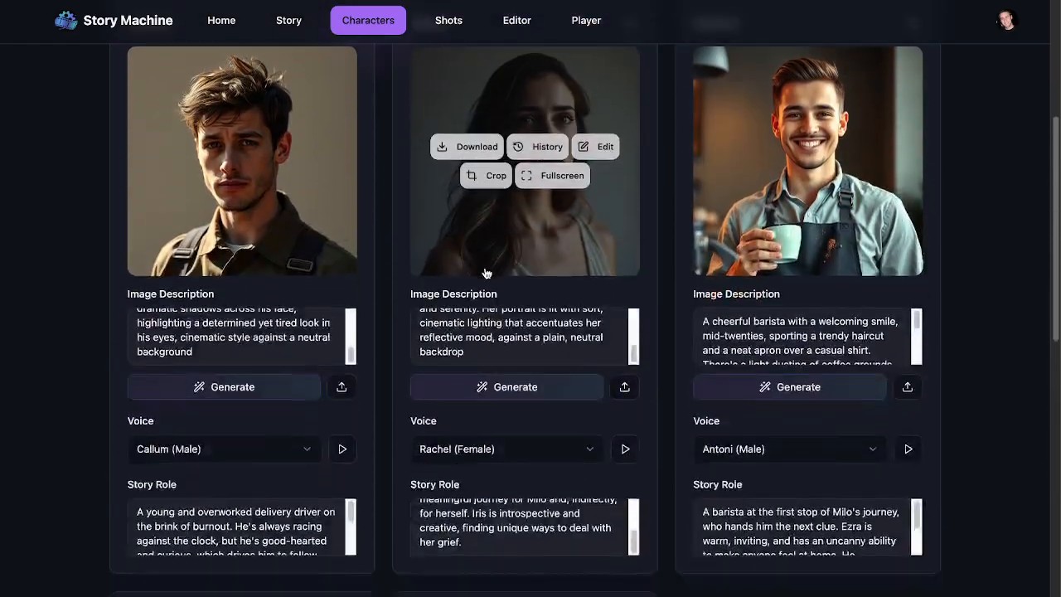
pyautogui.click(449, 19)
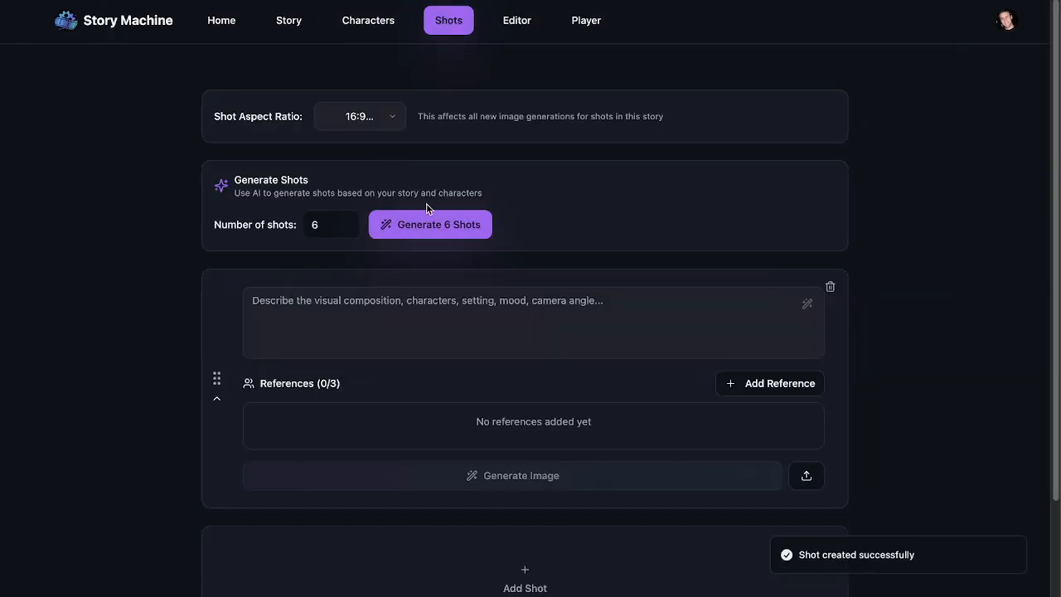
pyautogui.click(320, 225)
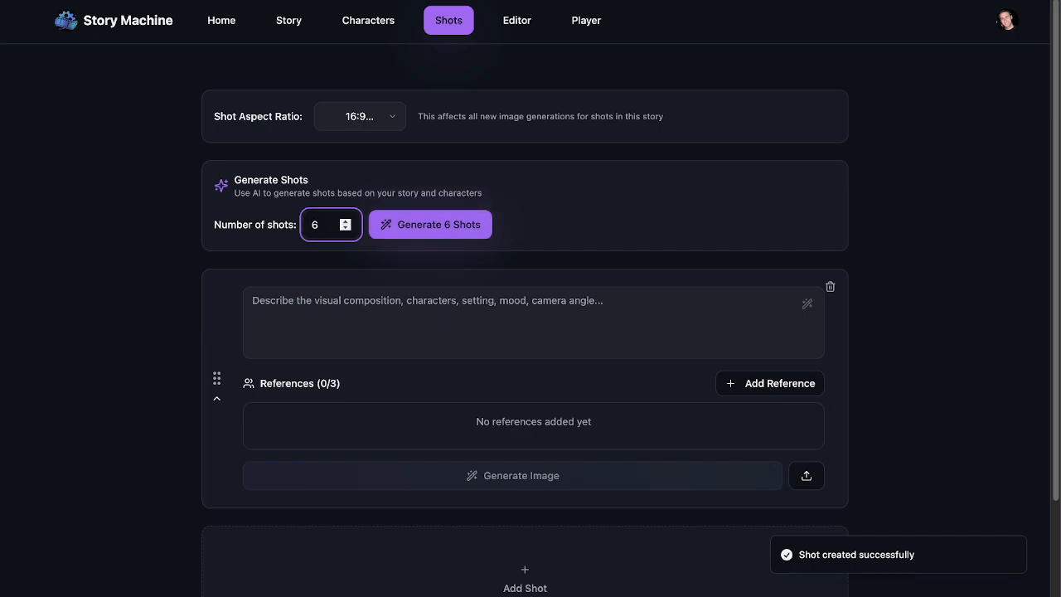
pyautogui.write('20')
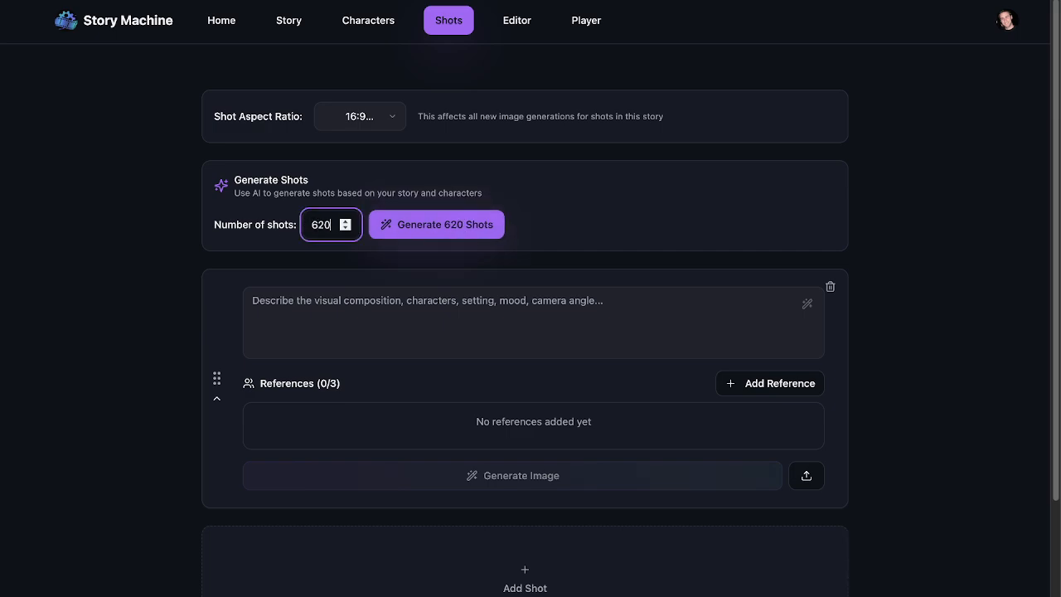
pyautogui.click(316, 225)
pyautogui.press('BackSpace')
pyautogui.click(465, 231)
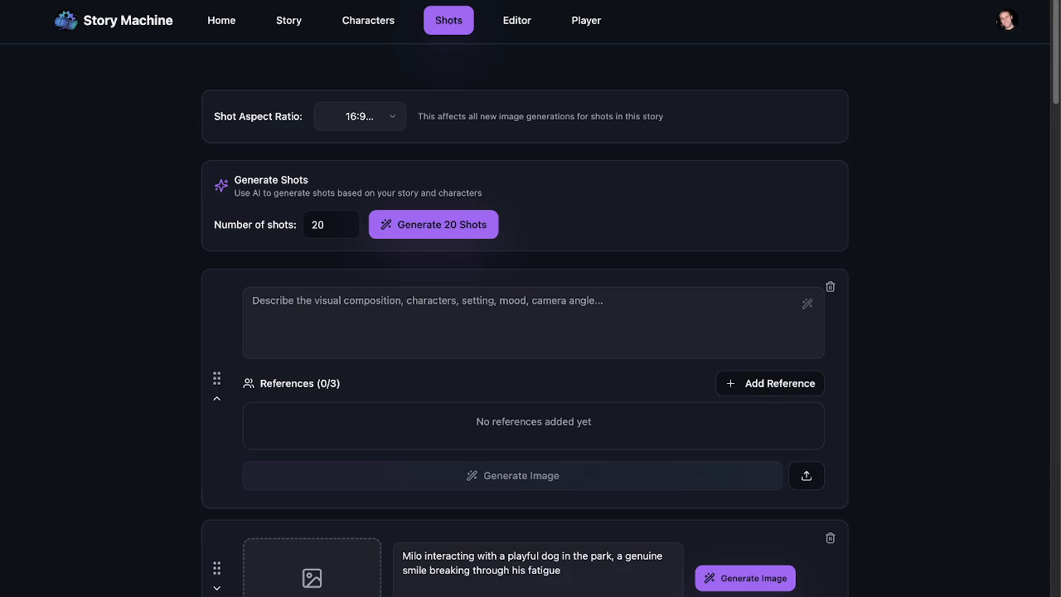
# Expand the shot of Milo with the playful dog in the park and replace "Milo" with "CharMilo" in its description
pyautogui.scroll(-15, 439, 300)
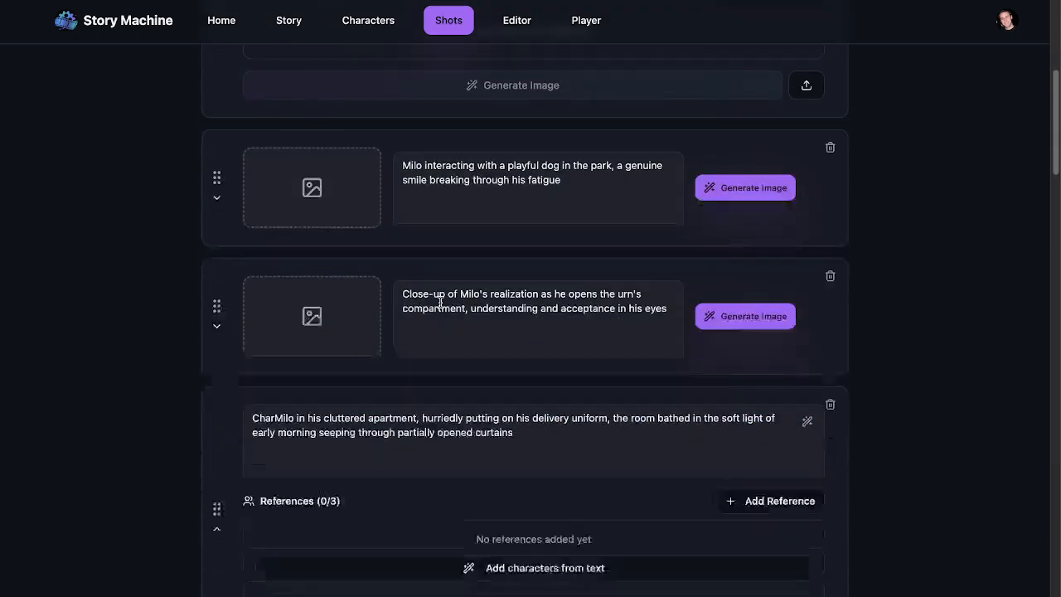
pyautogui.scroll(-5, 442, 308)
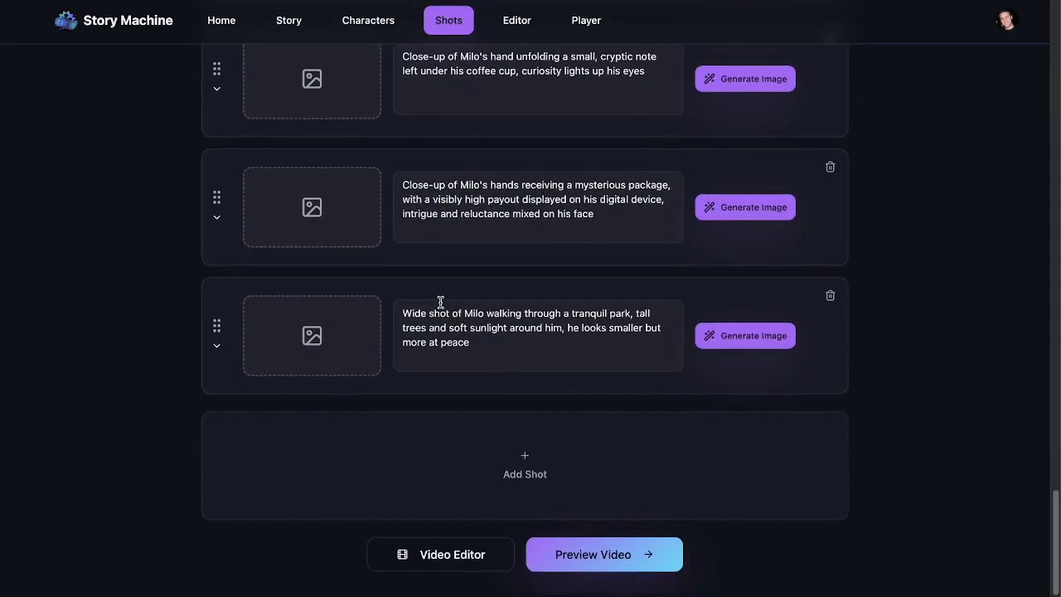
pyautogui.scroll(15, 441, 302)
pyautogui.scroll(15, 441, 302)
pyautogui.scroll(-5, 440, 301)
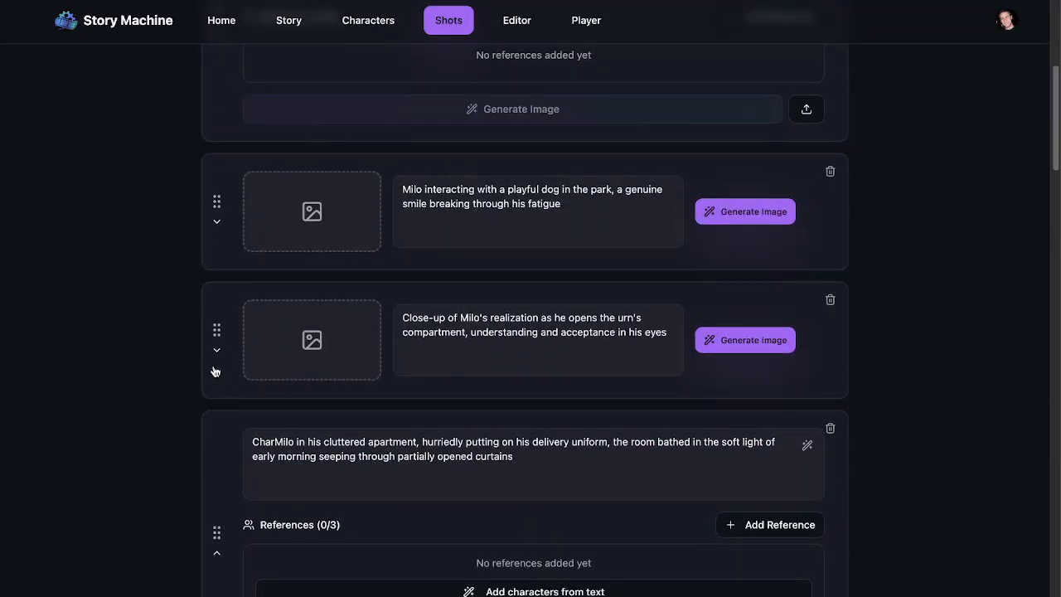
pyautogui.click(216, 222)
pyautogui.doubleClick(242, 186)
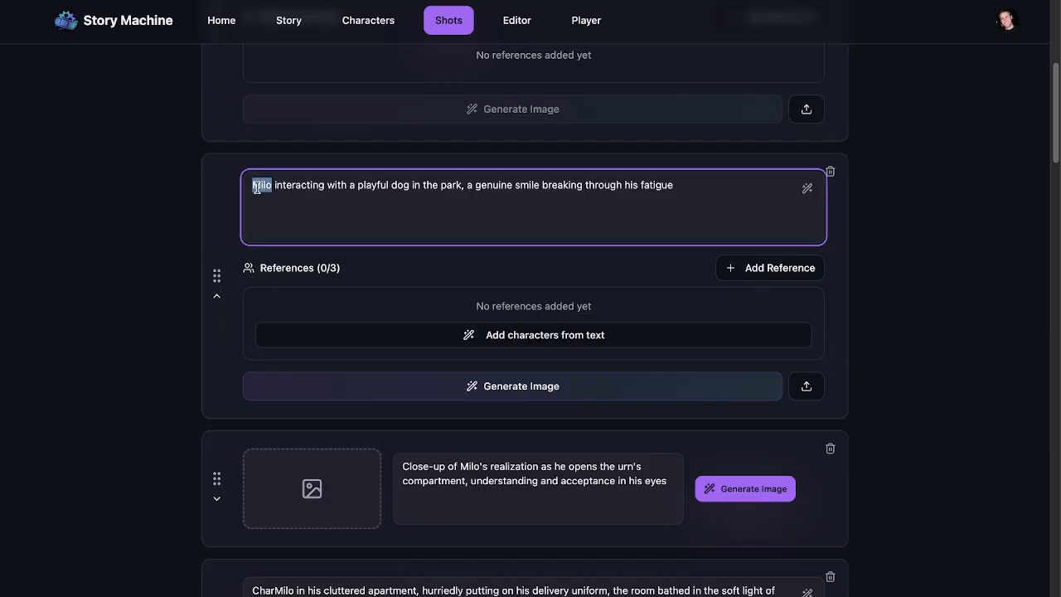
pyautogui.write('CharMilo')
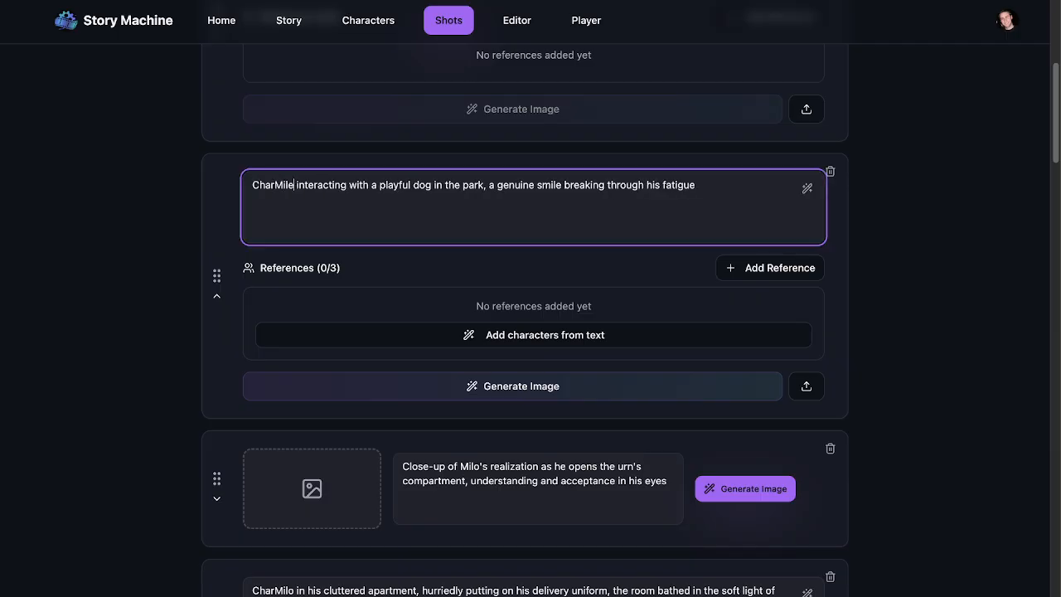
pyautogui.scroll(-2, 265, 284)
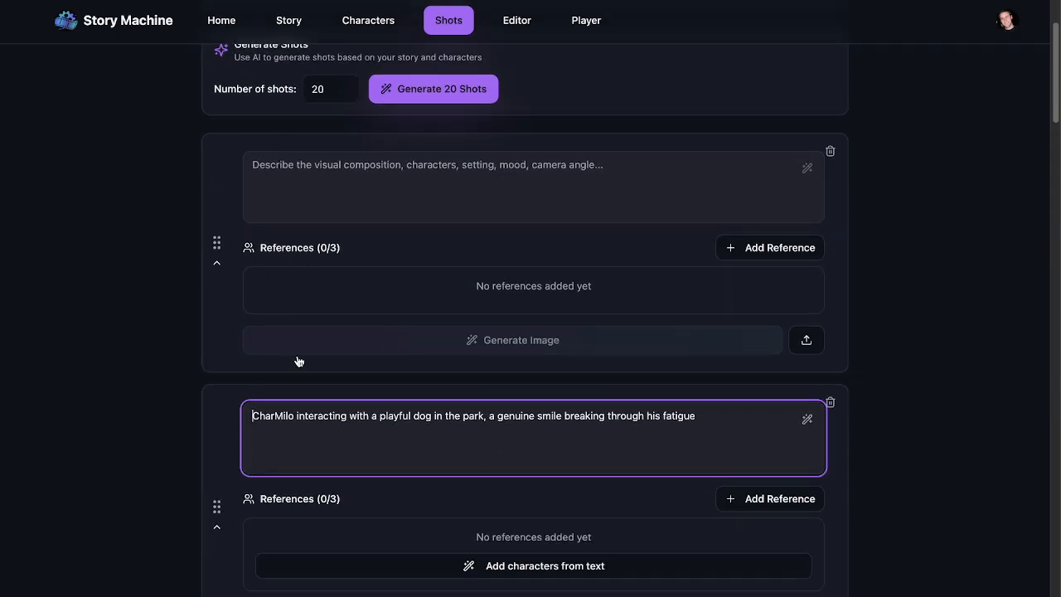
pyautogui.scroll(1, 331, 377)
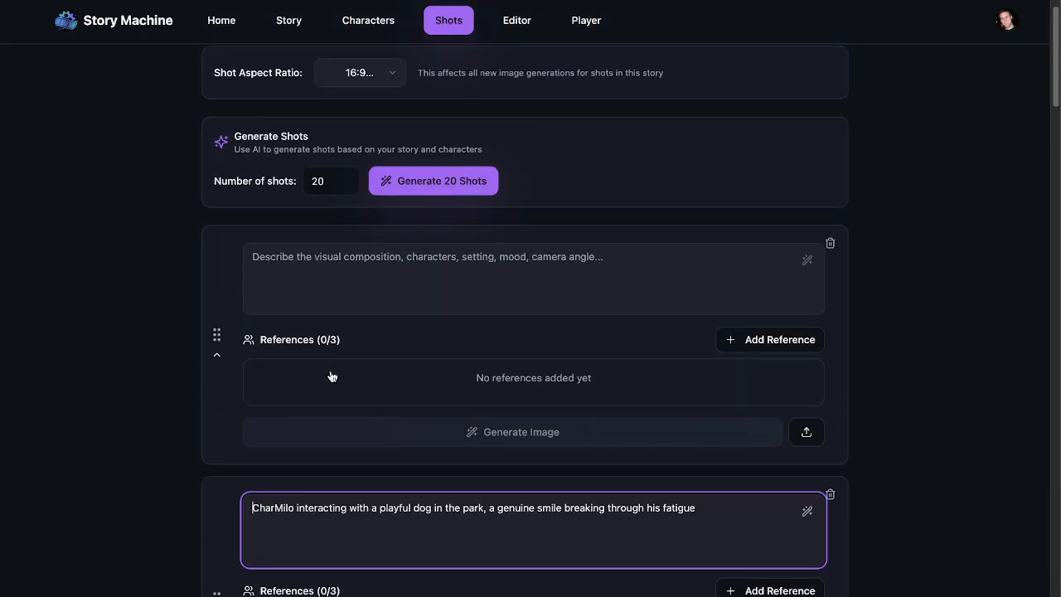
pyautogui.scroll(-10, 330, 379)
pyautogui.scroll(5, 330, 379)
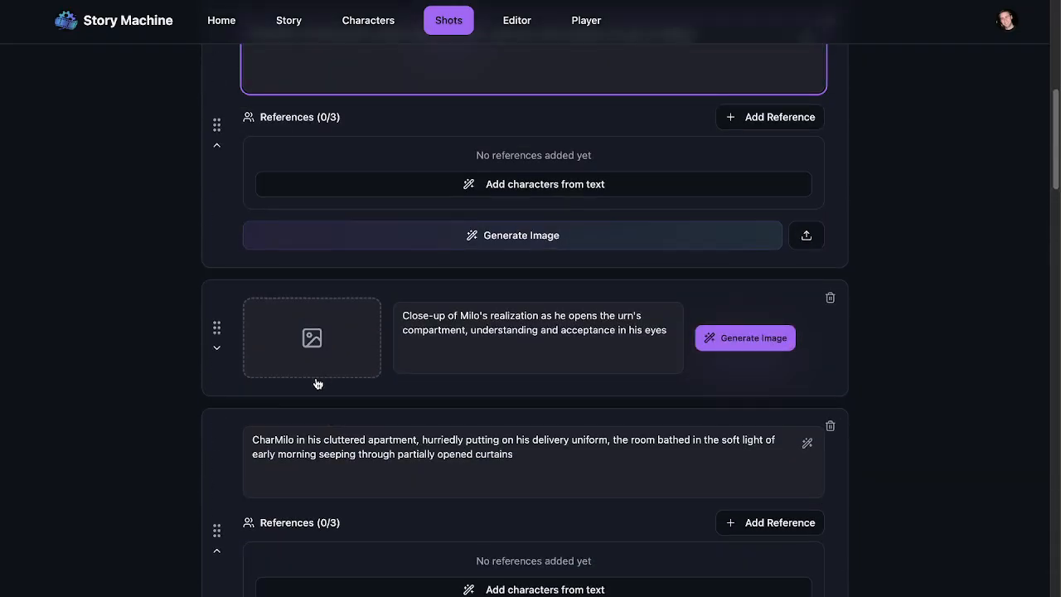
# Add the character reference from the text to the shot of CharMilo's cluttered apartment, and append an empty shot to the list
pyautogui.scroll(-1, 295, 400)
pyautogui.scroll(-1, 346, 564)
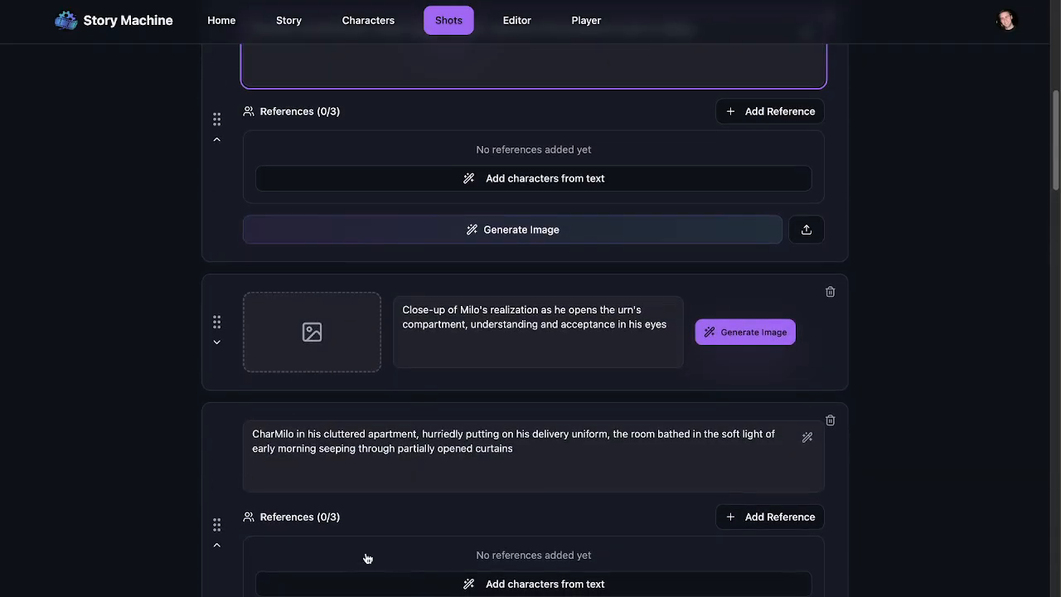
pyautogui.click(602, 582)
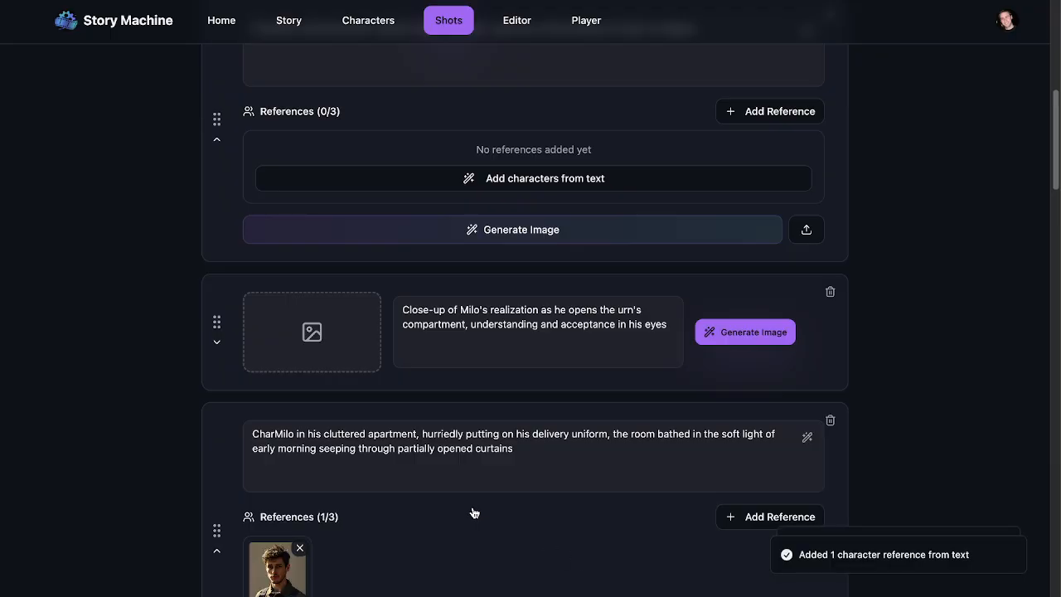
pyautogui.scroll(-3, 472, 497)
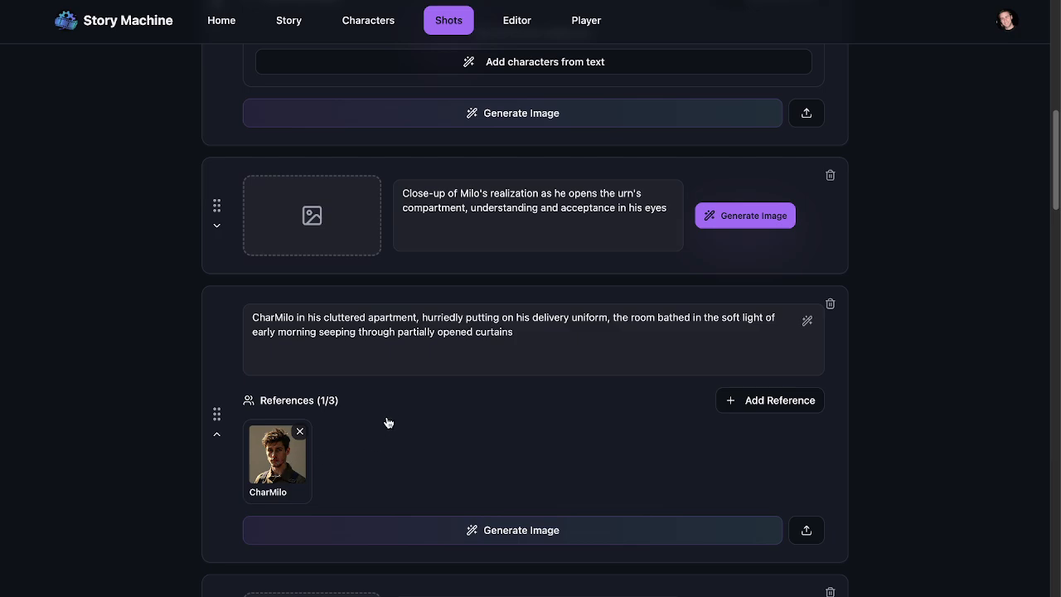
pyautogui.scroll(-10, 428, 446)
pyautogui.click(483, 465)
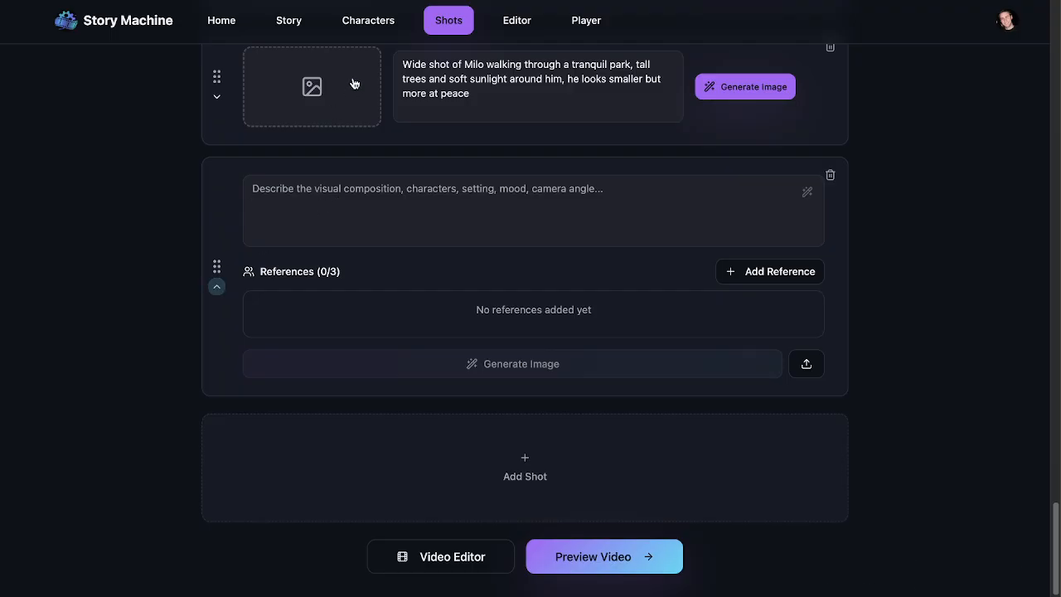
# Add a new character with the image description "a delivery van" and generate its image
pyautogui.click(364, 20)
pyautogui.scroll(-10, 447, 326)
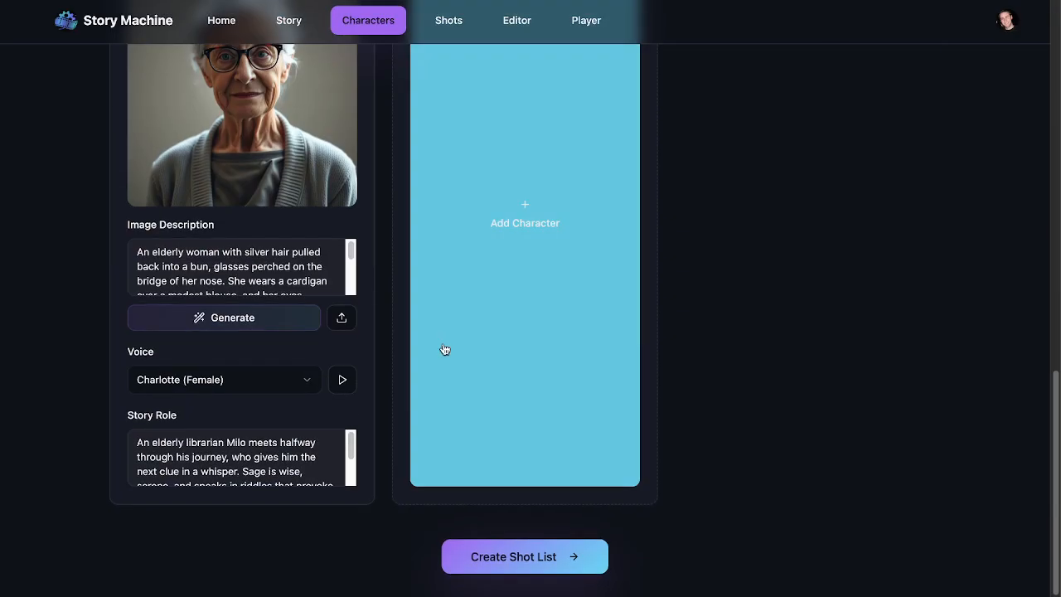
pyautogui.click(500, 356)
pyautogui.click(529, 304)
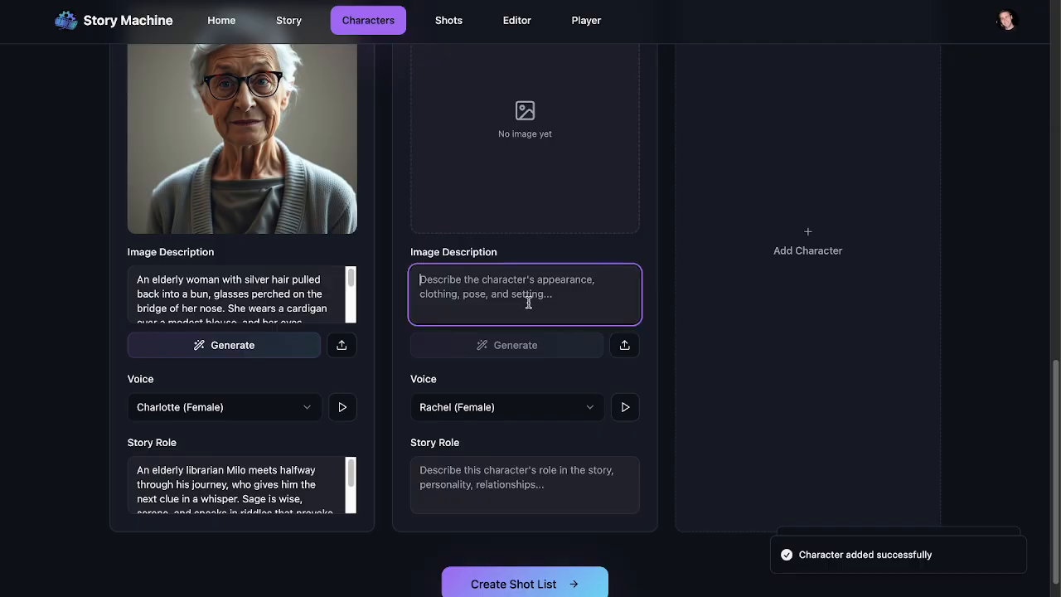
pyautogui.write('a delivery van')
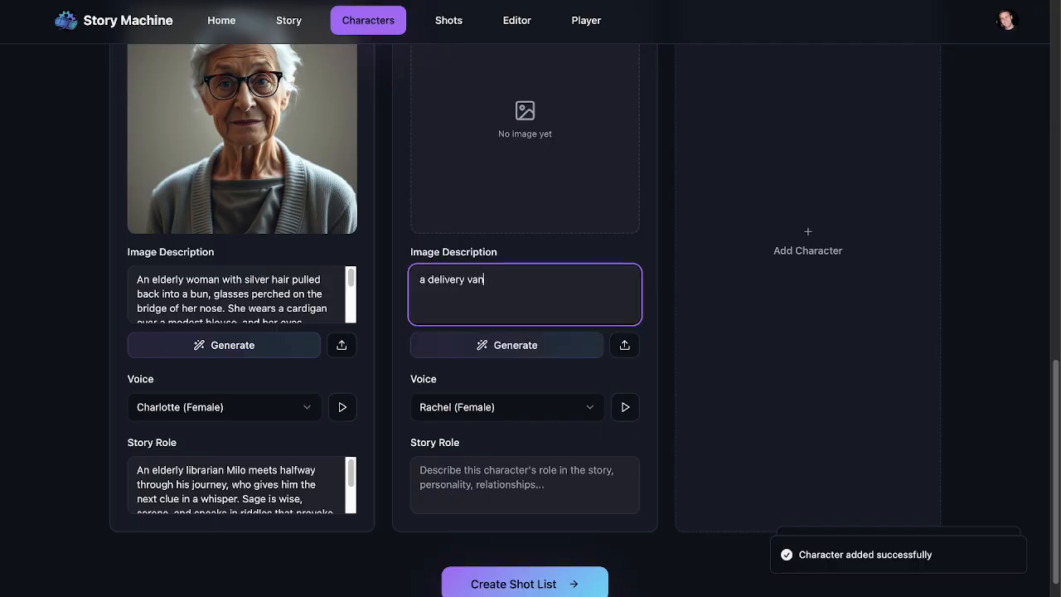
pyautogui.click(535, 346)
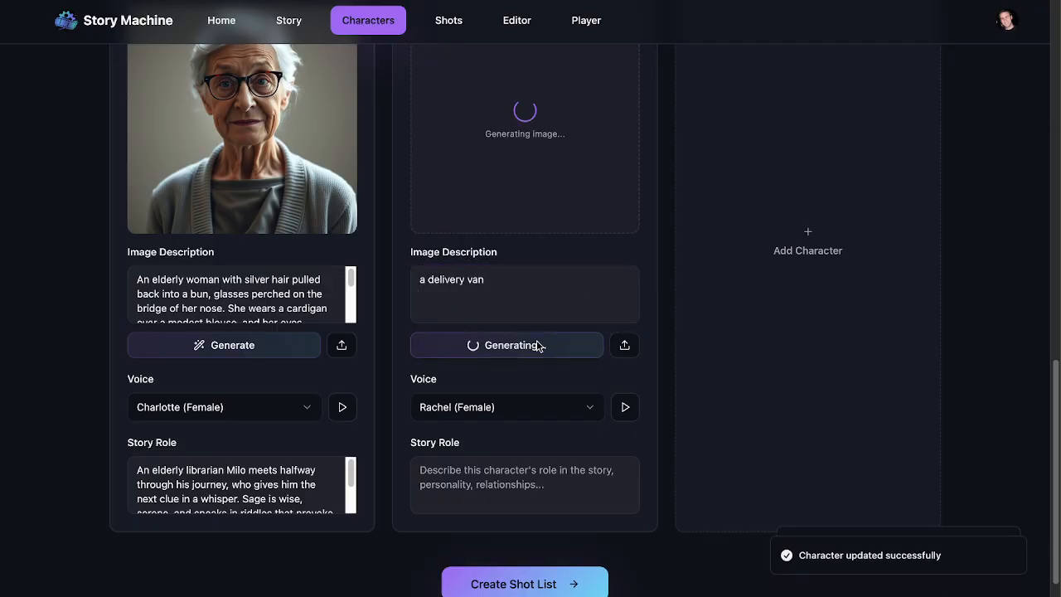
# Regenerate the delivery van character's image six times from the same description to produce alternative versions
pyautogui.scroll(2, 647, 282)
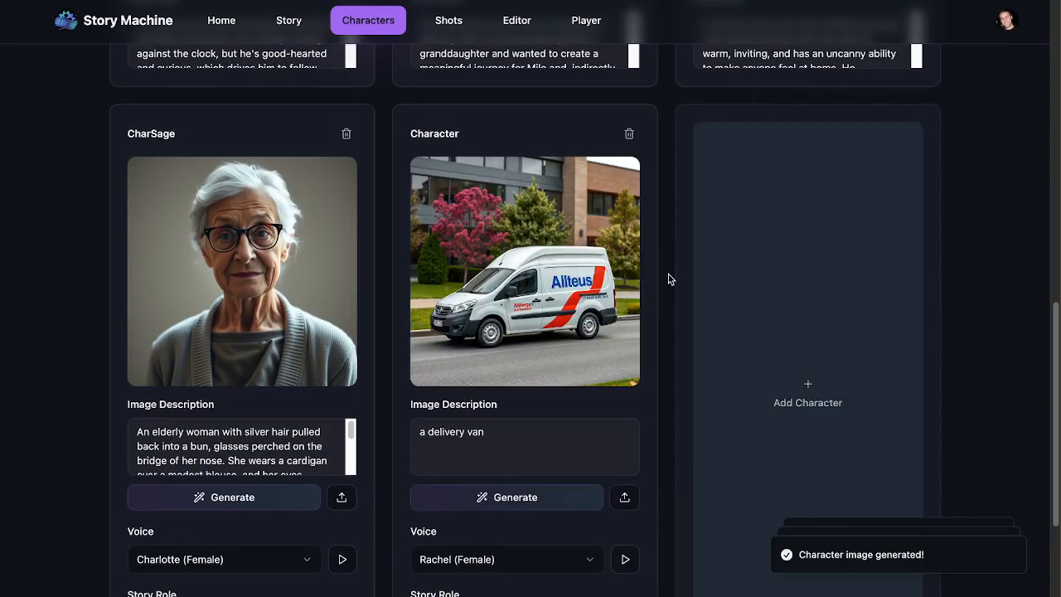
pyautogui.click(534, 507)
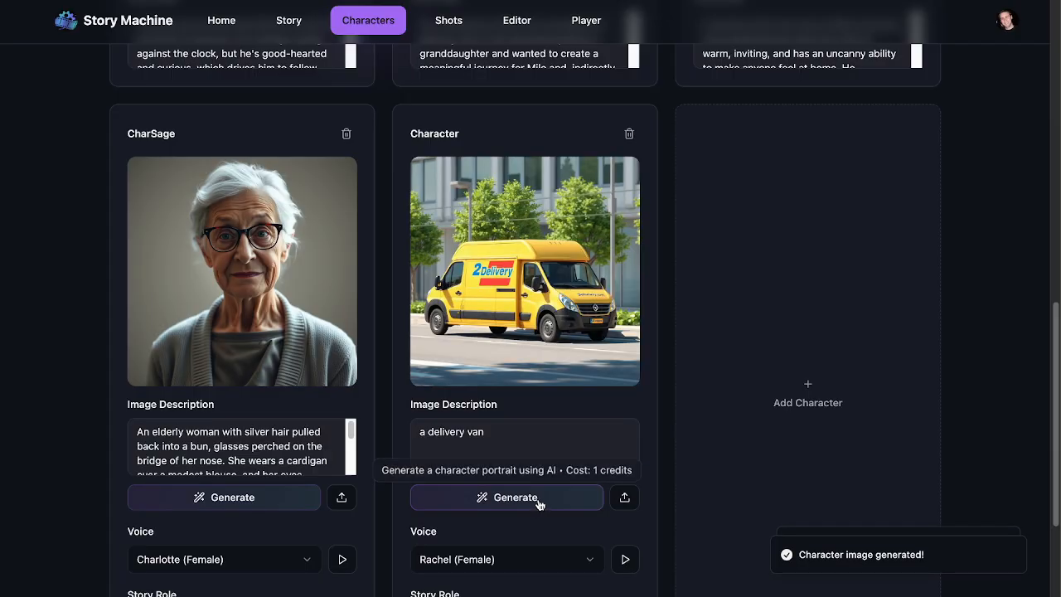
pyautogui.click(539, 503)
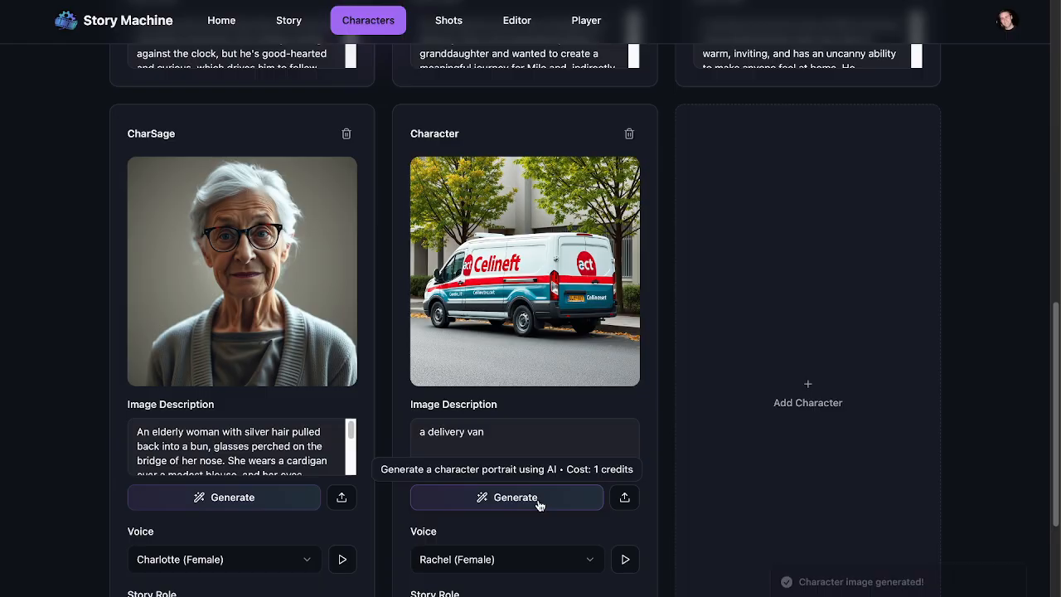
pyautogui.click(538, 499)
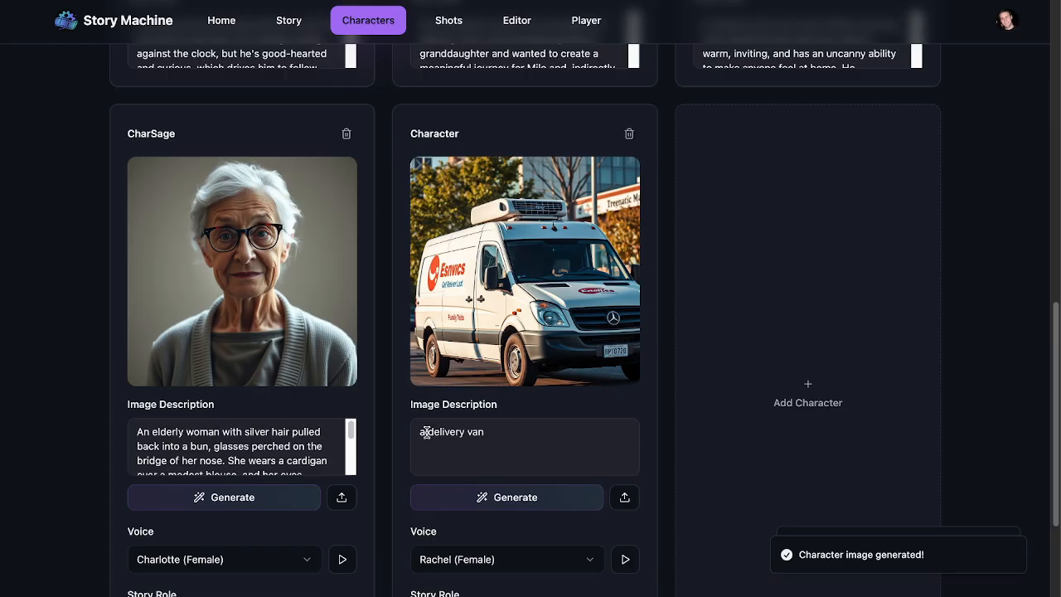
pyautogui.click(505, 497)
pyautogui.click(502, 499)
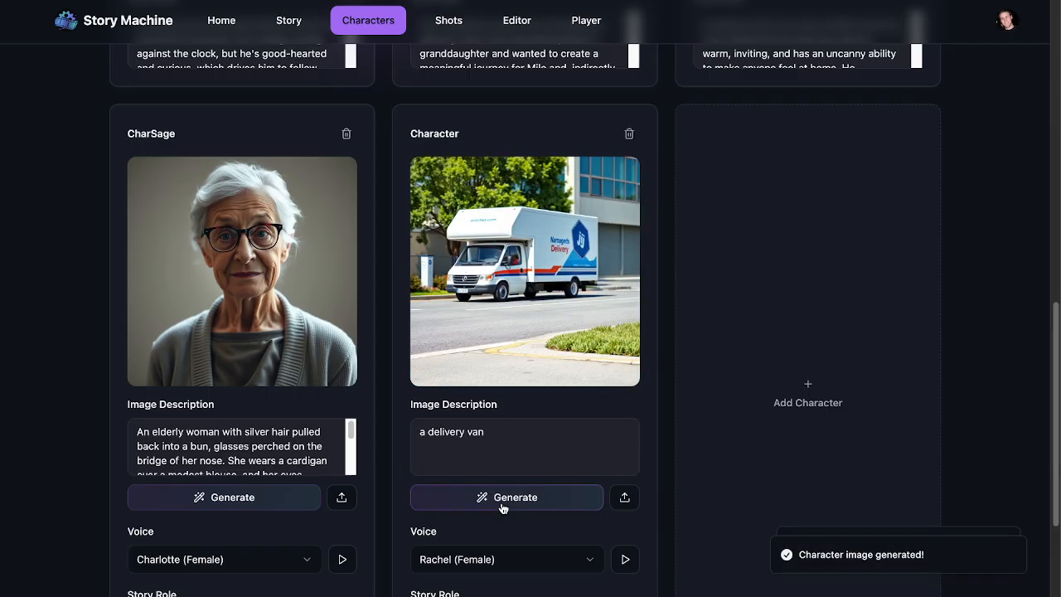
pyautogui.click(502, 501)
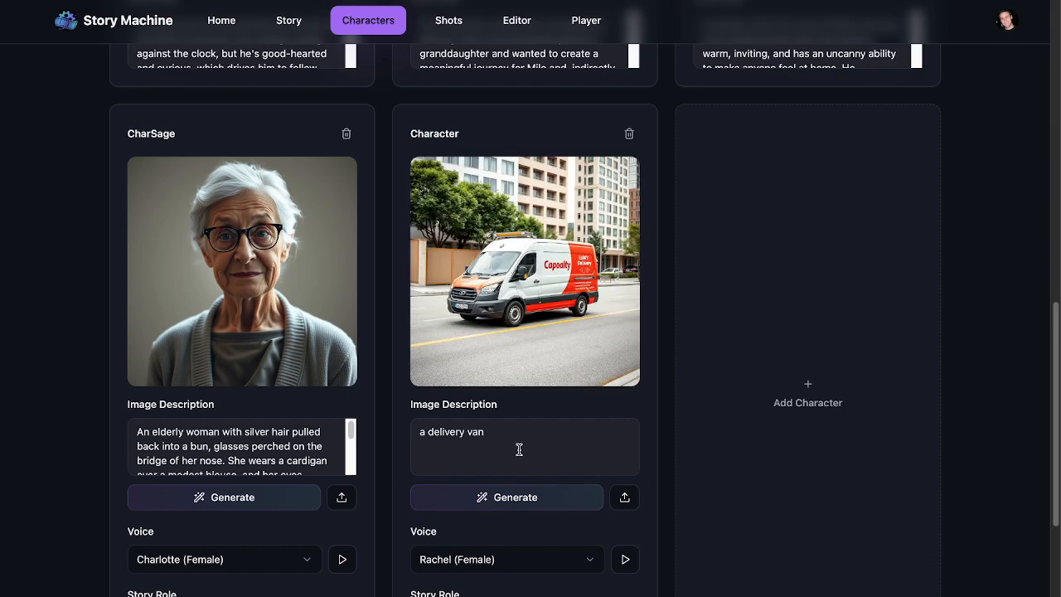
# Try to edit the delivery van's image with the instruction "remove the background"
pyautogui.moveTo(580, 294)
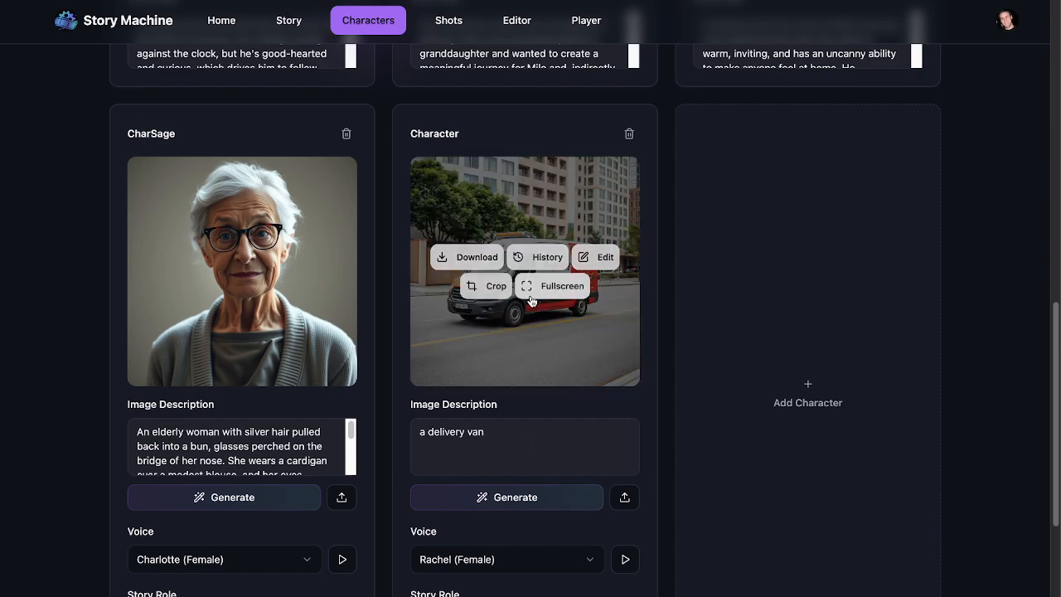
pyautogui.click(603, 257)
pyautogui.write('remove the background')
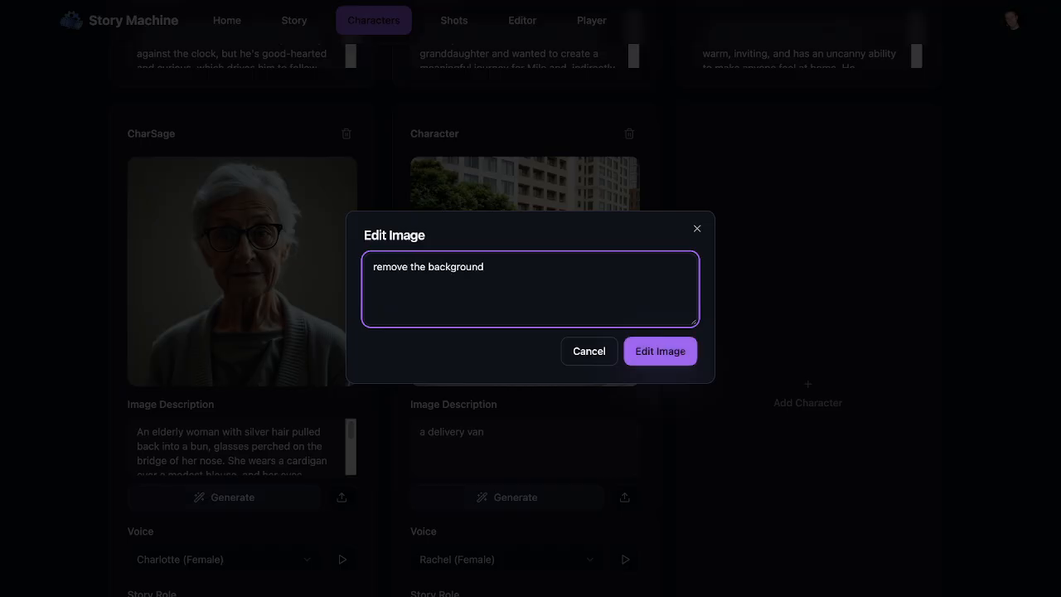
pyautogui.click(656, 355)
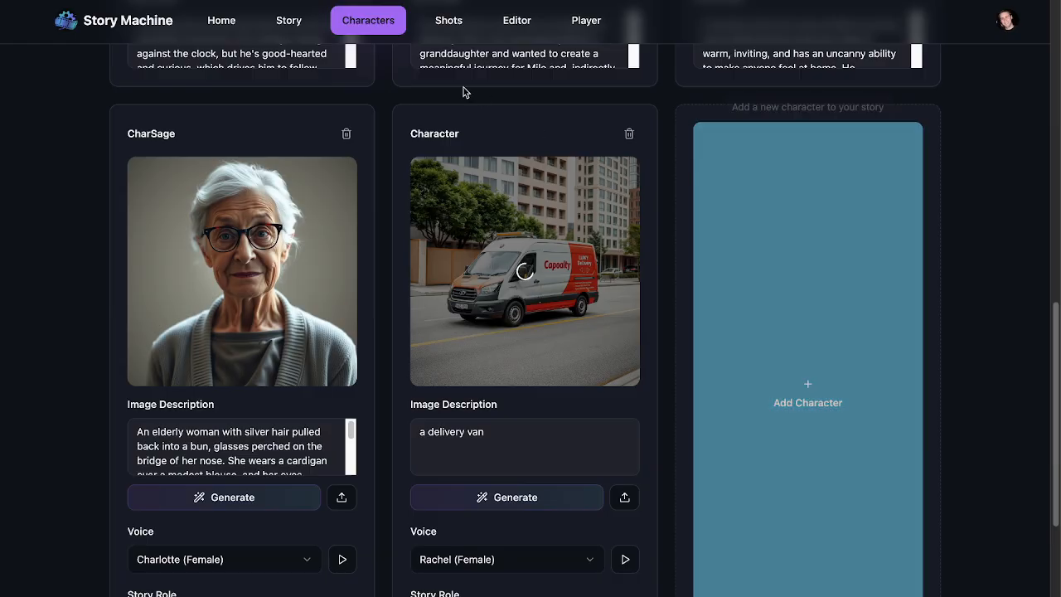
pyautogui.click(465, 21)
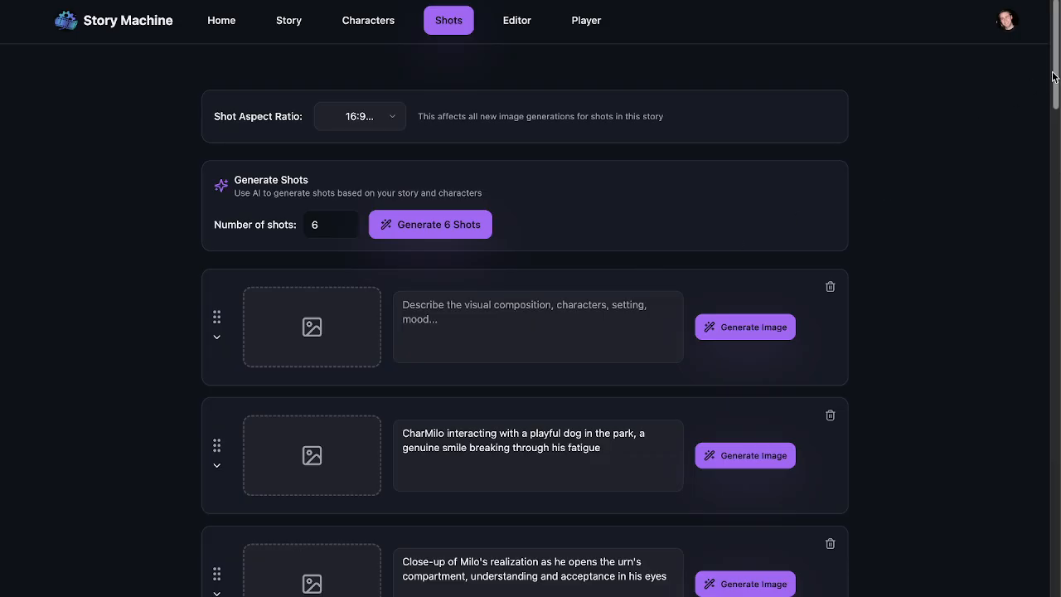
pyautogui.moveTo(1056, 74); pyautogui.dragTo(1052, 594)
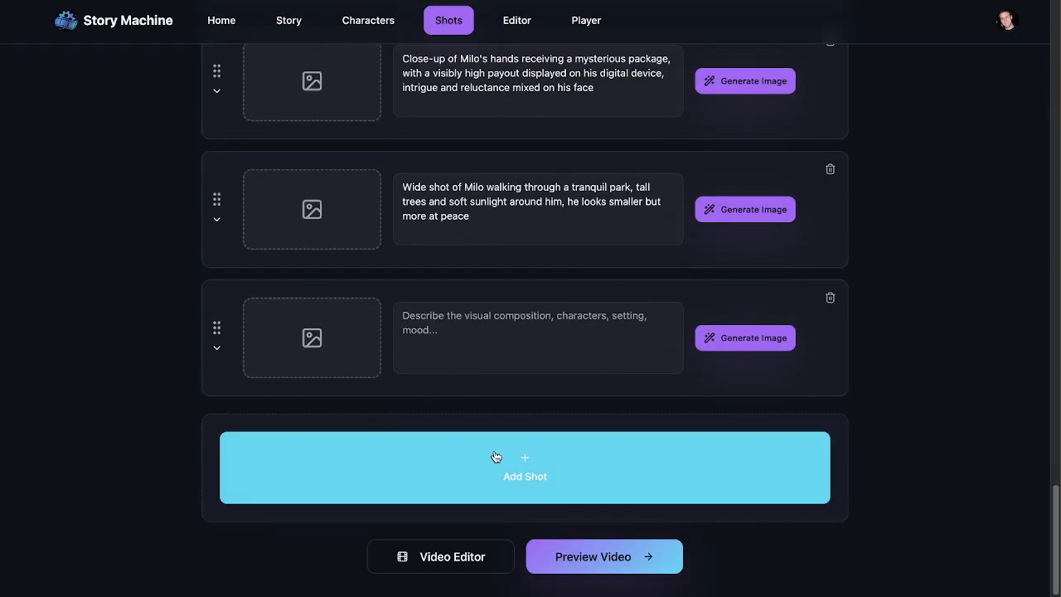
pyautogui.click(531, 348)
pyautogui.click(216, 346)
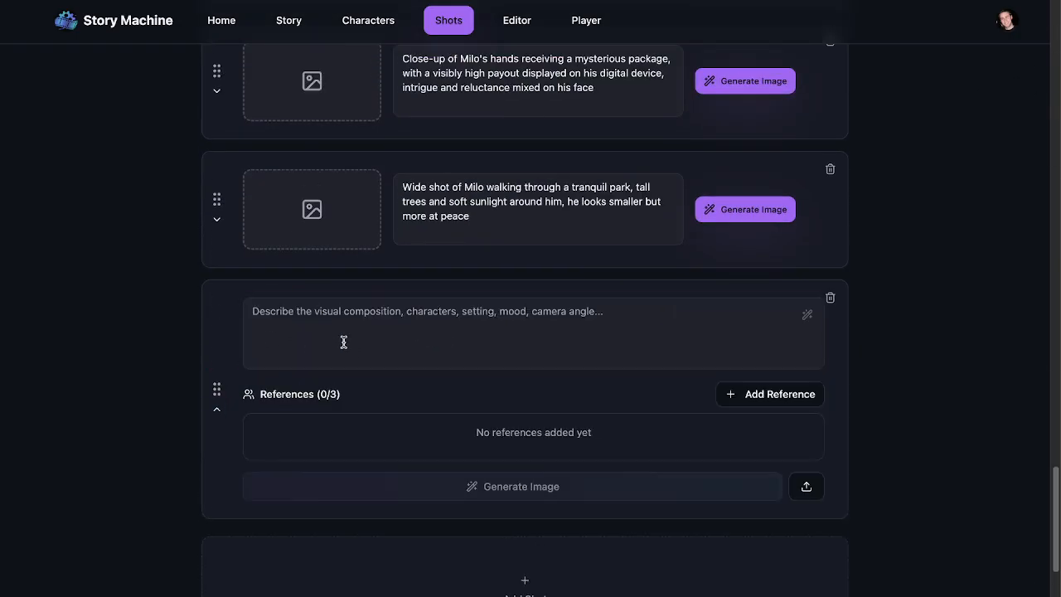
pyautogui.click(343, 340)
pyautogui.click(367, 23)
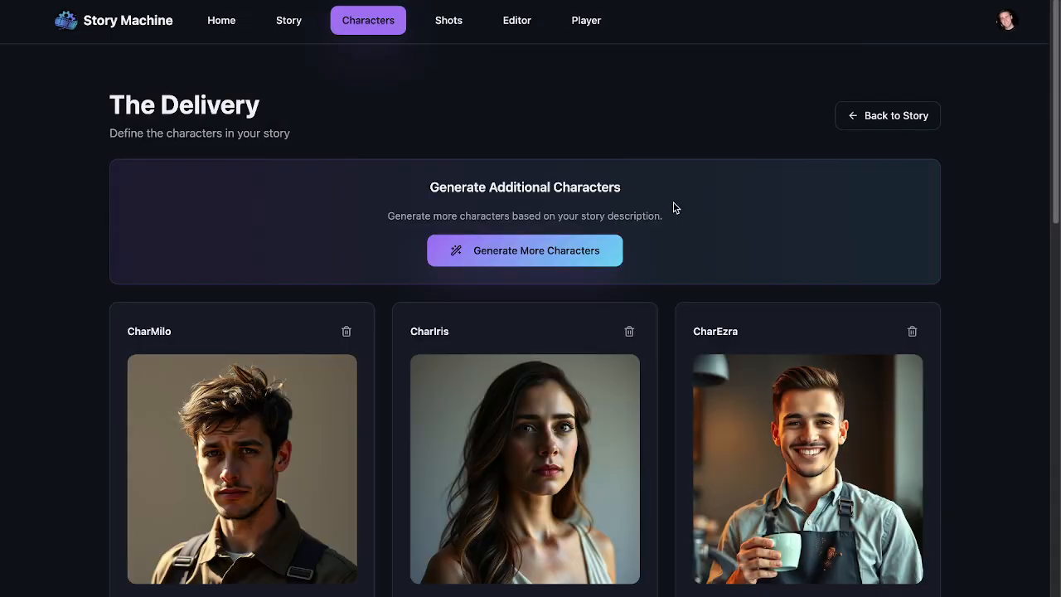
# Rename the delivery van character as "Deliveryvan"
pyautogui.scroll(-7, 1059, 149)
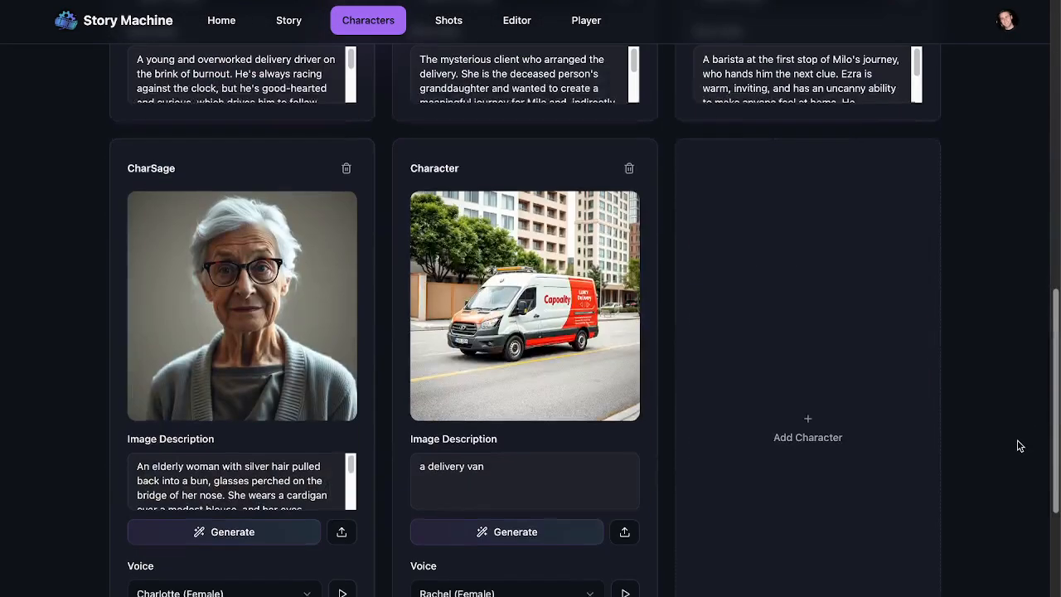
pyautogui.click(454, 170)
pyautogui.moveTo(454, 169); pyautogui.dragTo(402, 163)
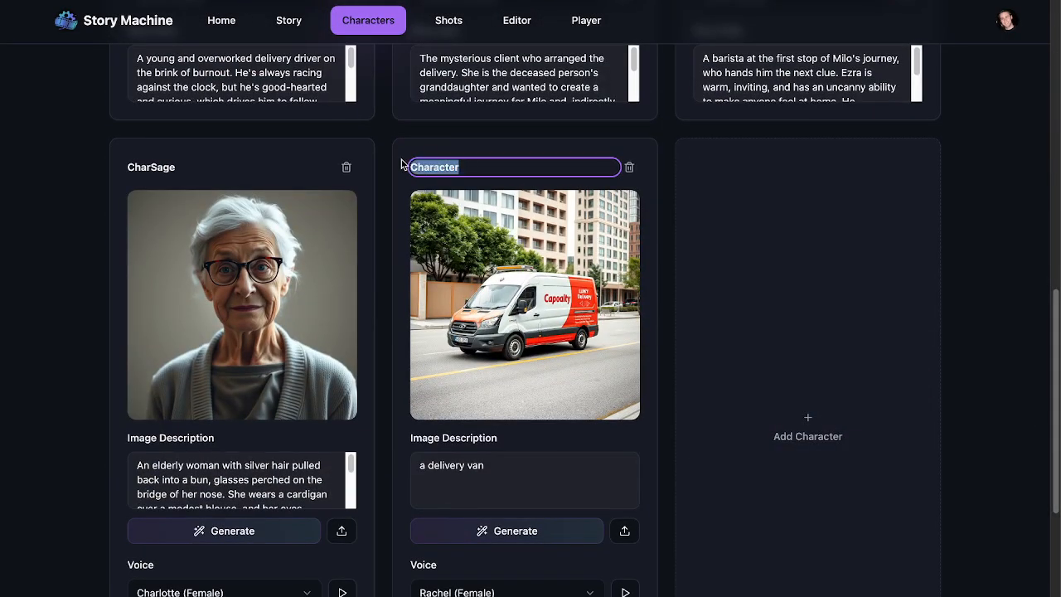
pyautogui.write('Deliveryvan')
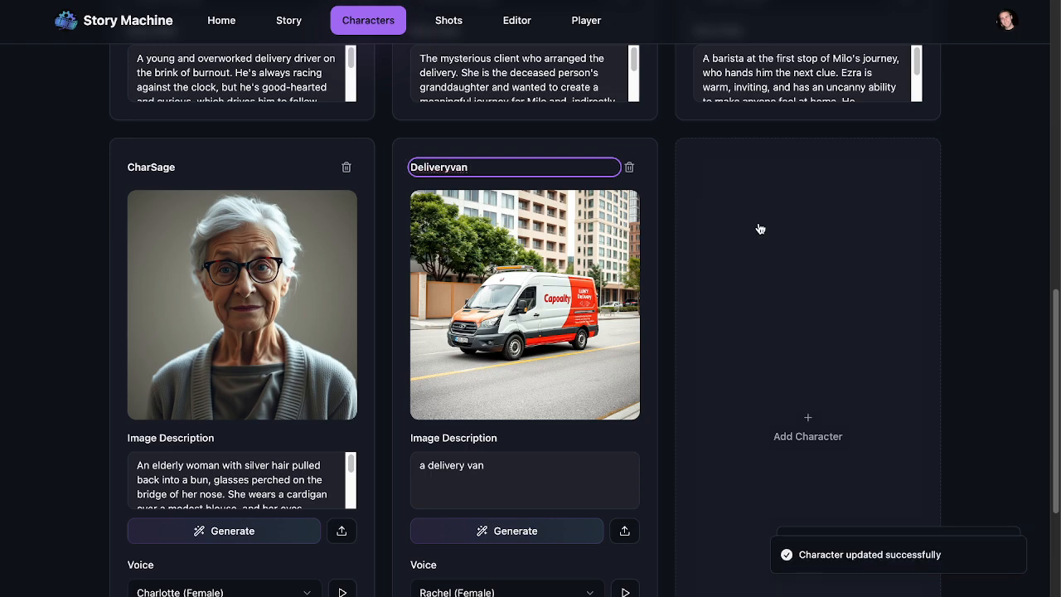
pyautogui.click(990, 225)
# Replace Deliveryvan's image with the blue van on a plain light-blue background from its image history
pyautogui.moveTo(588, 282)
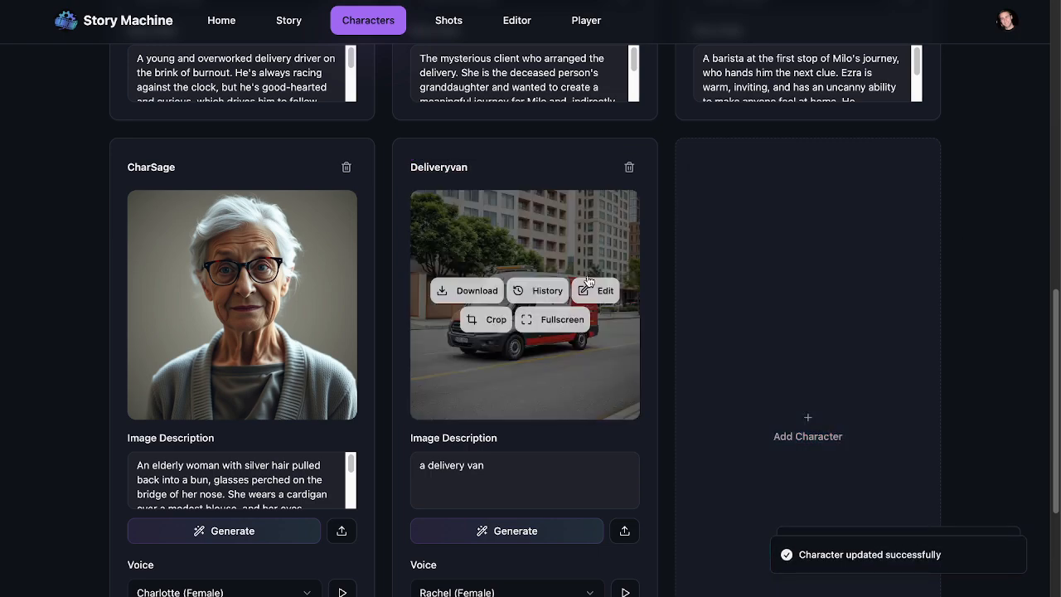
pyautogui.click(533, 292)
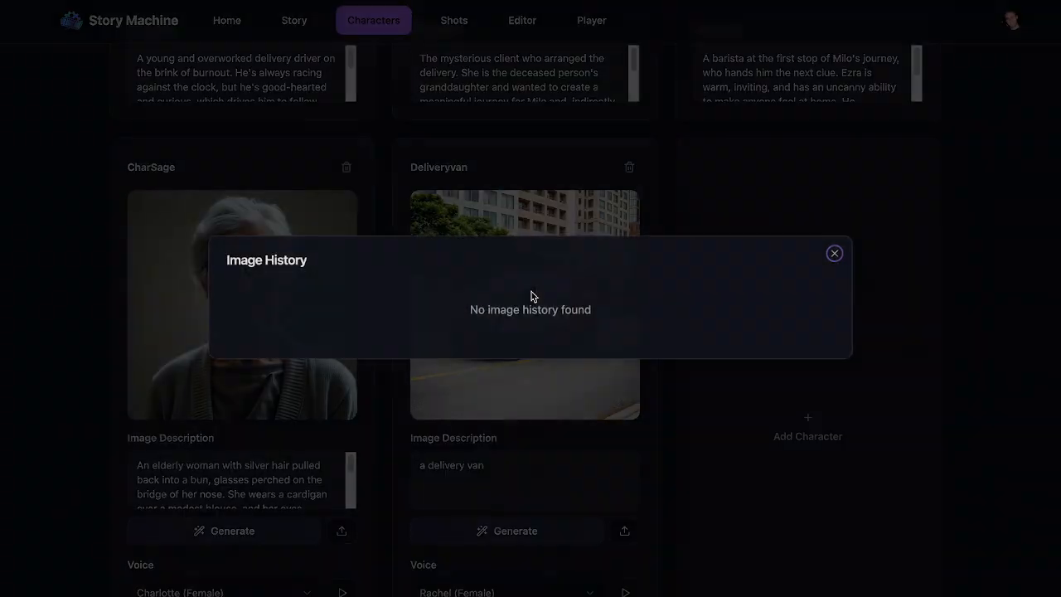
pyautogui.scroll(-5, 367, 232)
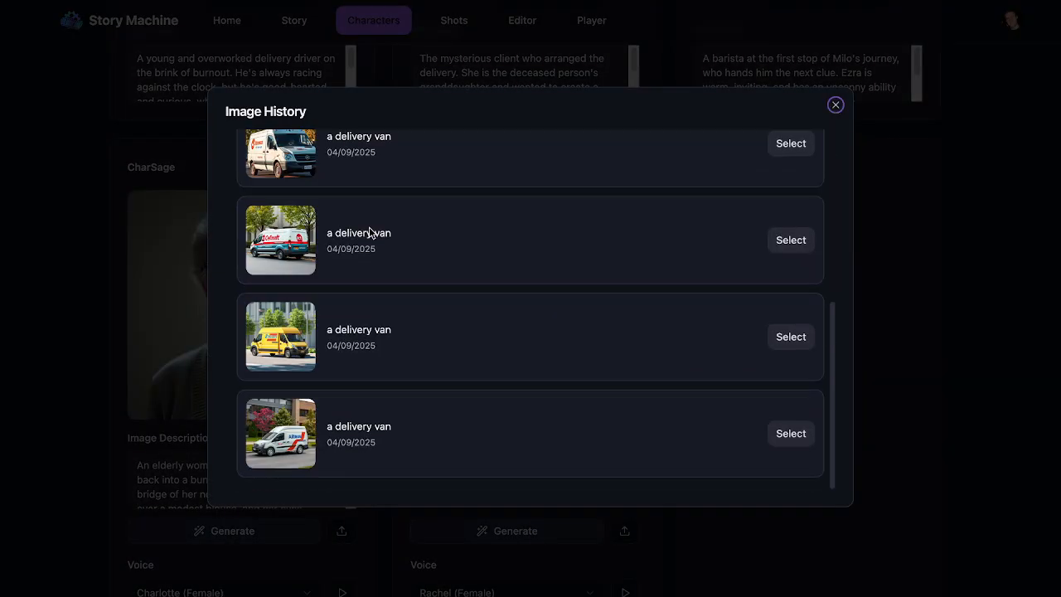
pyautogui.scroll(5, 369, 236)
pyautogui.scroll(-3, 369, 236)
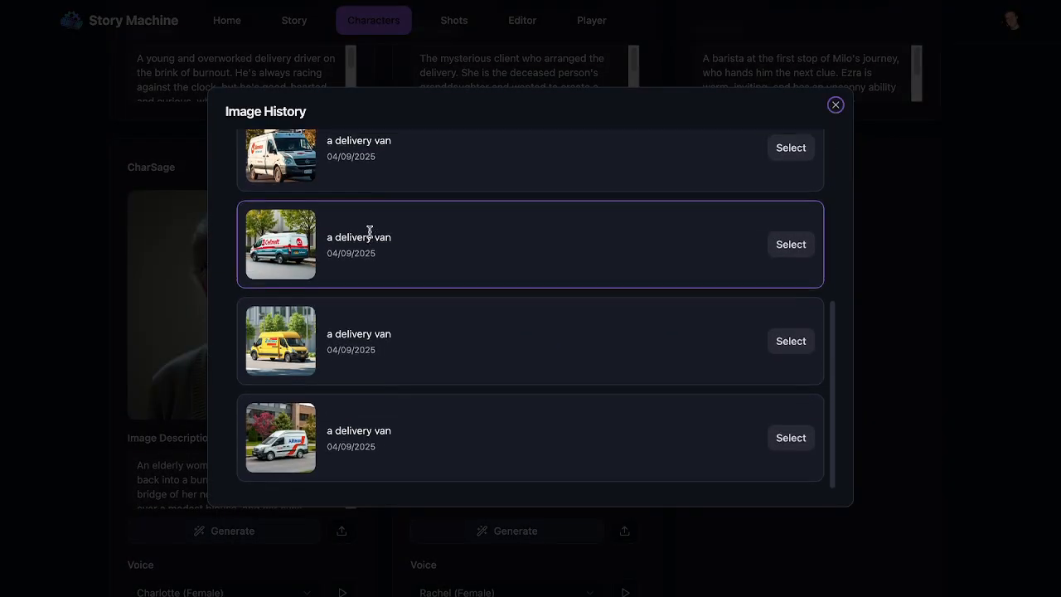
pyautogui.scroll(1, 377, 228)
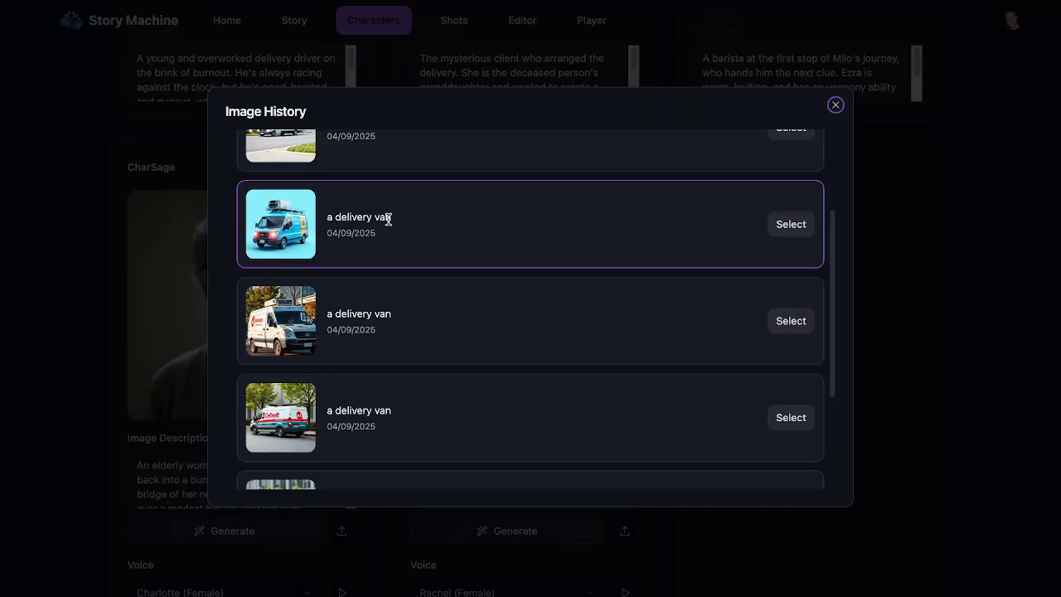
pyautogui.click(792, 225)
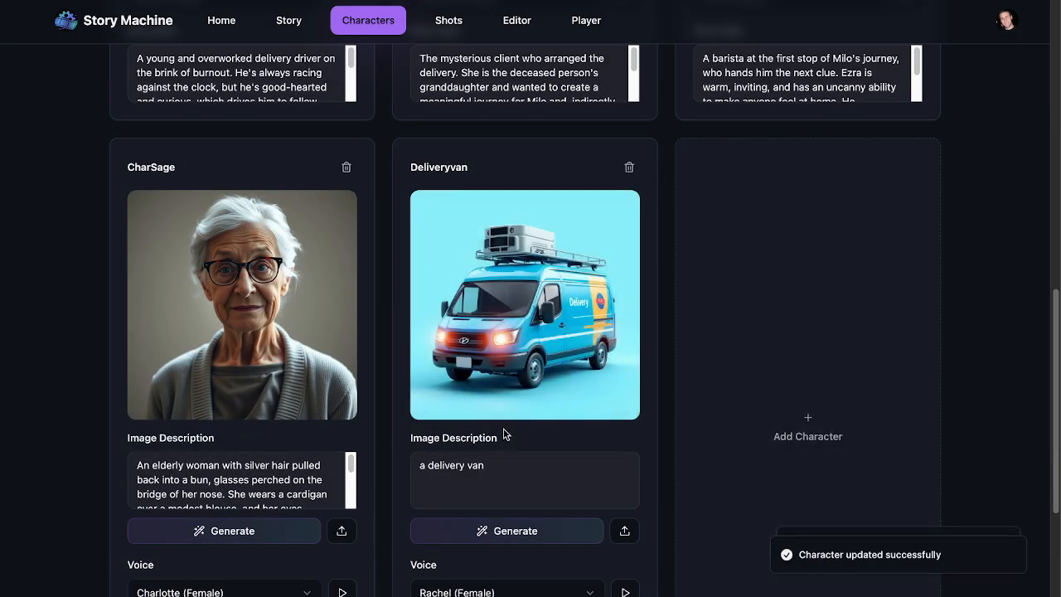
# Submit an edit of Deliveryvan's image with the instruction "remove the top rack"
pyautogui.click(604, 292)
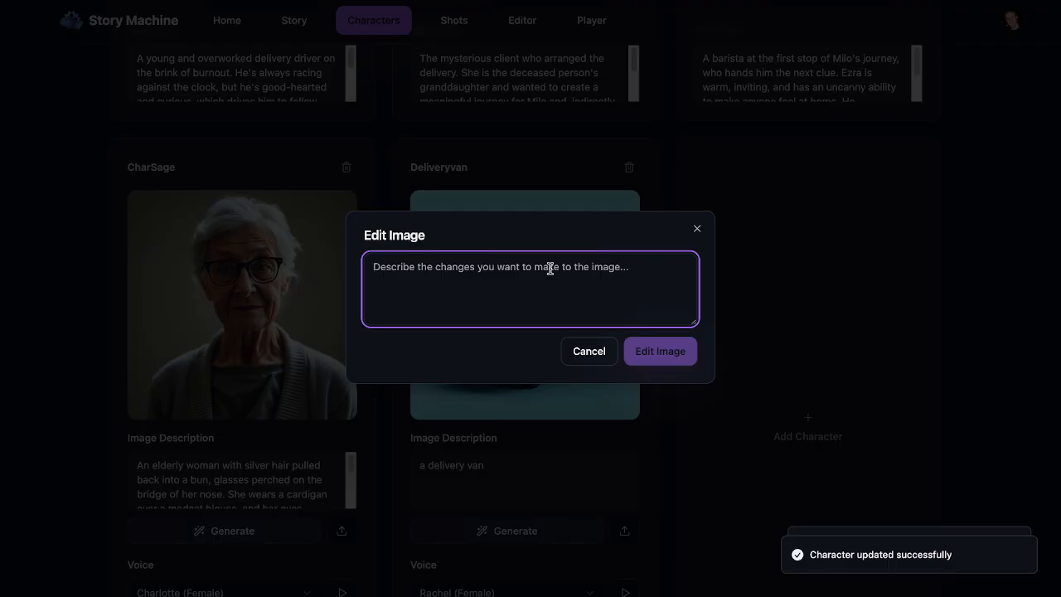
pyautogui.write('remove the top rack')
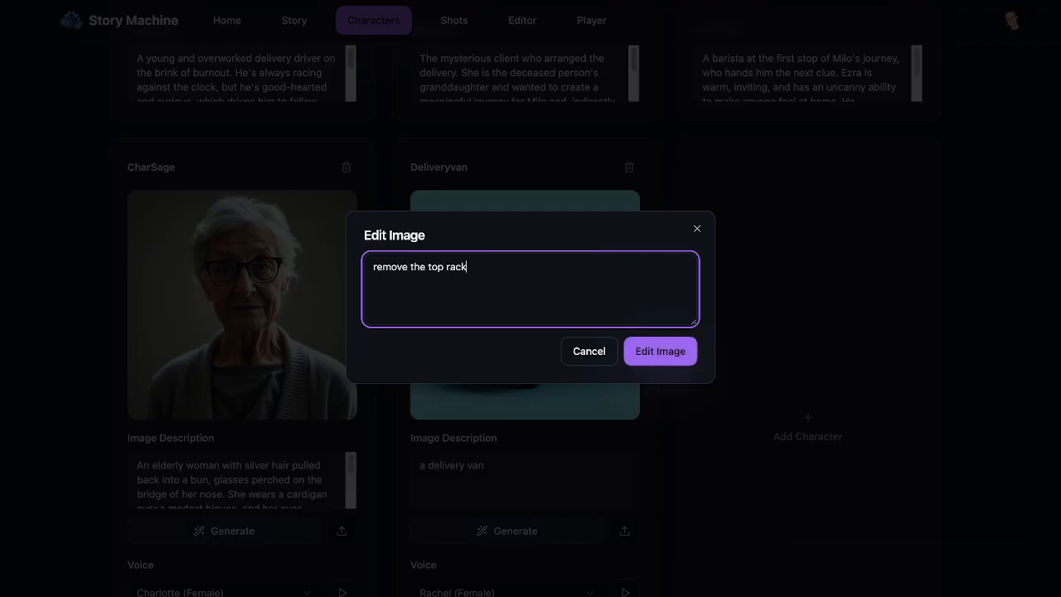
pyautogui.click(690, 359)
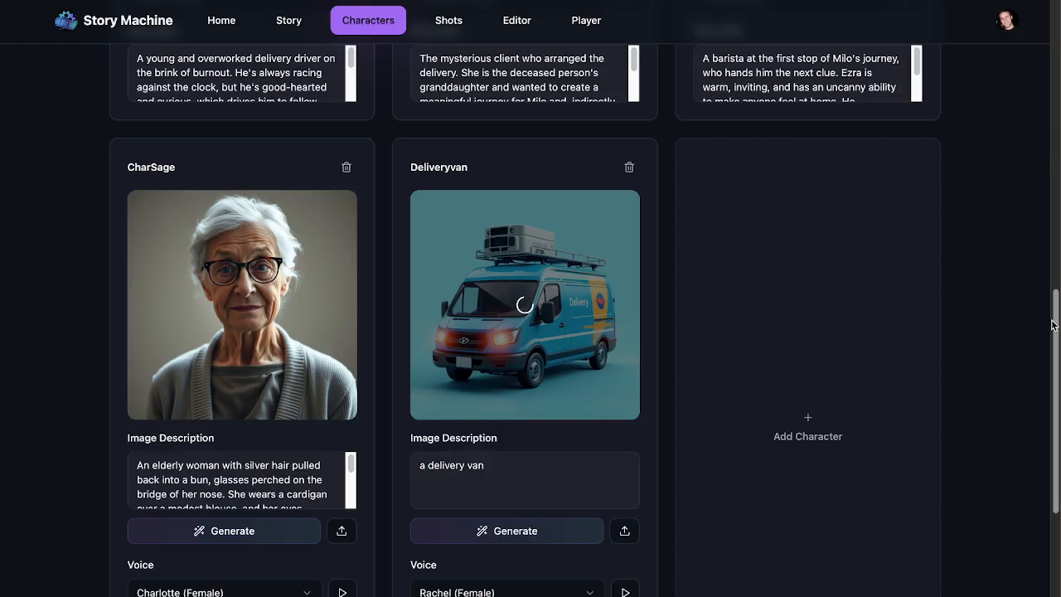
pyautogui.moveTo(1054, 326); pyautogui.dragTo(1052, 155)
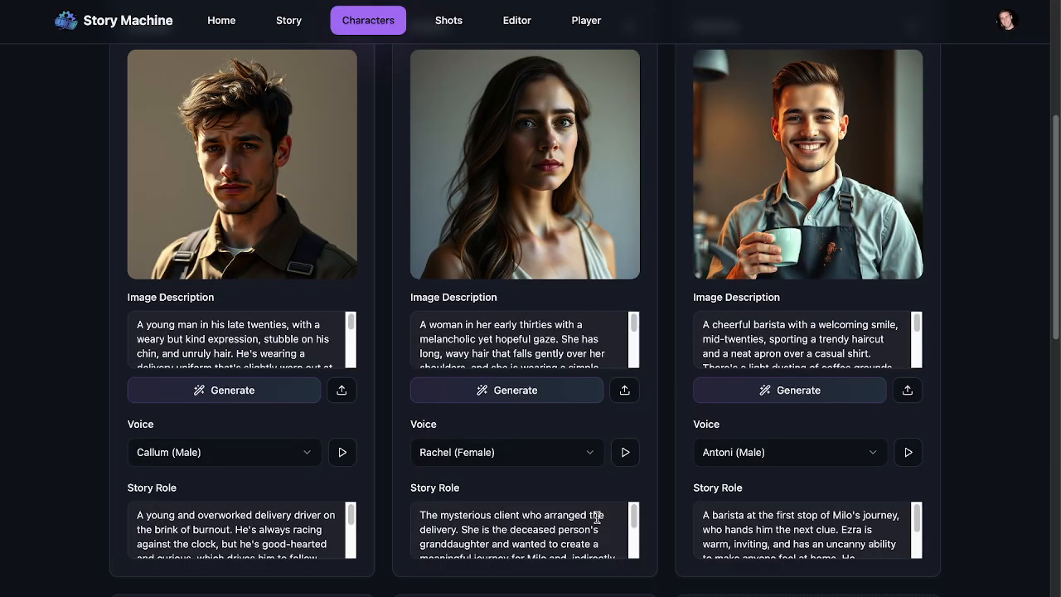
pyautogui.moveTo(1055, 177); pyautogui.dragTo(1055, 375)
pyautogui.moveTo(184, 345)
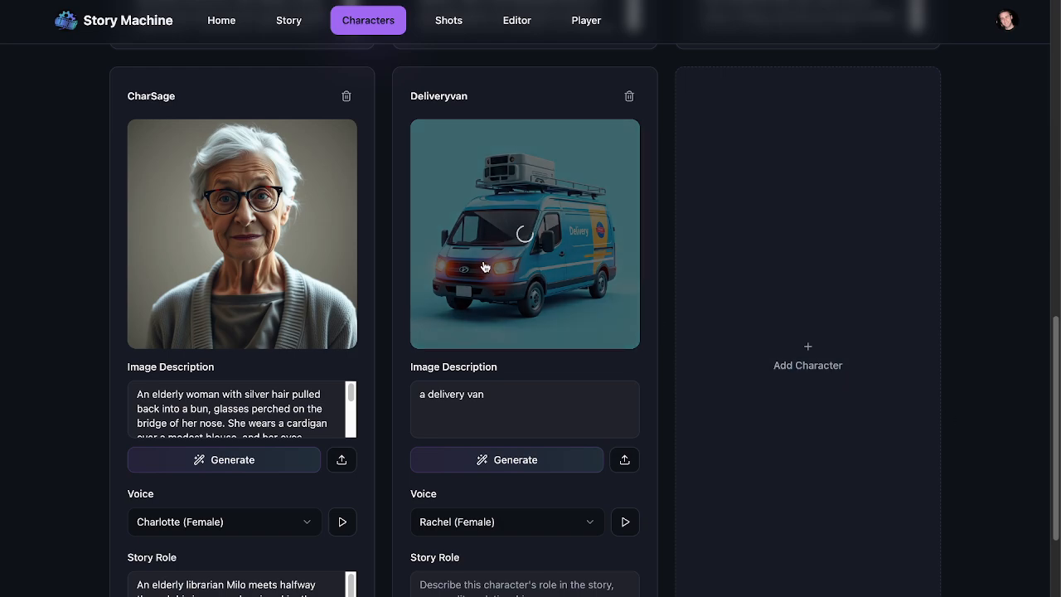
# Check the Deliveryvan edit by viewing its image fullscreen, reloading the page and looking through its image history
pyautogui.click(512, 265)
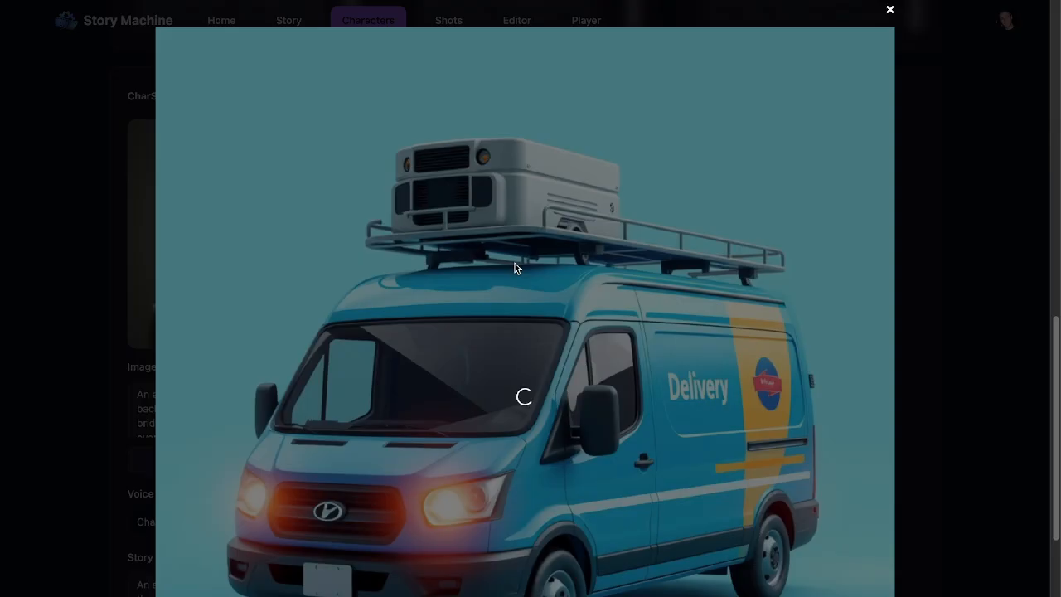
pyautogui.click(953, 275)
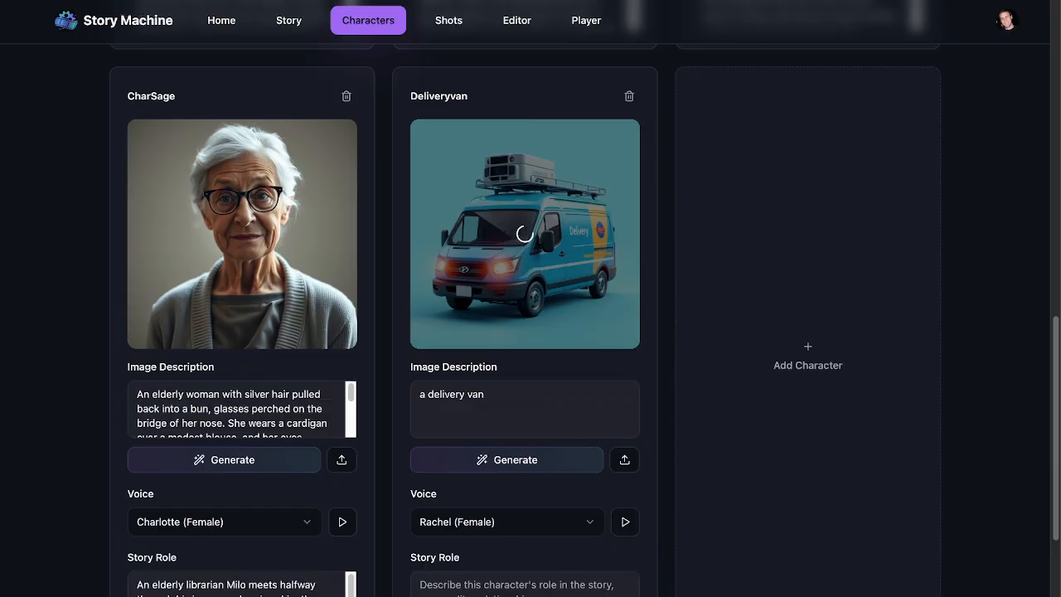
pyautogui.press('super+r')
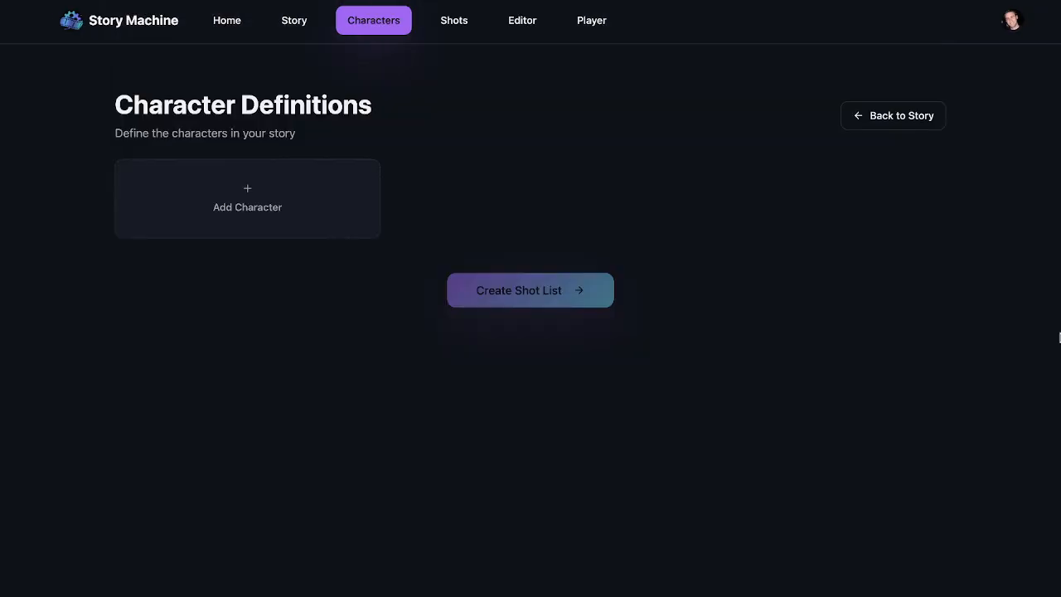
pyautogui.moveTo(1057, 212); pyautogui.dragTo(1057, 518)
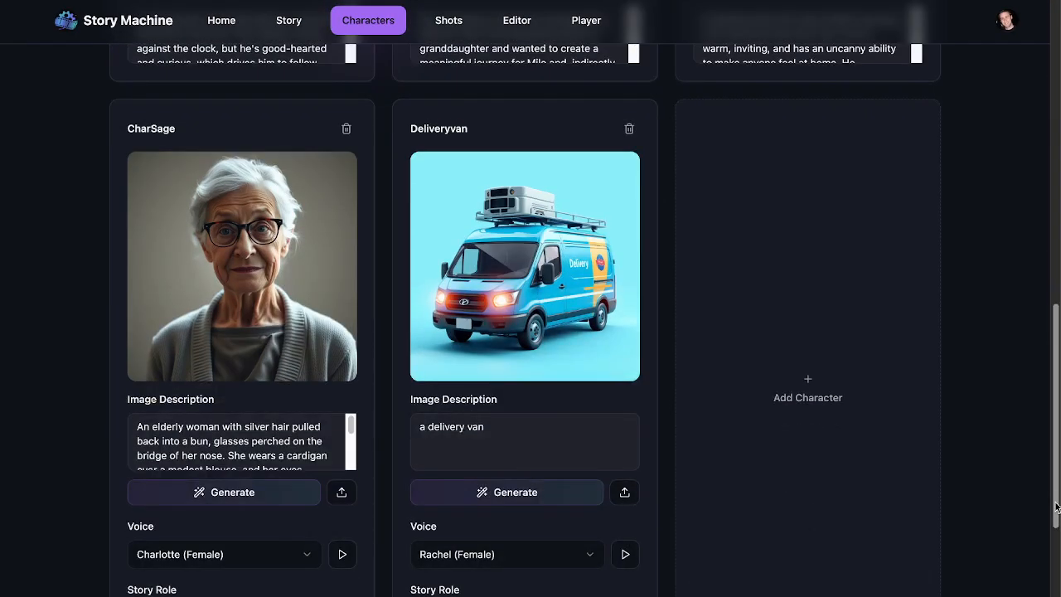
pyautogui.moveTo(574, 329)
pyautogui.click(539, 243)
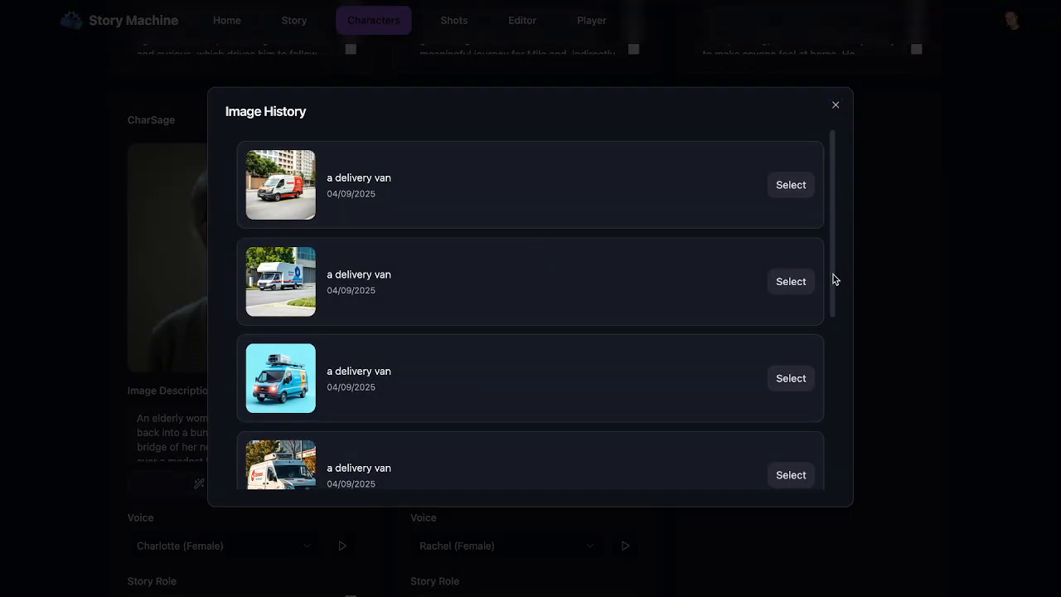
pyautogui.moveTo(832, 279); pyautogui.dragTo(804, 168)
pyautogui.click(835, 105)
# Sign out of the account and sign back in with Google
pyautogui.click(1007, 19)
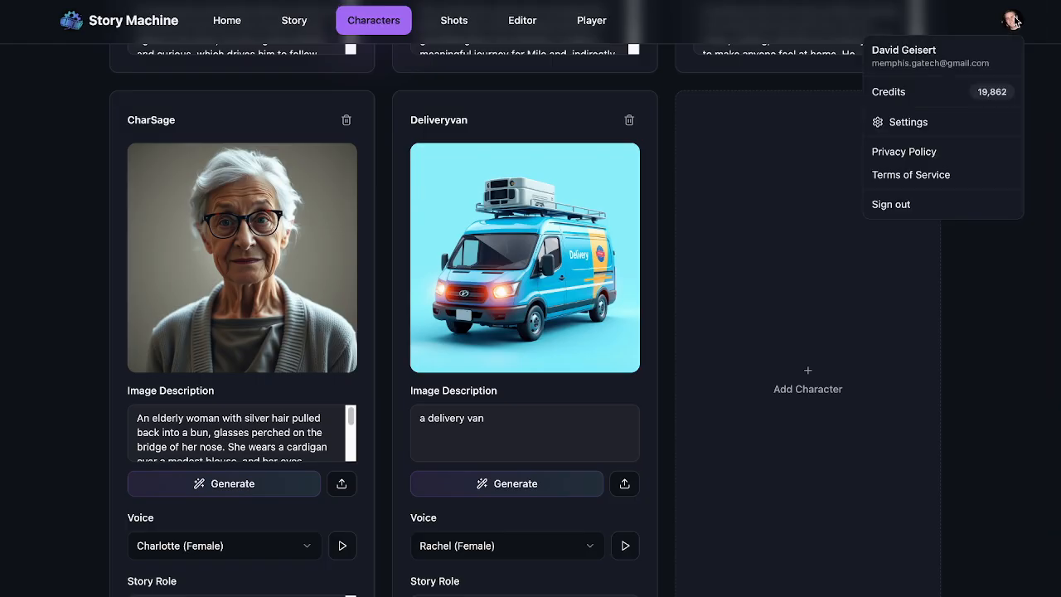
pyautogui.click(911, 207)
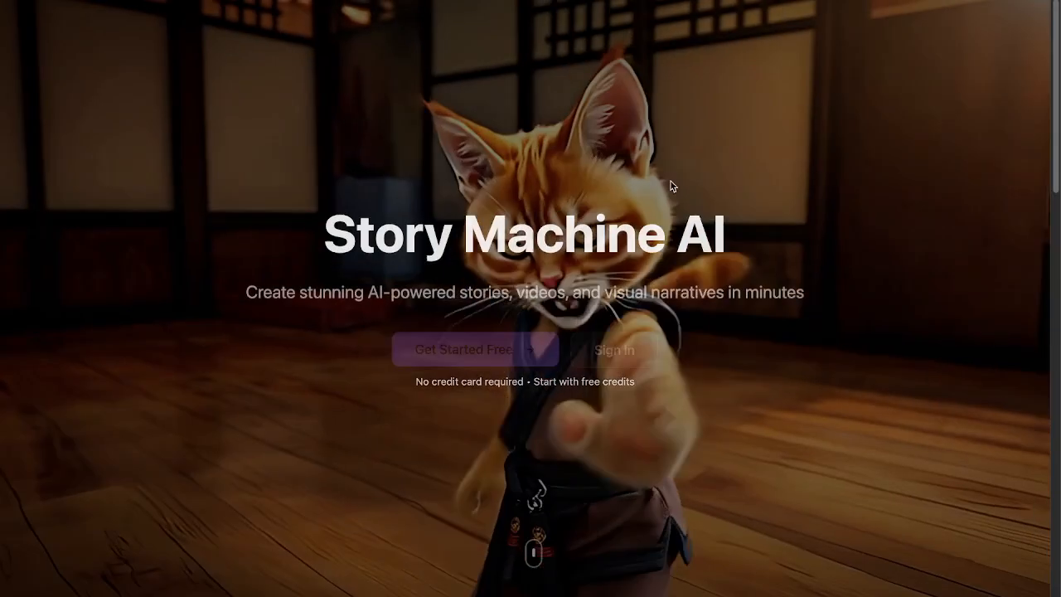
pyautogui.click(534, 342)
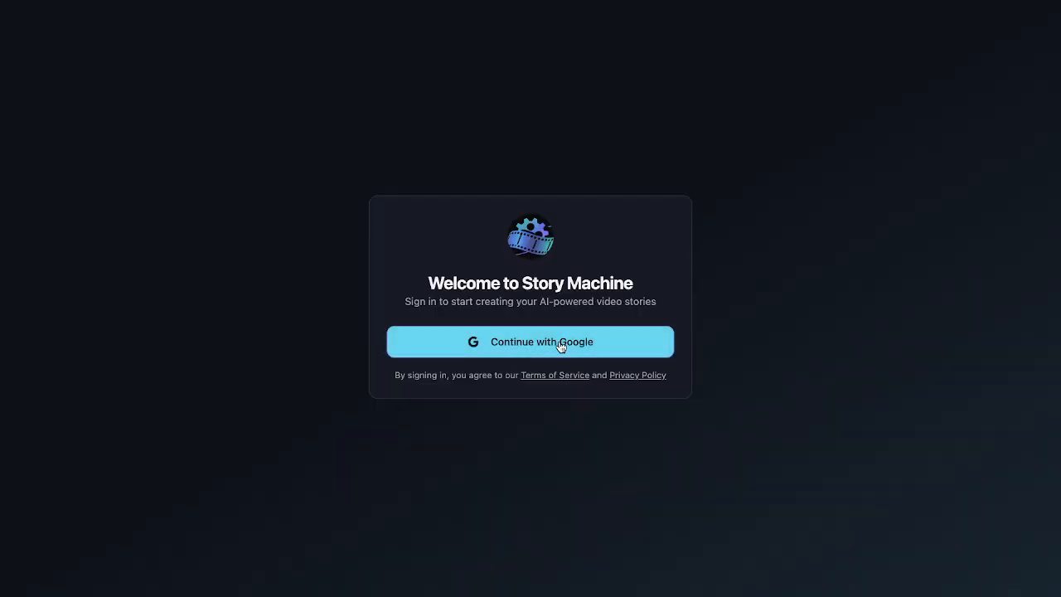
pyautogui.click(562, 340)
pyautogui.click(616, 230)
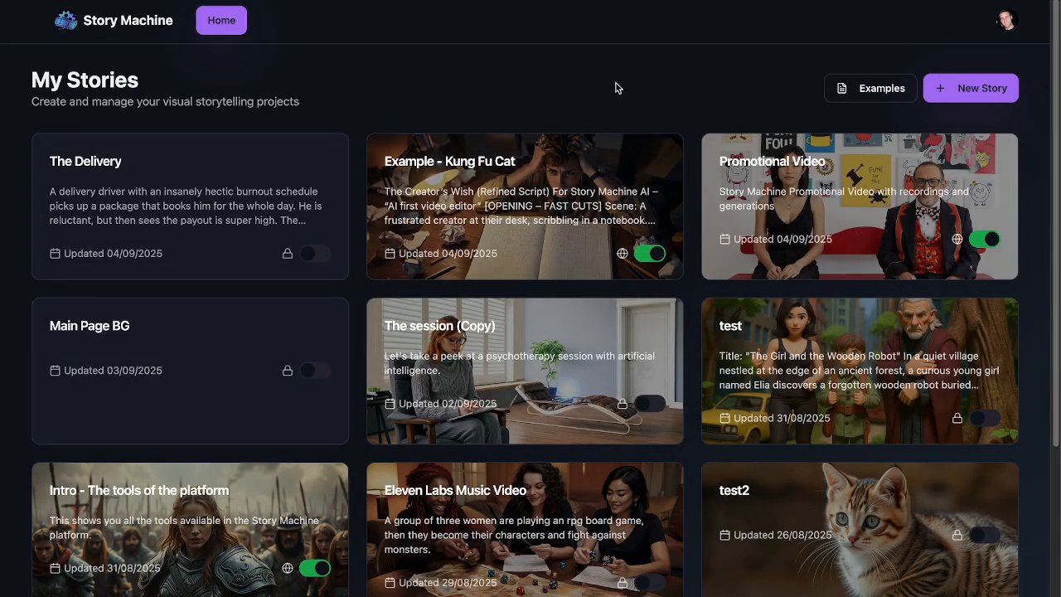
# Reopen the story "The Delivery" and check the Deliveryvan character's current image
pyautogui.click(132, 174)
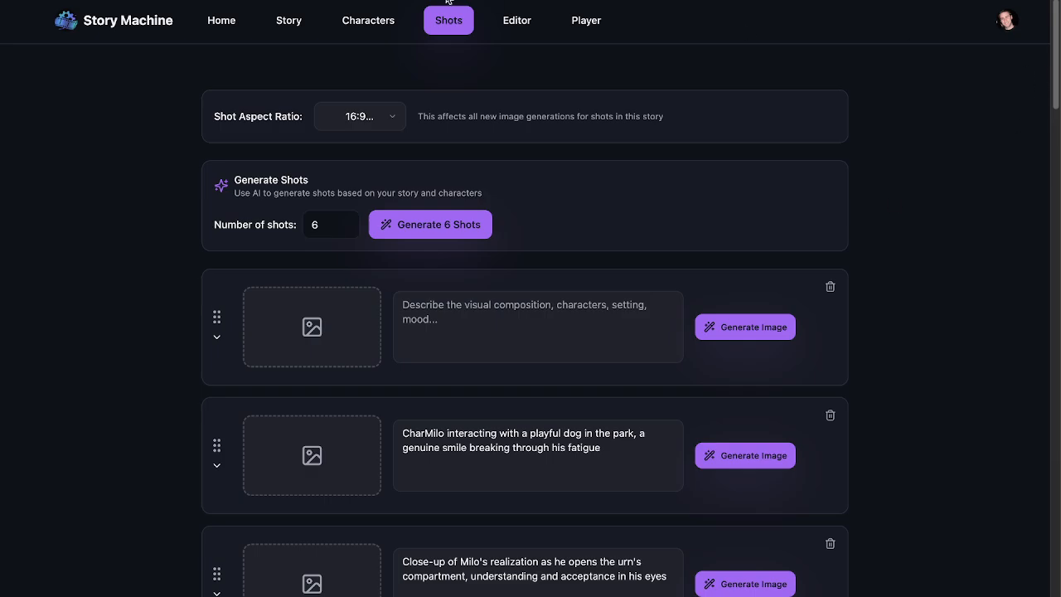
pyautogui.click(383, 21)
pyautogui.scroll(-10, 1046, 363)
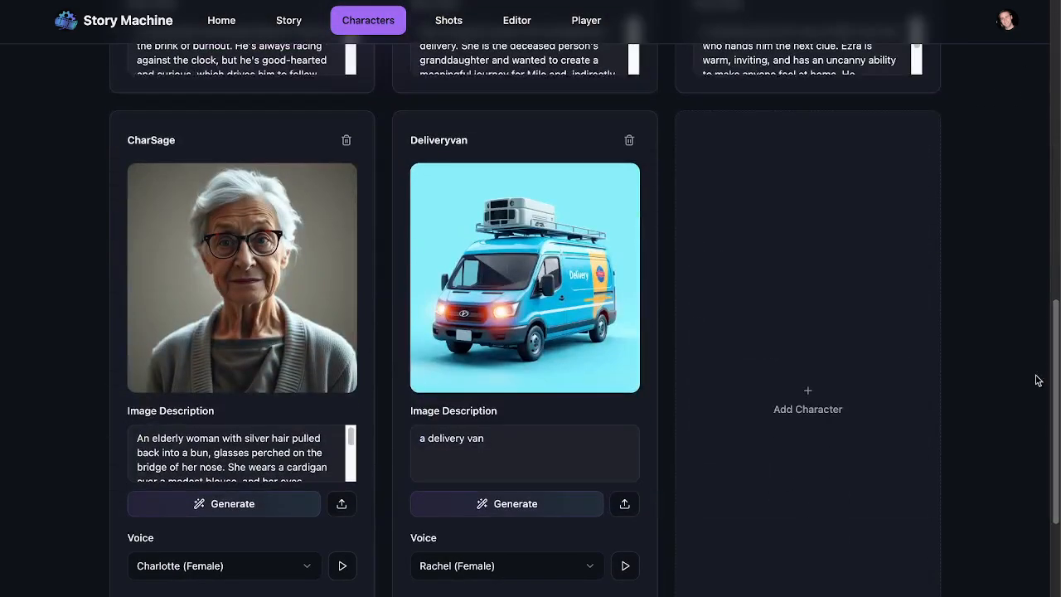
pyautogui.moveTo(561, 312)
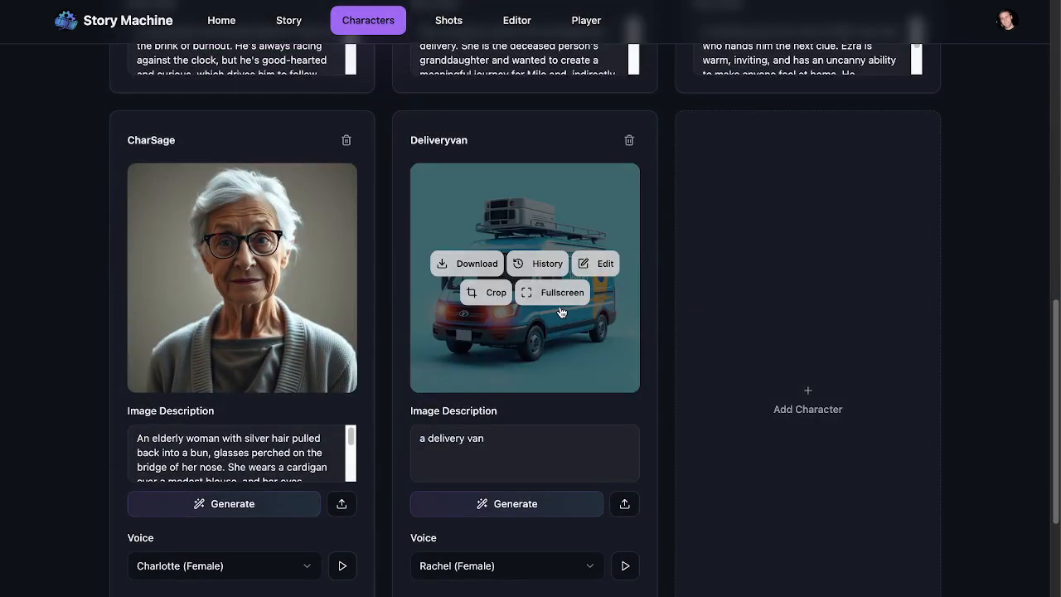
# Set the Edit Image model to Flux Kontext Pro in the account's model preferences
pyautogui.click(1007, 20)
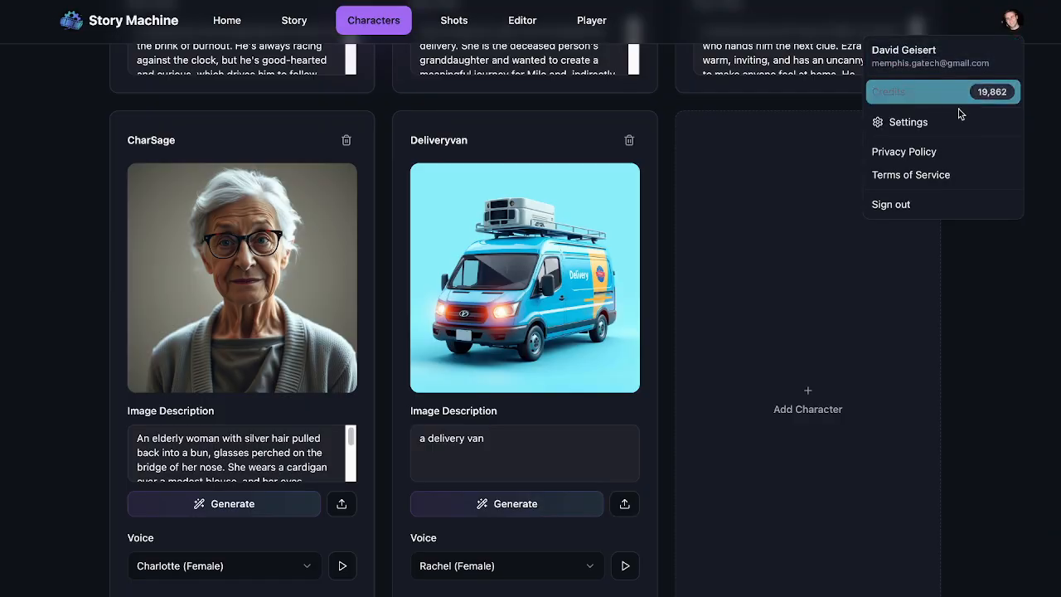
pyautogui.click(917, 125)
pyautogui.scroll(-7, 1038, 386)
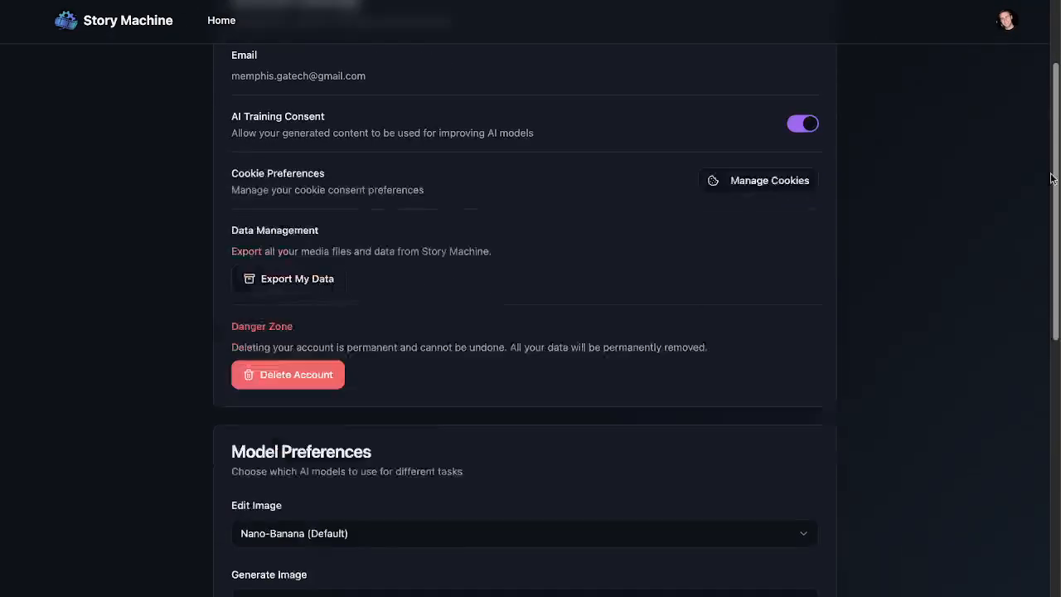
pyautogui.scroll(2, 1035, 339)
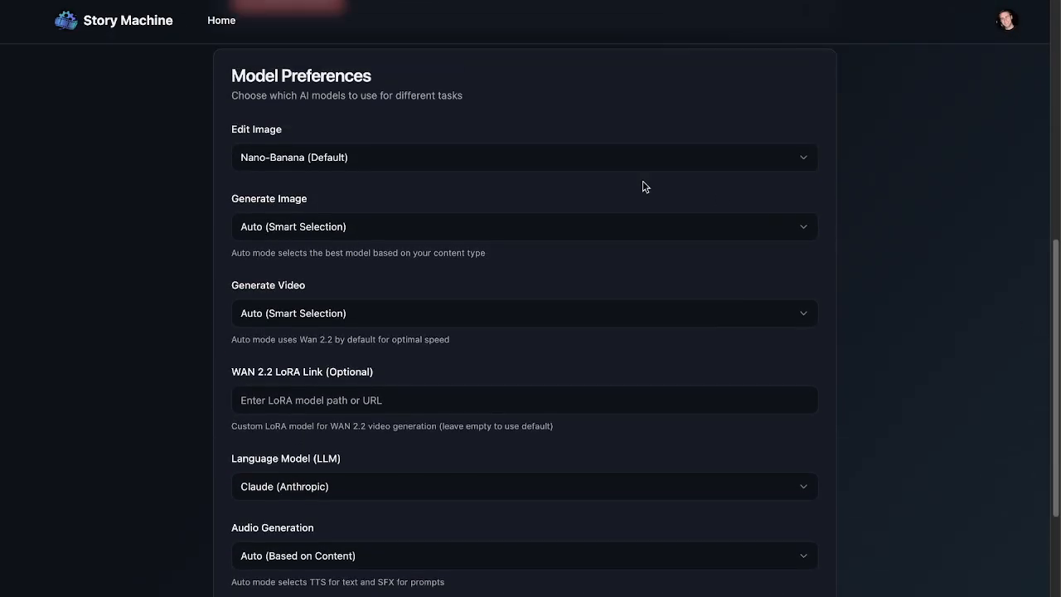
pyautogui.click(417, 159)
pyautogui.click(296, 209)
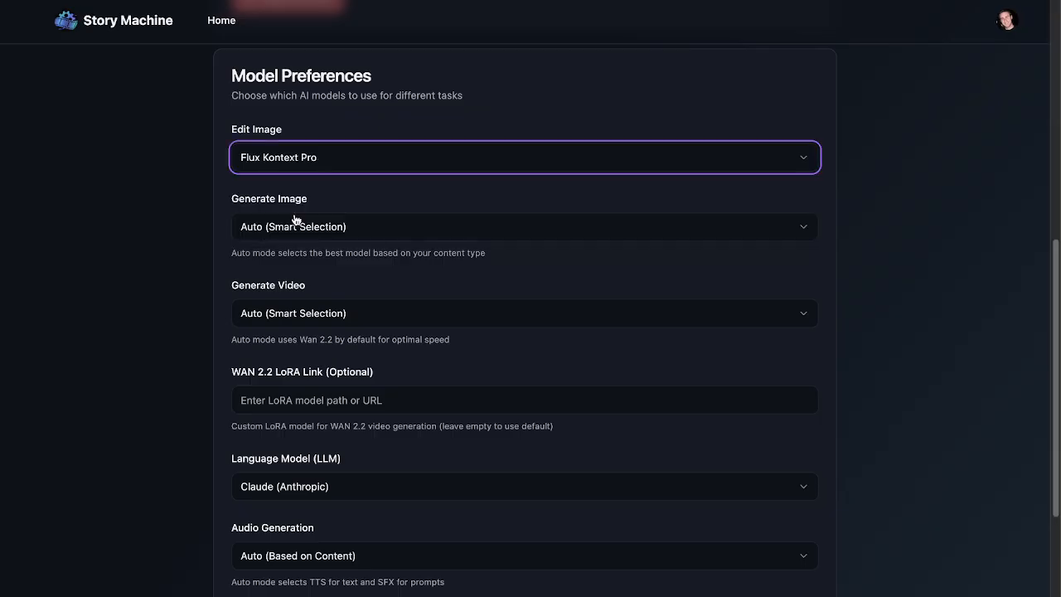
pyautogui.scroll(10, 1054, 267)
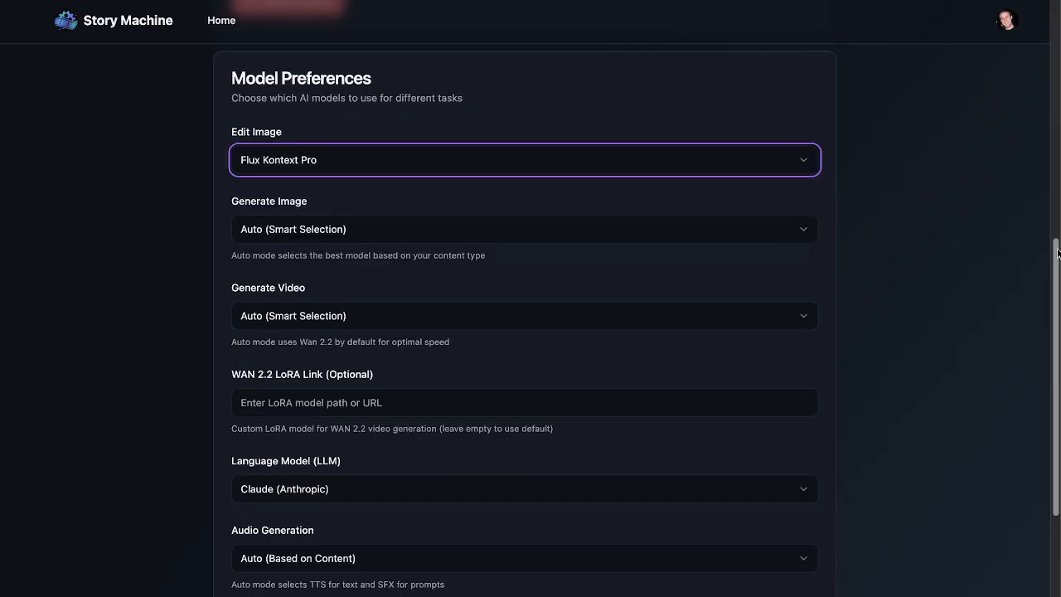
# Return to the story "The Delivery" and open its character definitions at Deliveryvan
pyautogui.click(207, 24)
pyautogui.click(274, 196)
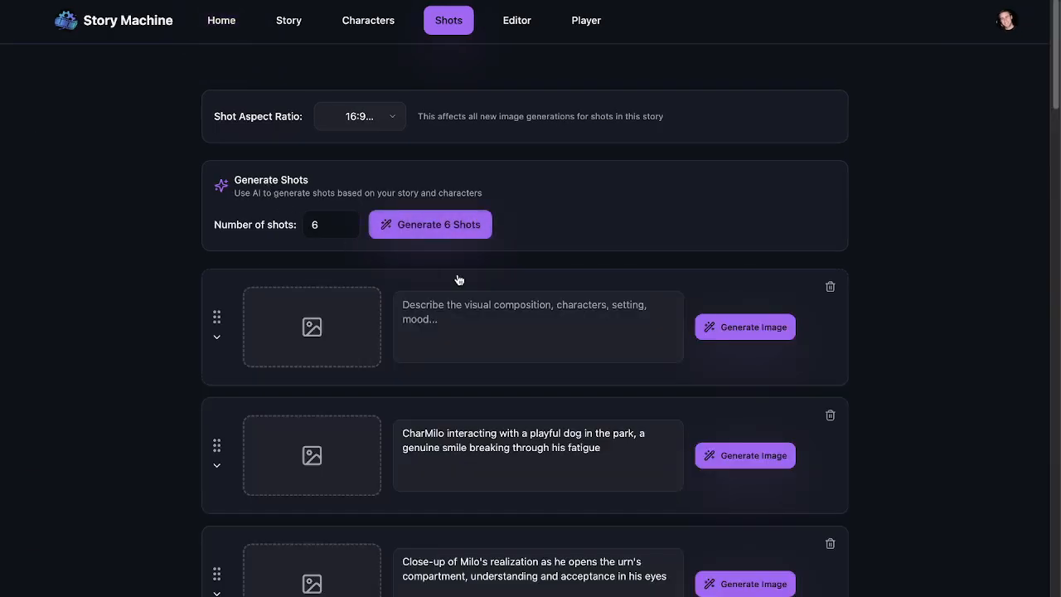
pyautogui.scroll(-10, 1042, 528)
pyautogui.scroll(-3, 1042, 528)
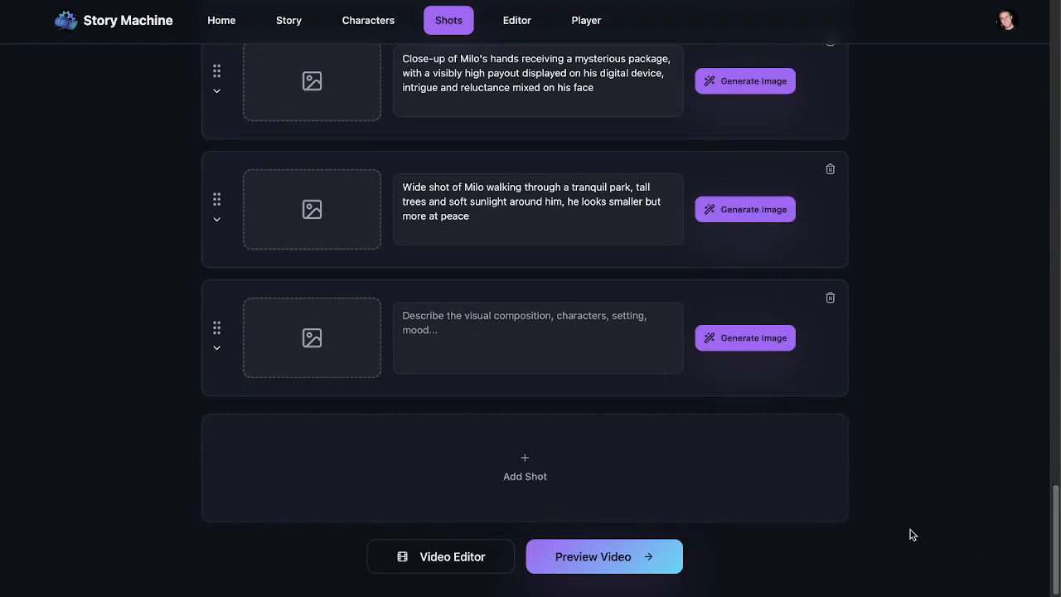
pyautogui.click(368, 20)
pyautogui.scroll(-7, 1055, 395)
# Submit an edit of Deliveryvan's image with the instruction "remove the top rack from the van"
pyautogui.moveTo(535, 485)
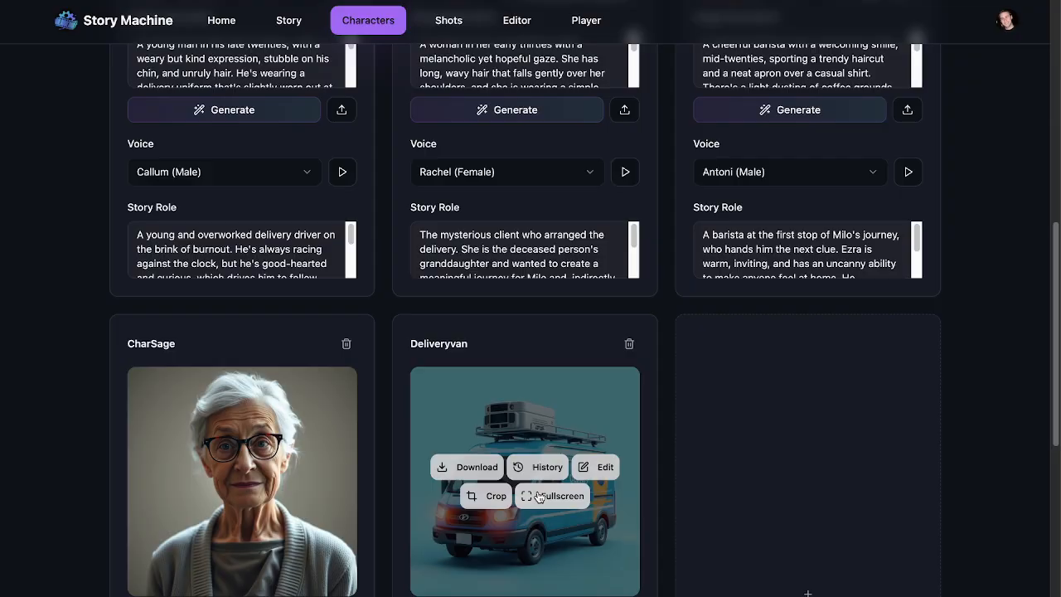
pyautogui.click(585, 460)
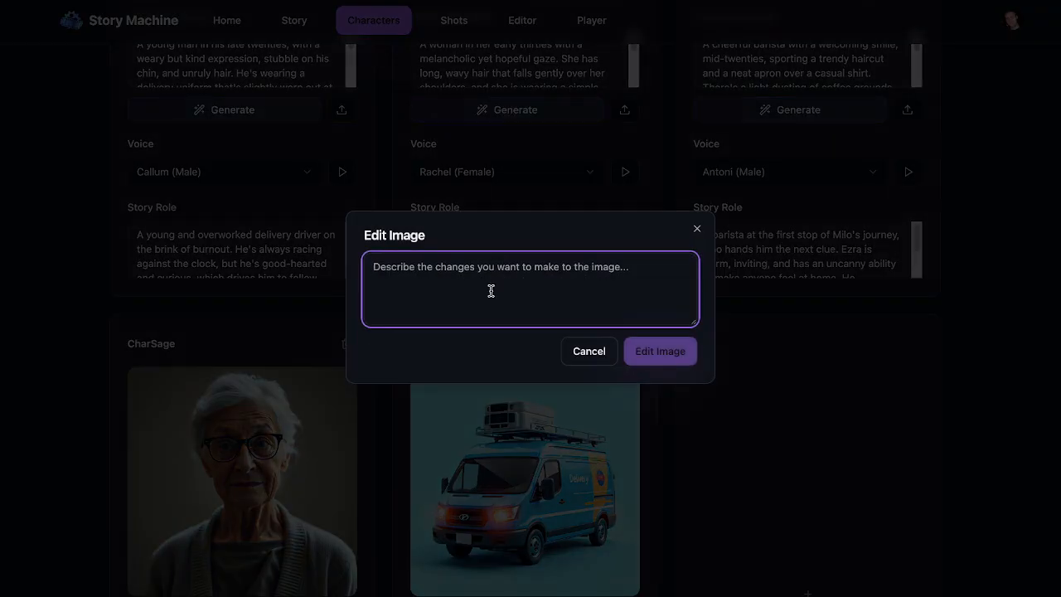
pyautogui.write('remove the top')
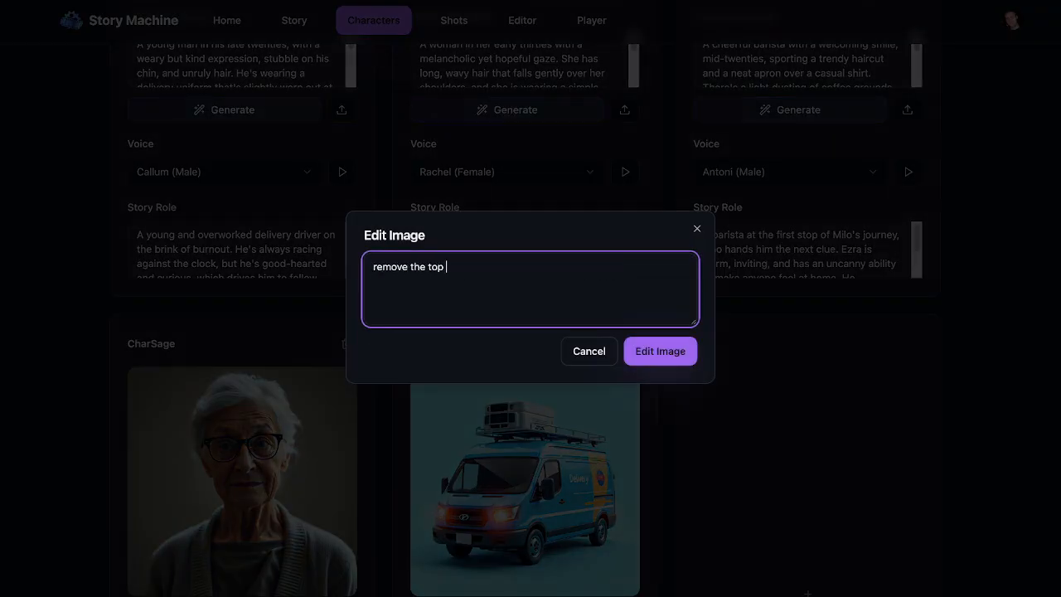
pyautogui.write(' rack from the van')
pyautogui.click(640, 351)
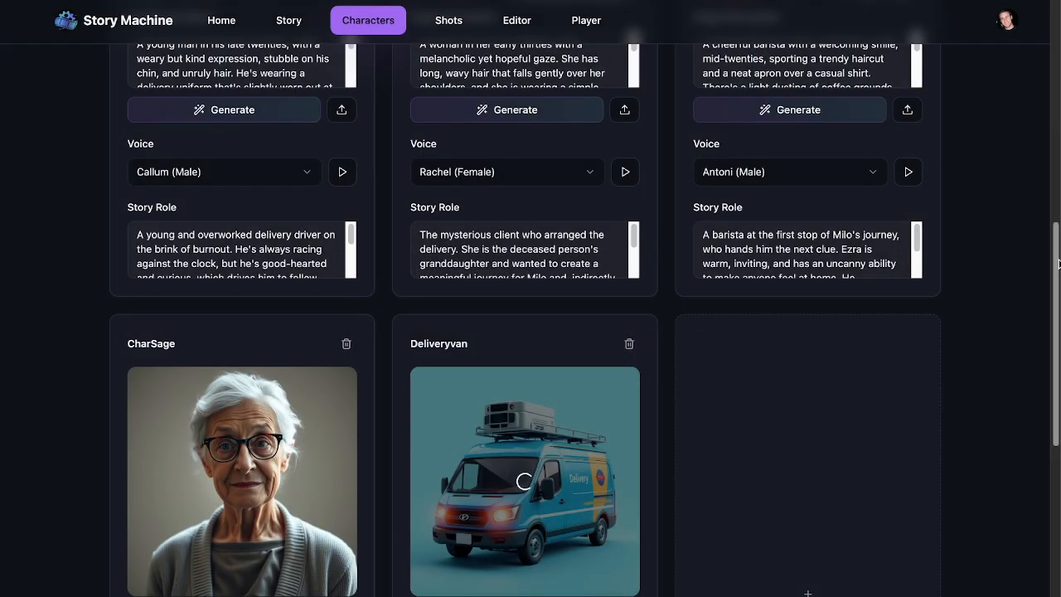
pyautogui.scroll(-5, 1058, 263)
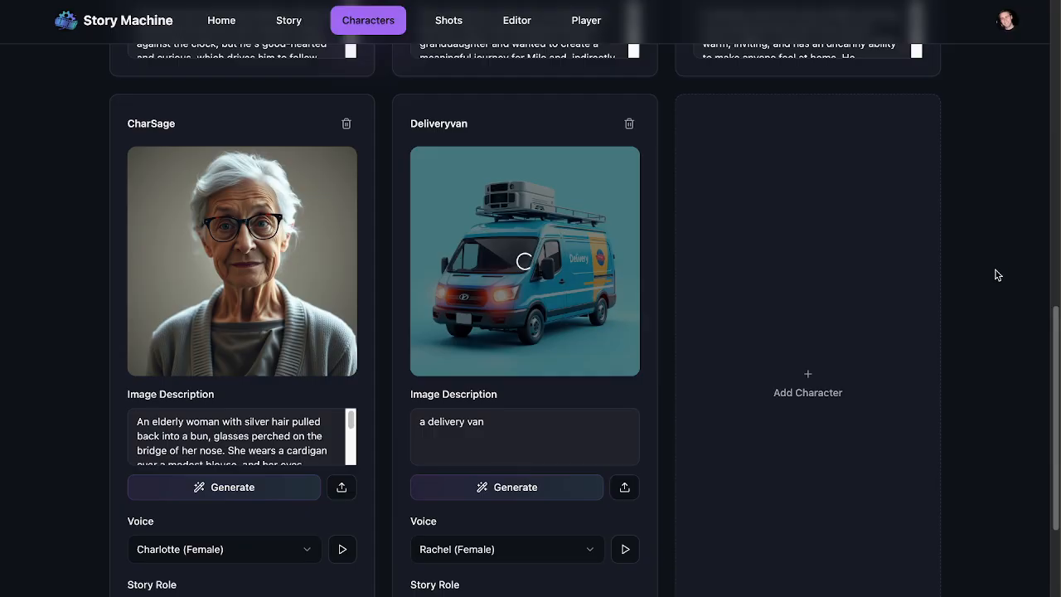
pyautogui.moveTo(1046, 348)
pyautogui.mouseDown()
pyautogui.moveTo(1049, 396)
pyautogui.moveTo(1048, 316)
pyautogui.moveTo(1035, 384)
pyautogui.moveTo(1044, 355)
pyautogui.mouseUp()
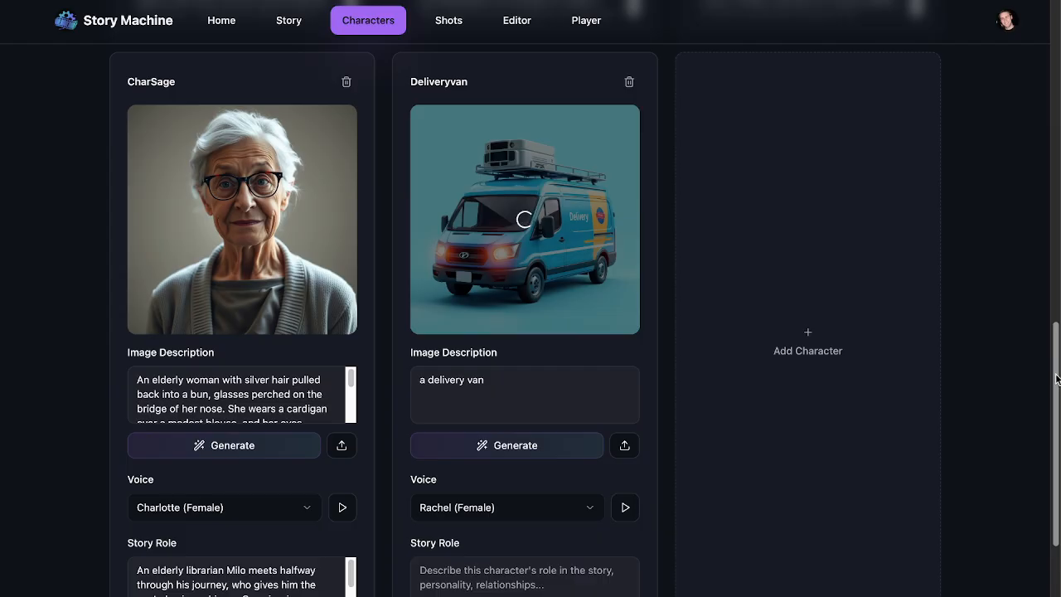
pyautogui.moveTo(1057, 378); pyautogui.dragTo(1058, 367)
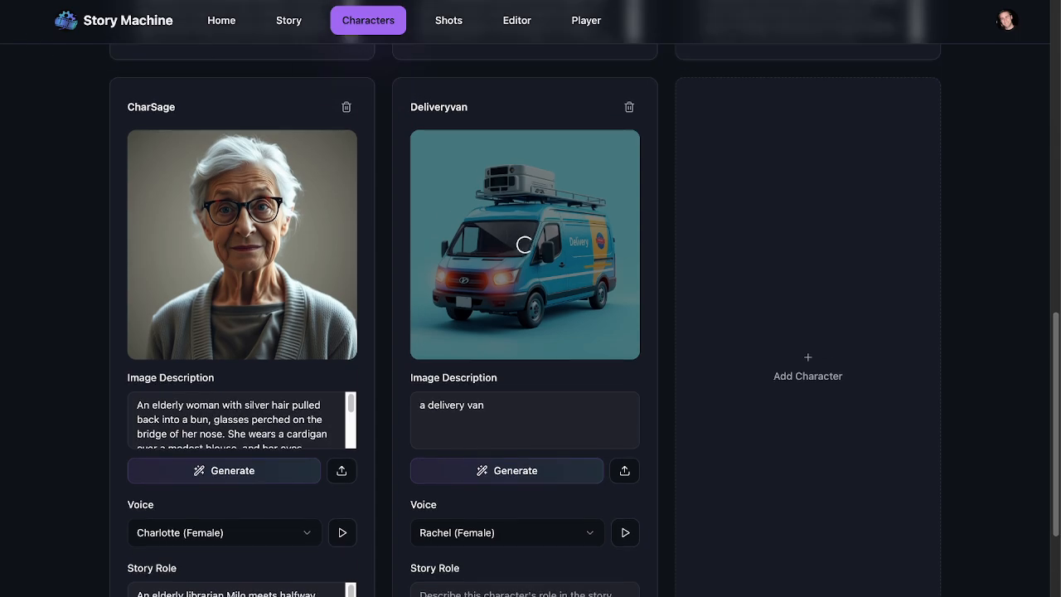
# Expand the empty last shot of the story and add CharMilo and Deliveryvan as its image references
pyautogui.moveTo(329, 175)
pyautogui.click(449, 21)
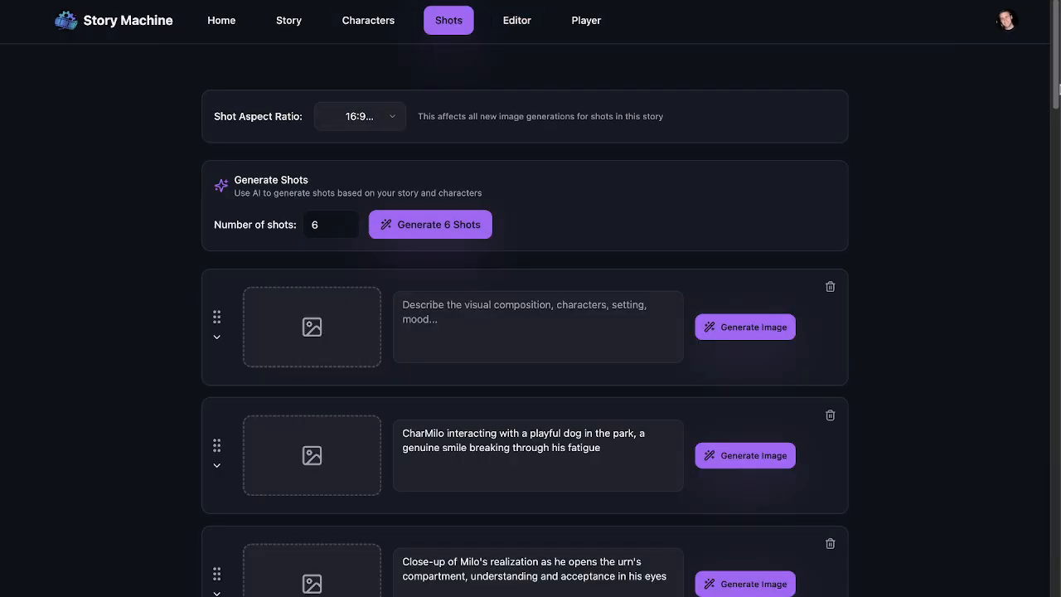
pyautogui.moveTo(1055, 91); pyautogui.dragTo(1052, 563)
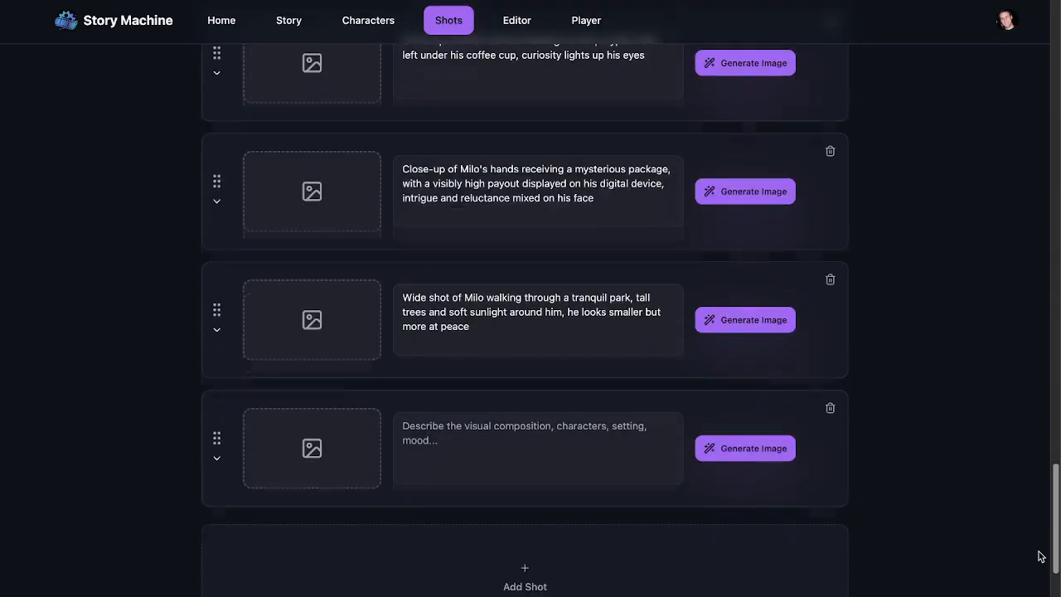
pyautogui.click(216, 458)
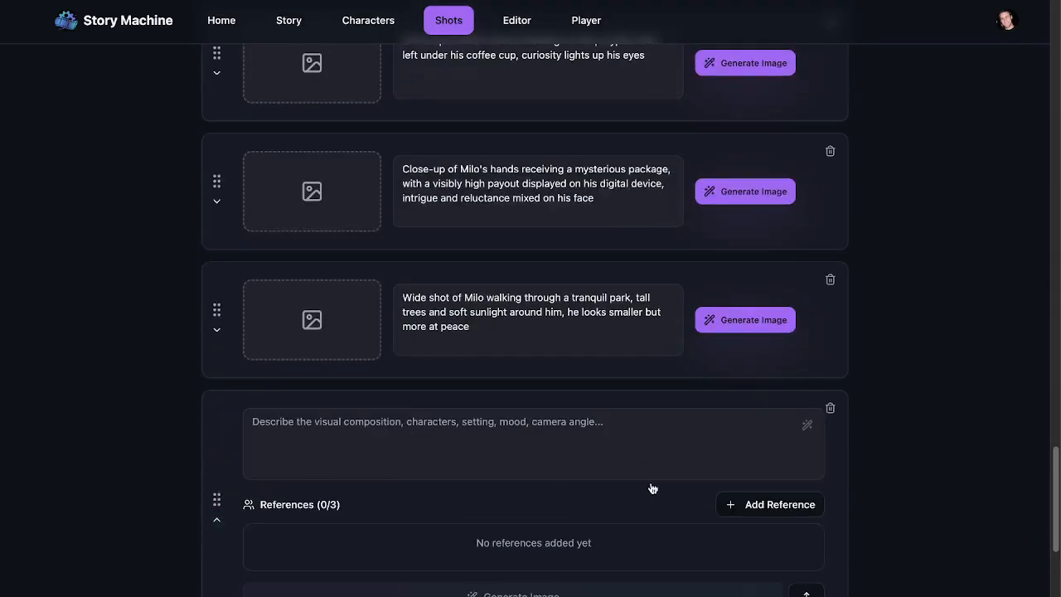
pyautogui.scroll(-5, 1046, 497)
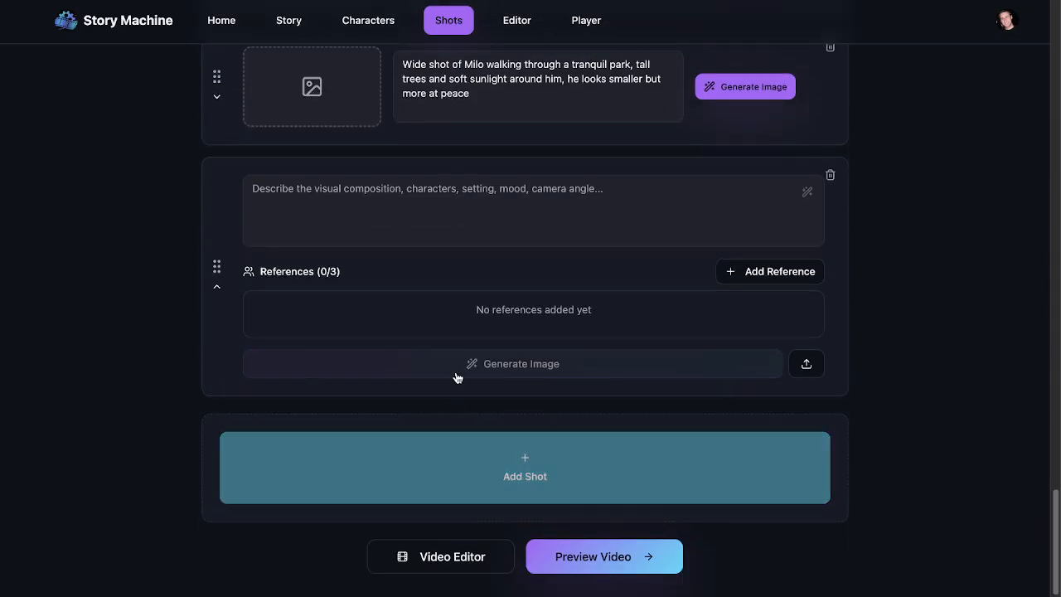
pyautogui.click(758, 271)
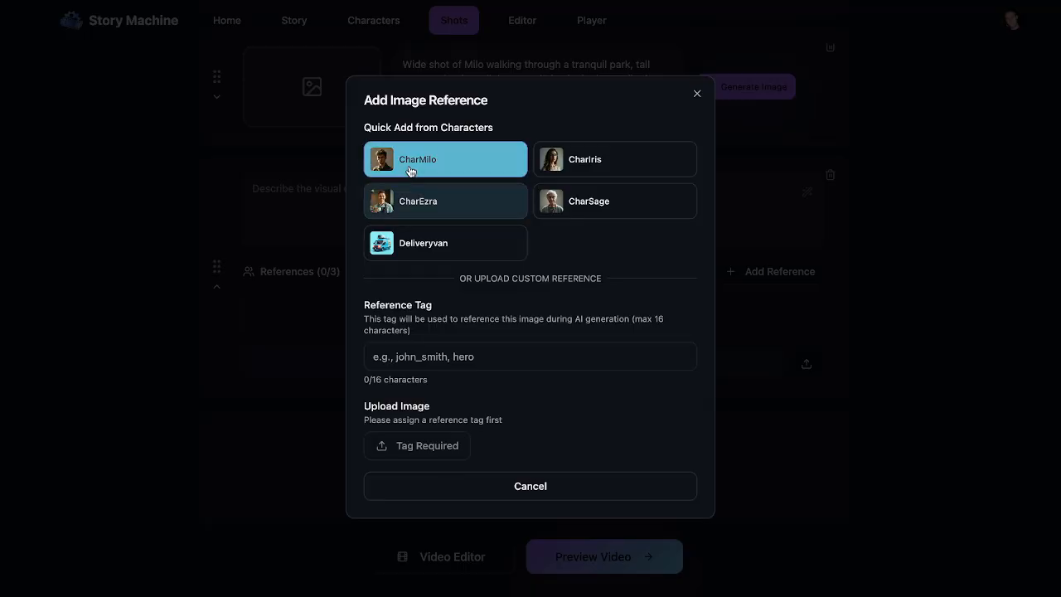
pyautogui.click(410, 170)
pyautogui.click(756, 273)
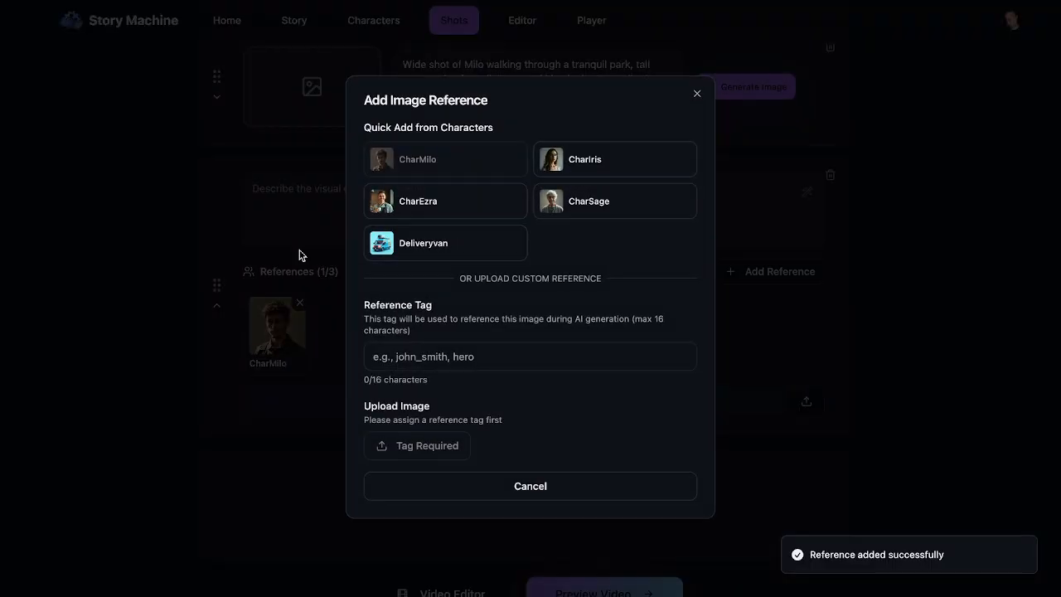
pyautogui.click(438, 243)
# Describe the last shot as "Charmilo in the drivers seat of deliveryvan" and generate its image
pyautogui.click(406, 212)
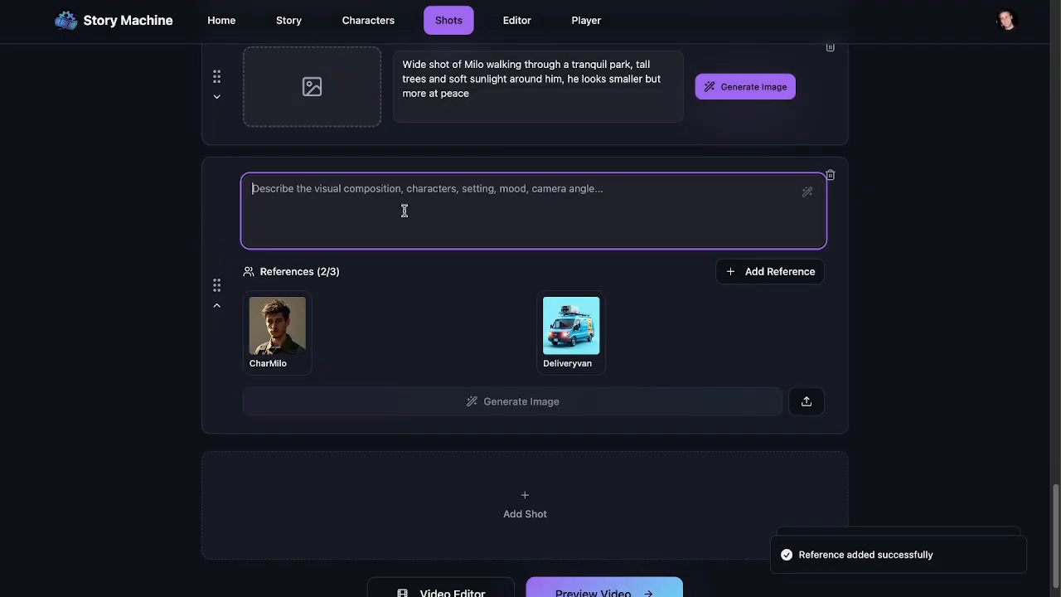
pyautogui.write('Charmilo')
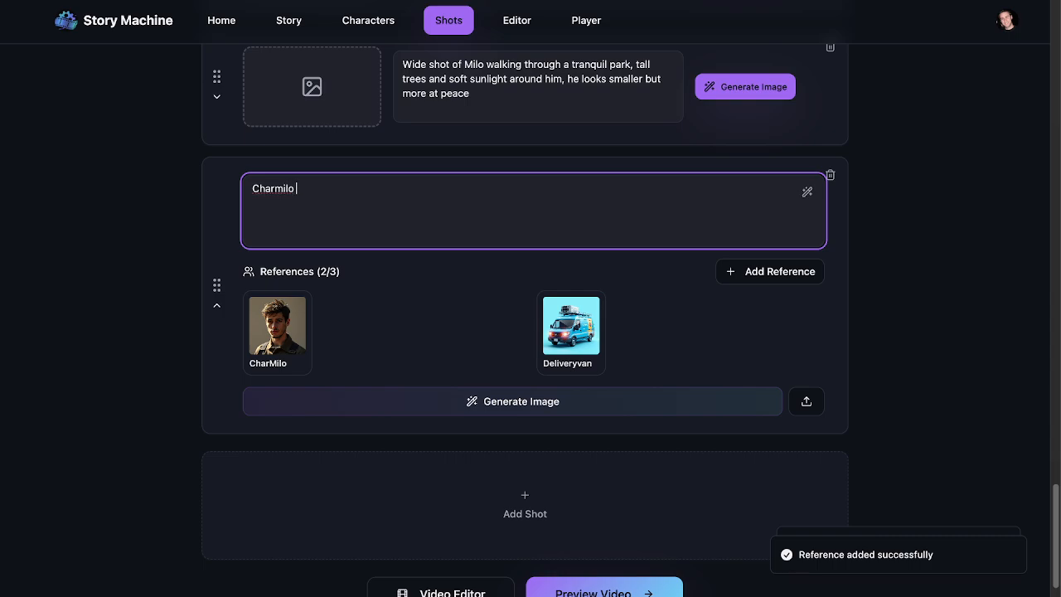
pyautogui.write(' in the drivers seat of')
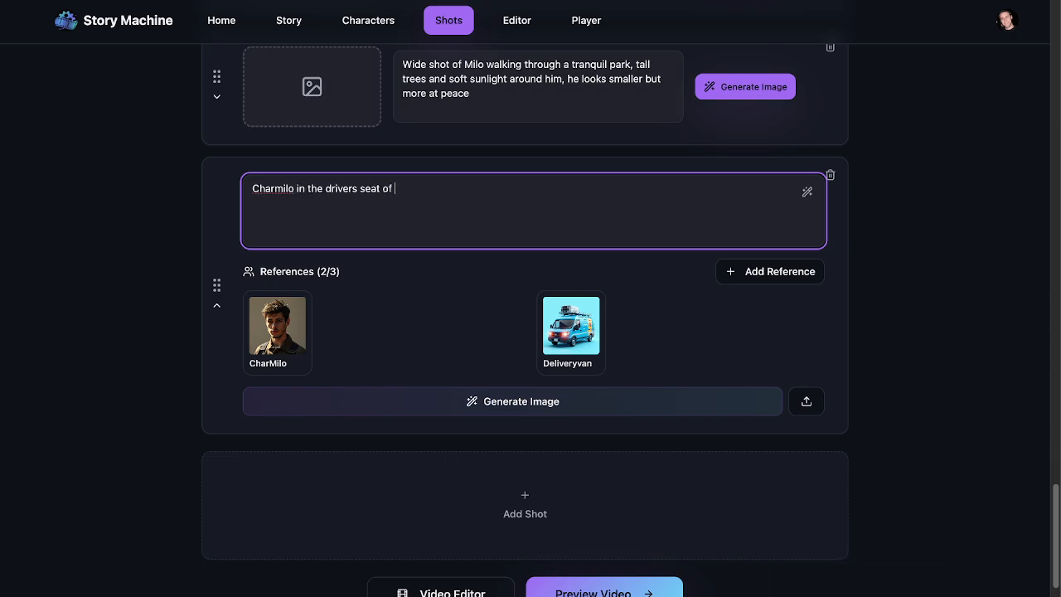
pyautogui.write(' deliveryvan')
pyautogui.click(594, 406)
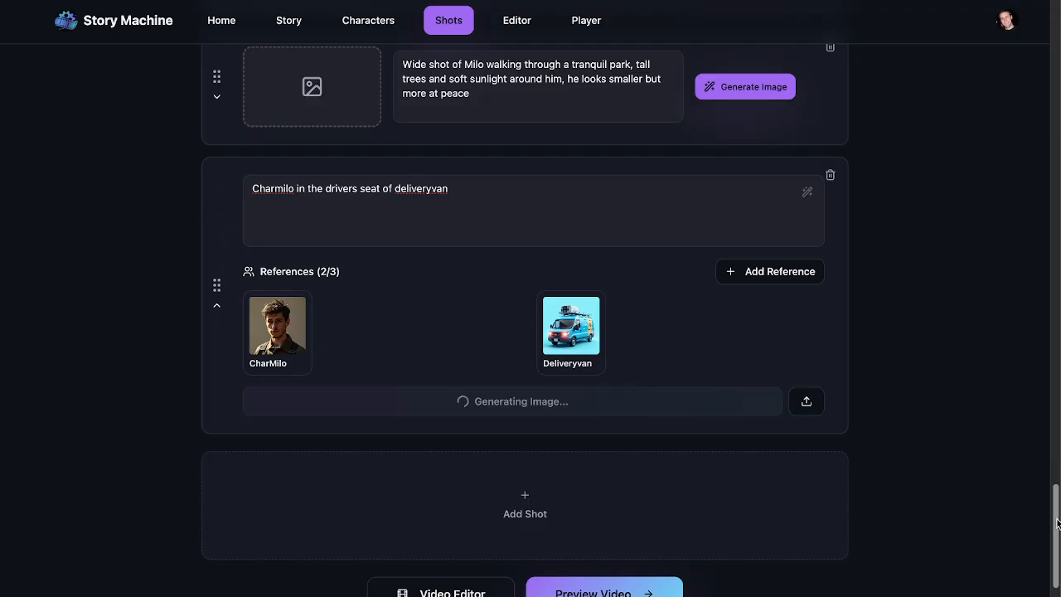
# Delete the empty first shot at the start of the shot list
pyautogui.moveTo(1057, 522); pyautogui.dragTo(1056, 514)
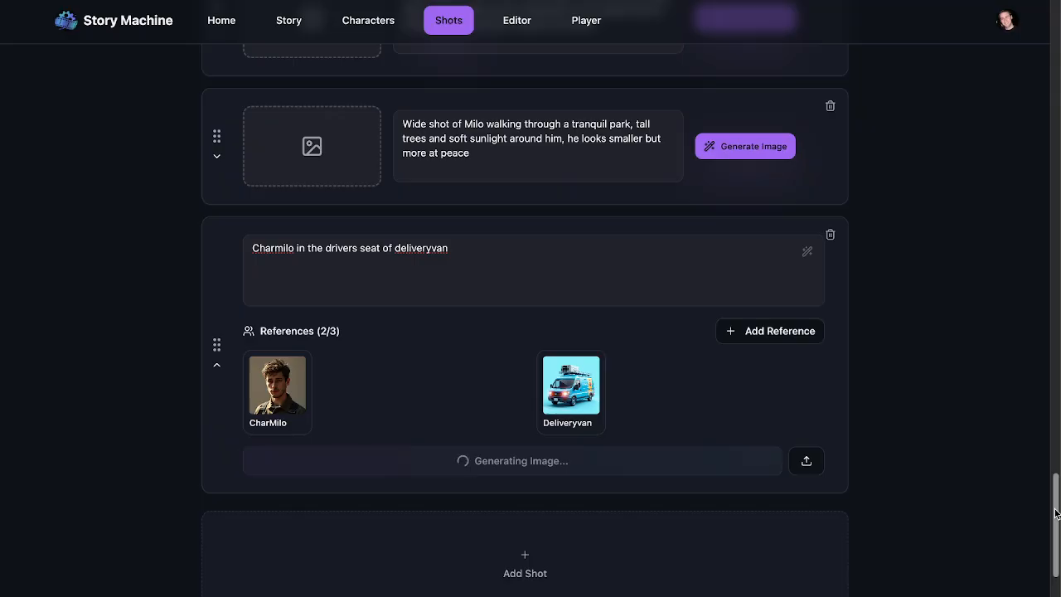
pyautogui.moveTo(1057, 513); pyautogui.dragTo(1051, 43)
pyautogui.click(216, 319)
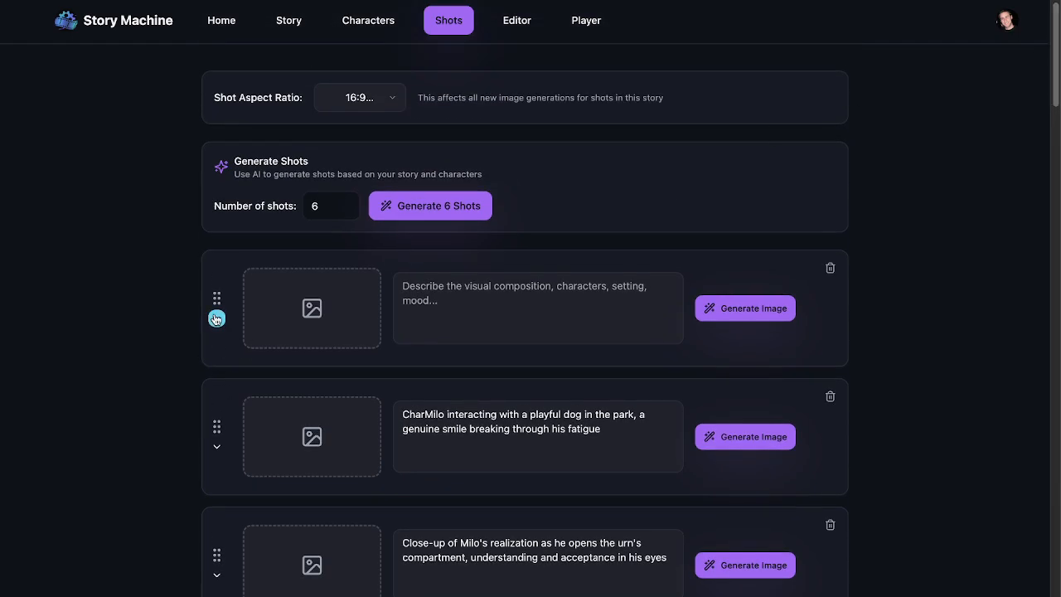
pyautogui.scroll(-8, 246, 356)
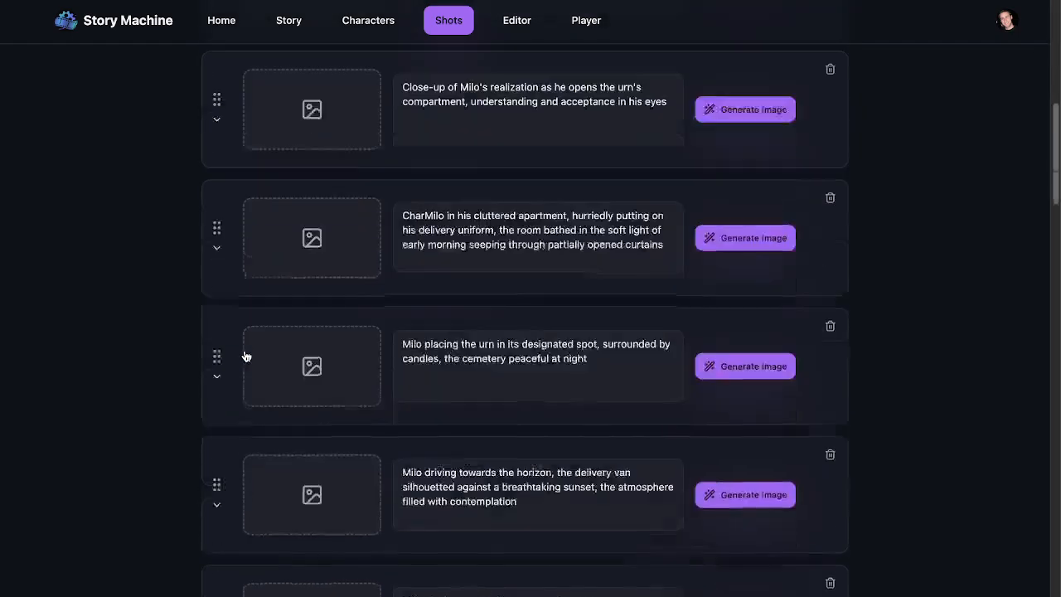
pyautogui.scroll(-3, 246, 357)
pyautogui.scroll(10, 246, 284)
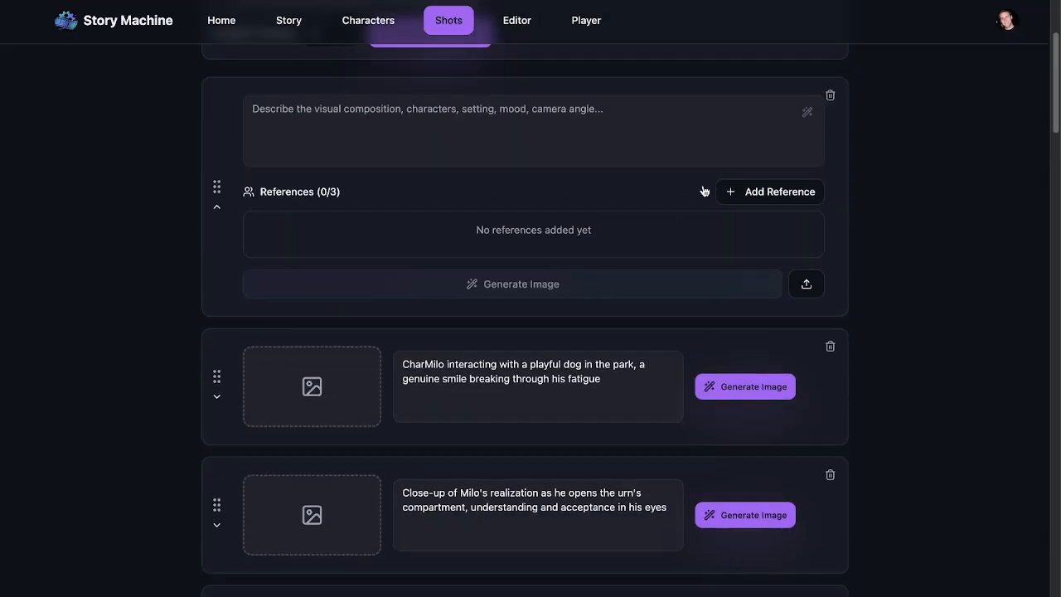
pyautogui.click(830, 94)
pyautogui.click(669, 330)
# Expand the shot of CharMilo with the playful dog and add its character references from the description text
pyautogui.click(218, 146)
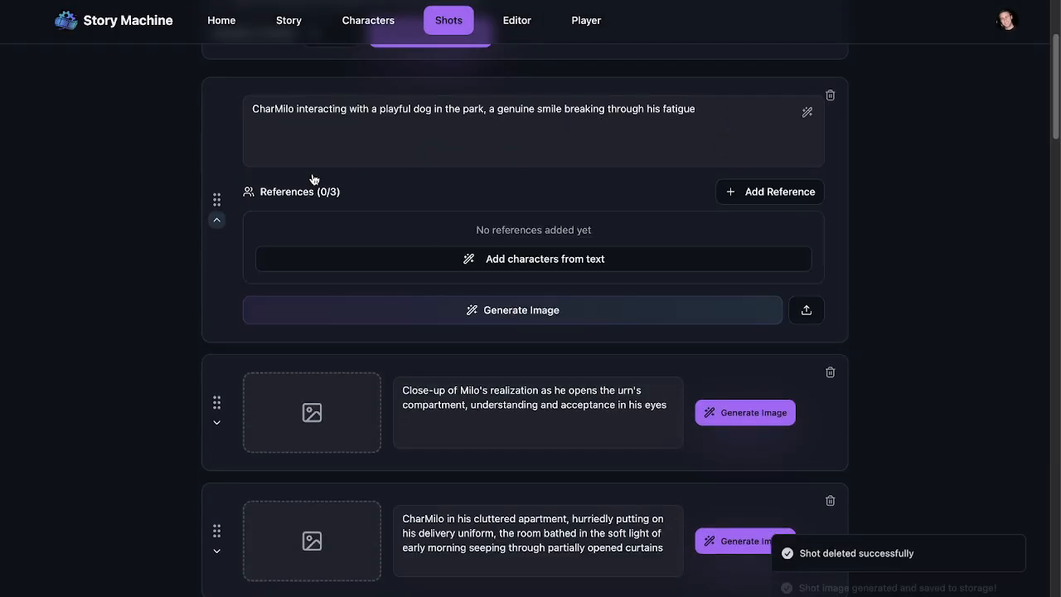
pyautogui.click(497, 268)
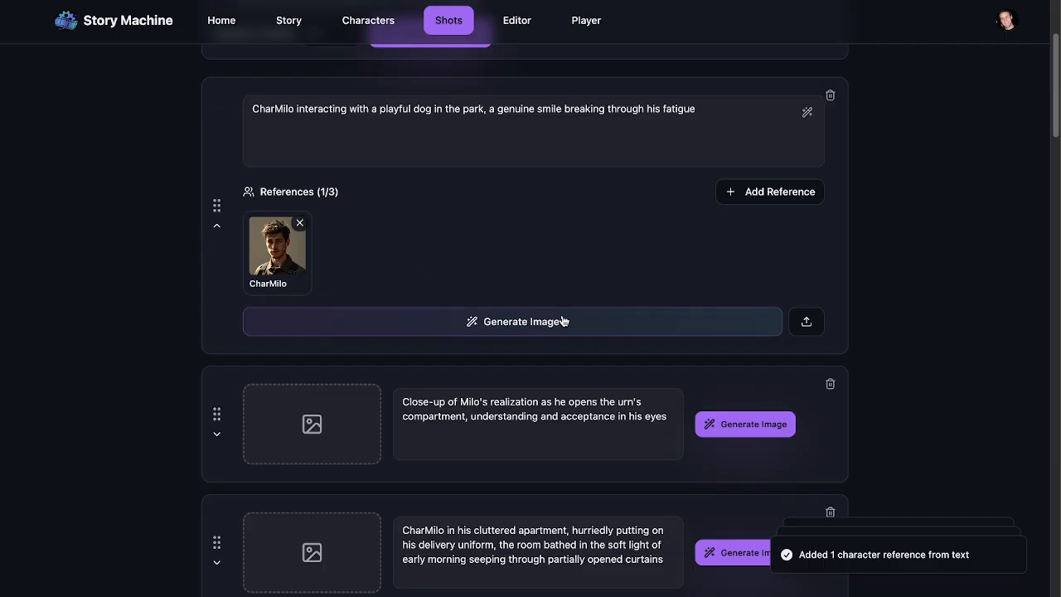
pyautogui.doubleClick(278, 110)
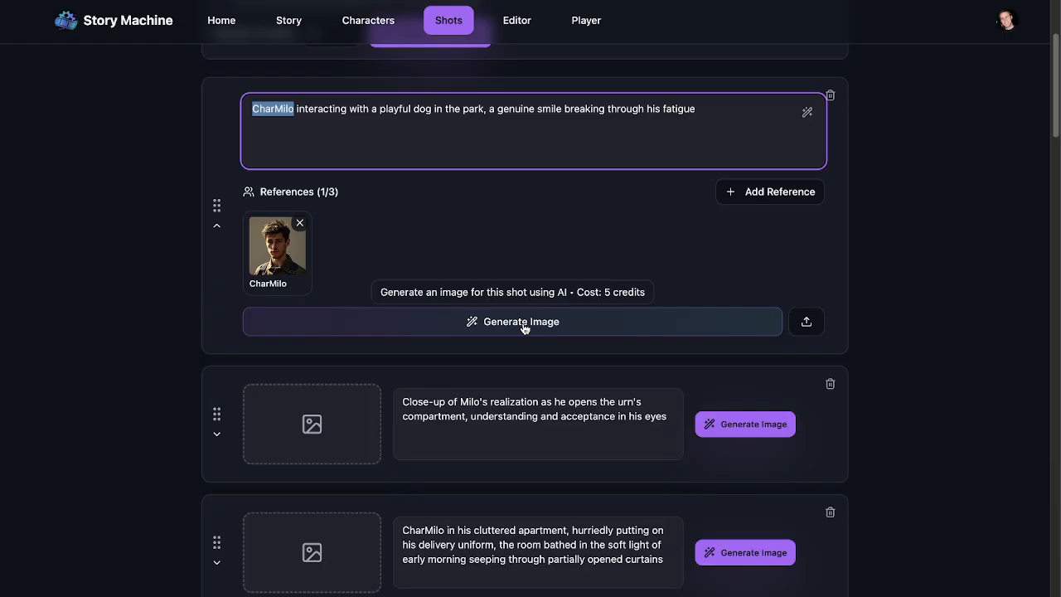
# Review the shot list down to the last shot and examine its generated driver's seat image at full size
pyautogui.scroll(-2, 510, 228)
pyautogui.scroll(4, 511, 225)
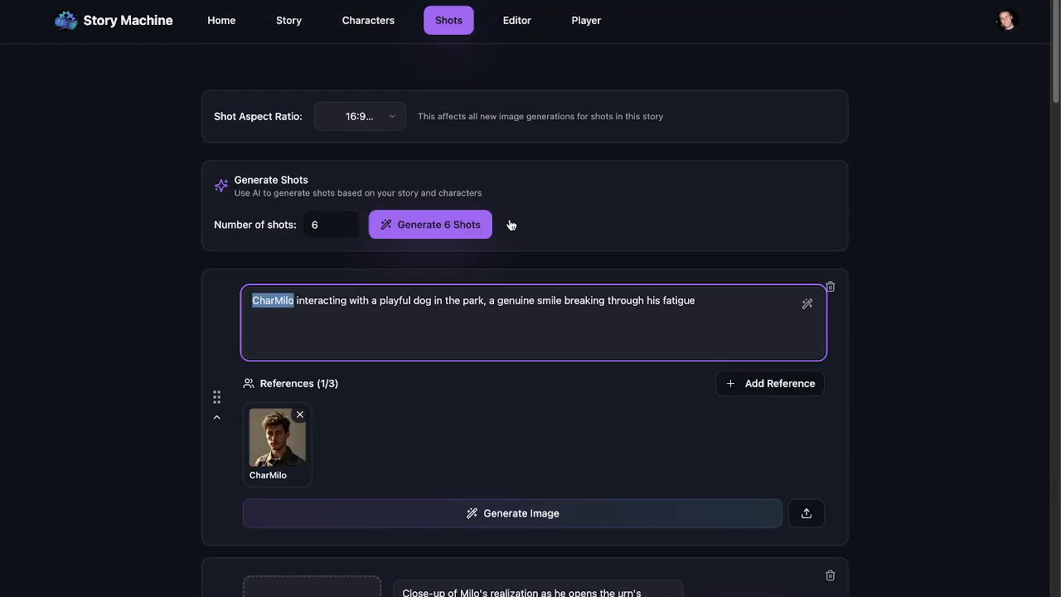
pyautogui.scroll(-3, 512, 225)
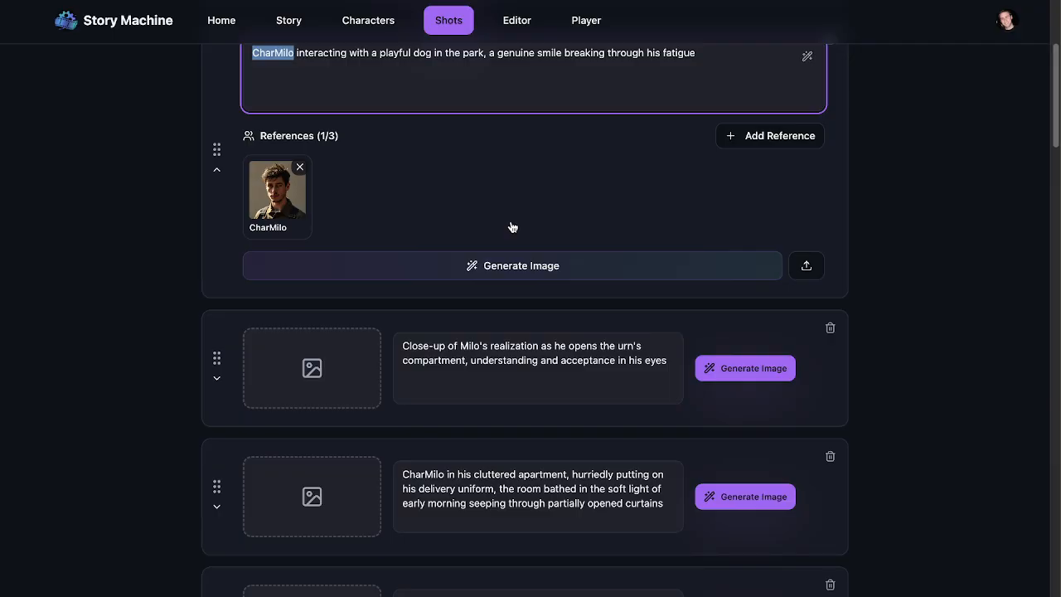
pyautogui.scroll(-5, 511, 227)
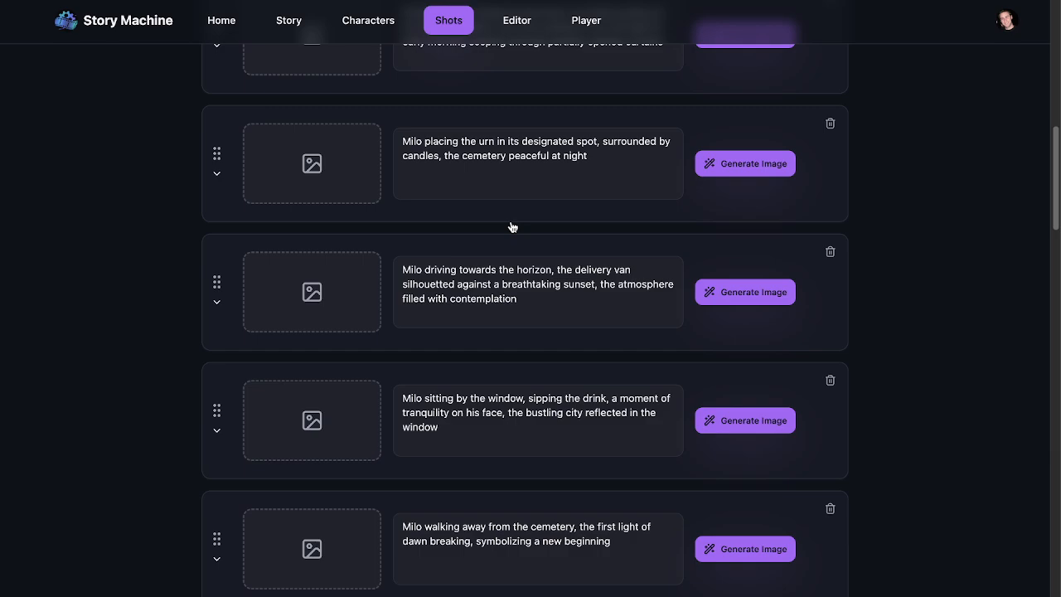
pyautogui.scroll(-20, 512, 226)
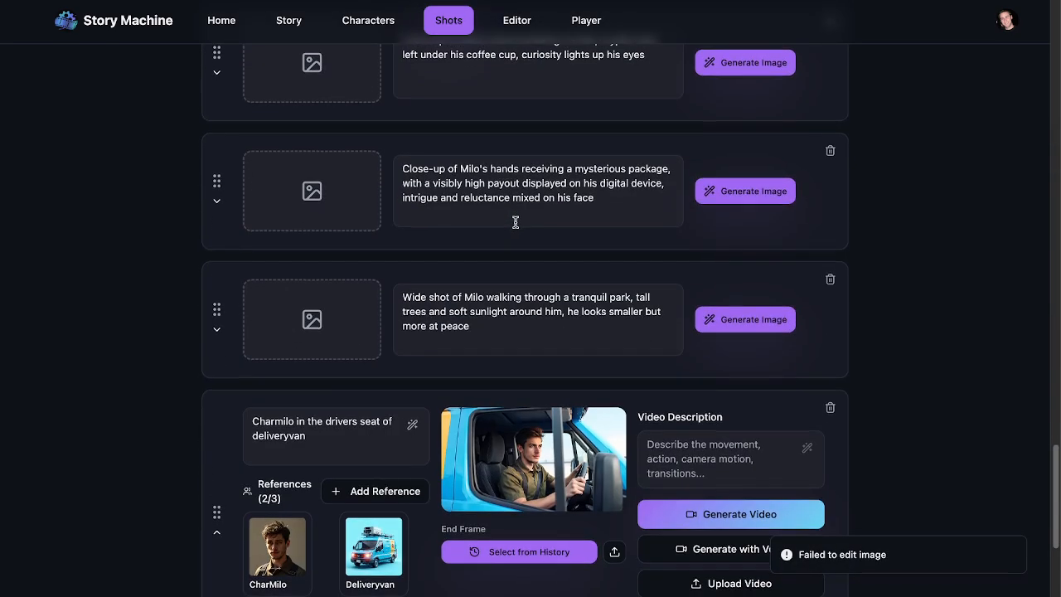
pyautogui.scroll(-1, 514, 224)
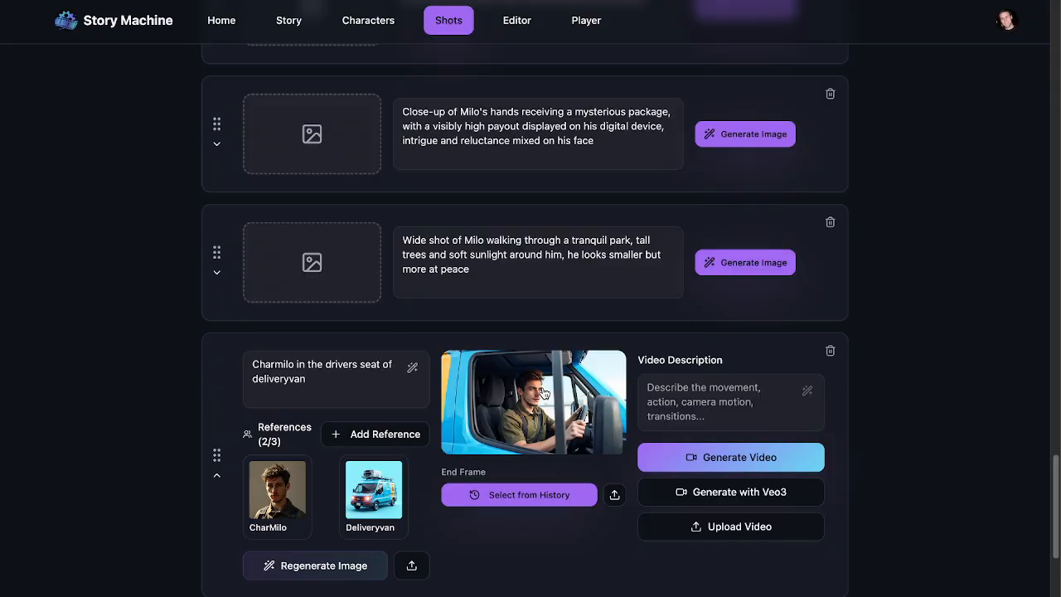
pyautogui.click(543, 392)
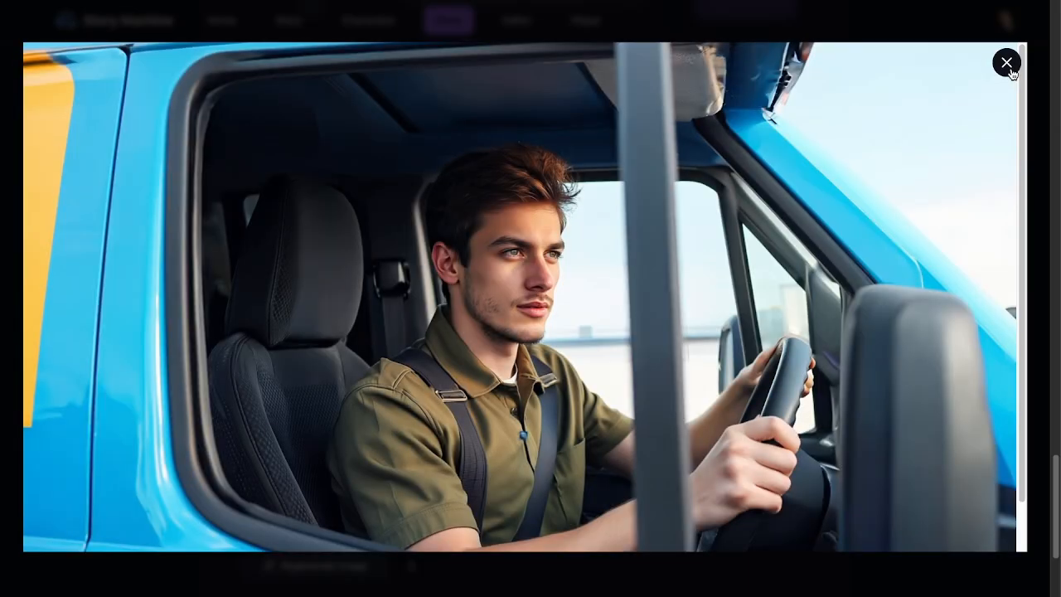
pyautogui.click(1007, 67)
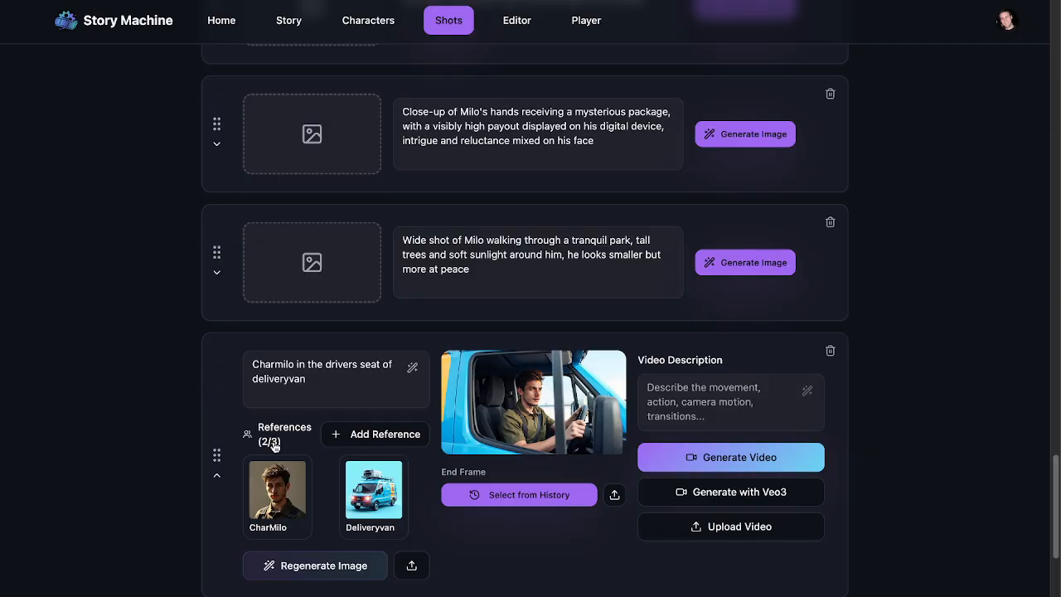
# Download the last shot's generated image of Milo in the van and close its enlarged view
pyautogui.scroll(-2, 498, 340)
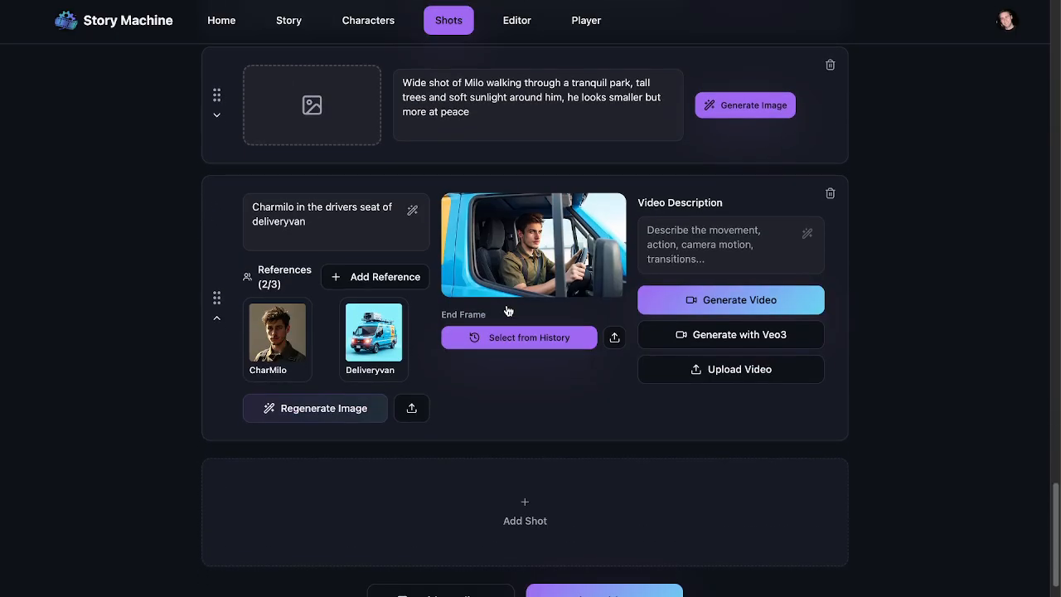
pyautogui.click(521, 247)
pyautogui.click(338, 292)
pyautogui.click(1006, 62)
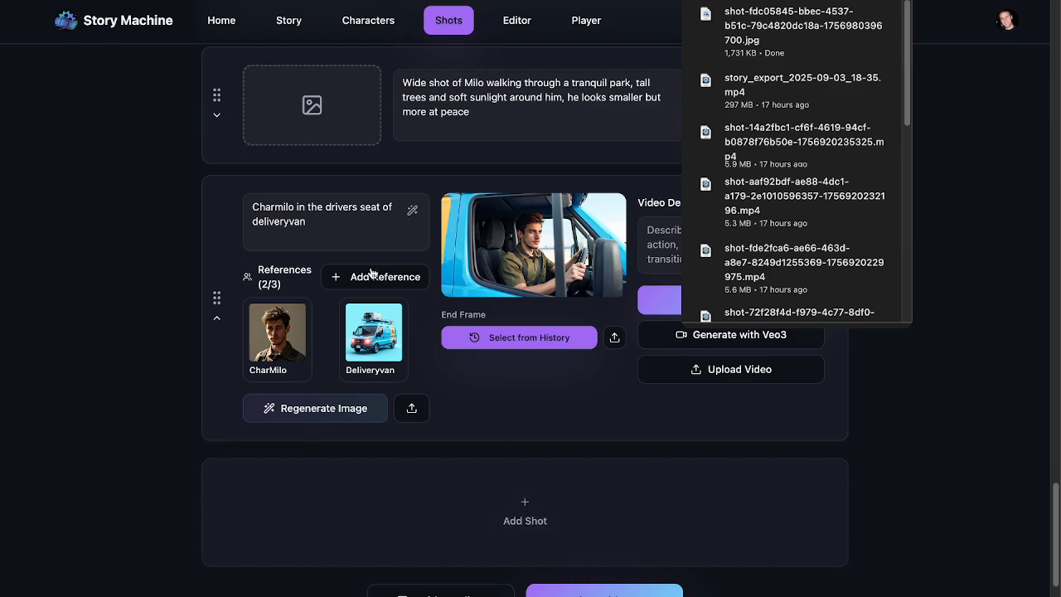
# Extend the last shot's description with "from the front through the windshield" and regenerate its image
pyautogui.click(315, 219)
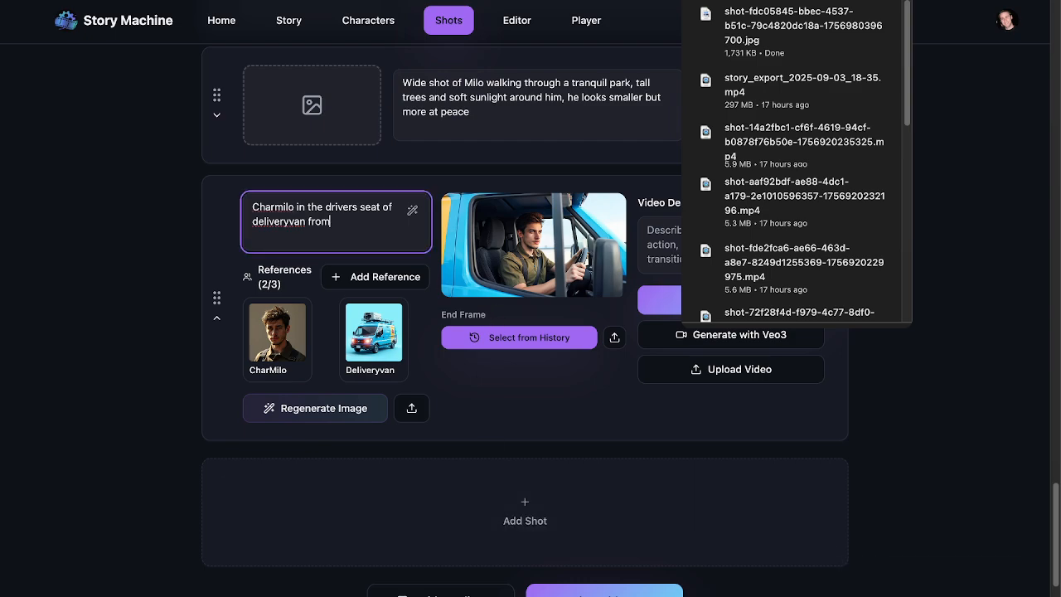
pyautogui.write('from the front through the windshi')
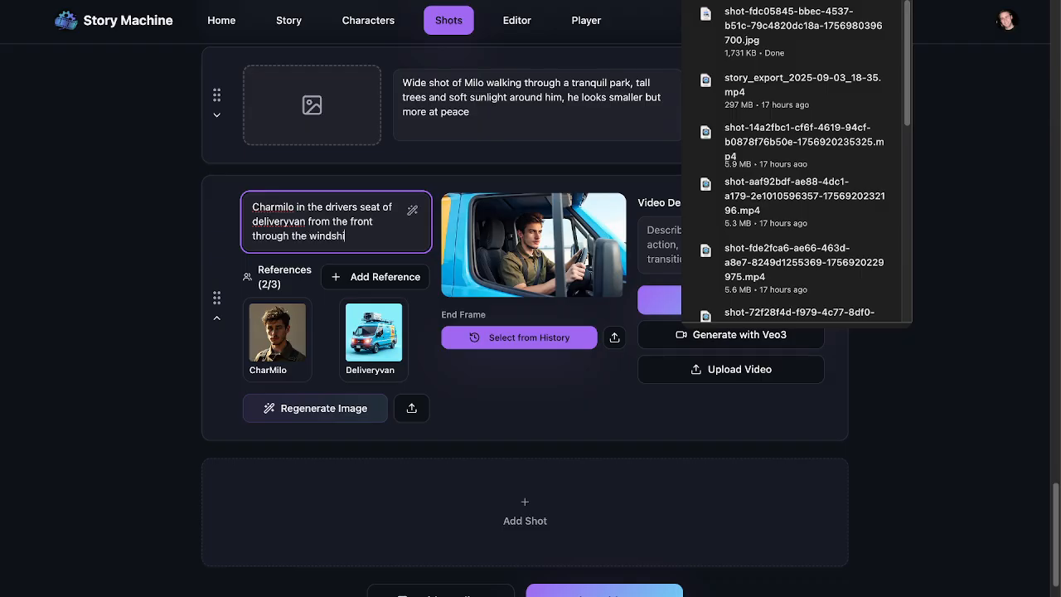
pyautogui.write('eld')
pyautogui.click(336, 407)
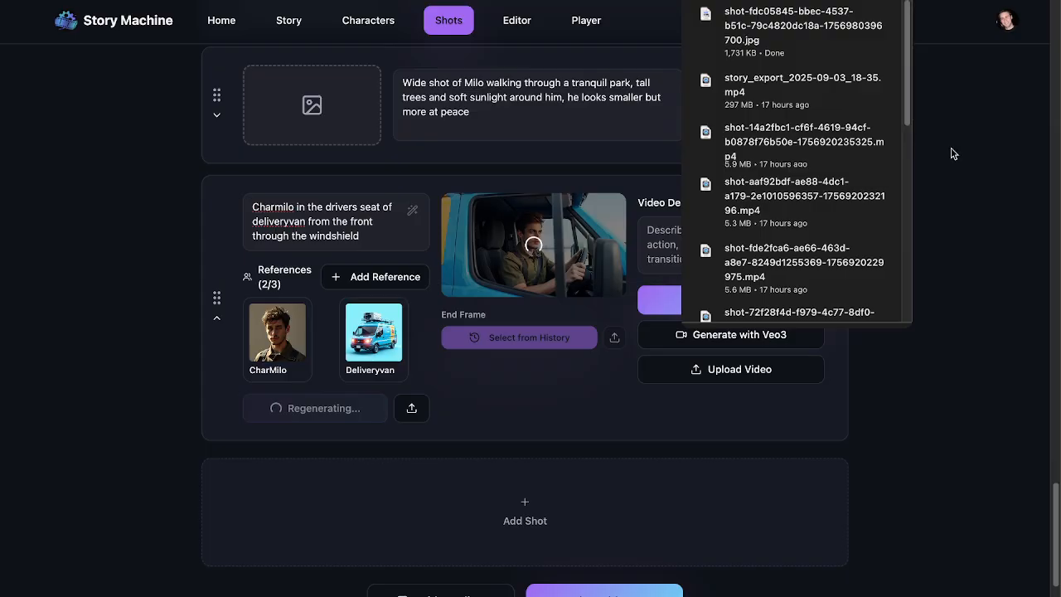
pyautogui.click(817, 369)
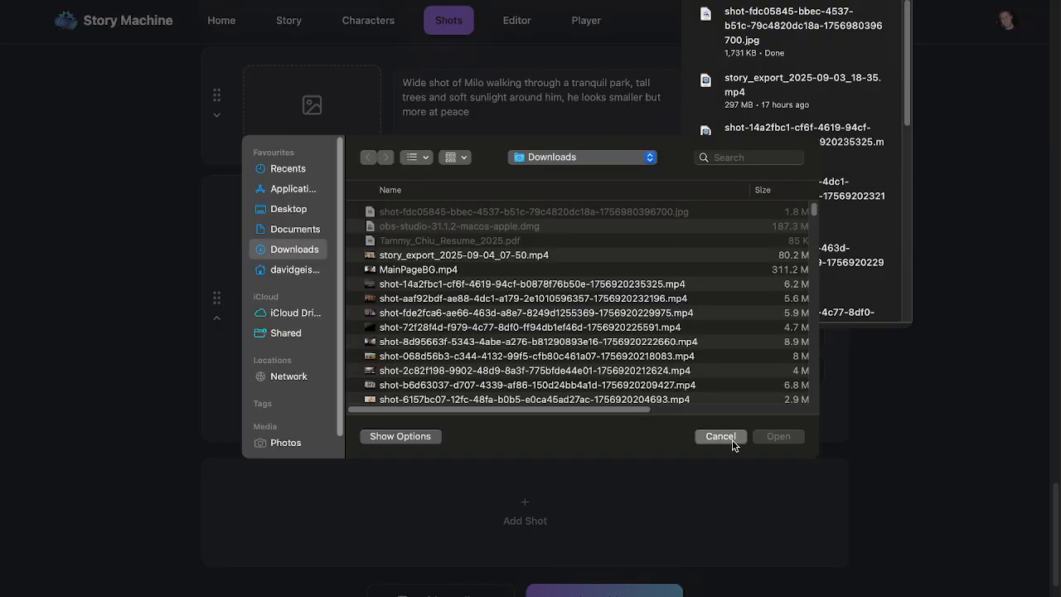
pyautogui.click(732, 439)
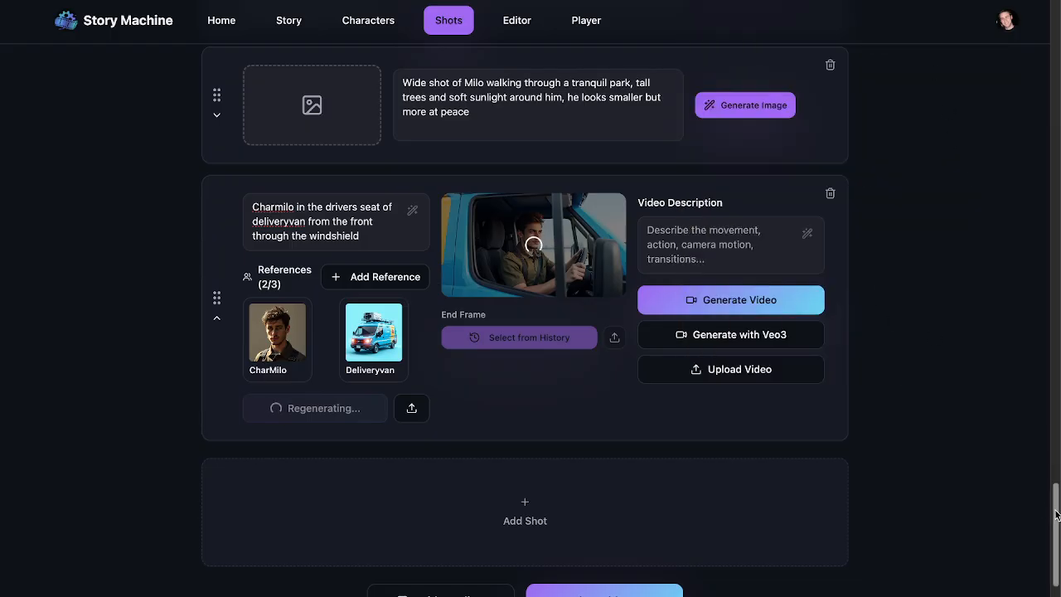
# Look through the shots while the image regenerates, and examine the last shot's new windshield view at full size
pyautogui.moveTo(1057, 514); pyautogui.dragTo(1058, 489)
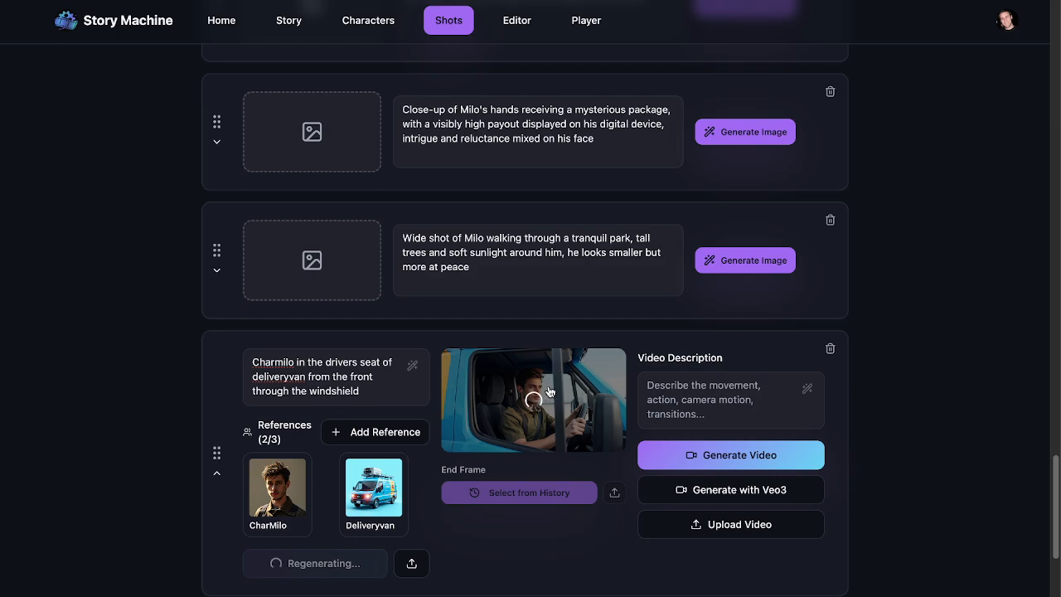
pyautogui.moveTo(1055, 482); pyautogui.dragTo(1059, 54)
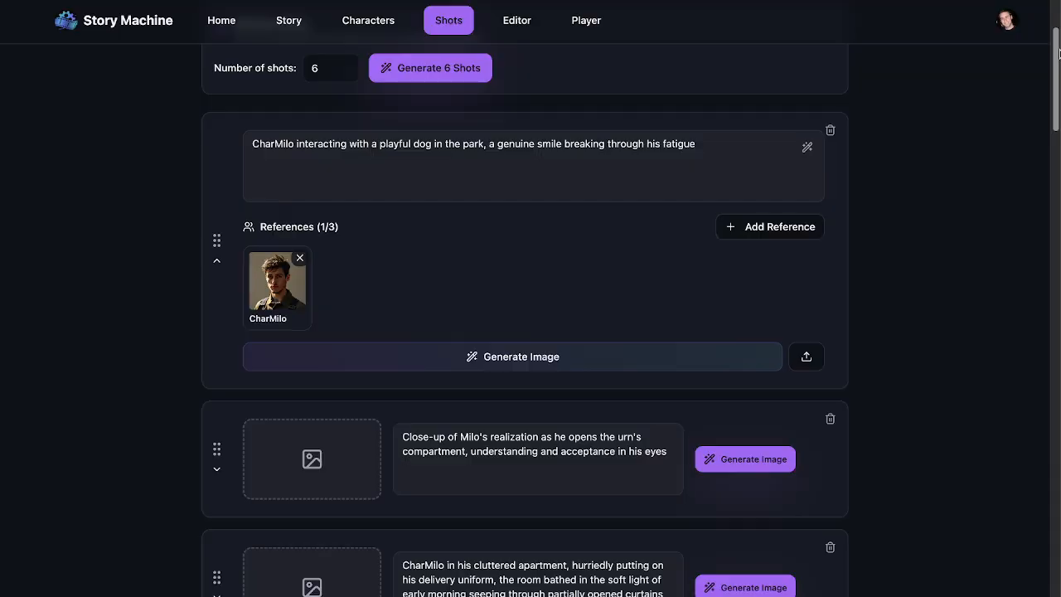
pyautogui.scroll(-1, 510, 418)
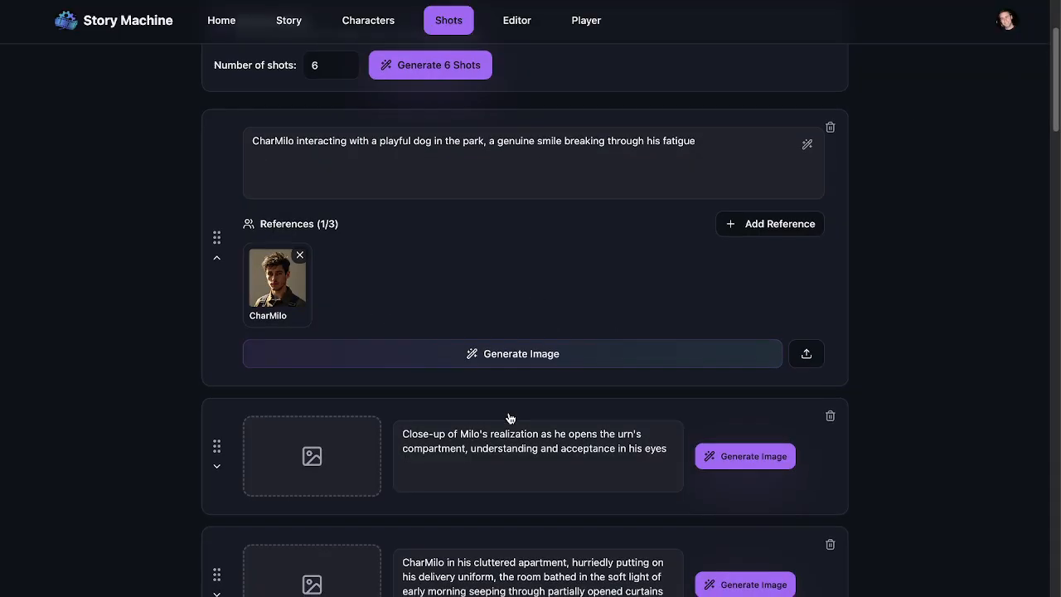
pyautogui.scroll(-10, 510, 418)
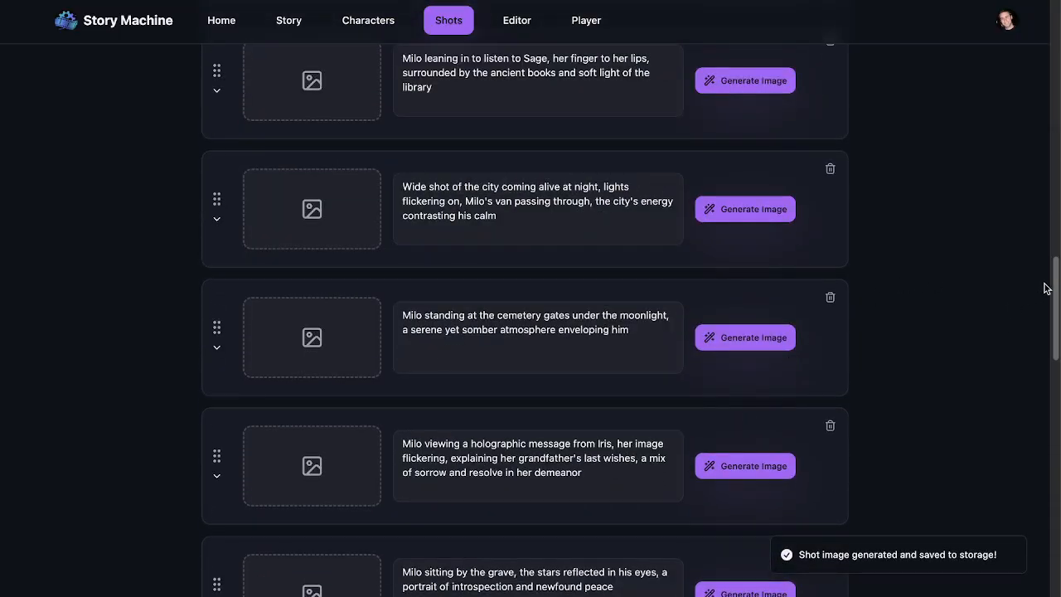
pyautogui.moveTo(1046, 288); pyautogui.dragTo(1050, 464)
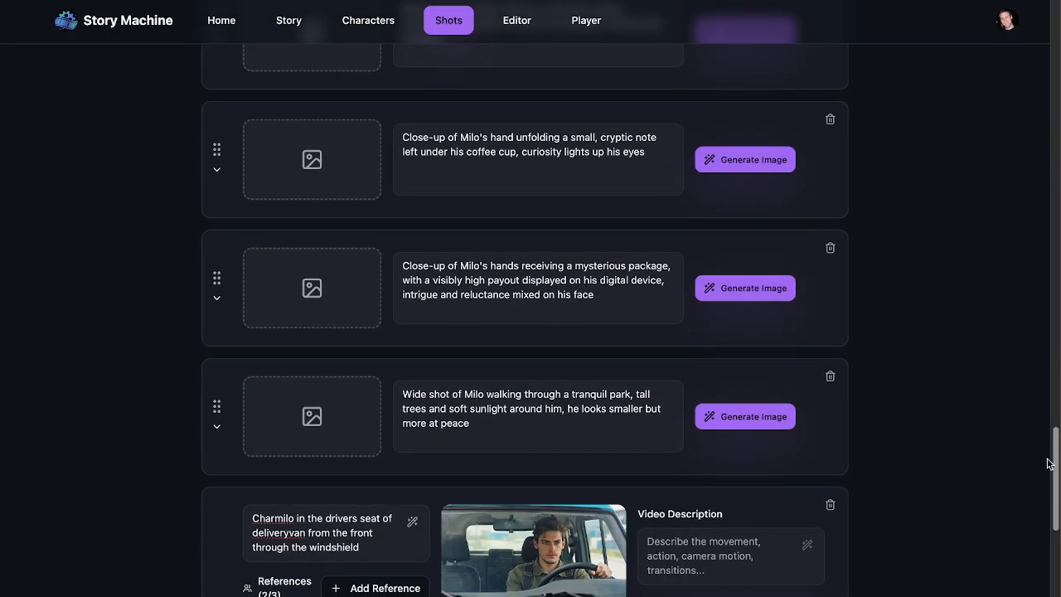
pyautogui.moveTo(1049, 464); pyautogui.dragTo(1044, 538)
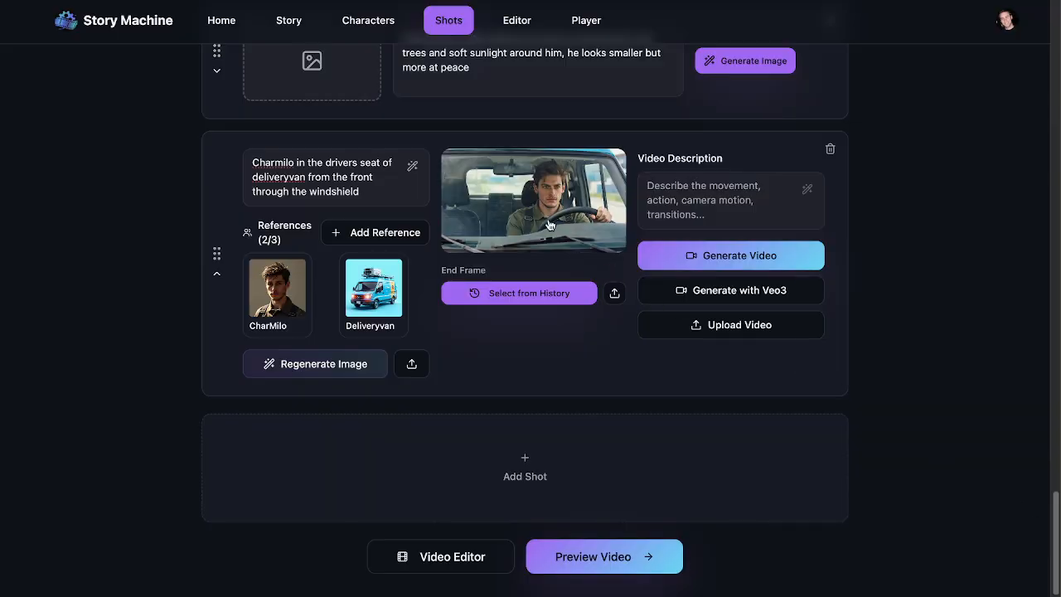
pyautogui.click(523, 207)
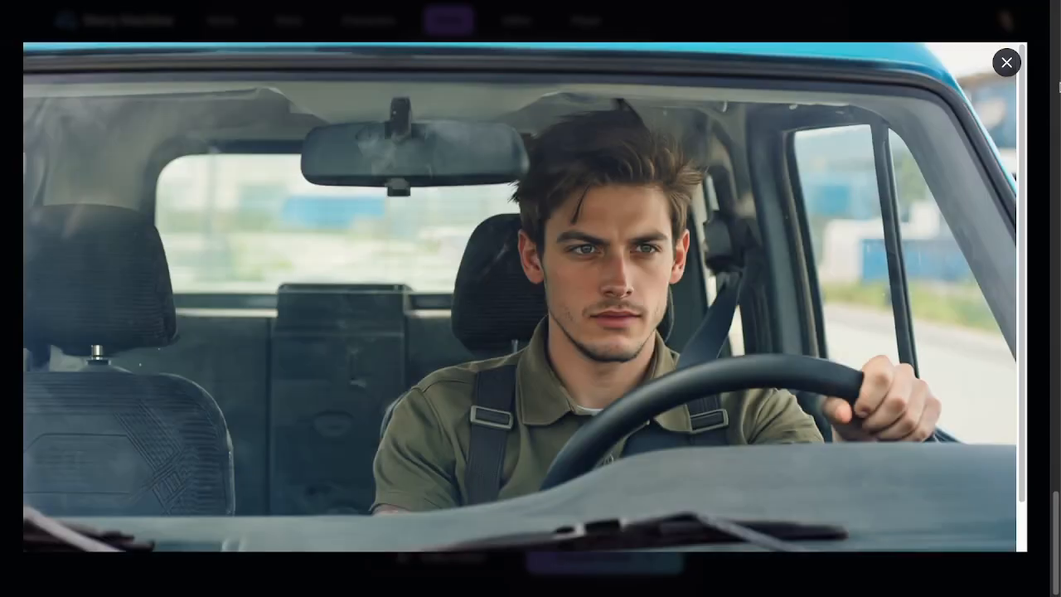
pyautogui.click(1006, 62)
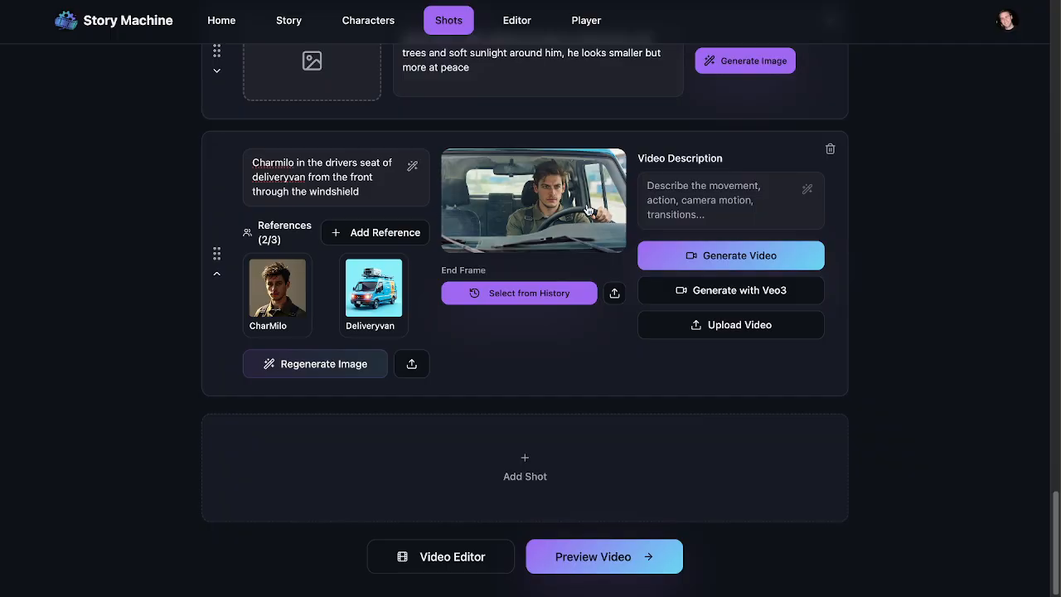
# Download the regenerated windshield-view image of the last shot and close its enlarged view
pyautogui.click(503, 219)
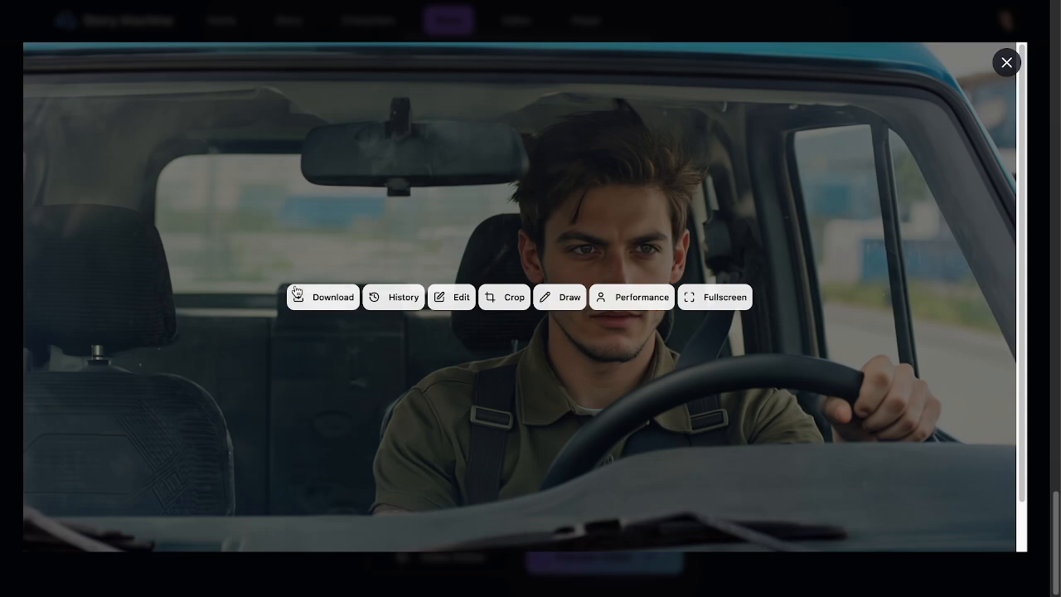
pyautogui.click(323, 297)
pyautogui.click(1006, 62)
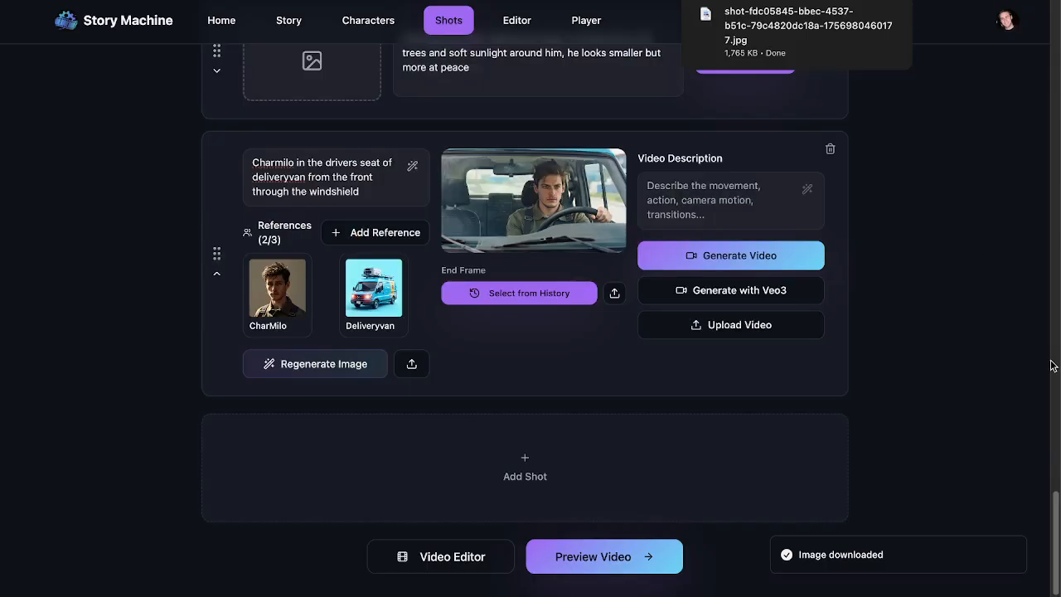
# Add a new character after Deliveryvan and upload the downloaded windshield-view picture of Milo as its image
pyautogui.scroll(10, 1056, 504)
pyautogui.click(363, 24)
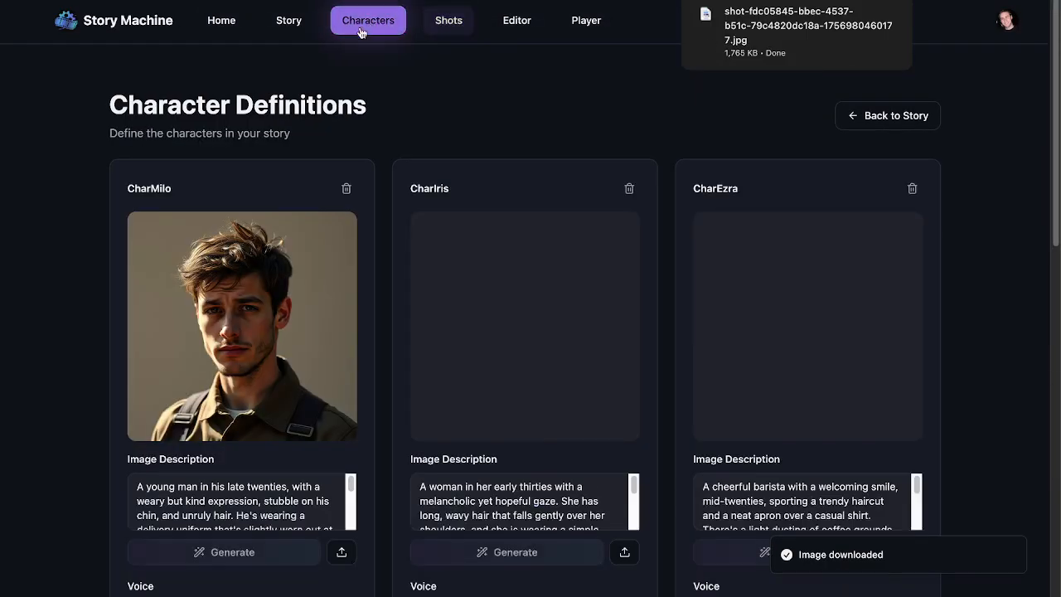
pyautogui.scroll(-10, 1018, 487)
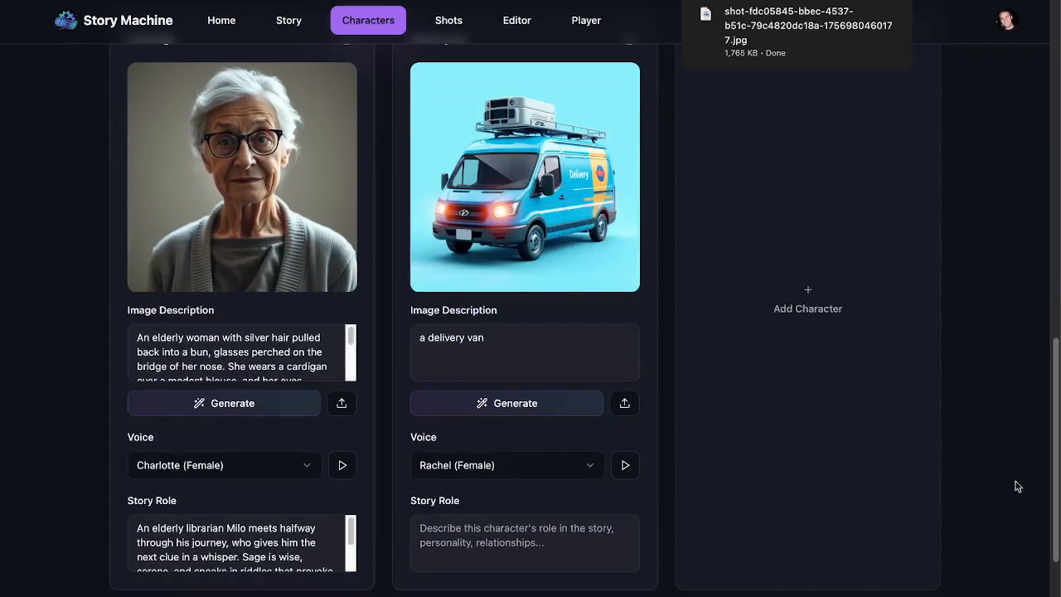
pyautogui.click(853, 402)
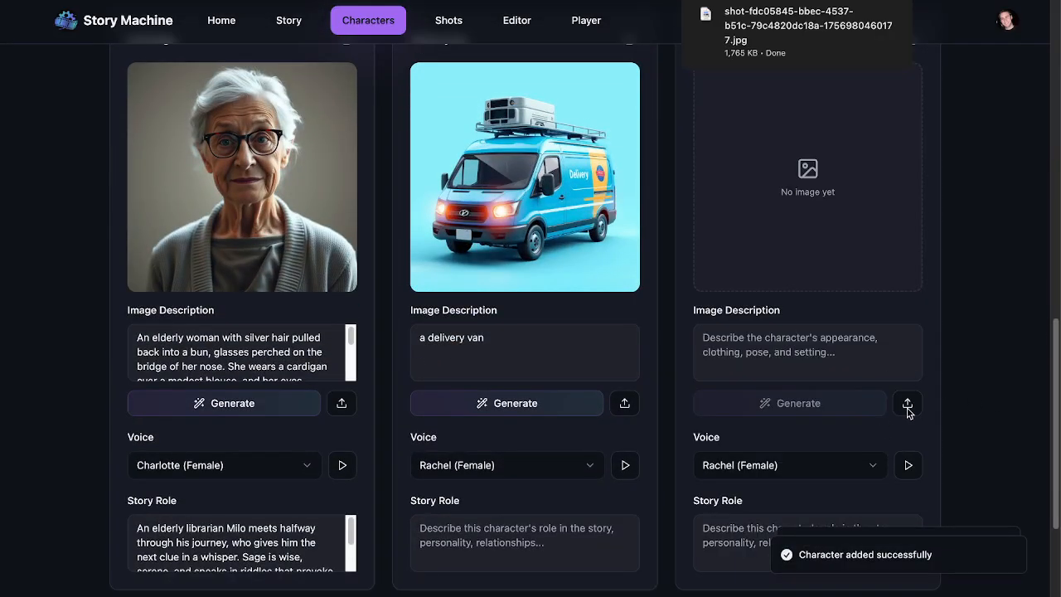
pyautogui.click(908, 408)
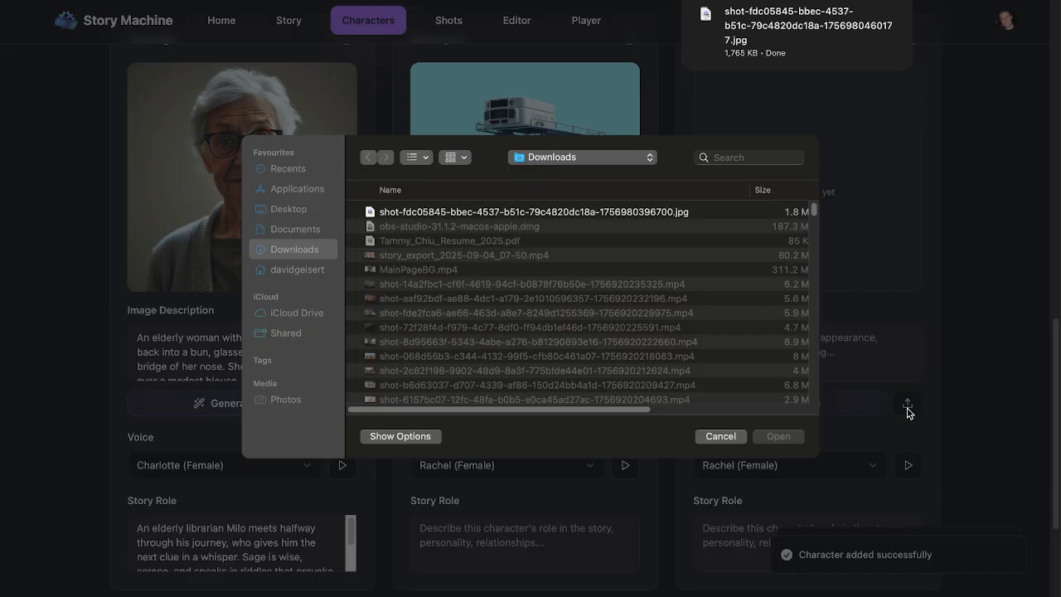
pyautogui.click(464, 212)
pyautogui.click(766, 434)
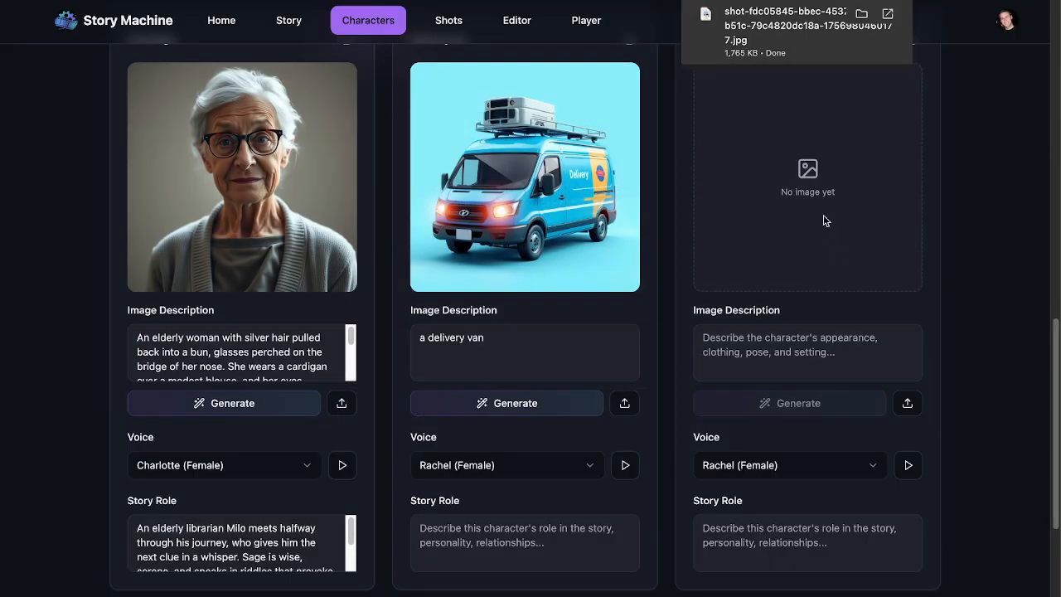
pyautogui.click(787, 353)
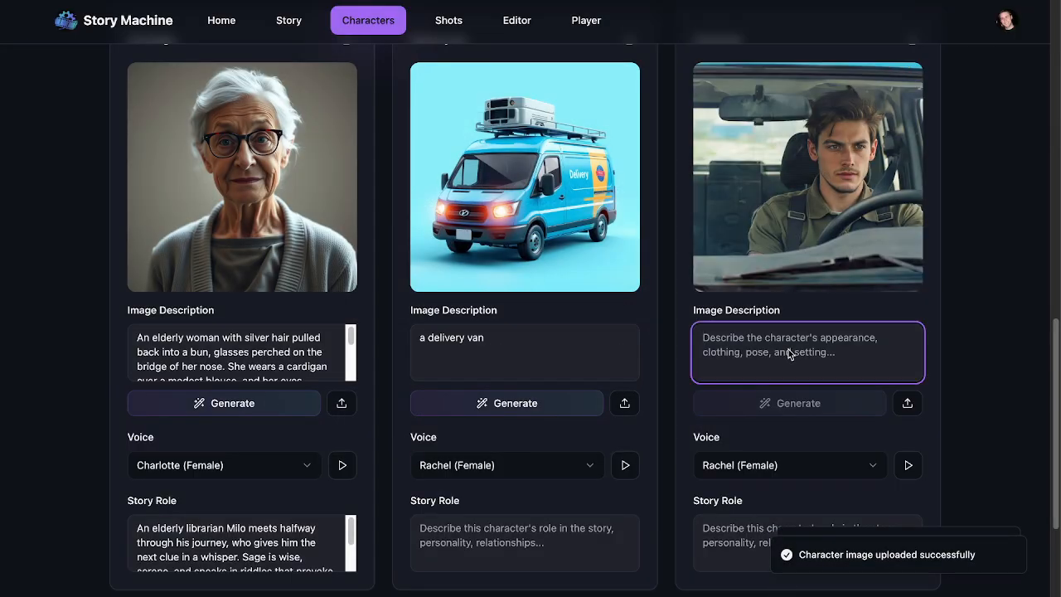
# Rename the new character with the windshield-view image as "MiloVanFront"
pyautogui.scroll(-1, 829, 232)
pyautogui.scroll(3, 906, 264)
pyautogui.moveTo(906, 263)
pyautogui.click(762, 131)
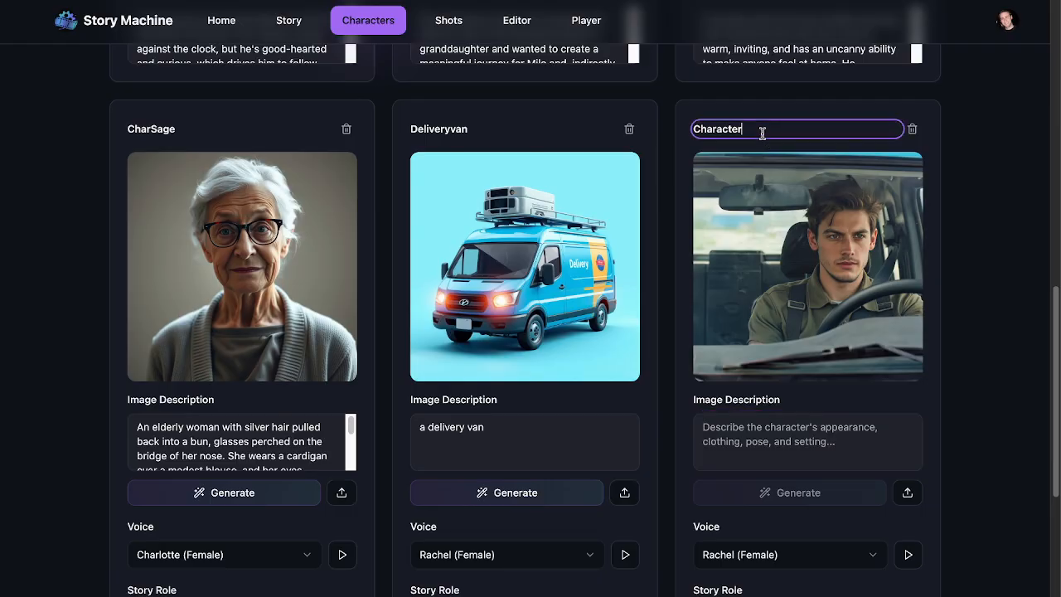
pyautogui.write('MiloVa')
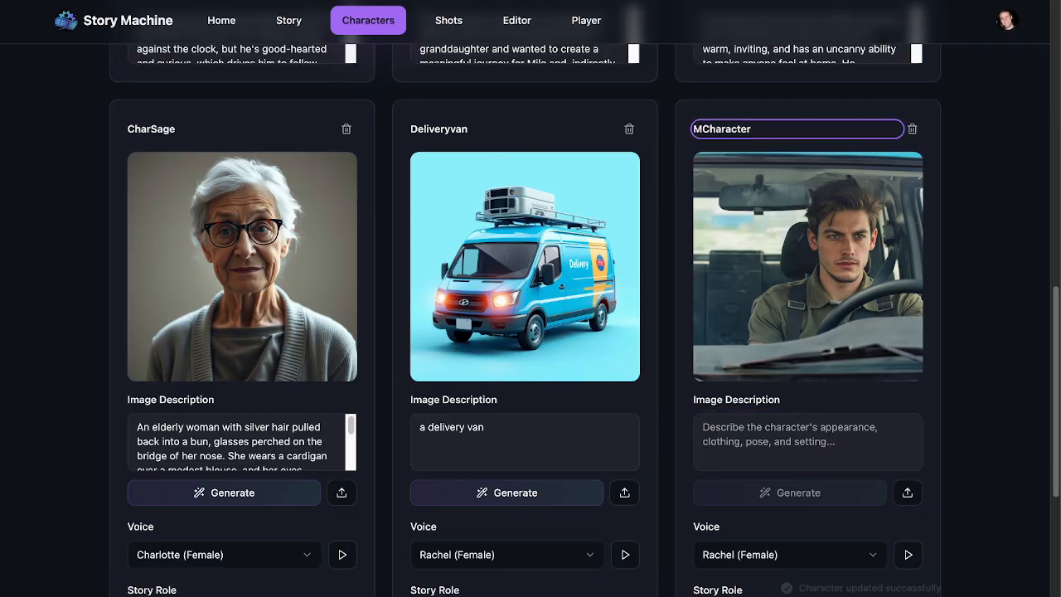
pyautogui.write('nFront')
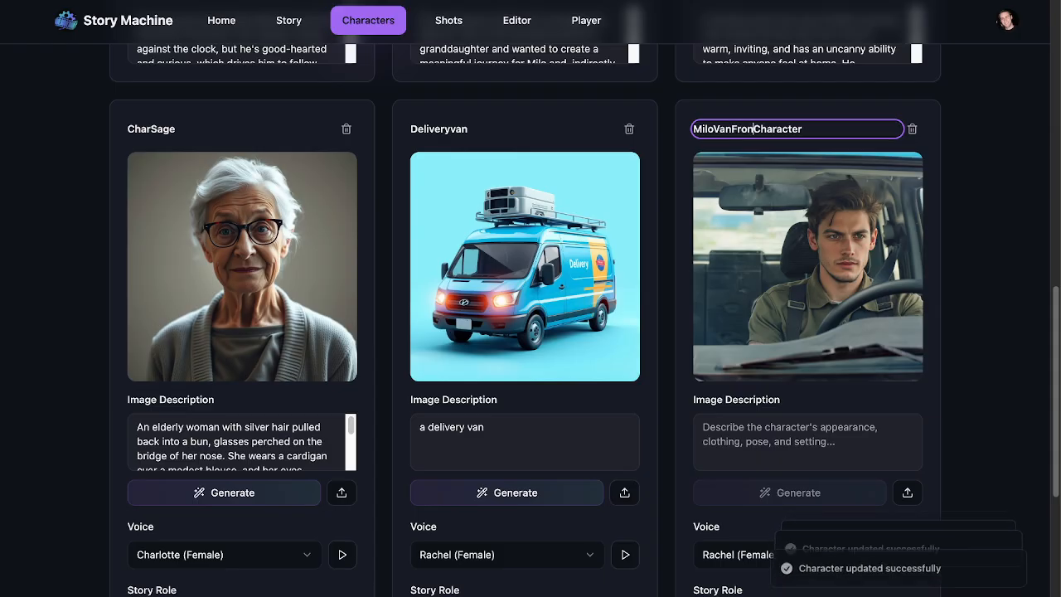
pyautogui.doubleClick(814, 127)
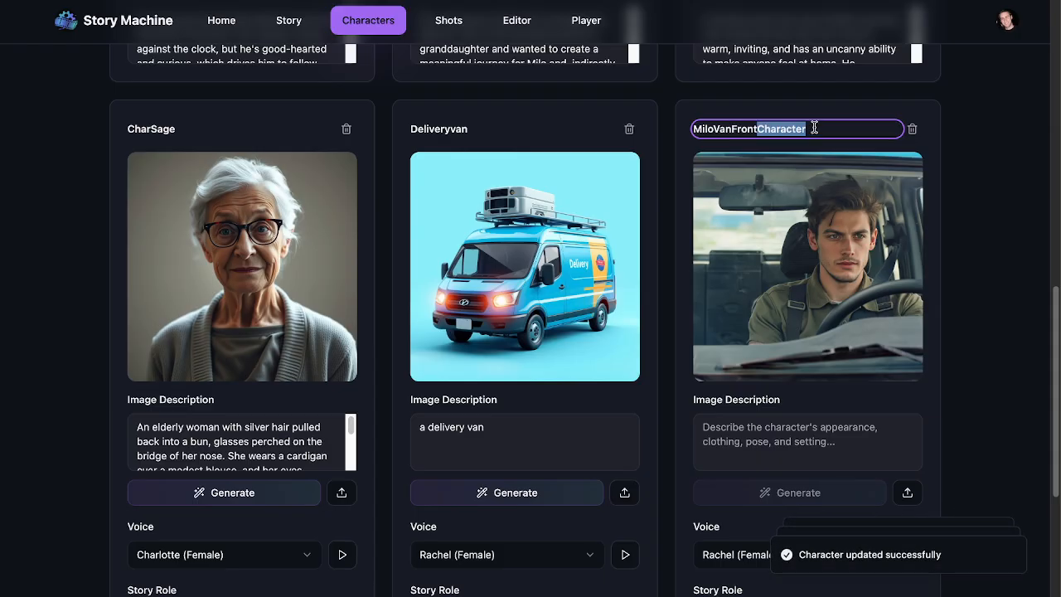
pyautogui.press('BackSpace')
pyautogui.scroll(-1, 1018, 231)
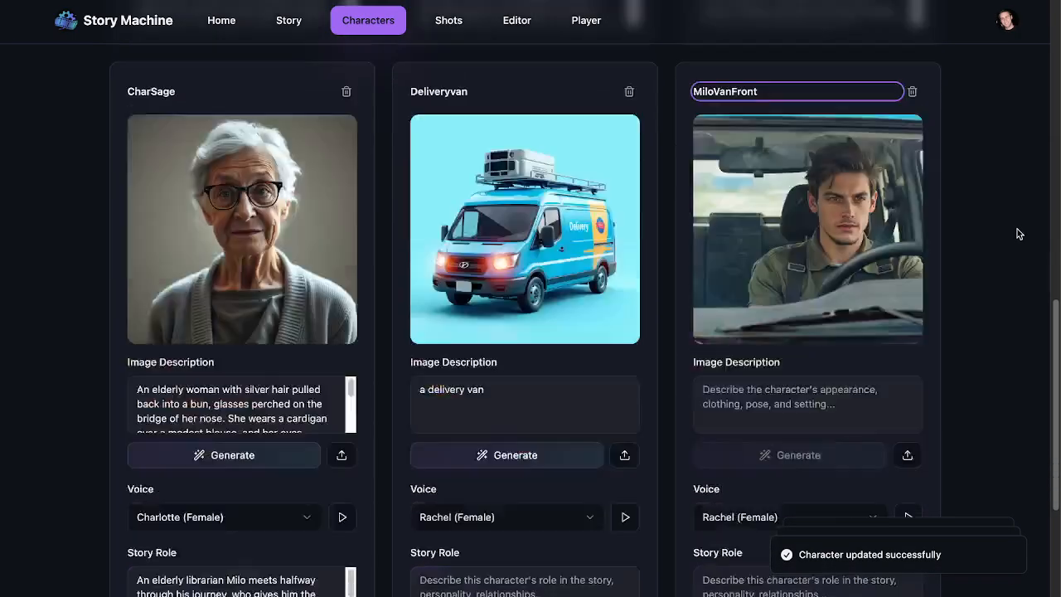
# Add another character and upload the downloaded side view of Milo in the van, shot-fdc05845-bbec-4537-b51c-79c4820dc18a-1756980396700.jpg, as its image
pyautogui.scroll(-5, 777, 282)
pyautogui.click(286, 474)
pyautogui.scroll(-5, 189, 245)
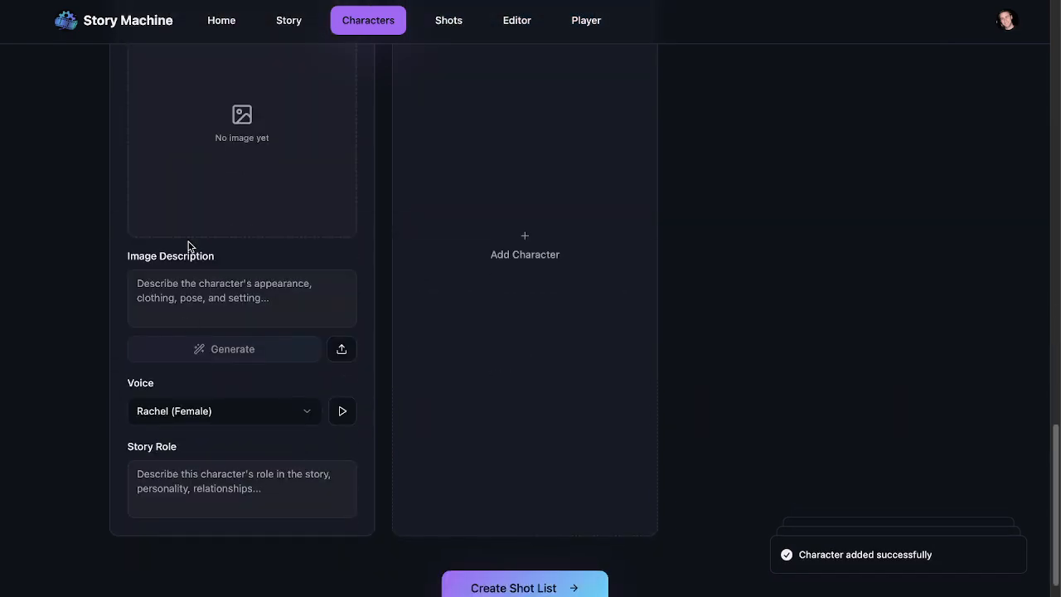
pyautogui.scroll(3, 256, 267)
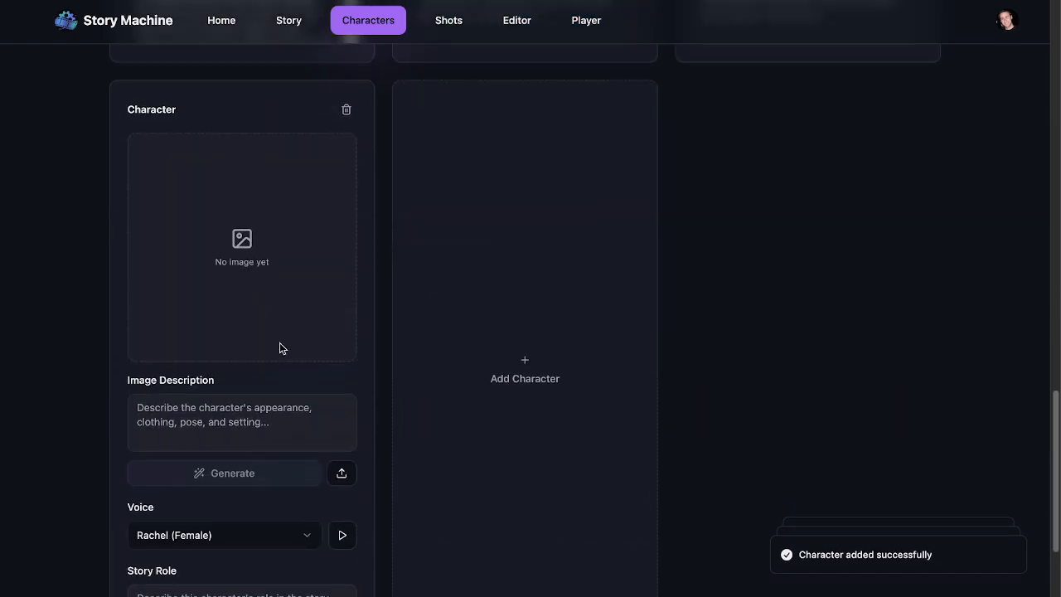
pyautogui.click(342, 474)
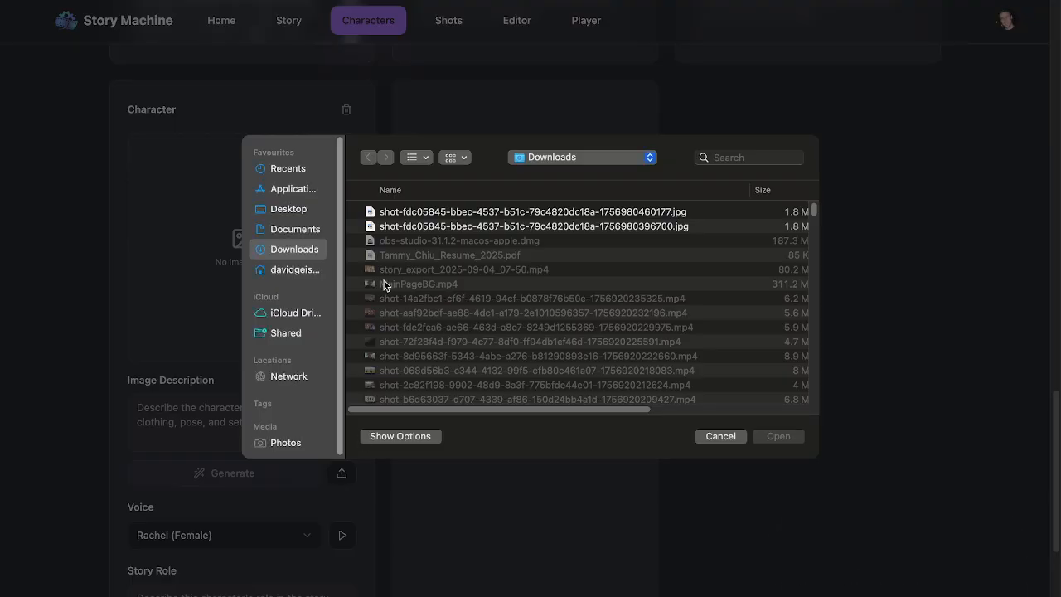
pyautogui.click(419, 226)
pyautogui.click(779, 437)
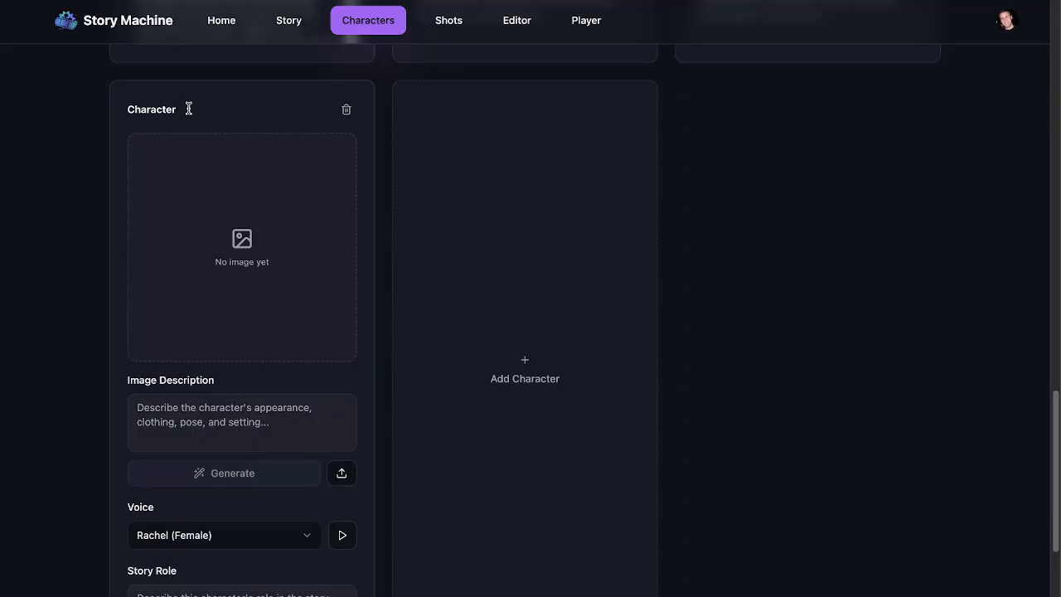
# Rename the character with the side-view van image as "MiloVanSide"
pyautogui.click(190, 108)
pyautogui.write('Cha')
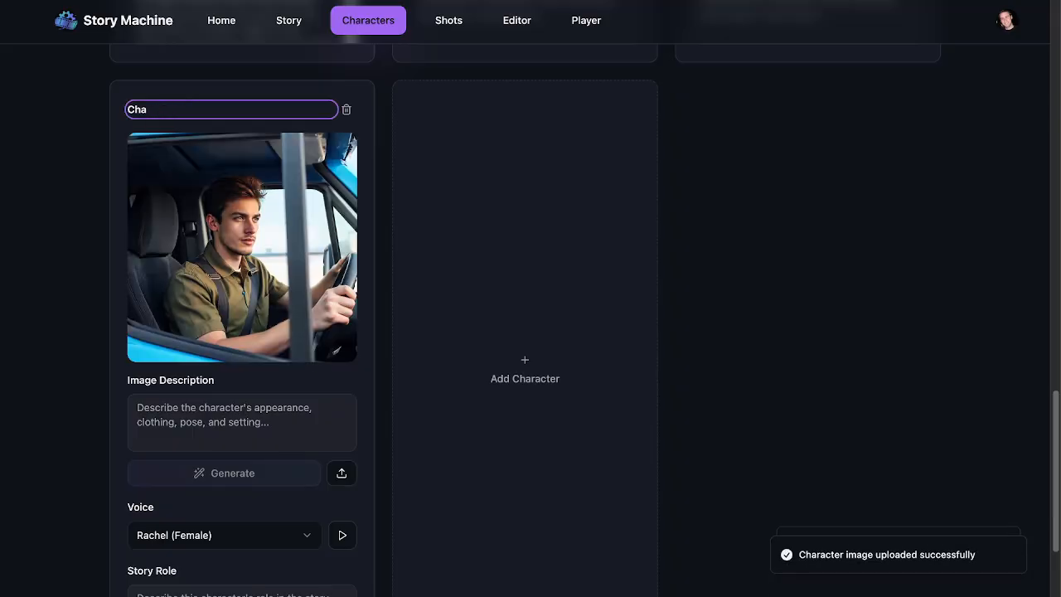
pyautogui.write('racterMiloVanSide')
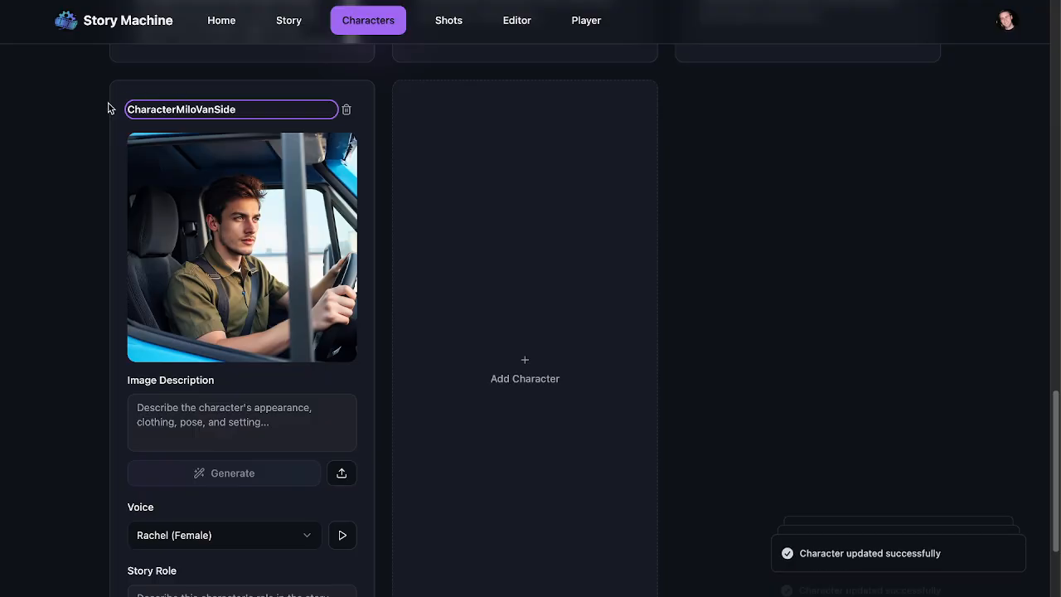
pyautogui.moveTo(176, 108); pyautogui.dragTo(82, 106)
pyautogui.press('BackSpace')
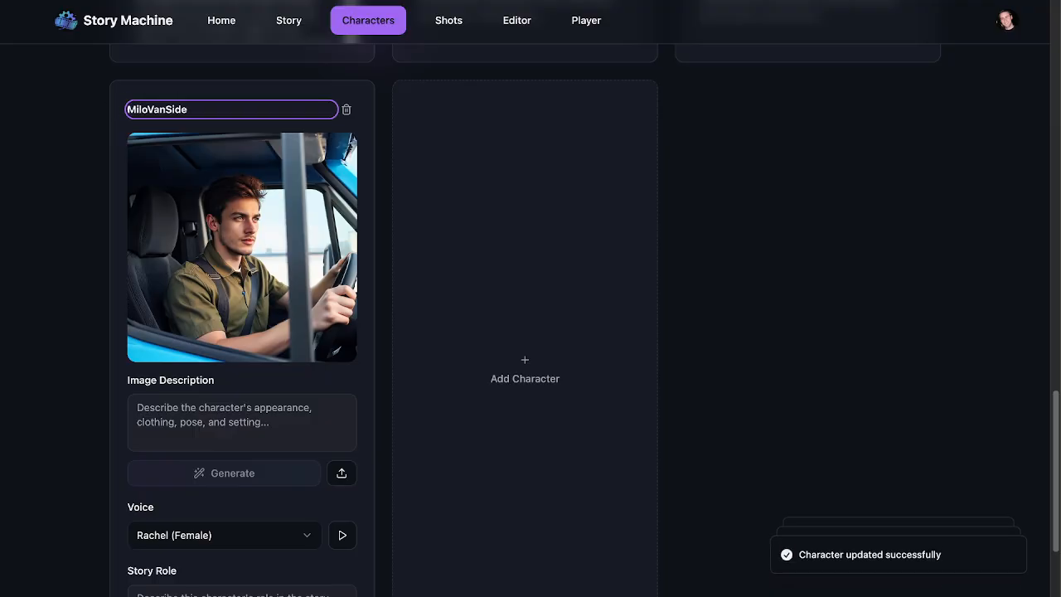
pyautogui.click(78, 178)
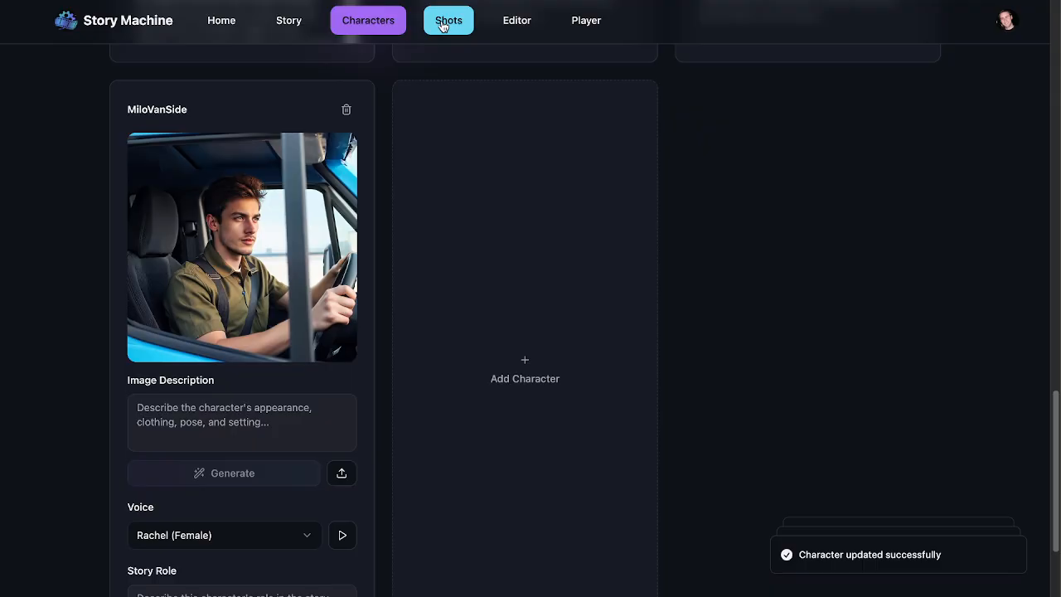
# Return to the shot list and replace "Milo" with "CharMilo" in the tranquil park shot's description
pyautogui.click(450, 22)
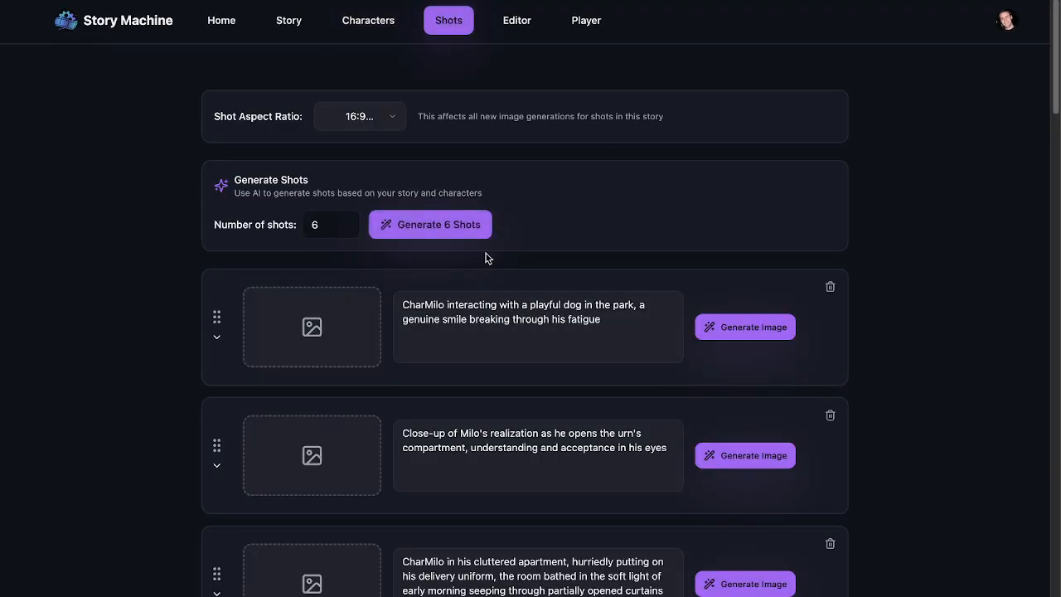
pyautogui.moveTo(1056, 124); pyautogui.dragTo(1046, 591)
pyautogui.rightClick(1046, 592)
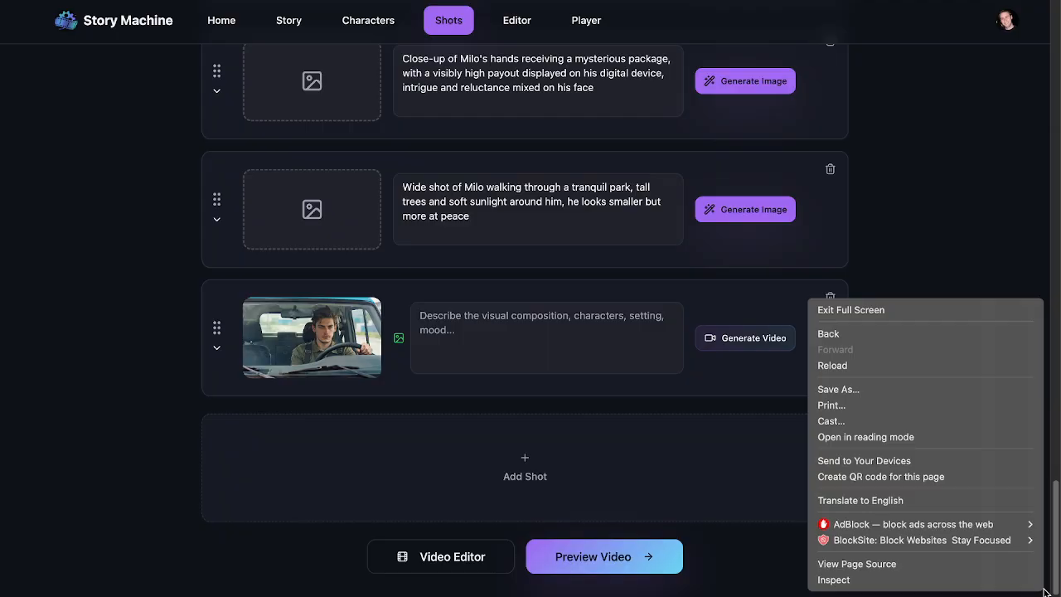
pyautogui.click(999, 255)
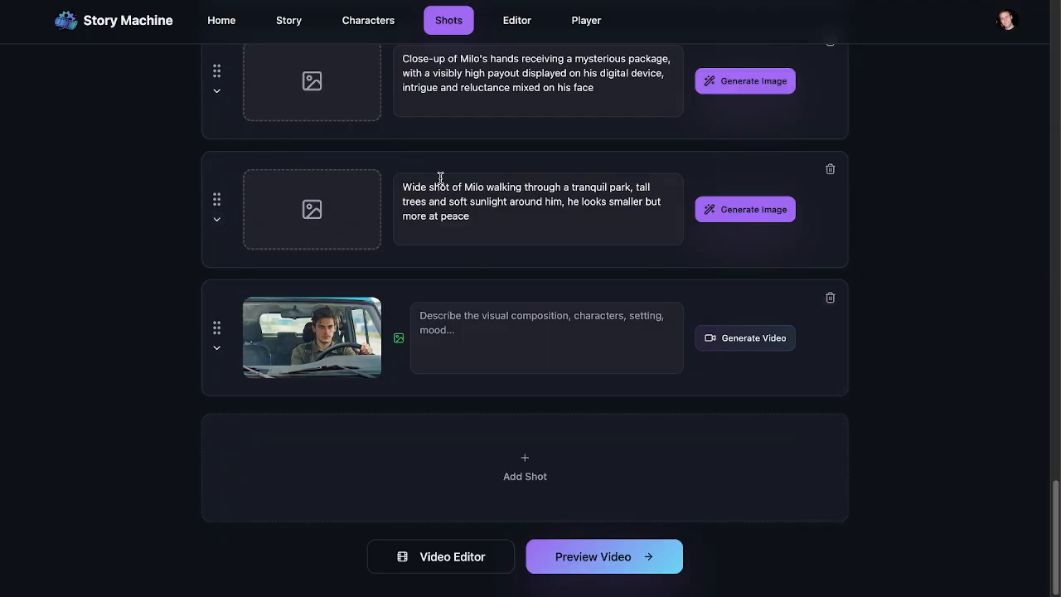
pyautogui.doubleClick(469, 186)
pyautogui.write('CharMilo')
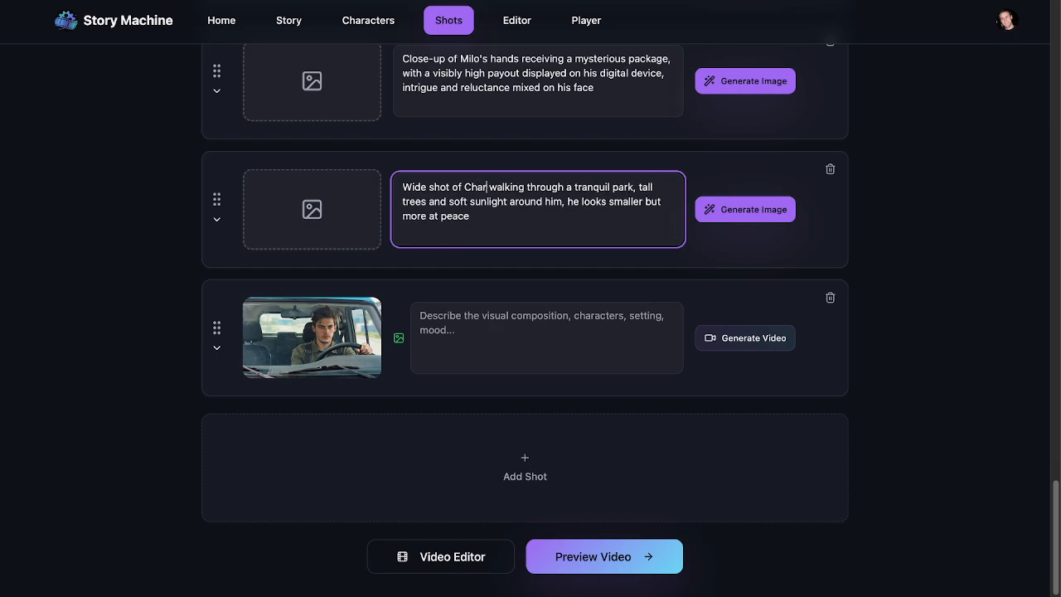
pyautogui.doubleClick(497, 185)
# Expand the tranquil park shot, add its character references from the description text and generate its image
pyautogui.click(217, 219)
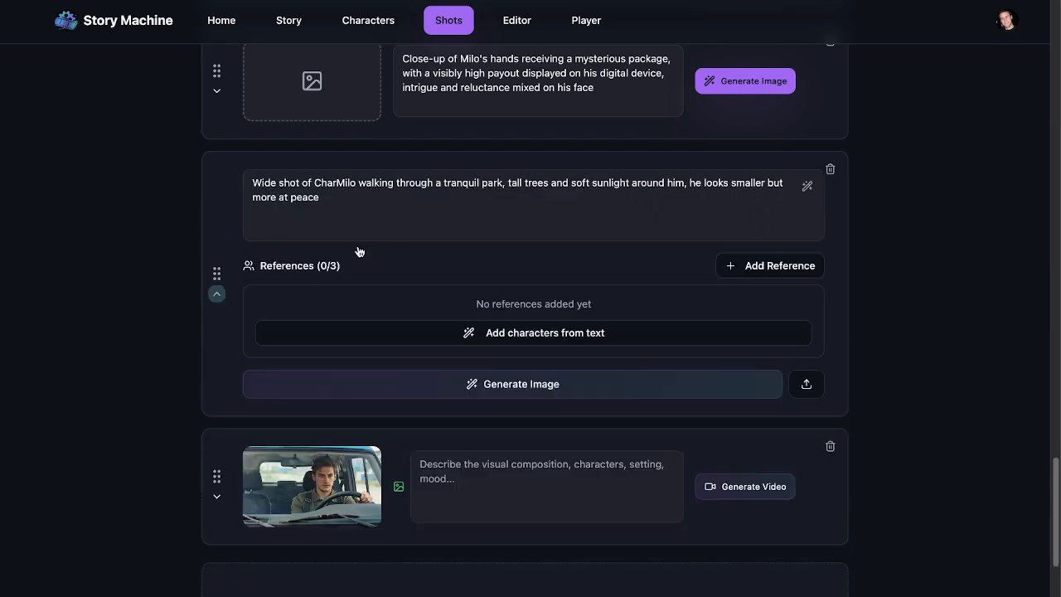
pyautogui.click(545, 355)
pyautogui.click(531, 398)
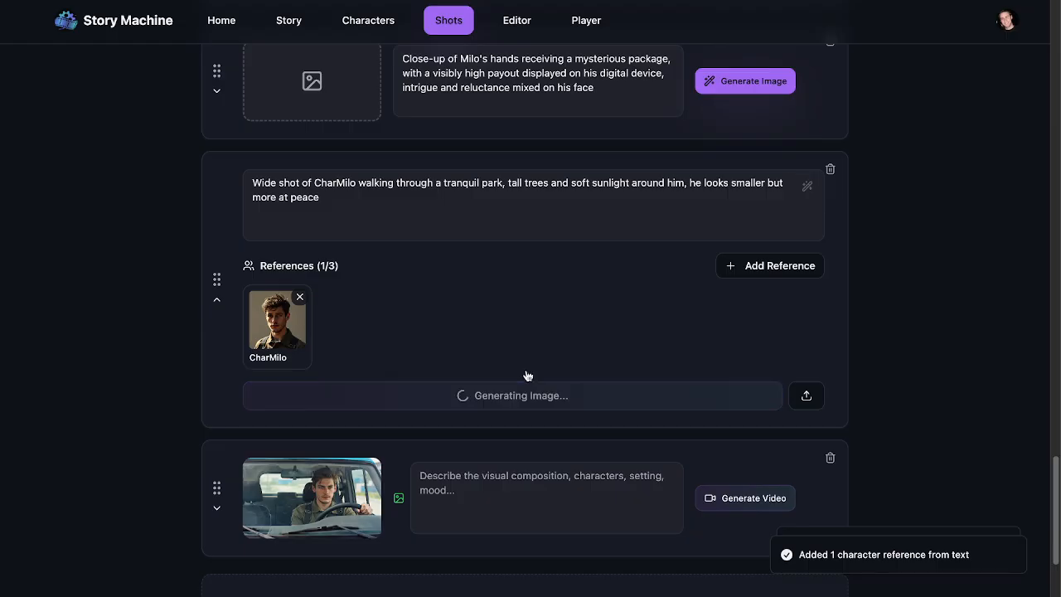
# Replace "Milo's" with "CharMilo" in the mysterious package shot's description and generate its image
pyautogui.click(217, 90)
pyautogui.scroll(-2, 466, 239)
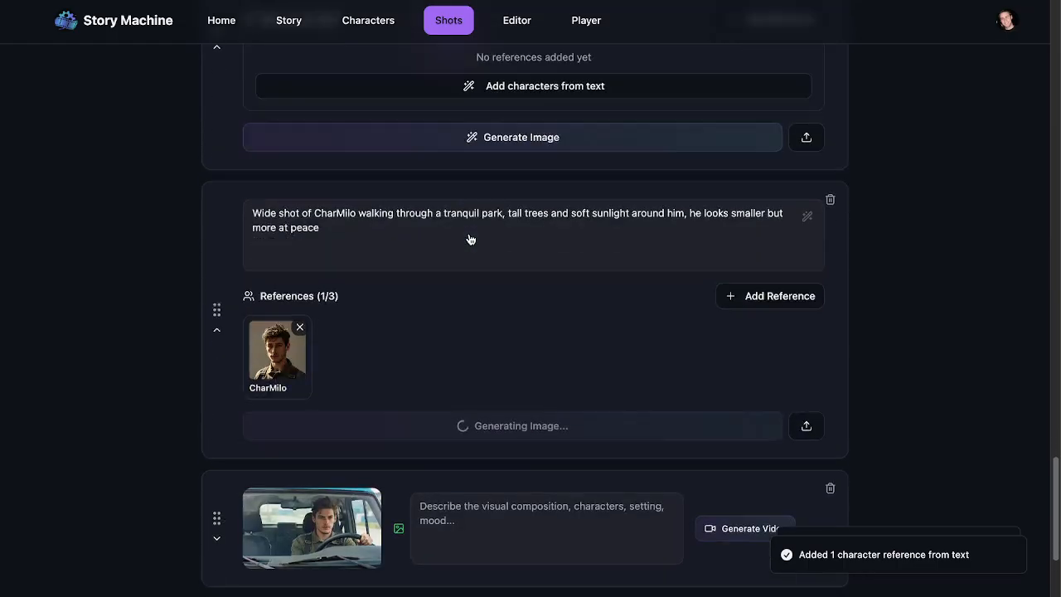
pyautogui.scroll(6, 469, 238)
pyautogui.scroll(-2, 469, 238)
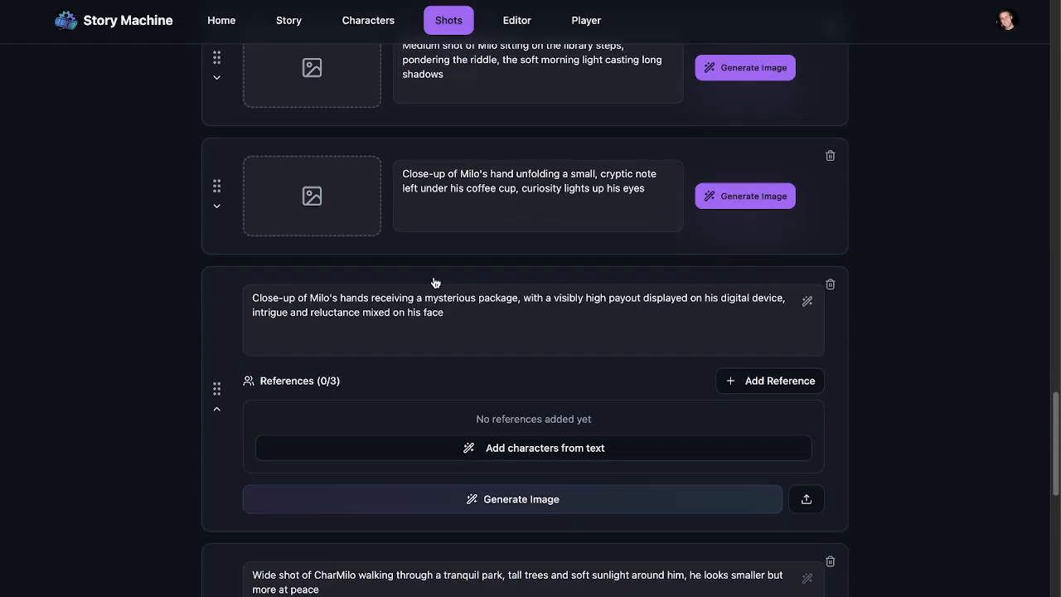
pyautogui.doubleClick(316, 297)
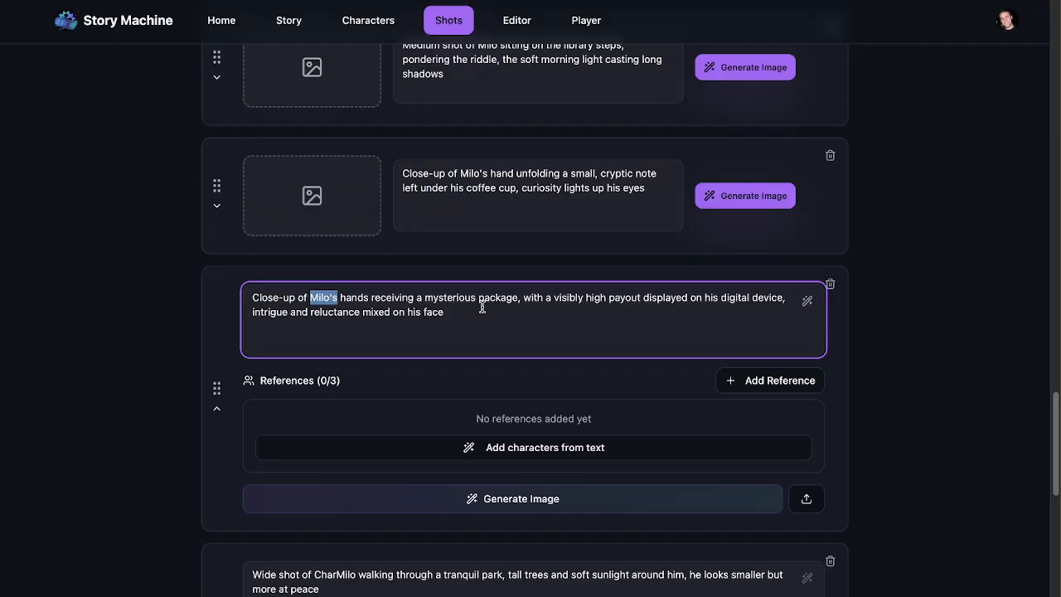
pyautogui.click(347, 298)
pyautogui.doubleClick(314, 299)
pyautogui.press('BackSpace')
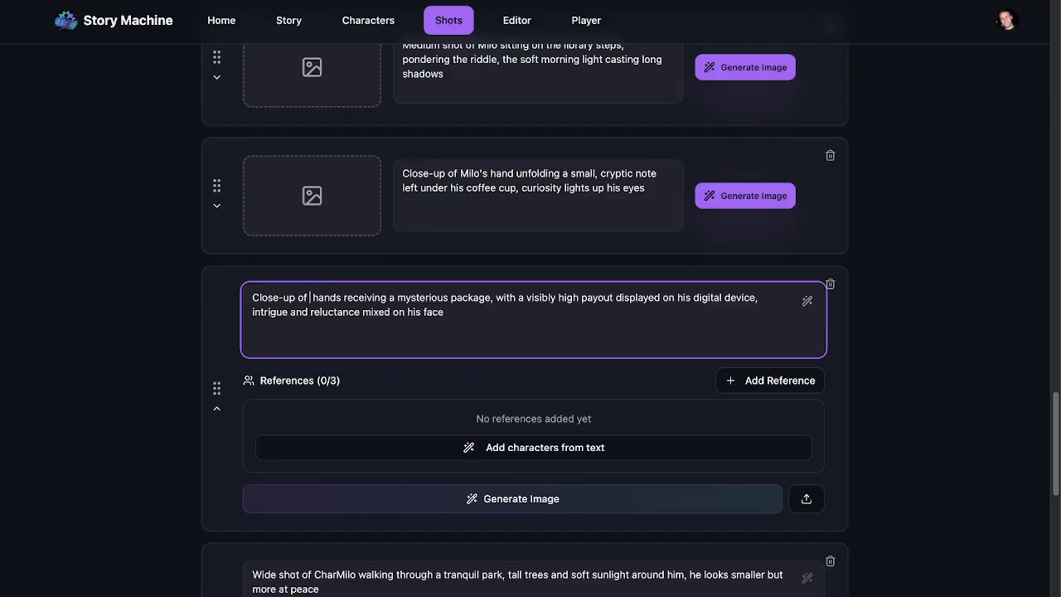
pyautogui.write('Charmi')
pyautogui.press('BackSpace')
pyautogui.press('BackSpace')
pyautogui.write('Milo')
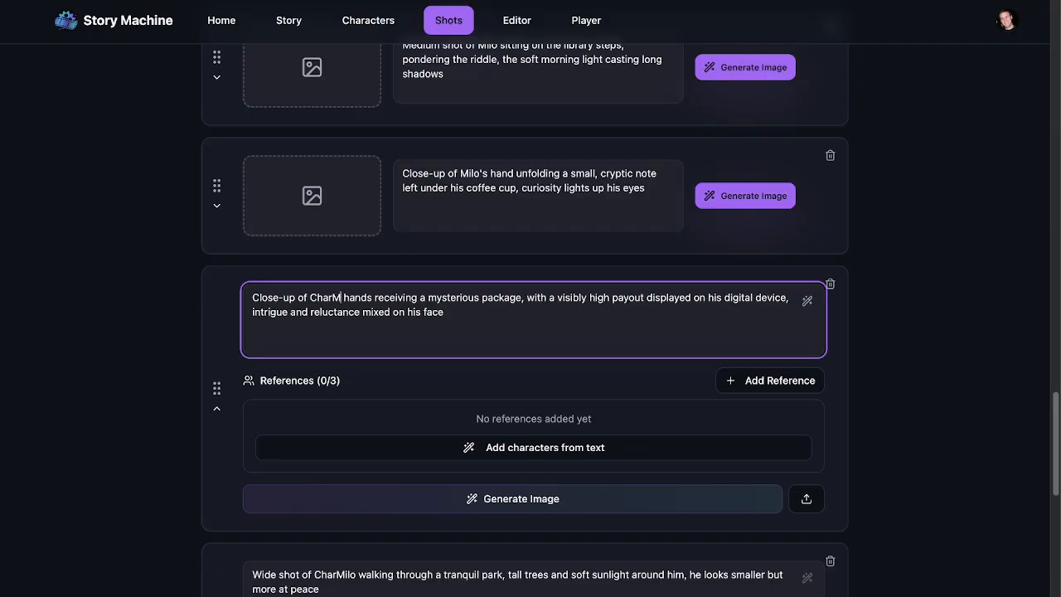
pyautogui.doubleClick(326, 295)
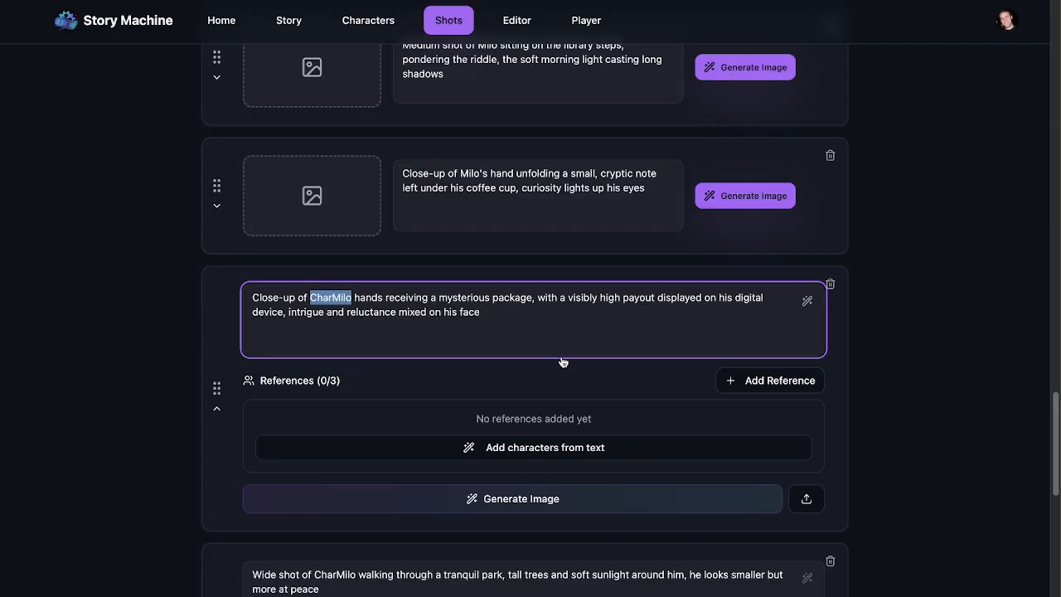
pyautogui.click(527, 501)
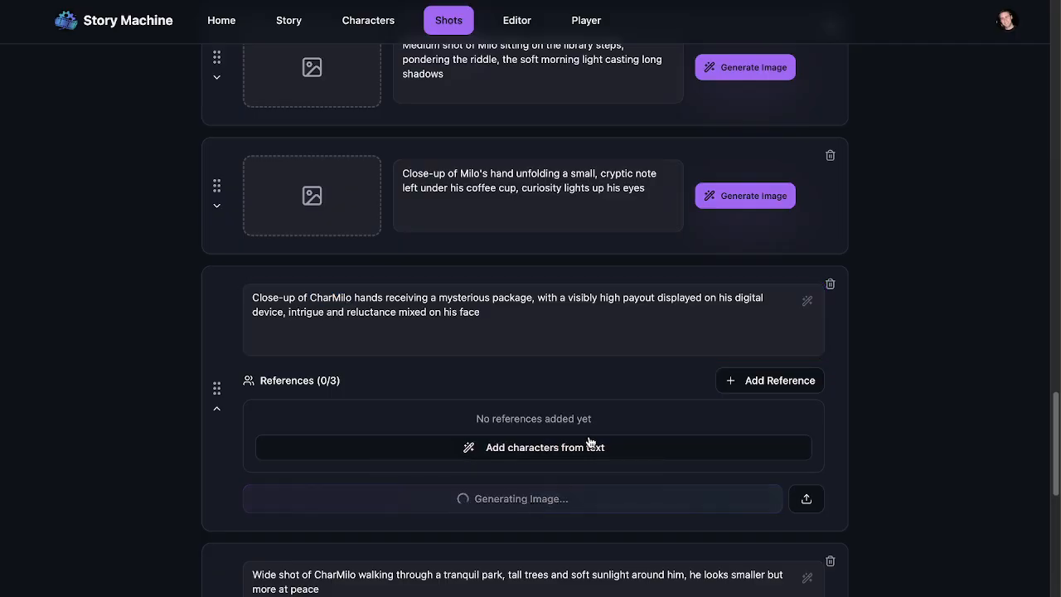
pyautogui.doubleClick(468, 175)
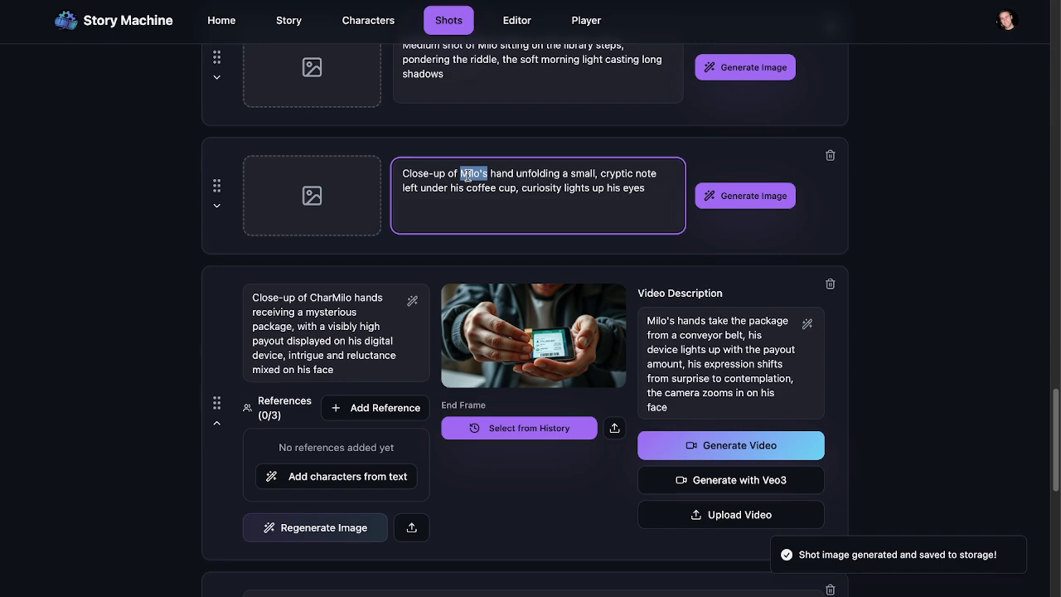
pyautogui.write("A delivery driver with an insanely hectic burnout schedule picks up a package that books him for the whole day. He is reluctant, but then sees the payout is super high. The delivery route is a mystery, with a clue in each place leading the to the next. Each place is totally different, and increasingly calming. We end up going to five places, and the driver is asked to do a weird tiny ritual in each place (e.g. order a specific drink at a coffee shop and enjoy at a specific table by the window). Last place is a cemetary and he realizes it's an urn. By this time, the driver has found a new appreciation for life and places the urn gratefully in it's final resting spot.")
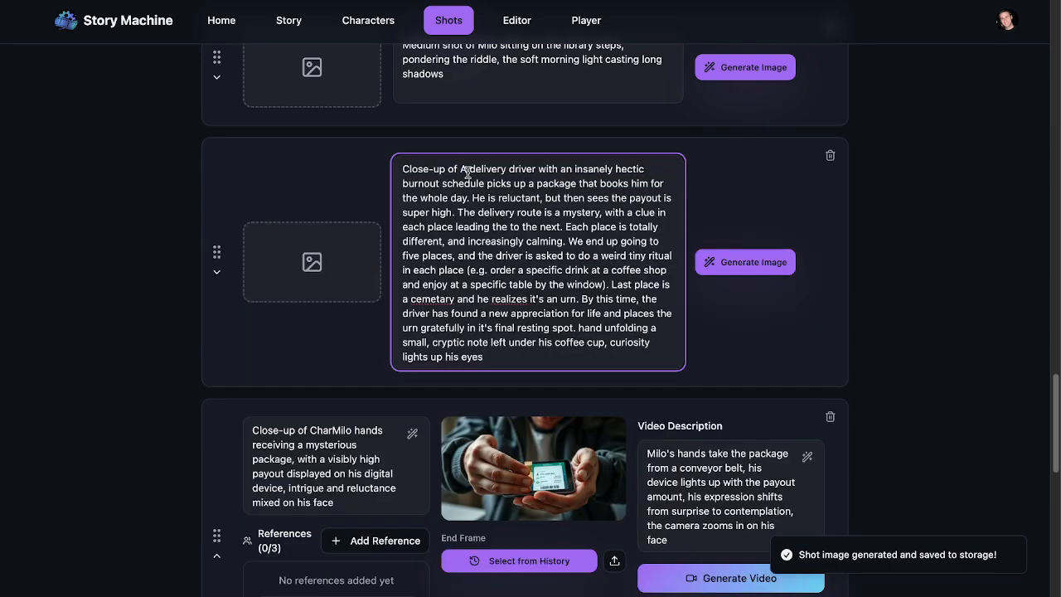
pyautogui.hotkey('ctrl', 'z')
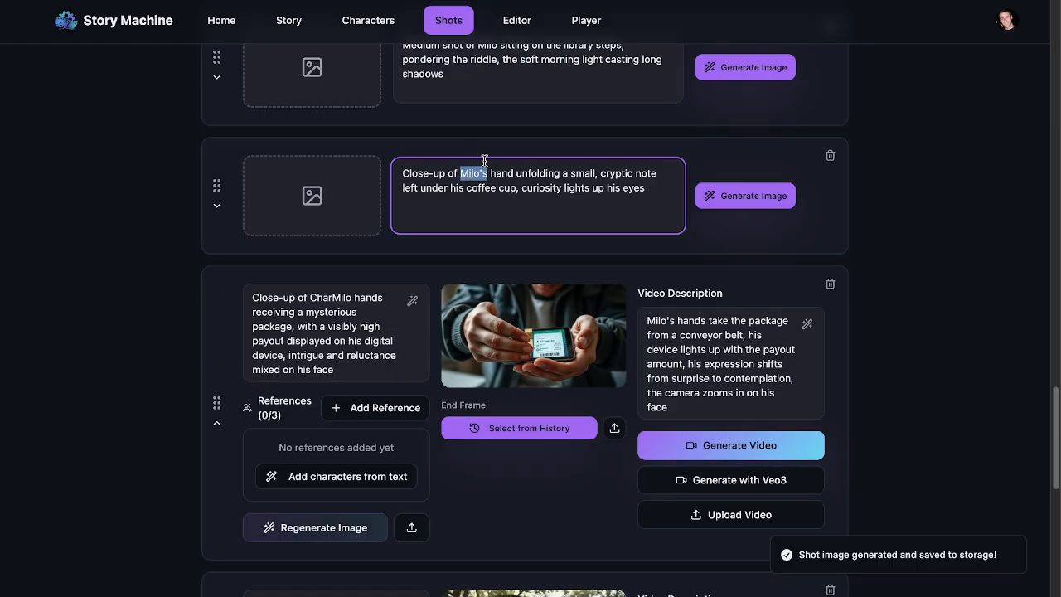
# Replace "Milo's" with "CharMilo" in the cryptic note shot's description and generate its image
pyautogui.write('CharMilo')
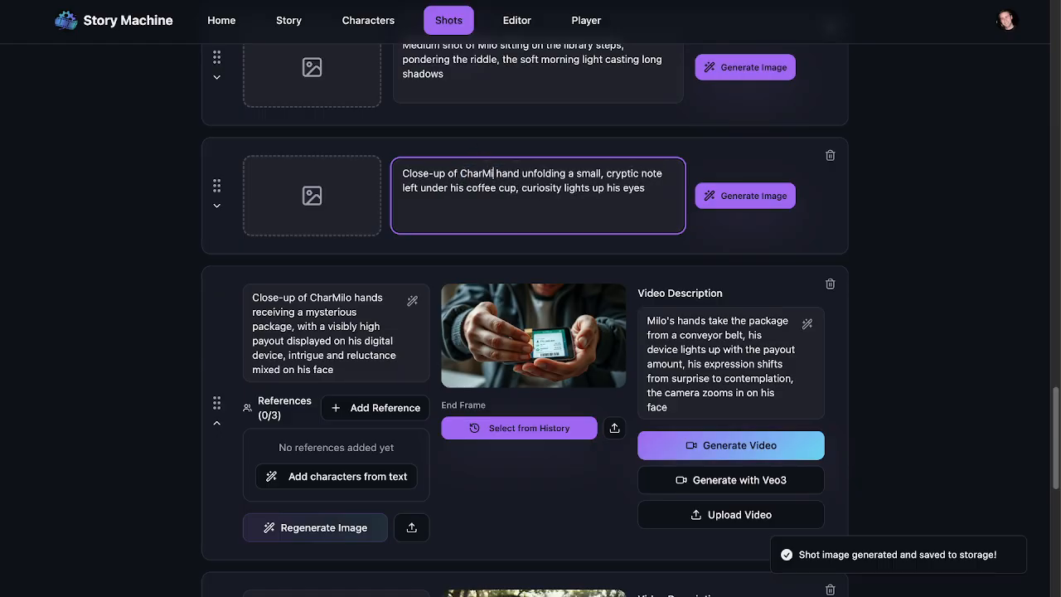
pyautogui.doubleClick(484, 173)
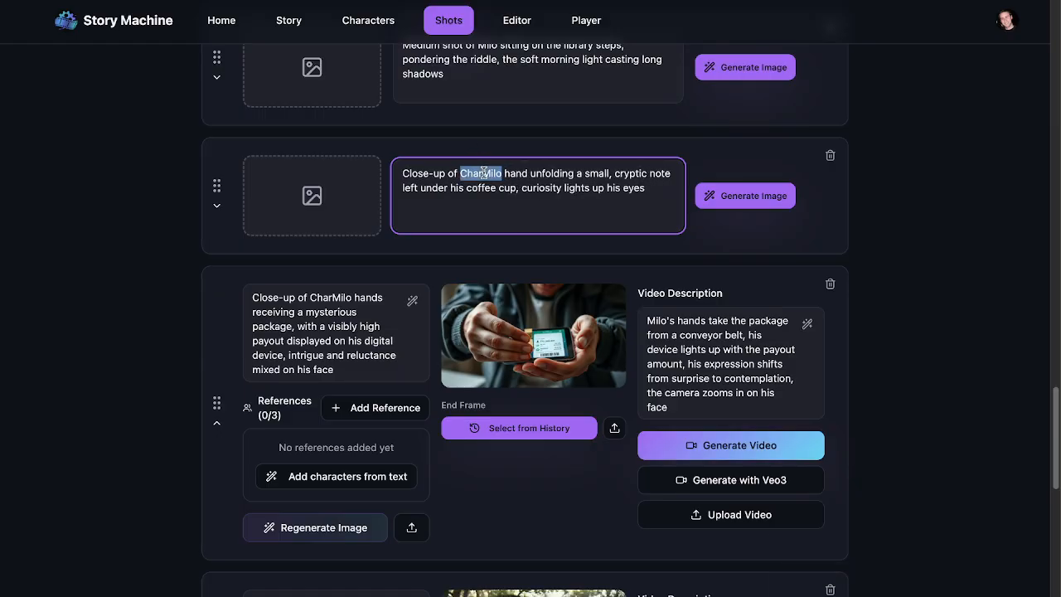
pyautogui.scroll(-2, 472, 95)
pyautogui.scroll(4, 473, 102)
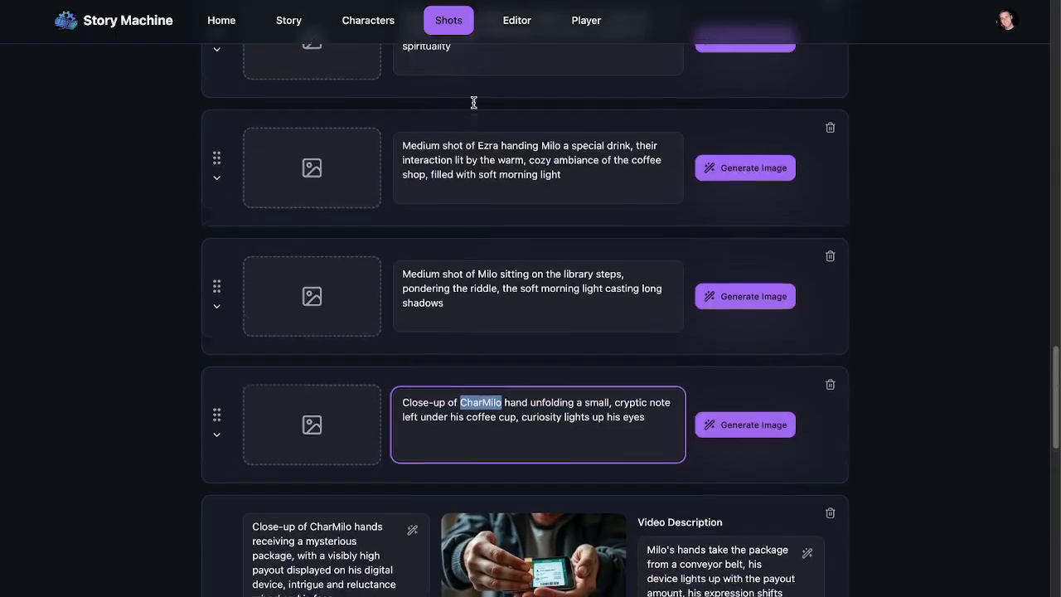
pyautogui.click(715, 431)
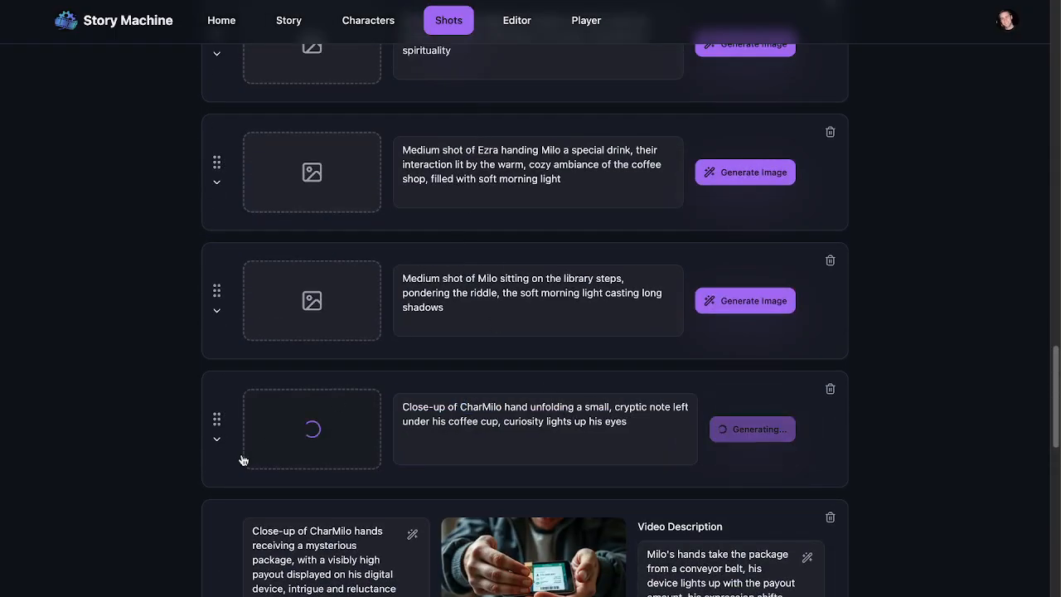
# Add the mysterious package shot's character references from its description text and regenerate the image
pyautogui.scroll(-3, 243, 464)
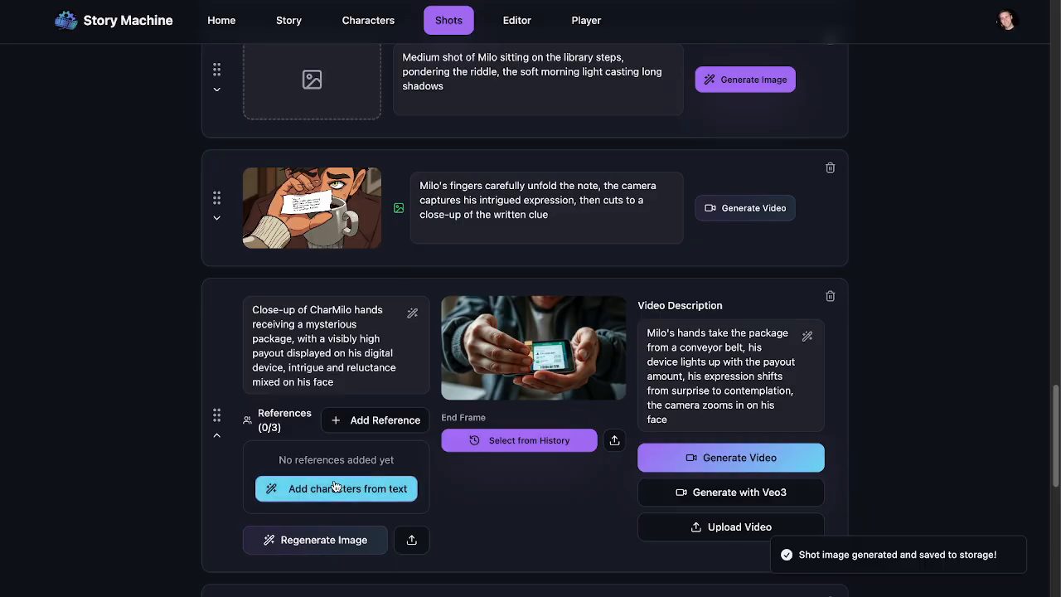
pyautogui.click(344, 489)
pyautogui.click(336, 551)
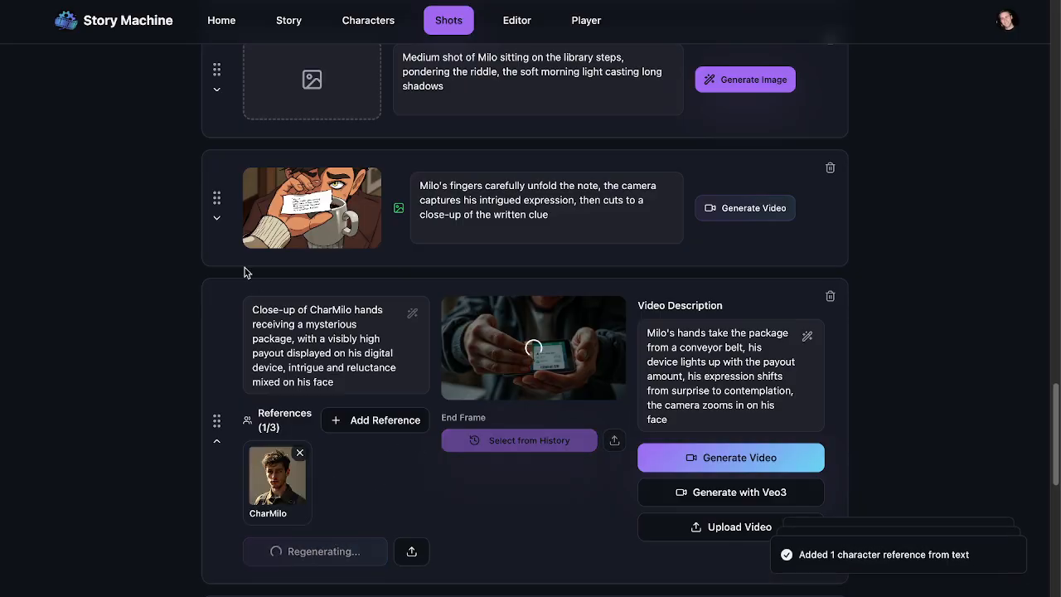
# Expand the cryptic note shot, add its character references from the description text and regenerate its image
pyautogui.click(216, 217)
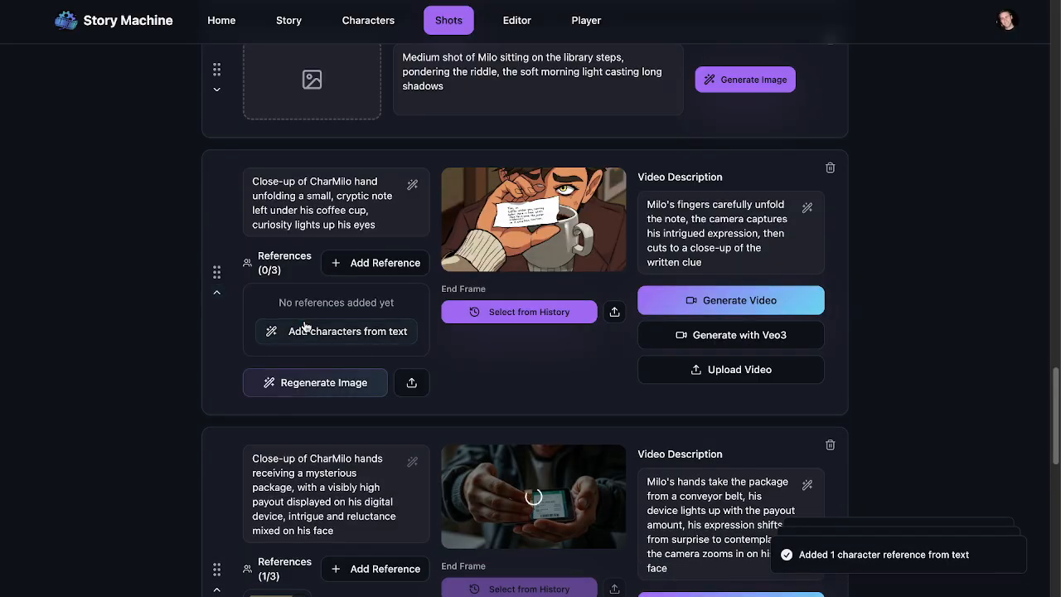
pyautogui.click(272, 331)
pyautogui.click(354, 388)
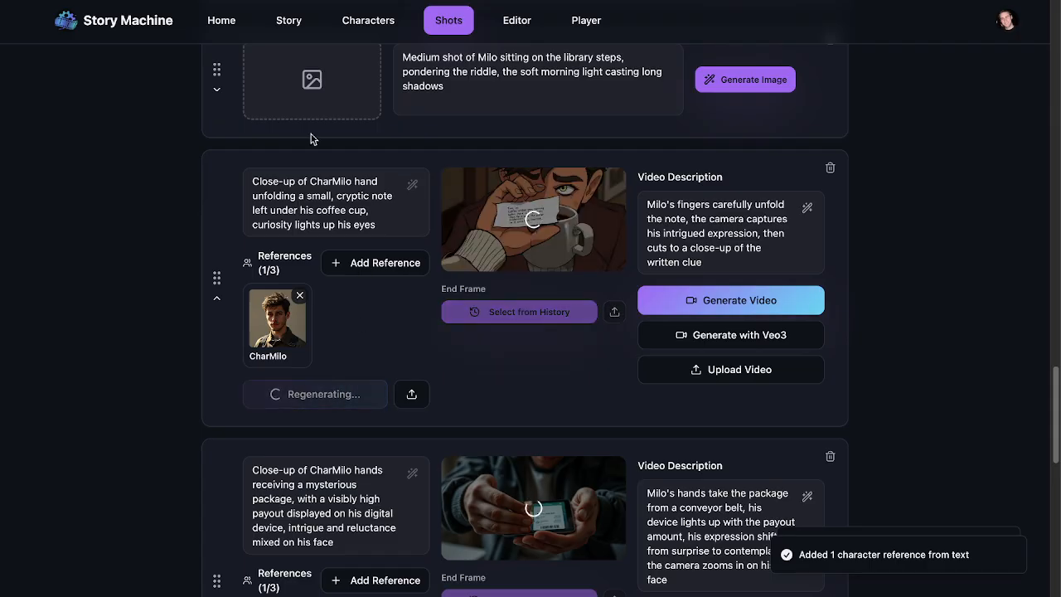
# In the library steps shot, replace "Milo" with "Charmilo", add the character references from text and generate the image
pyautogui.scroll(3, 237, 166)
pyautogui.click(217, 221)
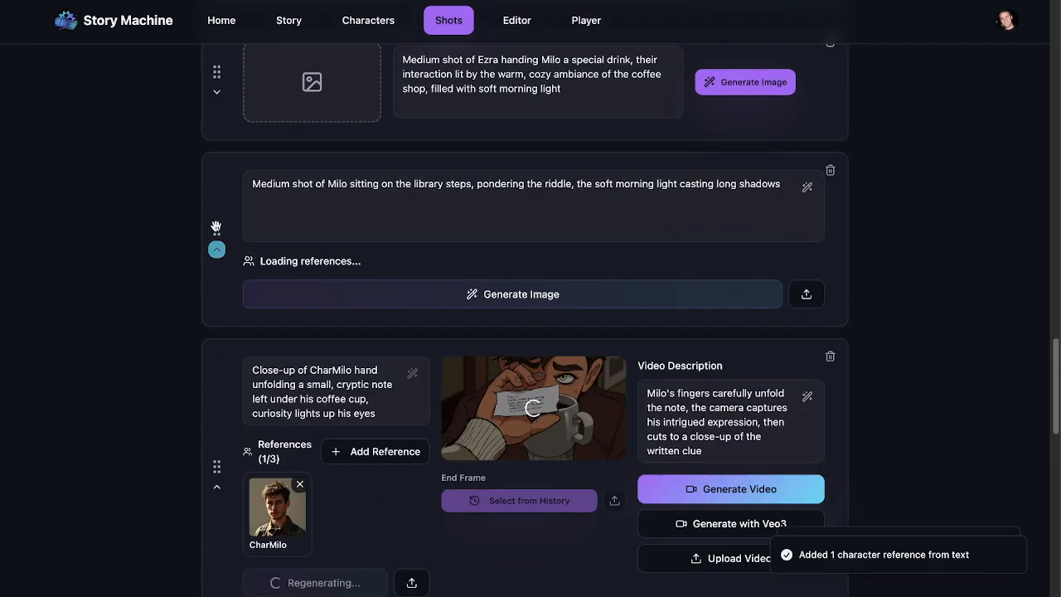
pyautogui.click(428, 342)
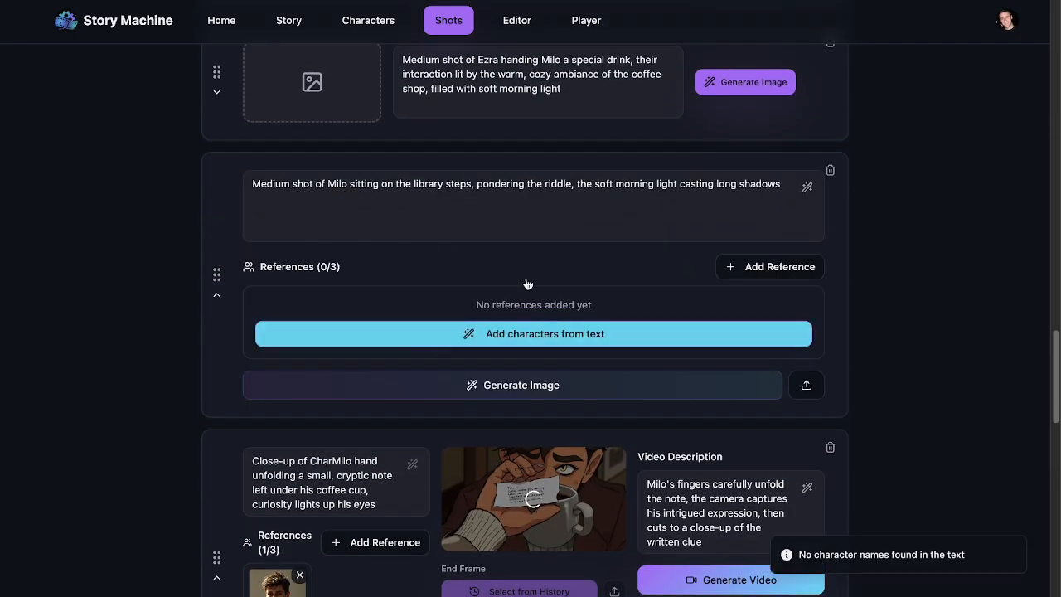
pyautogui.doubleClick(338, 184)
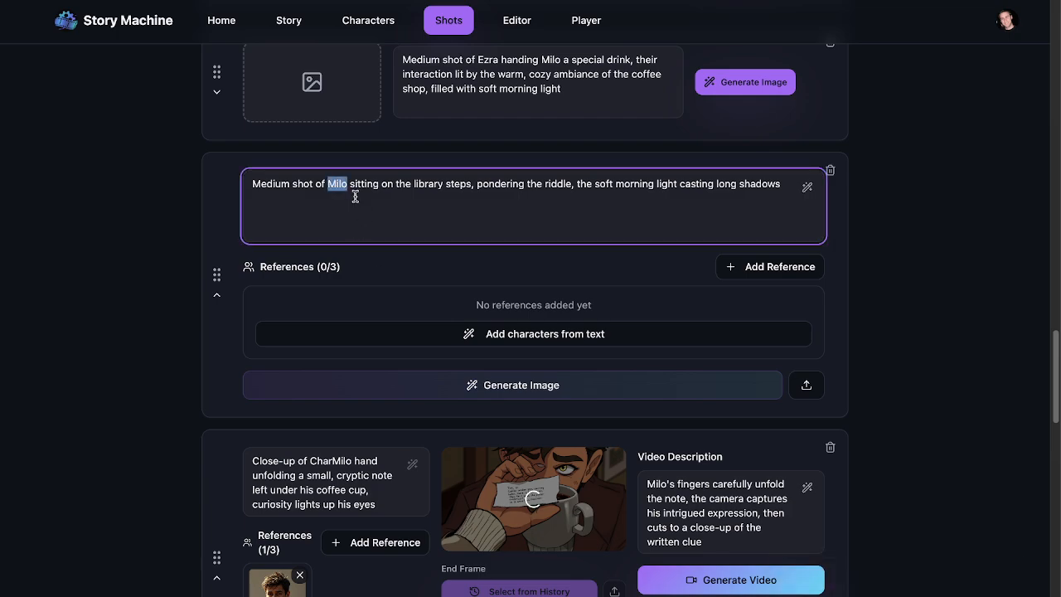
pyautogui.write('Charm')
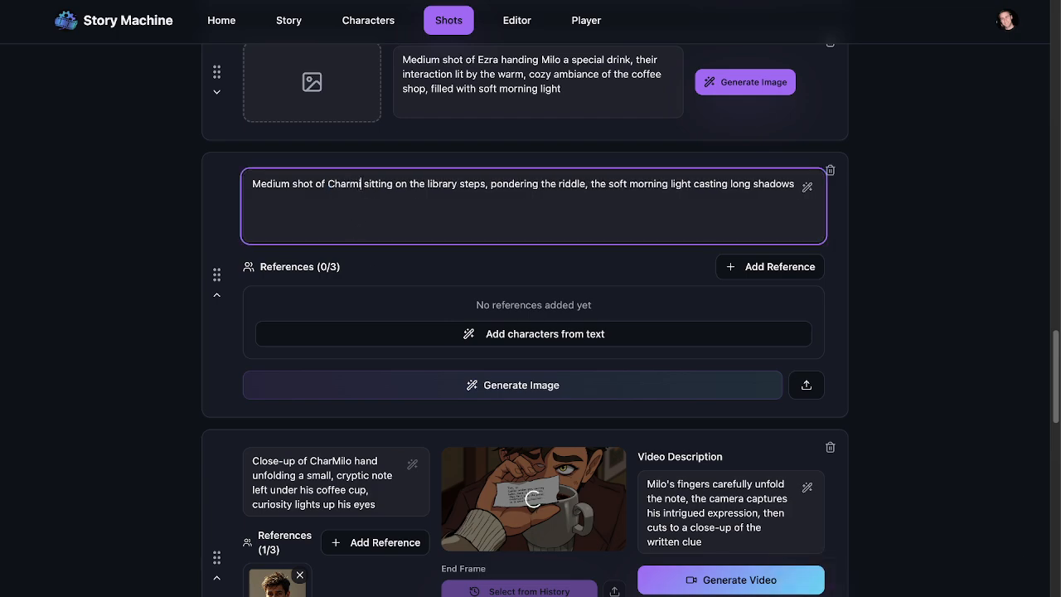
pyautogui.write('ilo')
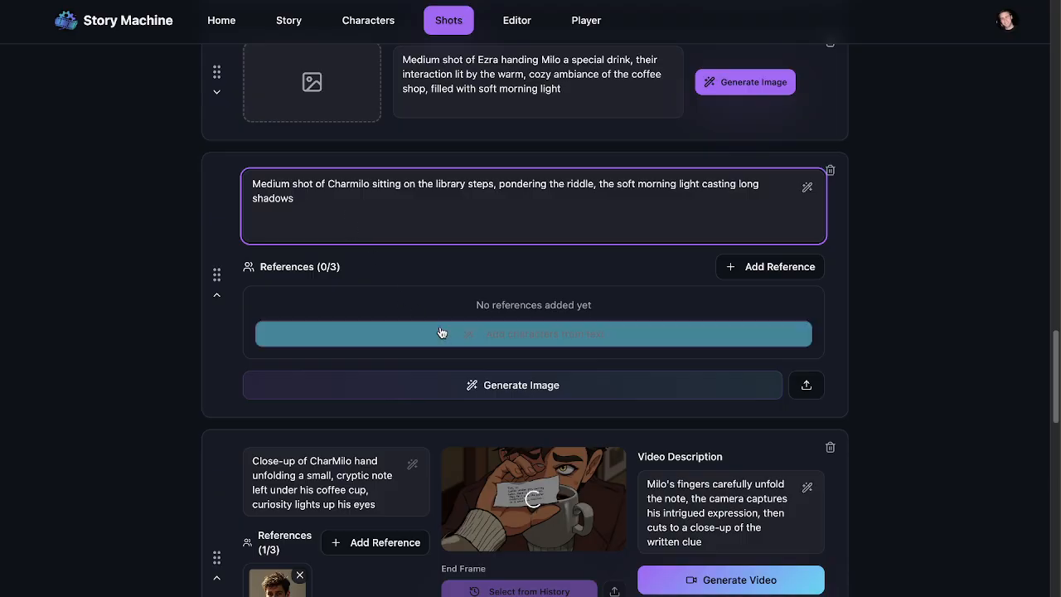
pyautogui.click(460, 333)
pyautogui.click(490, 397)
# In the special drink shot, replace "Milo" with "Charmilo", add the character references from text and generate the image
pyautogui.scroll(2, 310, 227)
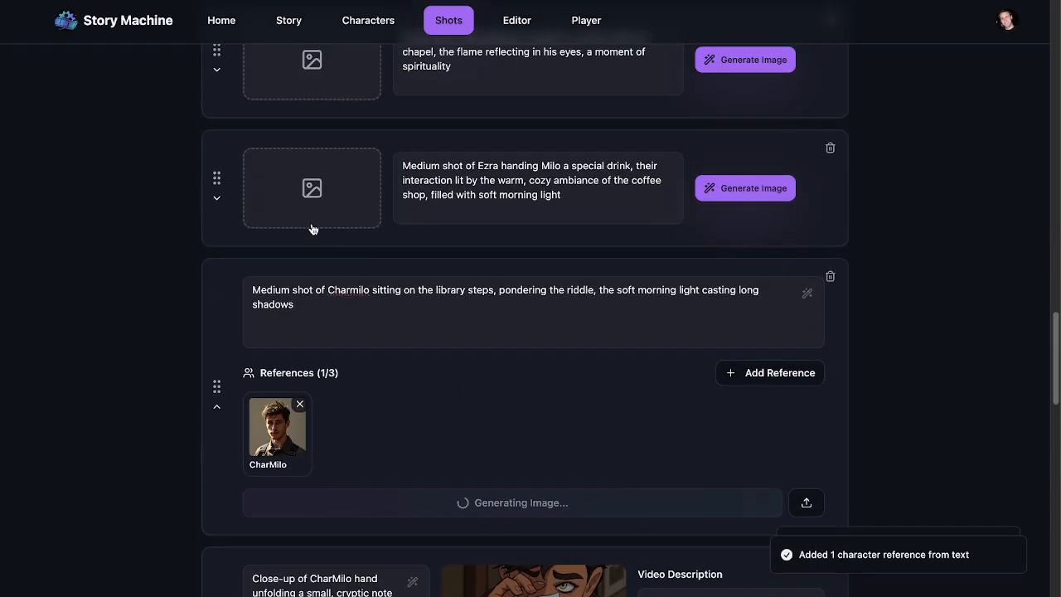
pyautogui.click(214, 199)
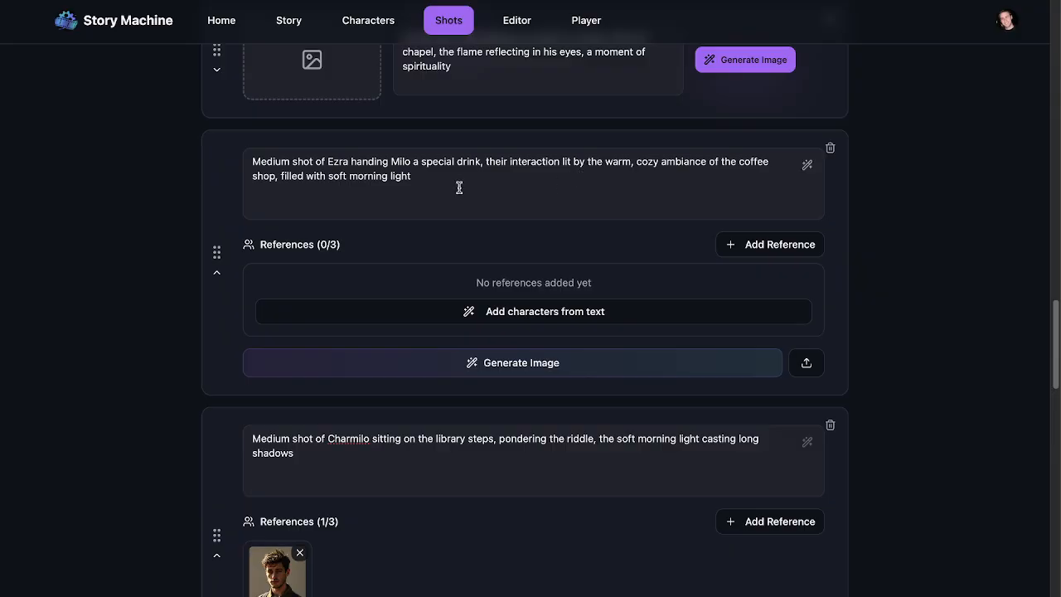
pyautogui.scroll(1, 431, 189)
pyautogui.doubleClick(406, 178)
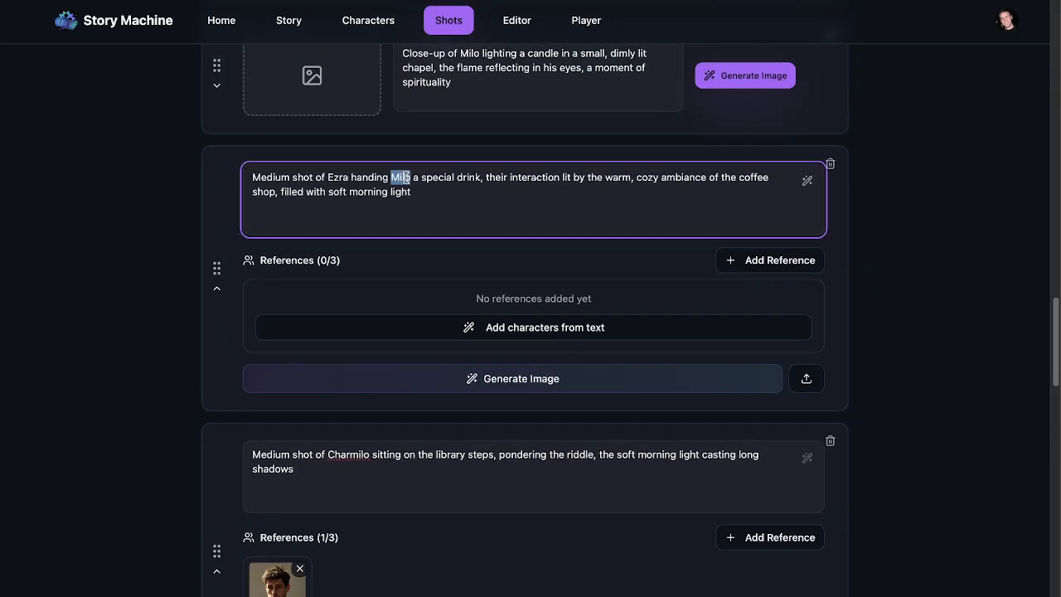
pyautogui.write('Charmily')
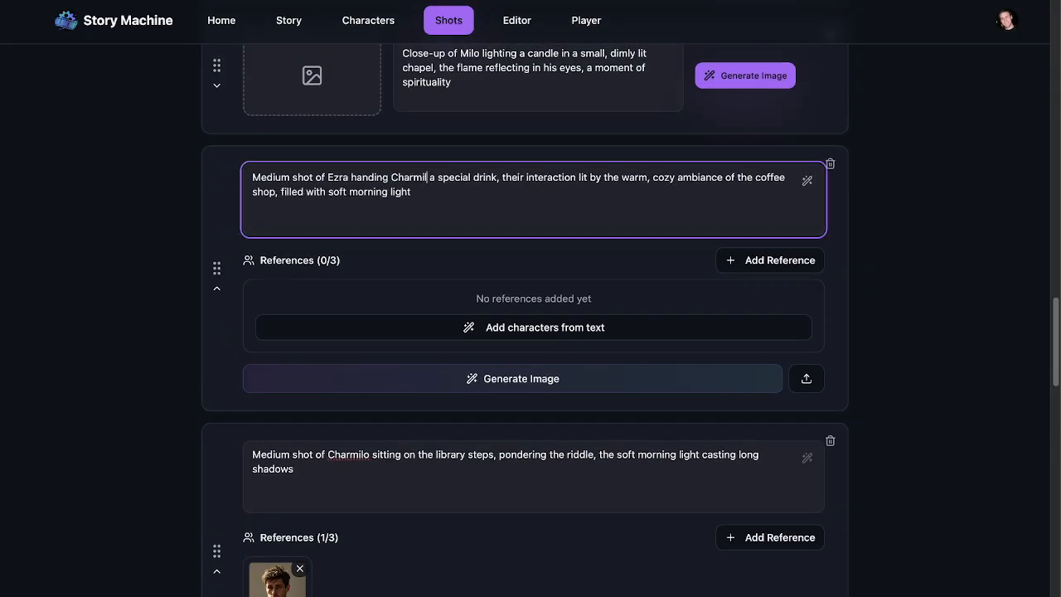
pyautogui.press('BackSpace')
pyautogui.write('o')
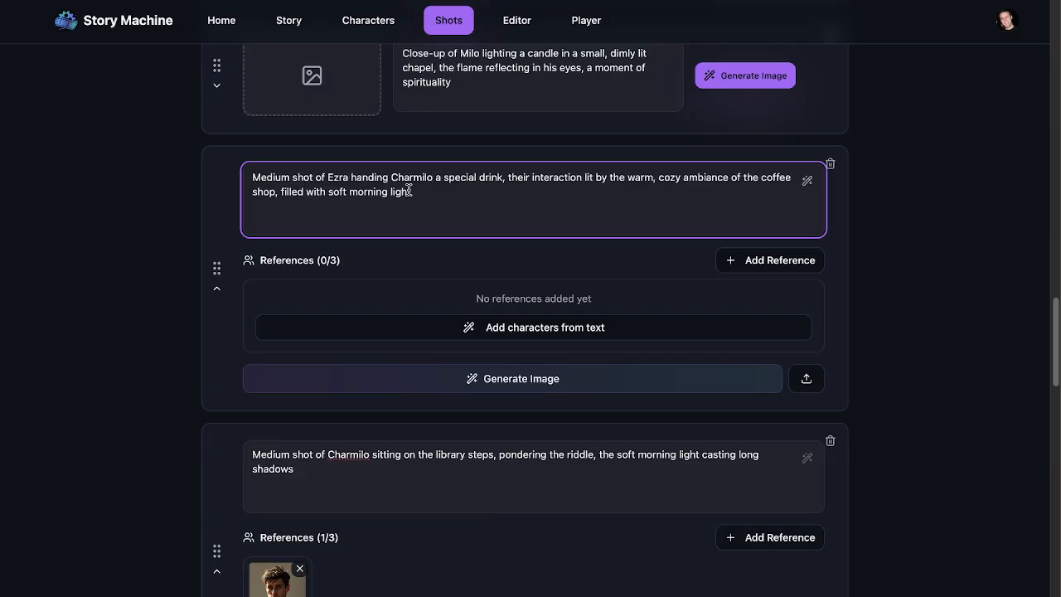
pyautogui.click(474, 328)
pyautogui.click(460, 397)
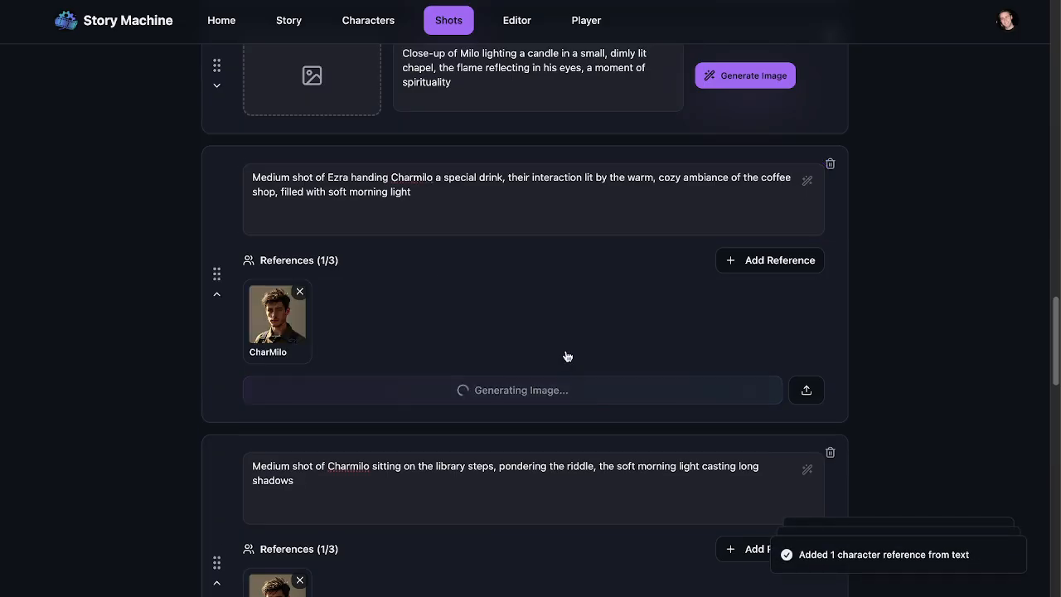
# Replace "Ezra" with "Charezra" in the special drink shot's description
pyautogui.scroll(4, 294, 312)
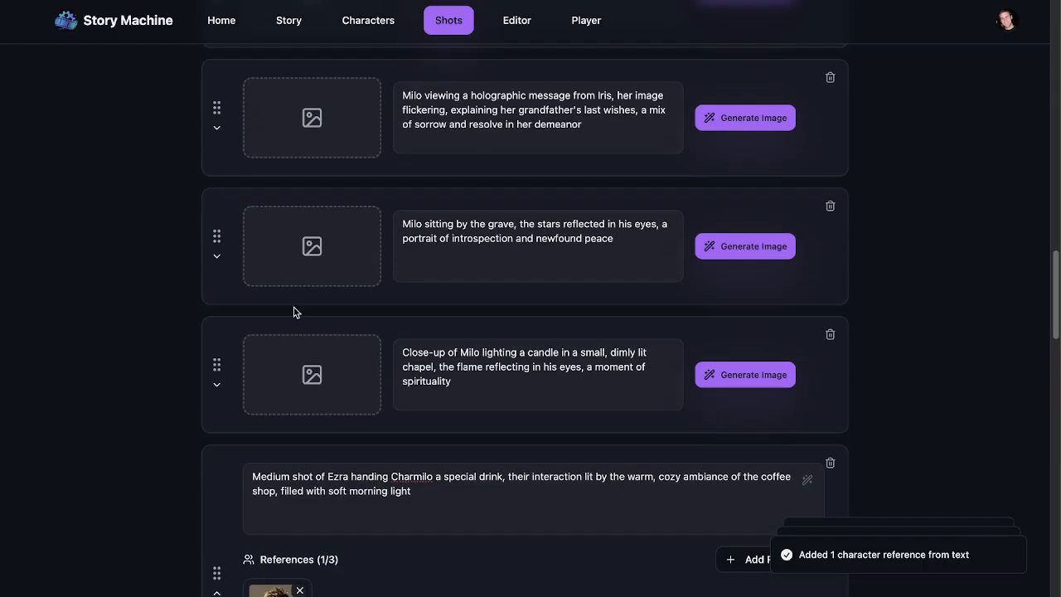
pyautogui.doubleClick(343, 478)
pyautogui.write('Char')
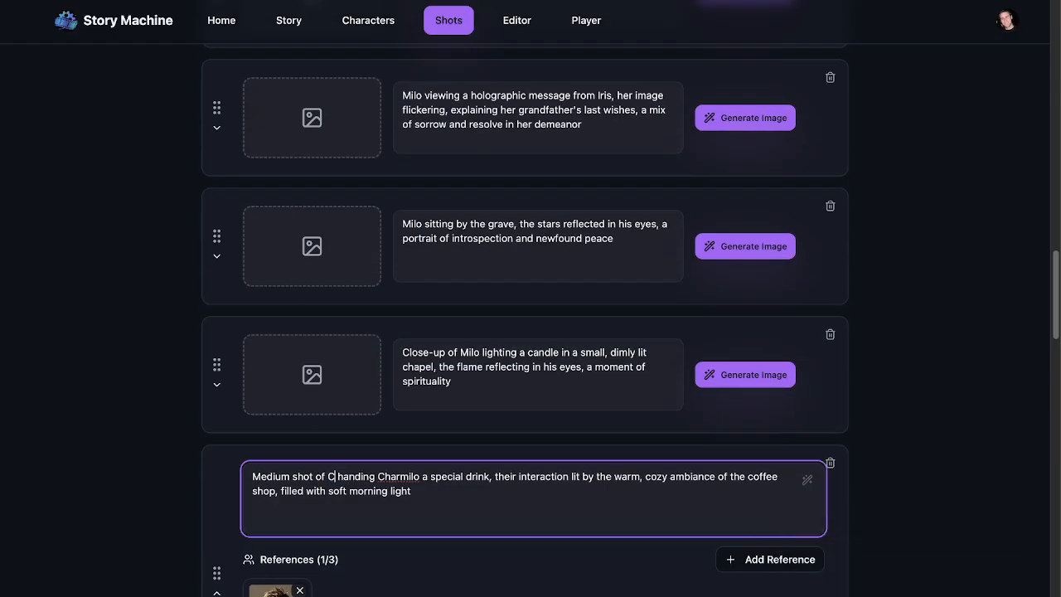
pyautogui.write('ezra')
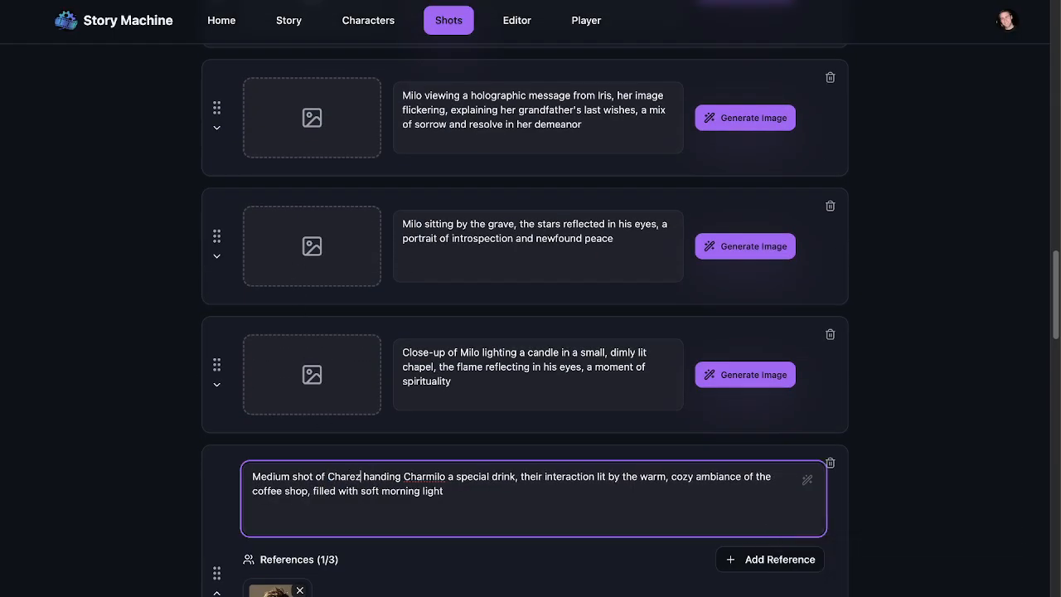
pyautogui.scroll(-5, 345, 489)
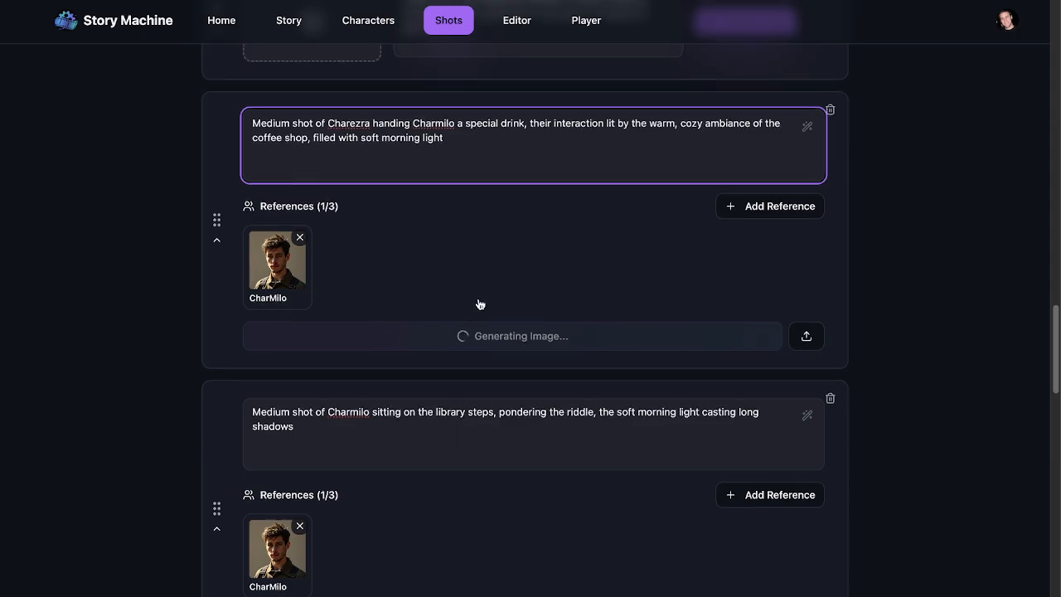
# In the chapel candle shot, replace "Milo" with "charmilo", add the character references from text and generate the image
pyautogui.scroll(2, 479, 303)
pyautogui.click(216, 155)
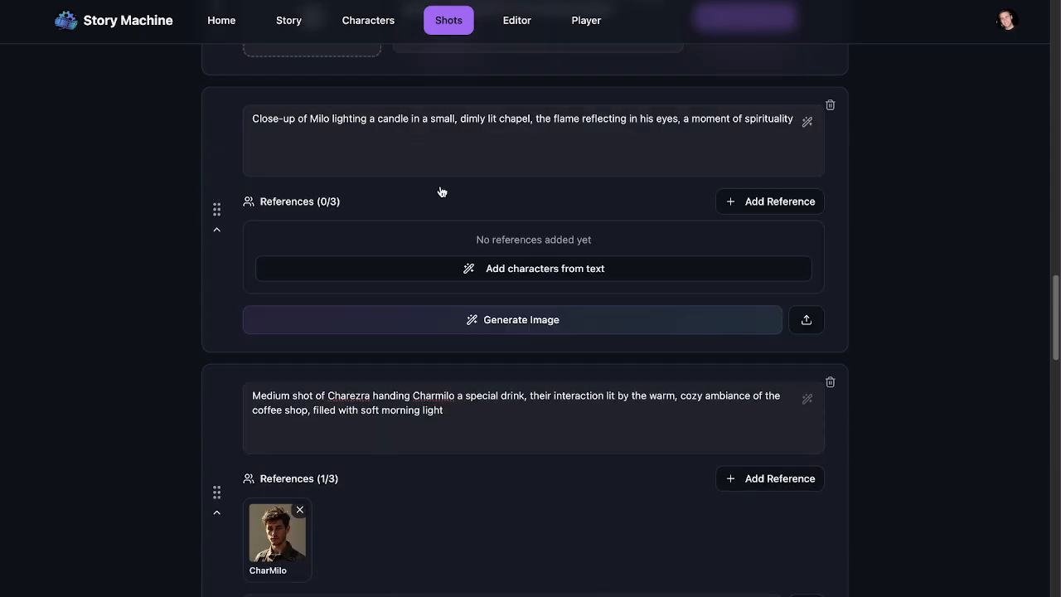
pyautogui.doubleClick(319, 117)
pyautogui.write('charmilo')
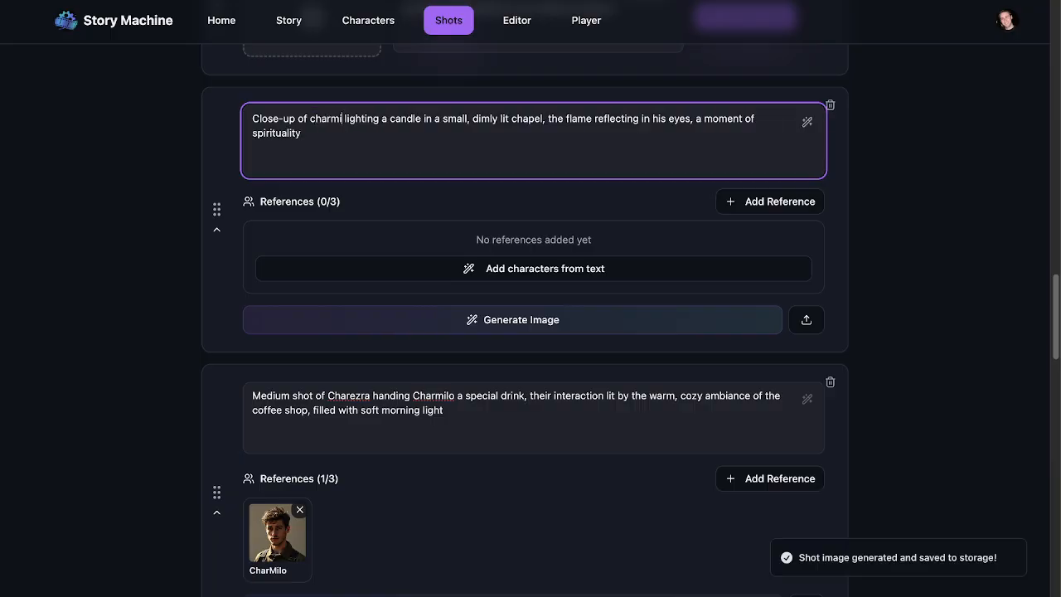
pyautogui.click(438, 271)
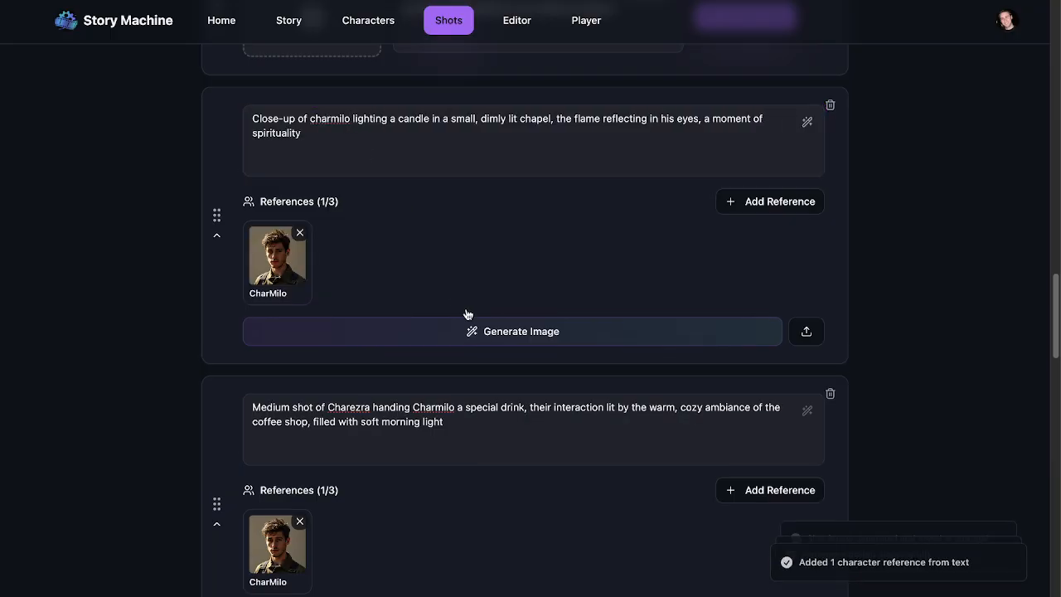
pyautogui.click(486, 319)
# In the graveside shot, replace "Milo" with "Charmilo", add the character references from text and generate the image
pyautogui.scroll(-3, 485, 290)
pyautogui.scroll(-15, 482, 259)
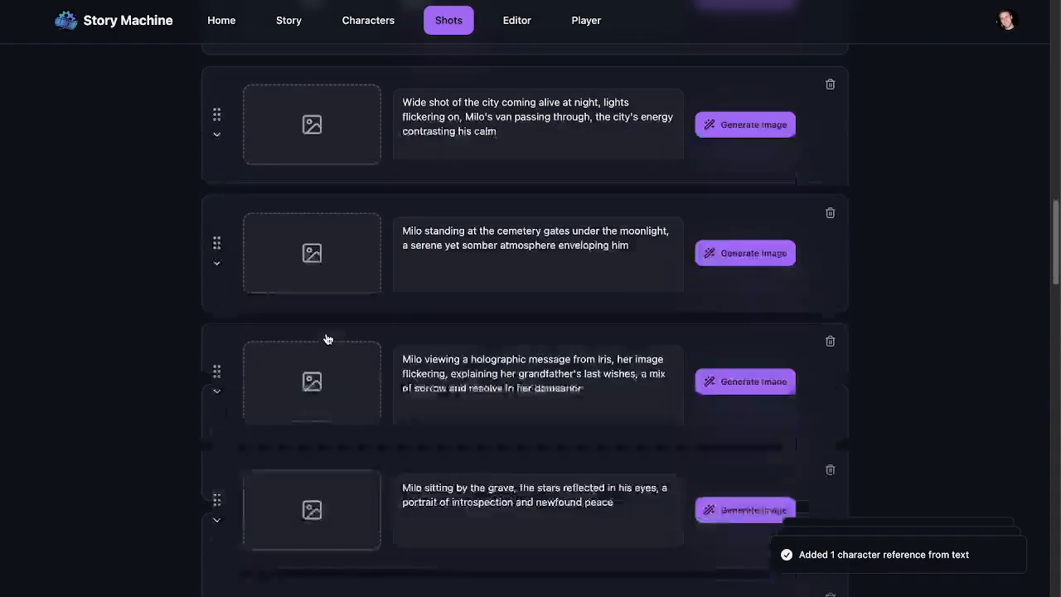
pyautogui.click(216, 349)
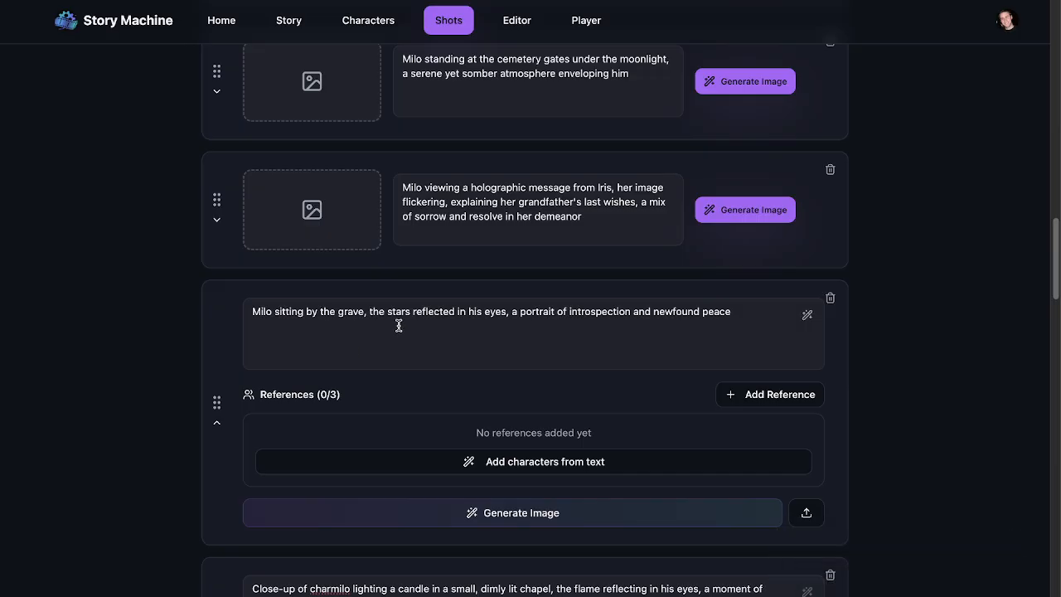
pyautogui.click(264, 311)
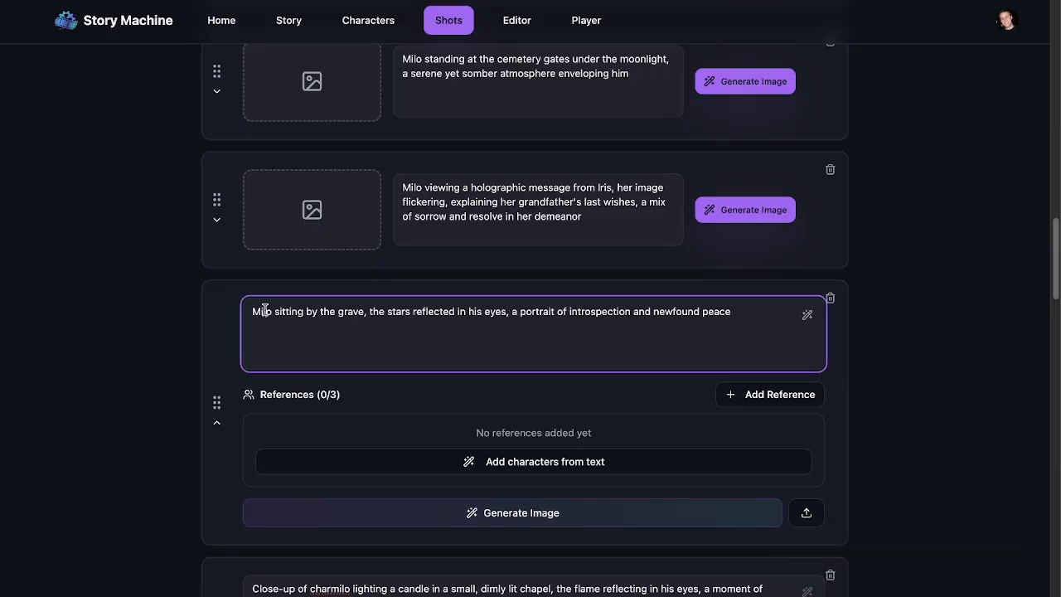
pyautogui.doubleClick(264, 311)
pyautogui.write('Charm')
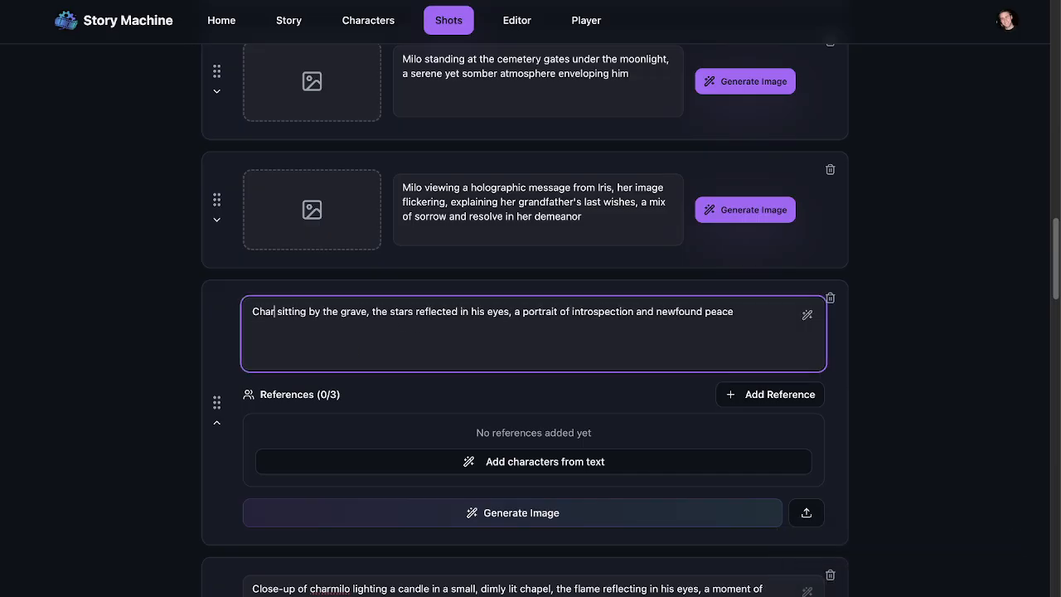
pyautogui.write('ilo')
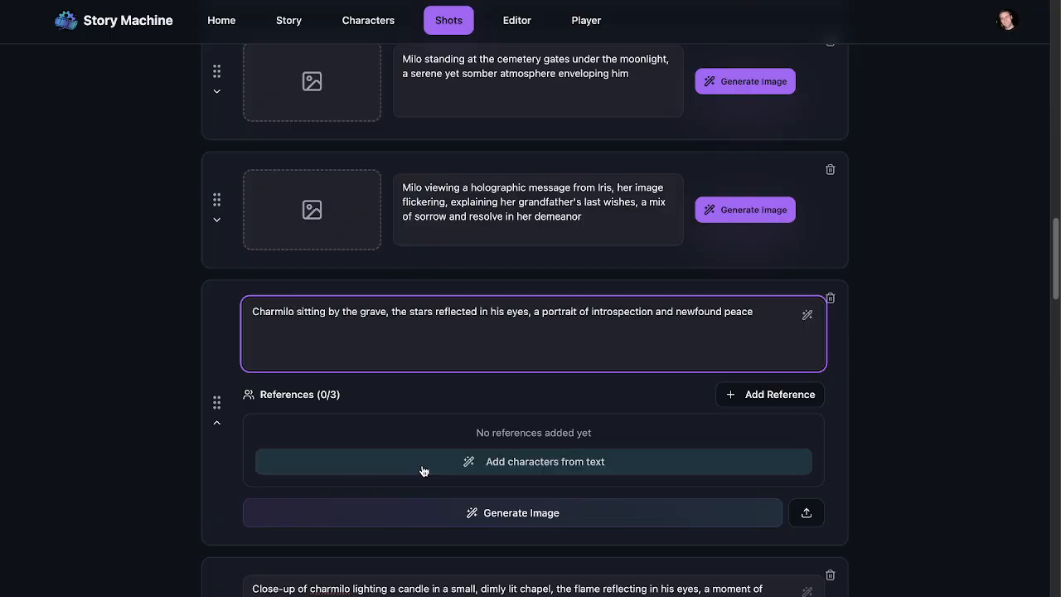
pyautogui.click(448, 466)
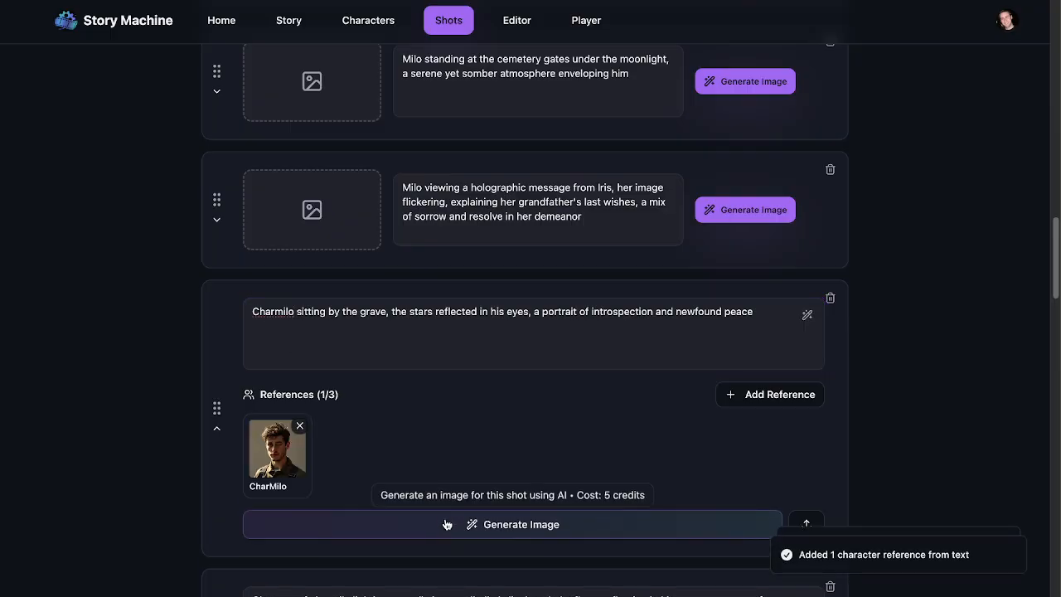
pyautogui.click(446, 524)
# Expand the holographic message shot and replace "Milo" with "charmilo" in its description
pyautogui.click(216, 220)
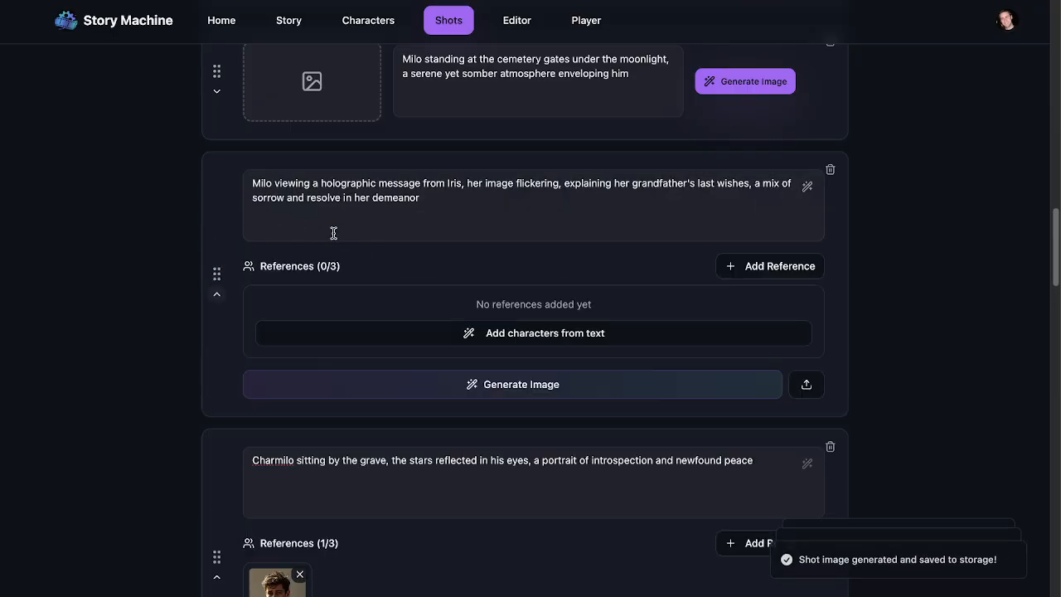
pyautogui.doubleClick(263, 184)
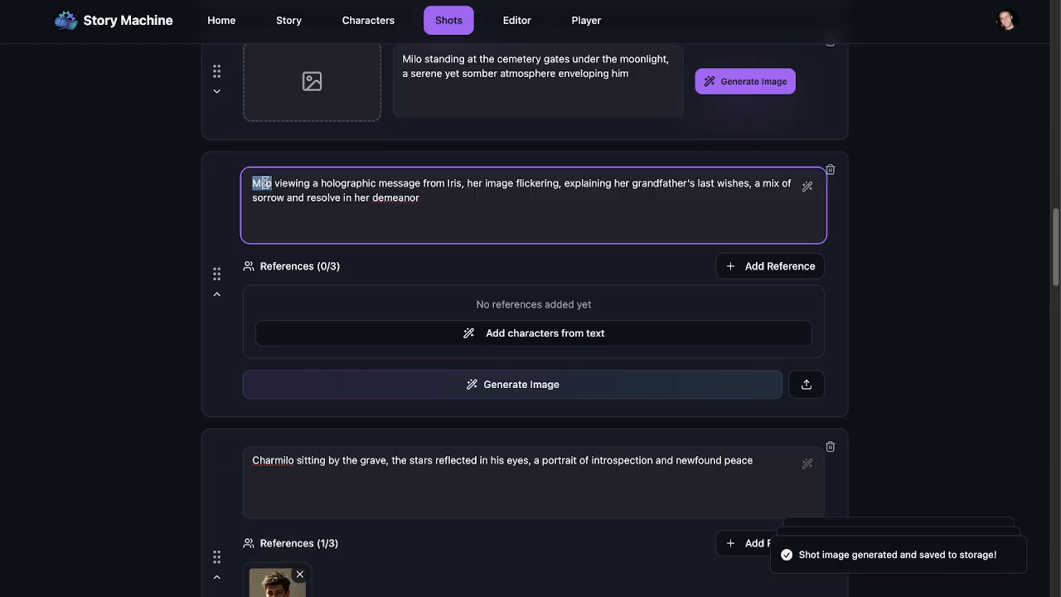
pyautogui.write('charmilo')
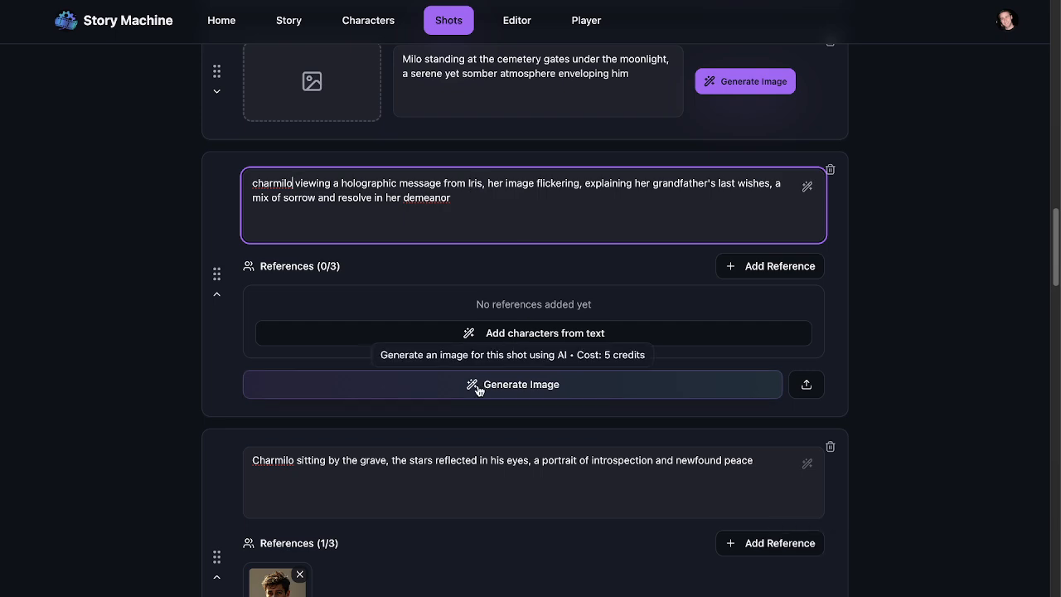
# Check how the Iris character from the holographic message shot is named in the story's character list
pyautogui.click(481, 185)
pyautogui.moveTo(476, 186); pyautogui.dragTo(468, 185)
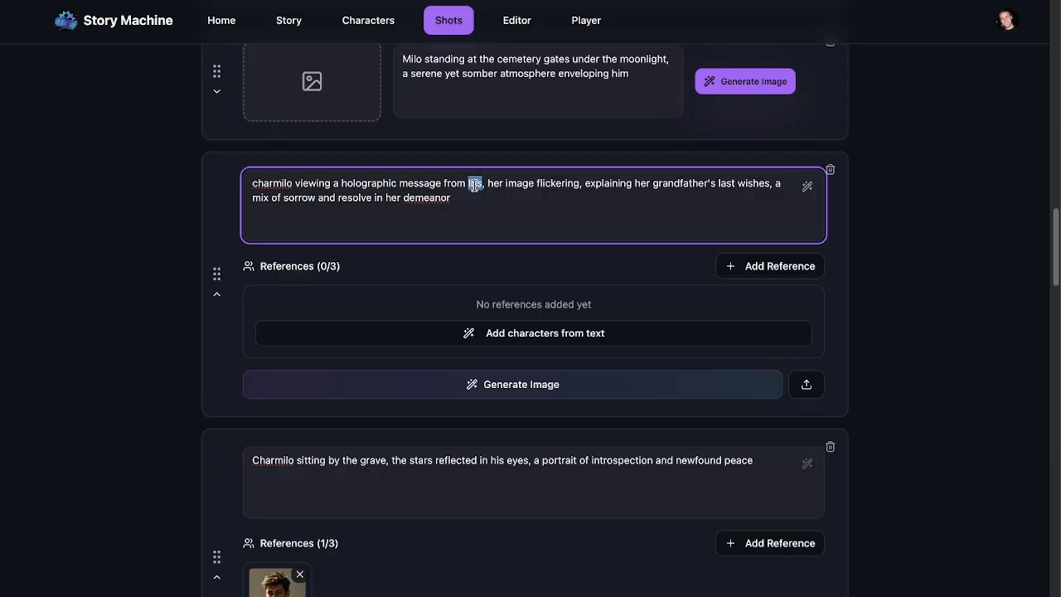
pyautogui.click(362, 20)
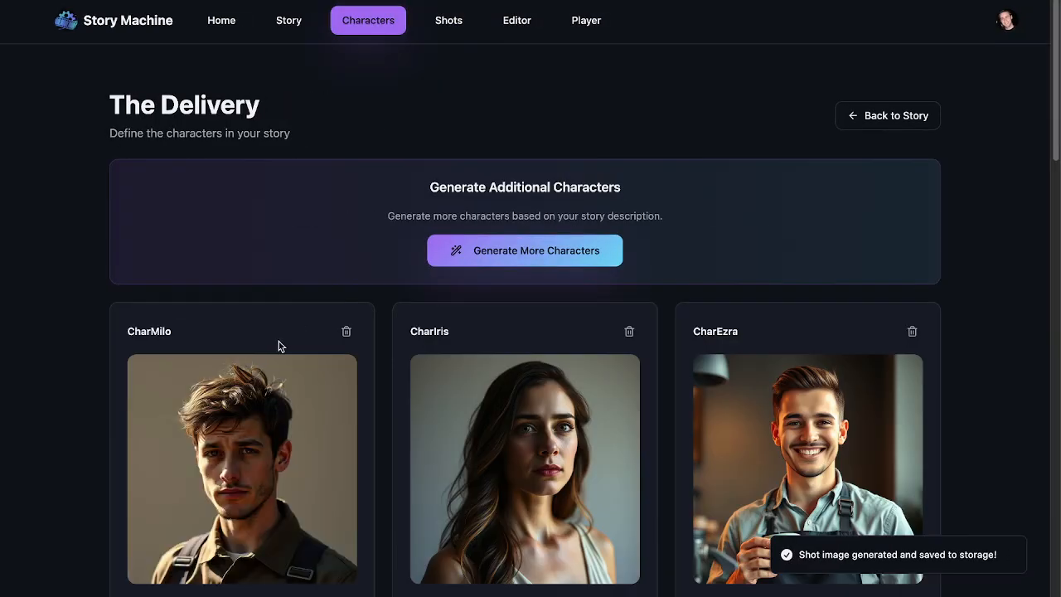
pyautogui.scroll(-10, 279, 342)
pyautogui.scroll(15, 282, 342)
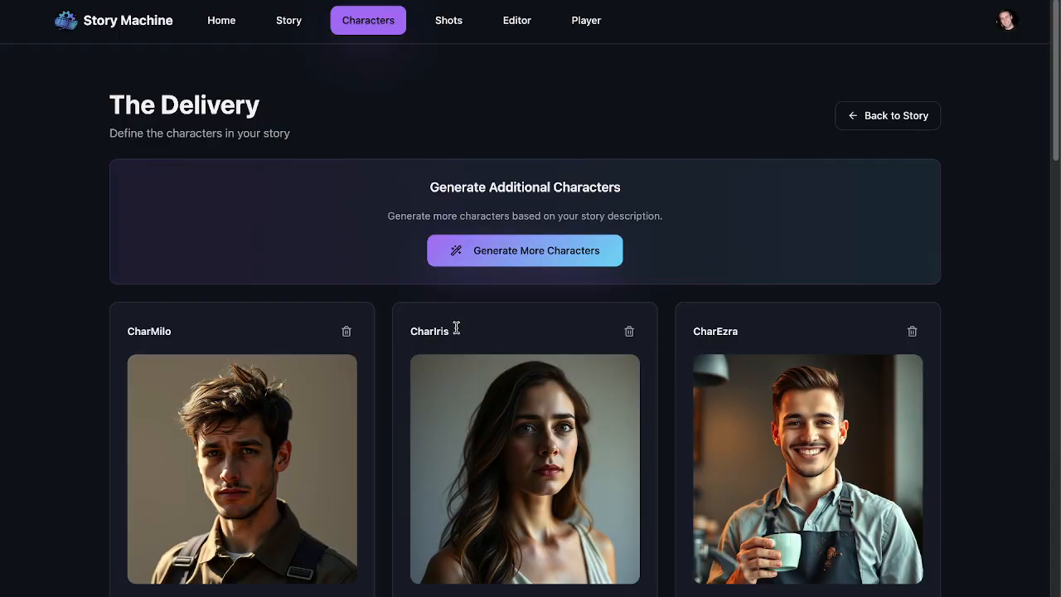
# Return to the story's shots, expand the playful dog in the park shot and generate its image
pyautogui.click(446, 22)
pyautogui.scroll(-10, 512, 258)
pyautogui.scroll(7, 512, 257)
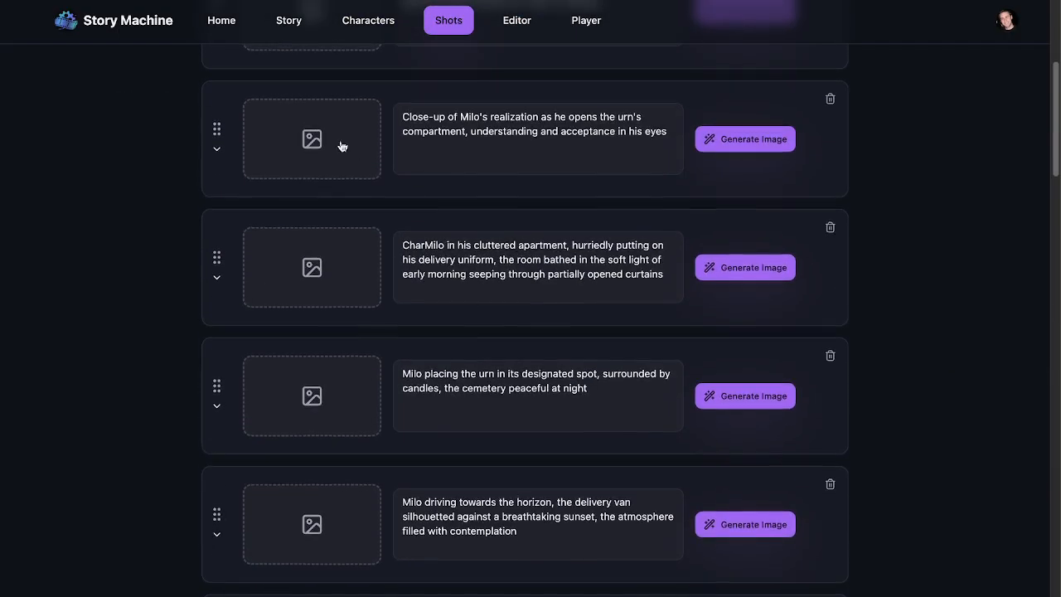
pyautogui.scroll(4, 269, 146)
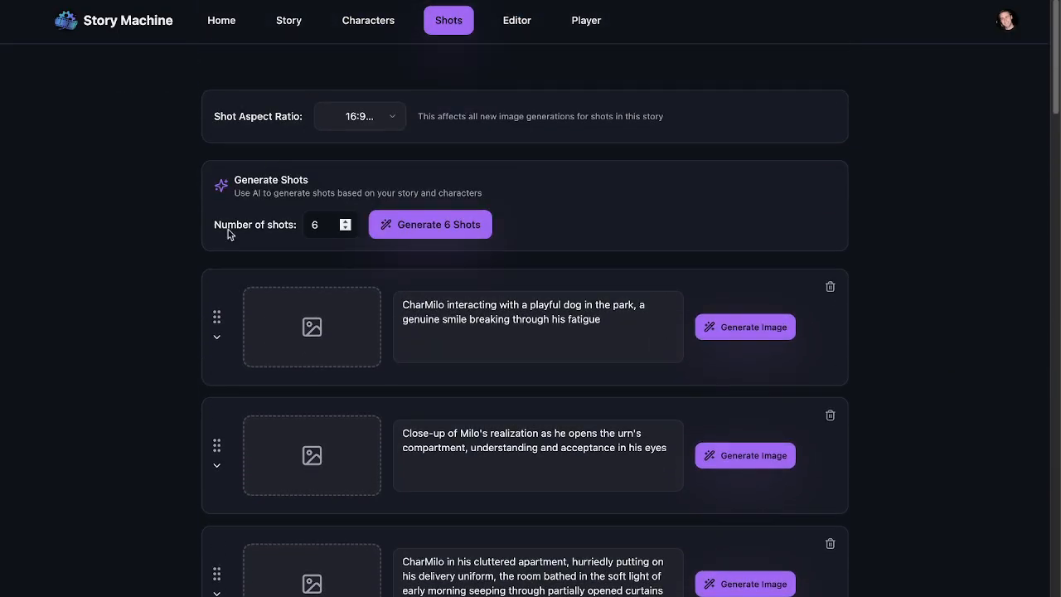
pyautogui.click(215, 338)
pyautogui.click(532, 514)
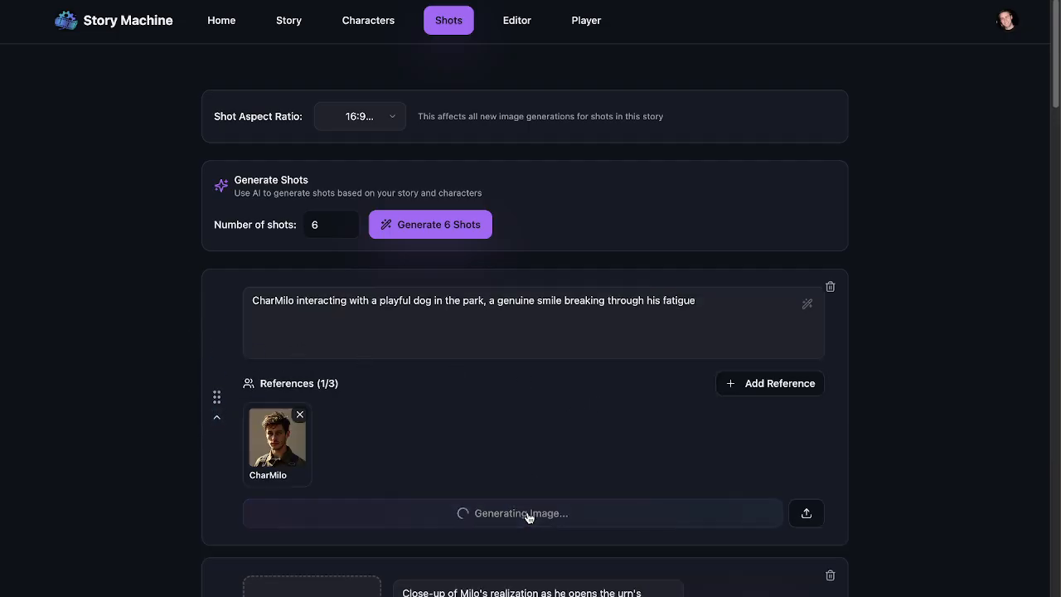
# In the urn compartment close-up shot, replace "Milo's" with "Charmilo" and add the character references from the text
pyautogui.scroll(-7, 526, 511)
pyautogui.scroll(3, 376, 286)
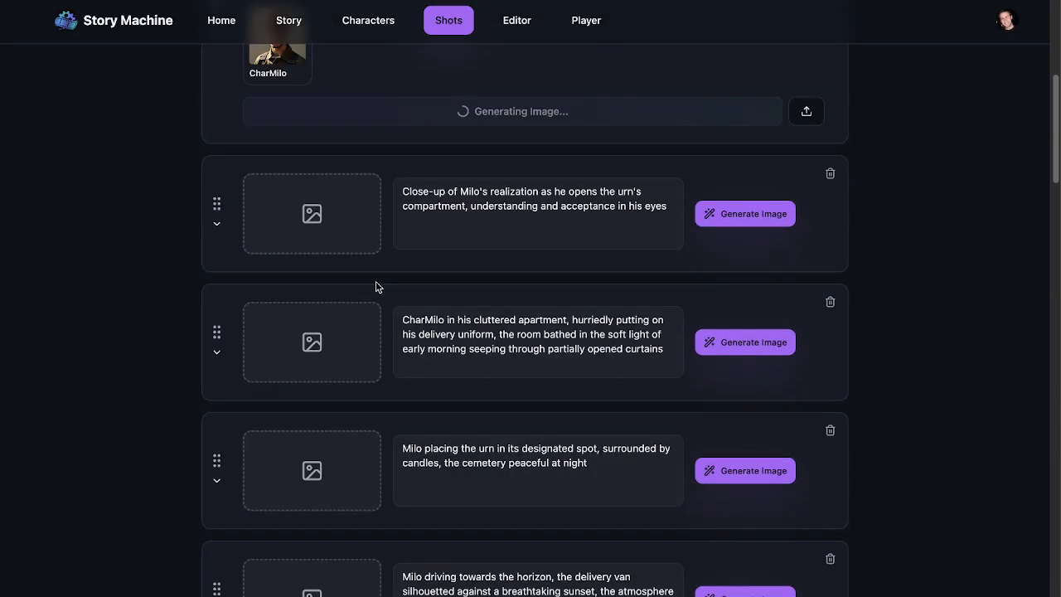
pyautogui.click(216, 224)
pyautogui.doubleClick(313, 190)
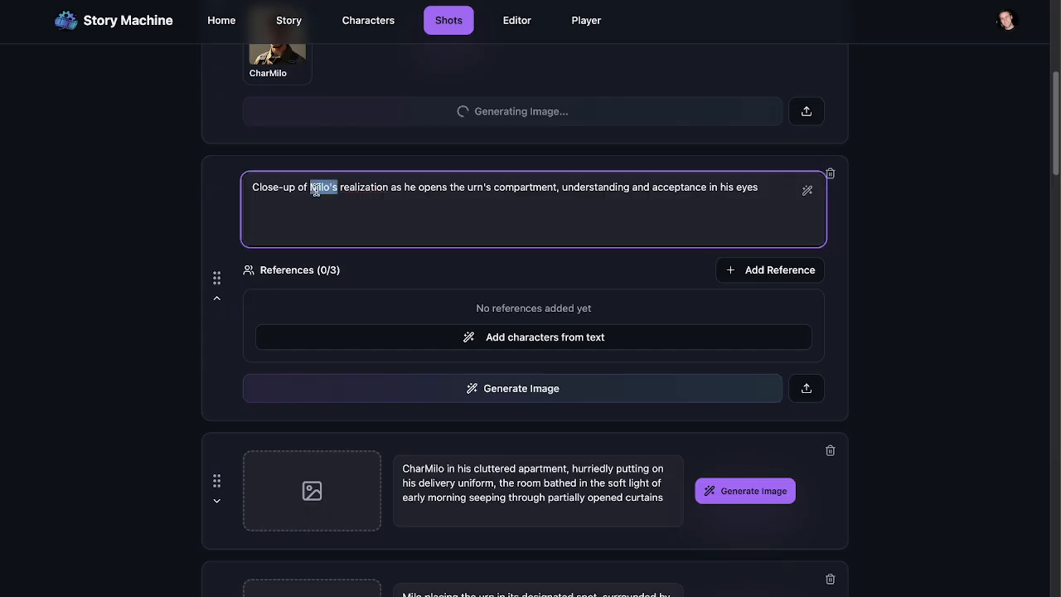
pyautogui.write('Charmilo')
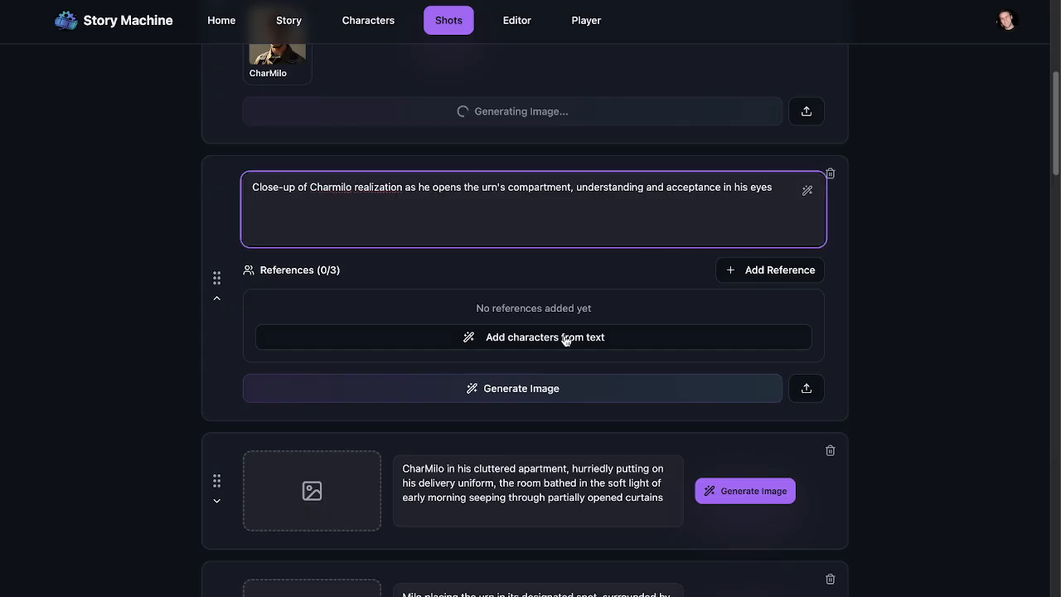
pyautogui.click(511, 348)
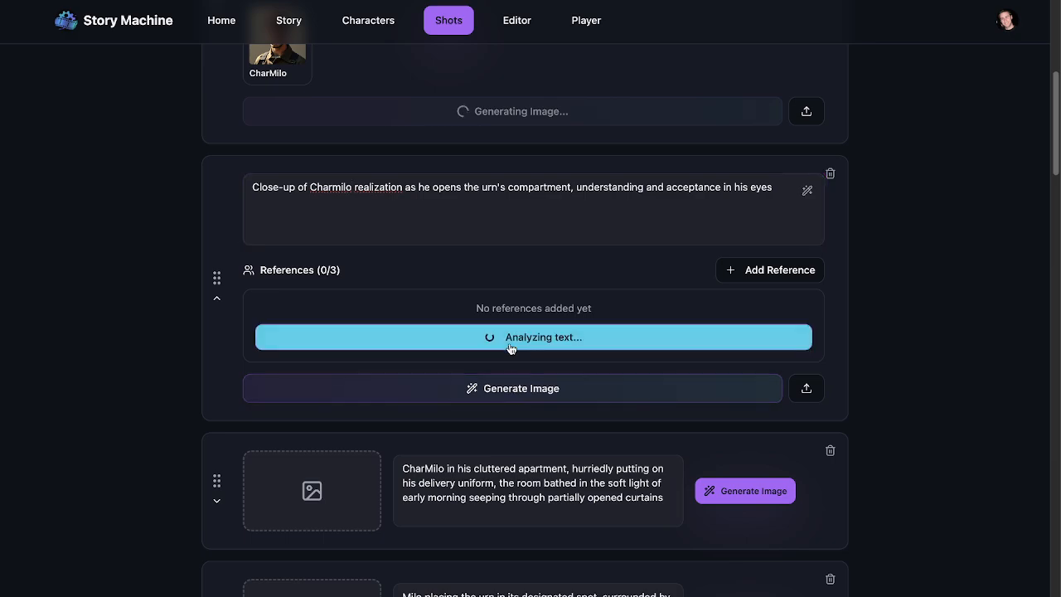
# Improve the urn compartment close-up's description with AI and generate its image
pyautogui.click(806, 195)
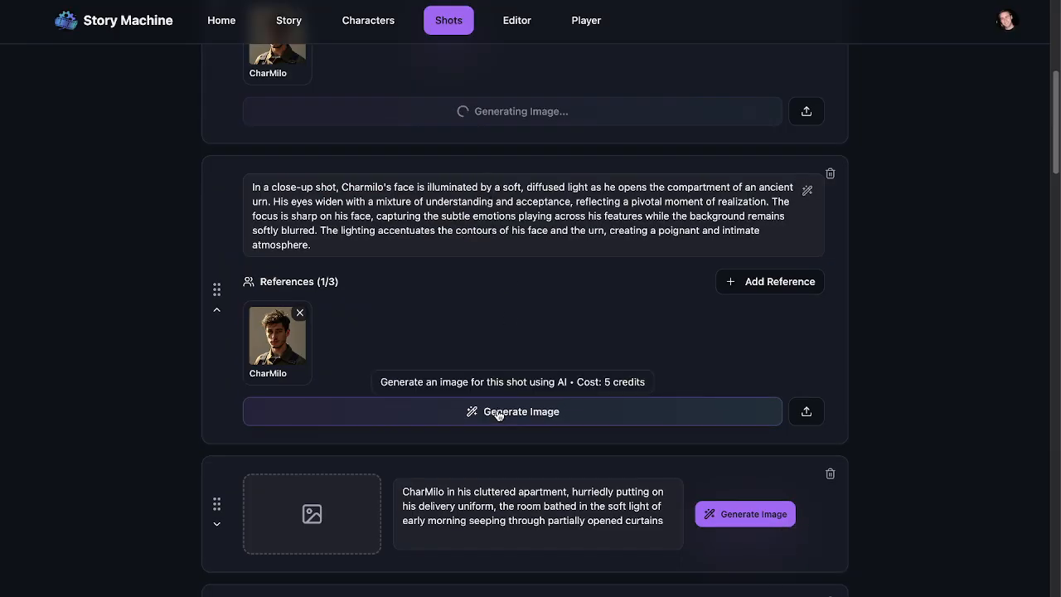
pyautogui.click(498, 412)
# Expand the cluttered apartment shot, improve its description with AI and generate the image
pyautogui.scroll(-5, 373, 406)
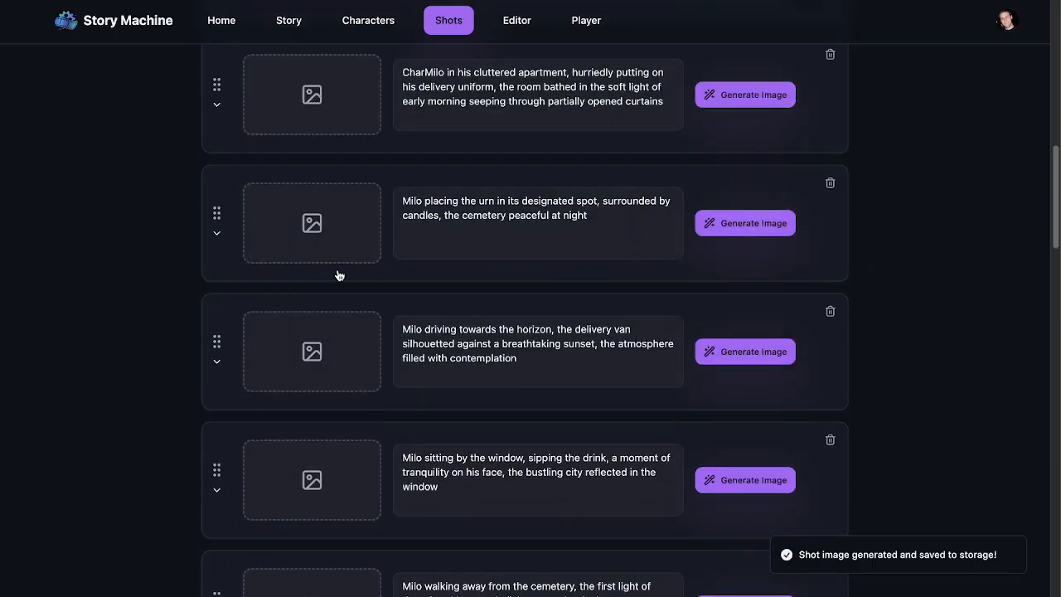
pyautogui.scroll(4, 339, 274)
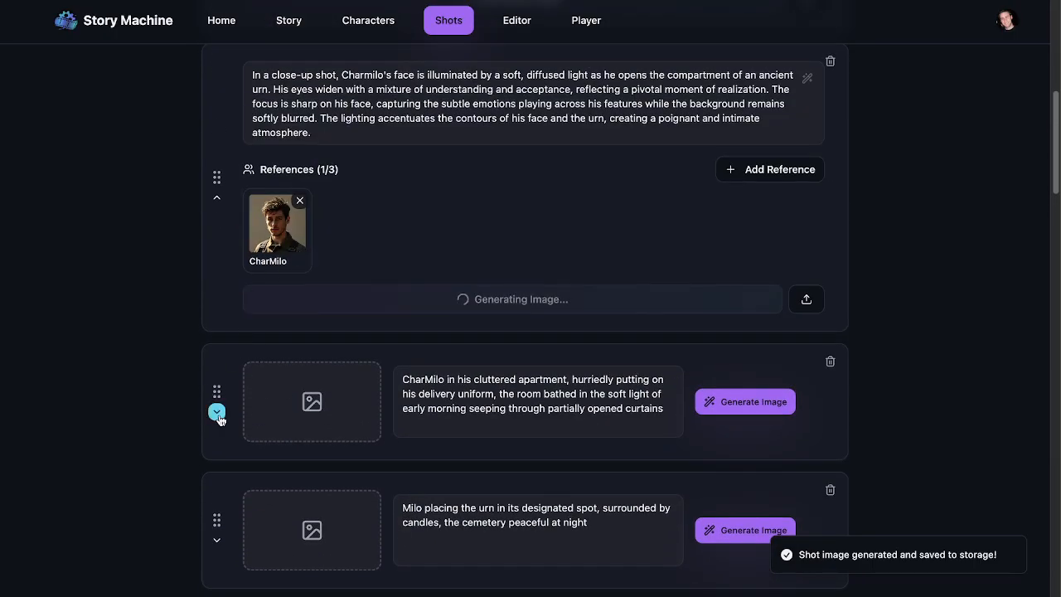
pyautogui.click(216, 411)
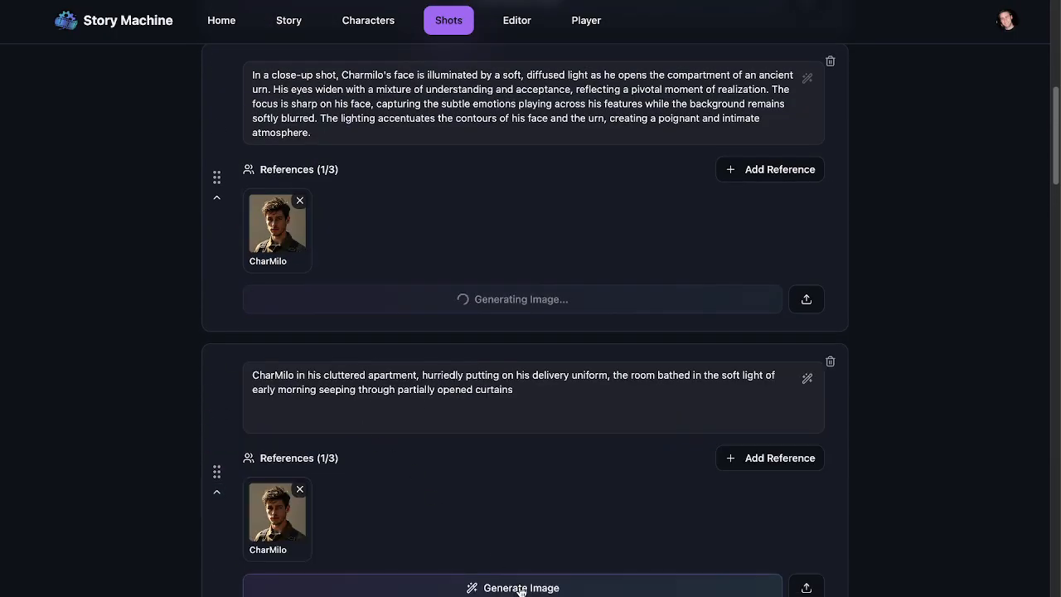
pyautogui.click(806, 379)
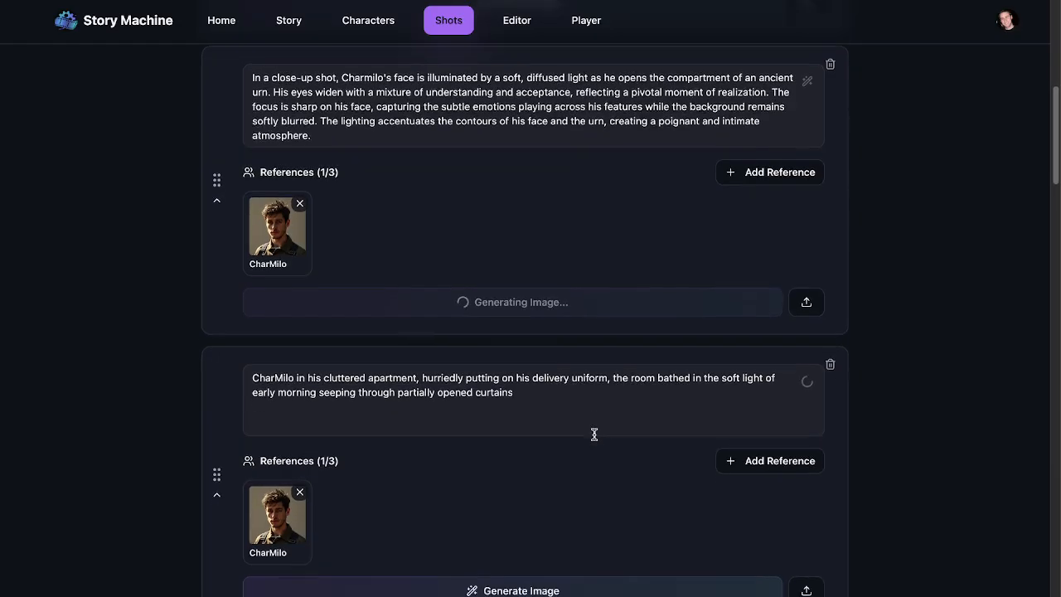
pyautogui.scroll(-3, 594, 434)
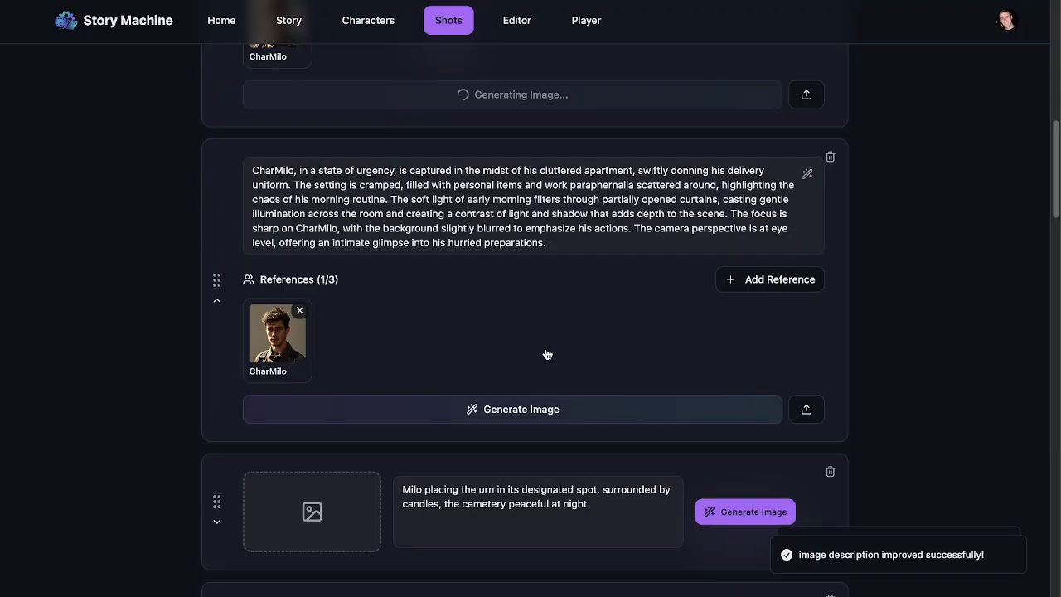
pyautogui.click(525, 411)
# In the shot of placing the urn among candles, replace "Milo" with "Charmilo" and generate the image
pyautogui.scroll(-3, 378, 450)
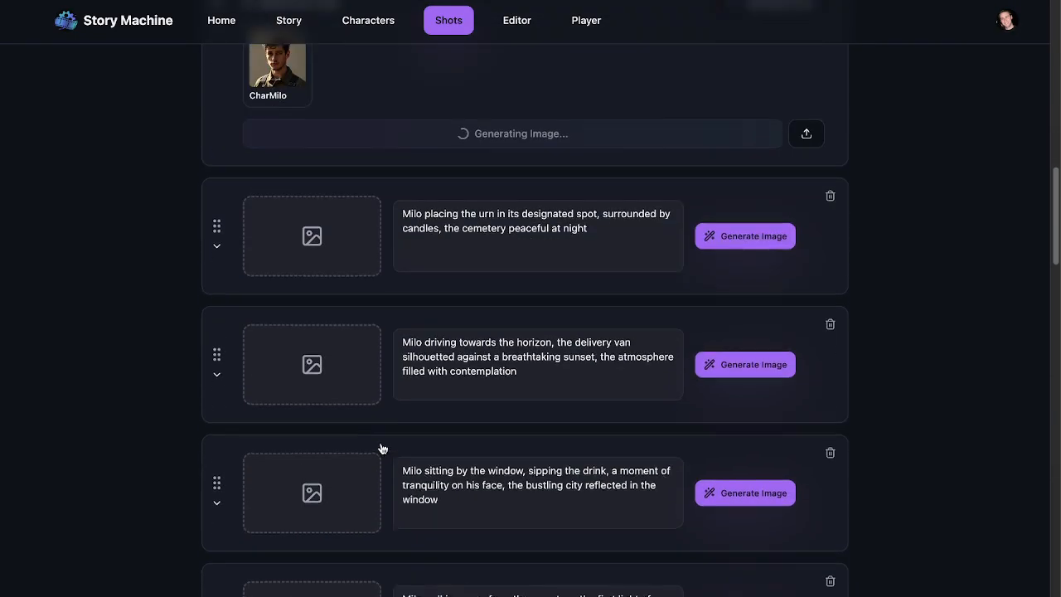
pyautogui.click(217, 245)
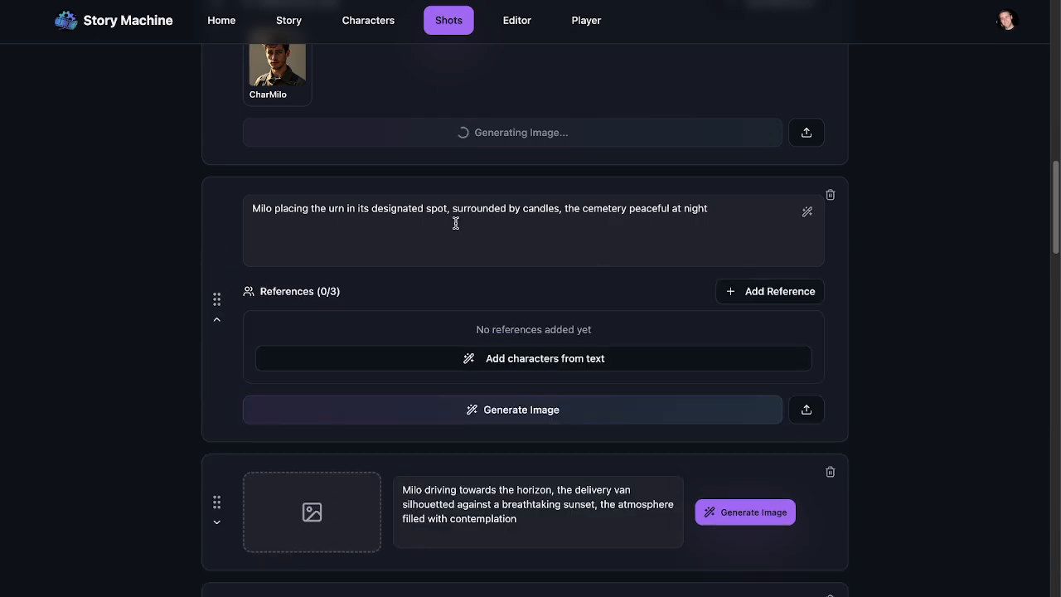
pyautogui.click(265, 208)
pyautogui.doubleClick(262, 209)
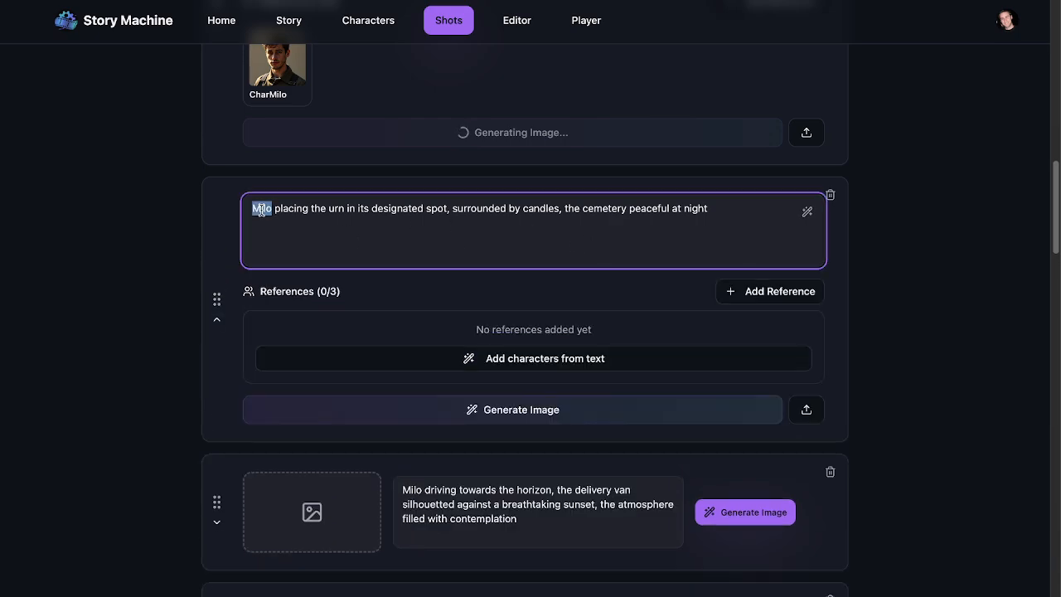
pyautogui.write('Charmilo')
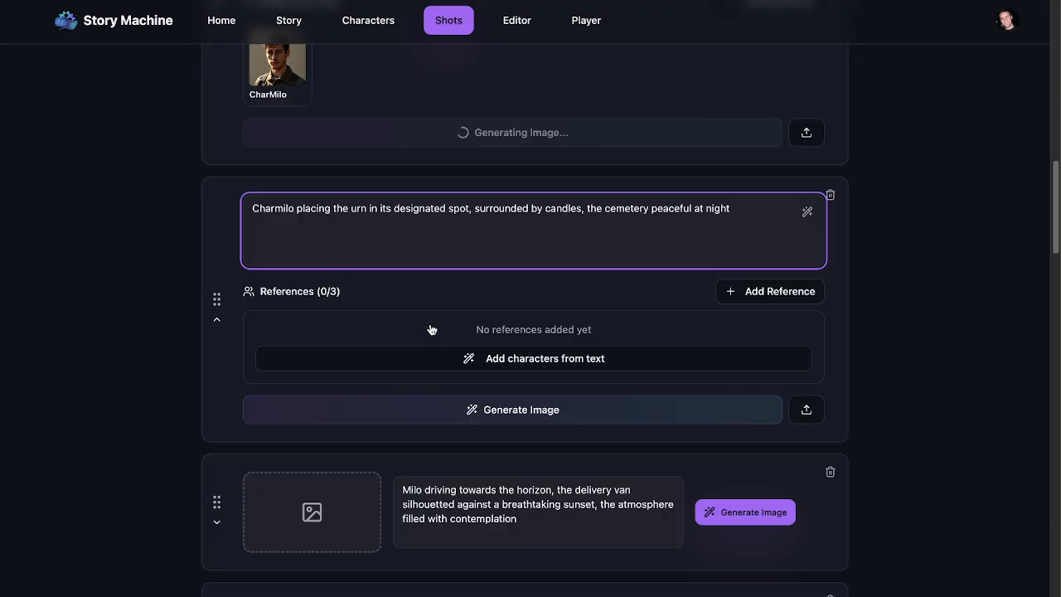
pyautogui.click(497, 410)
# Expand the shot of driving towards the horizon at sunset and replace "Milo" with "Charmilo" in its description
pyautogui.scroll(-3, 517, 436)
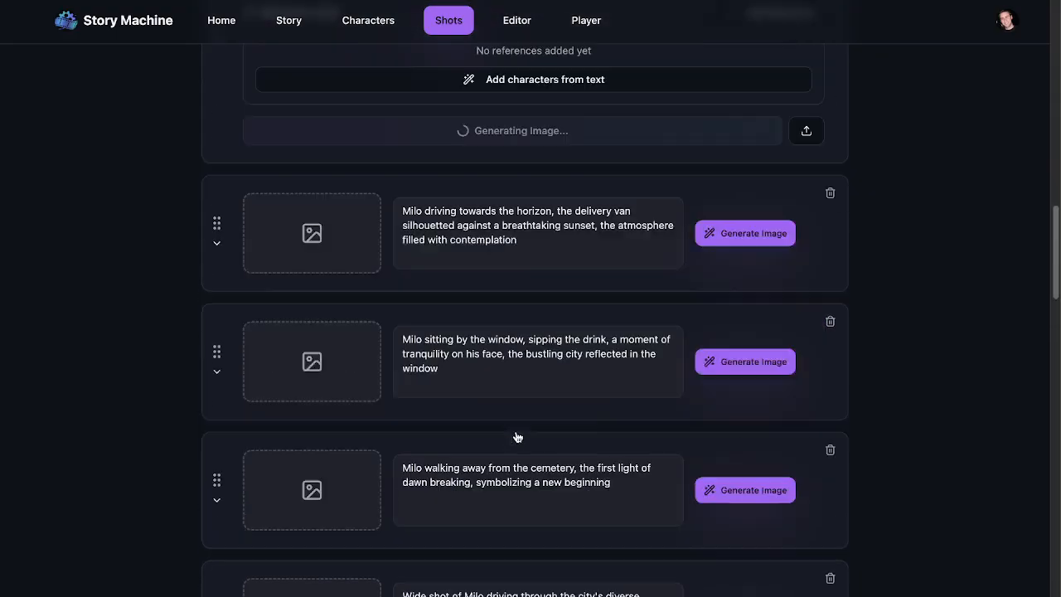
pyautogui.scroll(-1, 516, 436)
pyautogui.scroll(1, 346, 262)
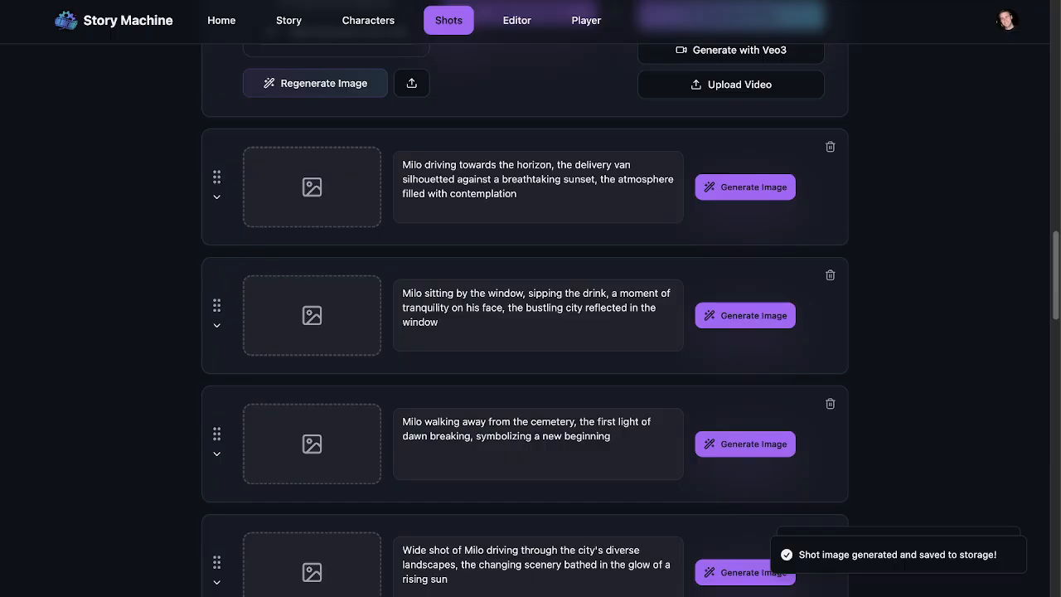
pyautogui.scroll(4, 348, 262)
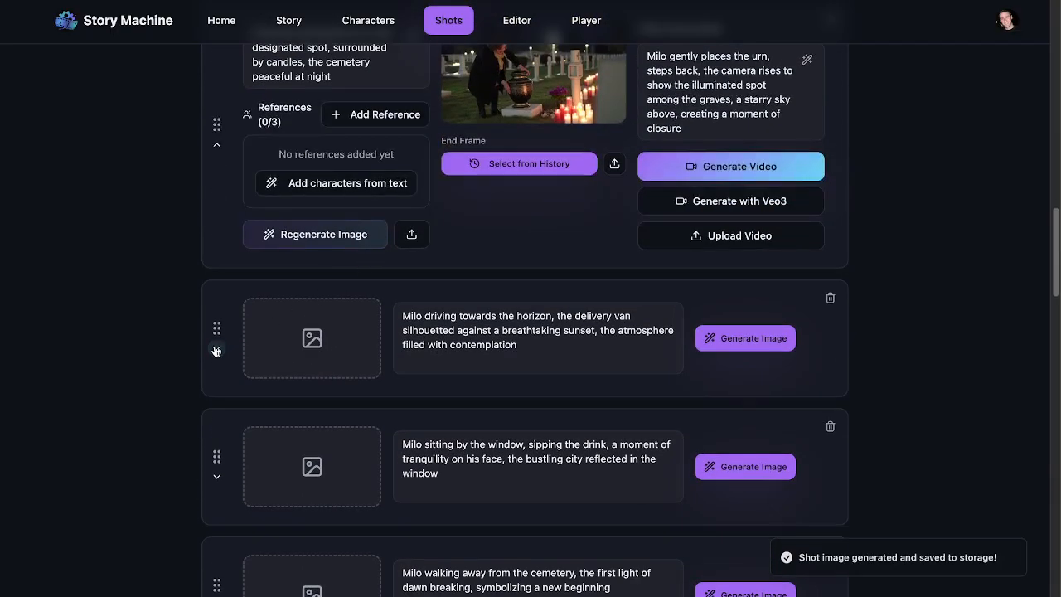
pyautogui.click(216, 349)
pyautogui.tripleClick(253, 314)
pyautogui.click(253, 313)
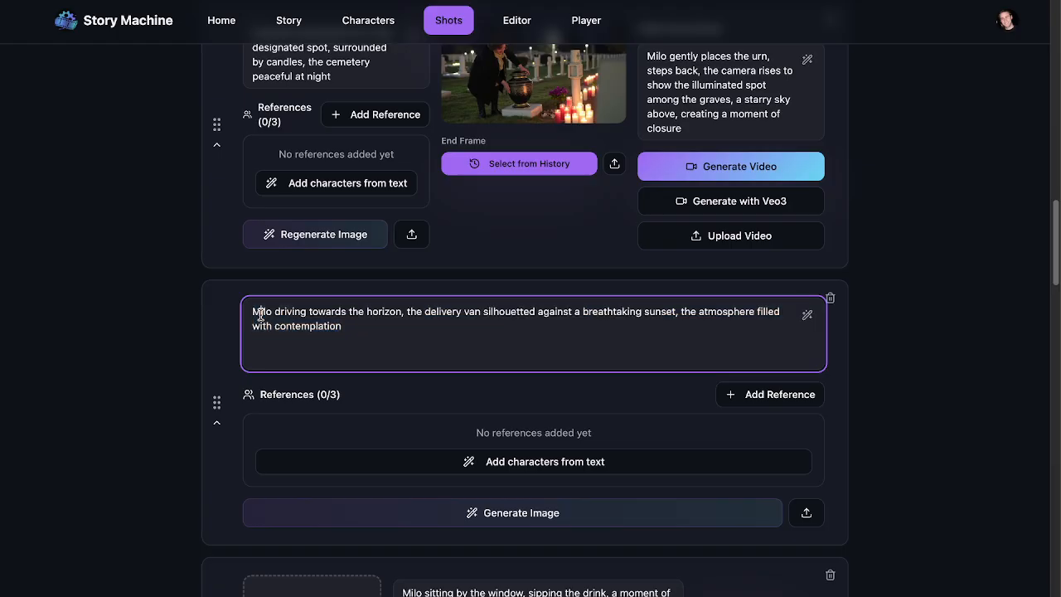
pyautogui.doubleClick(252, 313)
pyautogui.write('Charmilo')
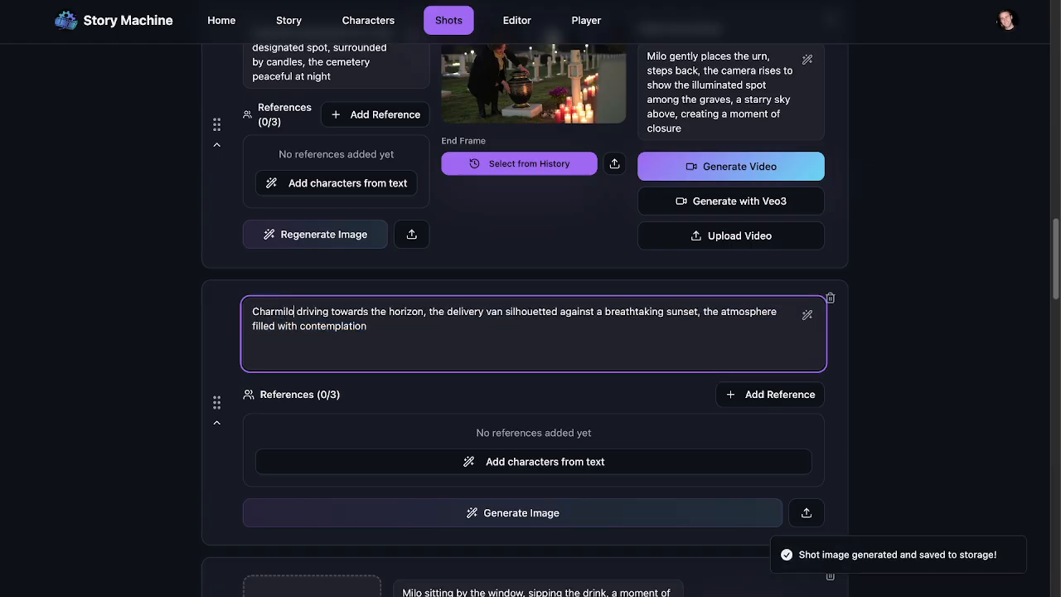
# Add the character references from text to the sunset driving shot and generate its image
pyautogui.click(452, 461)
pyautogui.click(509, 524)
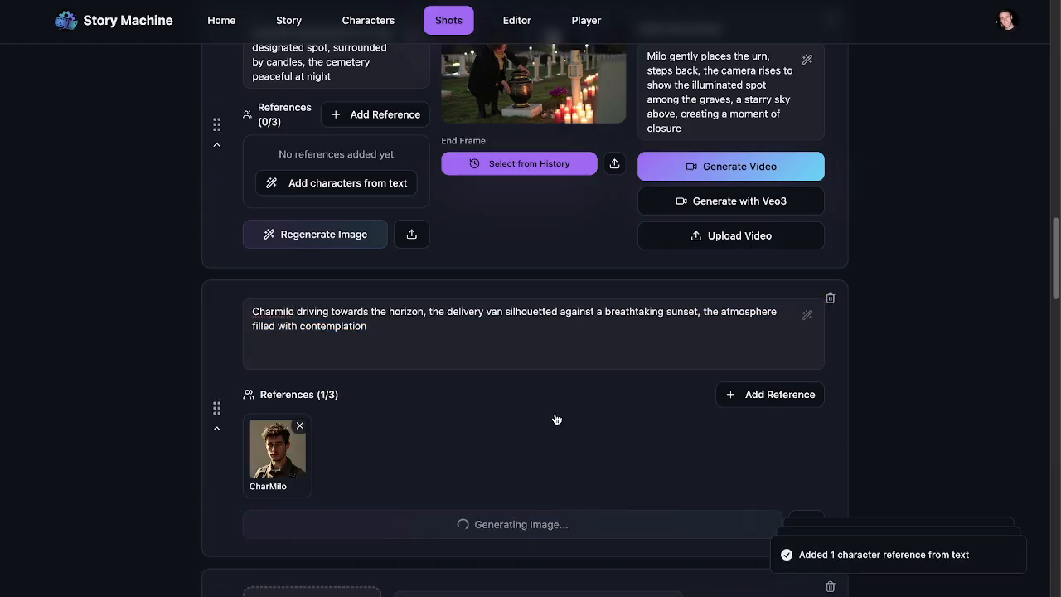
# Add the character references from text to the urn placing shot and regenerate its image
pyautogui.scroll(4, 555, 418)
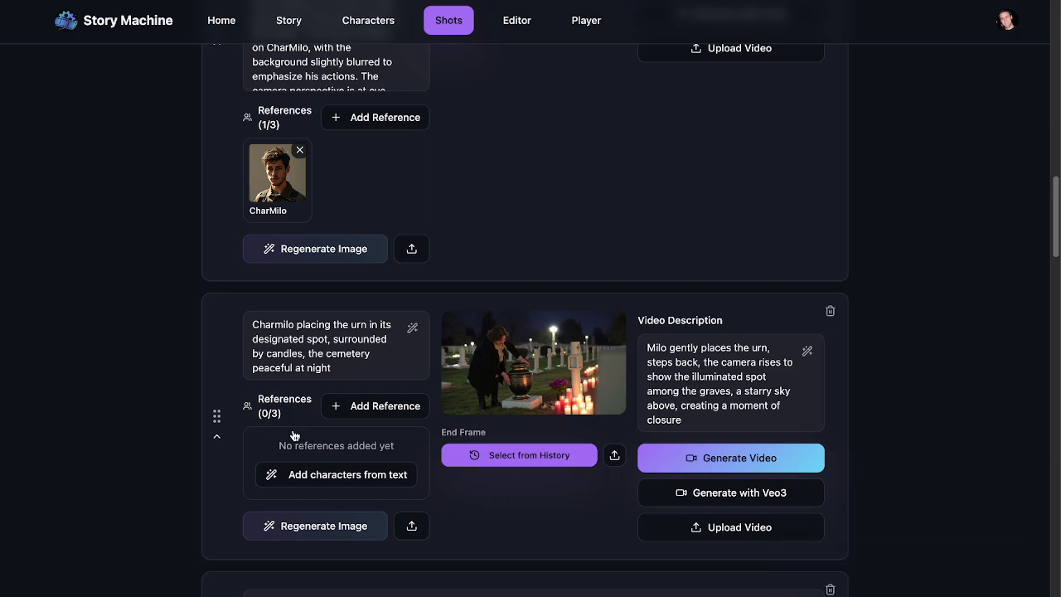
pyautogui.click(324, 479)
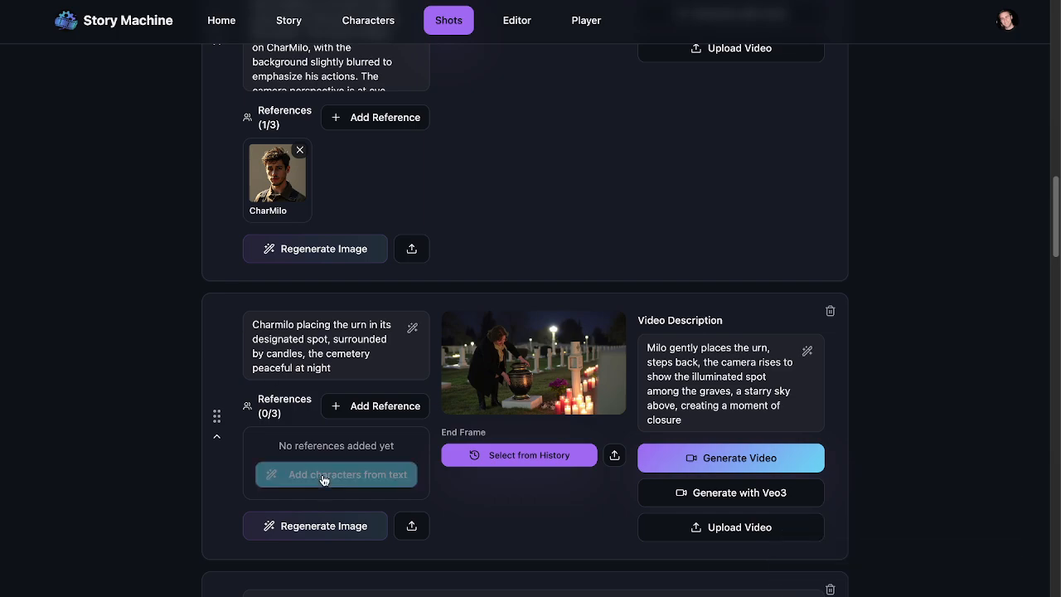
pyautogui.click(324, 537)
pyautogui.scroll(5, 462, 299)
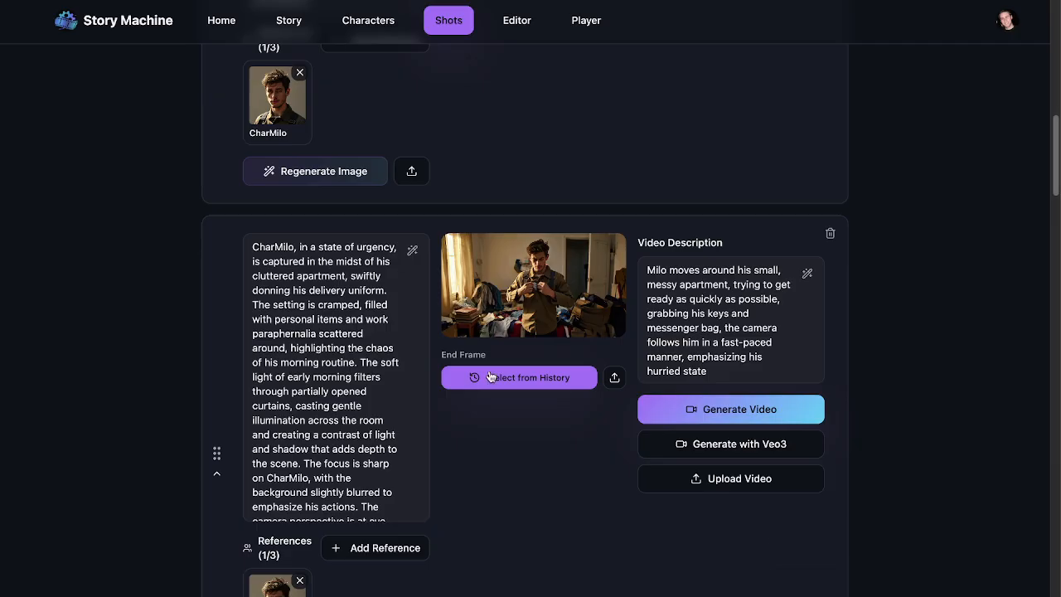
# In the window drink shot's description, replace "Milo" with "Charmilo" and insert "in a cafe" after "by the window"
pyautogui.scroll(-6, 511, 470)
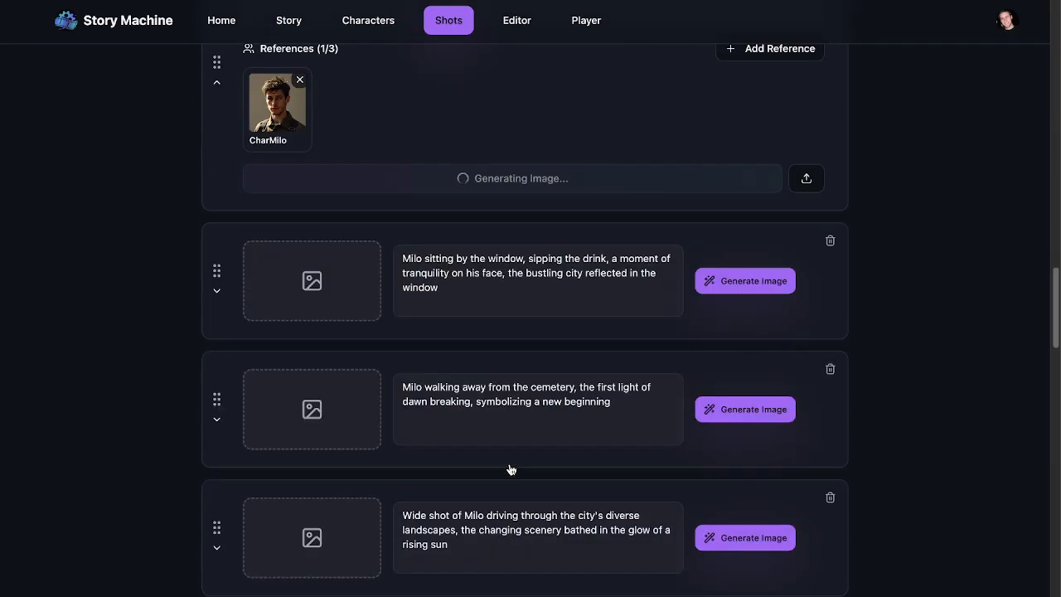
pyautogui.click(217, 319)
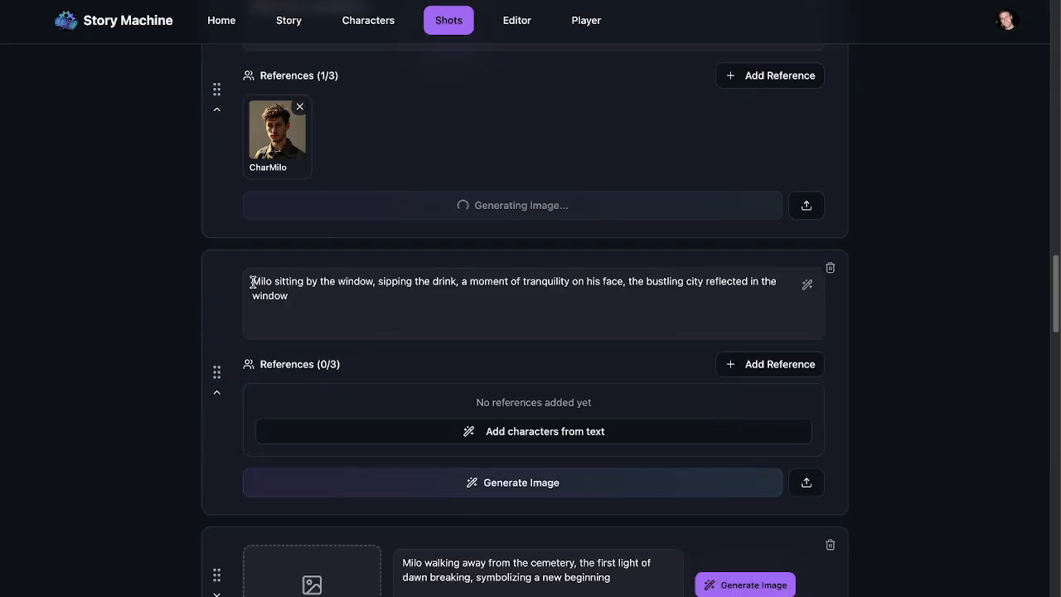
pyautogui.doubleClick(253, 282)
pyautogui.write('Charmilo')
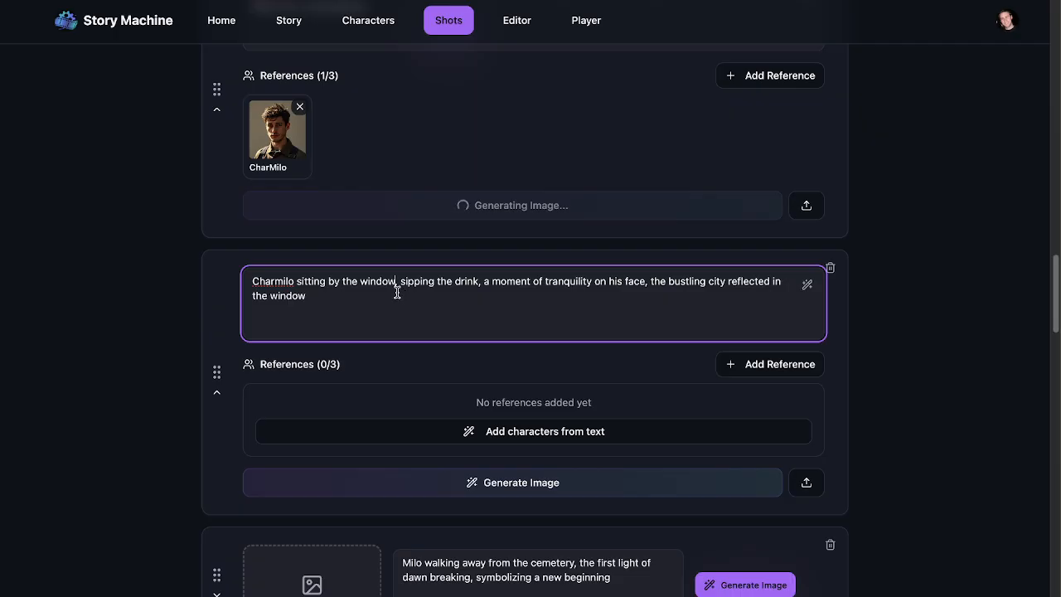
pyautogui.write('in a cafe')
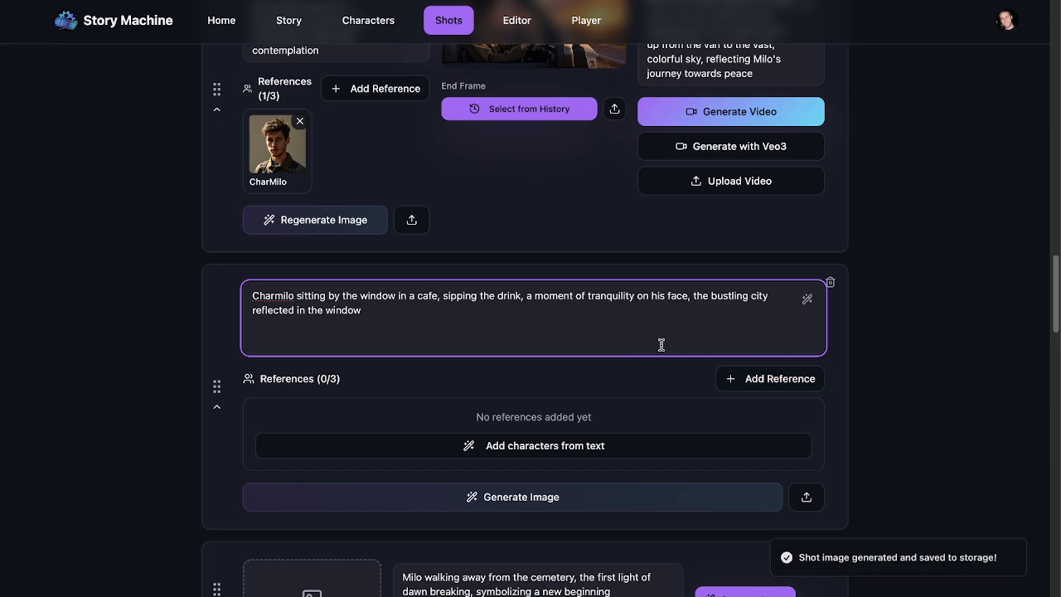
# Add the character references from text to the cafe window shot and generate its image
pyautogui.click(541, 446)
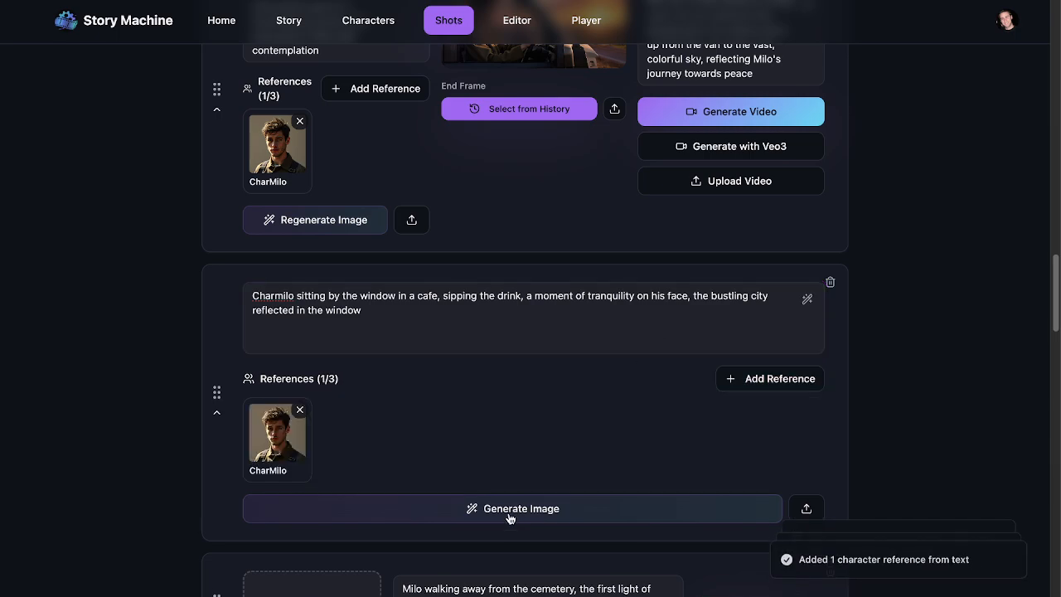
pyautogui.click(509, 508)
pyautogui.scroll(5, 515, 503)
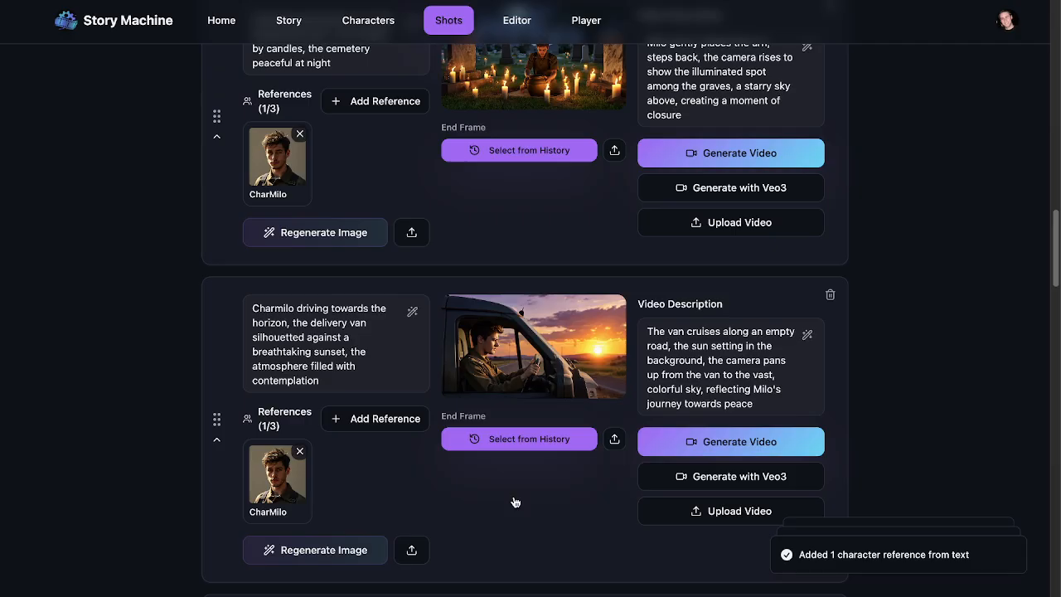
# Remove "surrounded by candles" from the urn placing shot's description and regenerate its image
pyautogui.scroll(2, 515, 503)
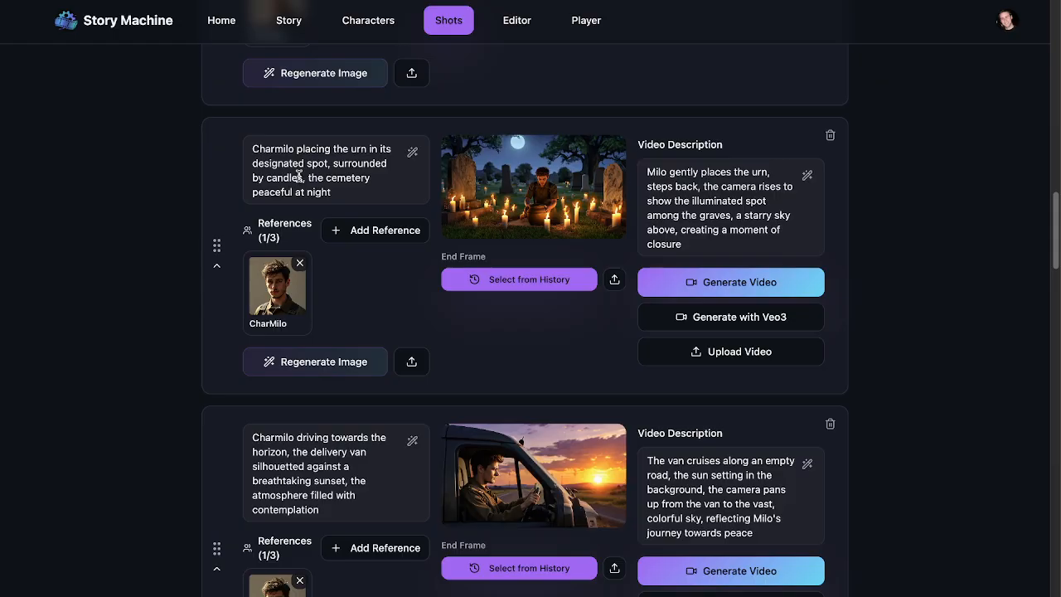
pyautogui.moveTo(302, 177); pyautogui.dragTo(330, 167)
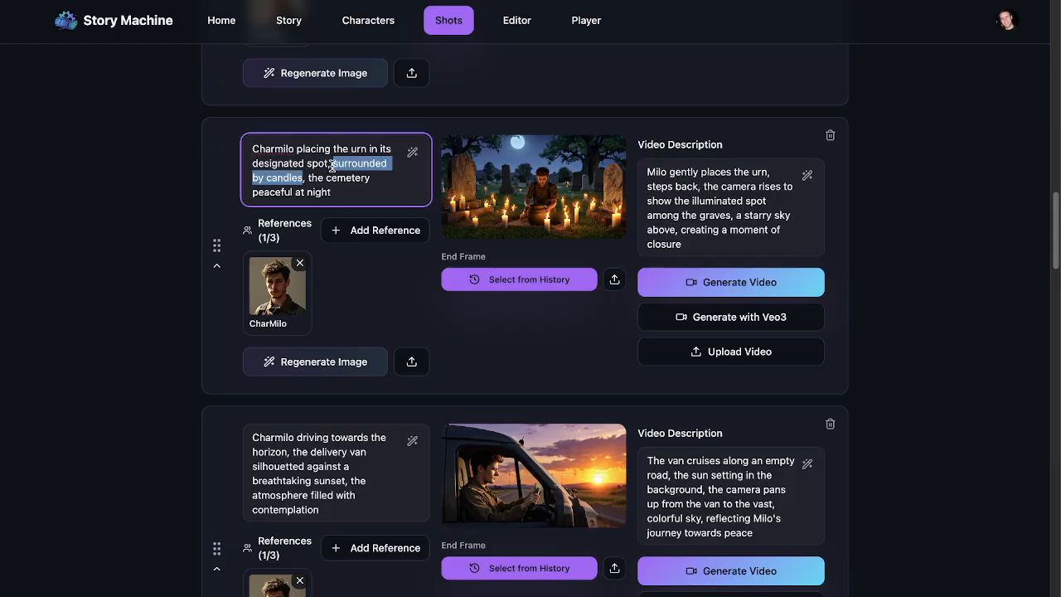
pyautogui.press('BackSpace')
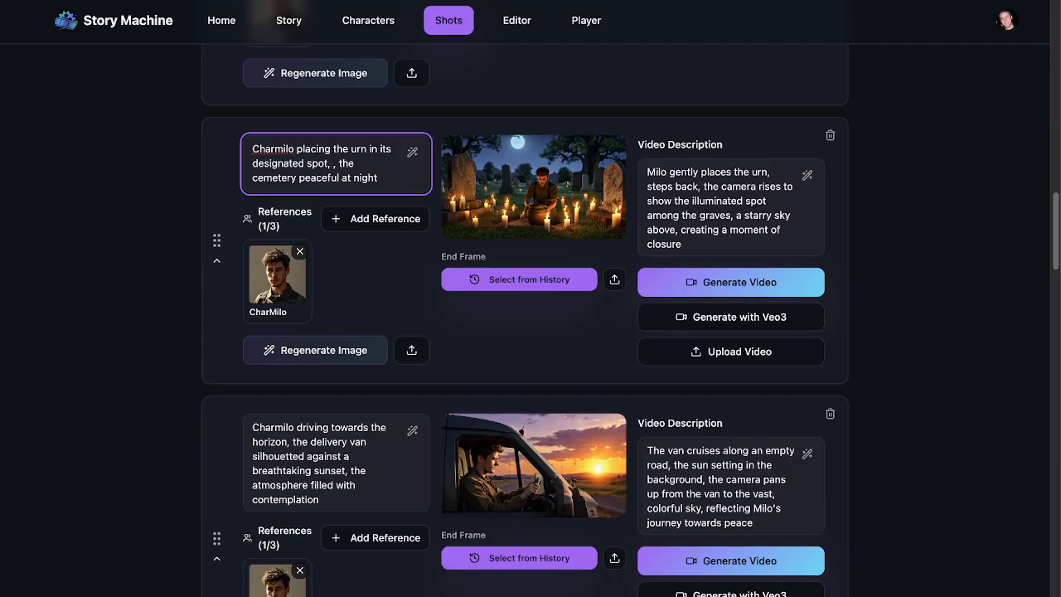
pyautogui.press('BackSpace')
pyautogui.press('BackSpace')
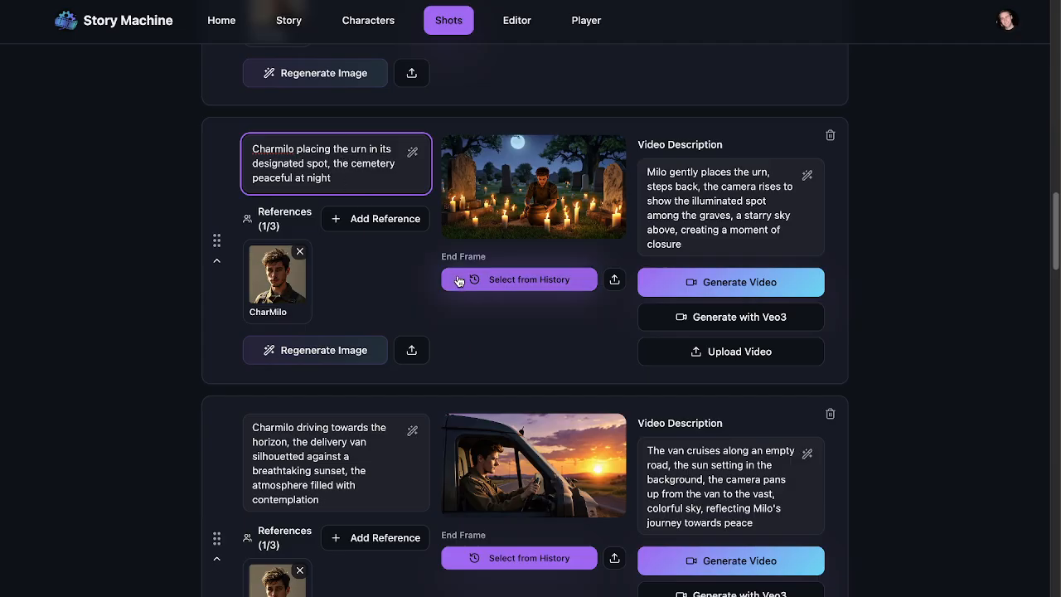
pyautogui.click(291, 358)
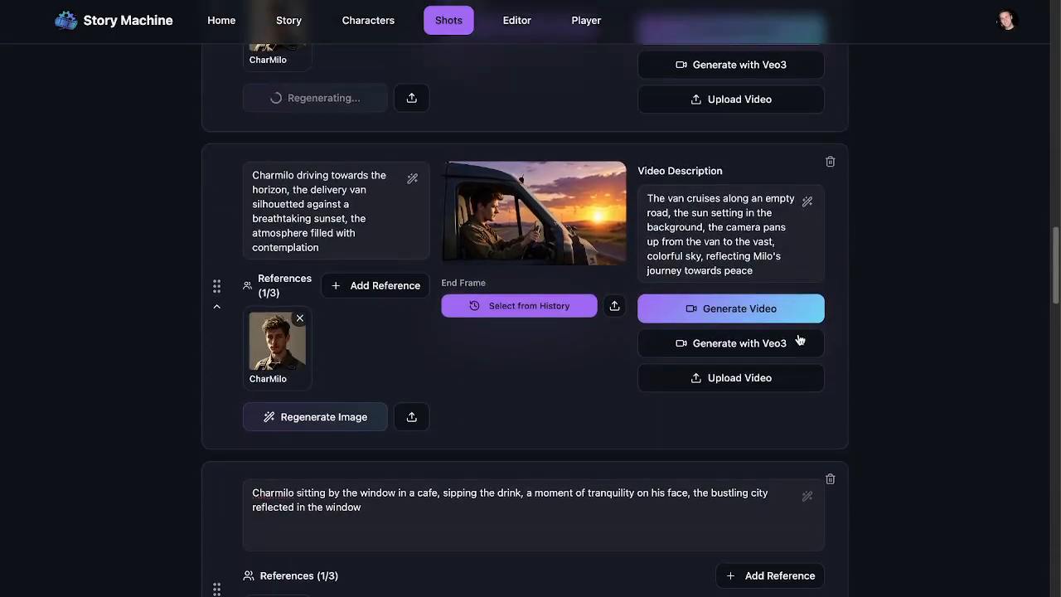
# Look up the name of the character reference that shows Milo driving the van from the side
pyautogui.moveTo(652, 205); pyautogui.dragTo(699, 243)
pyautogui.click(707, 243)
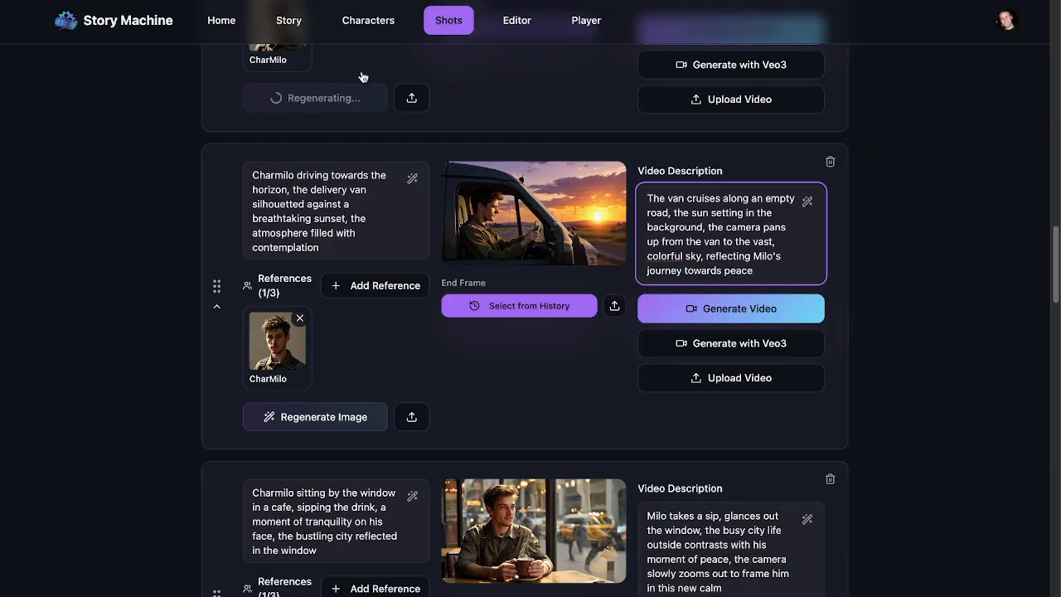
pyautogui.click(368, 20)
pyautogui.scroll(-8, 791, 356)
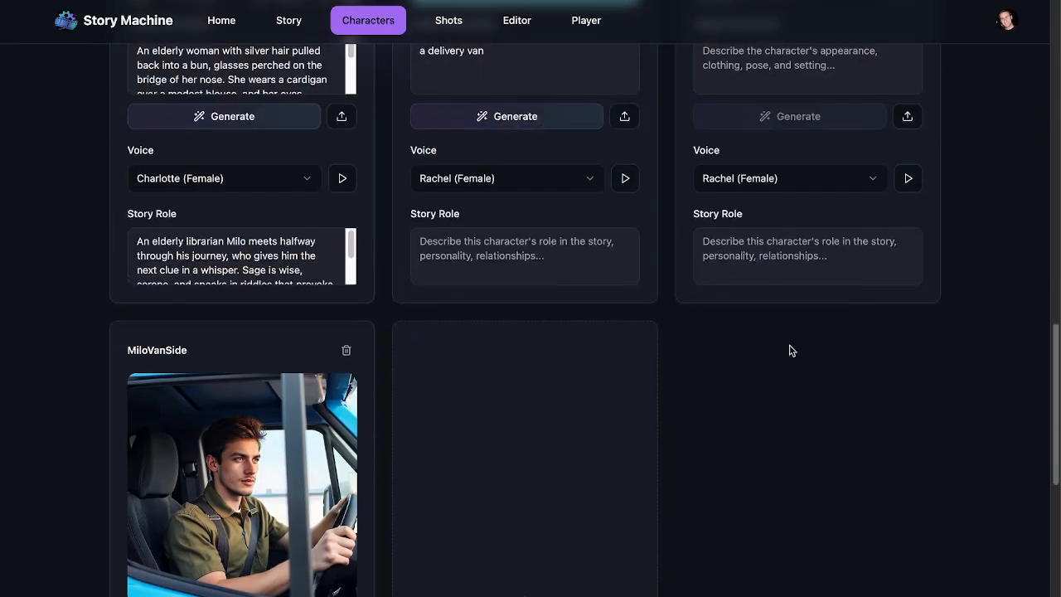
pyautogui.scroll(5, 610, 326)
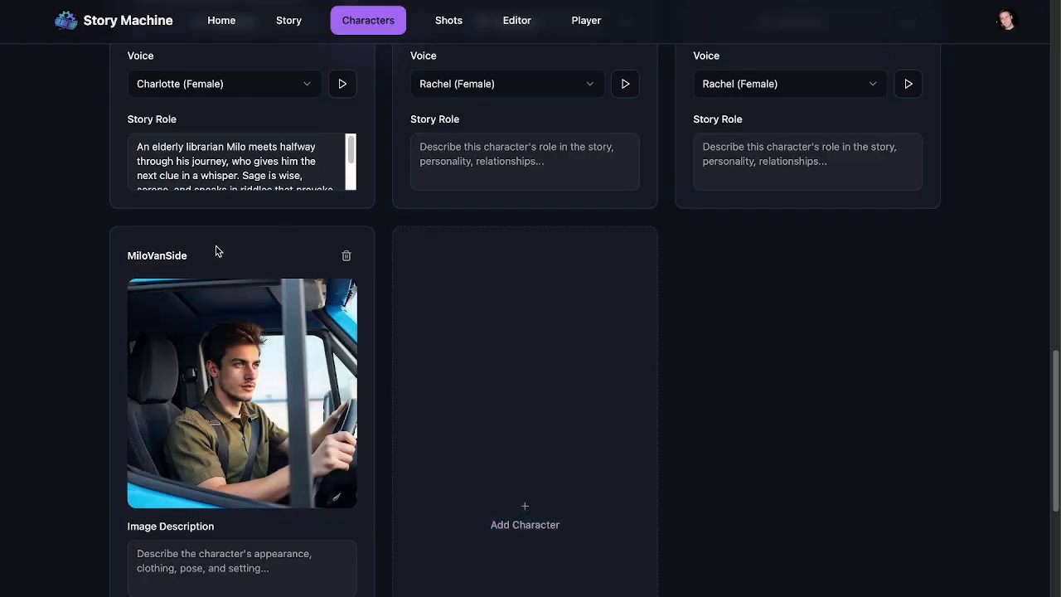
pyautogui.click(195, 253)
pyautogui.moveTo(196, 254); pyautogui.dragTo(126, 254)
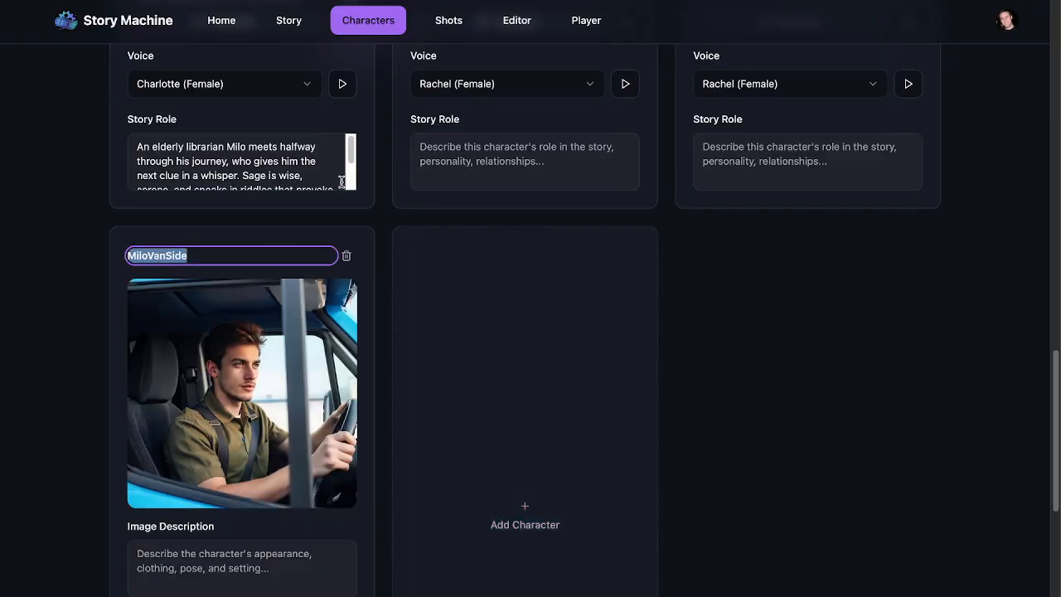
# In the sunset driving shot's image description, replace "Charmilo" with "Milovanside"
pyautogui.click(447, 20)
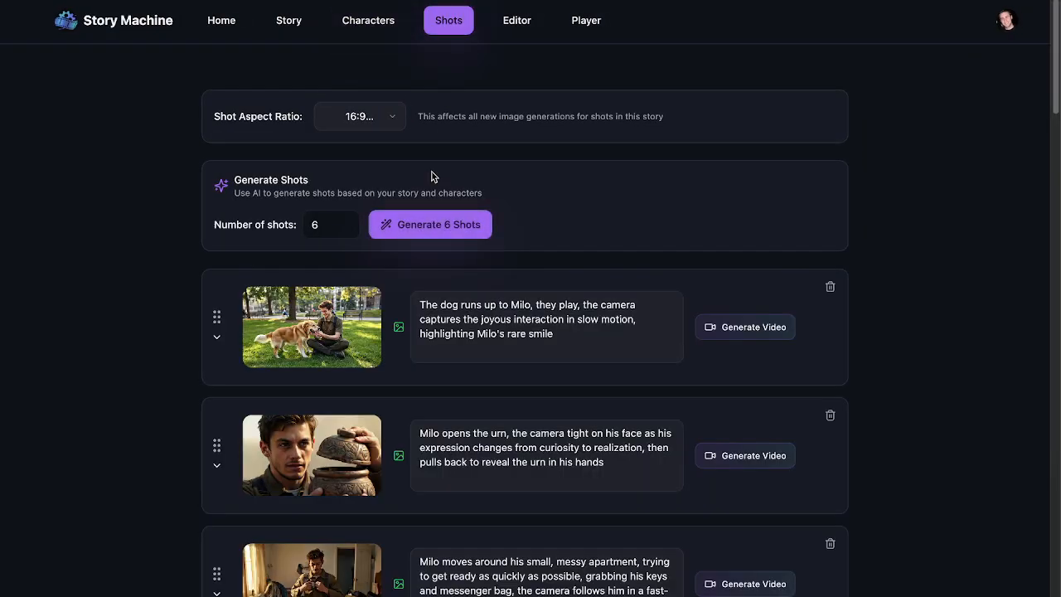
pyautogui.scroll(-10, 421, 308)
pyautogui.scroll(5, 423, 311)
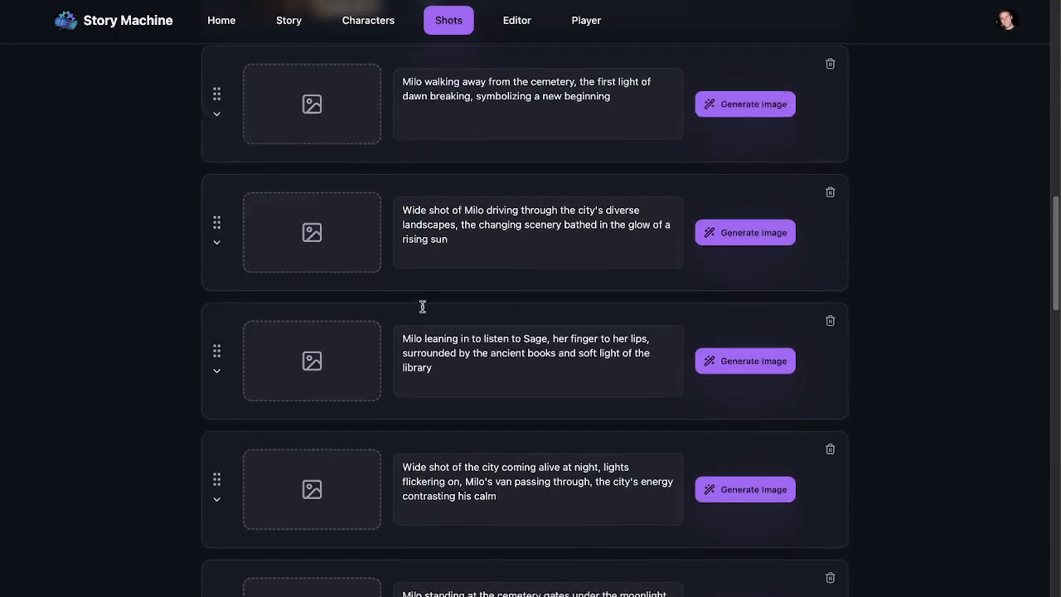
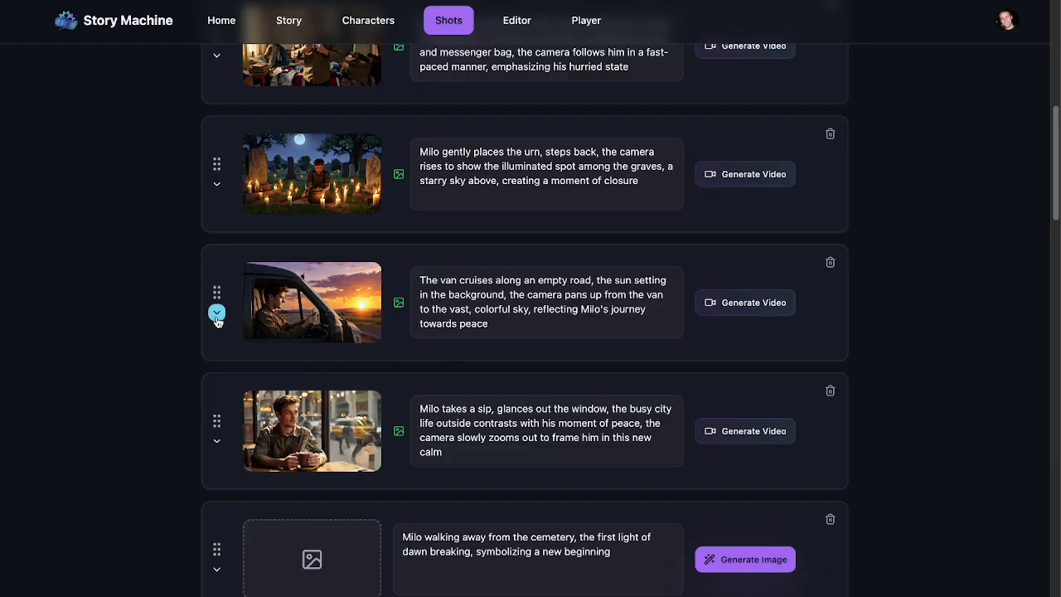
pyautogui.click(216, 319)
pyautogui.doubleClick(268, 276)
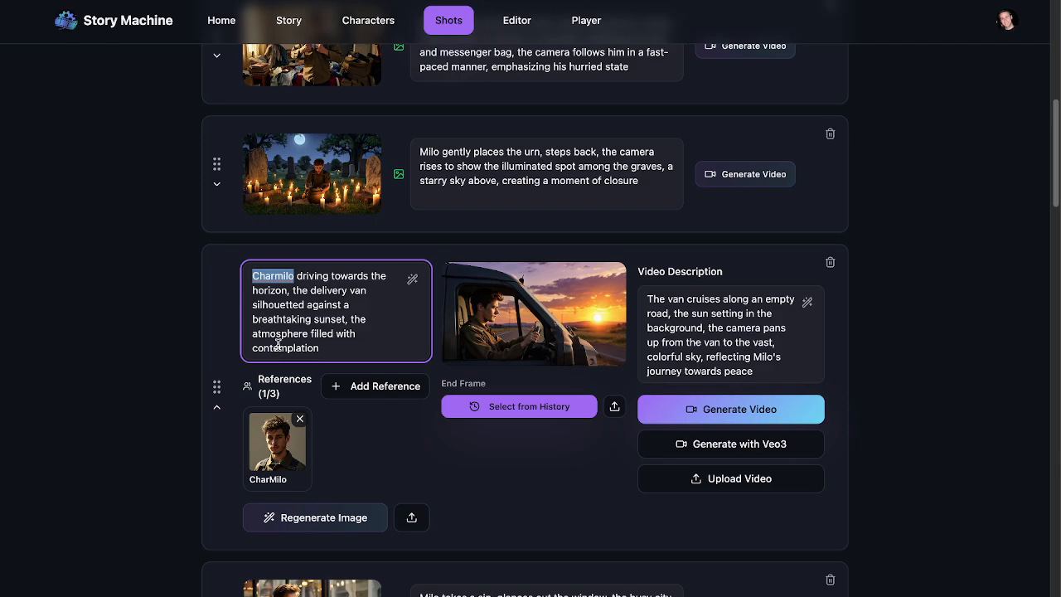
pyautogui.press('BackSpace')
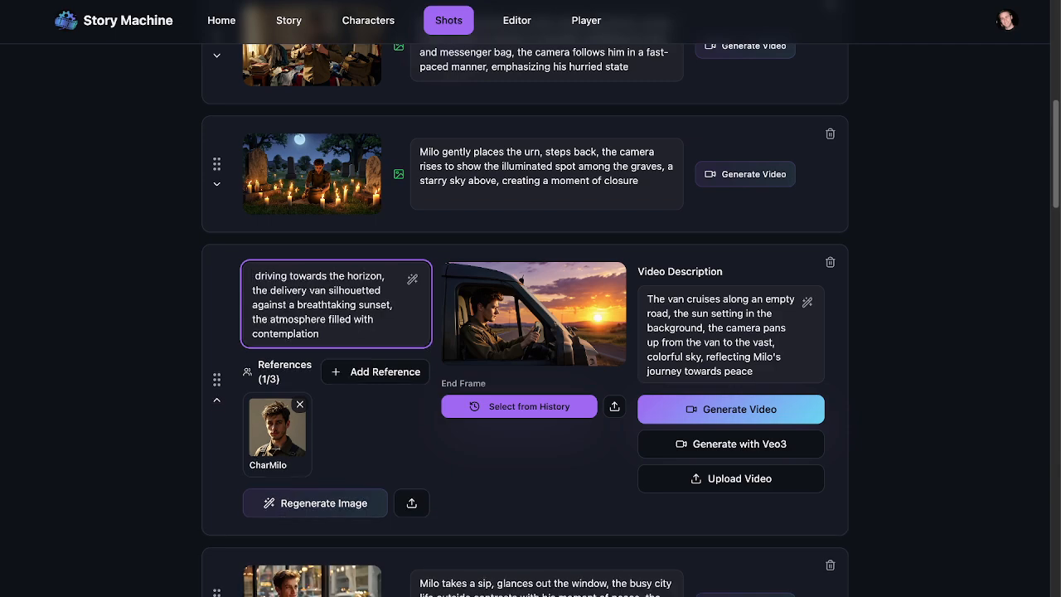
pyautogui.write('Milovanside')
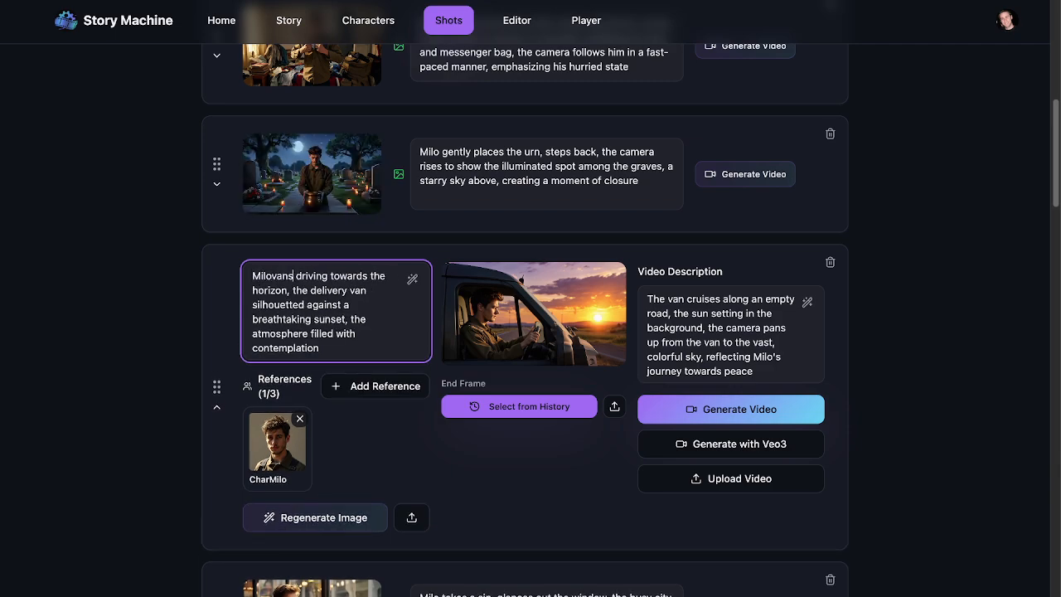
# Replace the sunset driving shot's CharMilo reference with the characters from its text and regenerate the image
pyautogui.click(301, 418)
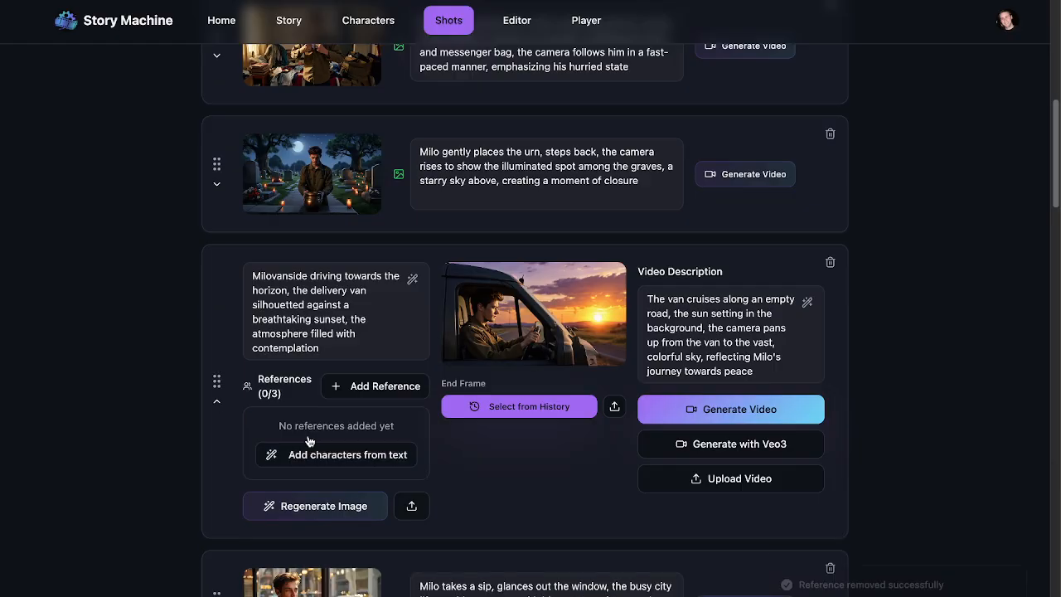
pyautogui.click(308, 454)
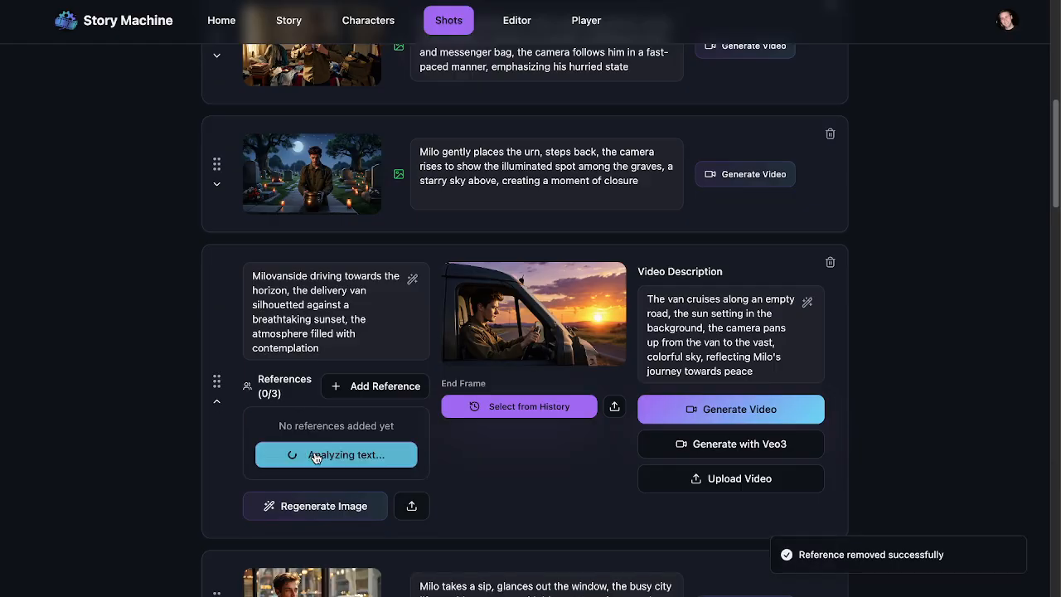
pyautogui.click(305, 518)
# In the shot of walking away from the cemetery, replace "Milo" with "charmilo" and generate its image with character references added from the text
pyautogui.scroll(-15, 185, 301)
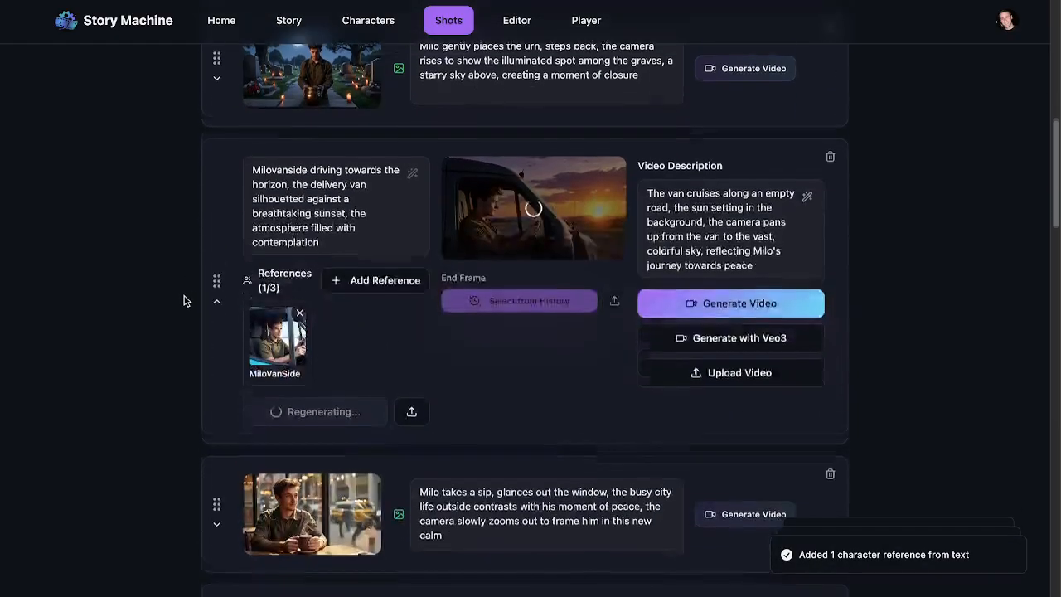
pyautogui.scroll(2, 210, 290)
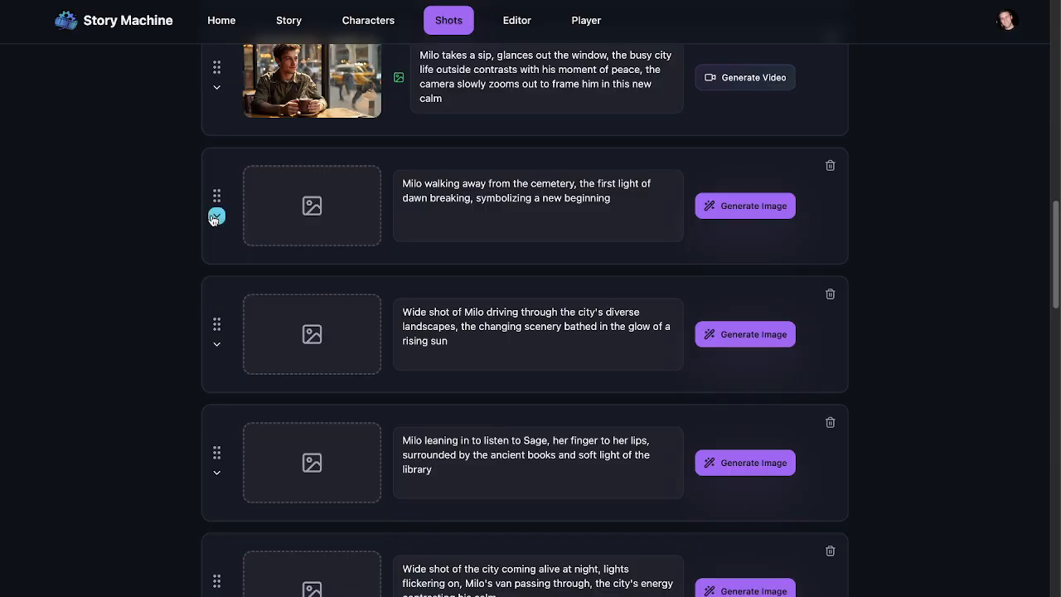
pyautogui.click(216, 219)
pyautogui.doubleClick(262, 179)
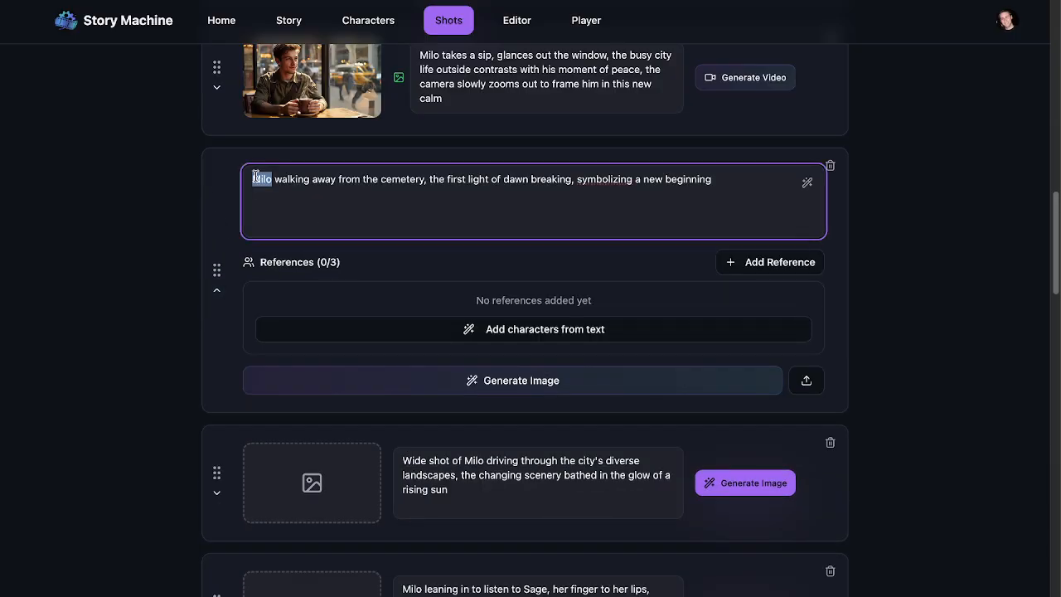
pyautogui.write('charmilo')
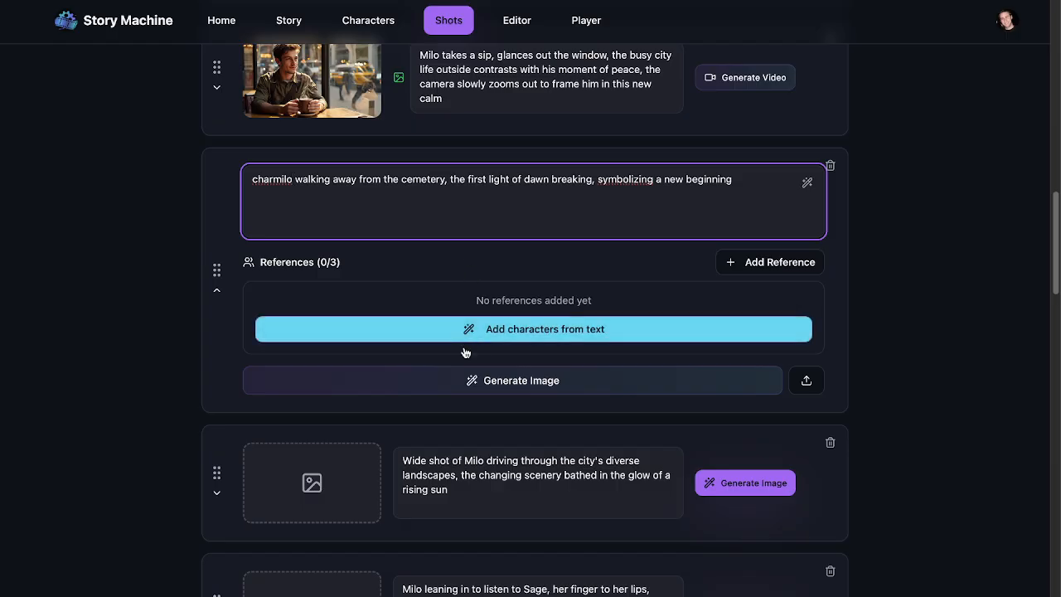
pyautogui.click(490, 330)
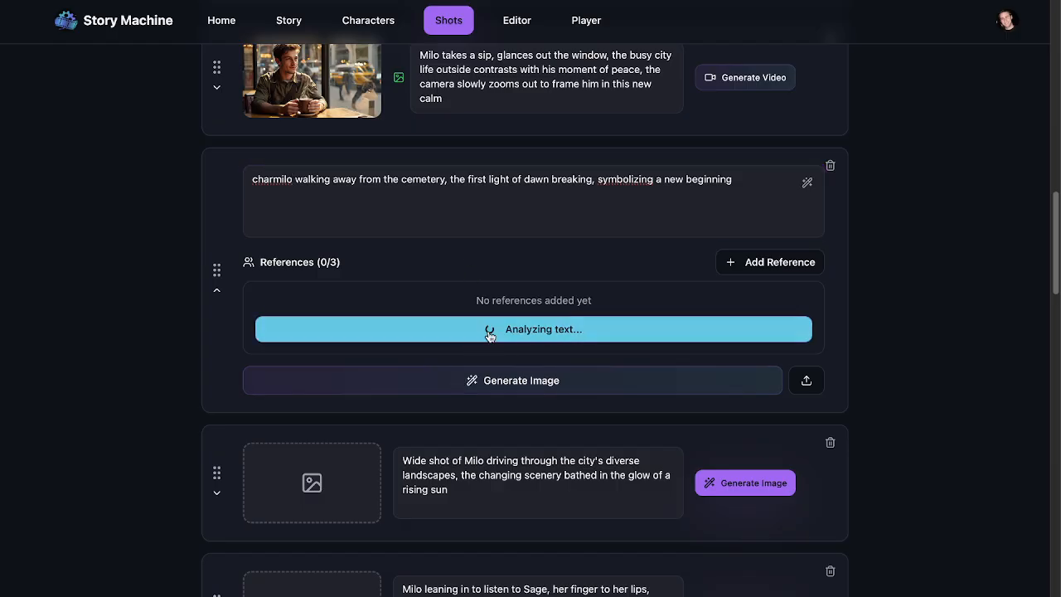
pyautogui.click(482, 392)
# In the wide shot of driving through diverse landscapes, replace "Milo" with "MiloVanFront" and generate its image with character references added from the text
pyautogui.click(218, 503)
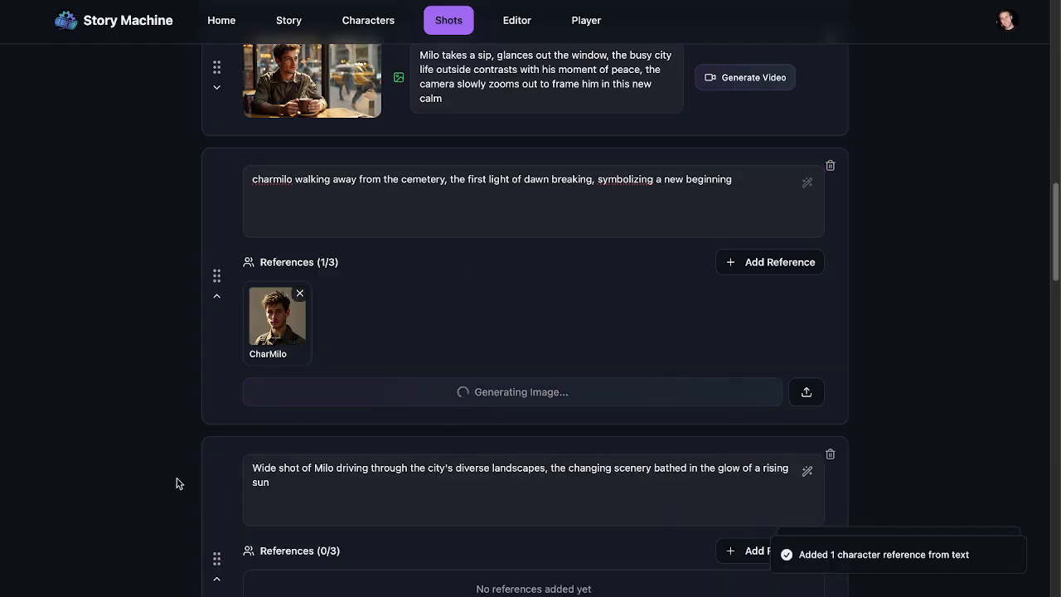
pyautogui.scroll(-3, 178, 480)
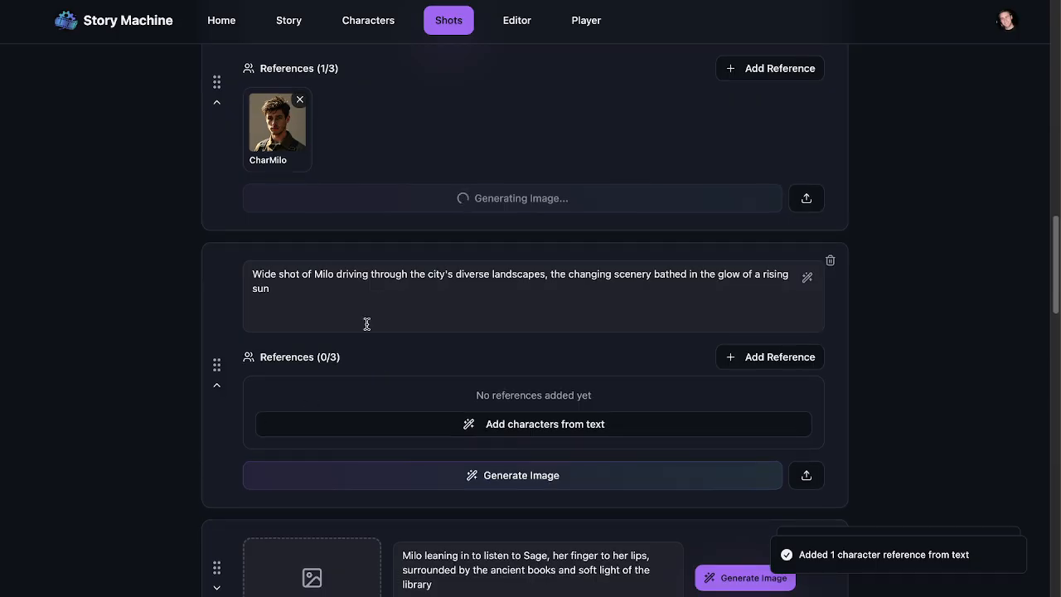
pyautogui.doubleClick(322, 276)
pyautogui.write('MiloVan')
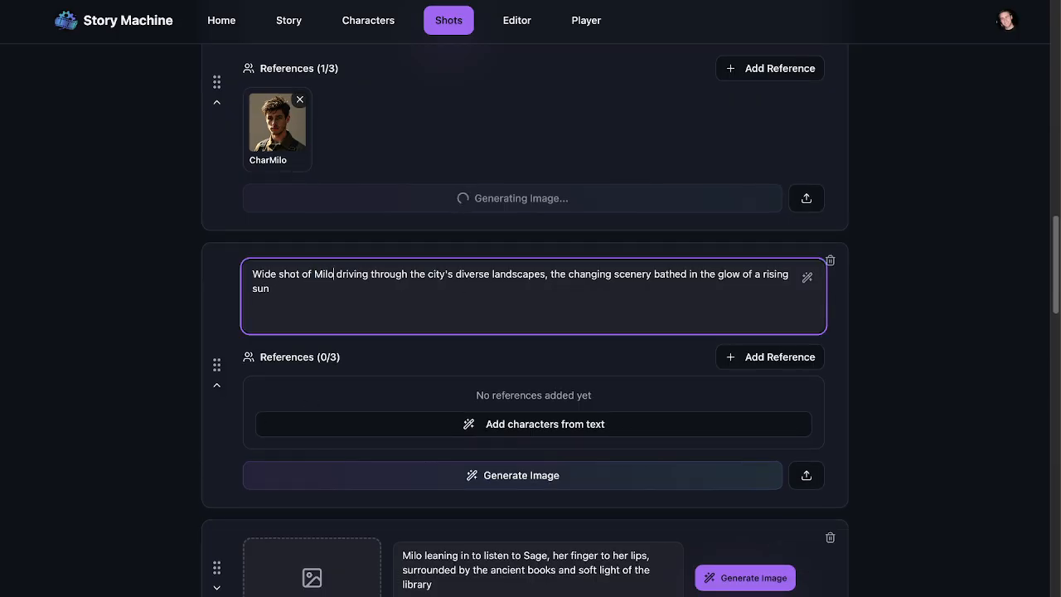
pyautogui.write('Front')
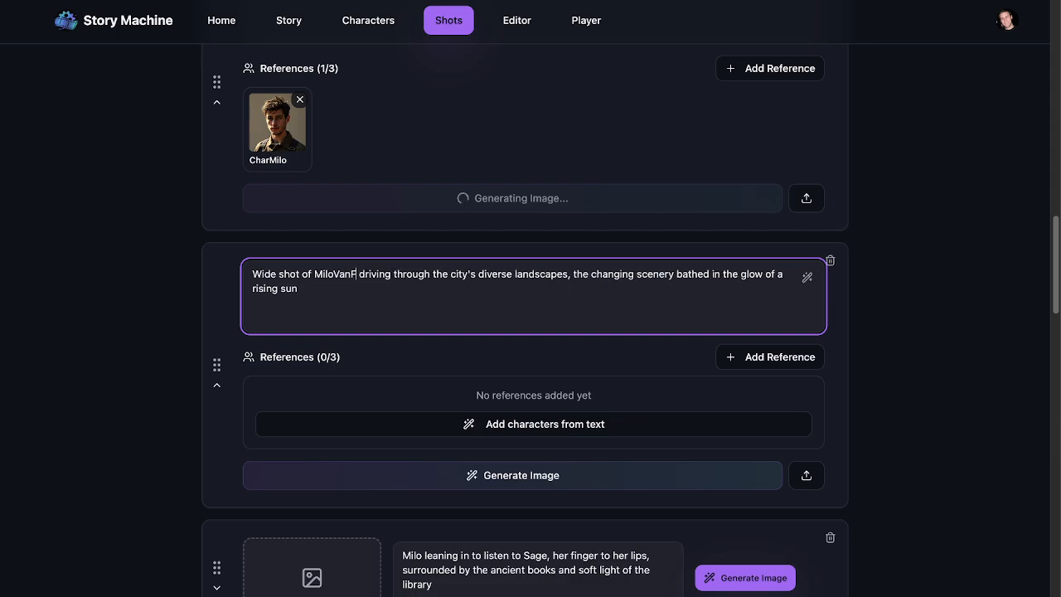
pyautogui.click(434, 425)
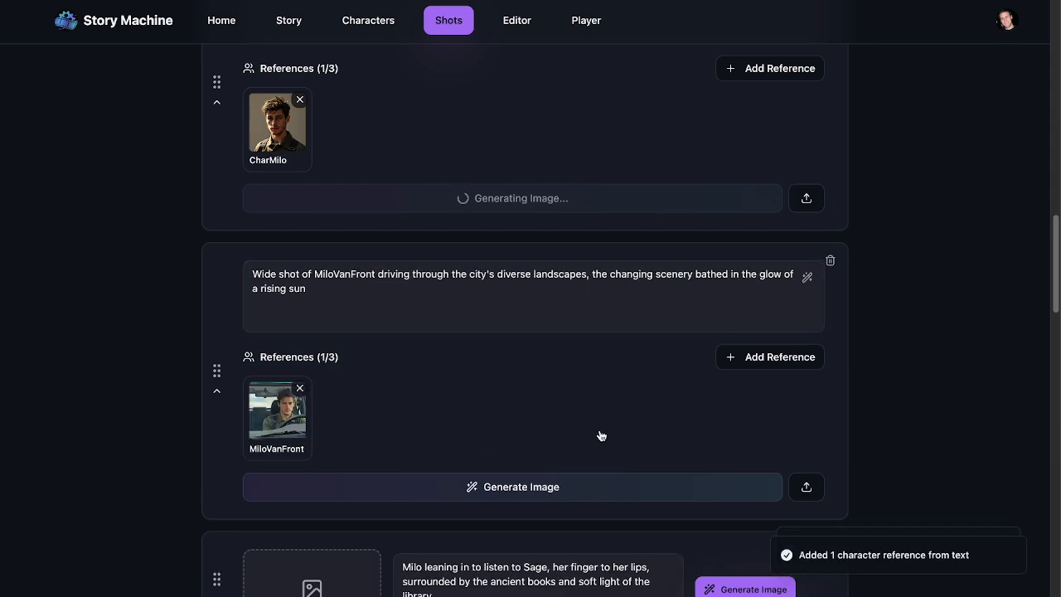
pyautogui.click(498, 486)
# In the library whisper shot, change the names to "charmilo" and "charsage" and generate its image with character references added from the text
pyautogui.scroll(-5, 177, 455)
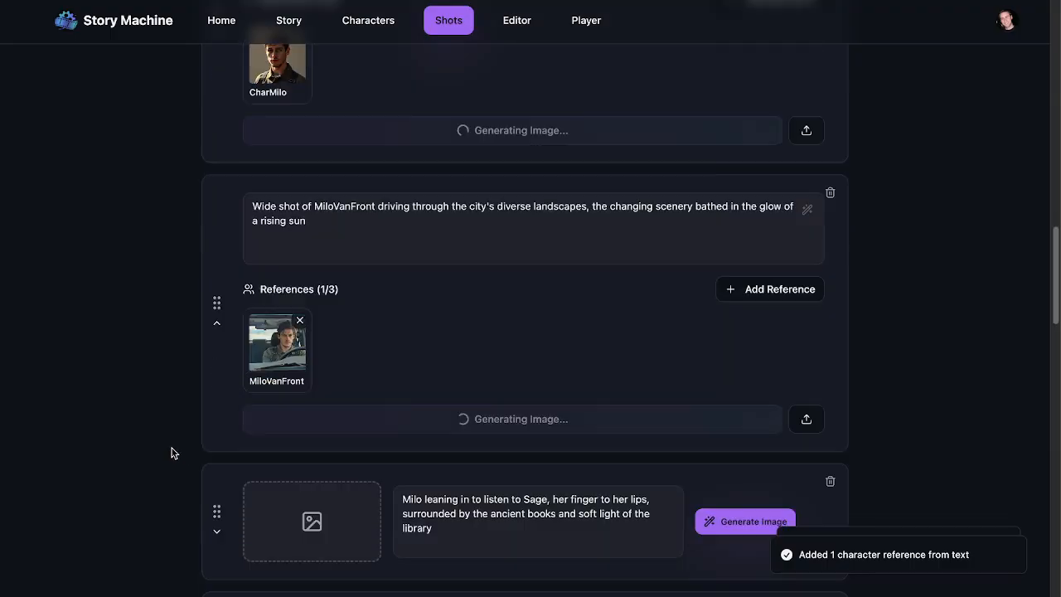
pyautogui.click(217, 210)
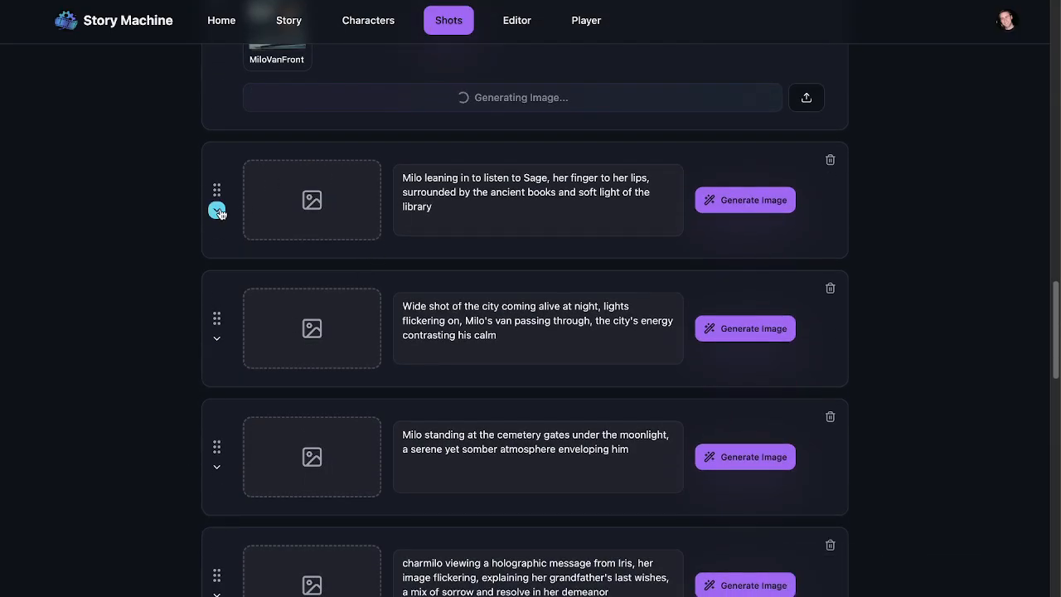
pyautogui.doubleClick(261, 173)
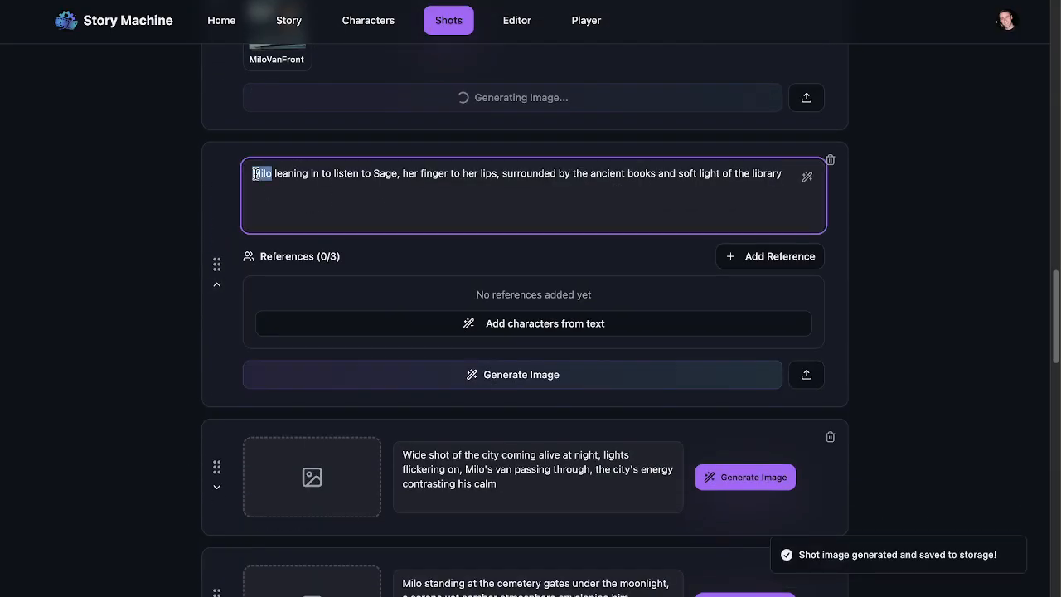
pyautogui.write('charmilo')
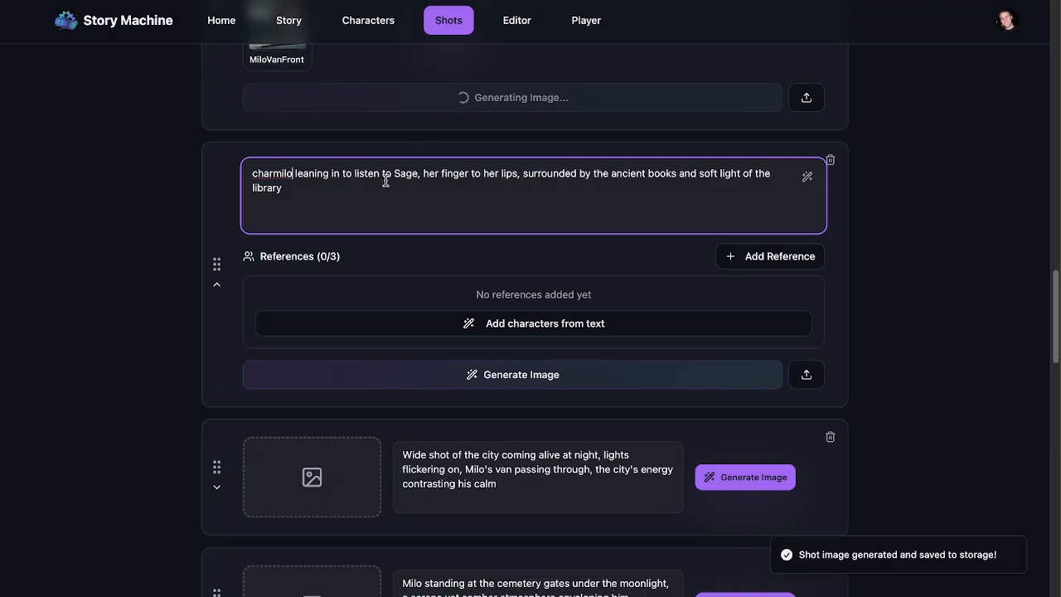
pyautogui.doubleClick(404, 174)
pyautogui.write('charsage')
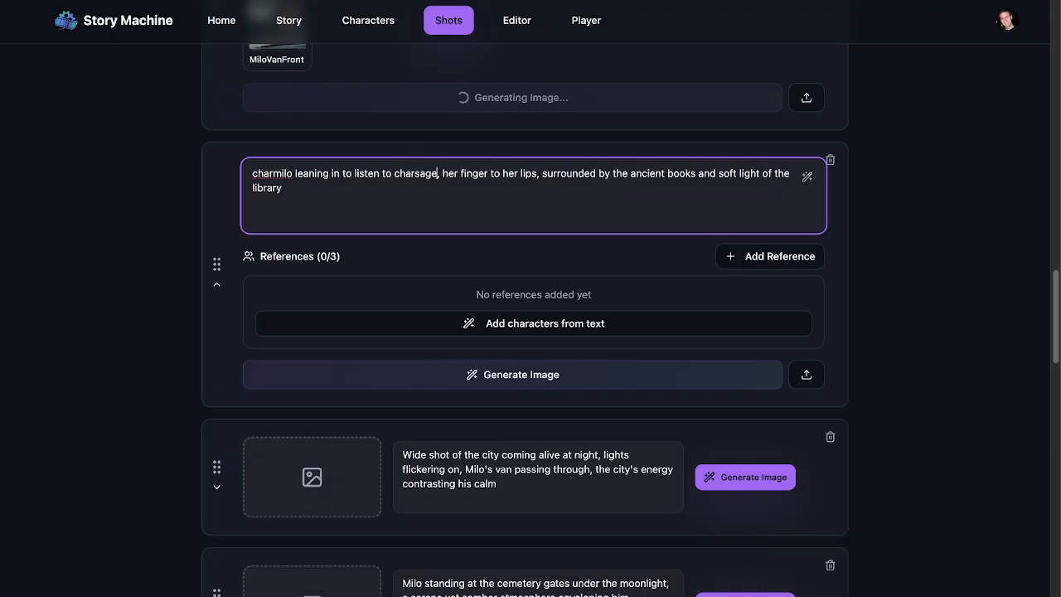
pyautogui.click(488, 323)
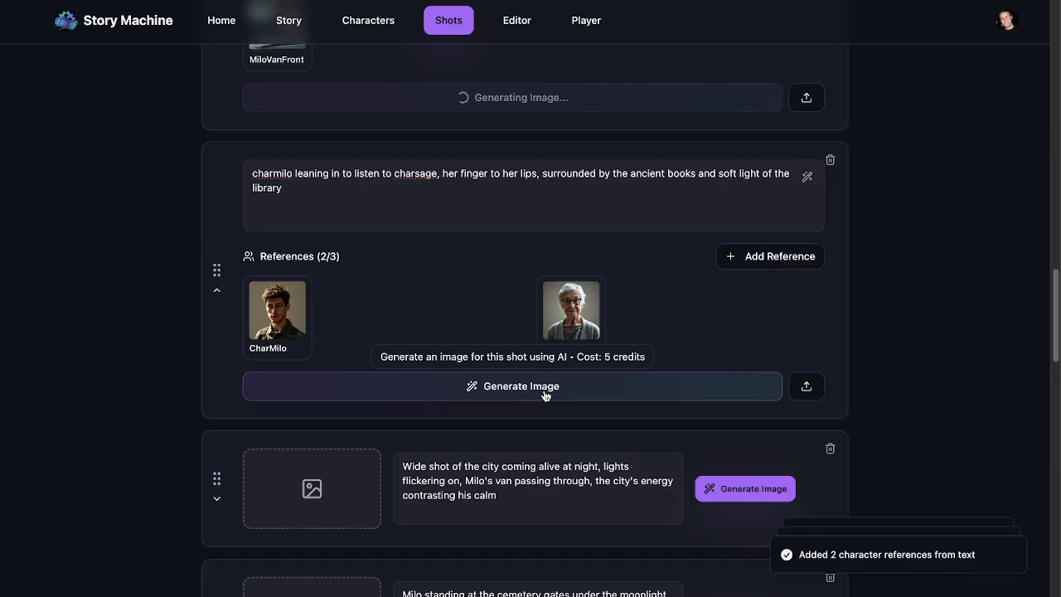
pyautogui.click(545, 394)
# In the wide shot of the city coming alive at night, replace "Milo's van" in the description with "milovanside"
pyautogui.click(218, 496)
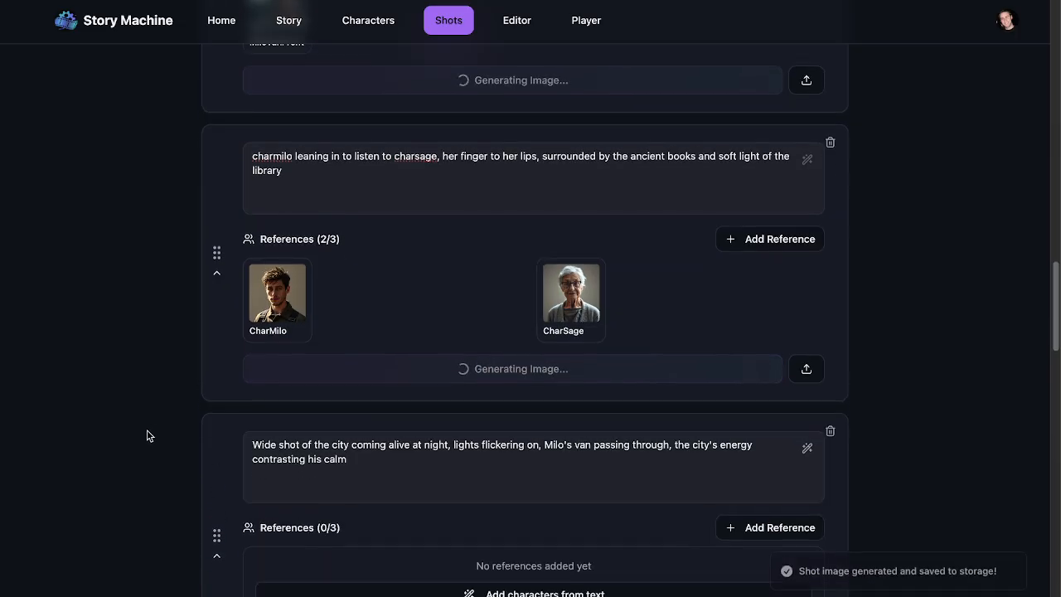
pyautogui.scroll(-5, 146, 435)
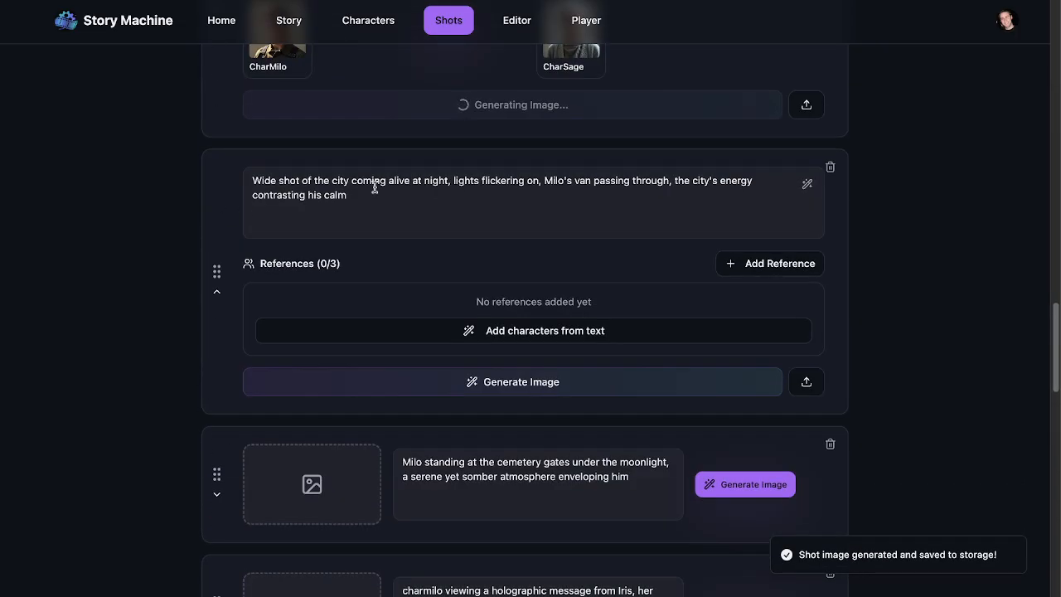
pyautogui.doubleClick(552, 187)
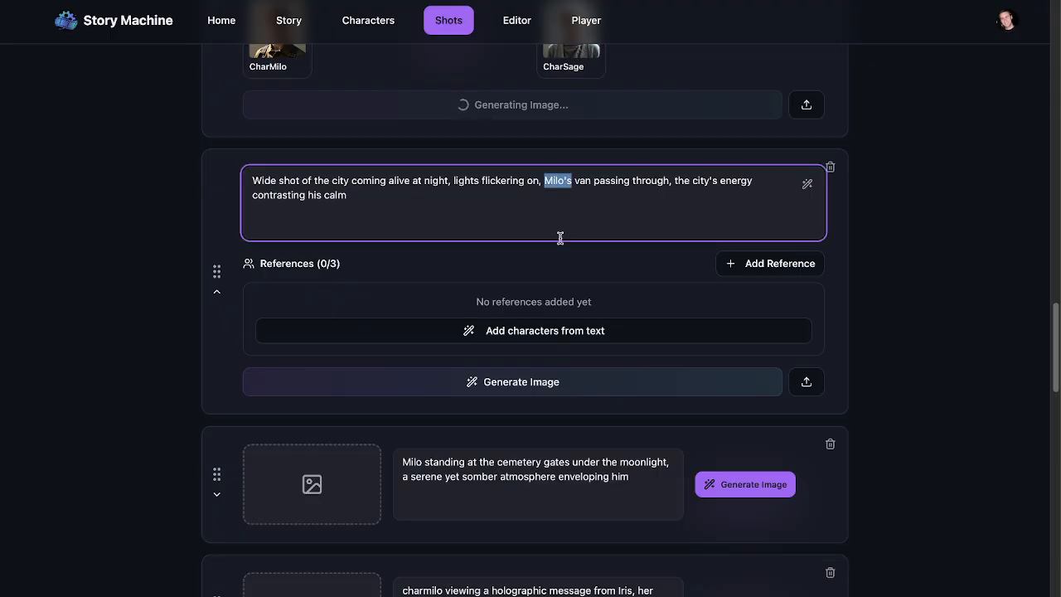
pyautogui.click(590, 182)
pyautogui.moveTo(589, 180); pyautogui.dragTo(544, 181)
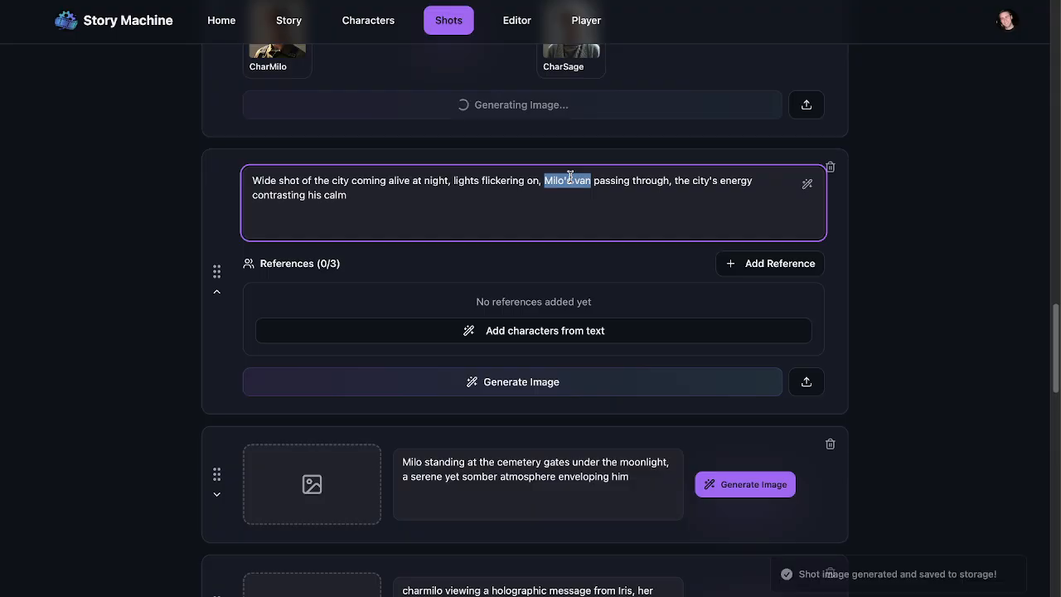
pyautogui.write('milo')
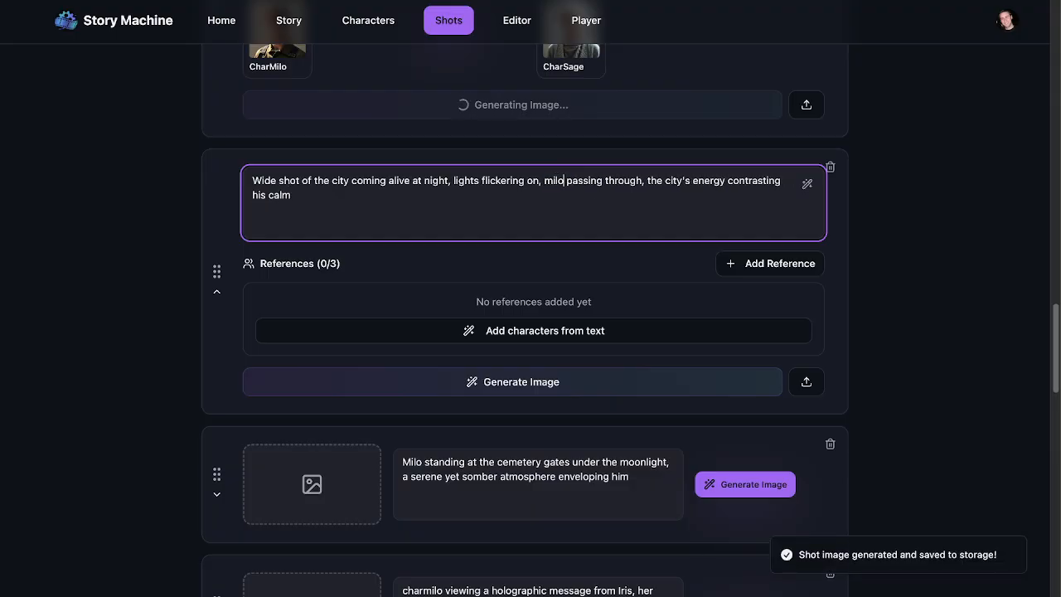
pyautogui.write('vanside')
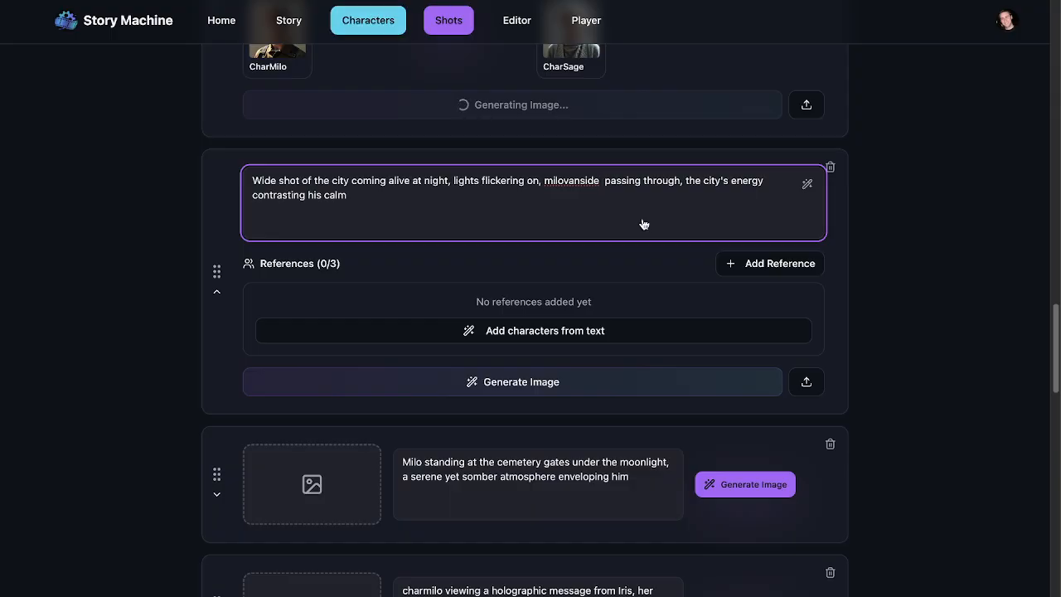
# Add the Deliveryvan reference to the night city shot and insert "in deliveryvan" after "milovanside" in its description
pyautogui.click(756, 263)
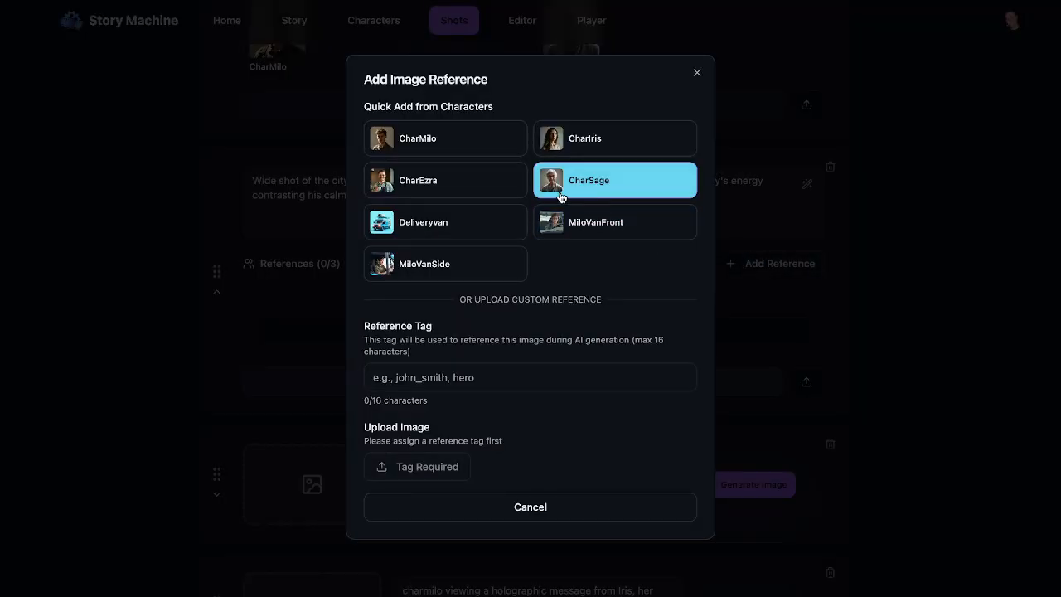
pyautogui.click(448, 232)
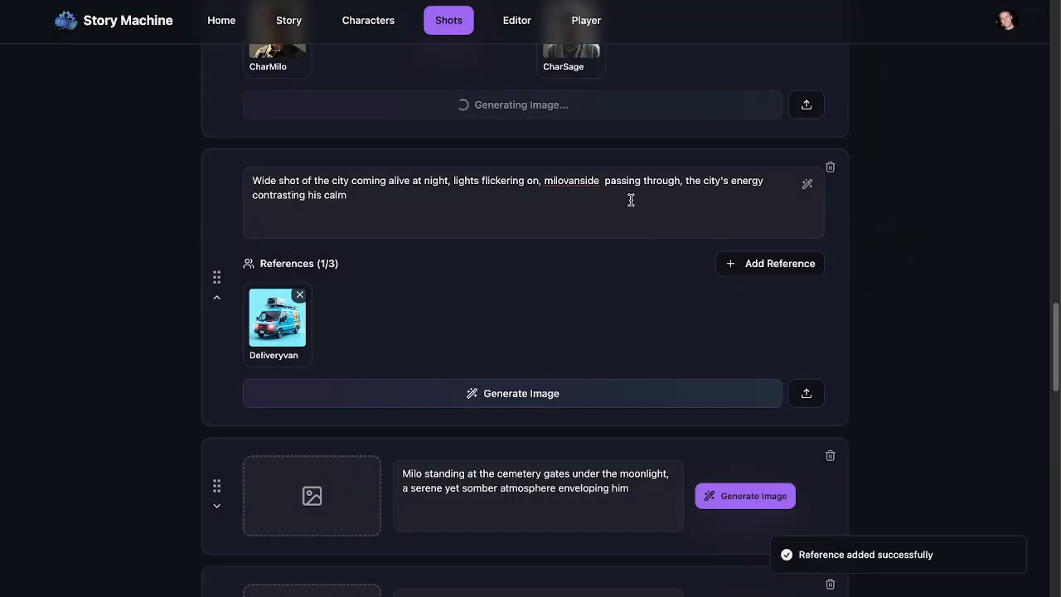
pyautogui.click(603, 182)
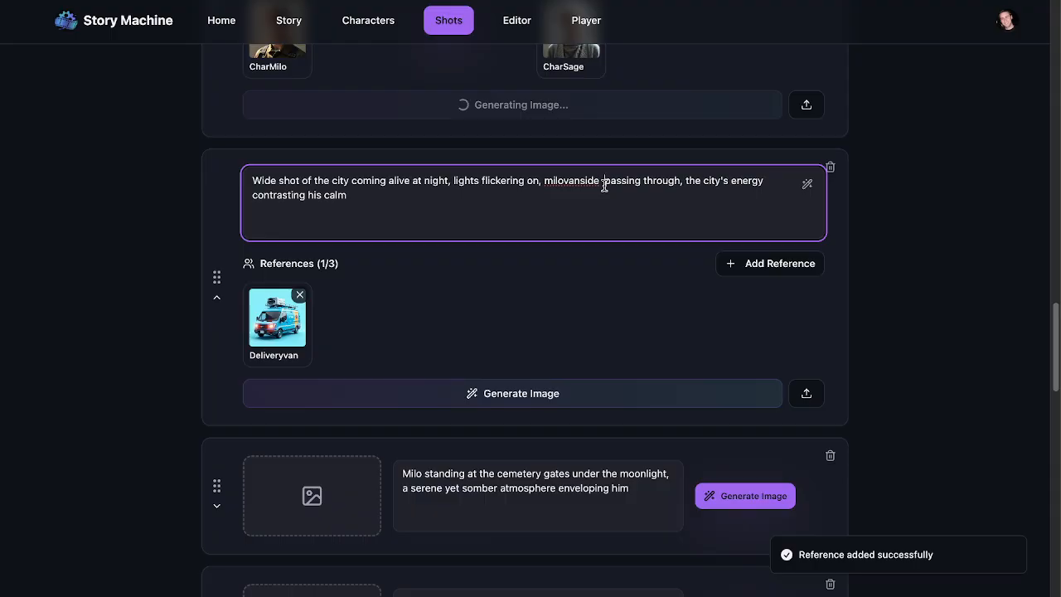
pyautogui.write('in deliveryvan')
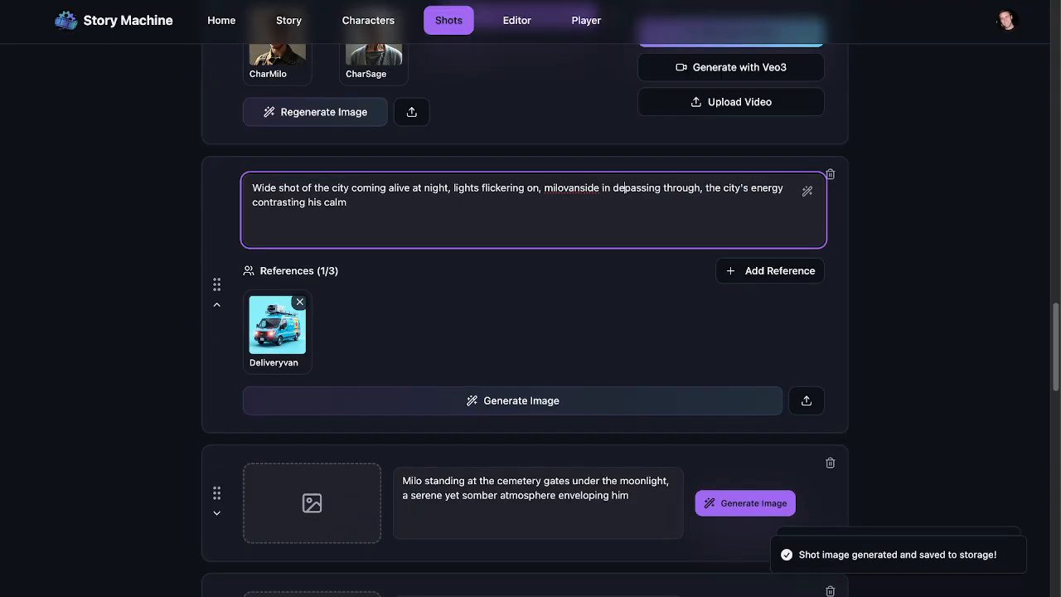
# Add the MiloVanSide reference to the night city shot and generate its image
pyautogui.click(757, 271)
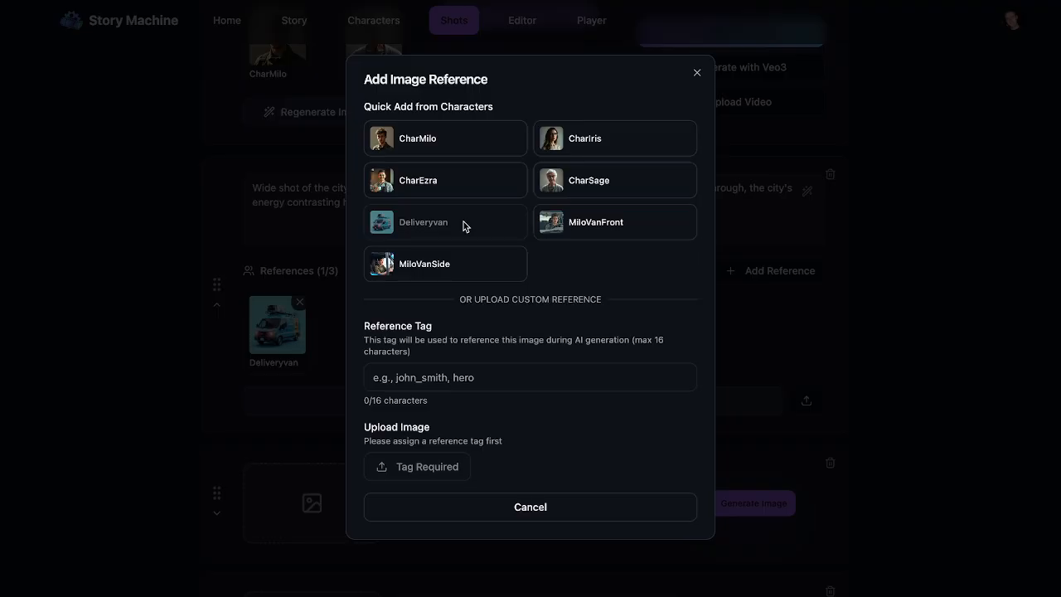
pyautogui.click(473, 268)
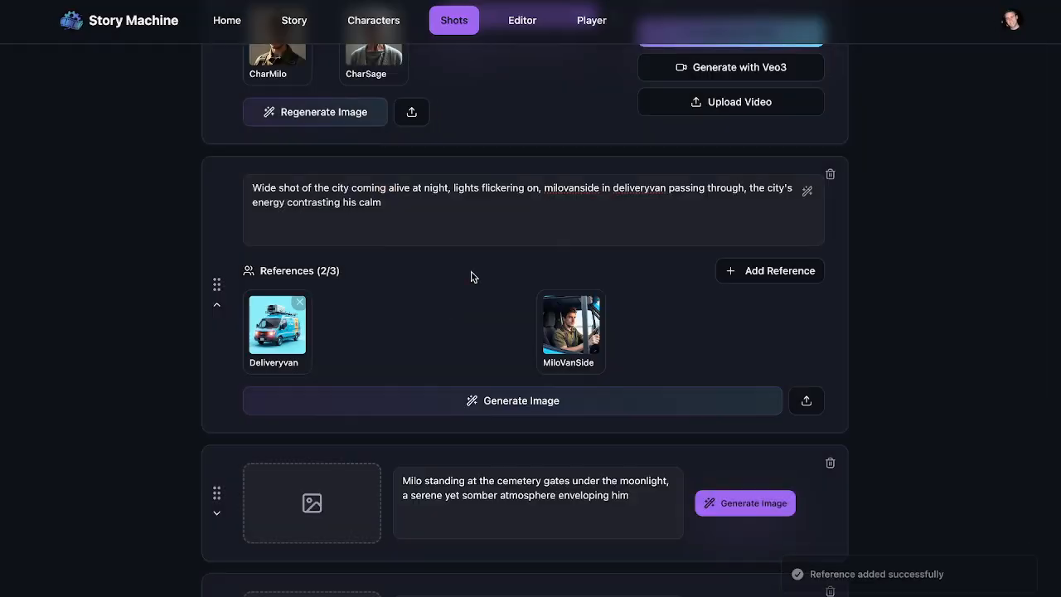
pyautogui.click(480, 415)
# In the moonlit cemetery gates shot, replace "Milo" with "charmilo" and generate its image with character references added from the text
pyautogui.scroll(-6, 455, 261)
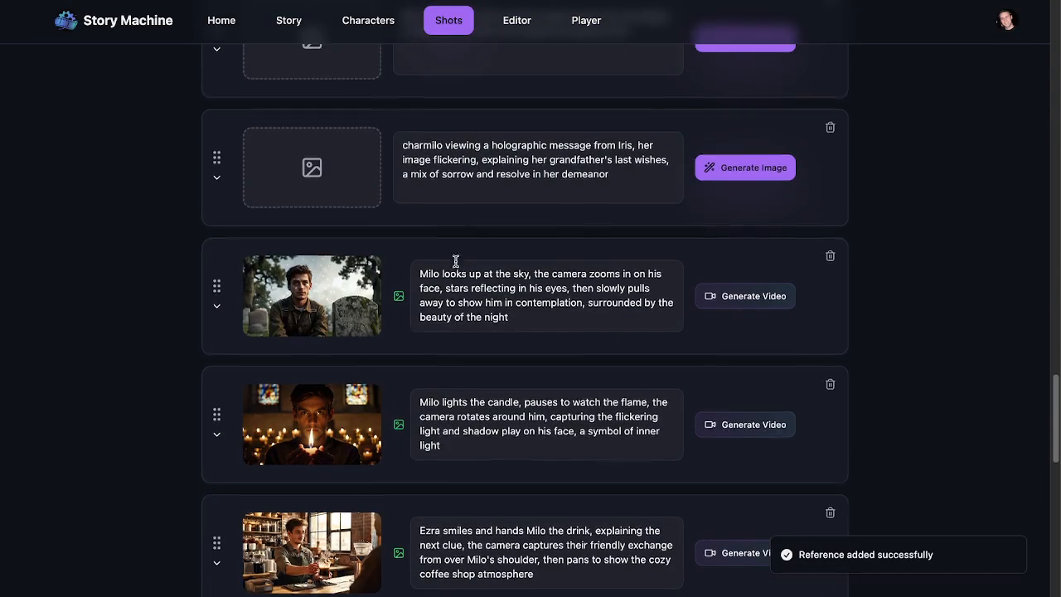
pyautogui.scroll(3, 455, 261)
pyautogui.doubleClick(407, 253)
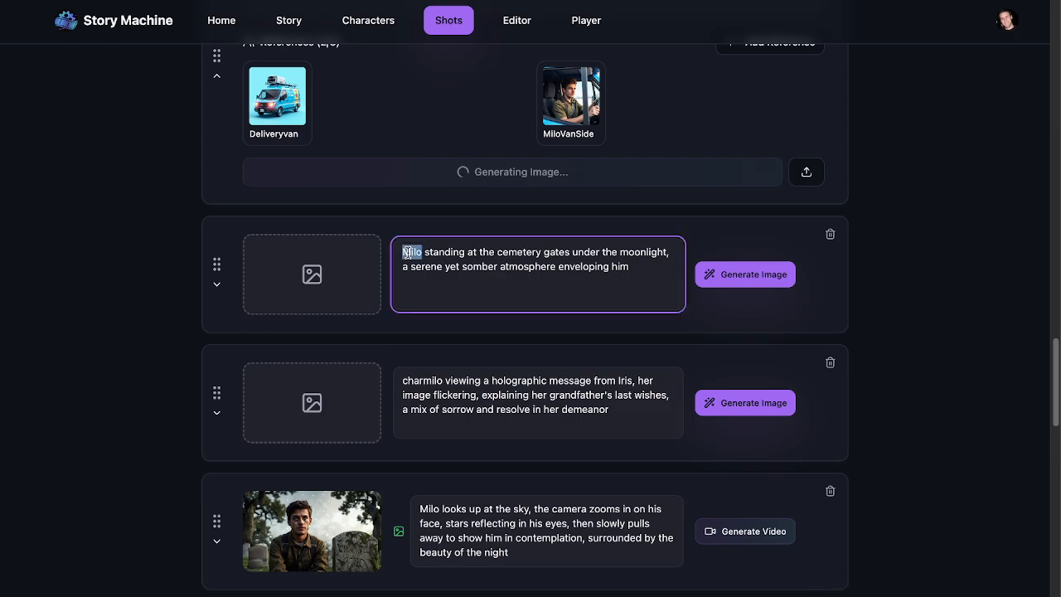
pyautogui.write('charmilo')
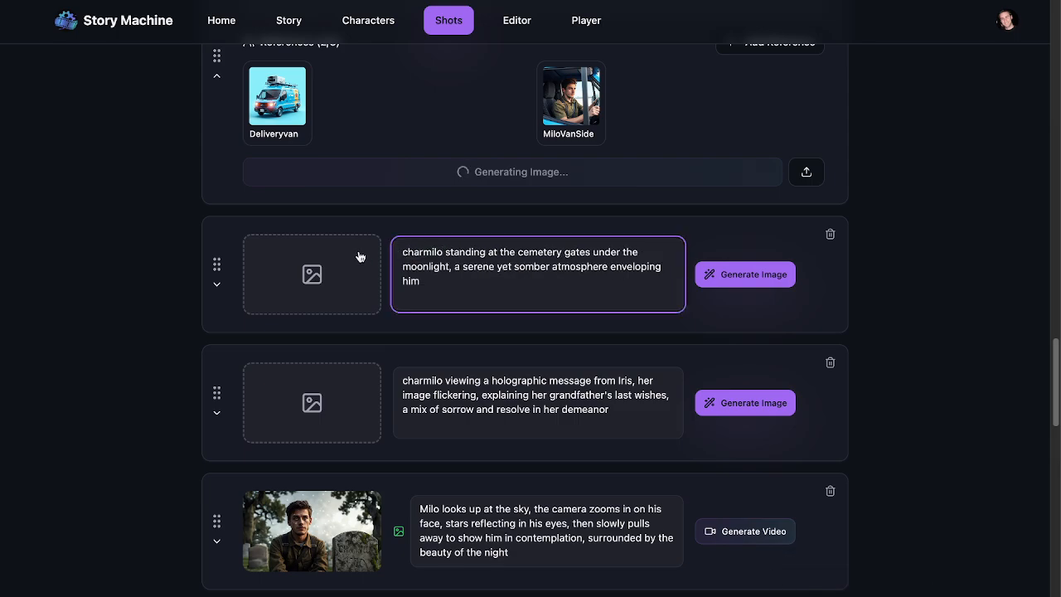
pyautogui.click(216, 284)
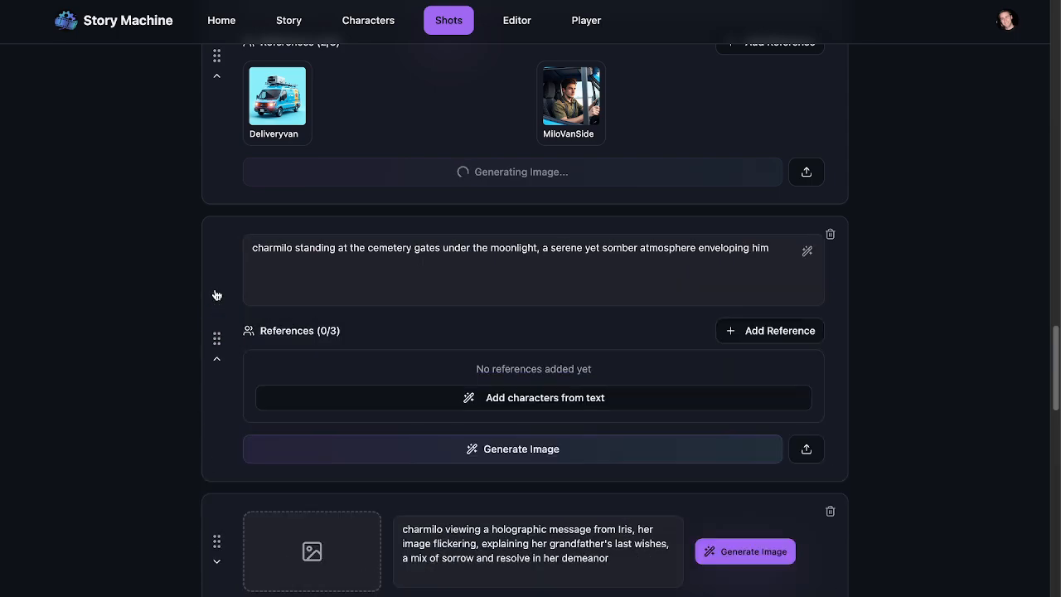
pyautogui.click(489, 397)
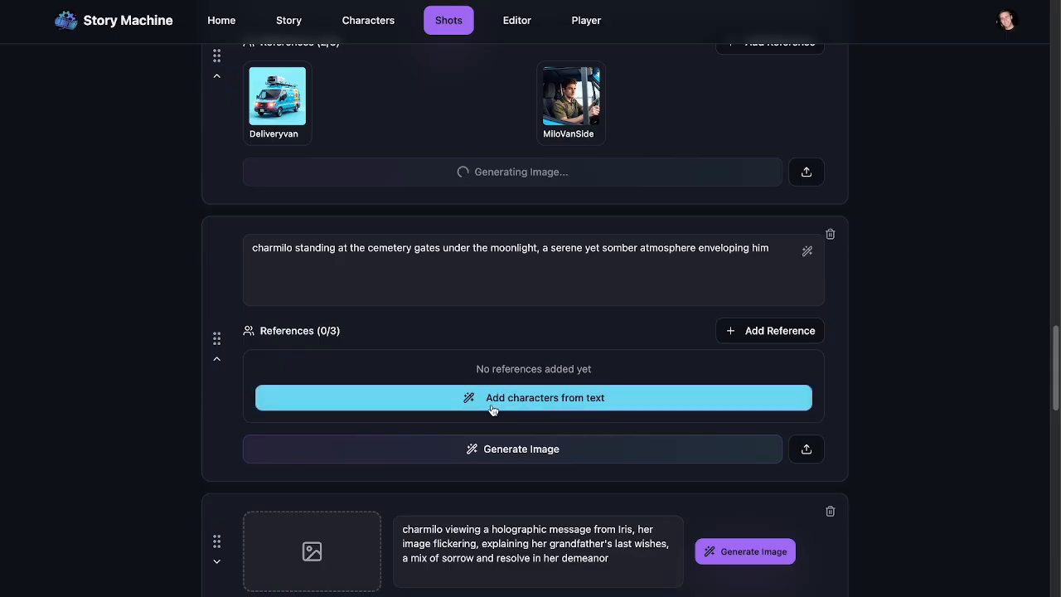
pyautogui.click(594, 455)
# Expand the holographic message shot and select the name "Iris" in its description for replacement
pyautogui.scroll(-2, 497, 464)
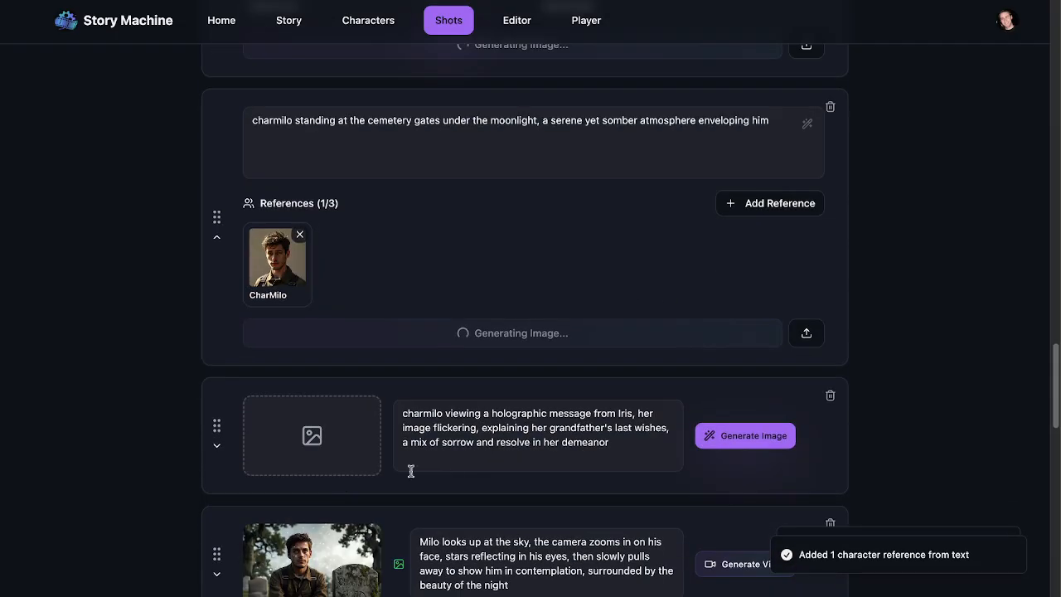
pyautogui.click(217, 446)
pyautogui.scroll(-3, 176, 415)
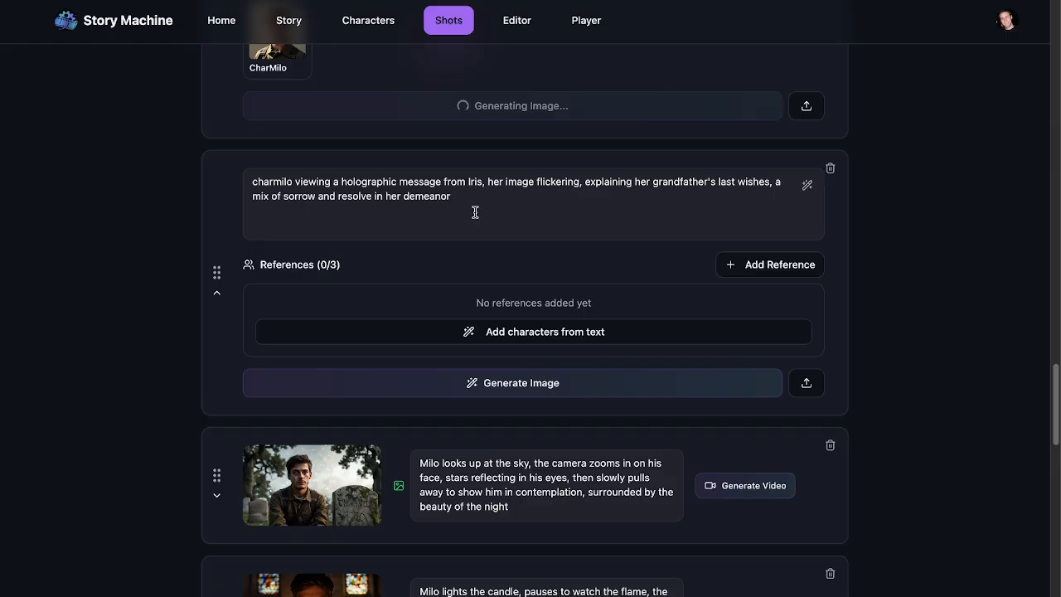
pyautogui.doubleClick(470, 182)
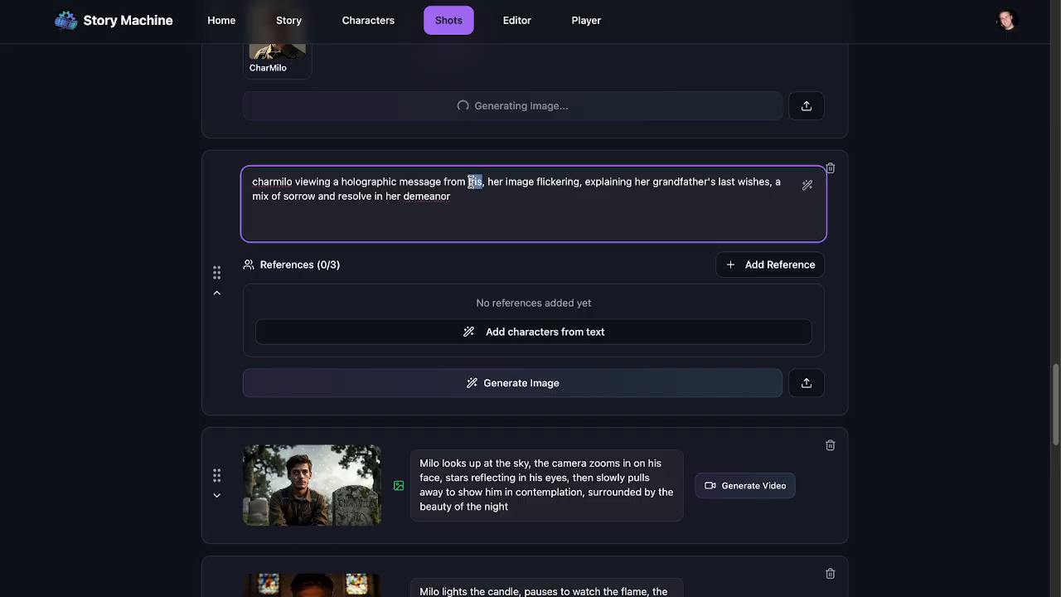
# Replace "iris" with "chariris" in the holographic message shot's prompt, add its character references from the text, and generate the image
pyautogui.write('chariris')
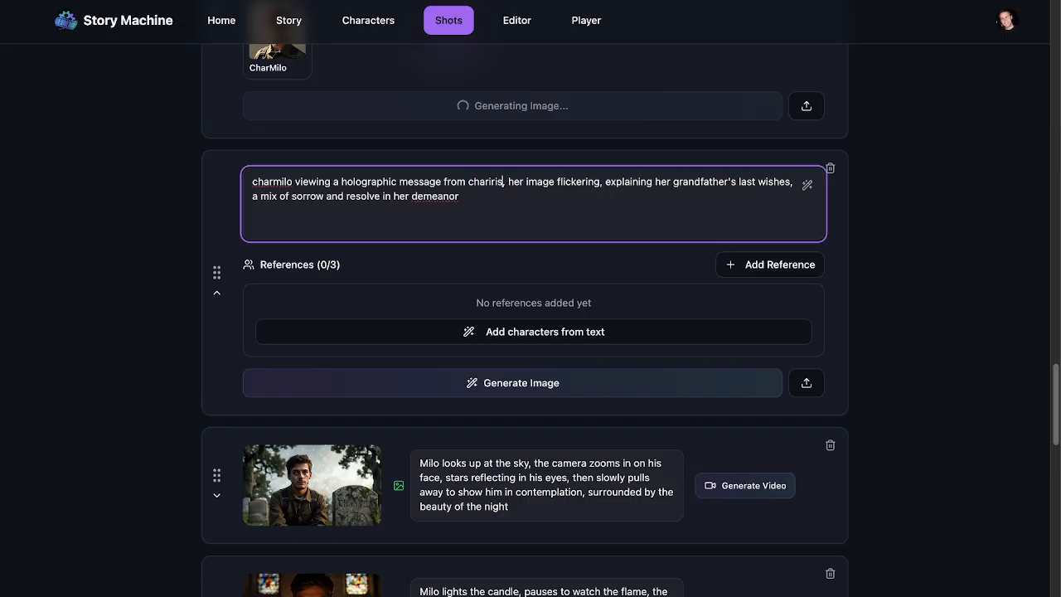
pyautogui.click(645, 331)
pyautogui.click(522, 391)
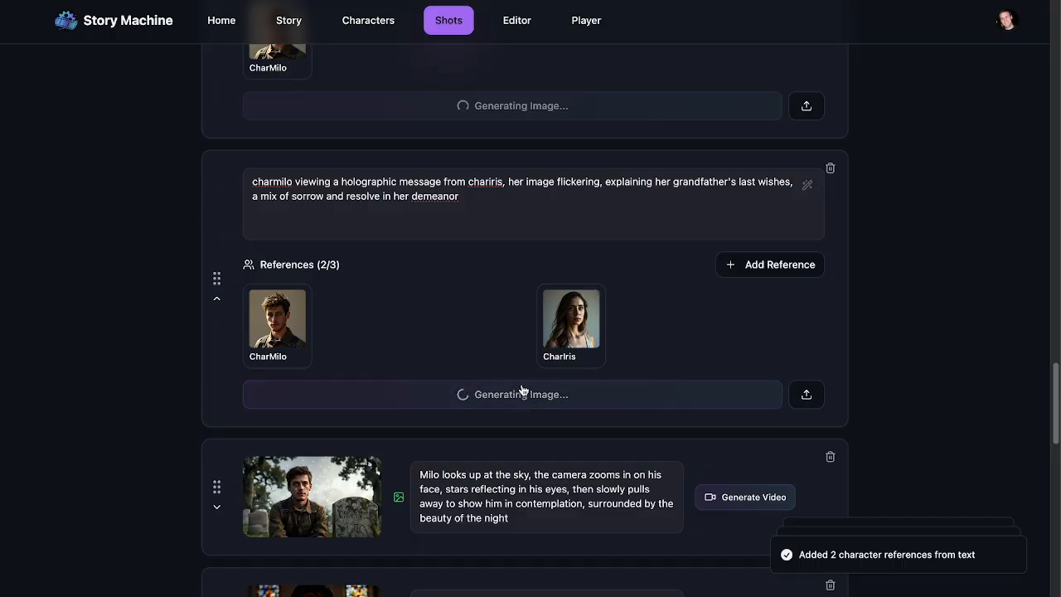
# Examine the enlarged image of the library shot in which Sage holds a finger to her lips beside Milo
pyautogui.scroll(10, 477, 341)
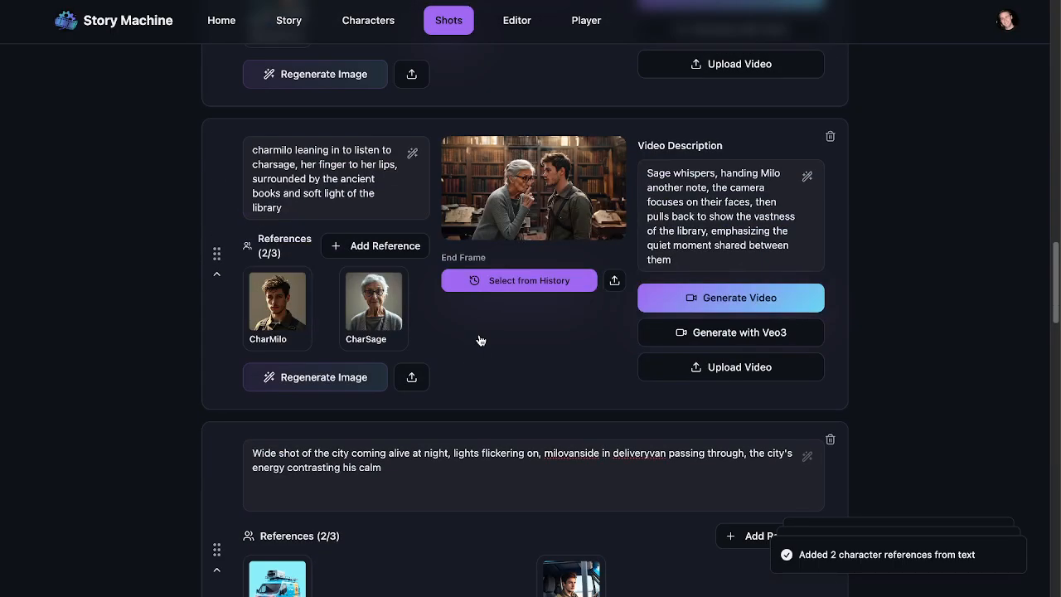
pyautogui.scroll(5, 479, 340)
pyautogui.scroll(-6, 489, 344)
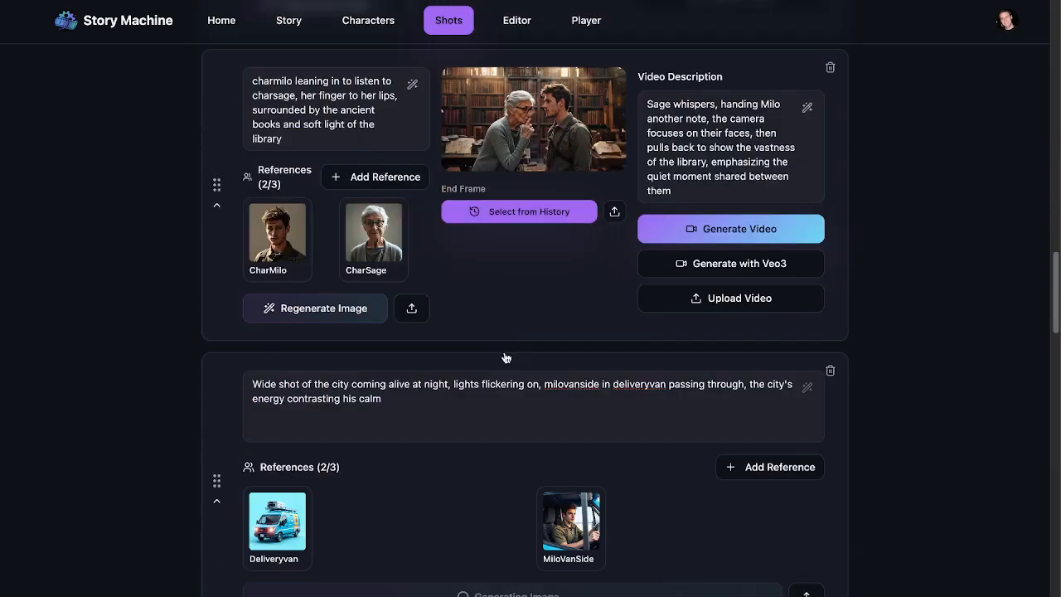
pyautogui.click(516, 155)
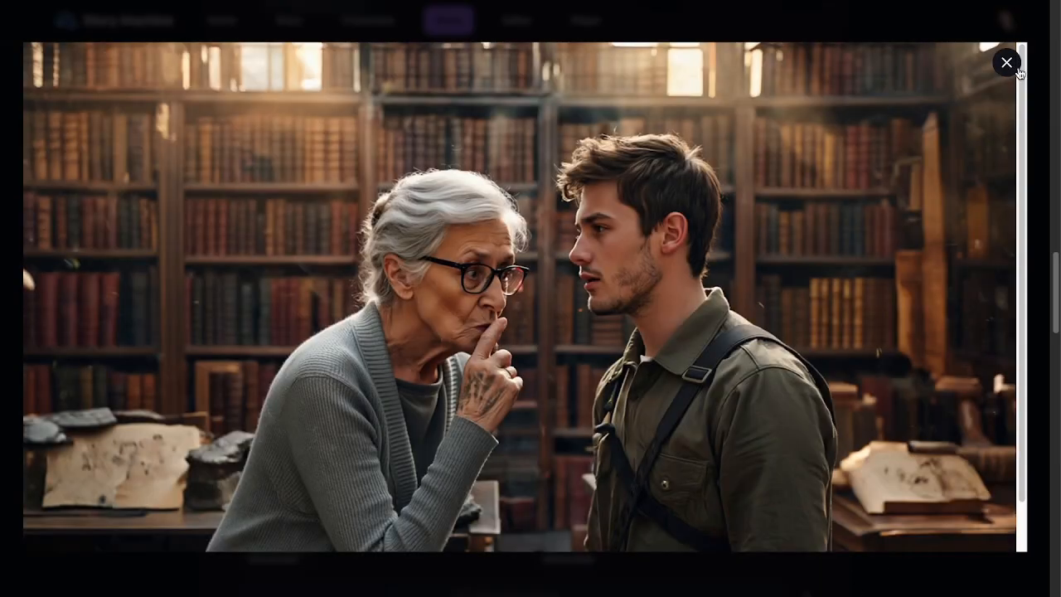
pyautogui.click(1008, 65)
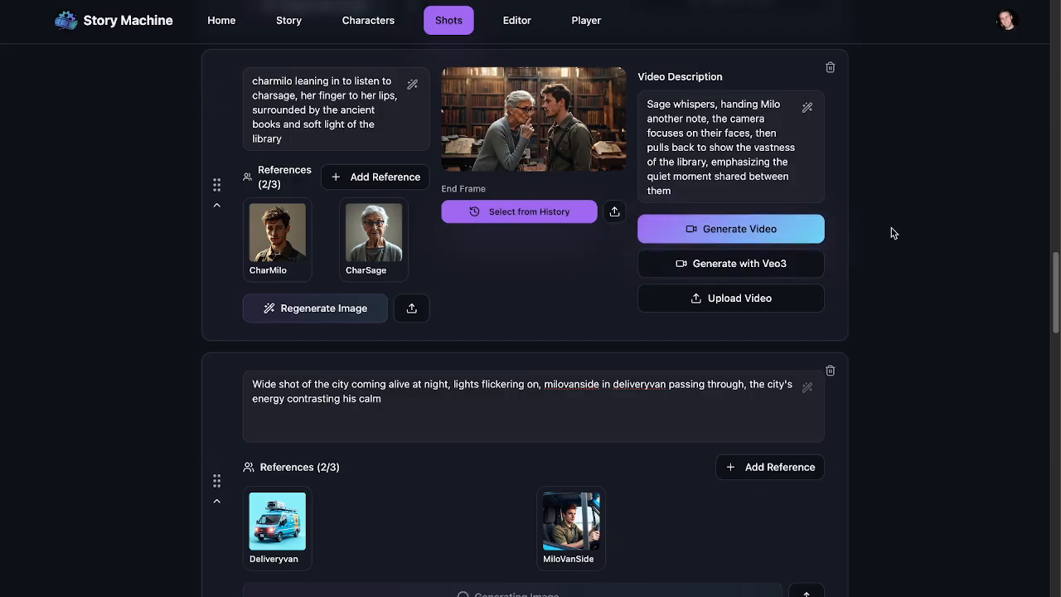
pyautogui.click(573, 126)
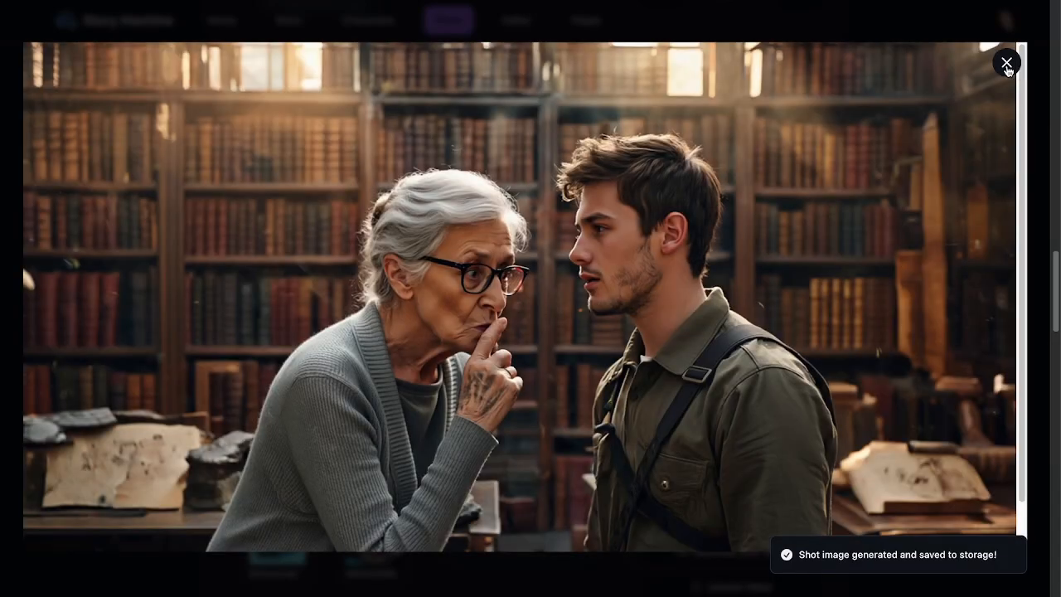
pyautogui.click(1007, 65)
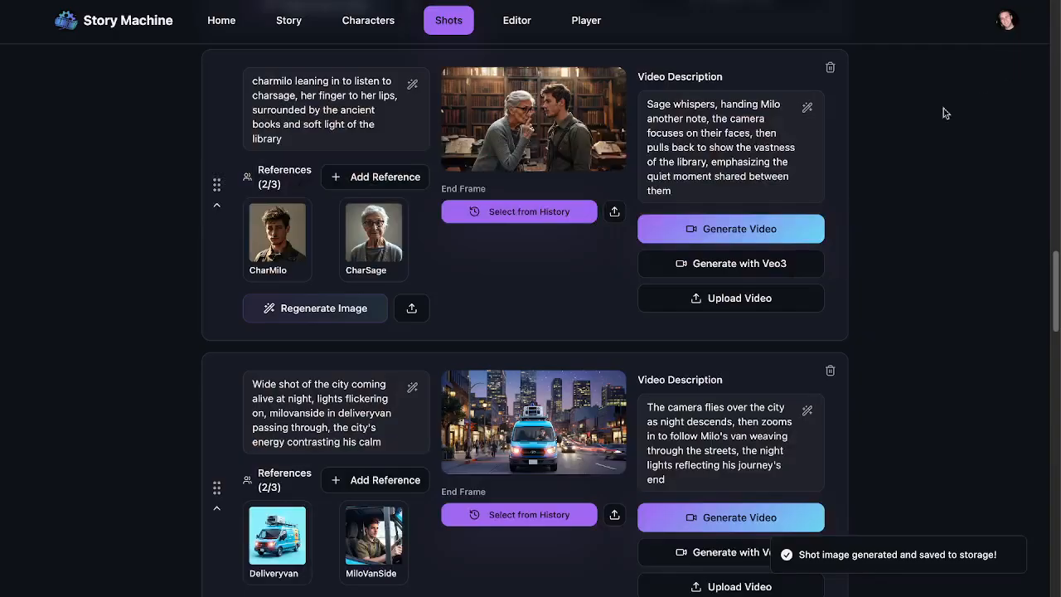
# Review the generated shots and move the shot of Milo getting ready in his messy apartment to the first position
pyautogui.scroll(-15, 881, 408)
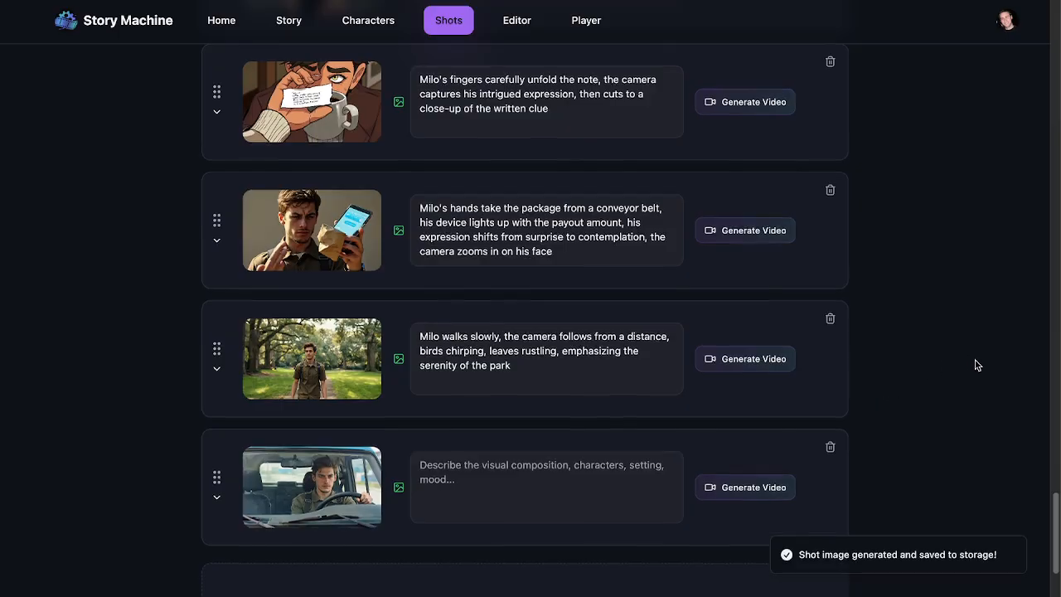
pyautogui.scroll(-2, 974, 362)
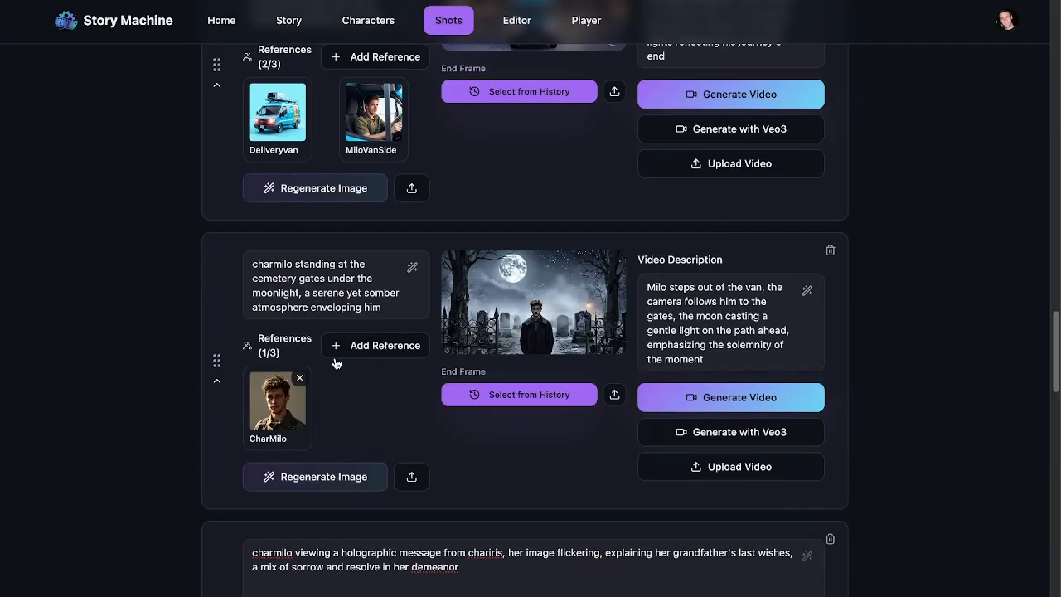
pyautogui.scroll(-10, 334, 363)
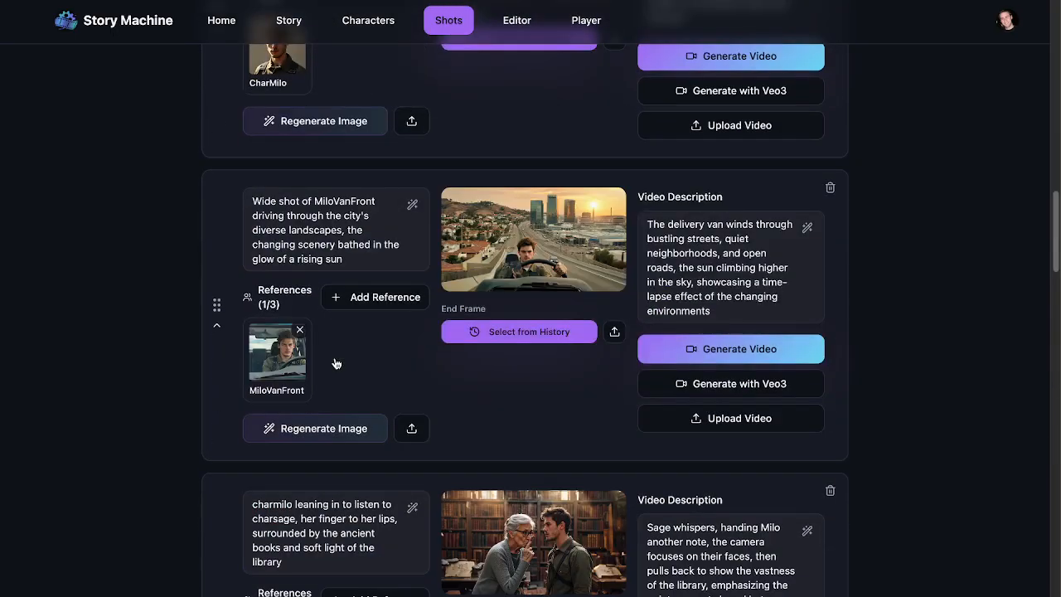
pyautogui.scroll(2, 335, 362)
pyautogui.scroll(9, 336, 363)
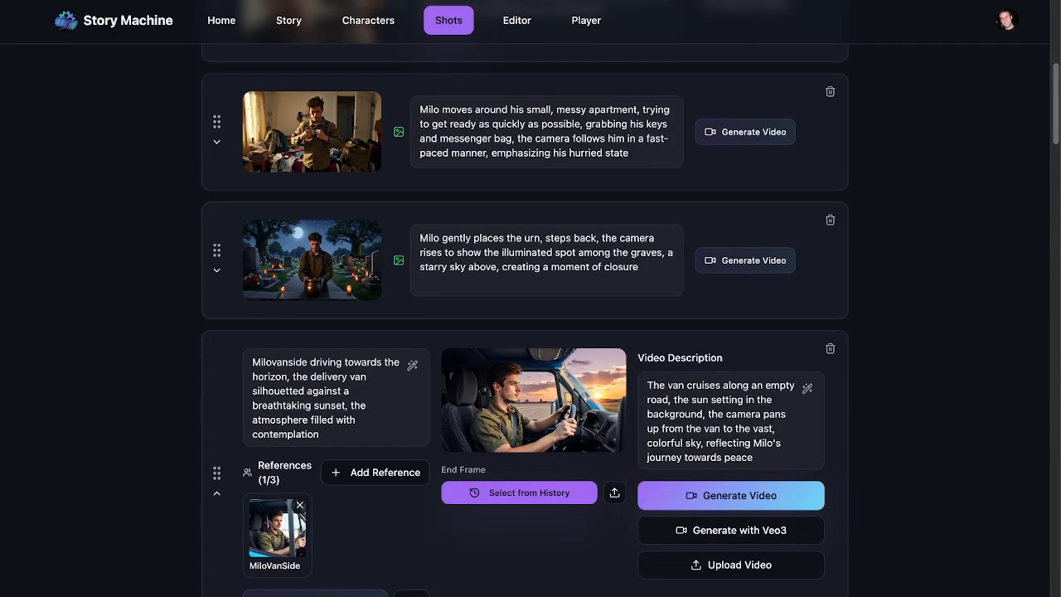
pyautogui.scroll(5, 510, 270)
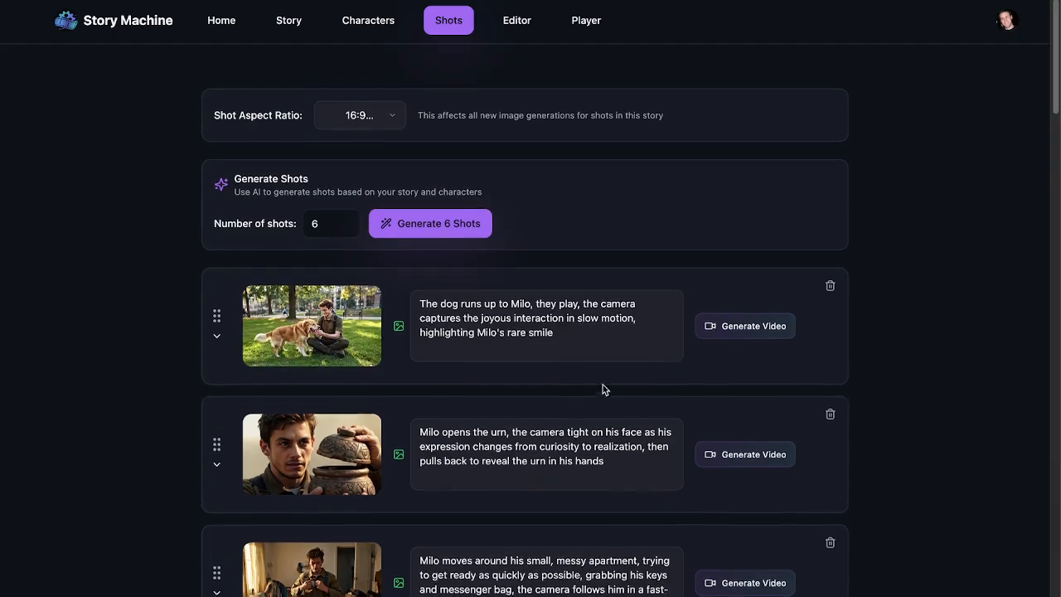
pyautogui.scroll(-3, 603, 386)
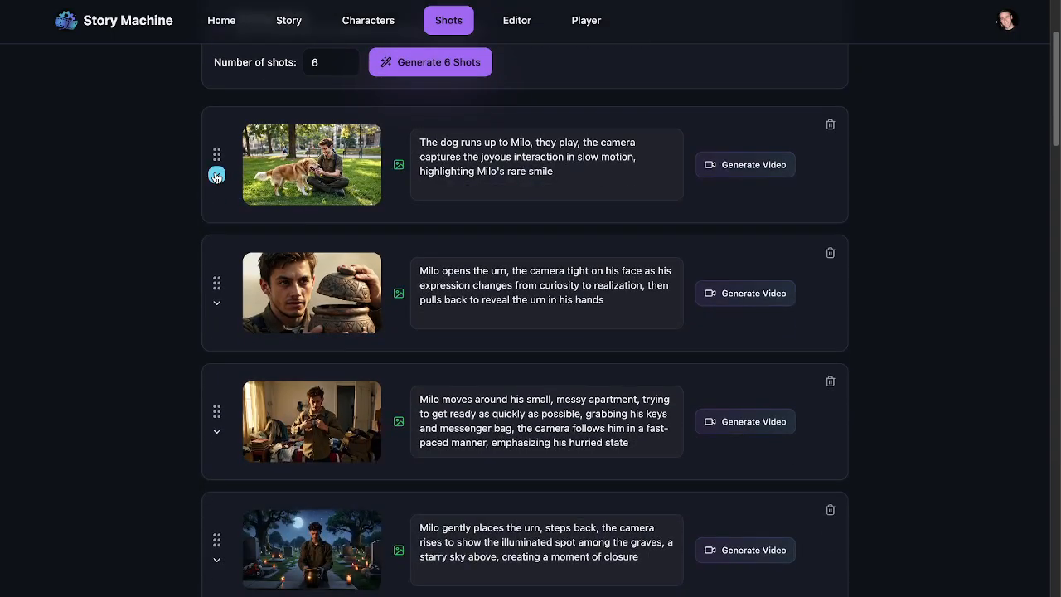
pyautogui.scroll(-1, 404, 342)
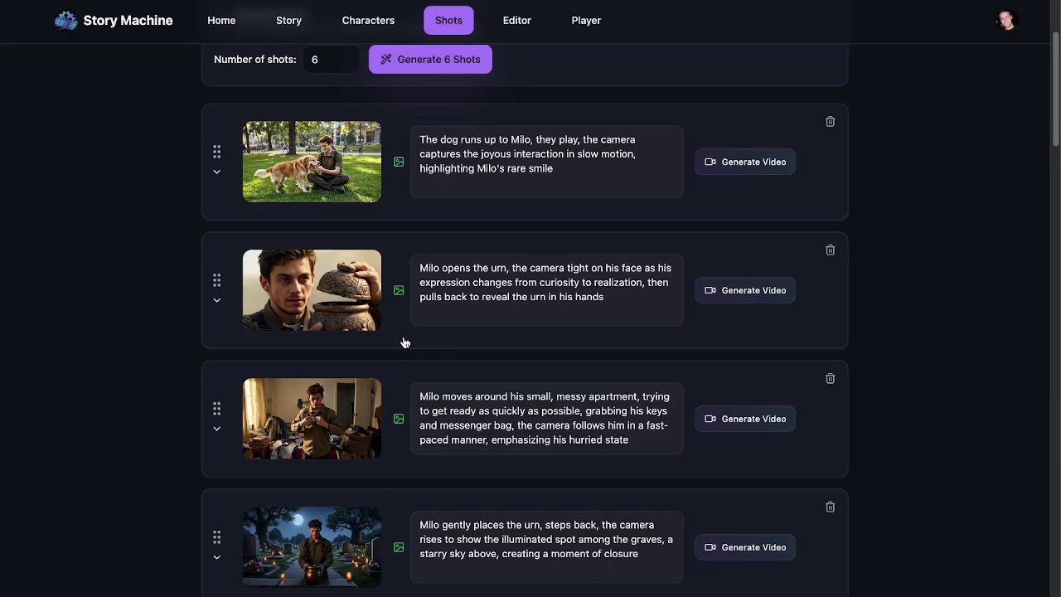
pyautogui.scroll(-2, 404, 342)
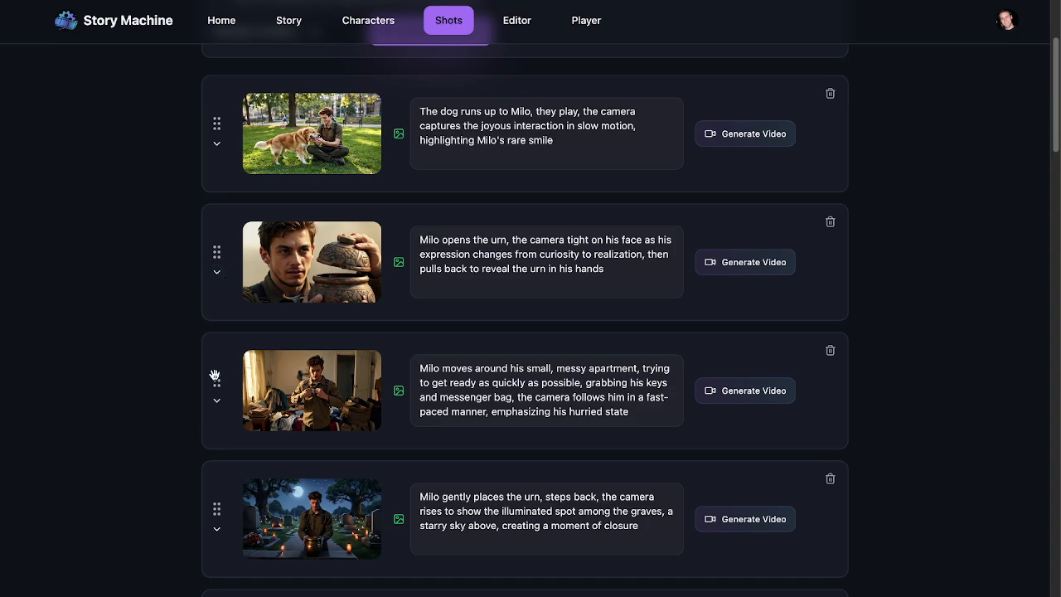
pyautogui.moveTo(214, 377); pyautogui.dragTo(208, 162)
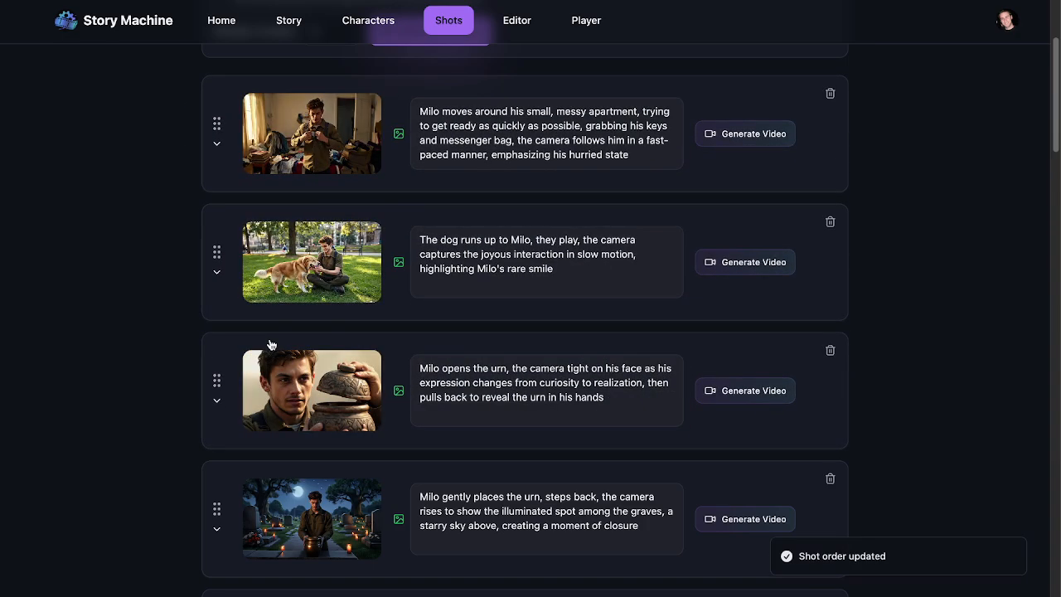
# Check the enlarged image and image history of the cryptic note and coffee cup shot, and regenerate its image
pyautogui.scroll(-15, 318, 352)
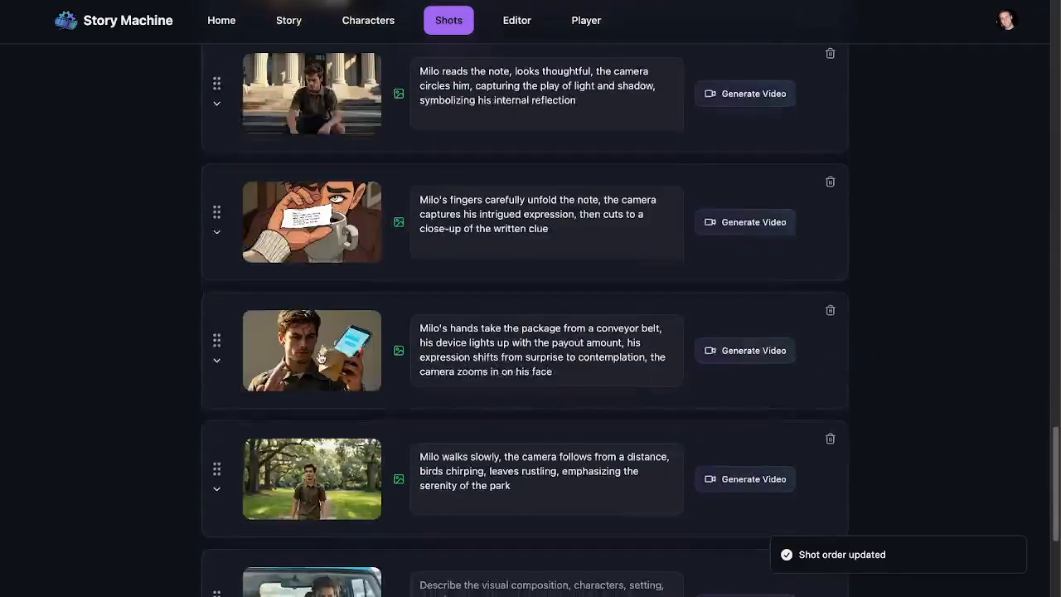
pyautogui.click(216, 219)
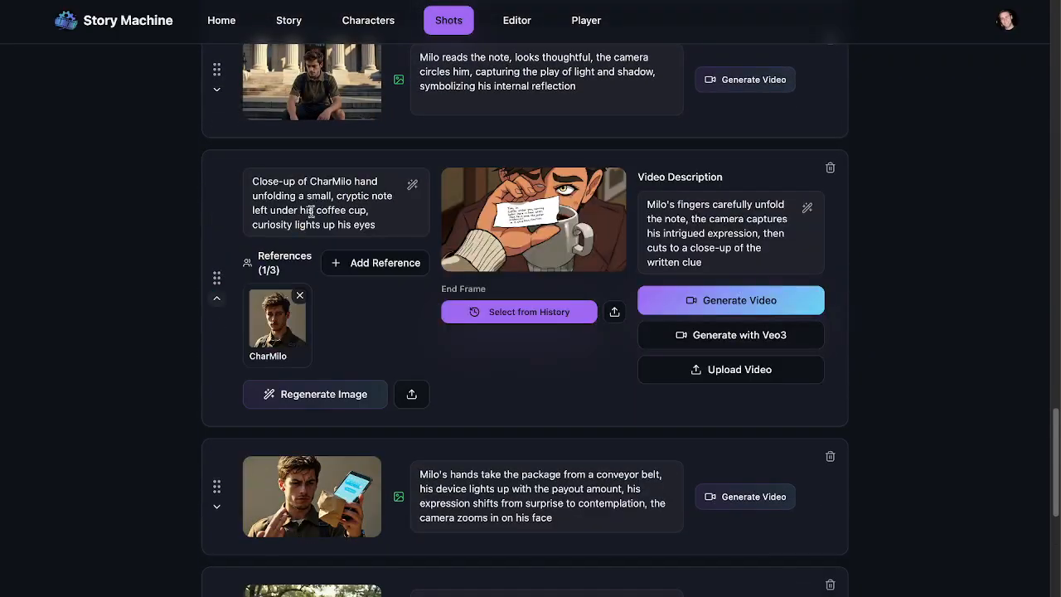
pyautogui.click(492, 226)
pyautogui.click(388, 297)
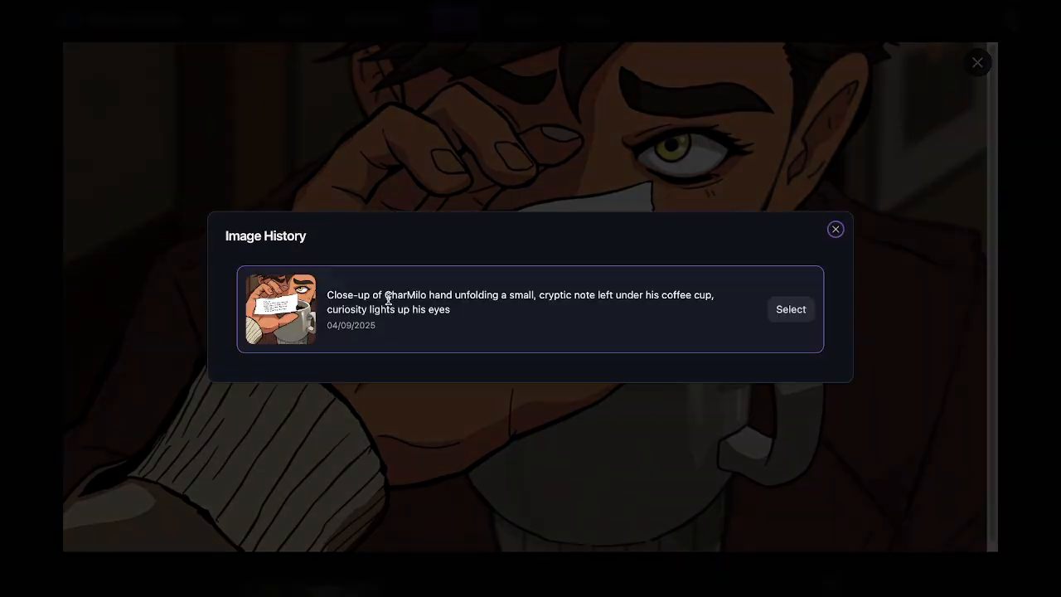
pyautogui.click(836, 228)
pyautogui.click(977, 63)
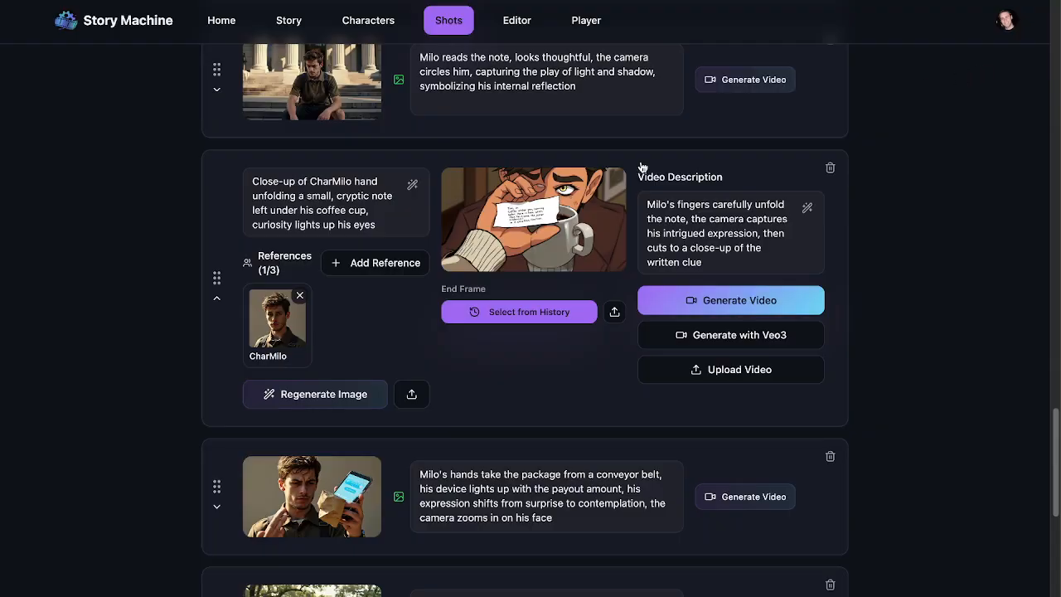
pyautogui.click(334, 393)
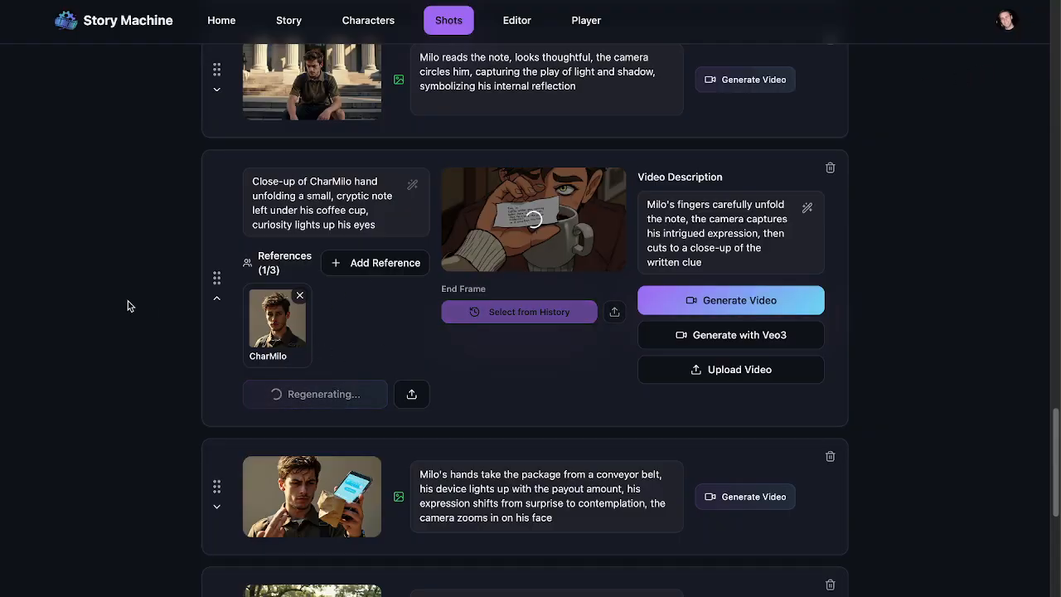
pyautogui.click(216, 299)
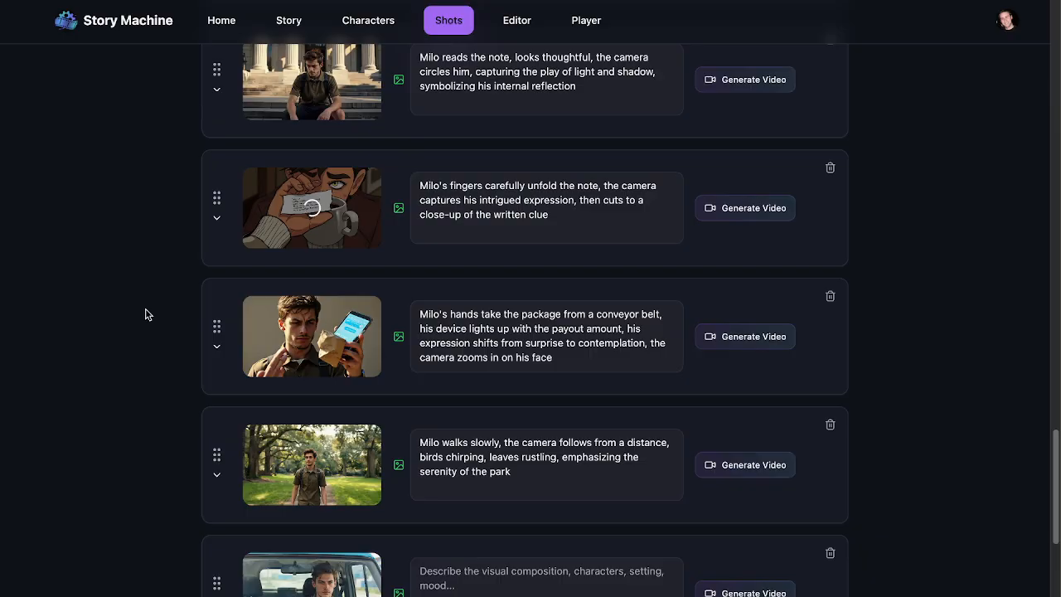
# Inspect the enlarged image of the chapel candle-lighting shot and regenerate it with the same prompt and CharMilo reference
pyautogui.scroll(-2, 145, 315)
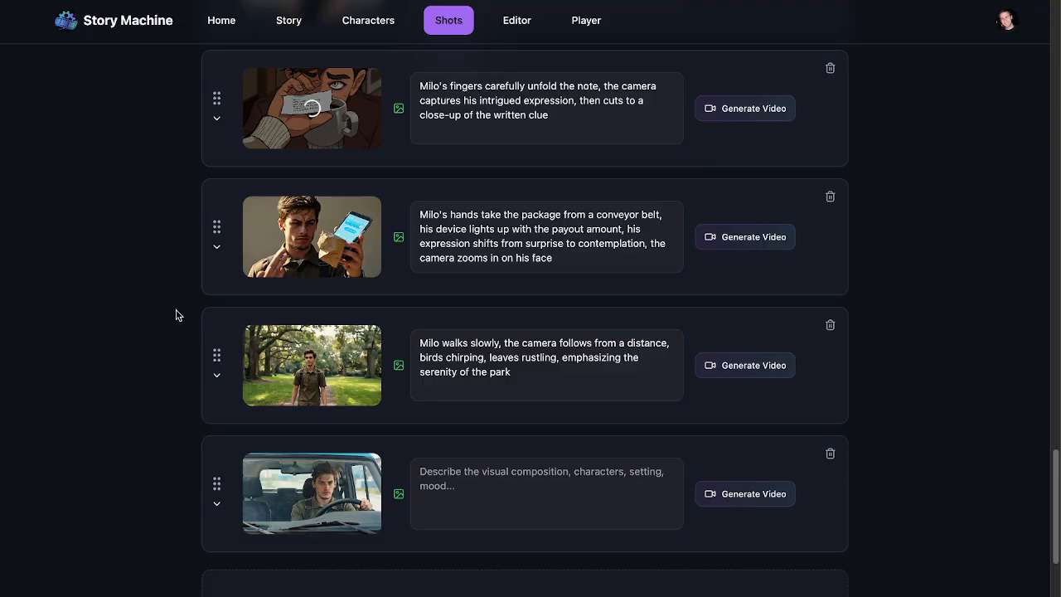
pyautogui.scroll(-1, 178, 315)
pyautogui.scroll(-2, 176, 315)
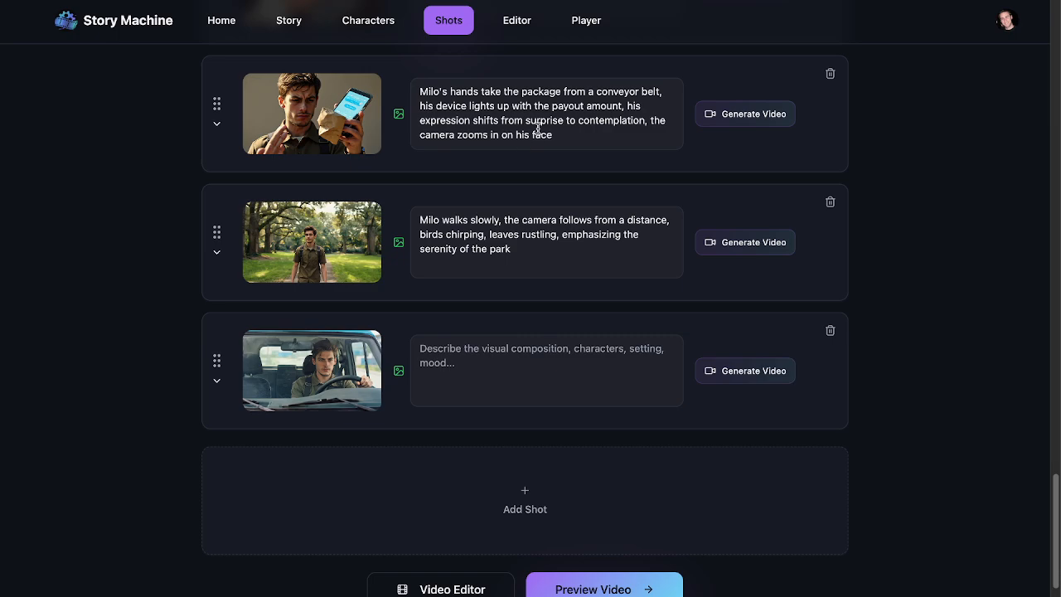
pyautogui.scroll(6, 535, 156)
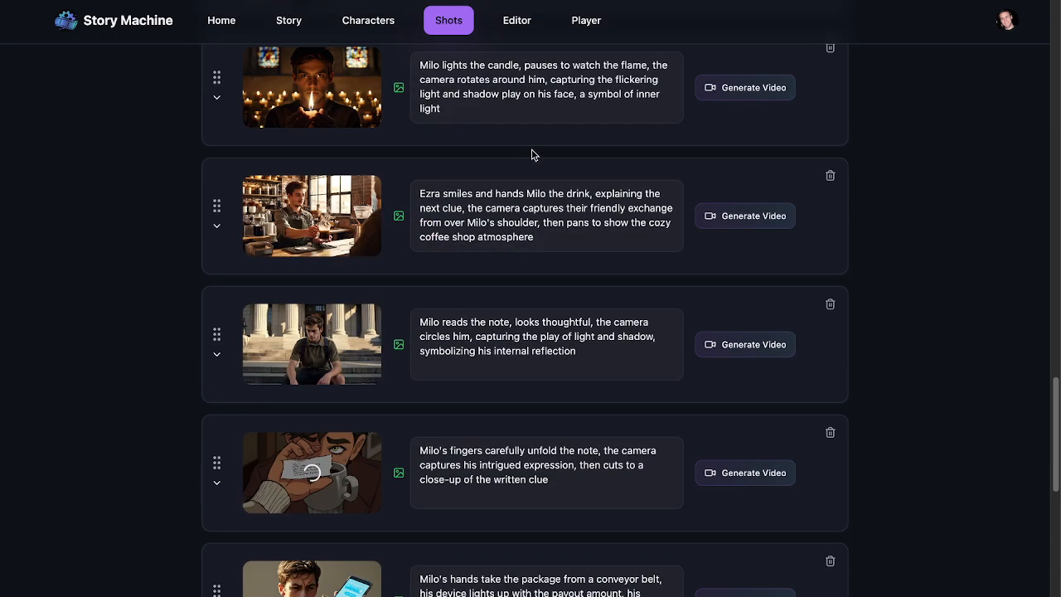
pyautogui.scroll(4, 532, 155)
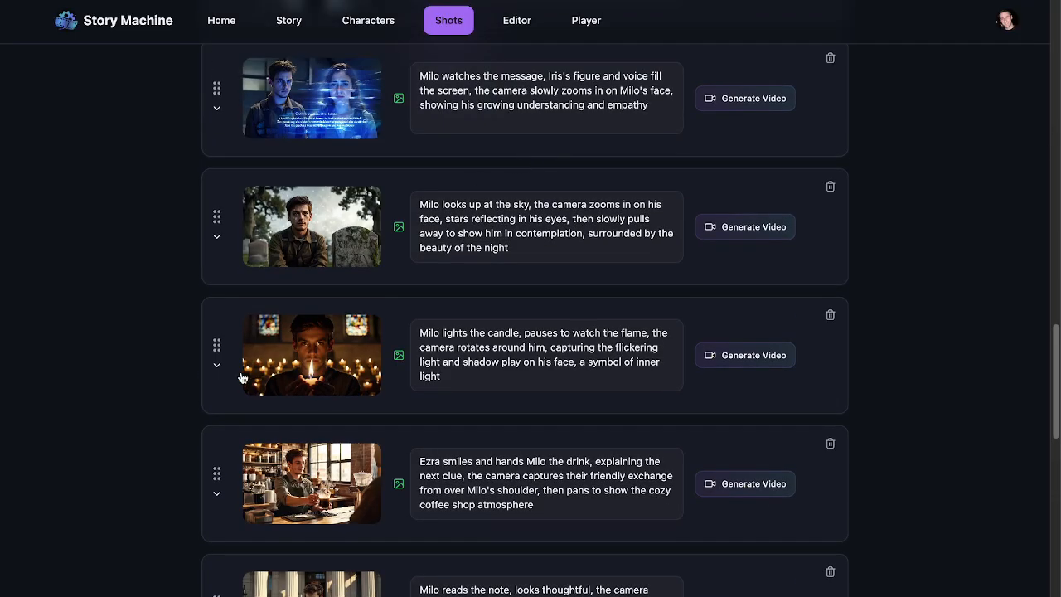
pyautogui.click(217, 365)
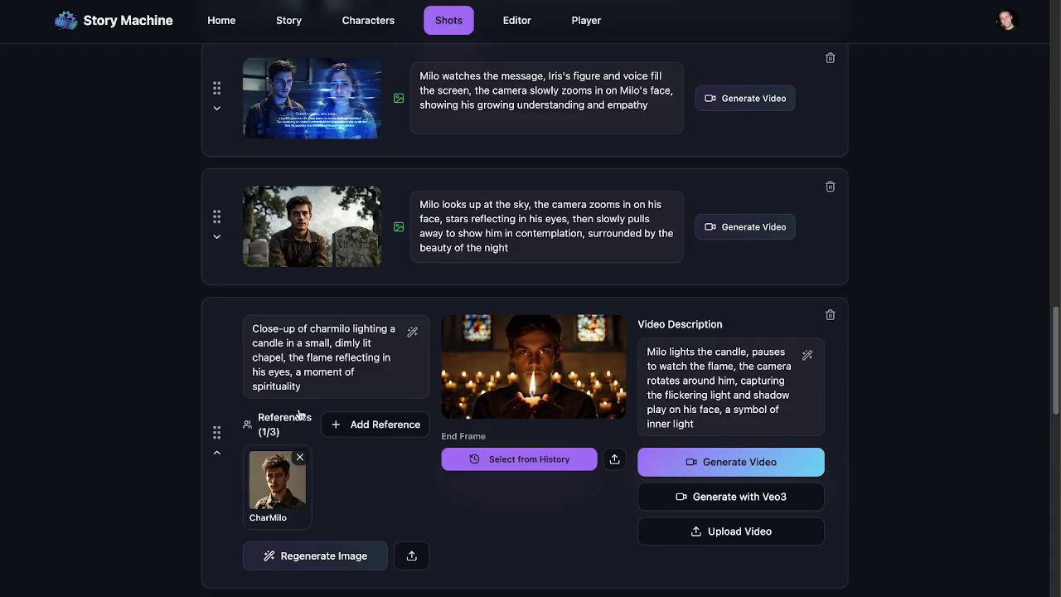
pyautogui.click(217, 452)
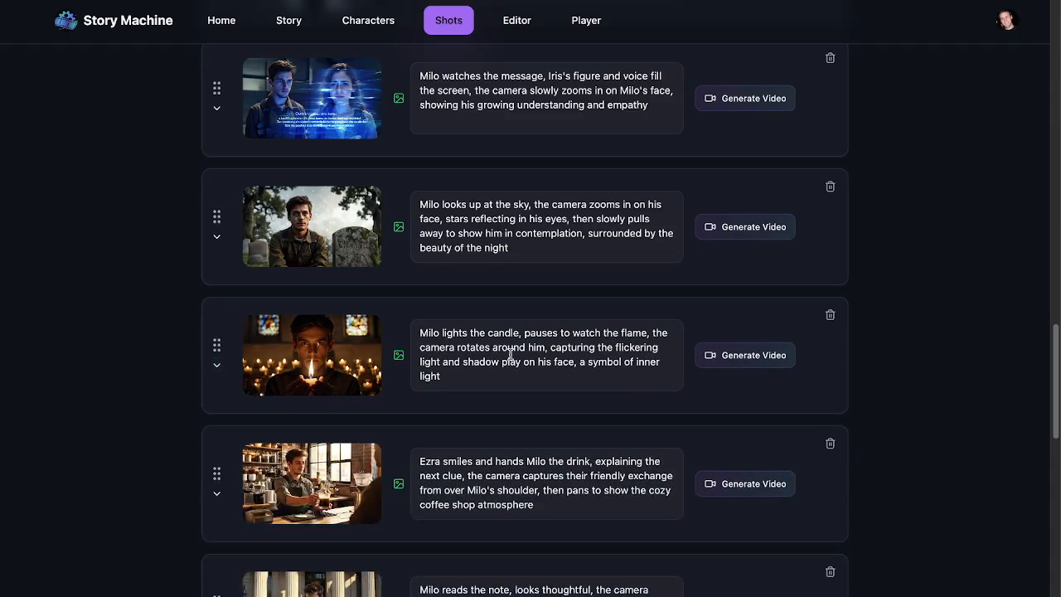
pyautogui.click(215, 366)
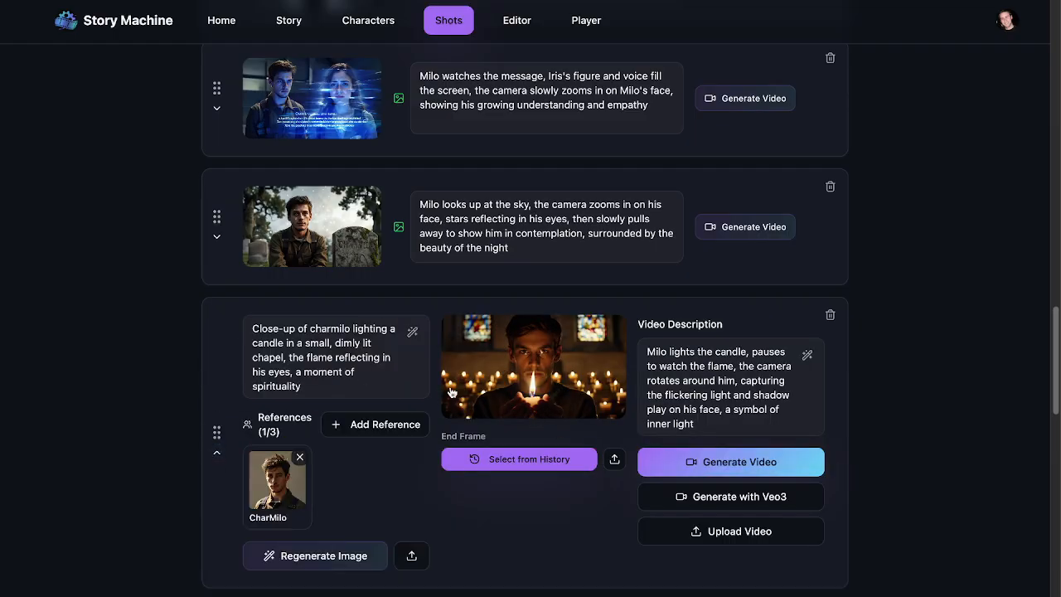
pyautogui.click(531, 373)
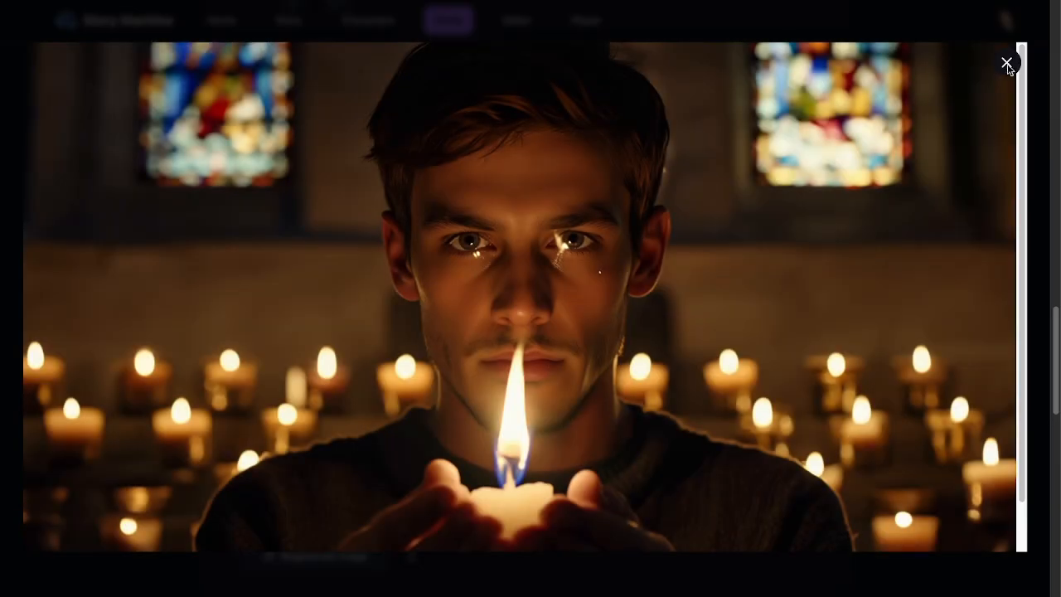
pyautogui.click(1007, 63)
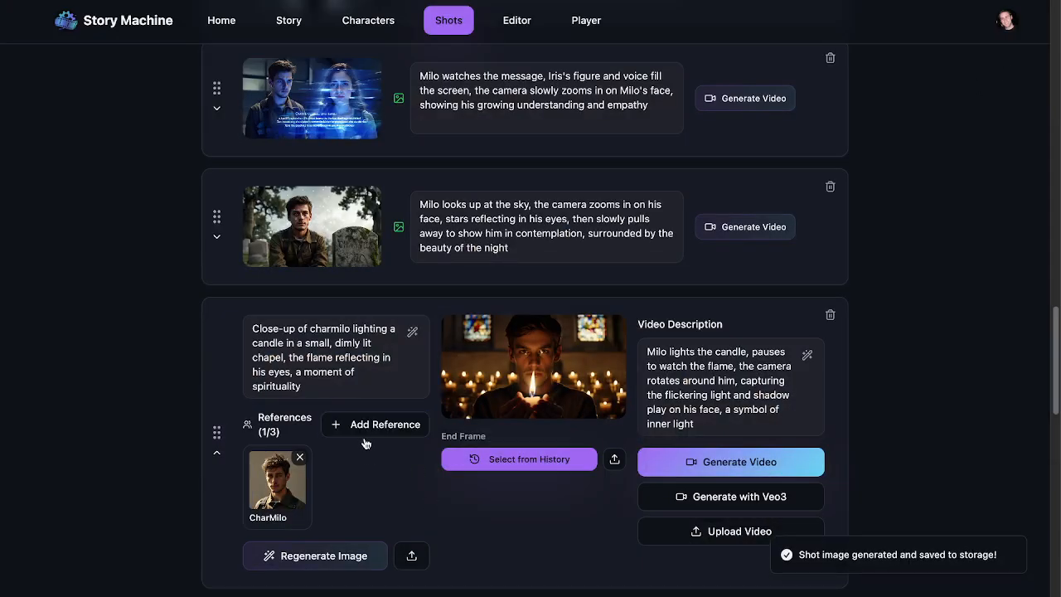
pyautogui.click(296, 566)
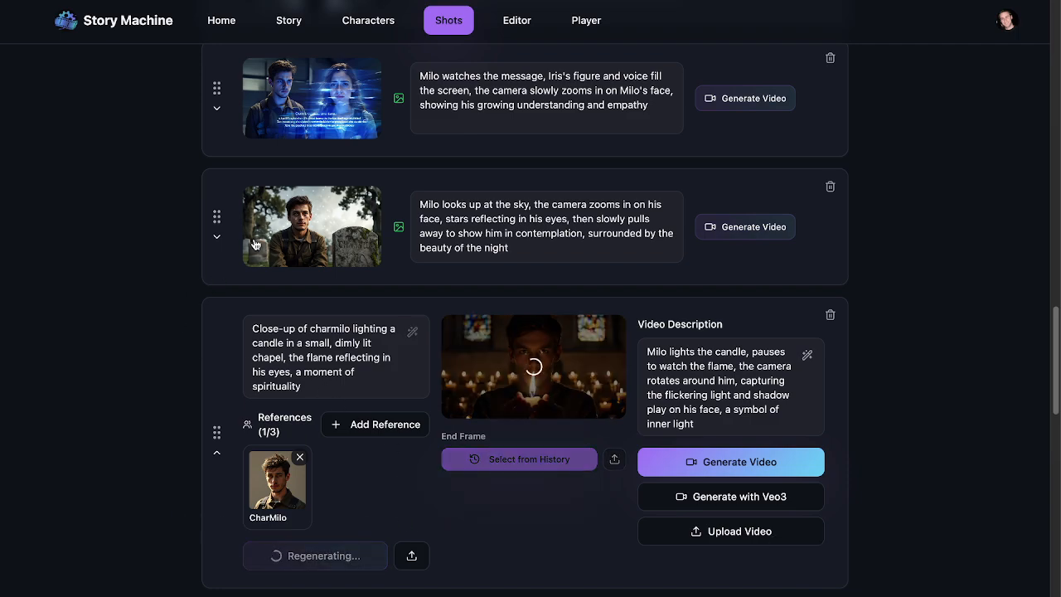
# Expand the shot of Milo sitting by the grave and examine its enlarged image
pyautogui.click(216, 236)
pyautogui.click(517, 233)
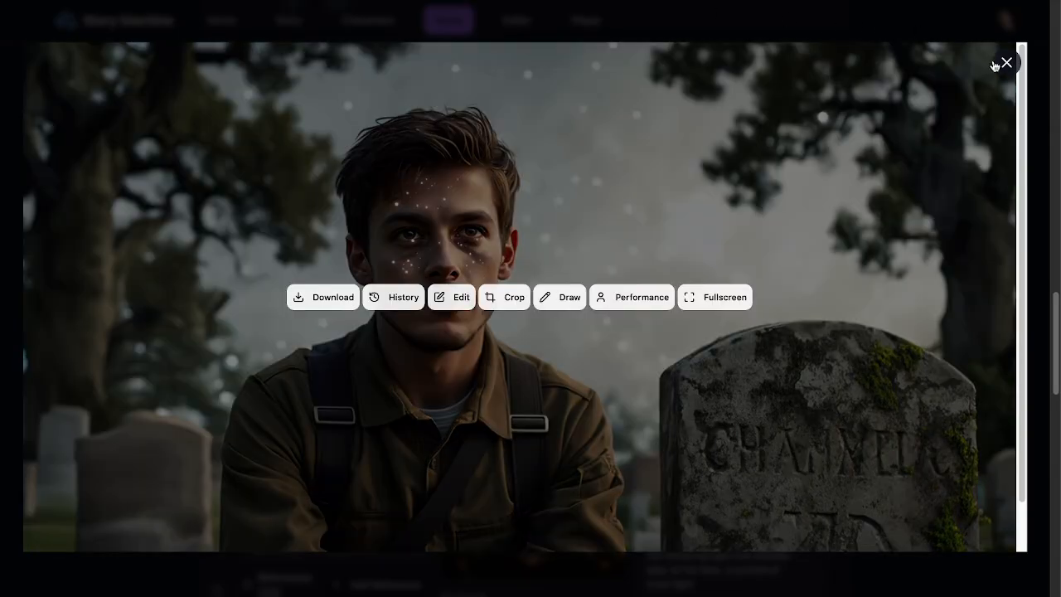
pyautogui.click(1004, 63)
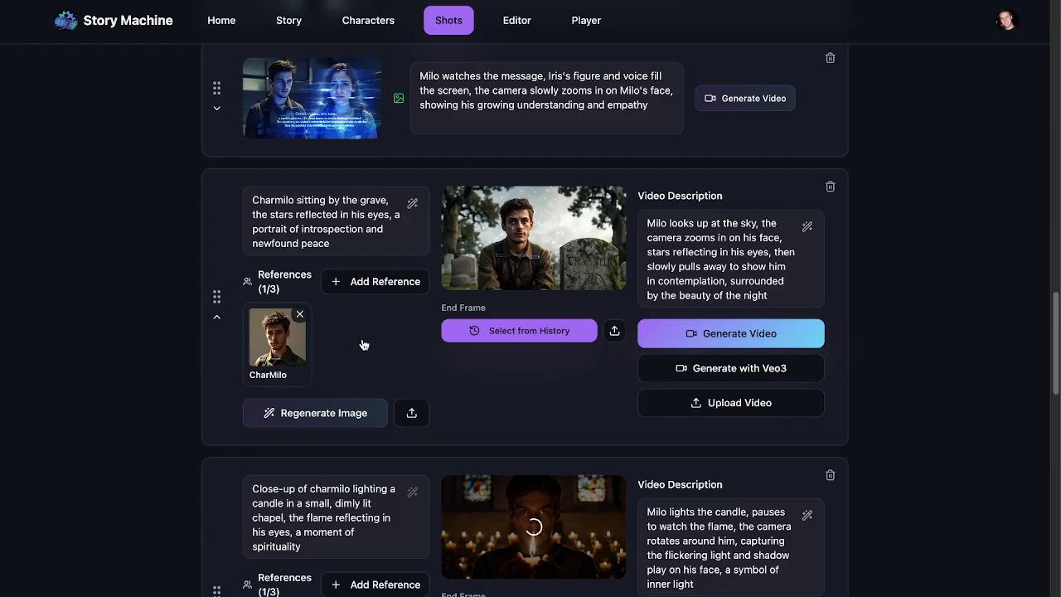
# Add "at night" after "grave" in the image prompt of Milo sitting by the grave and regenerate its image
pyautogui.click(387, 201)
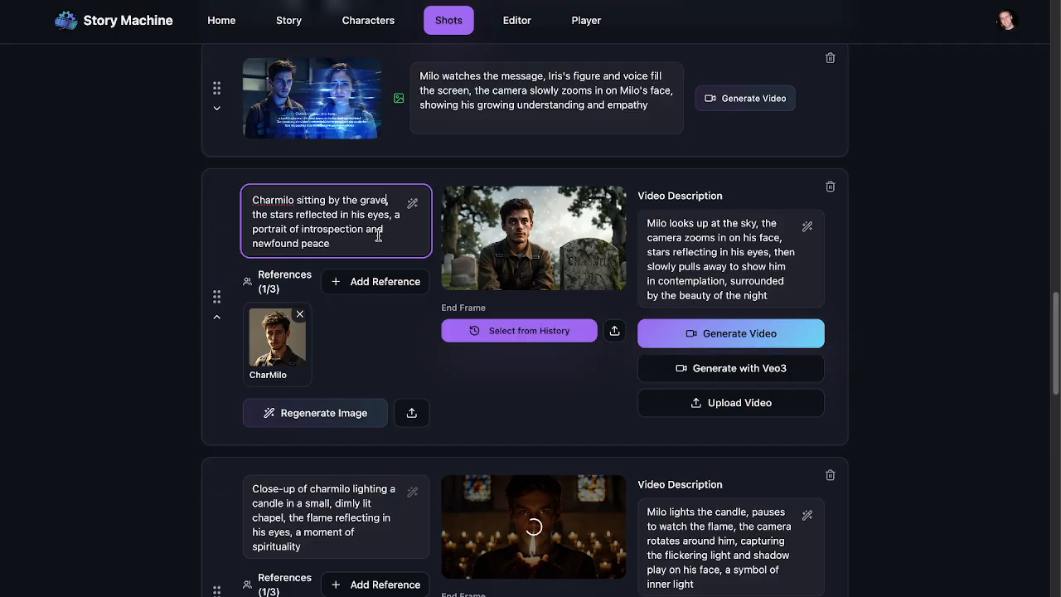
pyautogui.write('at night')
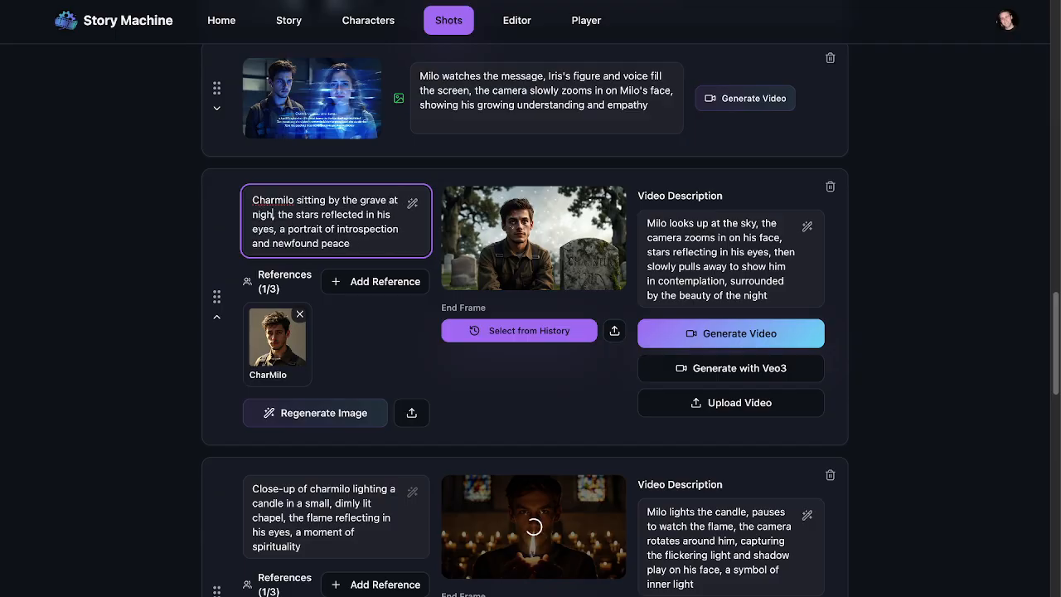
pyautogui.click(319, 413)
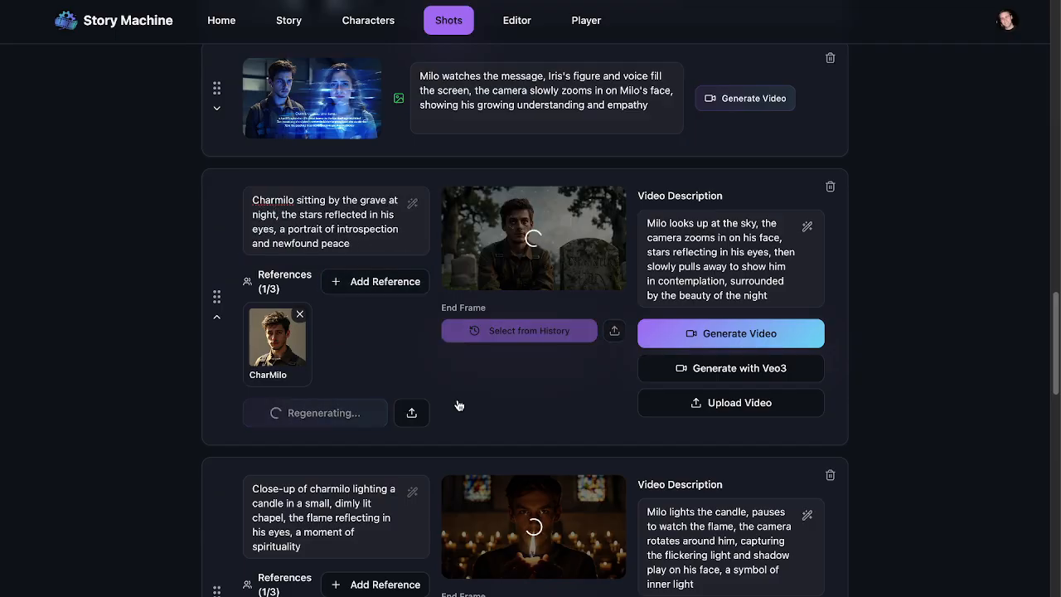
# Expand the night city van shot, and move the shot of Milo driving that has no video description to second position
pyautogui.scroll(-2, 450, 393)
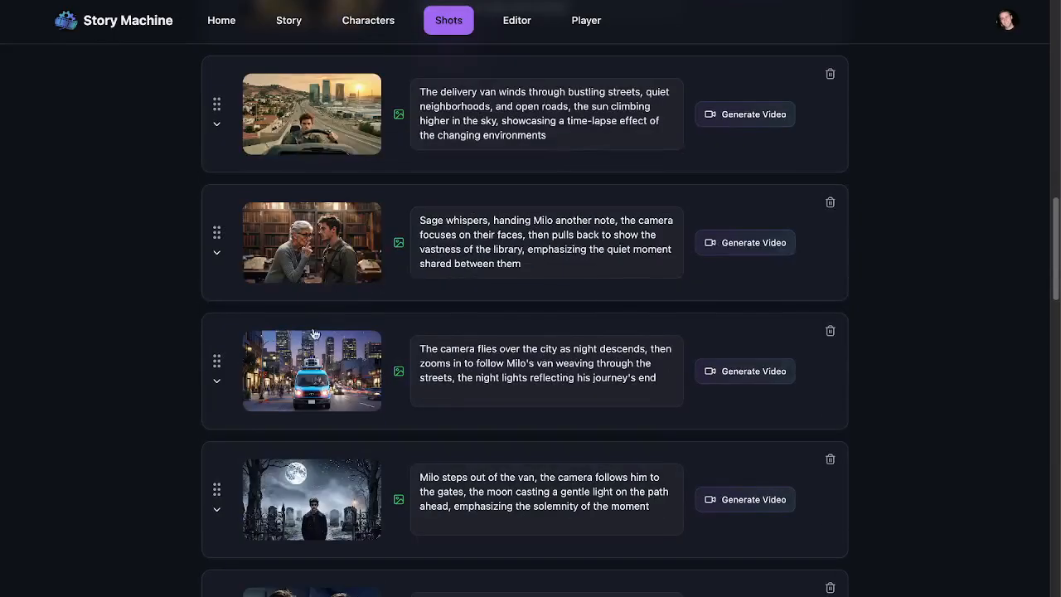
pyautogui.click(217, 382)
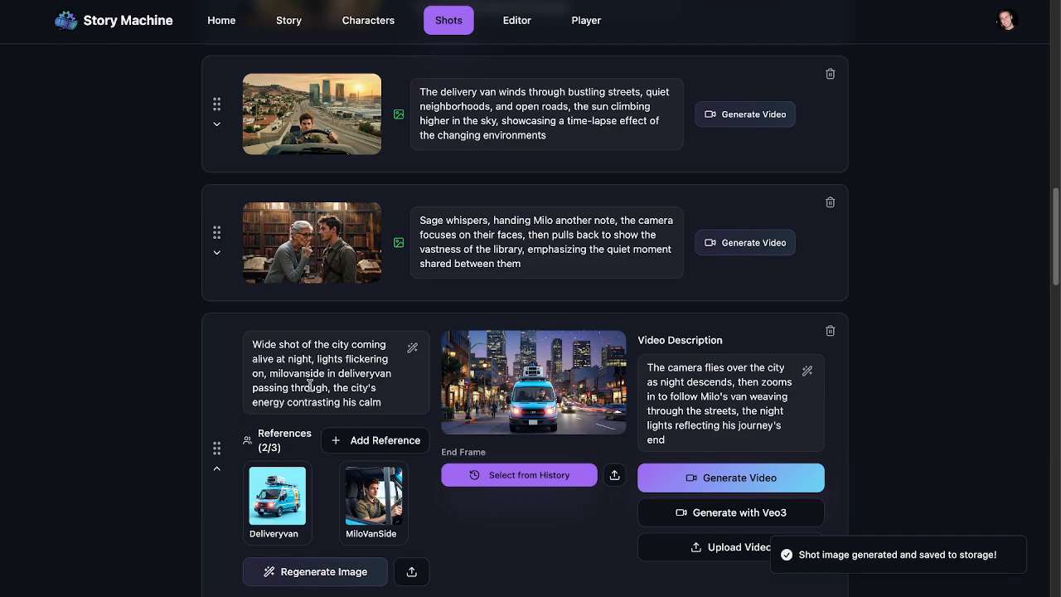
pyautogui.scroll(15, 310, 385)
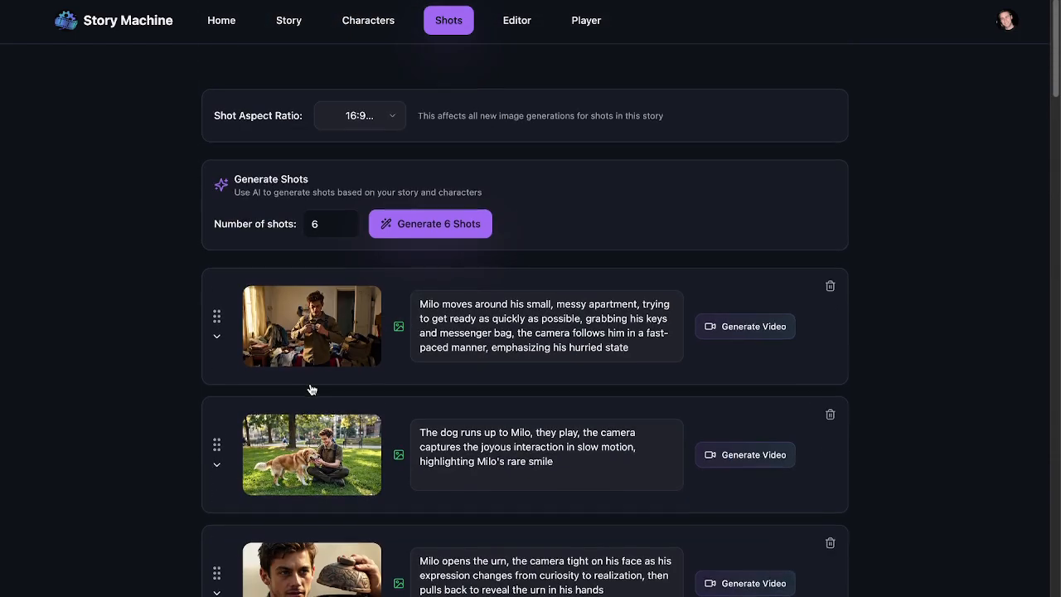
pyautogui.scroll(-2, 311, 389)
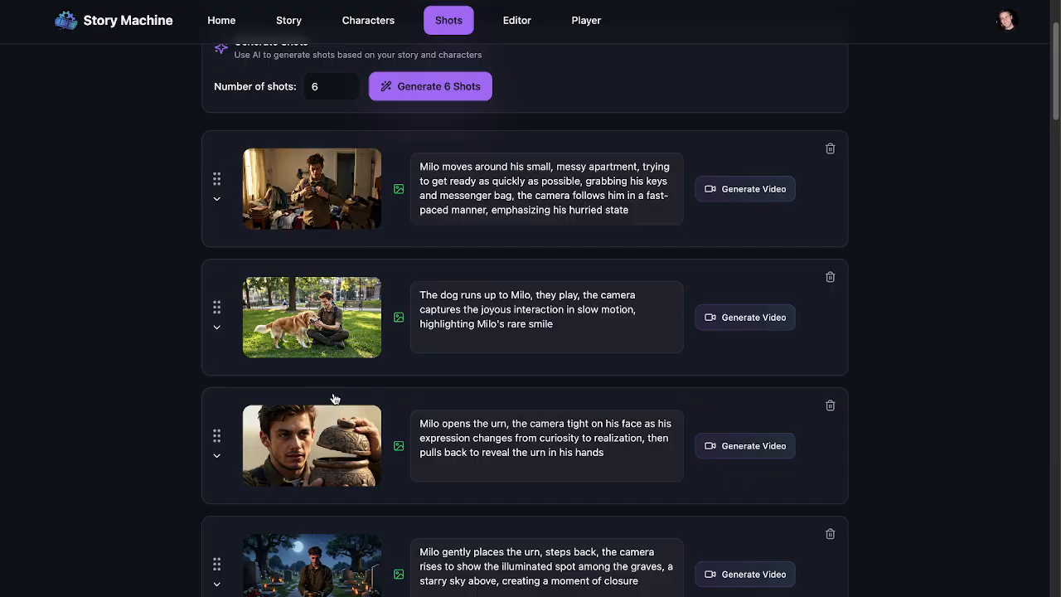
pyautogui.scroll(2, 225, 466)
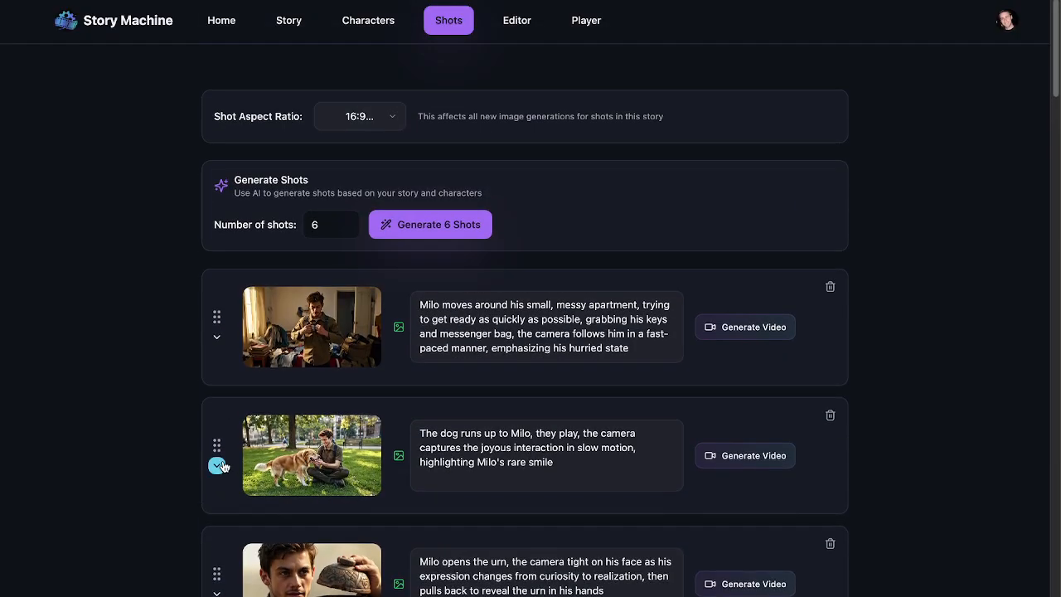
pyautogui.scroll(-11, 222, 465)
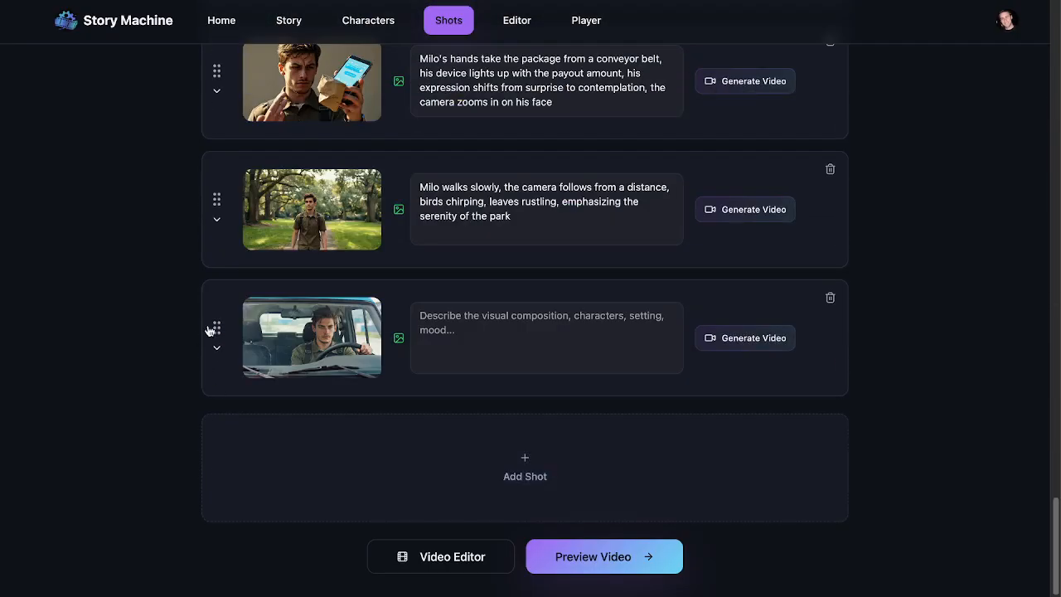
pyautogui.moveTo(218, 330); pyautogui.dragTo(208, 450)
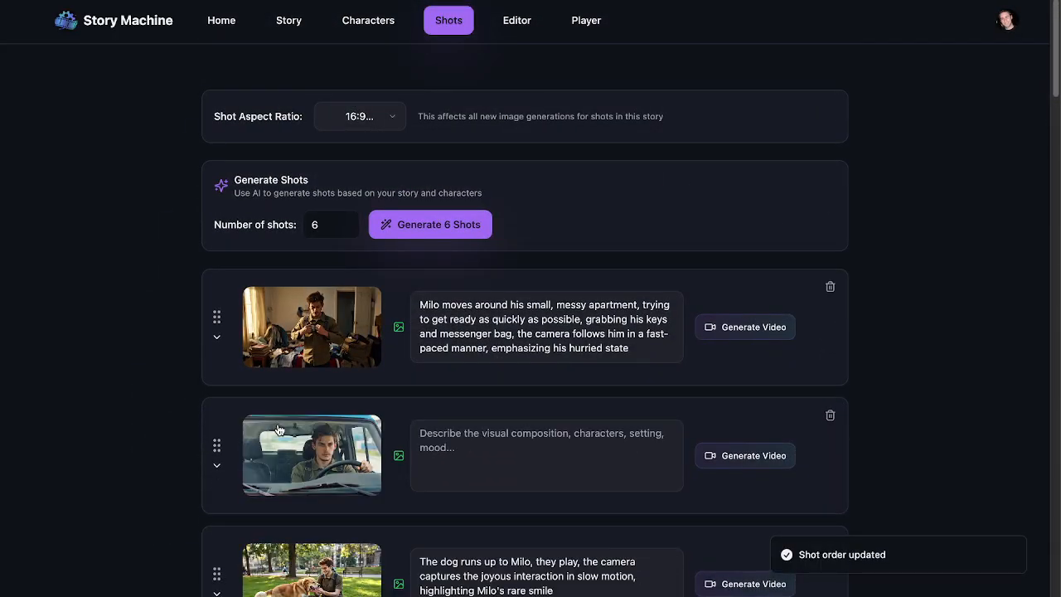
# Move the package and payout shot between the dog and urn shots, and the coffee-sipping shot after the cemetery dawn shot
pyautogui.scroll(-20, 279, 430)
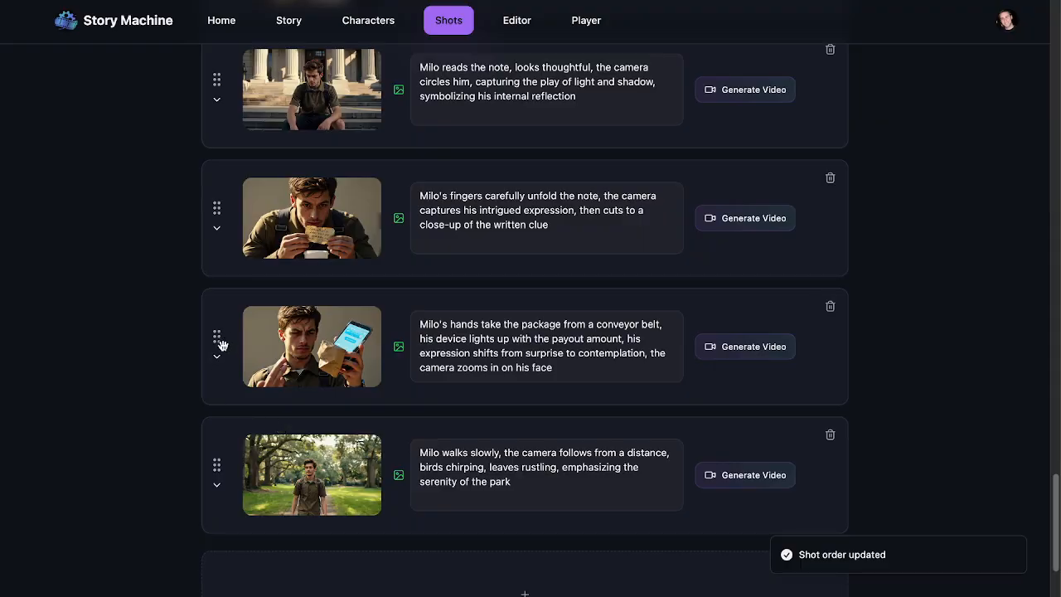
pyautogui.moveTo(222, 345); pyautogui.dragTo(212, 113)
pyautogui.scroll(1, 260, 423)
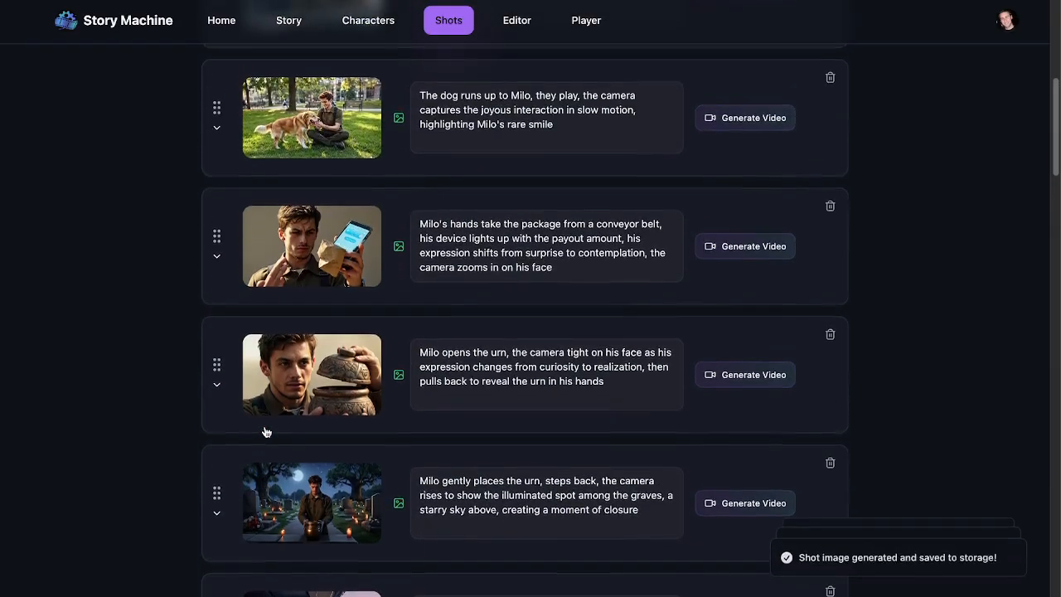
pyautogui.scroll(-6, 265, 431)
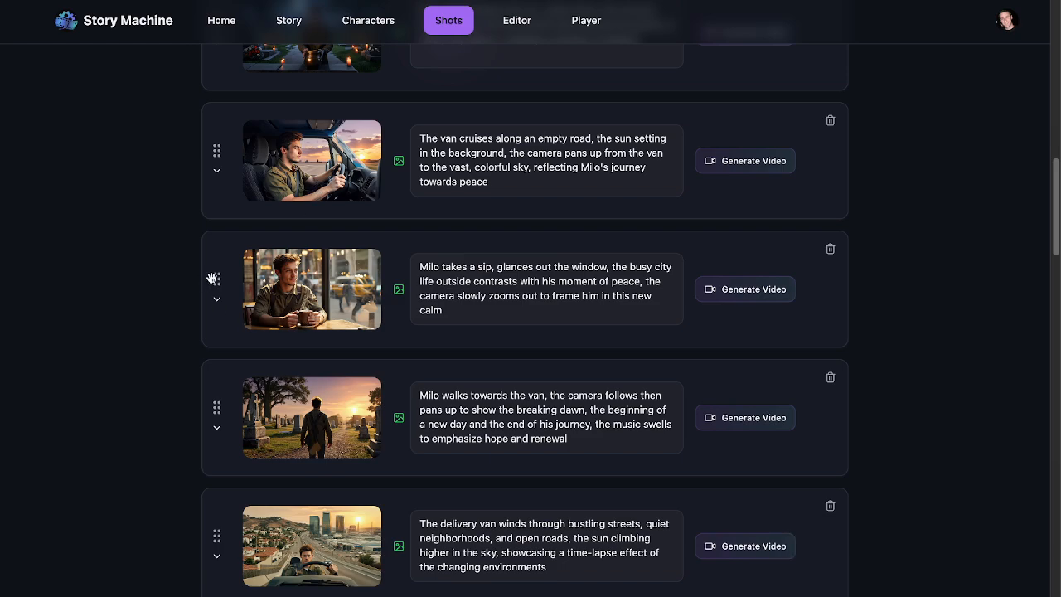
pyautogui.moveTo(212, 278); pyautogui.dragTo(218, 409)
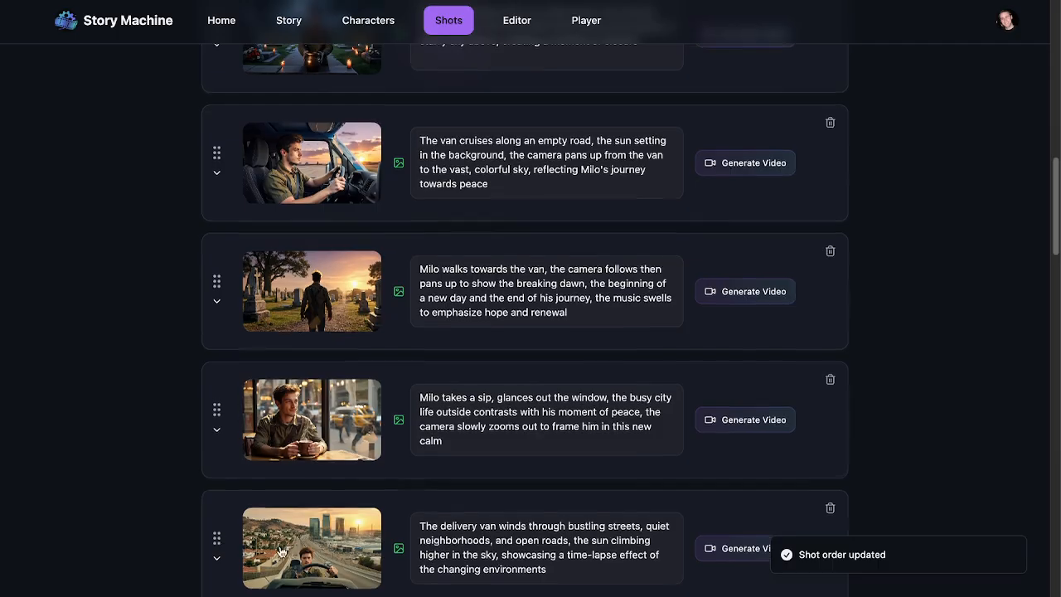
# Regenerate the MiloVanFront city drive image with its existing prompt, then collapse that shot and the night city van shot
pyautogui.scroll(-4, 274, 464)
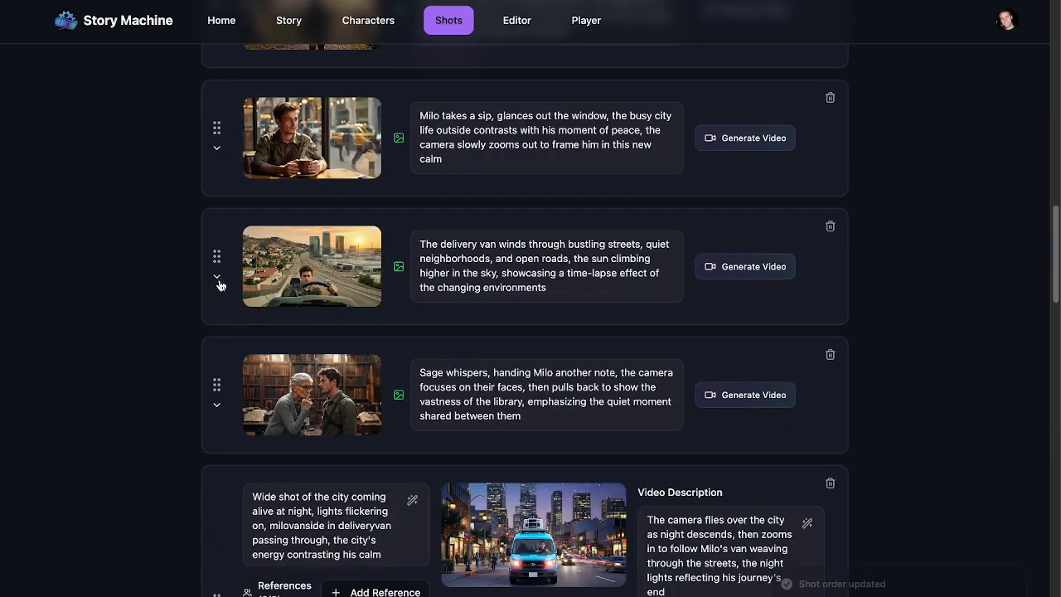
pyautogui.click(218, 281)
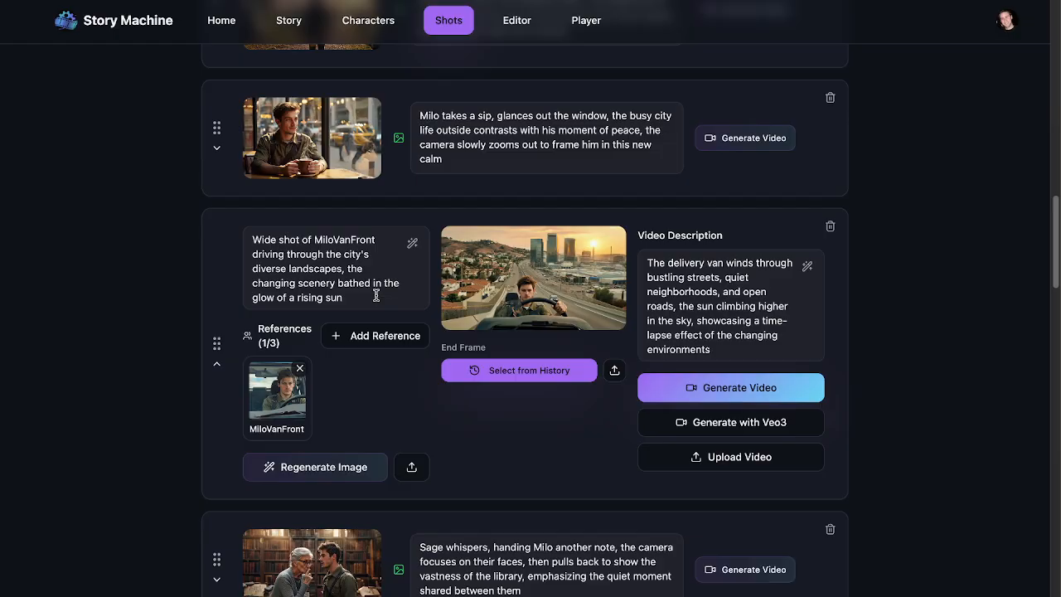
pyautogui.click(304, 469)
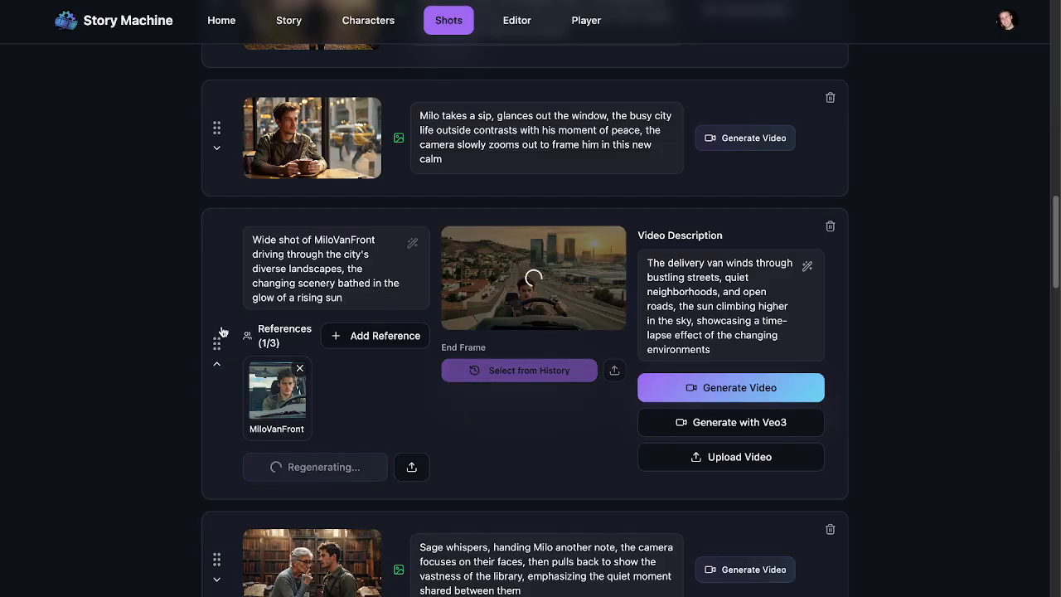
pyautogui.click(214, 362)
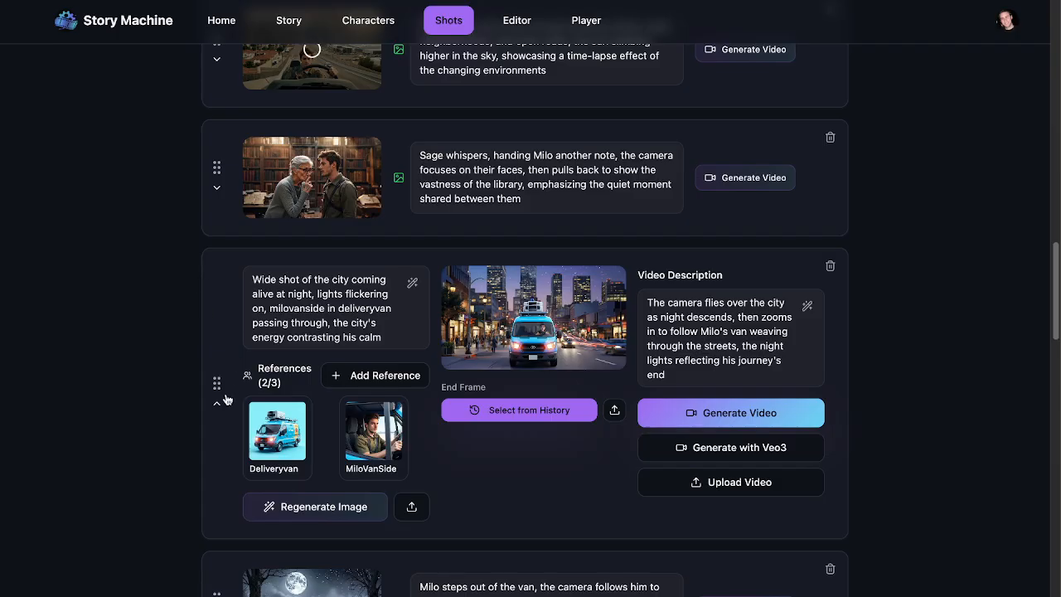
pyautogui.click(216, 405)
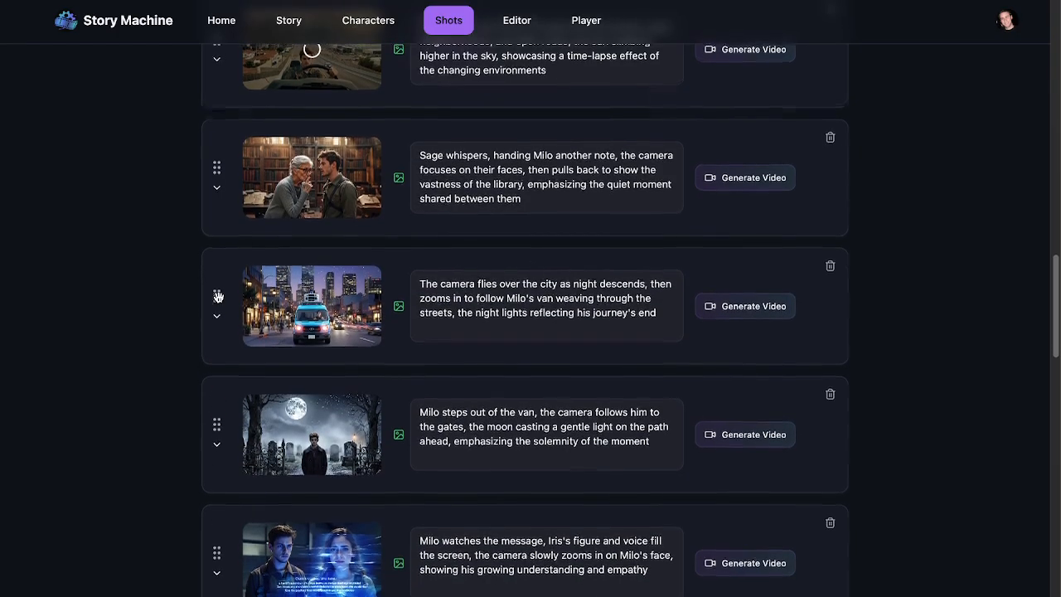
# Replace "van" with "deliveryvan" in the video description of the moonlit cemetery gates shot
pyautogui.scroll(6, 216, 296)
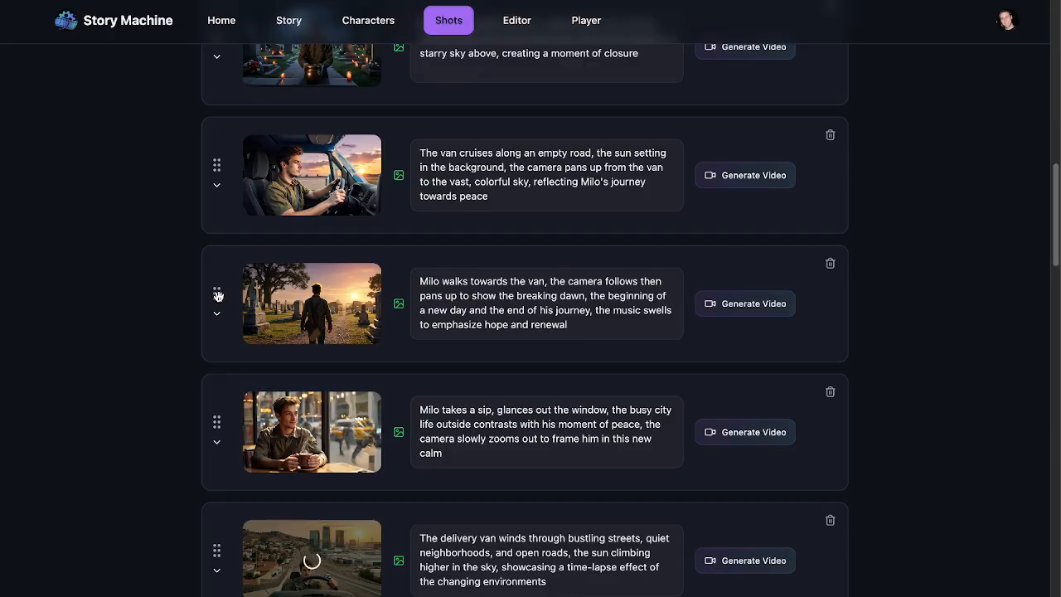
pyautogui.scroll(-10, 218, 296)
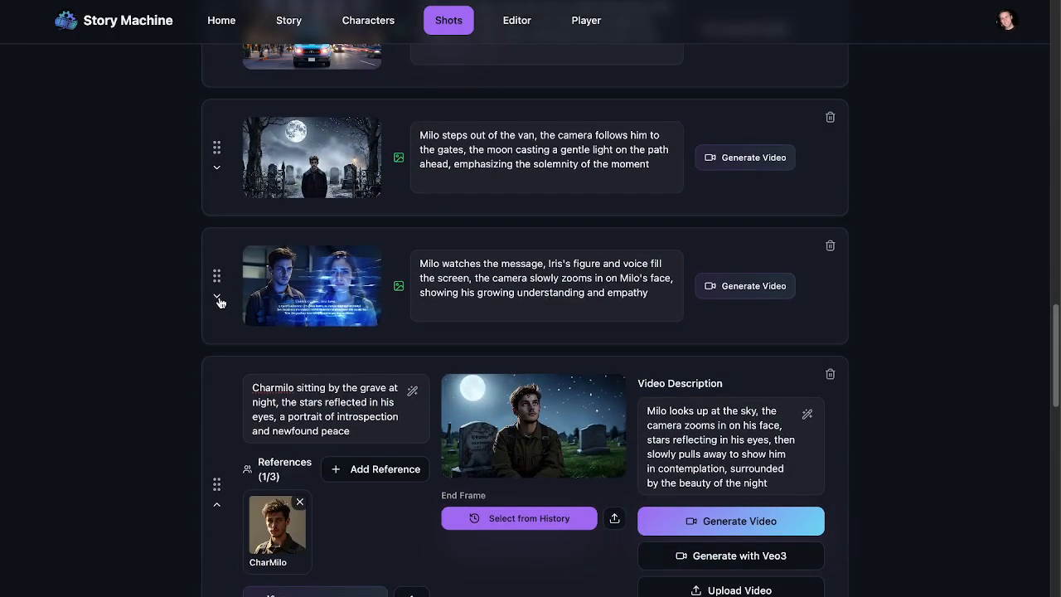
pyautogui.scroll(1, 218, 300)
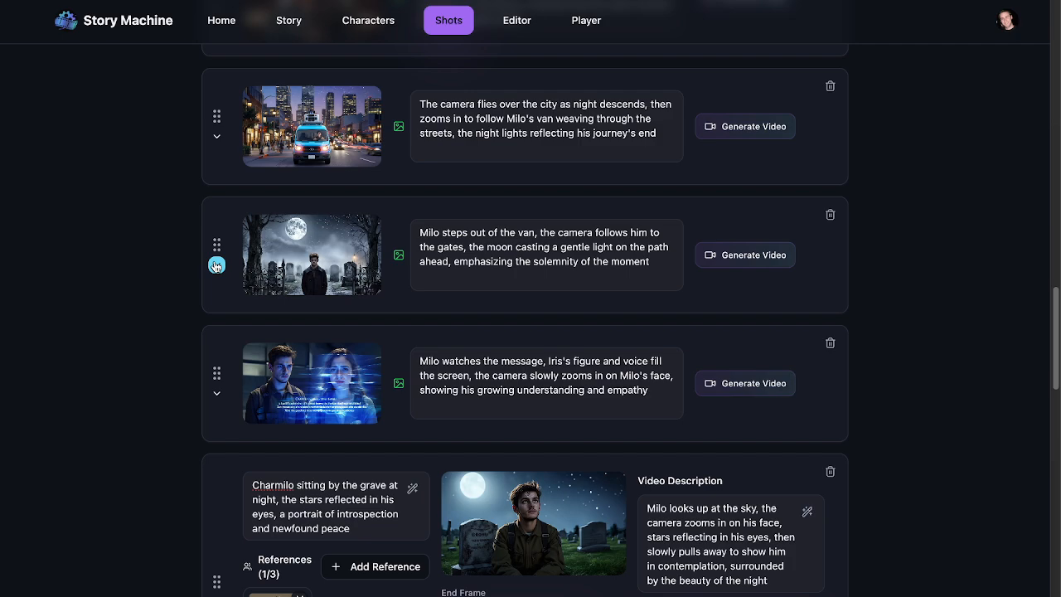
pyautogui.click(217, 265)
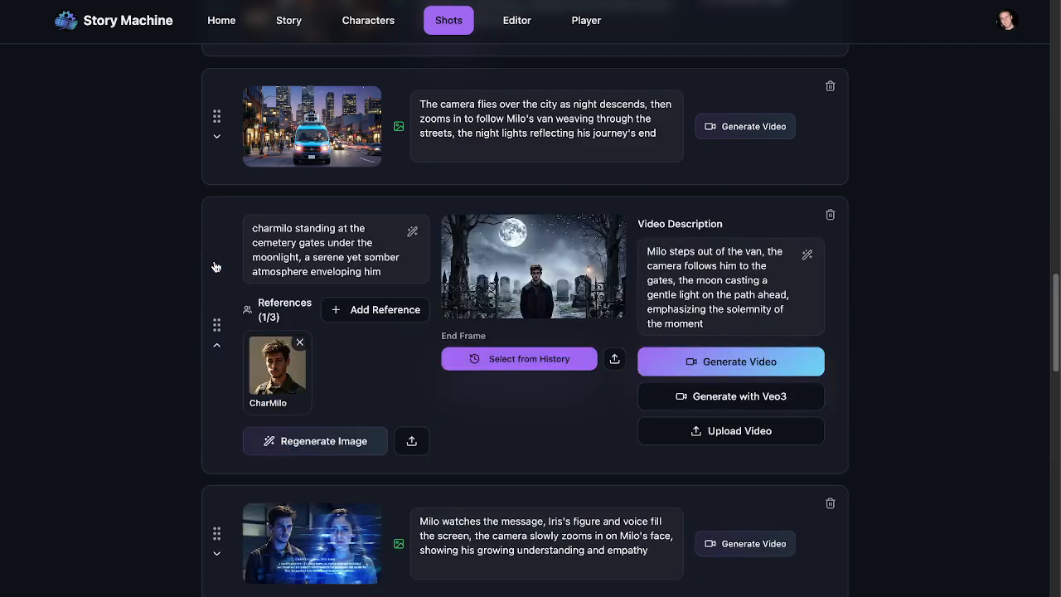
pyautogui.doubleClick(750, 251)
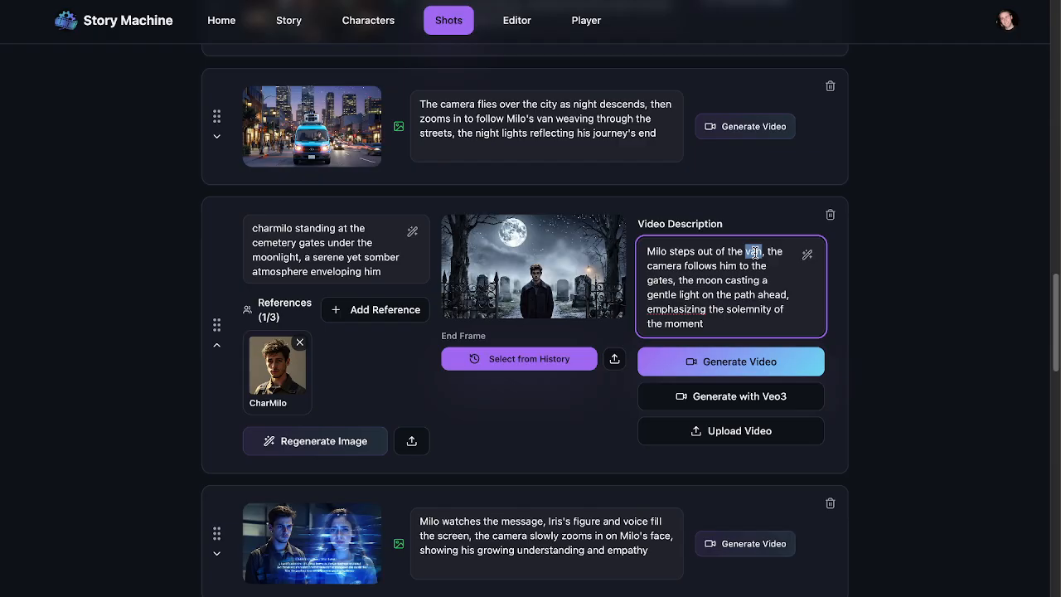
pyautogui.write('deliveryvan')
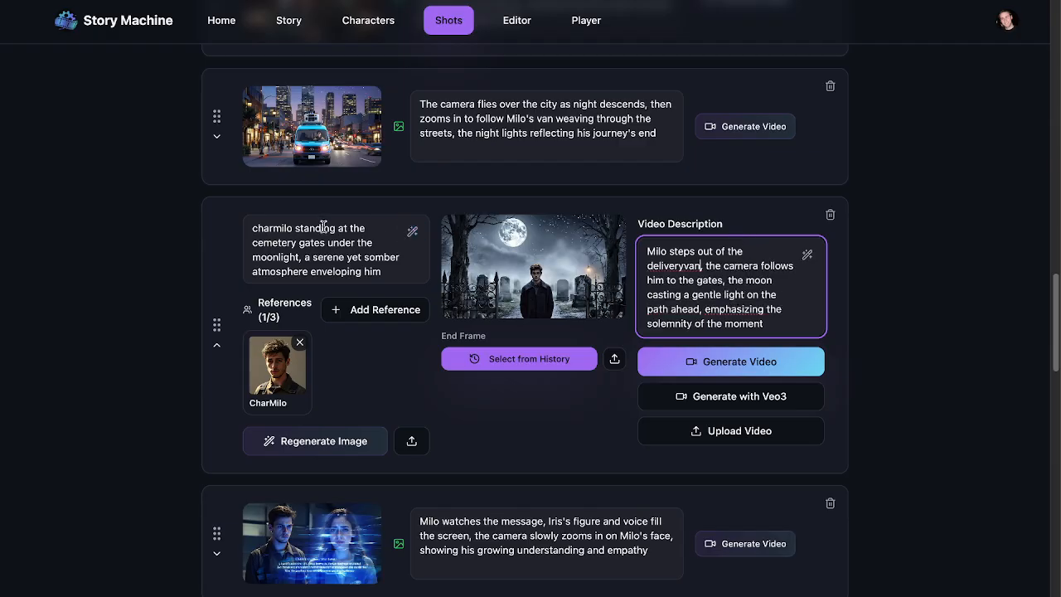
# Rewrite the cemetery gates shot's image prompt as "charmilo stepping out of deliveryvan" and add the Deliveryvan reference
pyautogui.moveTo(296, 229); pyautogui.dragTo(417, 306)
pyautogui.write('stepping out of')
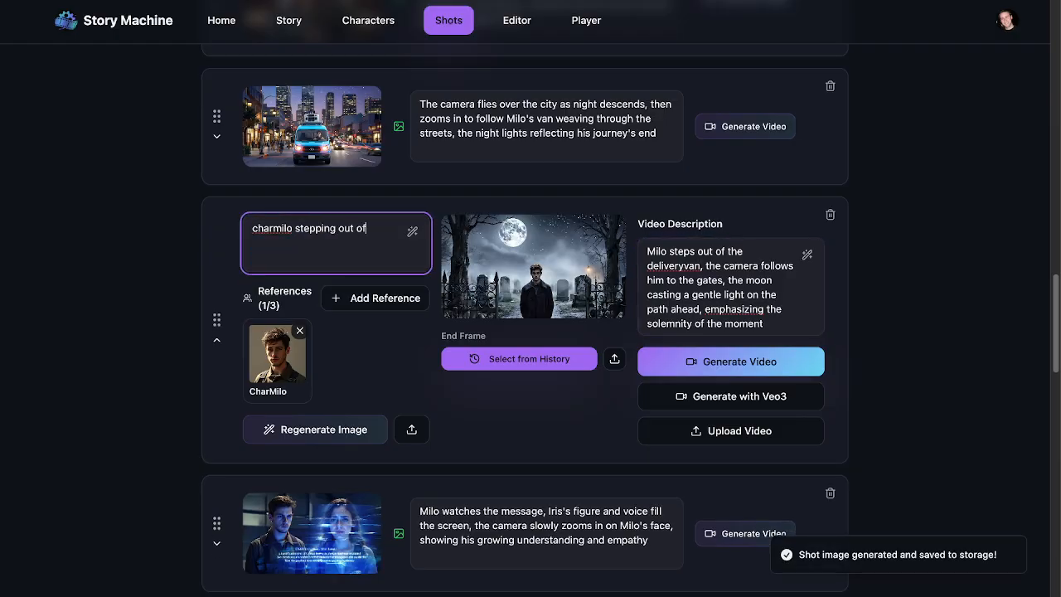
pyautogui.write(' deliveryvan')
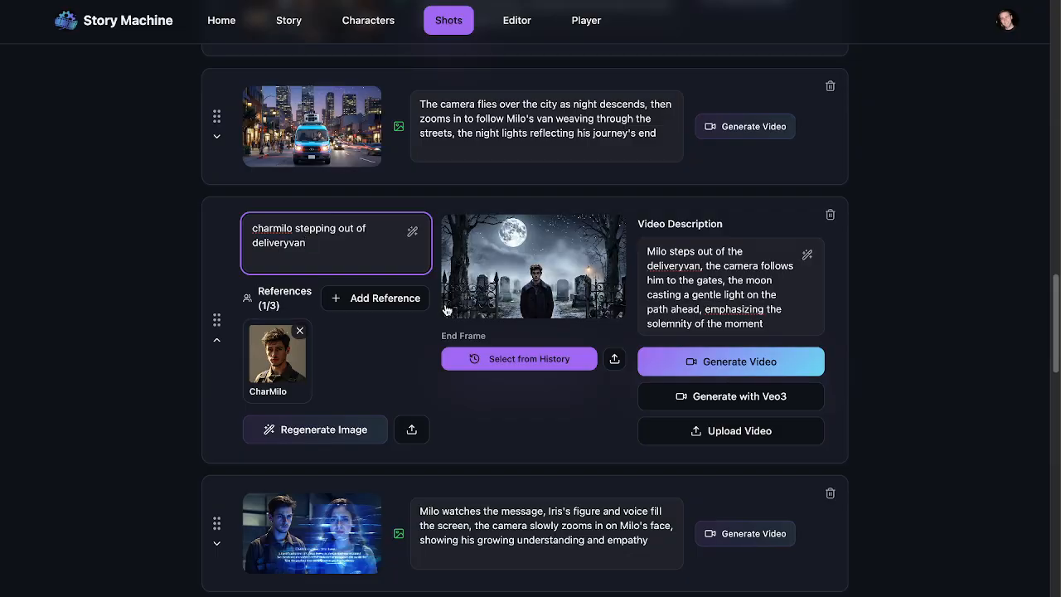
pyautogui.click(375, 297)
pyautogui.click(431, 251)
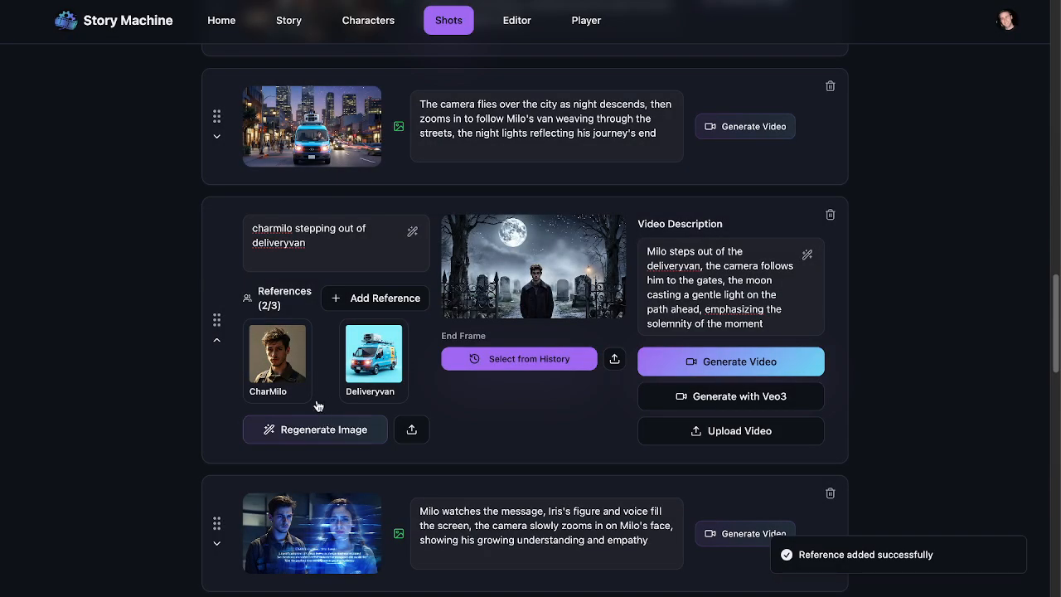
# Extend the image prompt with "in city background." and regenerate the image of Milo stepping out of the delivery van
pyautogui.click(366, 246)
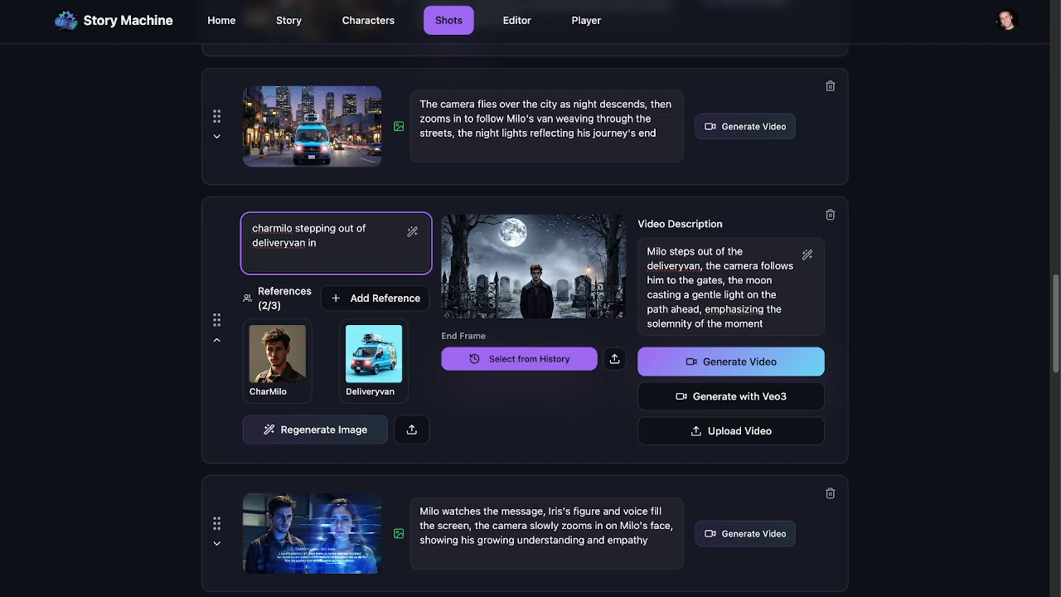
pyautogui.write('kground.')
pyautogui.click(336, 430)
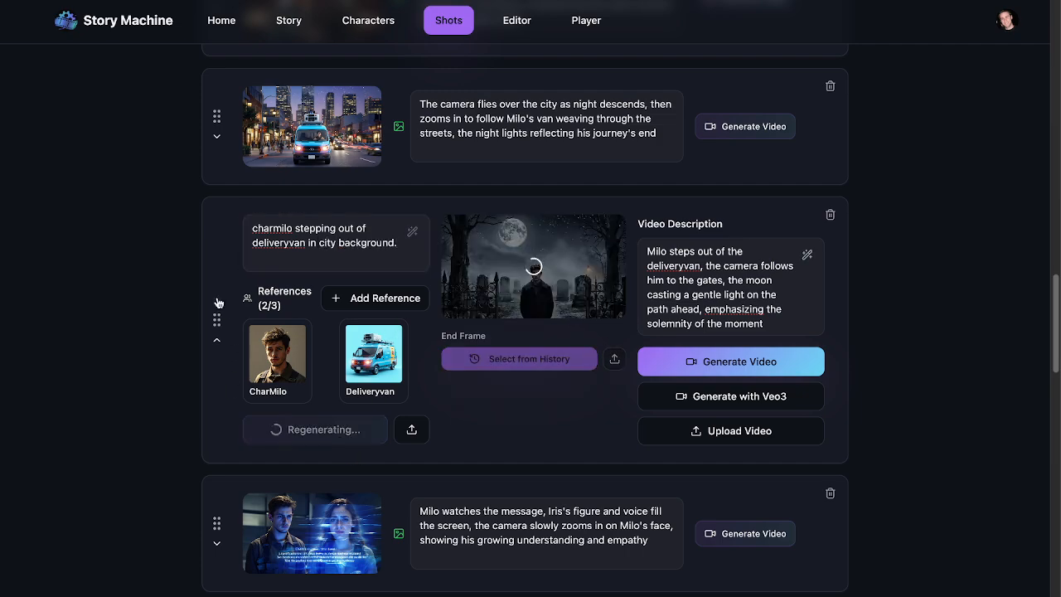
# Clear the image prompt of the holographic message shot and remove its CharIris reference
pyautogui.scroll(1, 214, 327)
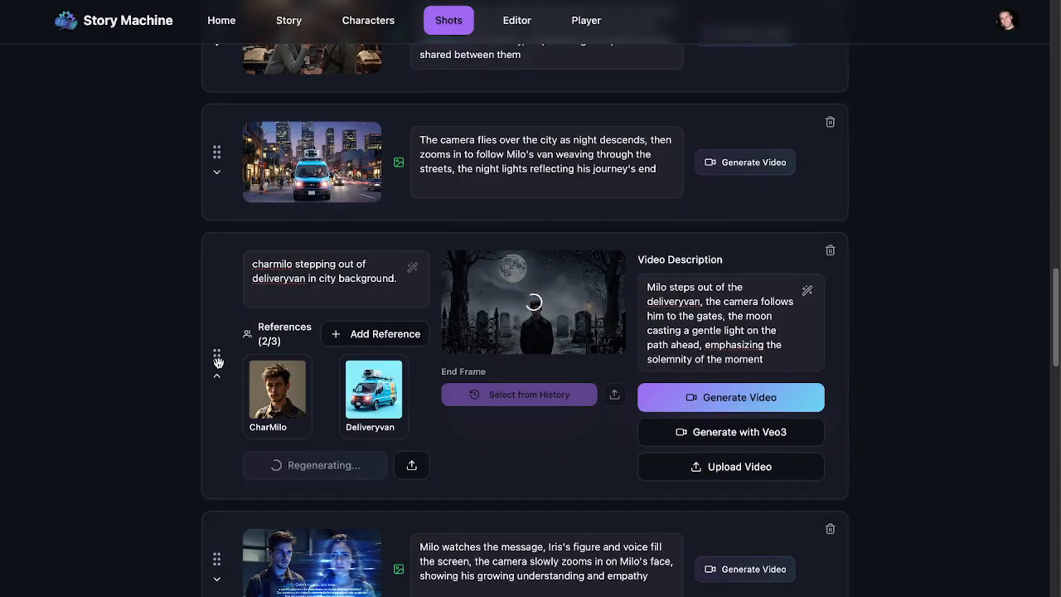
pyautogui.scroll(-5, 266, 282)
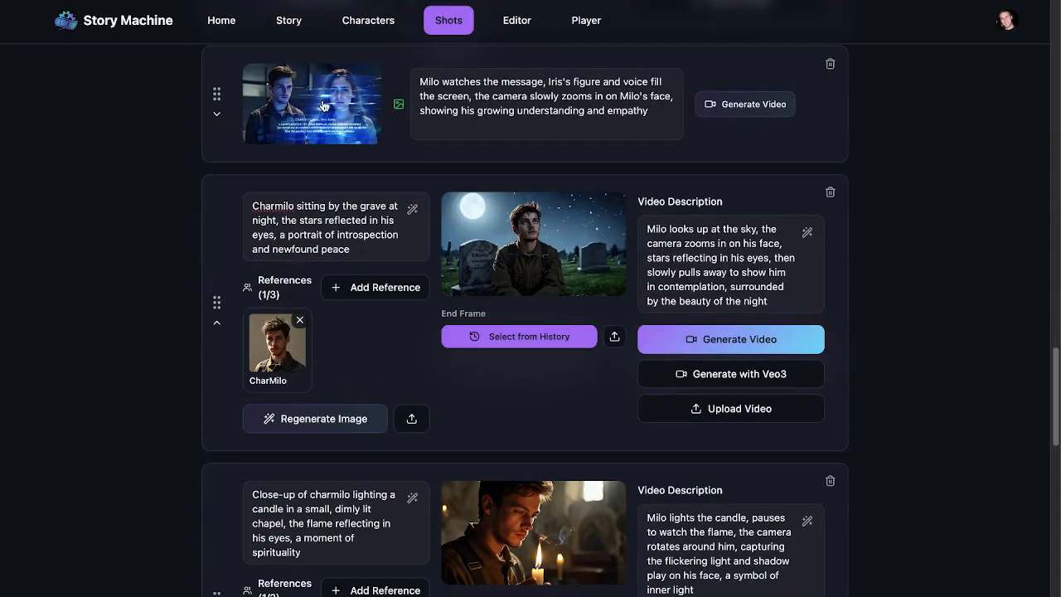
pyautogui.click(217, 113)
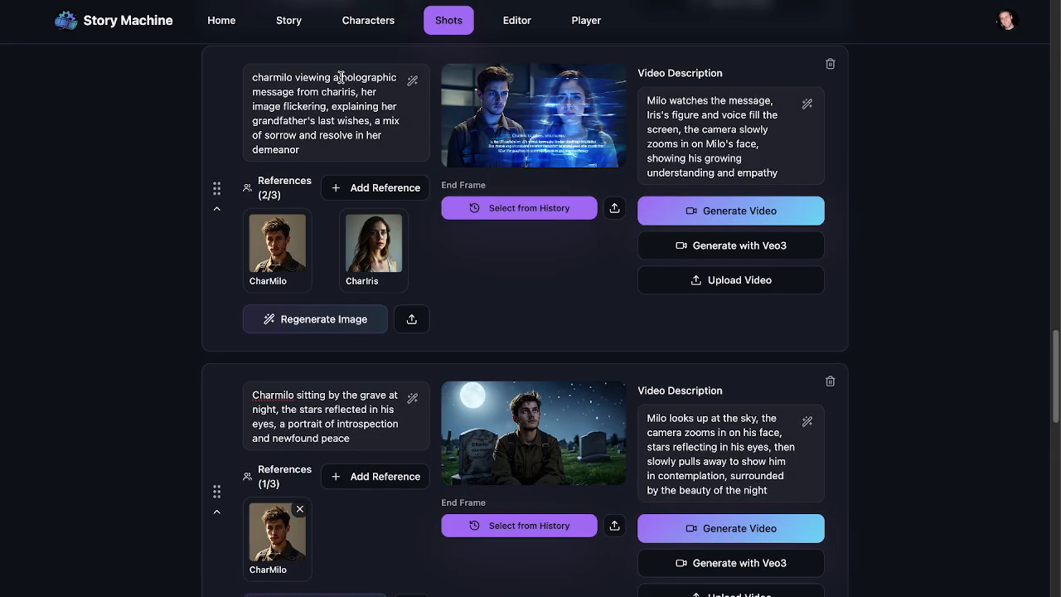
pyautogui.moveTo(307, 150); pyautogui.dragTo(296, 74)
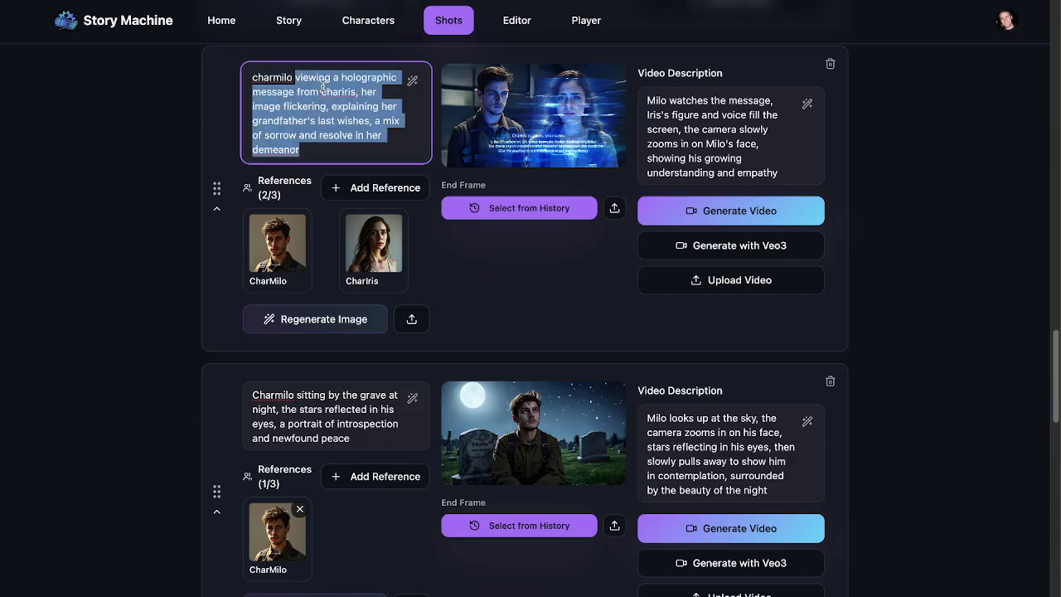
pyautogui.press('BackSpace')
pyautogui.press('BackSpace')
pyautogui.press('BackSpace')
pyautogui.press('BackSpace')
pyautogui.press('BackSpace')
pyautogui.press('BackSpace')
pyautogui.press('BackSpace')
pyautogui.press('BackSpace')
pyautogui.press('BackSpace')
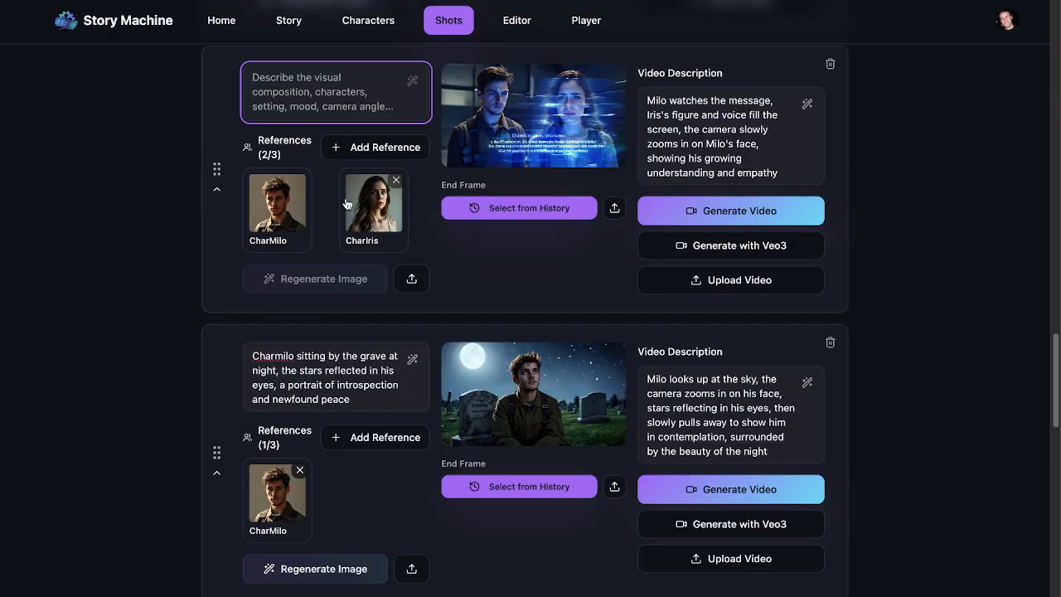
pyautogui.click(396, 180)
# Write the image prompt "charmilo holding a letter, standing in a cemetery at sunset." and regenerate the shot's image
pyautogui.click(351, 80)
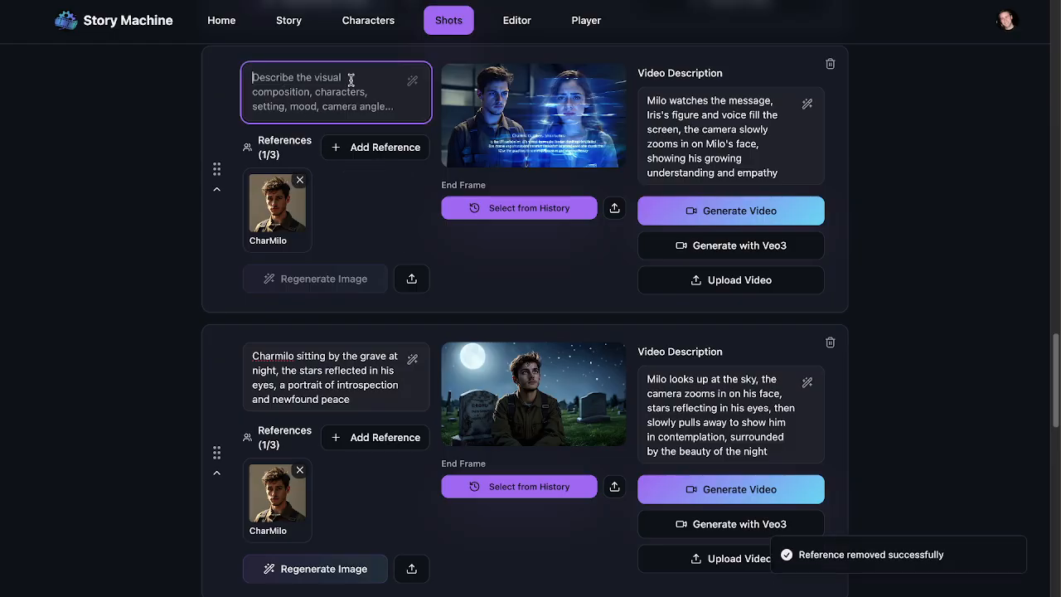
pyautogui.write('charmilo')
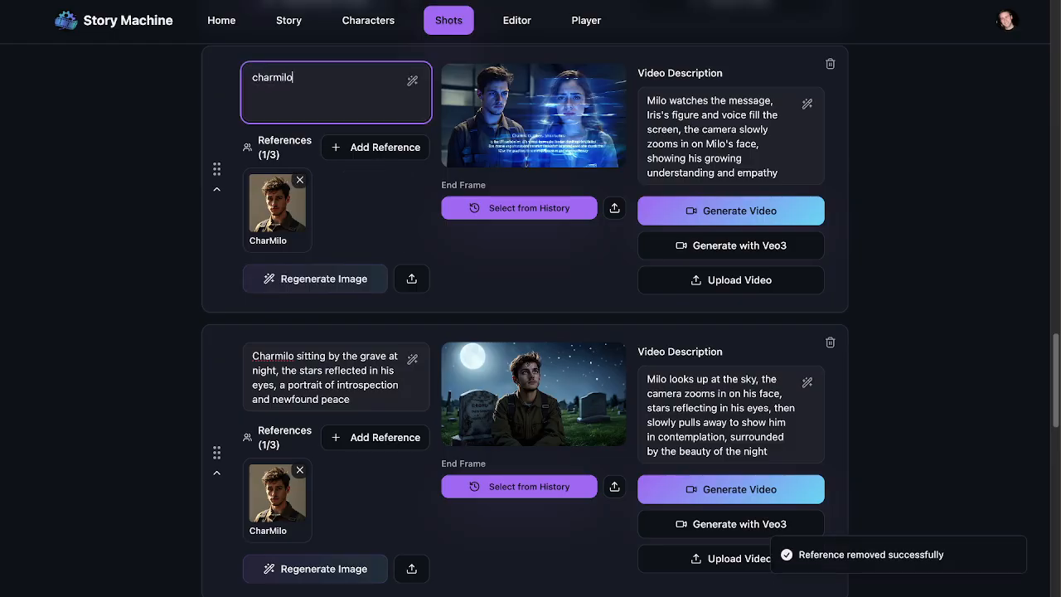
pyautogui.write(' holding a letter')
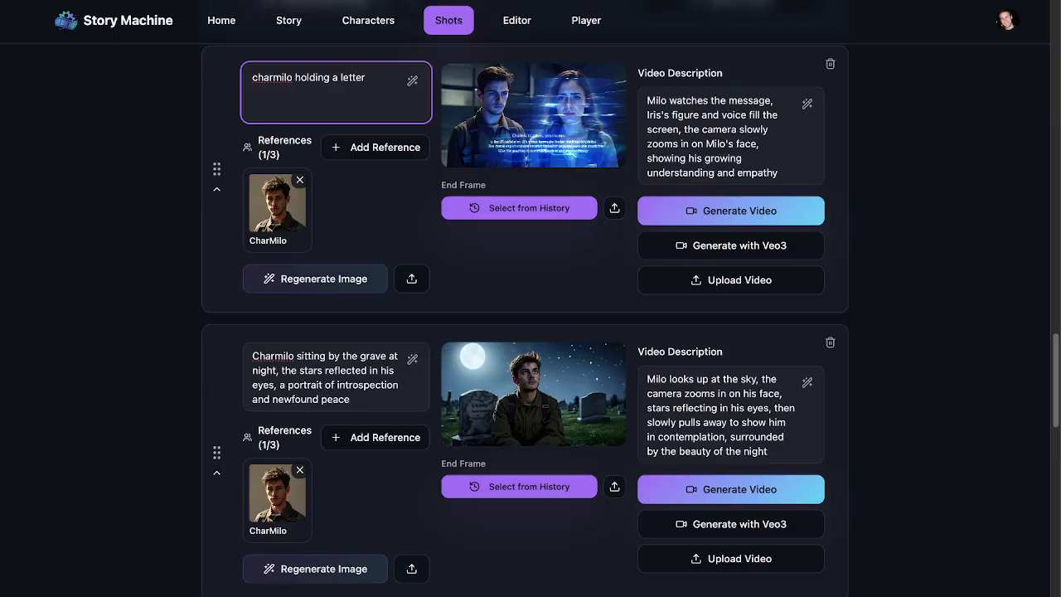
pyautogui.write(', standing in a cemetary')
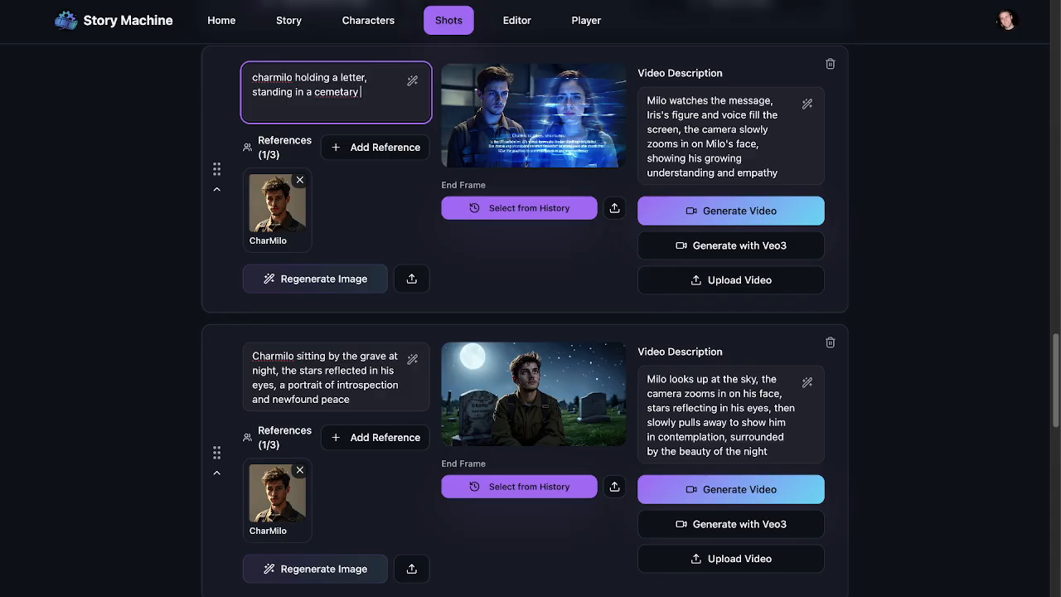
pyautogui.write(' at sunset.')
pyautogui.rightClick(340, 91)
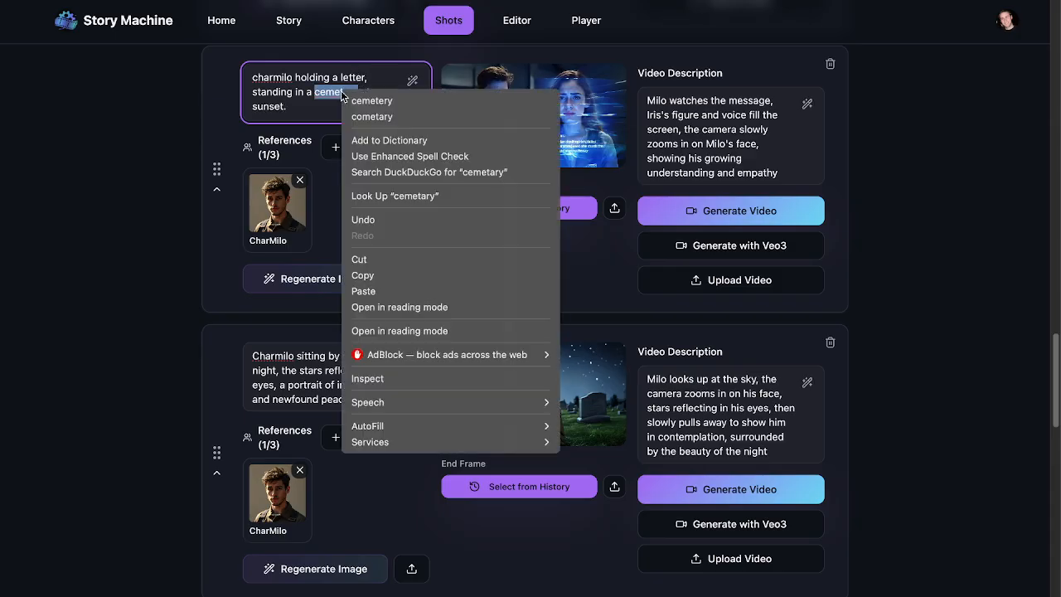
pyautogui.click(365, 99)
pyautogui.click(342, 285)
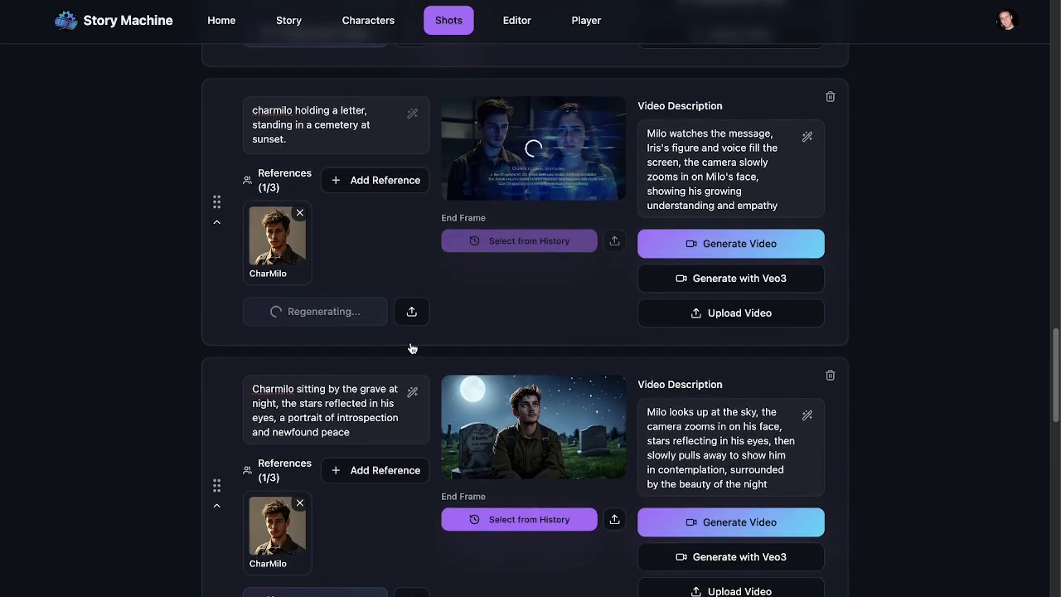
# Move the Ezra coffee shop shot directly after the opening apartment shot and view its image at full size
pyautogui.scroll(-8, 415, 343)
pyautogui.scroll(2, 416, 338)
pyautogui.scroll(3, 416, 338)
pyautogui.scroll(-3, 484, 340)
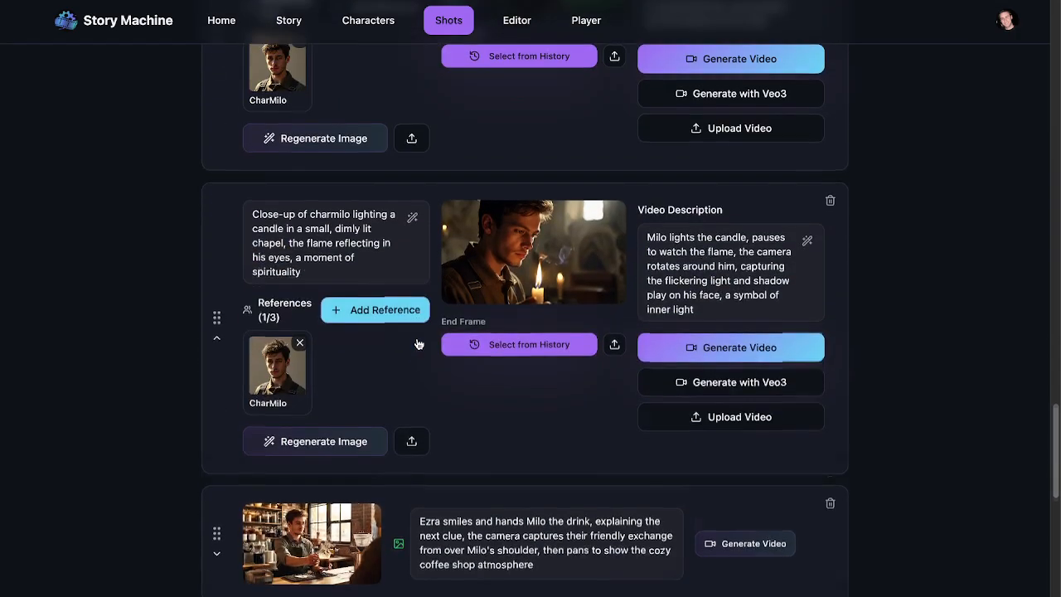
pyautogui.moveTo(217, 349); pyautogui.dragTo(208, 419)
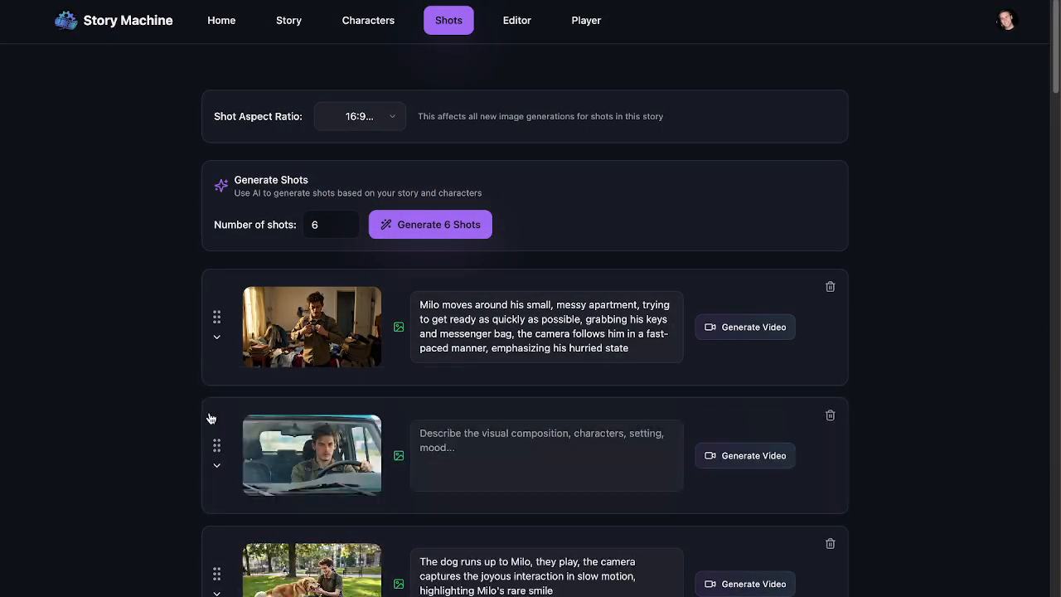
pyautogui.click(306, 434)
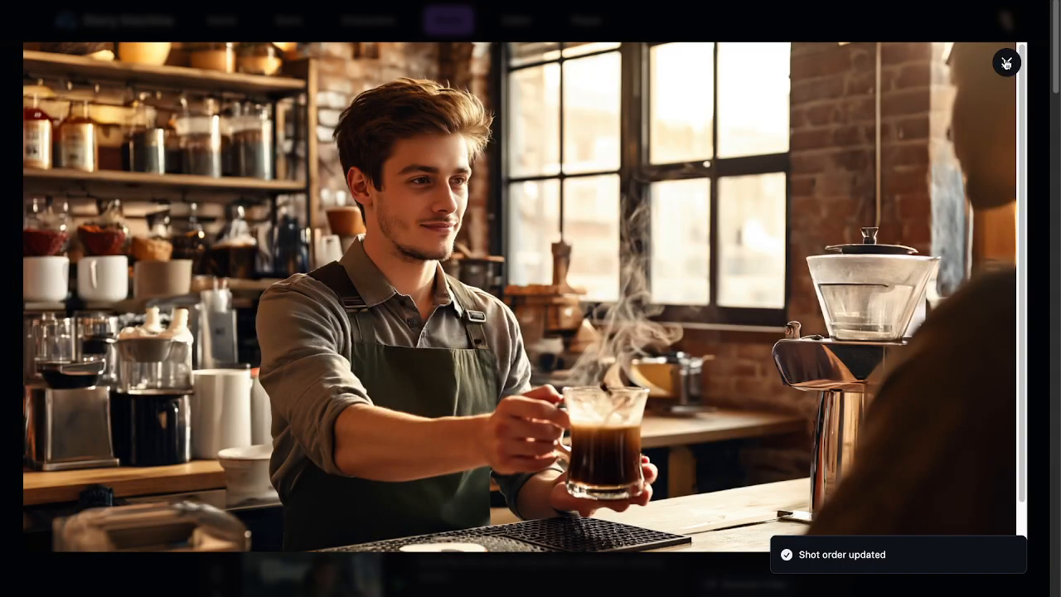
pyautogui.click(1007, 62)
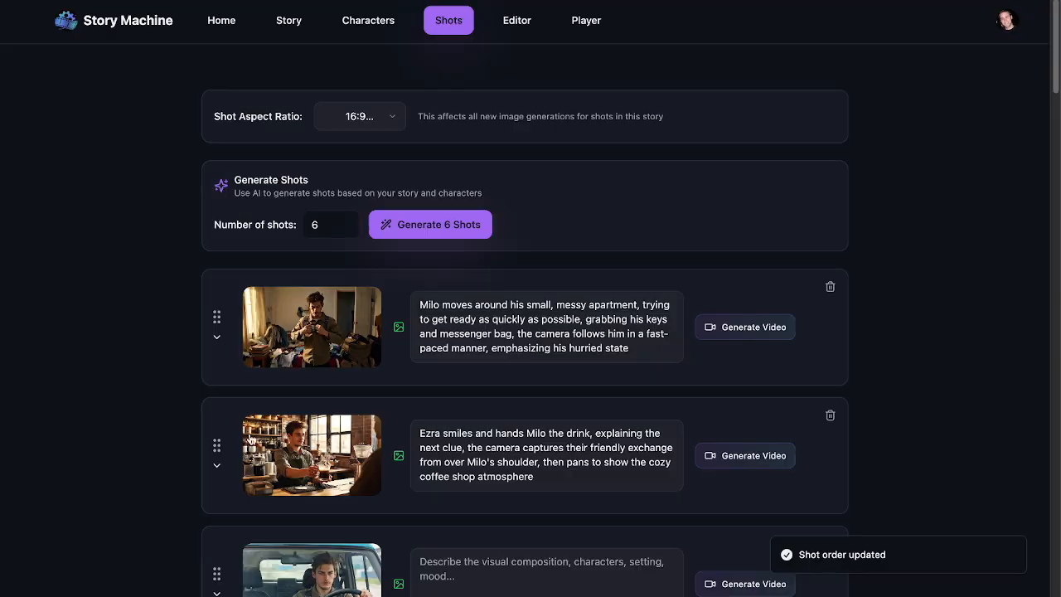
# Add the CharEzra reference to the coffee shop shot and regenerate its image with the existing prompt
pyautogui.click(216, 465)
pyautogui.scroll(-2, 179, 457)
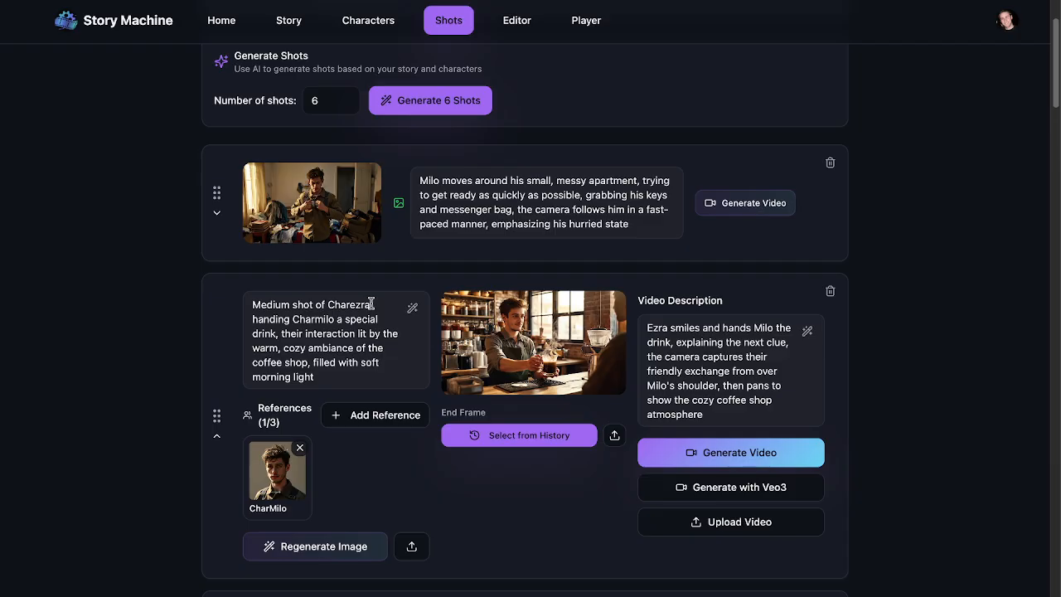
pyautogui.click(360, 418)
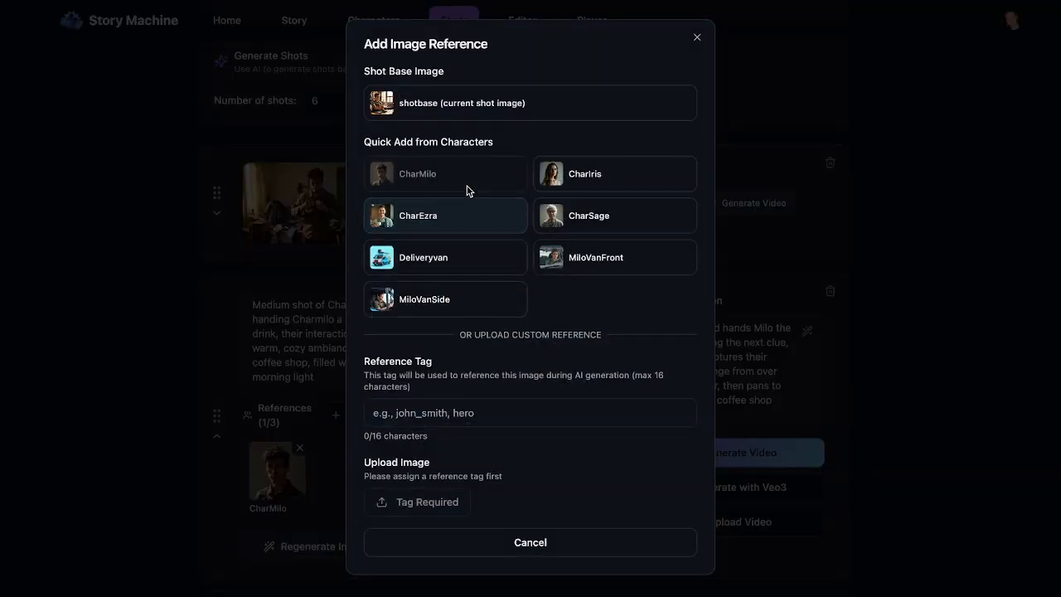
pyautogui.click(450, 217)
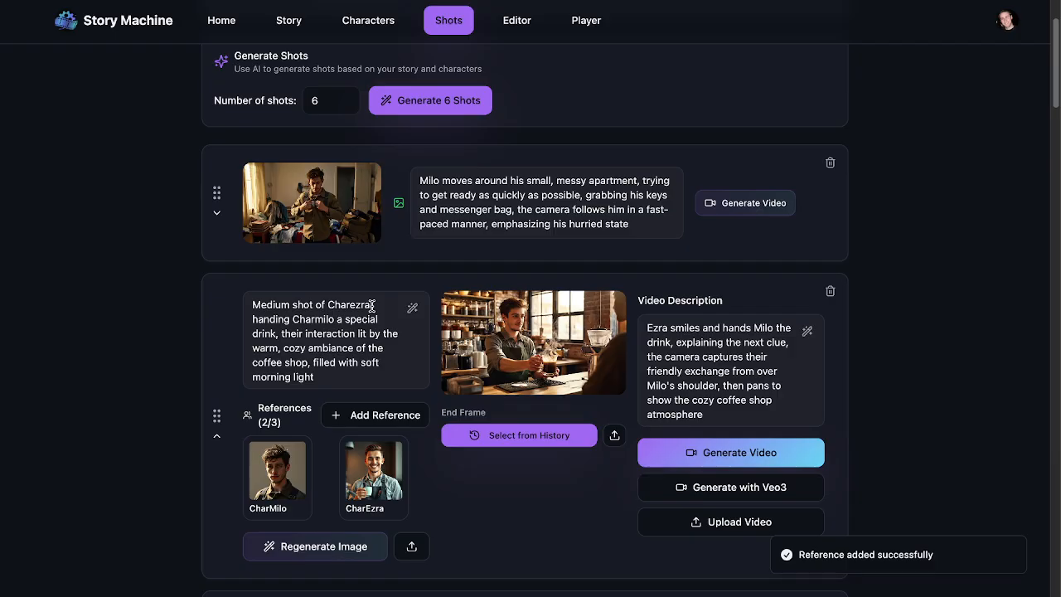
pyautogui.click(305, 549)
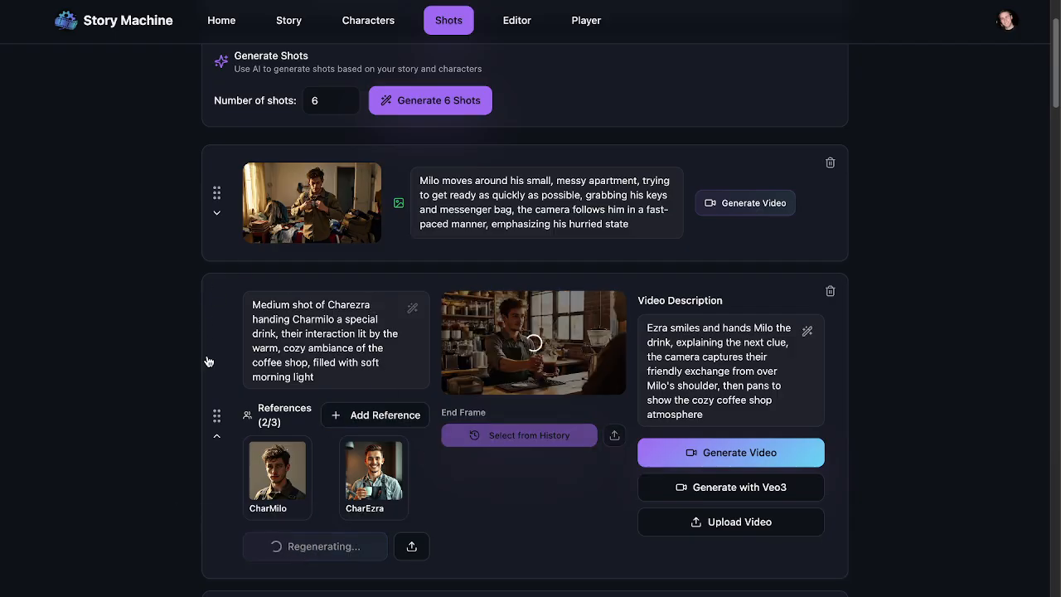
# Collapse the coffee shop shot and move it below the shot of Milo taking the package
pyautogui.scroll(1, 207, 362)
pyautogui.click(217, 463)
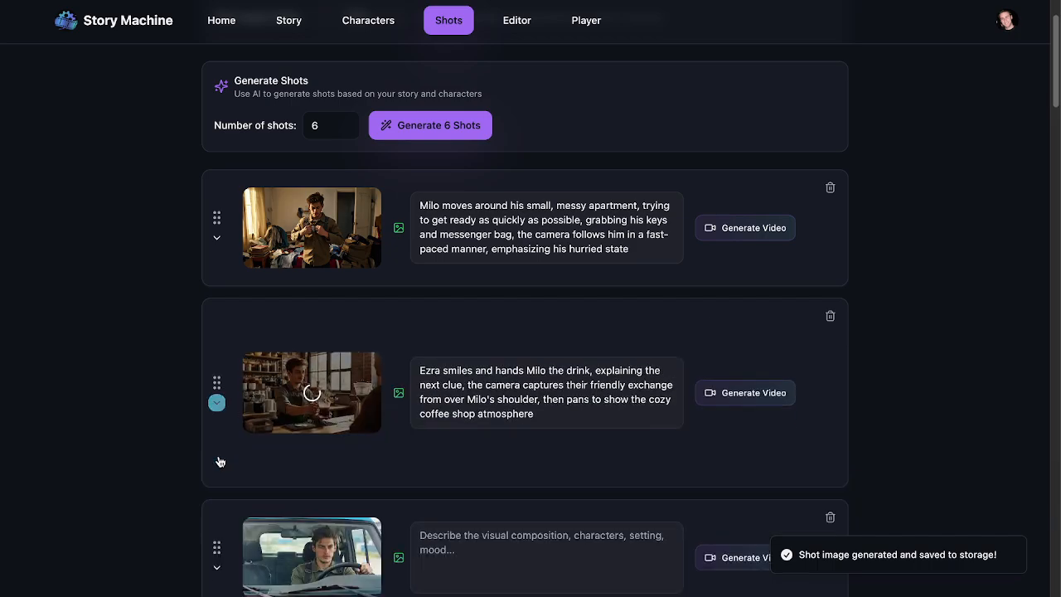
pyautogui.moveTo(218, 339); pyautogui.dragTo(232, 375)
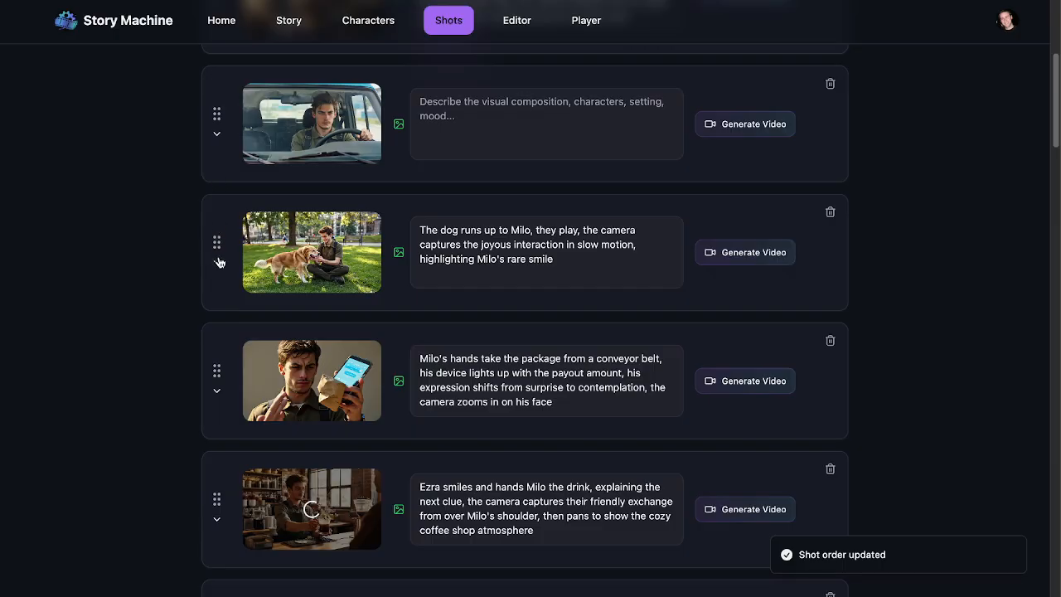
# Reorder the dog shot so it sits between the package shot and the coffee shop shot
pyautogui.moveTo(214, 238); pyautogui.dragTo(244, 190)
pyautogui.scroll(-3, 253, 218)
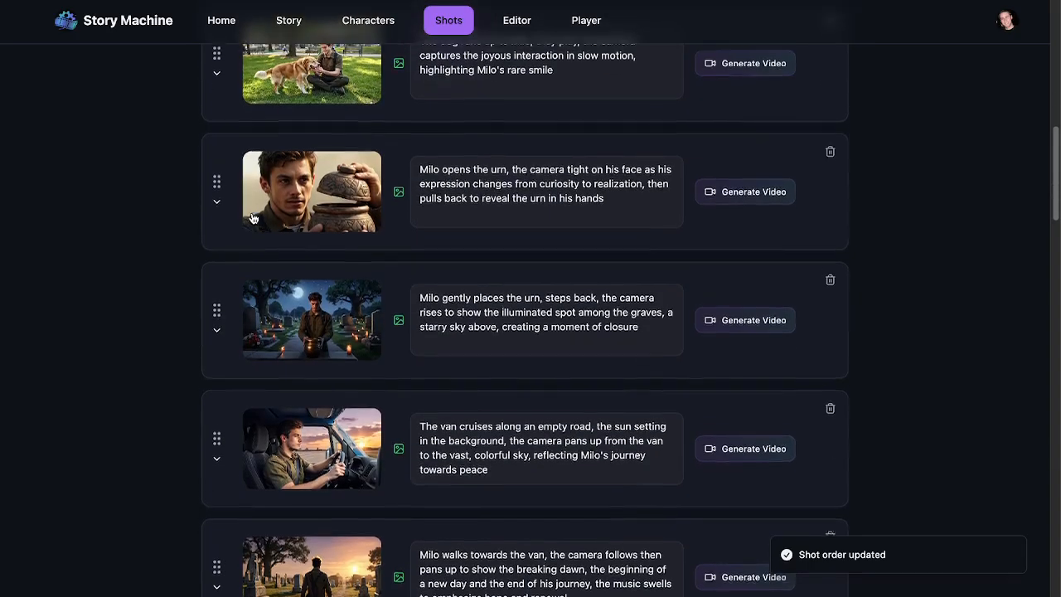
pyautogui.scroll(5, 252, 218)
pyautogui.moveTo(216, 481); pyautogui.dragTo(213, 318)
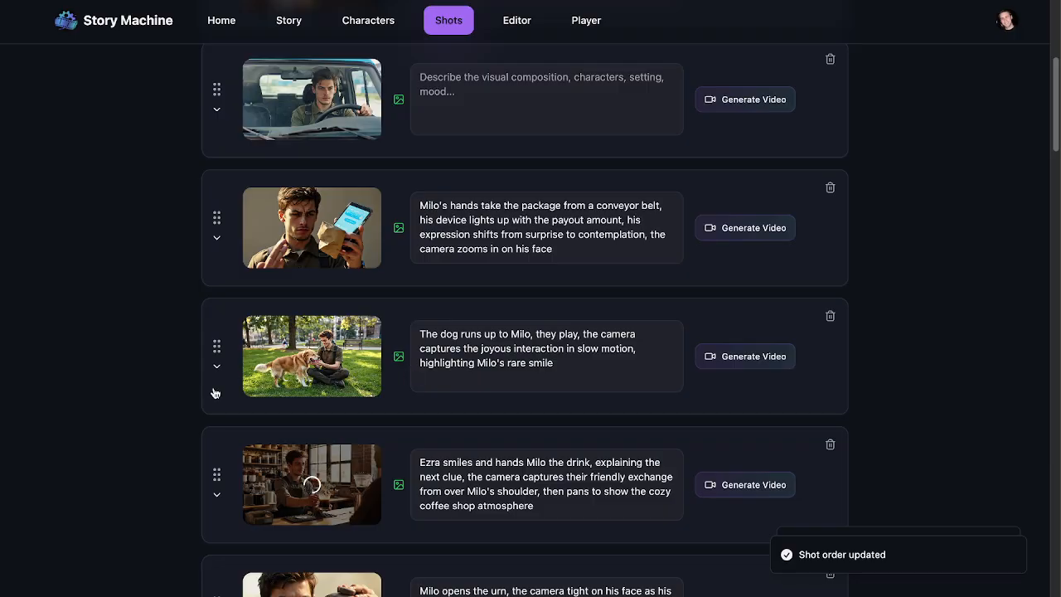
pyautogui.scroll(2, 175, 396)
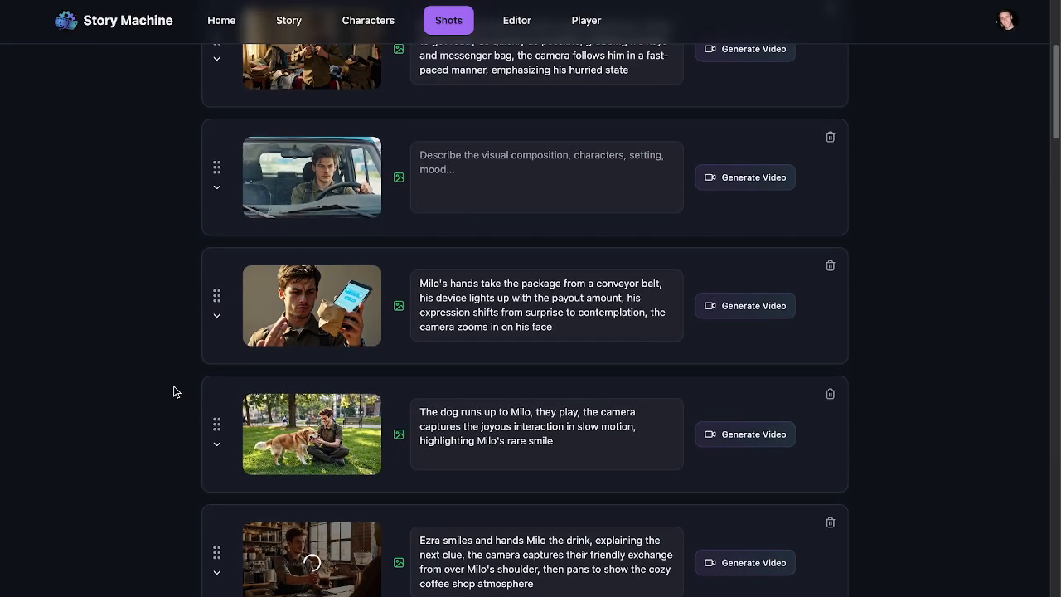
# Expand the MiloVanFront city drive shot and inspect its regenerated image at full size
pyautogui.scroll(-15, 173, 386)
pyautogui.scroll(5, 173, 386)
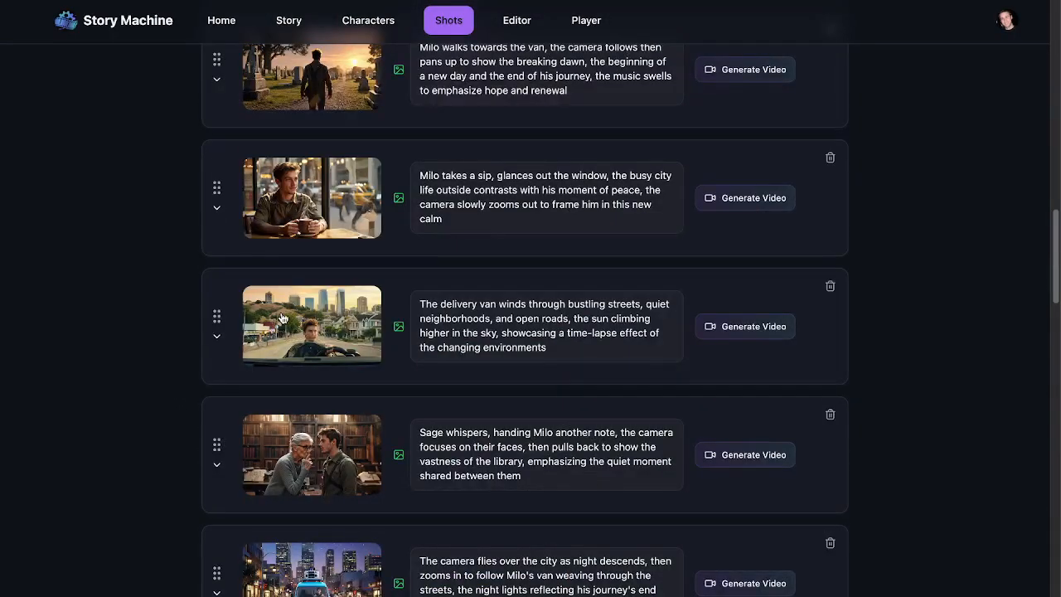
pyautogui.click(216, 336)
pyautogui.click(557, 360)
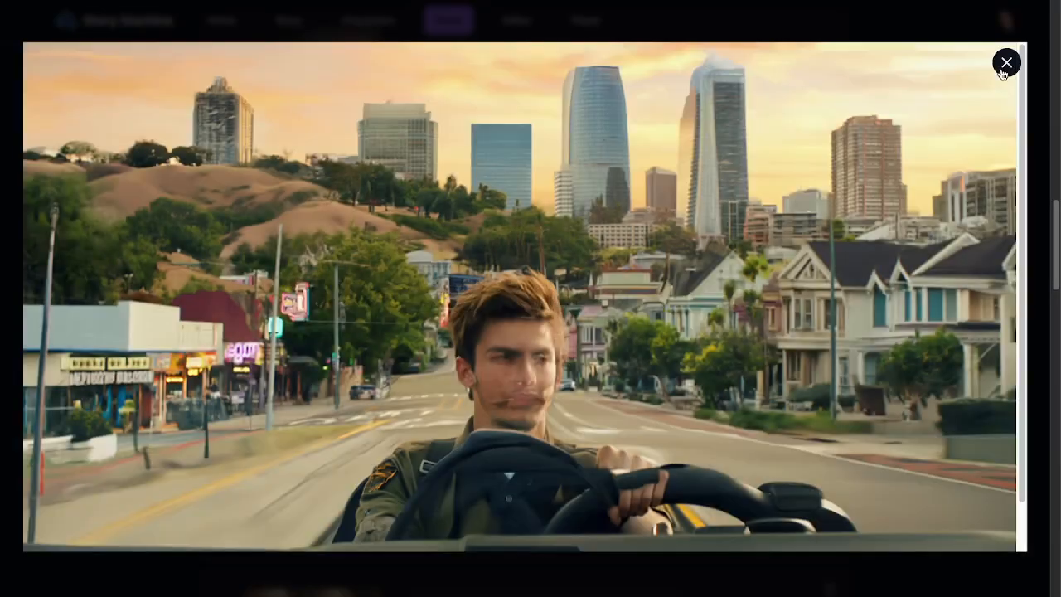
pyautogui.click(1007, 62)
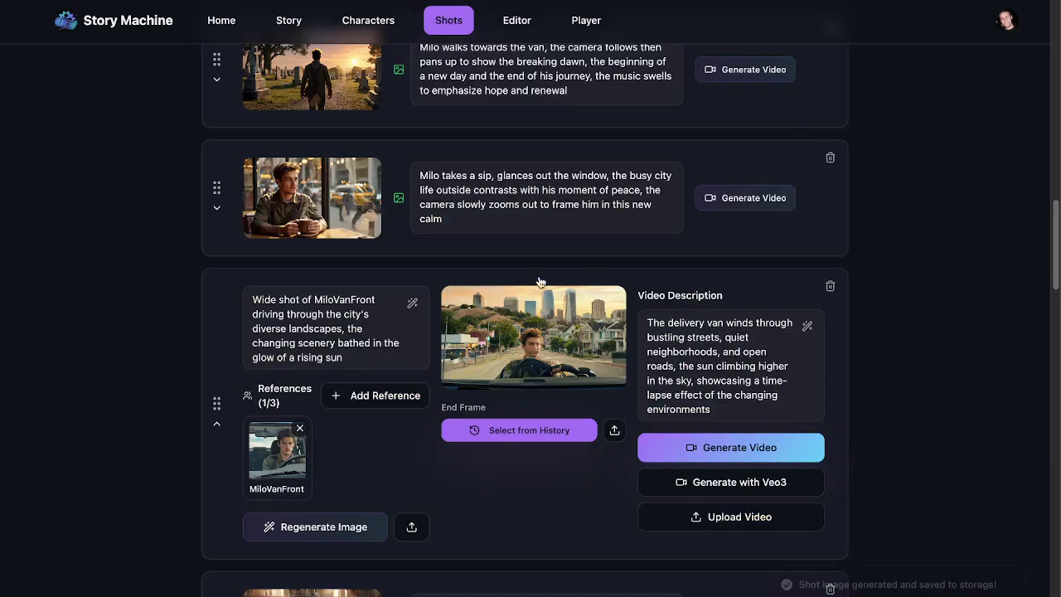
# Add the Deliveryvan and CharMilo references to the city drive shot and regenerate its image
pyautogui.click(358, 359)
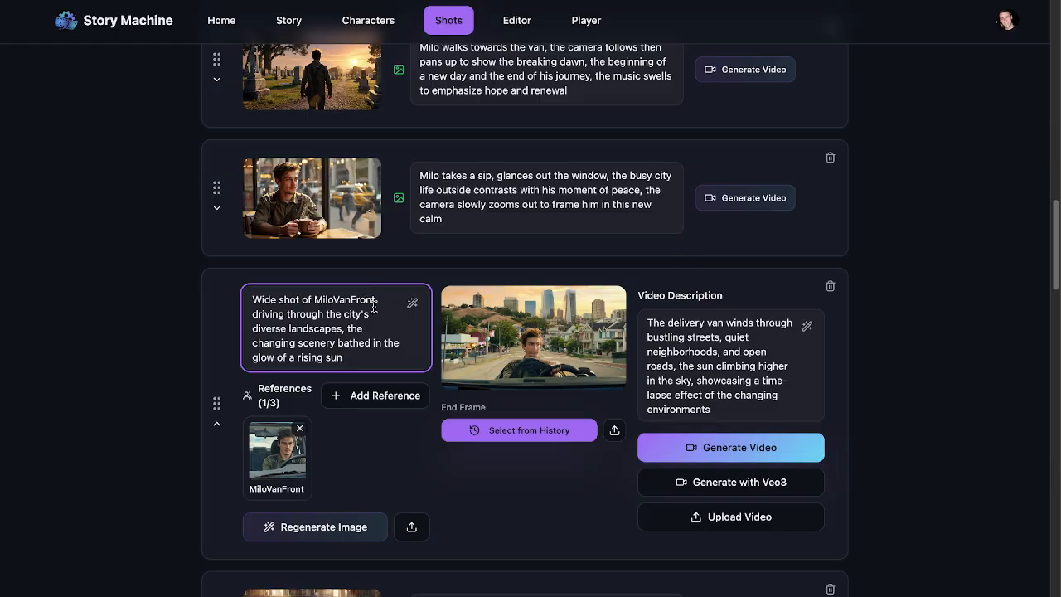
pyautogui.click(356, 394)
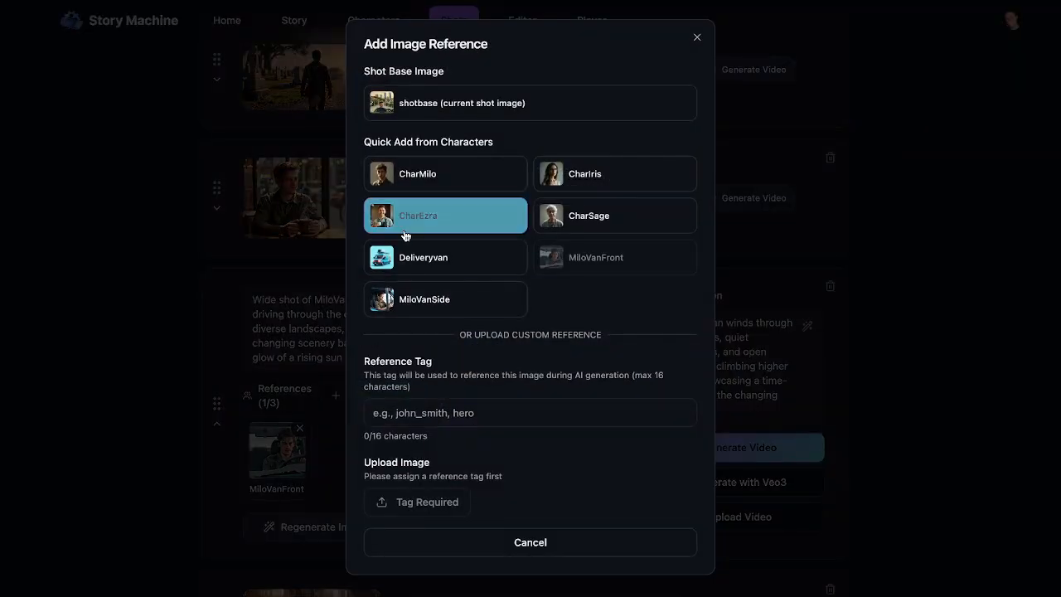
pyautogui.click(405, 259)
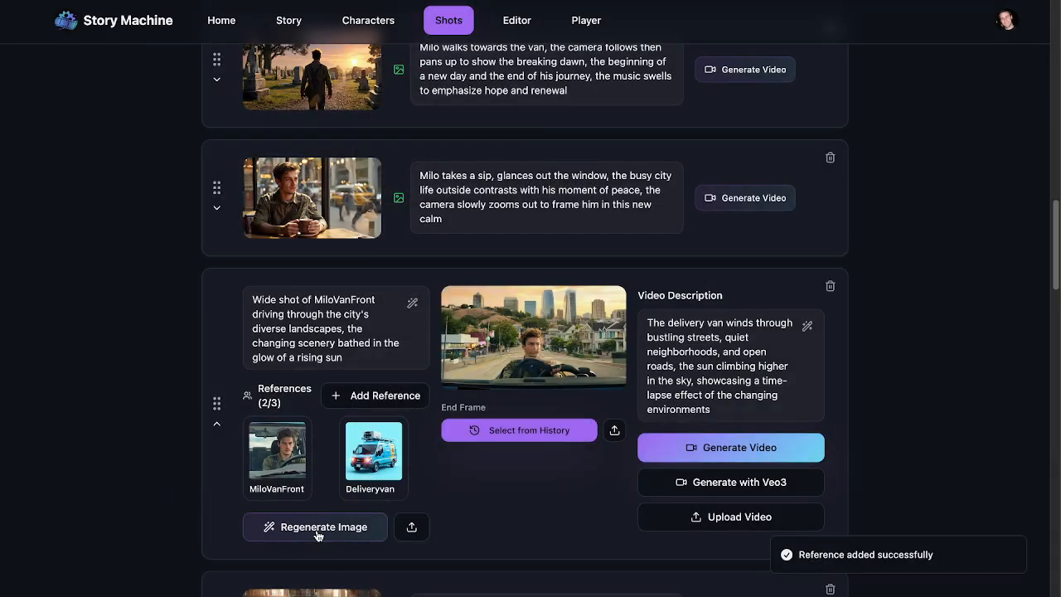
pyautogui.click(377, 395)
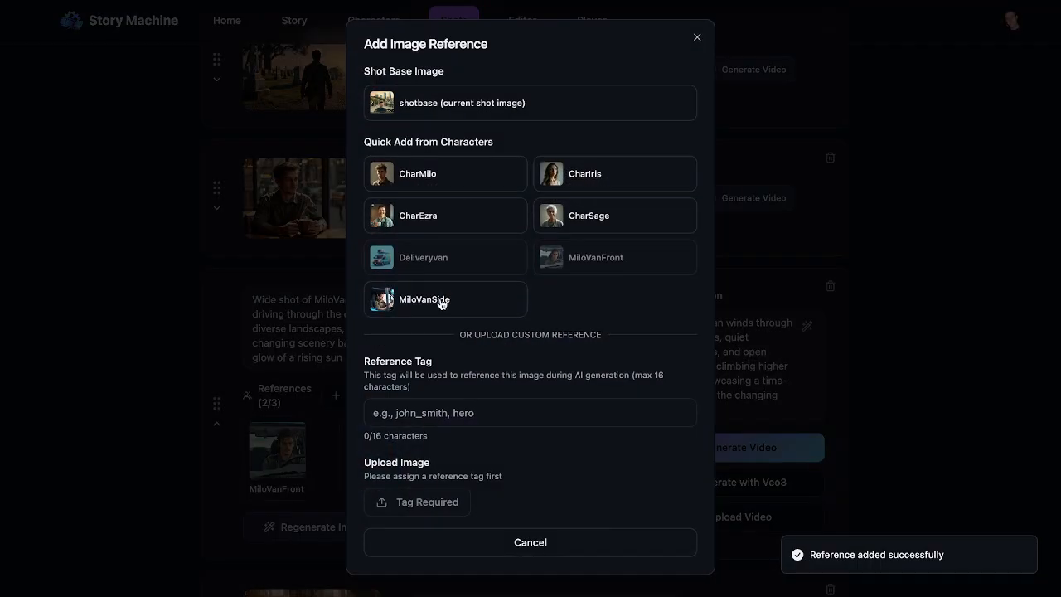
pyautogui.click(420, 176)
pyautogui.scroll(-2, 317, 543)
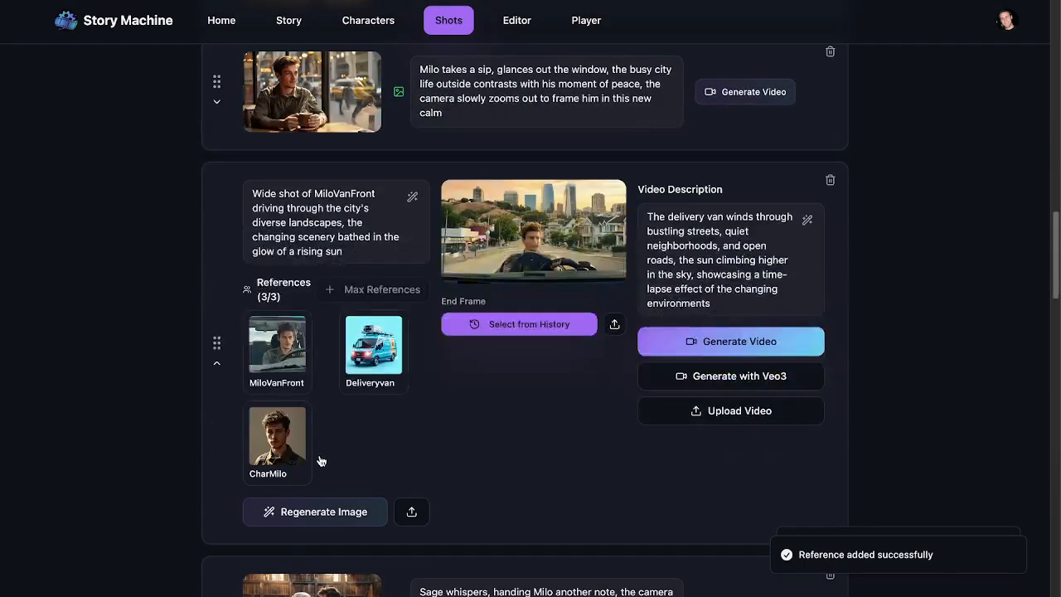
pyautogui.click(304, 516)
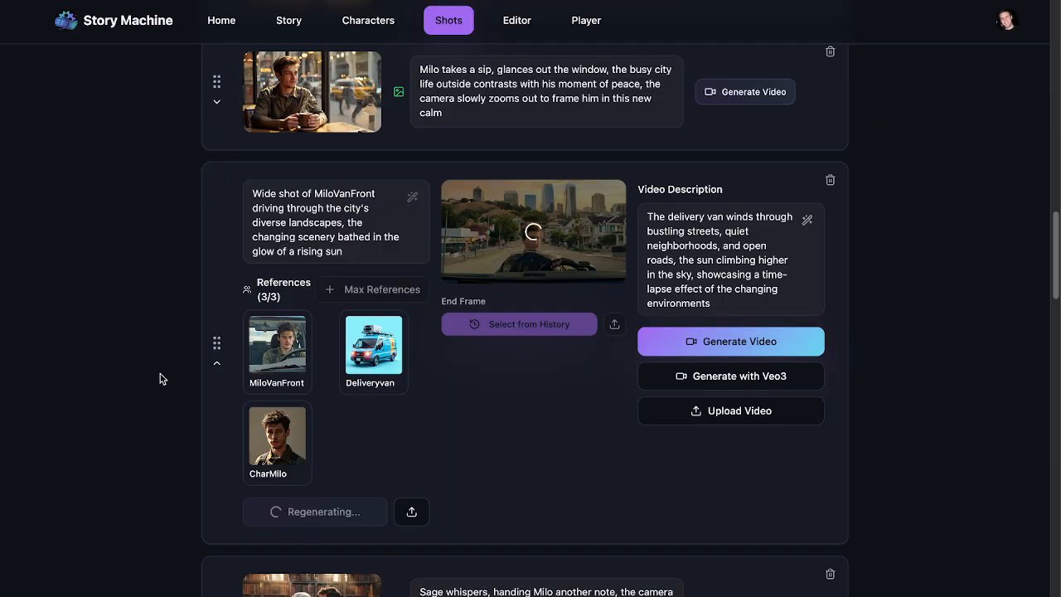
pyautogui.scroll(-4, 208, 358)
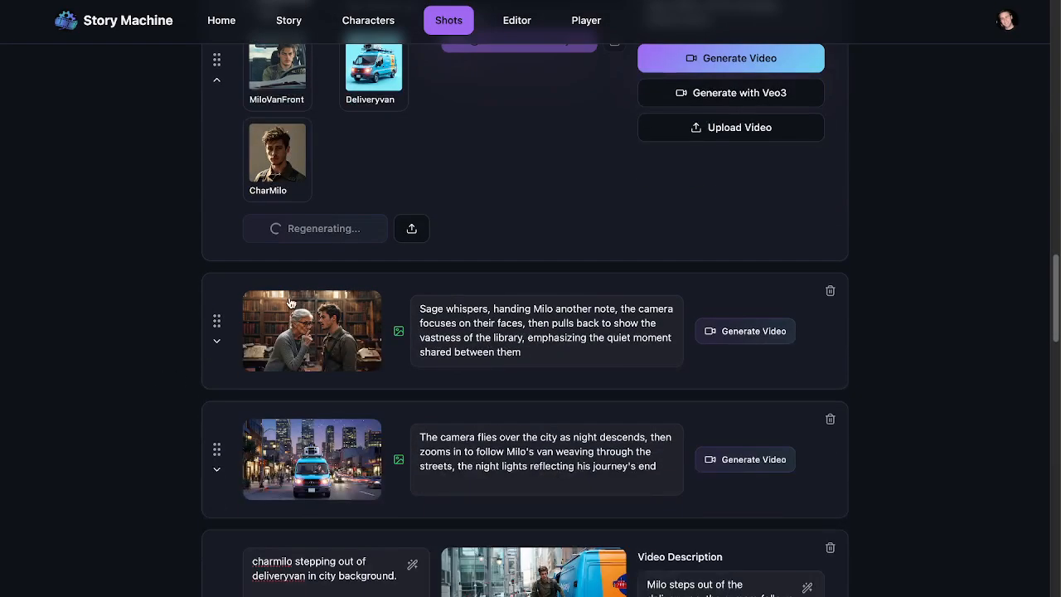
pyautogui.scroll(-1, 291, 303)
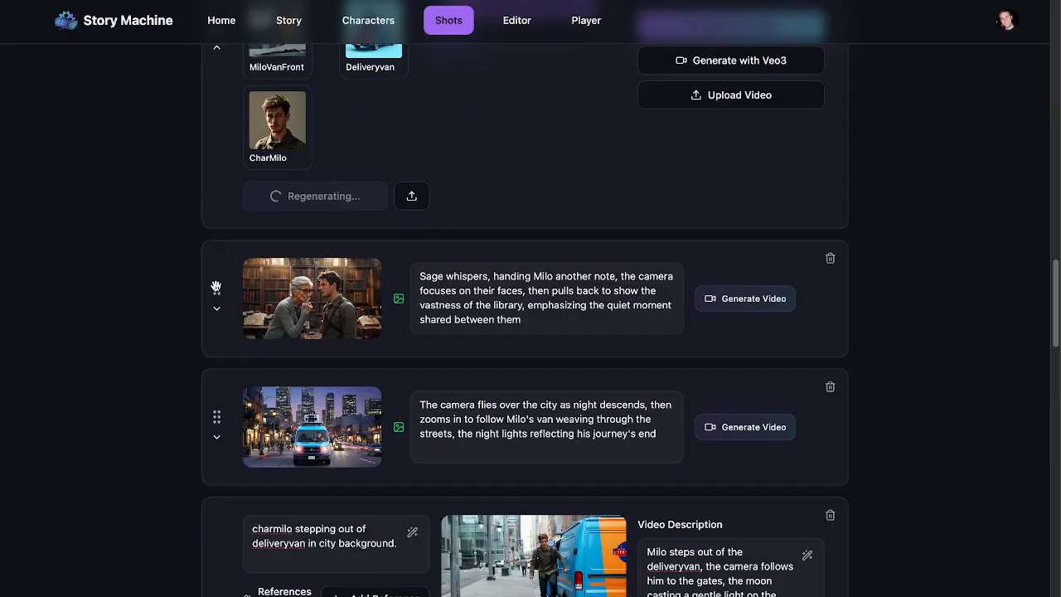
# Move the cemetery dawn walk shot below the library whisper shot and the night city flyover shot below the park walk shot
pyautogui.scroll(-3, 217, 288)
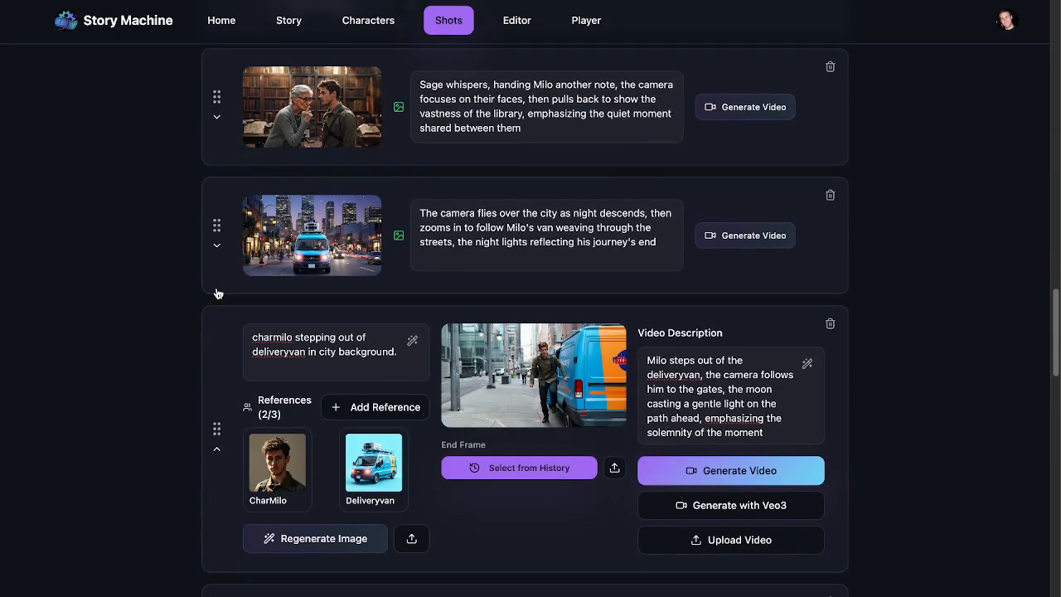
pyautogui.scroll(5, 234, 315)
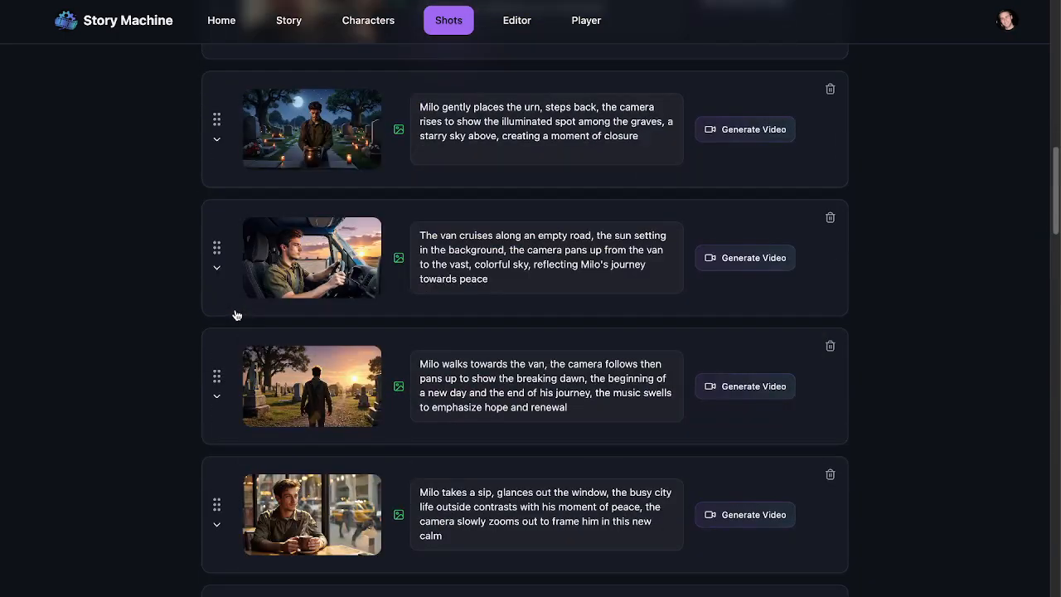
pyautogui.moveTo(215, 378); pyautogui.dragTo(208, 284)
pyautogui.moveTo(210, 427); pyautogui.dragTo(229, 476)
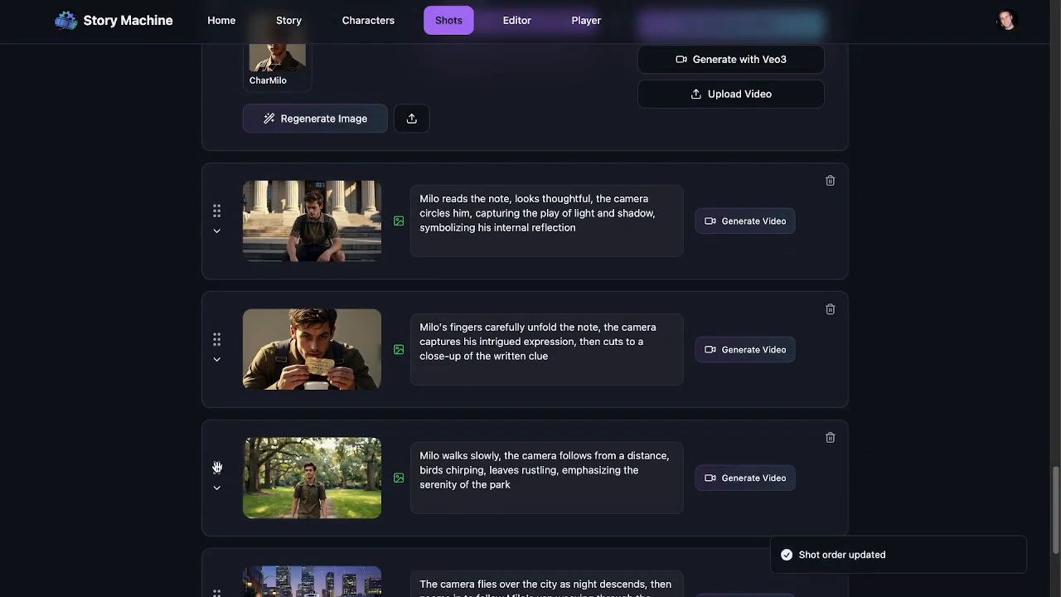
# Check the note-unfolding and library steps shot prompts and move the library steps shot directly below the library whisper shot
pyautogui.click(217, 360)
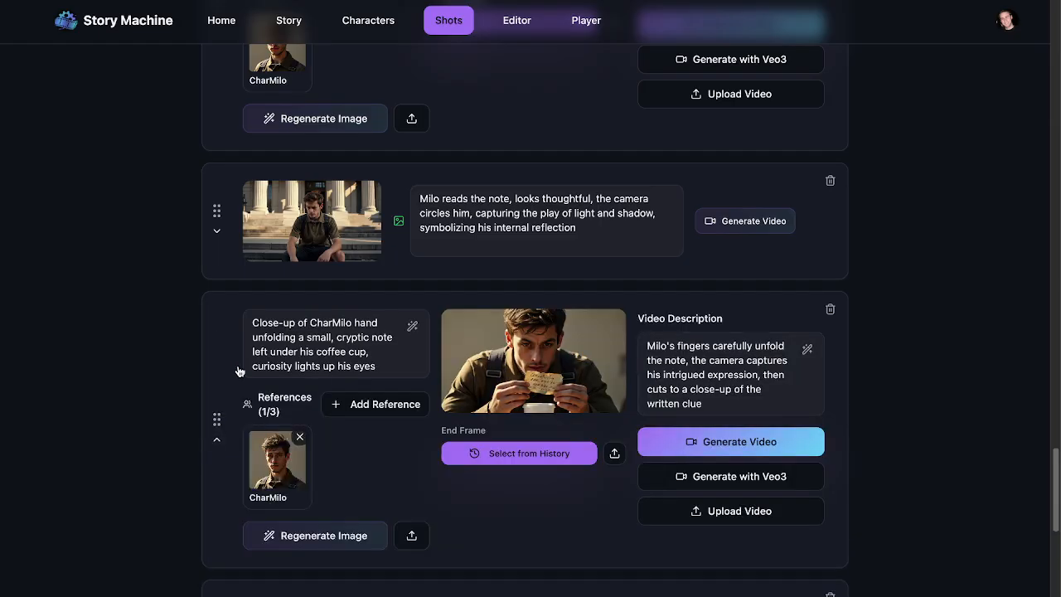
pyautogui.click(216, 441)
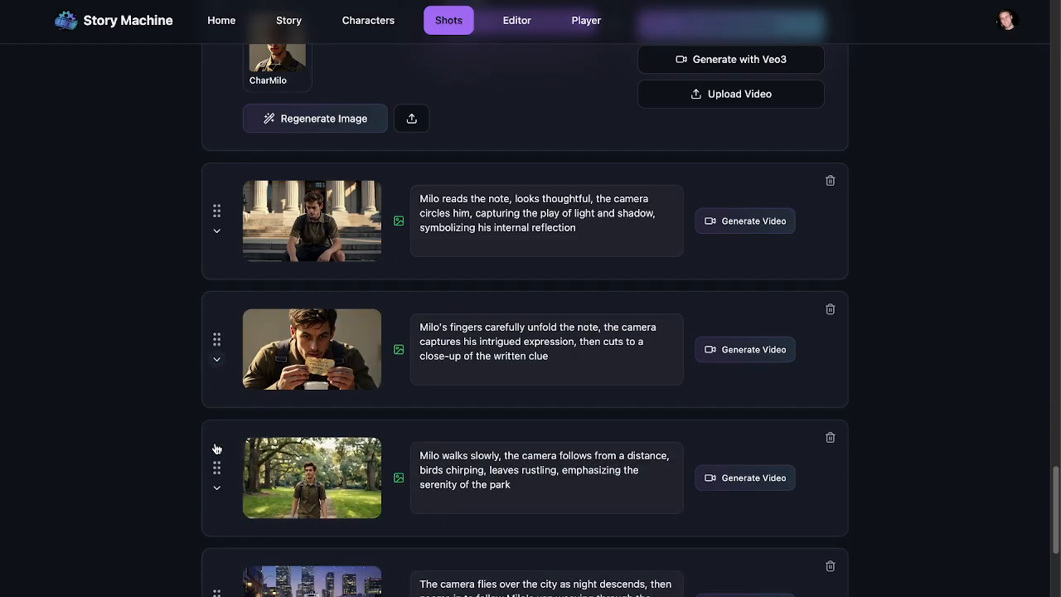
pyautogui.click(217, 233)
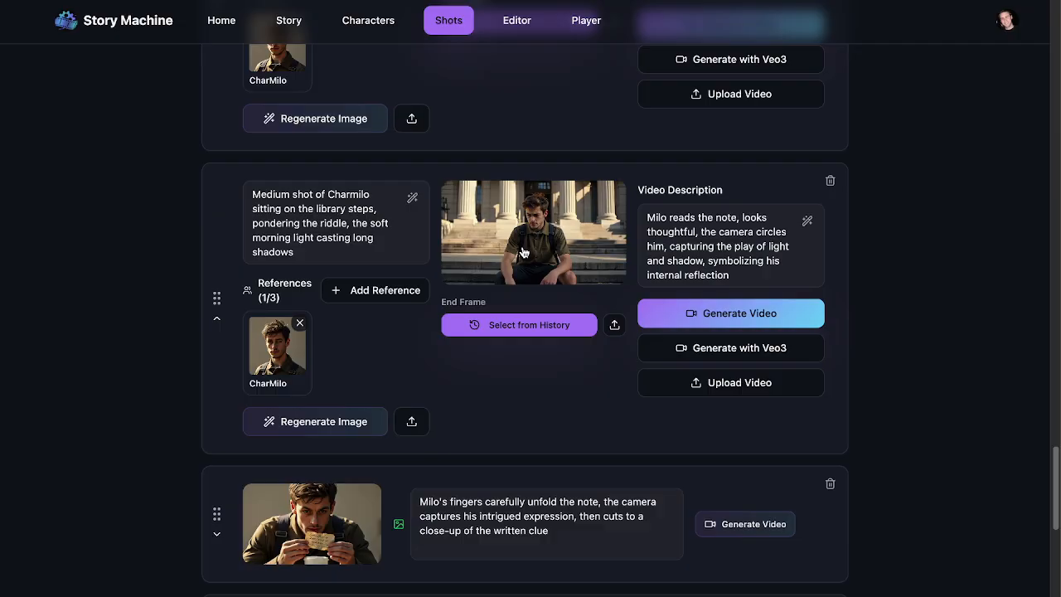
pyautogui.click(217, 319)
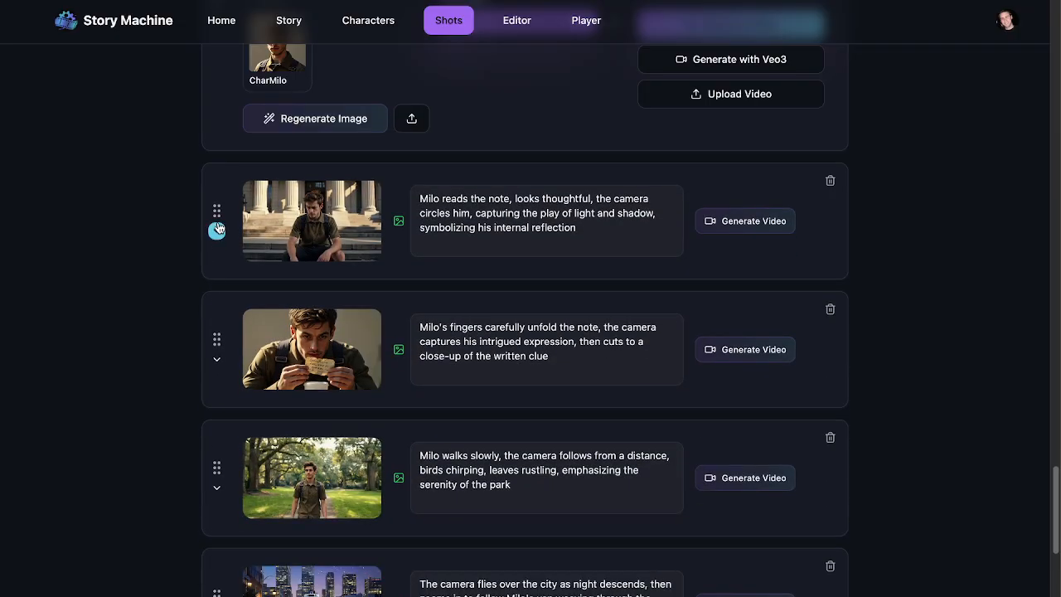
pyautogui.moveTo(219, 216); pyautogui.dragTo(256, 370)
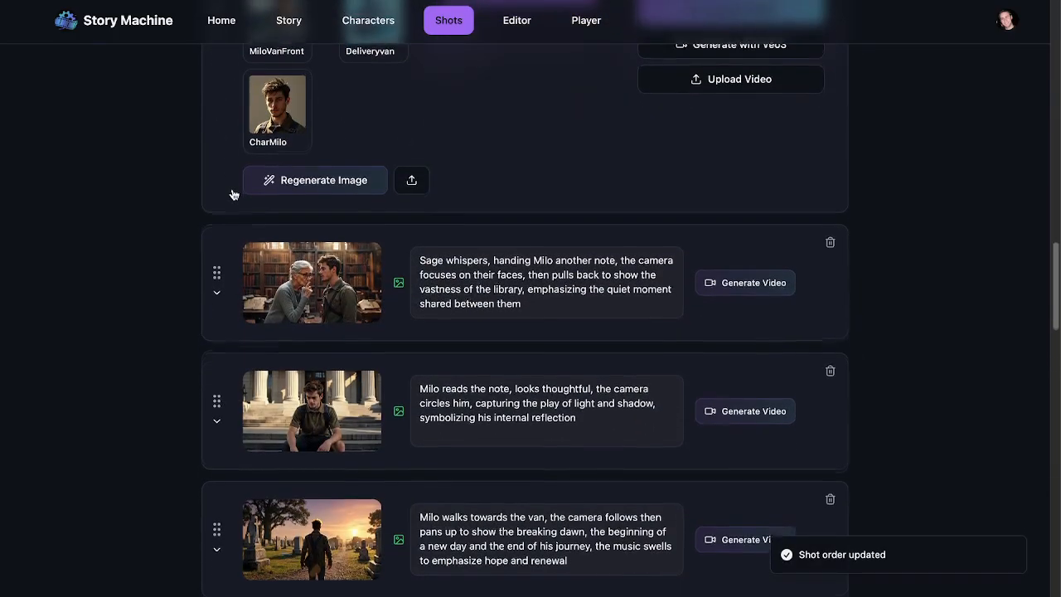
# Collapse the city drive shot, the shot of Milo stepping out of the van and the cemetery letter shot
pyautogui.scroll(2, 226, 146)
pyautogui.click(216, 144)
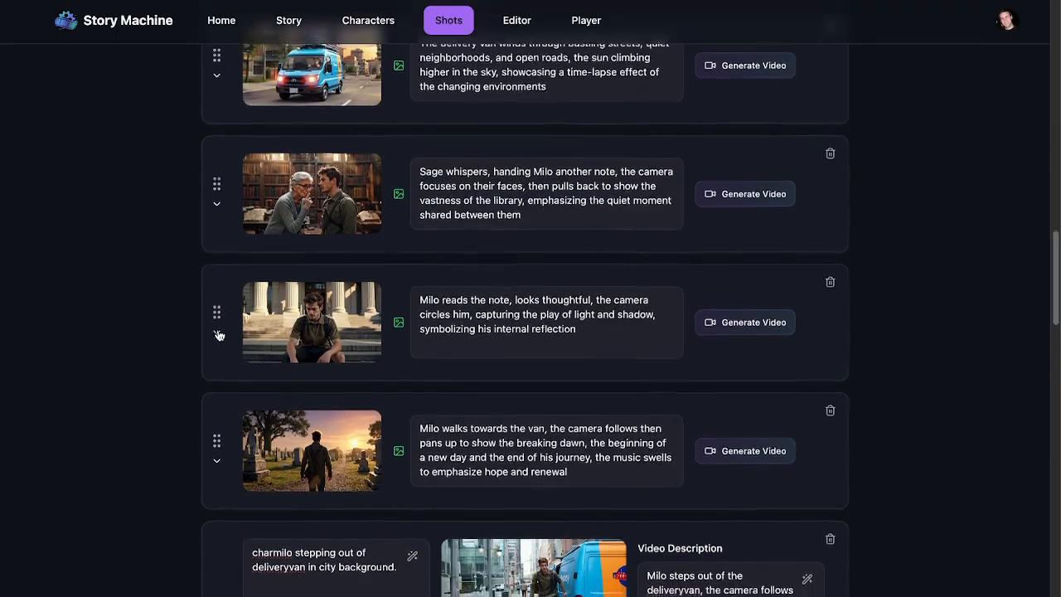
pyautogui.scroll(-1, 218, 334)
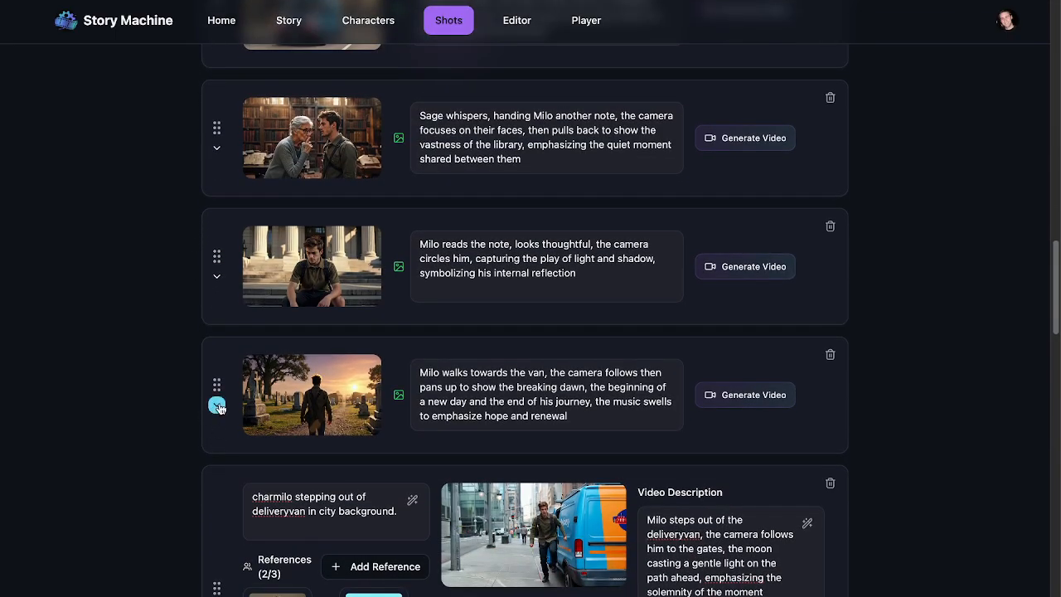
pyautogui.scroll(-3, 225, 549)
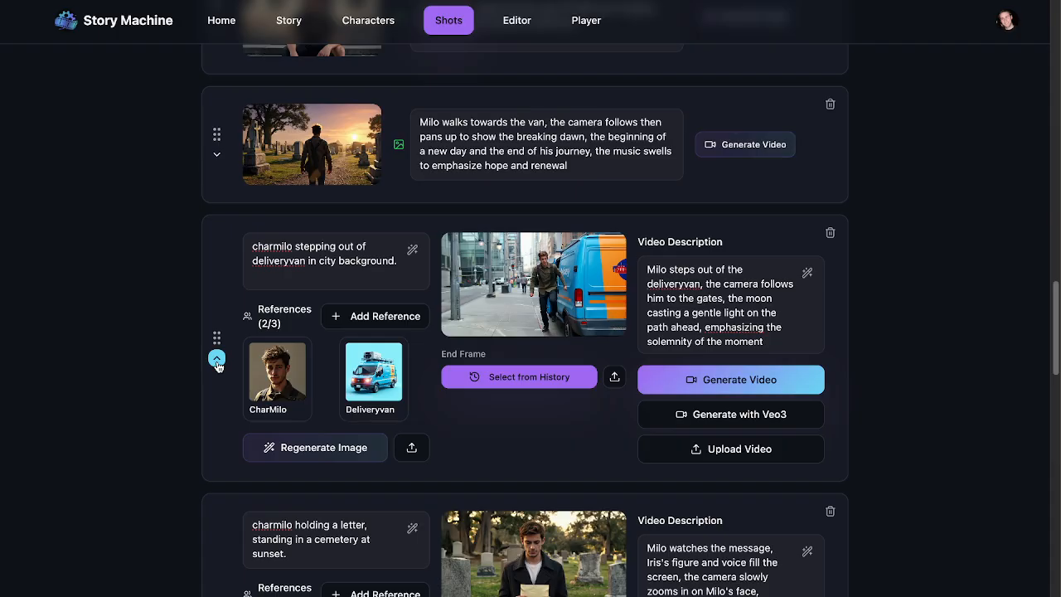
pyautogui.click(216, 359)
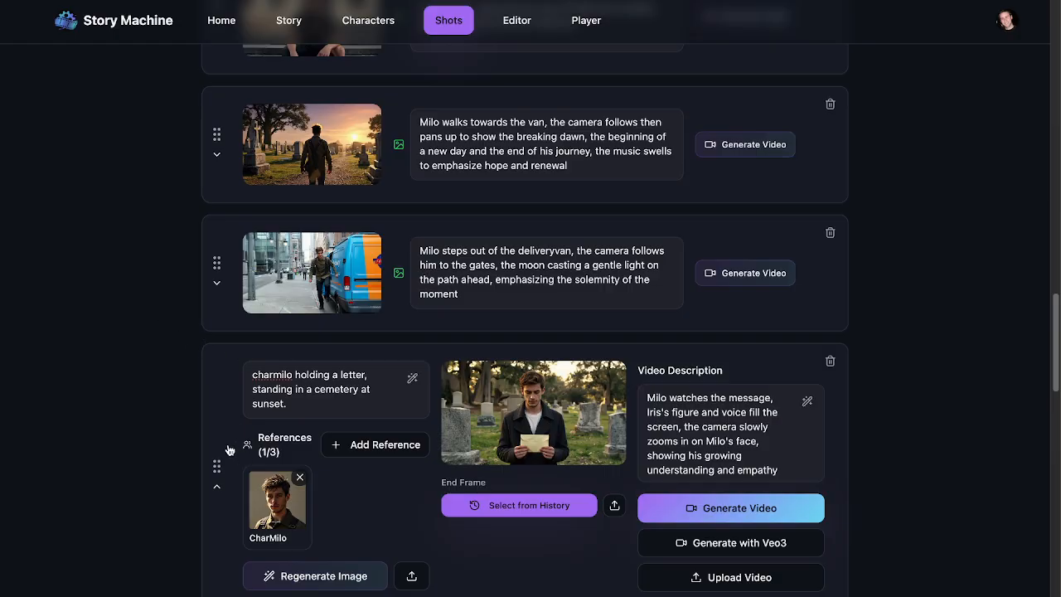
pyautogui.click(216, 486)
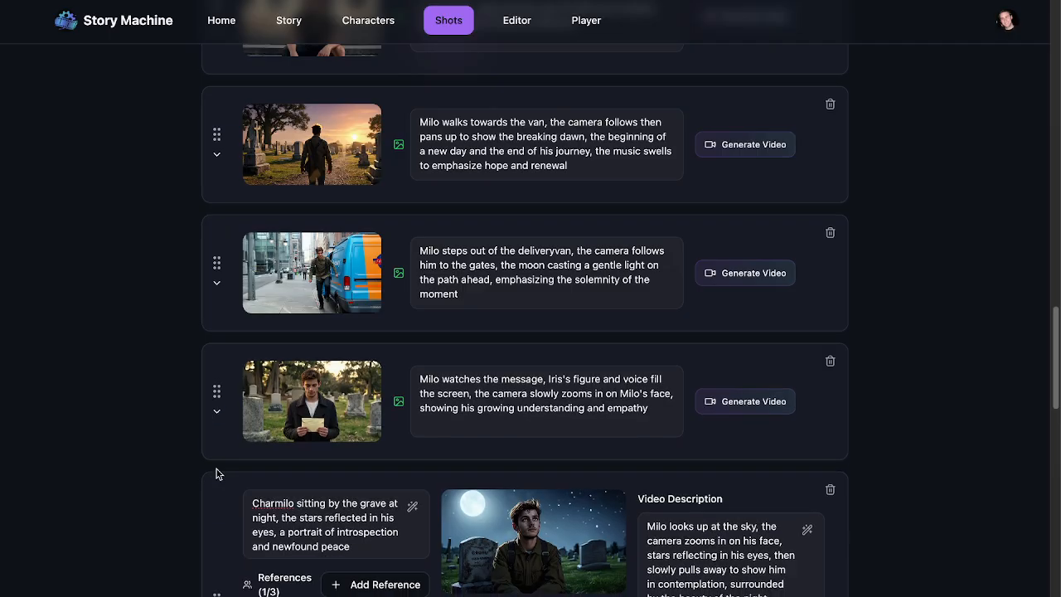
# Collapse the candle-lighting shot and the shot of Milo sitting by the grave at night
pyautogui.scroll(3, 201, 464)
pyautogui.scroll(-12, 200, 464)
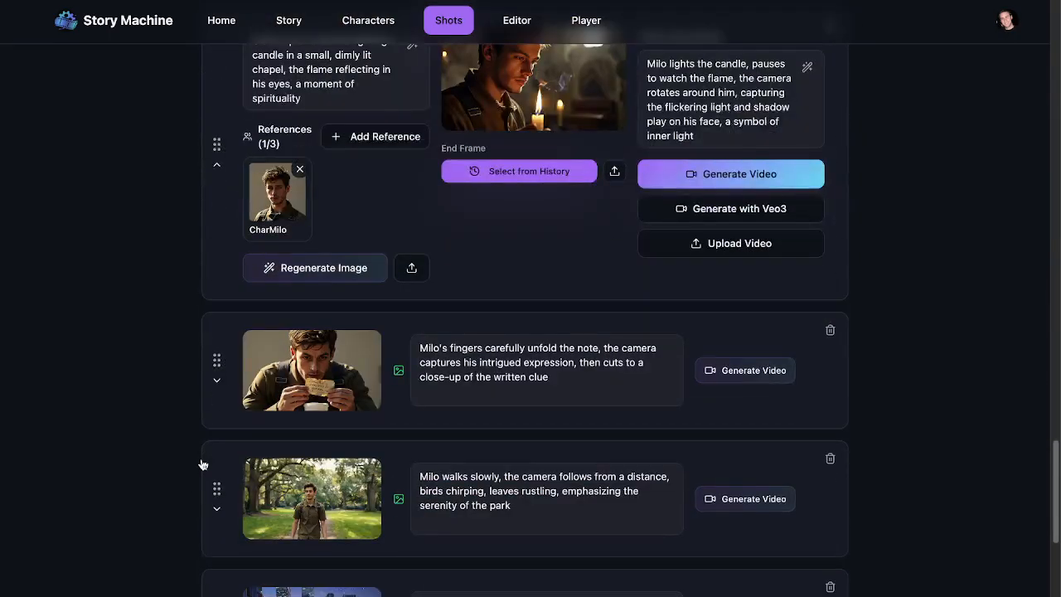
pyautogui.scroll(1, 206, 455)
pyautogui.scroll(3, 207, 453)
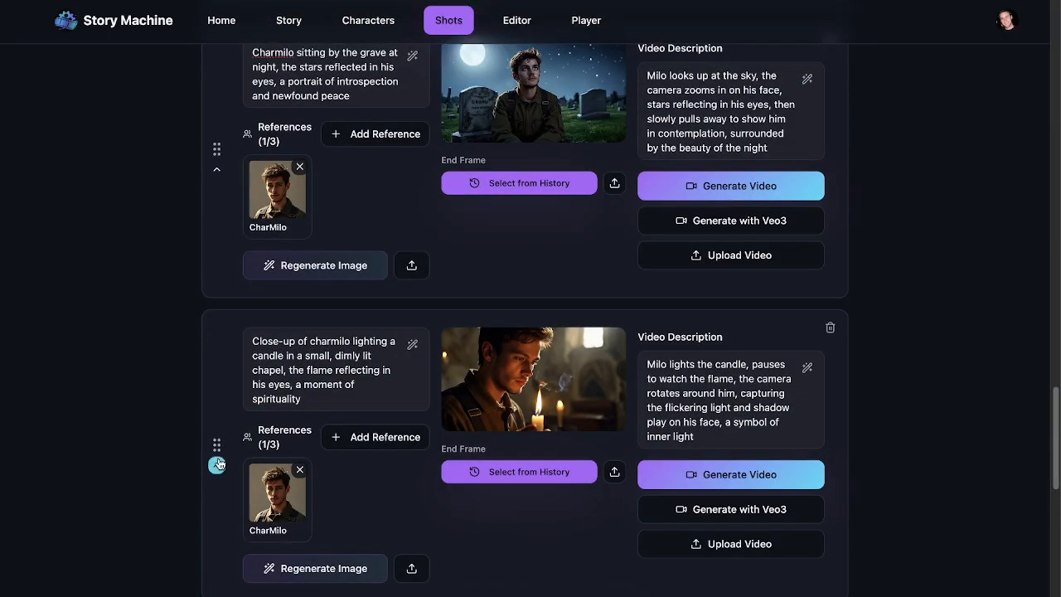
pyautogui.click(216, 465)
pyautogui.click(216, 170)
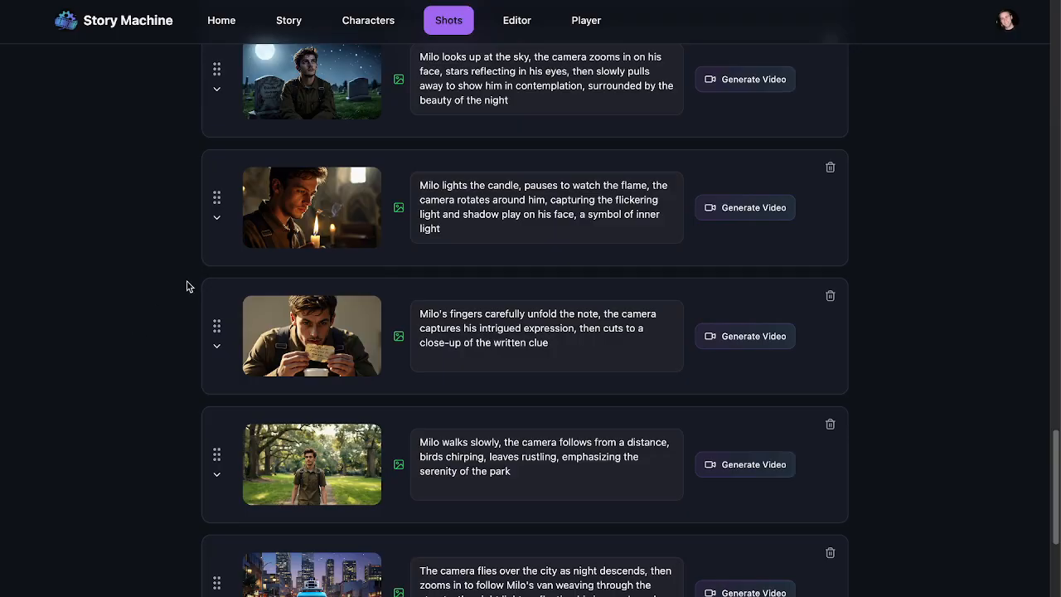
# Check the candle-lighting prompt, move that shot below the park walk shot, and place the park walk shot between the package and dog shots
pyautogui.click(217, 218)
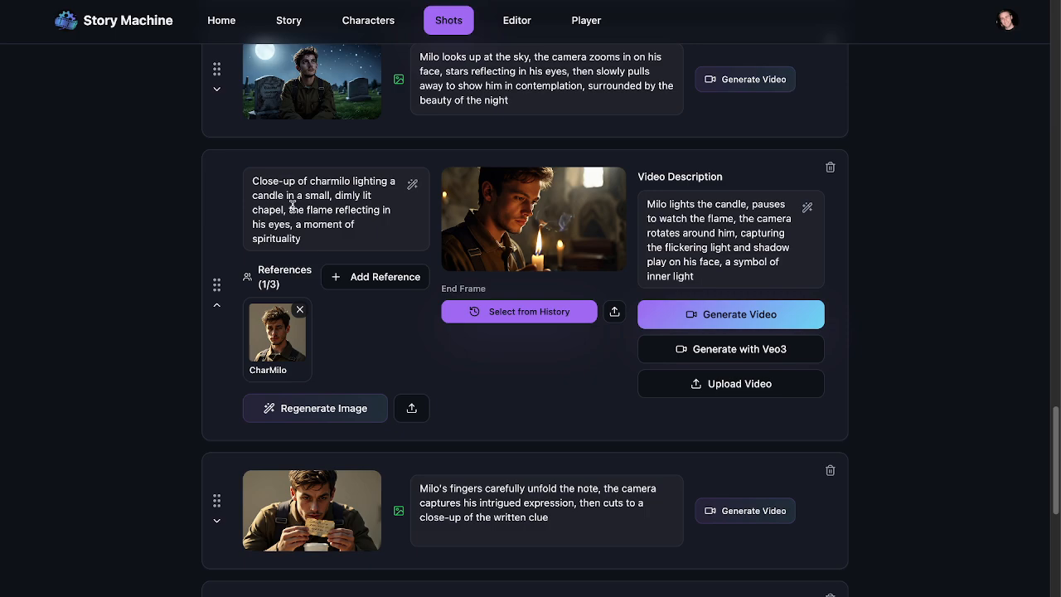
pyautogui.click(215, 305)
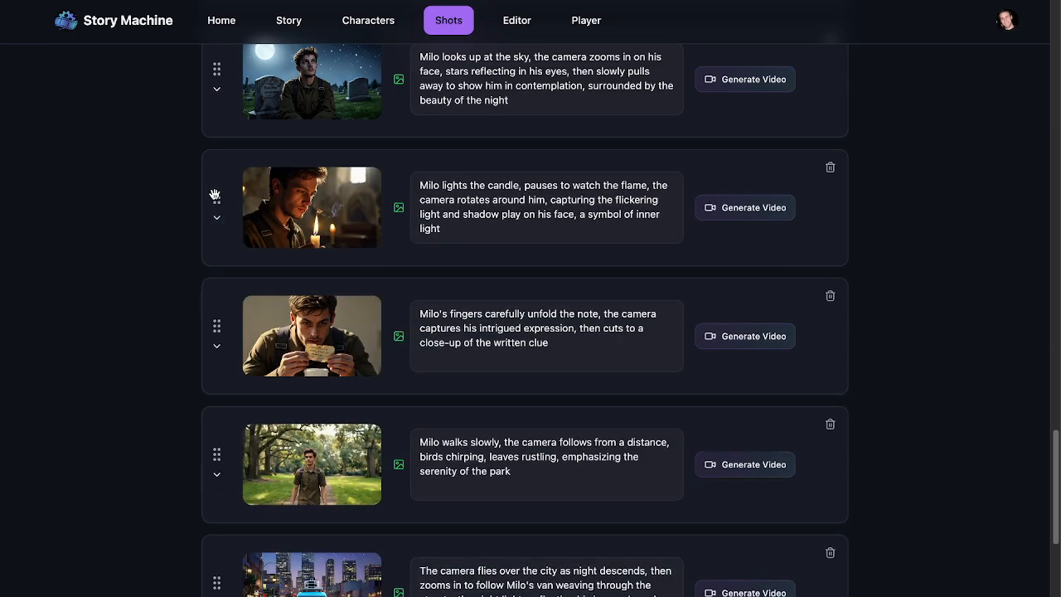
pyautogui.moveTo(214, 194); pyautogui.dragTo(220, 422)
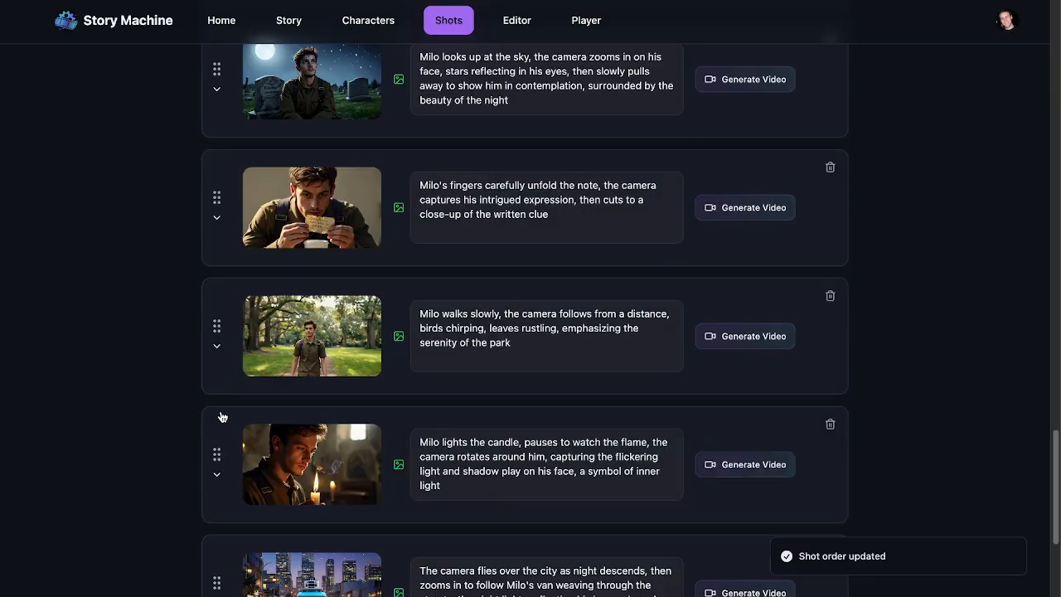
pyautogui.moveTo(218, 328)
pyautogui.mouseDown()
pyautogui.moveTo(218, 23)
pyautogui.moveTo(208, 122)
pyautogui.moveTo(214, 569)
pyautogui.moveTo(214, 321)
pyautogui.mouseUp()
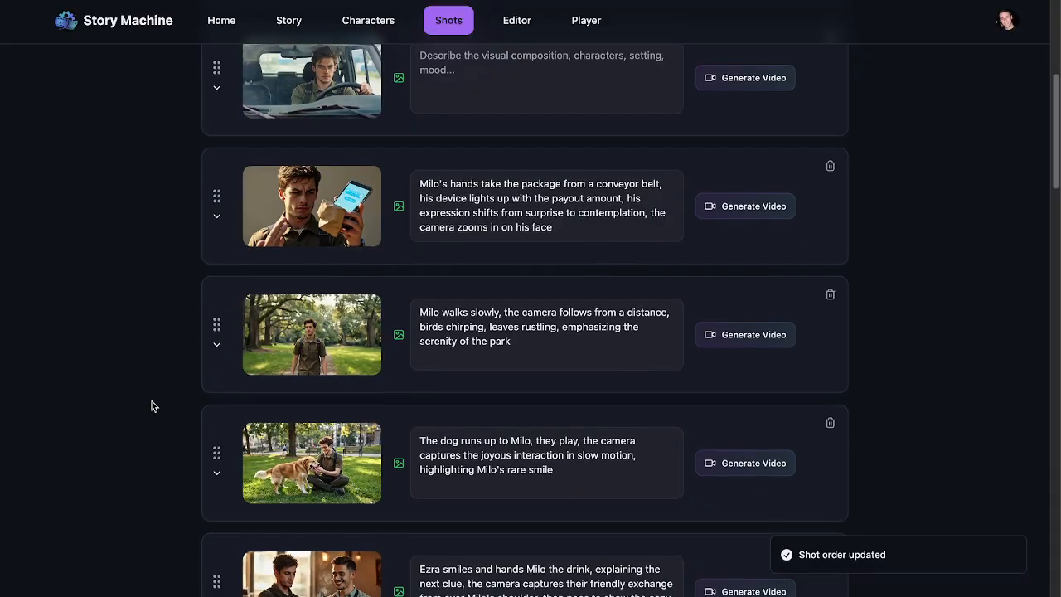
# Reorder the night cemetery shots so the grave-sitting shot and the urn placement shot follow the candle-lighting shot
pyautogui.scroll(-10, 152, 401)
pyautogui.scroll(2, 154, 401)
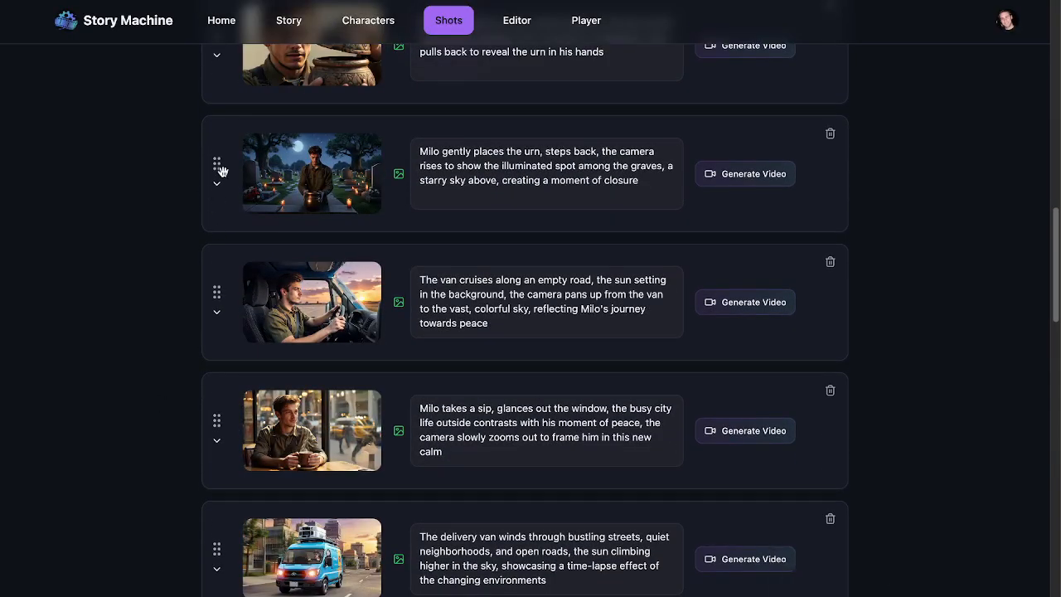
pyautogui.moveTo(218, 163); pyautogui.dragTo(195, 403)
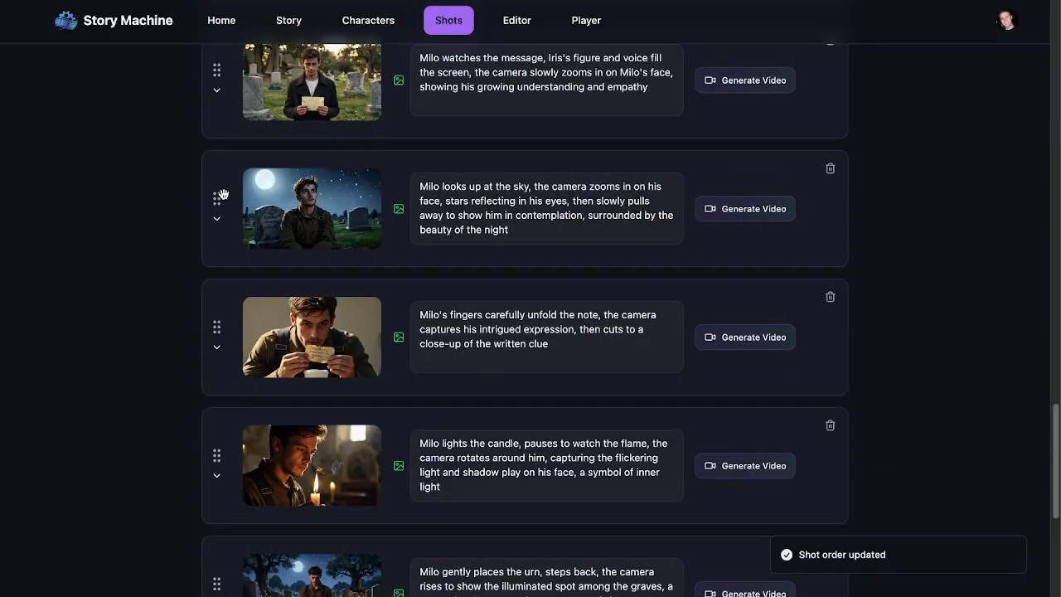
pyautogui.moveTo(222, 194); pyautogui.dragTo(230, 379)
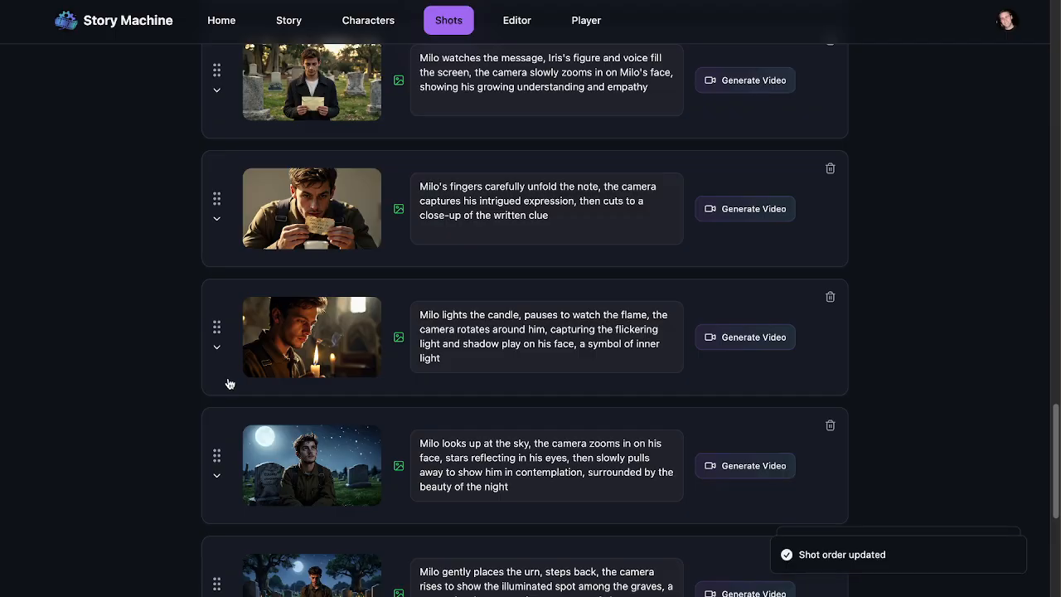
# Move the note-unfolding shot above the cemetery letter shot
pyautogui.scroll(-1, 229, 384)
pyautogui.scroll(1, 229, 384)
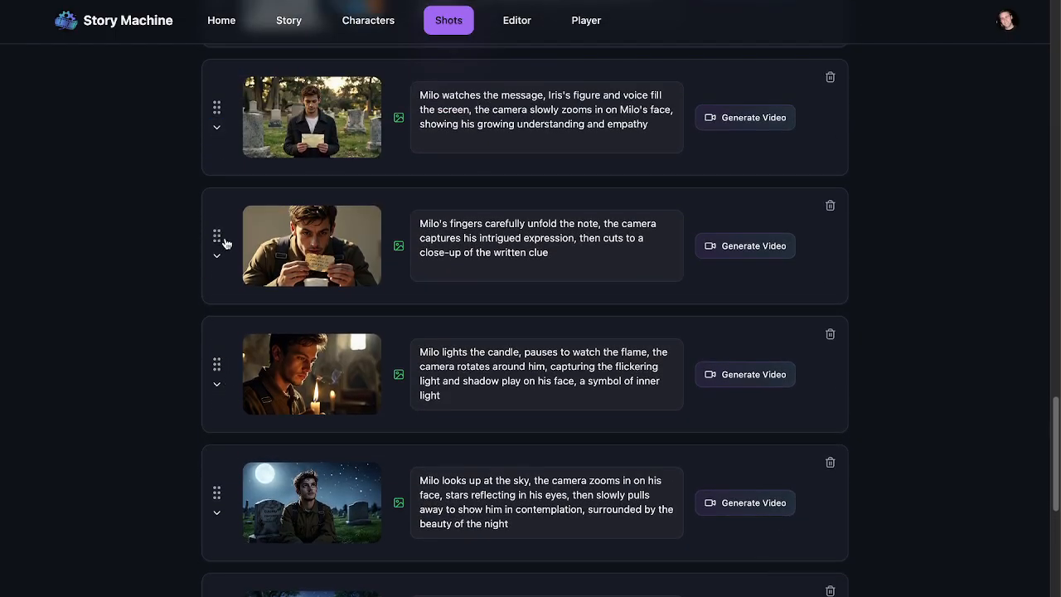
pyautogui.moveTo(216, 235); pyautogui.dragTo(214, 116)
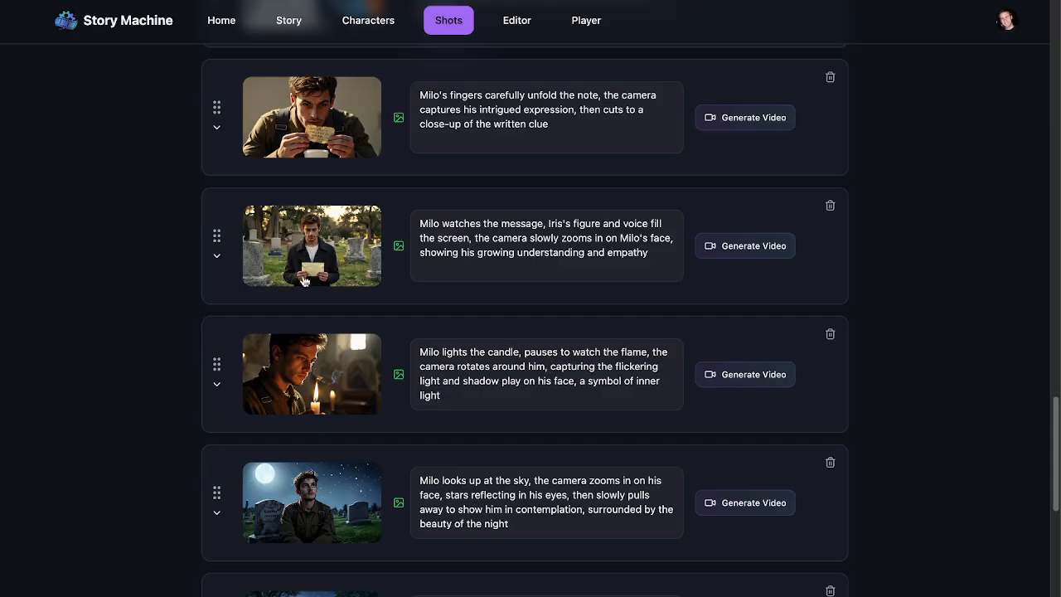
# Regenerate the cemetery letter shot's image and delete the note-unfolding shot above it
pyautogui.click(216, 256)
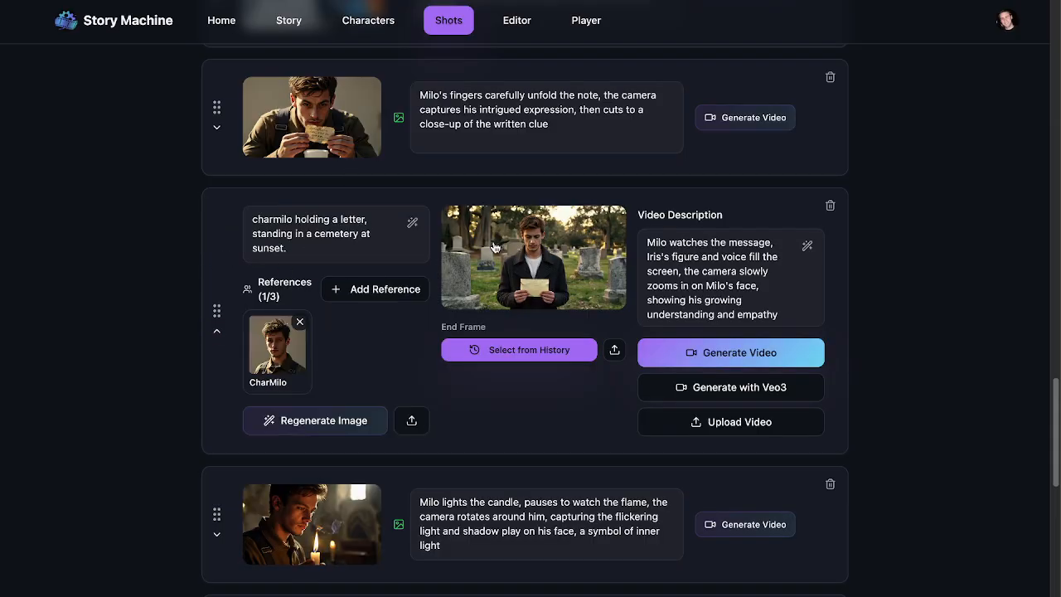
pyautogui.click(325, 420)
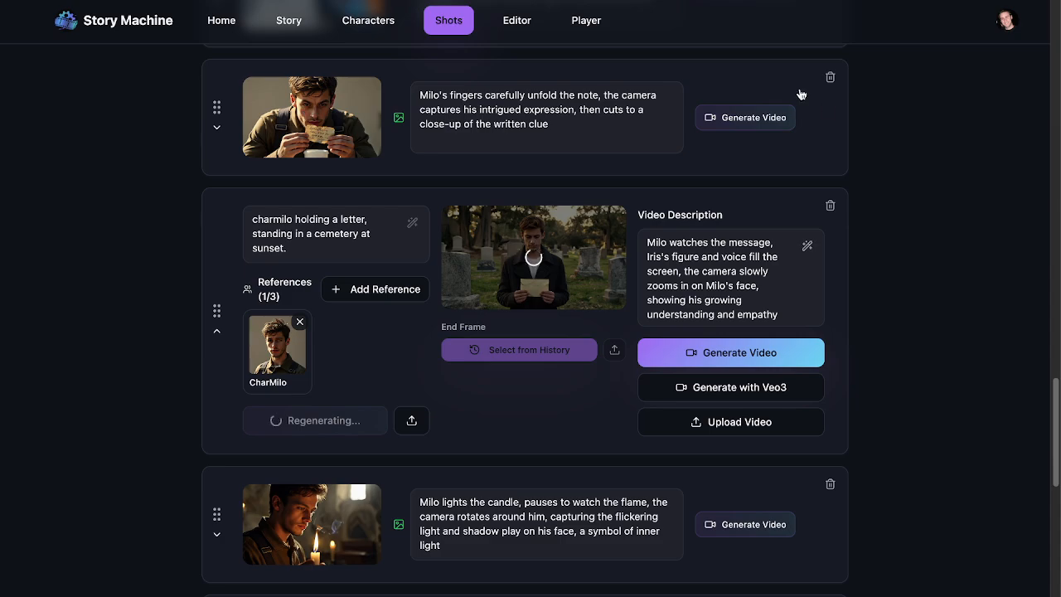
pyautogui.click(829, 79)
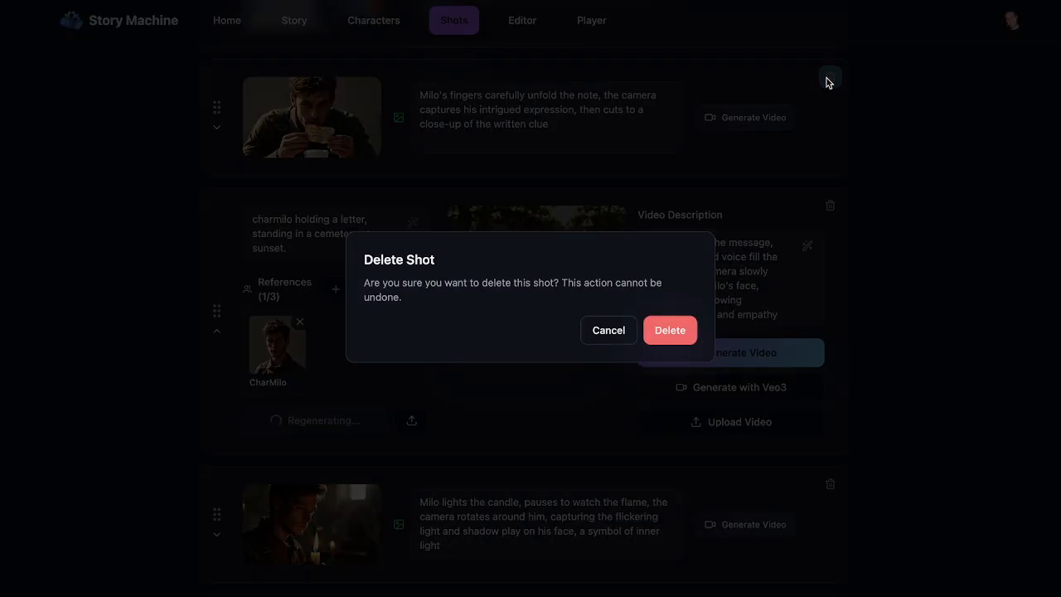
pyautogui.click(687, 334)
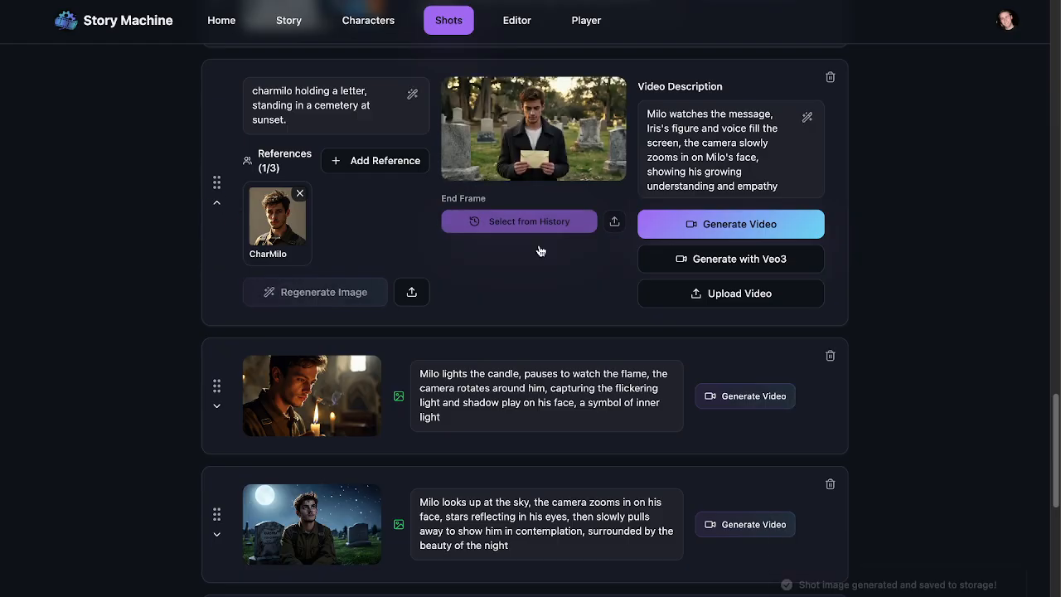
# Inspect the regenerated cemetery letter image at full size and close the preview
pyautogui.scroll(2, 539, 250)
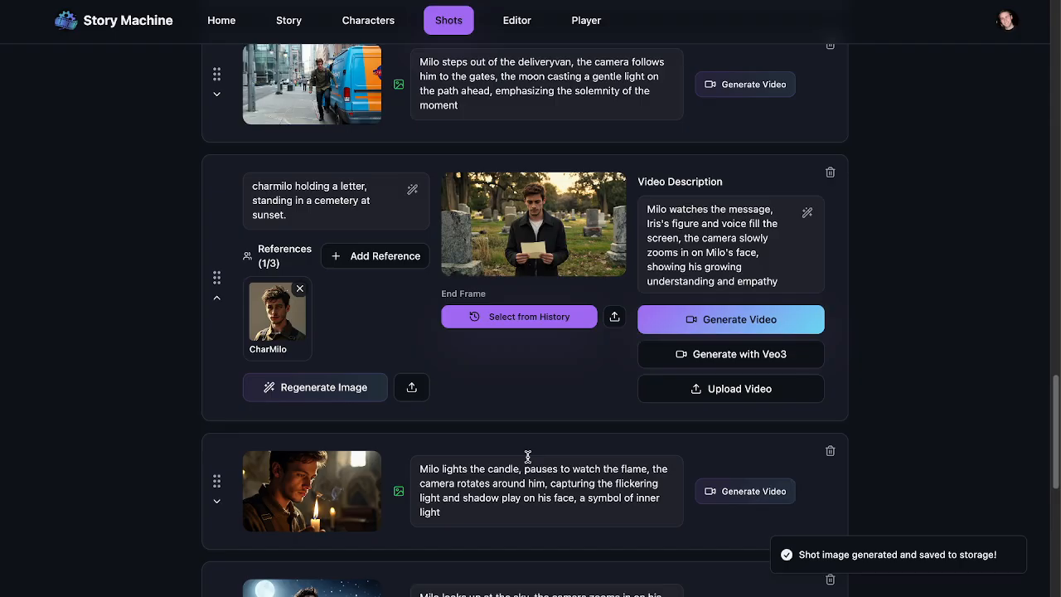
pyautogui.click(540, 241)
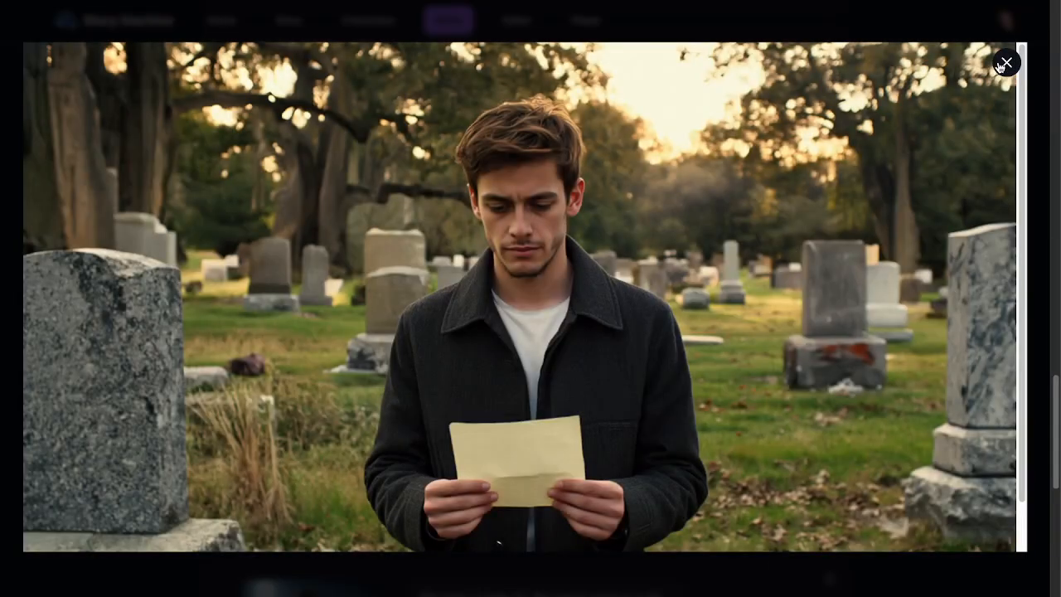
pyautogui.click(1005, 63)
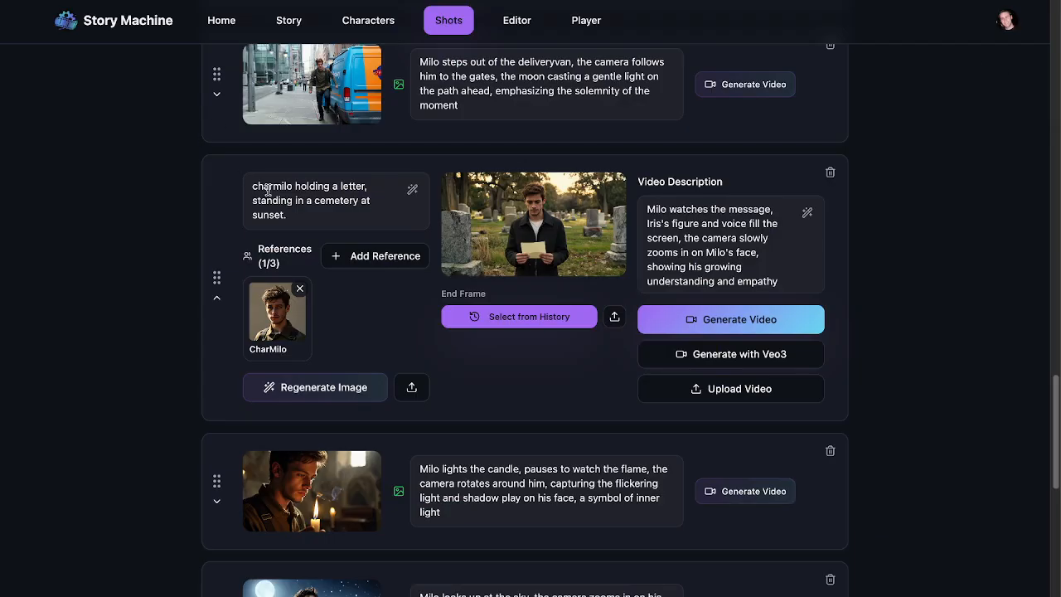
# Add "wearing his delivery driver clothes" to the end of the cemetery letter shot's prompt and regenerate its image
pyautogui.click(306, 216)
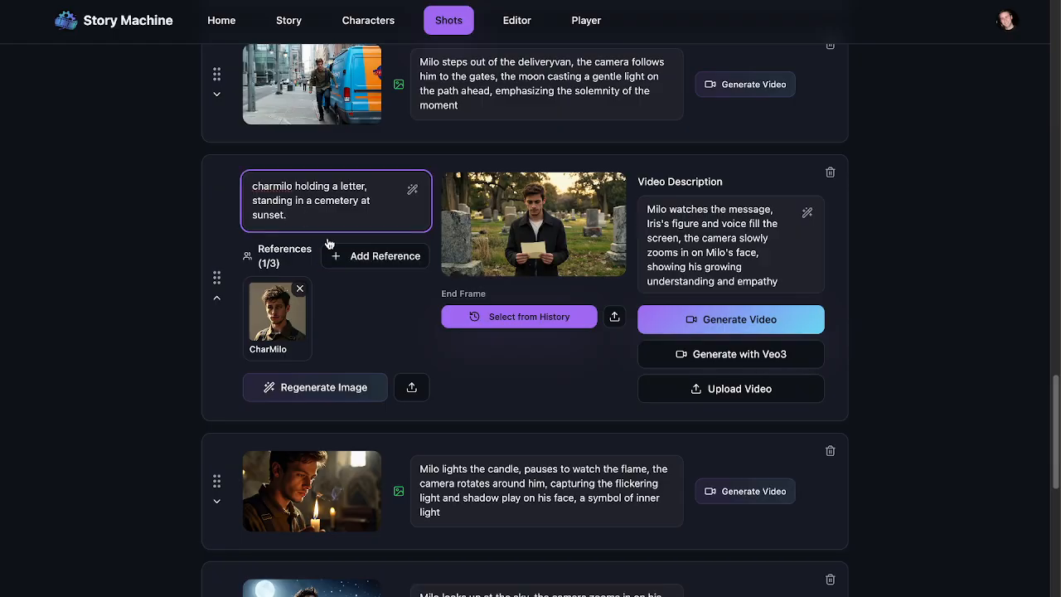
pyautogui.scroll(-5, 337, 315)
pyautogui.scroll(4, 341, 313)
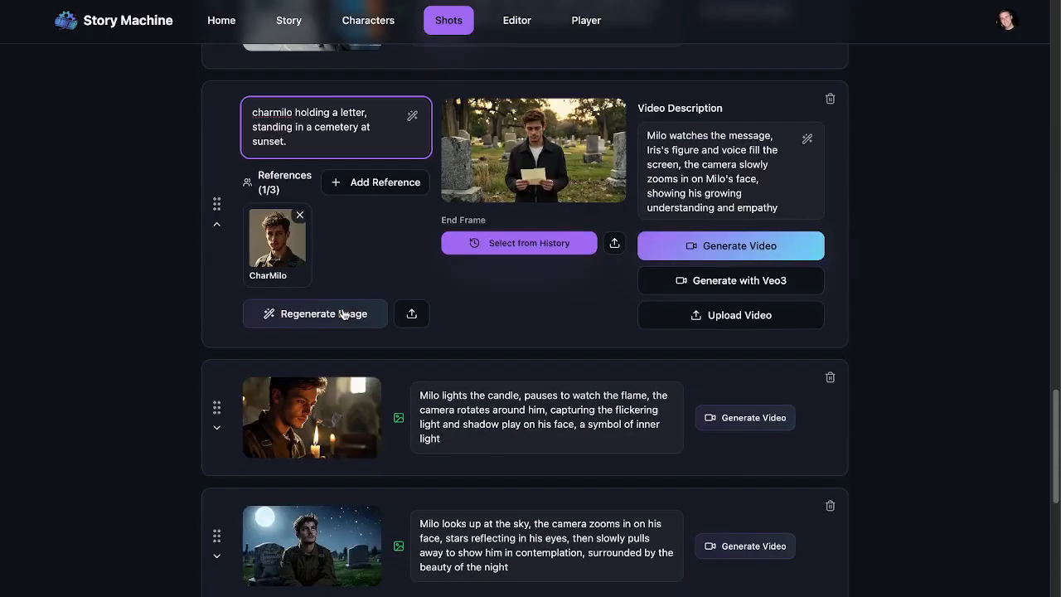
pyautogui.scroll(1, 343, 313)
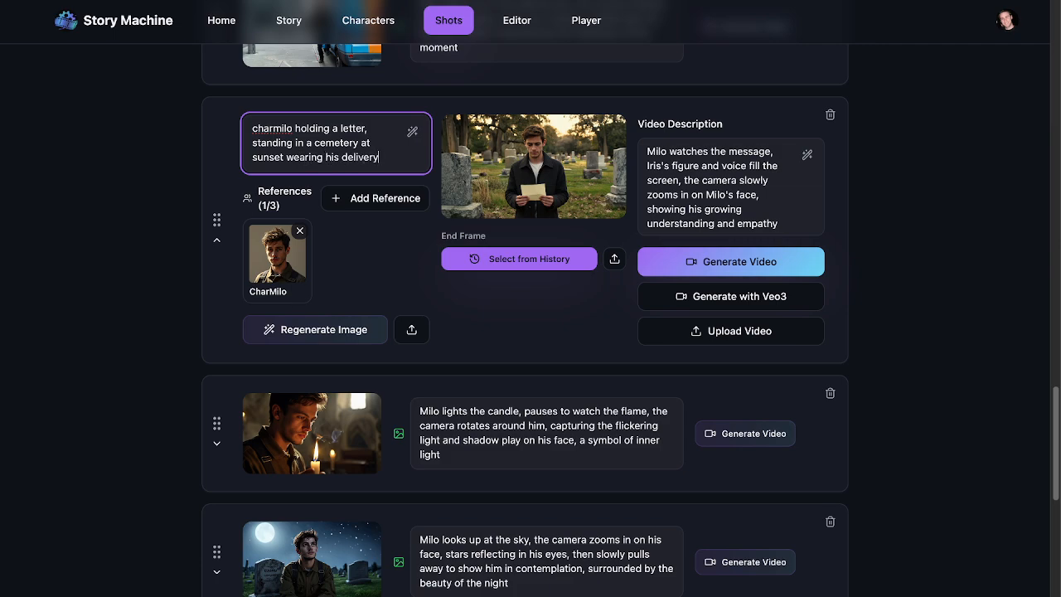
pyautogui.write('er clothes')
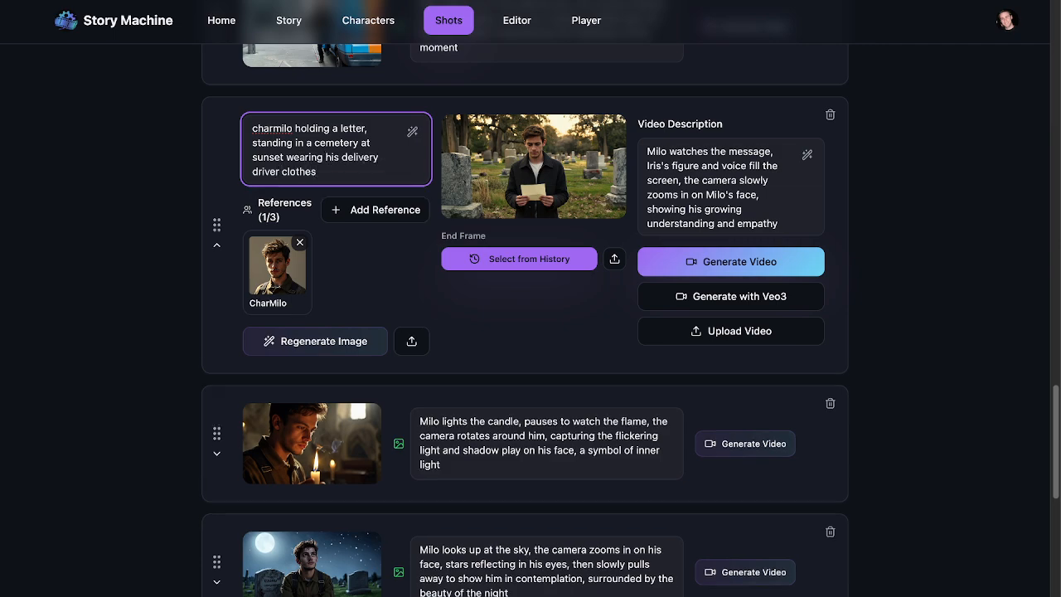
pyautogui.click(298, 343)
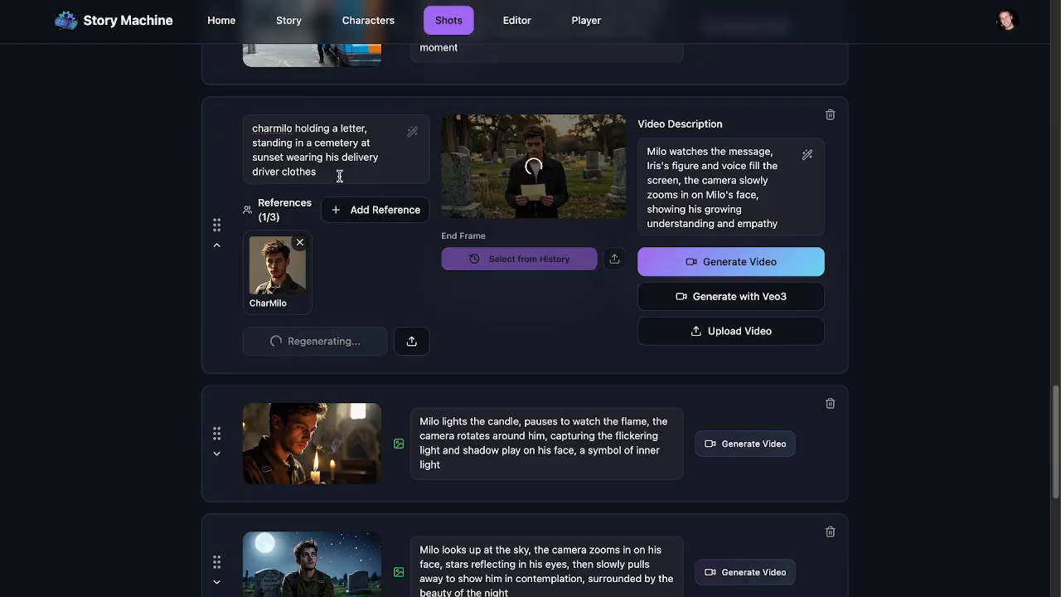
# Move the shot of Milo stepping out of the delivery van to directly above the library shot with Sage
pyautogui.scroll(3, 338, 172)
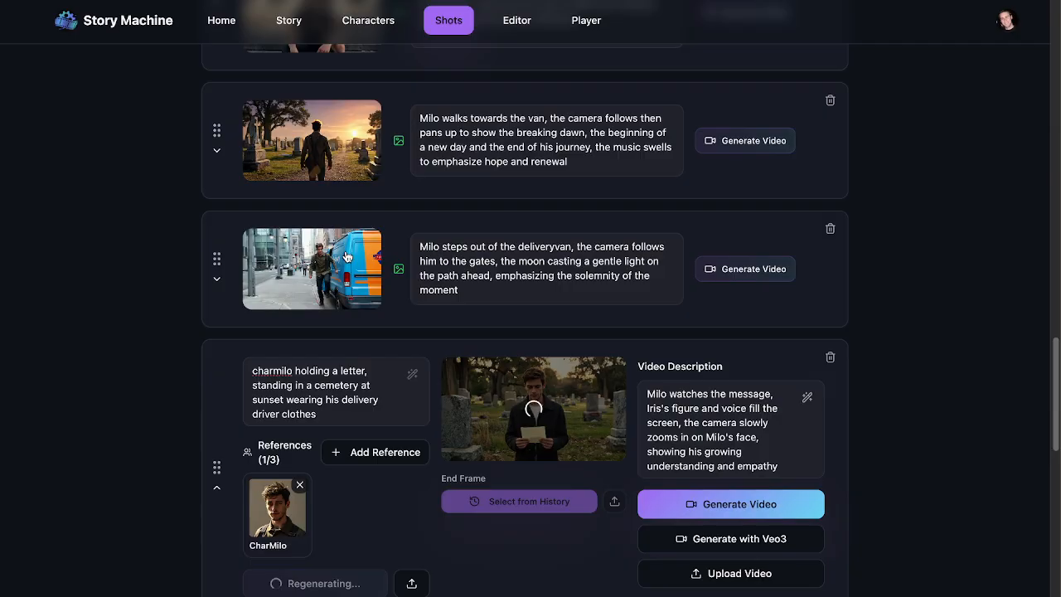
pyautogui.moveTo(215, 136); pyautogui.dragTo(216, 275)
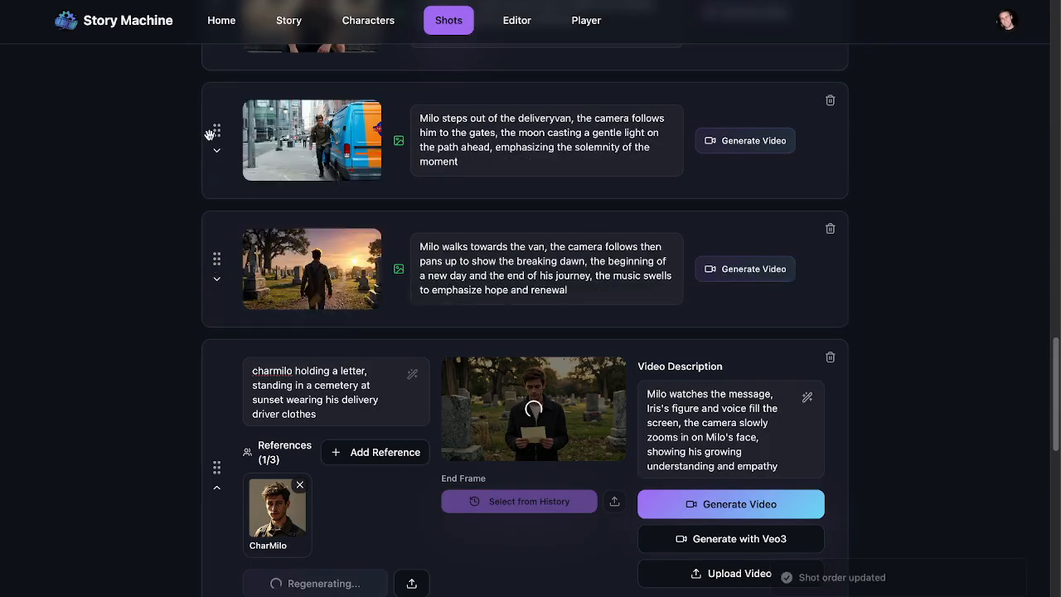
pyautogui.scroll(-2, 228, 170)
pyautogui.scroll(5, 235, 187)
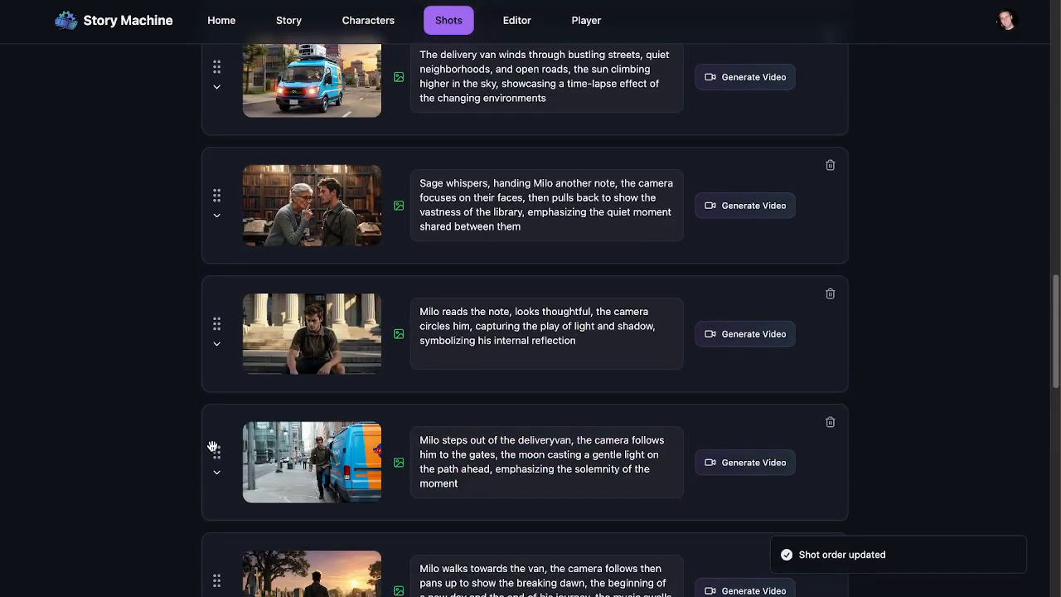
pyautogui.moveTo(212, 447); pyautogui.dragTo(194, 190)
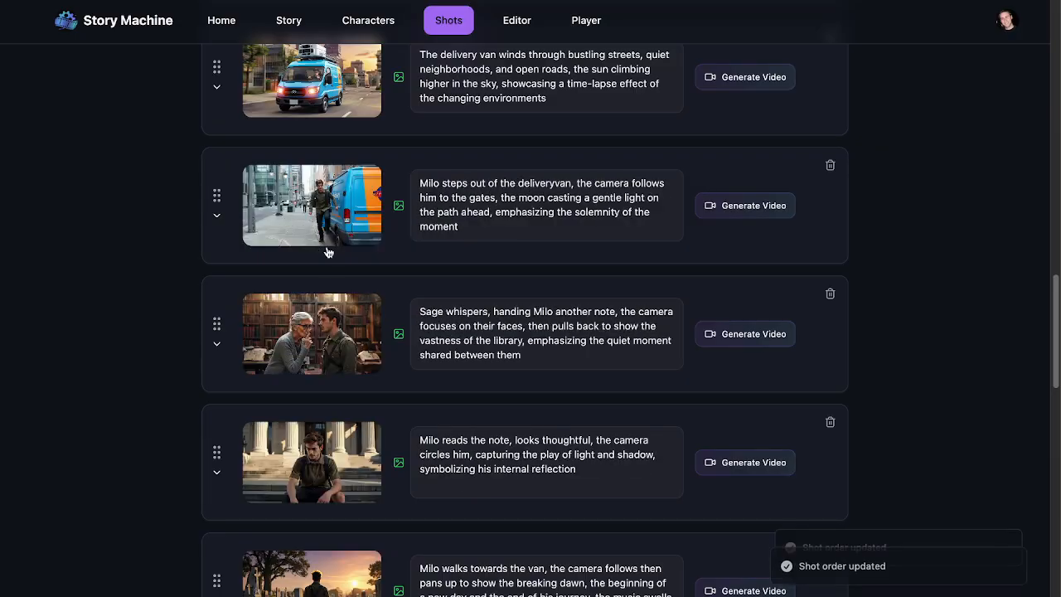
# Move the shot of Milo driving the van at sunset to directly below the shot of him reading the note on the steps
pyautogui.scroll(2, 330, 261)
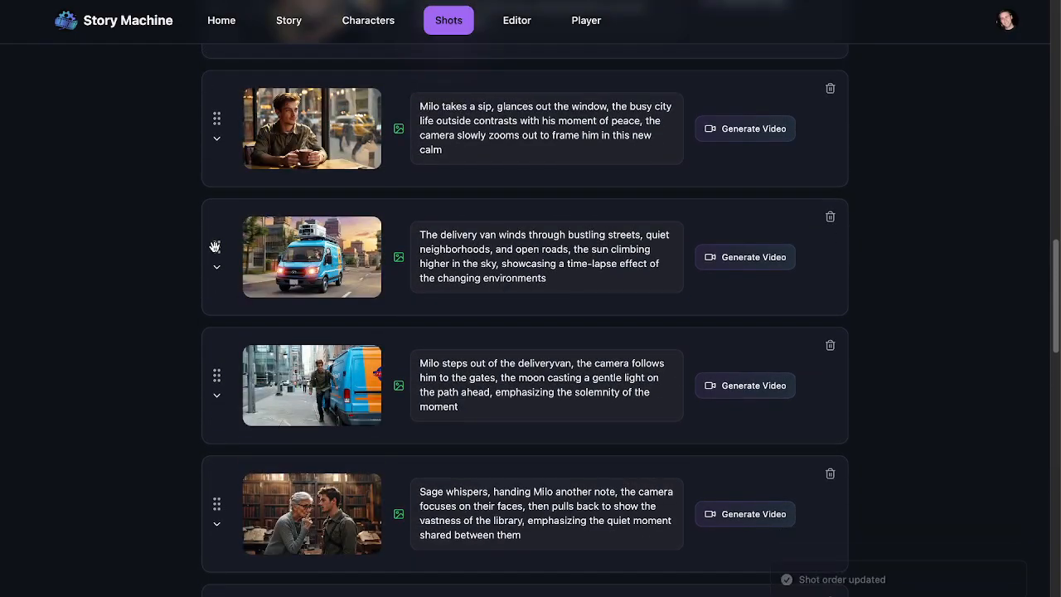
pyautogui.scroll(1, 216, 244)
pyautogui.scroll(1, 224, 319)
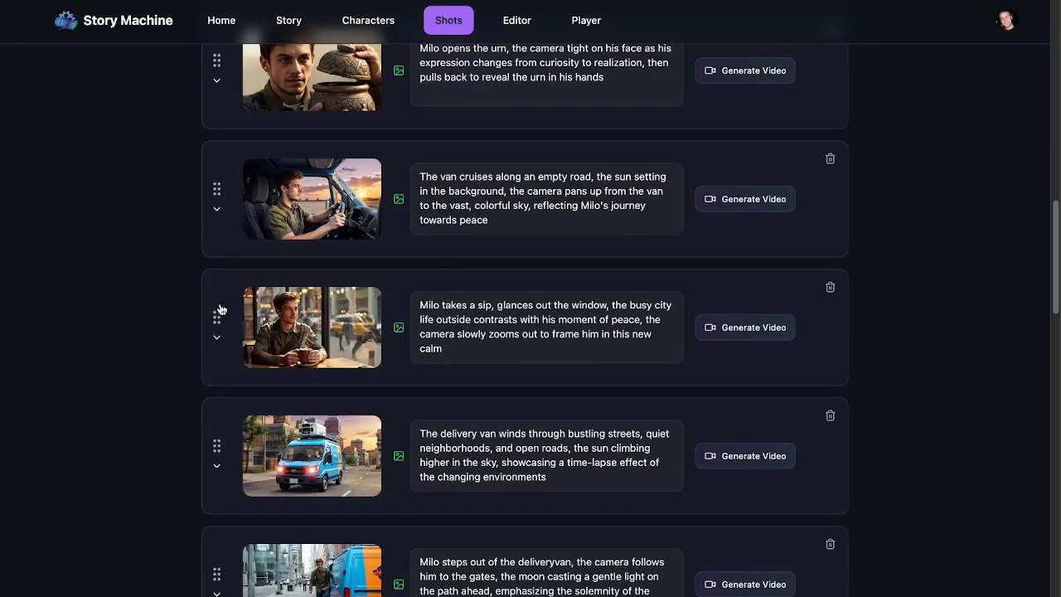
pyautogui.scroll(2, 221, 312)
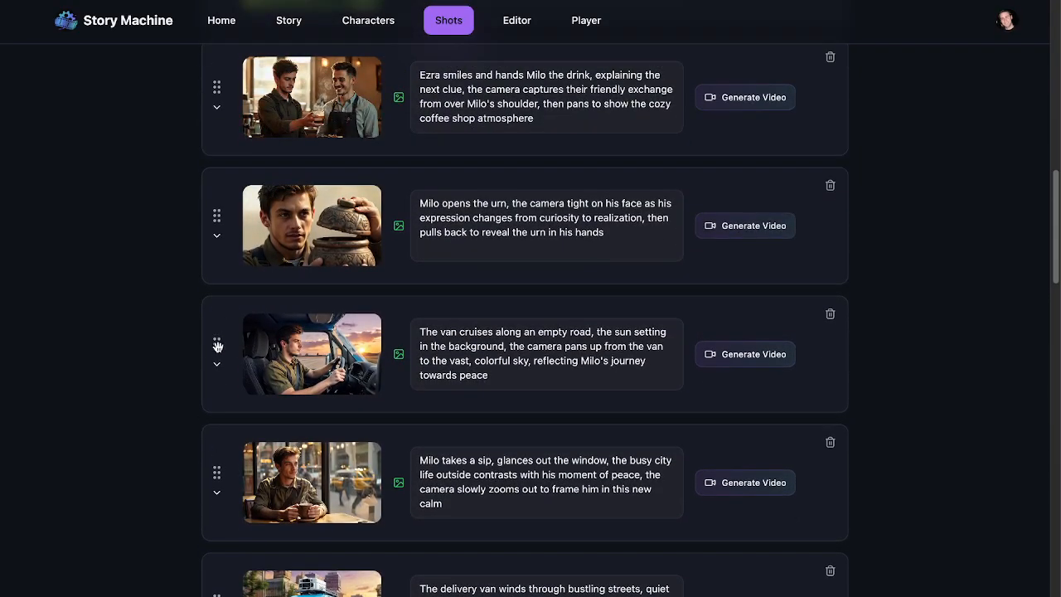
pyautogui.moveTo(218, 346); pyautogui.dragTo(323, 285)
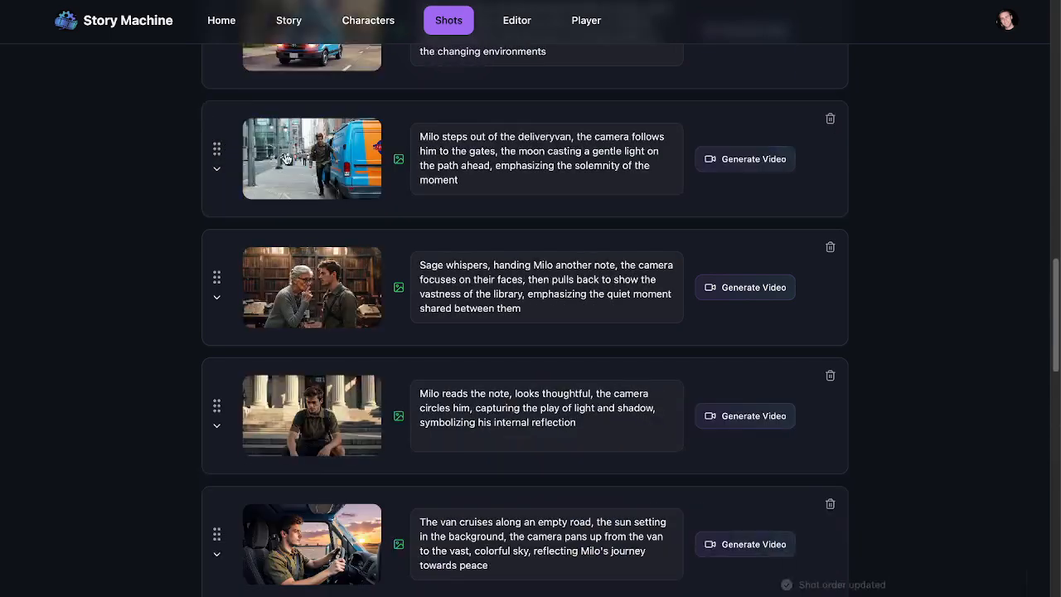
# Inspect the coffee shop shot of Ezra handing over the drink at full size, regenerate its image and collapse the shot
pyautogui.scroll(6, 303, 384)
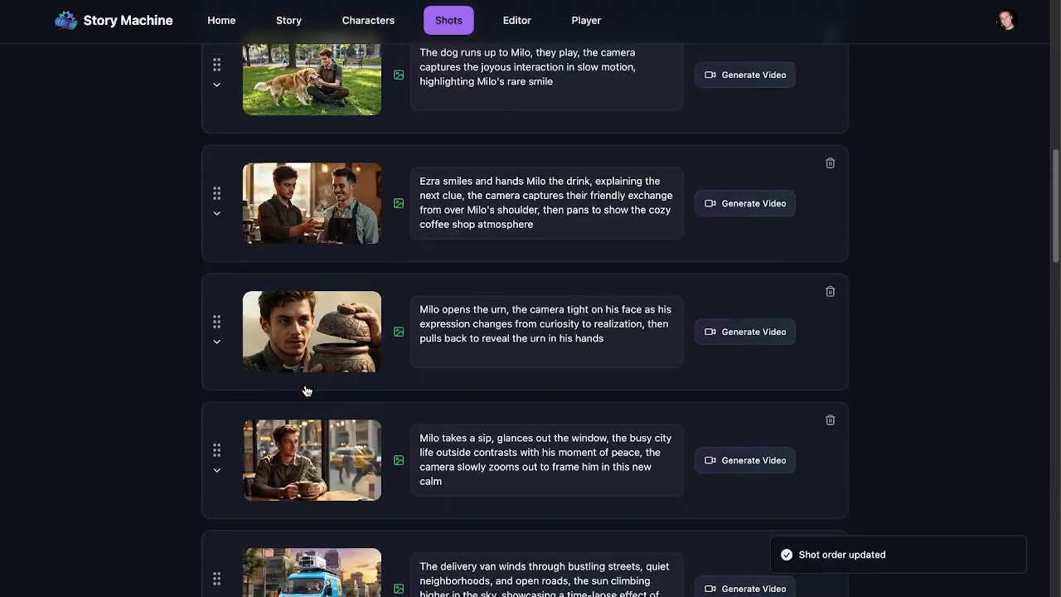
pyautogui.click(310, 240)
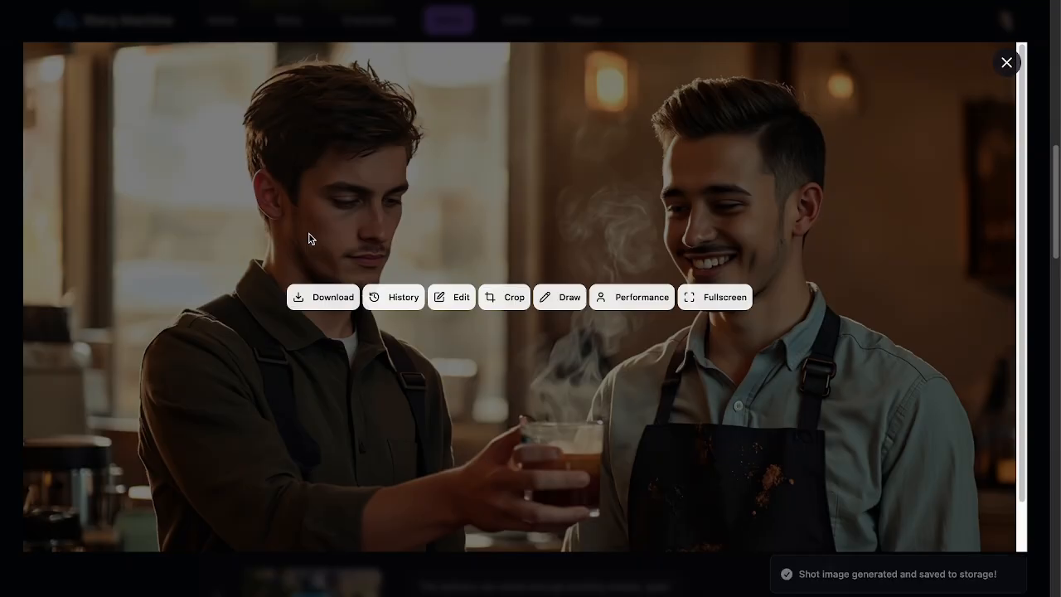
pyautogui.click(1006, 62)
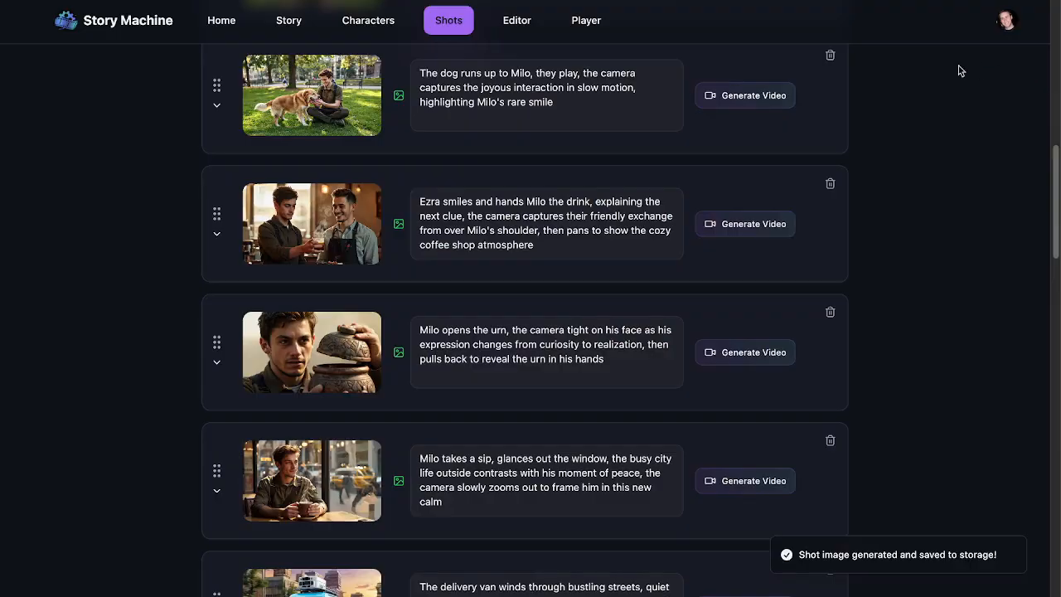
pyautogui.click(217, 235)
pyautogui.click(308, 439)
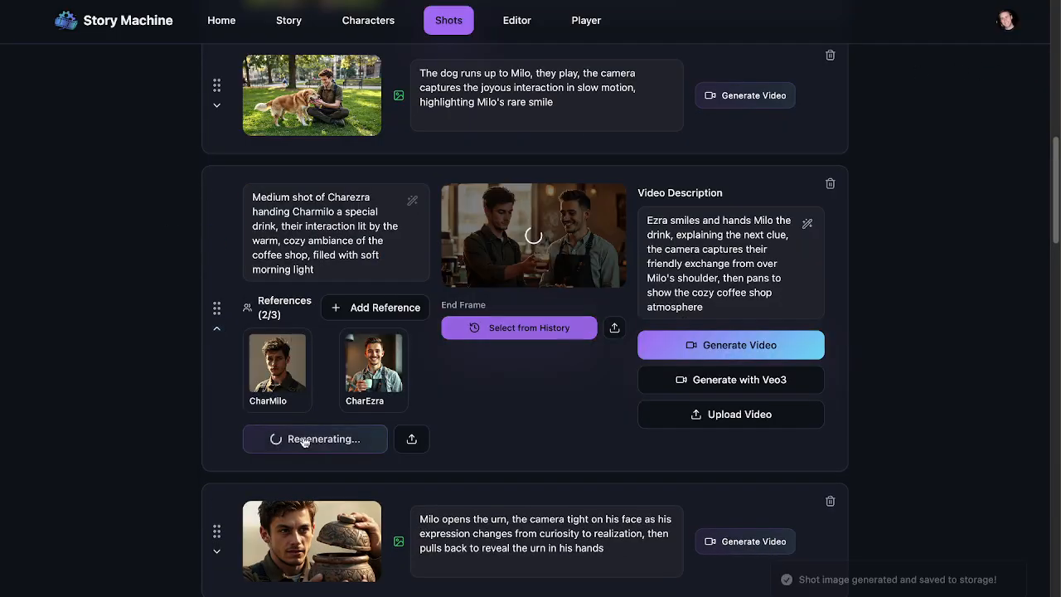
pyautogui.click(225, 336)
pyautogui.scroll(1, 129, 290)
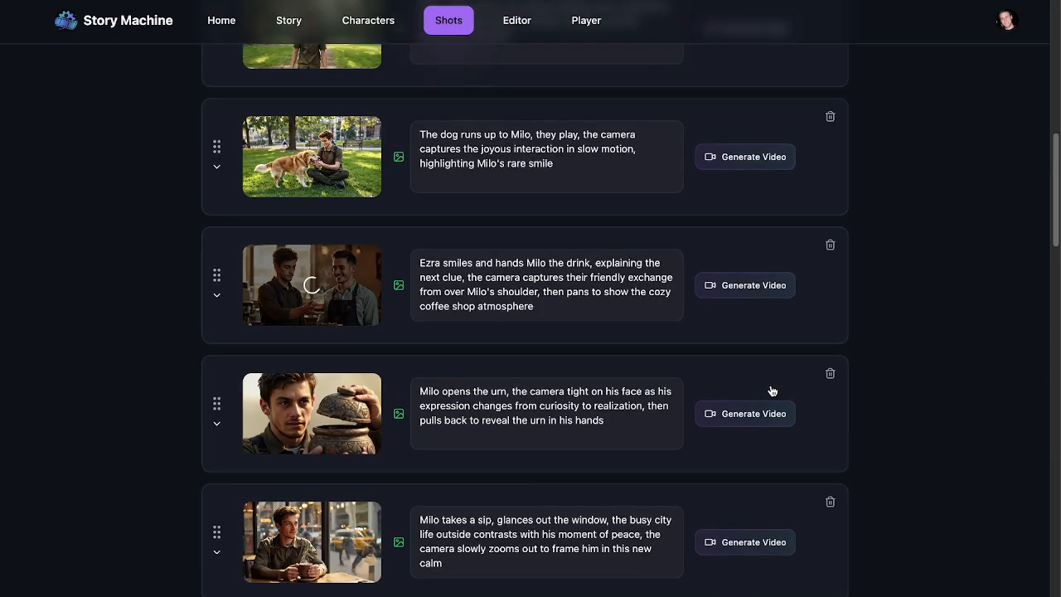
# Delete the shot of Milo opening the urn
pyautogui.click(830, 375)
pyautogui.click(670, 329)
pyautogui.scroll(4, 189, 311)
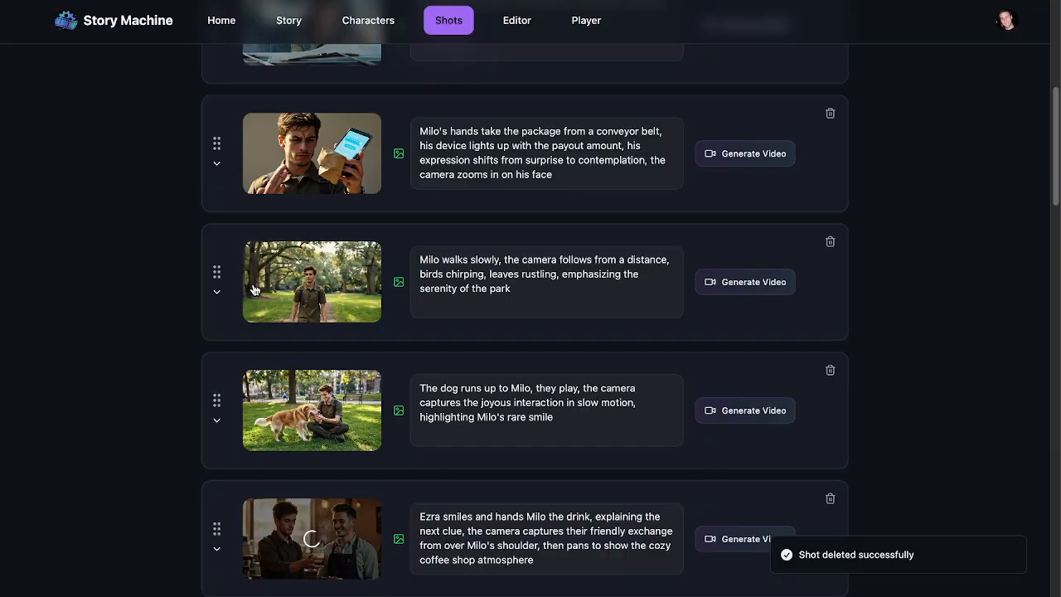
pyautogui.scroll(4, 255, 288)
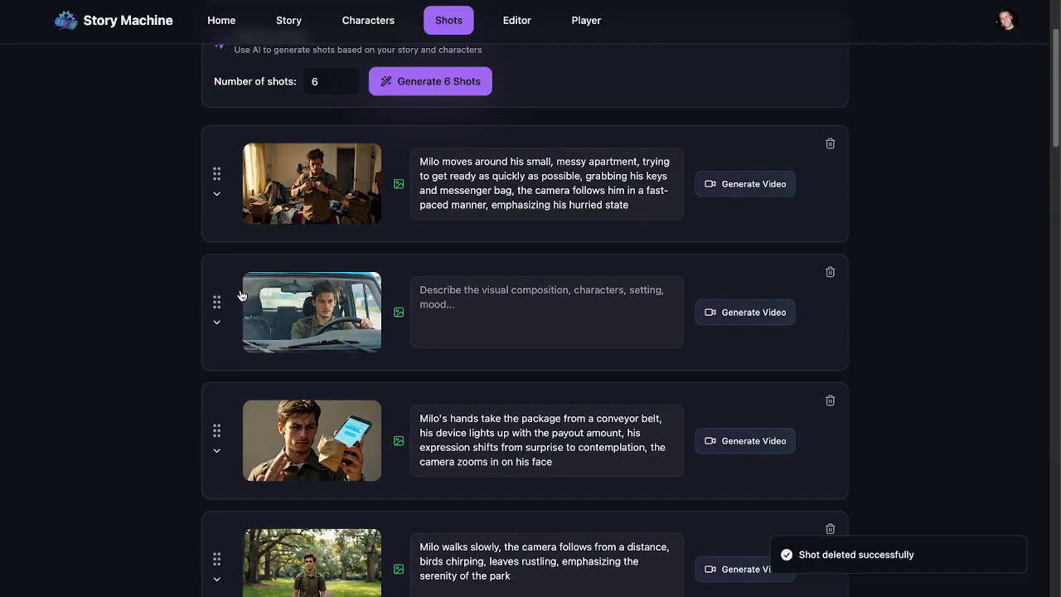
# Add a blank shot and place it between the cemetery letter shot and the candle-lighting shot
pyautogui.scroll(-10, 370, 352)
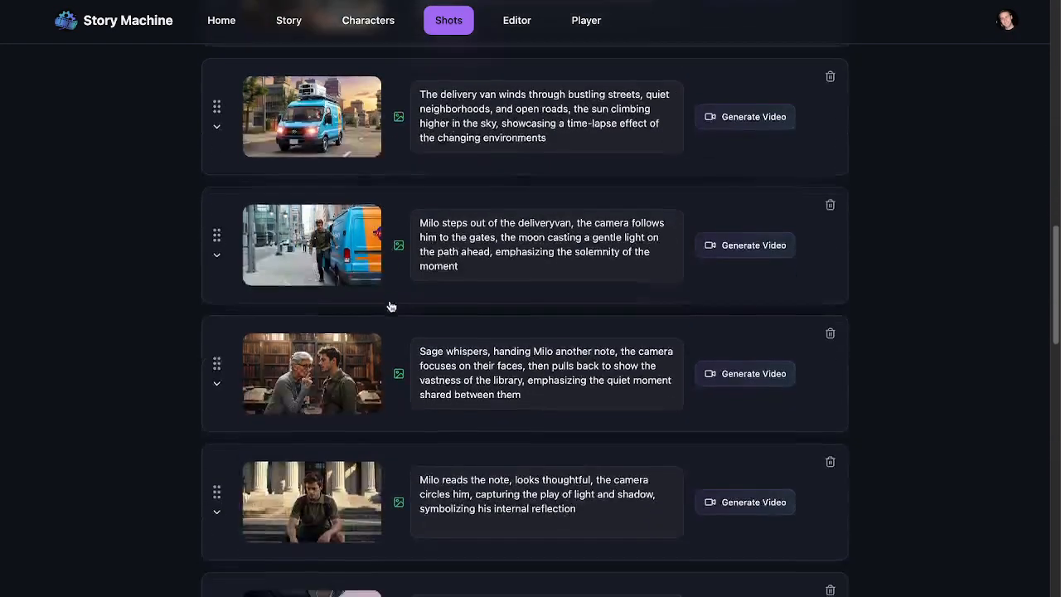
pyautogui.scroll(-10, 393, 292)
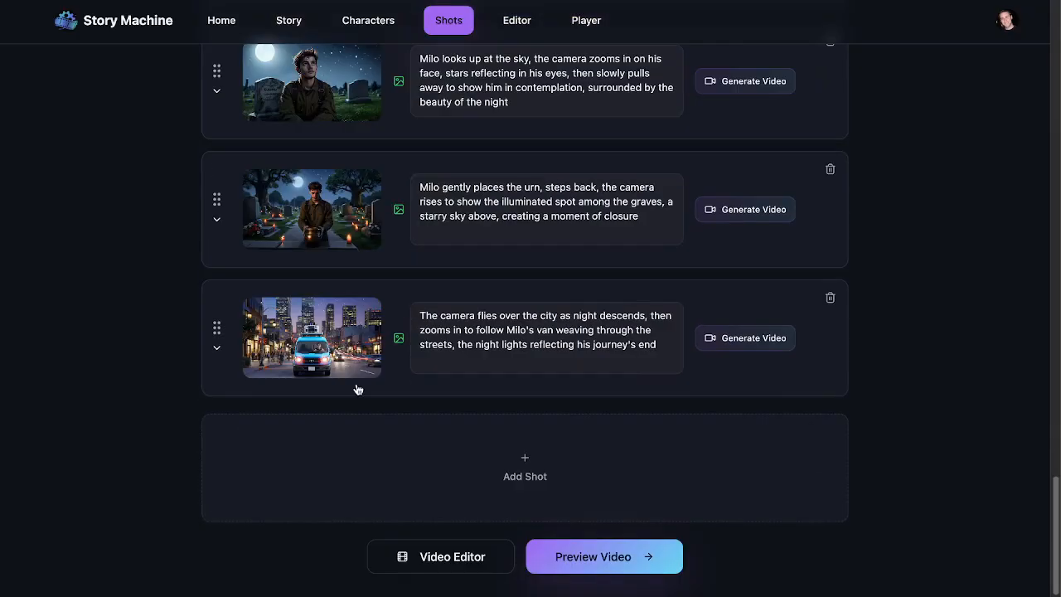
pyautogui.click(474, 464)
pyautogui.moveTo(217, 521); pyautogui.dragTo(257, 311)
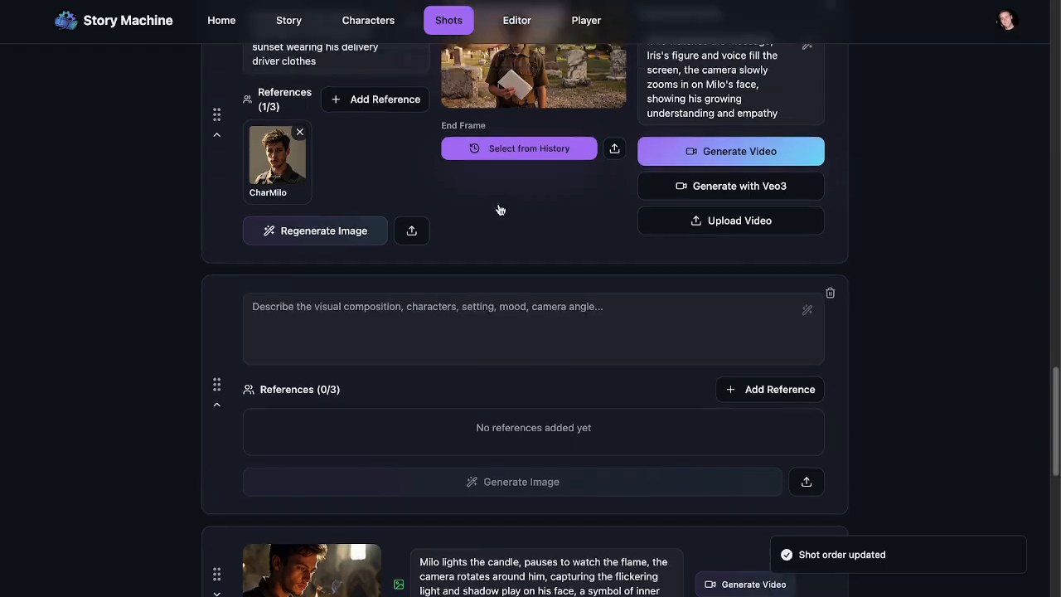
# Inspect the regenerated cemetery letter image at full size, download it and close the preview
pyautogui.scroll(3, 514, 315)
pyautogui.click(519, 322)
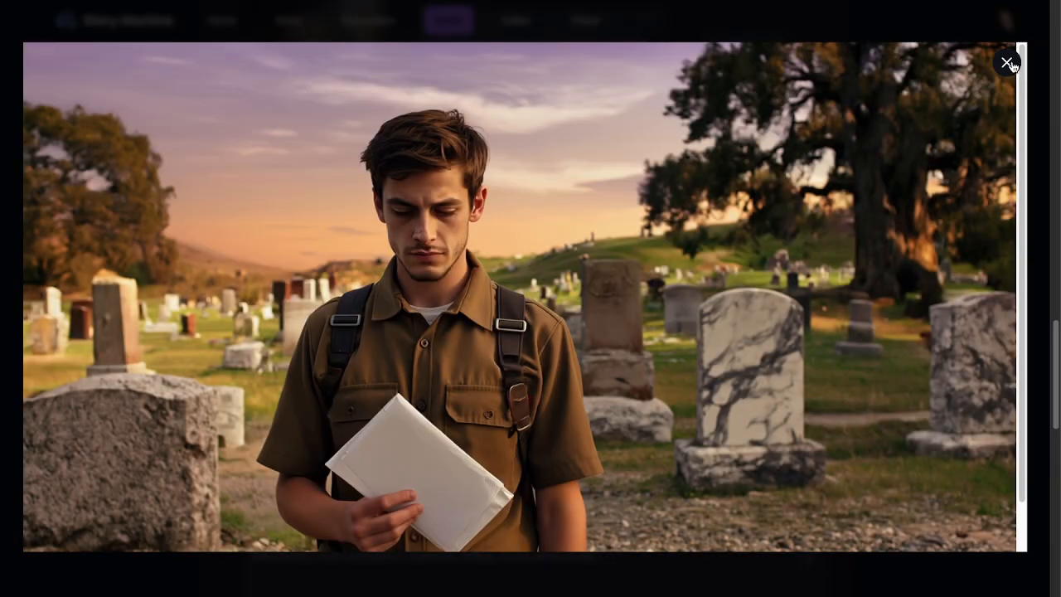
pyautogui.click(1007, 63)
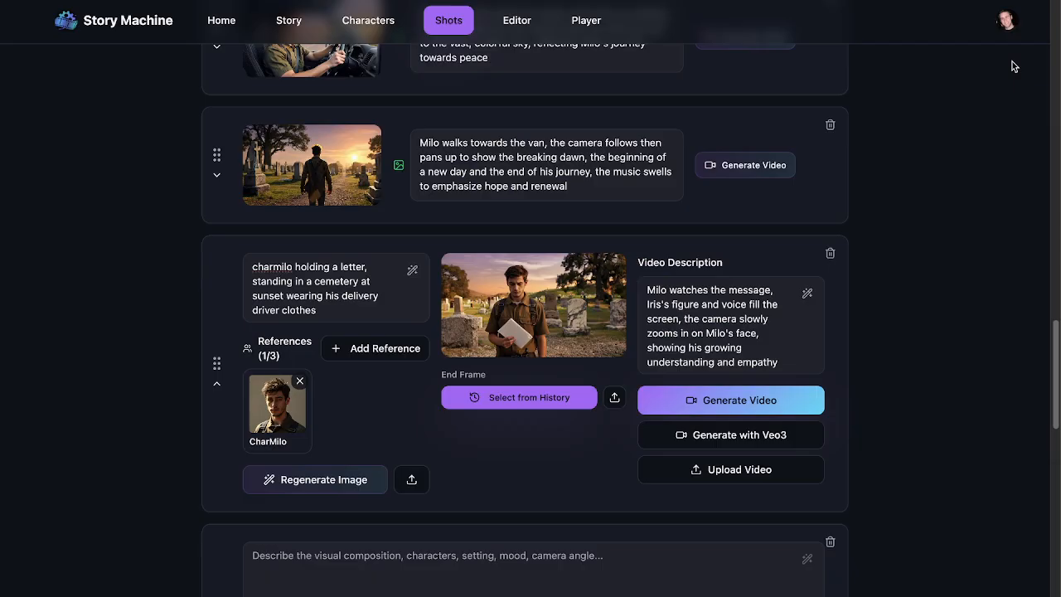
pyautogui.click(498, 313)
pyautogui.click(324, 299)
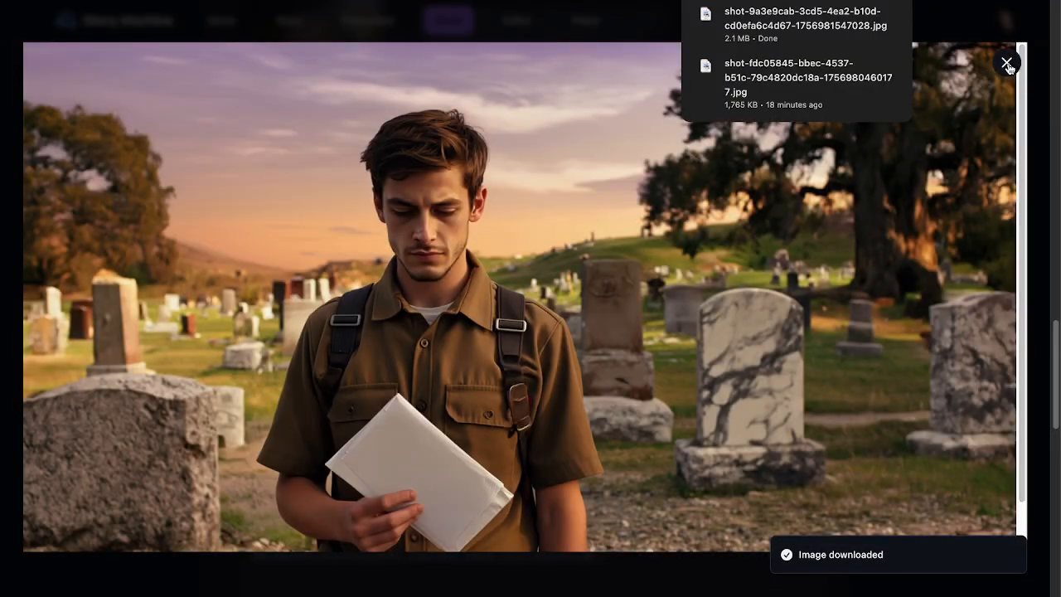
pyautogui.press('Escape')
pyautogui.scroll(3, 485, 378)
pyautogui.scroll(-5, 485, 378)
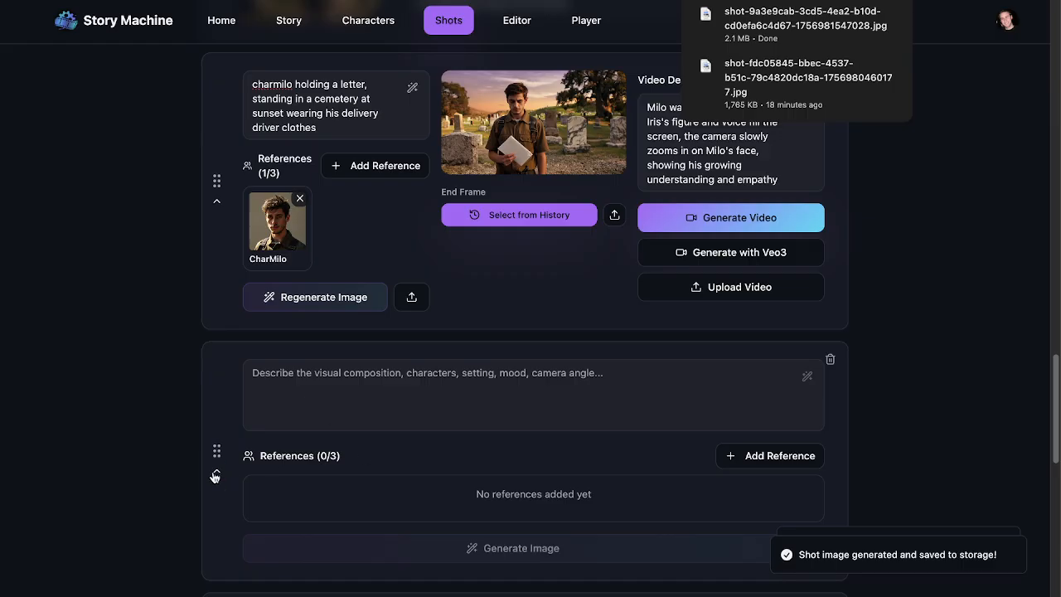
pyautogui.click(216, 475)
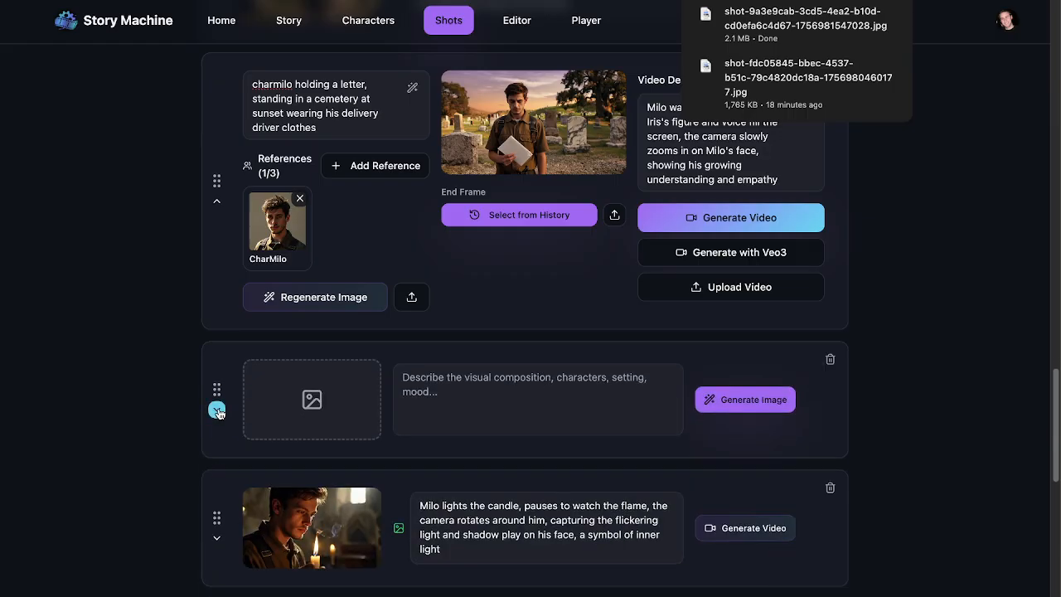
pyautogui.click(217, 412)
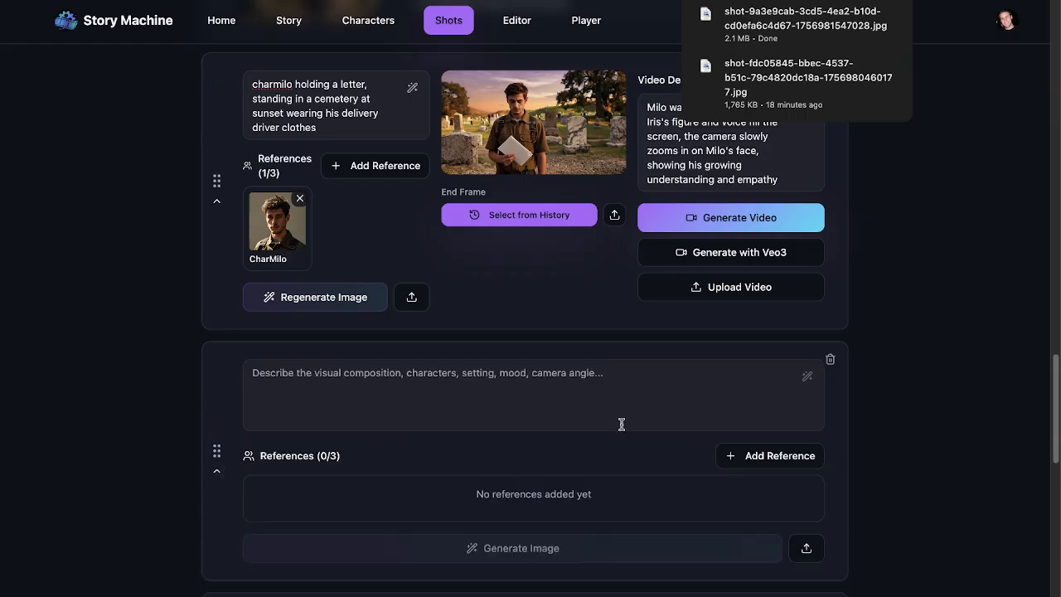
# Replace the cemetery letter shot's CharMilo reference with the current shot image (shotbase)
pyautogui.click(383, 169)
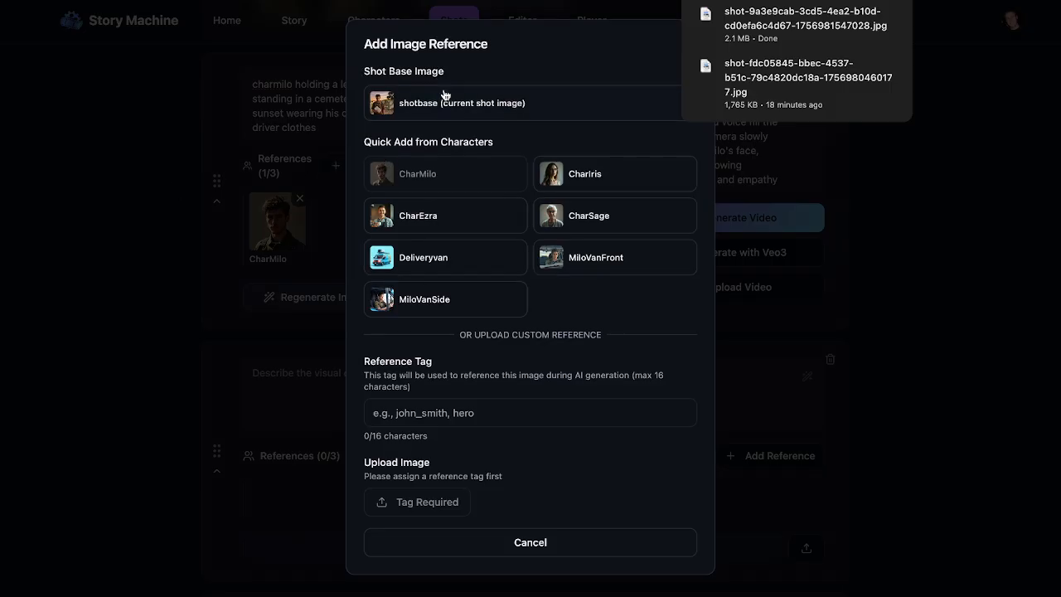
pyautogui.click(521, 105)
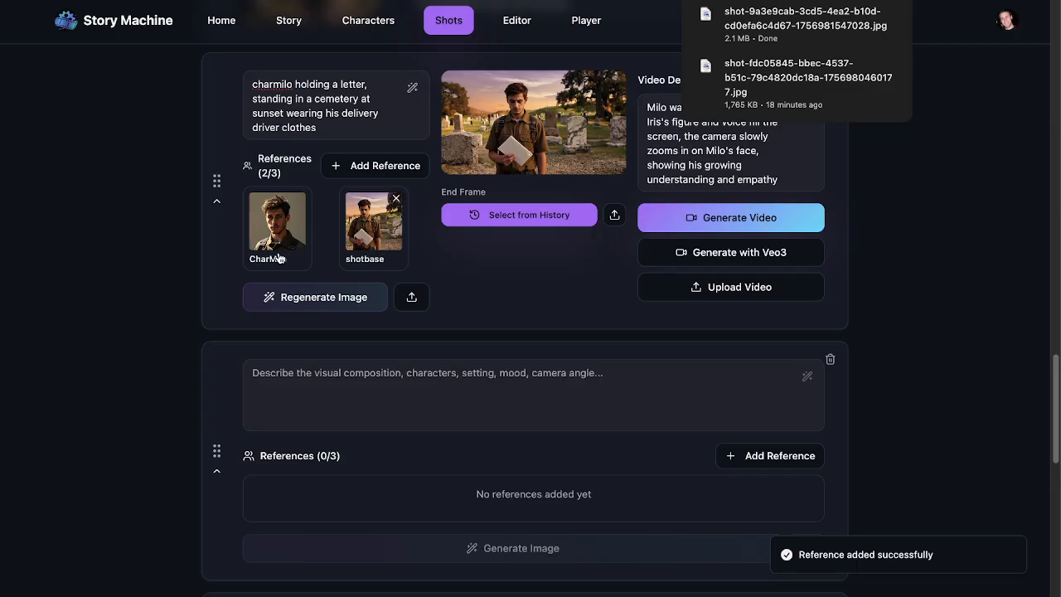
pyautogui.click(299, 198)
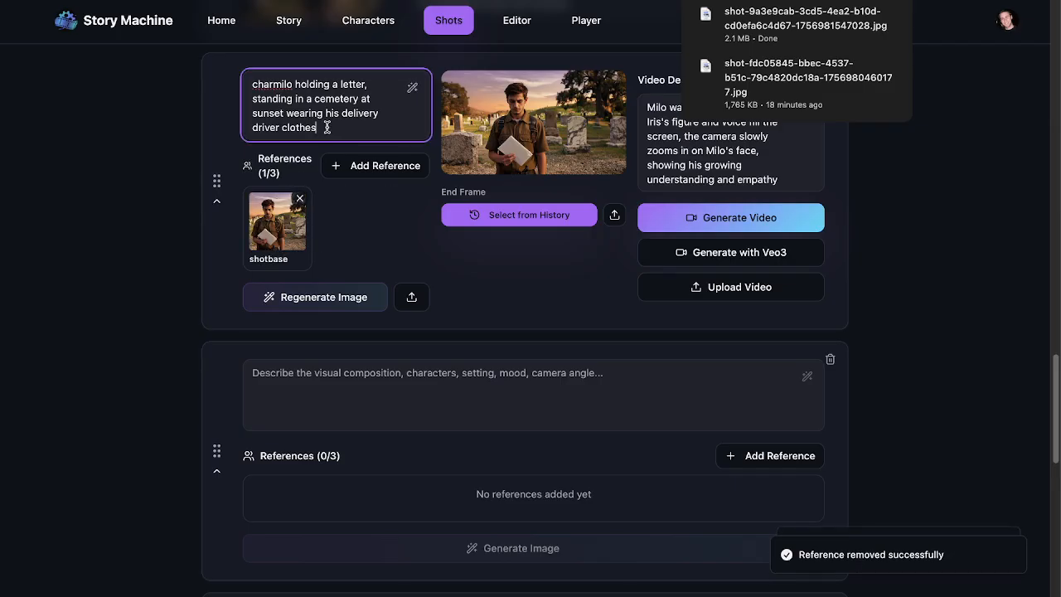
# Regenerate the cemetery letter shot's image with the prompt "shotbase but changed to an over the shoulder shot looking at the letter in the mans hands."
pyautogui.moveTo(328, 127); pyautogui.dragTo(234, 51)
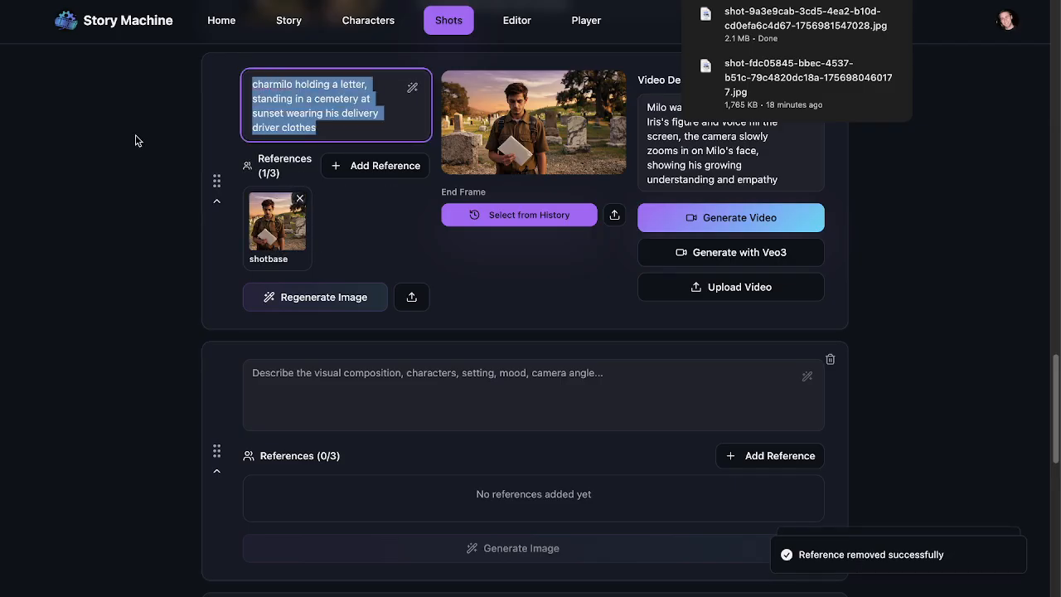
pyautogui.write('shotbase')
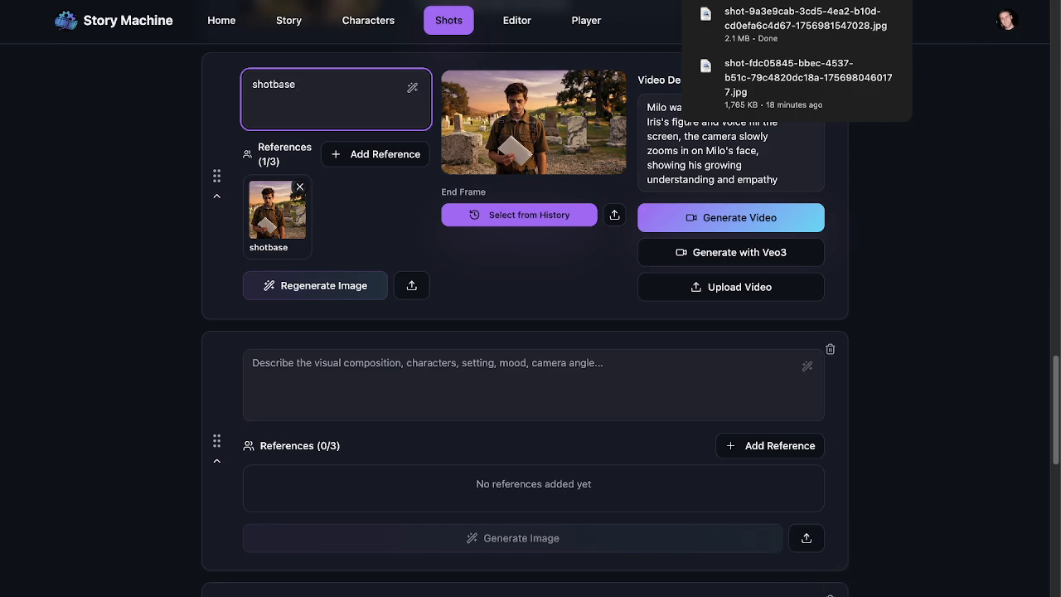
pyautogui.write('but changed to an over the shoulder shot looking at the letter in')
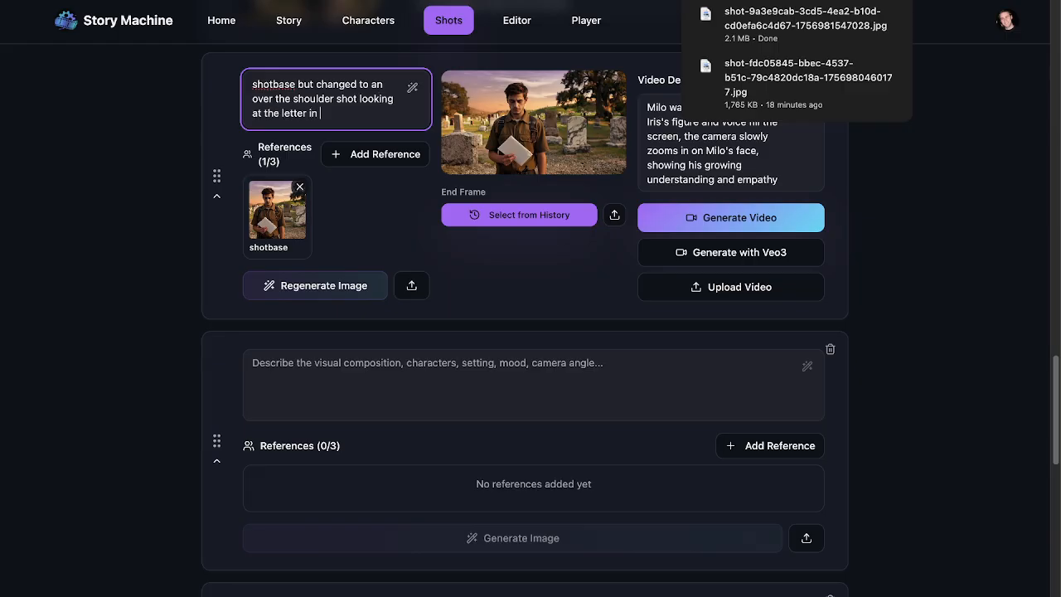
pyautogui.write('mans hands.')
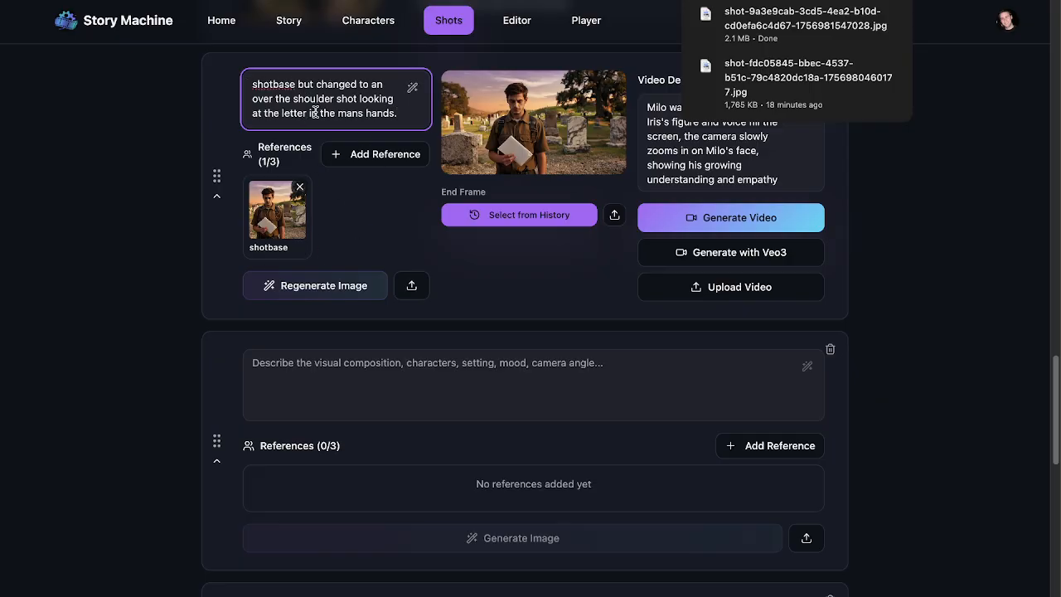
pyautogui.doubleClick(351, 114)
pyautogui.click(655, 169)
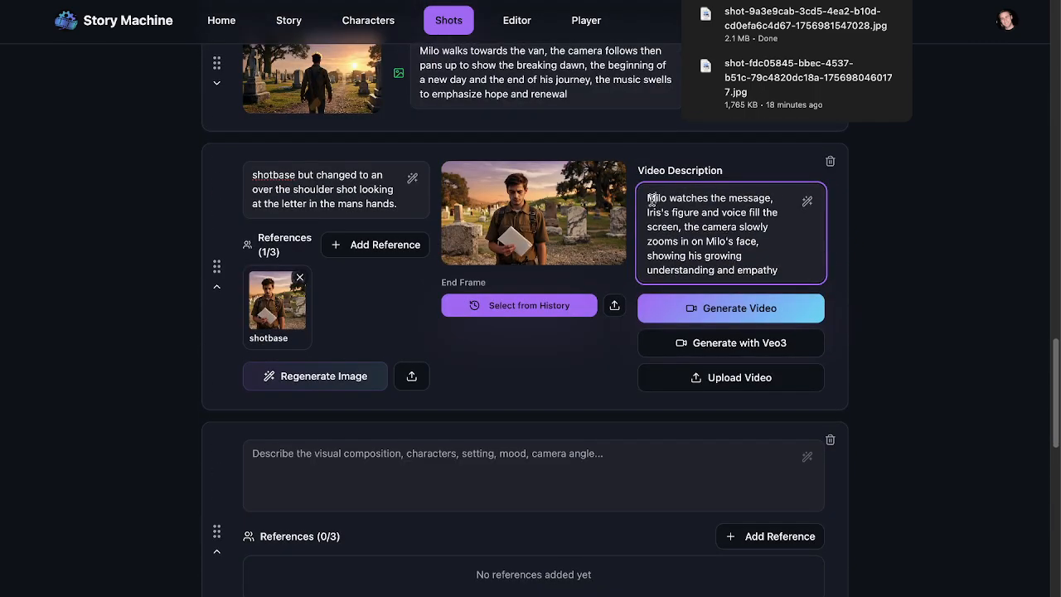
pyautogui.moveTo(651, 199); pyautogui.dragTo(747, 253)
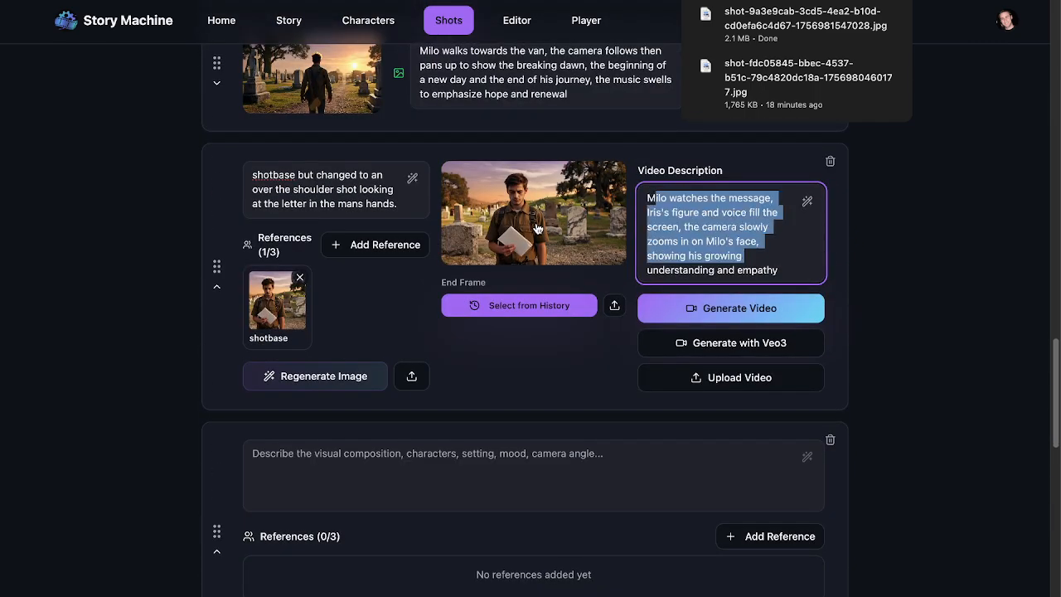
pyautogui.click(325, 372)
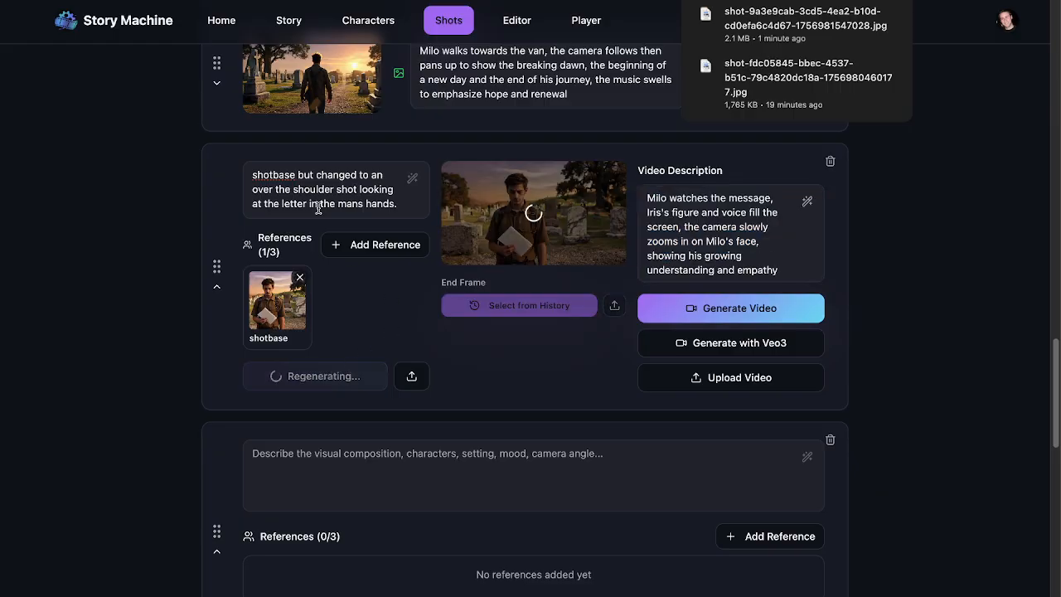
# Upload the downloaded cemetery letter image shot-9a3e9cab-3cd5-4ea2-b10d-cd0efa6c4d67-1756981547028.jpg into the blank shot below
pyautogui.scroll(-3, 696, 483)
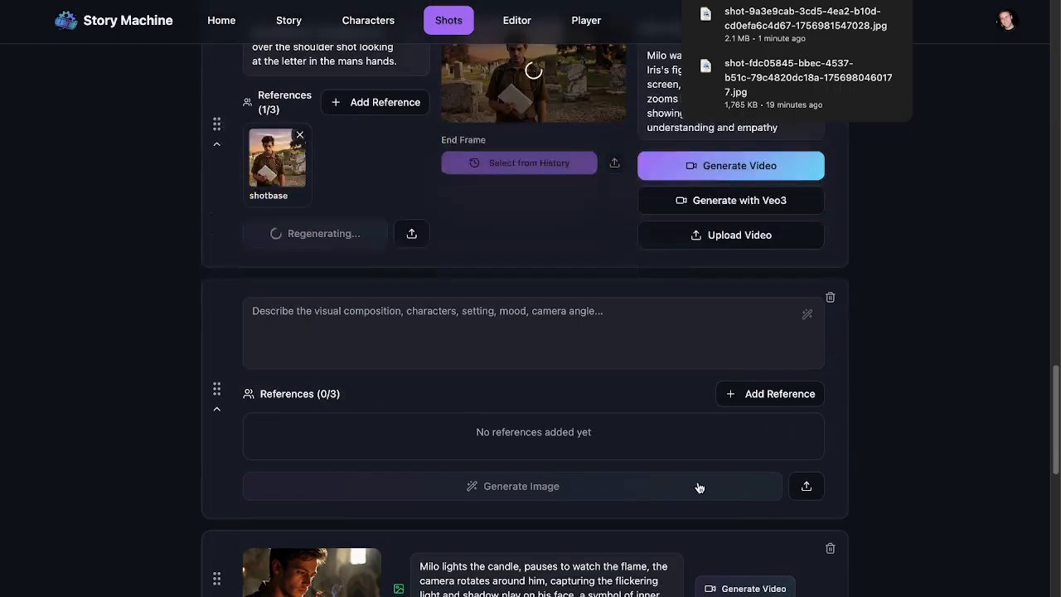
pyautogui.click(807, 488)
pyautogui.click(436, 213)
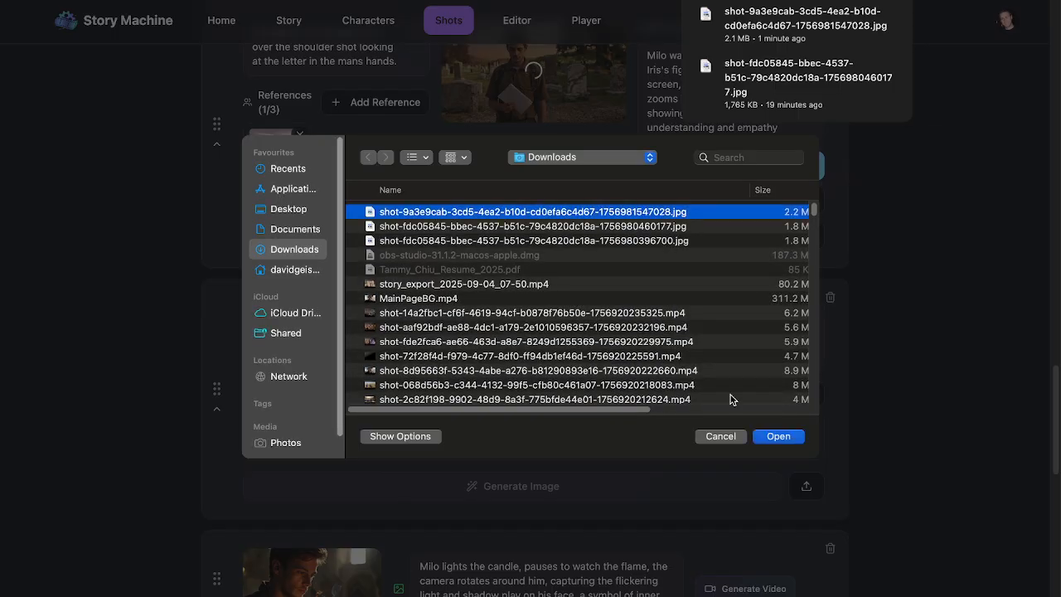
pyautogui.click(779, 436)
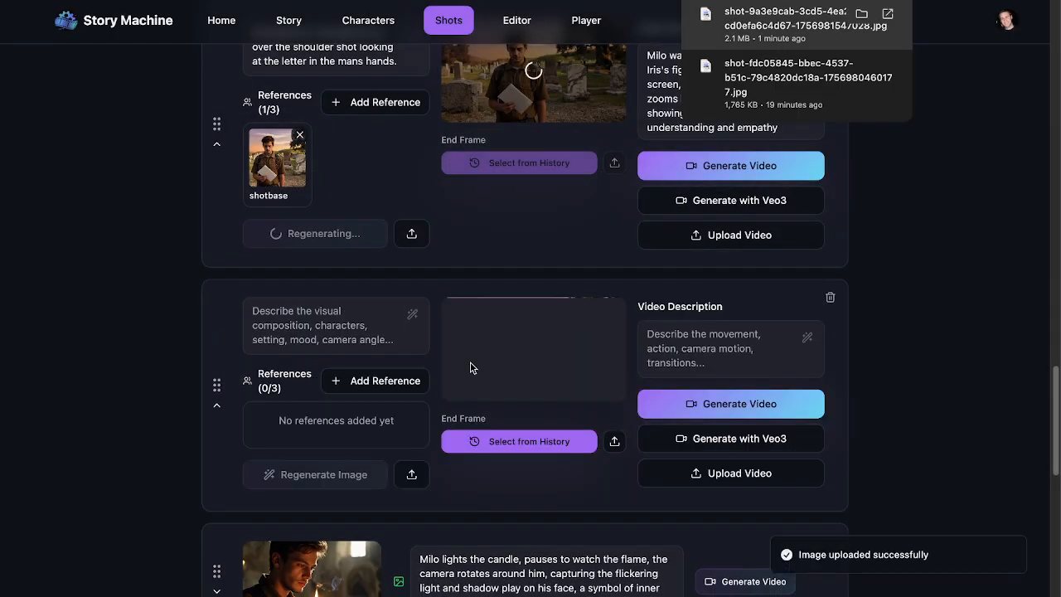
# Try an AI edit of the uploaded image with "Change to an over the shoulder shot of the man looking at the letter." and close its preview
pyautogui.click(545, 341)
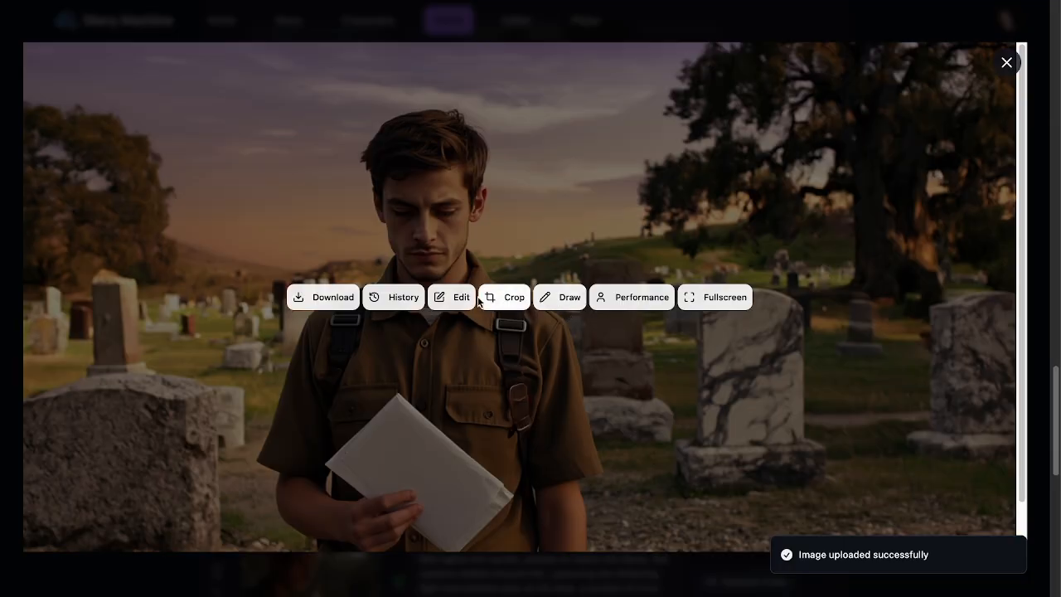
pyautogui.click(448, 298)
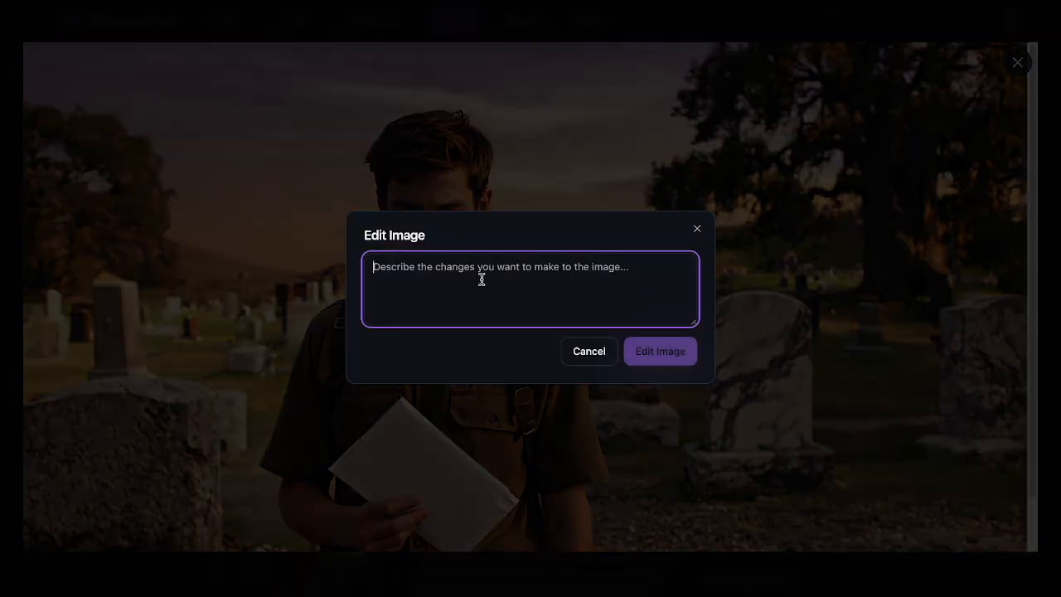
pyautogui.write('Change to an')
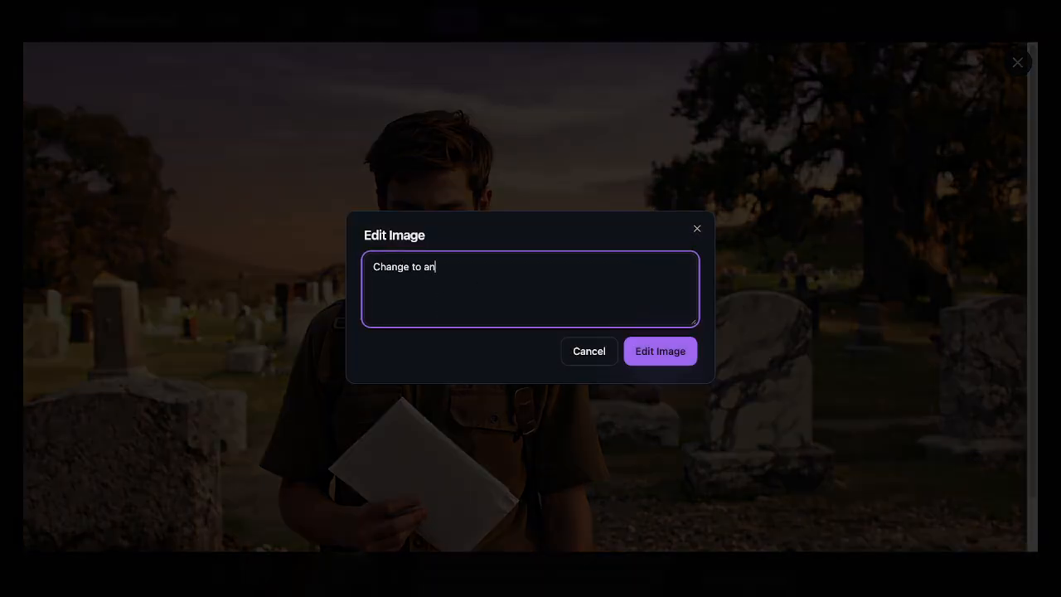
pyautogui.write(' over the sh')
pyautogui.write('oulder shot ')
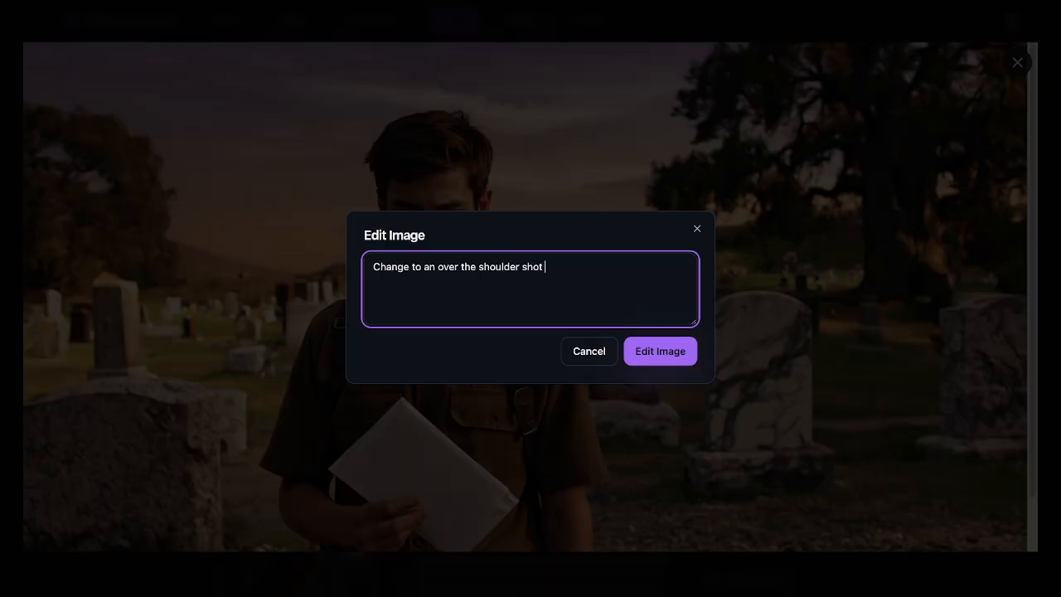
pyautogui.write('of the man looking at the letter')
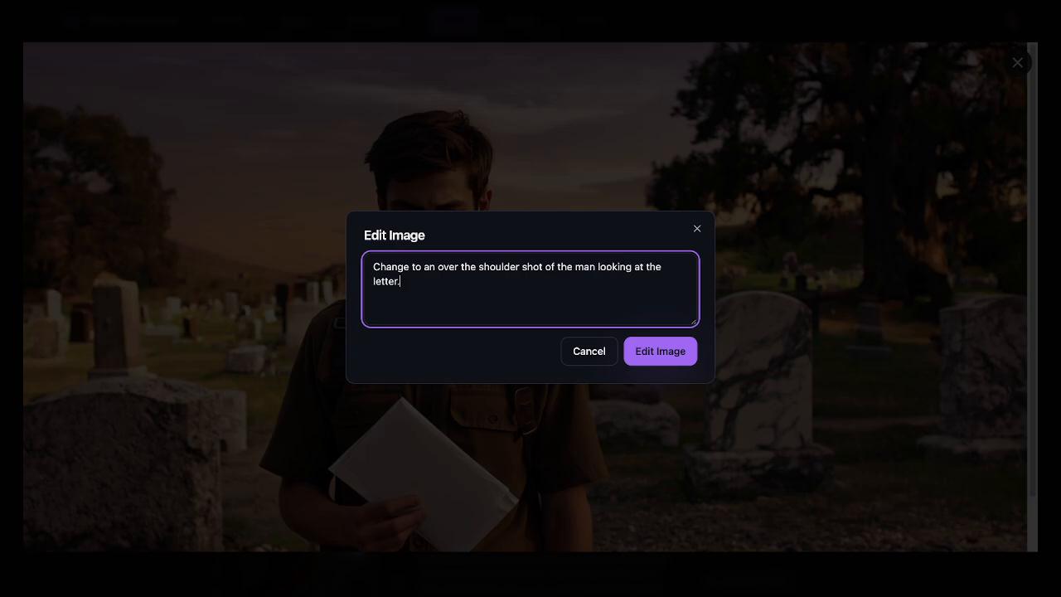
pyautogui.write('.')
pyautogui.click(661, 353)
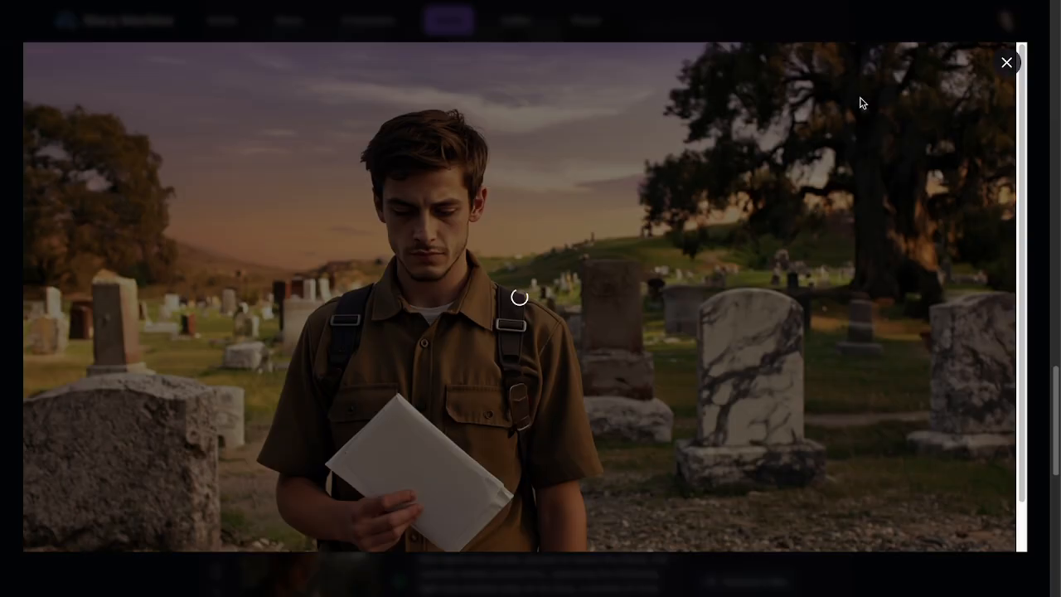
pyautogui.click(1007, 62)
# Inspect the regenerated over-the-shoulder letter image at full size and close the preview
pyautogui.scroll(-1, 519, 327)
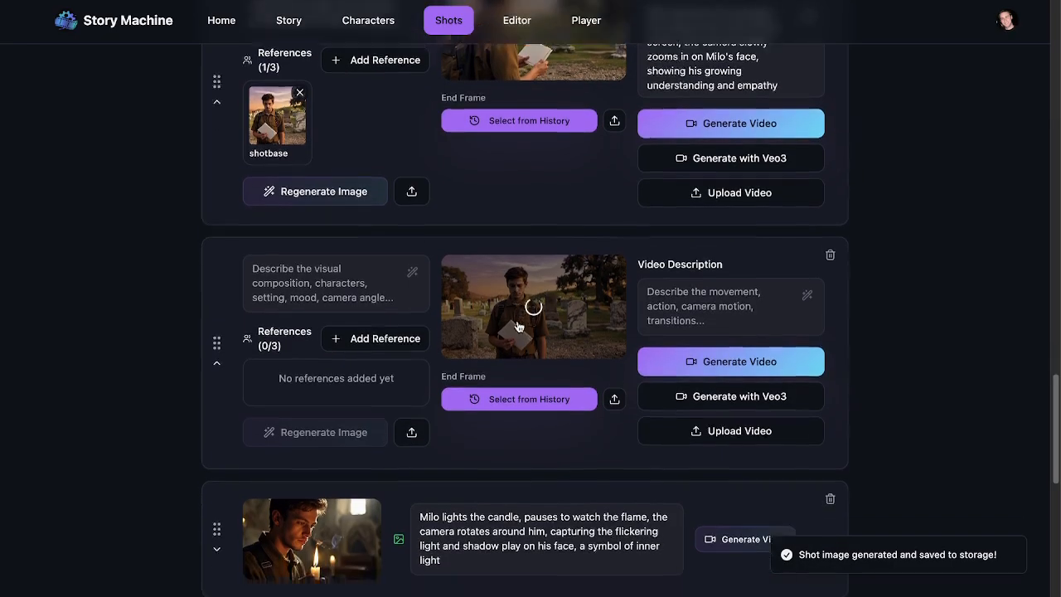
pyautogui.scroll(3, 518, 328)
pyautogui.click(531, 262)
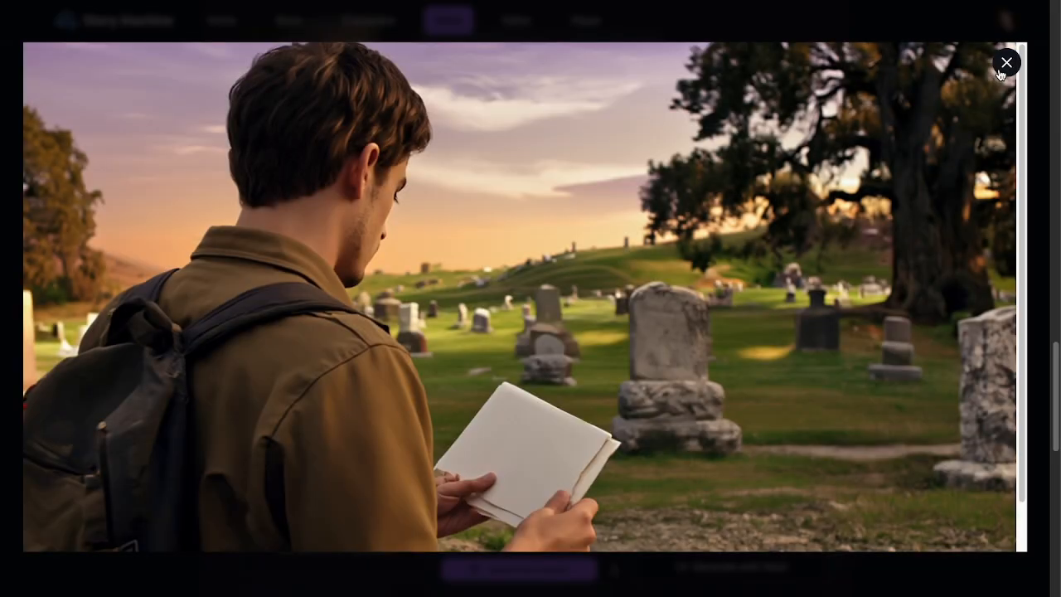
pyautogui.click(1005, 63)
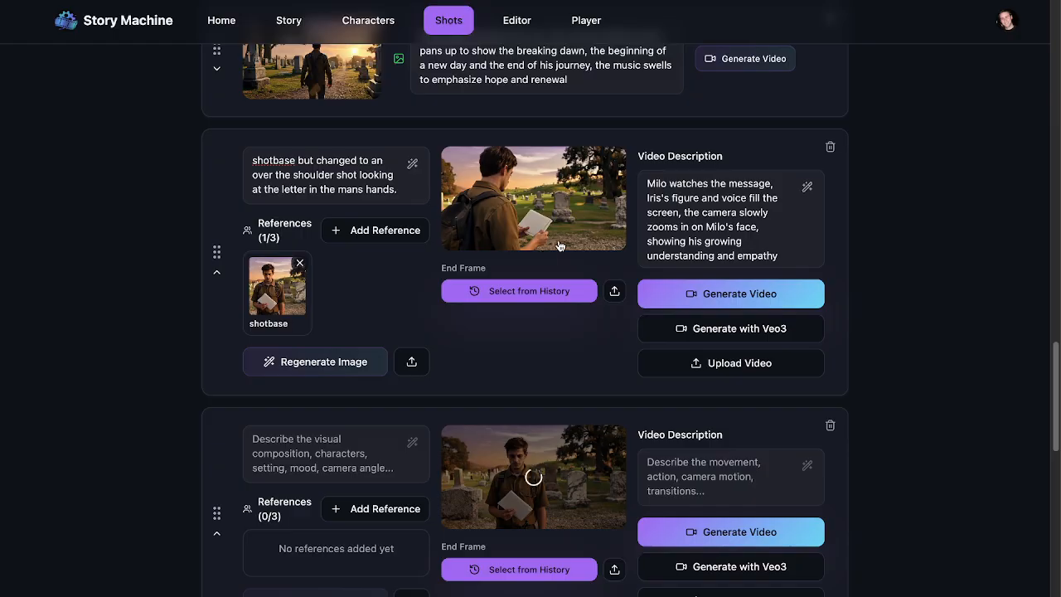
pyautogui.scroll(2, 1012, 349)
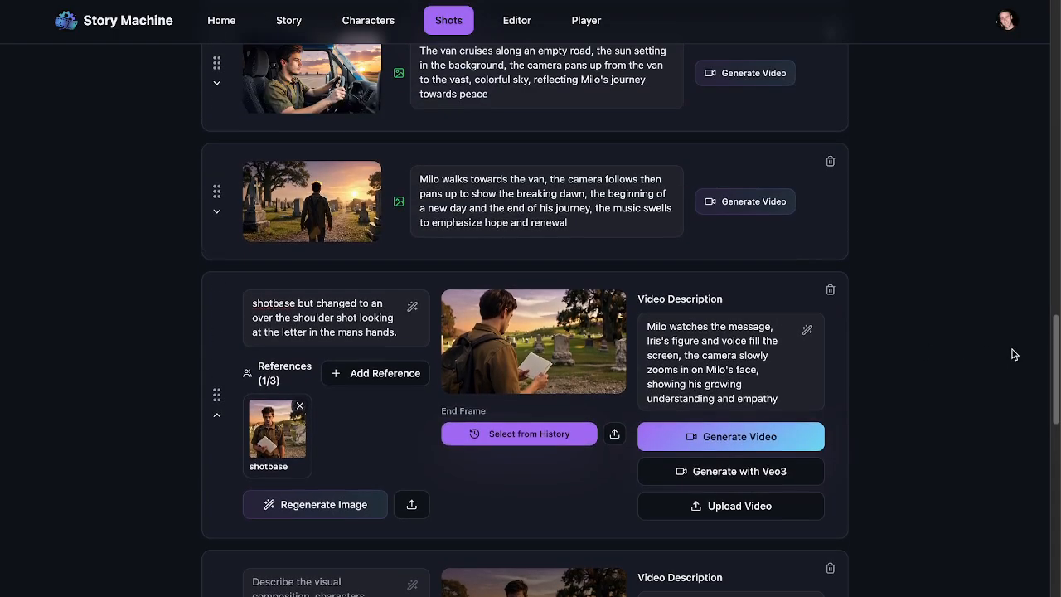
pyautogui.scroll(-8, 1013, 349)
pyautogui.scroll(3, 1013, 351)
pyautogui.scroll(3, 1013, 353)
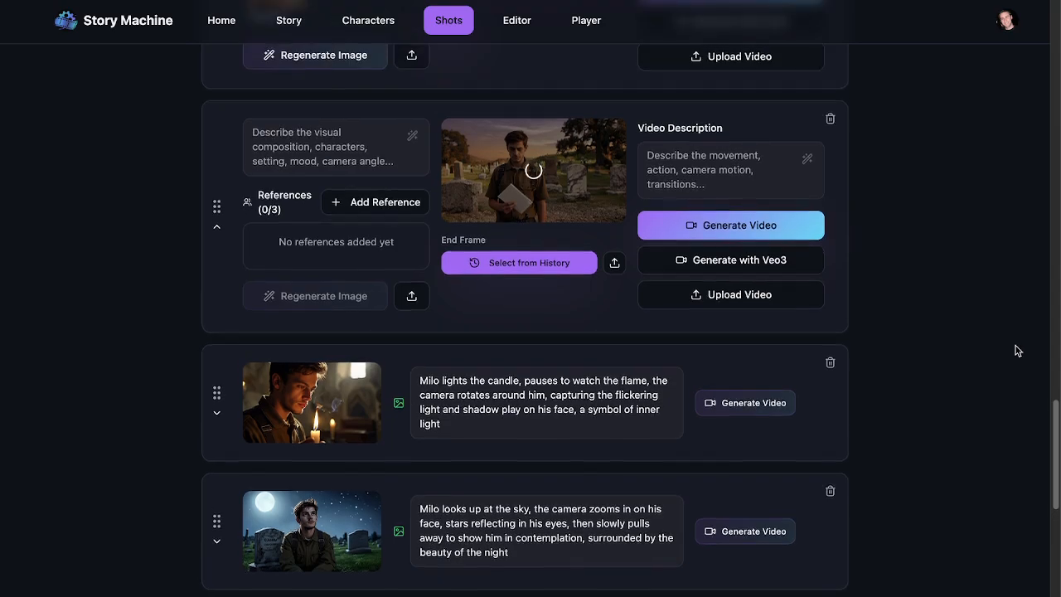
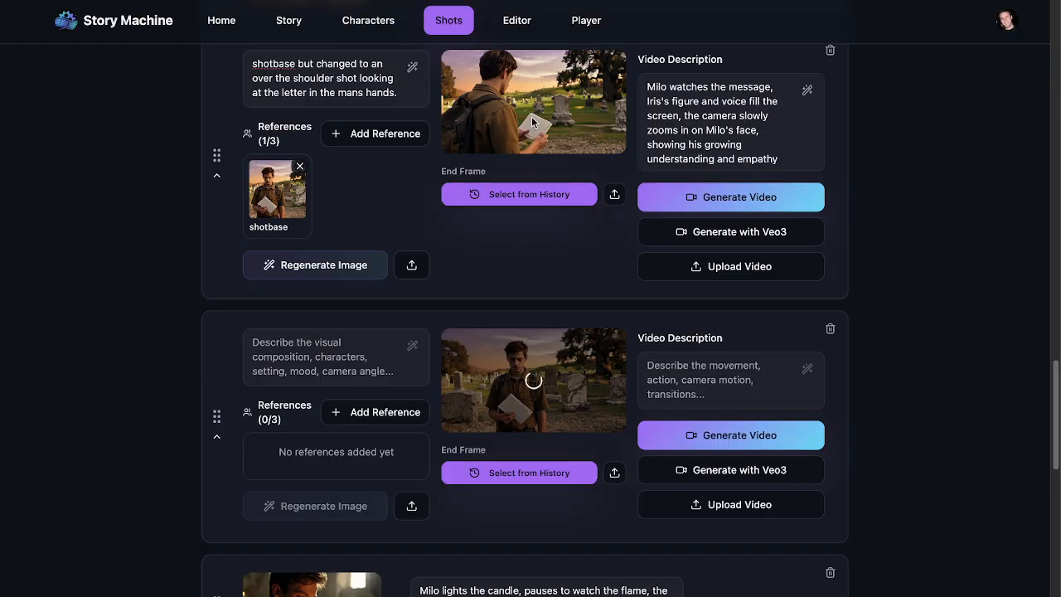
pyautogui.scroll(-1, 538, 125)
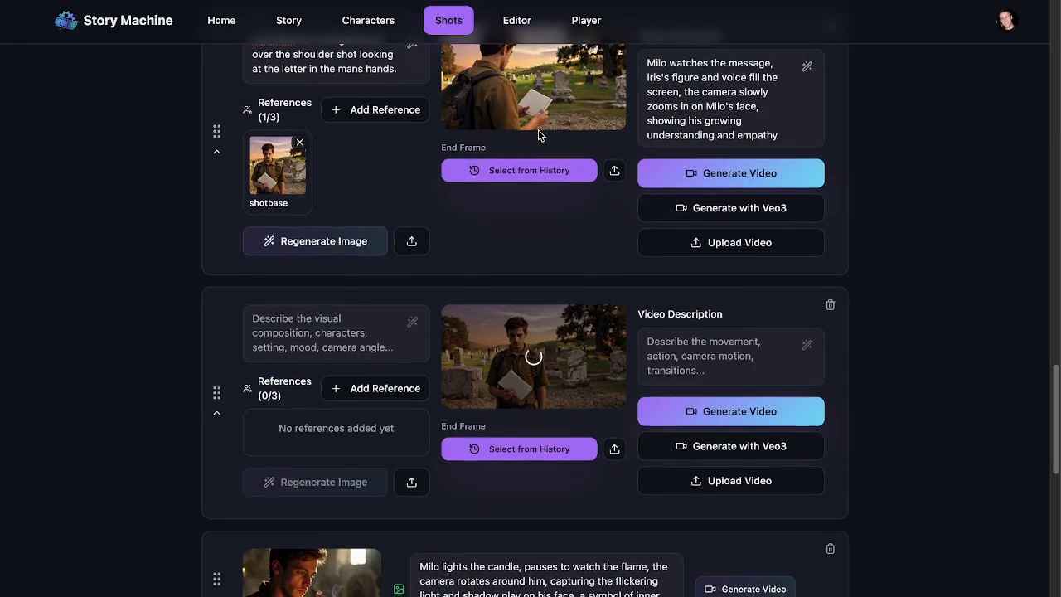
pyautogui.scroll(3, 540, 135)
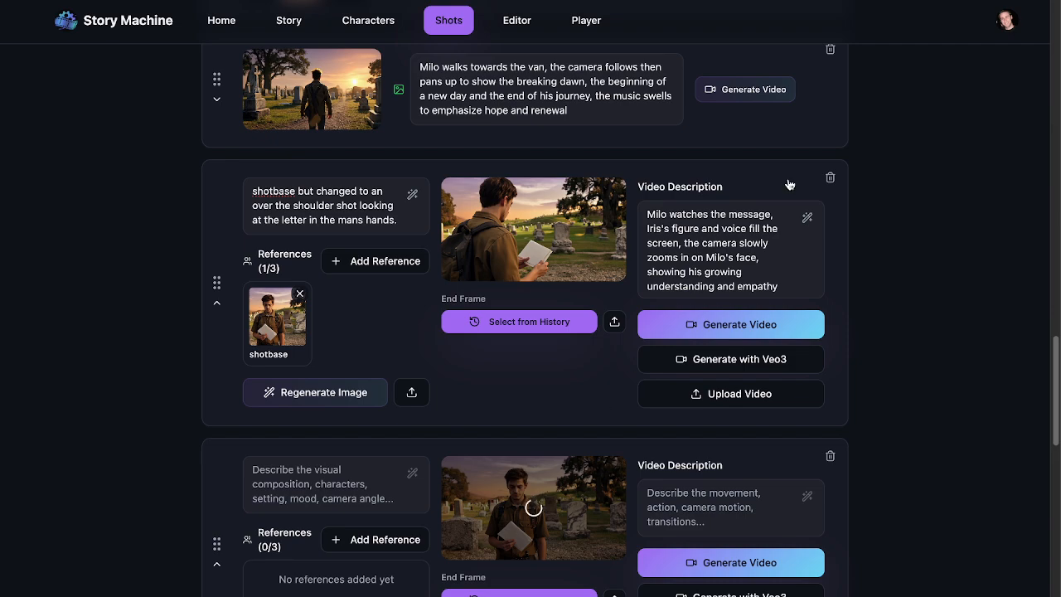
pyautogui.scroll(-3, 627, 438)
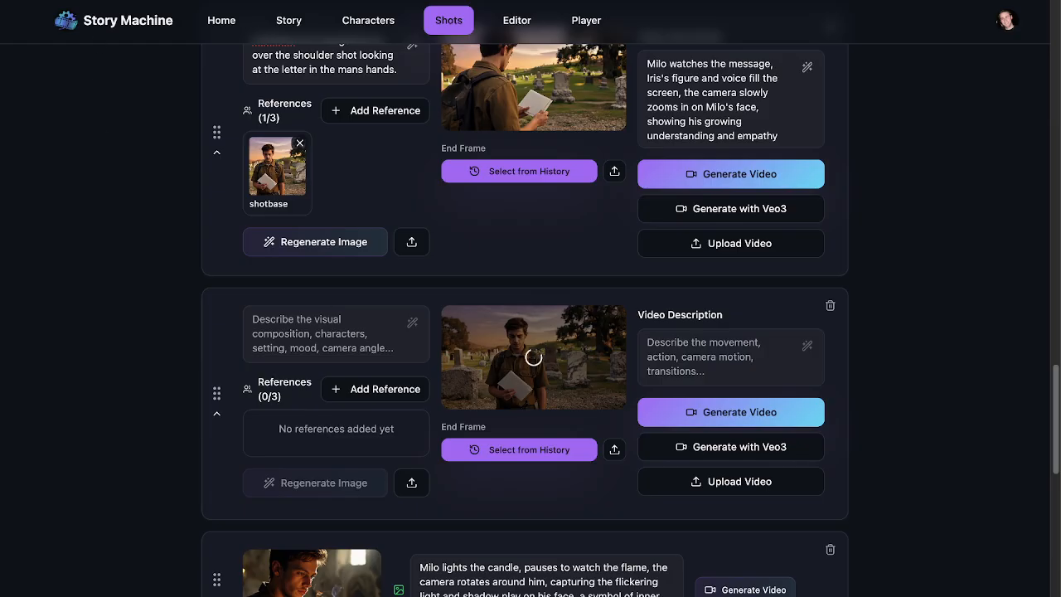
# Reload the page and move the front-facing cemetery letter shot ahead of the over-the-shoulder letter shot
pyautogui.press('super+r')
pyautogui.scroll(-15, 621, 376)
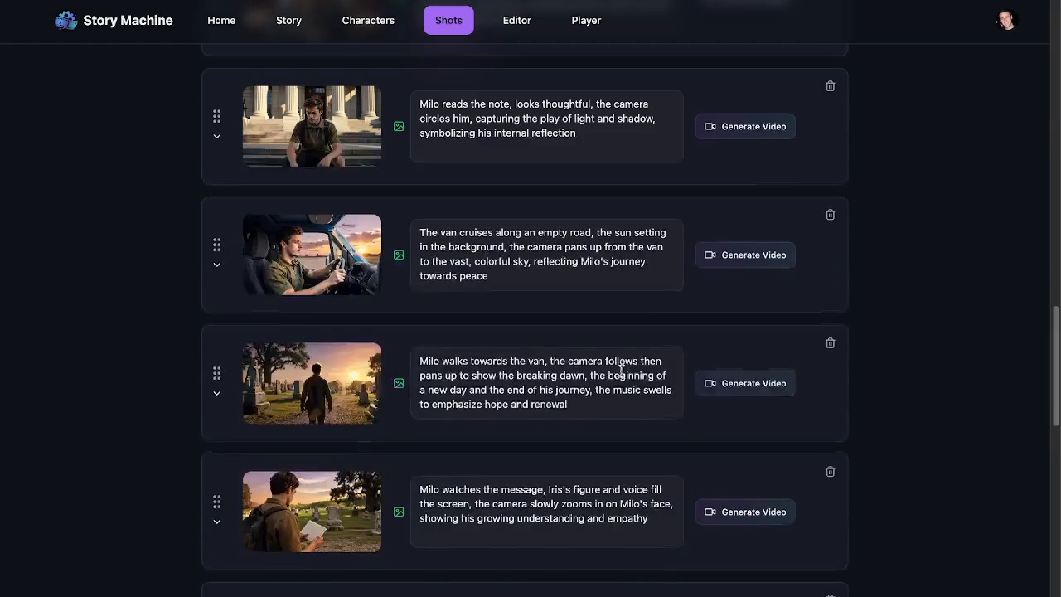
pyautogui.scroll(-10, 621, 370)
pyautogui.scroll(8, 622, 370)
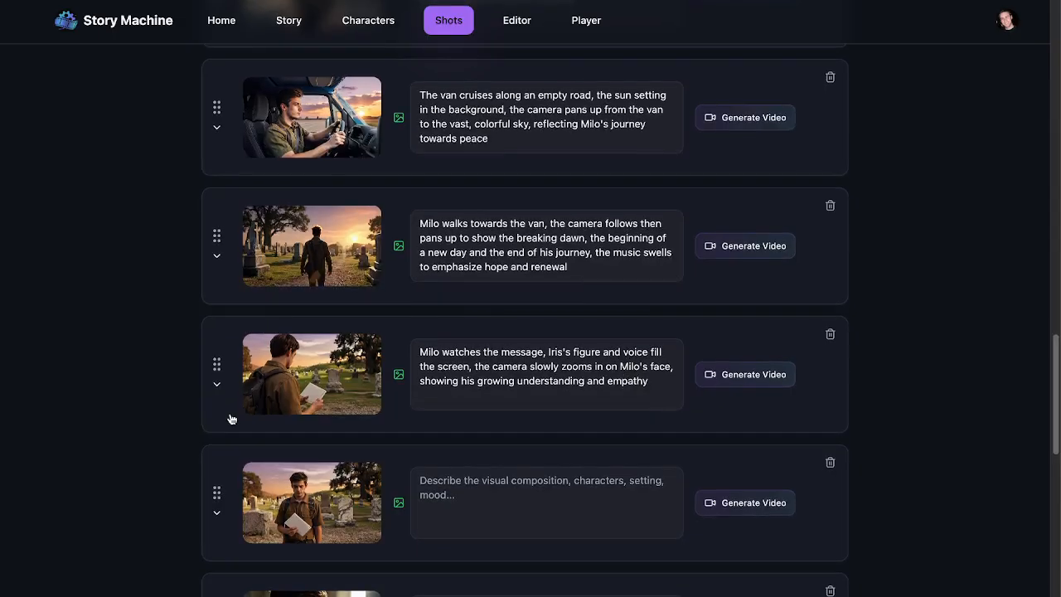
pyautogui.moveTo(217, 495); pyautogui.dragTo(209, 359)
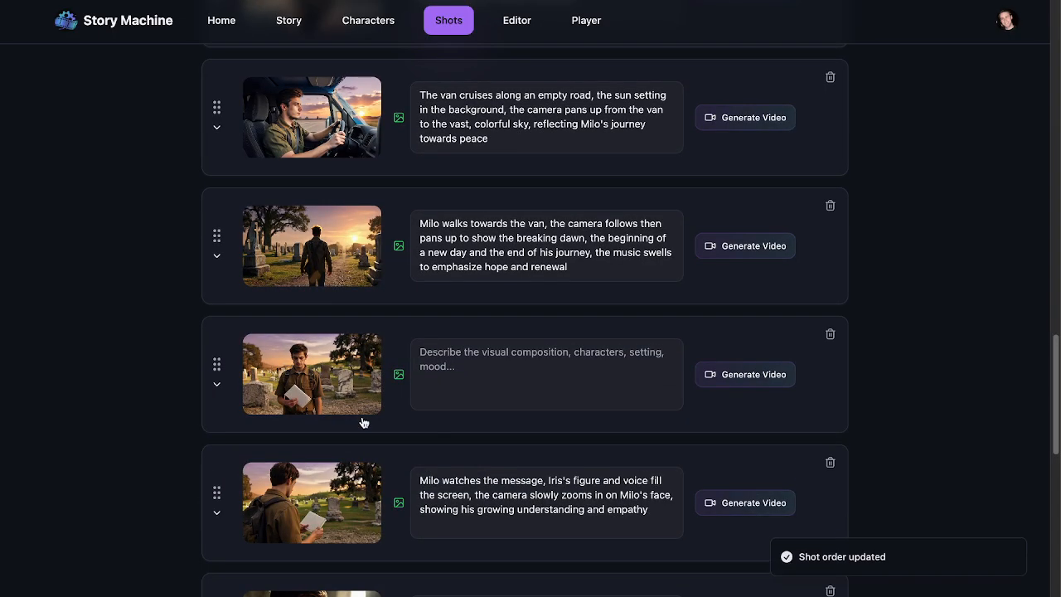
# Review the shot sequence around the two letter shots and on through the closing night-city van shot
pyautogui.scroll(1, 526, 379)
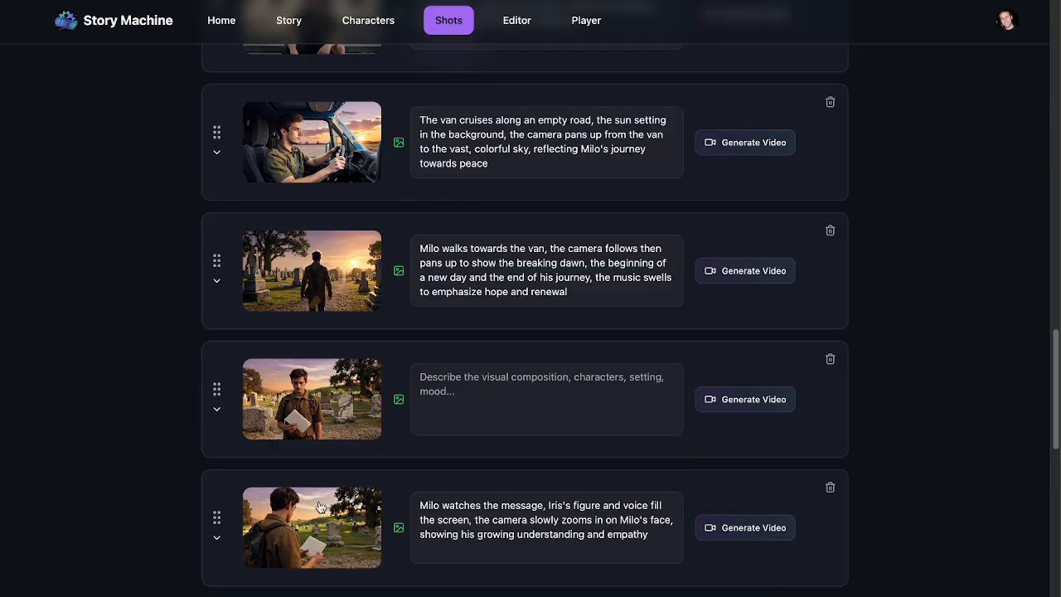
pyautogui.scroll(1, 324, 517)
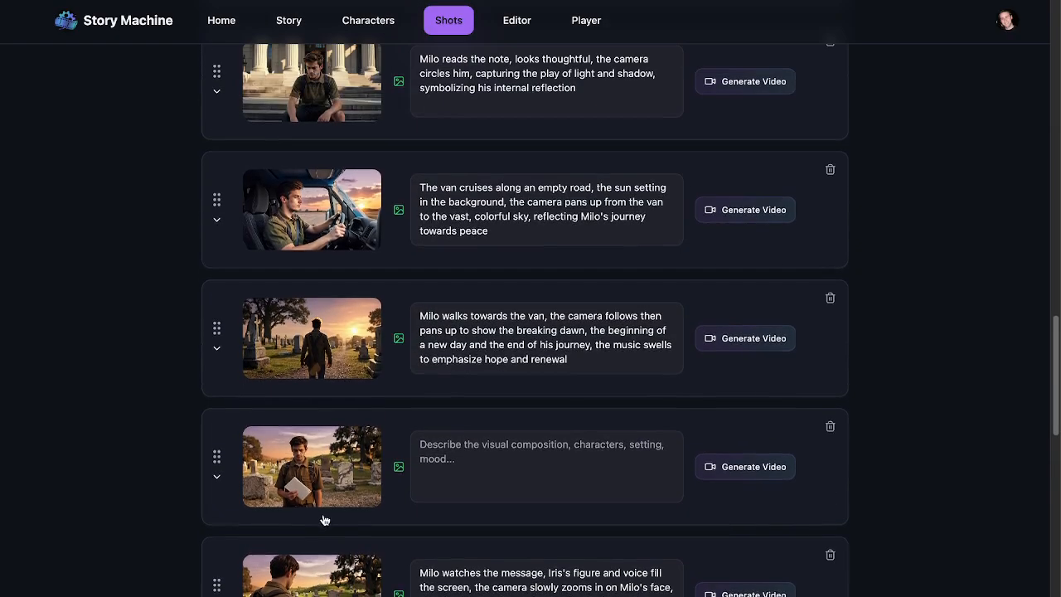
pyautogui.scroll(-3, 352, 514)
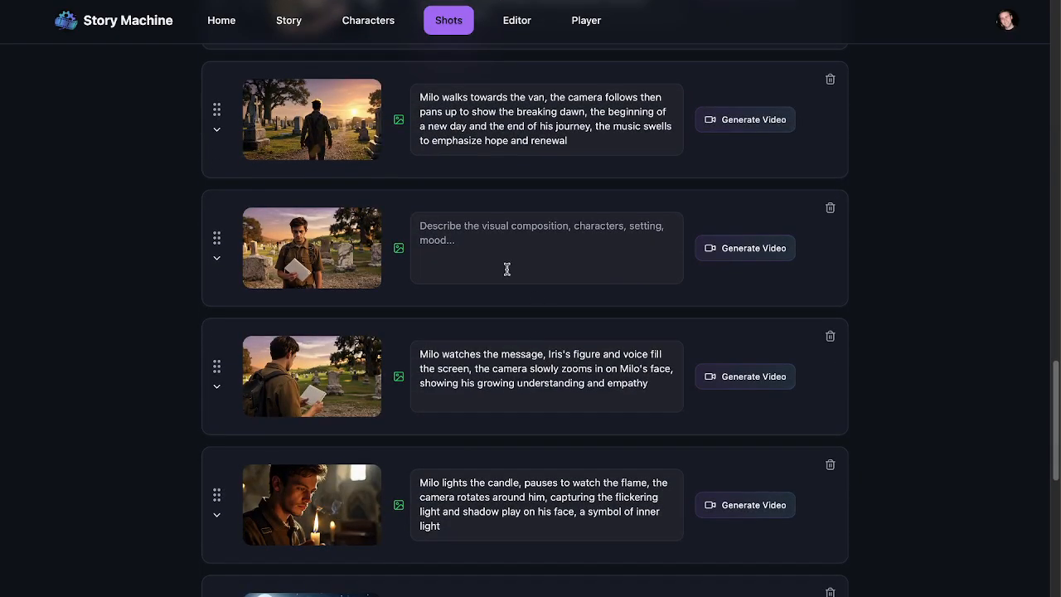
pyautogui.scroll(-2, 524, 347)
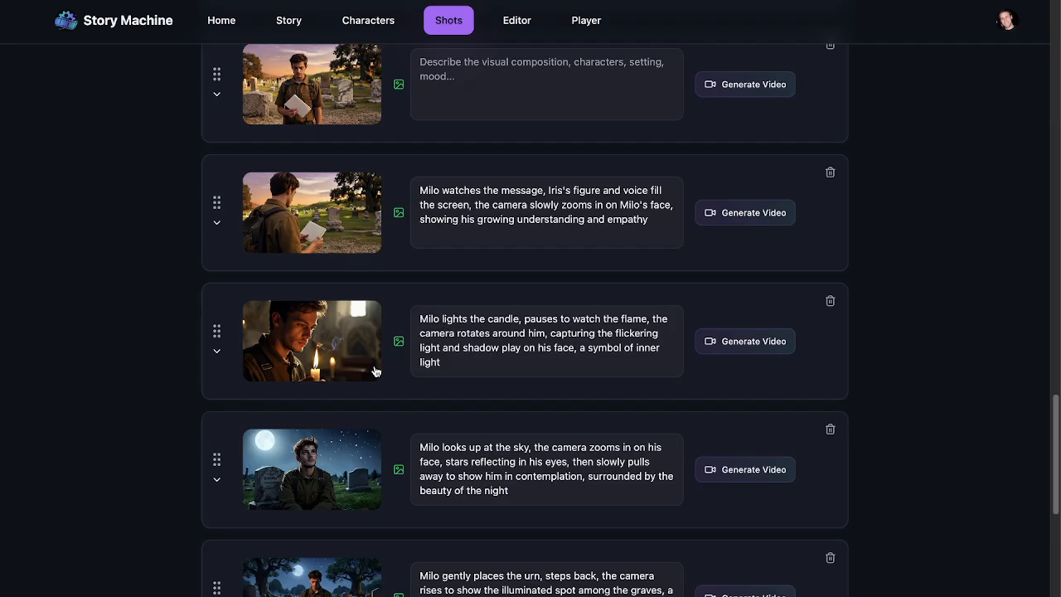
pyautogui.scroll(-2, 374, 354)
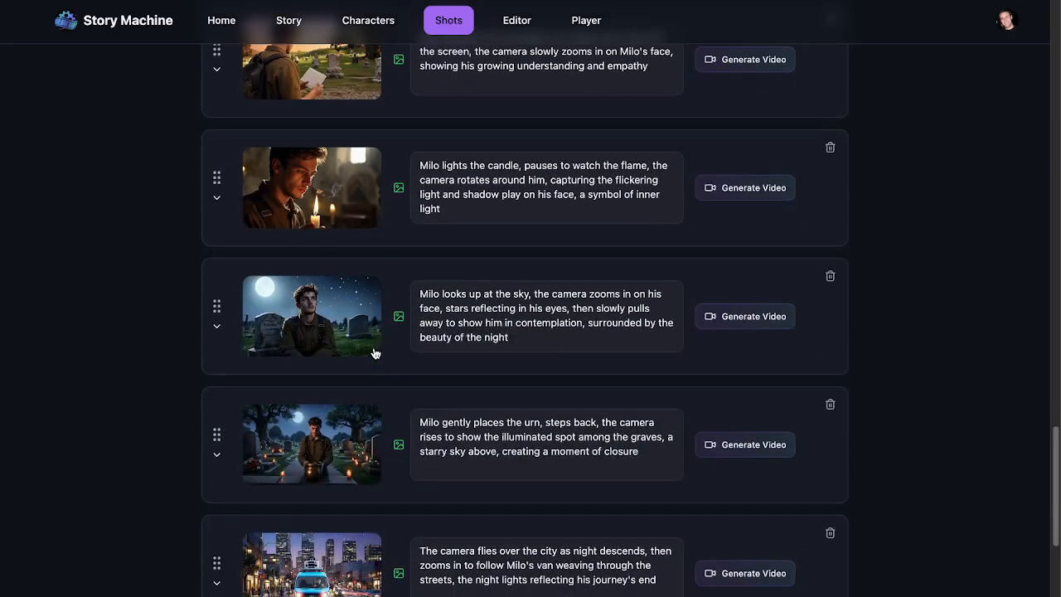
pyautogui.scroll(-2, 373, 354)
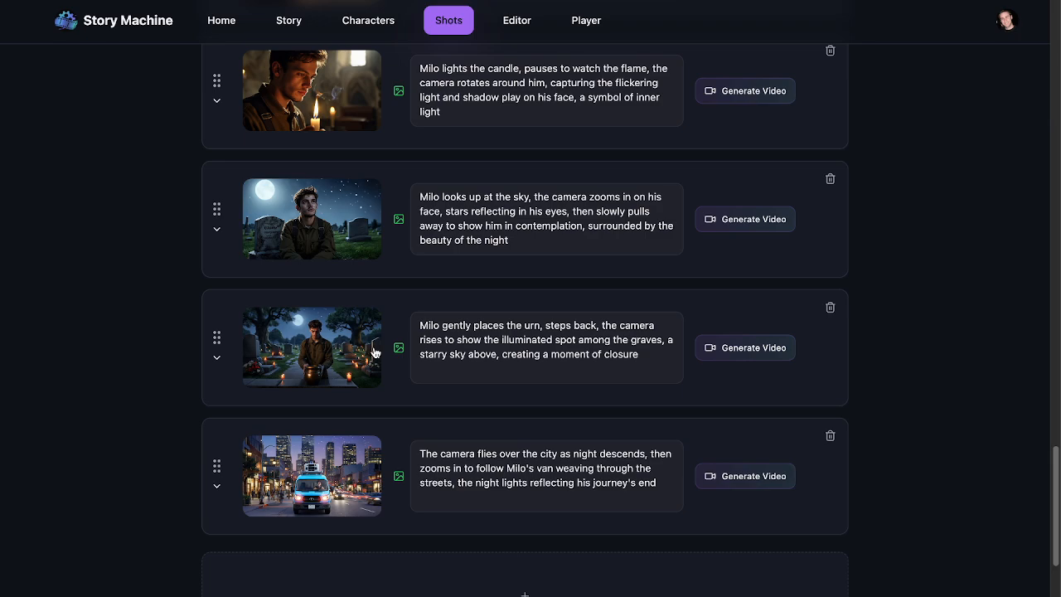
pyautogui.scroll(4, 374, 354)
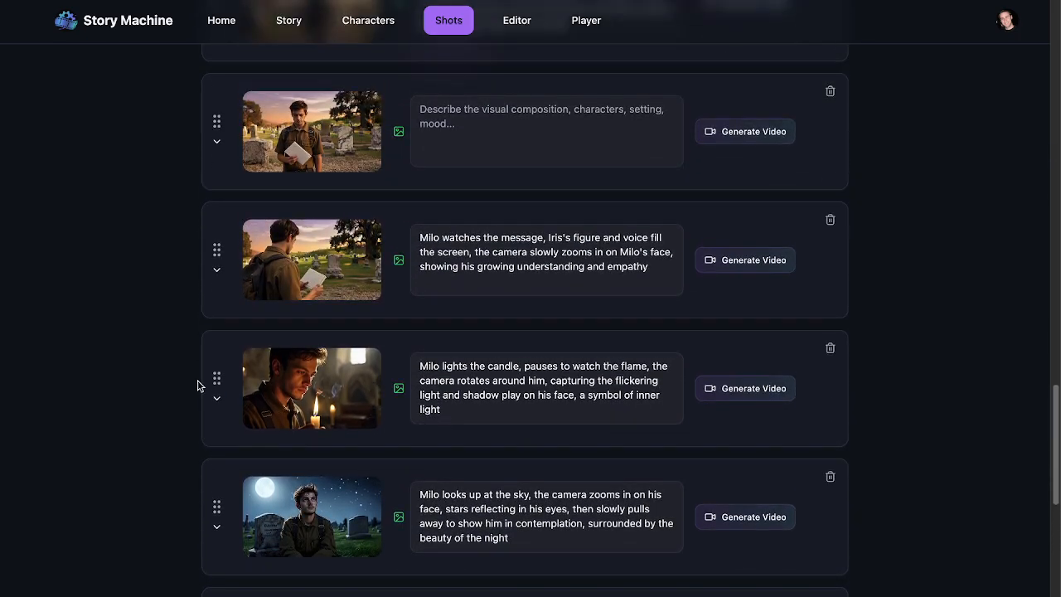
# Move the candle-lighting shot ahead of the shot of Milo walking towards the van, and delete it
pyautogui.scroll(1, 213, 377)
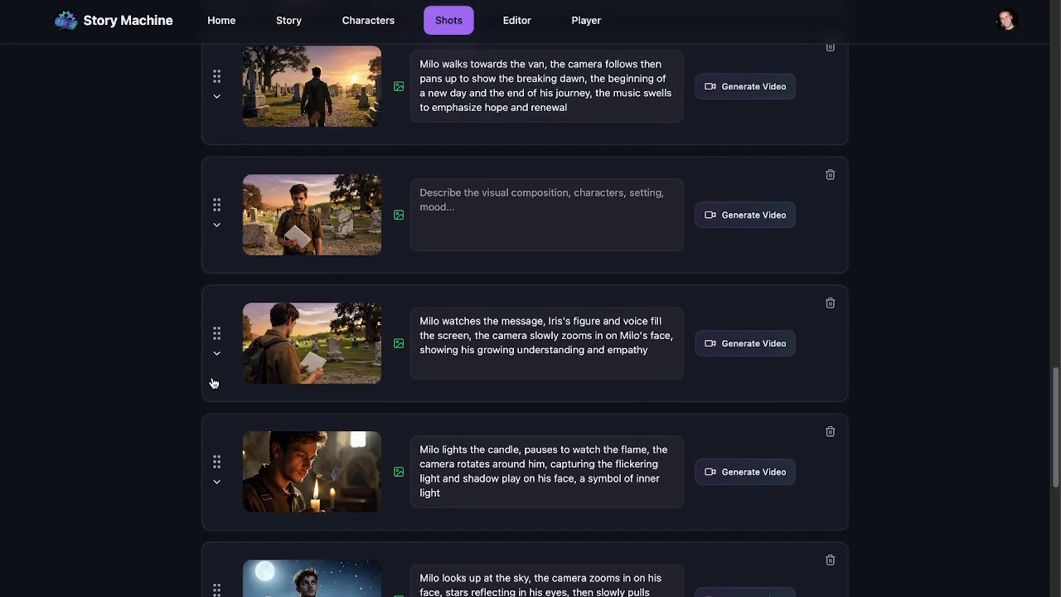
pyautogui.moveTo(221, 481); pyautogui.dragTo(225, 137)
pyautogui.scroll(3, 493, 283)
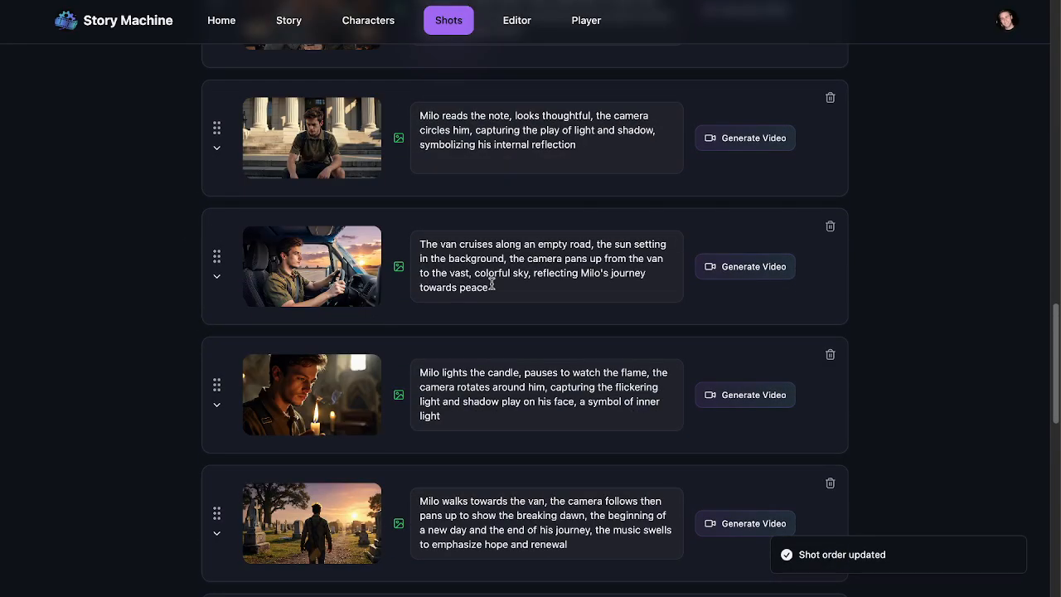
pyautogui.click(830, 354)
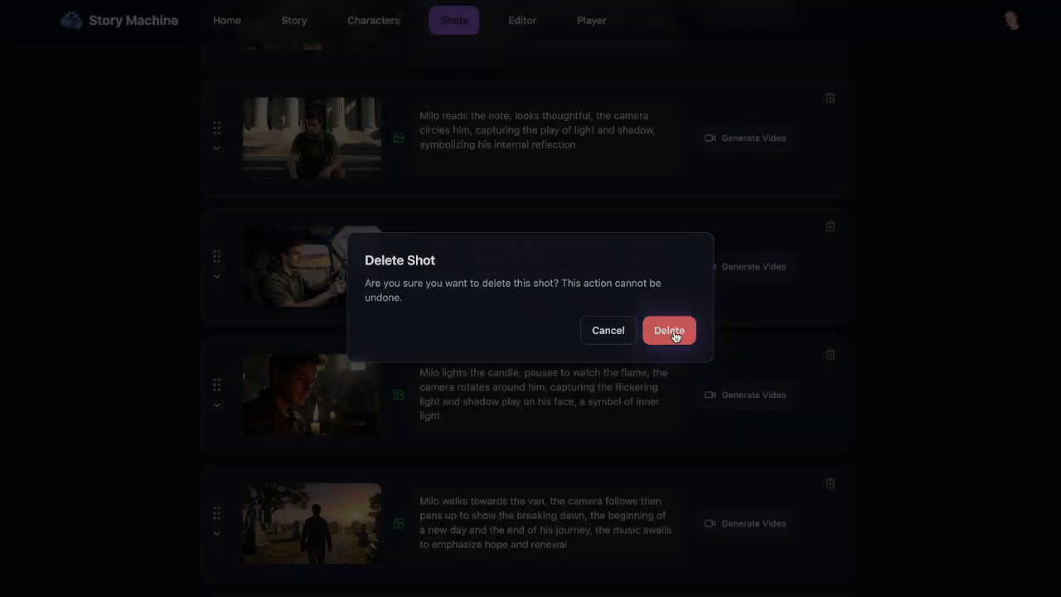
pyautogui.click(669, 330)
# Review the remaining shot sequence from the closing night-city van shot back to the opening apartment, van and package shots
pyautogui.scroll(-10, 649, 329)
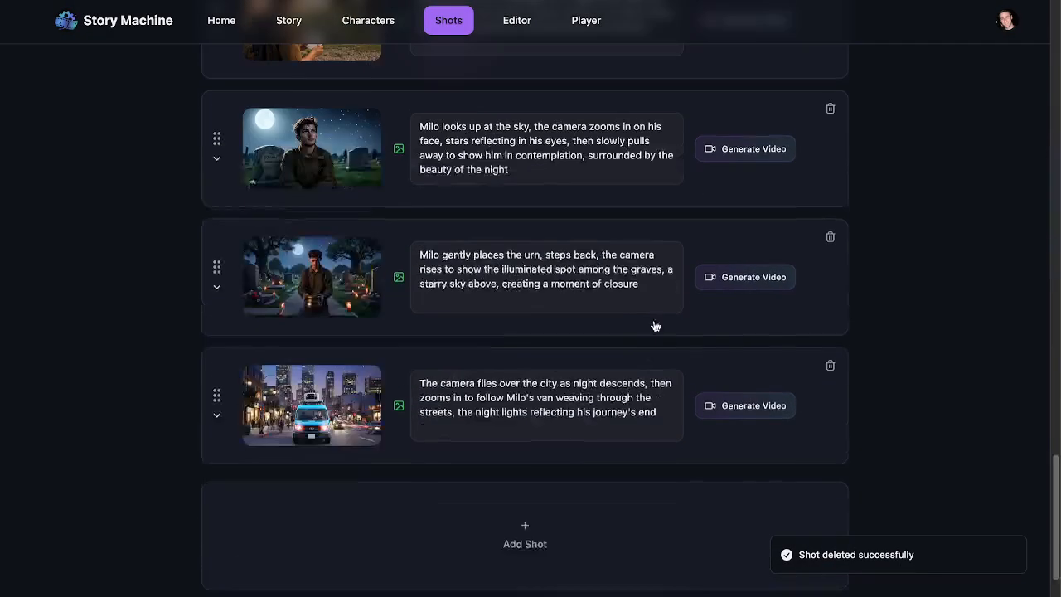
pyautogui.scroll(-2, 655, 326)
pyautogui.scroll(5, 655, 320)
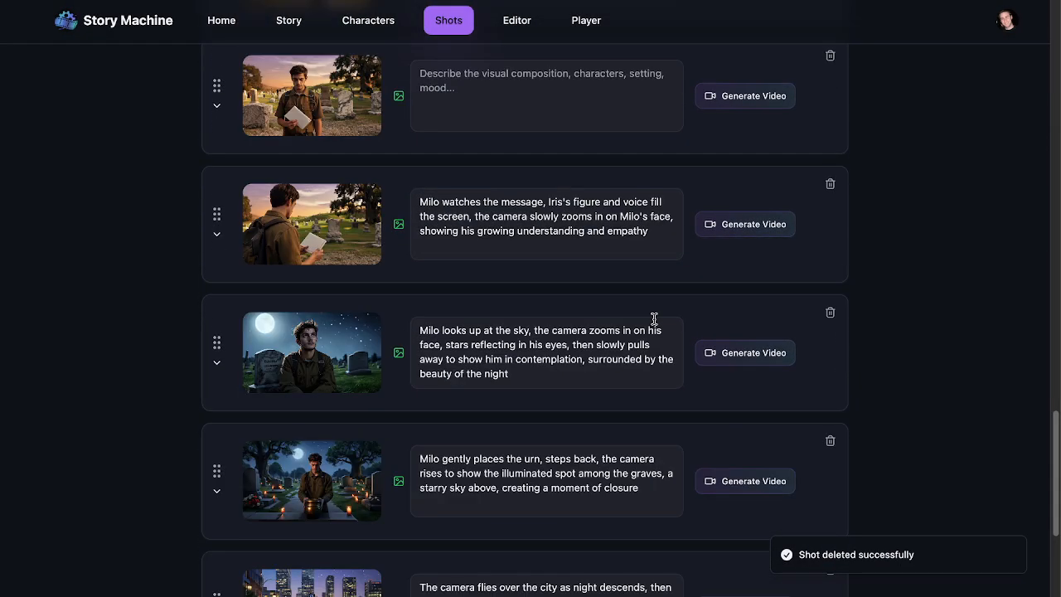
pyautogui.scroll(2, 654, 319)
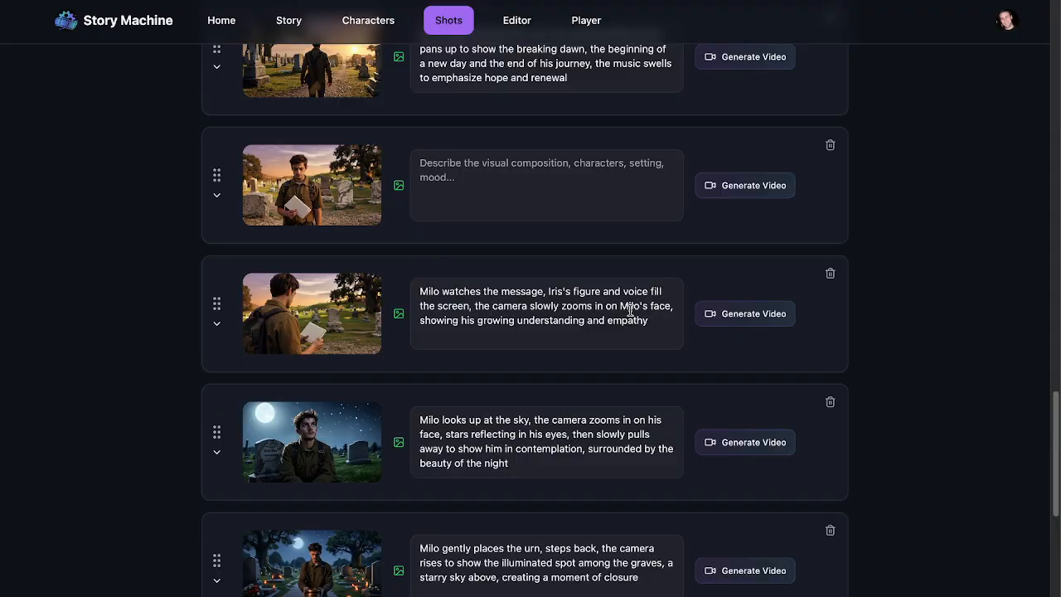
pyautogui.scroll(15, 595, 313)
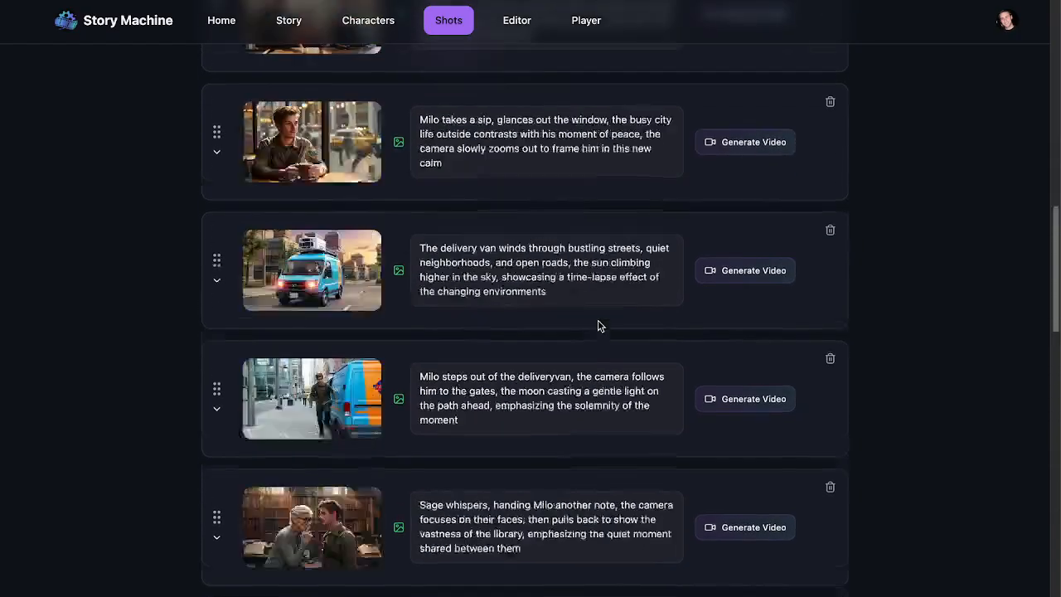
pyautogui.scroll(20, 599, 323)
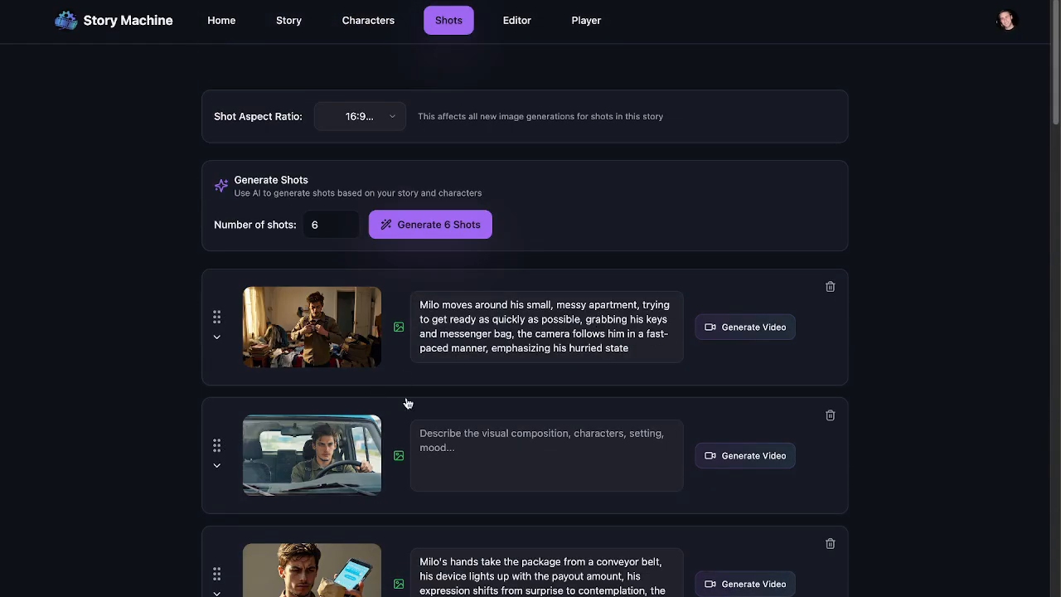
pyautogui.scroll(-1, 323, 361)
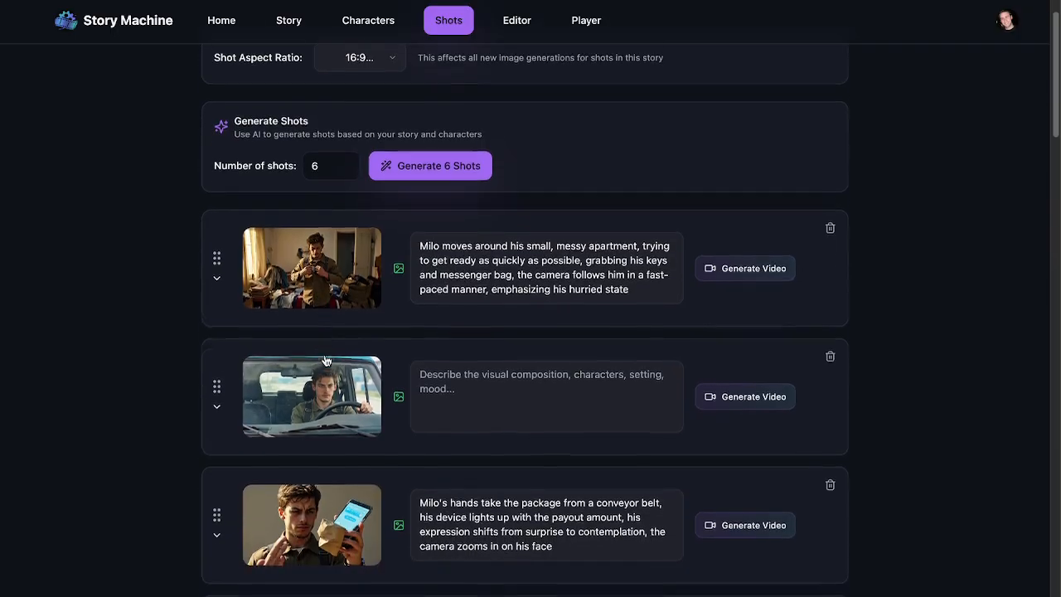
pyautogui.scroll(-3, 328, 361)
pyautogui.scroll(1, 327, 360)
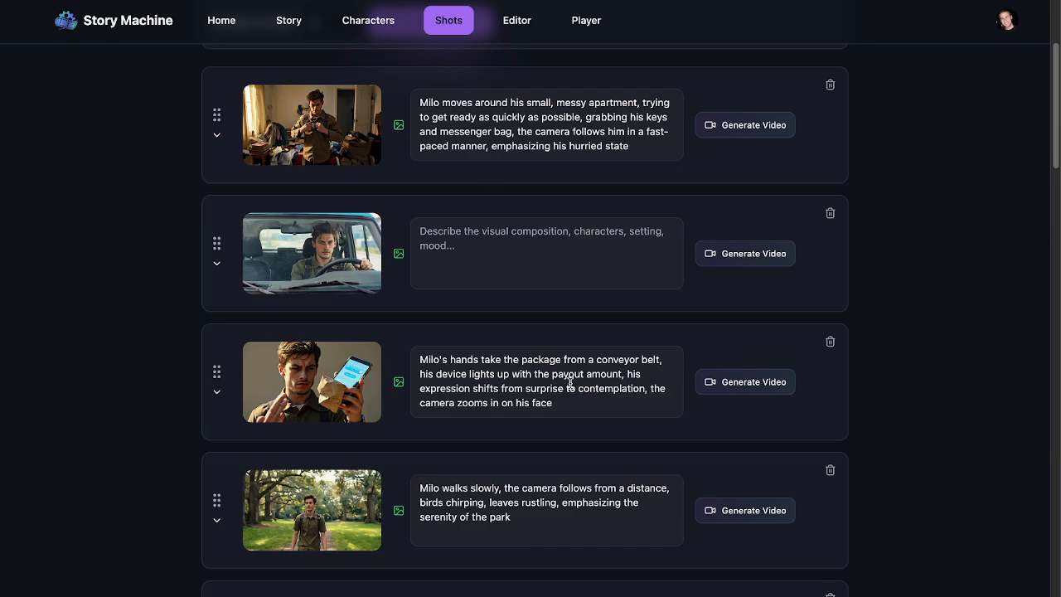
pyautogui.scroll(3, 571, 383)
# Add a new empty shot and place it between the van-driving shot and the package close-up shot
pyautogui.scroll(-15, 569, 386)
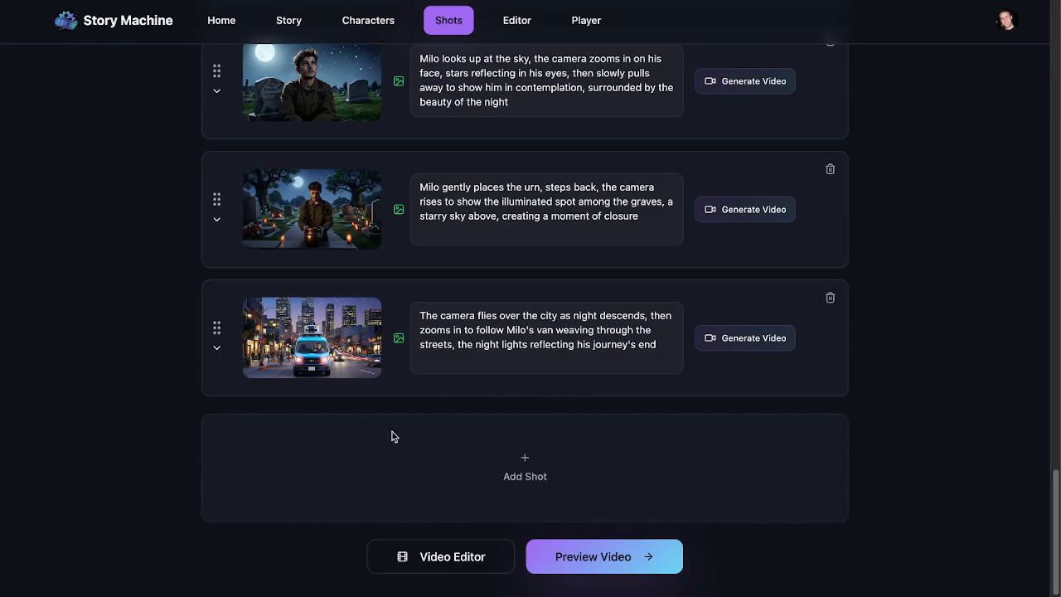
pyautogui.click(392, 442)
pyautogui.moveTo(216, 519); pyautogui.dragTo(255, 228)
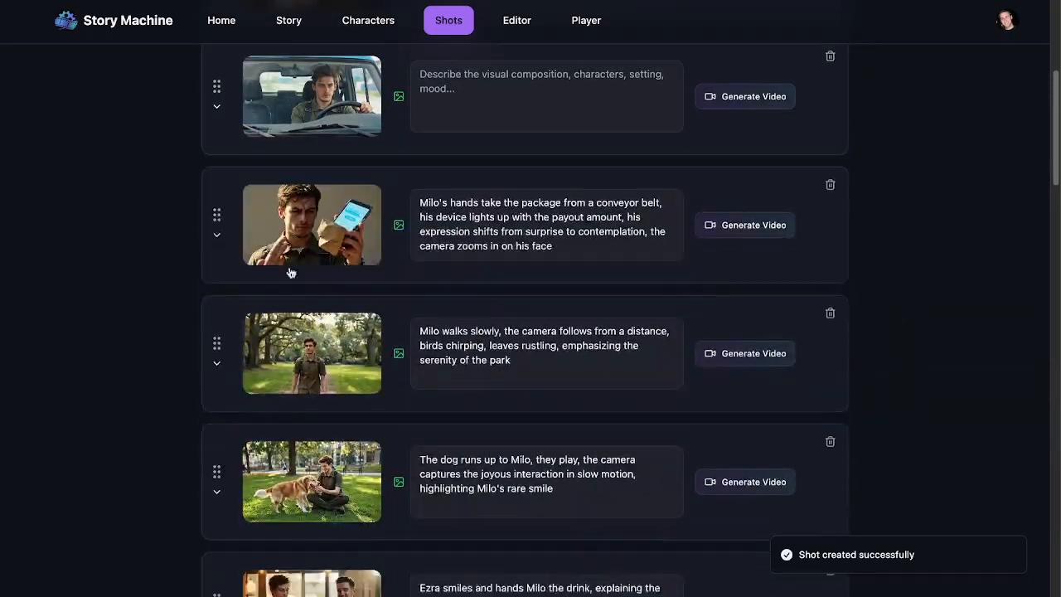
# Expand the package close-up shot and regenerate its image from the existing prompt
pyautogui.click(216, 485)
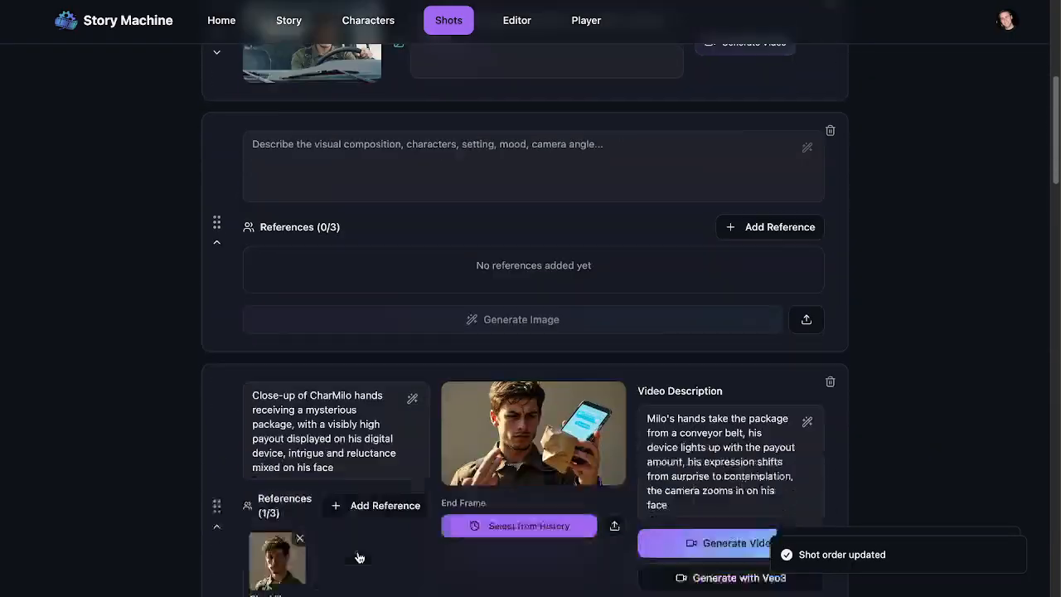
pyautogui.scroll(-1, 359, 557)
pyautogui.click(321, 528)
pyautogui.scroll(1, 273, 140)
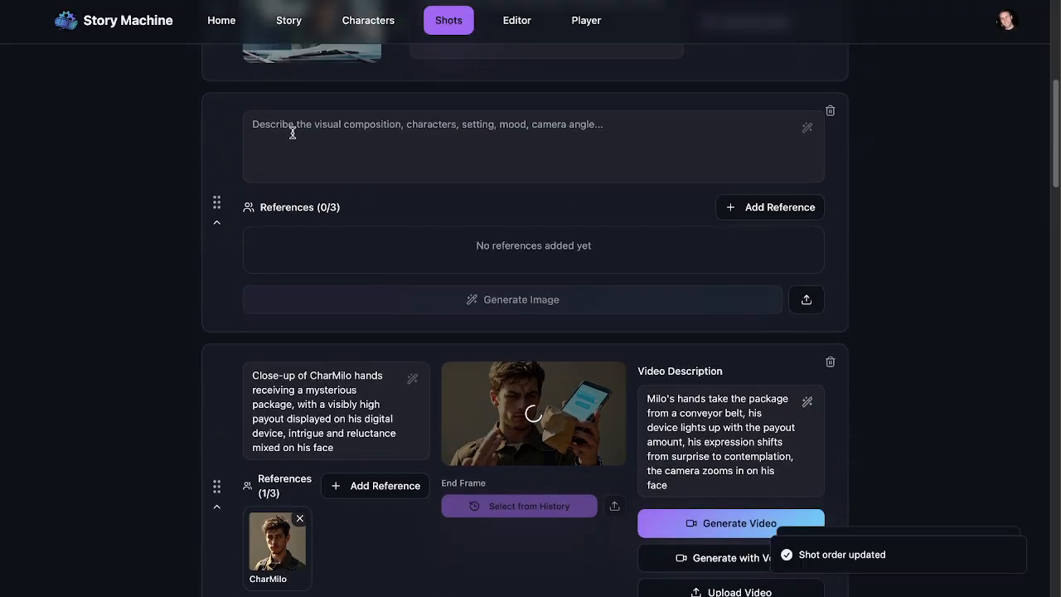
# Prompt the new shot "charmilo at a package delivery hub with lots of packages moving about a factory like space.", add CharMilo and generate the image
pyautogui.click(400, 124)
pyautogui.write('M')
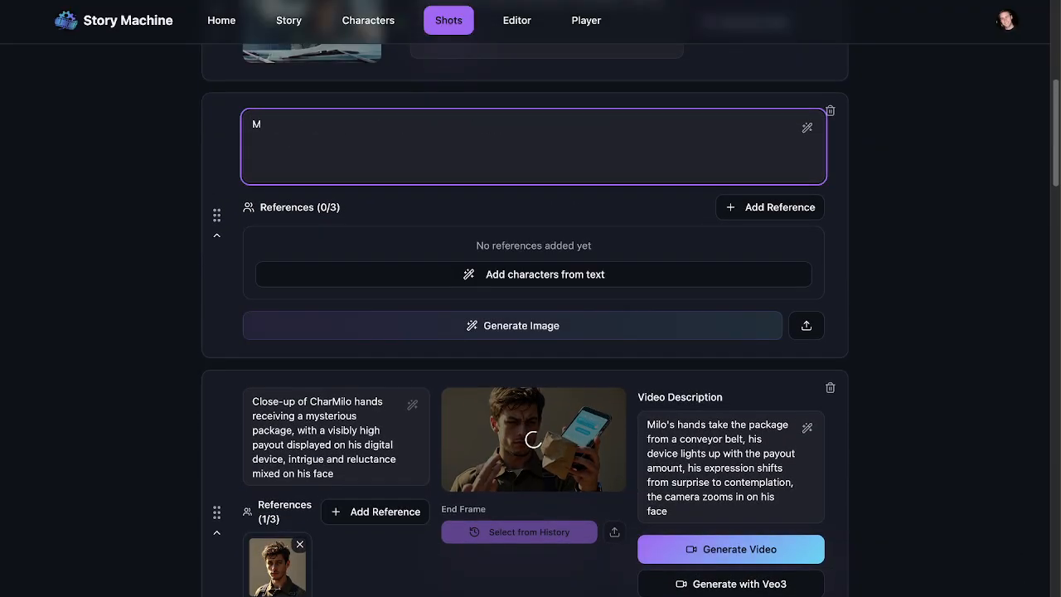
pyautogui.press('BackSpace')
pyautogui.write('charmilo at a package delivery hub with')
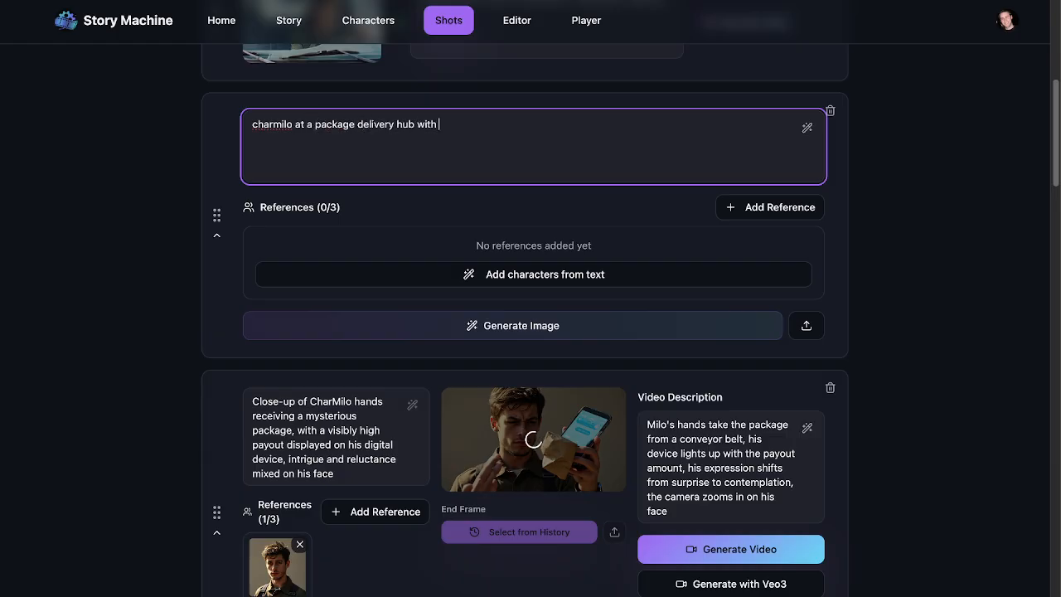
pyautogui.write(' lots of packages movin')
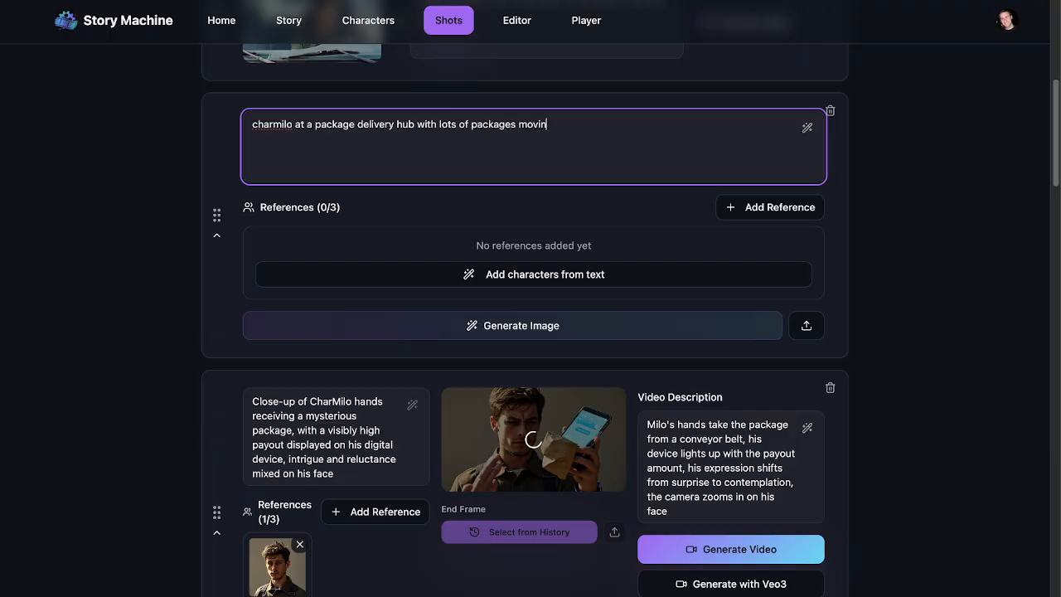
pyautogui.write('g about a factory like space.')
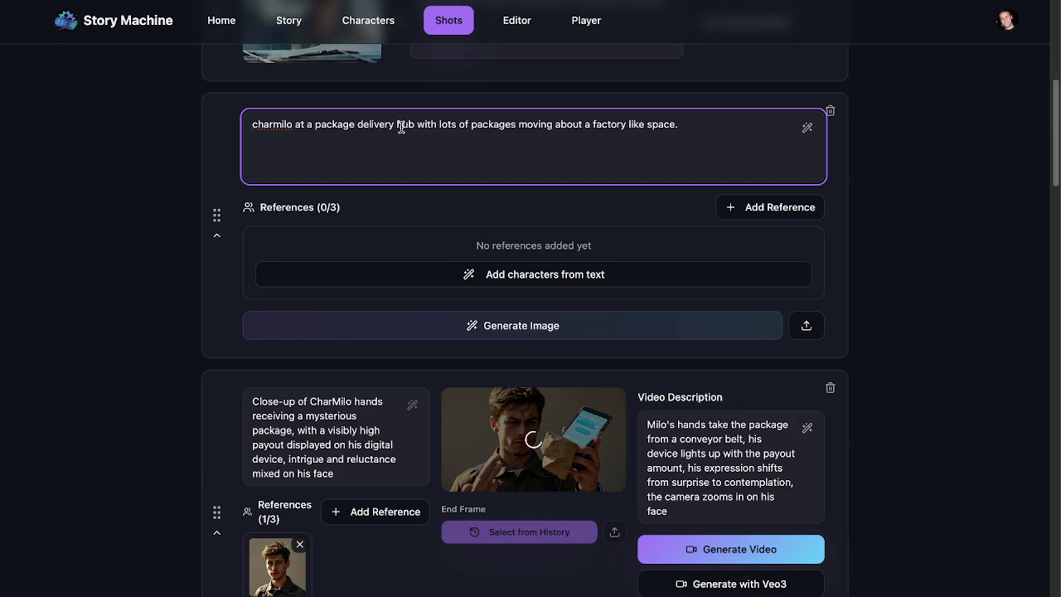
pyautogui.click(557, 277)
pyautogui.click(525, 338)
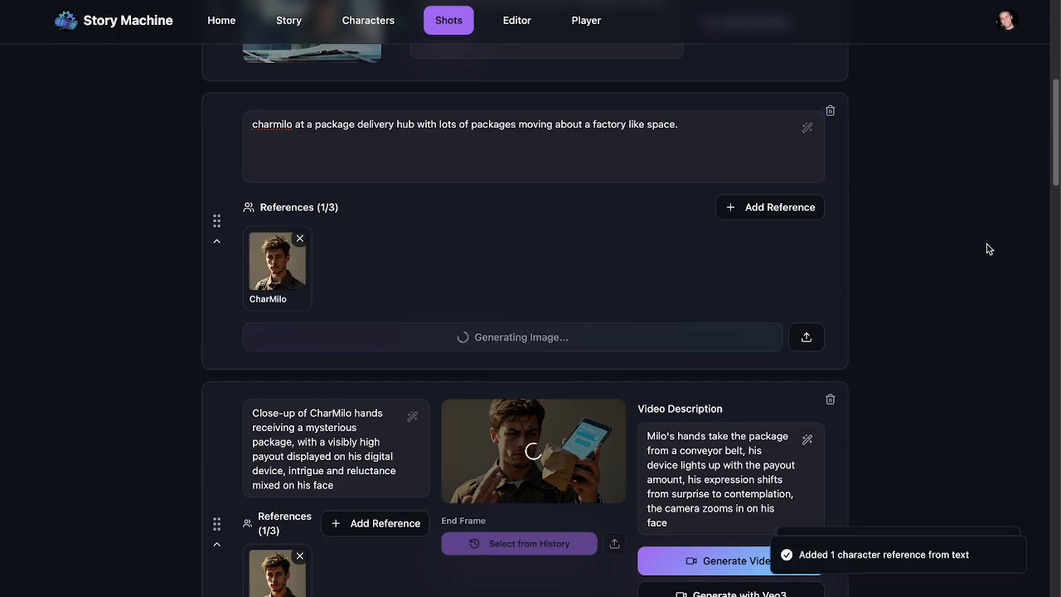
# Replace the package close-up prompt with "Charmilo looking at the delivery board in a package warehouse." and regenerate the image
pyautogui.scroll(3, 987, 246)
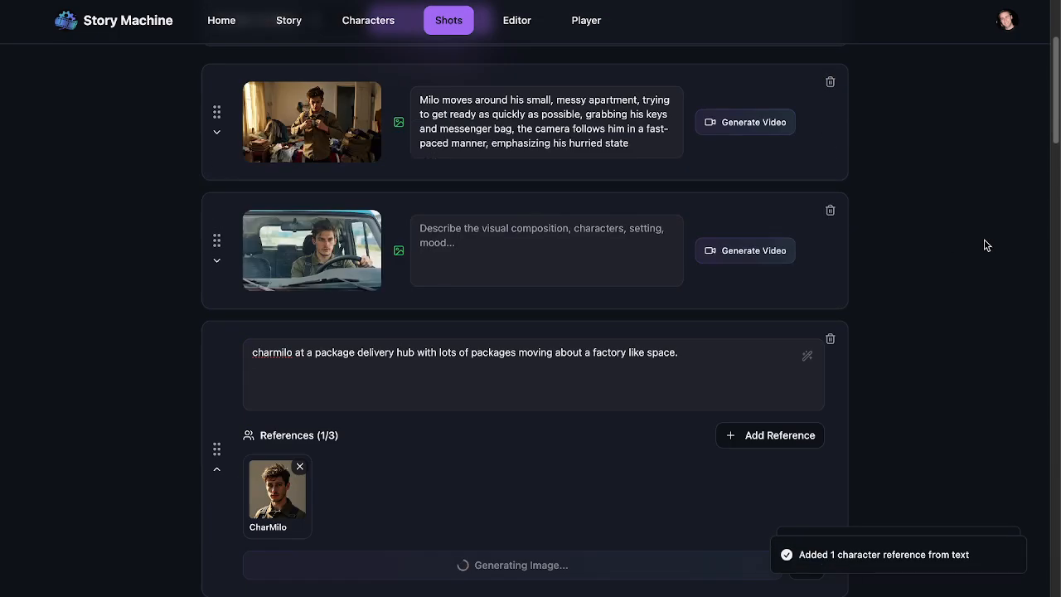
pyautogui.scroll(-3, 987, 245)
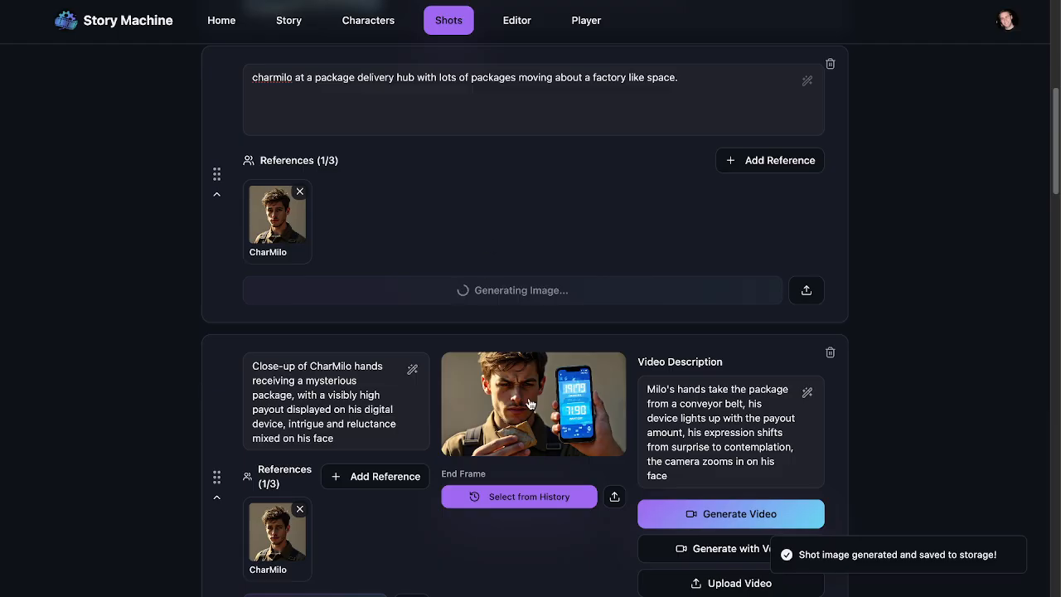
pyautogui.click(330, 430)
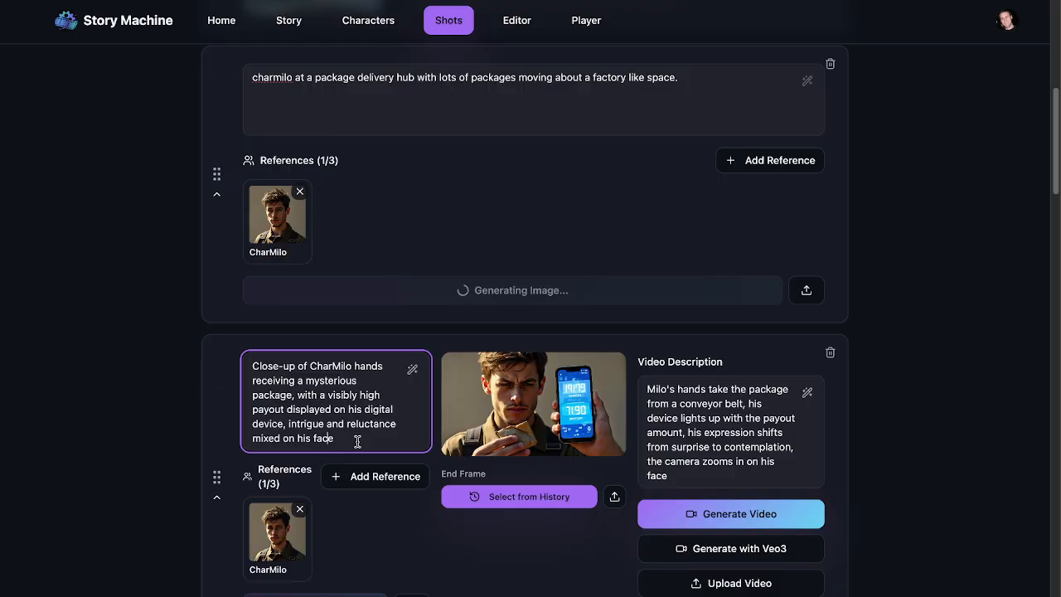
pyautogui.moveTo(357, 442); pyautogui.dragTo(234, 371)
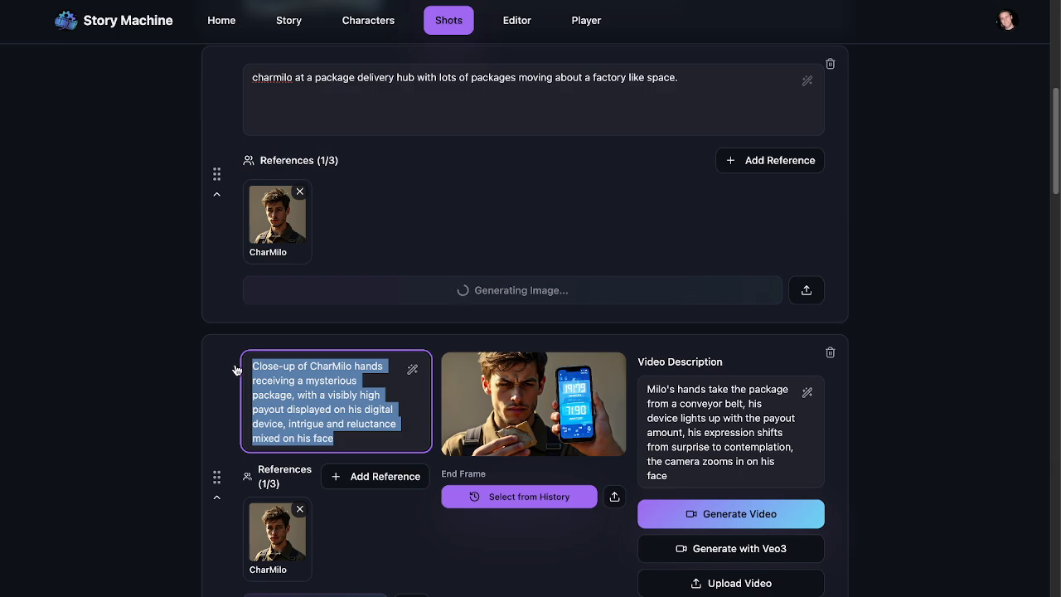
pyautogui.write('Charmilo')
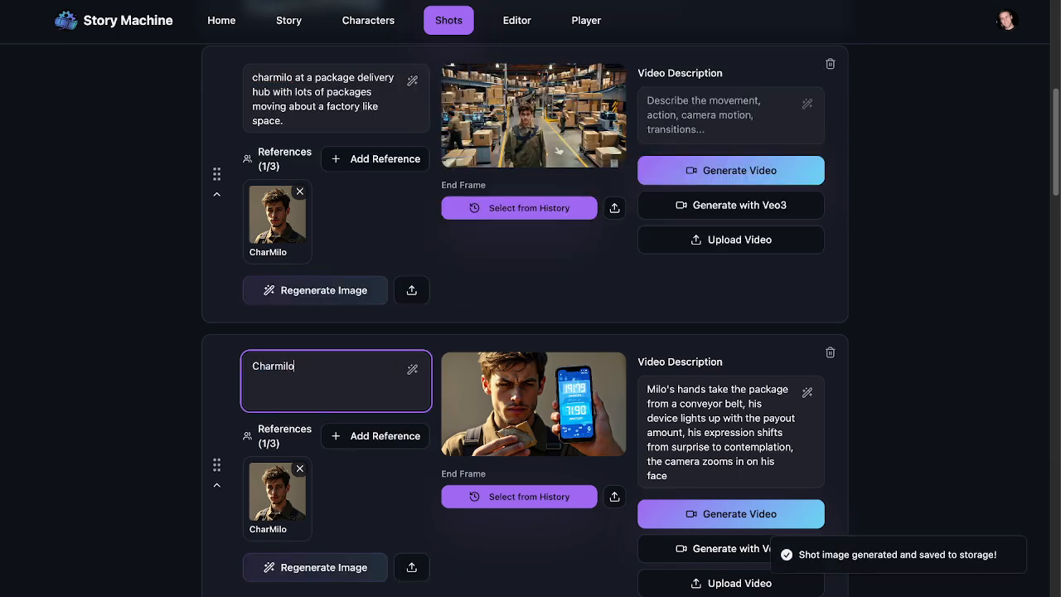
pyautogui.write(' looking at the ')
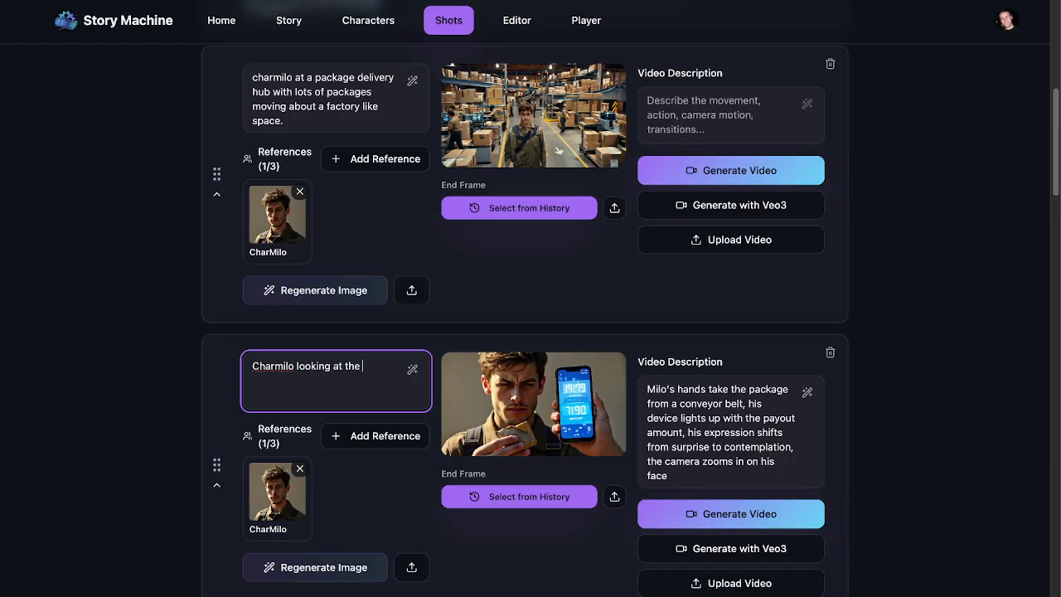
pyautogui.write('delivery board in a pac')
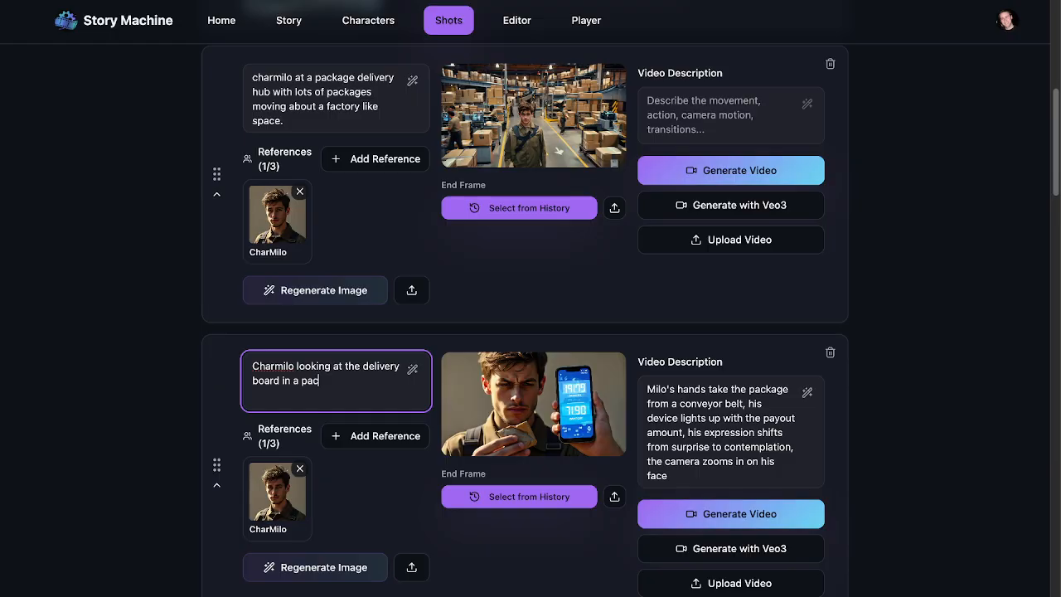
pyautogui.write('kage warehouse.')
pyautogui.click(331, 568)
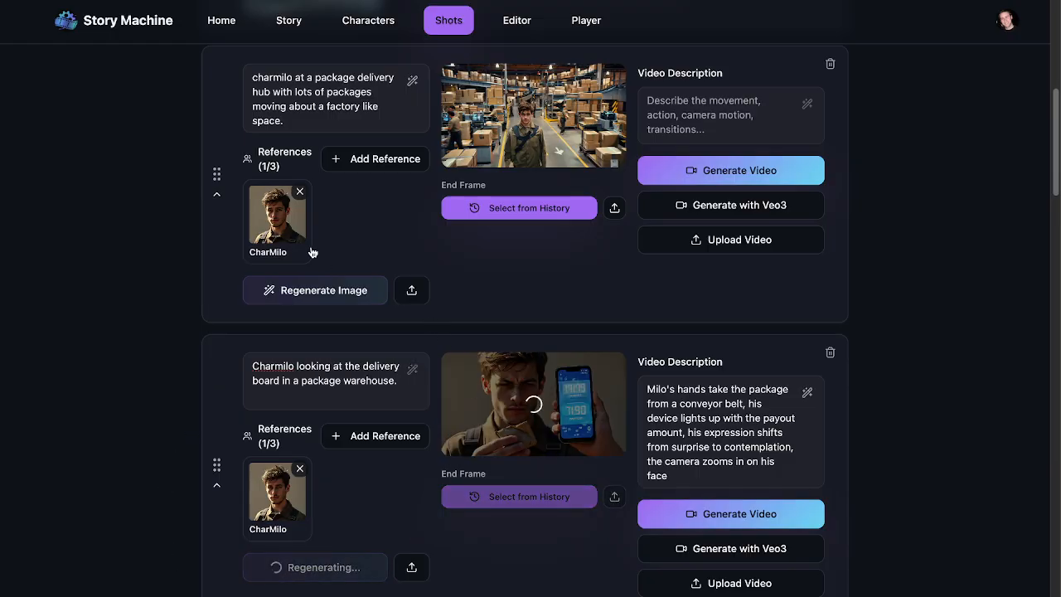
# Add another empty shot and place it between the van-driving shot and the package delivery hub shot
pyautogui.scroll(4, 394, 252)
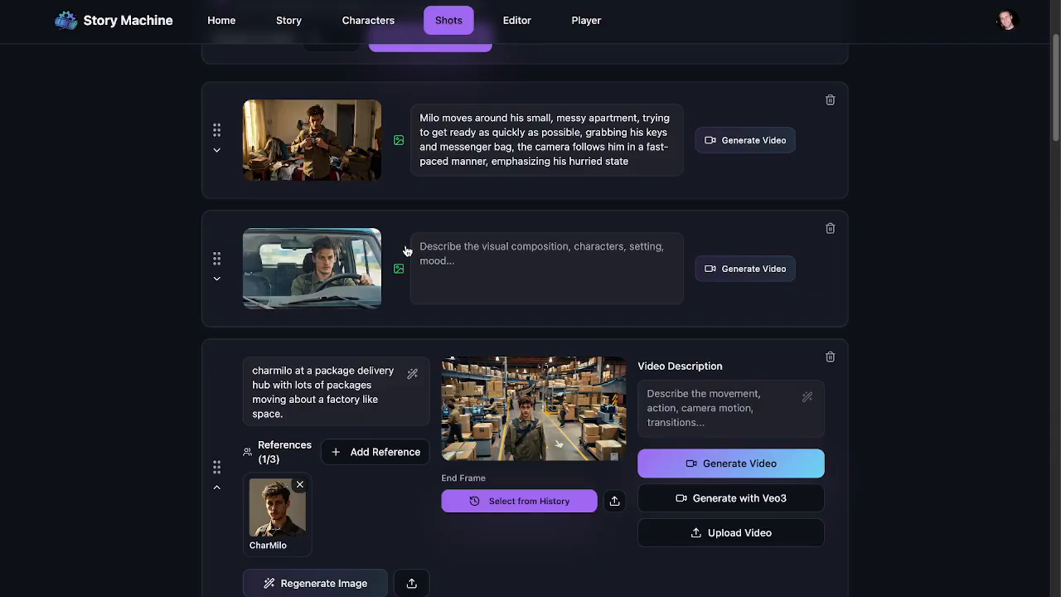
pyautogui.scroll(-1, 390, 255)
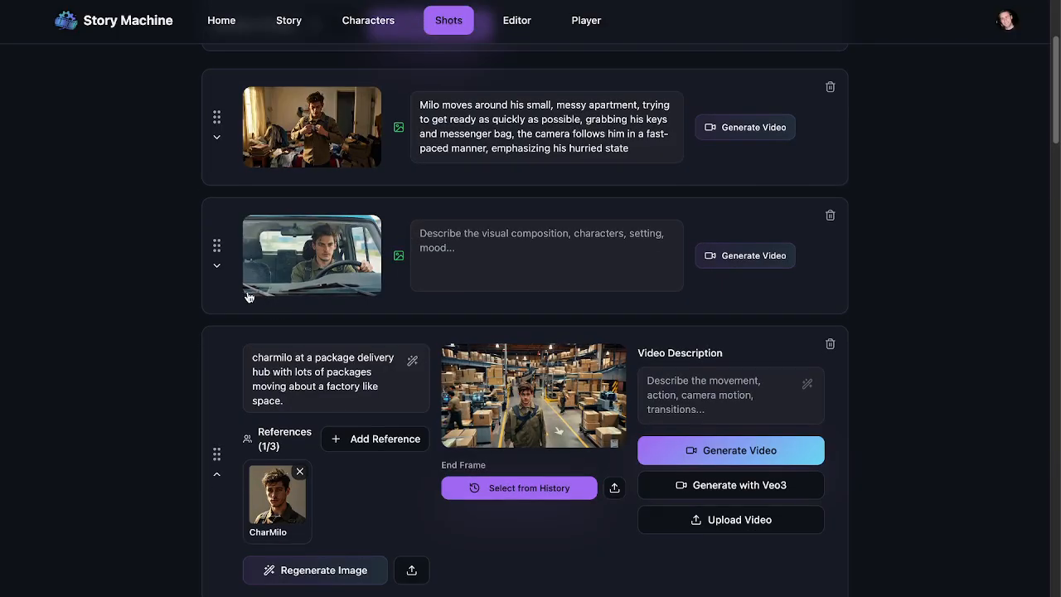
pyautogui.scroll(-20, 230, 402)
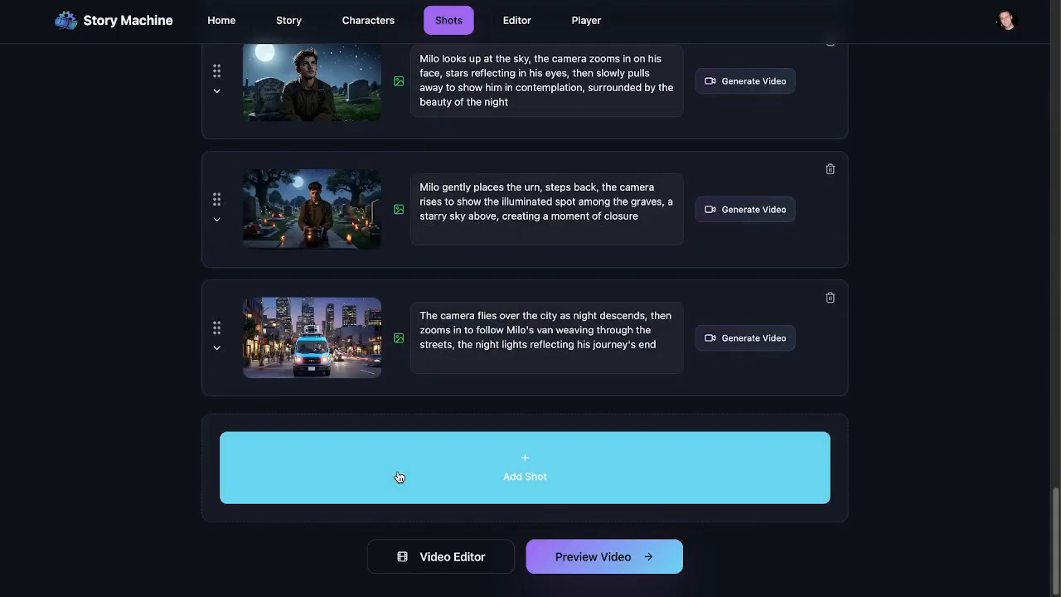
pyautogui.click(399, 477)
pyautogui.moveTo(217, 514); pyautogui.dragTo(268, 301)
# Prompt the empty shot "Charmilo in milovanside pulling up outside a warehouse.", generate its image, and add the MiloVanSide and CharMilo references
pyautogui.click(319, 272)
pyautogui.write('Charmilo')
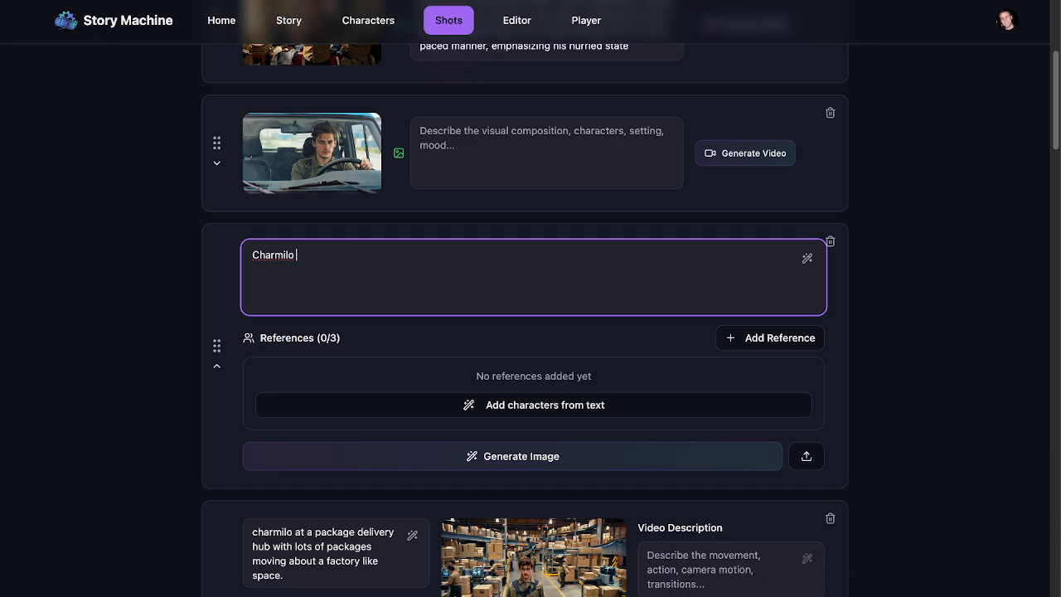
pyautogui.click(725, 339)
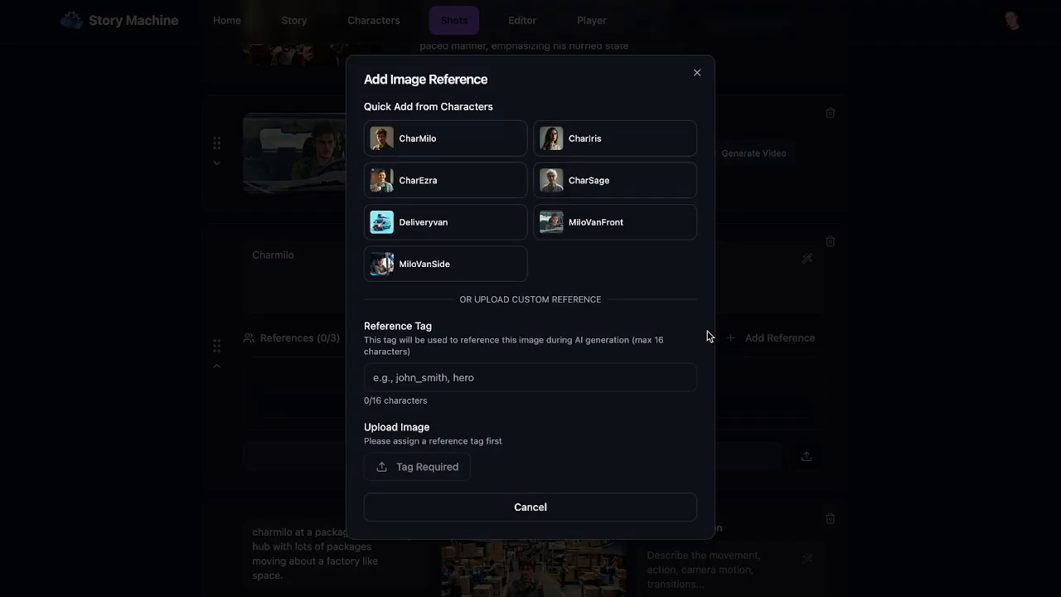
pyautogui.click(457, 273)
pyautogui.click(472, 277)
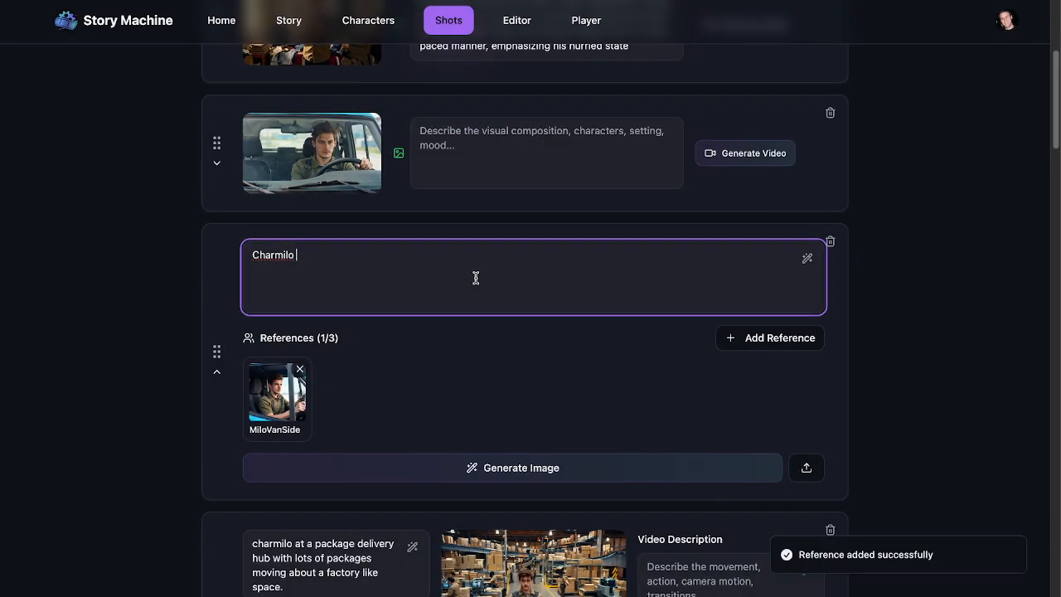
pyautogui.write('in vilovanside pu')
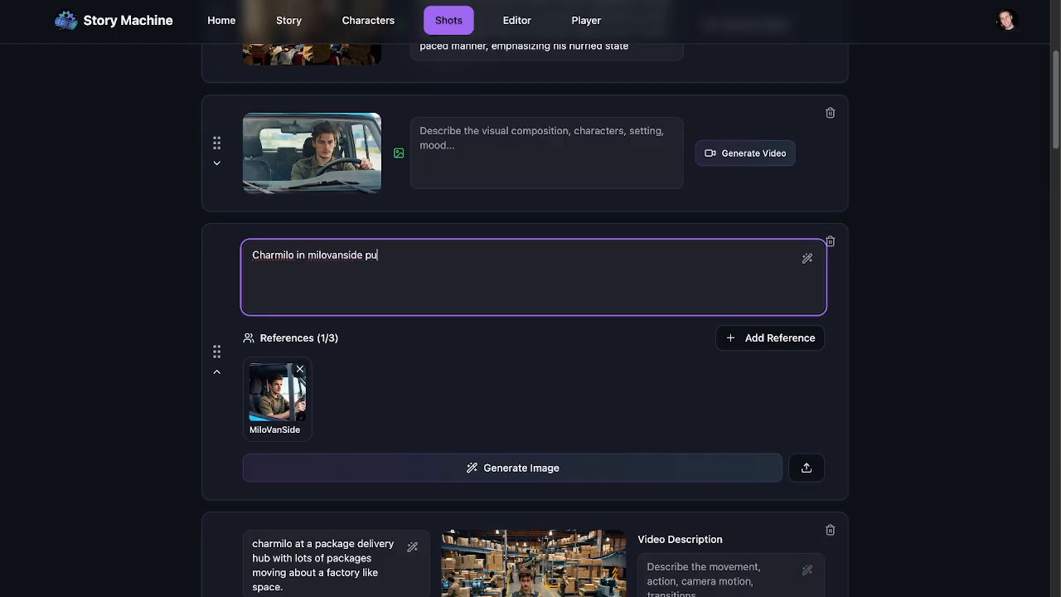
pyautogui.write('lling up outside a ')
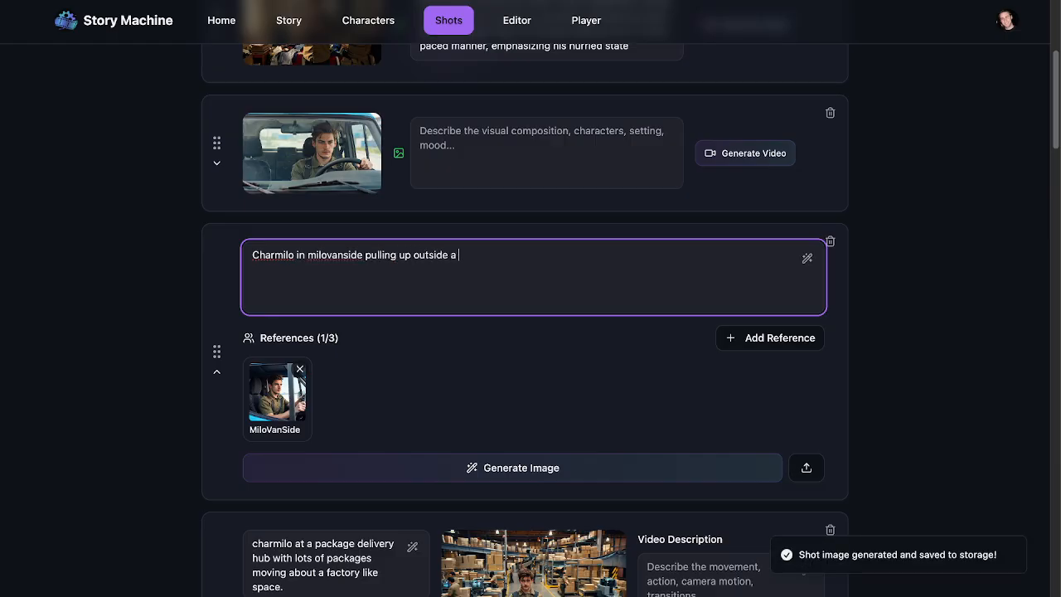
pyautogui.write('warehouse.')
pyautogui.click(498, 476)
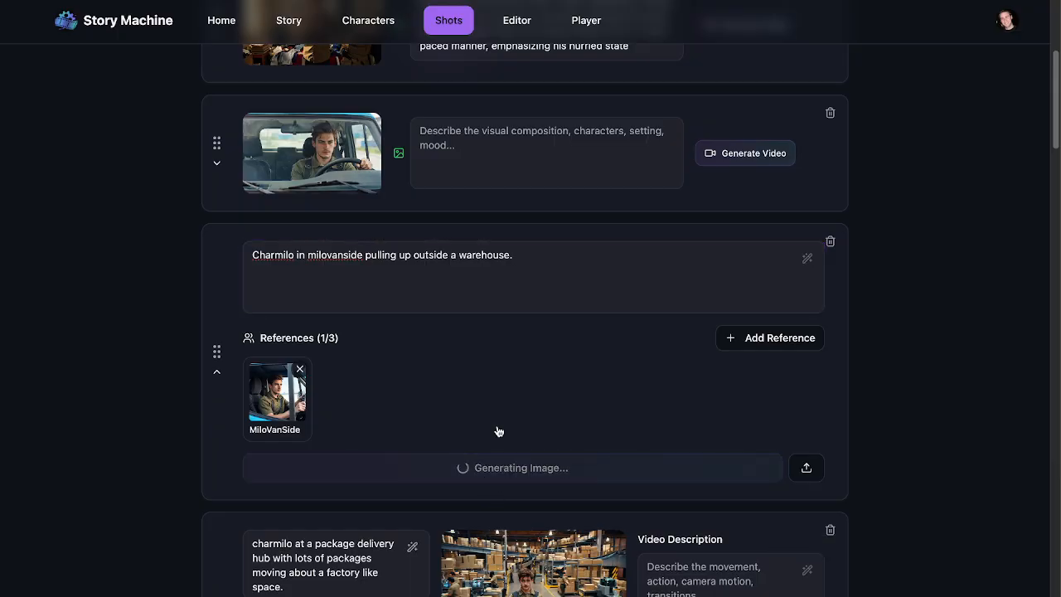
pyautogui.click(756, 351)
pyautogui.click(436, 144)
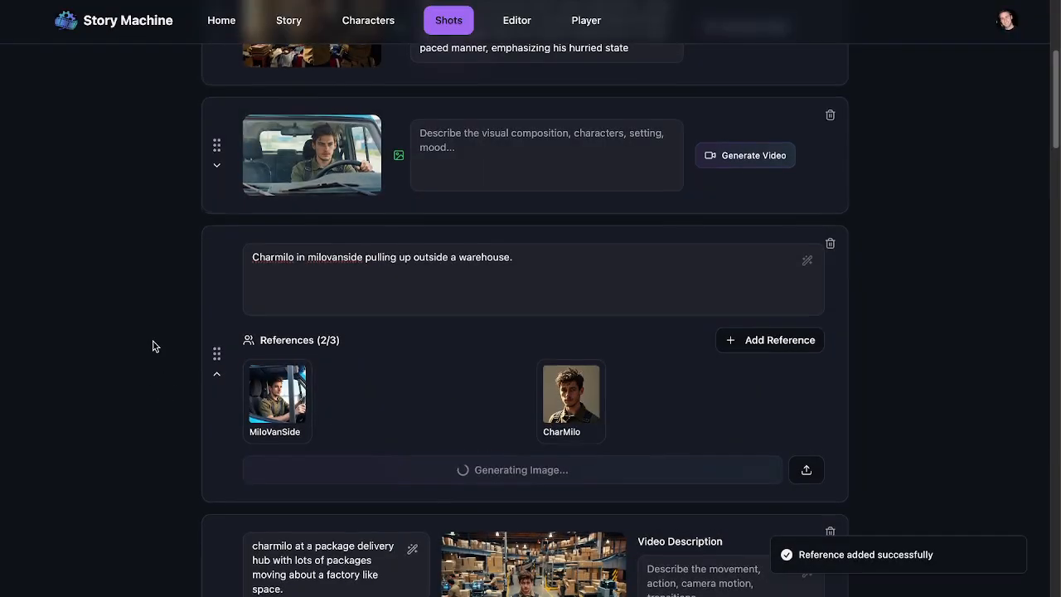
# Inspect the enlarged images of the package delivery hub shot and the delivery board shot
pyautogui.scroll(2, 158, 357)
pyautogui.scroll(-6, 162, 364)
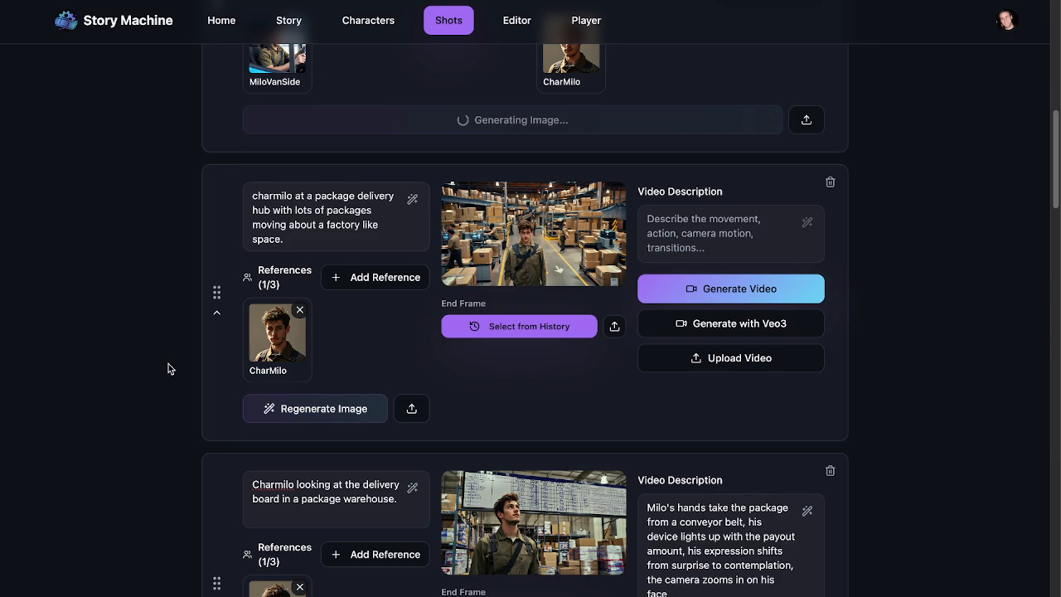
pyautogui.click(551, 236)
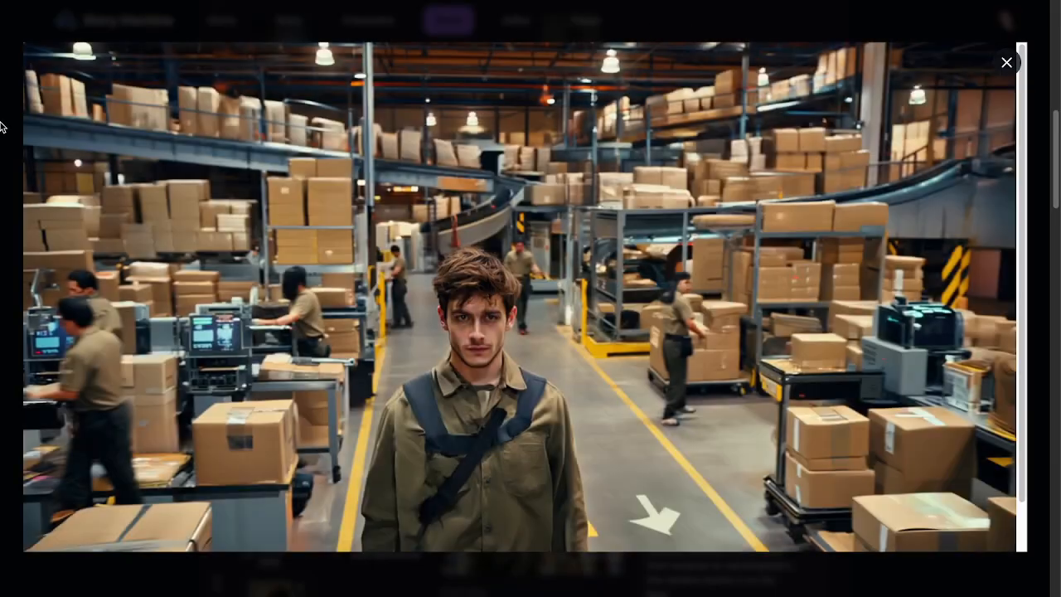
pyautogui.click(2, 126)
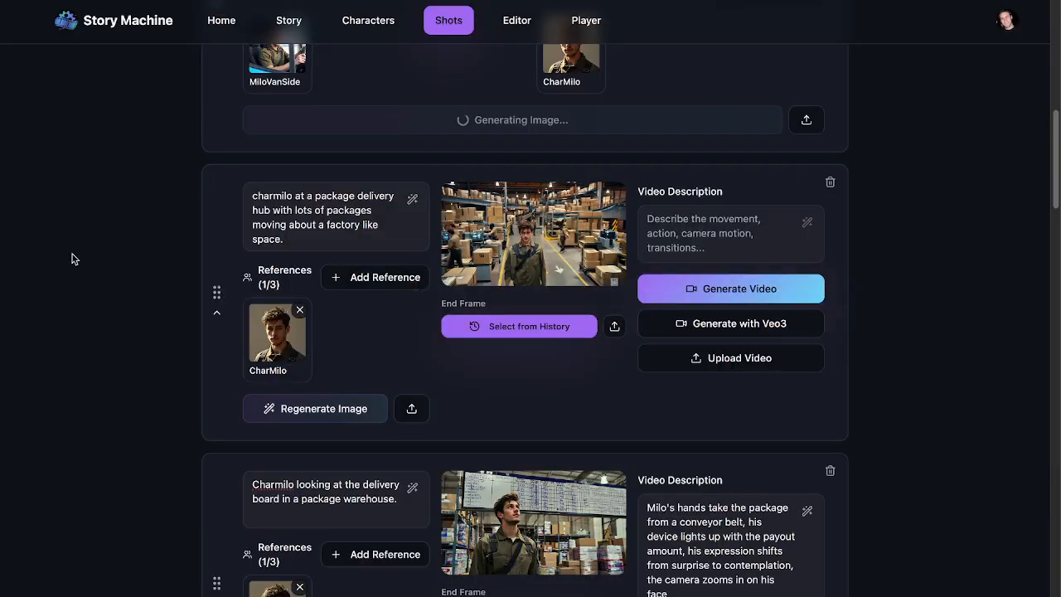
pyautogui.scroll(-4, 71, 260)
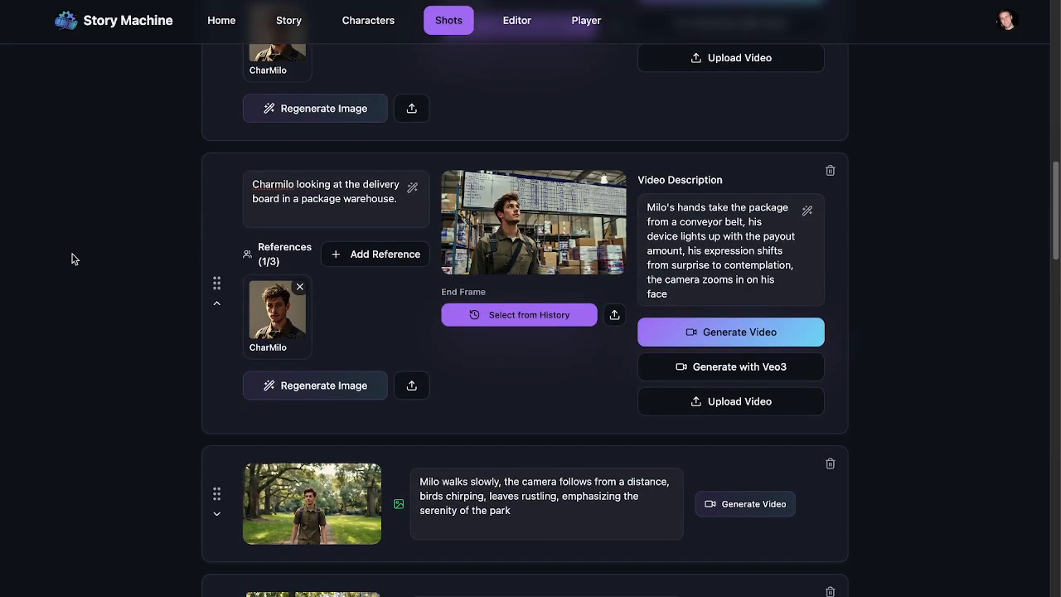
pyautogui.click(576, 247)
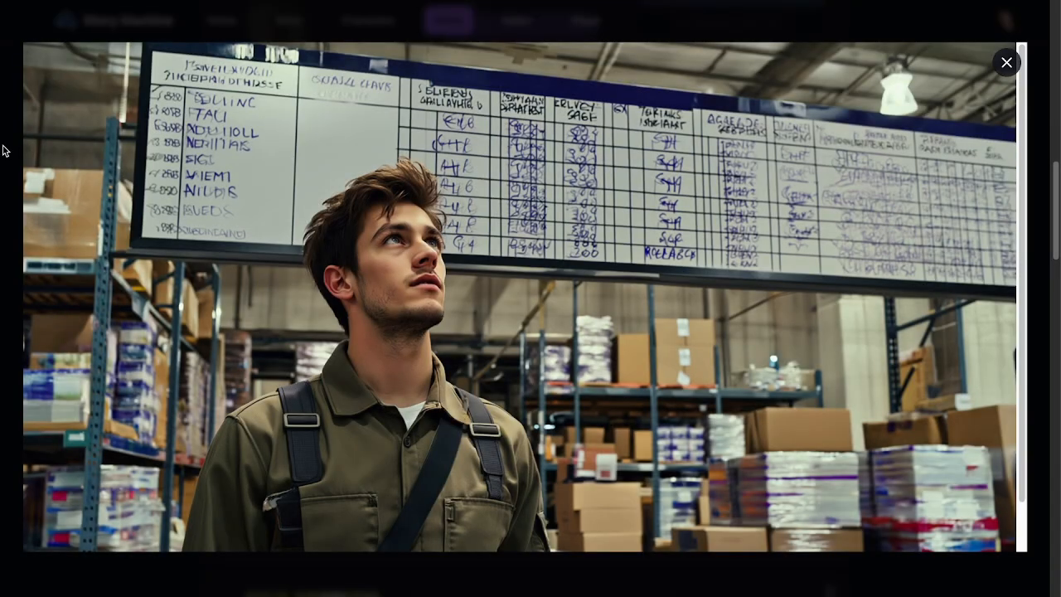
pyautogui.click(5, 150)
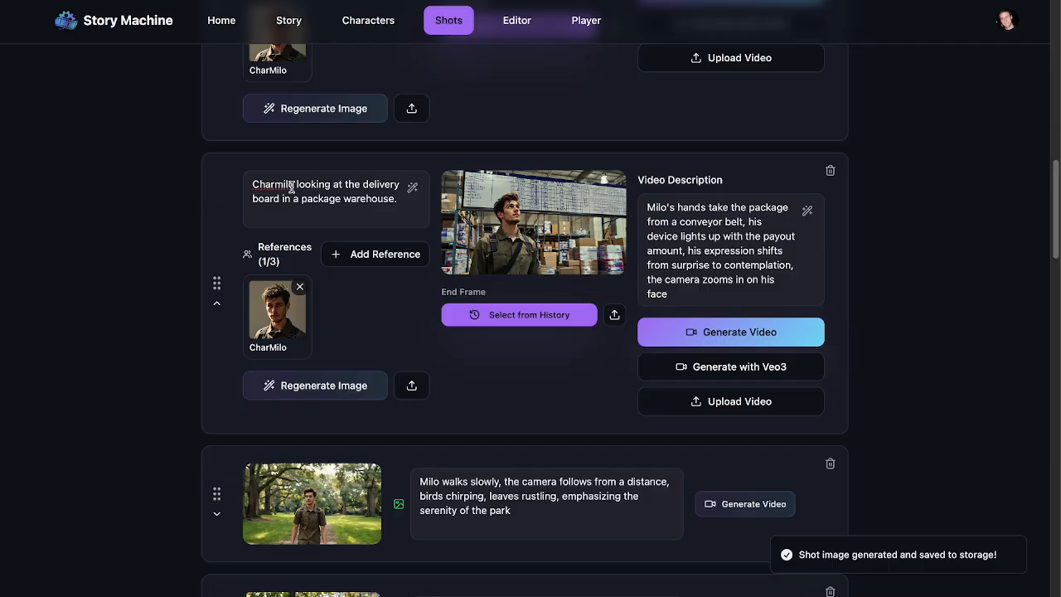
# Prefix the delivery board shot's prompt with "over the shoulder of" and regenerate its image
pyautogui.moveTo(294, 188); pyautogui.dragTo(205, 185)
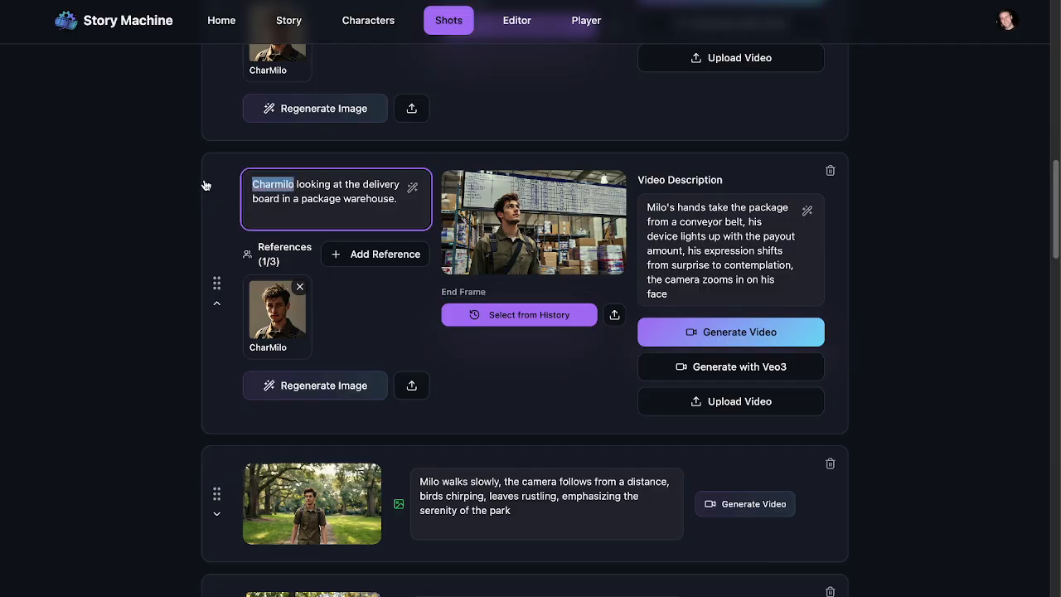
pyautogui.click(254, 186)
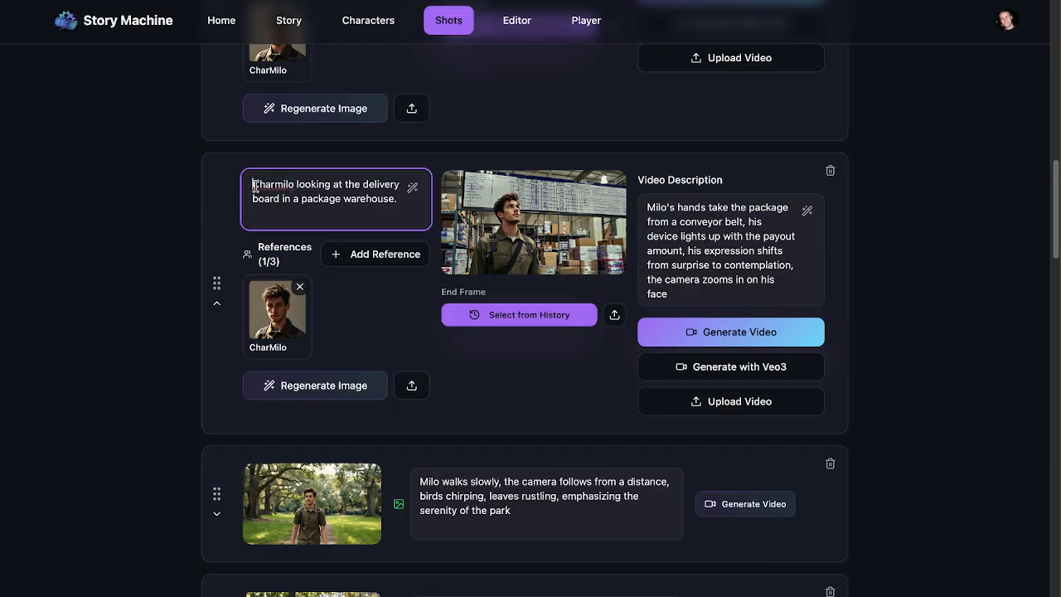
pyautogui.write('ocer the s')
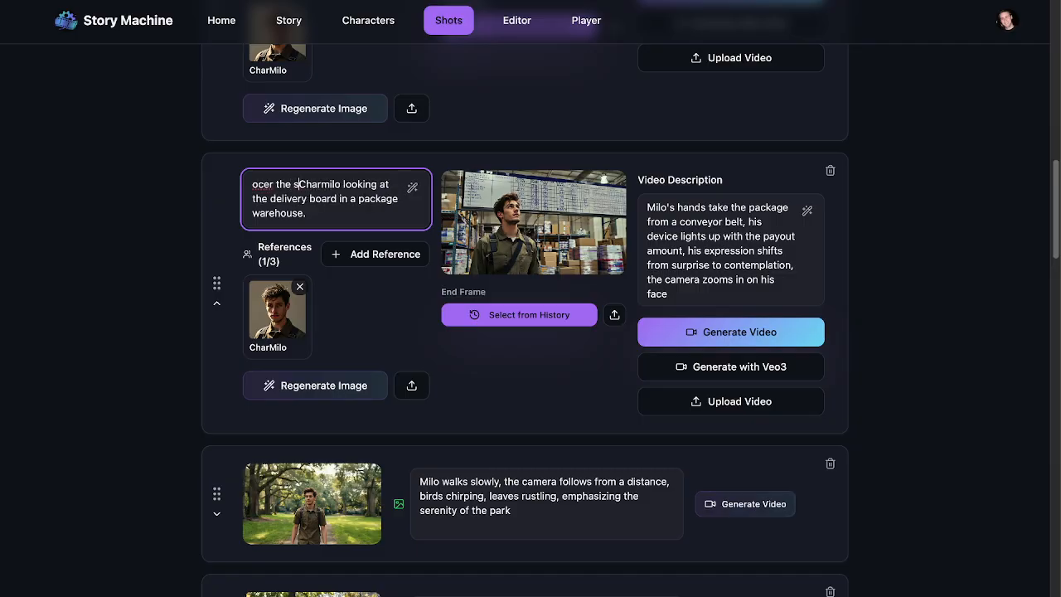
pyautogui.press('BackSpace')
pyautogui.press('BackSpace')
pyautogui.press('BackSpace')
pyautogui.press('BackSpace')
pyautogui.press('BackSpace')
pyautogui.press('BackSpace')
pyautogui.press('BackSpace')
pyautogui.press('BackSpace')
pyautogui.press('BackSpace')
pyautogui.write('ver the')
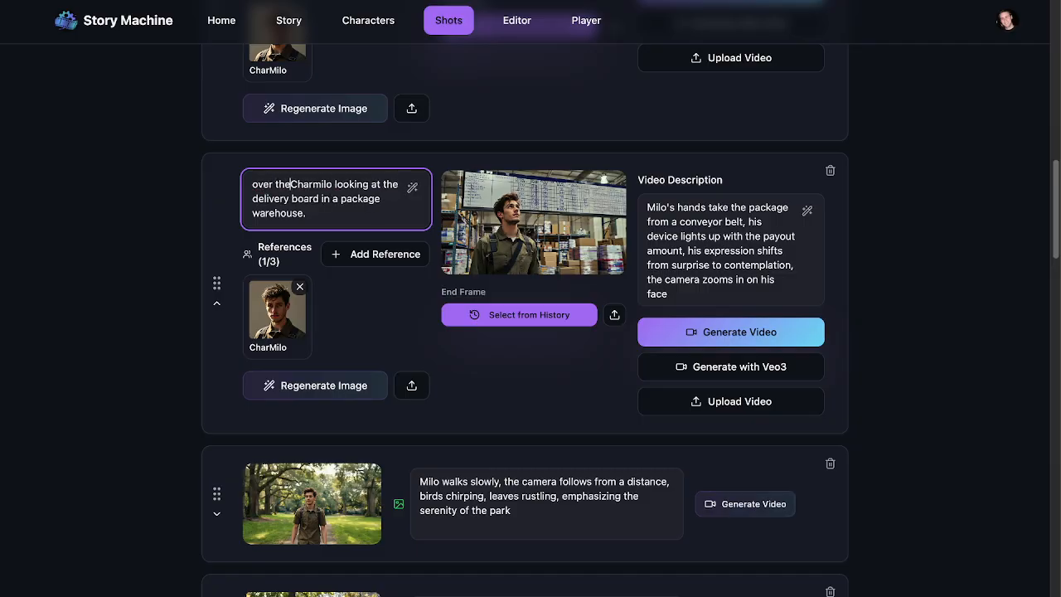
pyautogui.write(' shoulder of')
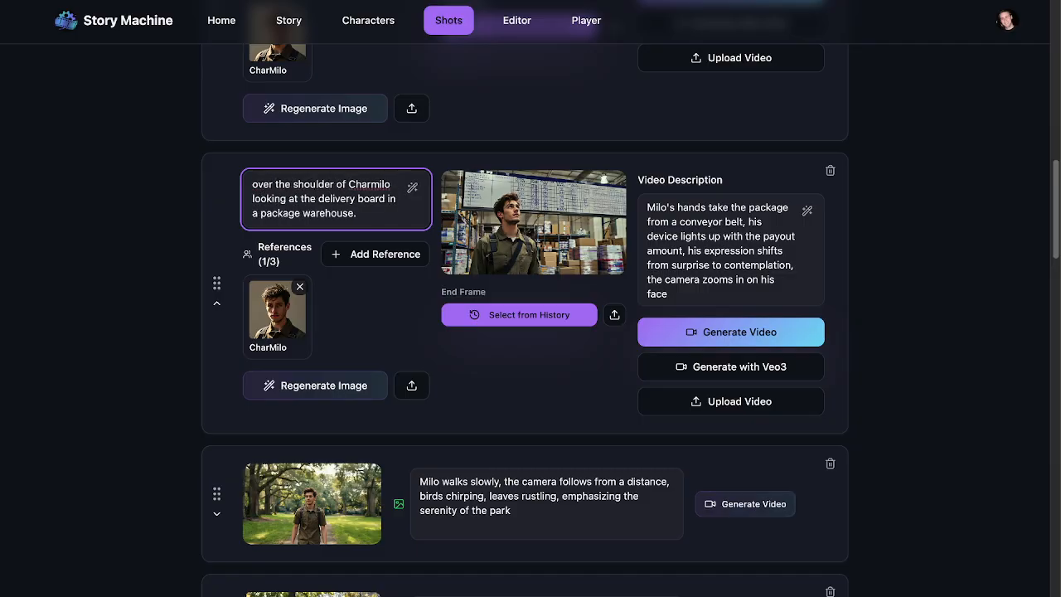
pyautogui.click(323, 386)
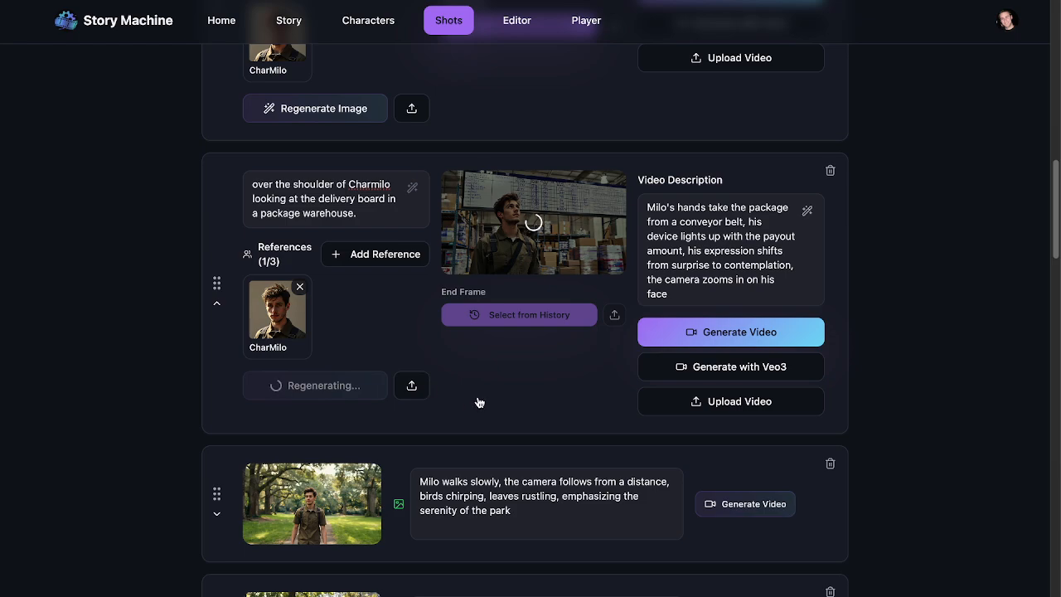
# Add the Deliveryvan reference to the shot of Milo pulling up outside the warehouse and regenerate its image
pyautogui.scroll(-5, 479, 402)
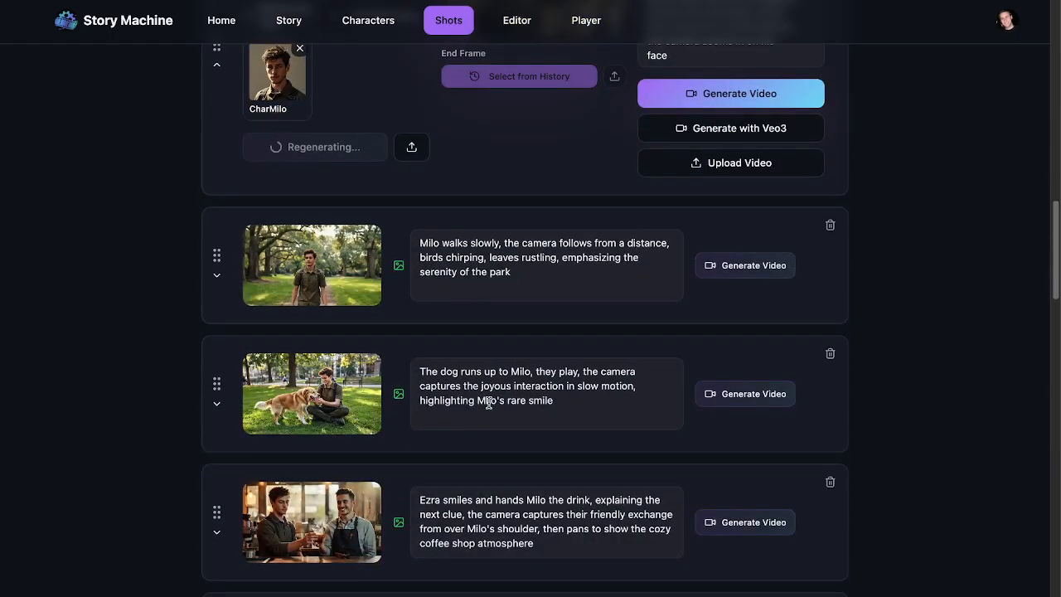
pyautogui.scroll(-15, 489, 403)
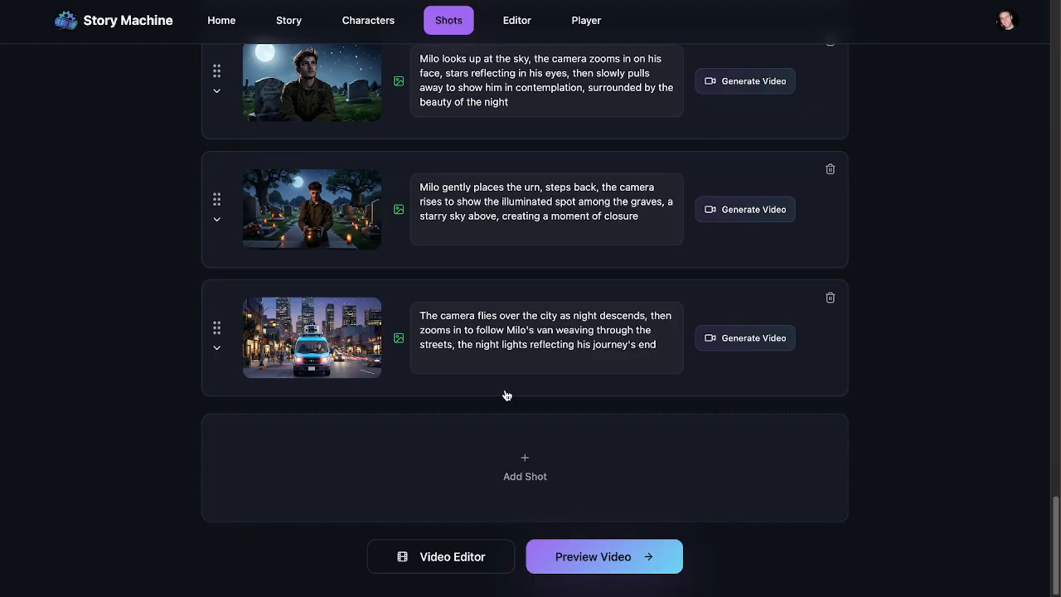
pyautogui.scroll(20, 505, 356)
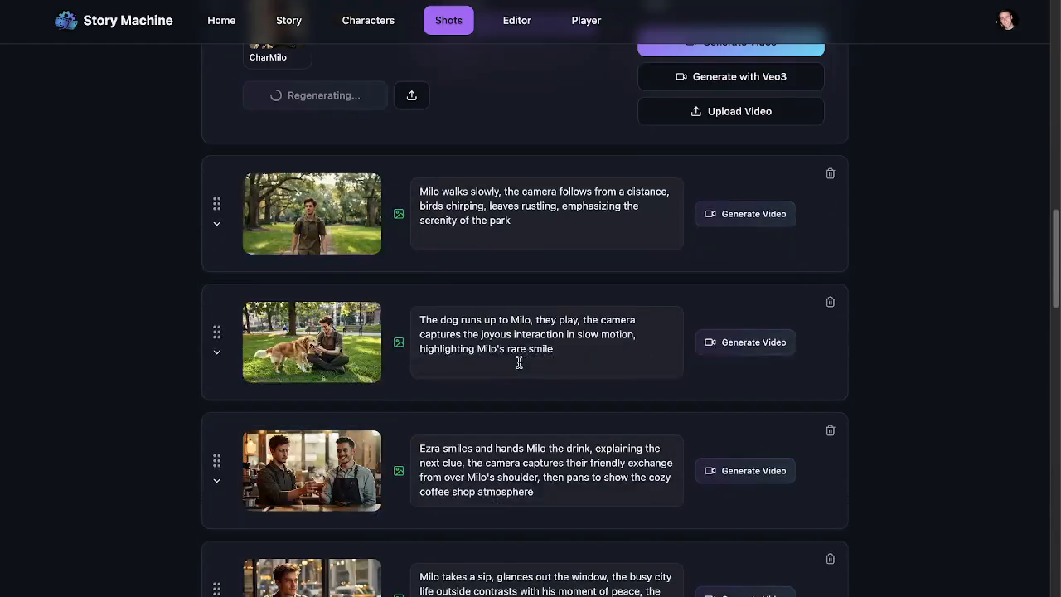
pyautogui.scroll(-4, 525, 373)
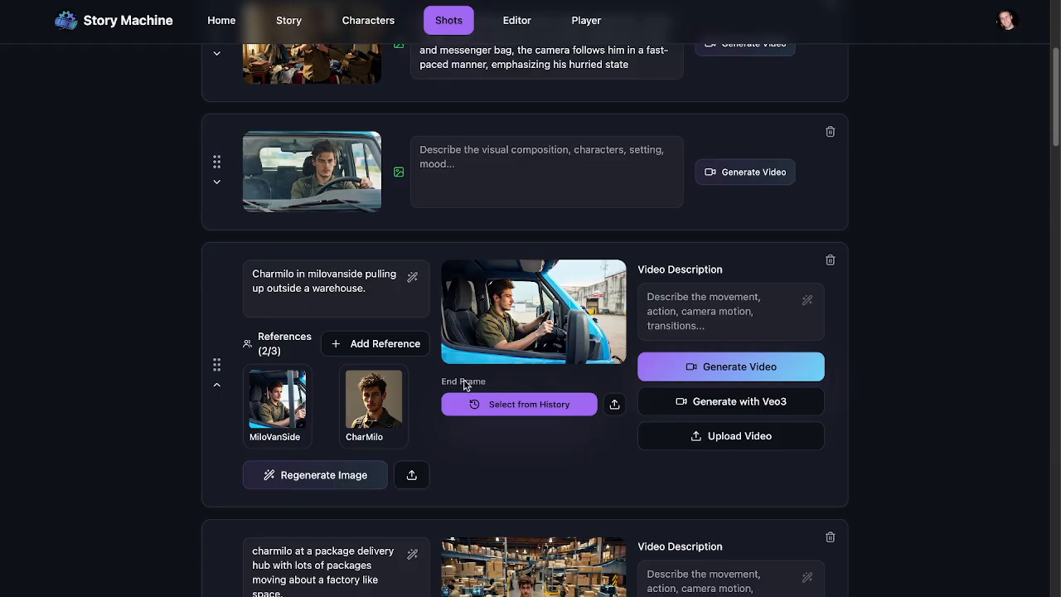
pyautogui.click(388, 343)
pyautogui.click(406, 254)
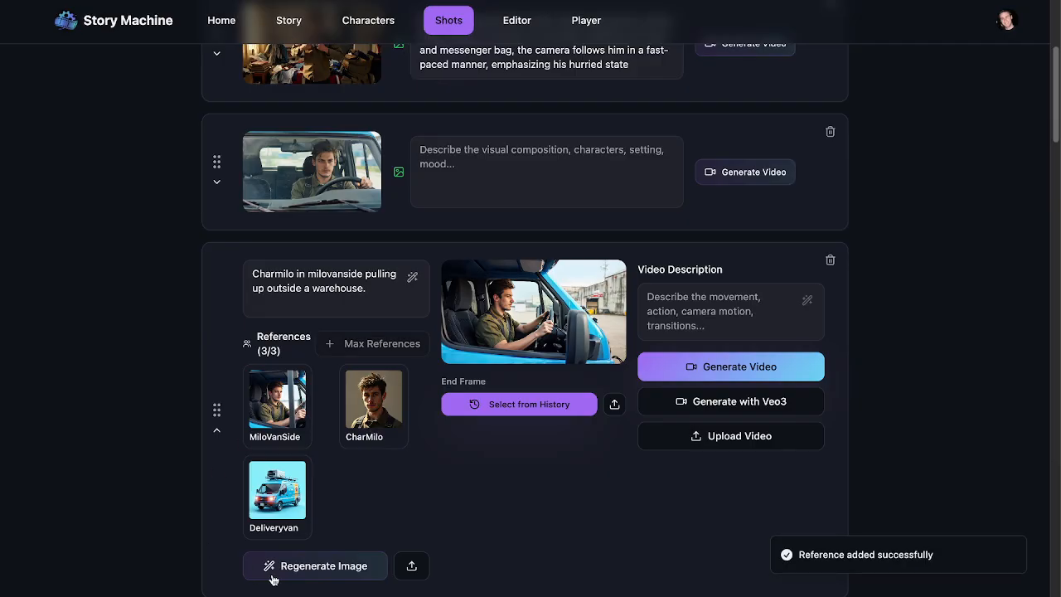
pyautogui.click(308, 575)
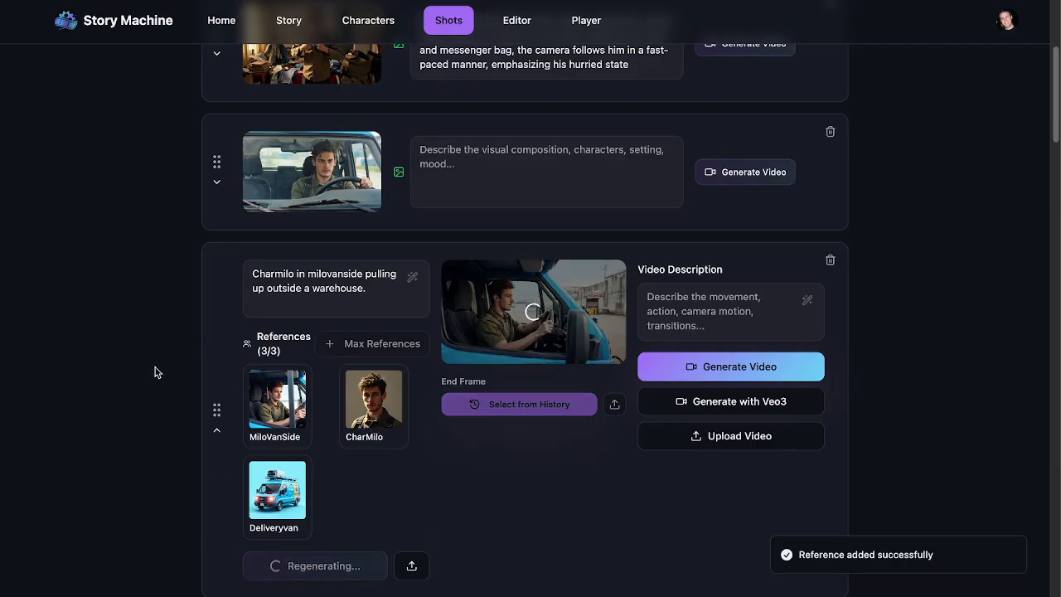
# Review the opening shots, examine the over-the-shoulder delivery board image enlarged, and check the park shots that follow
pyautogui.scroll(-1, 154, 372)
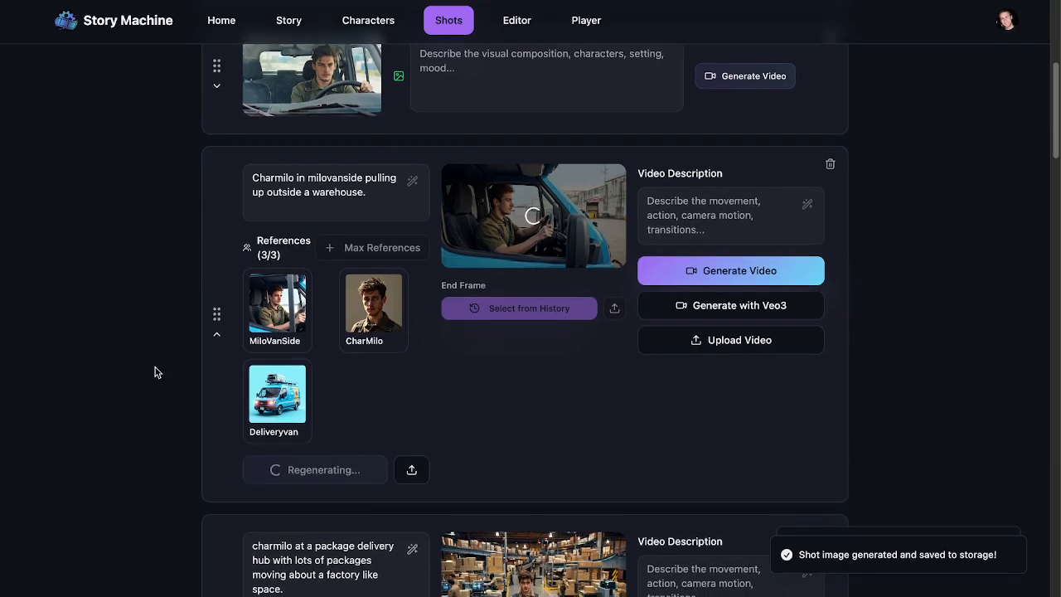
pyautogui.scroll(3, 154, 372)
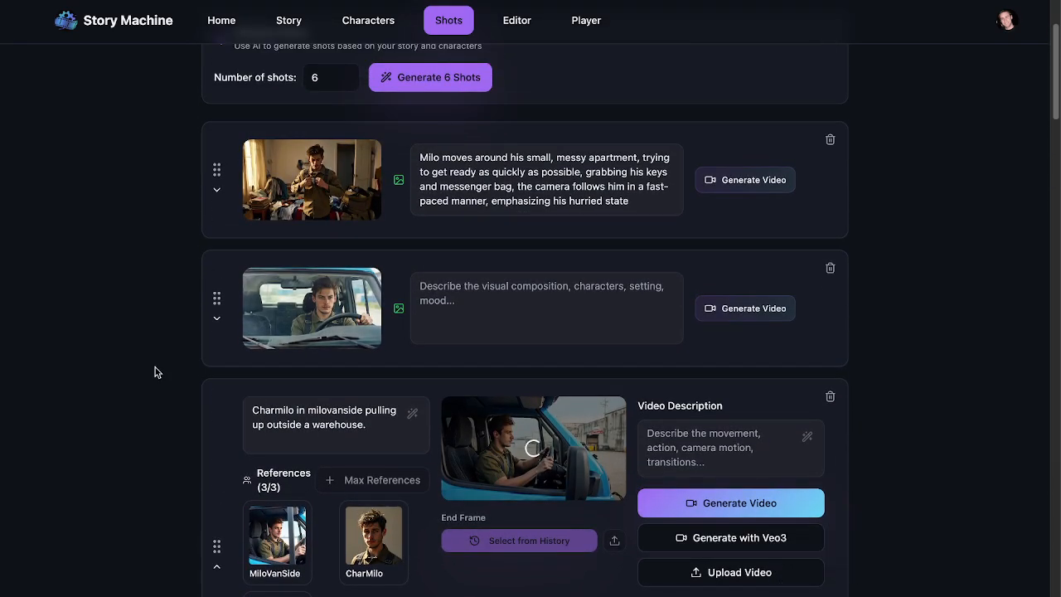
pyautogui.scroll(2, 194, 379)
pyautogui.scroll(-9, 209, 403)
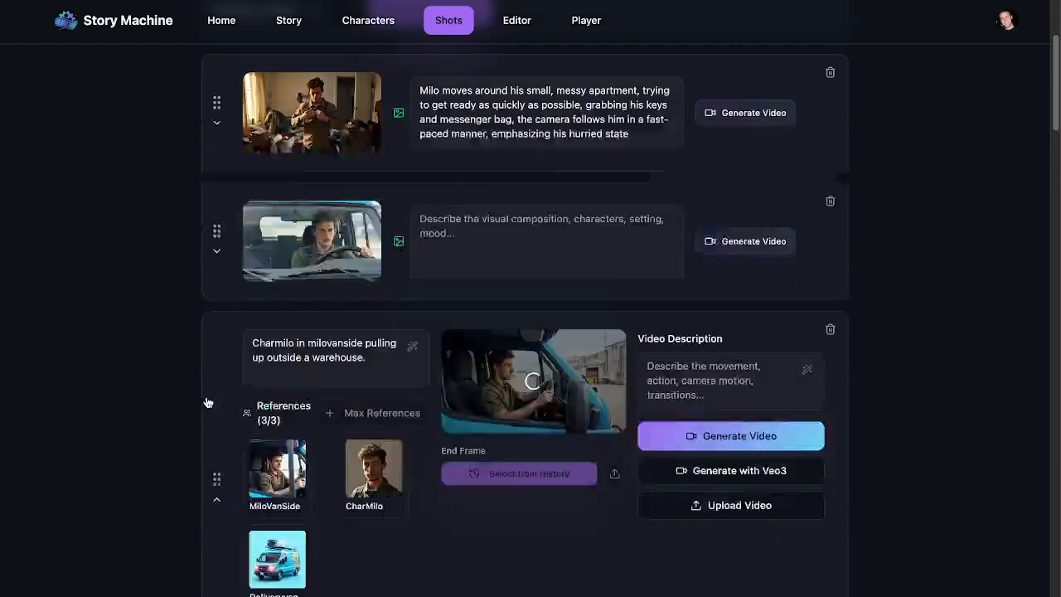
pyautogui.scroll(-5, 216, 398)
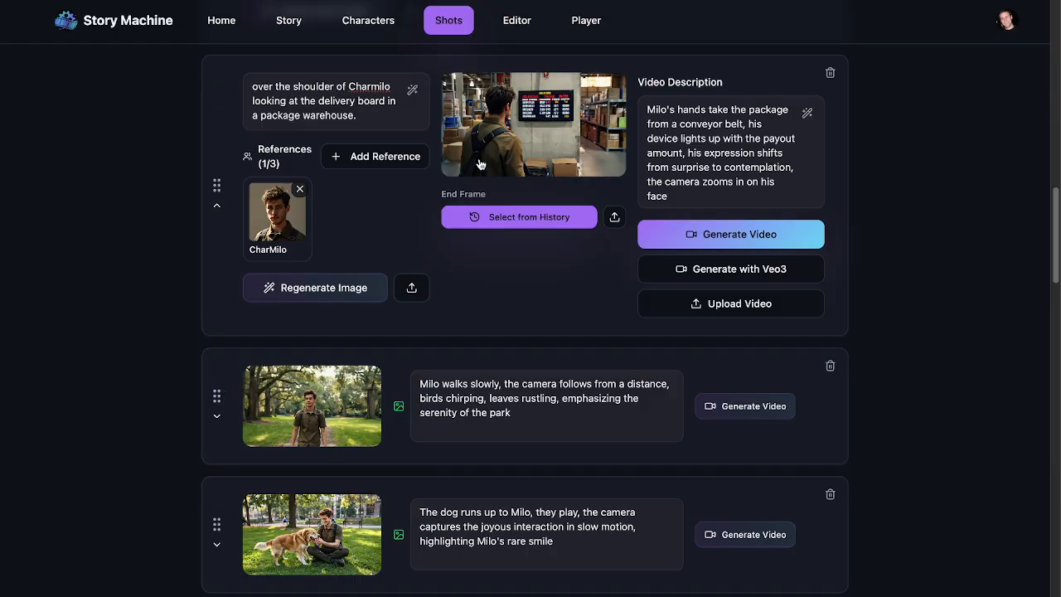
pyautogui.click(504, 139)
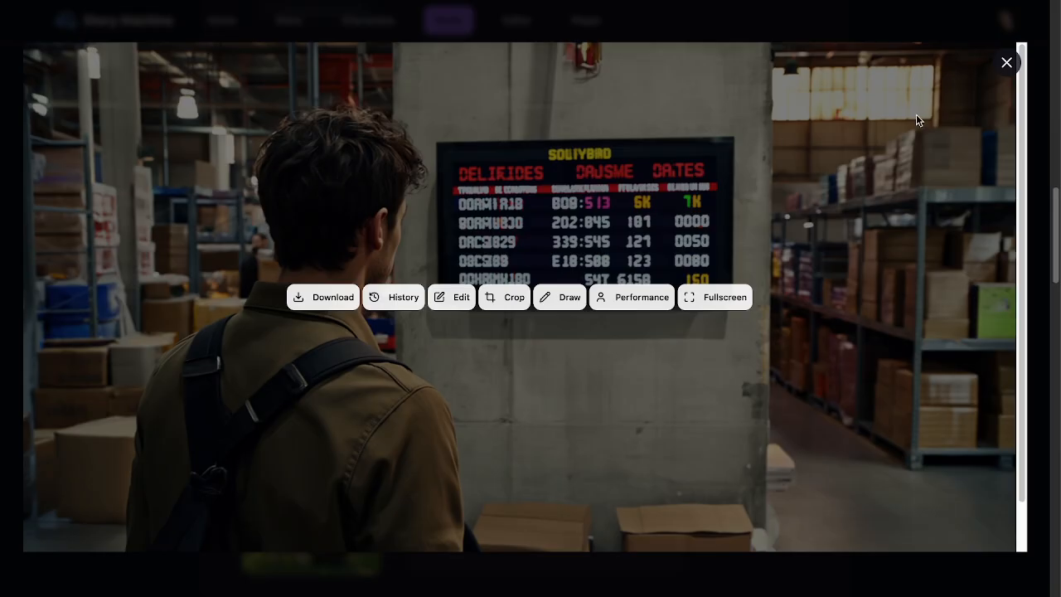
pyautogui.click(1006, 63)
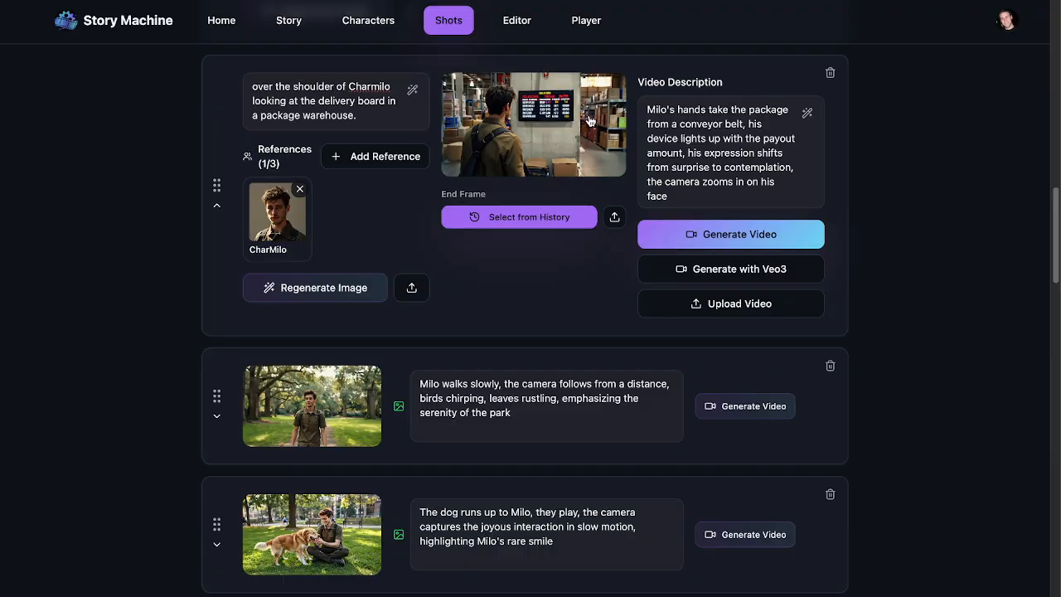
pyautogui.click(510, 116)
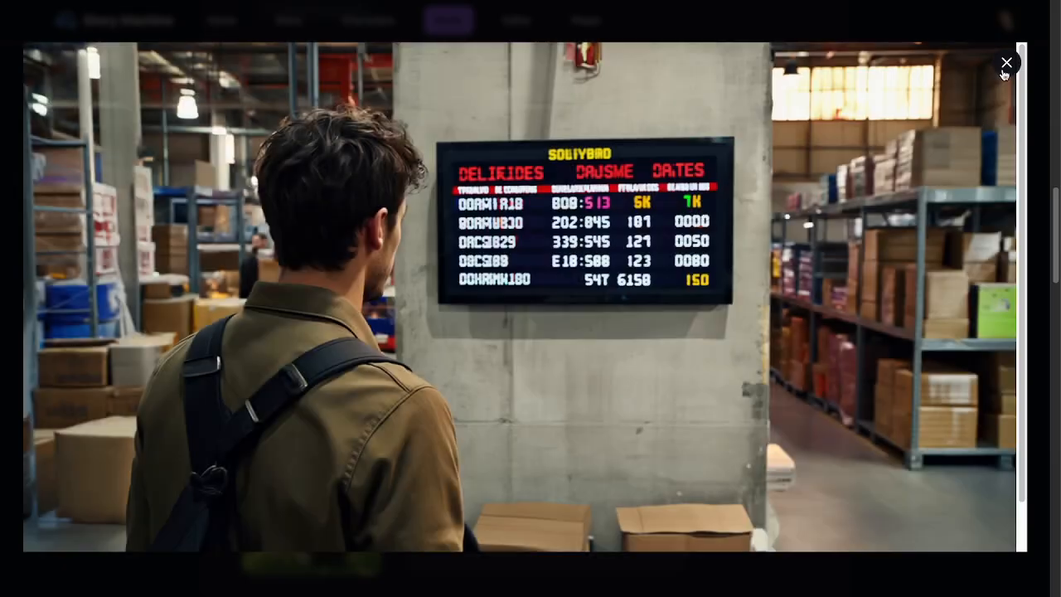
pyautogui.click(1004, 66)
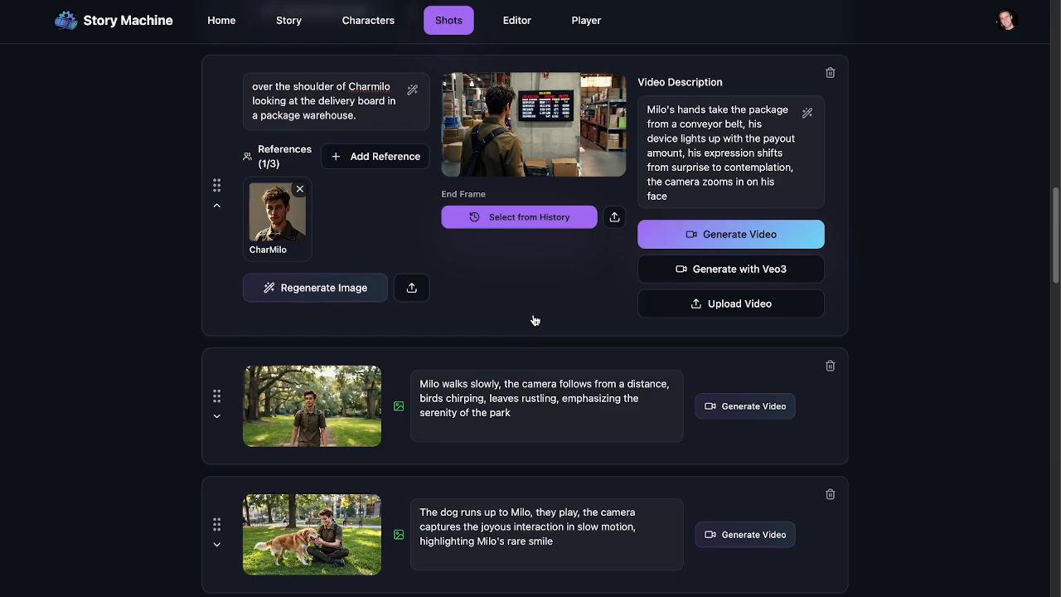
pyautogui.scroll(-3, 526, 318)
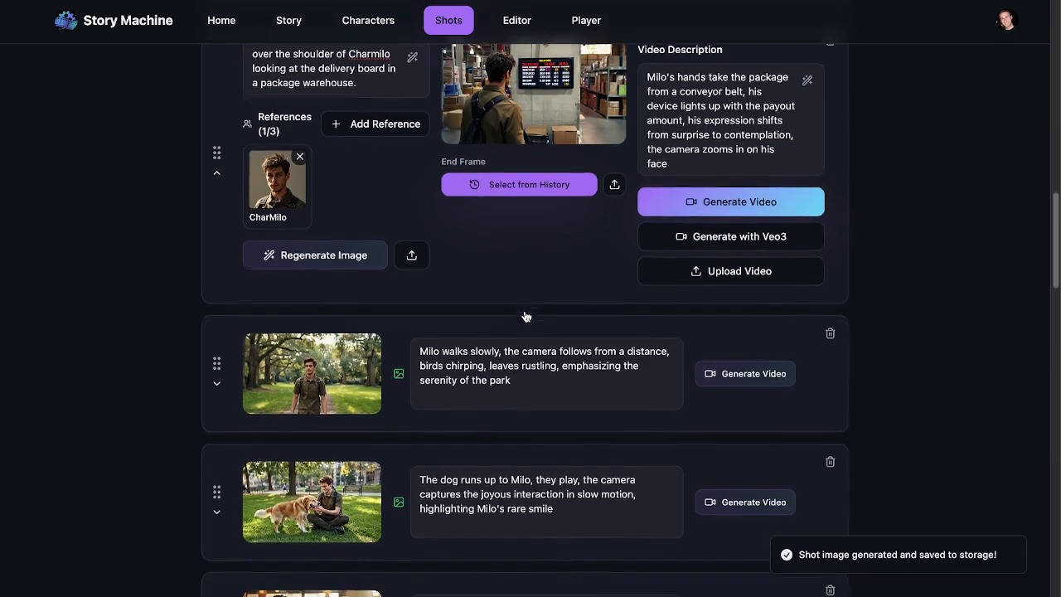
pyautogui.scroll(-1, 528, 309)
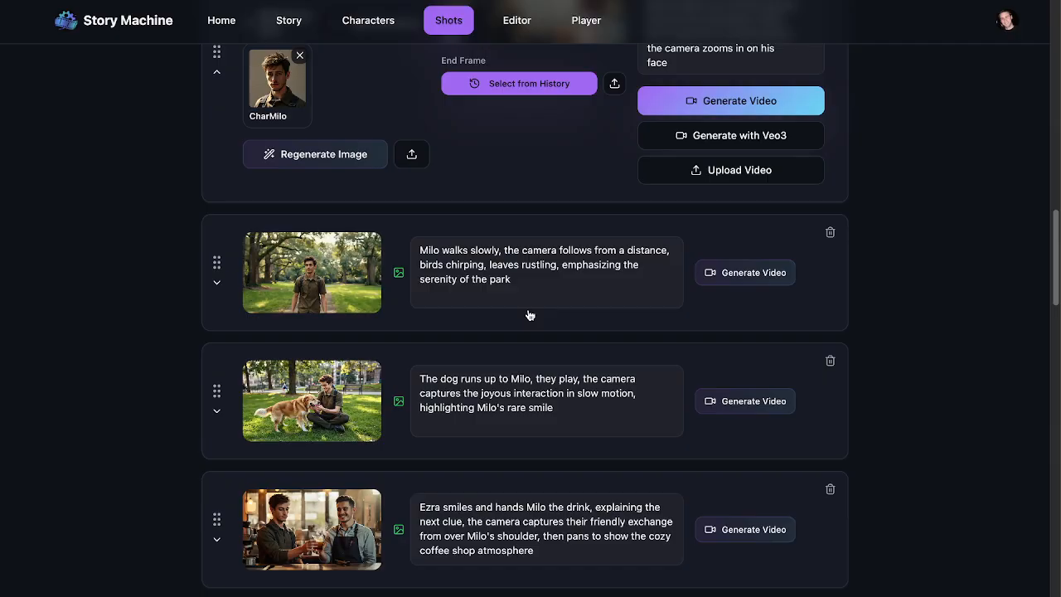
# Regenerate the image of the shot of Milo pulling up outside the warehouse using its existing prompt and references
pyautogui.scroll(-6, 530, 315)
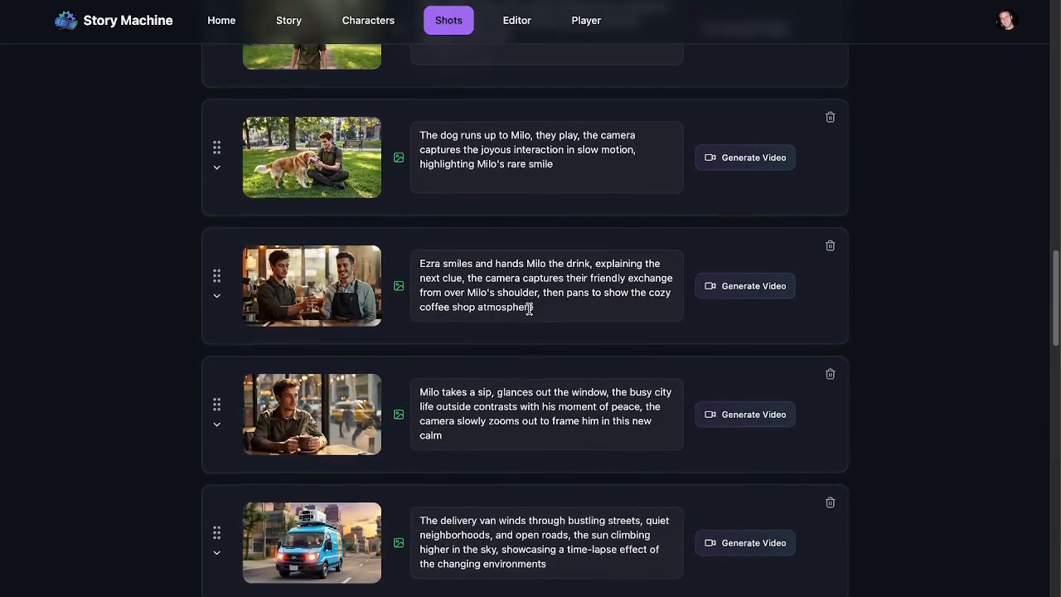
pyautogui.scroll(1, 522, 303)
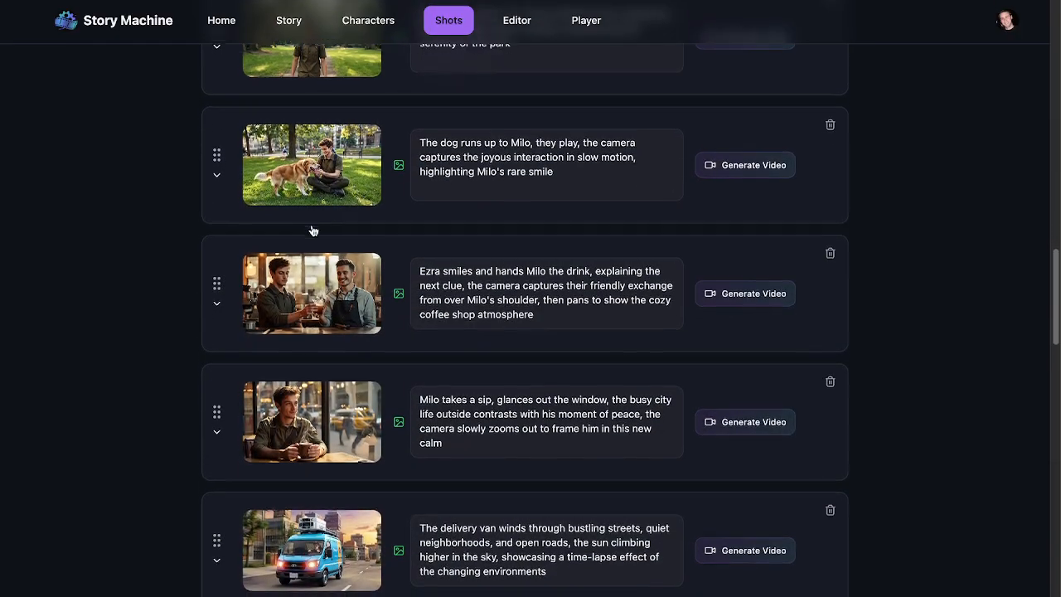
pyautogui.scroll(10, 310, 229)
pyautogui.scroll(5, 314, 229)
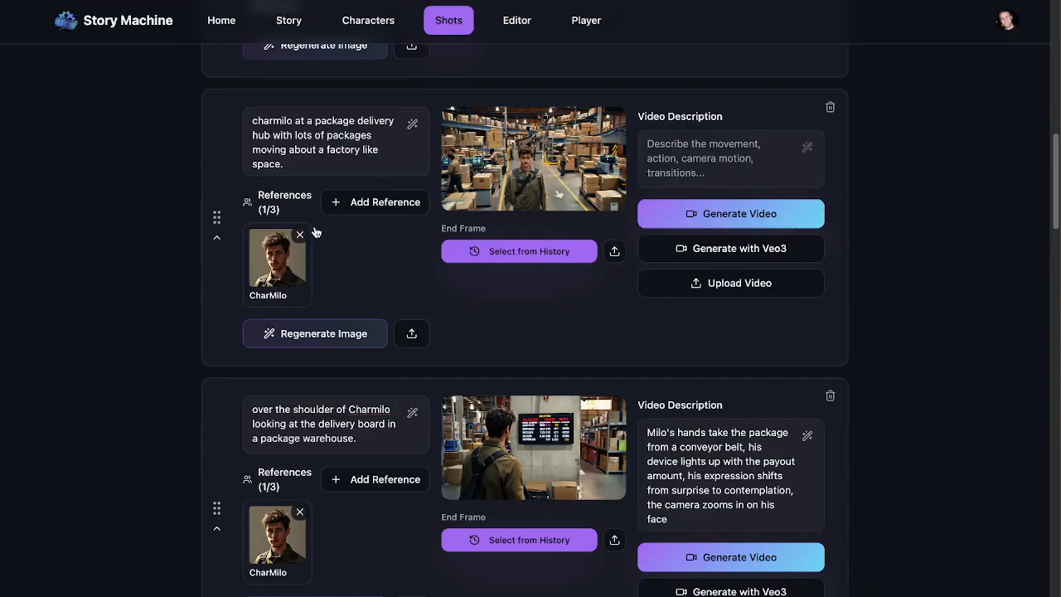
pyautogui.scroll(10, 316, 232)
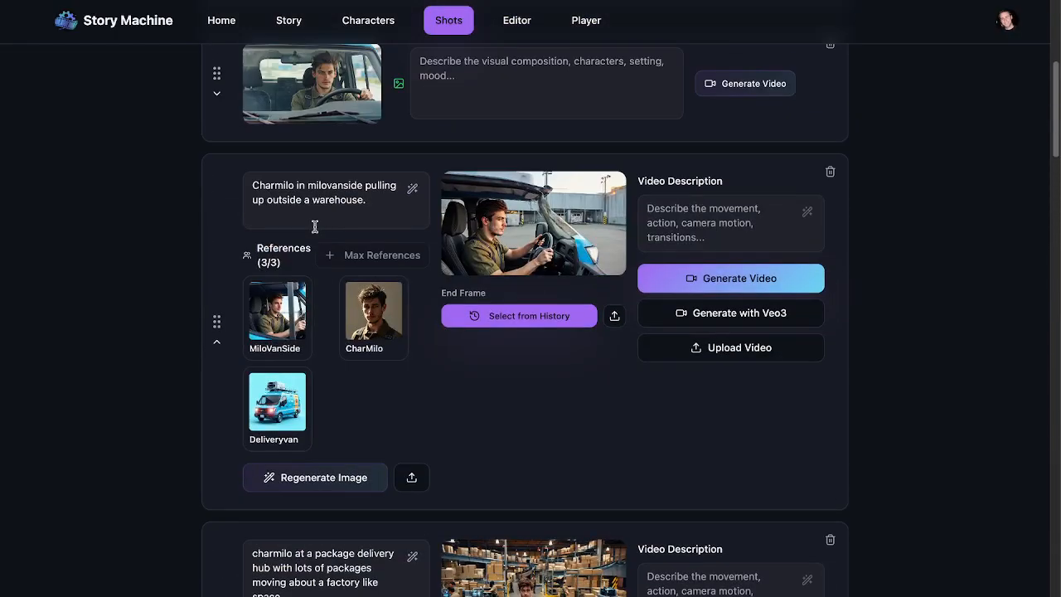
pyautogui.click(324, 479)
# Move the shot of Milo driving, seen through the windshield, to between the dog shot and Ezra's coffee shop shot
pyautogui.scroll(3, 355, 225)
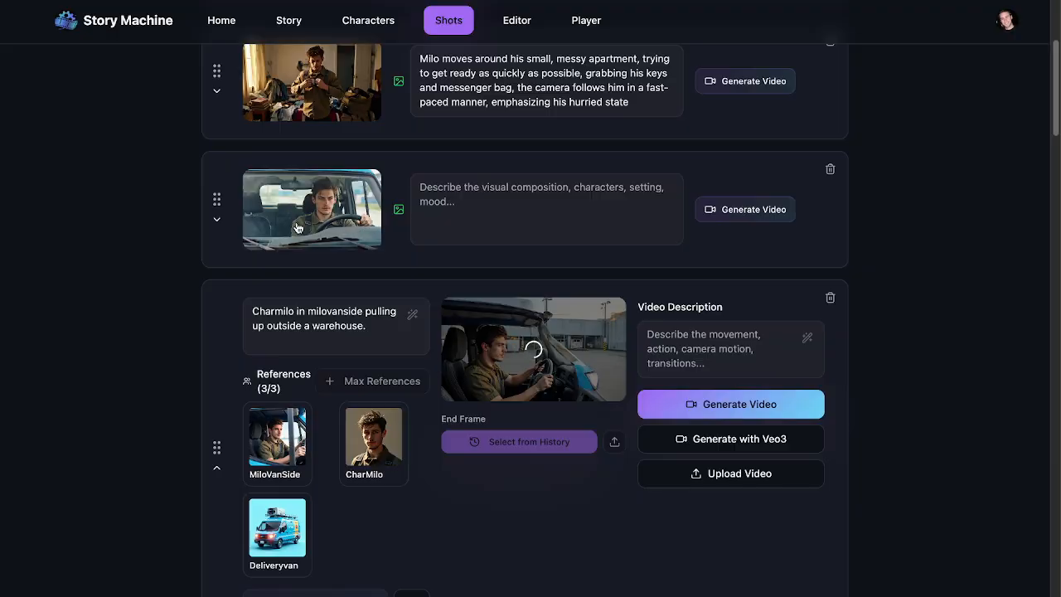
pyautogui.moveTo(216, 199); pyautogui.dragTo(237, 439)
pyautogui.scroll(-2, 184, 386)
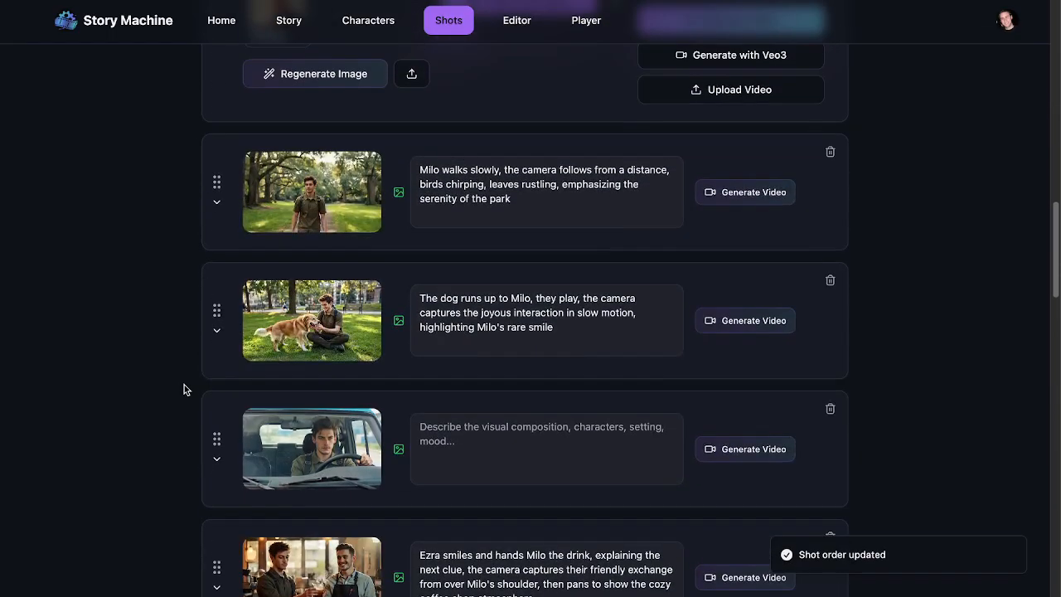
# Add a new shot with the prompt "deliveryvan pulling out of a warehouse area. top down drone pov shot."
pyautogui.scroll(-15, 185, 390)
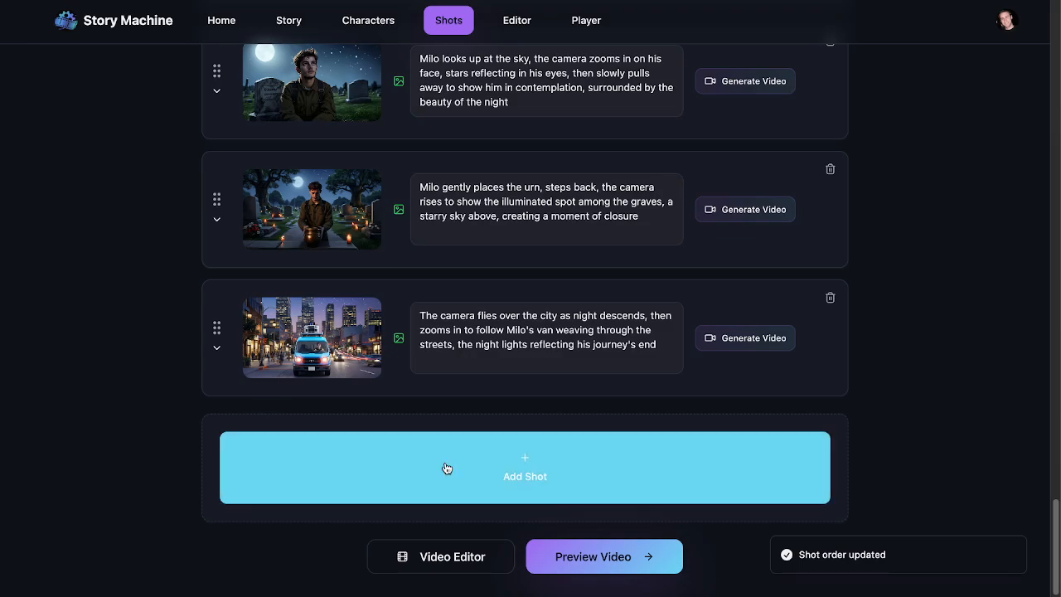
pyautogui.click(446, 469)
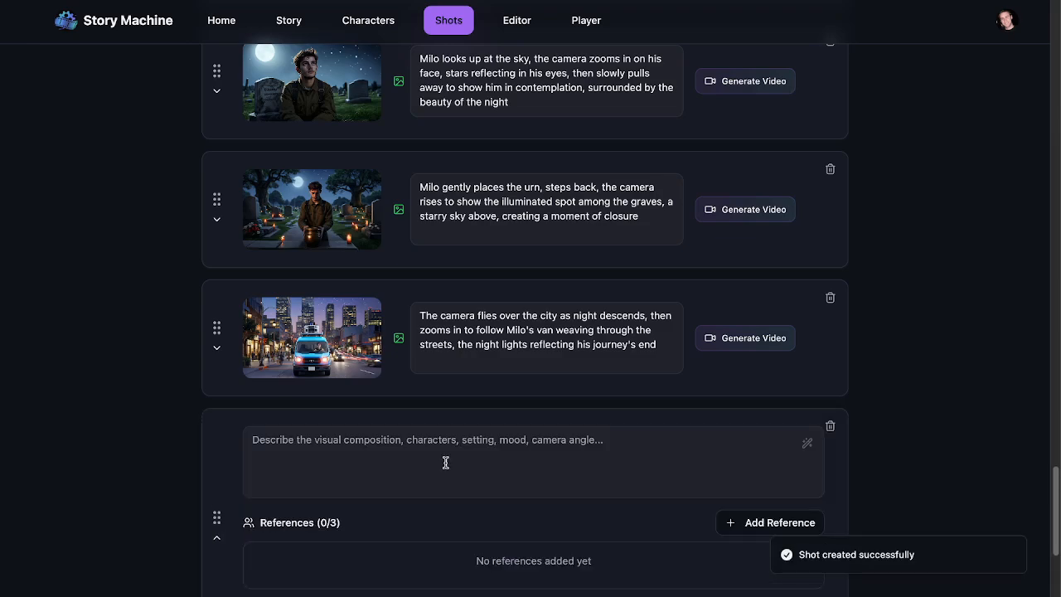
pyautogui.click(443, 454)
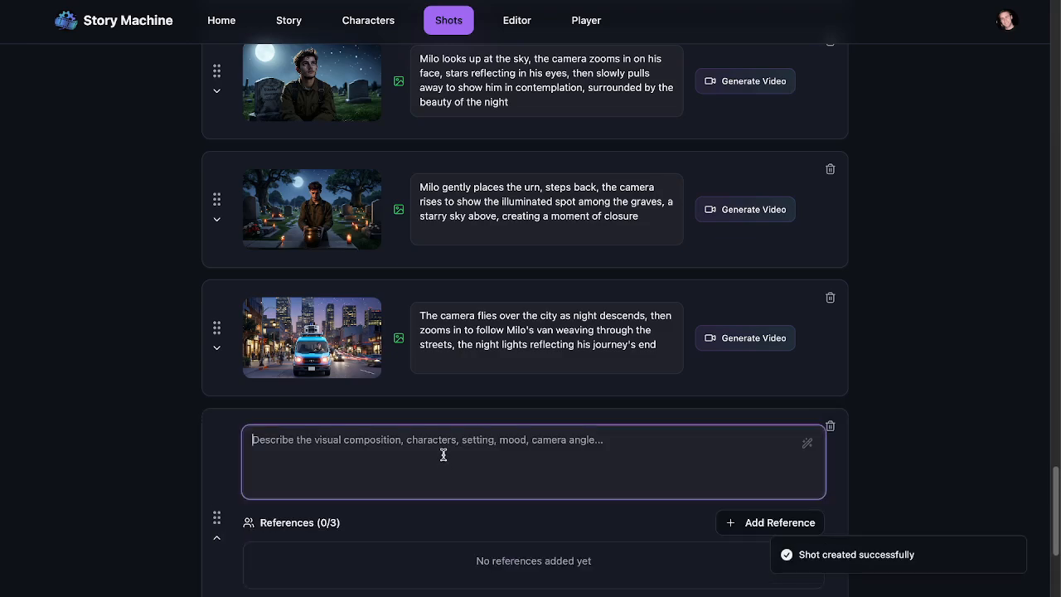
pyautogui.scroll(-3, 444, 455)
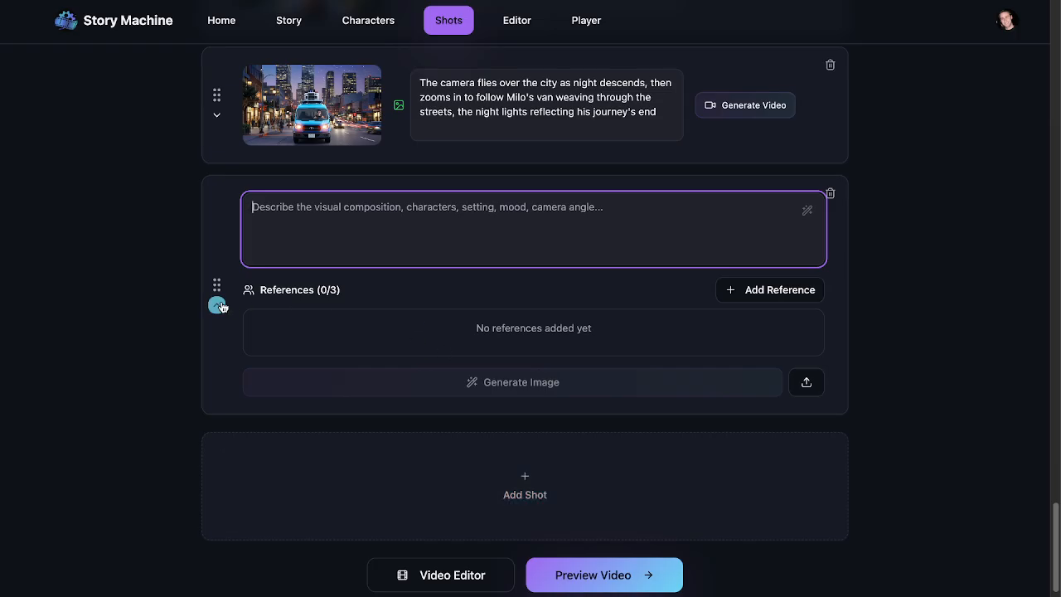
pyautogui.write('delivery')
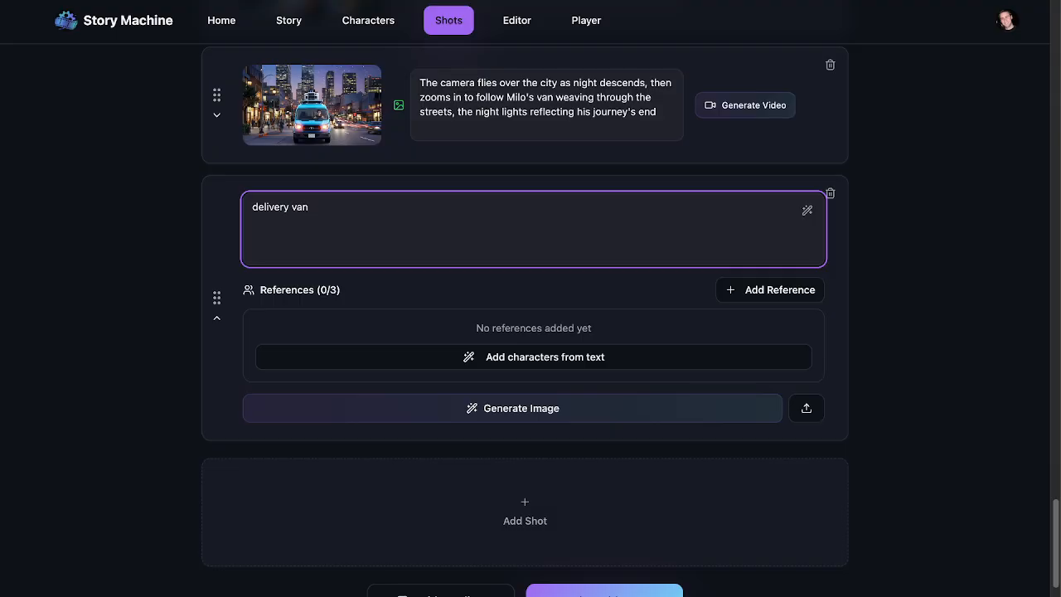
pyautogui.write('van pulling out of a warehouse area.')
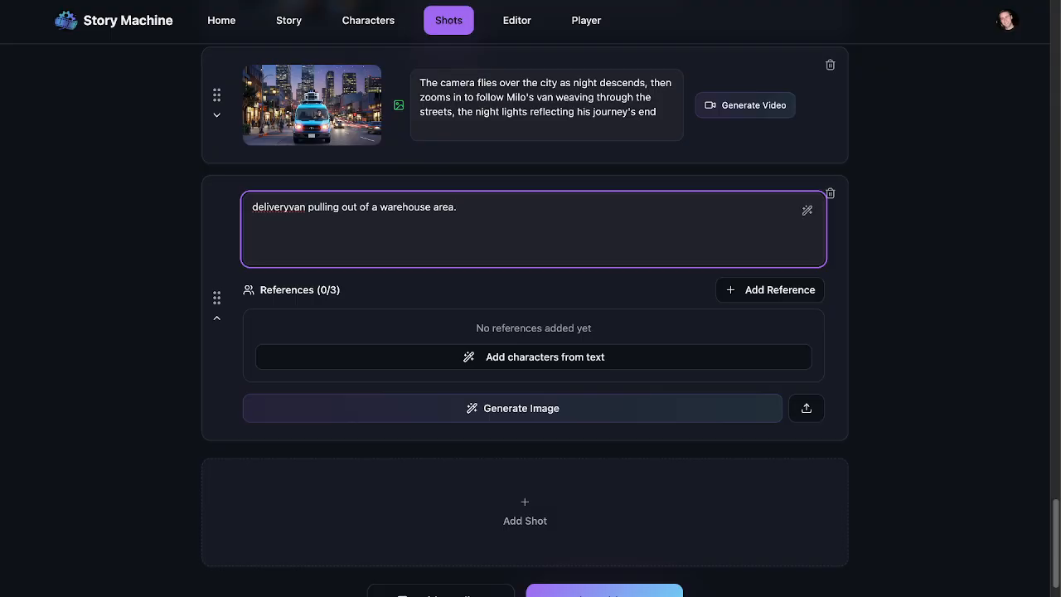
pyautogui.write('  top down dron')
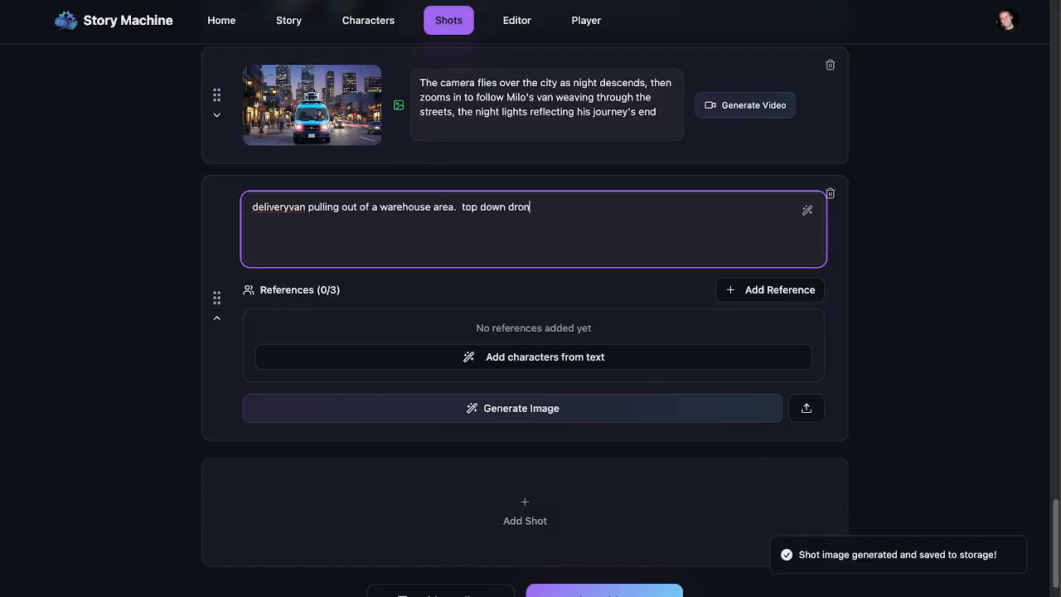
pyautogui.write('e pov shot.')
# Generate the new van shot's image with the Deliveryvan reference and move the shot directly below the delivery board shot
pyautogui.click(390, 355)
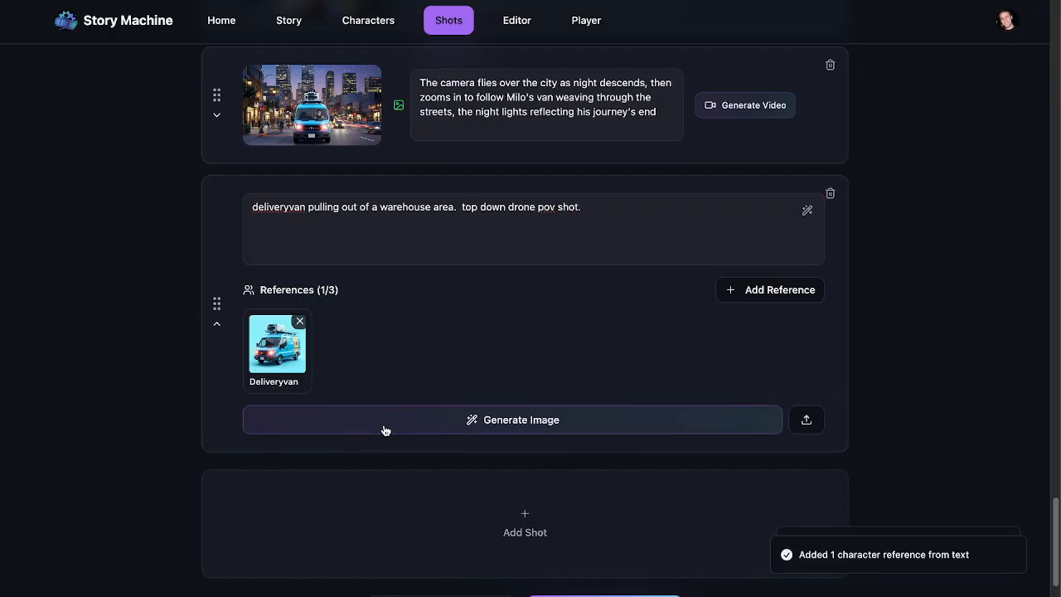
pyautogui.click(471, 420)
pyautogui.moveTo(219, 296); pyautogui.dragTo(257, 161)
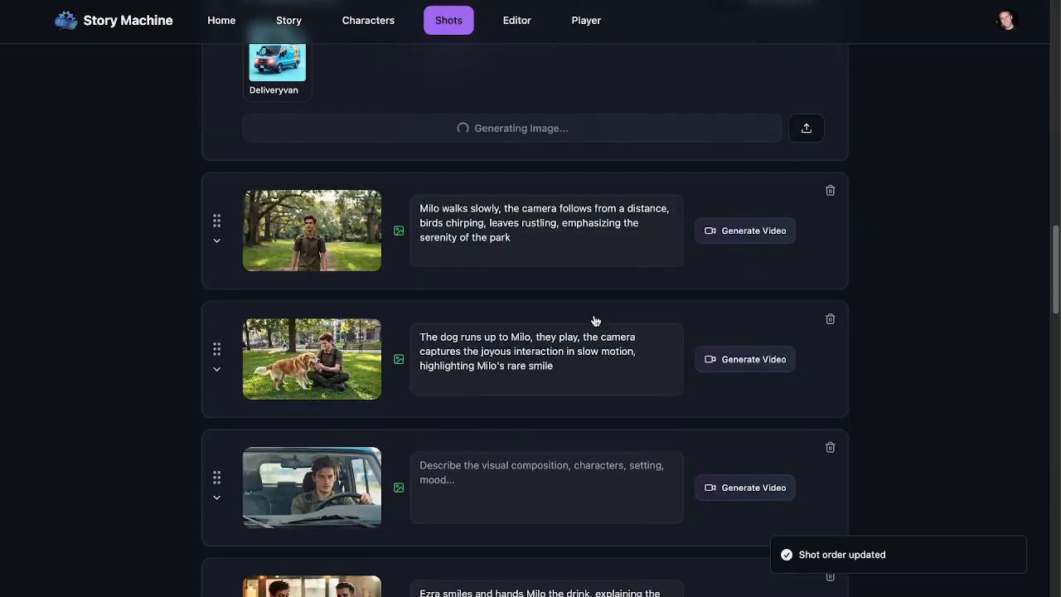
# Check the regenerated image of Milo's van outside the warehouse and collapse that shot
pyautogui.scroll(10, 595, 320)
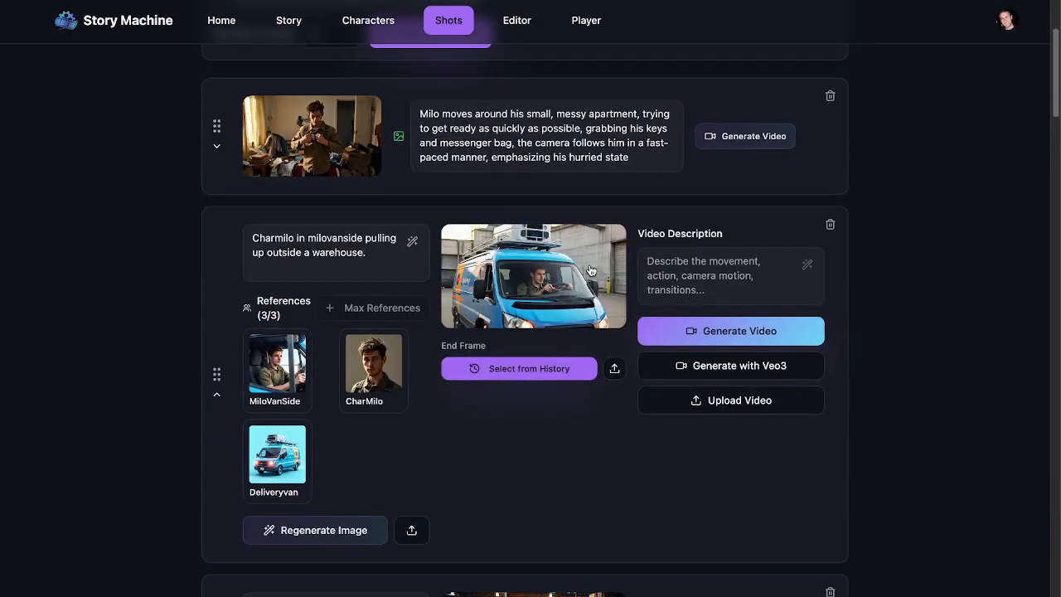
pyautogui.click(216, 395)
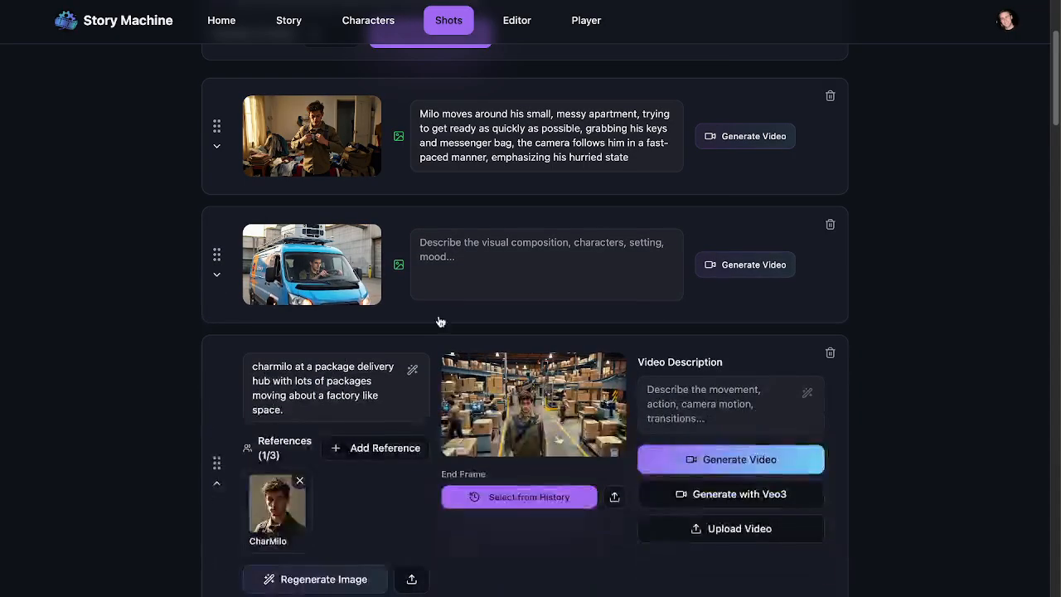
pyautogui.scroll(2, 343, 374)
# Review the shot sequence from the van leaving the warehouse through the park, coffee shop, street and library shots
pyautogui.scroll(-5, 547, 174)
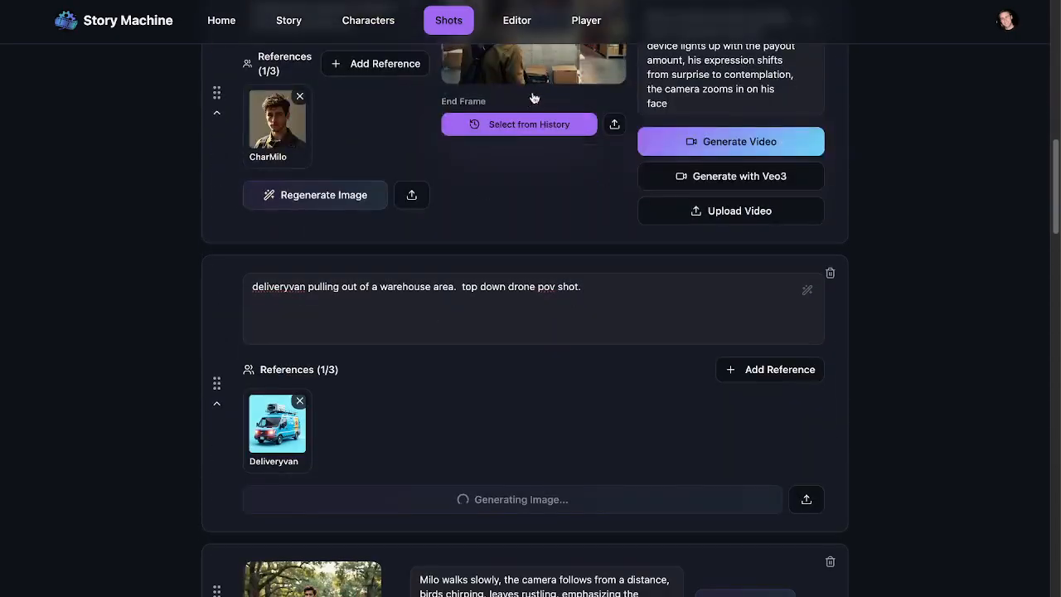
pyautogui.scroll(-1, 530, 410)
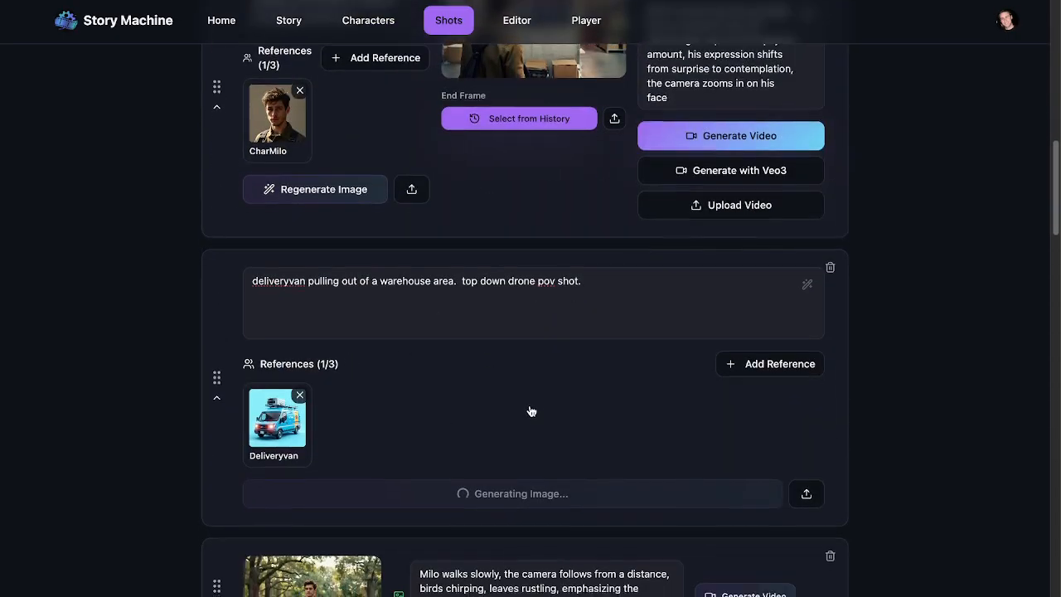
pyautogui.scroll(-2, 498, 455)
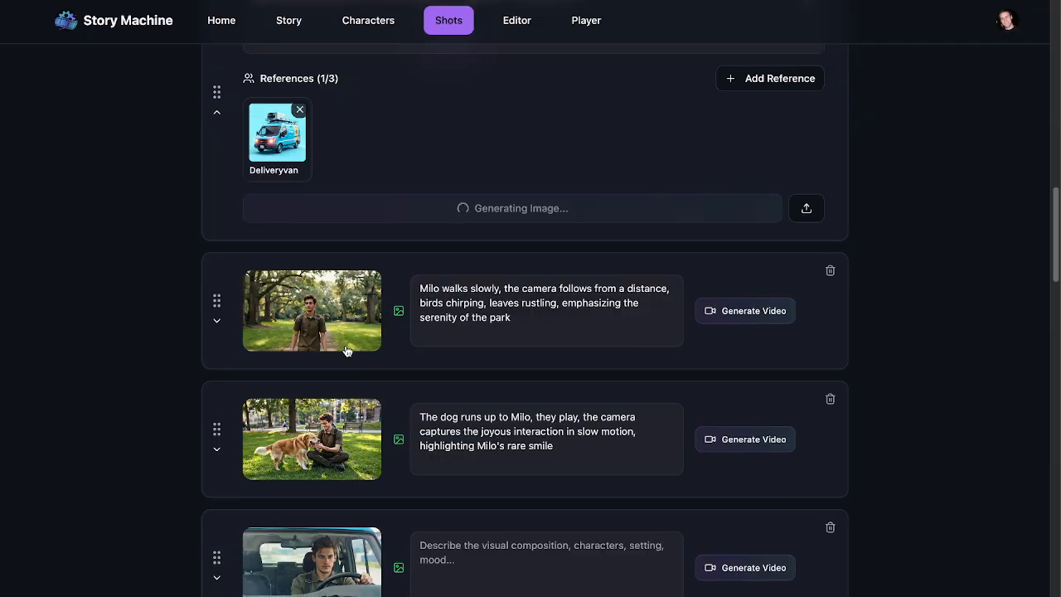
pyautogui.scroll(-5, 349, 351)
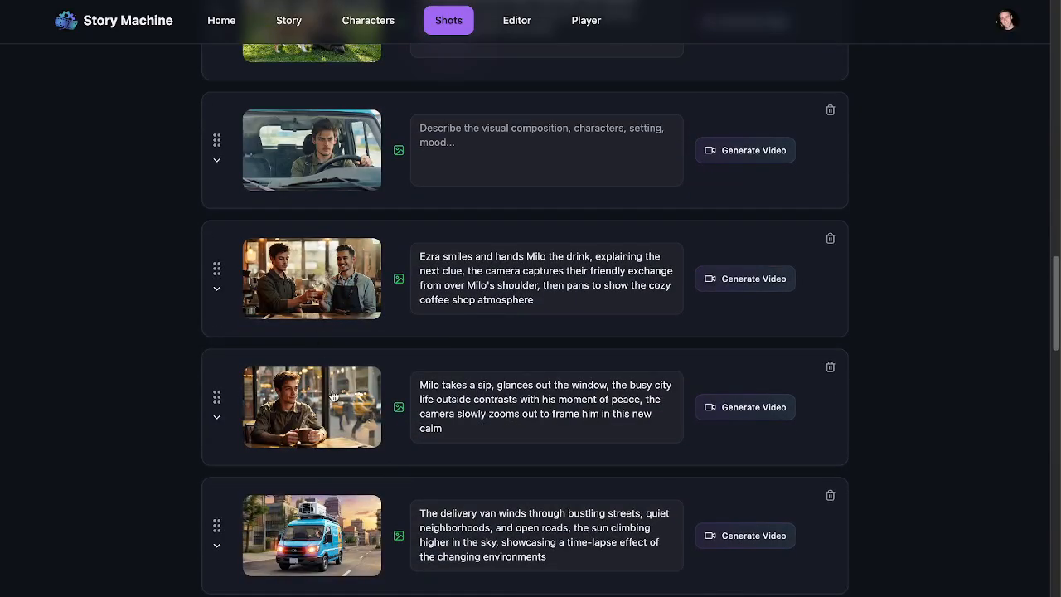
pyautogui.scroll(-1, 339, 411)
pyautogui.scroll(-2, 339, 411)
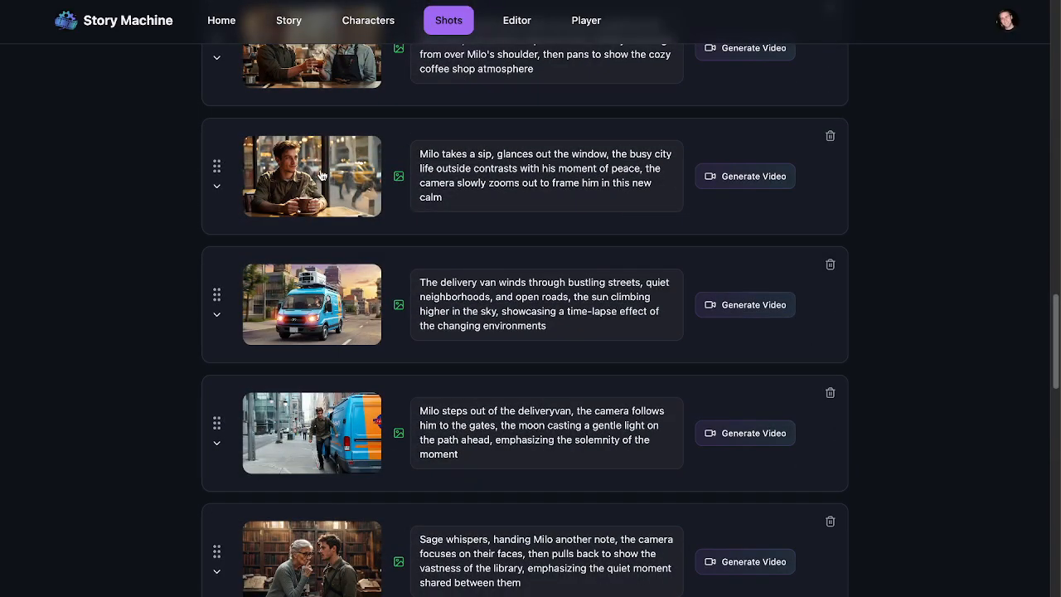
pyautogui.scroll(-6, 335, 341)
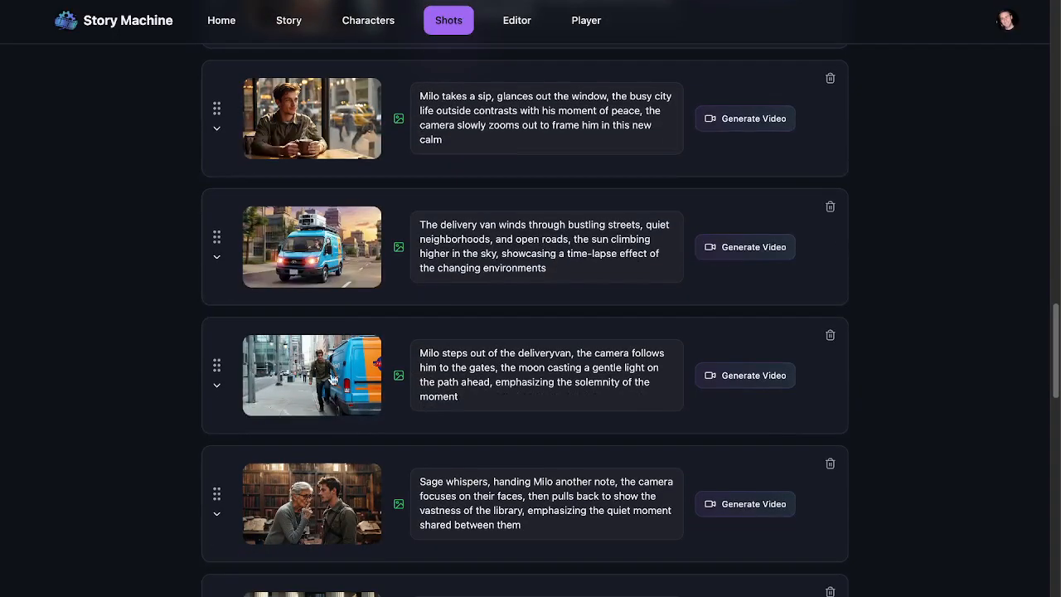
pyautogui.scroll(3, 362, 184)
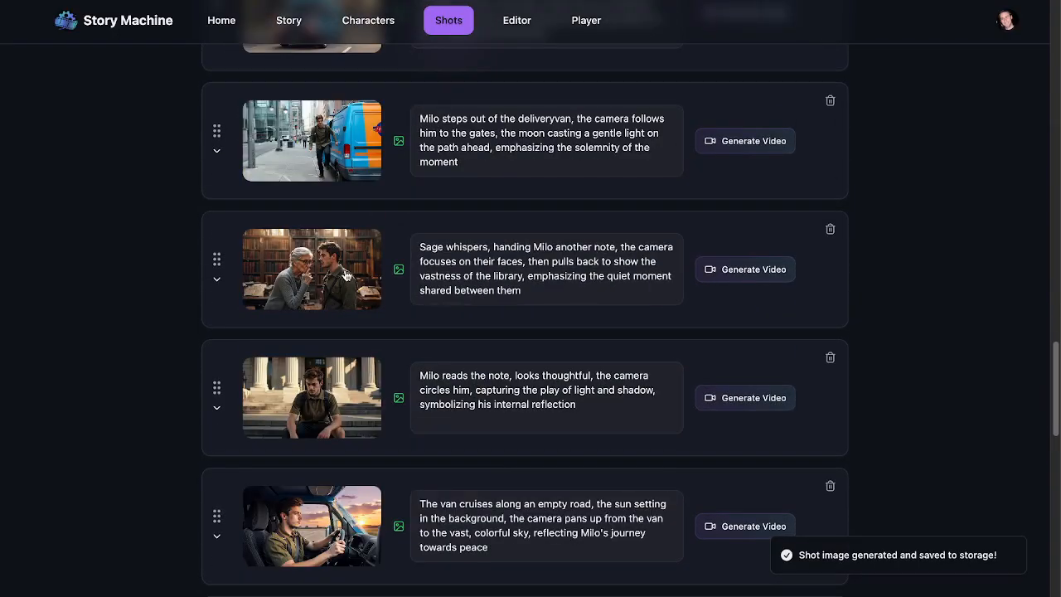
# Expand the library shot of Sage whispering to Milo and download its enlarged image
pyautogui.click(217, 280)
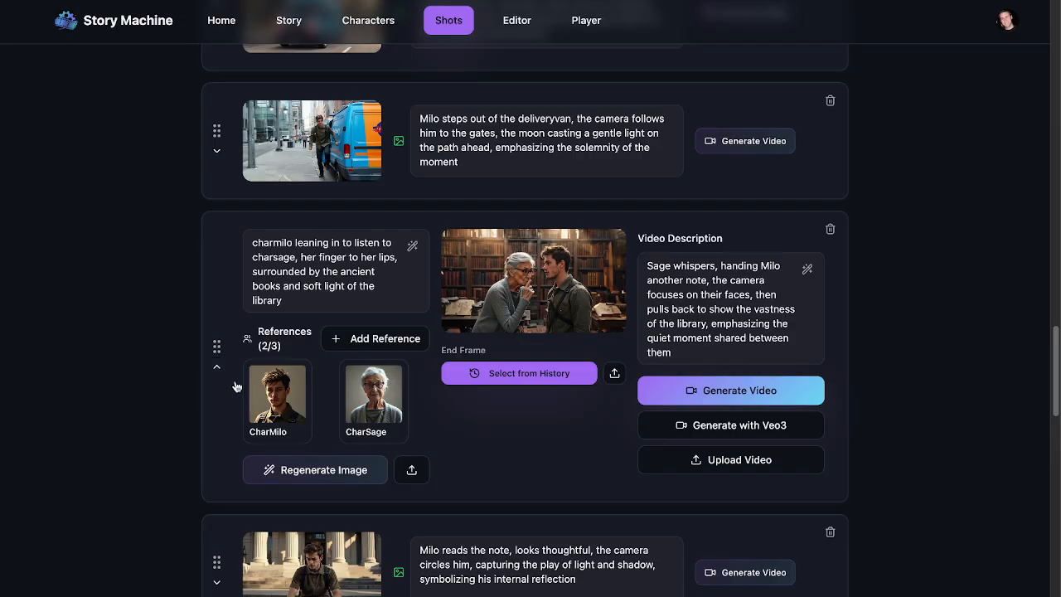
pyautogui.scroll(-1, 236, 388)
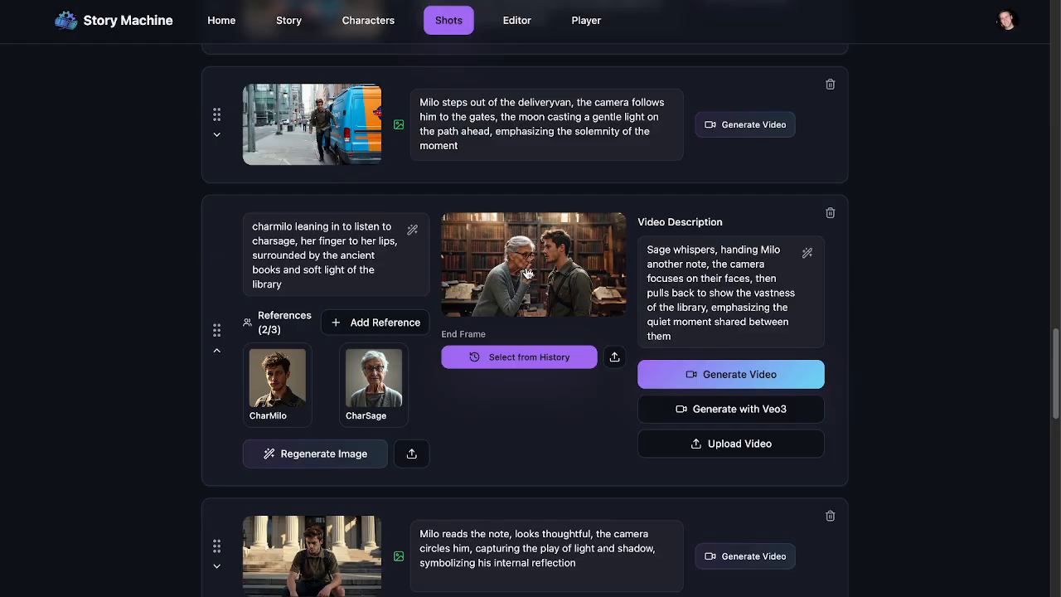
pyautogui.click(528, 274)
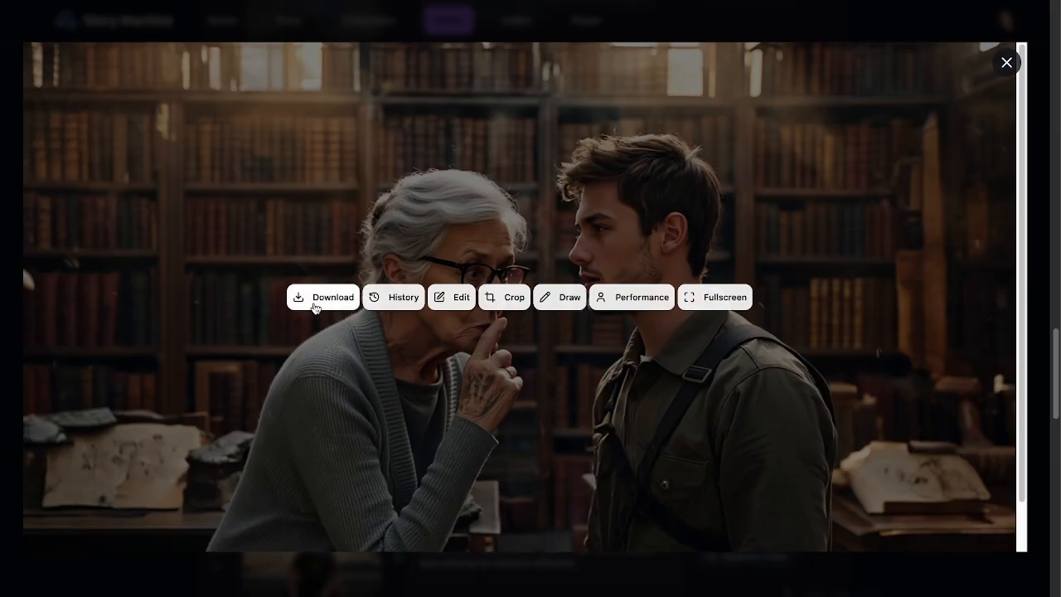
pyautogui.click(320, 298)
pyautogui.click(1006, 62)
# Add an empty shot and place it directly below the library shot of Sage and Milo
pyautogui.scroll(-10, 548, 331)
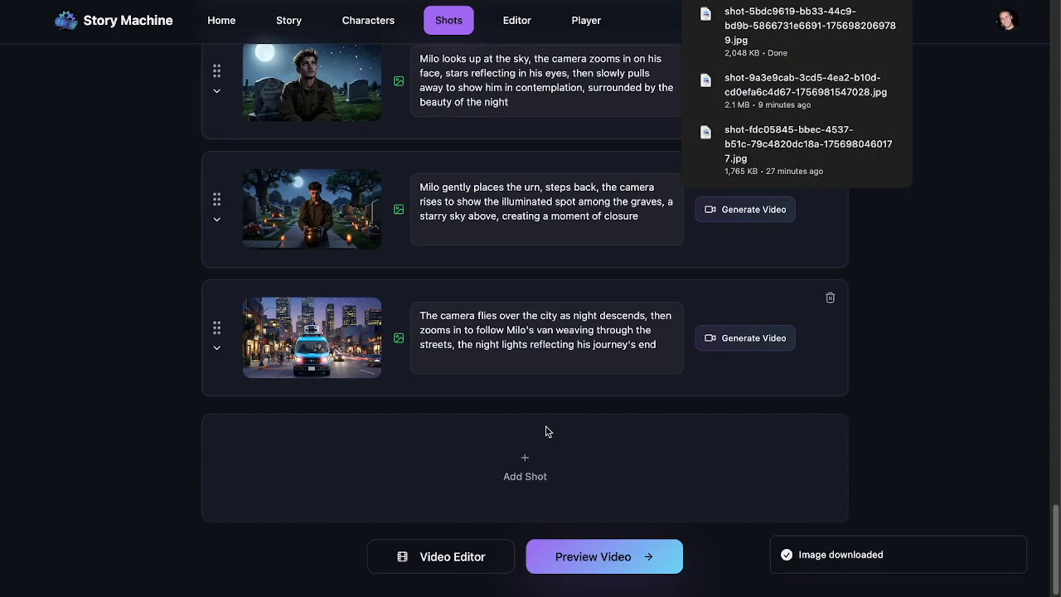
pyautogui.click(367, 426)
pyautogui.moveTo(214, 521); pyautogui.dragTo(242, 404)
pyautogui.scroll(1, 277, 413)
pyautogui.scroll(-4, 279, 415)
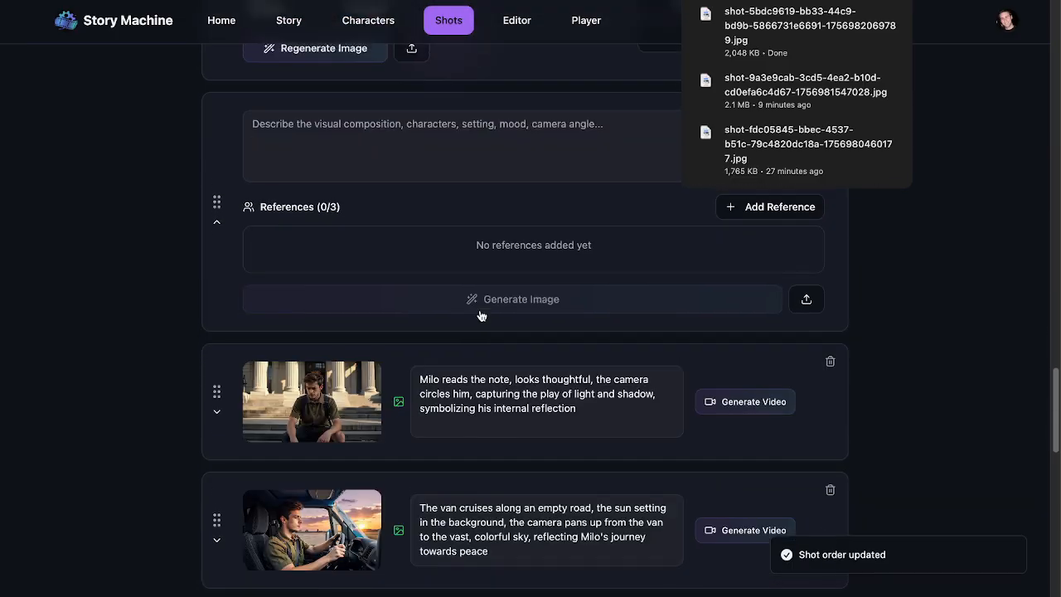
pyautogui.scroll(2, 484, 310)
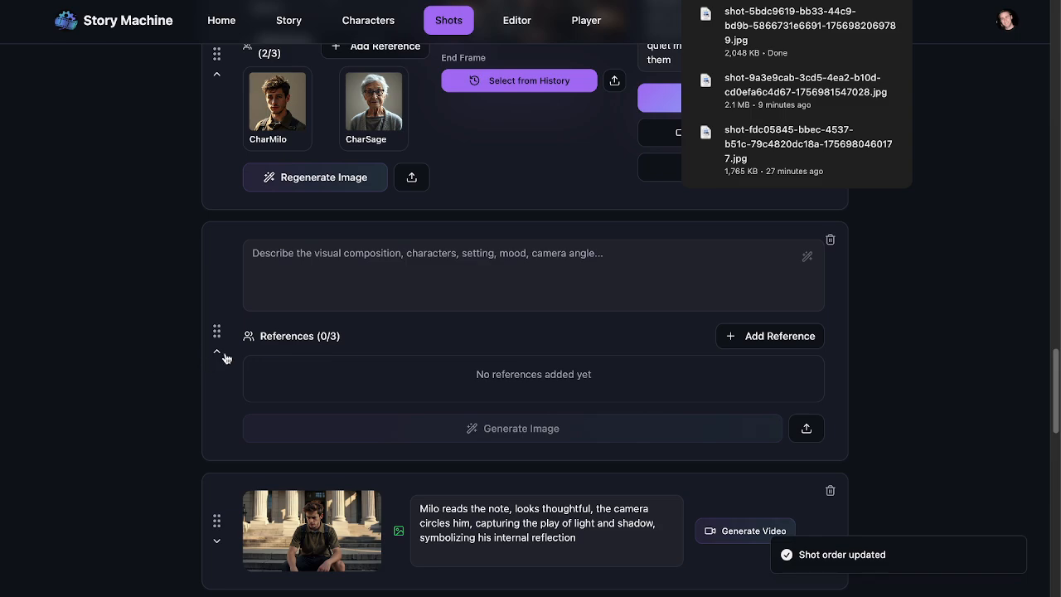
# Upload the downloaded library image as a custom reference tagged "library" to the new empty shot
pyautogui.click(750, 335)
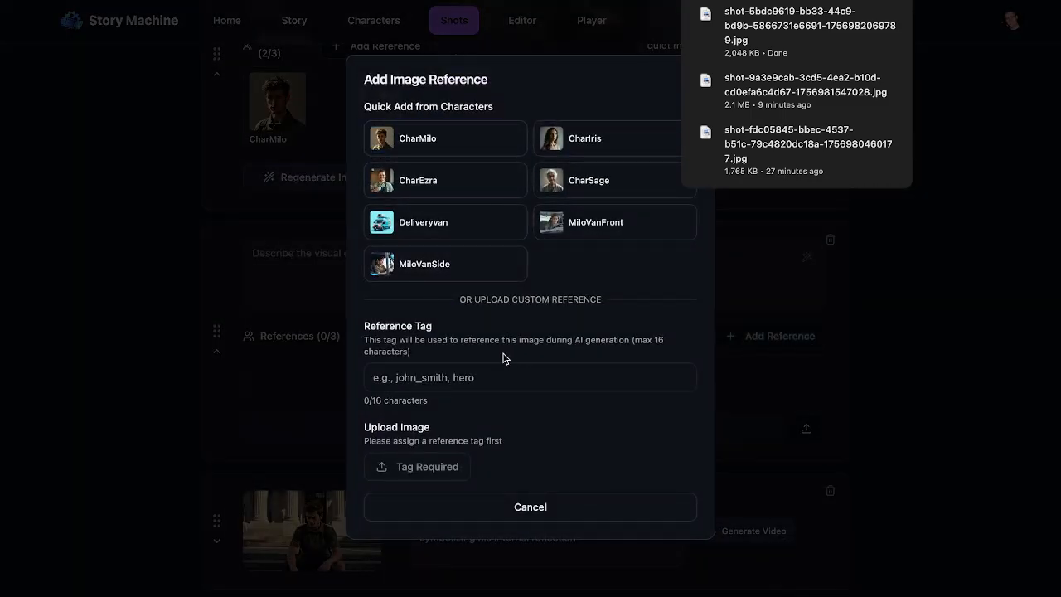
pyautogui.click(467, 380)
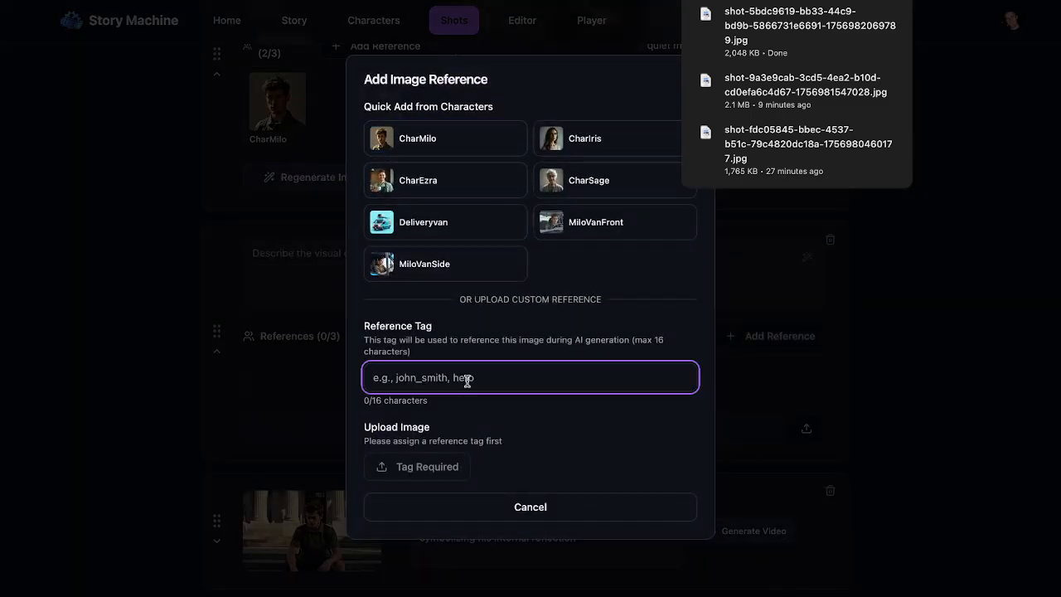
pyautogui.write('lib')
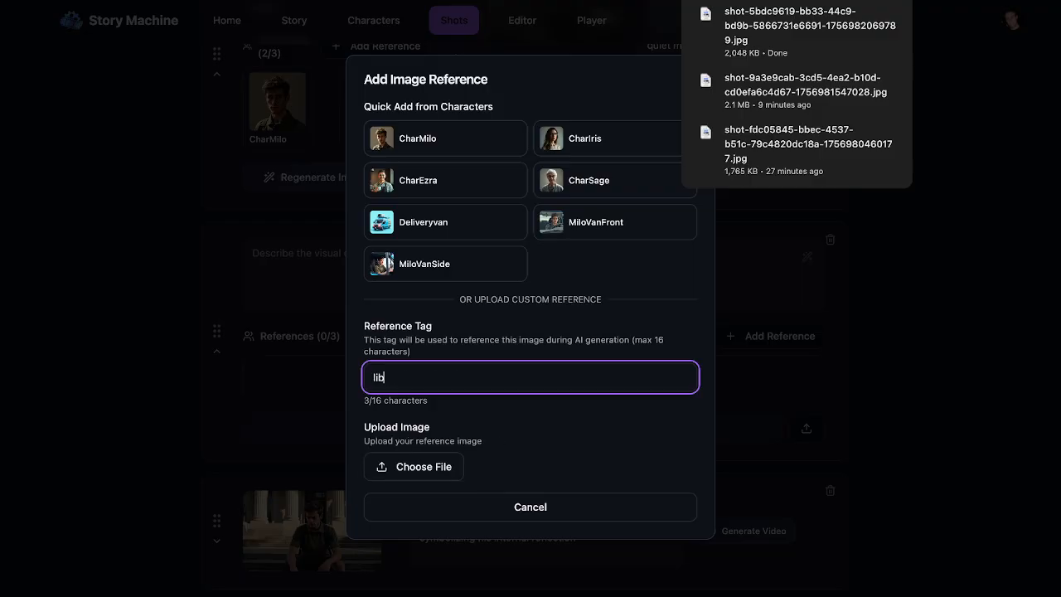
pyautogui.write('rary')
pyautogui.click(450, 467)
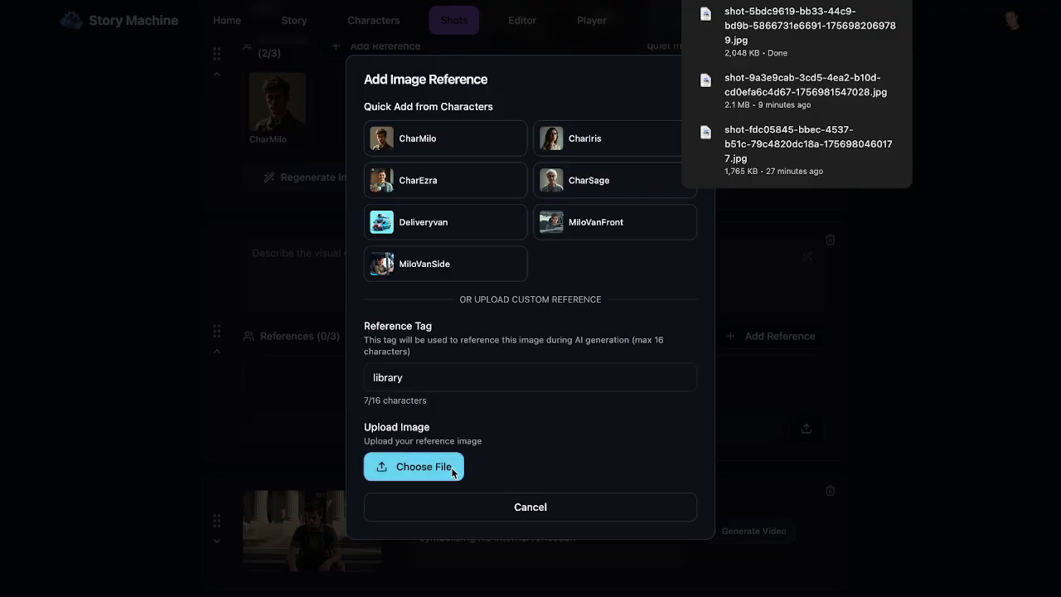
pyautogui.click(426, 213)
pyautogui.click(777, 435)
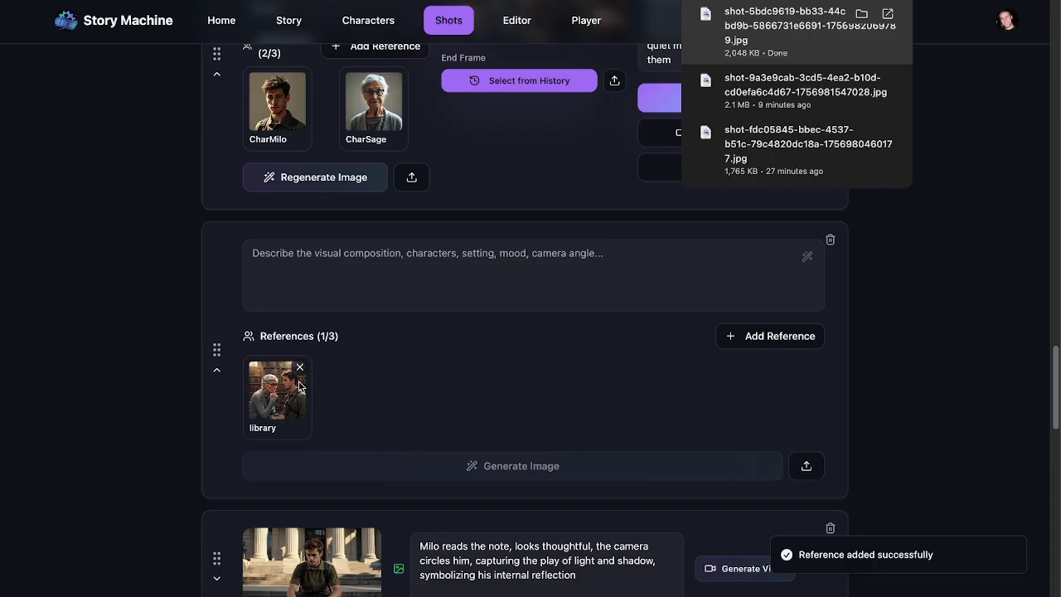
# Add the CharMilo character as a second reference to the new library shot
pyautogui.click(335, 287)
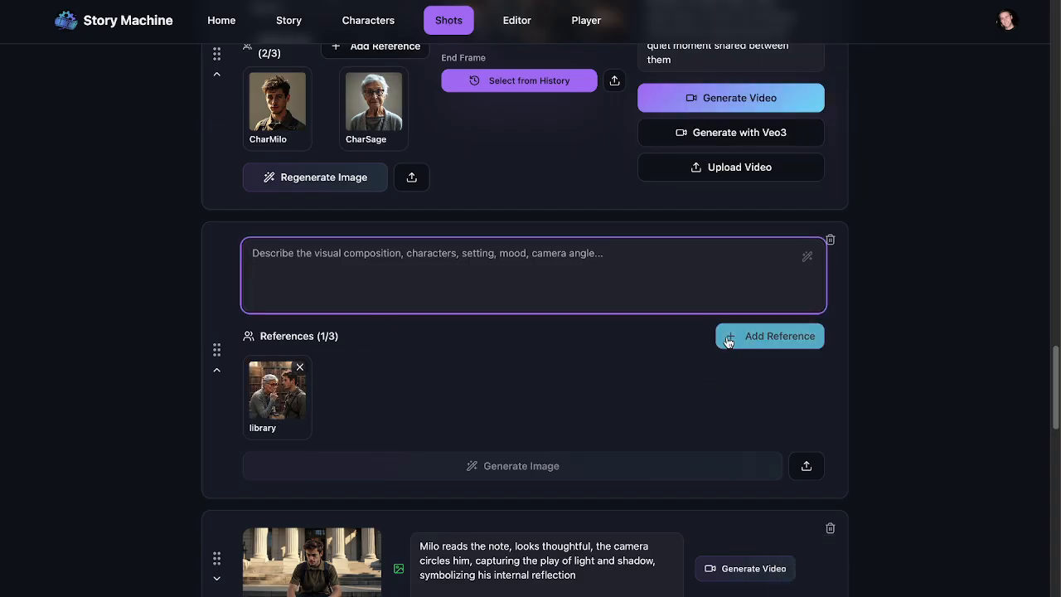
pyautogui.click(771, 336)
pyautogui.click(425, 146)
# Enter the image prompt "charmilo sitting at a table in library reading a book" for the new shot and generate its image
pyautogui.click(379, 253)
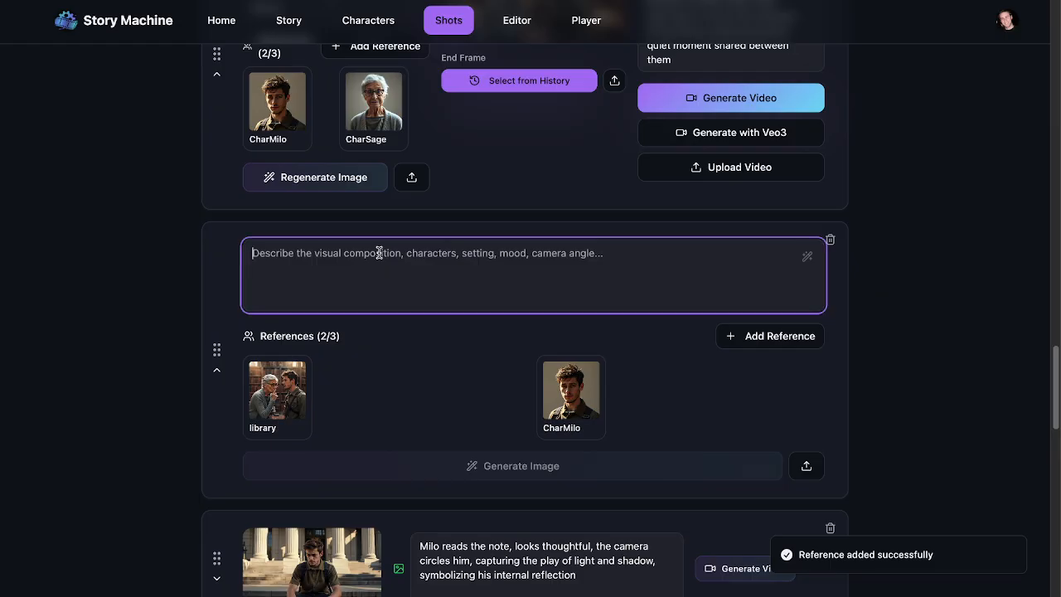
pyautogui.write('charmilo si')
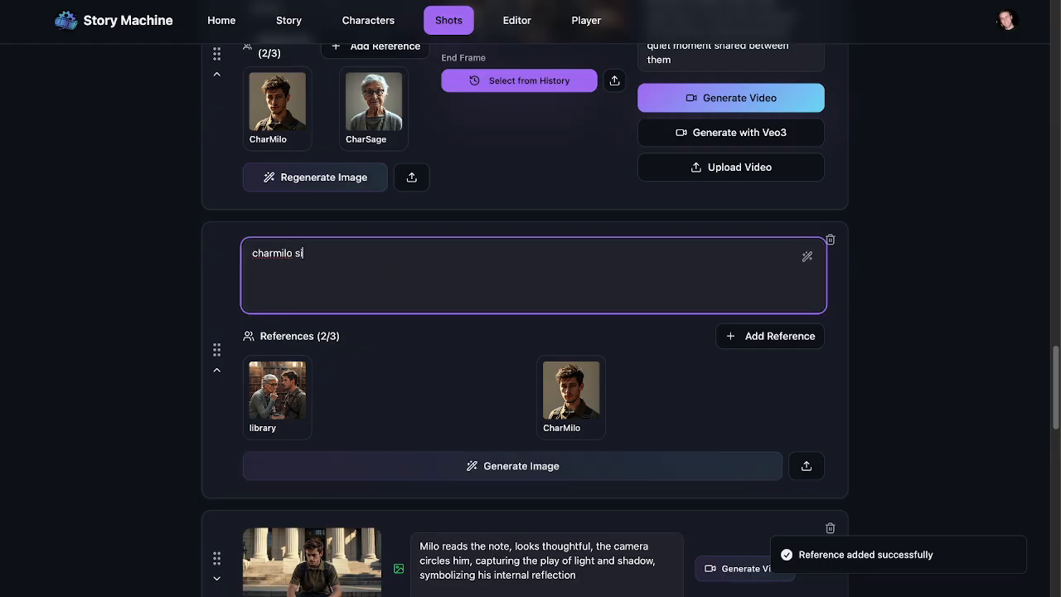
pyautogui.write('tting at a table in')
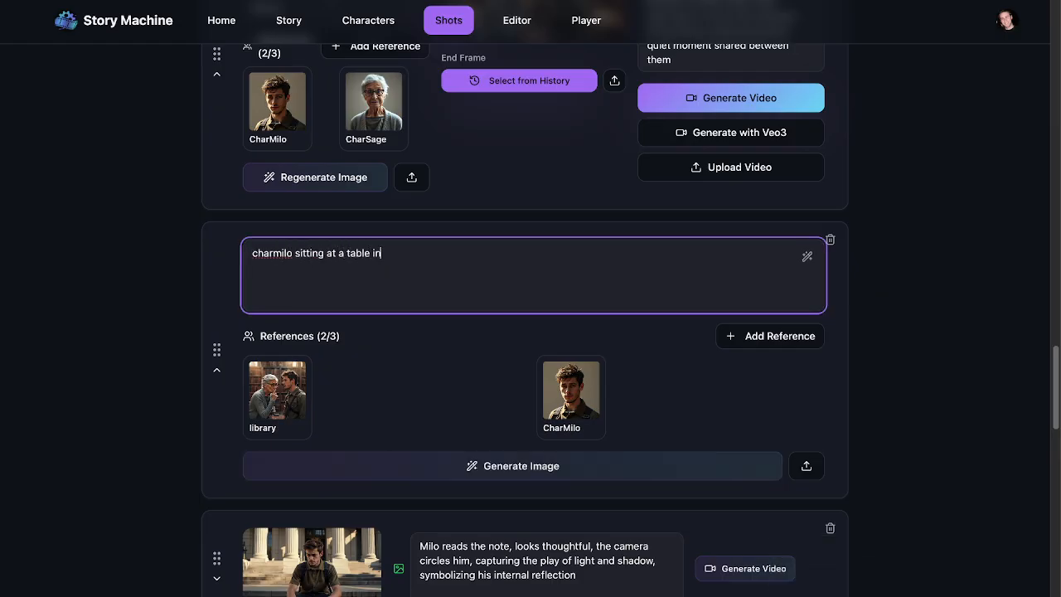
pyautogui.write(' library')
pyautogui.write('reading a book')
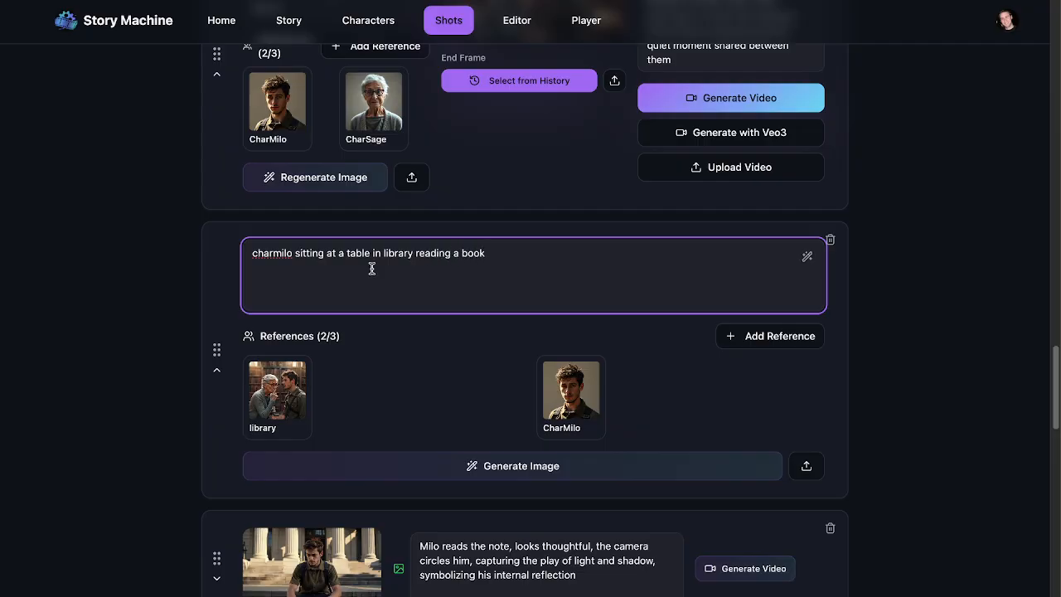
pyautogui.click(461, 475)
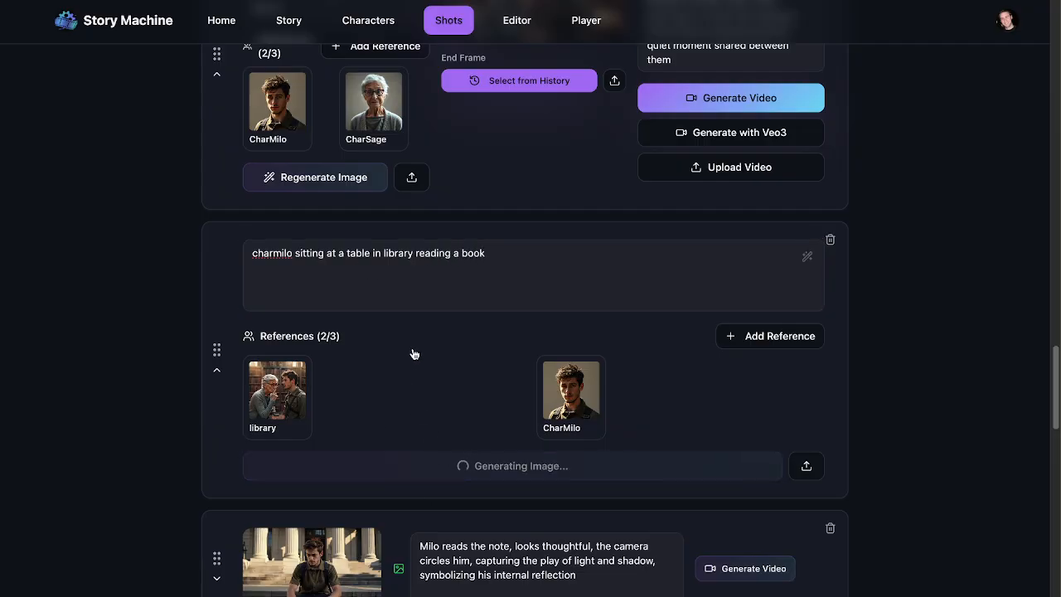
# Check the shots around the new library shot and collapse the new shot's details
pyautogui.scroll(4, 414, 352)
pyautogui.scroll(-3, 414, 352)
pyautogui.scroll(-10, 414, 352)
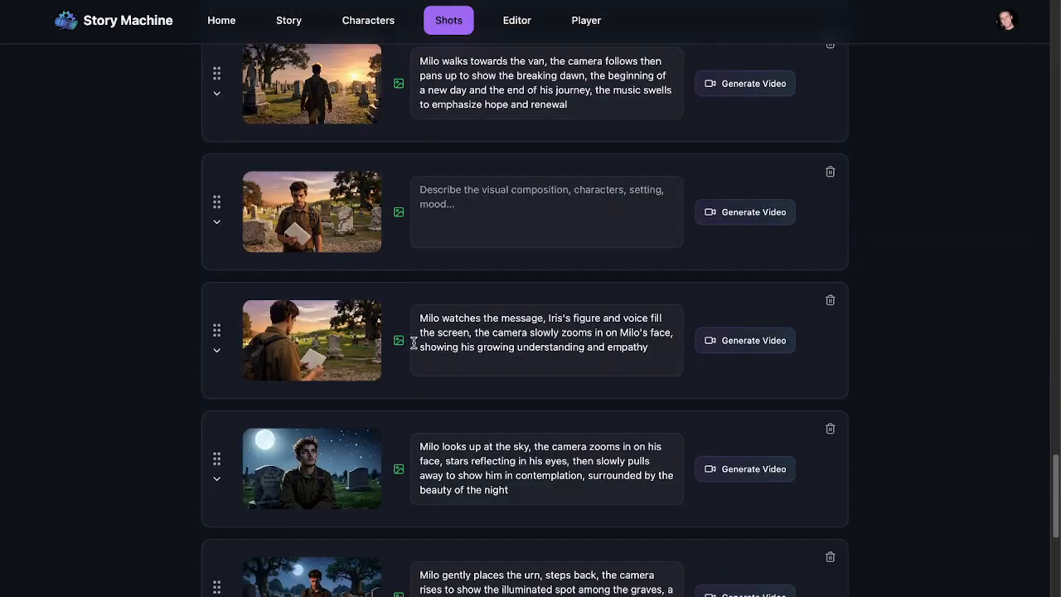
pyautogui.scroll(8, 419, 345)
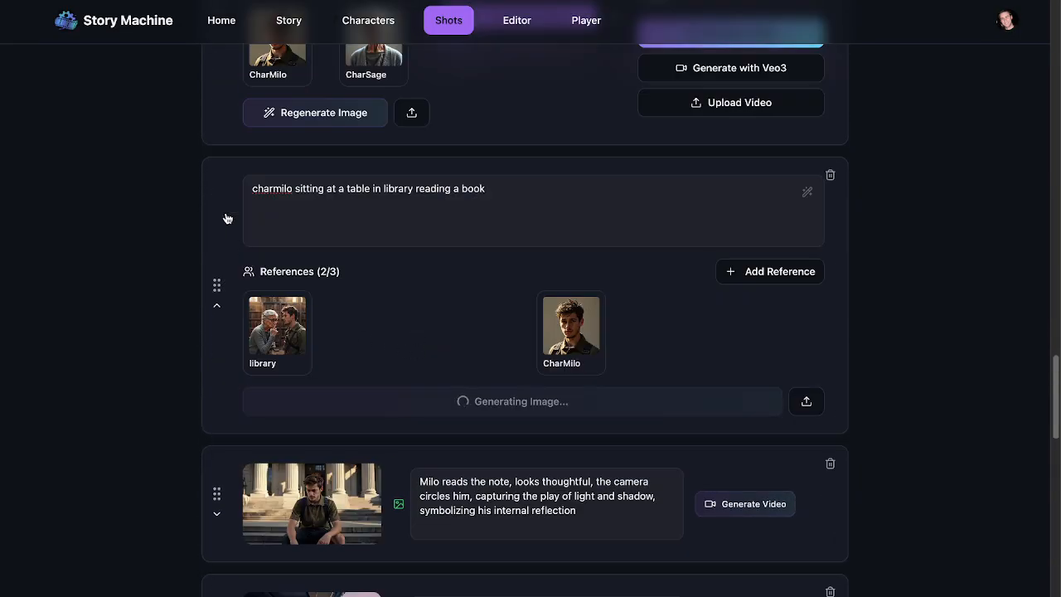
pyautogui.click(217, 306)
# Replace the apartment shot's video description with "The man frantically puts on his clothes and grabs his things then runs out the door" and generate its video
pyautogui.scroll(6, 124, 275)
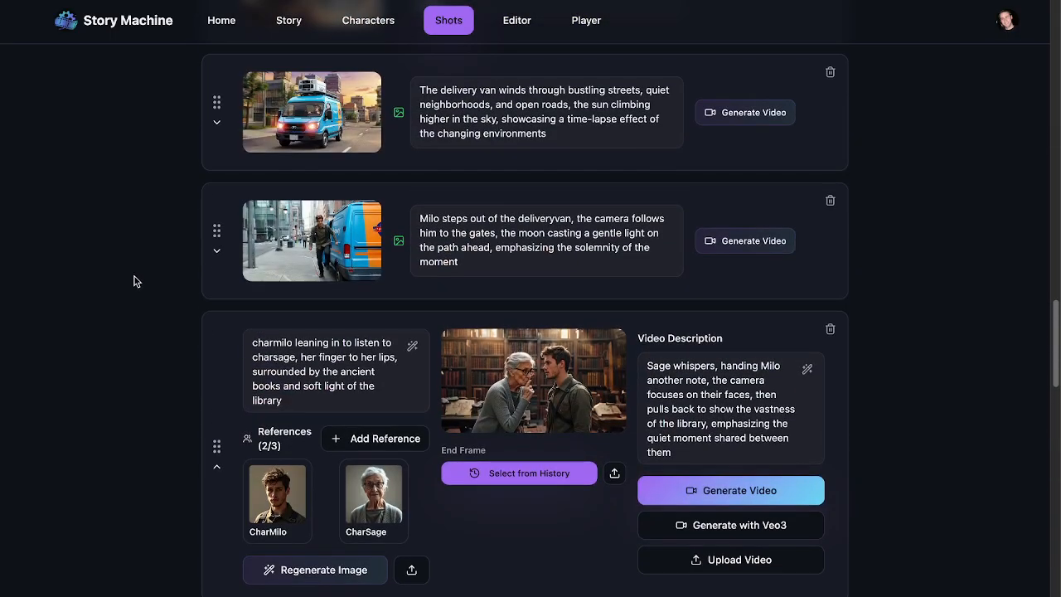
pyautogui.scroll(3, 139, 279)
pyautogui.scroll(3, 229, 258)
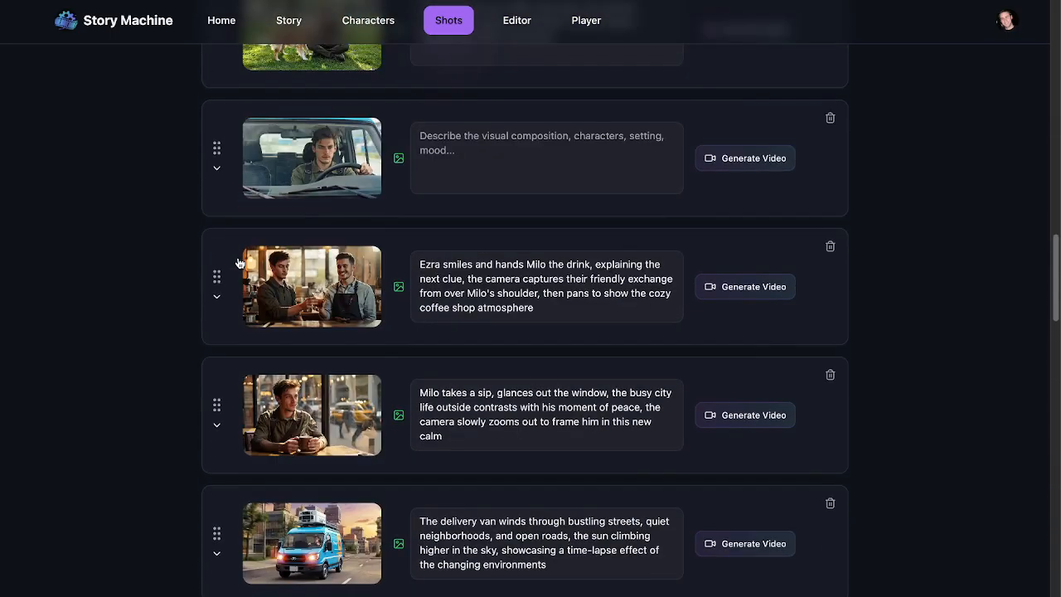
pyautogui.scroll(5, 240, 264)
pyautogui.scroll(5, 242, 266)
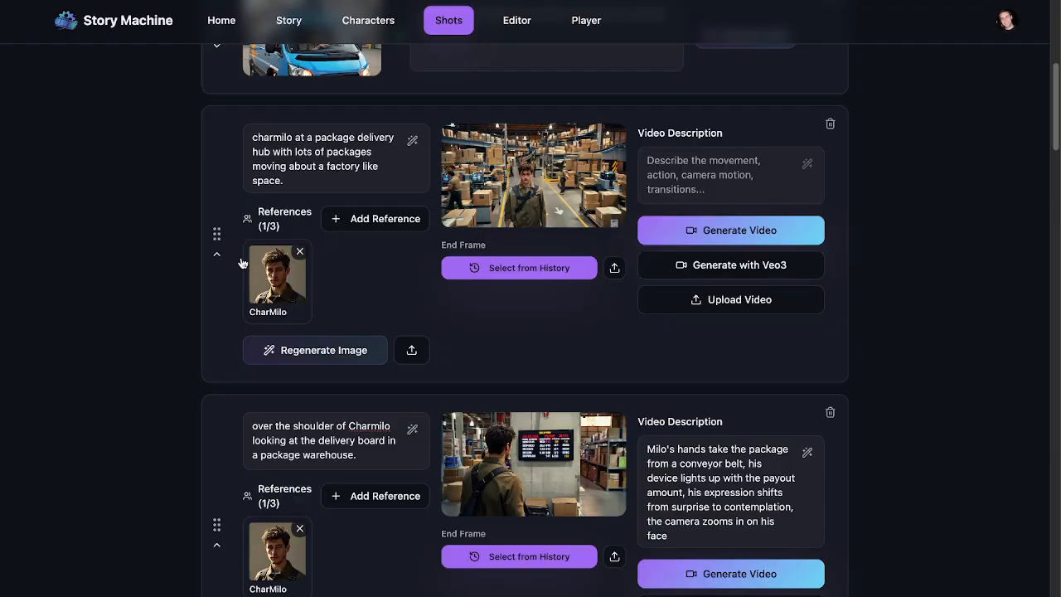
pyautogui.scroll(5, 209, 250)
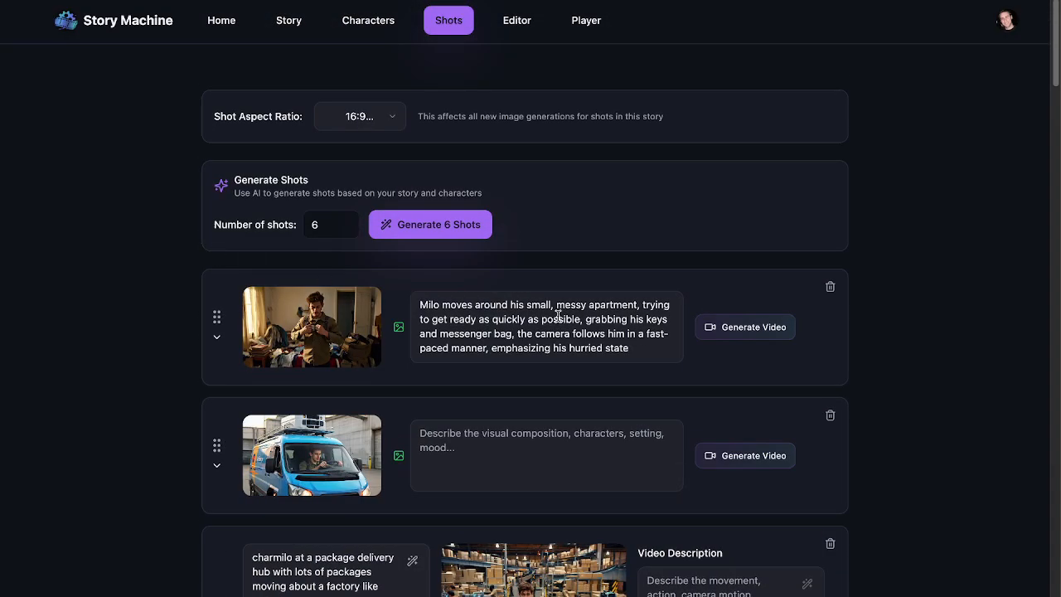
pyautogui.click(643, 352)
pyautogui.moveTo(651, 351); pyautogui.dragTo(411, 308)
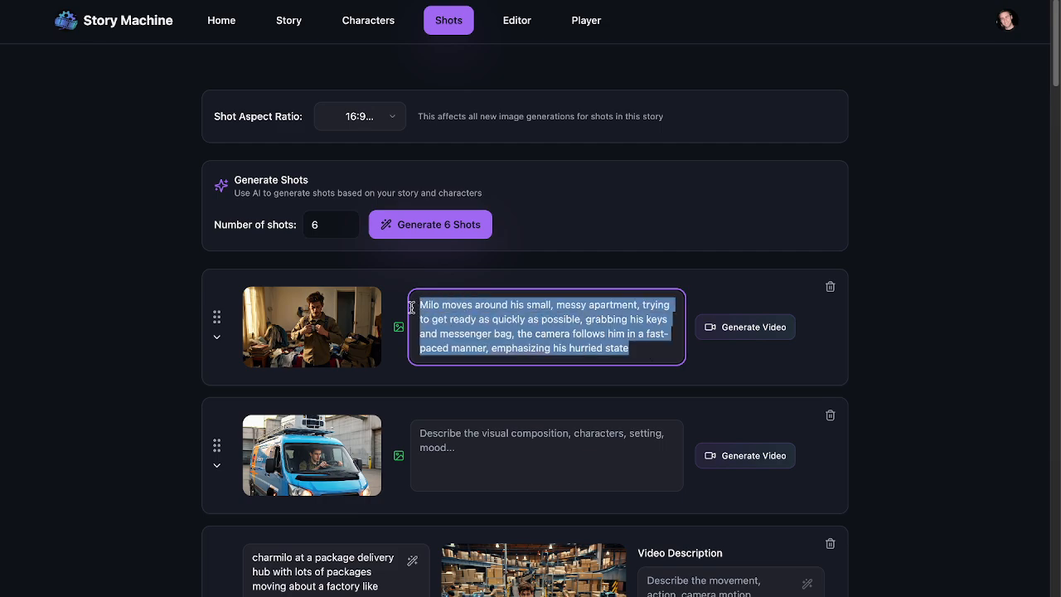
pyautogui.write('The')
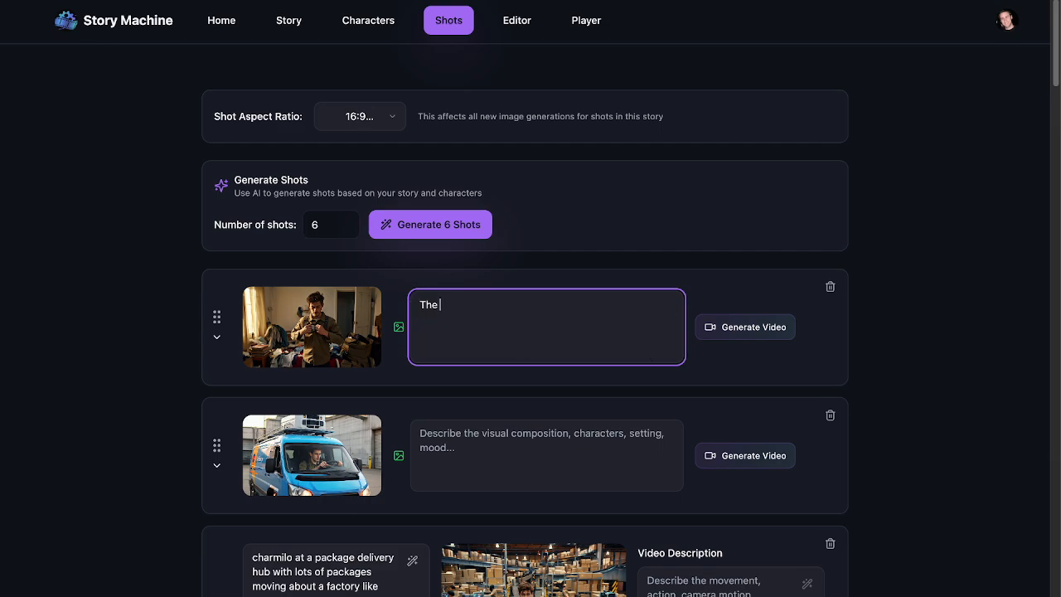
pyautogui.write(' man fratically')
pyautogui.click(474, 305)
pyautogui.write('n')
pyautogui.click(555, 304)
pyautogui.write('puts on hi')
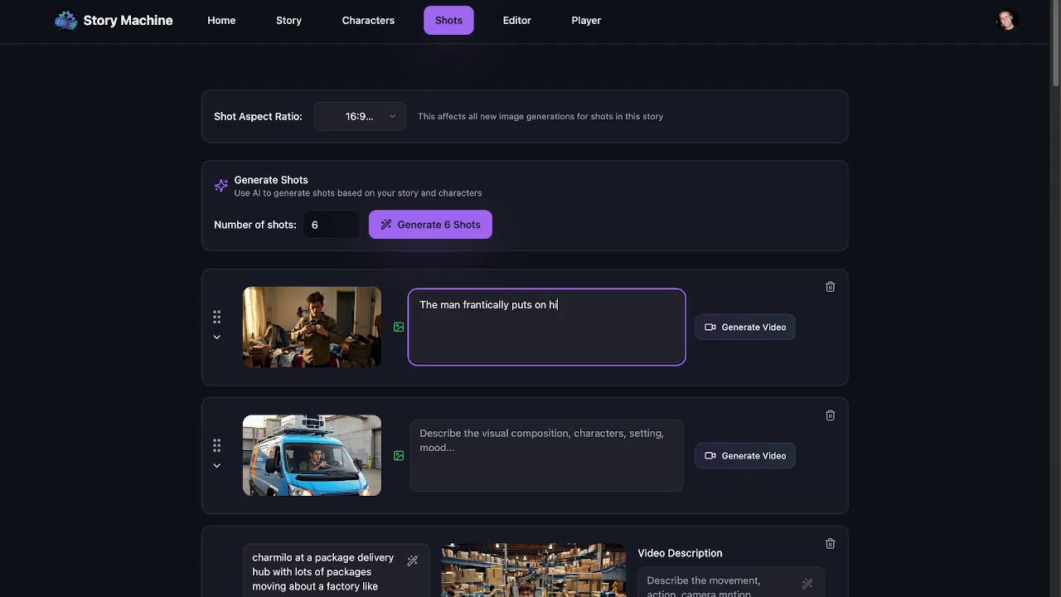
pyautogui.write('s clothes and grabs his things t')
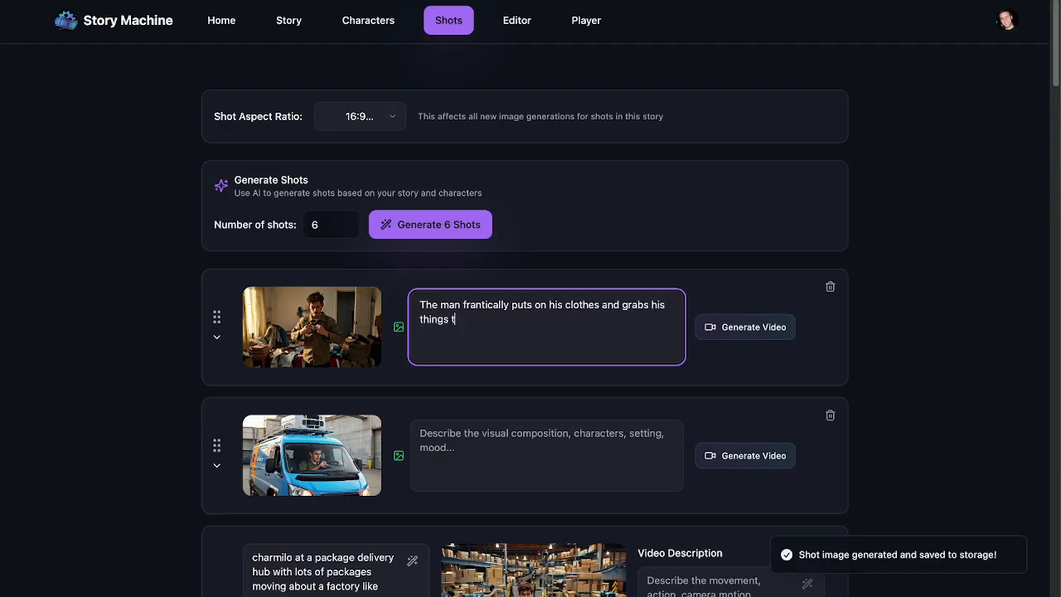
pyautogui.write('hen runs out the door')
pyautogui.click(749, 326)
# Generate the second shot's video from "The camera follows the van as it pulls up to the factory, the man exits the van and runs into the factory."
pyautogui.click(542, 451)
pyautogui.write('The mak')
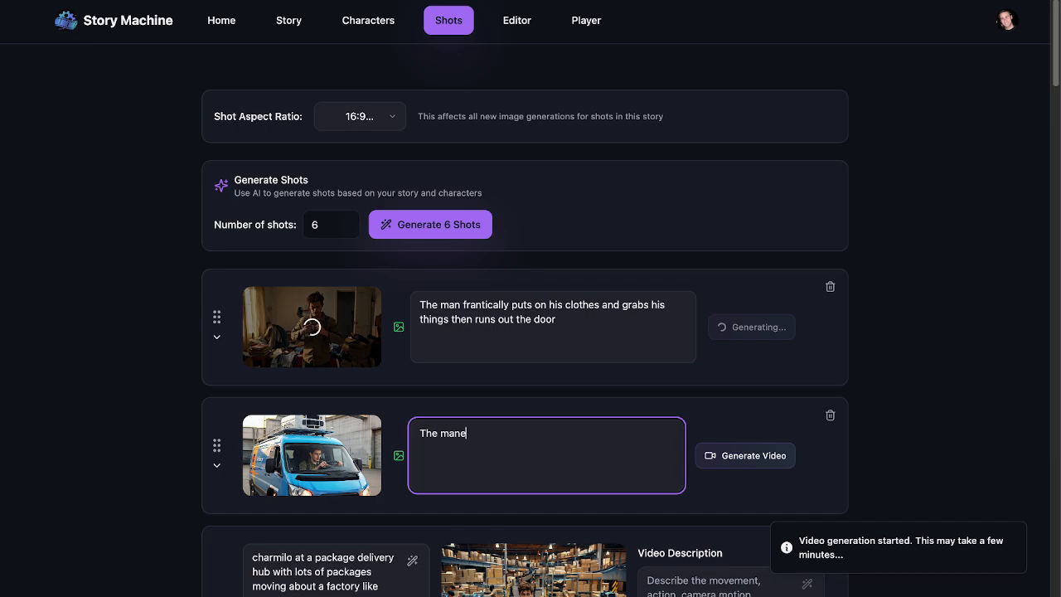
pyautogui.write(' pulls u')
pyautogui.press('BackSpace')
pyautogui.press('BackSpace')
pyautogui.press('BackSpace')
pyautogui.press('BackSpace')
pyautogui.press('BackSpace')
pyautogui.press('BackSpace')
pyautogui.press('BackSpace')
pyautogui.press('BackSpace')
pyautogui.press('BackSpace')
pyautogui.press('BackSpace')
pyautogui.press('BackSpace')
pyautogui.press('BackSpace')
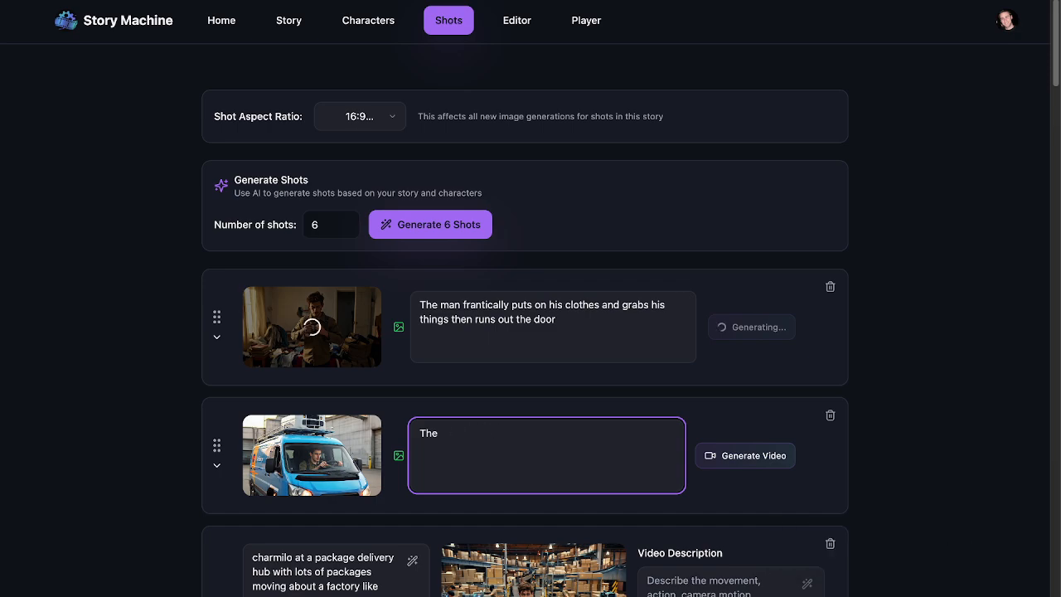
pyautogui.write('c')
pyautogui.press('BackSpace')
pyautogui.write('camera follows the van')
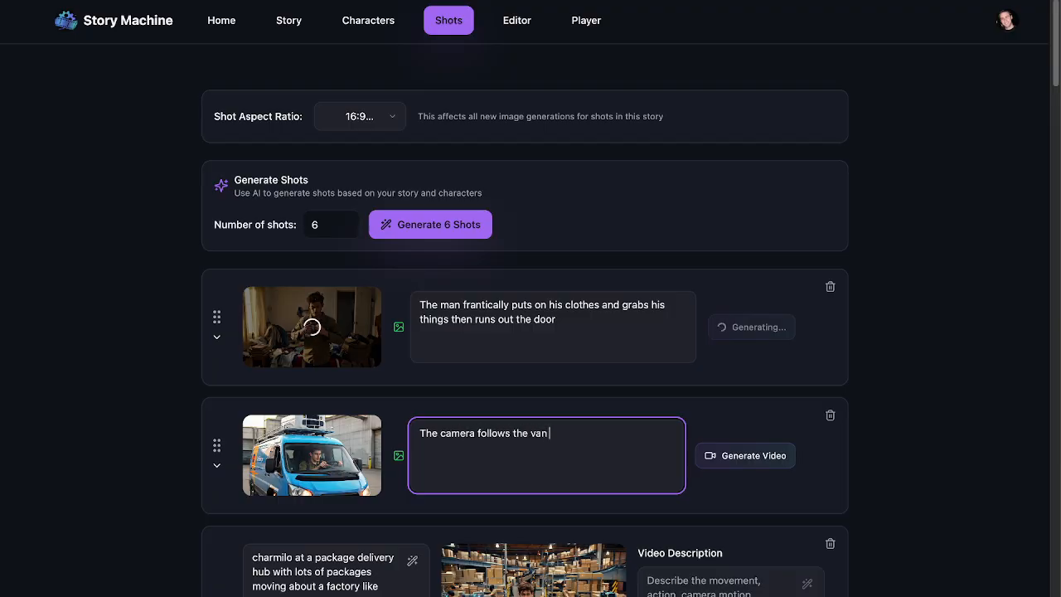
pyautogui.write(' as it pulls up to th efactory, them ')
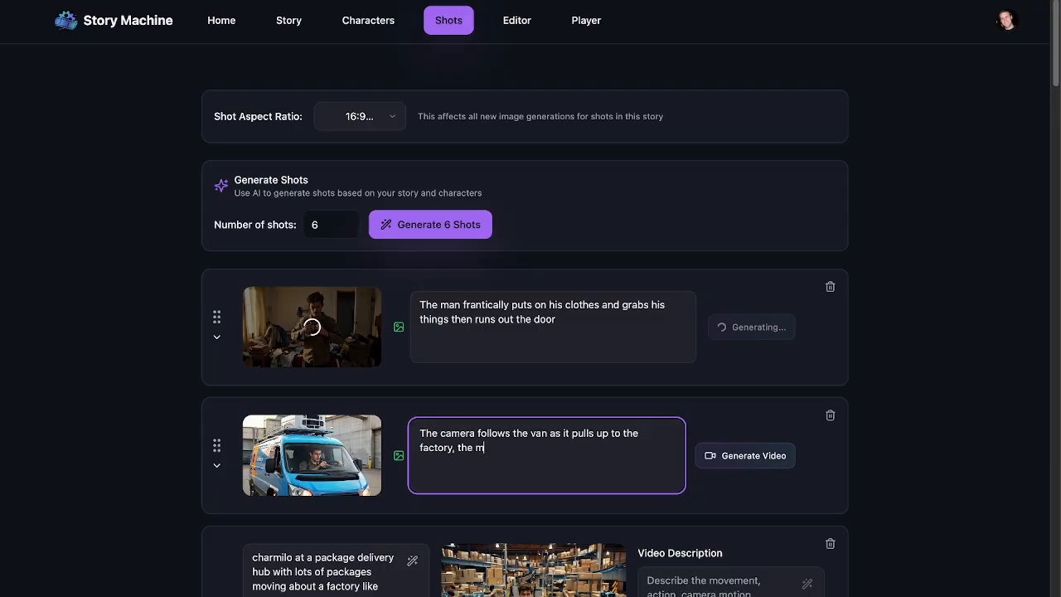
pyautogui.write('an exits the van and runs into t')
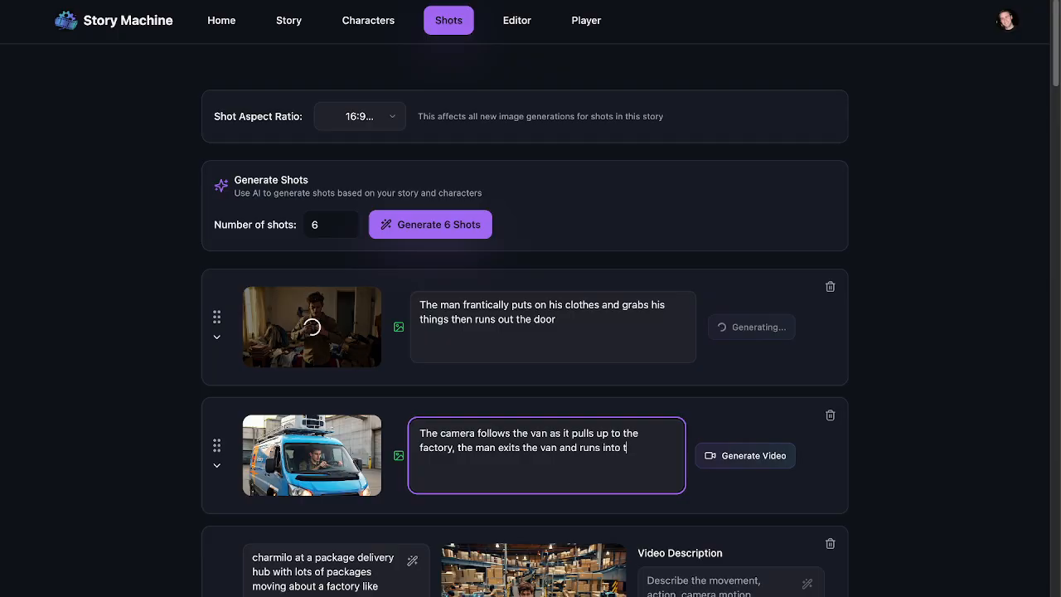
pyautogui.write('he facotry')
pyautogui.press('BackSpace')
pyautogui.write('tory.')
pyautogui.click(748, 461)
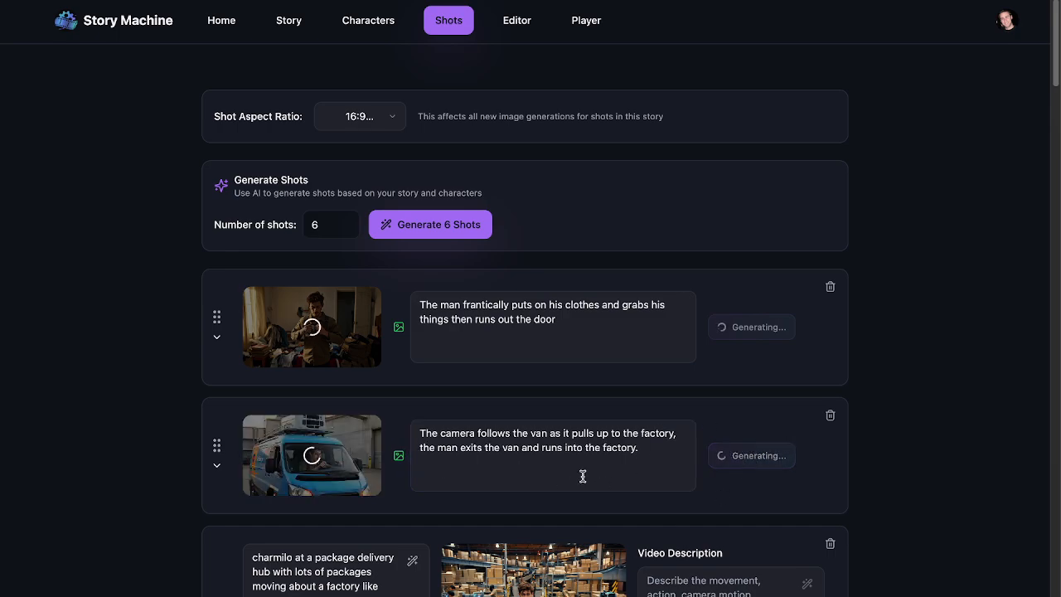
# Generate the package hub shot's video with the description "The man runs though the factory quickly, as the camera follows, sense of urgency."
pyautogui.scroll(-5, 580, 470)
pyautogui.click(723, 263)
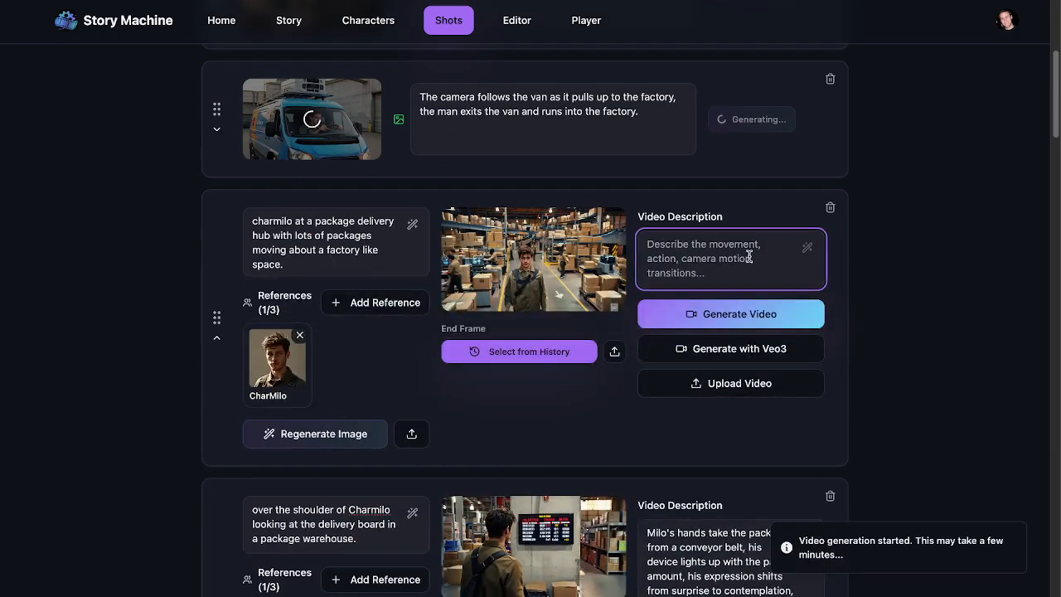
pyautogui.write('The man runs thorugh th')
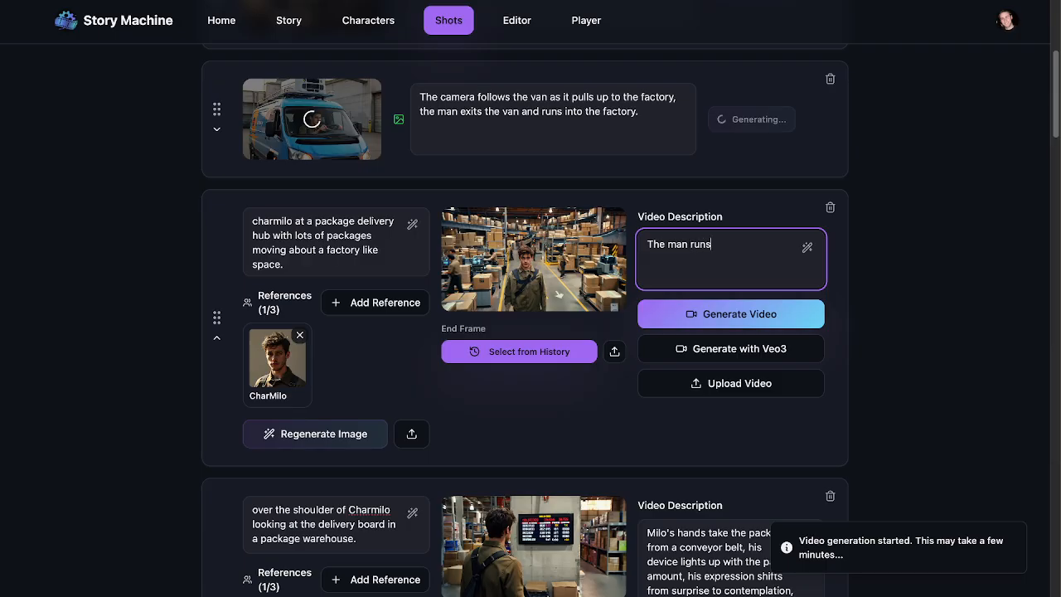
pyautogui.press('BackSpace')
pyautogui.press('BackSpace')
pyautogui.press('BackSpace')
pyautogui.press('BackSpace')
pyautogui.press('BackSpace')
pyautogui.press('BackSpace')
pyautogui.press('BackSpace')
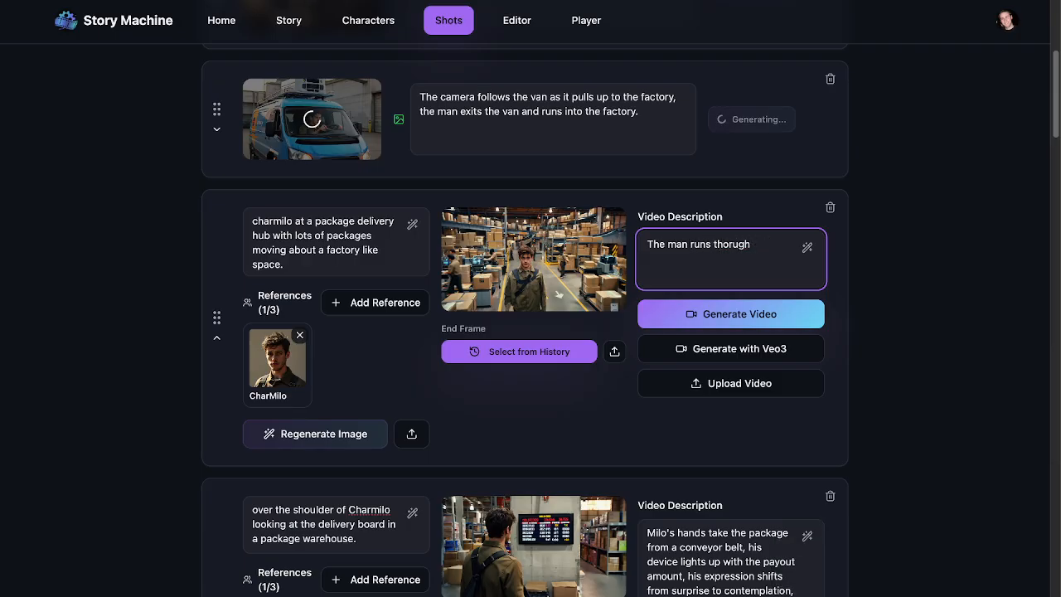
pyautogui.write('ugh the factory quickly, as the camer fo')
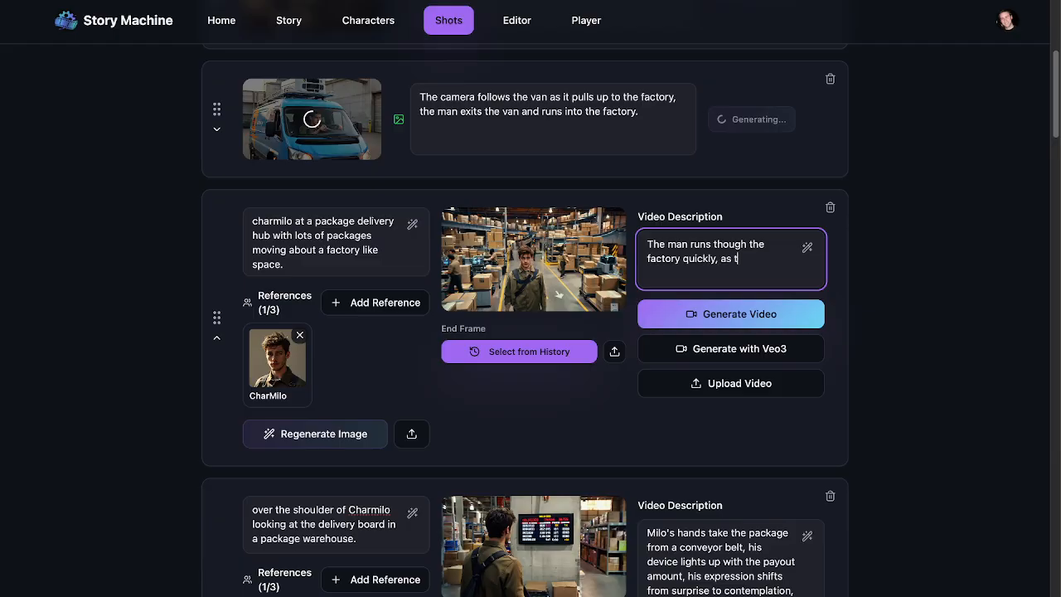
pyautogui.press('BackSpace')
pyautogui.press('BackSpace')
pyautogui.press('BackSpace')
pyautogui.write('a follows, give')
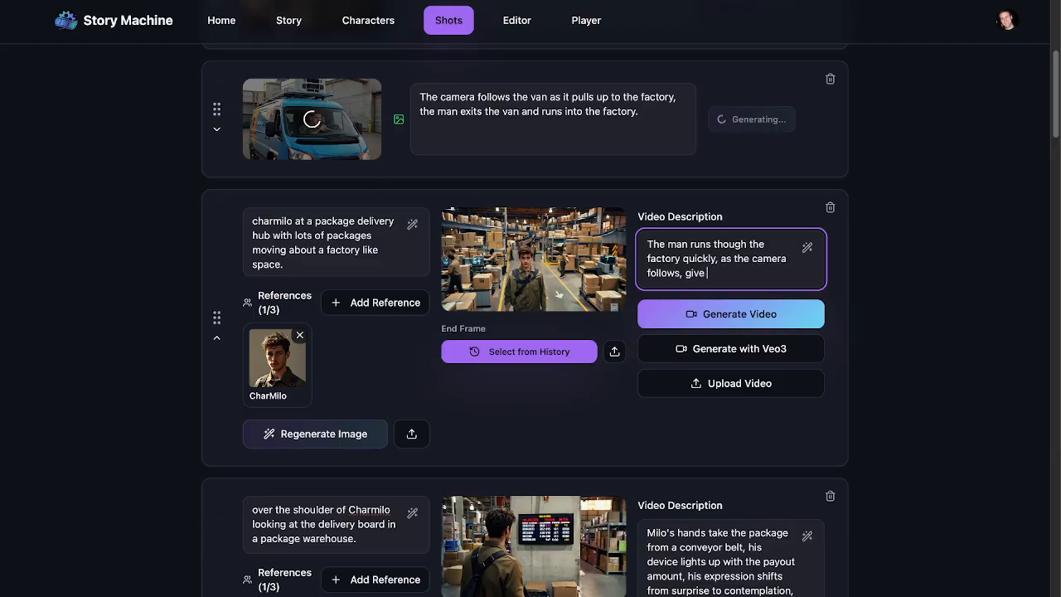
pyautogui.press('BackSpace')
pyautogui.press('BackSpace')
pyautogui.press('BackSpace')
pyautogui.press('BackSpace')
pyautogui.write('sense of ur')
pyautogui.write('gency.')
pyautogui.click(808, 315)
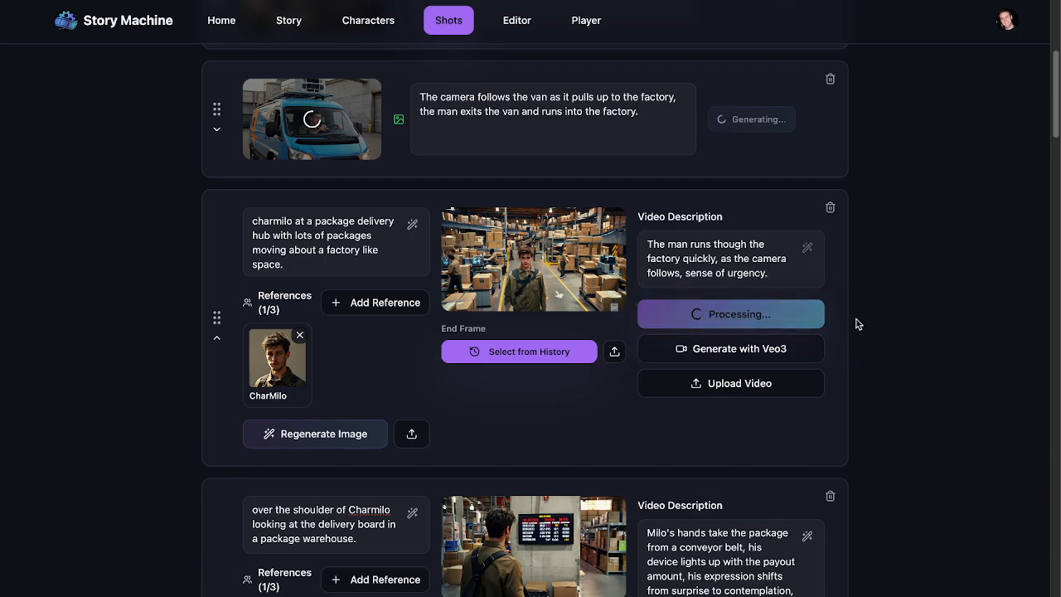
# Open the empty video description of the top-down shot of the delivery van leaving the warehouse for editing
pyautogui.scroll(1, 960, 292)
pyautogui.scroll(-2, 960, 292)
pyautogui.scroll(-3, 960, 295)
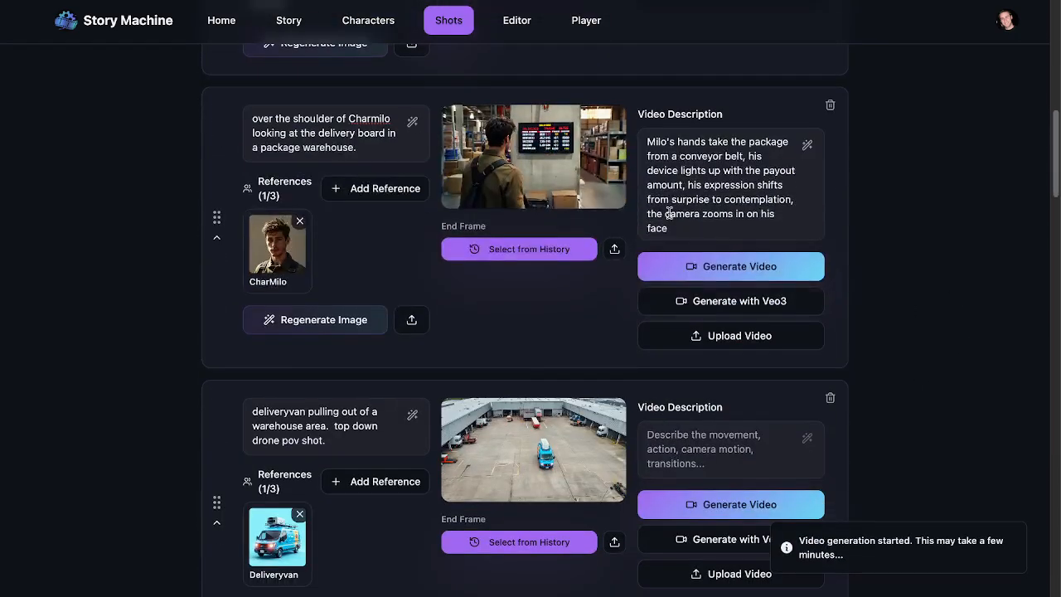
pyautogui.click(719, 230)
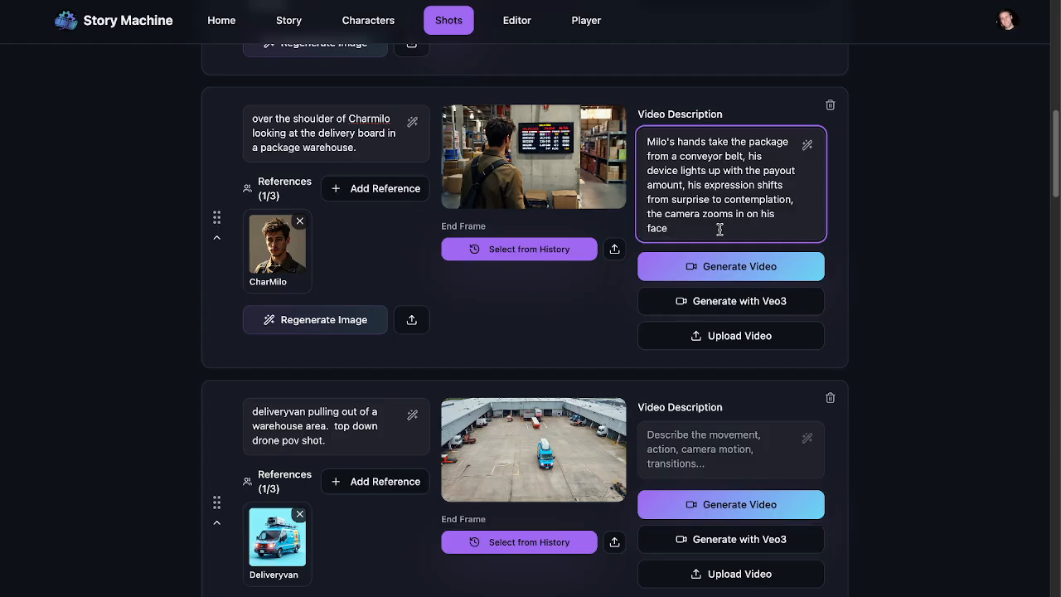
pyautogui.click(754, 442)
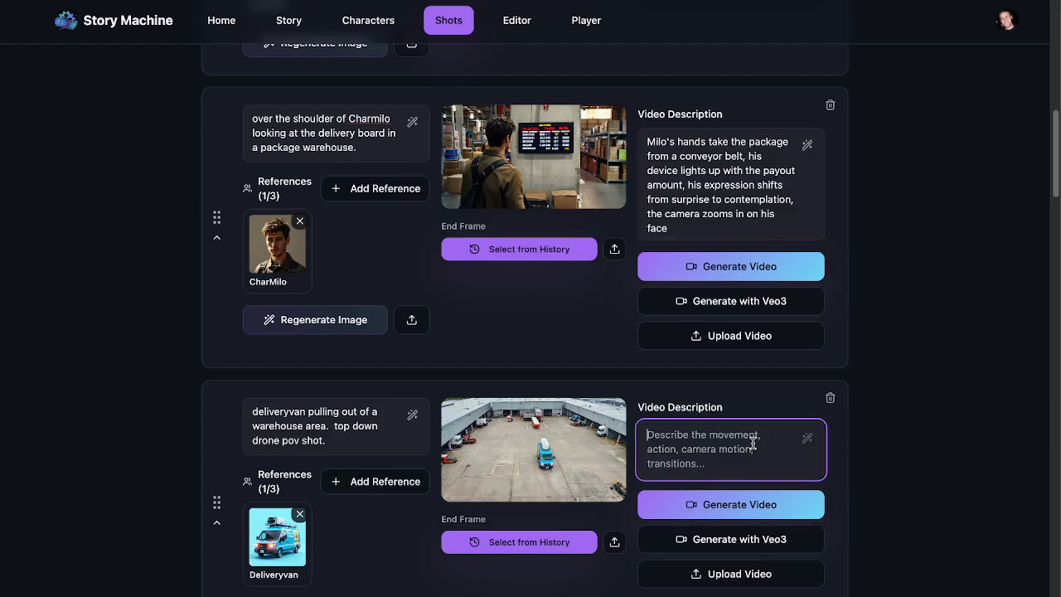
# Describe the van shot's video as "The van quickly drives away from the factory, the camera turns to follow the van." and generate it
pyautogui.write('The van quickly')
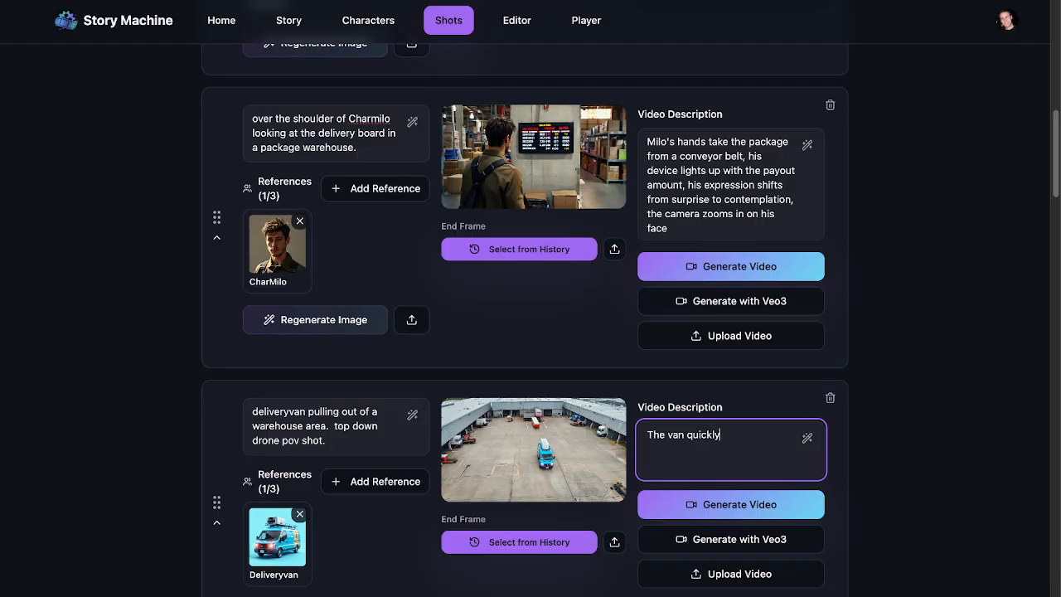
pyautogui.write(' drives away from the fa')
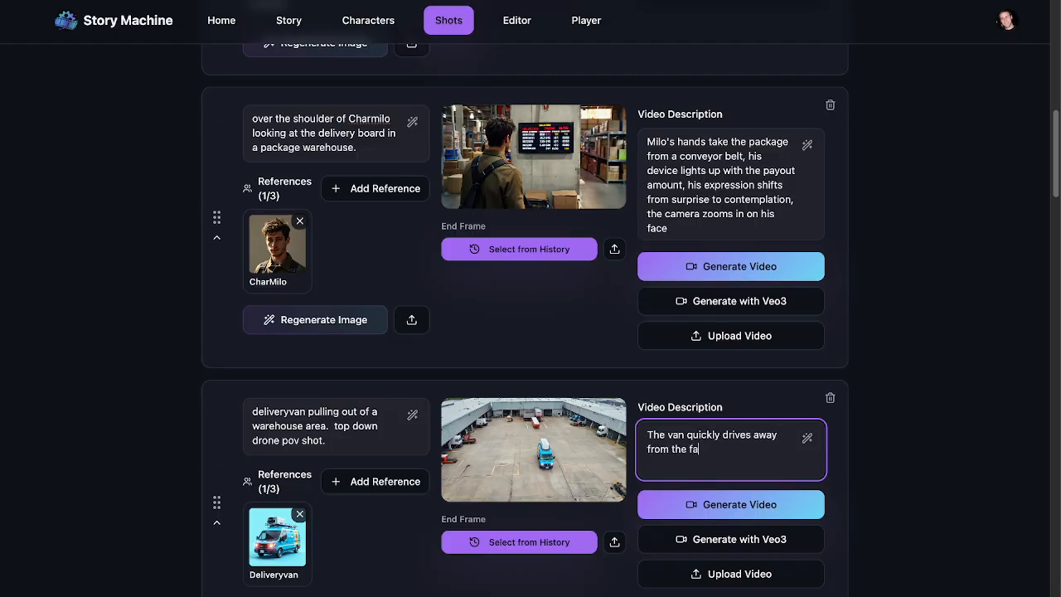
pyautogui.write('ctory, the camera turns to foll')
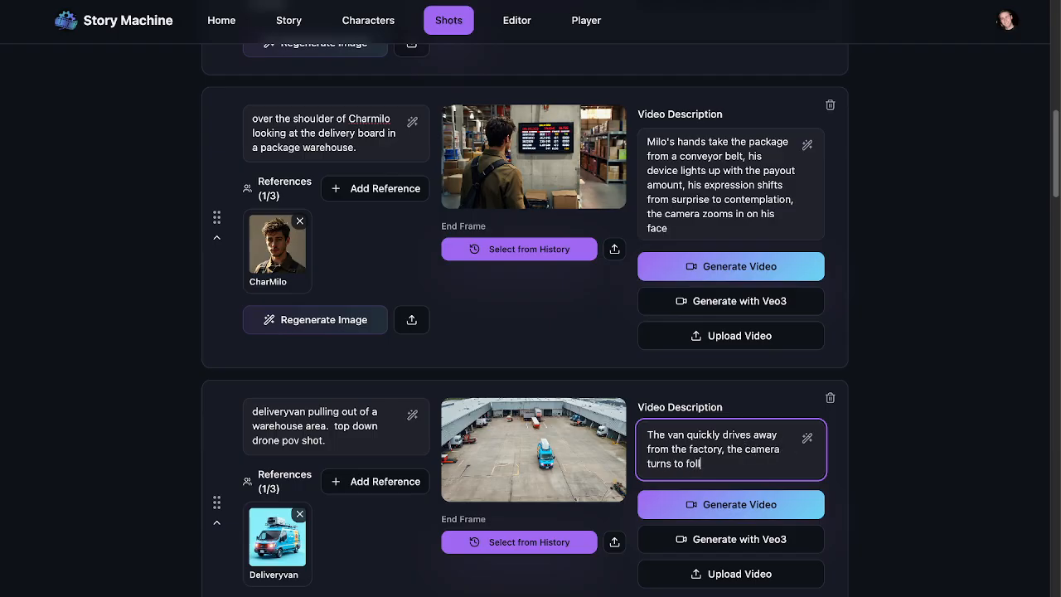
pyautogui.write('ow the van.')
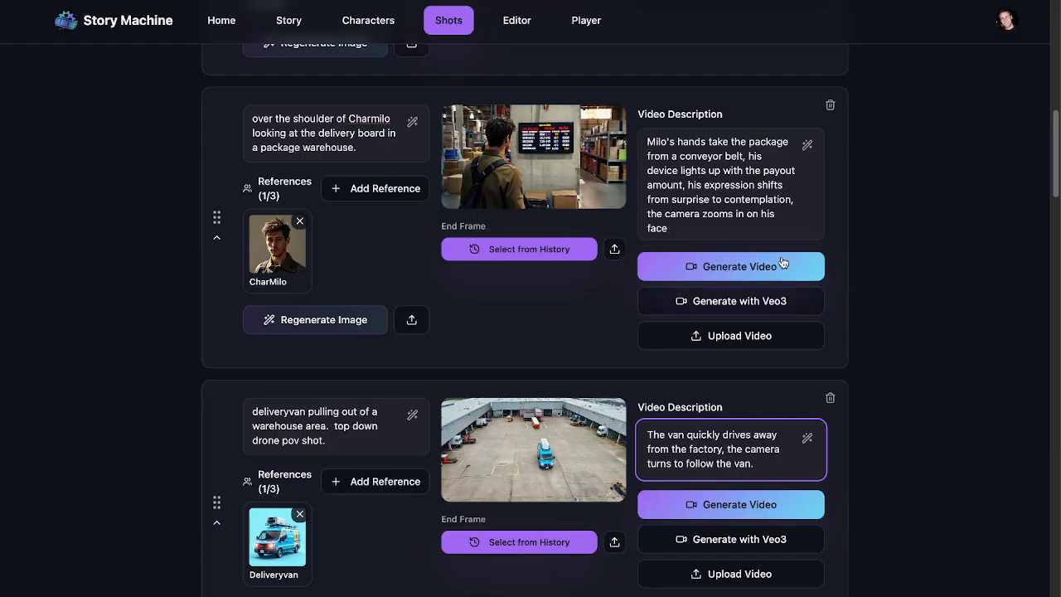
pyautogui.click(741, 504)
# Replace the delivery-board shot's video description with "The man looks at the board, runs his hand through his hair then grabs a package and runs off."
pyautogui.click(715, 210)
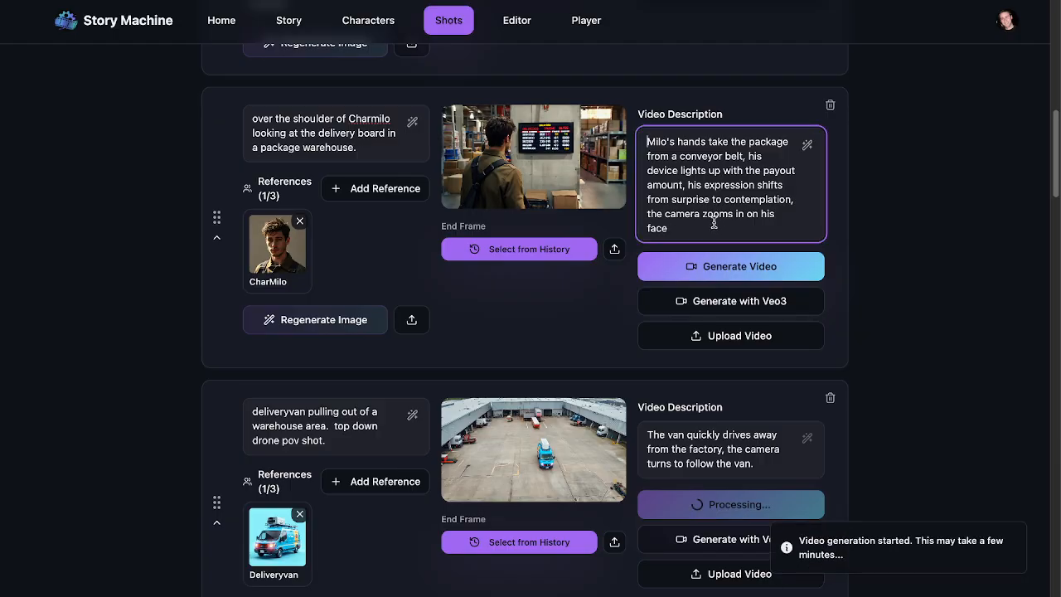
pyautogui.hotkey('ctrl', 'a')
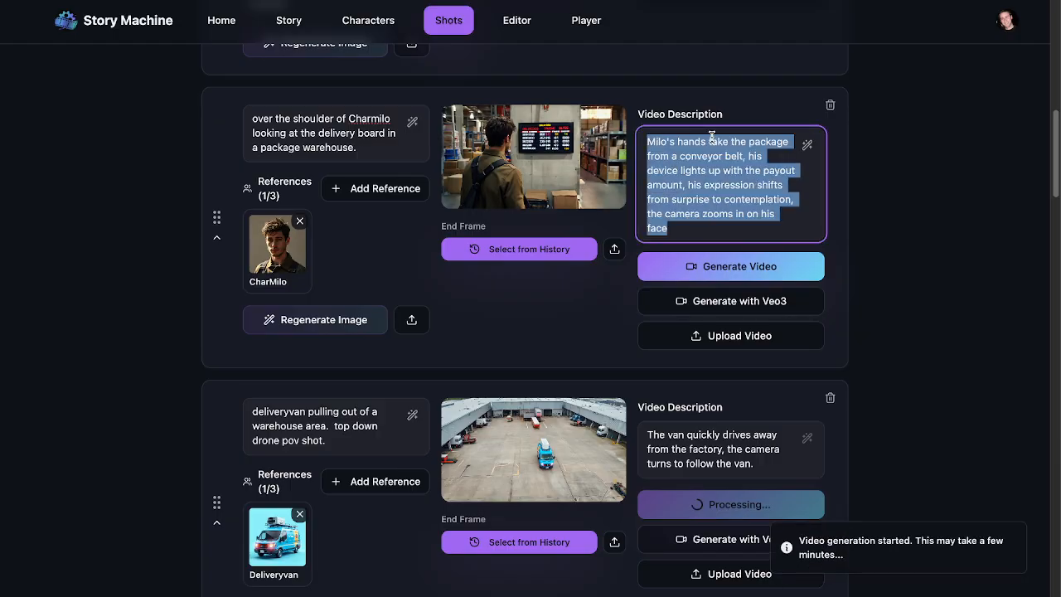
pyautogui.write('The man look s')
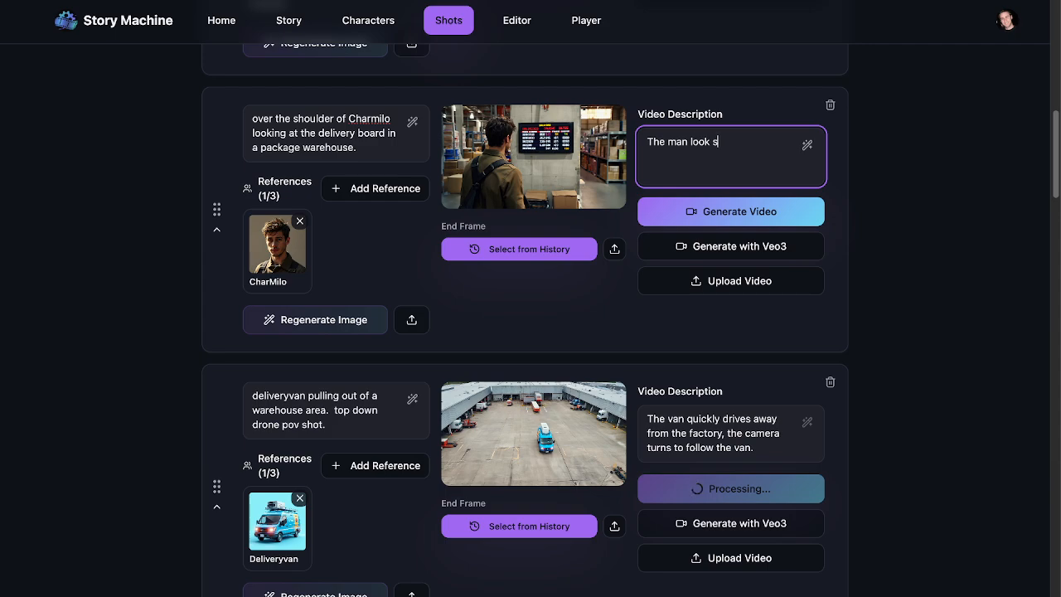
pyautogui.press('BackSpace')
pyautogui.press('BackSpace')
pyautogui.write('s at the board, runs his h')
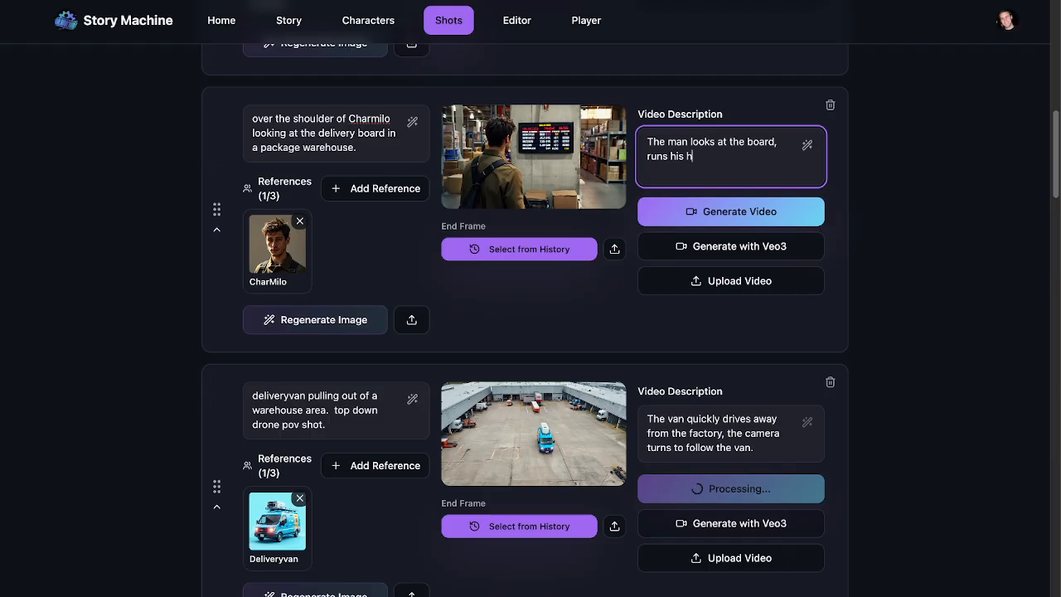
pyautogui.write('ands through')
pyautogui.press('BackSpace')
pyautogui.press('BackSpace')
pyautogui.press('BackSpace')
pyautogui.press('BackSpace')
pyautogui.press('BackSpace')
pyautogui.write('through his hair then r')
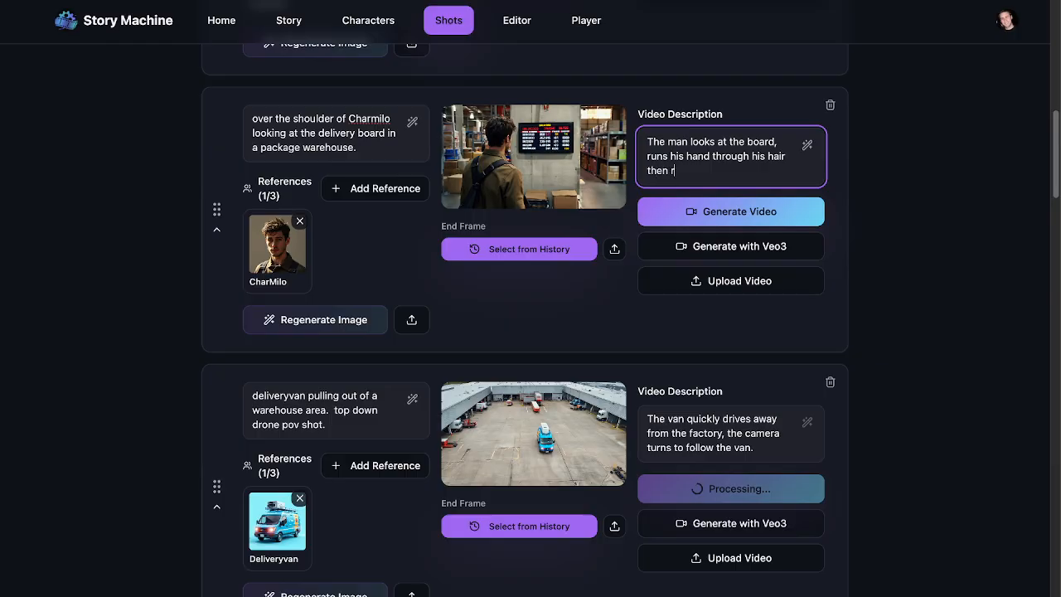
pyautogui.write('grabs a packag')
pyautogui.write(' aand runs off.')
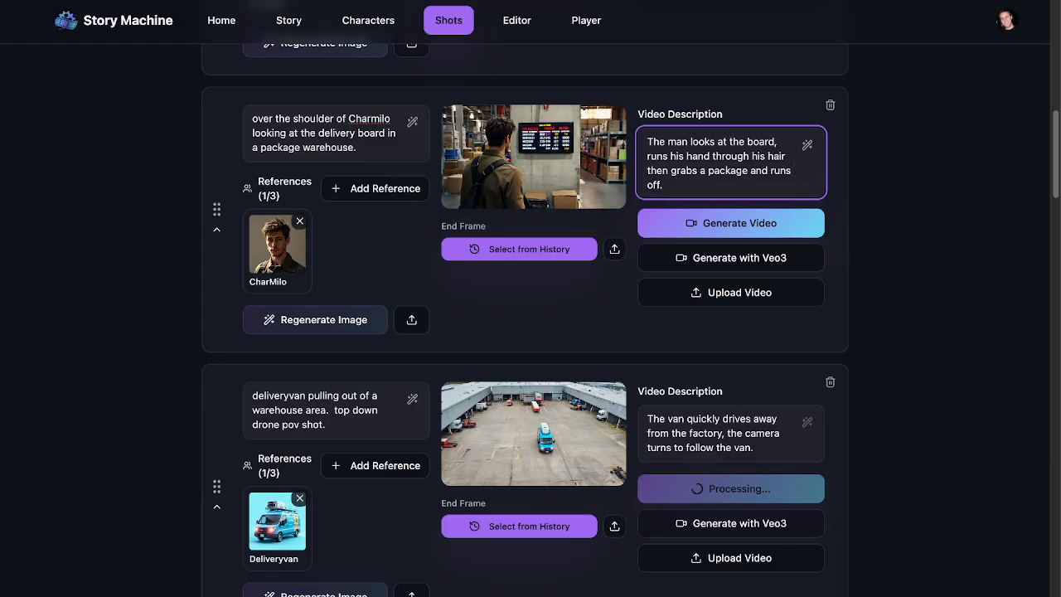
# Change the ending of the delivery-board shot's video description to "runs away." and generate its video
pyautogui.press('BackSpace')
pyautogui.press('BackSpace')
pyautogui.press('BackSpace')
pyautogui.press('BackSpace')
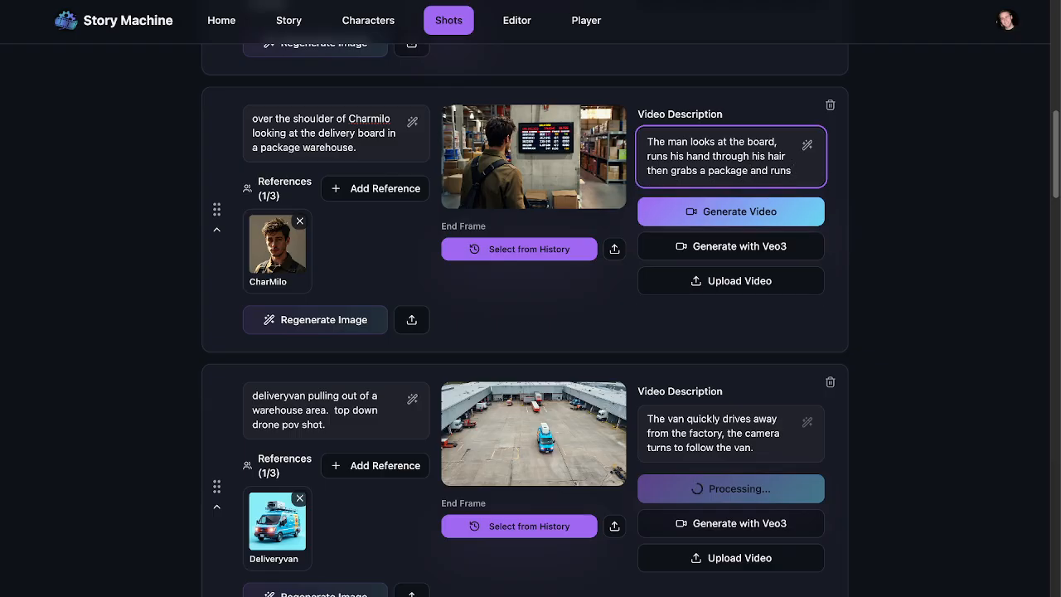
pyautogui.write('away.')
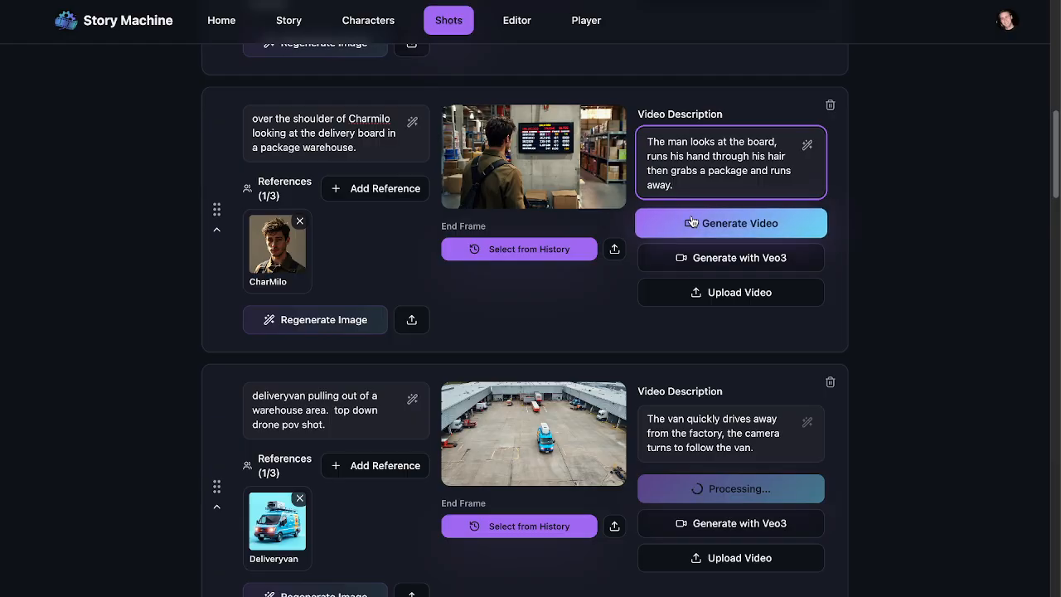
pyautogui.click(690, 226)
# Replace the park-path shot's description with "The man quickly walks down the path, glancing at his phone regularly. Sense of urgency." and generate its video
pyautogui.scroll(3, 611, 294)
pyautogui.scroll(-7, 575, 347)
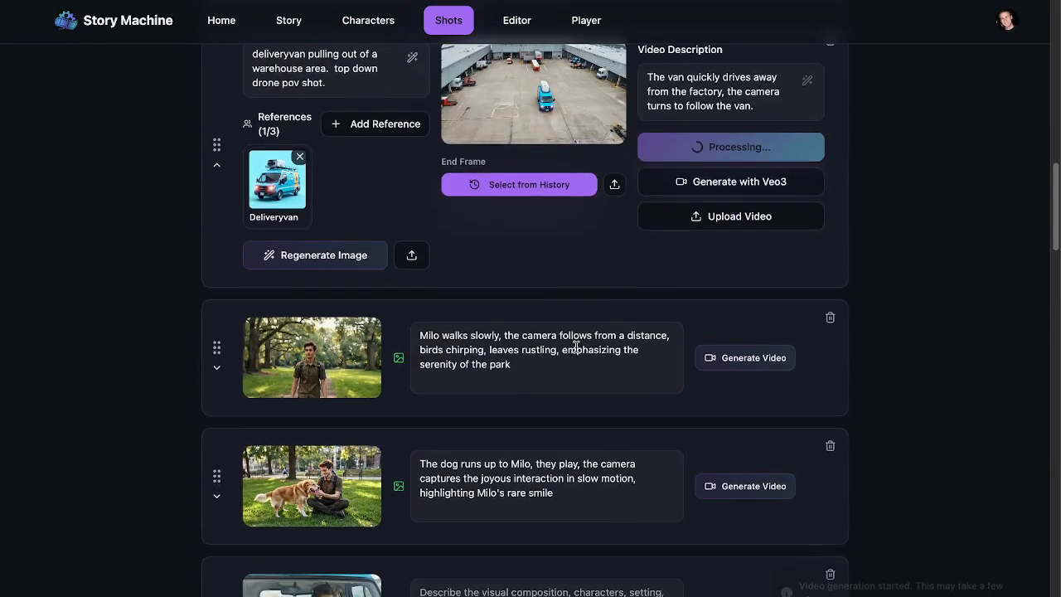
pyautogui.scroll(-2, 611, 307)
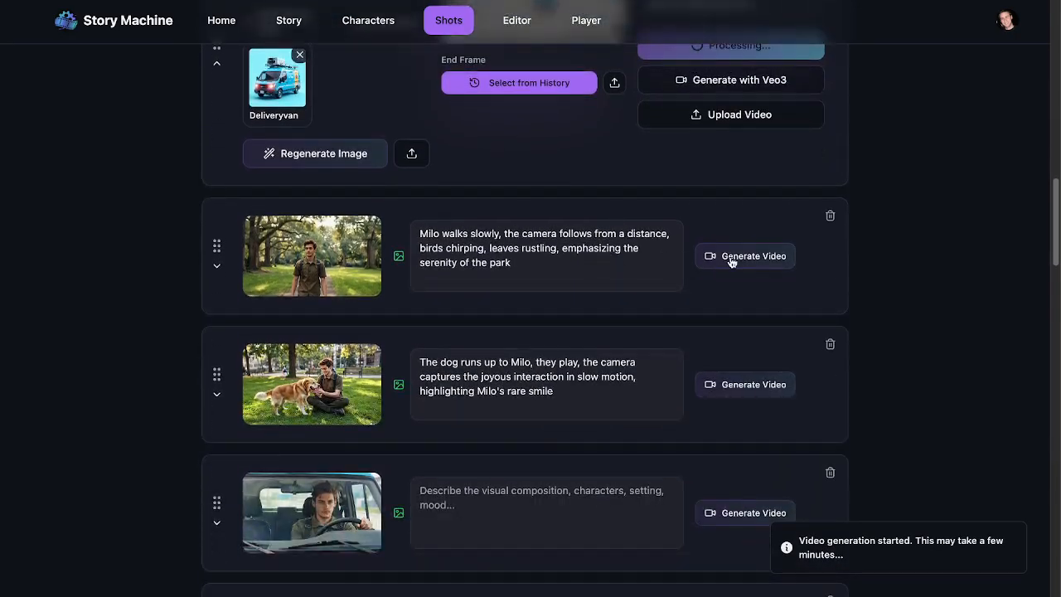
pyautogui.moveTo(540, 268); pyautogui.dragTo(411, 211)
pyautogui.write('The man ')
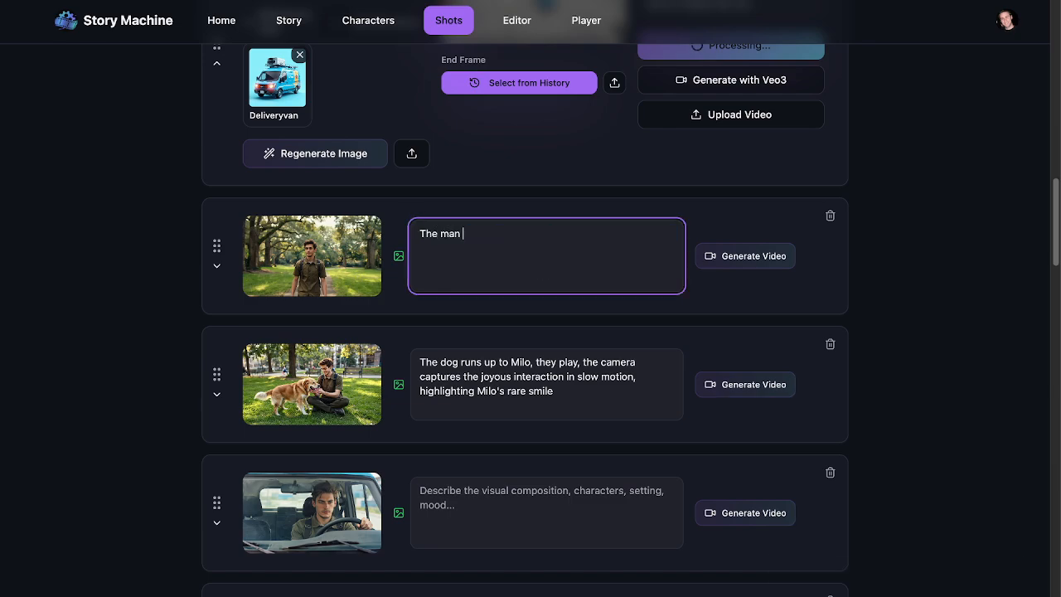
pyautogui.write('quickly walks down the path')
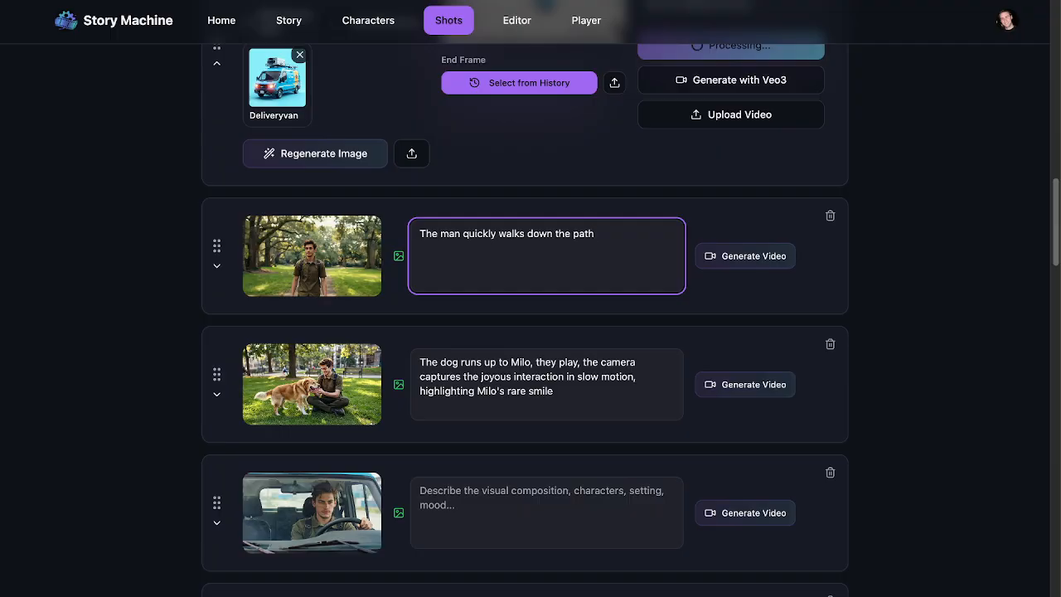
pyautogui.write(', glancing at hisn phone ')
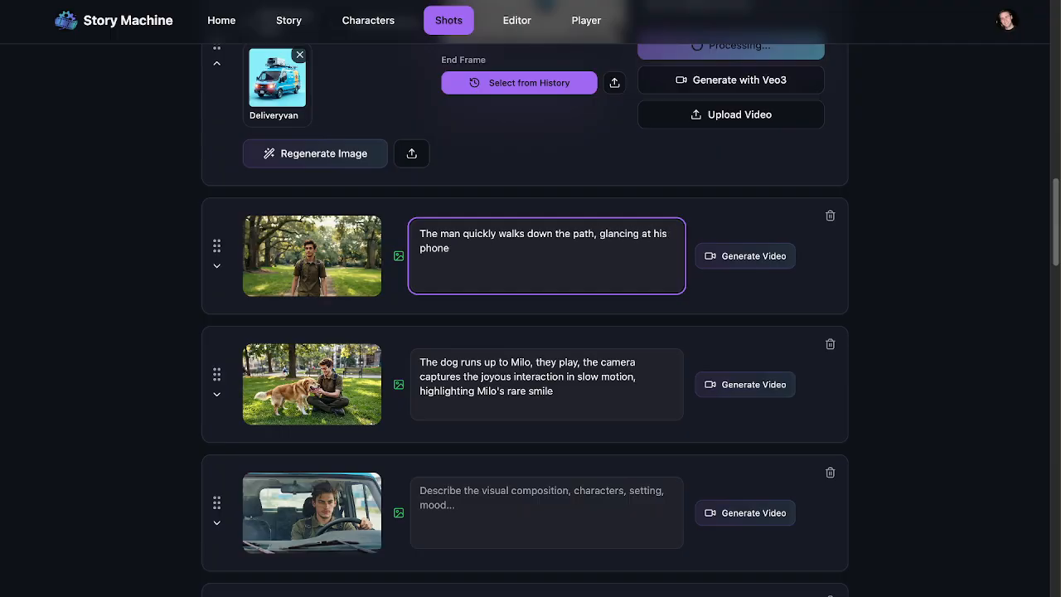
pyautogui.write('regularly.  Sense of urgency.')
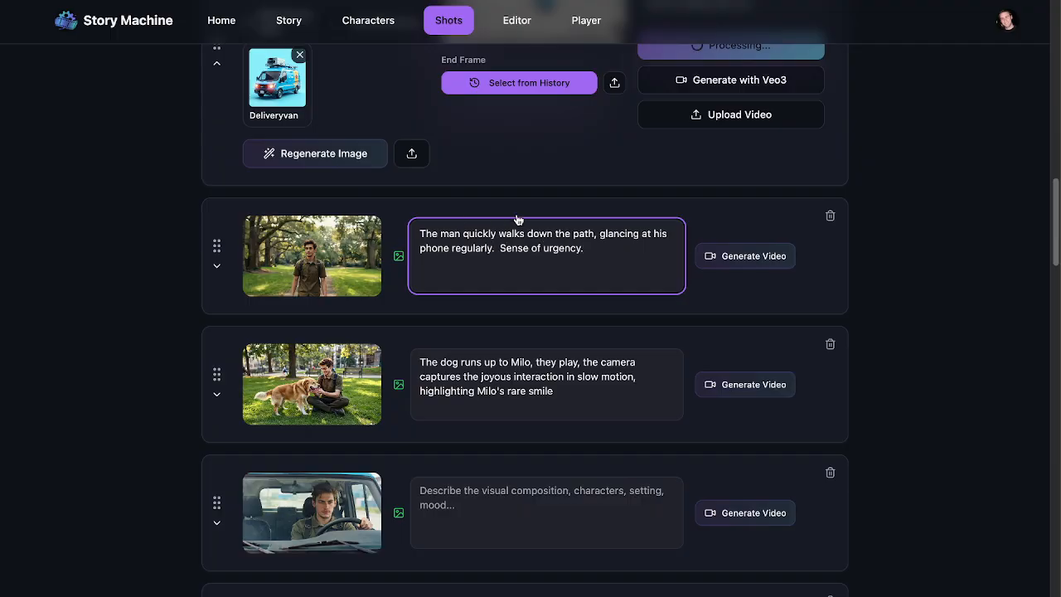
pyautogui.click(716, 262)
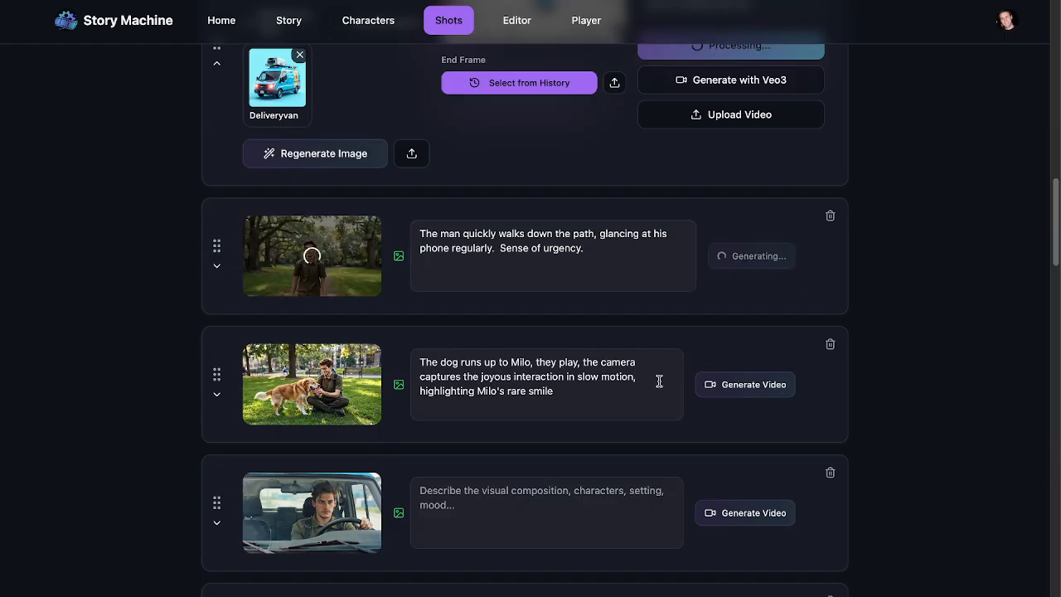
# Replace the dog shot's description with "The man plays with the dog" and generate its video
pyautogui.click(658, 382)
pyautogui.press('super+Up')
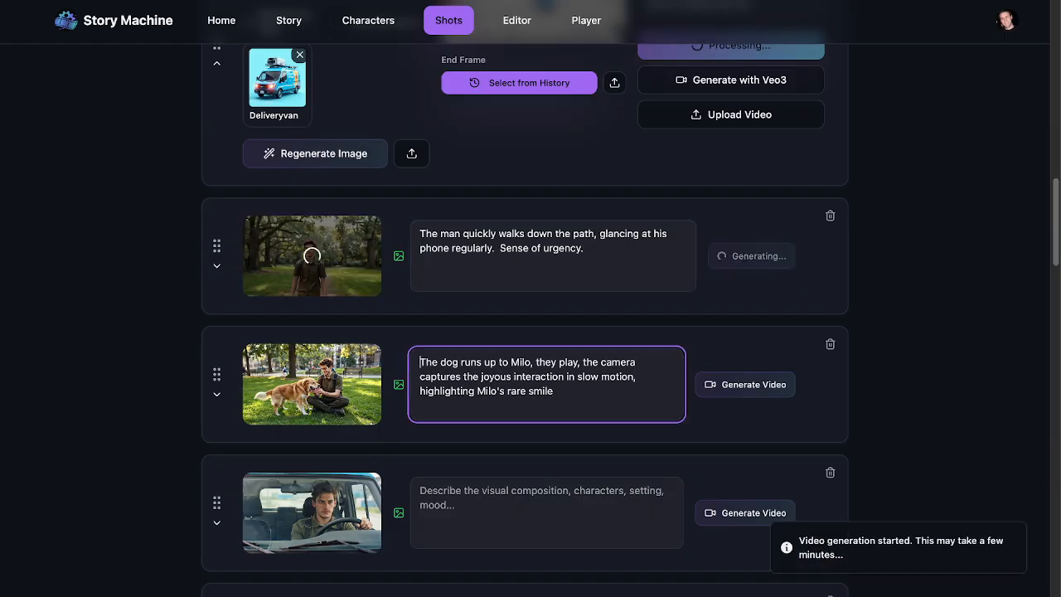
pyautogui.write('T')
pyautogui.press('BackSpace')
pyautogui.moveTo(656, 390); pyautogui.dragTo(397, 325)
pyautogui.write('The man ')
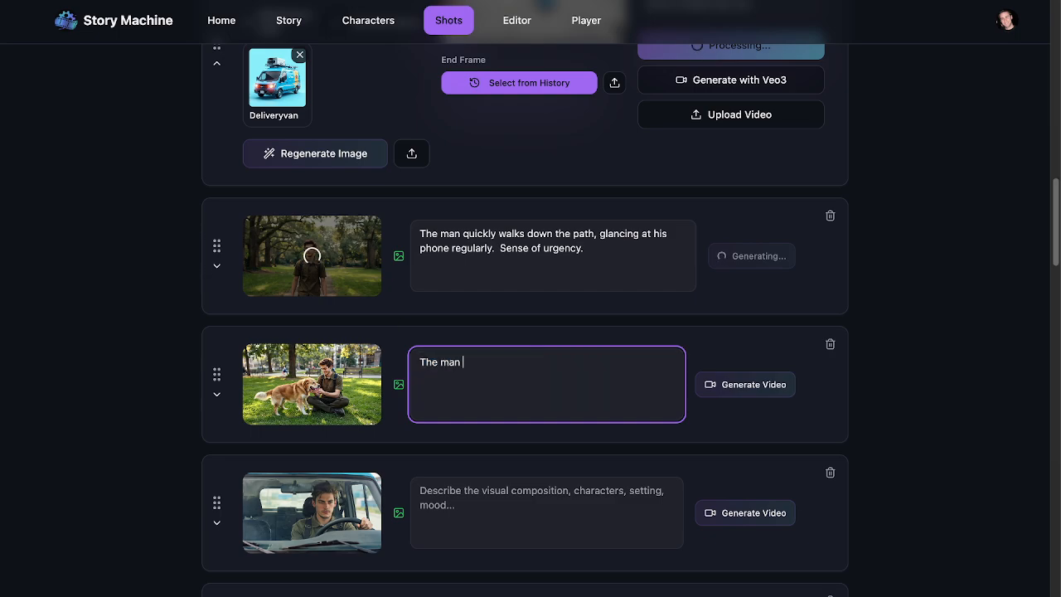
pyautogui.write('plays with the dog')
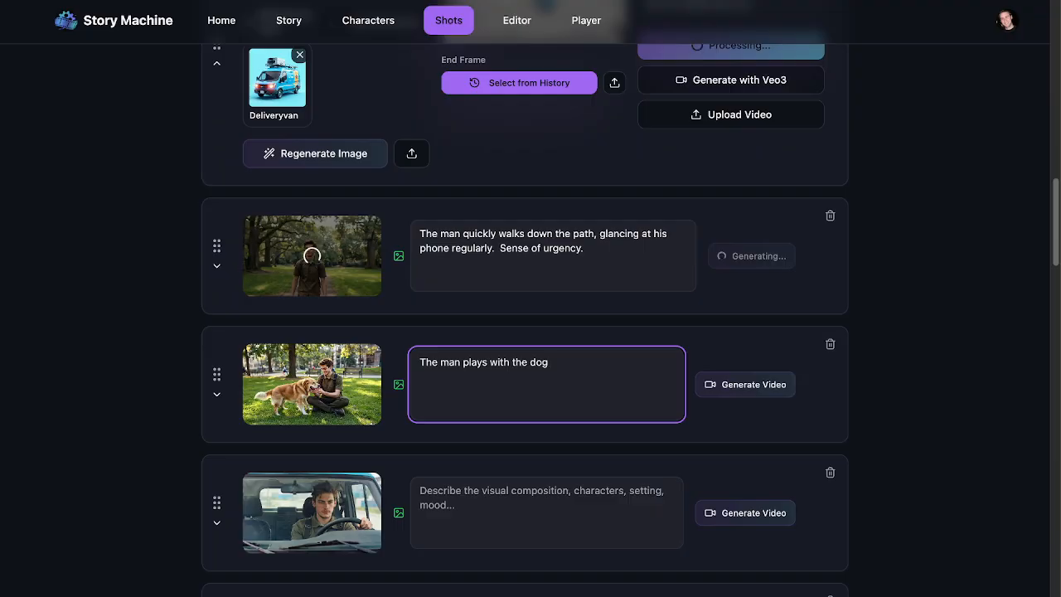
pyautogui.write(' and')
pyautogui.press('BackSpace')
pyautogui.press('BackSpace')
pyautogui.press('BackSpace')
pyautogui.press('BackSpace')
pyautogui.click(711, 385)
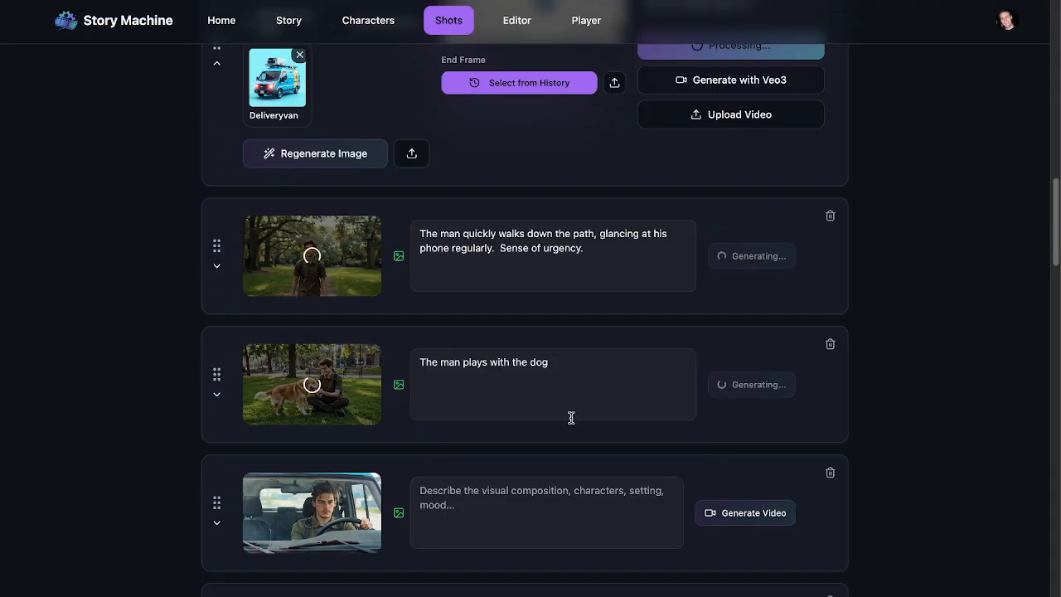
# Describe the shot of the man at the wheel as "The man looks pensive as he drives through the city." and generate its video
pyautogui.scroll(-3, 572, 411)
pyautogui.scroll(-3, 574, 409)
pyautogui.scroll(8, 575, 410)
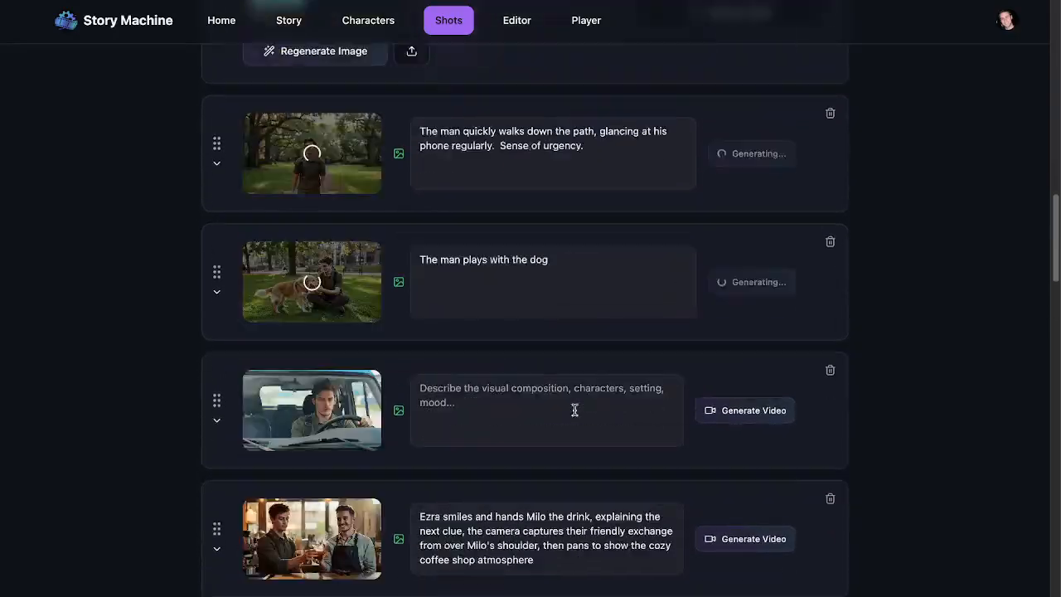
pyautogui.scroll(15, 576, 414)
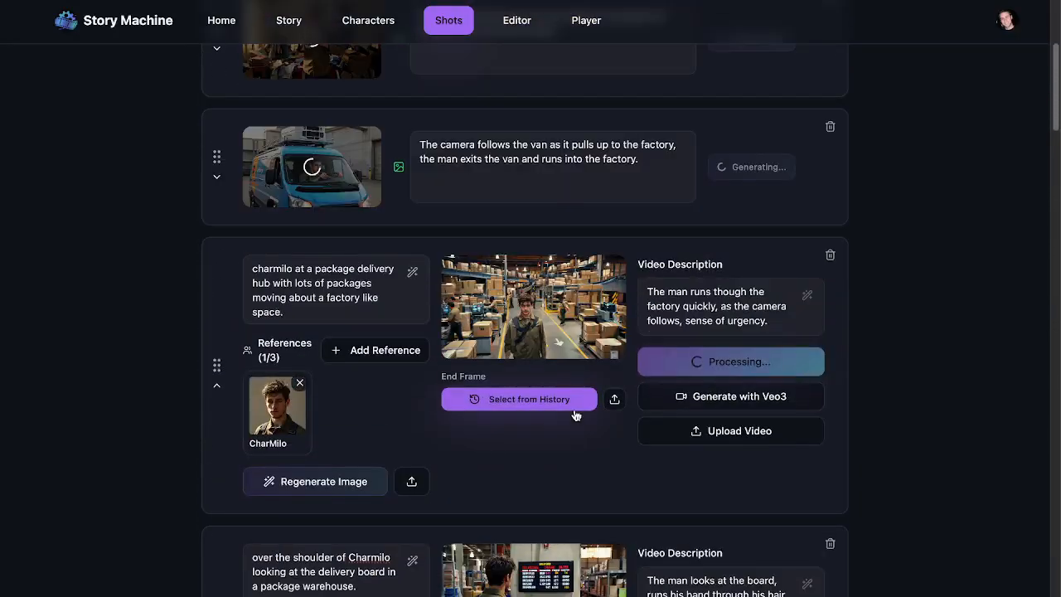
pyautogui.scroll(-15, 577, 415)
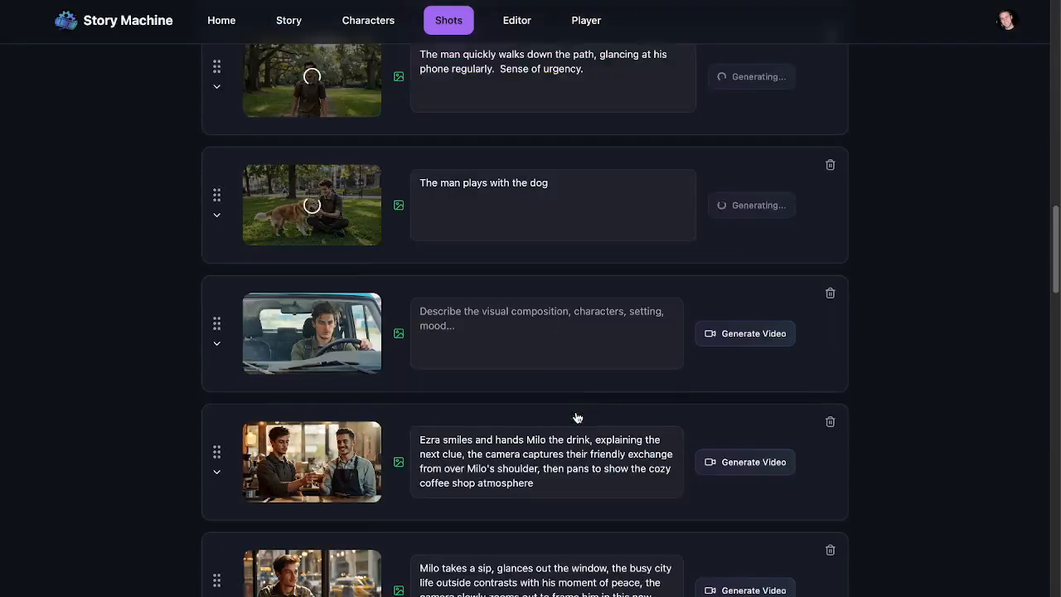
pyautogui.click(488, 188)
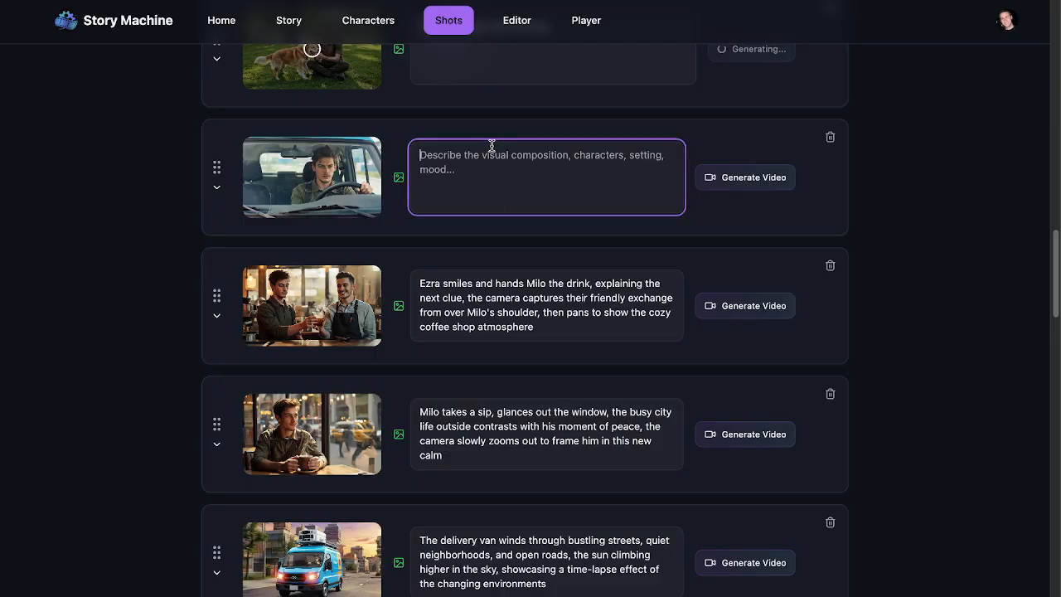
pyautogui.write('The man looks p')
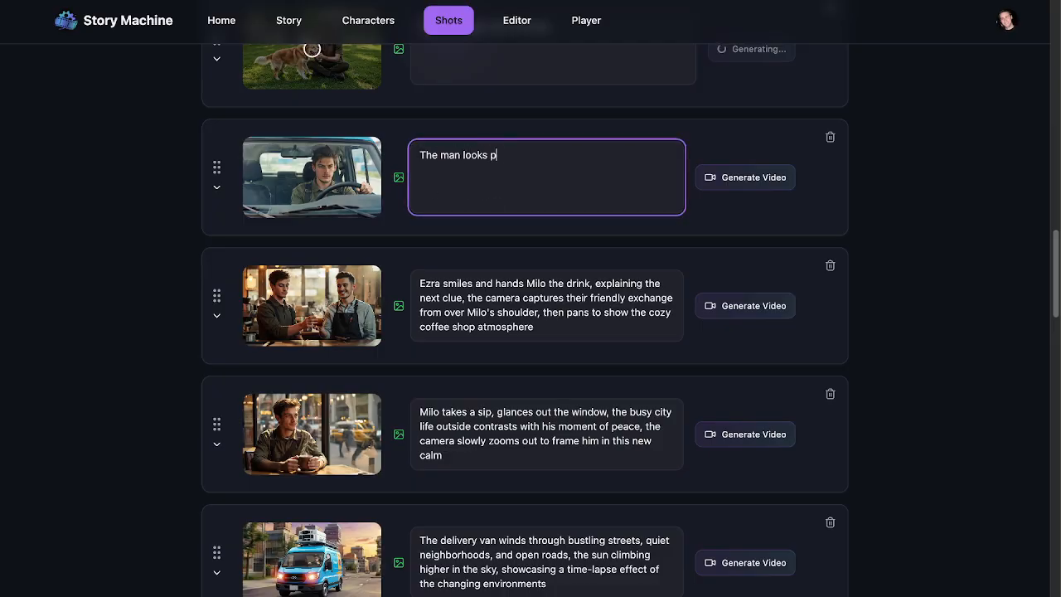
pyautogui.write('ensive as he drives through the city')
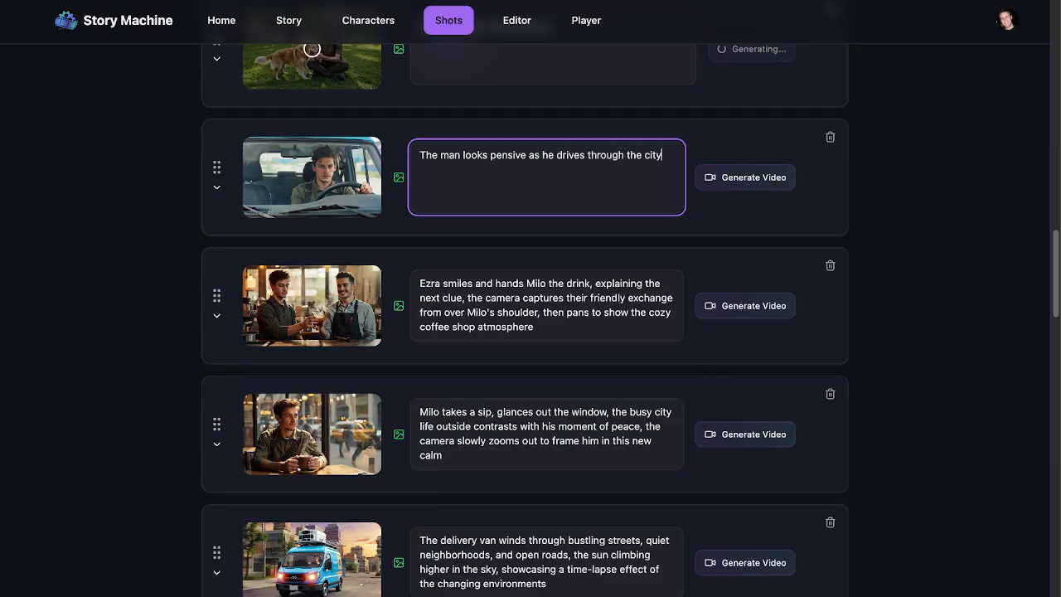
pyautogui.write('.')
pyautogui.click(724, 181)
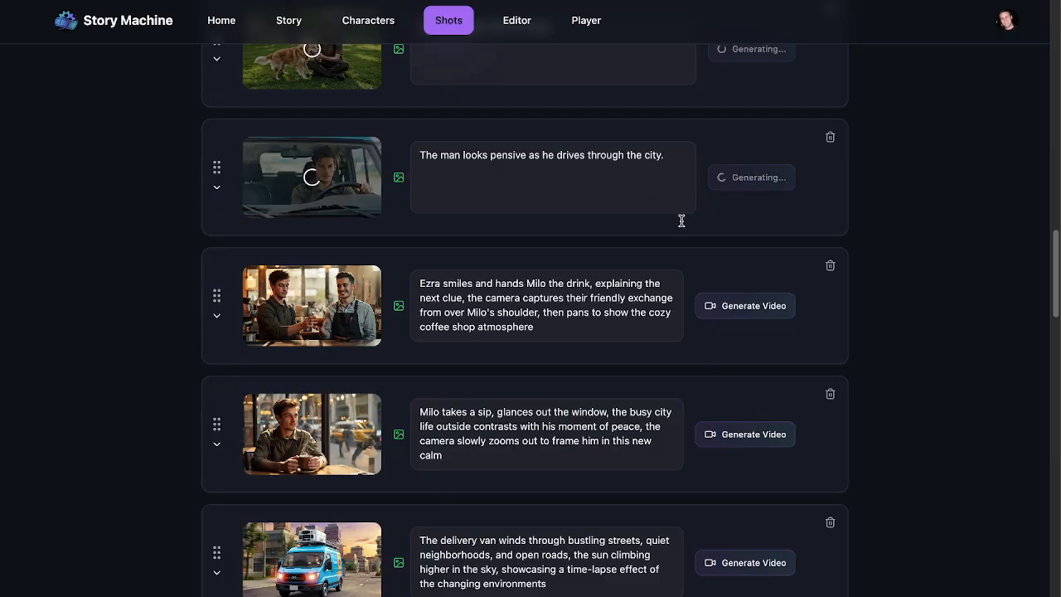
# Replace the coffee-handover shot's video description with "The man takes the coffee and thanks the barista."
pyautogui.click(585, 332)
pyautogui.moveTo(597, 334); pyautogui.dragTo(307, 238)
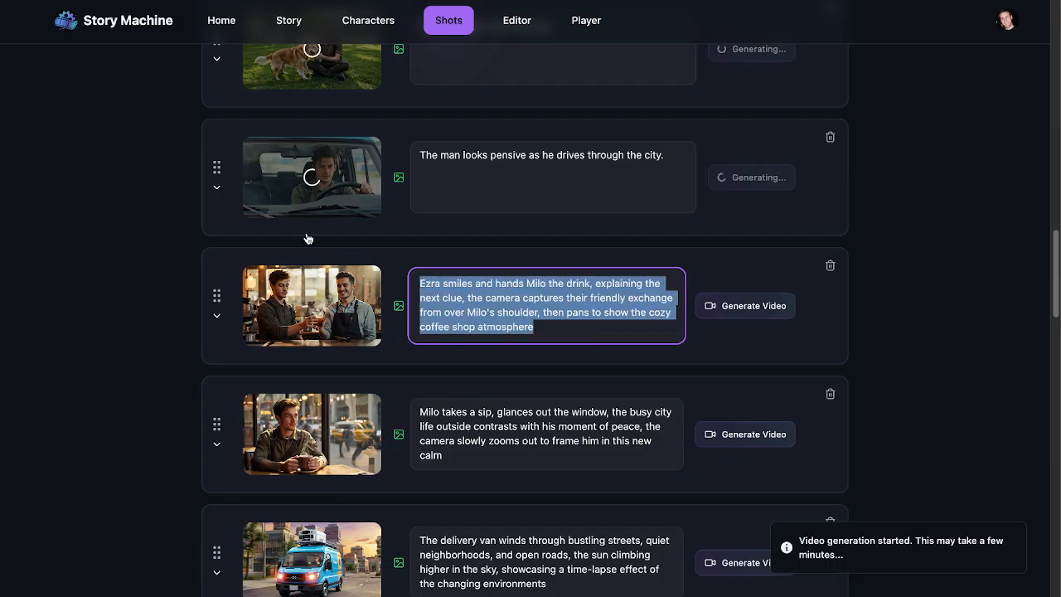
pyautogui.write('The man')
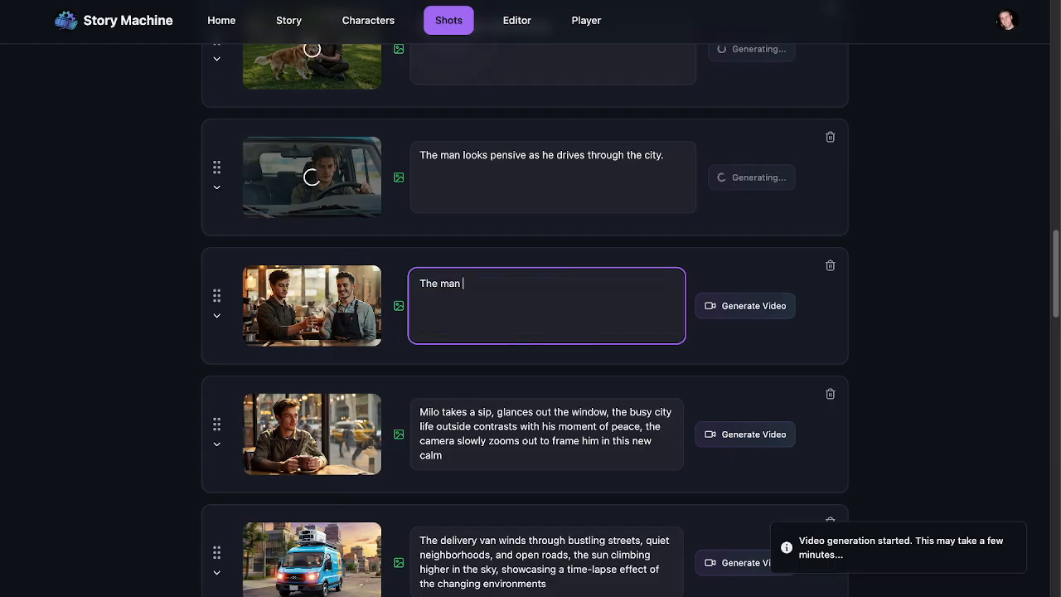
pyautogui.click(300, 313)
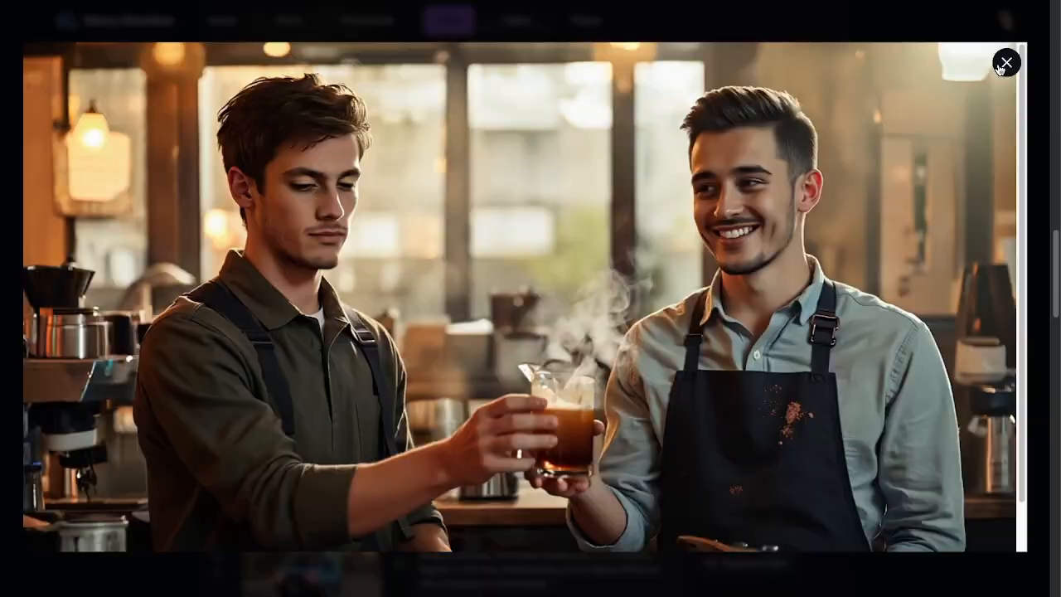
pyautogui.click(1003, 64)
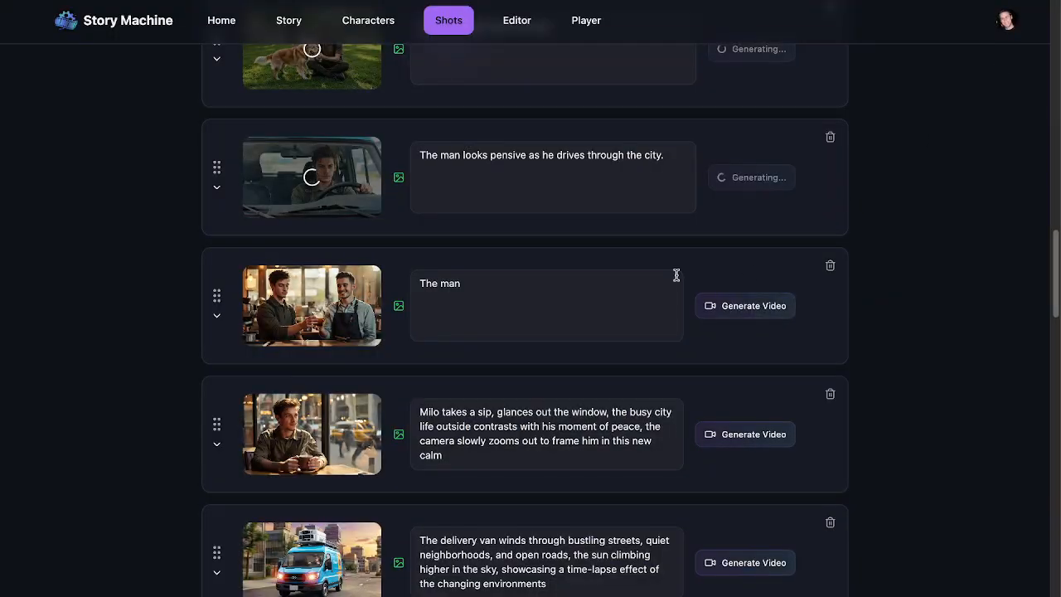
pyautogui.click(597, 304)
pyautogui.write('ta')
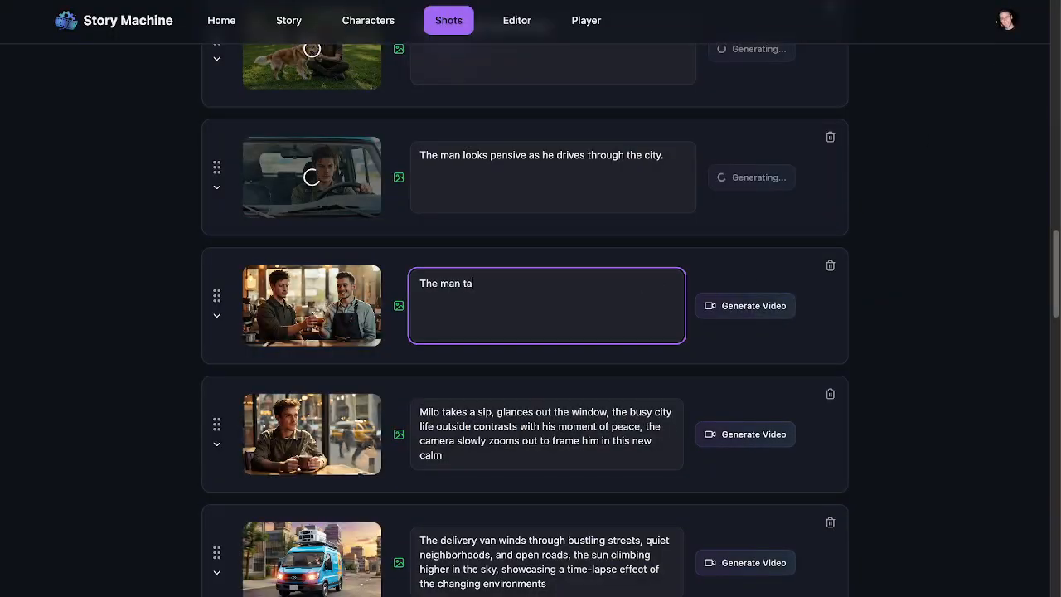
pyautogui.write('kes the coffee and ')
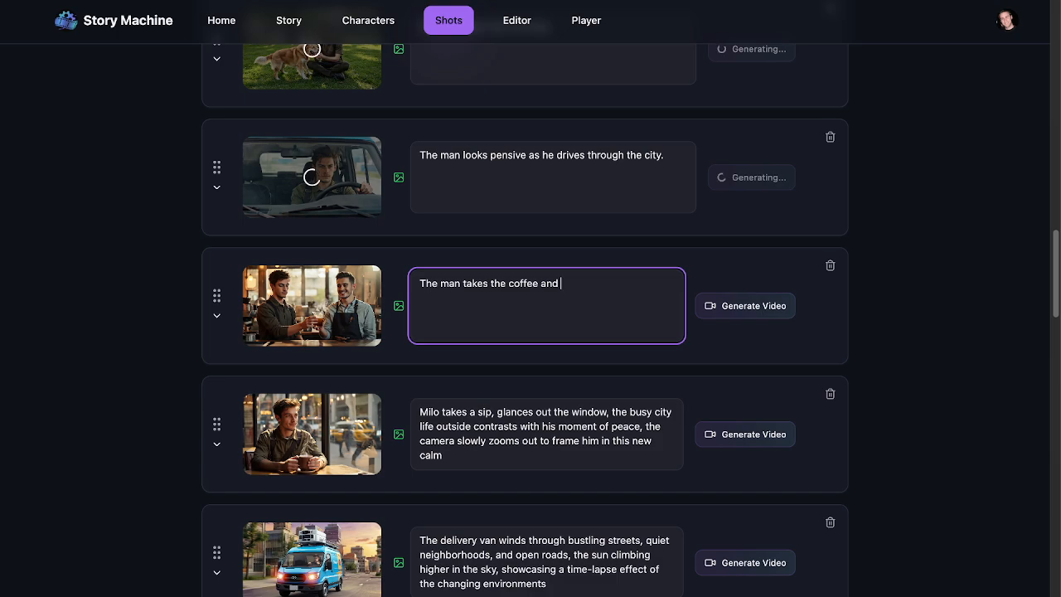
pyautogui.write('thanks the barista. ')
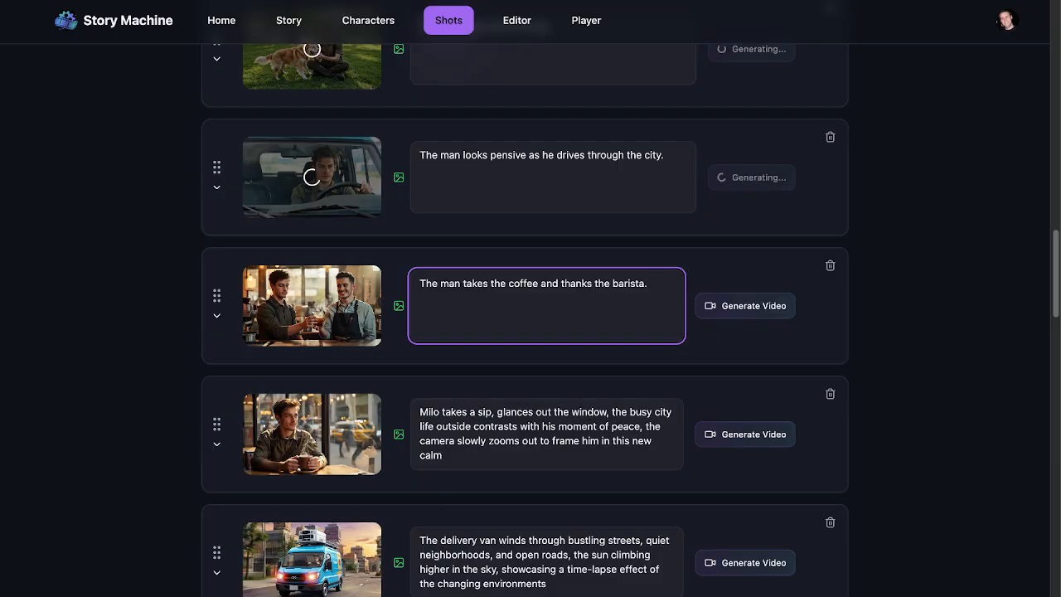
pyautogui.write(' He then turns to')
pyautogui.write('the side to move')
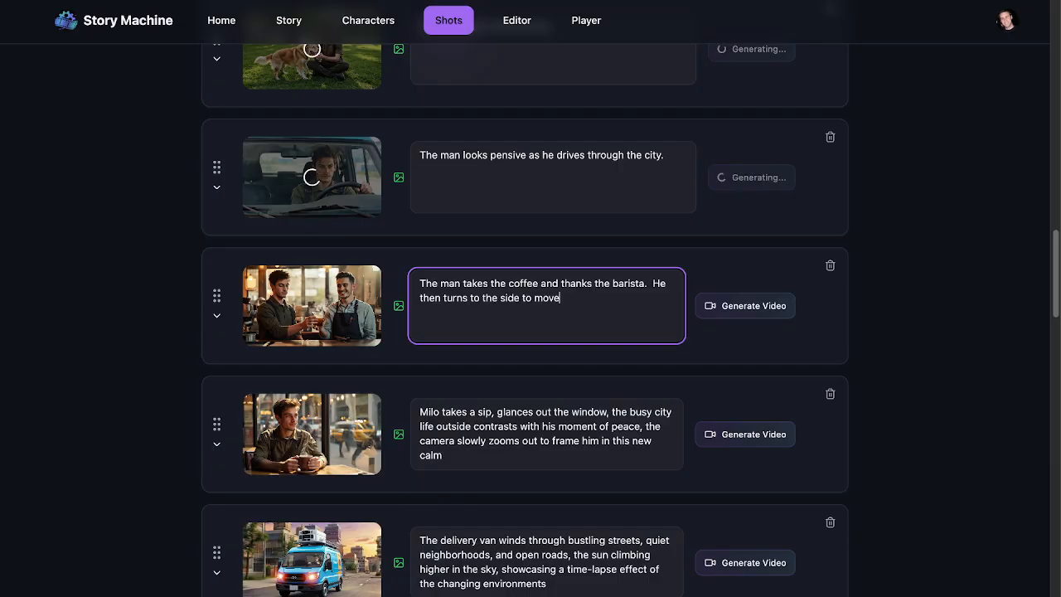
pyautogui.press('BackSpace')
pyautogui.press('BackSpace')
pyautogui.press('BackSpace')
pyautogui.press('BackSpace')
pyautogui.press('BackSpace')
pyautogui.press('BackSpace')
pyautogui.press('BackSpace')
pyautogui.press('BackSpace')
pyautogui.press('BackSpace')
pyautogui.press('BackSpace')
pyautogui.press('BackSpace')
pyautogui.press('BackSpace')
pyautogui.press('BackSpace')
pyautogui.press('BackSpace')
pyautogui.press('BackSpace')
pyautogui.press('BackSpace')
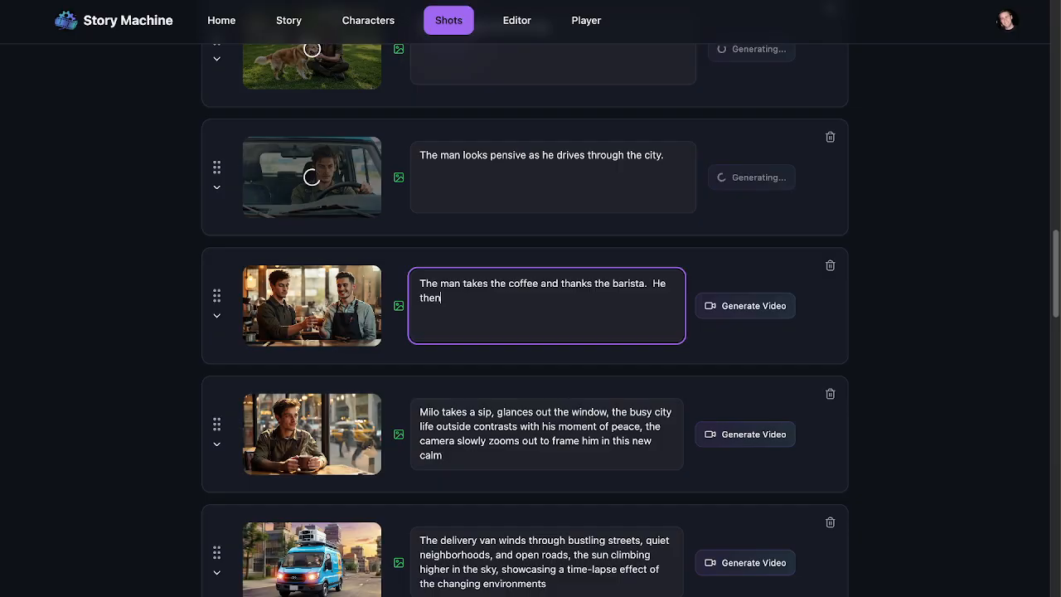
pyautogui.press('BackSpace')
pyautogui.press('BackSpace')
pyautogui.press('BackSpace')
pyautogui.press('BackSpace')
# Add "Then he walks away." to the end of the barista shot's description and generate its video
pyautogui.write('Then he walks away.')
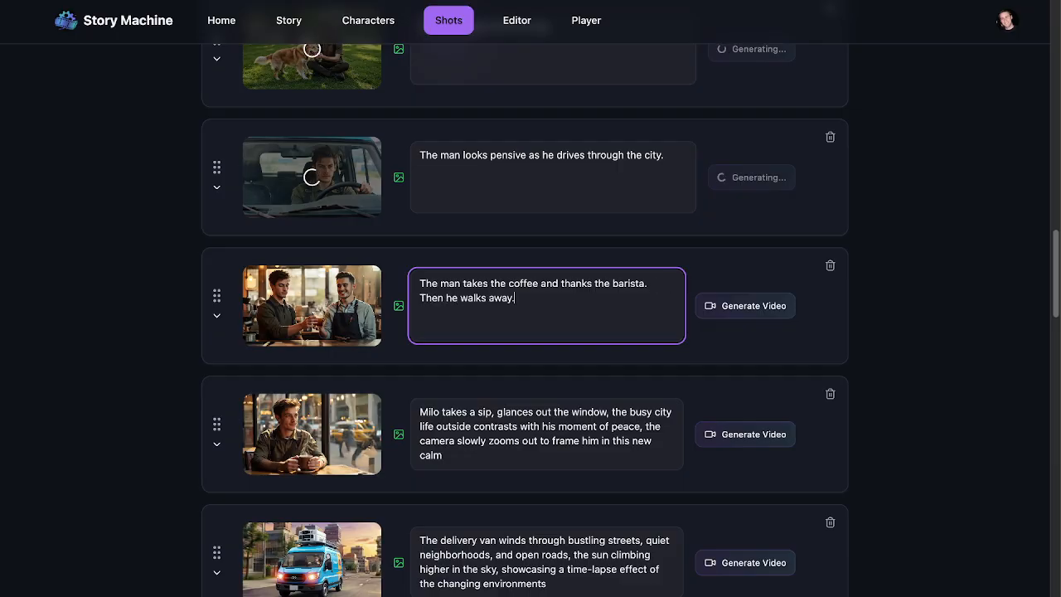
pyautogui.click(716, 313)
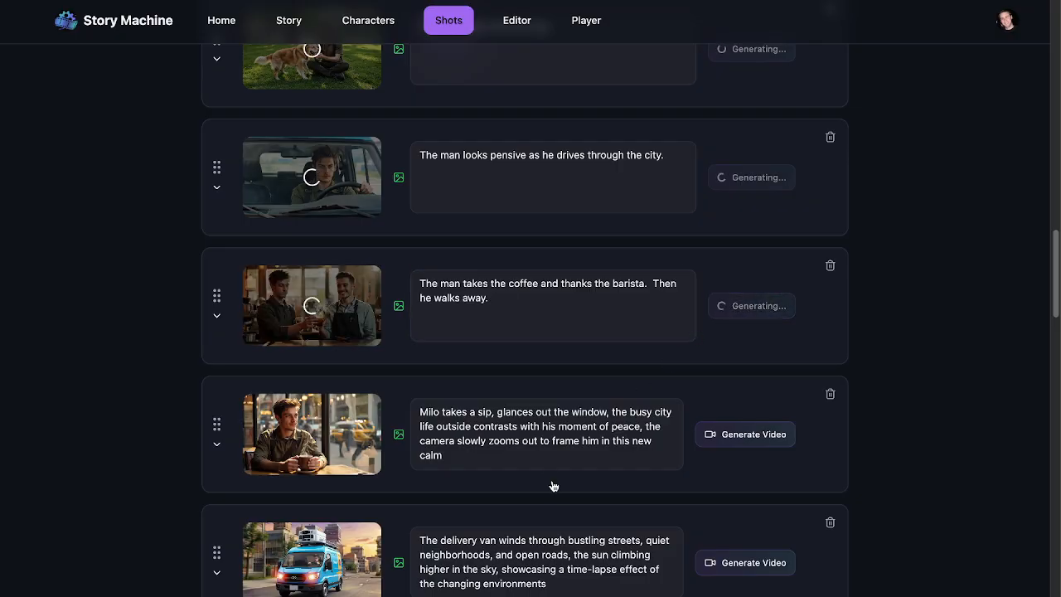
# Replace the coffee-drinking shot's description with "The man sips the coffee, looking pensive." and generate its video
pyautogui.click(529, 456)
pyautogui.hotkey('ctrl', 'a')
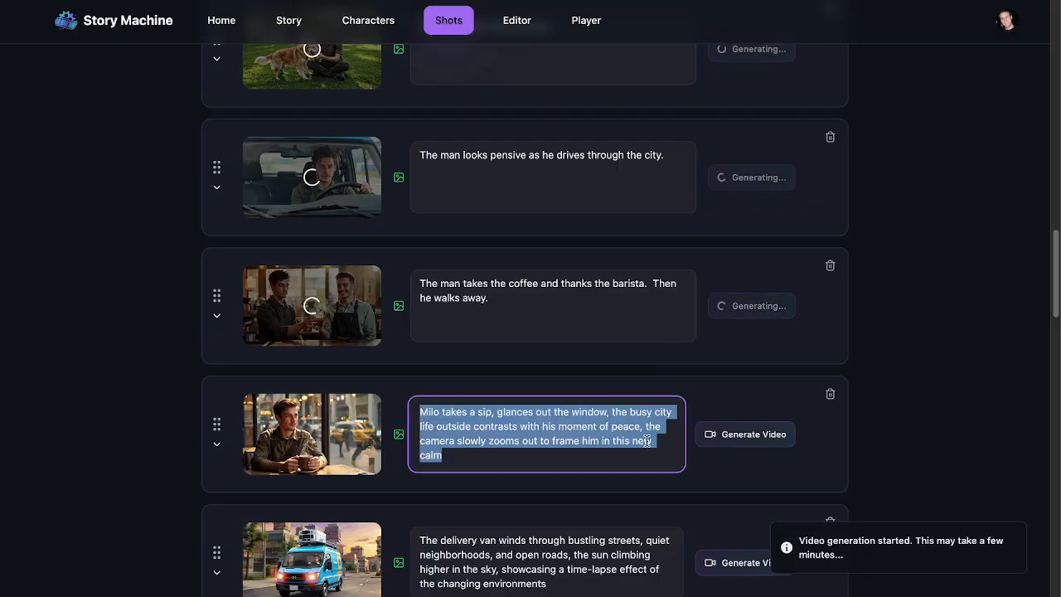
pyautogui.write('The man sips ')
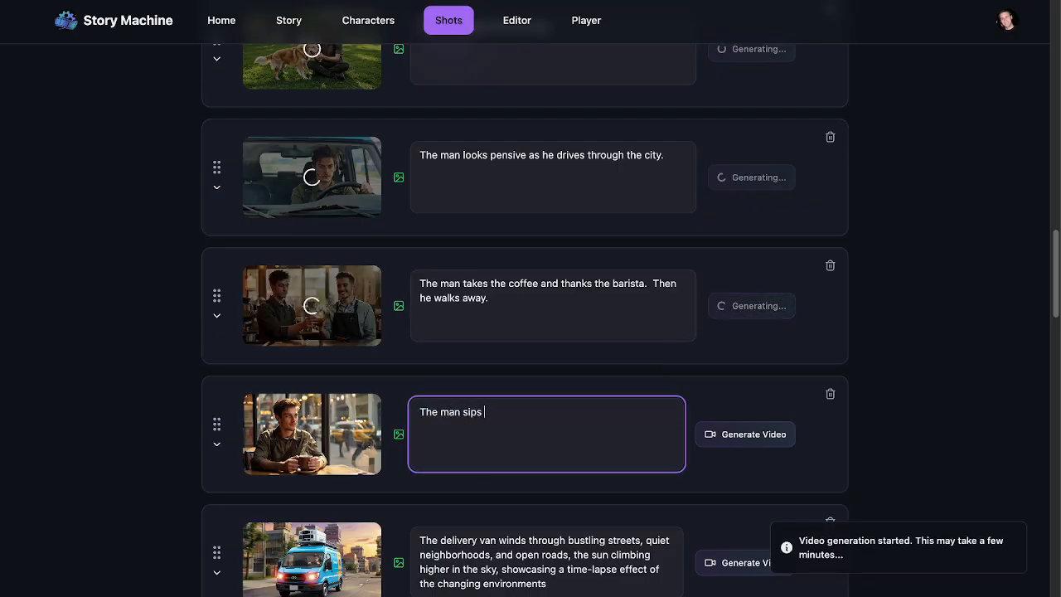
pyautogui.write('the coffee')
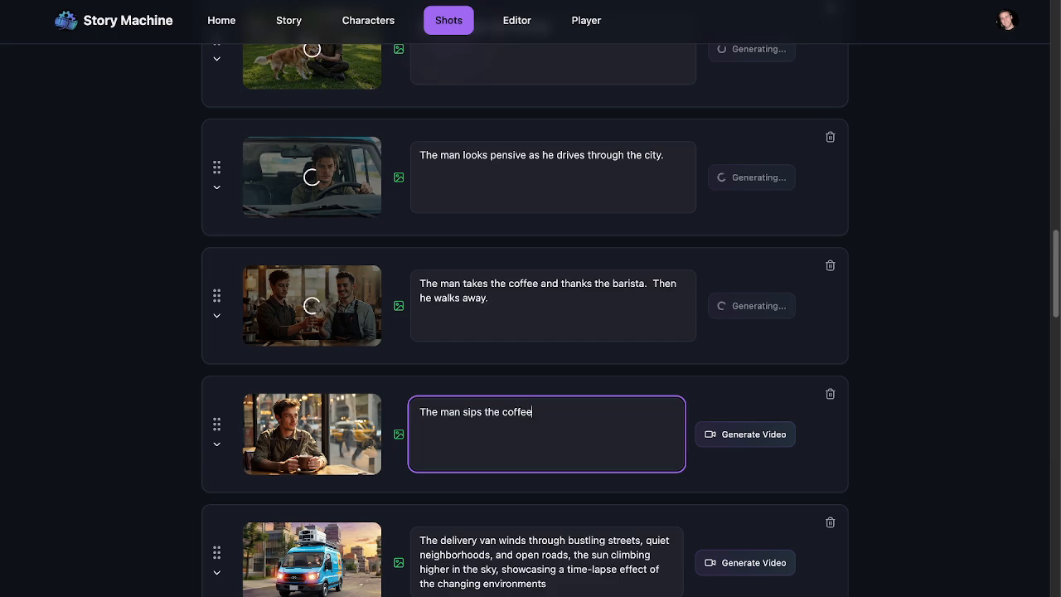
pyautogui.write(', looing')
pyautogui.press('BackSpace')
pyautogui.press('BackSpace')
pyautogui.press('BackSpace')
pyautogui.press('BackSpace')
pyautogui.write('king psensive.')
pyautogui.click(753, 442)
# Generate the video for the delivery-van driving shot using its existing description
pyautogui.scroll(1, 763, 467)
pyautogui.scroll(-4, 755, 473)
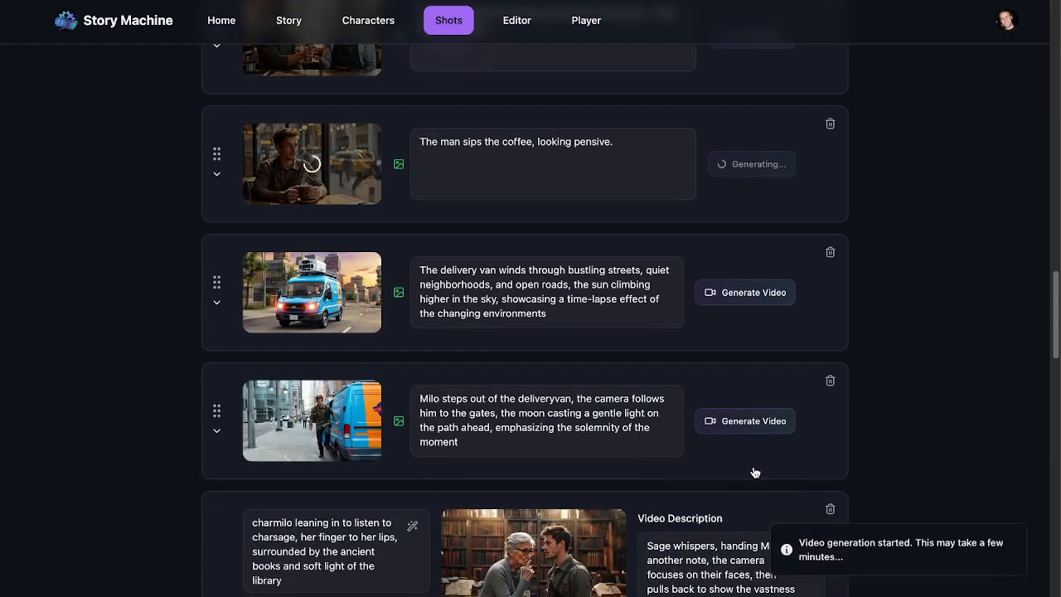
pyautogui.click(575, 318)
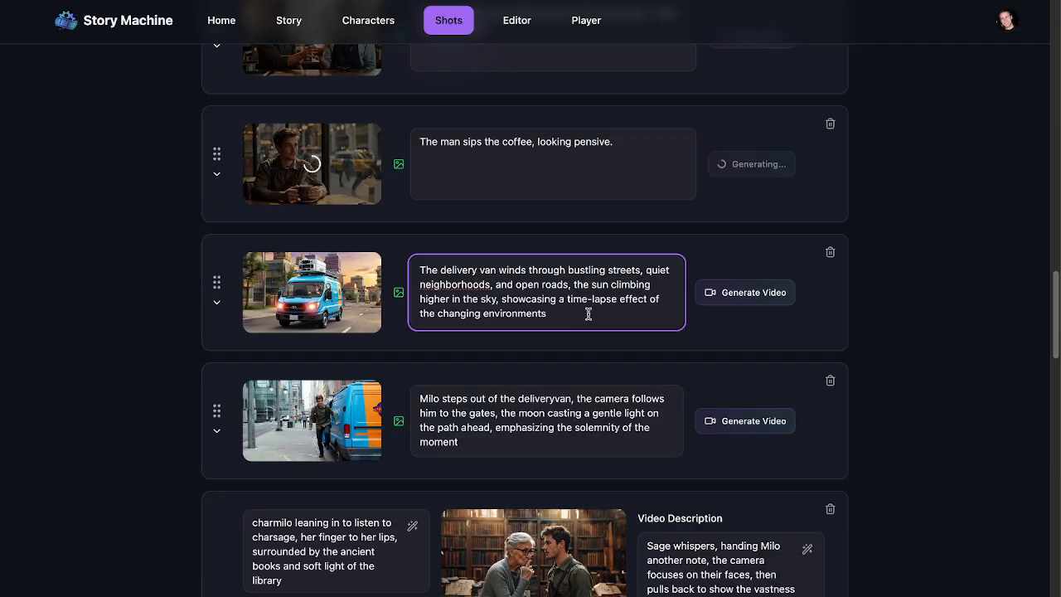
pyautogui.moveTo(588, 314); pyautogui.dragTo(416, 270)
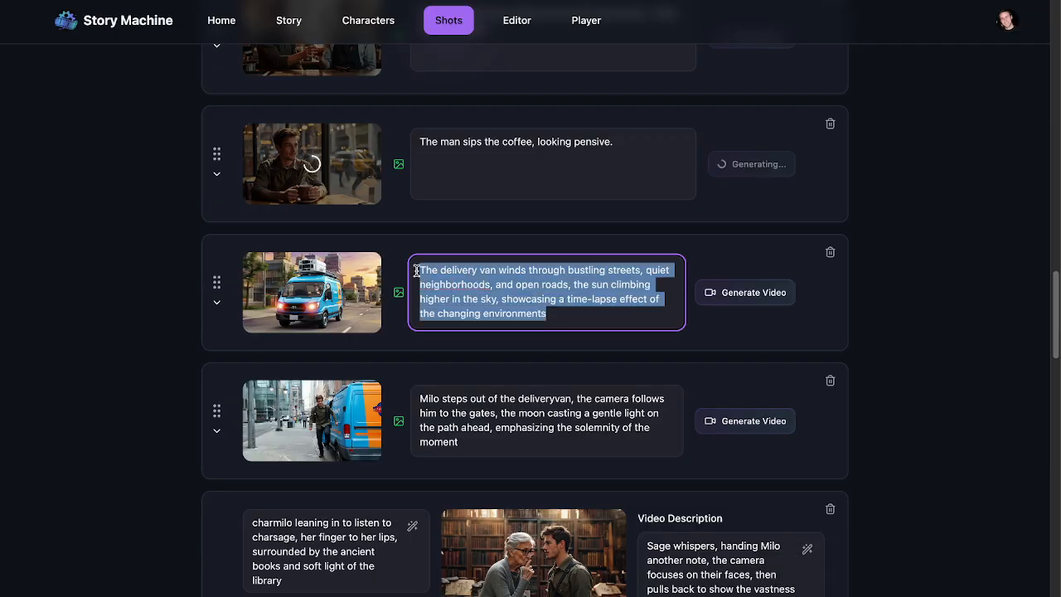
pyautogui.click(717, 292)
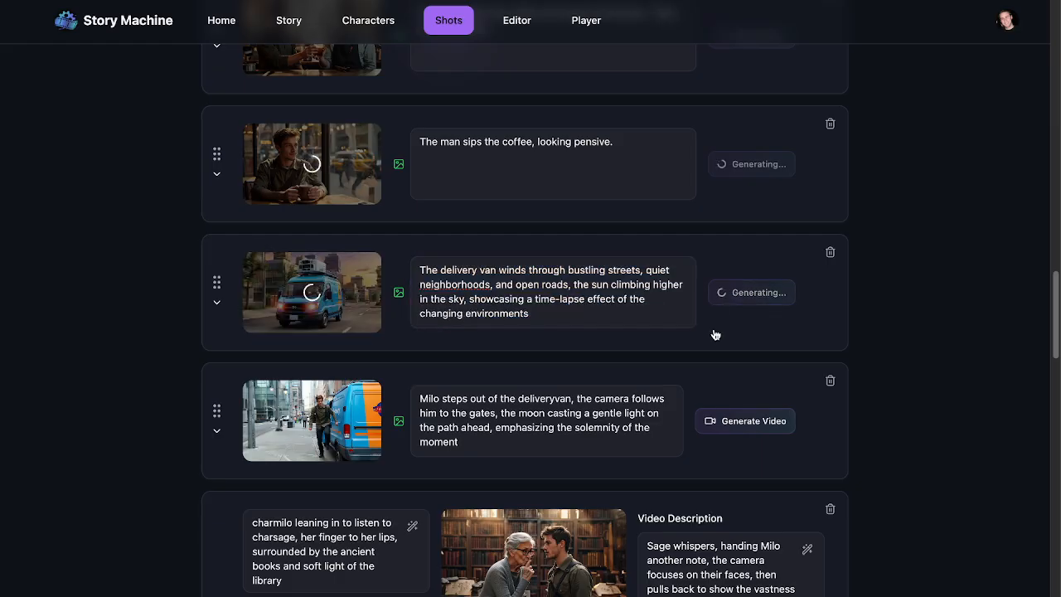
# Replace the parked-van shot's description with "The man walks quickly to the left and climbs some concrete steps to the building." and generate its video
pyautogui.scroll(-2, 663, 357)
pyautogui.click(512, 379)
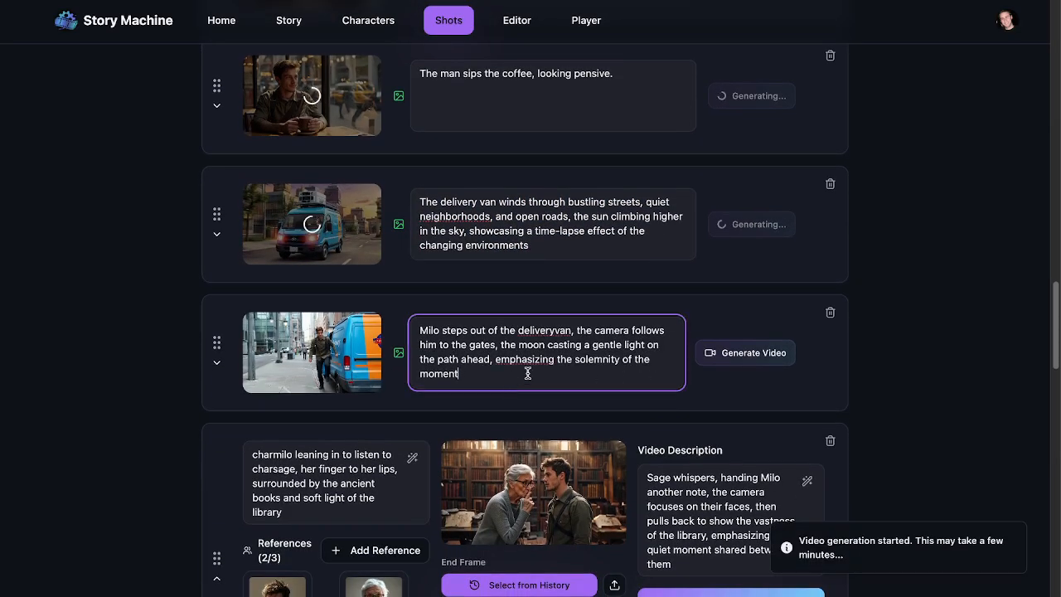
pyautogui.moveTo(529, 373); pyautogui.dragTo(572, 328)
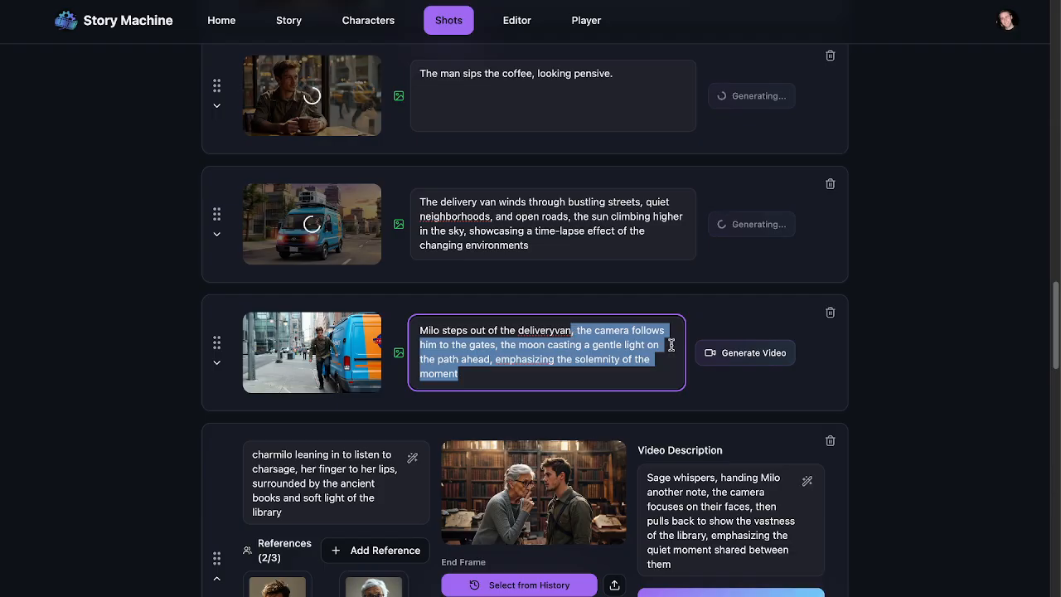
pyautogui.press('BackSpace')
pyautogui.press('BackSpace')
pyautogui.press('BackSpace')
pyautogui.press('BackSpace')
pyautogui.press('BackSpace')
pyautogui.press('BackSpace')
pyautogui.press('BackSpace')
pyautogui.press('BackSpace')
pyautogui.press('BackSpace')
pyautogui.press('BackSpace')
pyautogui.press('BackSpace')
pyautogui.press('BackSpace')
pyautogui.press('BackSpace')
pyautogui.press('BackSpace')
pyautogui.press('BackSpace')
pyautogui.press('BackSpace')
pyautogui.press('BackSpace')
pyautogui.press('BackSpace')
pyautogui.press('BackSpace')
pyautogui.press('BackSpace')
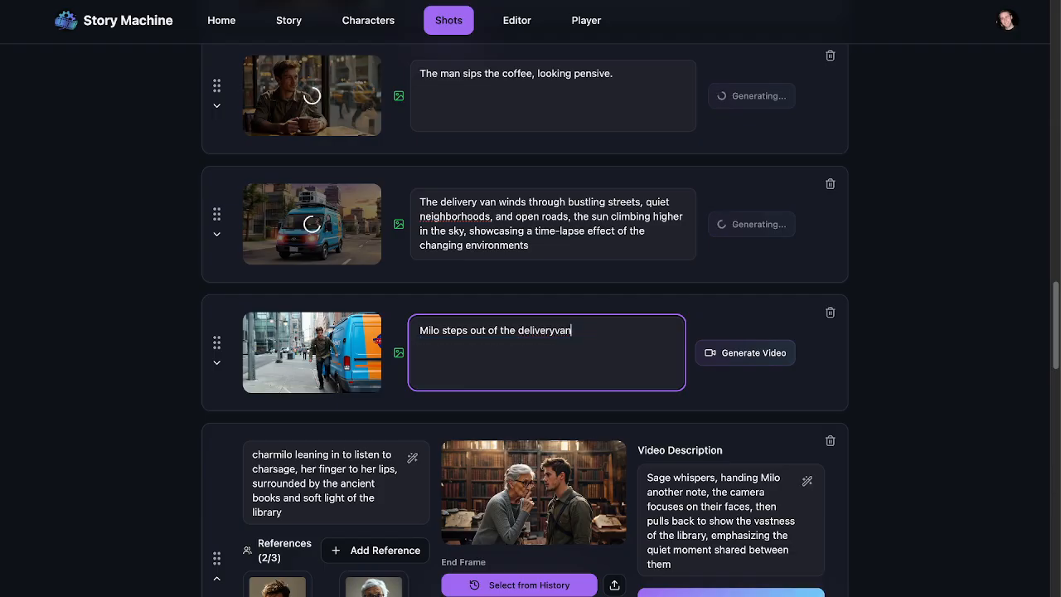
pyautogui.press('BackSpace')
pyautogui.press('BackSpace')
pyautogui.press('BackSpace')
pyautogui.press('BackSpace')
pyautogui.press('BackSpace')
pyautogui.press('BackSpace')
pyautogui.press('BackSpace')
pyautogui.press('BackSpace')
pyautogui.press('BackSpace')
pyautogui.press('BackSpace')
pyautogui.press('BackSpace')
pyautogui.press('BackSpace')
pyautogui.press('BackSpace')
pyautogui.press('BackSpace')
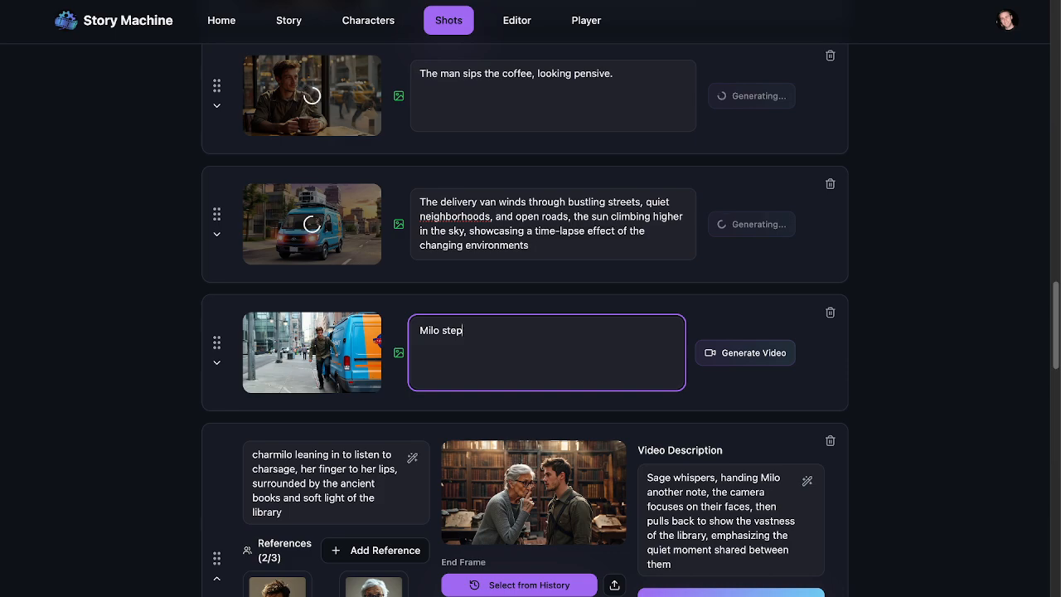
pyautogui.write('The man walks quickly to the lef')
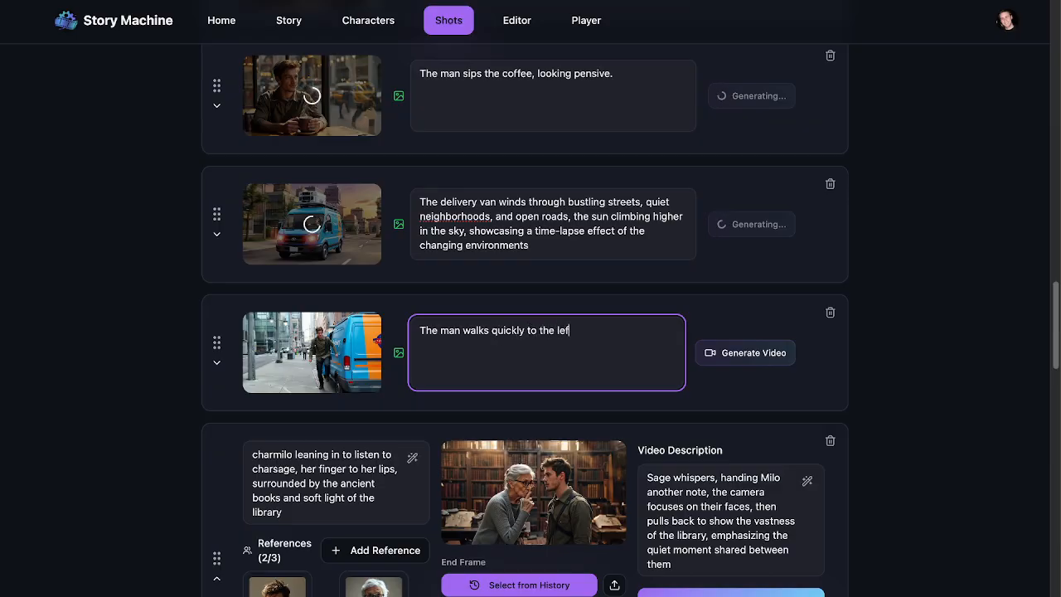
pyautogui.write('t and climbs some come c')
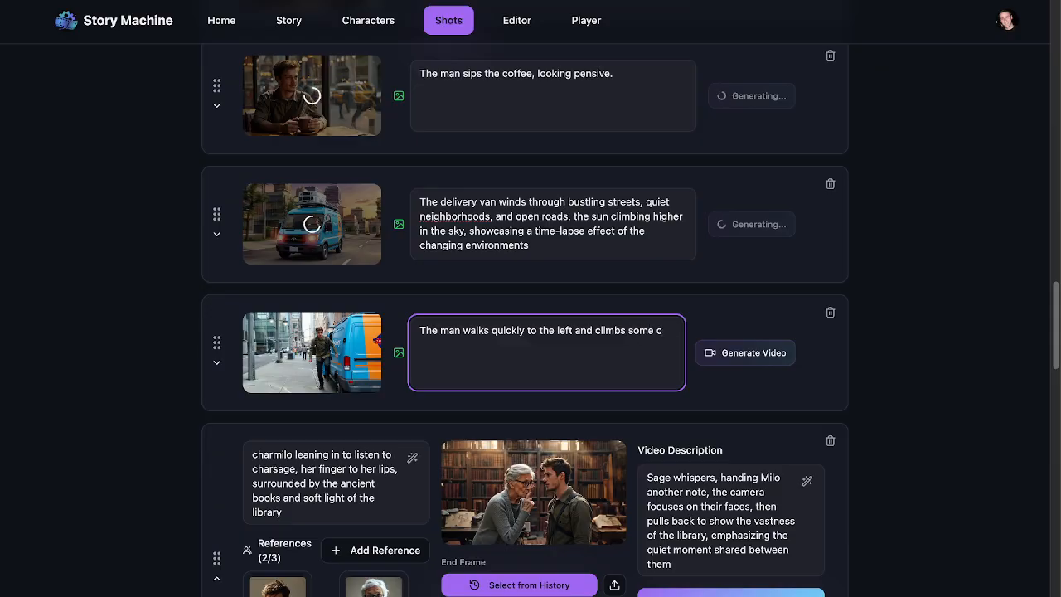
pyautogui.write('oncrete steps to the building.')
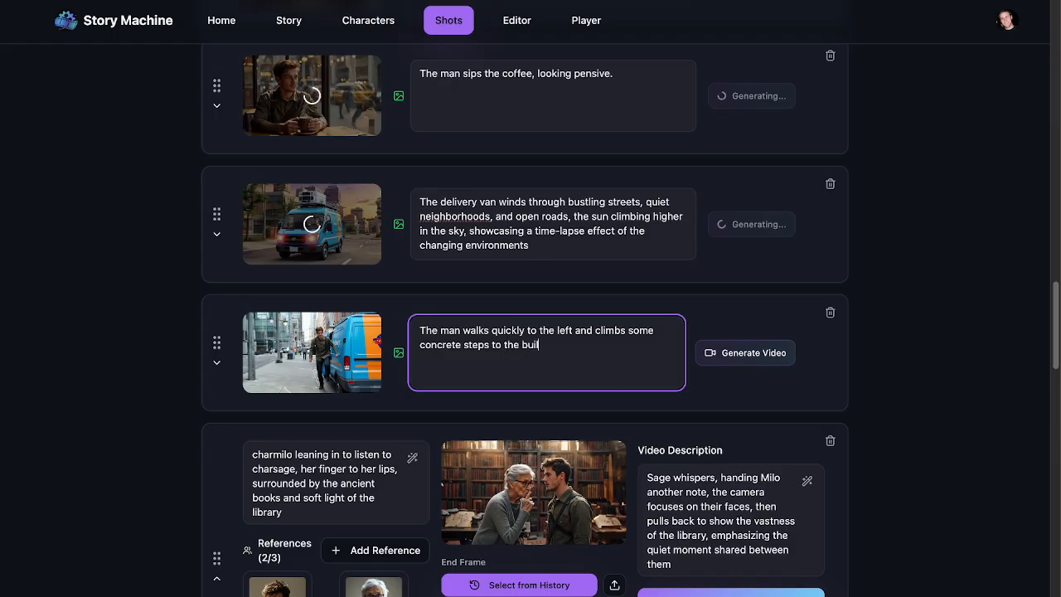
pyautogui.click(740, 355)
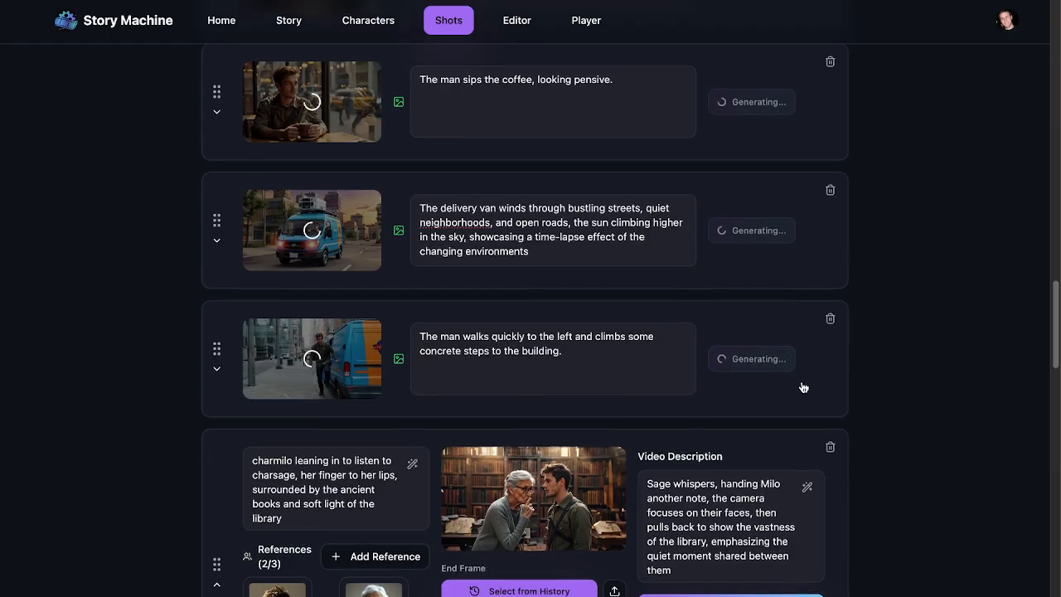
# Replace the library whispering shot's description with "The woman shushes the man and then walks away." and generate its video
pyautogui.scroll(-4, 739, 389)
pyautogui.click(711, 213)
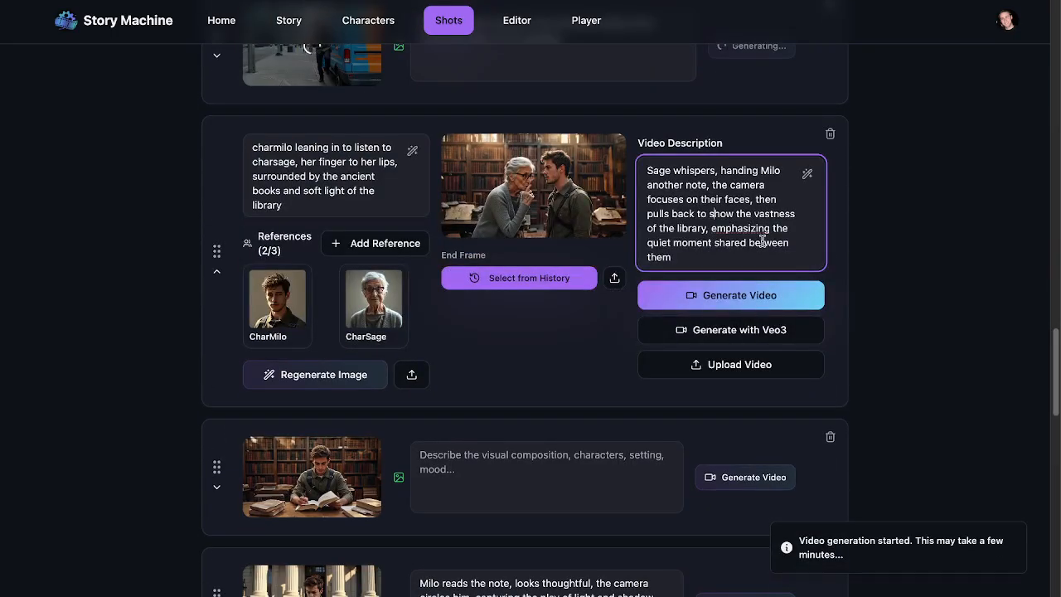
pyautogui.moveTo(672, 257); pyautogui.dragTo(640, 162)
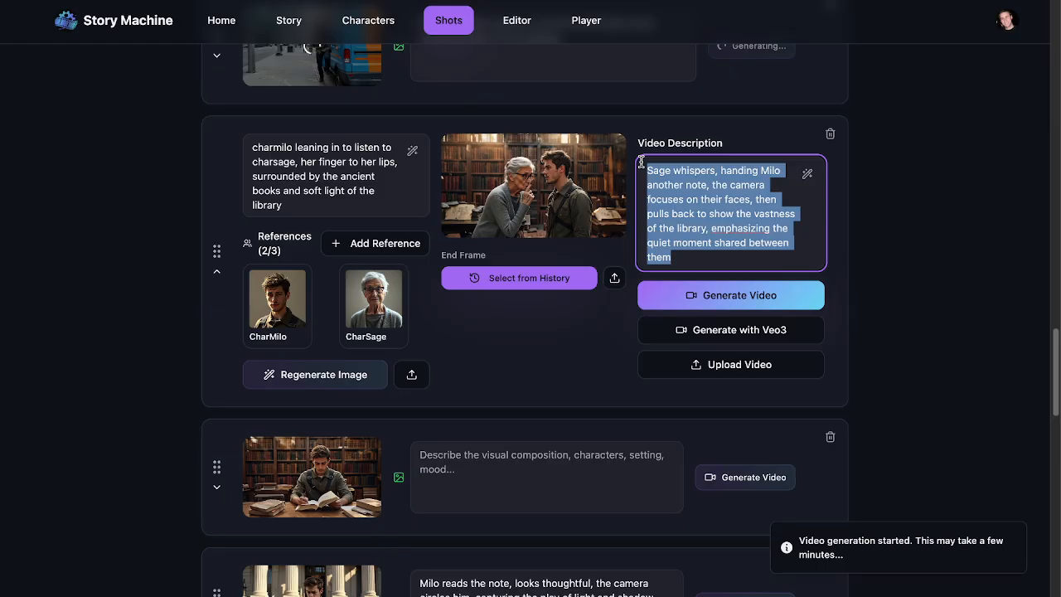
pyautogui.write('The woman')
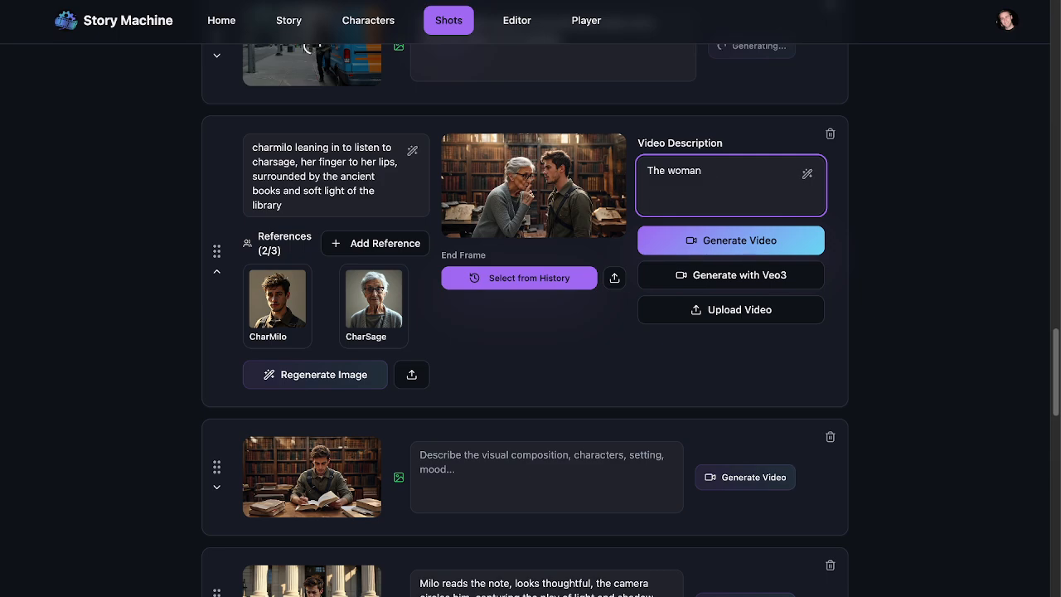
pyautogui.write('shushes the man and then walks')
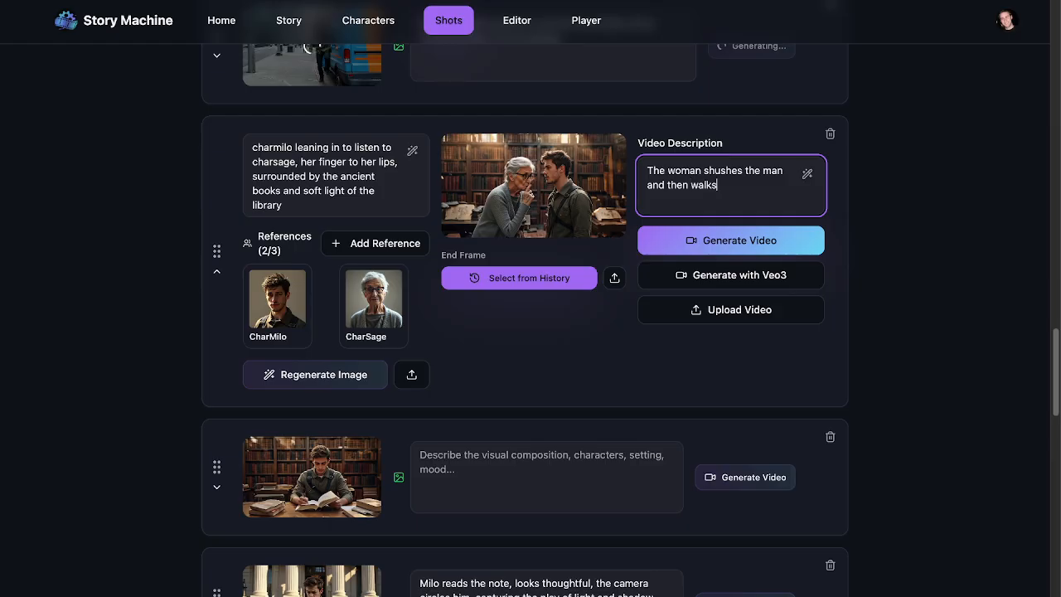
pyautogui.write(' away.')
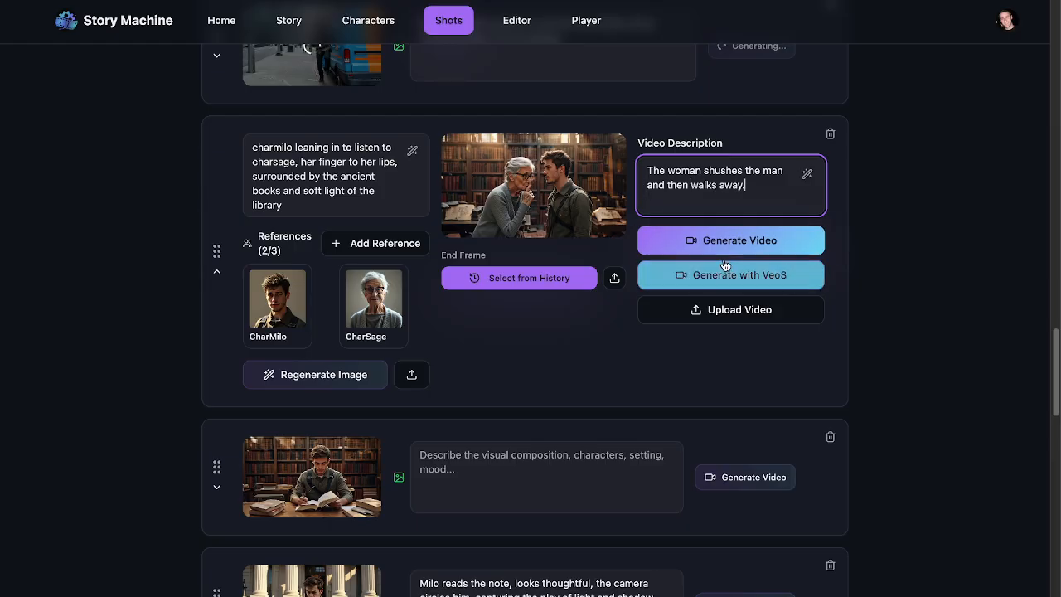
pyautogui.click(730, 242)
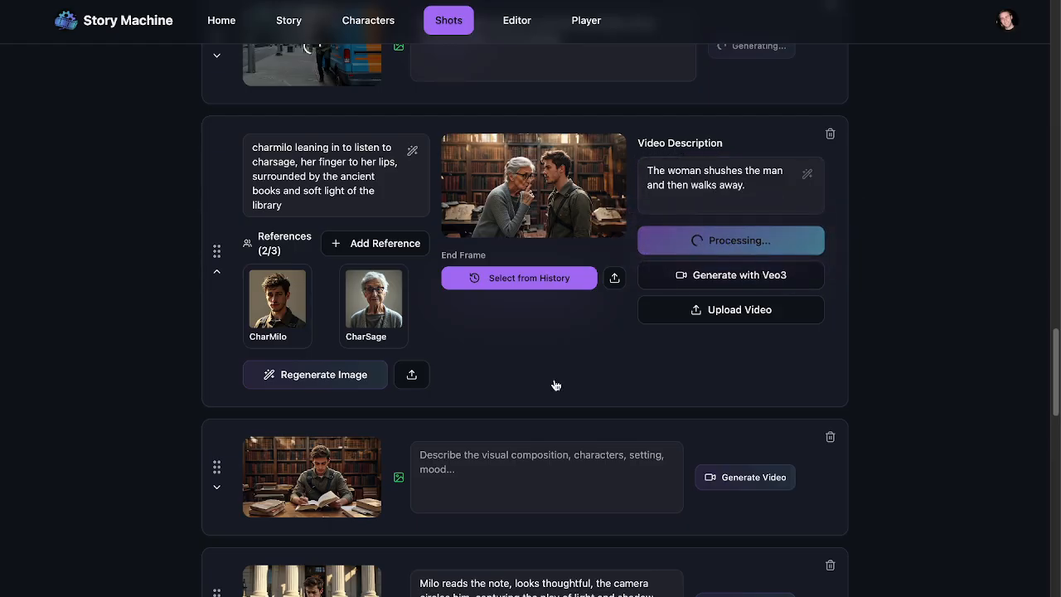
# Describe the library reading shot as "The man reads the book, turning the page." and generate its video
pyautogui.click(555, 461)
pyautogui.write('The ')
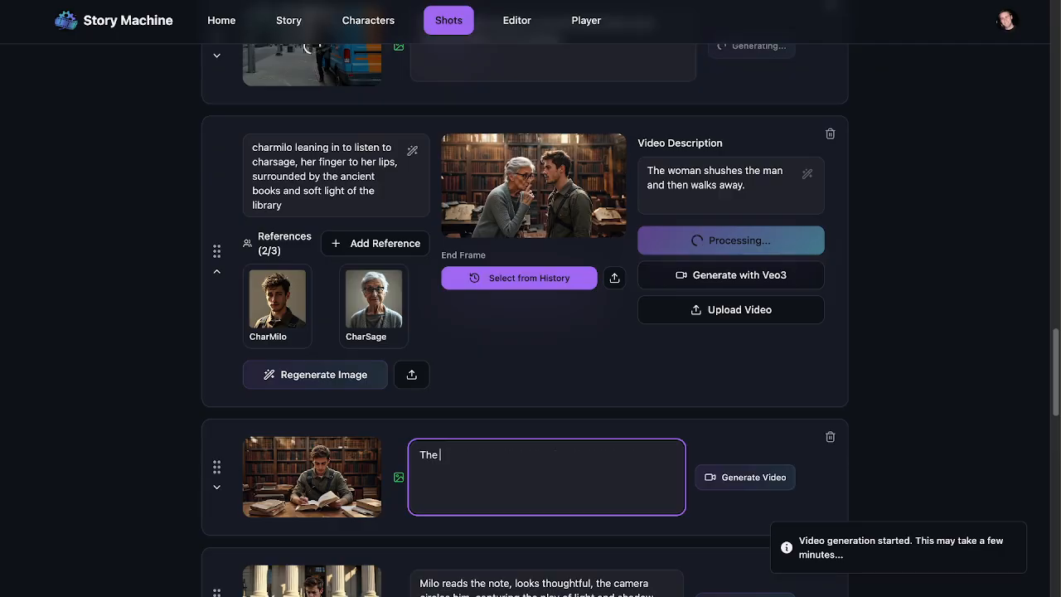
pyautogui.write('man reads')
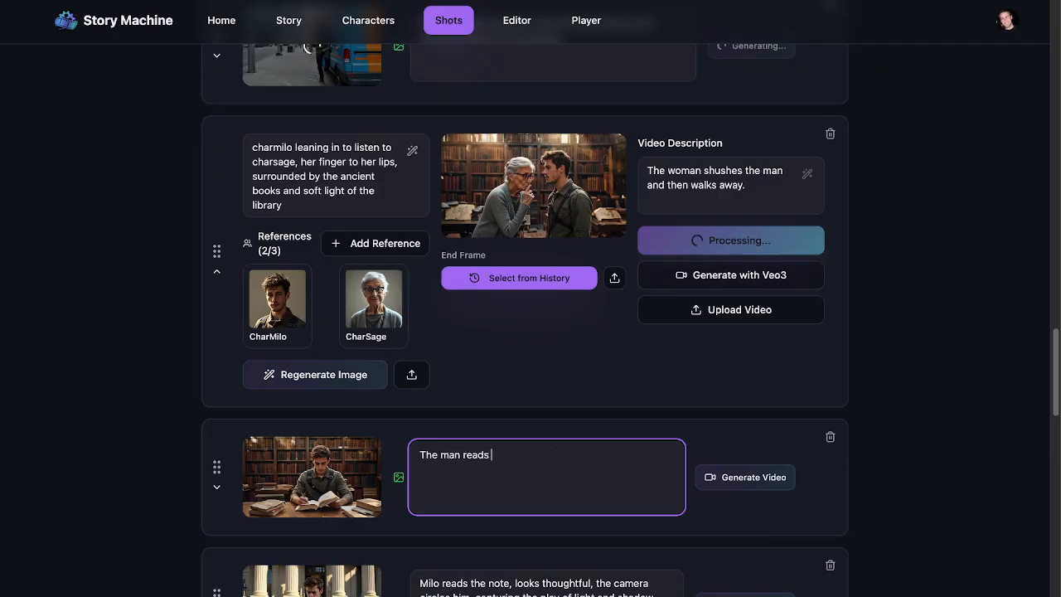
pyautogui.write(' the book, turning the page')
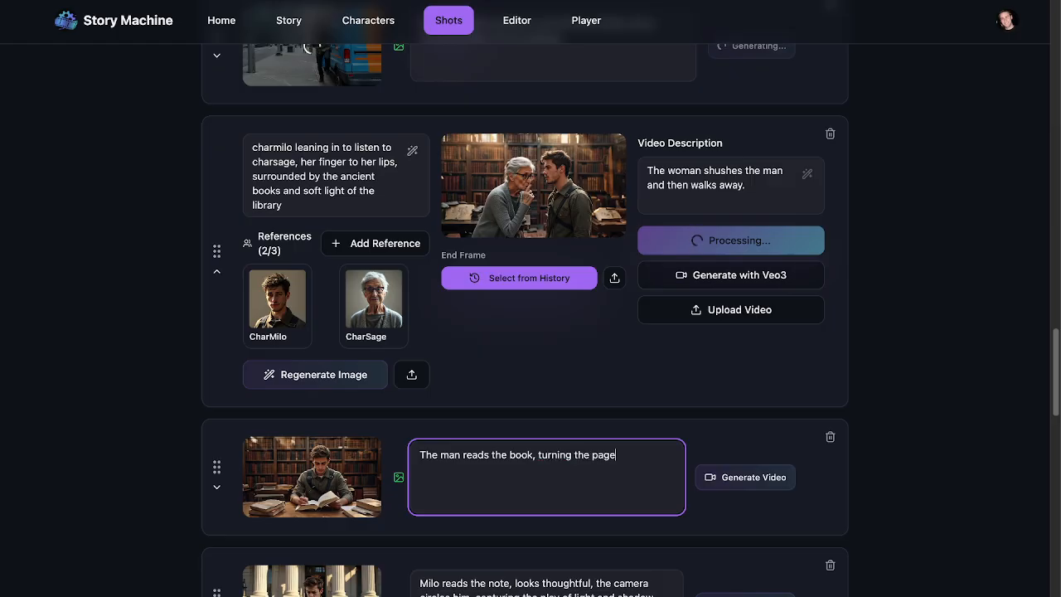
pyautogui.write('.')
pyautogui.click(737, 485)
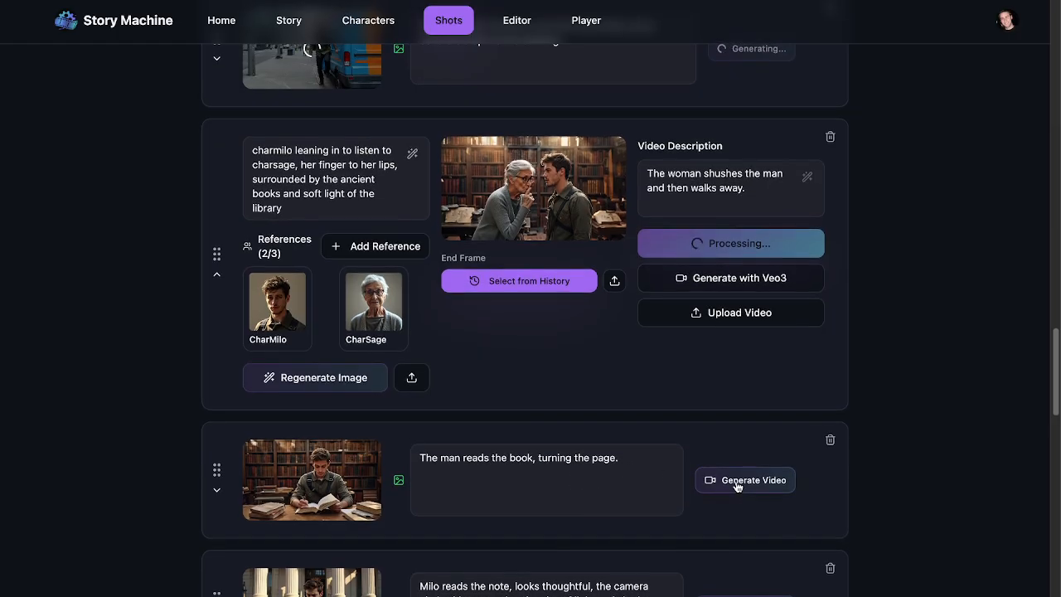
# Replace the building-steps shot's description with "The man sits on the steps and checks his phone, he looks pensive and confused." and generate its video
pyautogui.scroll(3, 714, 501)
pyautogui.scroll(-7, 722, 498)
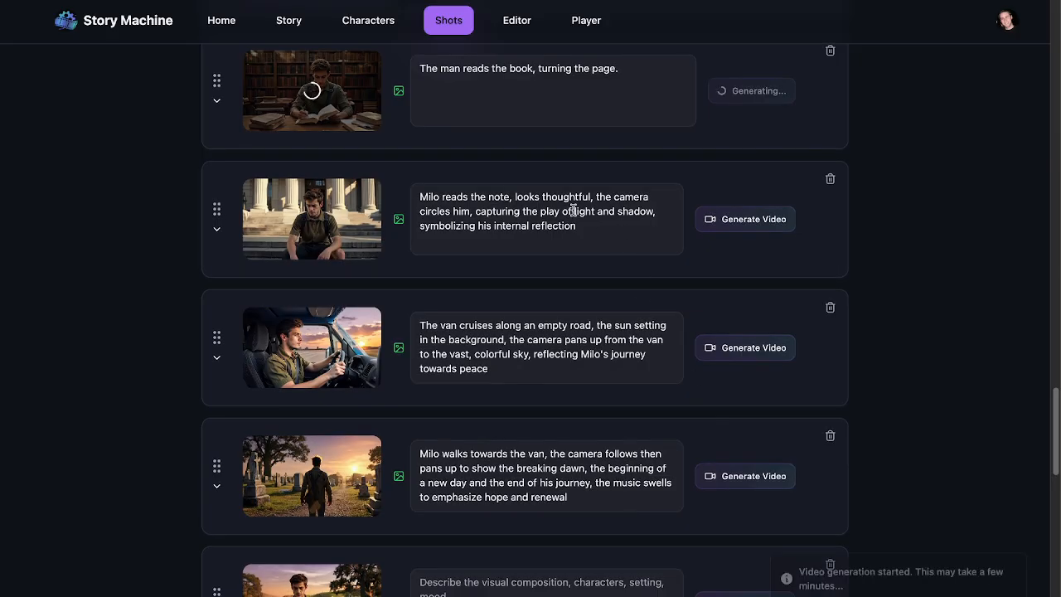
pyautogui.click(577, 237)
pyautogui.moveTo(609, 235); pyautogui.dragTo(415, 198)
pyautogui.write('The man')
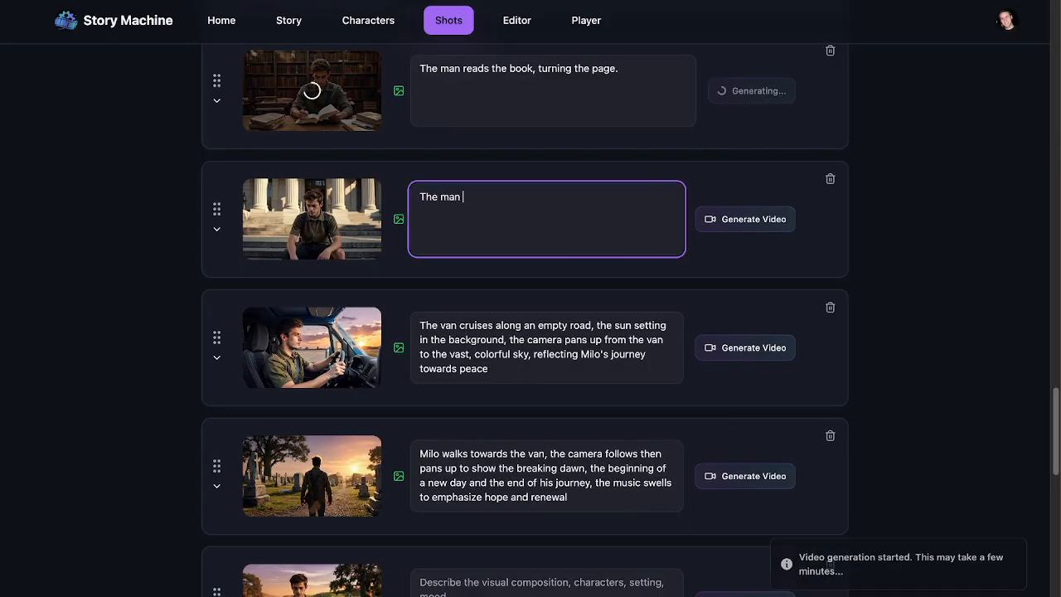
pyautogui.write(' sits on ')
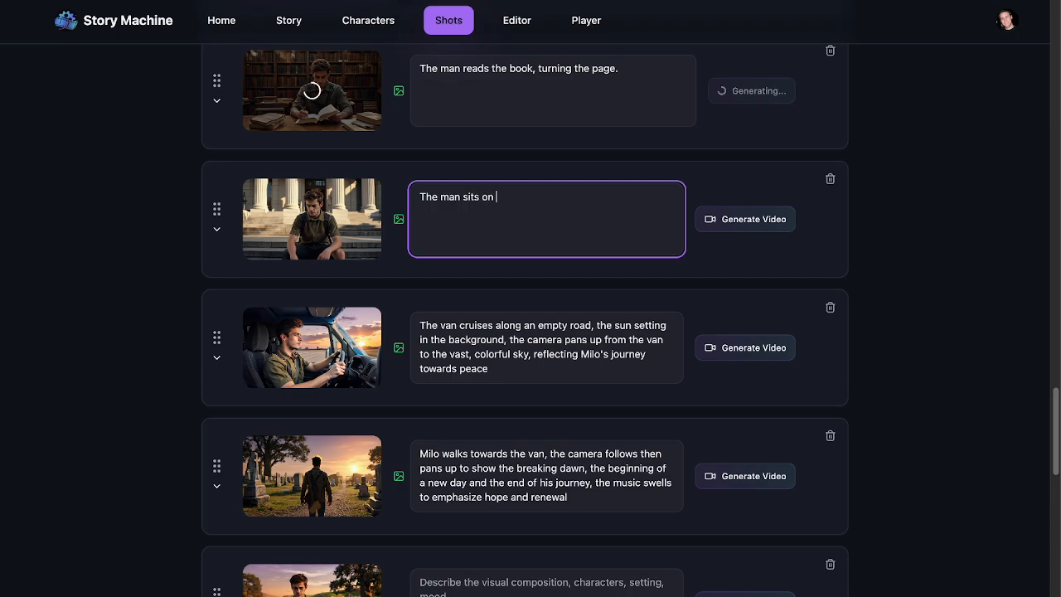
pyautogui.write('the steps and checks his')
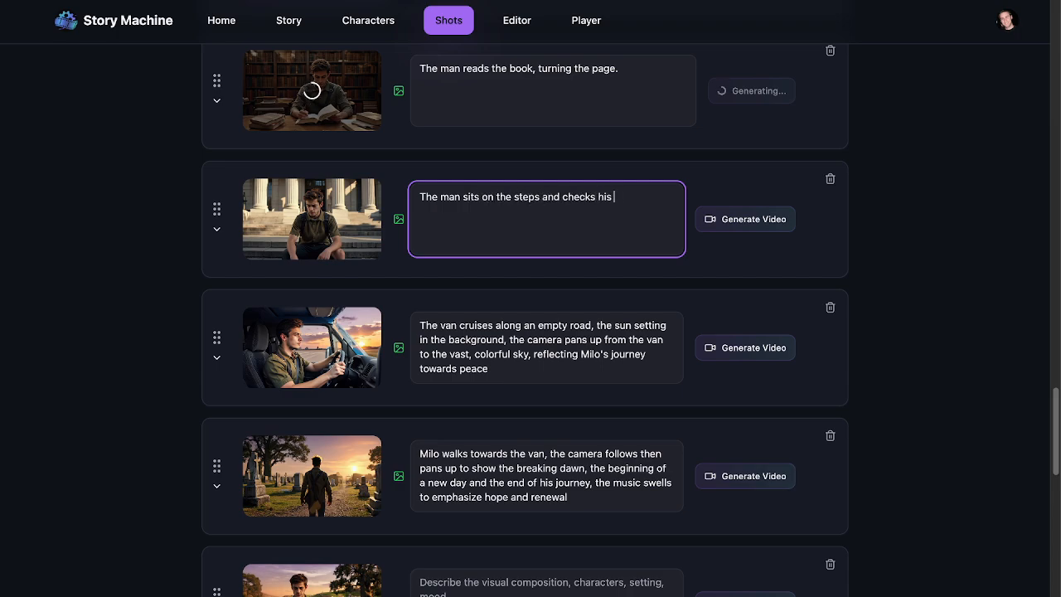
pyautogui.write(' phone, he looks pensive')
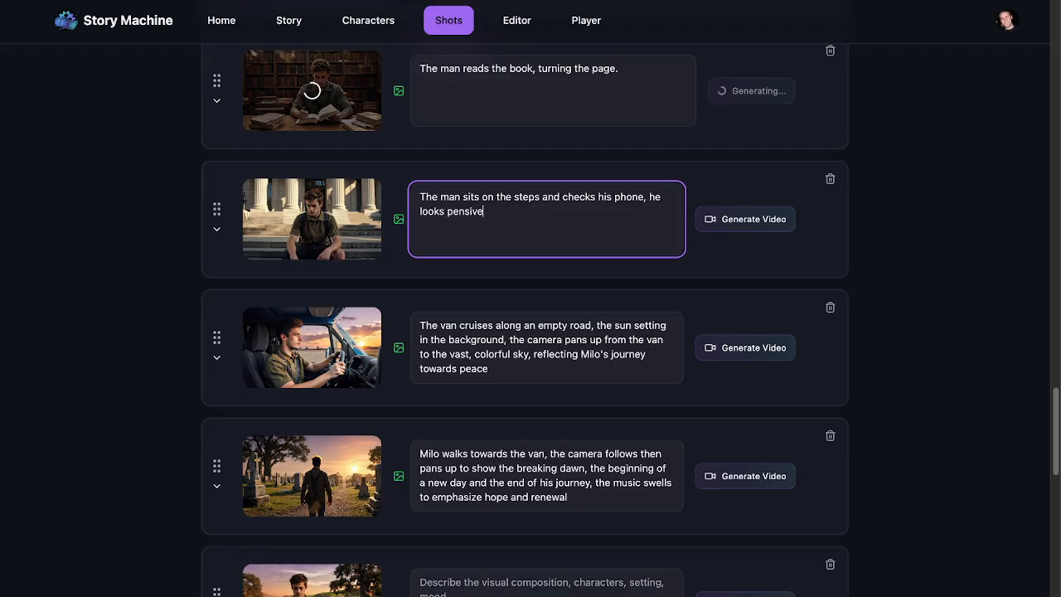
pyautogui.write(' and confused.')
pyautogui.click(711, 218)
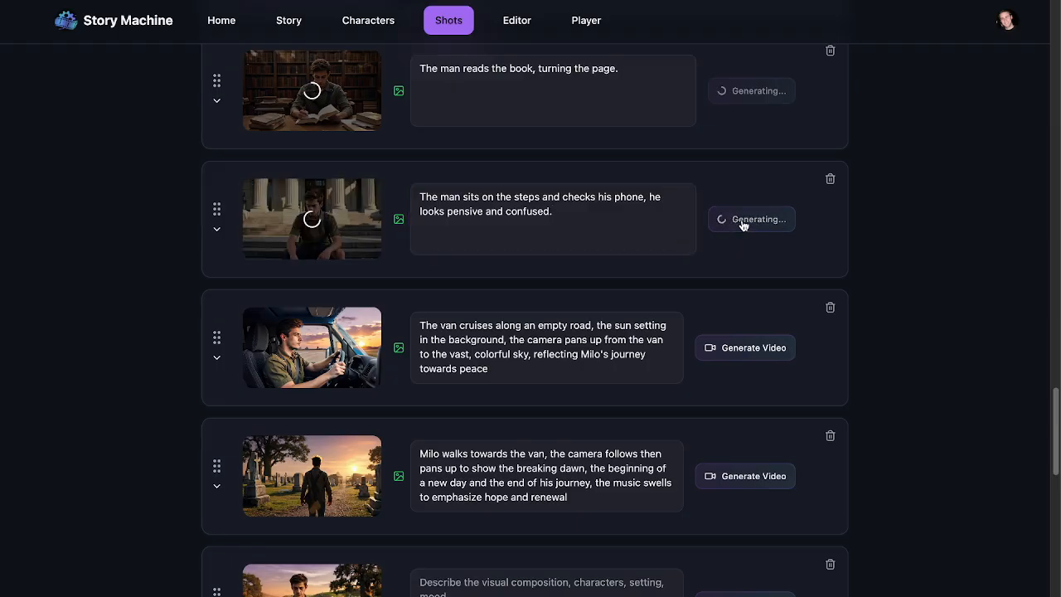
# Replace the sunset driving shot's description with "The man looks relaxed as he drives along the coast with a gorgeous sunset." and generate its video
pyautogui.click(545, 378)
pyautogui.moveTo(545, 378); pyautogui.dragTo(407, 326)
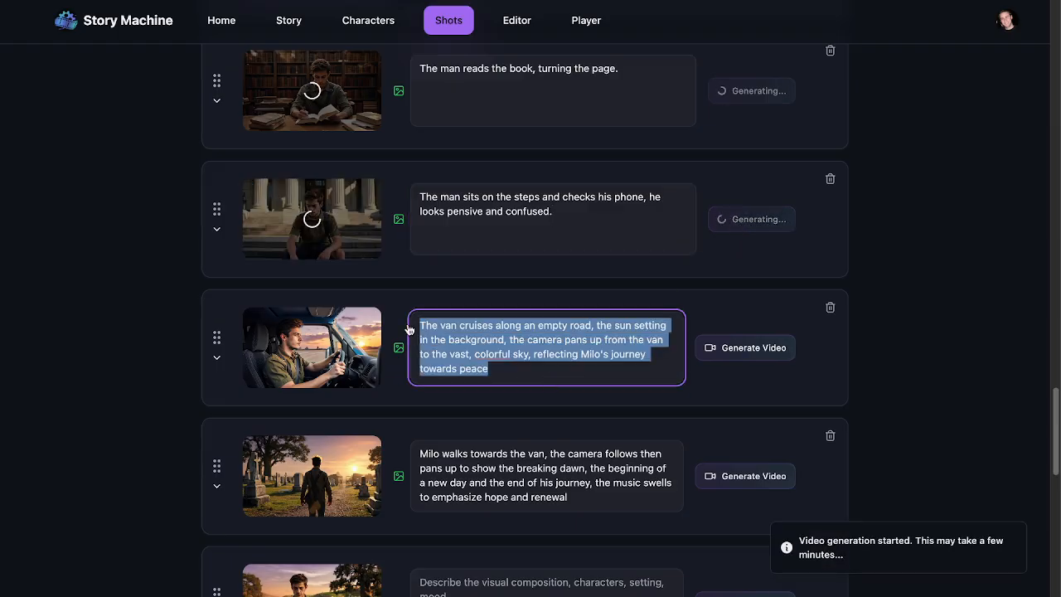
pyautogui.write('The man looks rela')
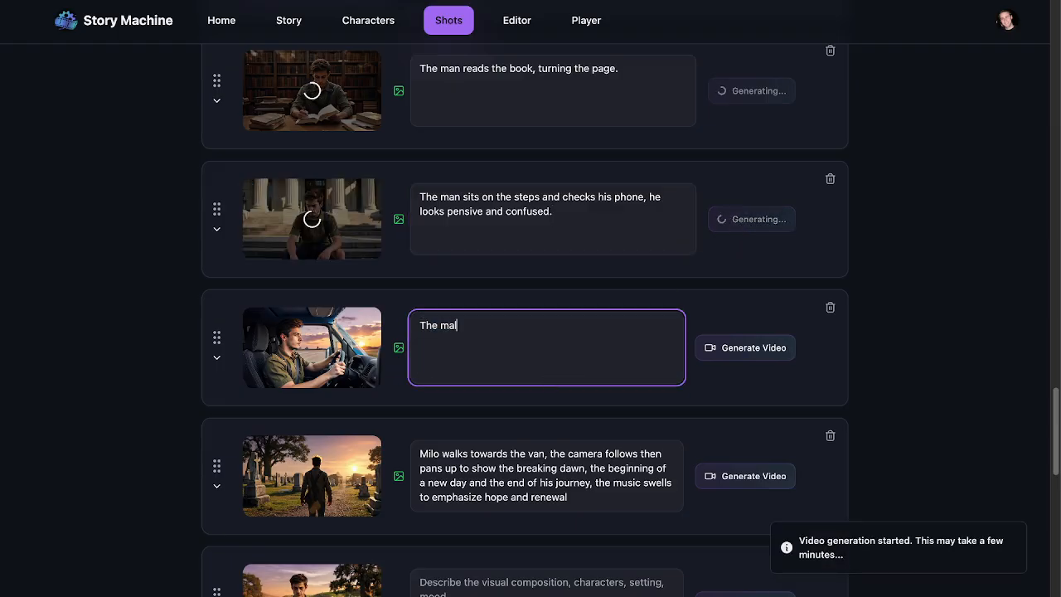
pyautogui.write('x')
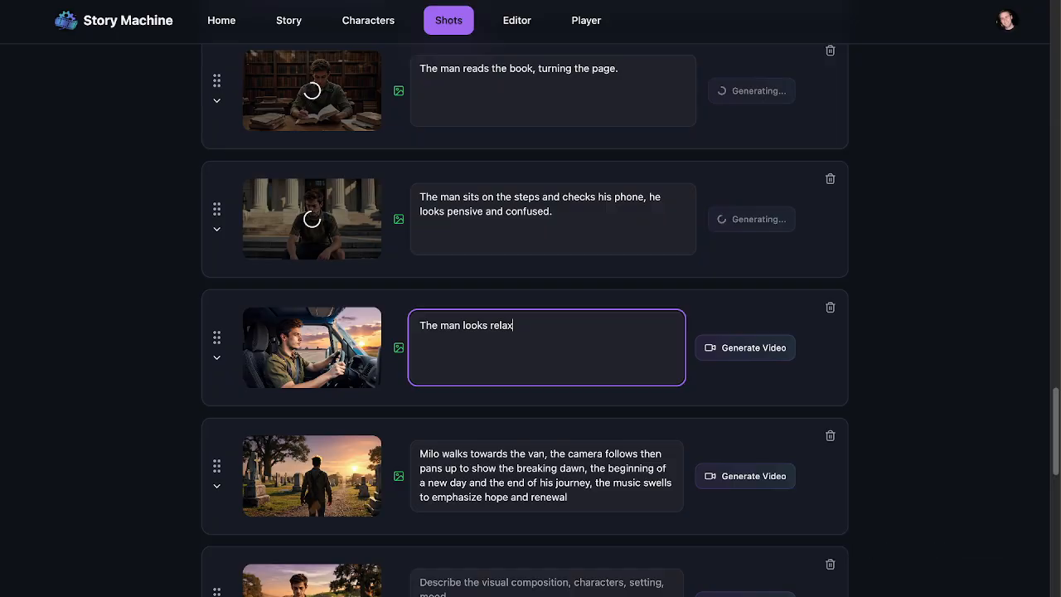
pyautogui.write('es as he drives down the')
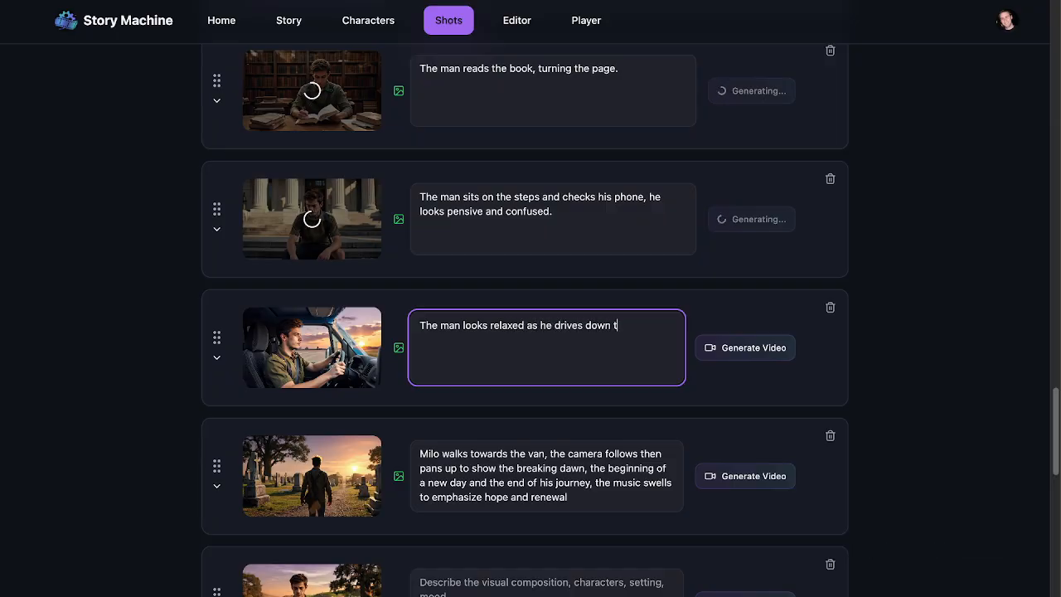
pyautogui.press('BackSpace')
pyautogui.press('BackSpace')
pyautogui.press('BackSpace')
pyautogui.press('BackSpace')
pyautogui.press('BackSpace')
pyautogui.press('BackSpace')
pyautogui.press('BackSpace')
pyautogui.press('BackSpace')
pyautogui.write('along')
pyautogui.press('BackSpace')
pyautogui.press('BackSpace')
pyautogui.press('BackSpace')
pyautogui.write('ong the c')
pyautogui.write('oast for')
pyautogui.press('BackSpace')
pyautogui.press('BackSpace')
pyautogui.press('BackSpace')
pyautogui.write('with a gorge')
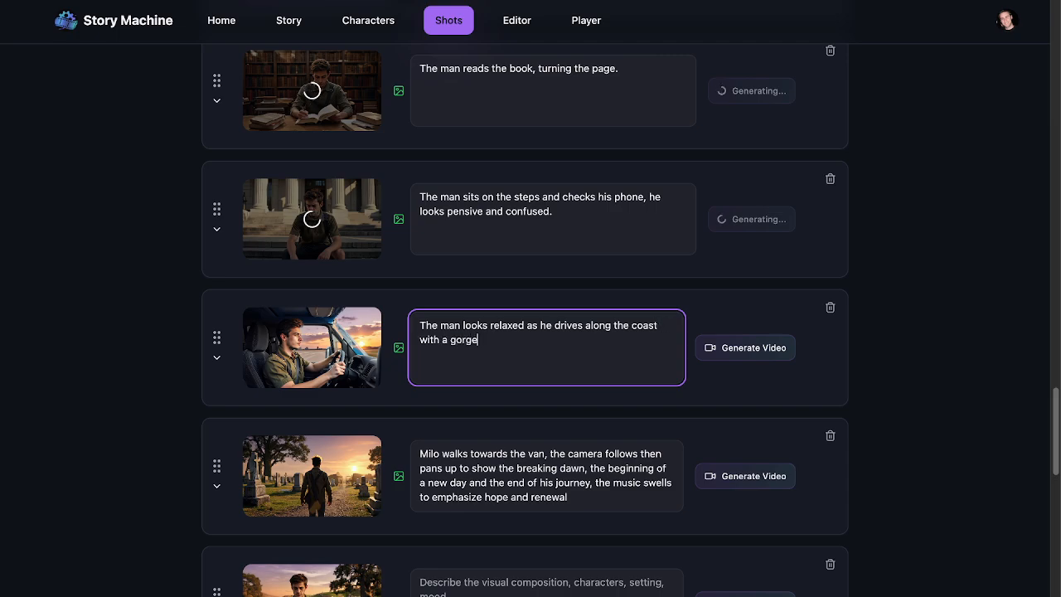
pyautogui.write('ous sunset.')
pyautogui.click(751, 347)
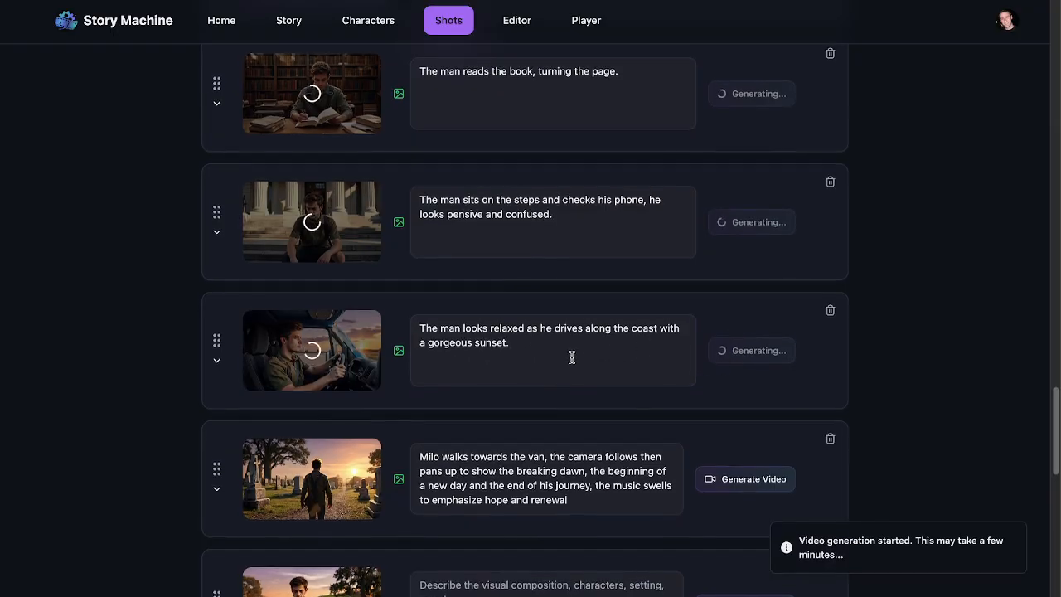
# Replace the cemetery walking shot's description with "The man walks down the path in the cemetary, he has a relaxed gait." and generate its video
pyautogui.scroll(-1, 514, 348)
pyautogui.scroll(-3, 514, 348)
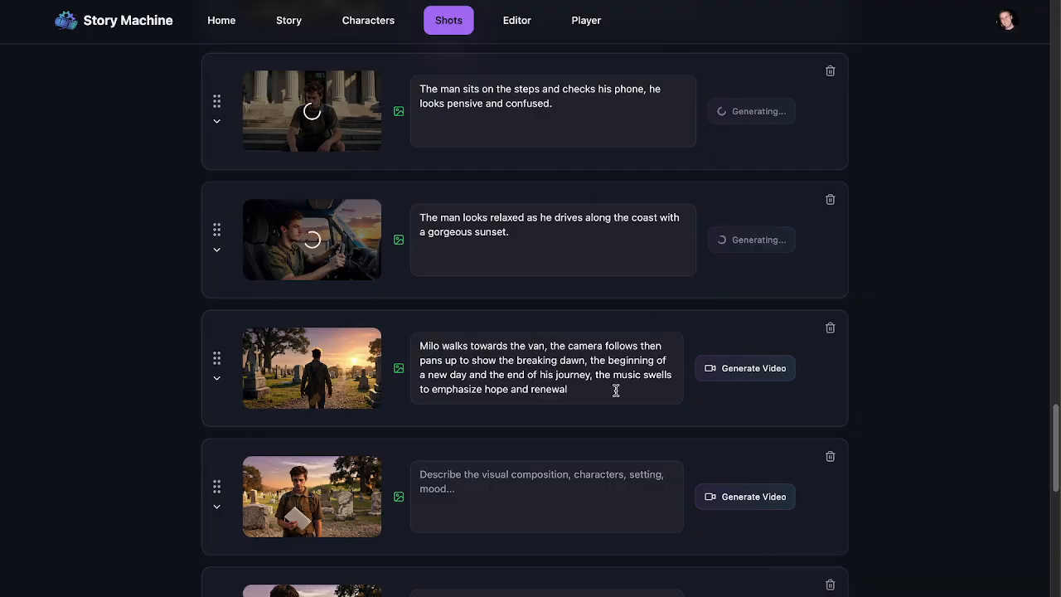
pyautogui.moveTo(616, 395); pyautogui.dragTo(422, 345)
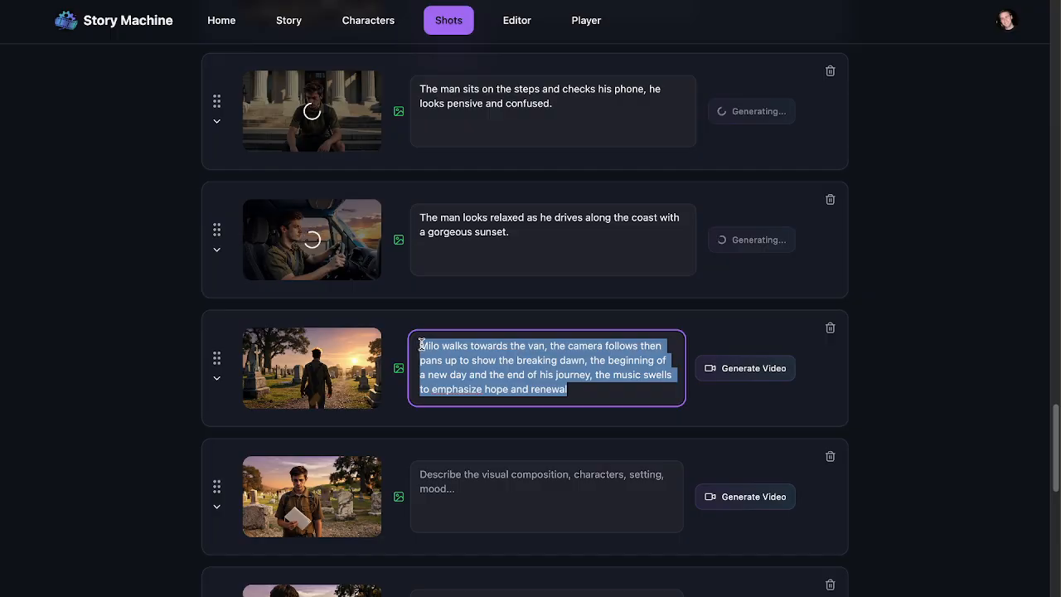
pyautogui.write('The man walks')
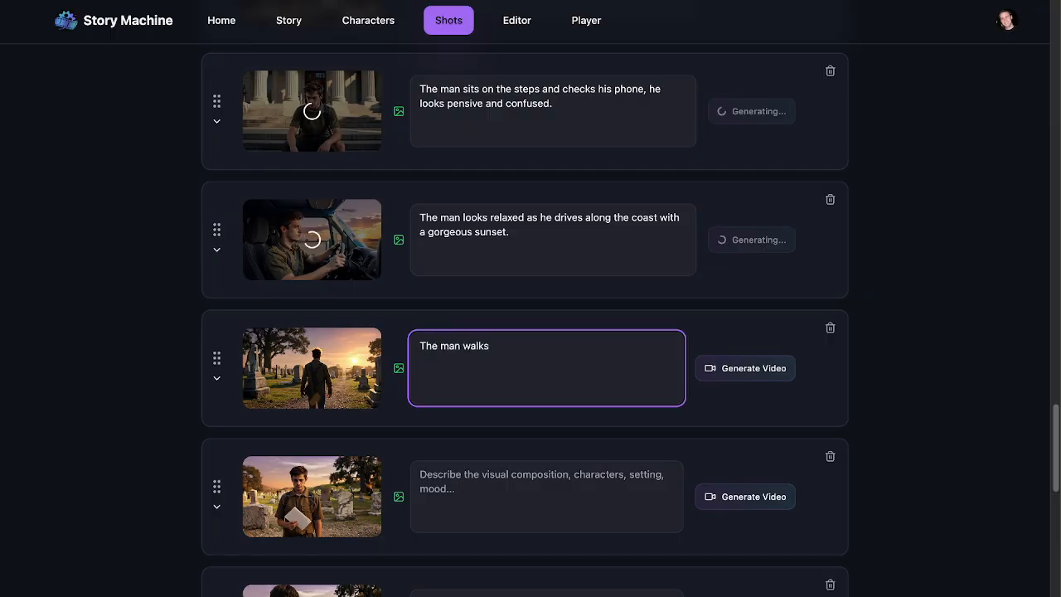
pyautogui.write(' down the path in the ')
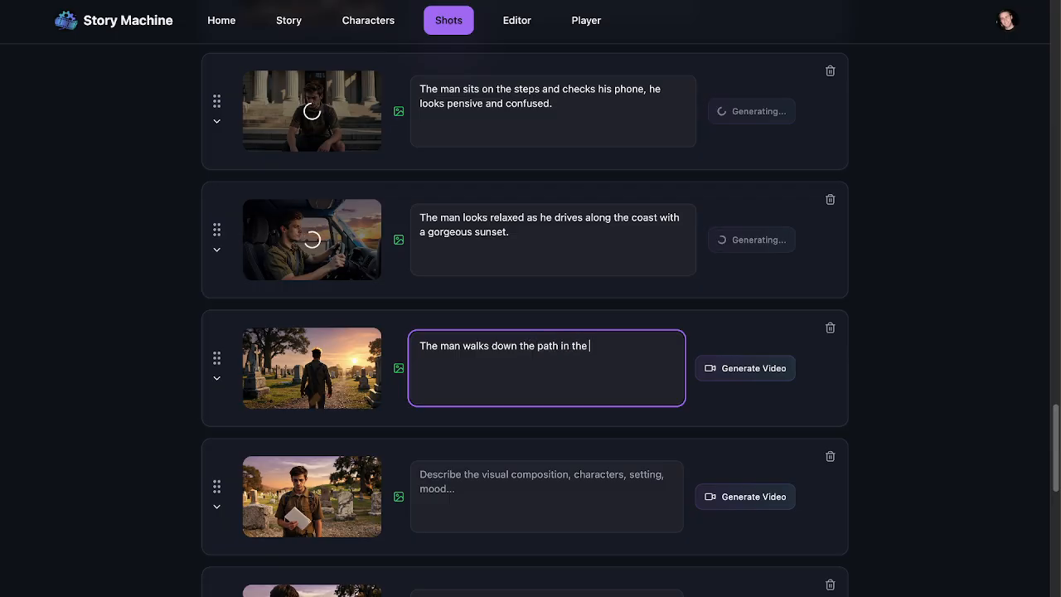
pyautogui.write('cemetary, ')
pyautogui.write('he is')
pyautogui.press('BackSpace')
pyautogui.press('BackSpace')
pyautogui.write('has a ')
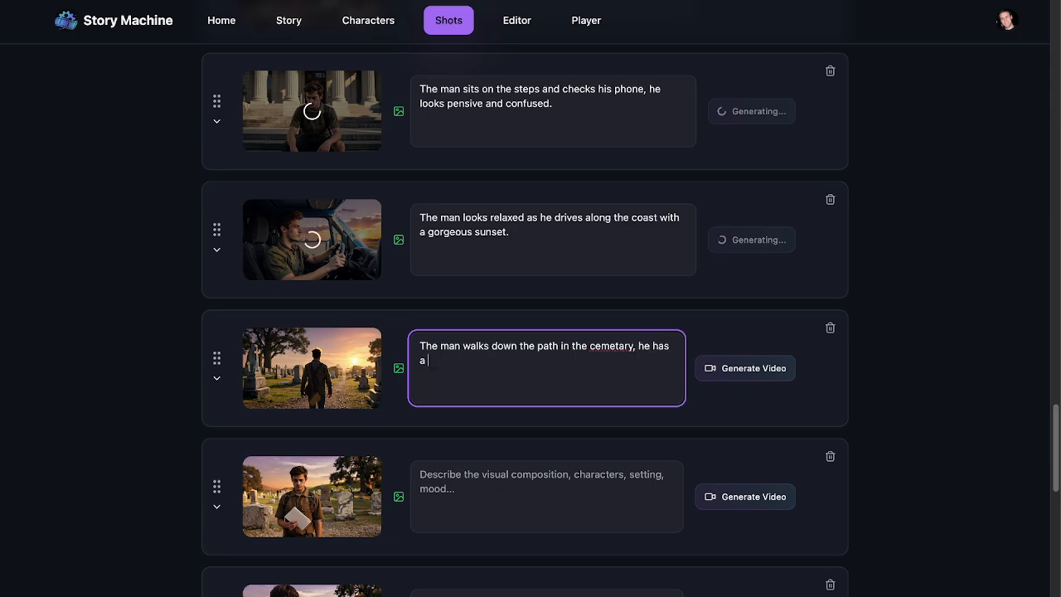
pyautogui.write('relaxed gait.')
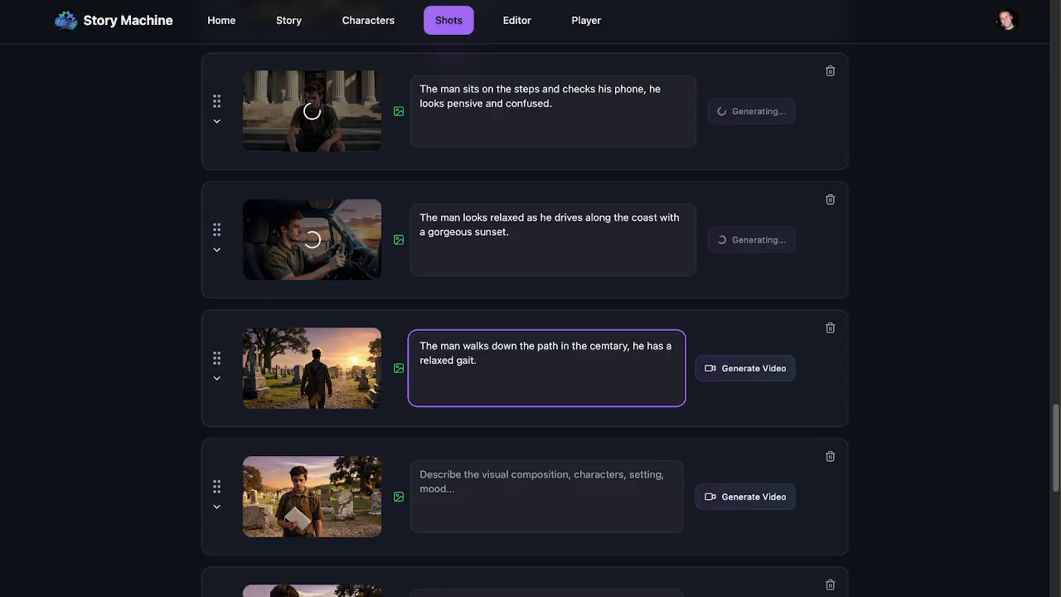
pyautogui.click(718, 377)
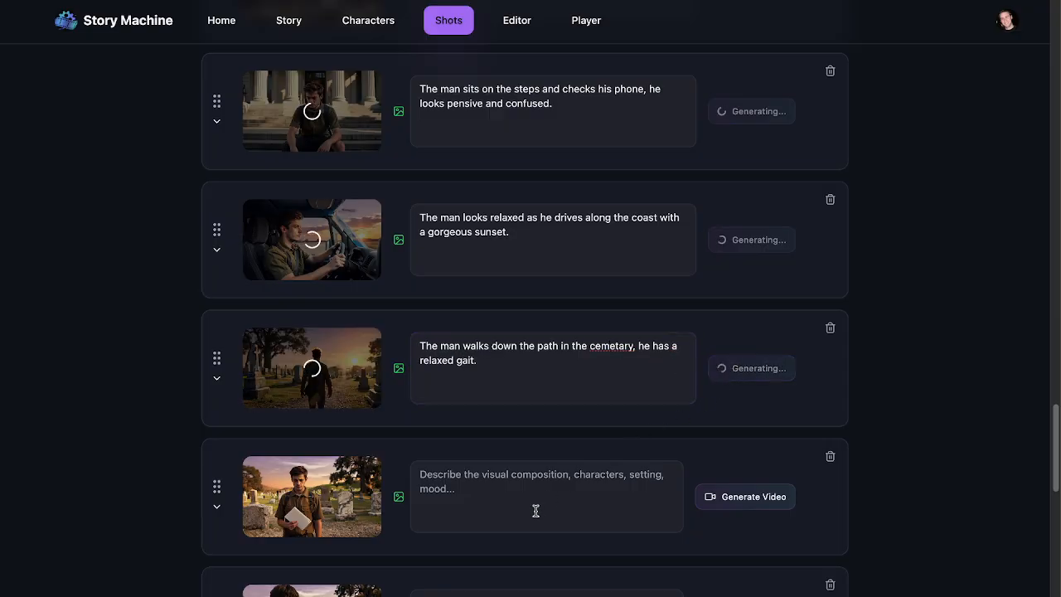
# Correct the misspelled word "cemetary" to "cemetery" in the cemetery walking shot's description
pyautogui.click(604, 346)
pyautogui.rightClick(605, 347)
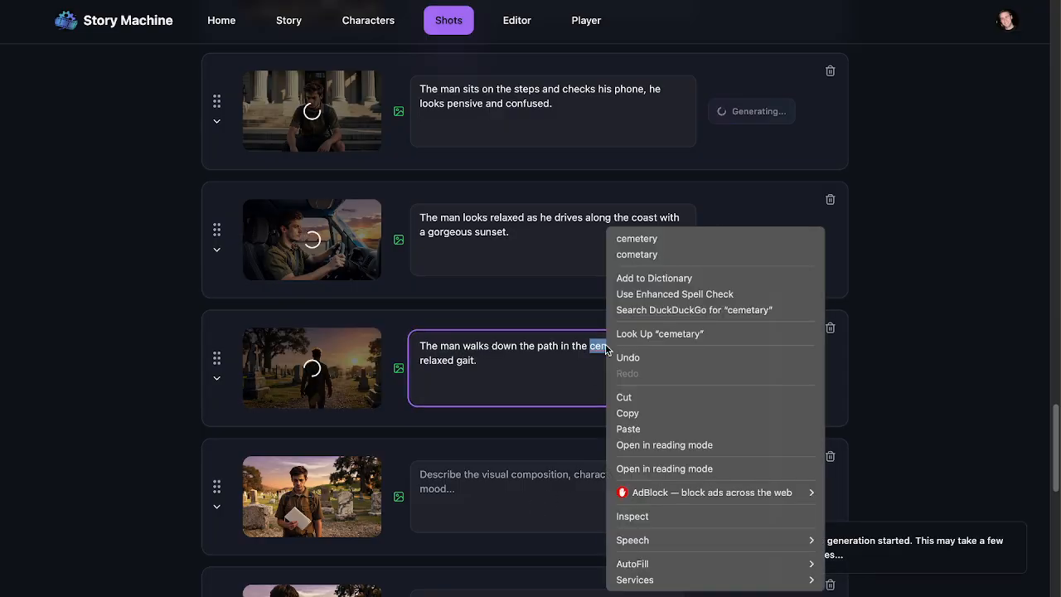
pyautogui.click(644, 240)
# Describe the front-facing cemetery note shot as "The man looks at the note in his hand." and generate its video
pyautogui.click(578, 529)
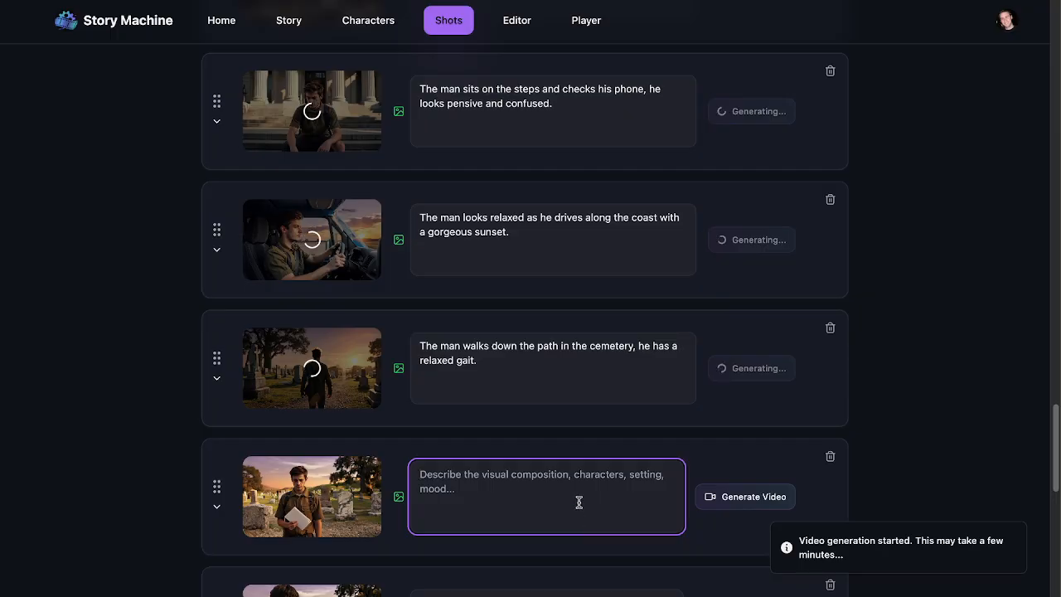
pyautogui.scroll(1, 579, 501)
pyautogui.scroll(-3, 580, 501)
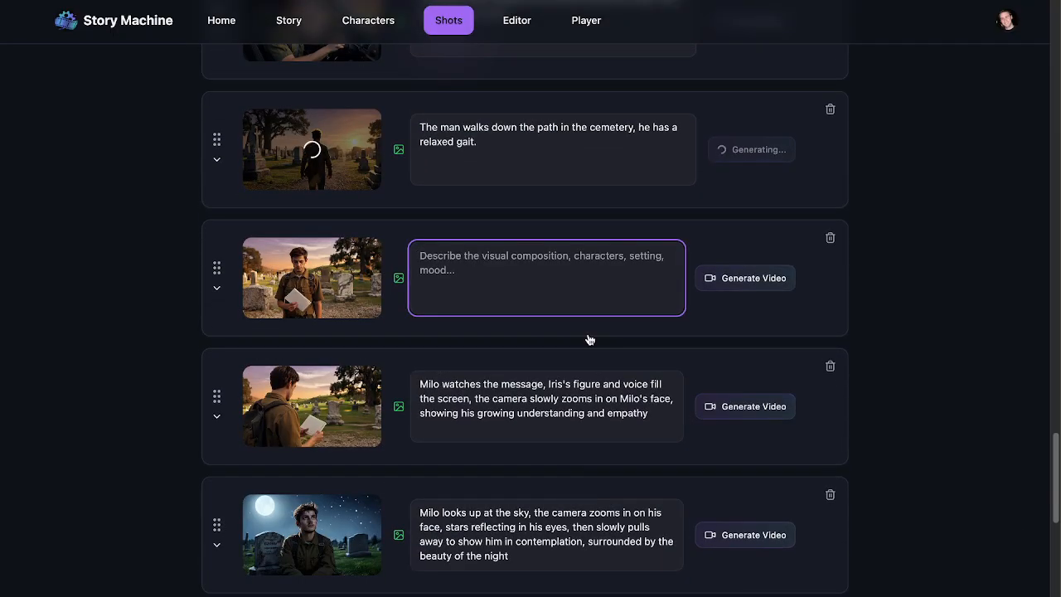
pyautogui.write('The man lo')
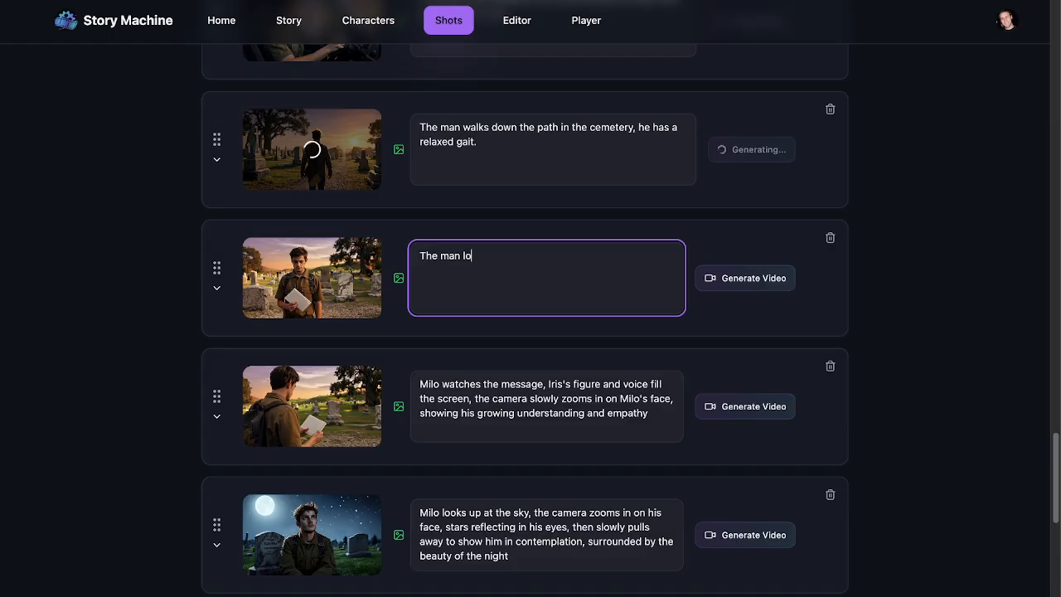
pyautogui.write('oks at the note in his hand.')
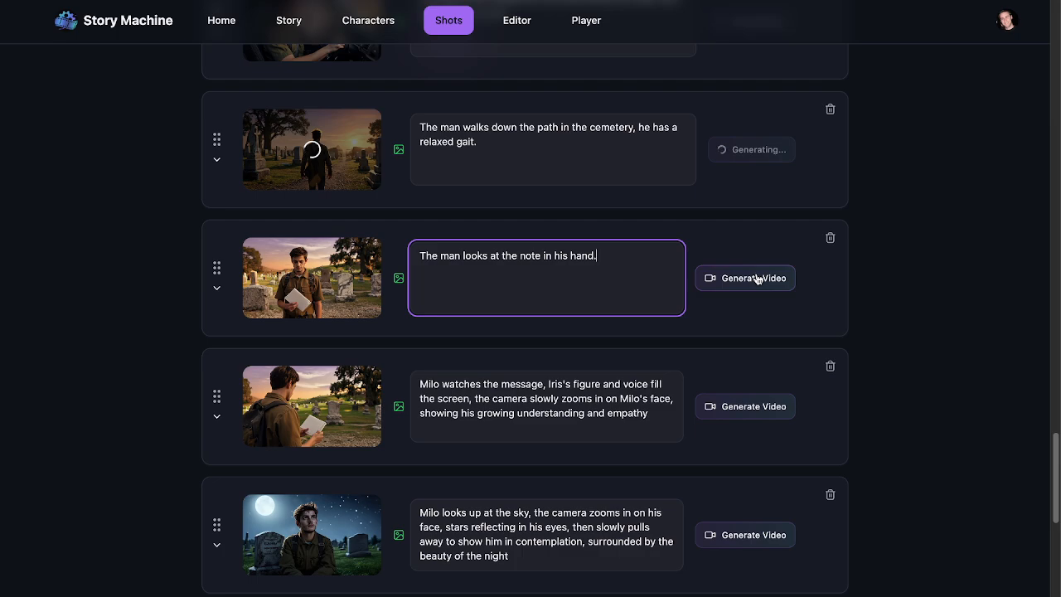
pyautogui.click(755, 278)
# Reorder the shots so that the urn shot comes before the shot of the man gazing at the night sky
pyautogui.scroll(-3, 823, 378)
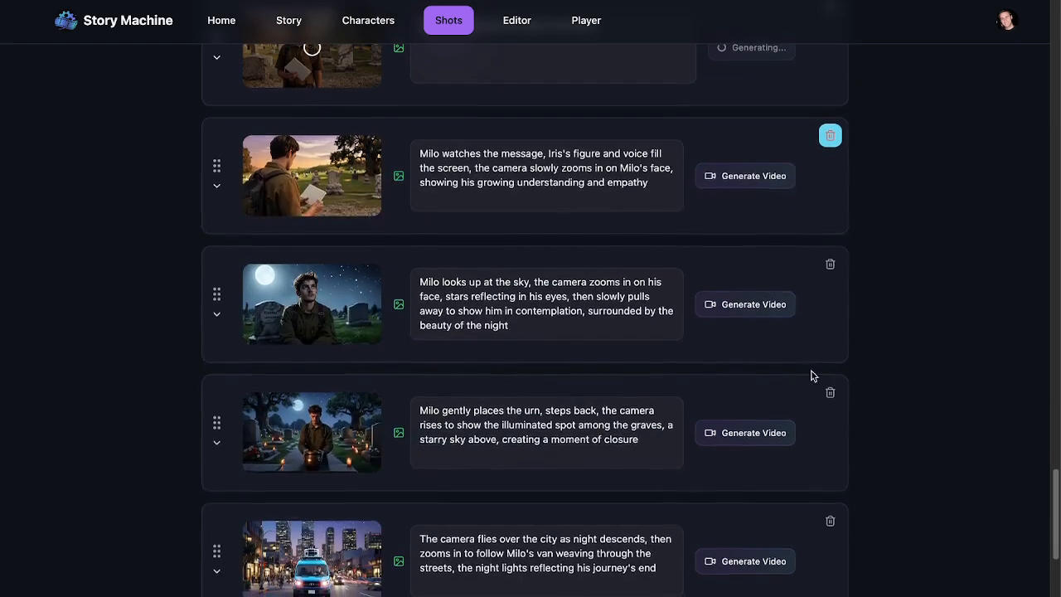
pyautogui.moveTo(220, 422); pyautogui.dragTo(372, 249)
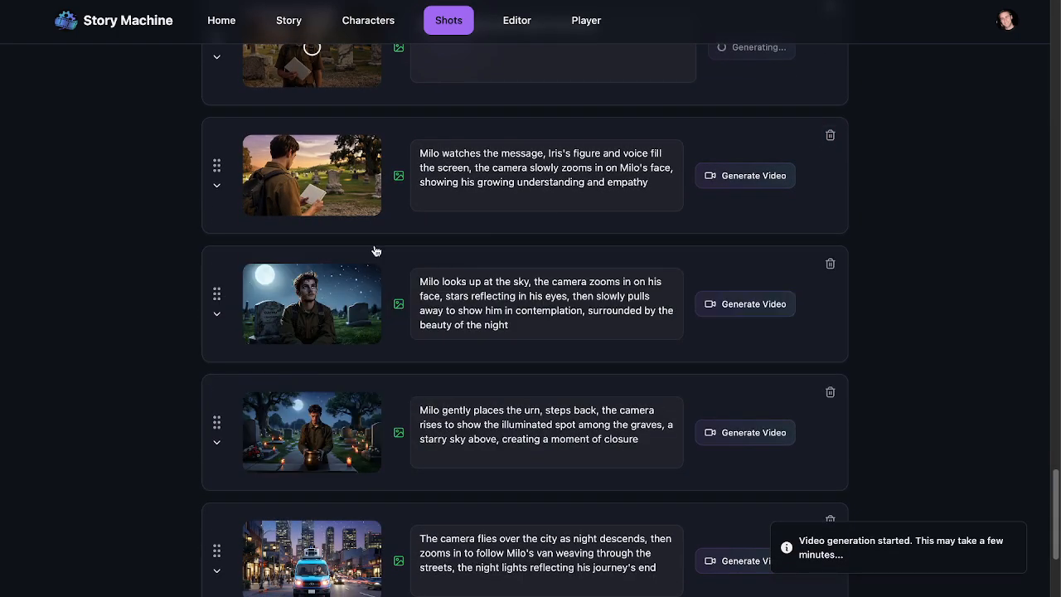
# Replace the over-the-shoulder note shot's description with "The man looks at the note in his hand then puts it away and walks forward." and generate its video
pyautogui.click(564, 193)
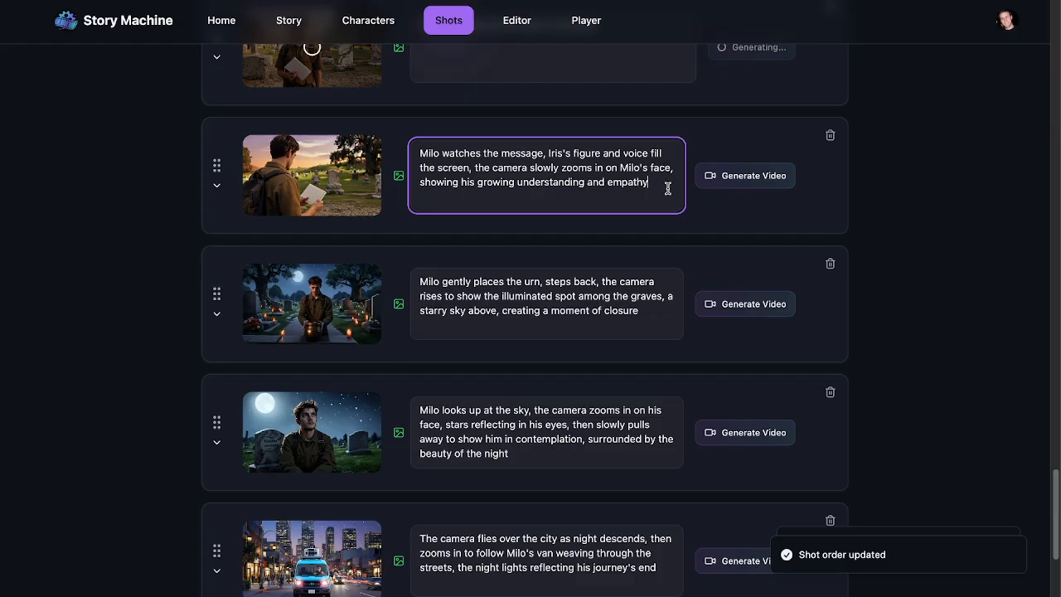
pyautogui.moveTo(669, 188); pyautogui.dragTo(389, 145)
pyautogui.write('T')
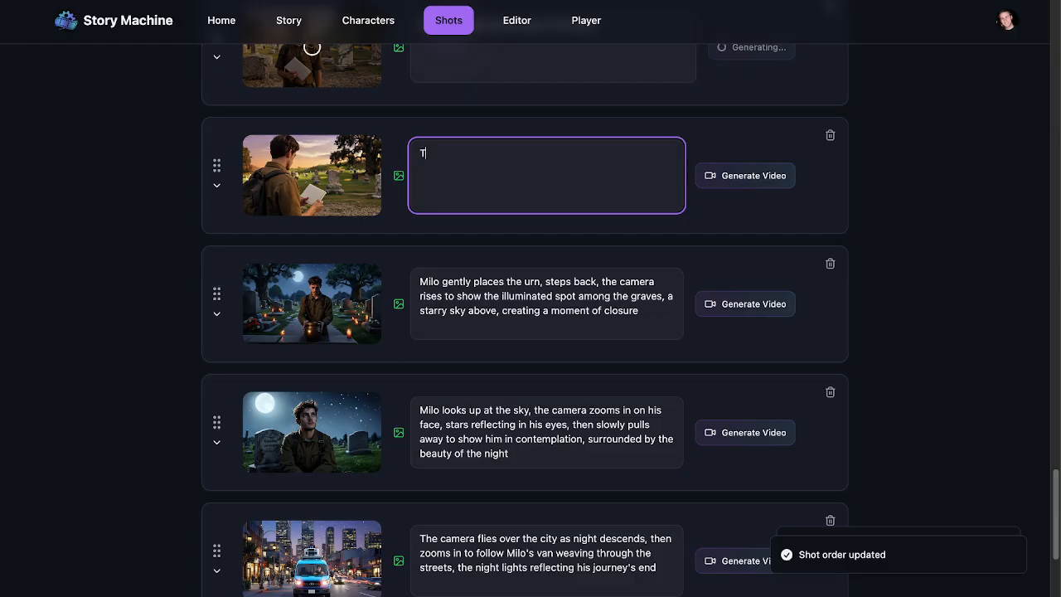
pyautogui.write('he man looks at the ')
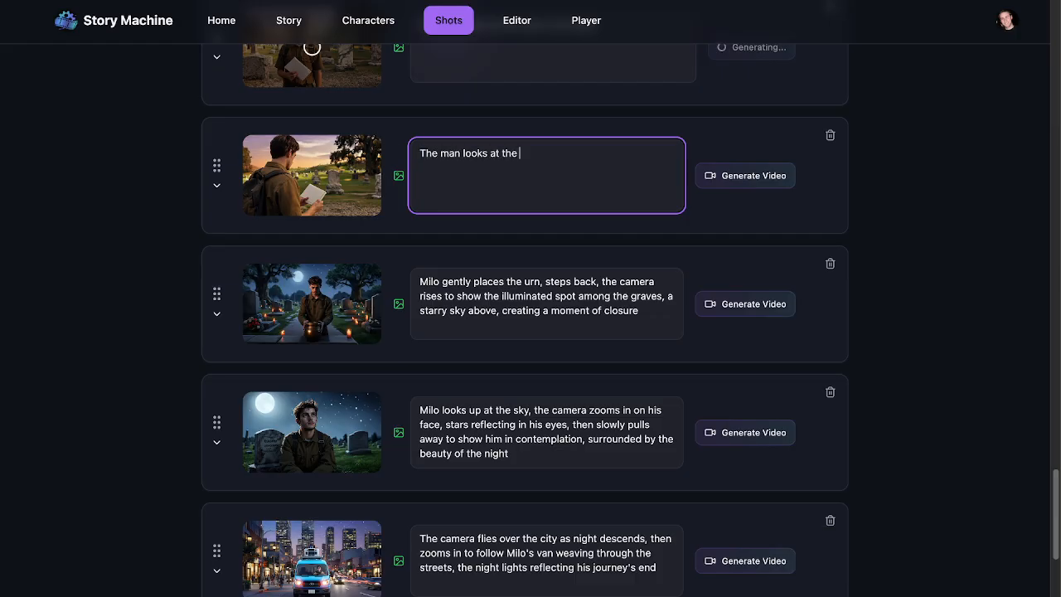
pyautogui.write('note in his hand then puts it ')
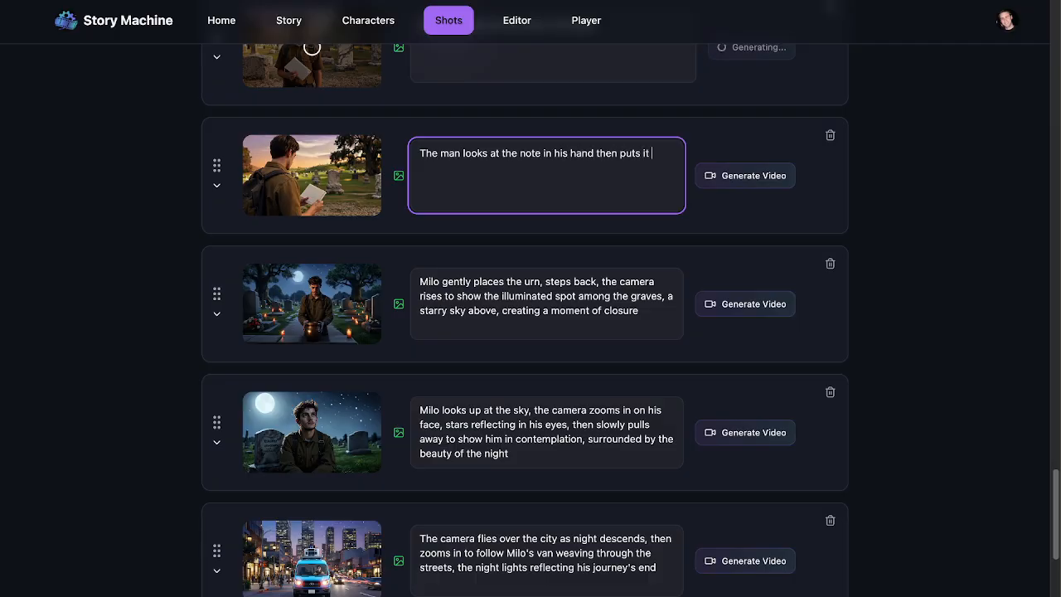
pyautogui.write('away and walks forward.')
pyautogui.click(751, 175)
# Replace the urn shot's description with "The man places the urn on the spot and stands up and backs away." and generate its video
pyautogui.click(572, 325)
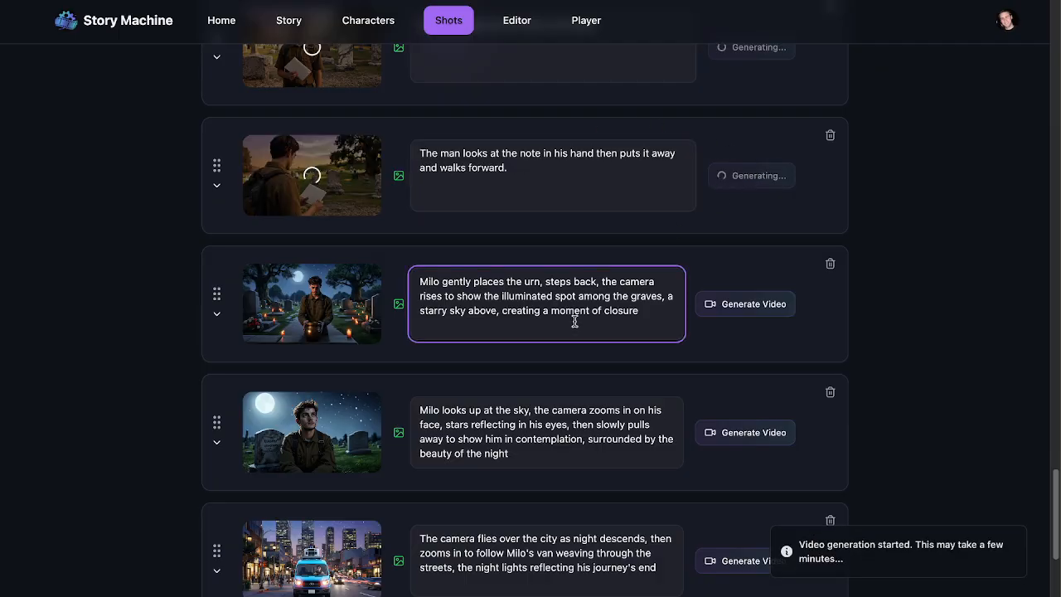
pyautogui.hotkey('ctrl', 'Home')
pyautogui.write('Th')
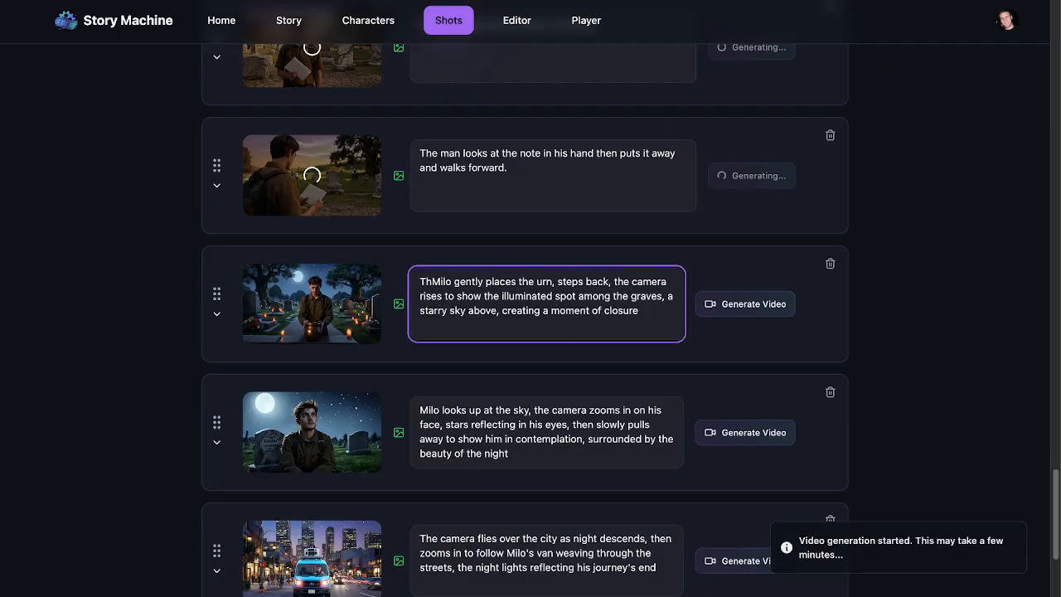
pyautogui.moveTo(645, 308); pyautogui.dragTo(416, 260)
pyautogui.write('The ')
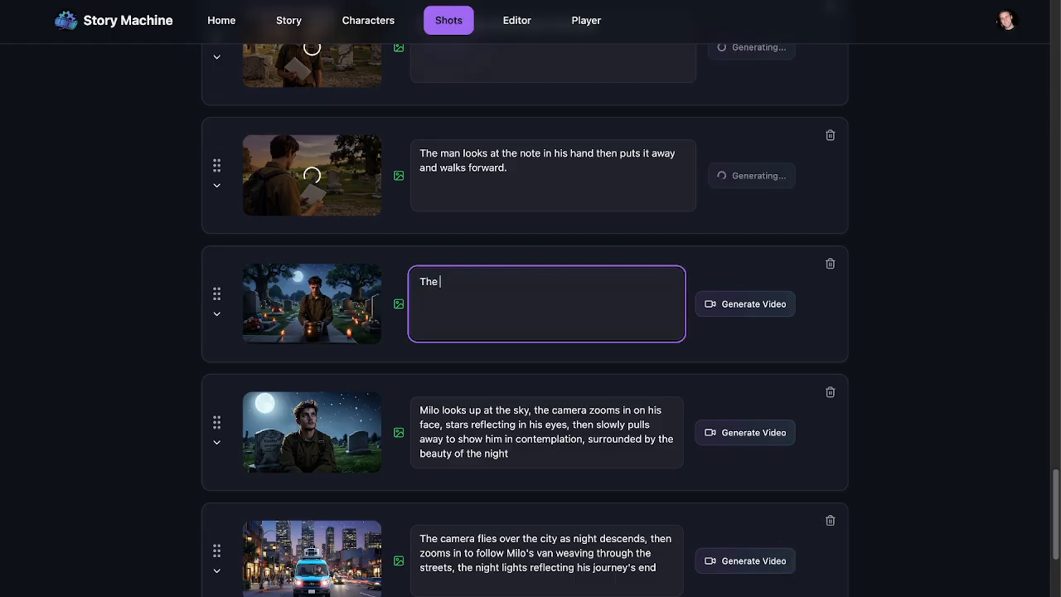
pyautogui.write('man places the urn on the ')
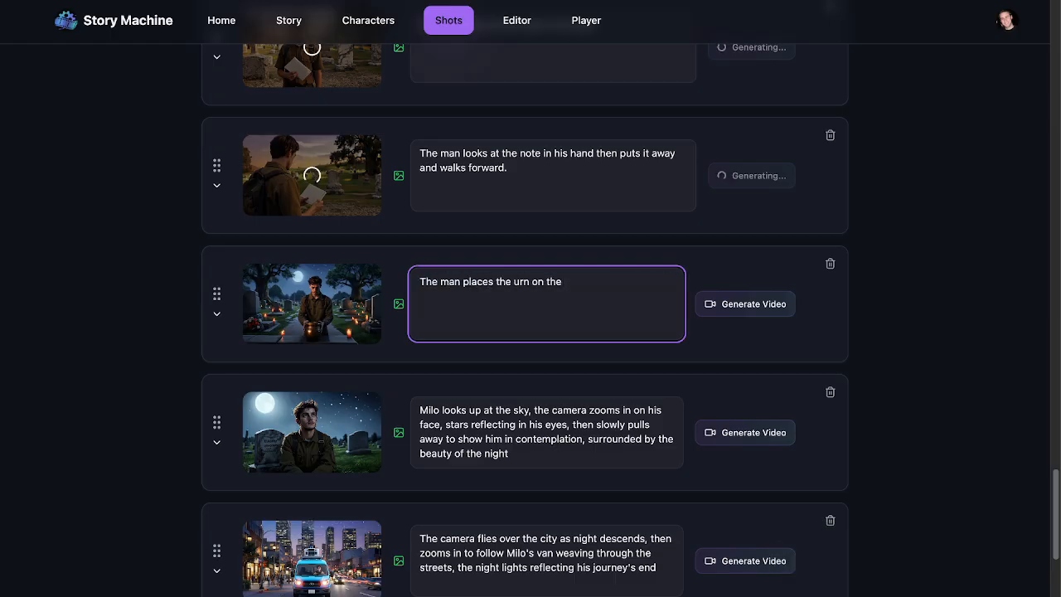
pyautogui.write('spot and stands up and backs away.')
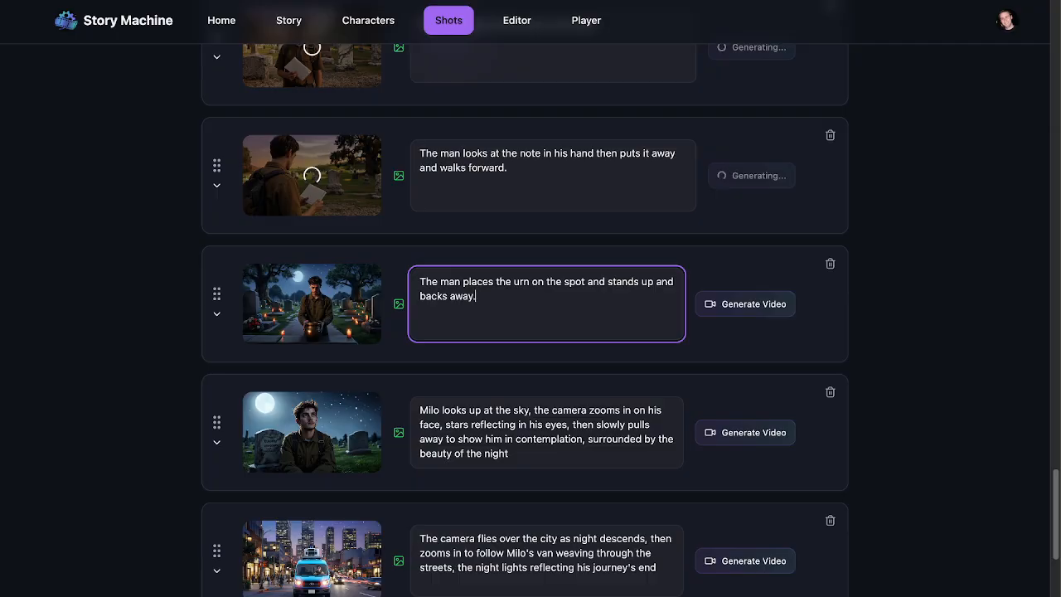
pyautogui.click(721, 303)
# Replace the night-sky shot's description with "The man looks pensive, then looks happy." and generate its video
pyautogui.click(614, 410)
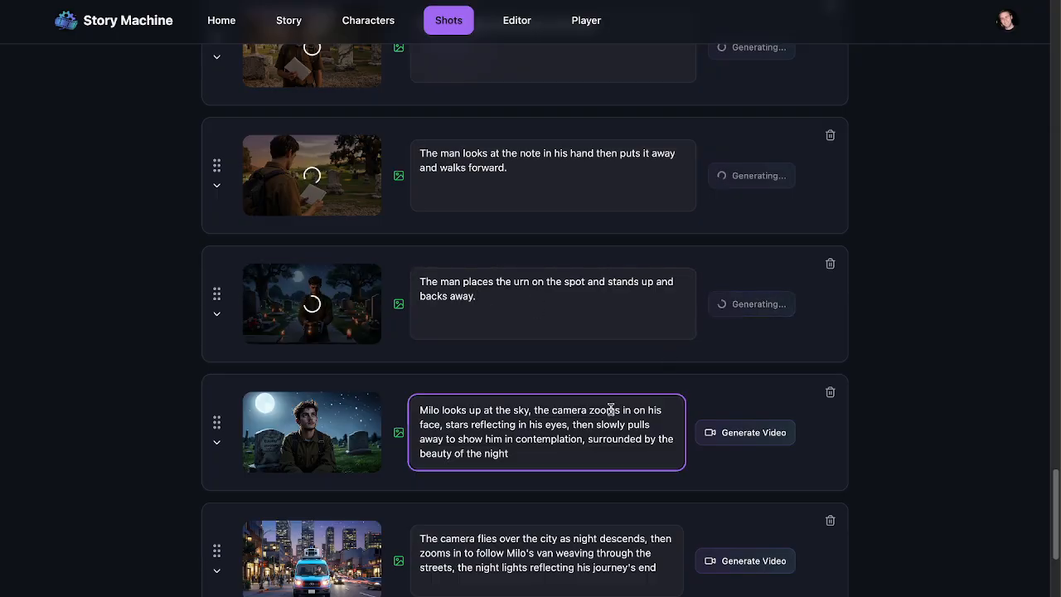
pyautogui.write('T')
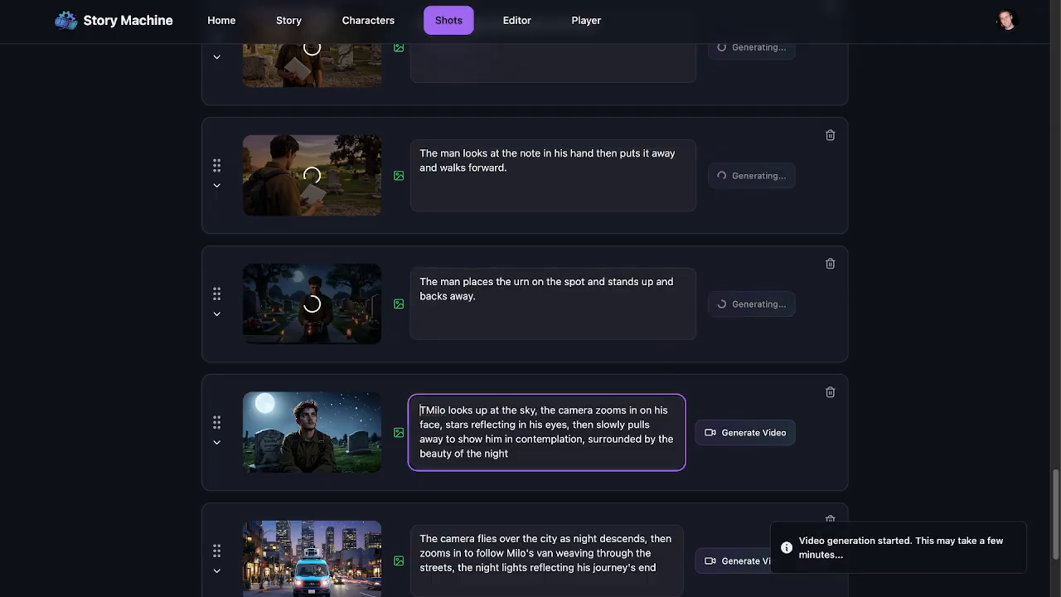
pyautogui.hotkey('ctrl', 'a')
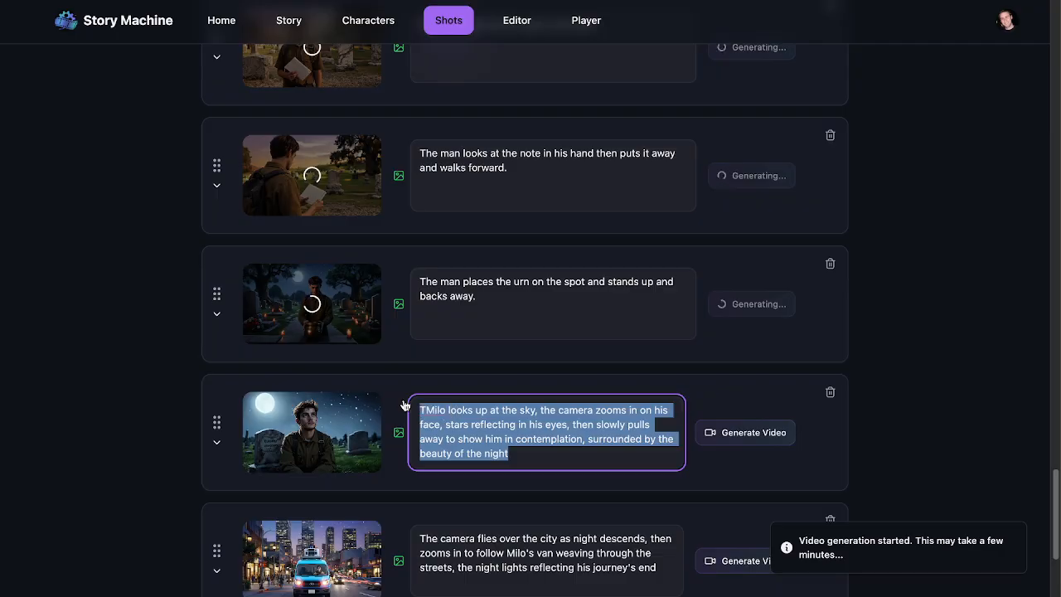
pyautogui.write('The man sits')
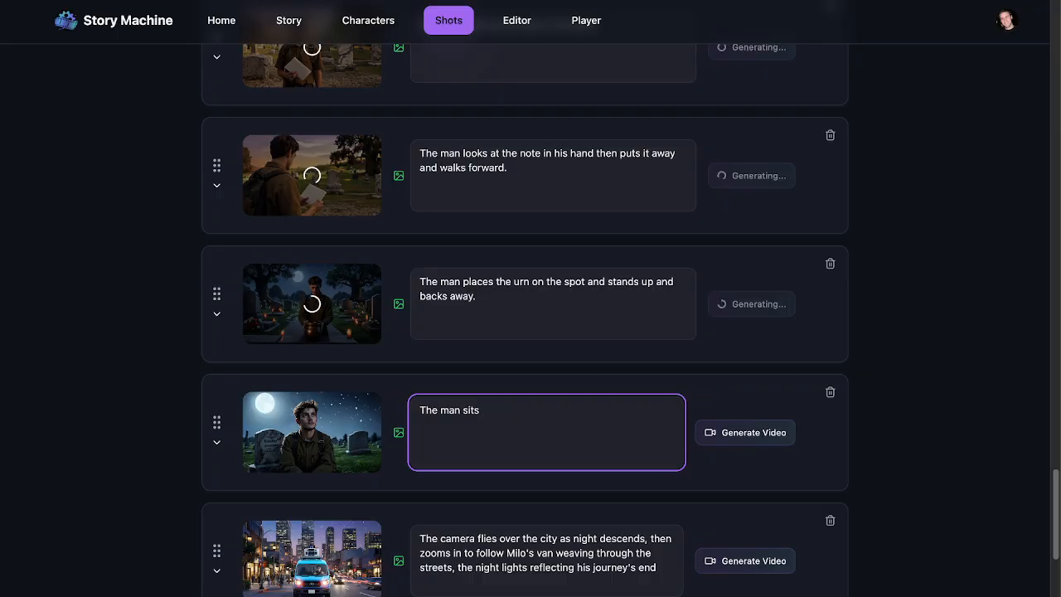
pyautogui.press('BackSpace')
pyautogui.press('BackSpace')
pyautogui.press('BackSpace')
pyautogui.press('BackSpace')
pyautogui.write('looks pensive, then lo')
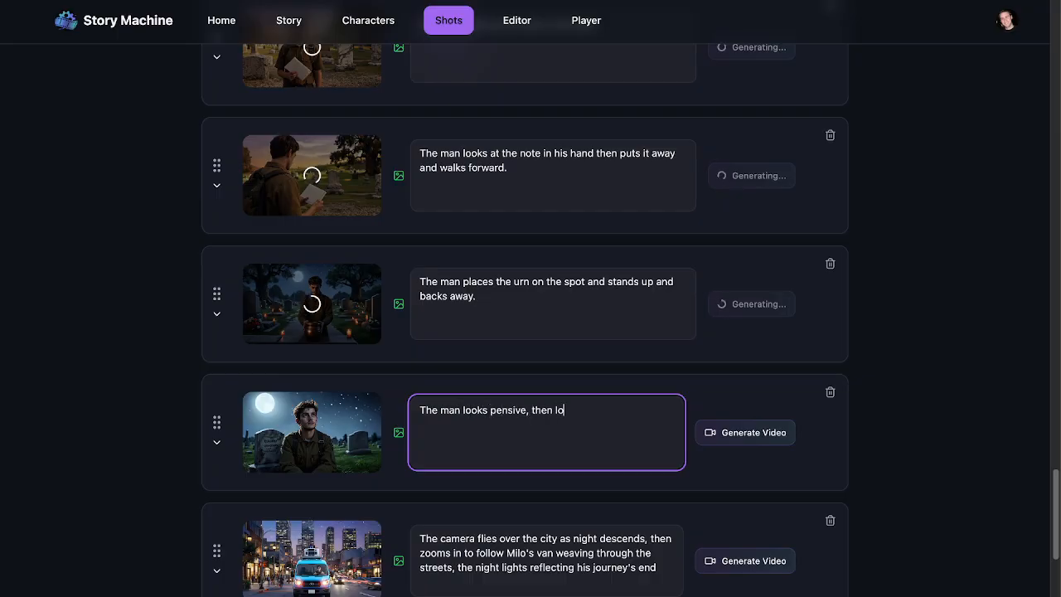
pyautogui.write('oks happy.')
pyautogui.click(769, 436)
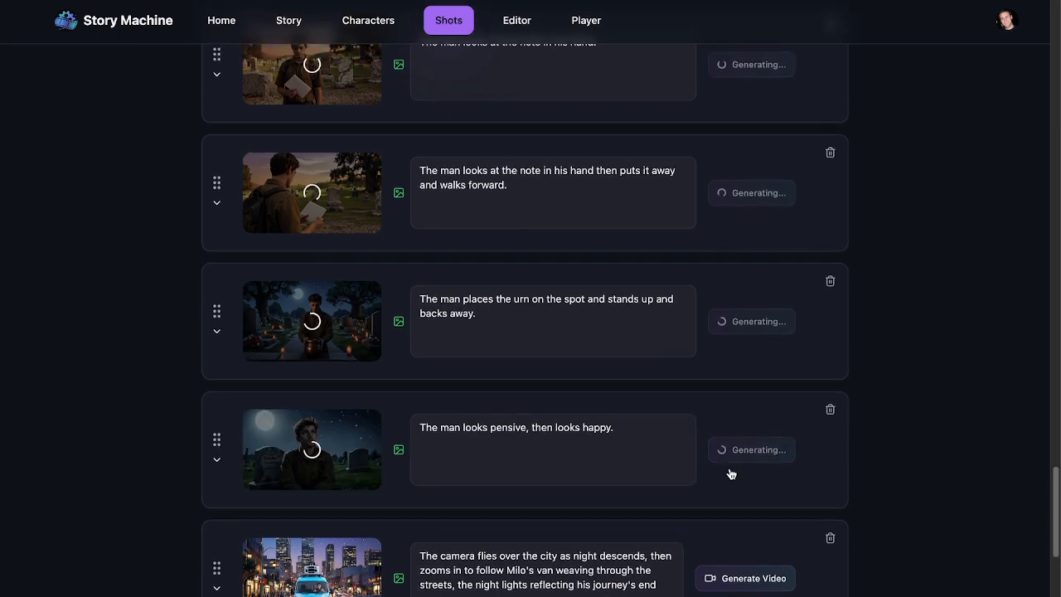
# Describe the night-city van shot as "The camera follows the van, then quickly zooms out to get a shot of the city at night." and generate its video
pyautogui.scroll(-3, 731, 473)
pyautogui.click(654, 384)
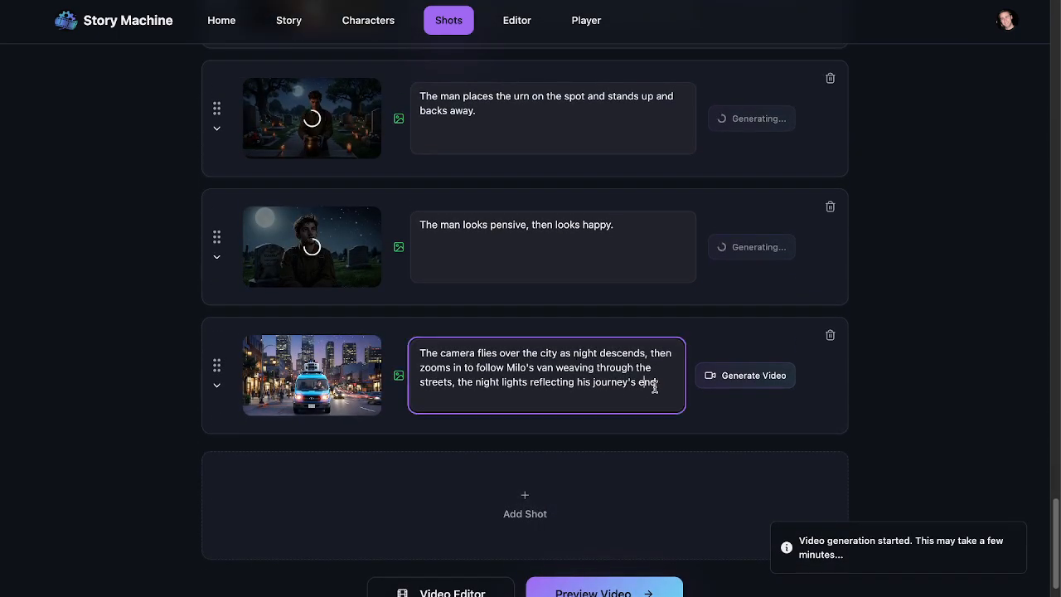
pyautogui.moveTo(655, 385); pyautogui.dragTo(417, 349)
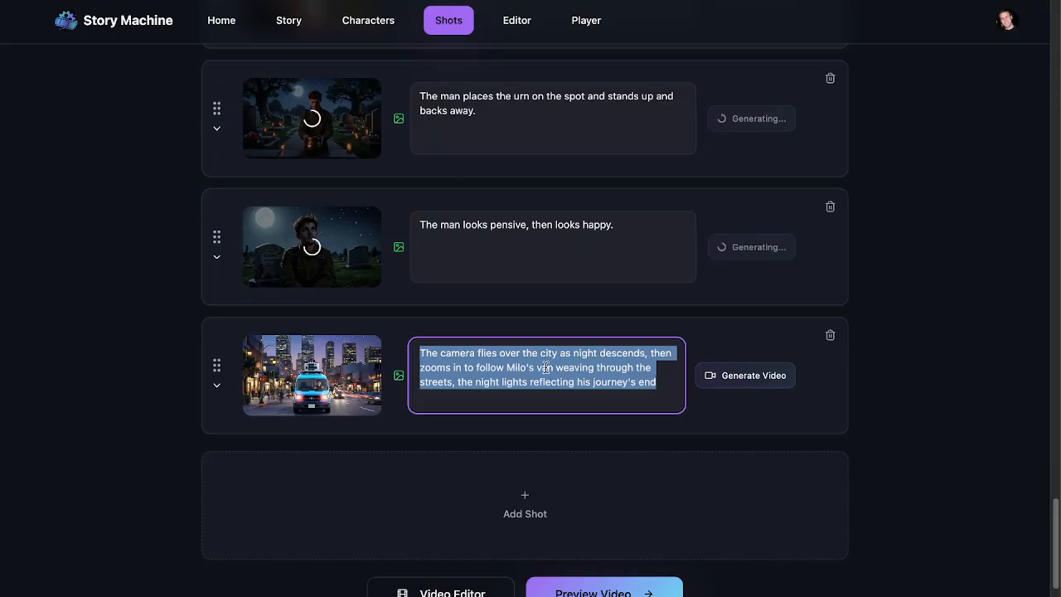
pyautogui.write('The ')
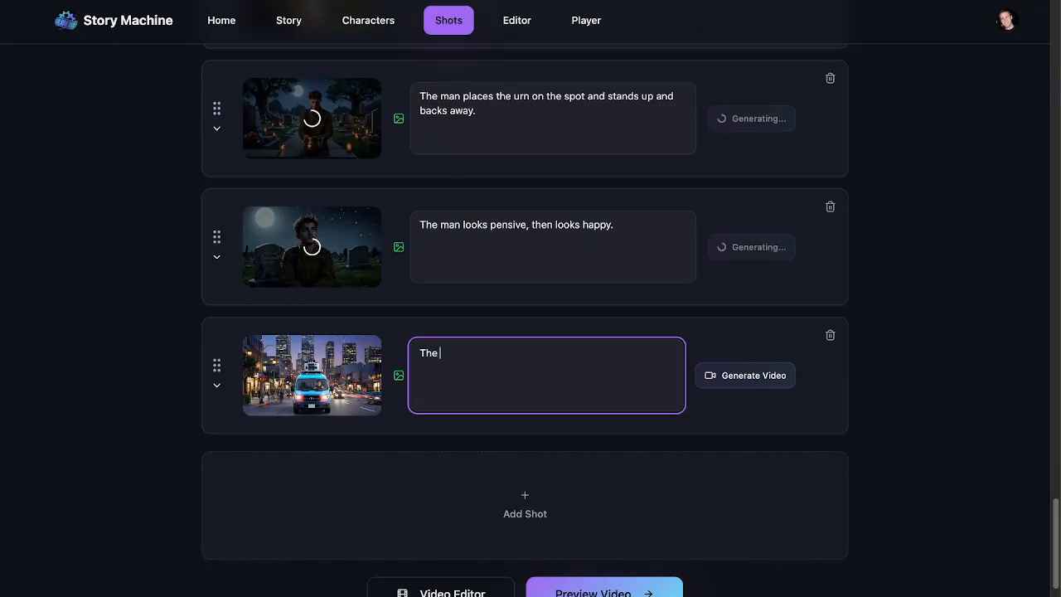
pyautogui.write('camera')
pyautogui.write('follows the van, then ')
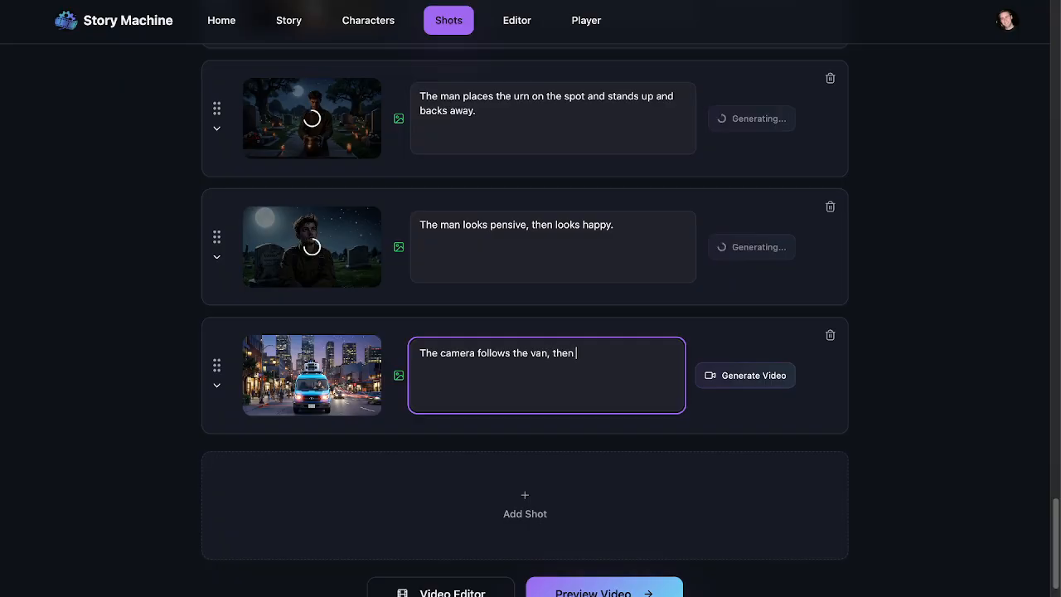
pyautogui.write('quickly zooms out')
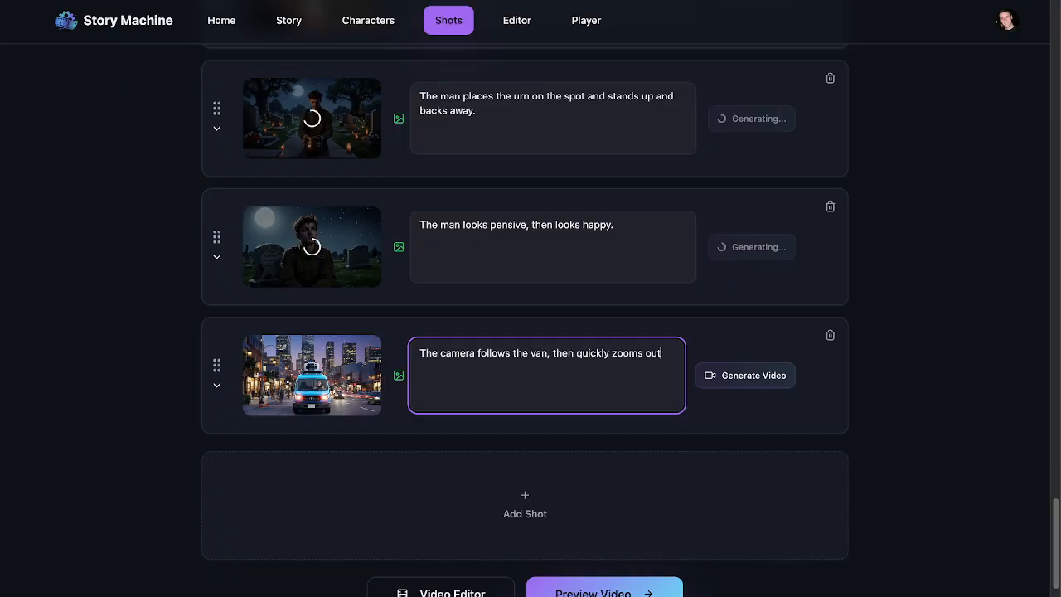
pyautogui.write(' to get a shot of the ')
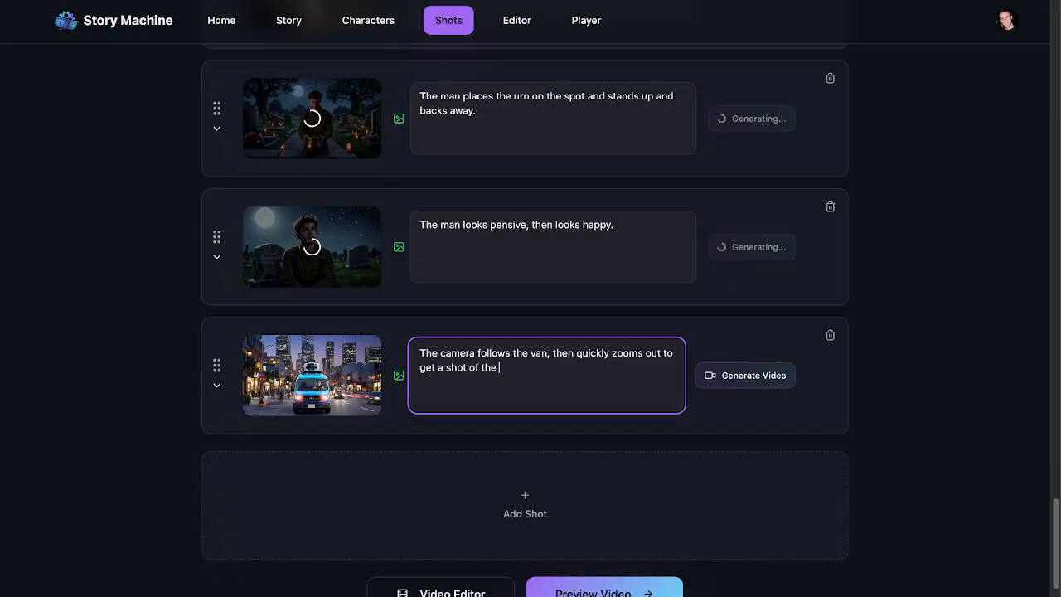
pyautogui.write('city at night.')
pyautogui.click(708, 368)
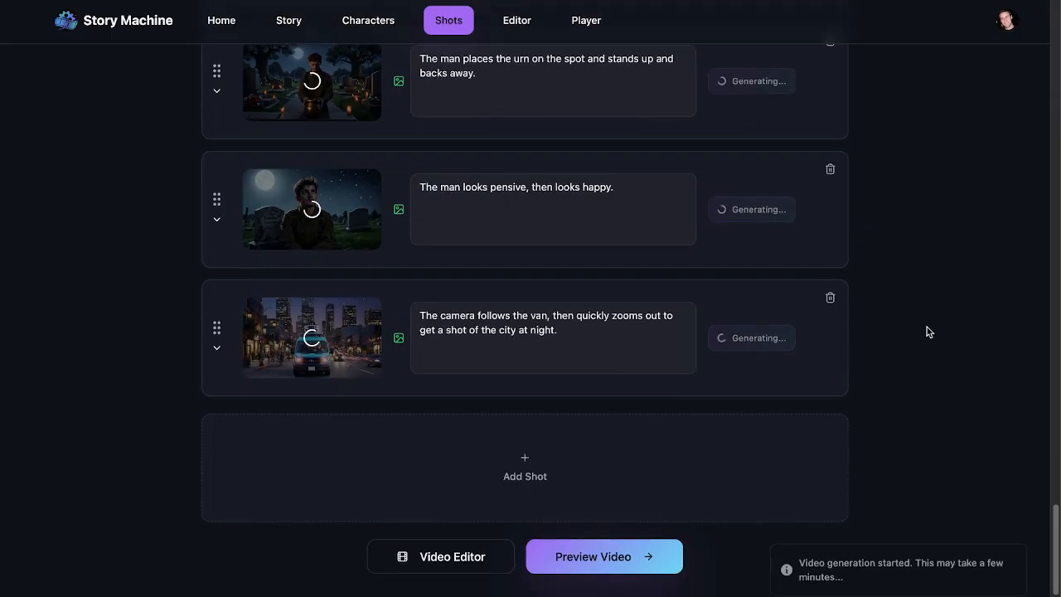
# Check the generation progress across the shot list and play the generated video of the opening bedroom shot
pyautogui.scroll(10, 937, 340)
pyautogui.scroll(15, 944, 355)
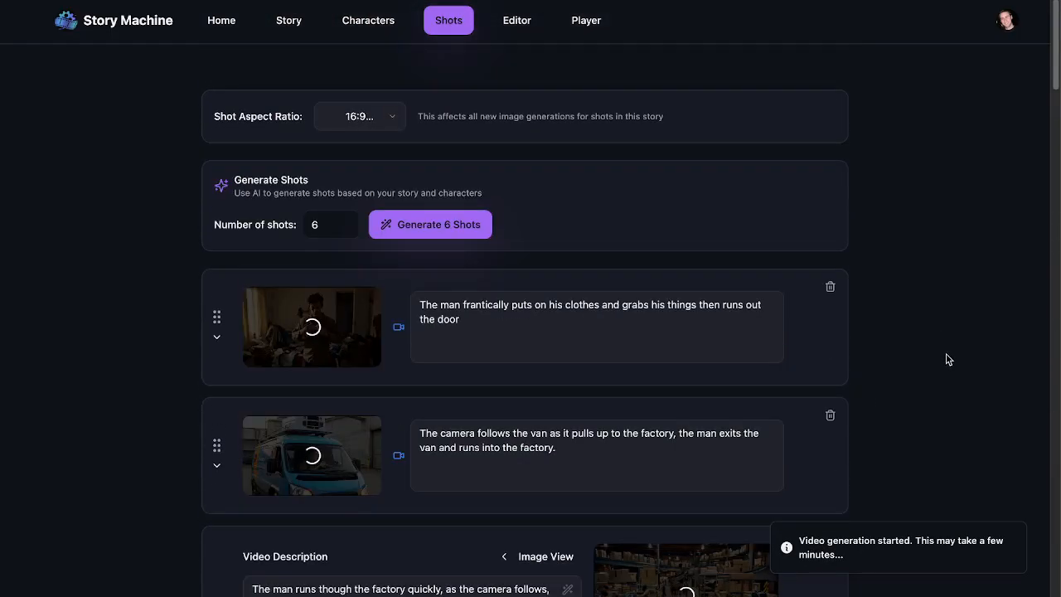
pyautogui.scroll(-20, 949, 359)
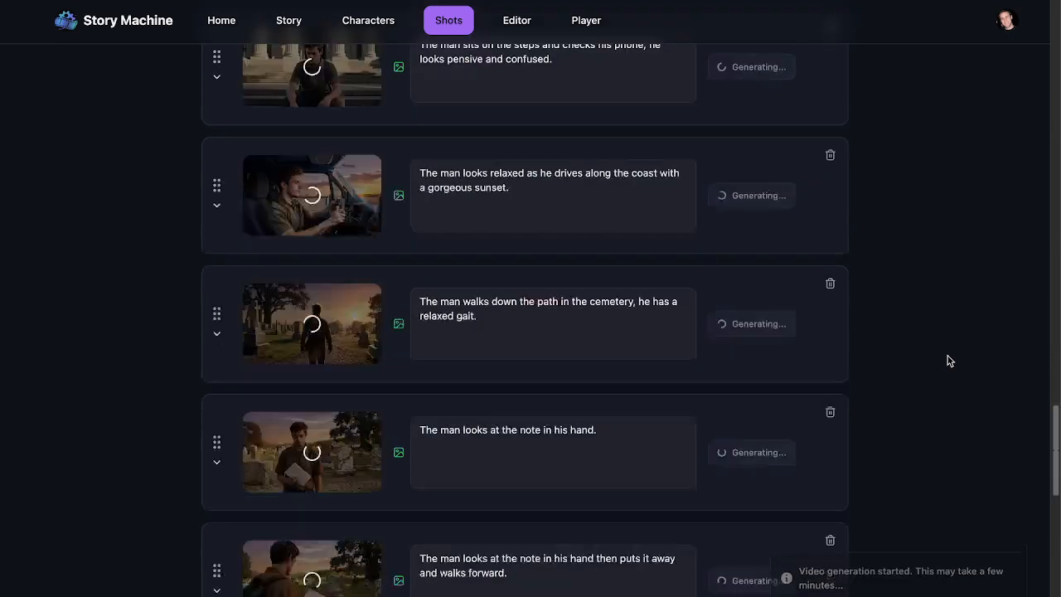
pyautogui.scroll(-10, 949, 360)
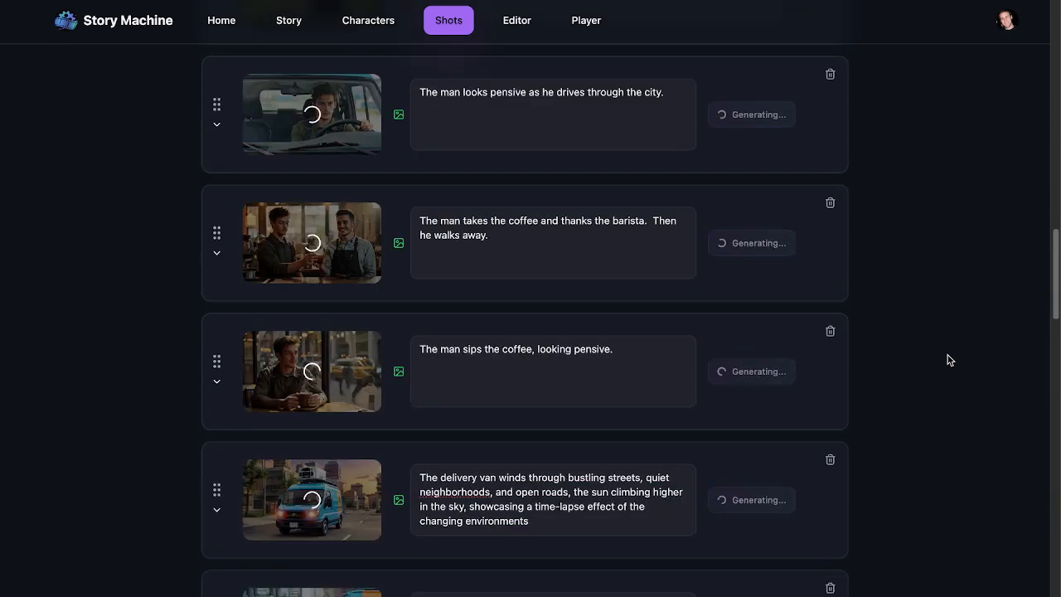
pyautogui.scroll(10, 949, 362)
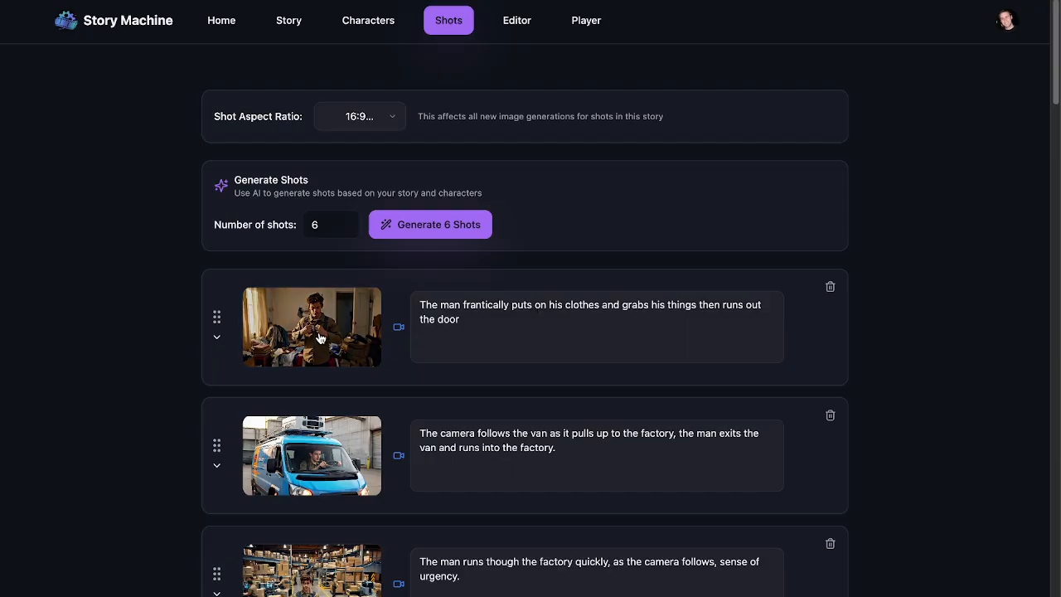
pyautogui.click(320, 337)
pyautogui.click(210, 299)
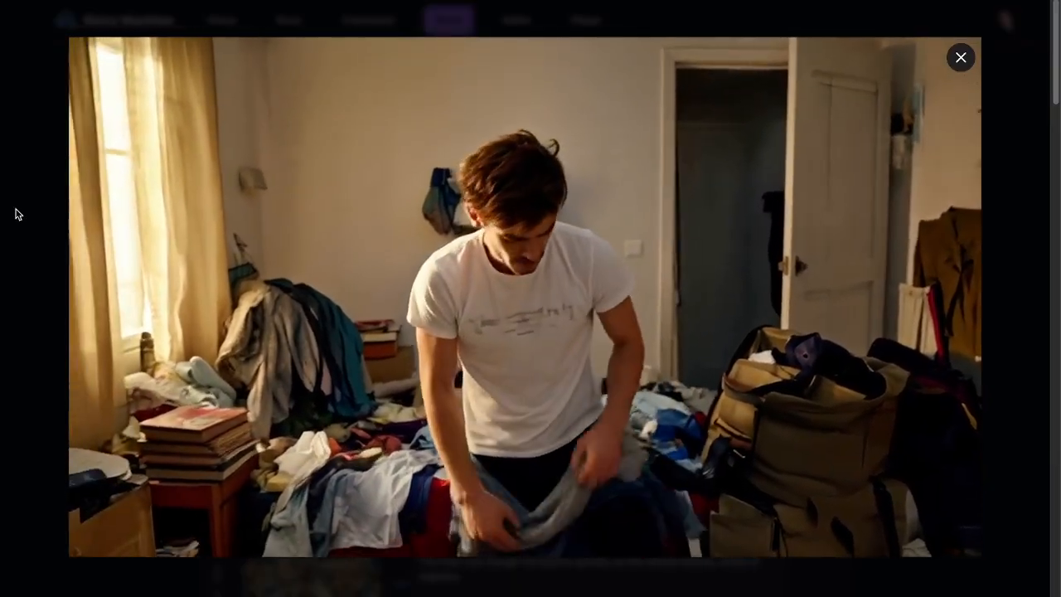
pyautogui.moveTo(579, 215)
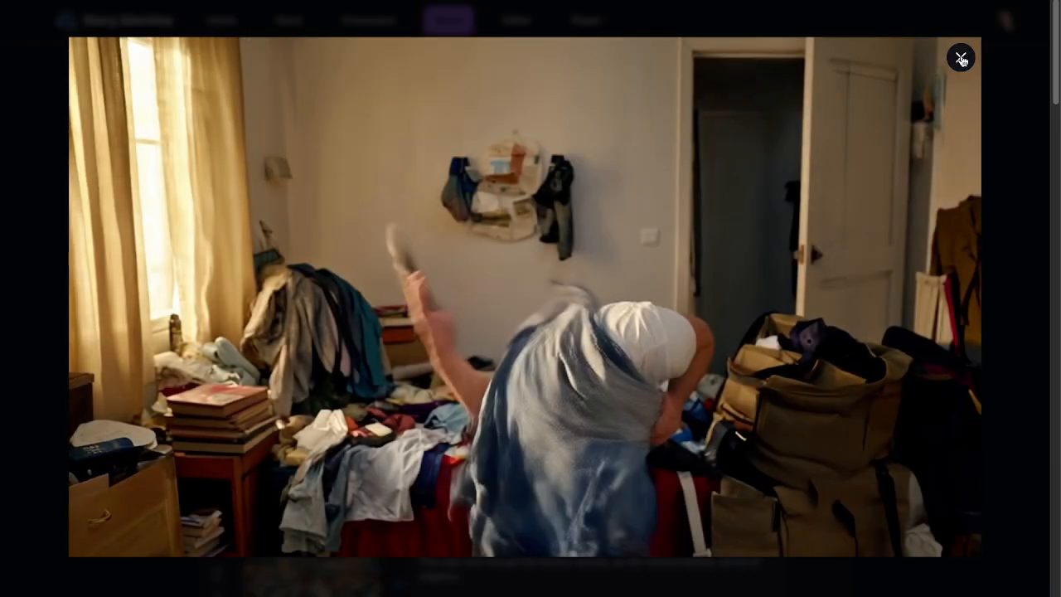
pyautogui.click(961, 57)
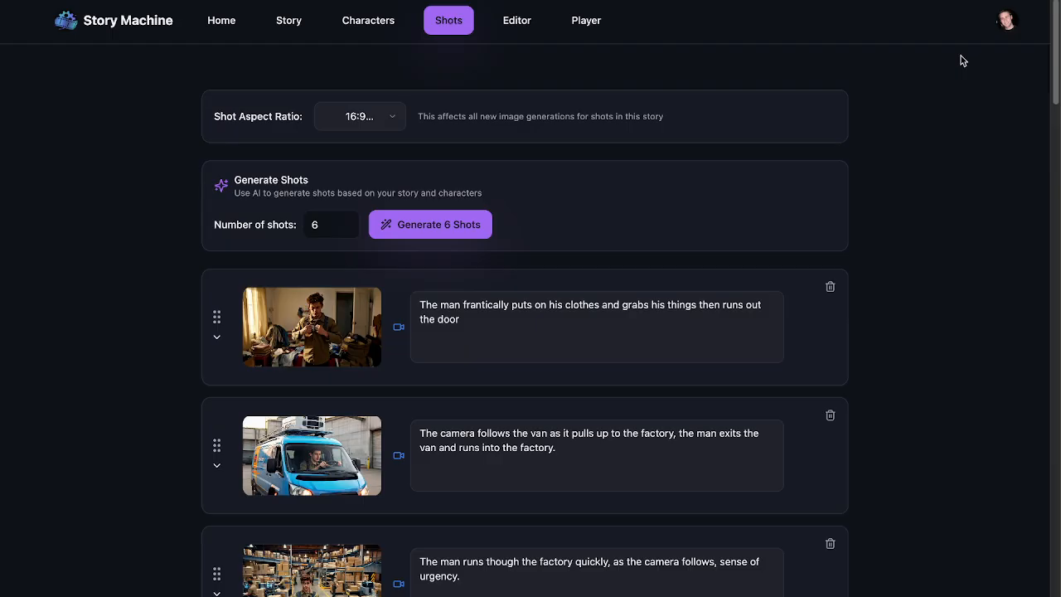
# Change the bedroom shot's description to "The man frantically buttons his shirt, turns around and runs out the door."
pyautogui.click(509, 328)
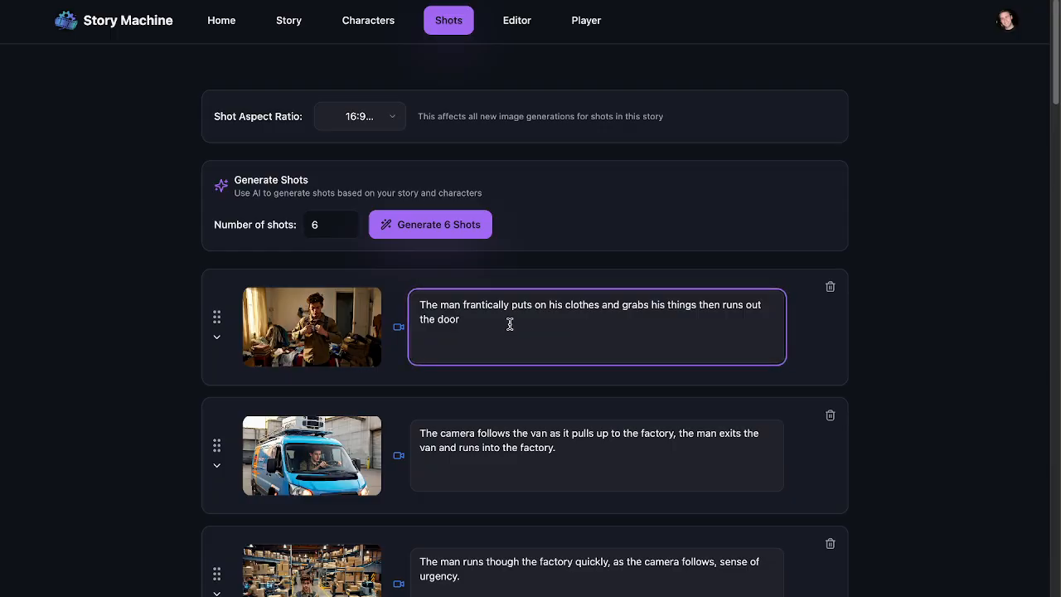
pyautogui.moveTo(516, 315); pyautogui.dragTo(514, 307)
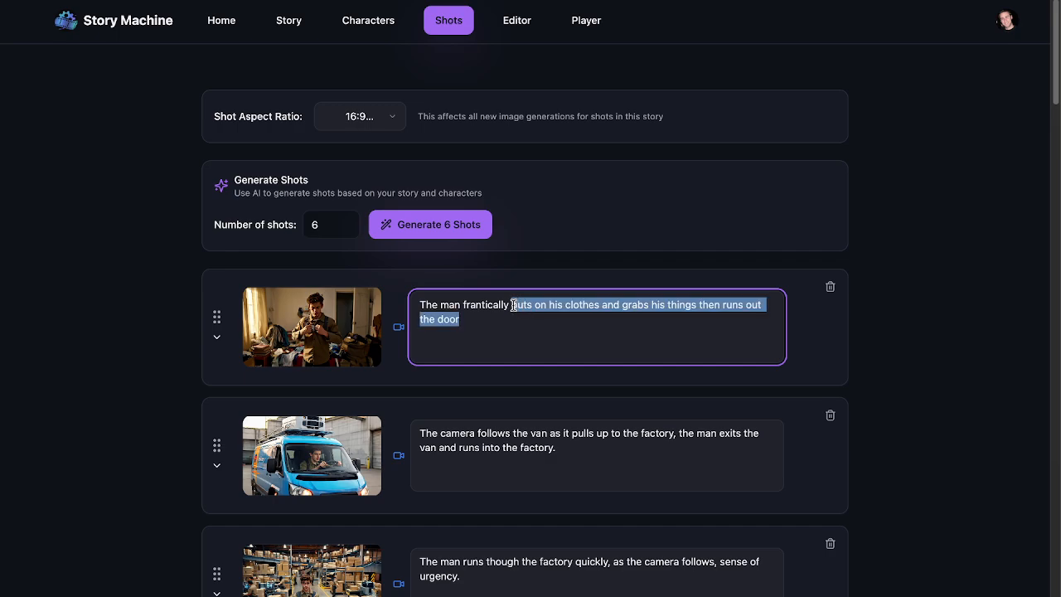
pyautogui.write('buttons his ')
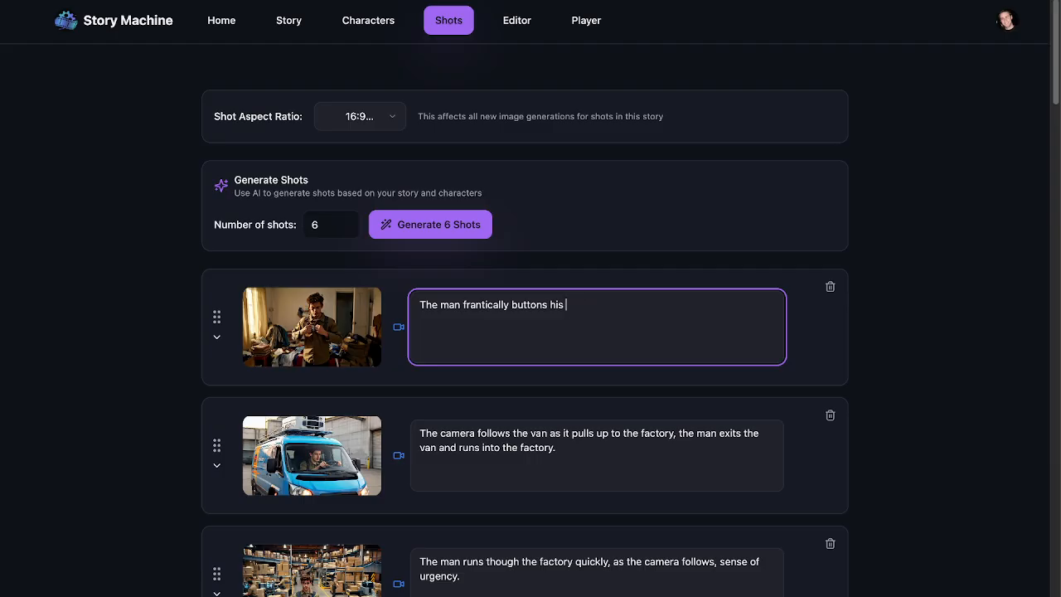
pyautogui.write('srhitshirt, turns around and ru')
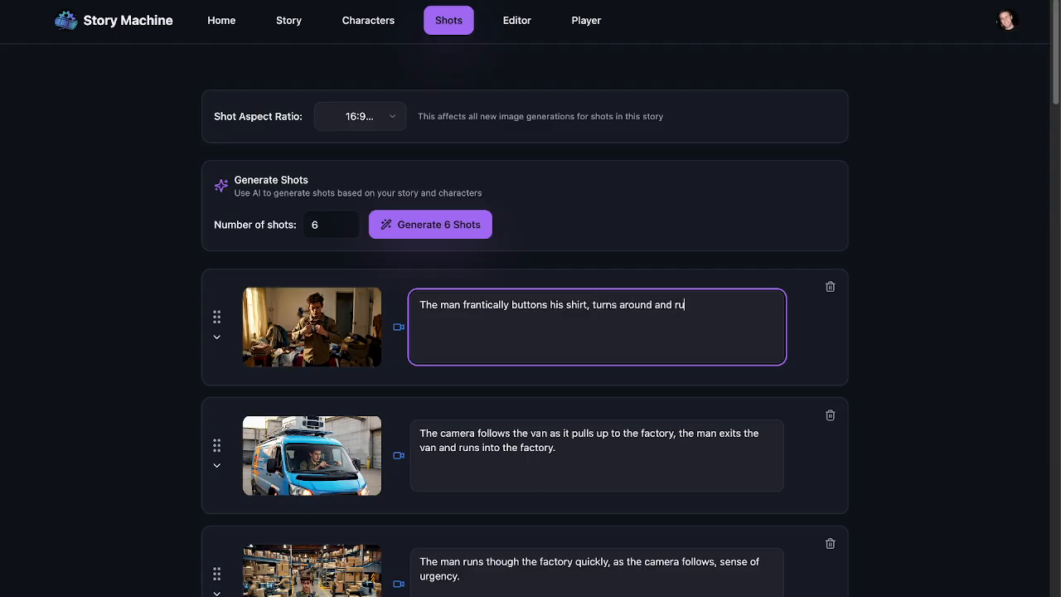
pyautogui.write('shes out the door.')
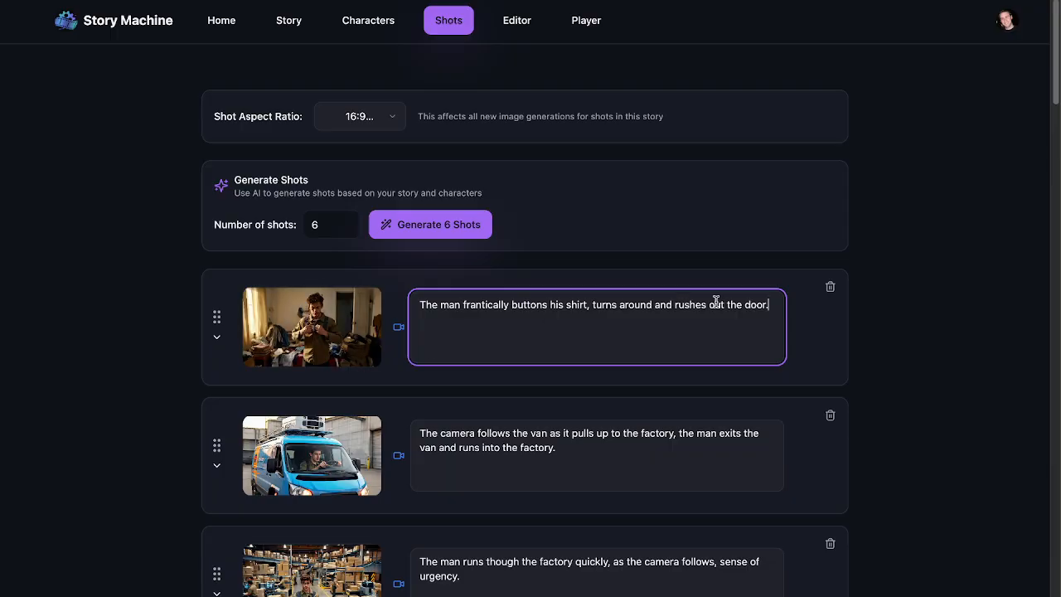
pyautogui.doubleClick(691, 304)
pyautogui.write('runs')
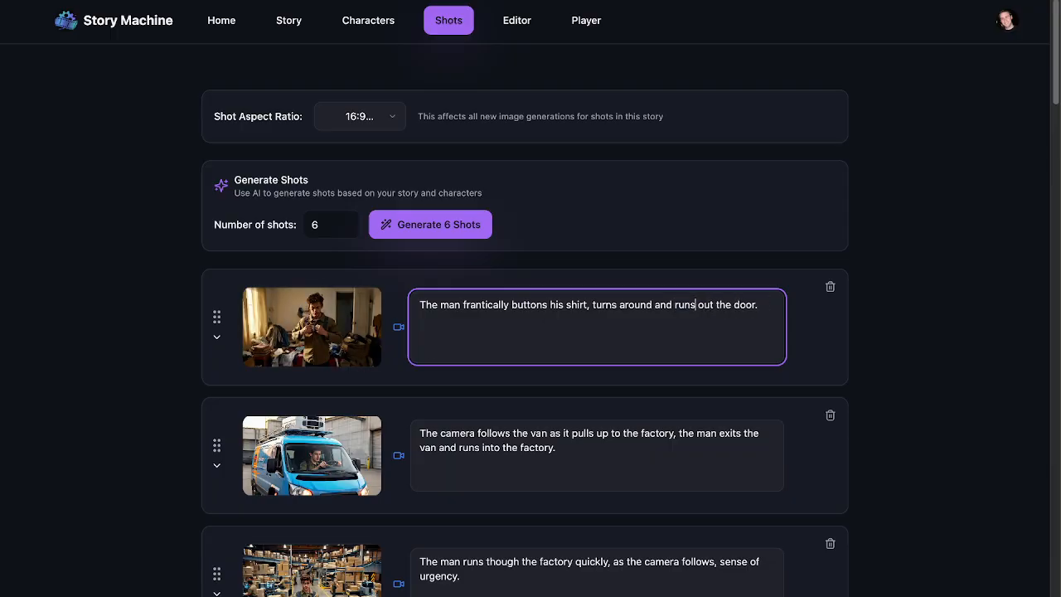
pyautogui.tripleClick(686, 309)
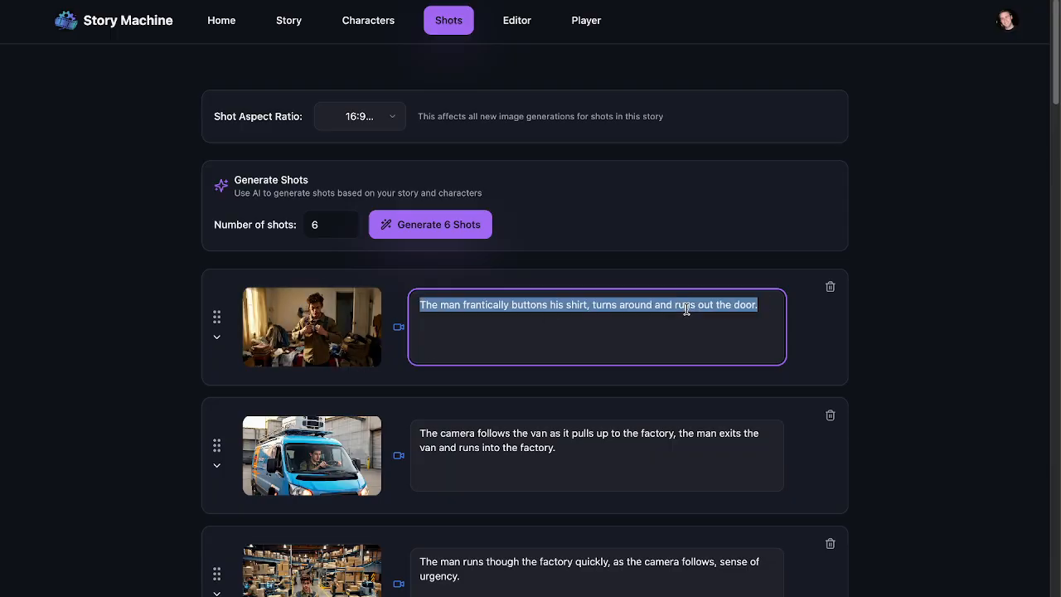
pyautogui.click(667, 327)
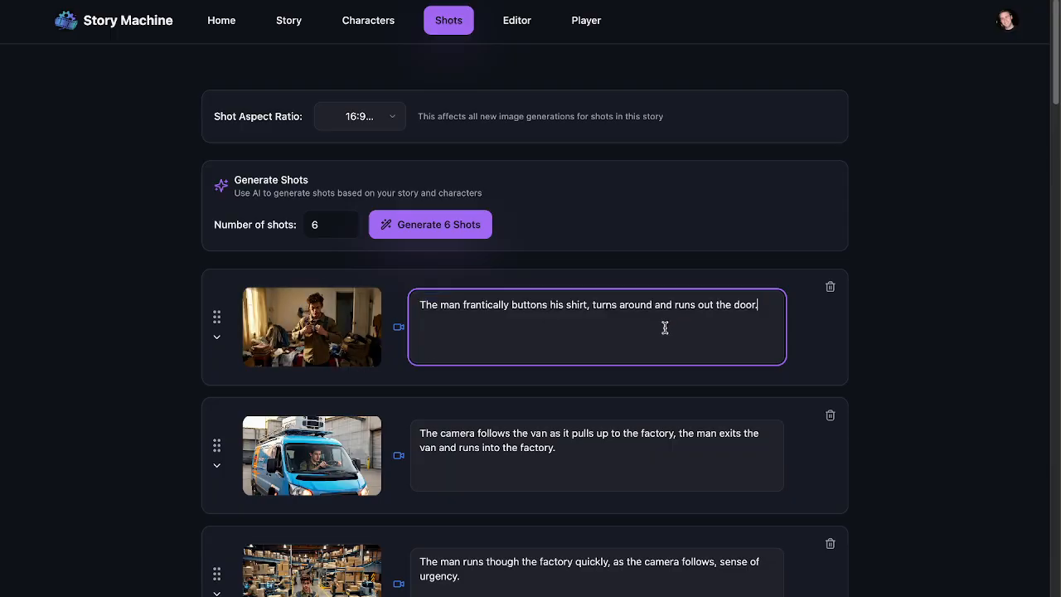
# Regenerate the bedroom shot's video from its revised description and collapse the shot's details
pyautogui.click(216, 337)
pyautogui.click(447, 386)
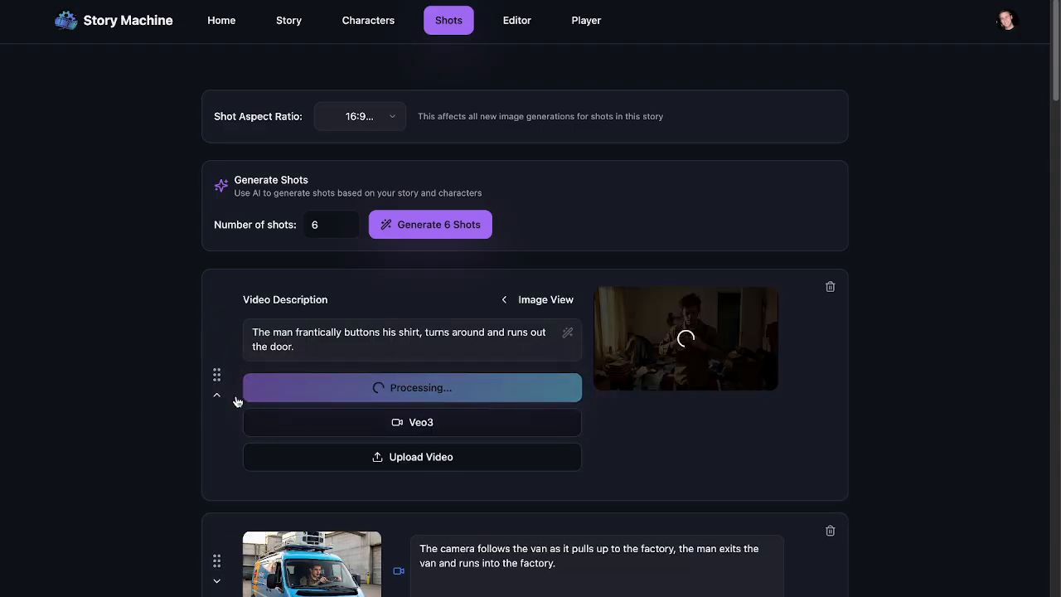
pyautogui.click(216, 393)
# Play the generated video of the van arriving at the factory
pyautogui.click(311, 432)
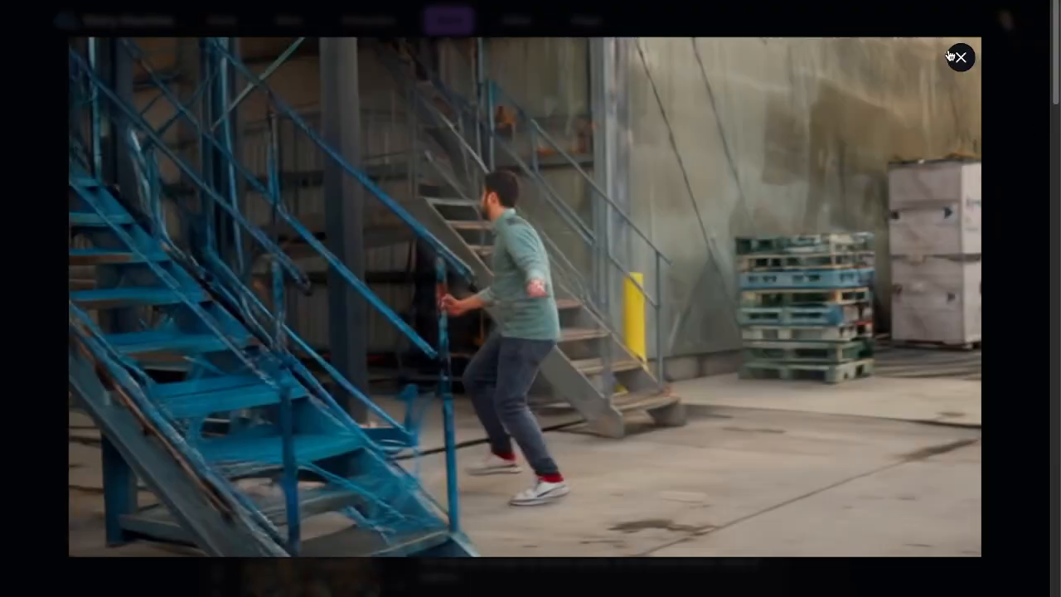
pyautogui.click(961, 57)
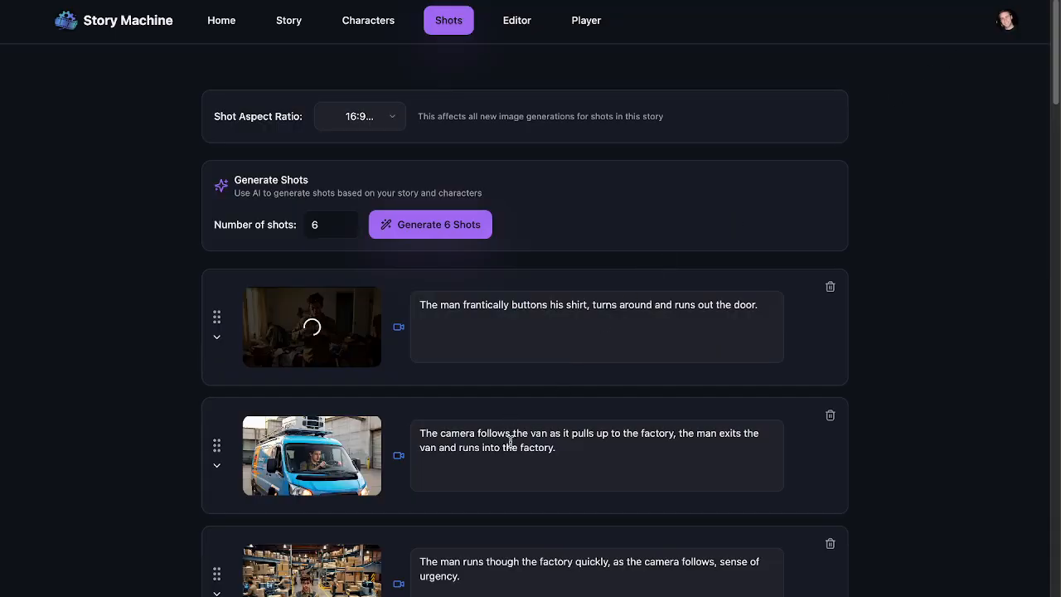
# In the van-arrival shot's video description, replace "follows" with "turns right to follow" and regenerate its video
pyautogui.scroll(-3, 503, 455)
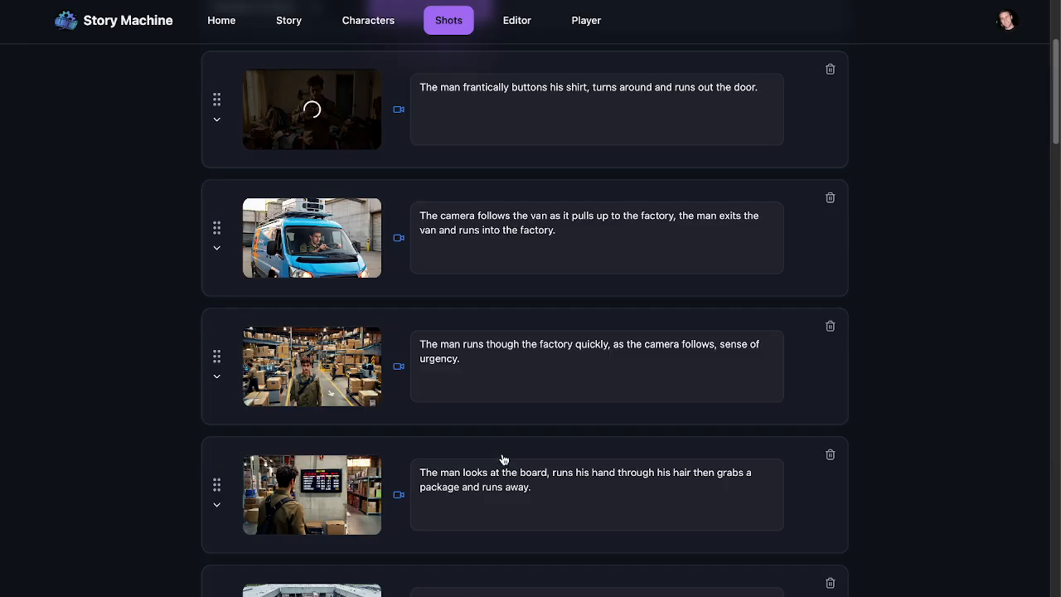
pyautogui.click(217, 247)
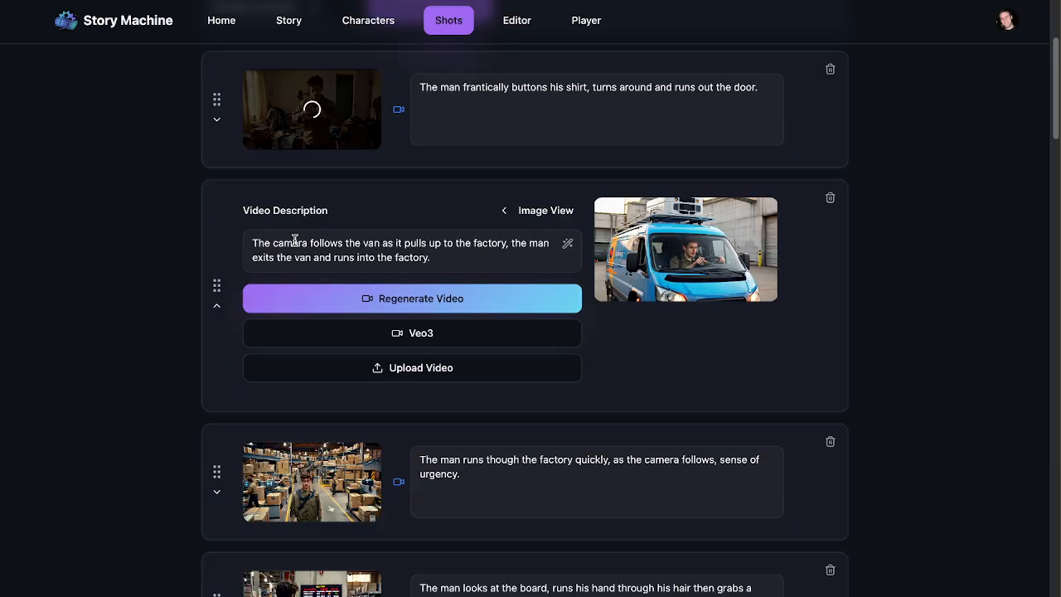
pyautogui.doubleClick(326, 243)
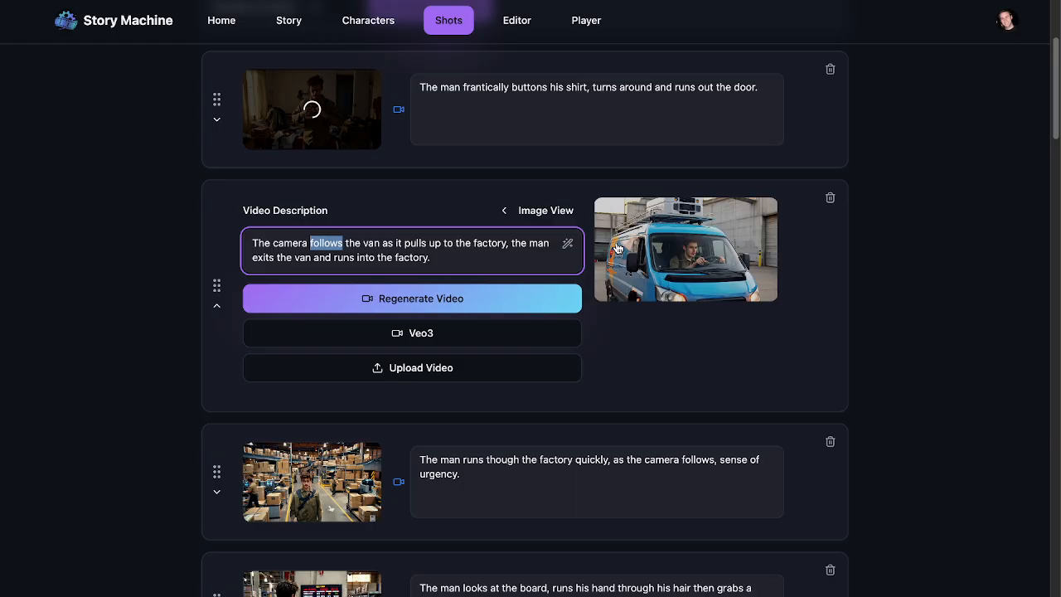
pyautogui.write('turns right to f')
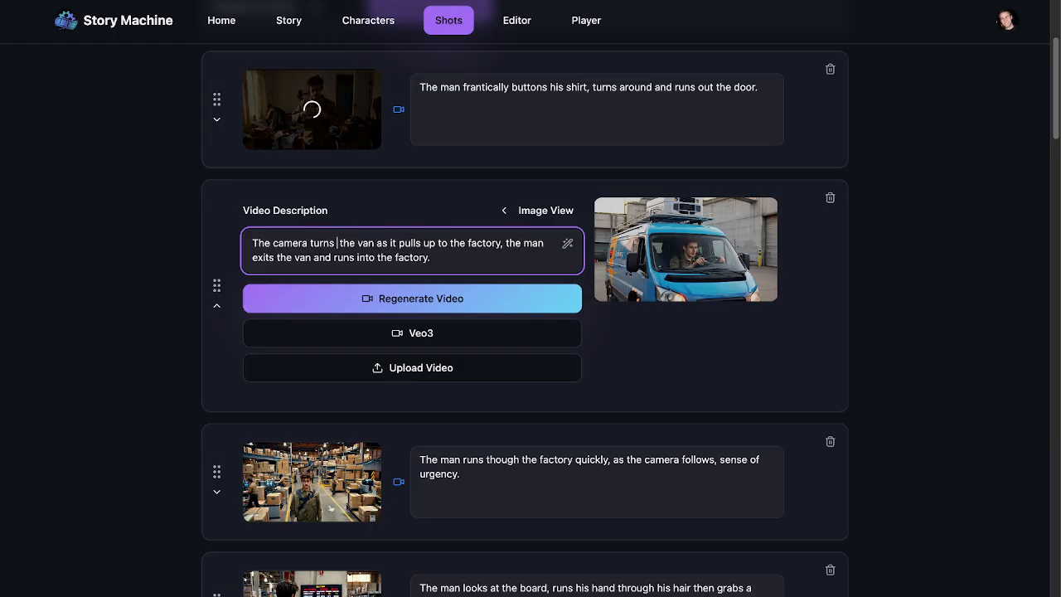
pyautogui.write('ollow')
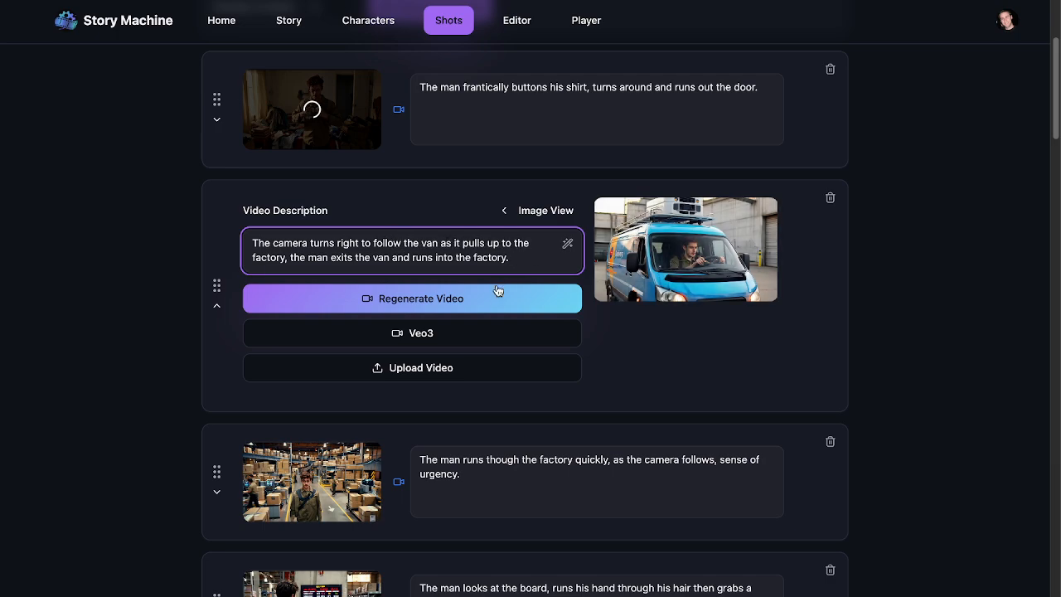
pyautogui.scroll(1, 519, 469)
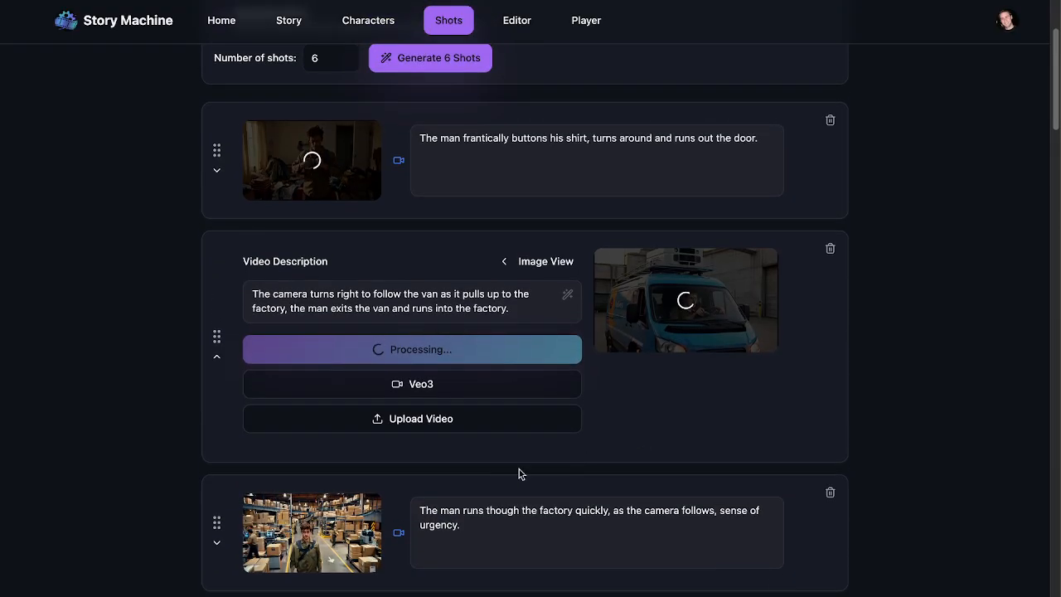
# Play the generated video of the man running through the factory
pyautogui.scroll(-2, 461, 447)
pyautogui.click(316, 444)
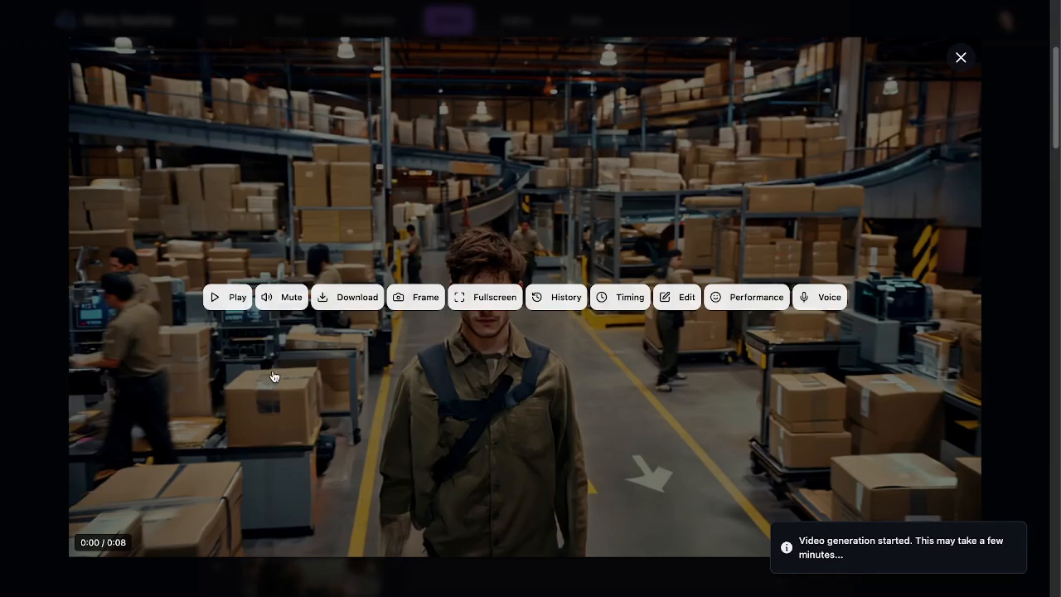
pyautogui.click(215, 298)
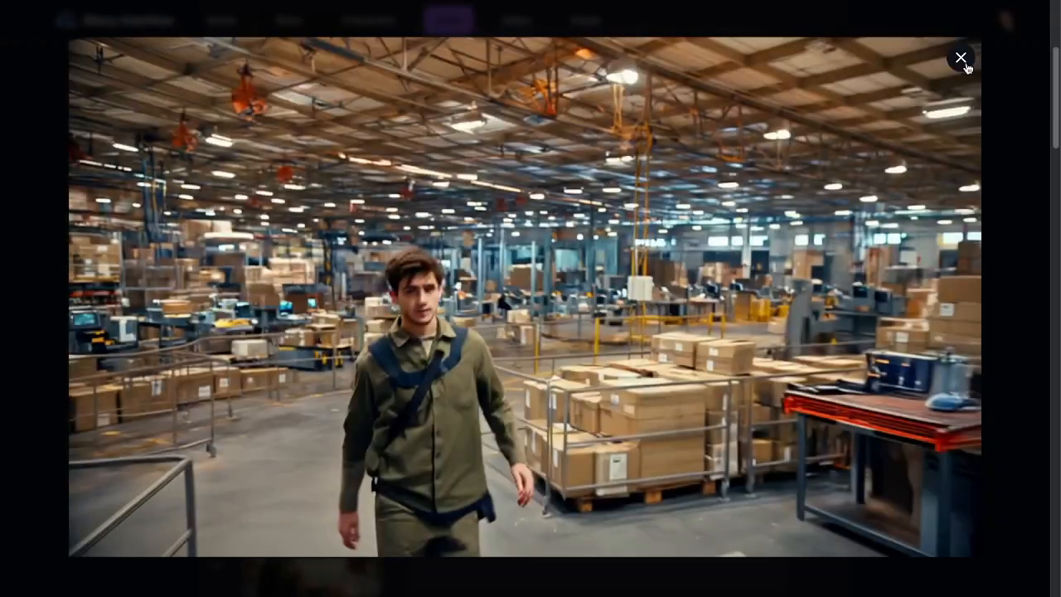
pyautogui.click(961, 57)
# Play the generated video of the man looking at the board
pyautogui.scroll(1, 301, 458)
pyautogui.scroll(-4, 291, 367)
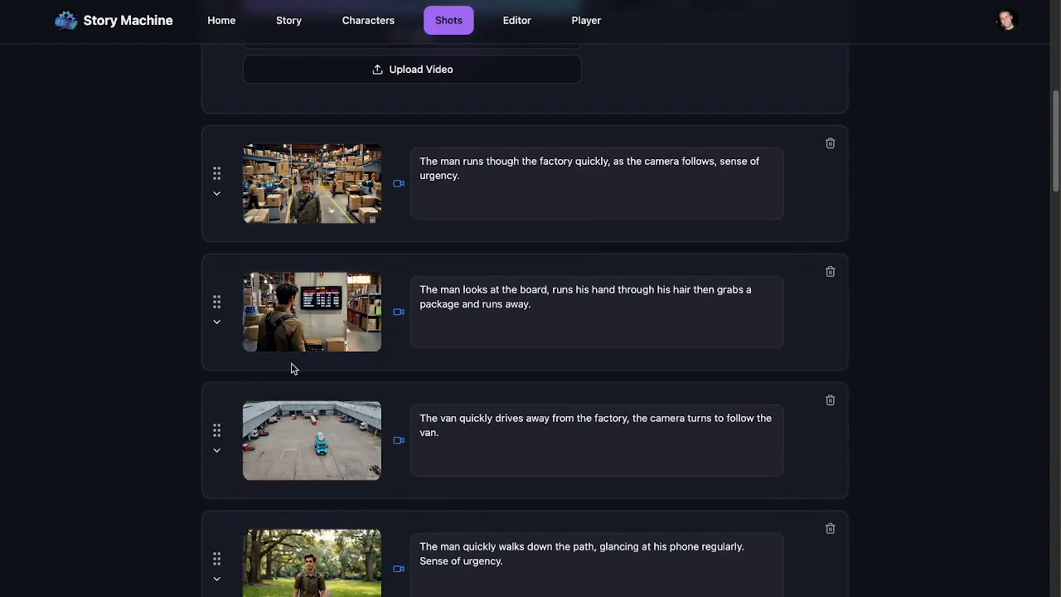
pyautogui.click(296, 297)
pyautogui.click(227, 299)
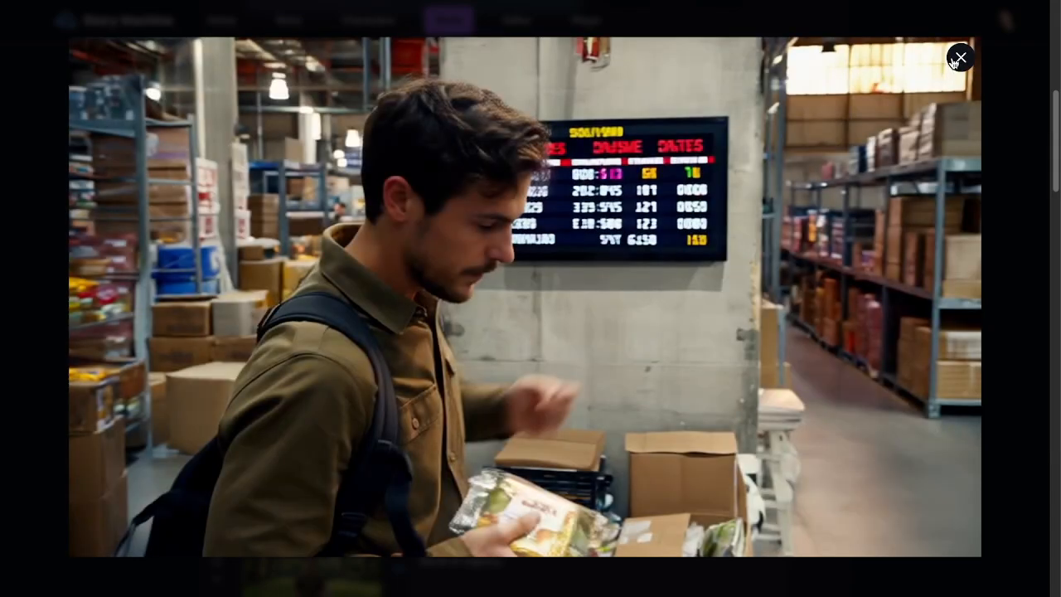
pyautogui.click(960, 58)
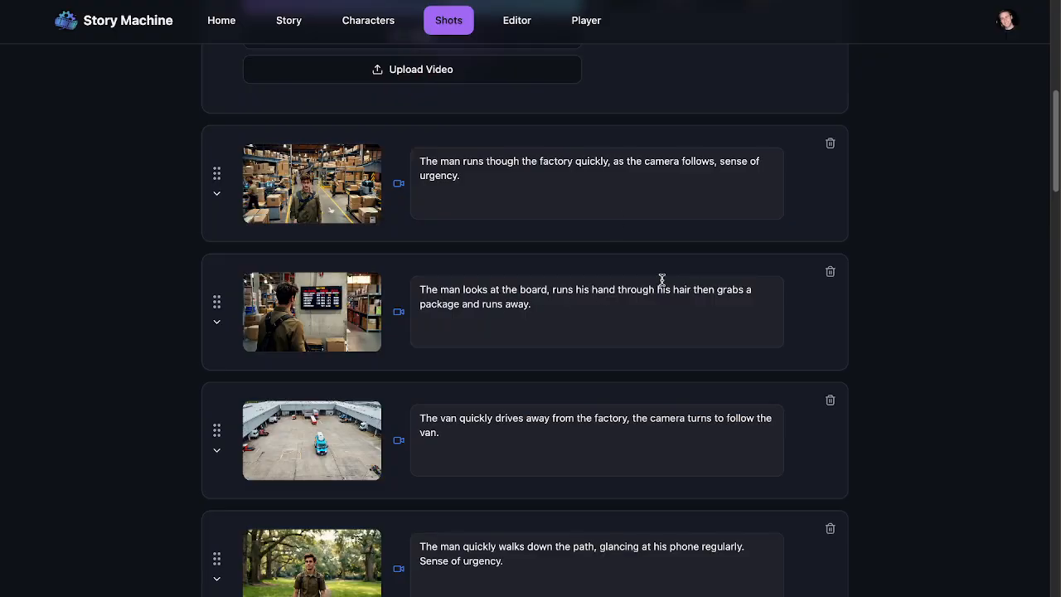
# Replace "package" with "large box" in the board shot's description, regenerate its video and collapse the shot's details
pyautogui.click(425, 302)
pyautogui.doubleClick(429, 305)
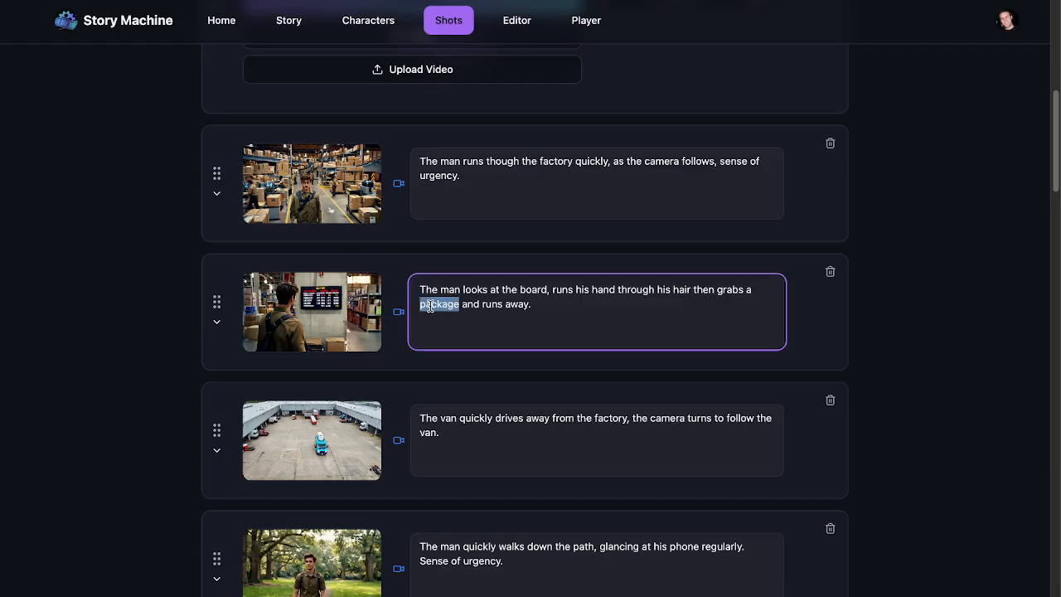
pyautogui.write('large box')
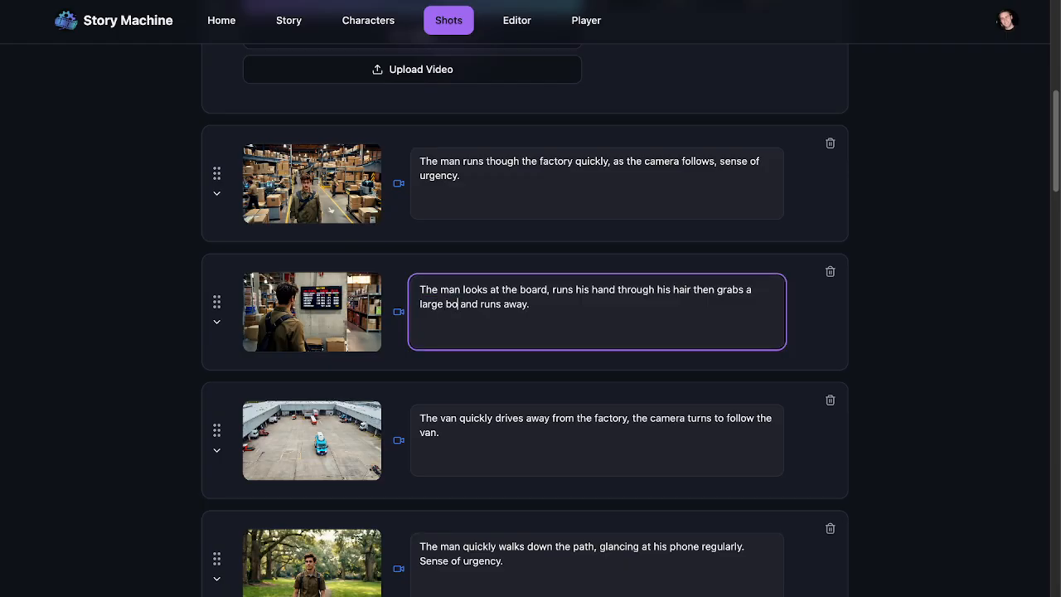
pyautogui.click(217, 324)
pyautogui.click(394, 373)
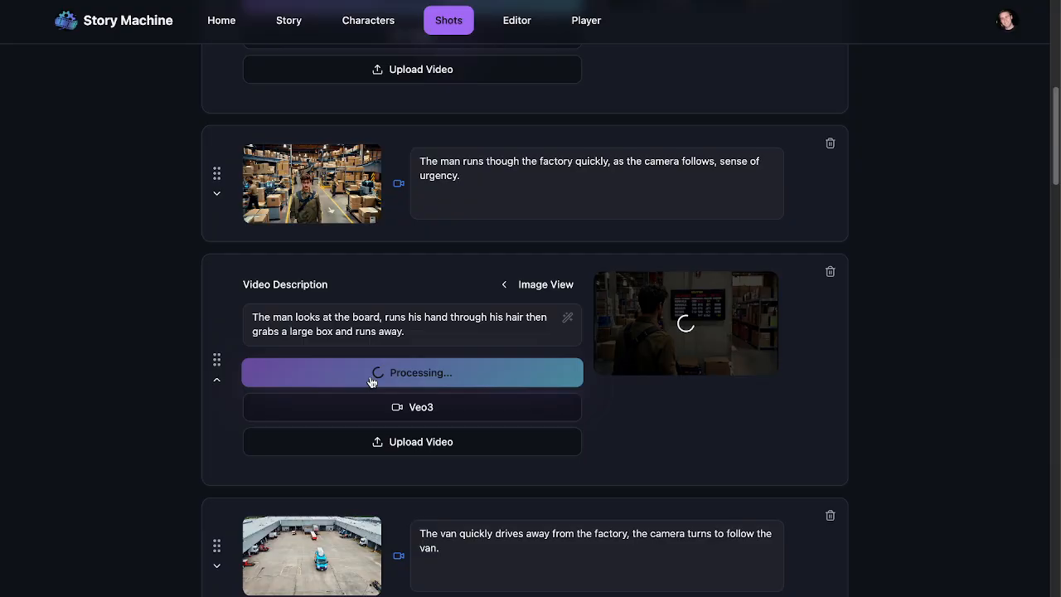
pyautogui.click(215, 379)
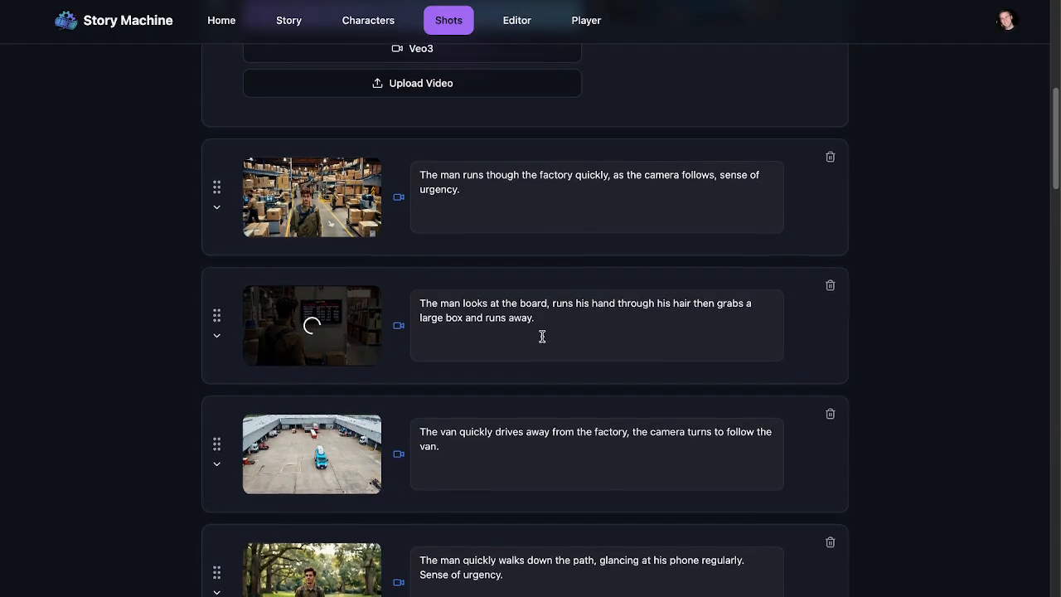
# Play the generated video of the van driving away from the factory
pyautogui.scroll(-2, 543, 334)
pyautogui.scroll(-1, 542, 334)
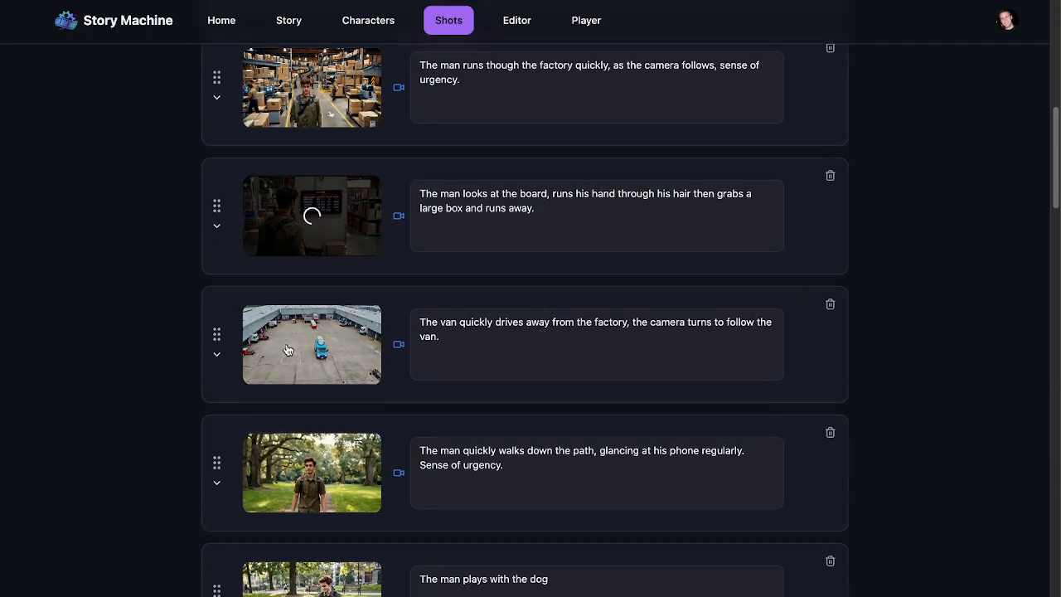
pyautogui.click(330, 325)
pyautogui.click(226, 293)
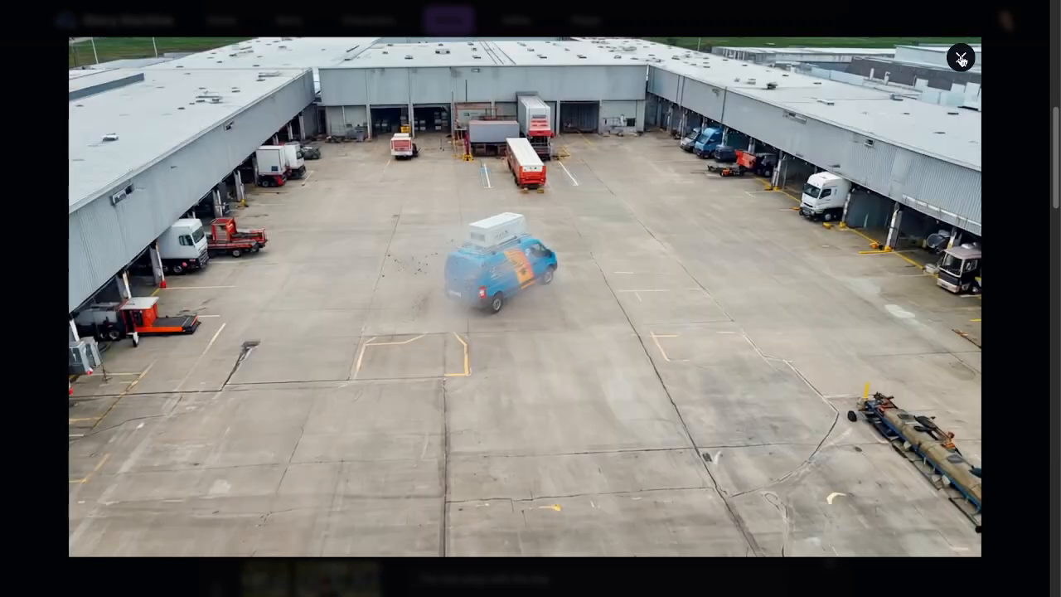
pyautogui.click(961, 57)
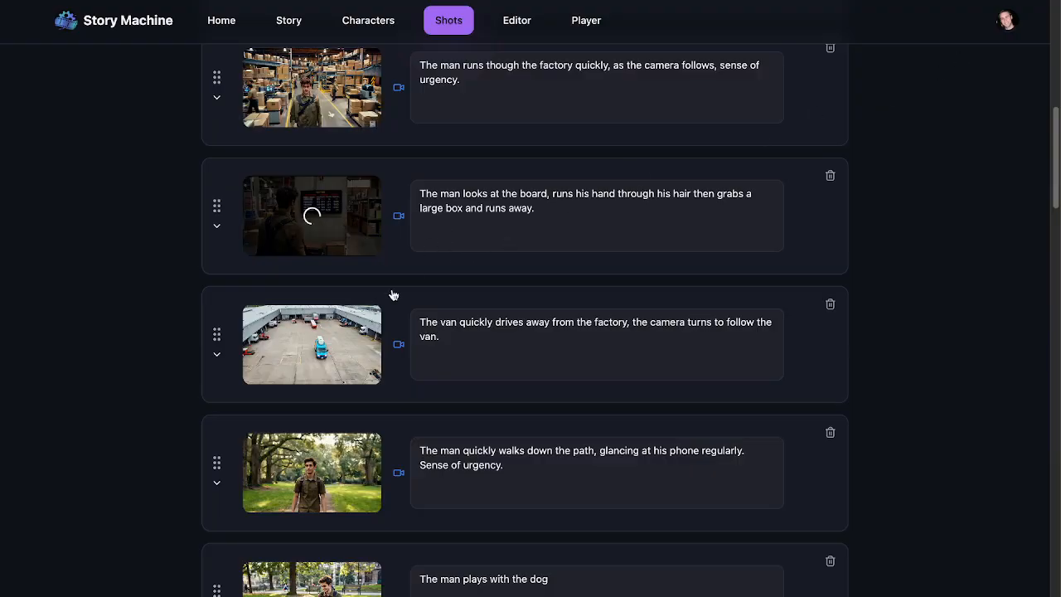
# Trim the van-departure video to an end time of 00:02.770 and save the timing
pyautogui.click(314, 351)
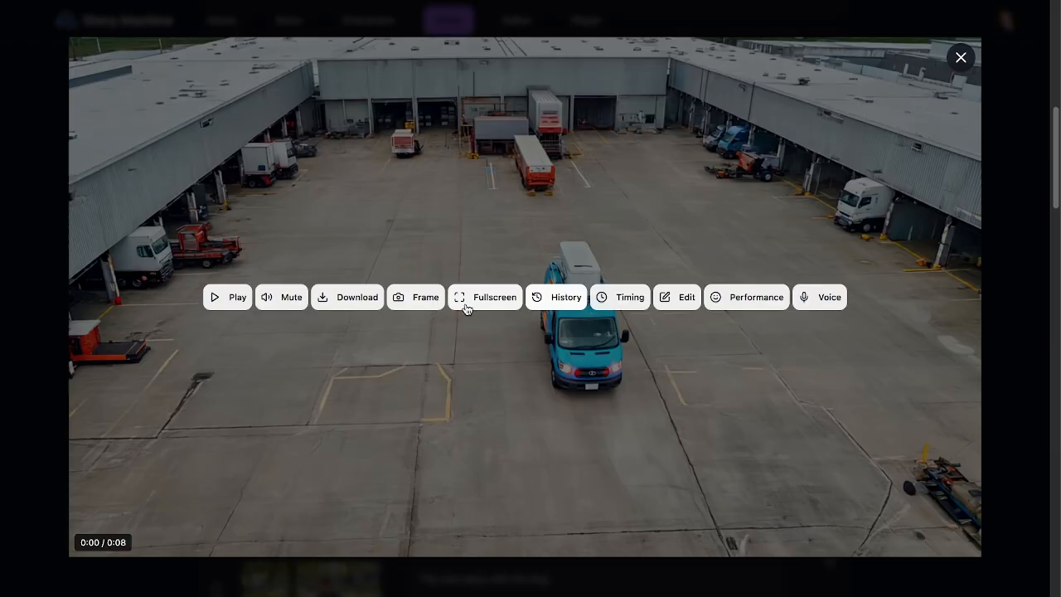
pyautogui.click(629, 298)
pyautogui.moveTo(807, 518); pyautogui.dragTo(431, 520)
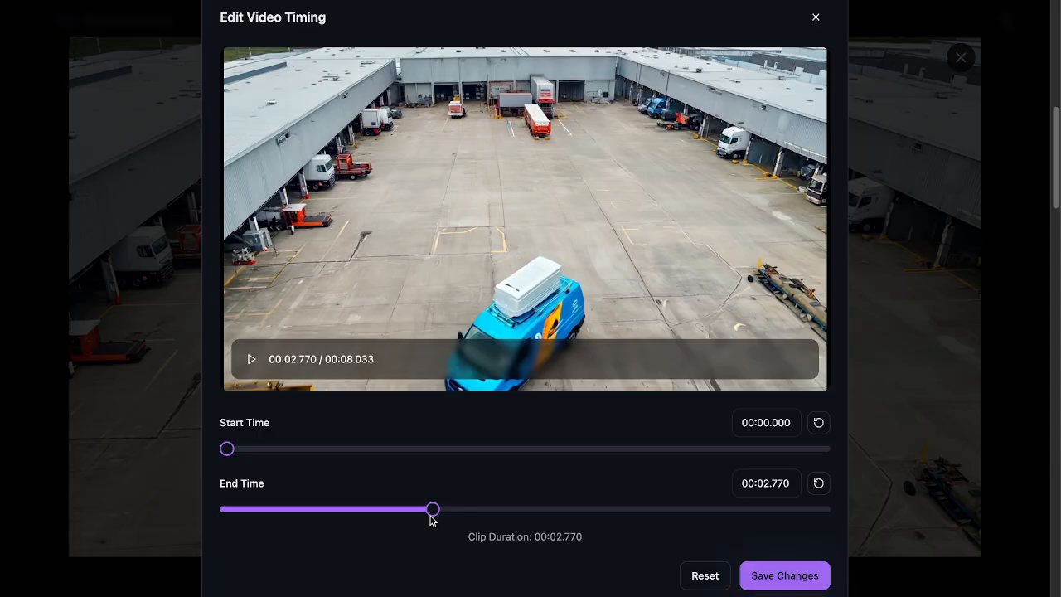
pyautogui.click(784, 575)
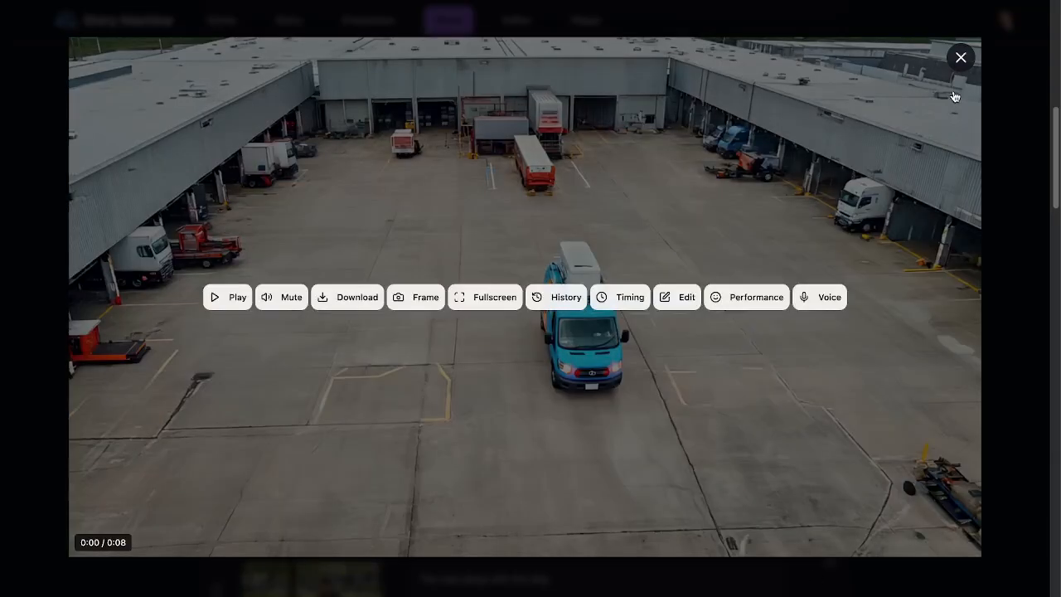
pyautogui.click(961, 58)
# Play the generated video of the man walking down the park path with his phone
pyautogui.scroll(-5, 457, 365)
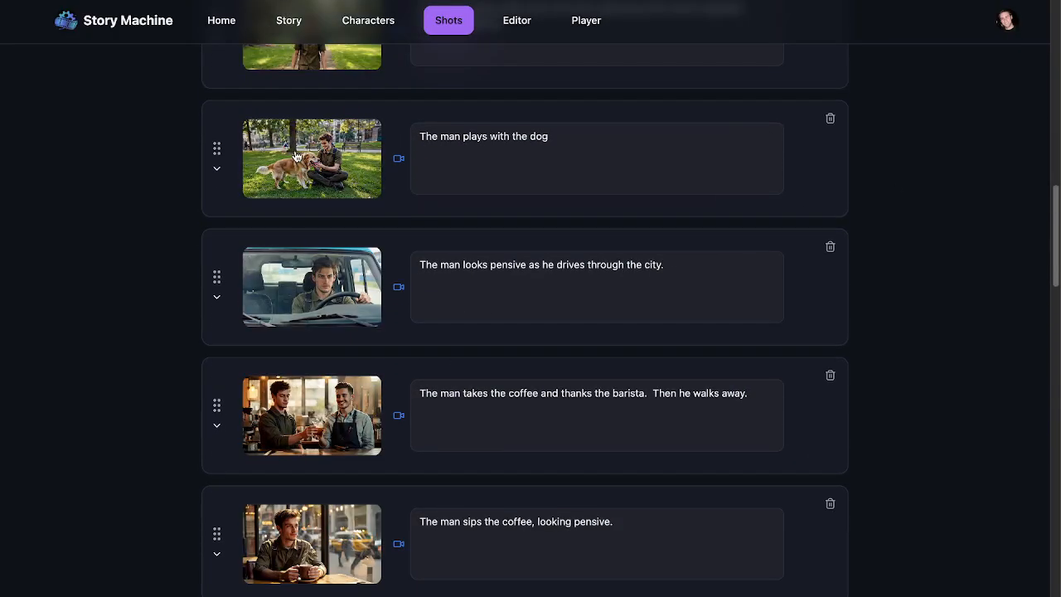
pyautogui.scroll(2, 297, 157)
pyautogui.click(295, 169)
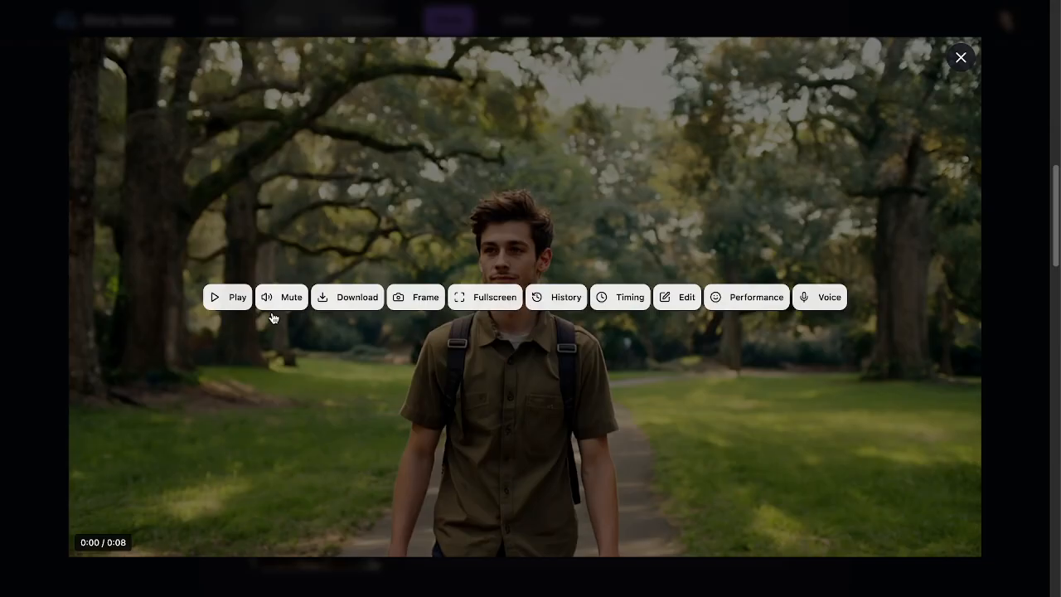
pyautogui.click(230, 298)
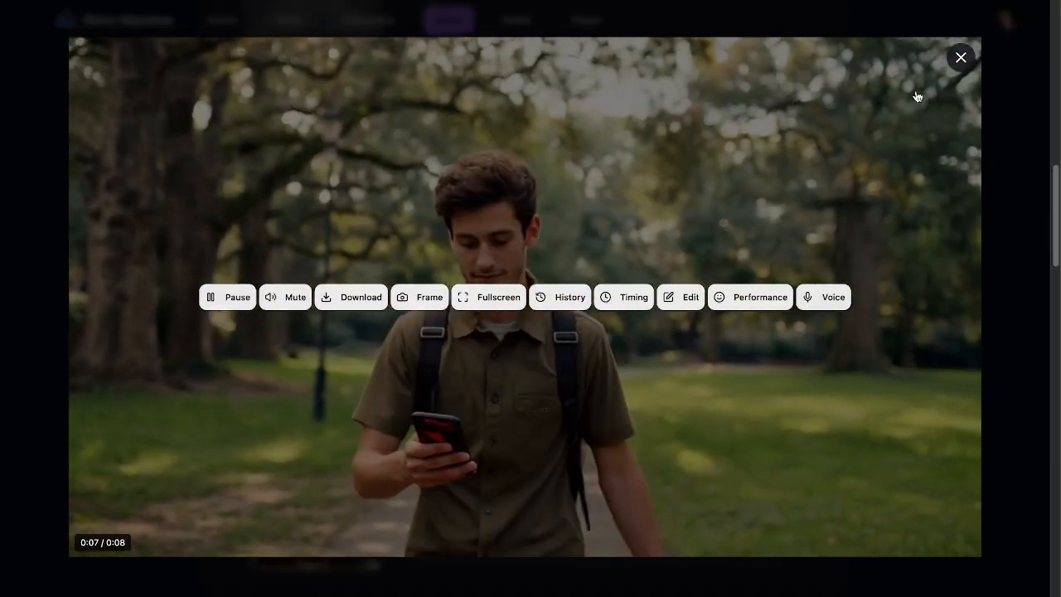
pyautogui.click(960, 57)
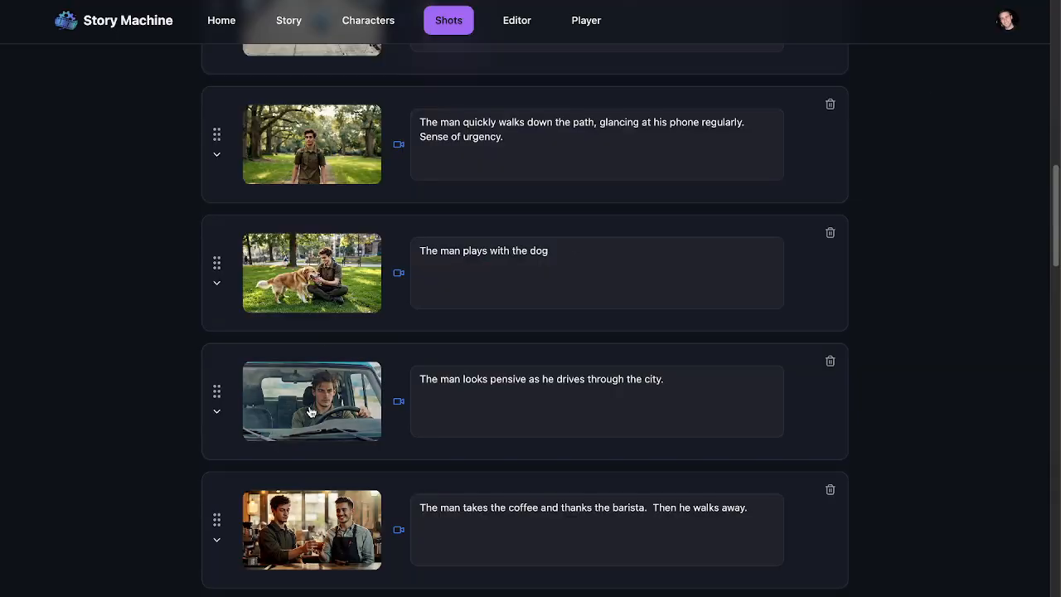
# Play the generated videos of the man with the dog and of the man driving through the city
pyautogui.click(326, 267)
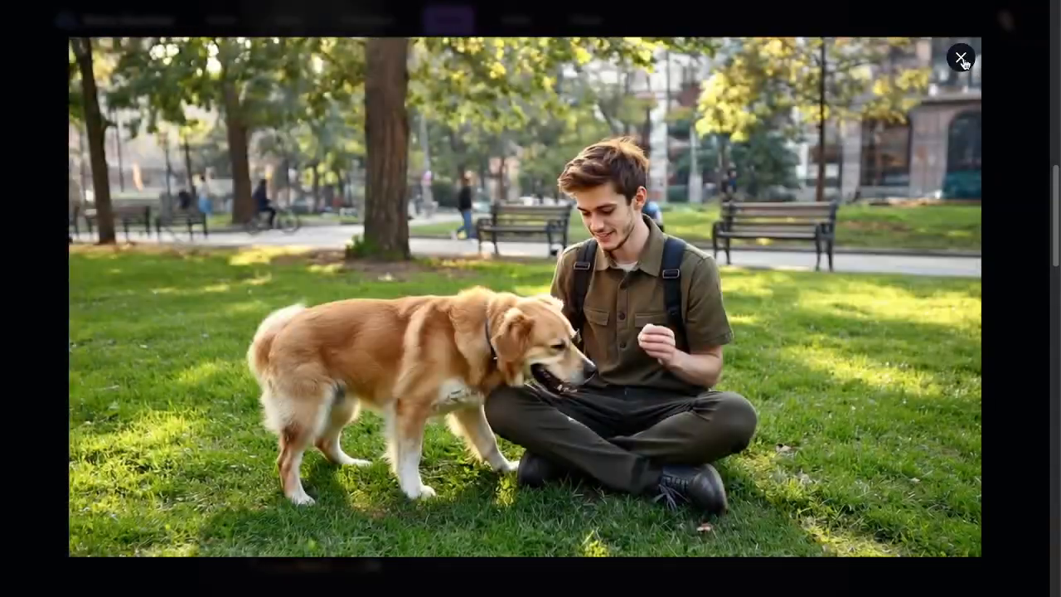
pyautogui.click(977, 61)
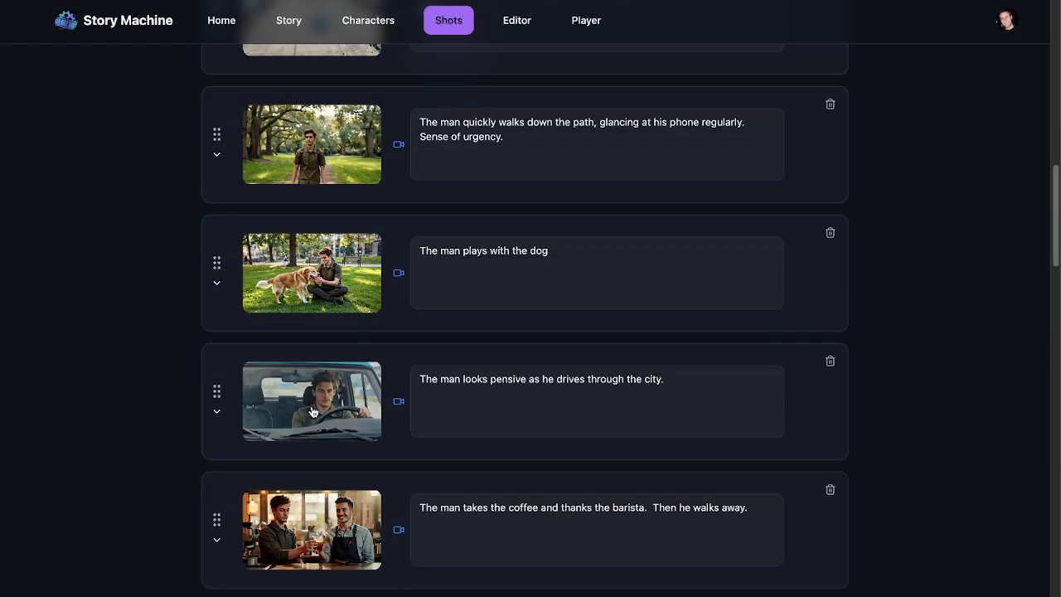
pyautogui.click(313, 412)
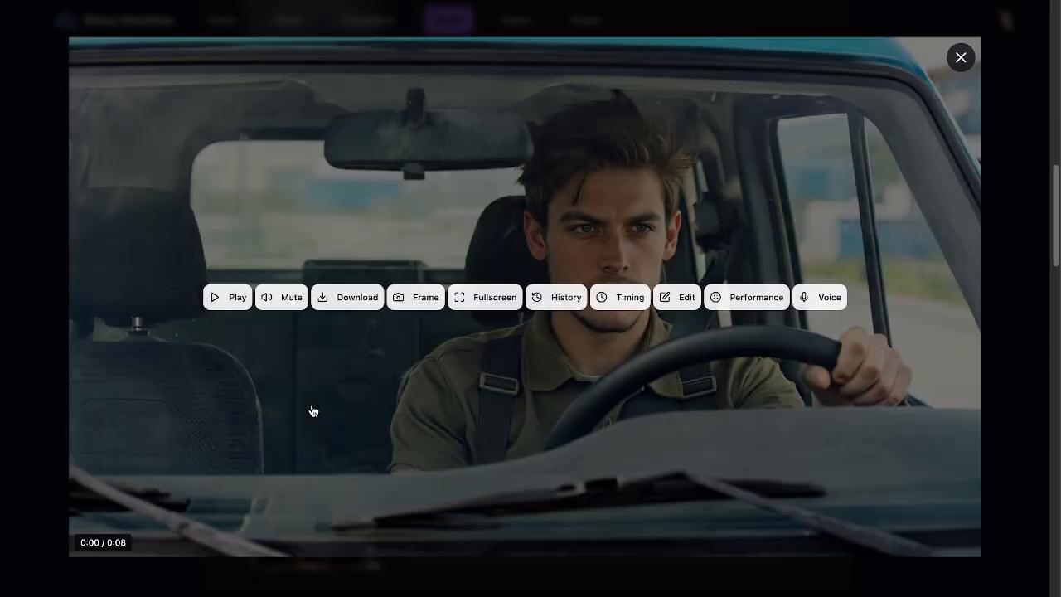
pyautogui.click(237, 300)
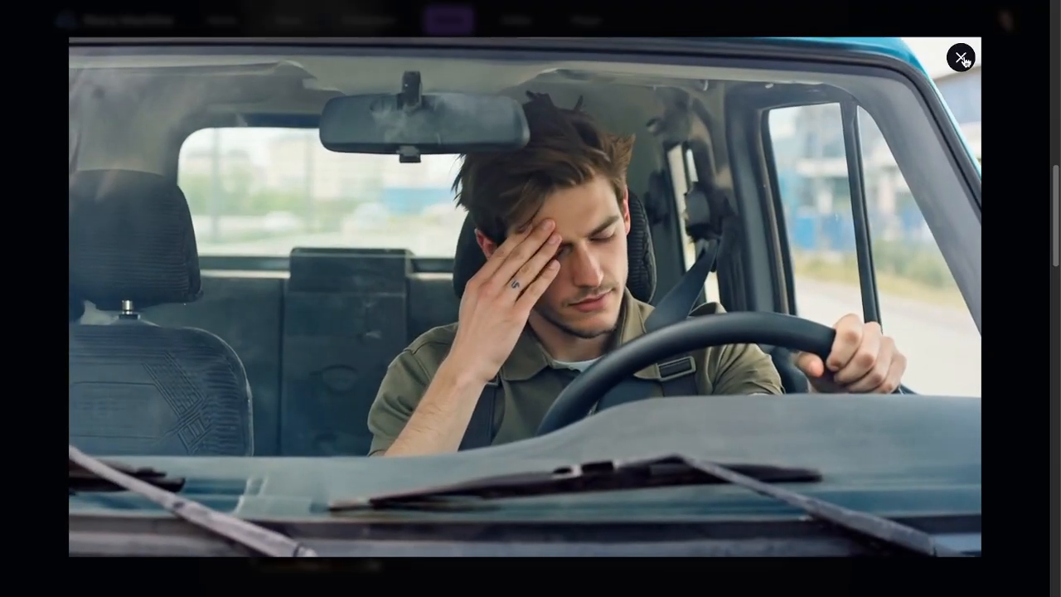
pyautogui.click(962, 58)
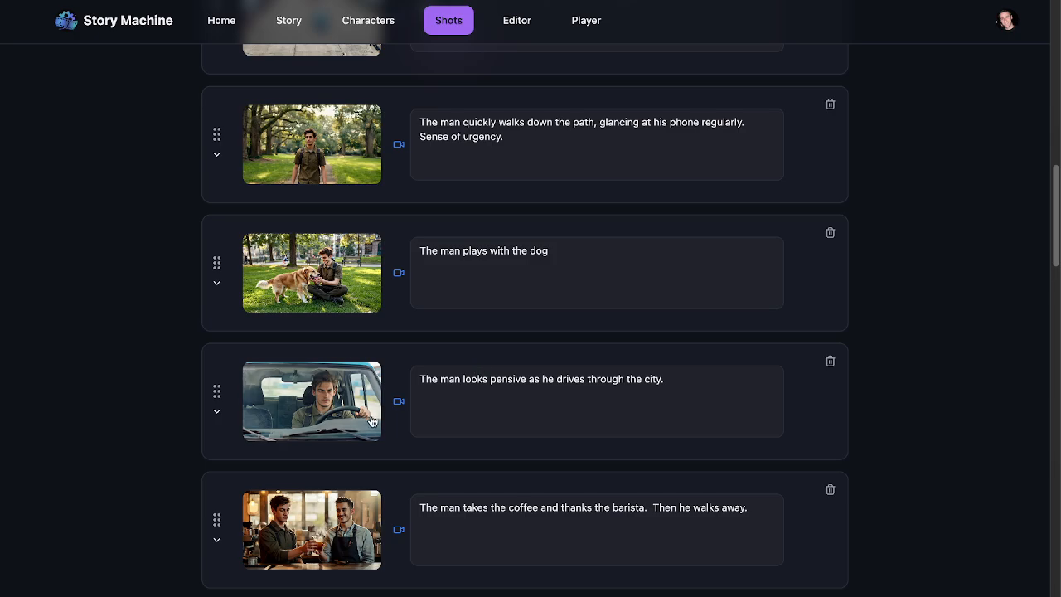
# Play the generated video of the man taking the coffee from the barista
pyautogui.scroll(1, 372, 422)
pyautogui.scroll(-8, 367, 372)
pyautogui.scroll(2, 385, 207)
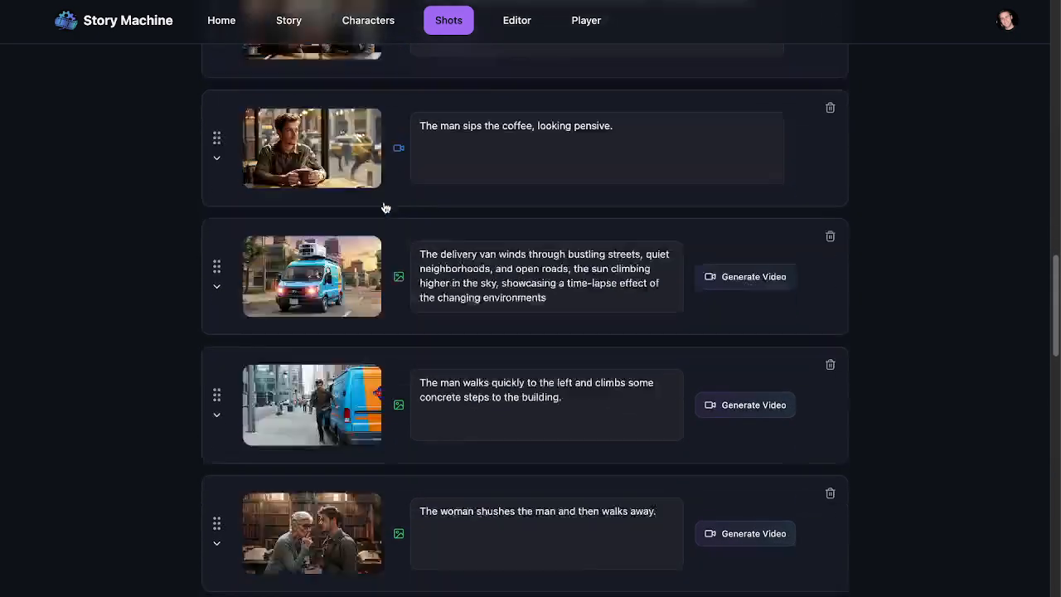
pyautogui.scroll(3, 386, 207)
pyautogui.click(336, 194)
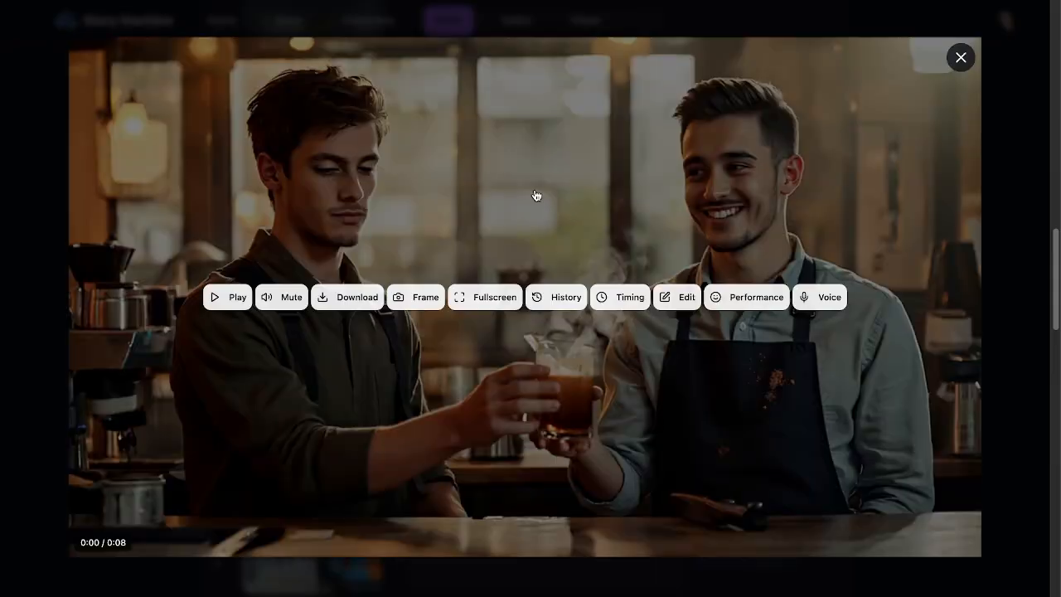
pyautogui.click(228, 297)
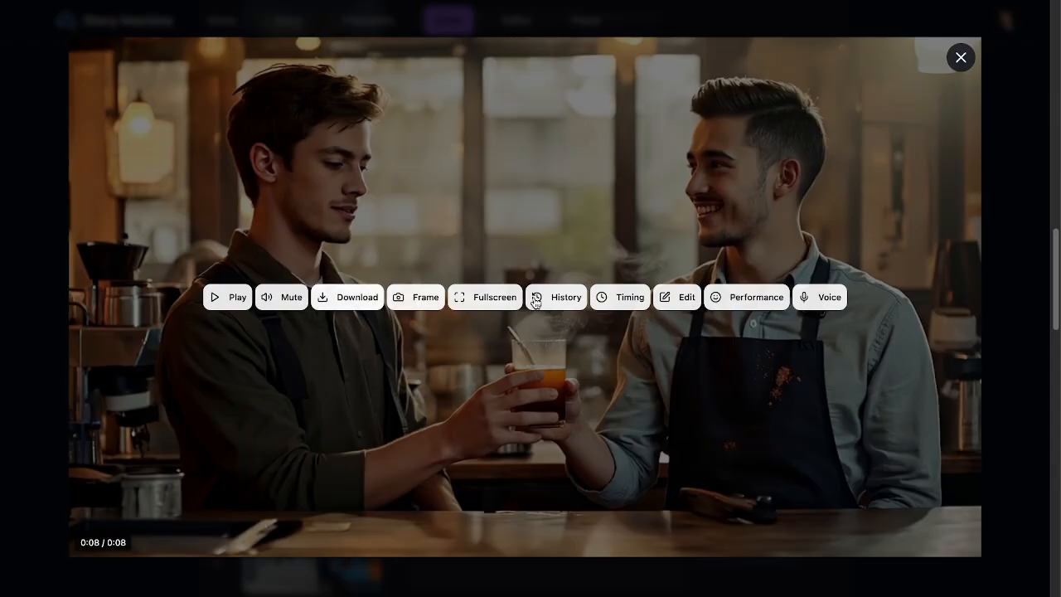
# Trim the coffee handover video to an end time of 00:02.933 and save the timing
pyautogui.click(623, 298)
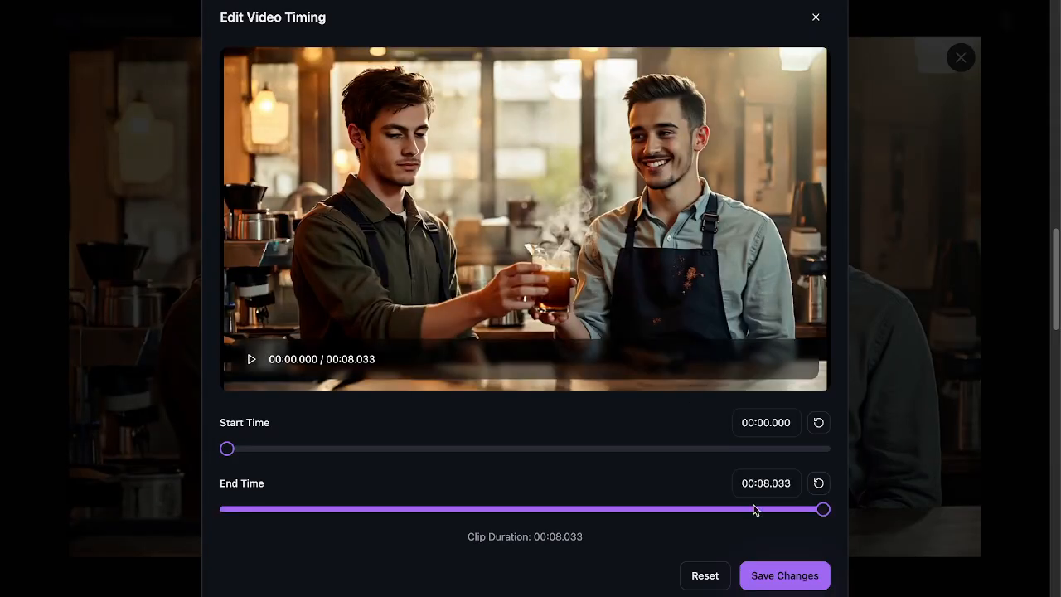
pyautogui.moveTo(823, 510); pyautogui.dragTo(444, 510)
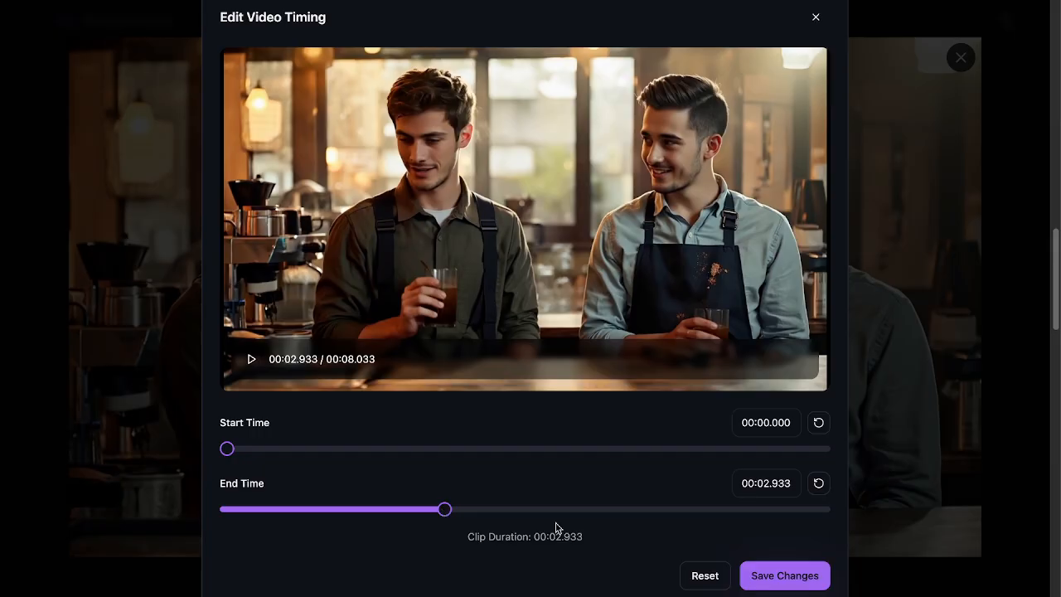
pyautogui.click(755, 575)
pyautogui.click(960, 56)
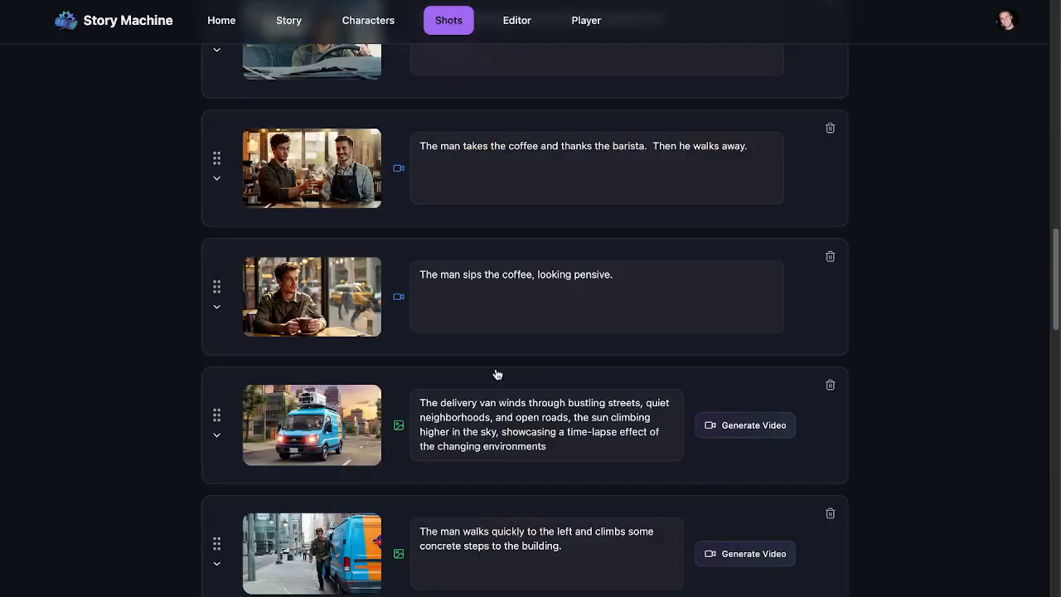
# Play the generated video of the man sipping his coffee by the café window
pyautogui.click(300, 309)
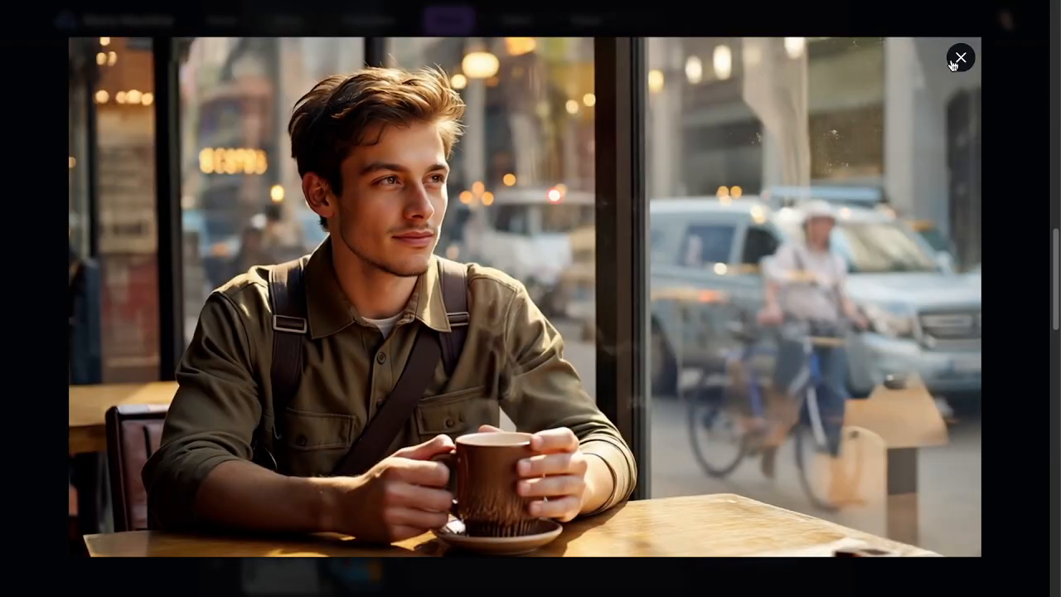
pyautogui.click(959, 57)
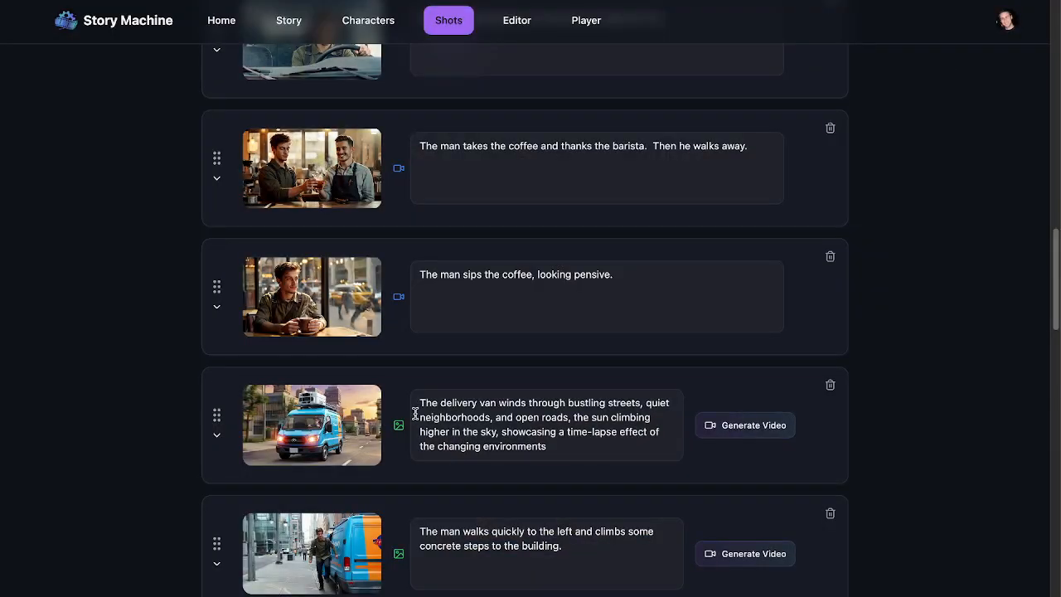
# Download the still image of the shot where the delivery van winds through the streets
pyautogui.scroll(-3, 334, 331)
pyautogui.click(372, 189)
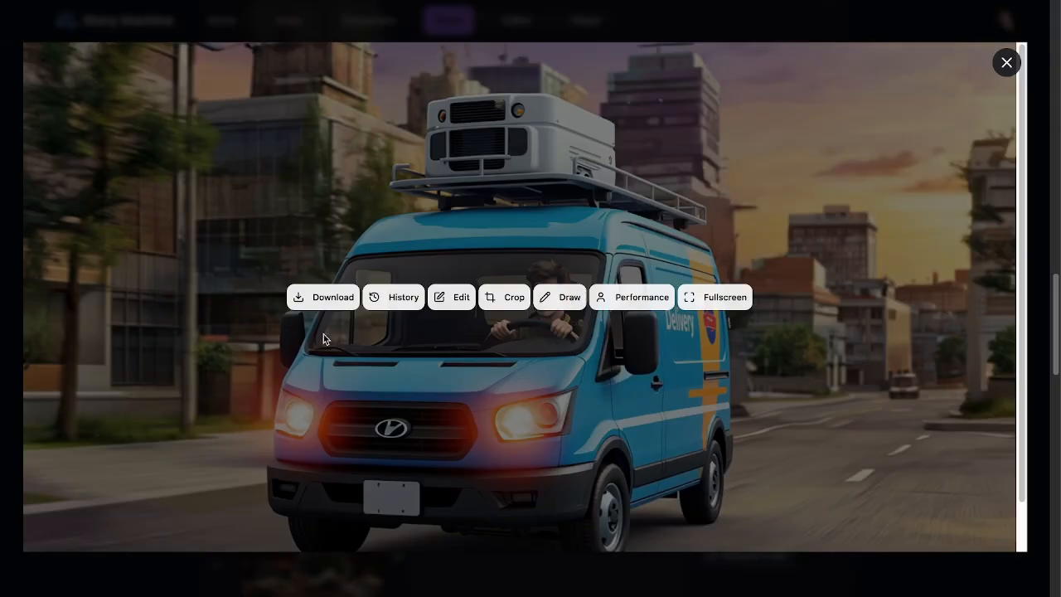
pyautogui.click(323, 297)
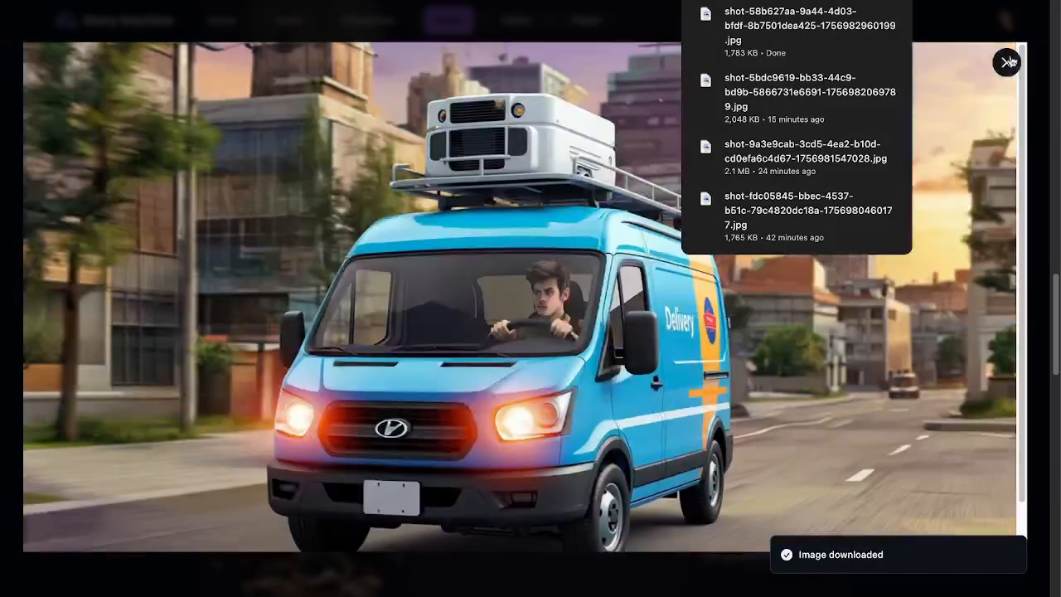
pyautogui.click(1009, 63)
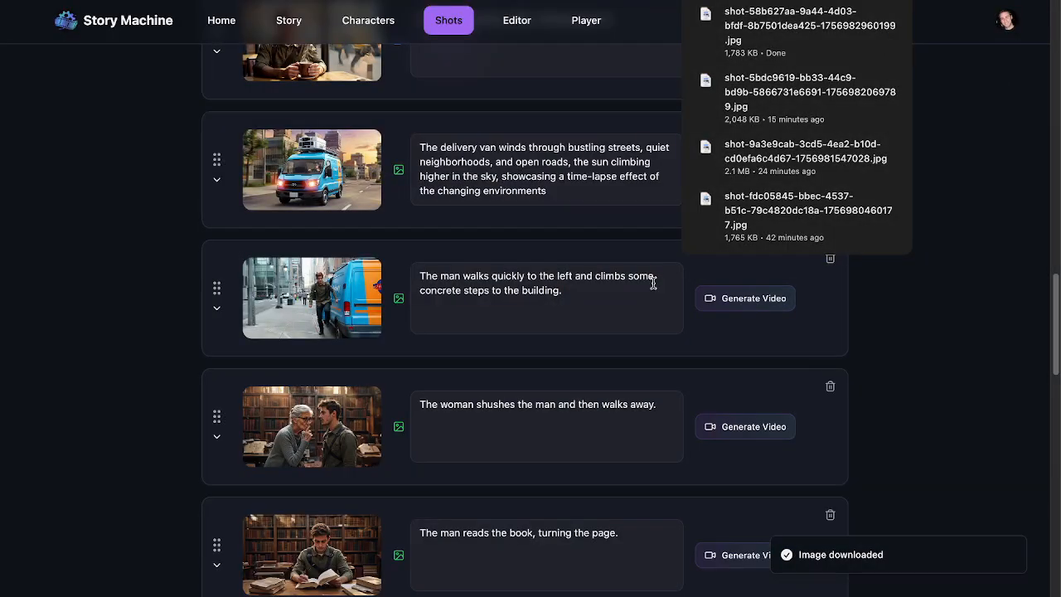
# Reload the shots page and play the generated videos of the delivery van driving and of the man walking from the van to the building
pyautogui.press('super+r')
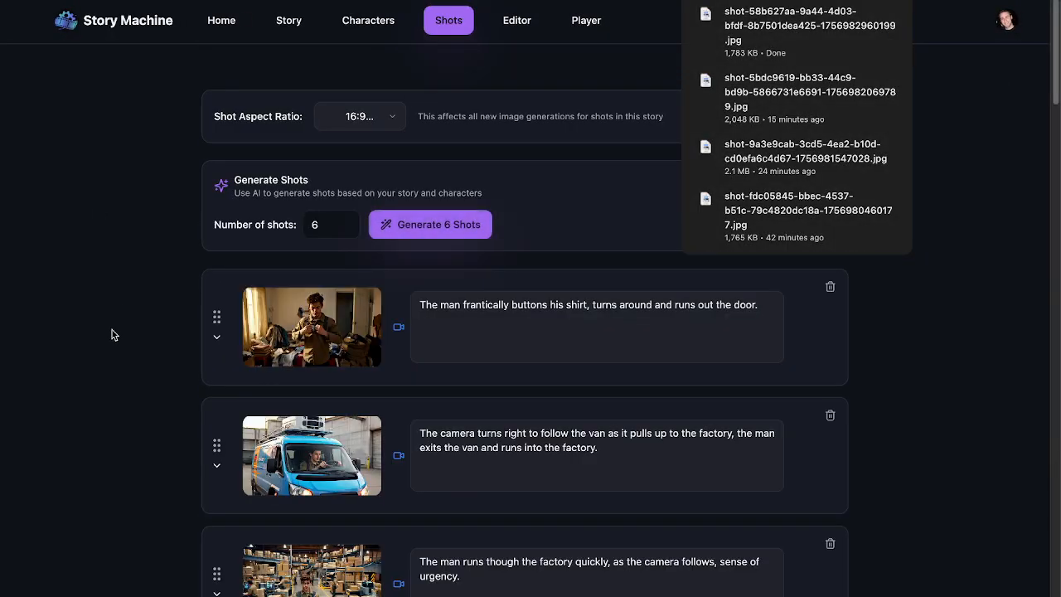
pyautogui.scroll(-14, 113, 335)
pyautogui.scroll(5, 113, 336)
pyautogui.scroll(-9, 113, 337)
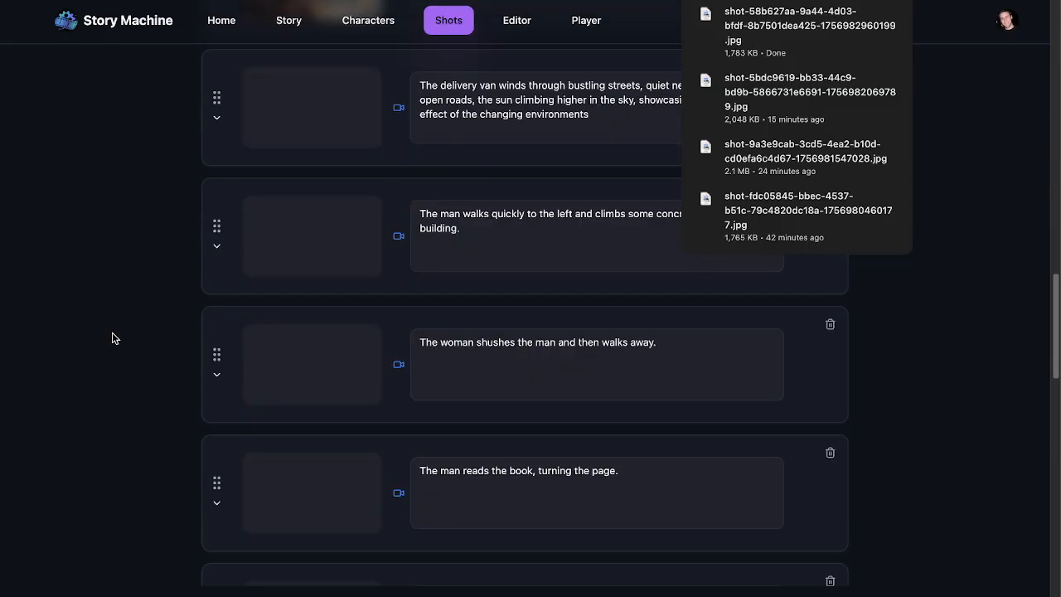
pyautogui.scroll(2, 113, 336)
pyautogui.click(354, 260)
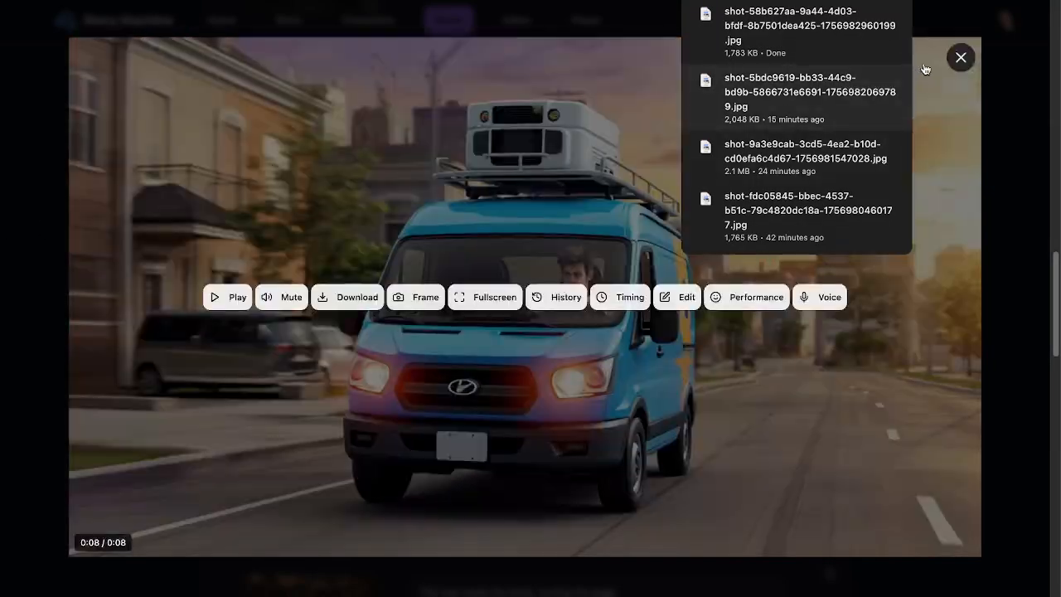
pyautogui.click(957, 68)
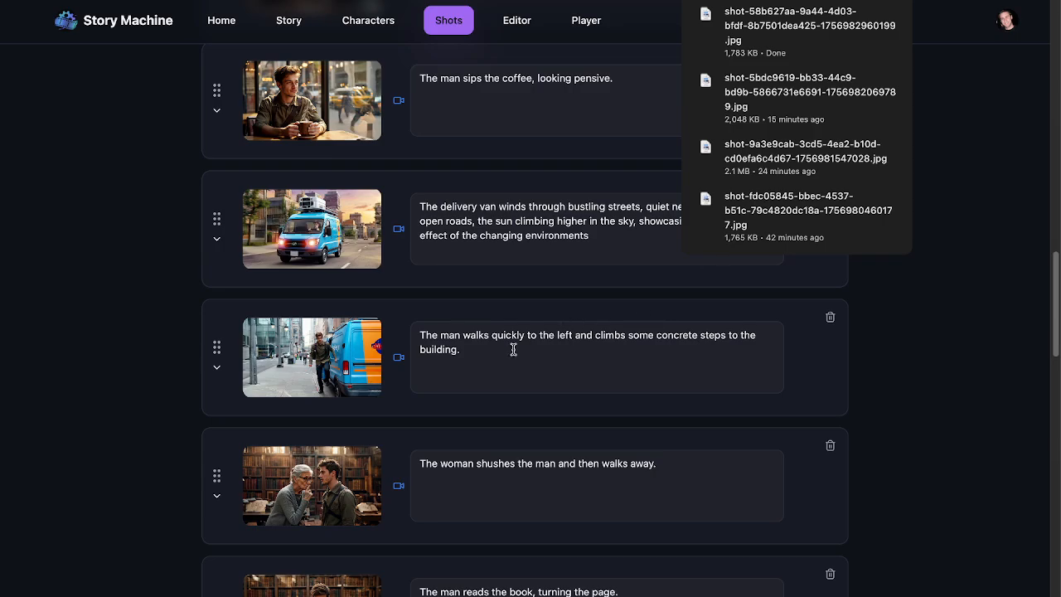
pyautogui.click(296, 370)
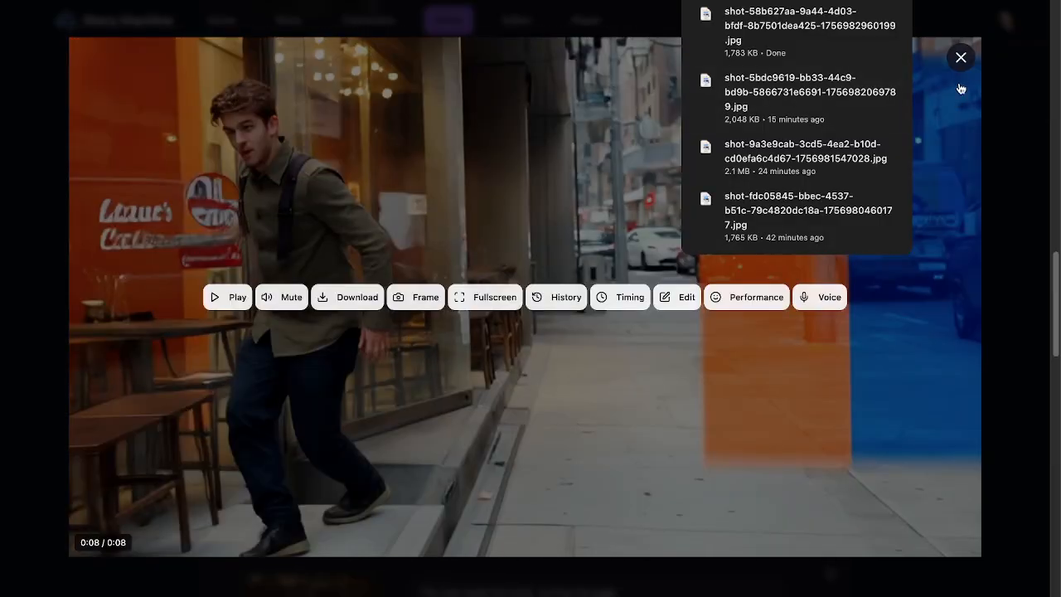
pyautogui.click(961, 60)
# Play the generated videos of the man checking his phone on the steps and of the woman shushing the man
pyautogui.scroll(-1, 419, 441)
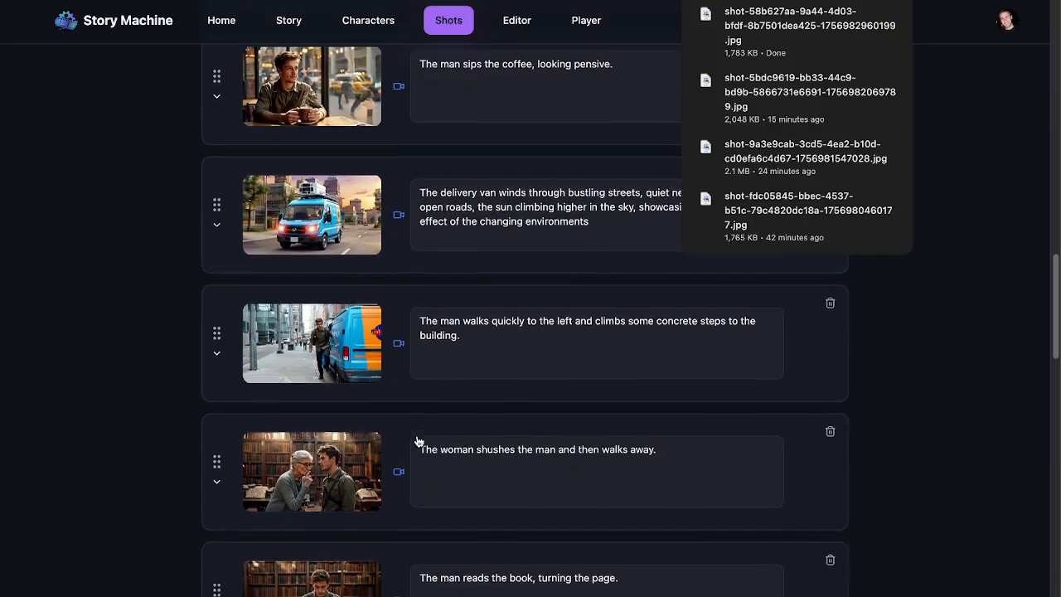
pyautogui.scroll(-3, 418, 441)
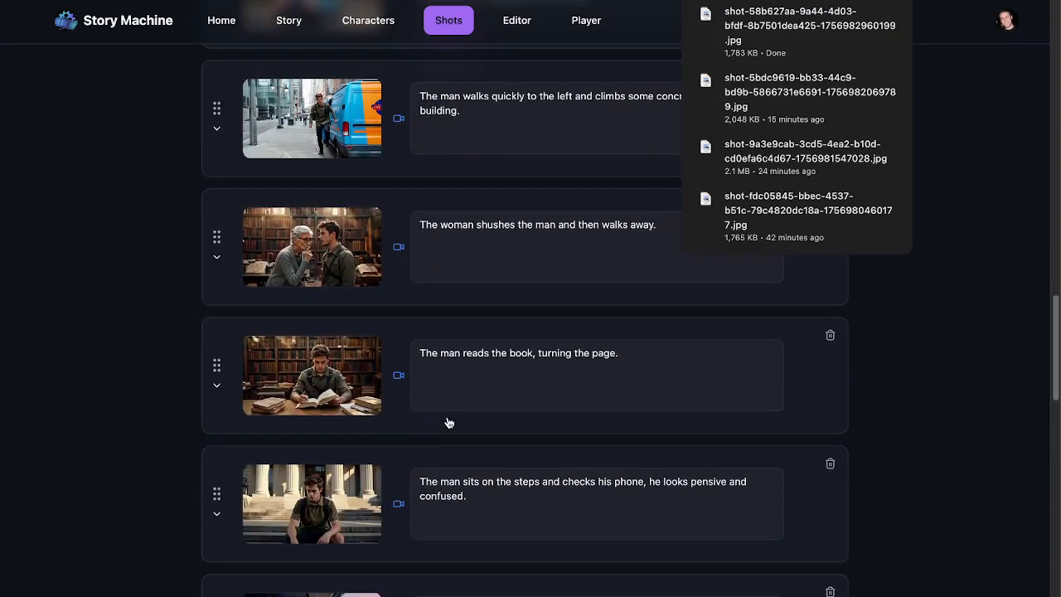
pyautogui.click(343, 515)
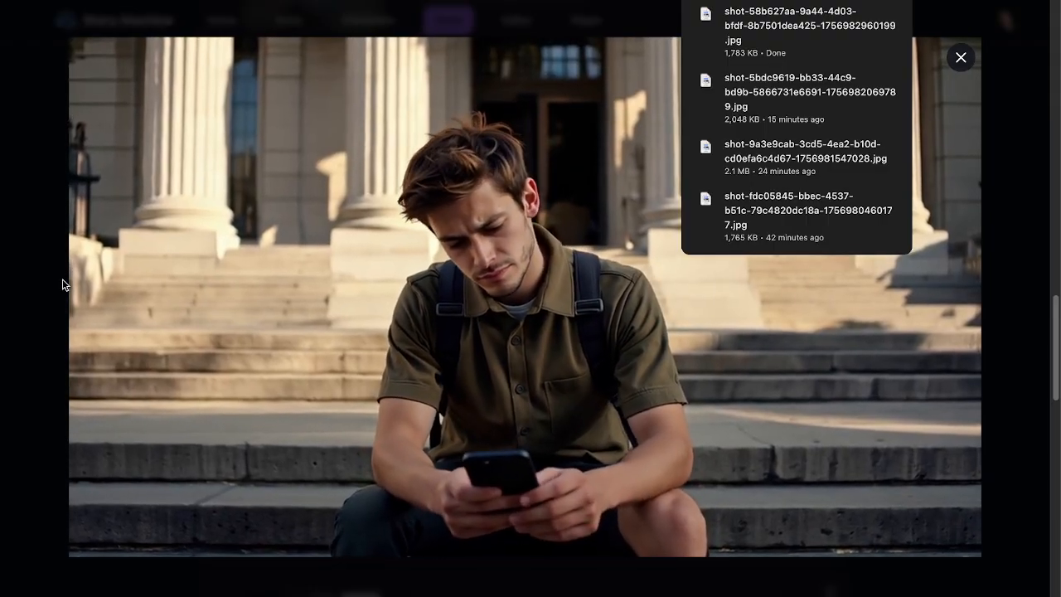
pyautogui.moveTo(866, 178)
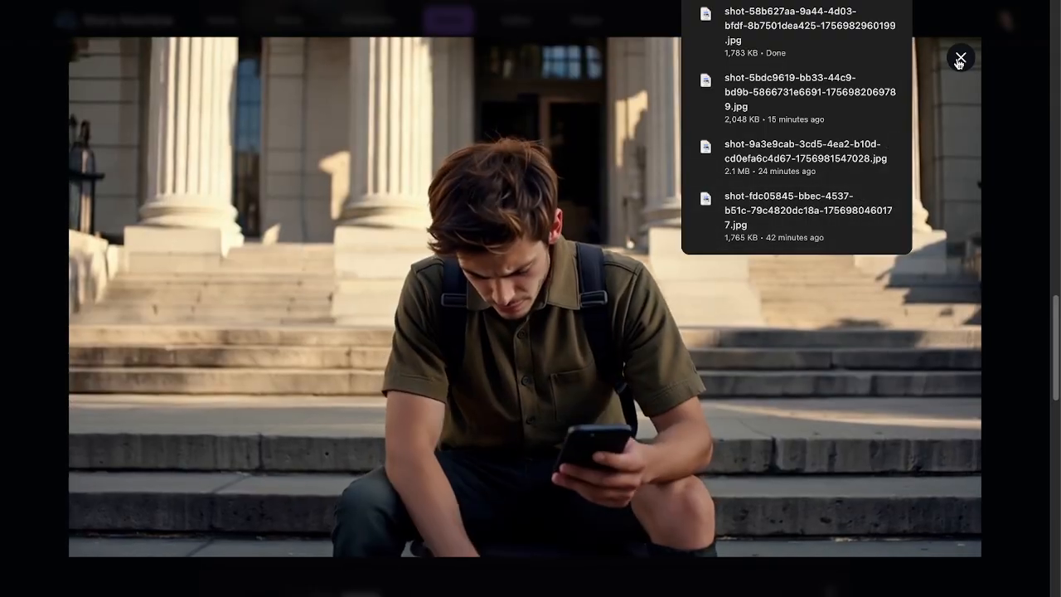
pyautogui.click(959, 59)
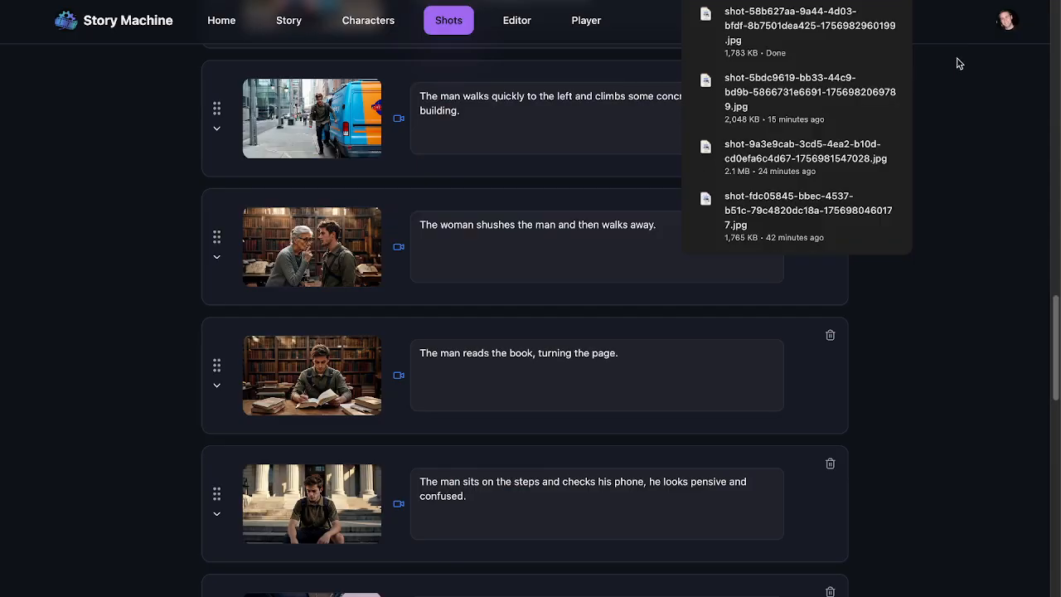
pyautogui.click(269, 256)
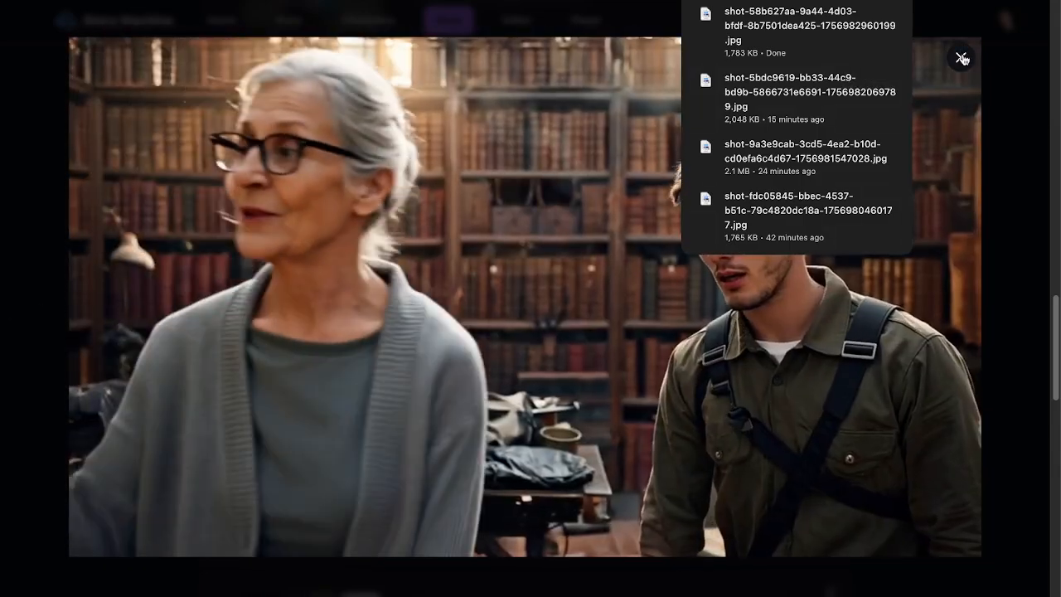
pyautogui.click(962, 58)
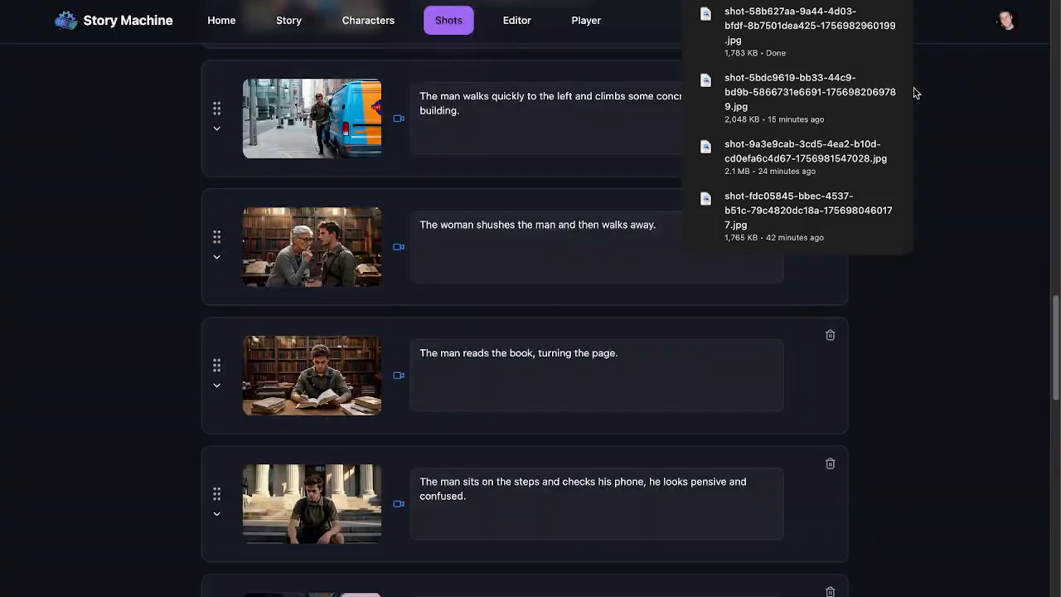
# Replay the generated video of the man walking from the van to the building
pyautogui.scroll(-1, 551, 373)
pyautogui.scroll(1, 553, 371)
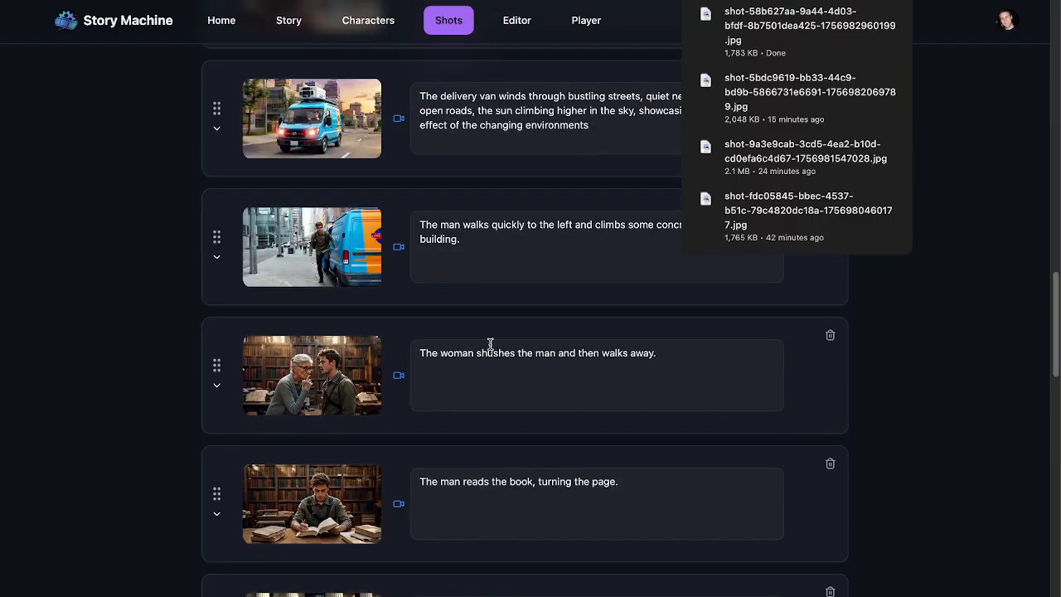
pyautogui.click(346, 255)
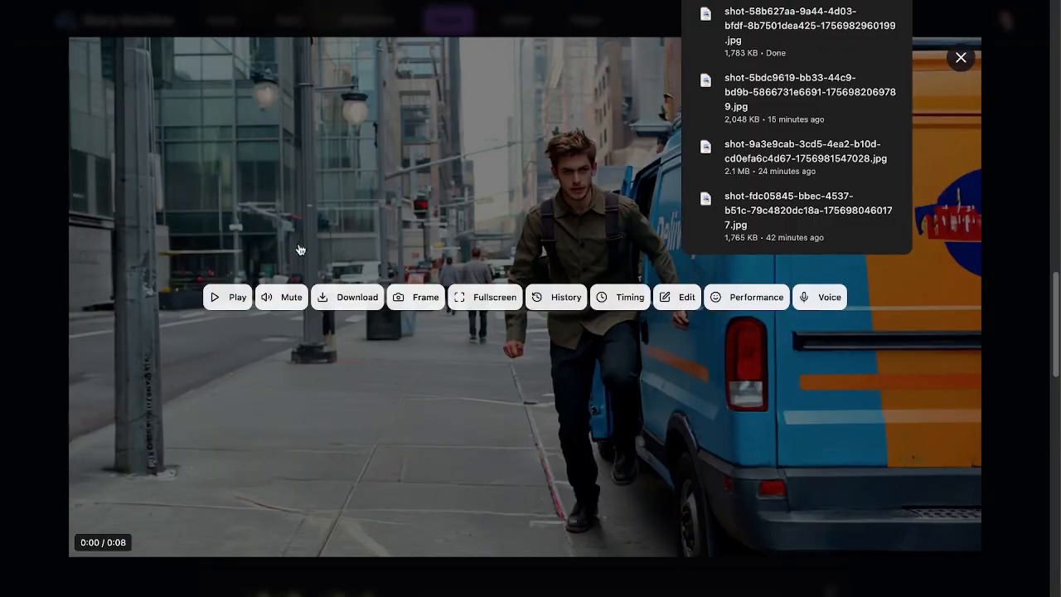
pyautogui.click(232, 300)
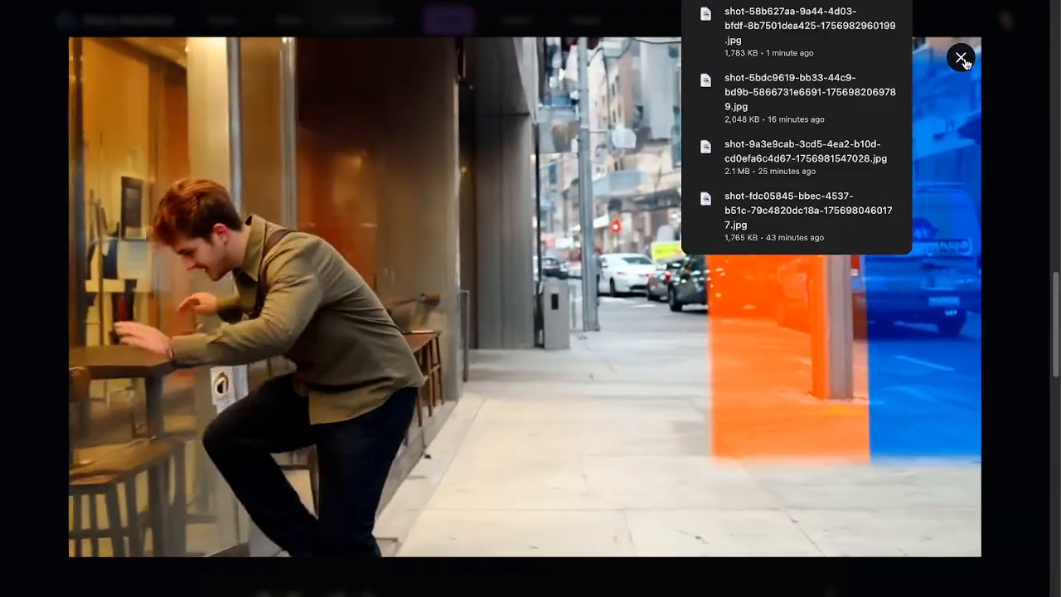
pyautogui.click(960, 58)
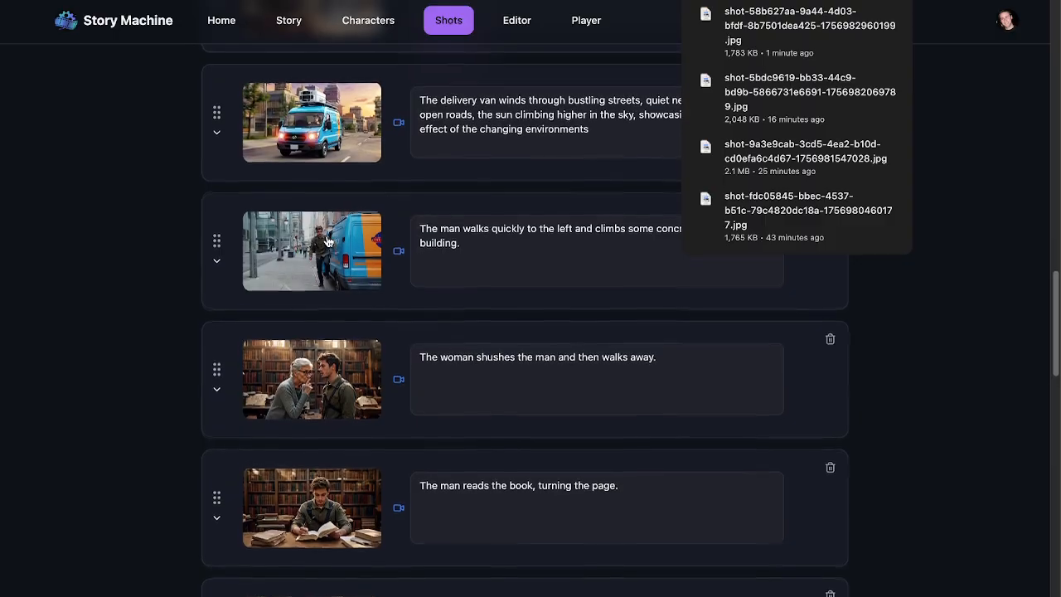
# Download the generated video of the man sitting on the steps with his phone
pyautogui.scroll(-3, 329, 249)
pyautogui.click(292, 419)
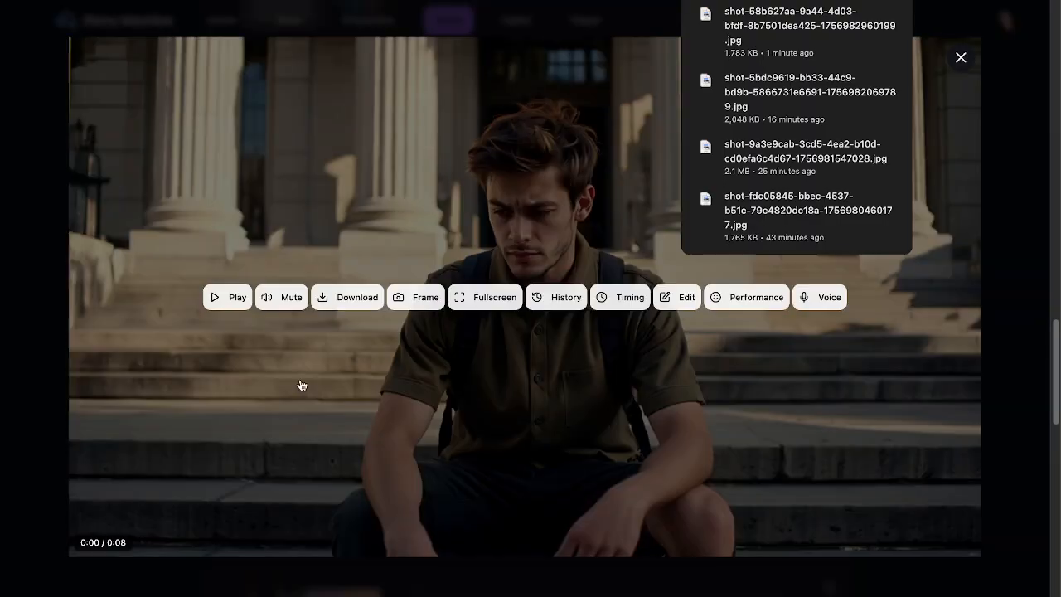
pyautogui.click(369, 299)
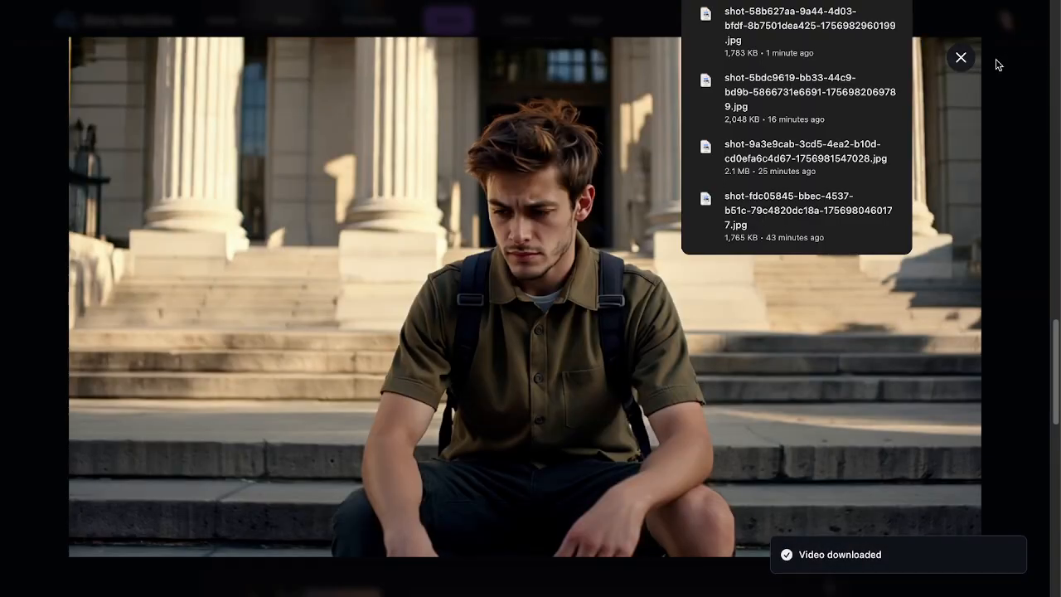
pyautogui.click(961, 59)
# Expand the shot of the man walking from the van to the building and show its image description and references
pyautogui.scroll(-1, 298, 194)
pyautogui.scroll(4, 298, 194)
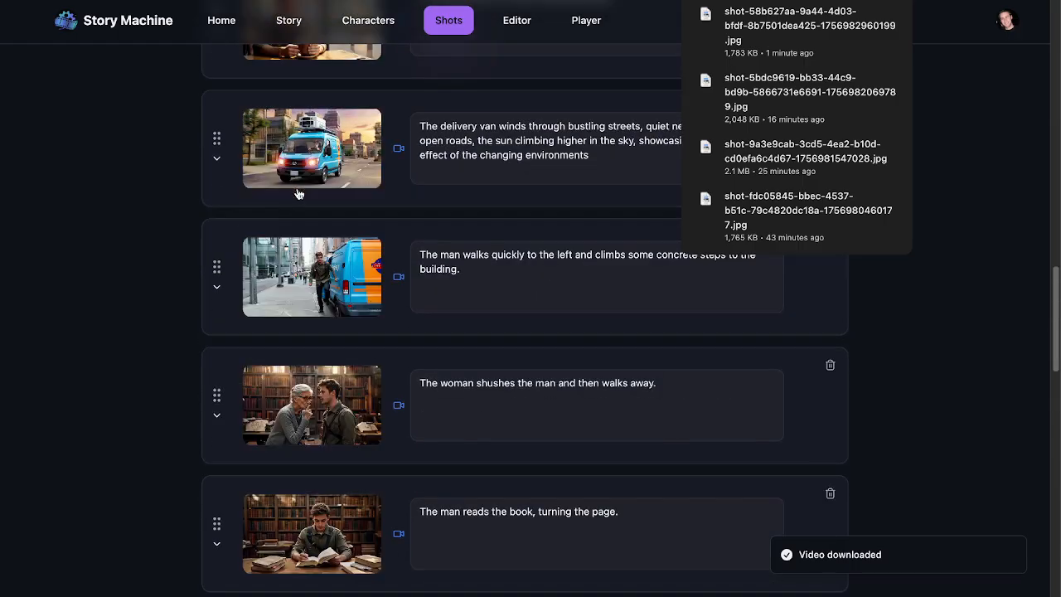
pyautogui.click(214, 290)
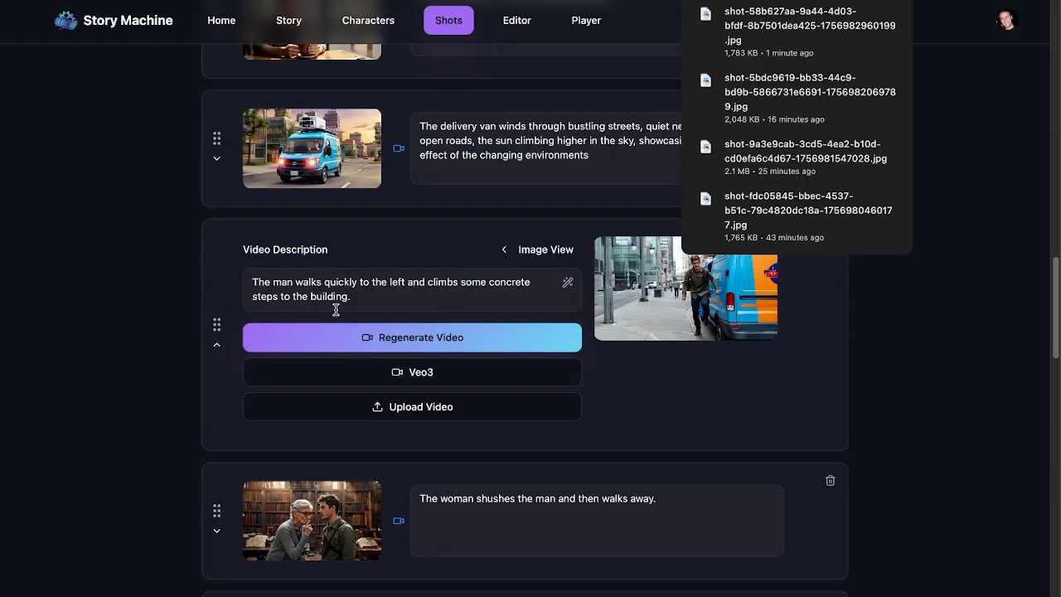
pyautogui.click(521, 264)
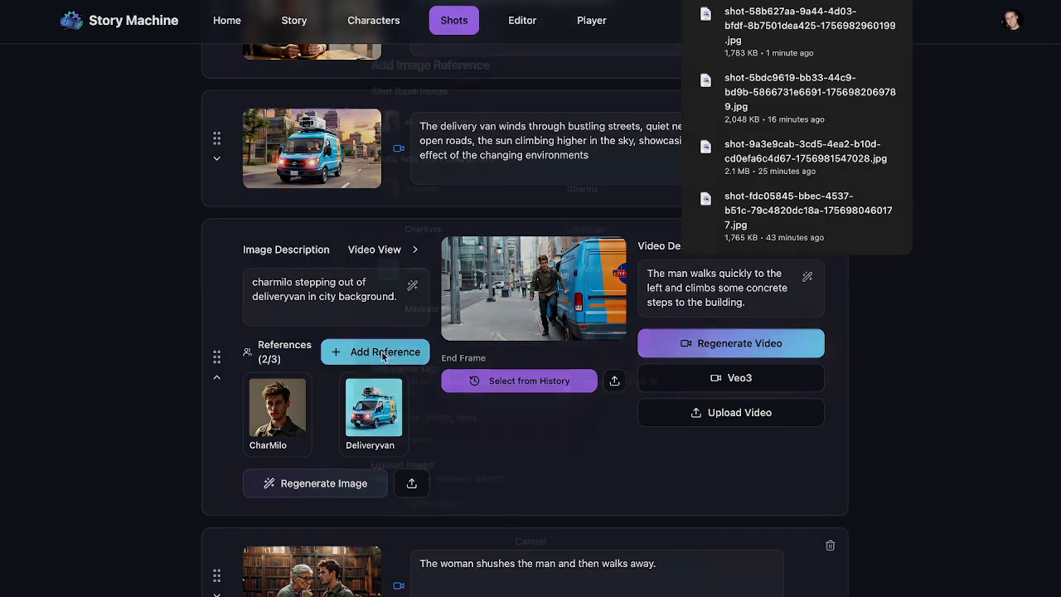
# Try to add a reference tagged librarysteps from the file shot-58b627aa-9a44-4d03-bfdf-8b7501dea425-1756982960199.jpg to this shot, and remove it
pyautogui.click(383, 353)
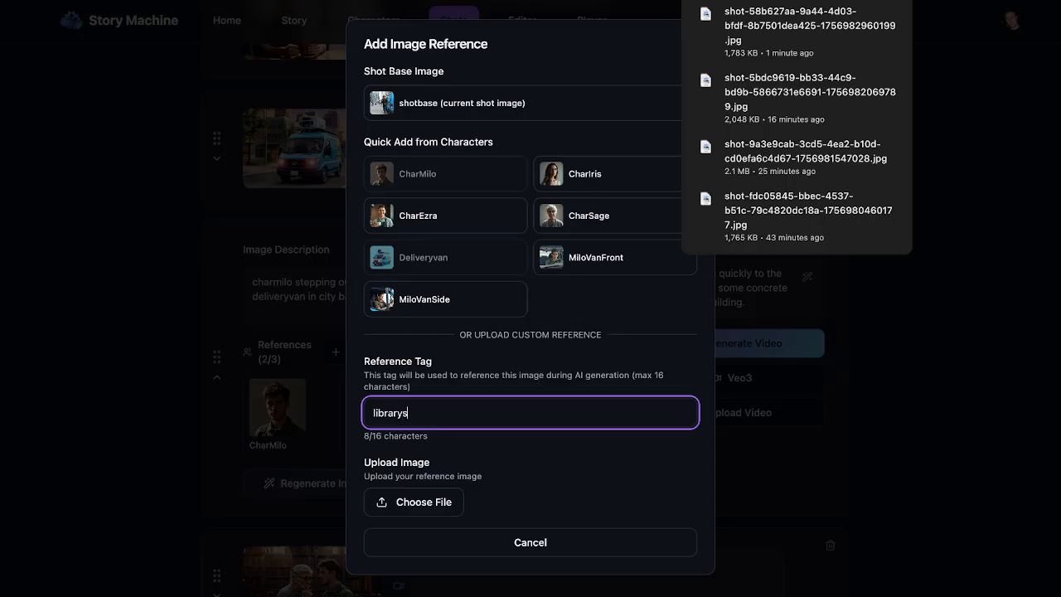
pyautogui.click(421, 506)
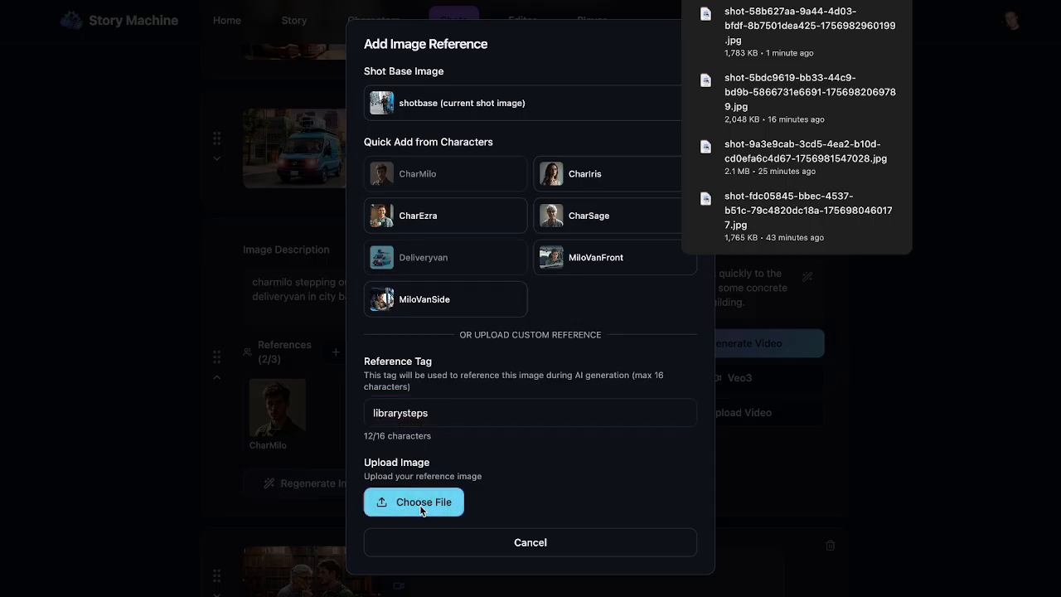
pyautogui.click(445, 228)
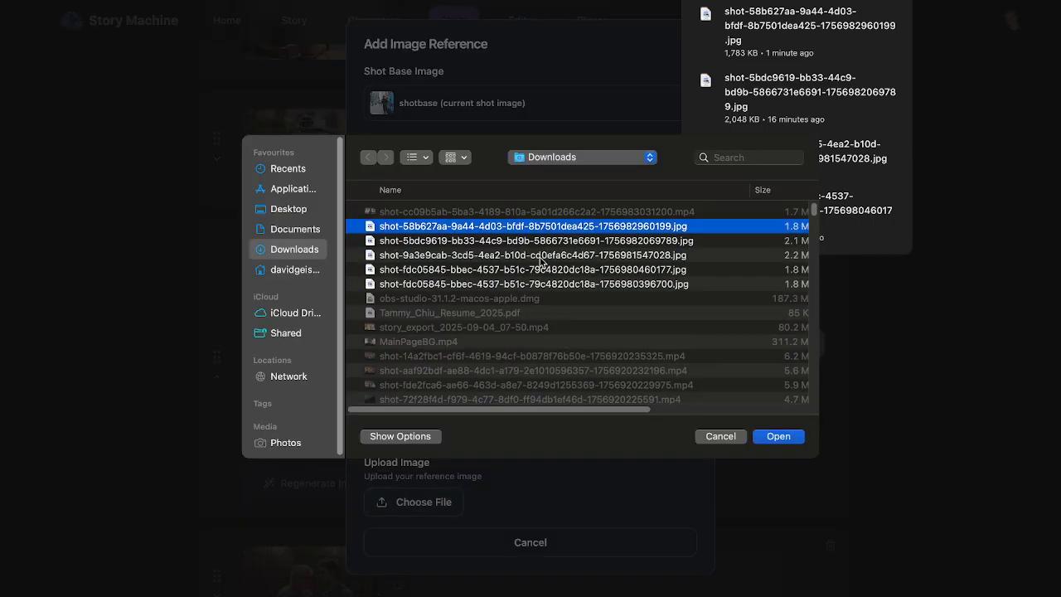
pyautogui.click(764, 437)
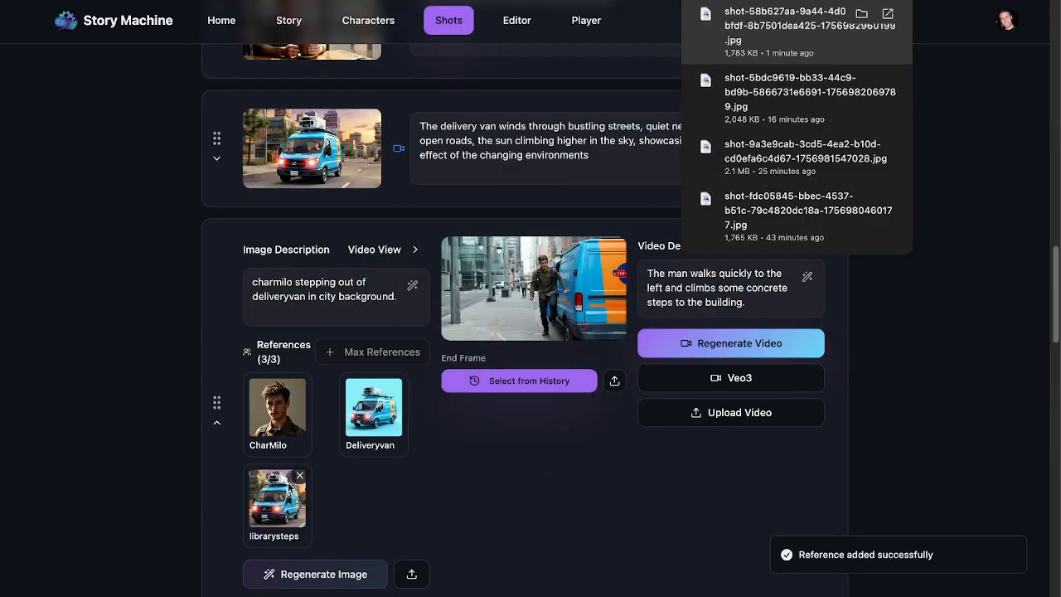
pyautogui.click(299, 475)
# Expand the shot of the man sitting on the steps, switch it to its image view, and download its image
pyautogui.scroll(-5, 485, 519)
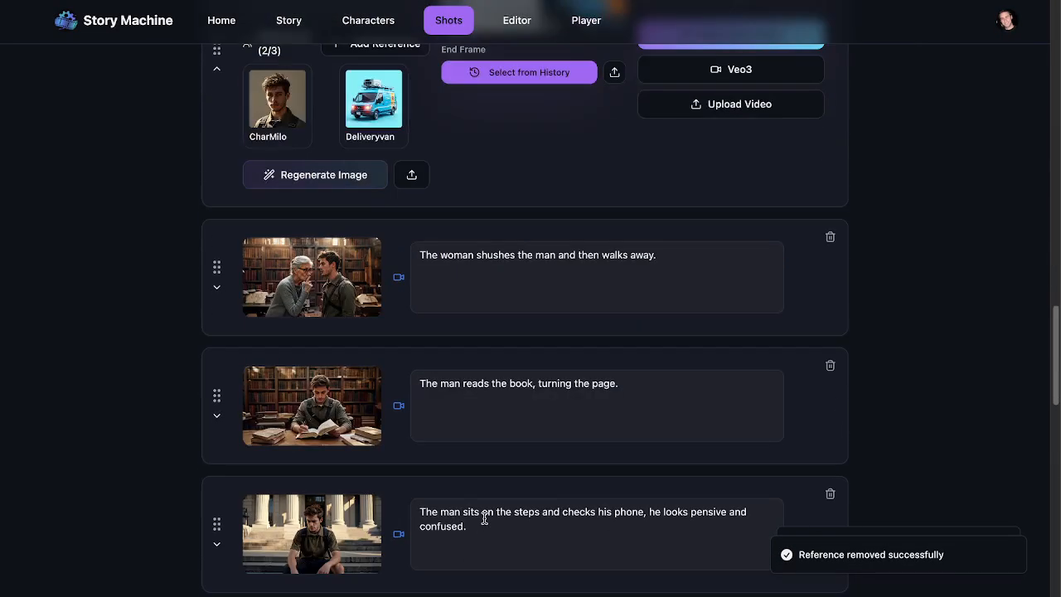
pyautogui.scroll(-3, 485, 519)
pyautogui.click(307, 442)
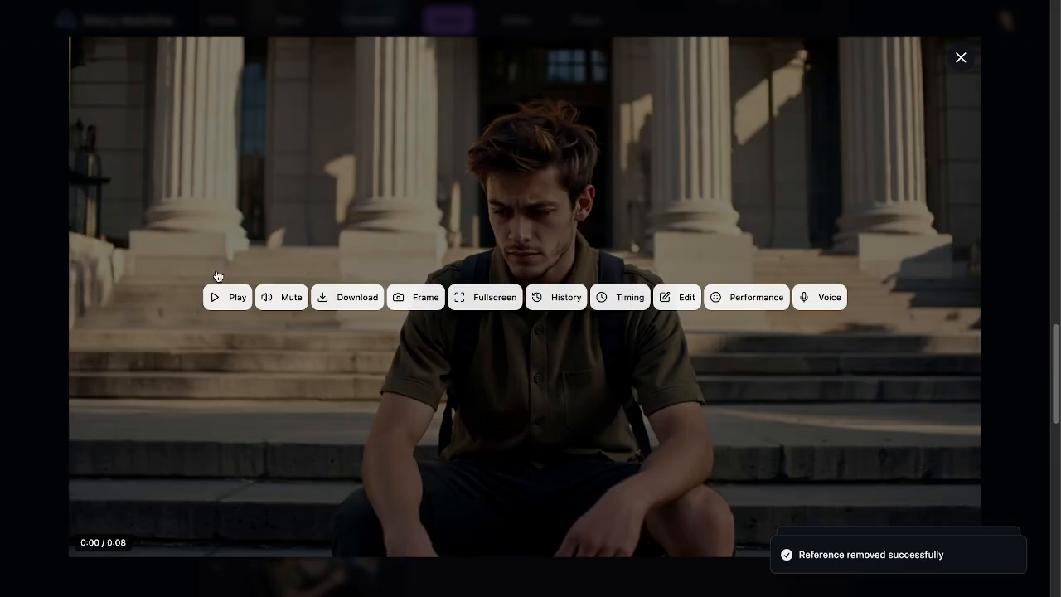
pyautogui.click(55, 315)
pyautogui.click(216, 437)
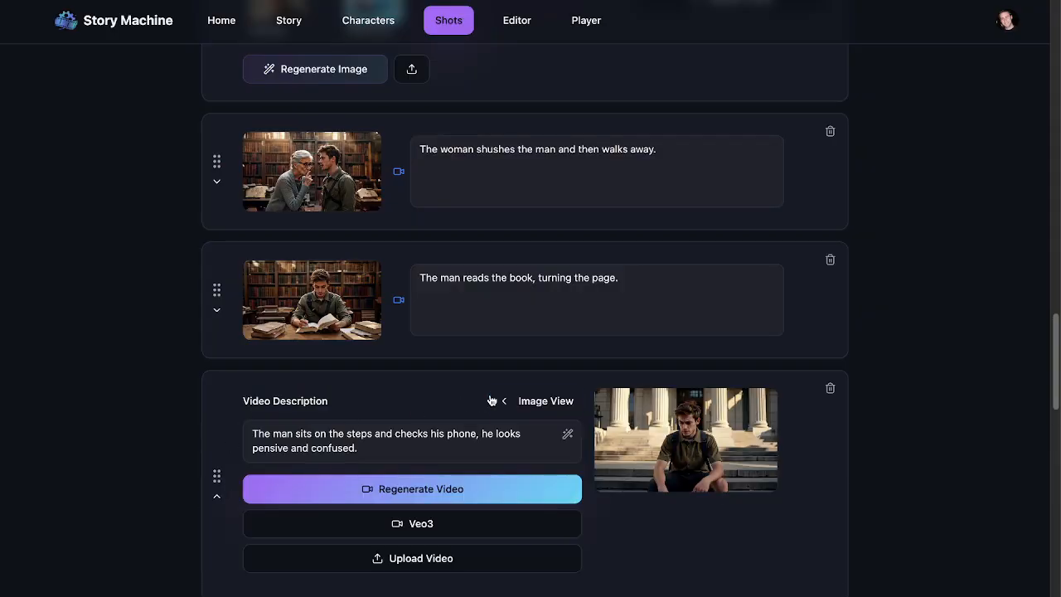
pyautogui.click(493, 400)
pyautogui.click(494, 428)
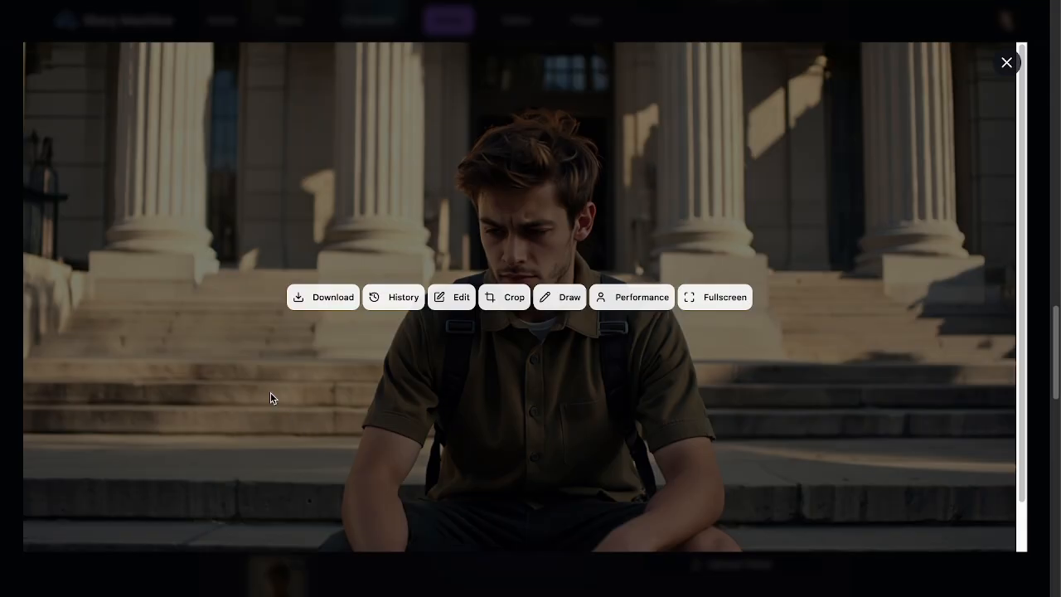
pyautogui.click(318, 299)
pyautogui.click(1005, 60)
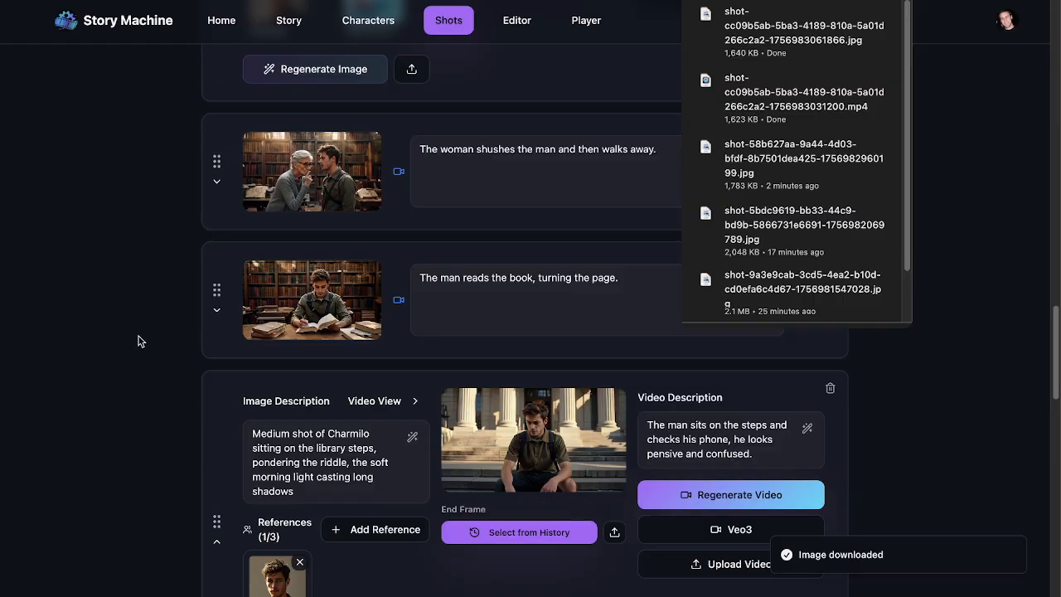
# Add the downloaded steps image as a reference tagged librarysteps to the shot of the man beside the van, and remove its Deliveryvan reference
pyautogui.scroll(5, 141, 340)
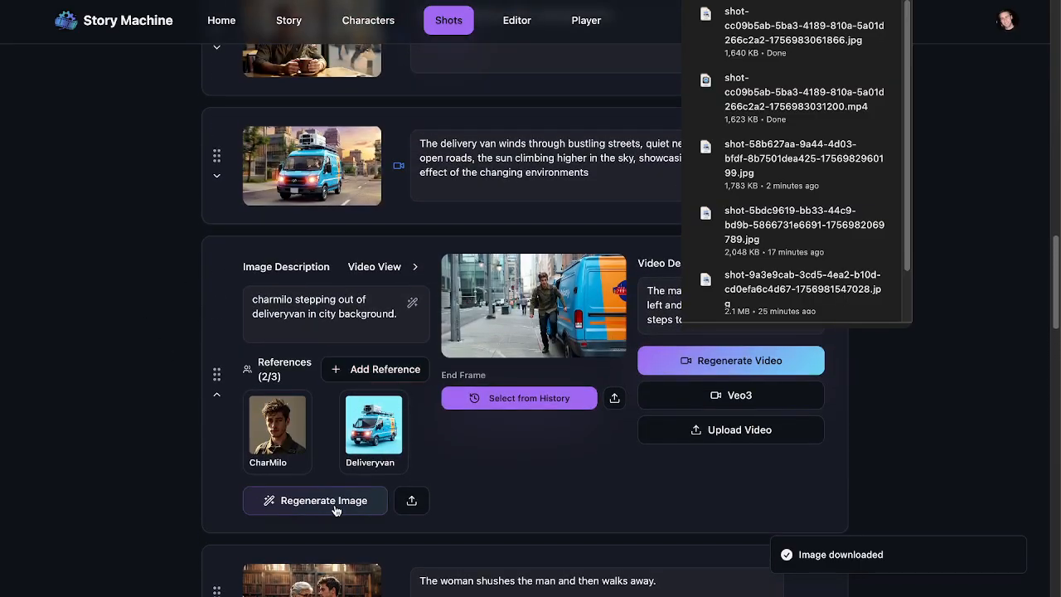
pyautogui.click(393, 366)
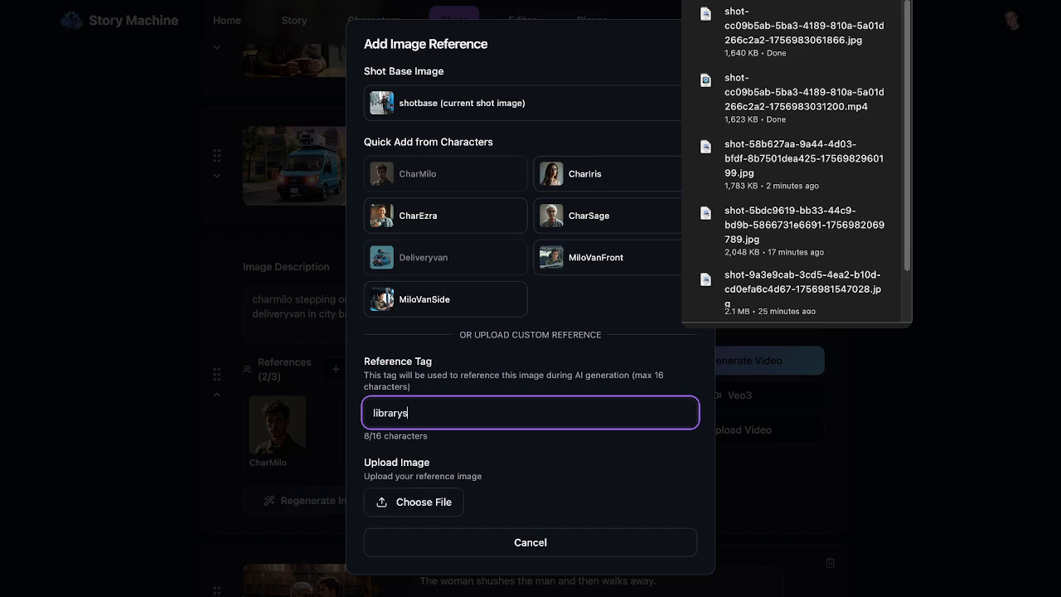
pyautogui.click(423, 503)
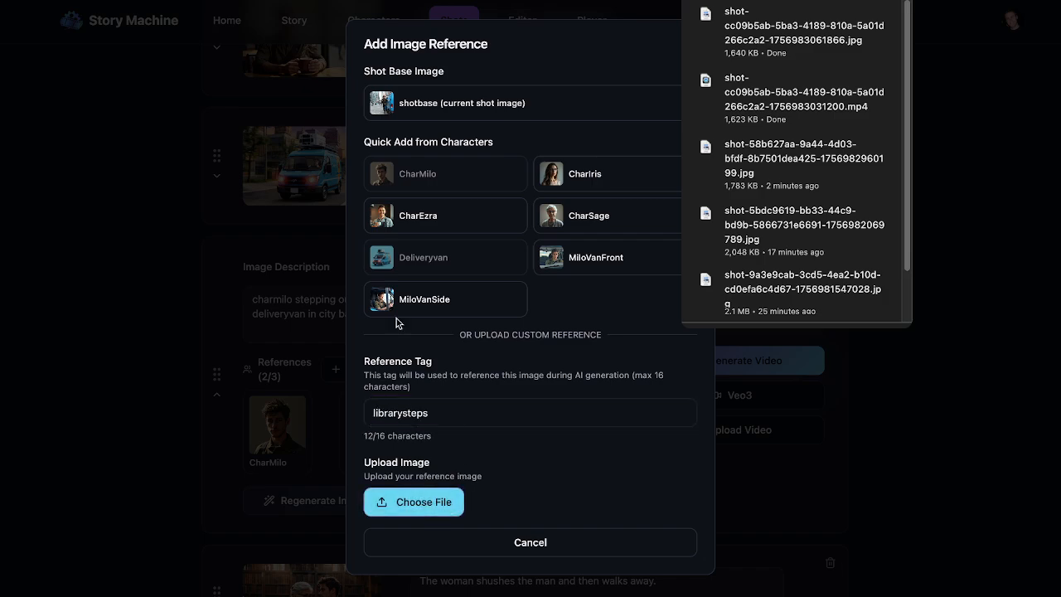
pyautogui.click(413, 220)
pyautogui.click(786, 436)
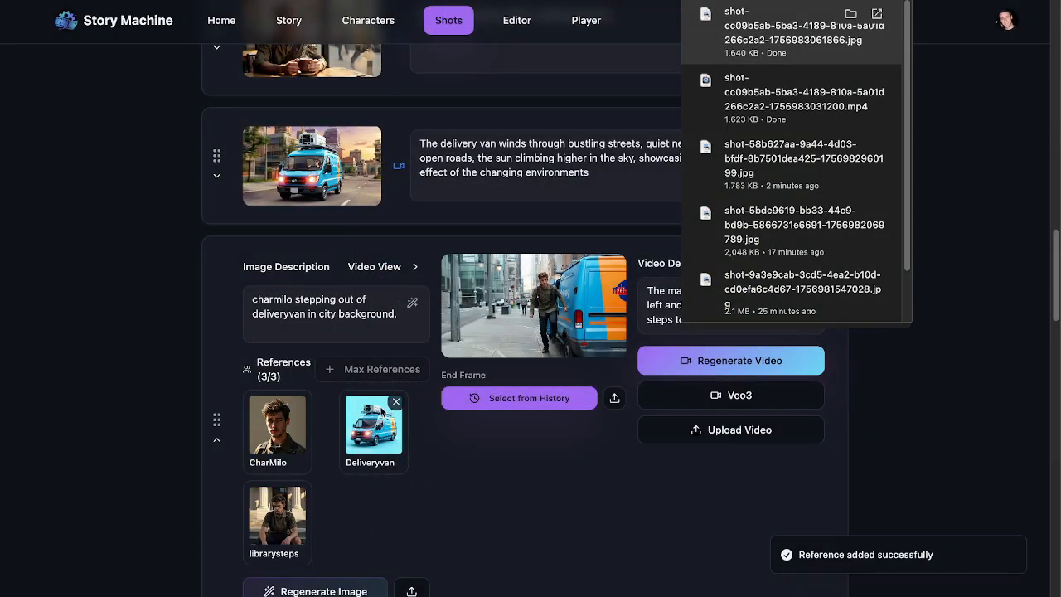
pyautogui.click(394, 406)
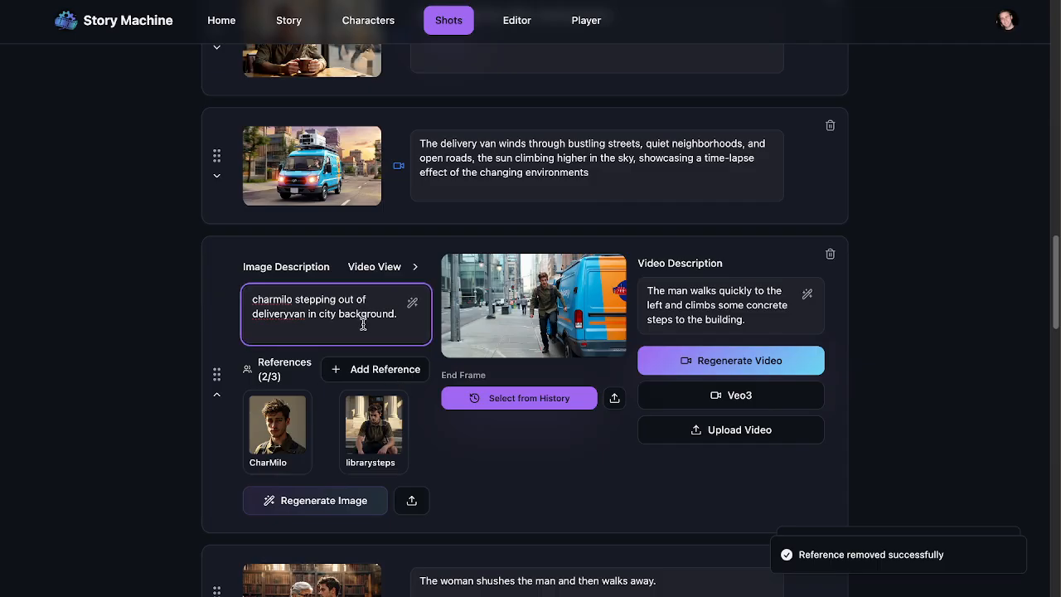
# Change this shot's image description to "charmilo running up the steps in librarysteps" and regenerate the image
pyautogui.moveTo(296, 298); pyautogui.dragTo(435, 352)
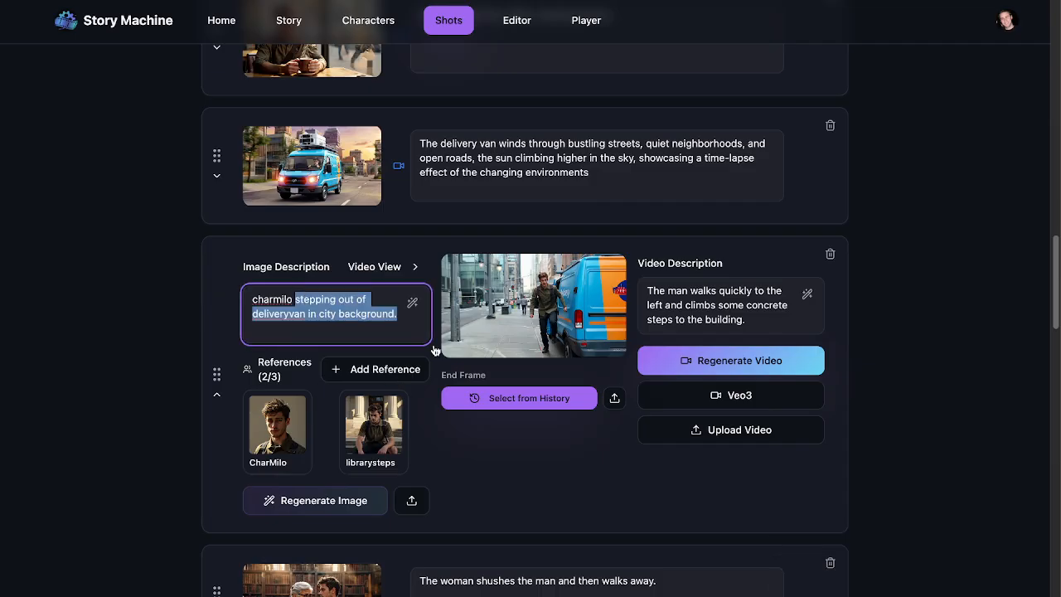
pyautogui.write('ru')
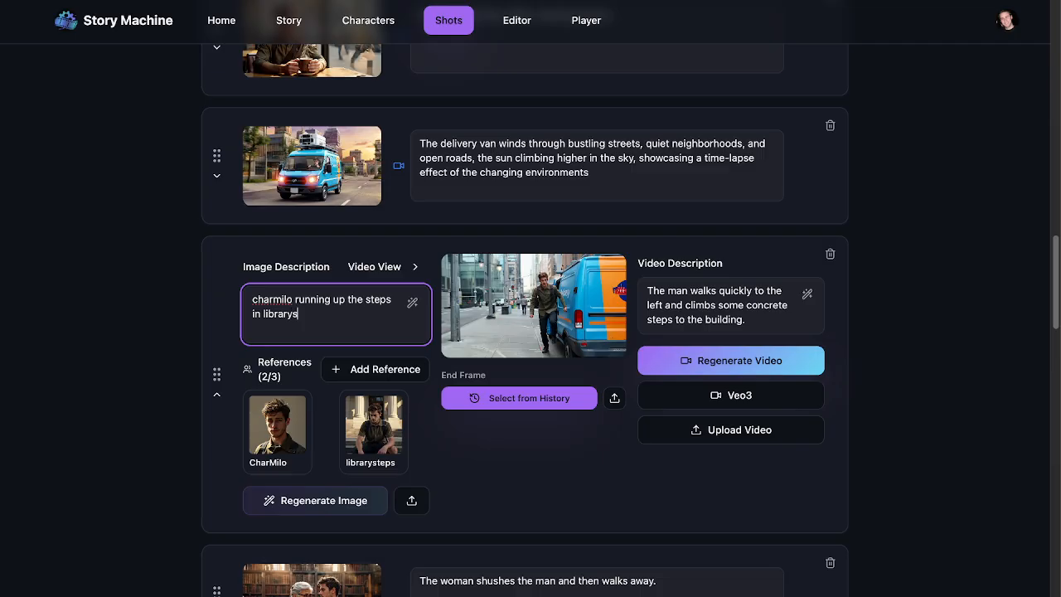
pyautogui.click(324, 501)
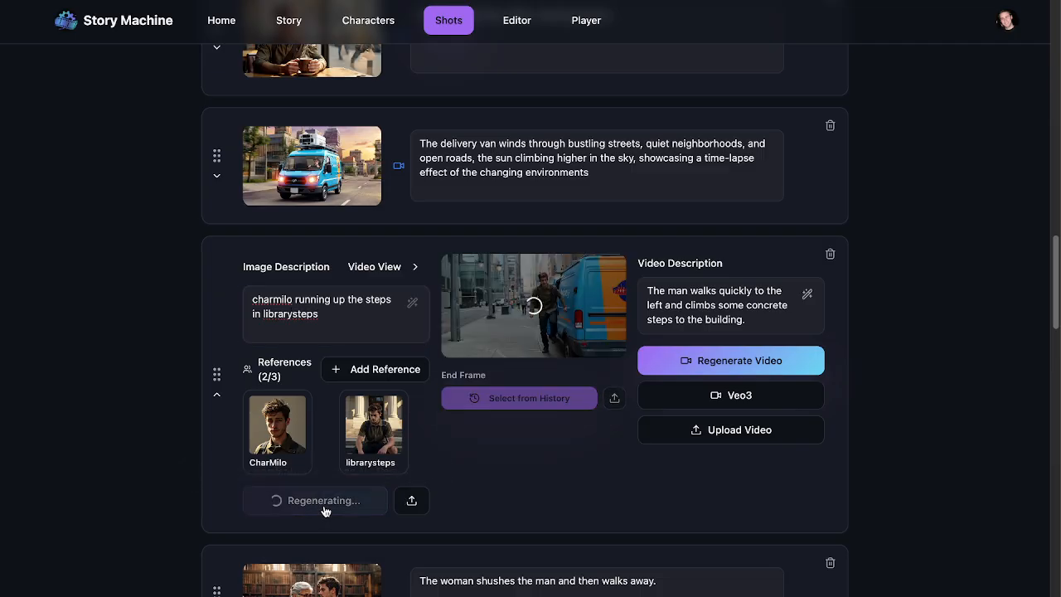
# Play the generated videos of the man reading the book and of the man driving along the coast at sunset
pyautogui.scroll(-5, 363, 487)
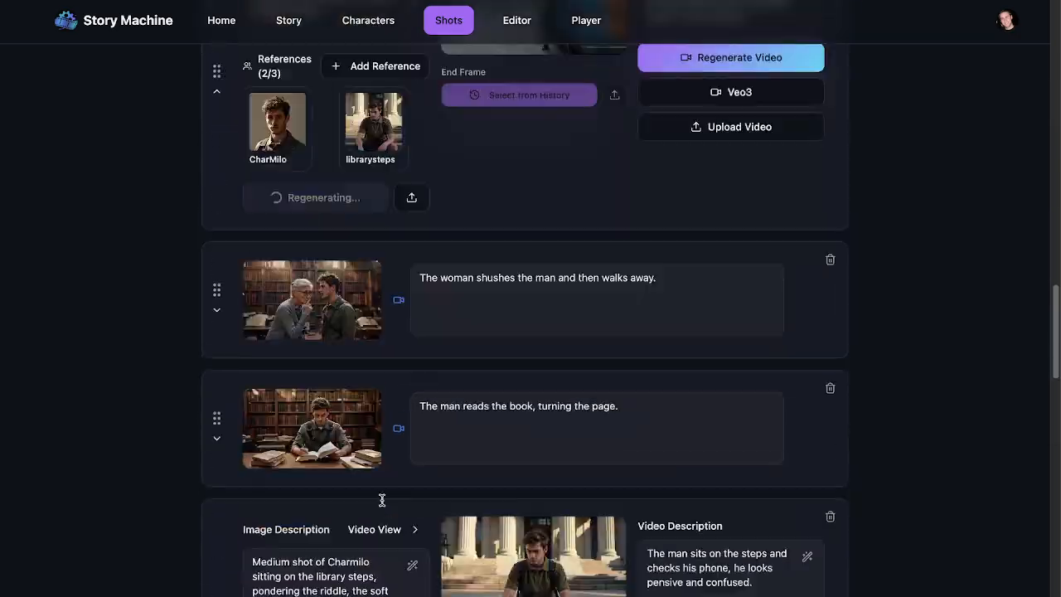
pyautogui.click(322, 311)
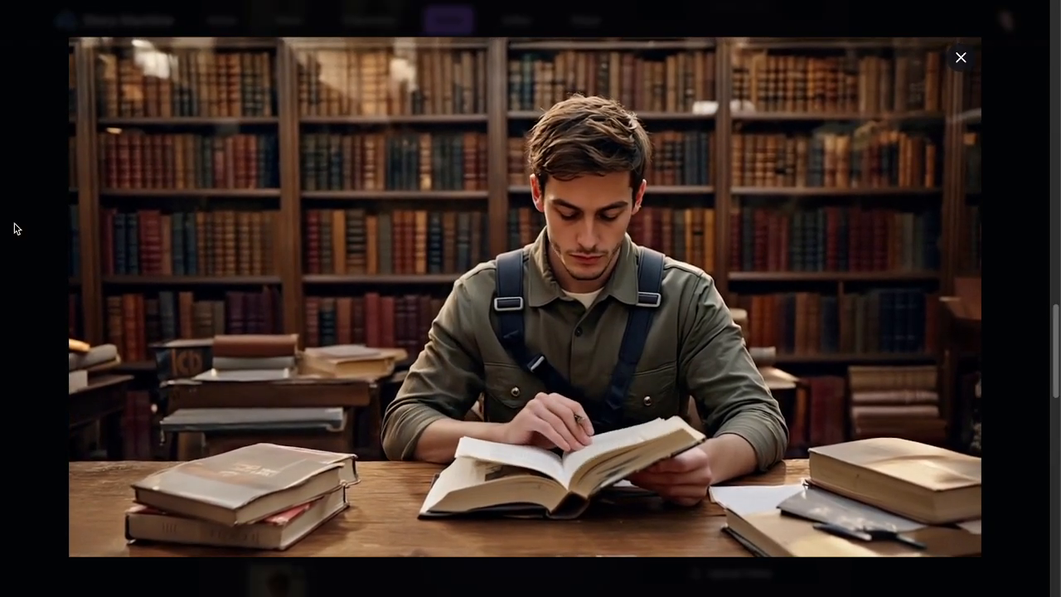
pyautogui.click(14, 228)
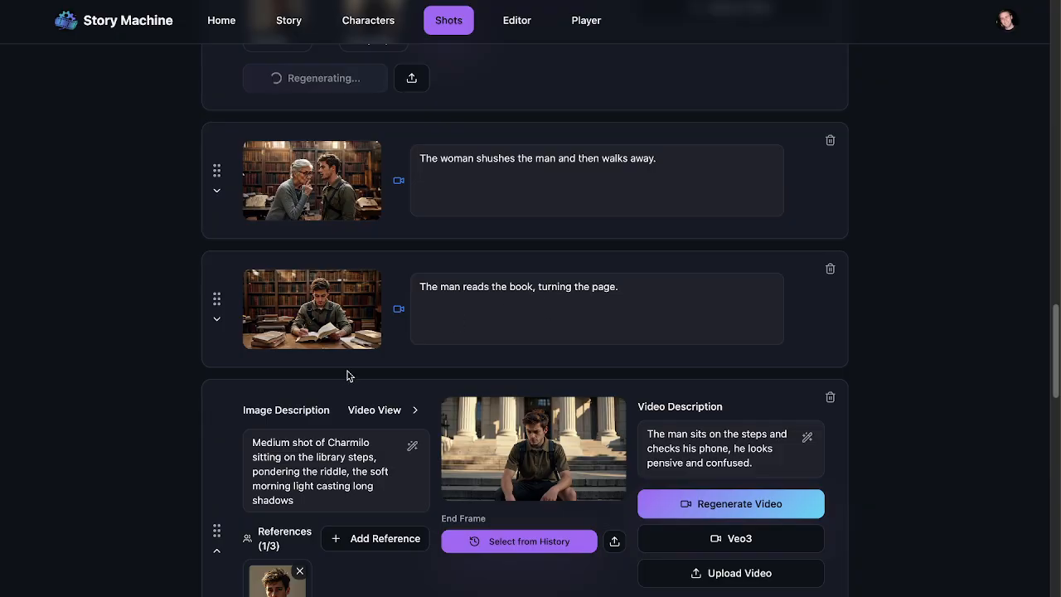
pyautogui.scroll(-5, 349, 375)
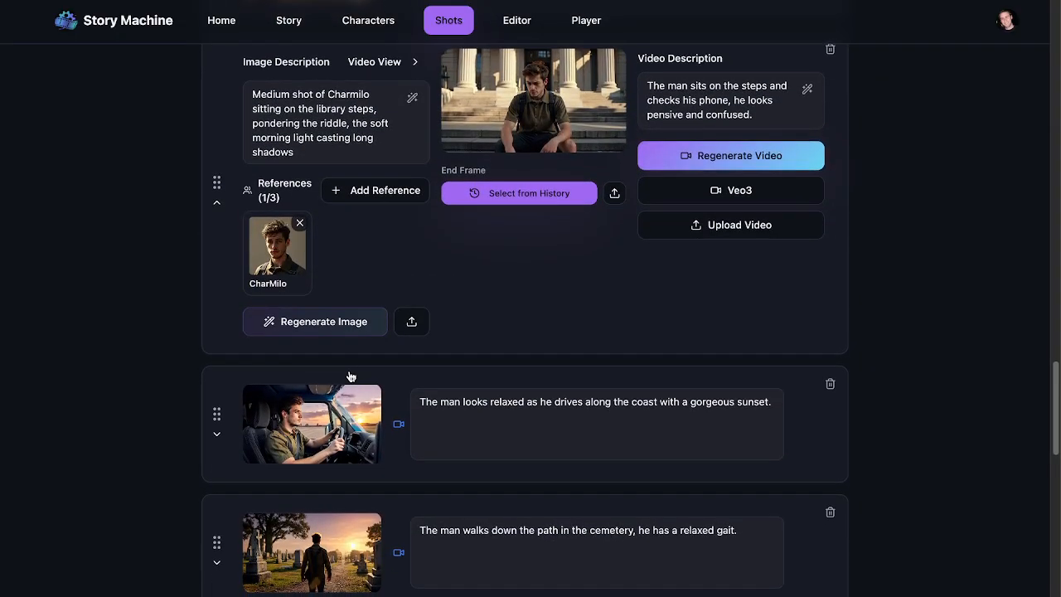
pyautogui.scroll(-2, 572, 337)
pyautogui.click(322, 264)
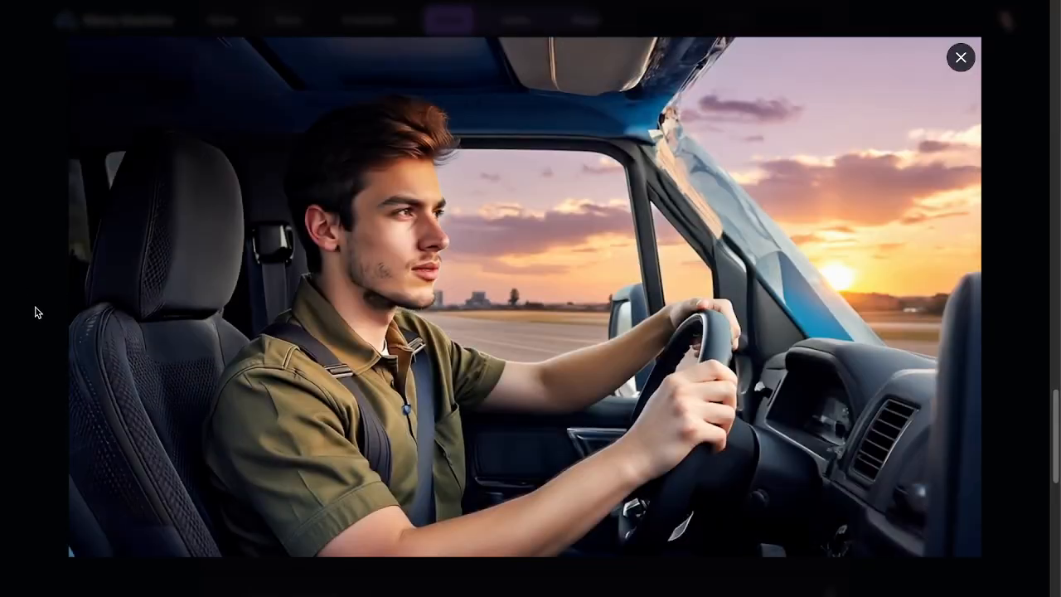
pyautogui.click(37, 314)
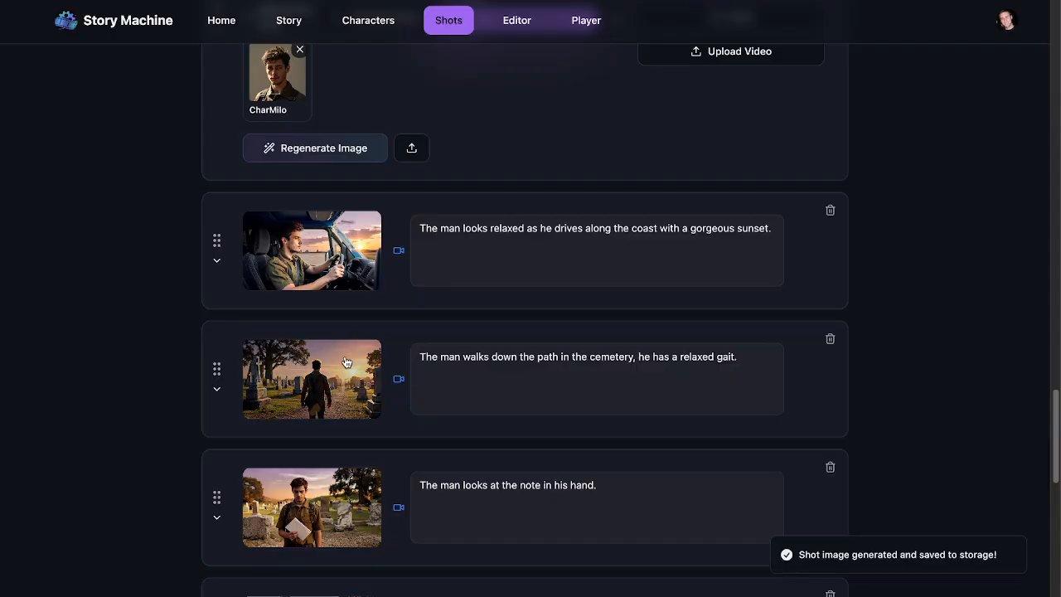
# Play the generated videos of the man walking down the cemetery path and looking at the note in his hand
pyautogui.click(294, 398)
pyautogui.click(231, 304)
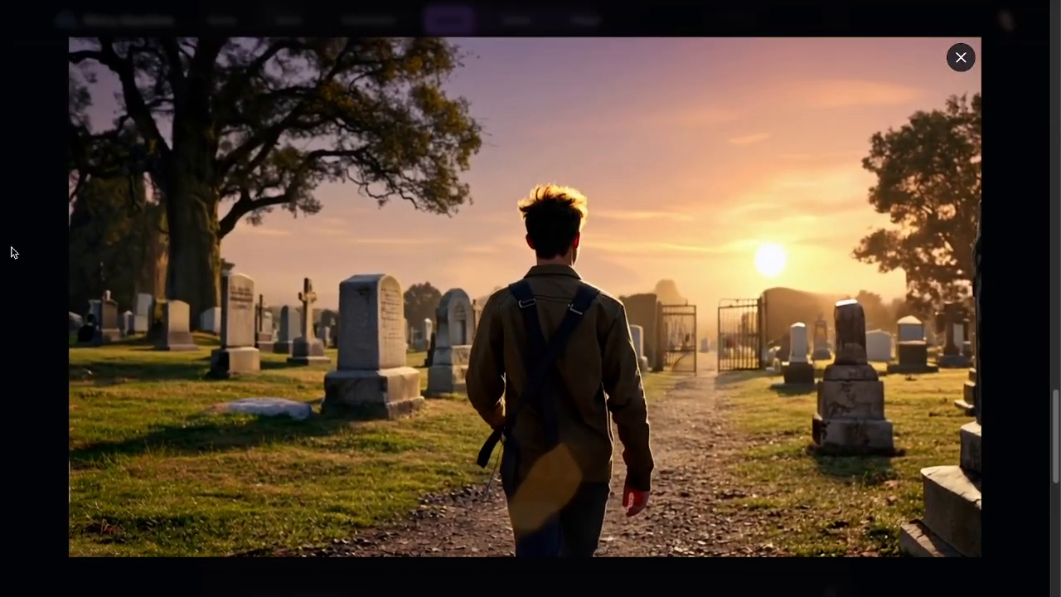
pyautogui.click(13, 252)
pyautogui.click(303, 494)
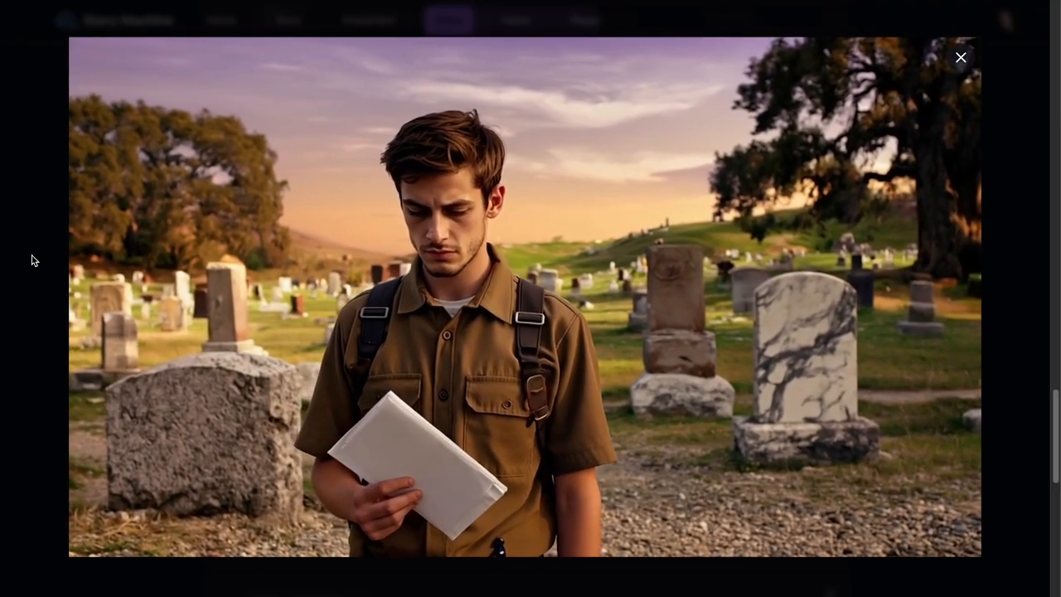
pyautogui.moveTo(414, 356)
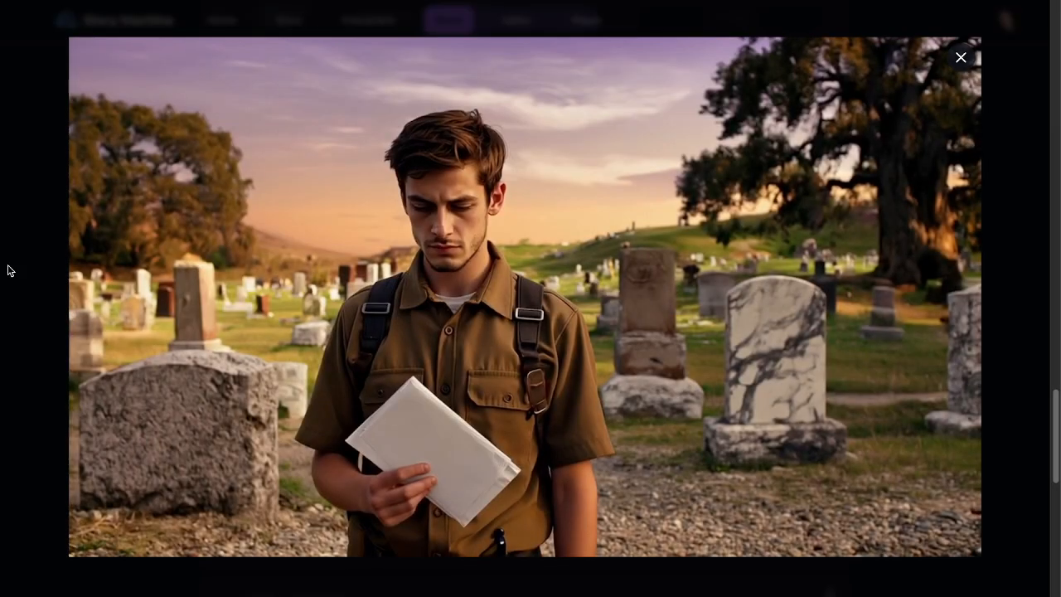
pyautogui.click(17, 272)
# Play the generated videos of the man putting the note away and of him placing the urn in the cemetery
pyautogui.scroll(-4, 212, 409)
pyautogui.scroll(-3, 212, 410)
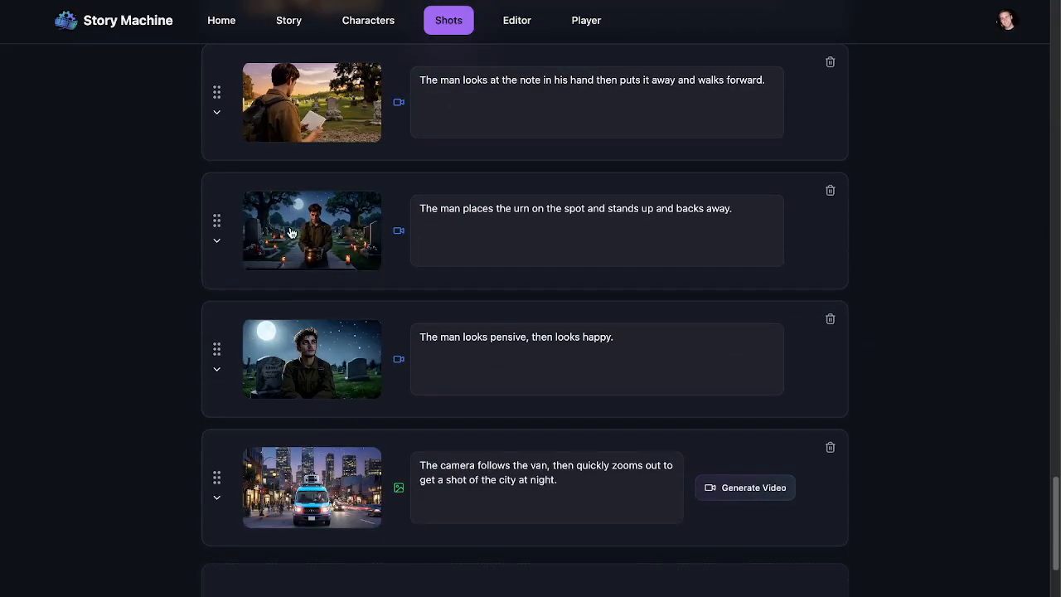
pyautogui.click(324, 126)
pyautogui.click(213, 305)
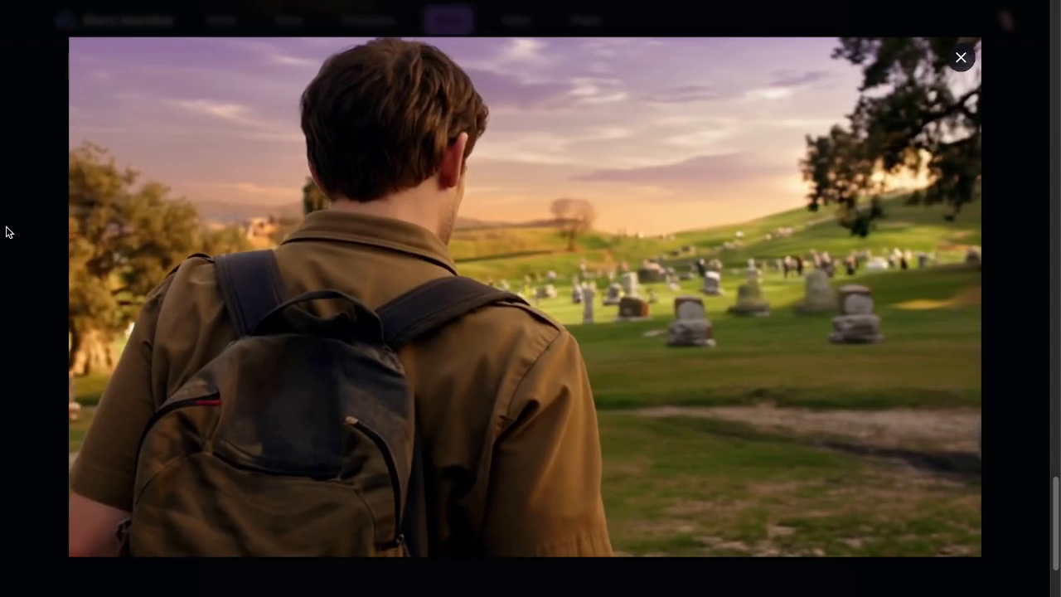
pyautogui.click(6, 231)
pyautogui.click(311, 220)
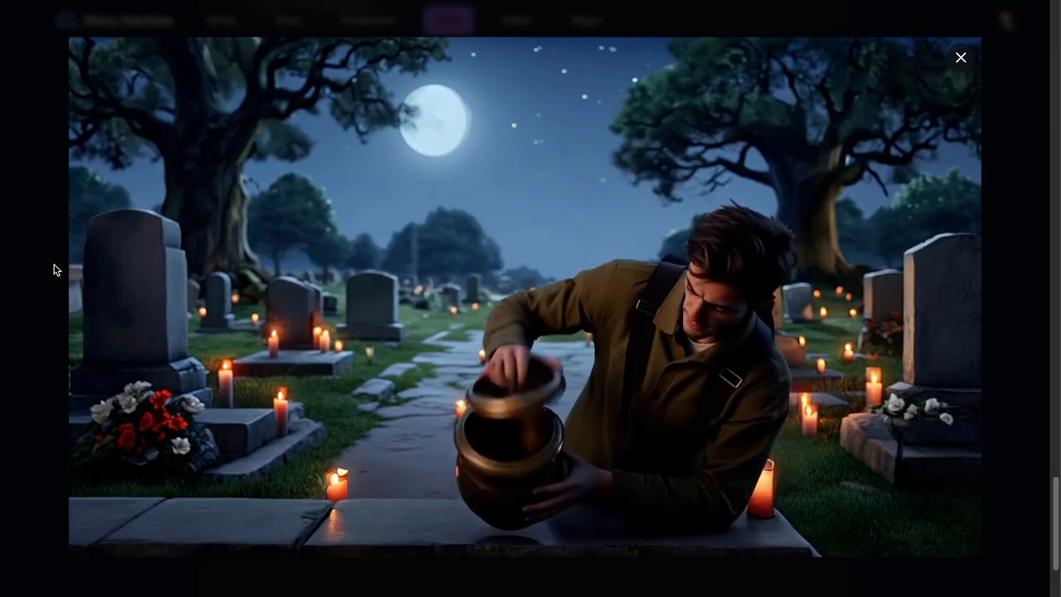
pyautogui.moveTo(83, 286)
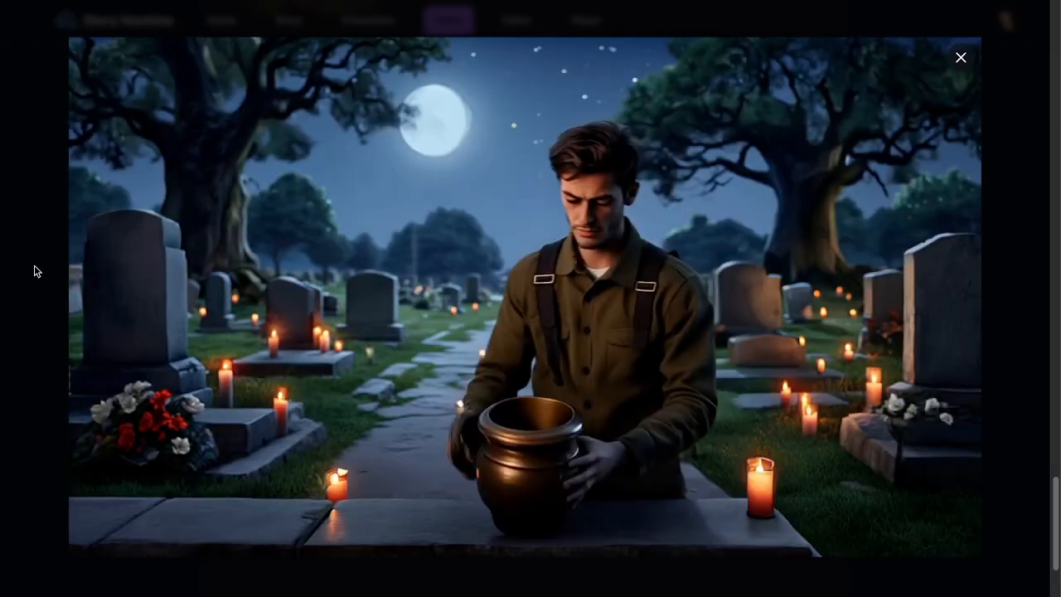
pyautogui.click(46, 271)
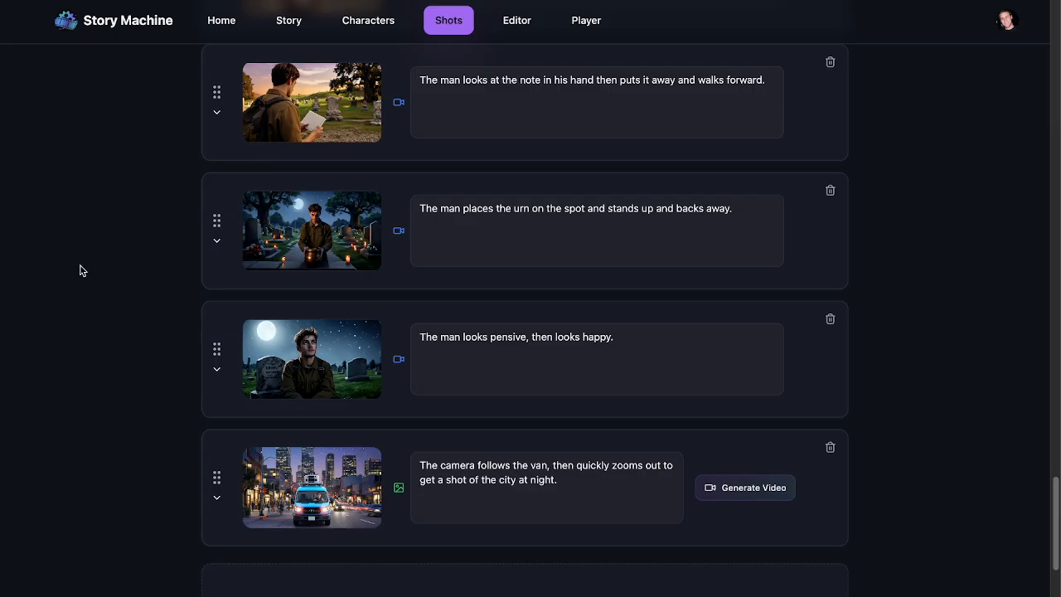
# Play the video of the pensive man beside the gravestone, and view the image of the van in the city at night
pyautogui.click(283, 374)
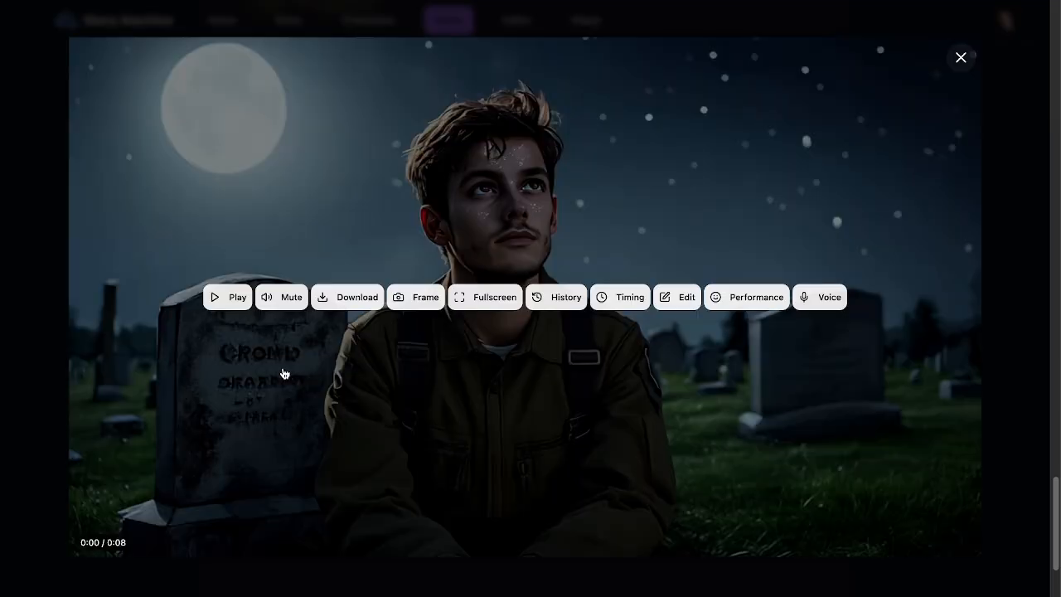
pyautogui.click(212, 300)
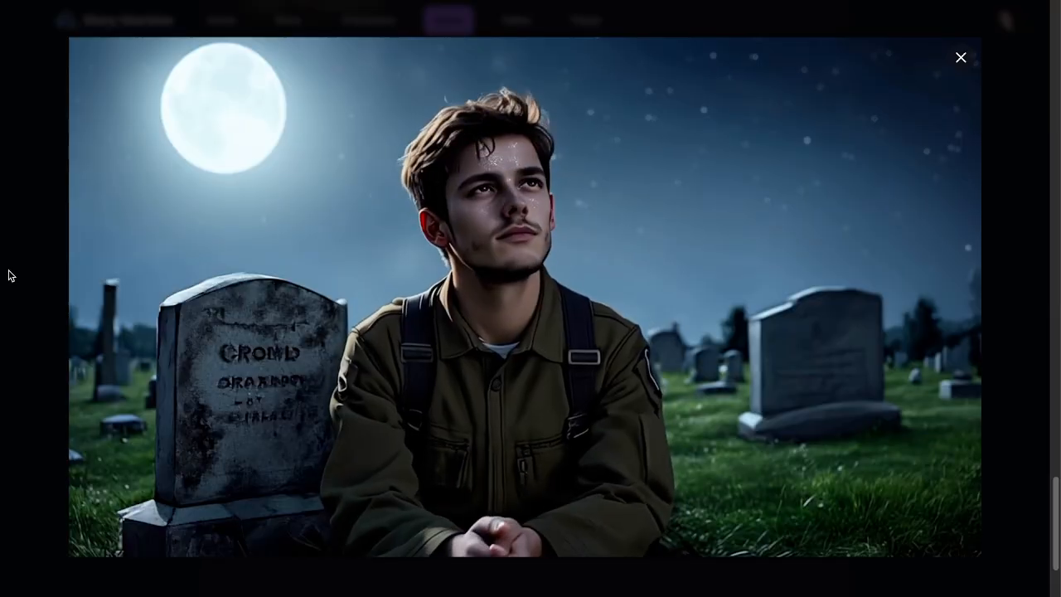
pyautogui.click(10, 275)
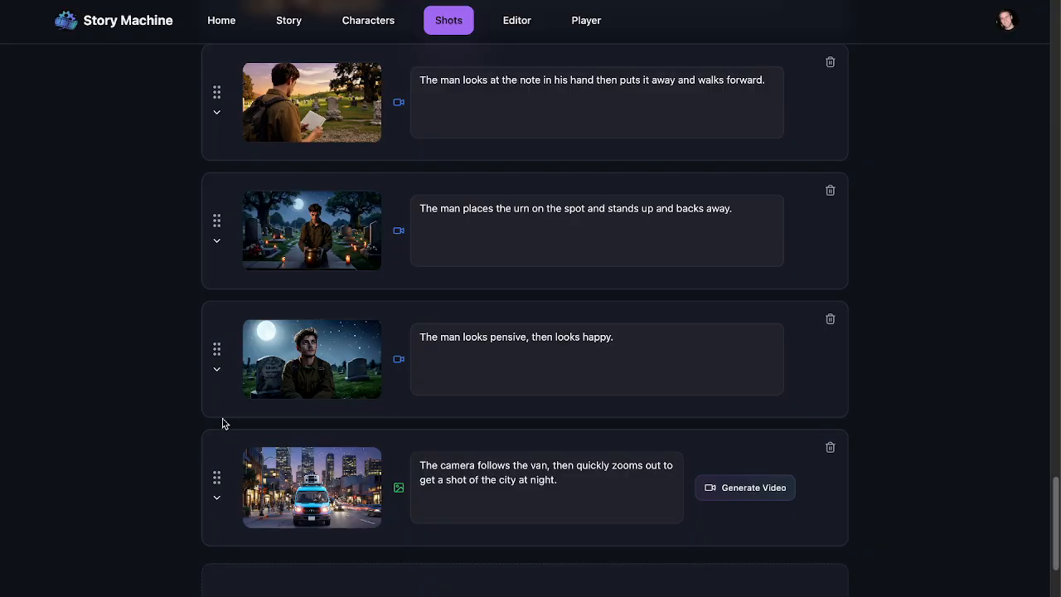
pyautogui.click(313, 475)
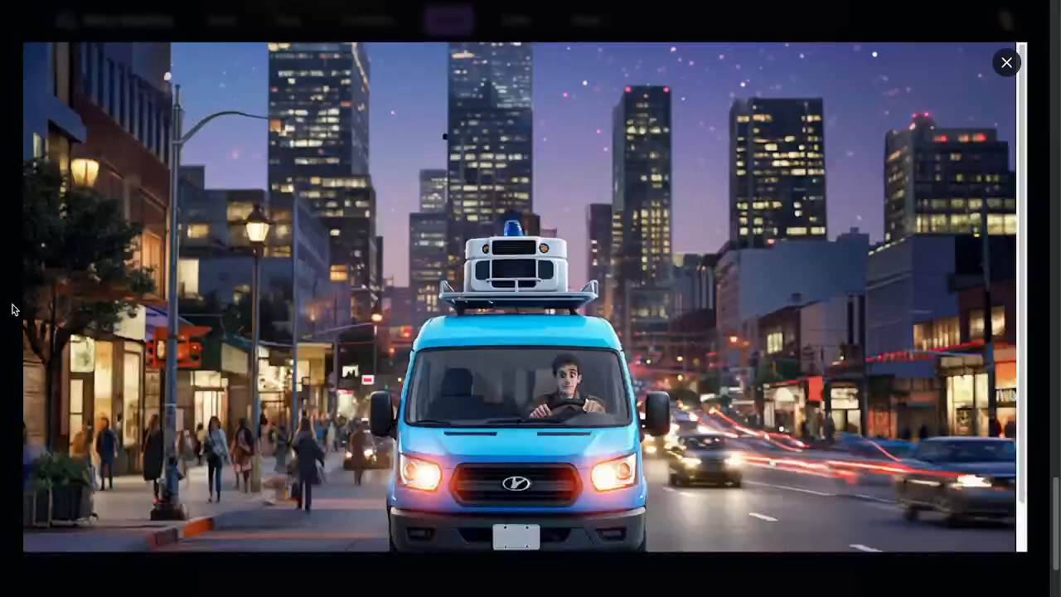
pyautogui.click(12, 307)
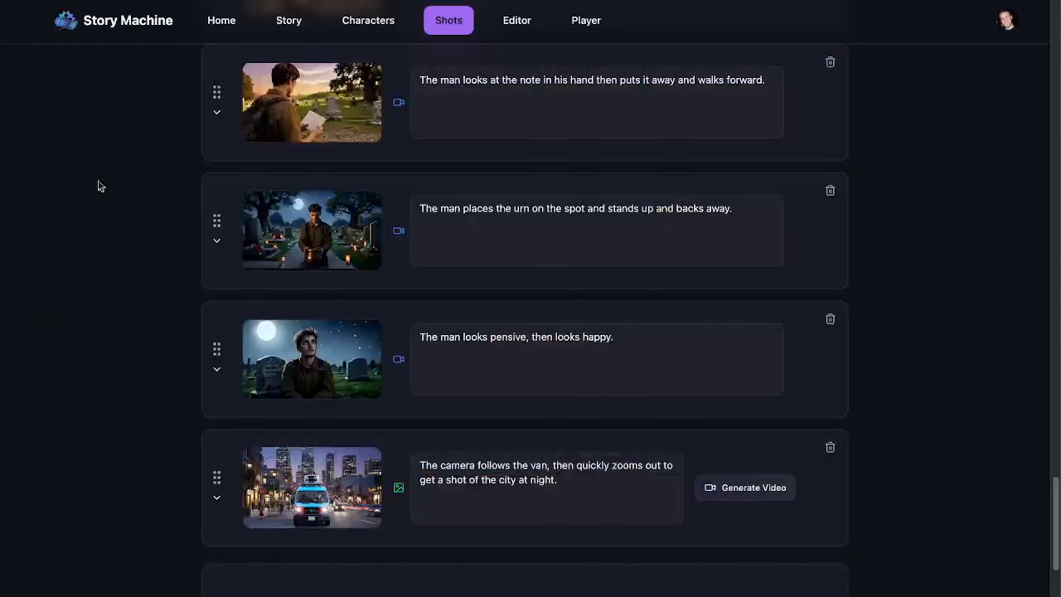
# Play the first shot's generated video of the man buttoning his shirt and running out the door
pyautogui.scroll(-1, 194, 222)
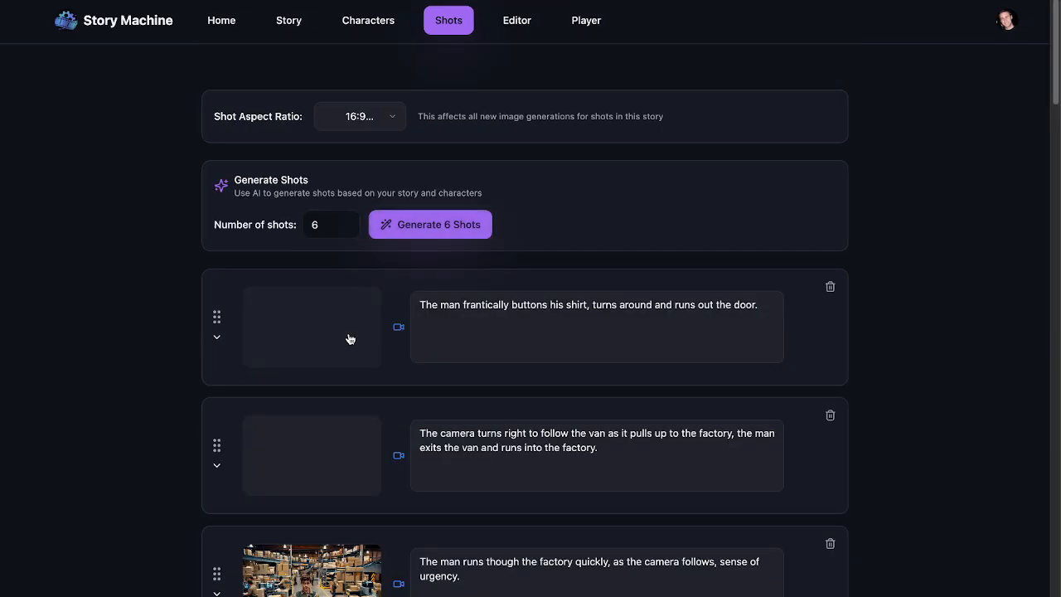
pyautogui.click(348, 338)
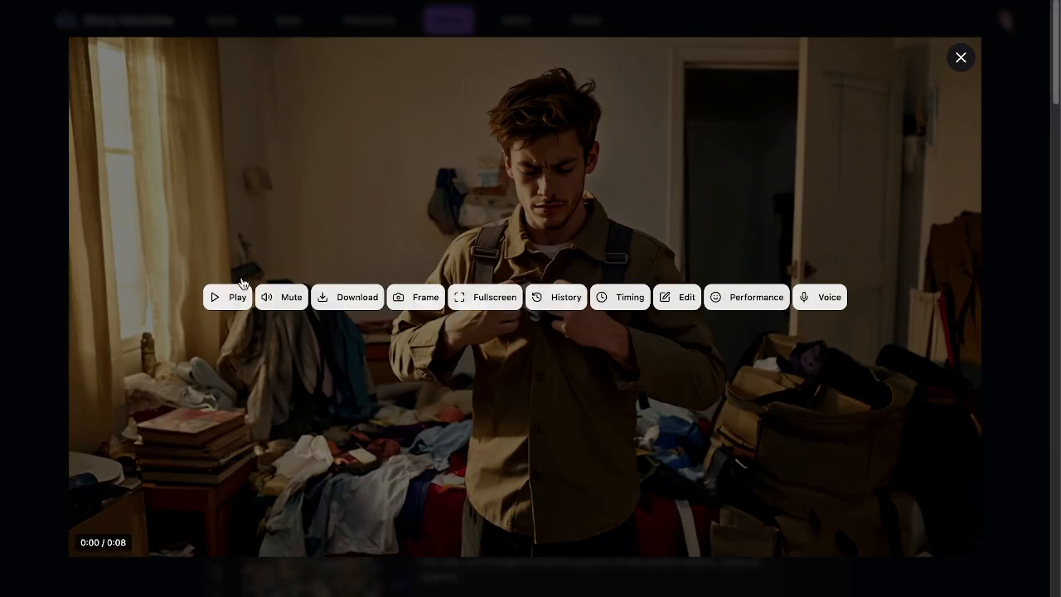
pyautogui.click(240, 292)
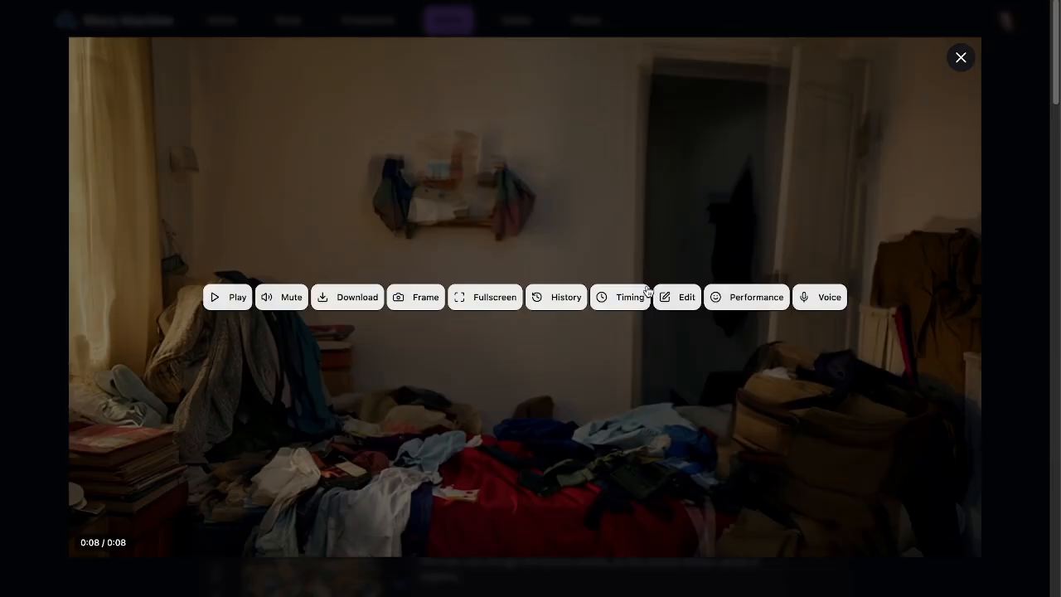
# Scrub through the first shot's video using the start and end points of the timing editor, and close it without saving
pyautogui.click(676, 299)
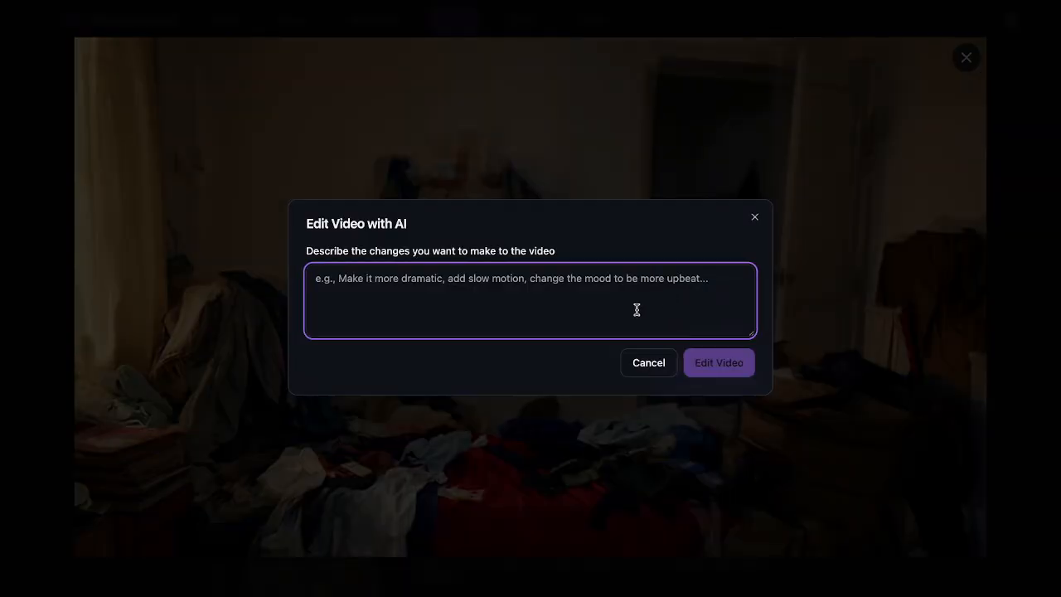
pyautogui.click(755, 219)
pyautogui.click(610, 298)
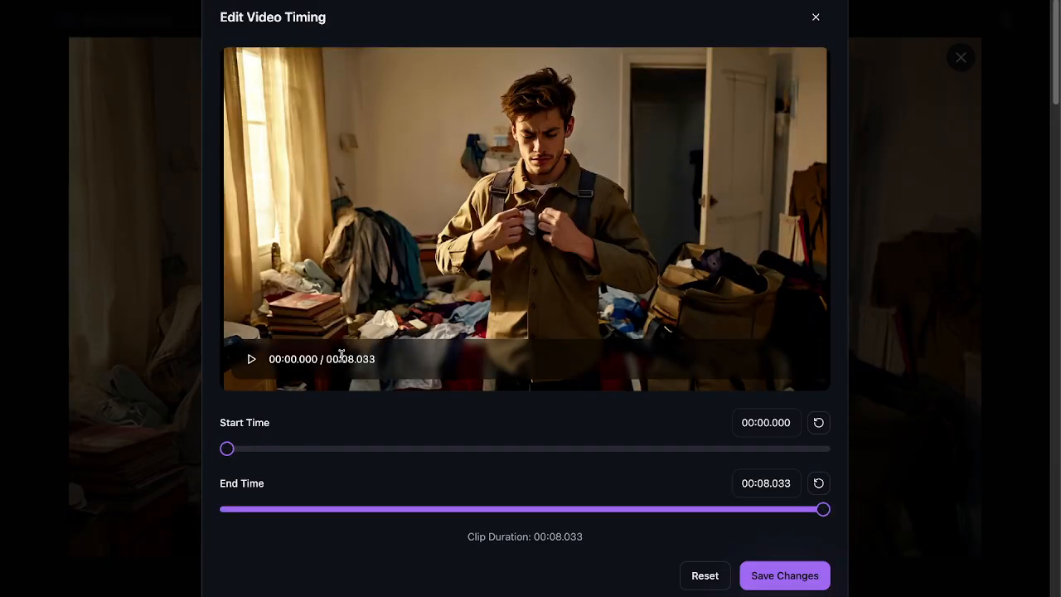
pyautogui.moveTo(229, 449); pyautogui.dragTo(172, 458)
pyautogui.moveTo(826, 514); pyautogui.dragTo(863, 503)
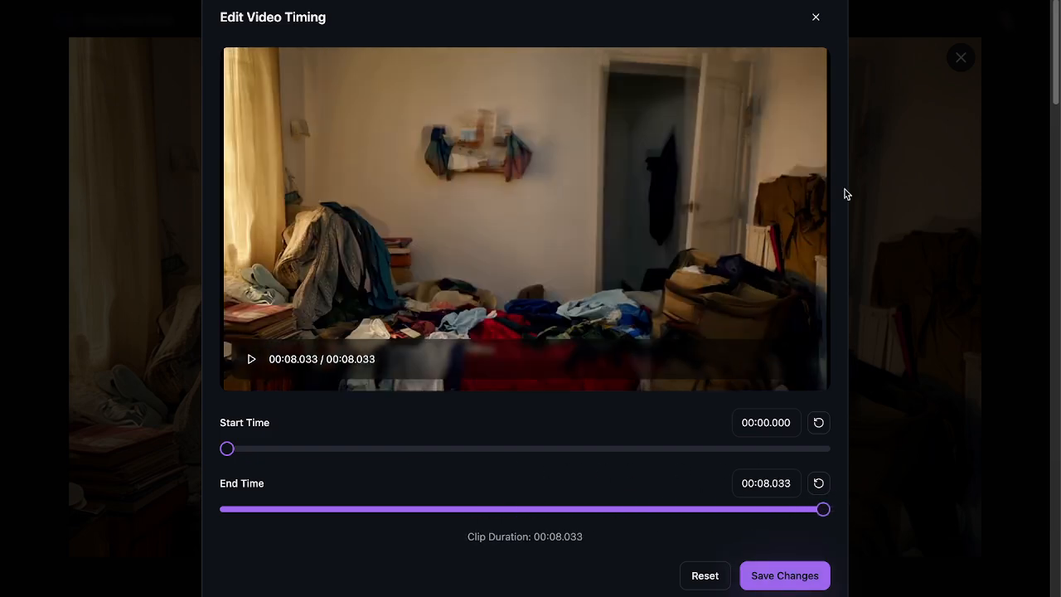
pyautogui.click(816, 17)
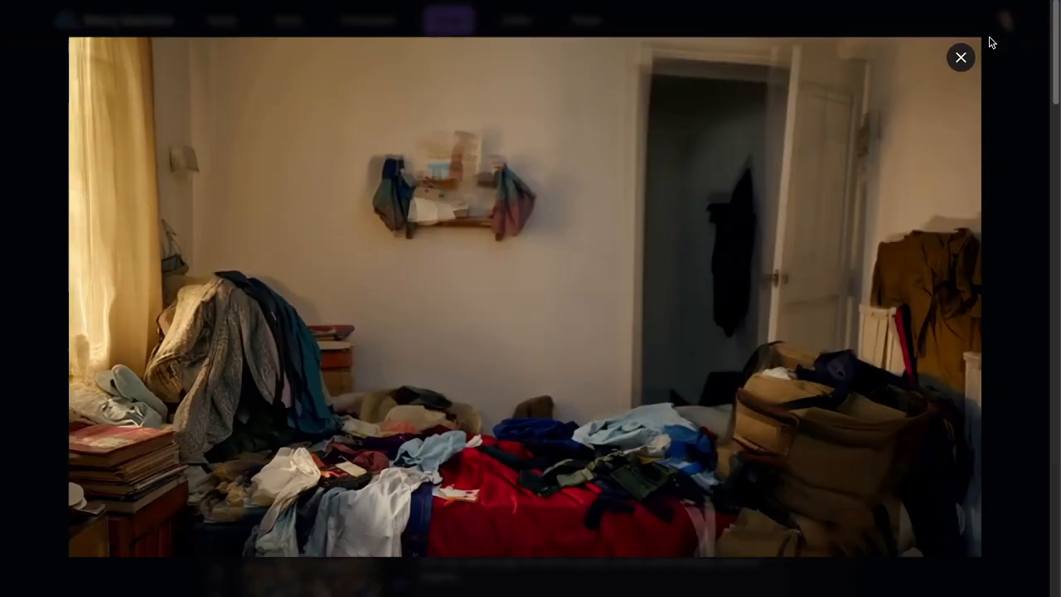
pyautogui.click(961, 56)
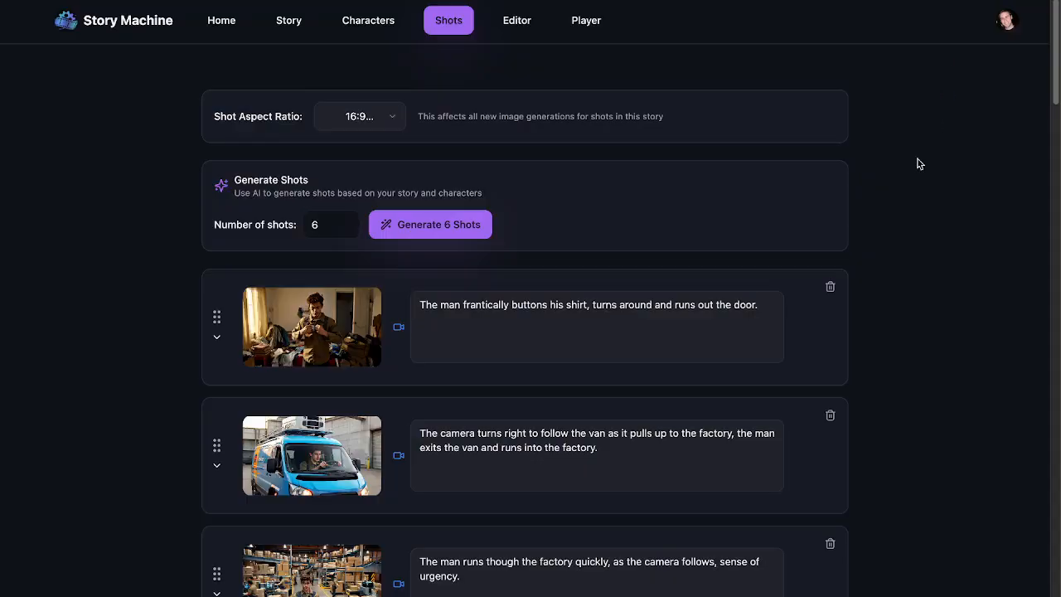
# Remove the word "frantically" from the first shot's video description and regenerate its video
pyautogui.doubleClick(486, 307)
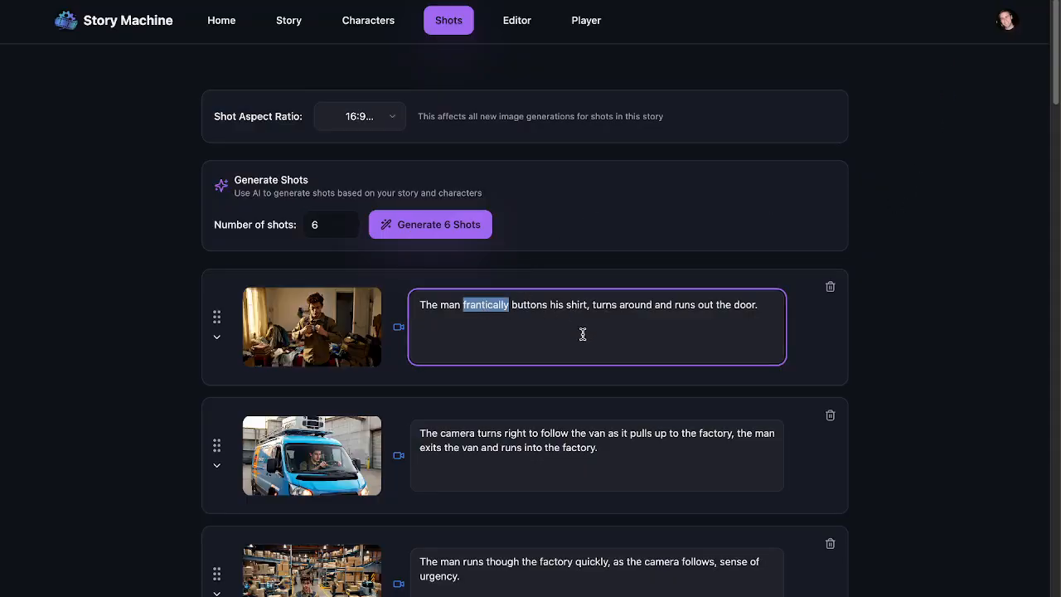
pyautogui.press('BackSpace')
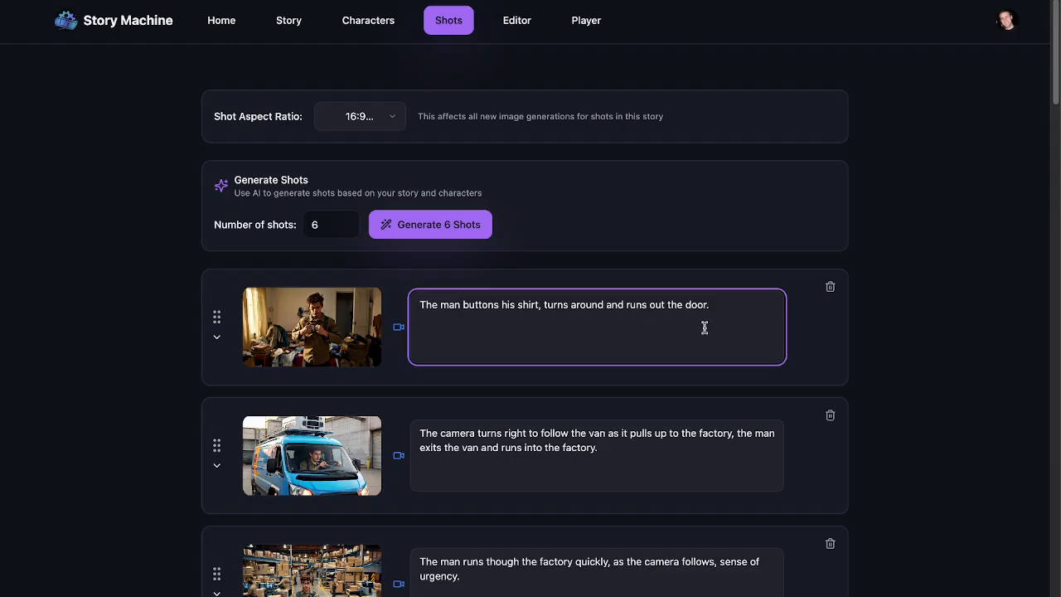
pyautogui.click(216, 336)
pyautogui.click(351, 428)
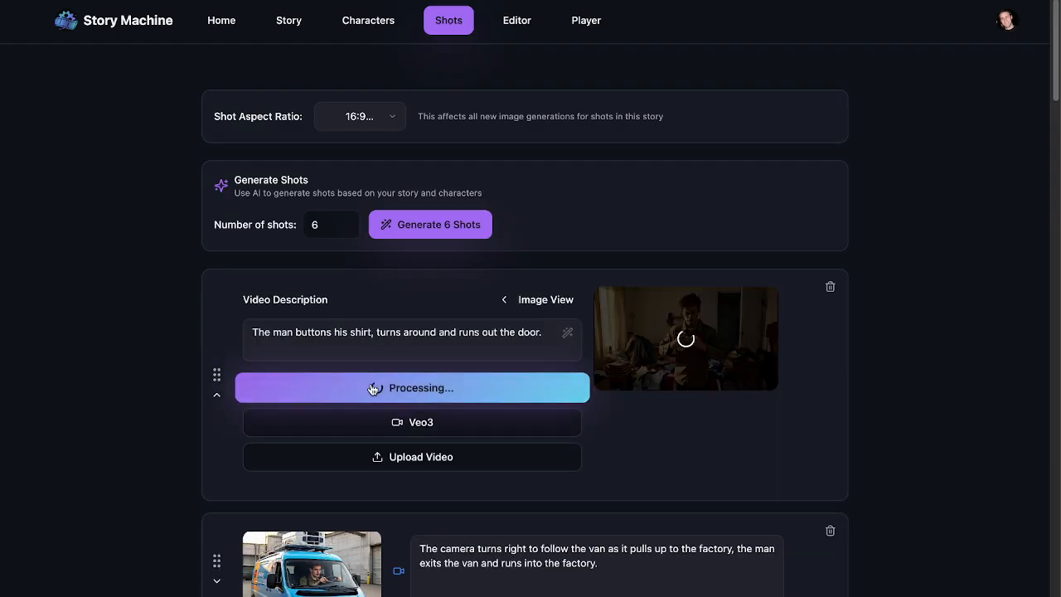
# Play the second shot's generated video of the blue van pulling up to the factory
pyautogui.click(278, 544)
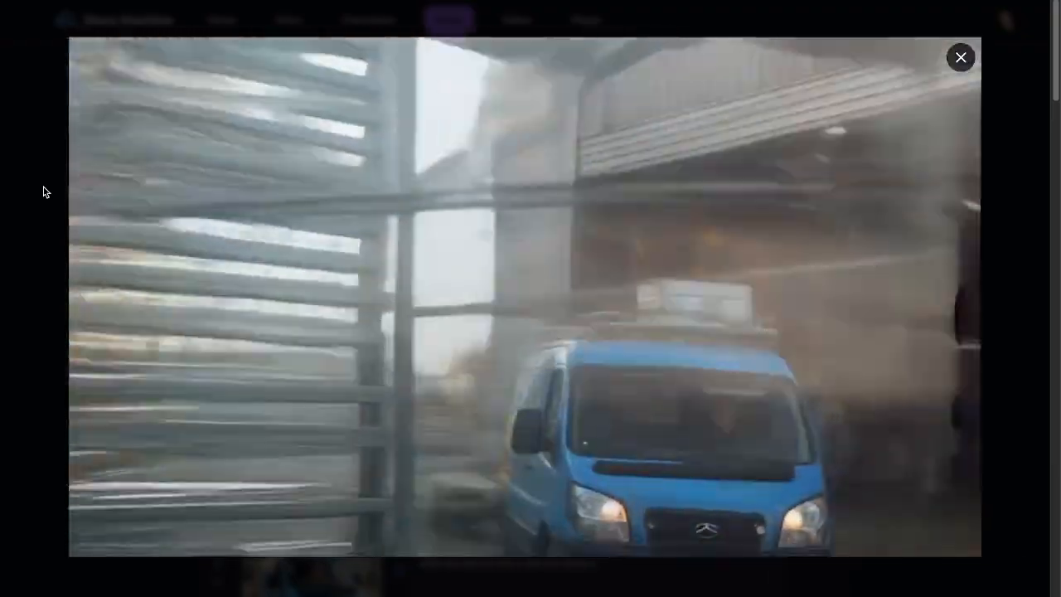
pyautogui.moveTo(238, 251)
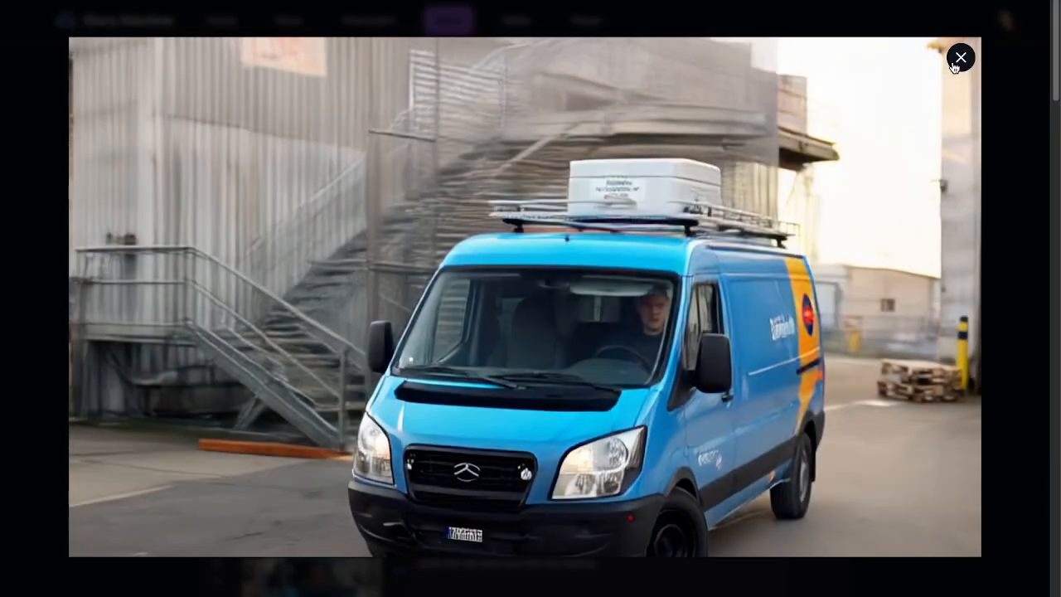
pyautogui.click(957, 65)
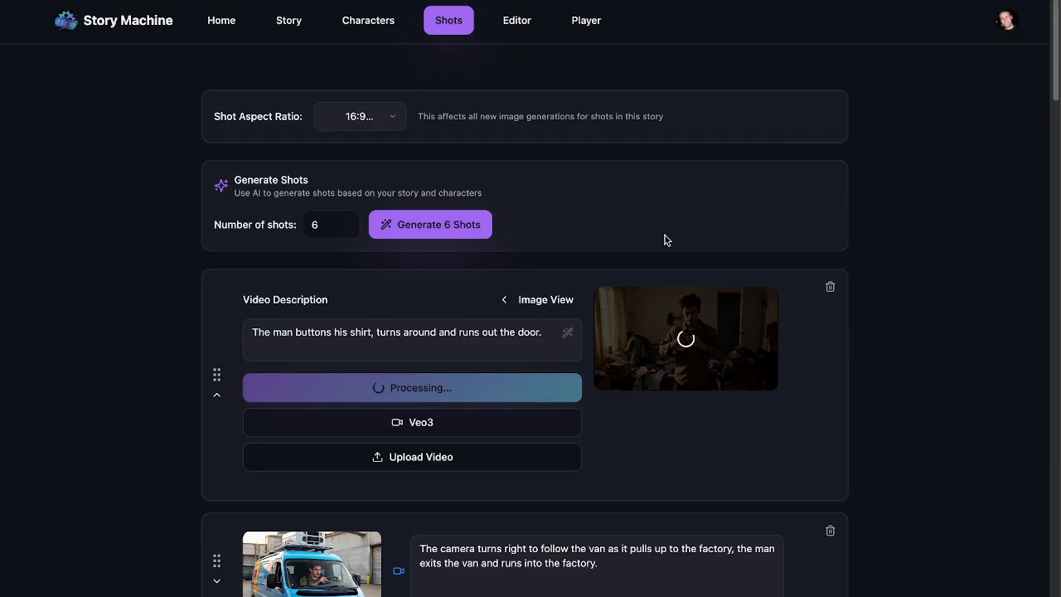
# Regenerate the second shot's video of the van arriving at the factory, keeping its description
pyautogui.scroll(-5, 803, 434)
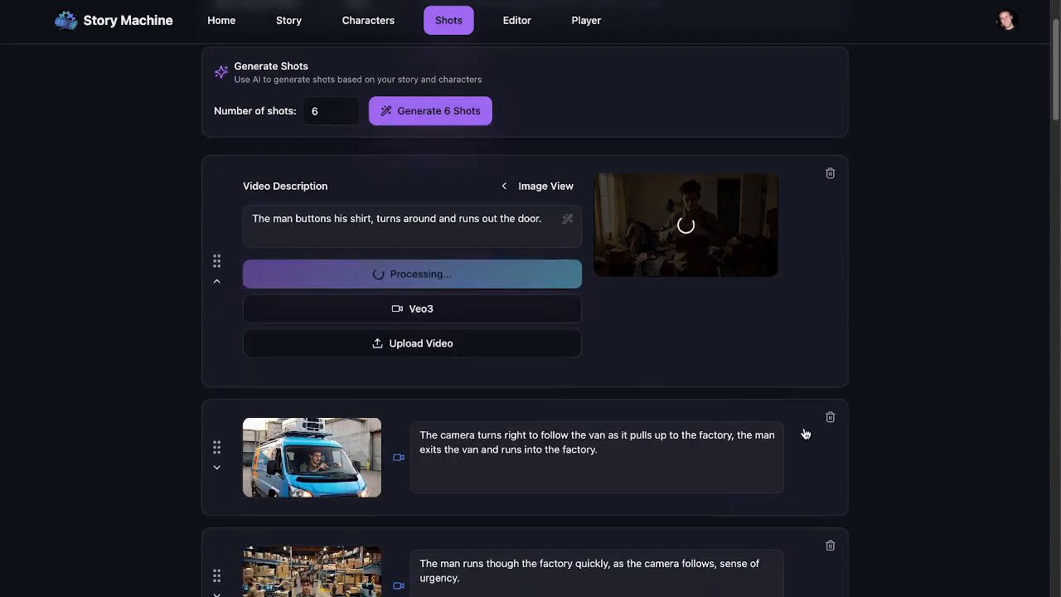
pyautogui.scroll(5, 834, 272)
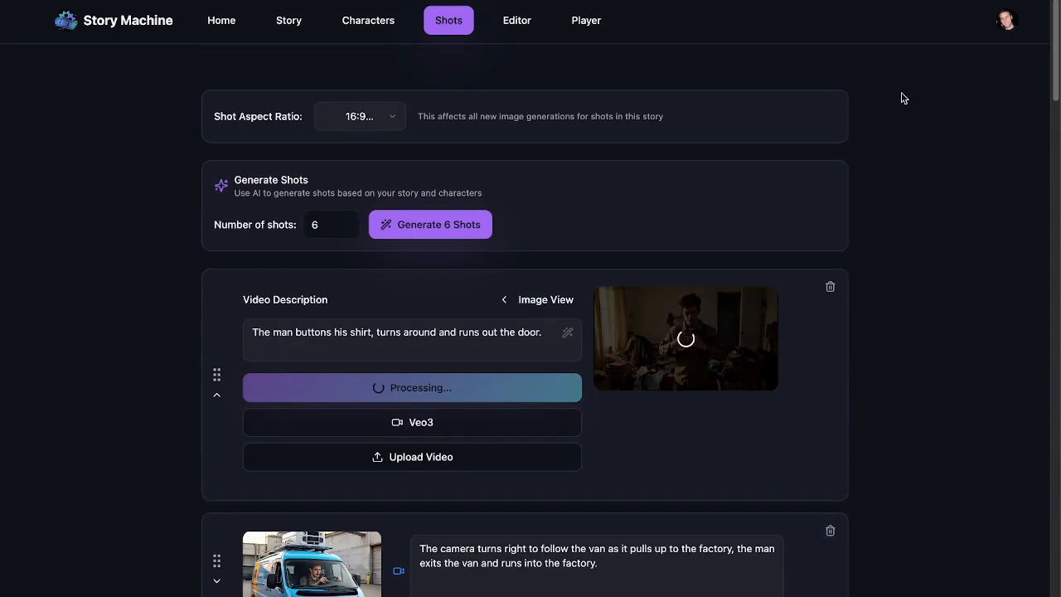
pyautogui.scroll(-8, 943, 316)
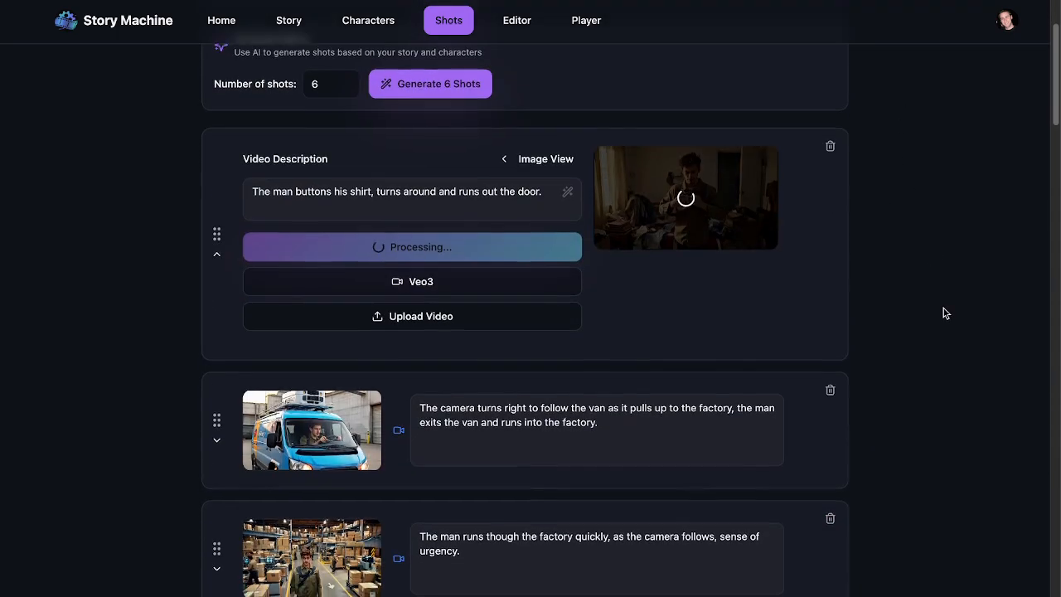
pyautogui.click(216, 156)
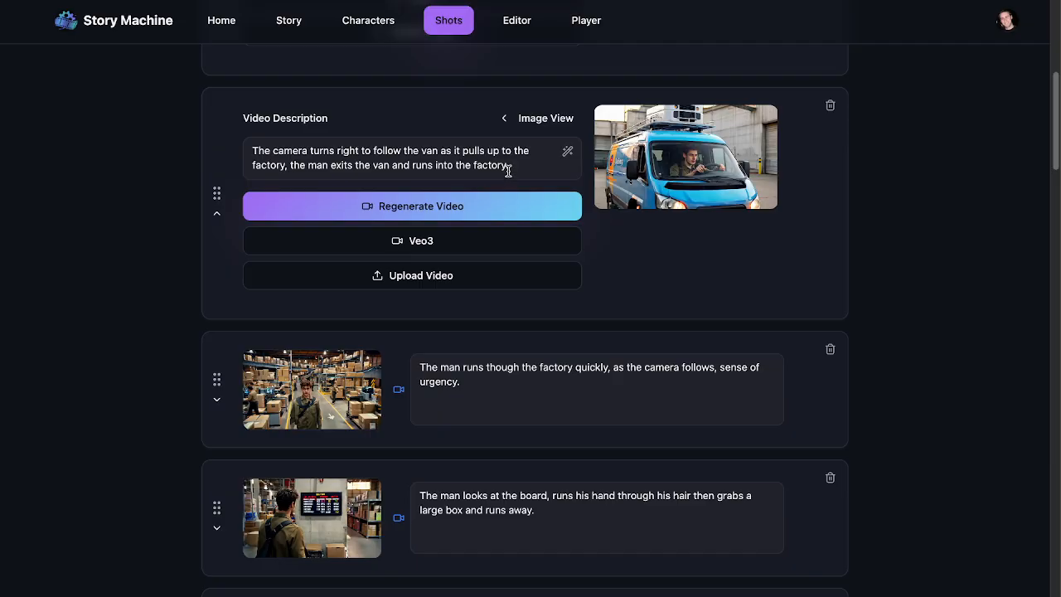
pyautogui.click(465, 210)
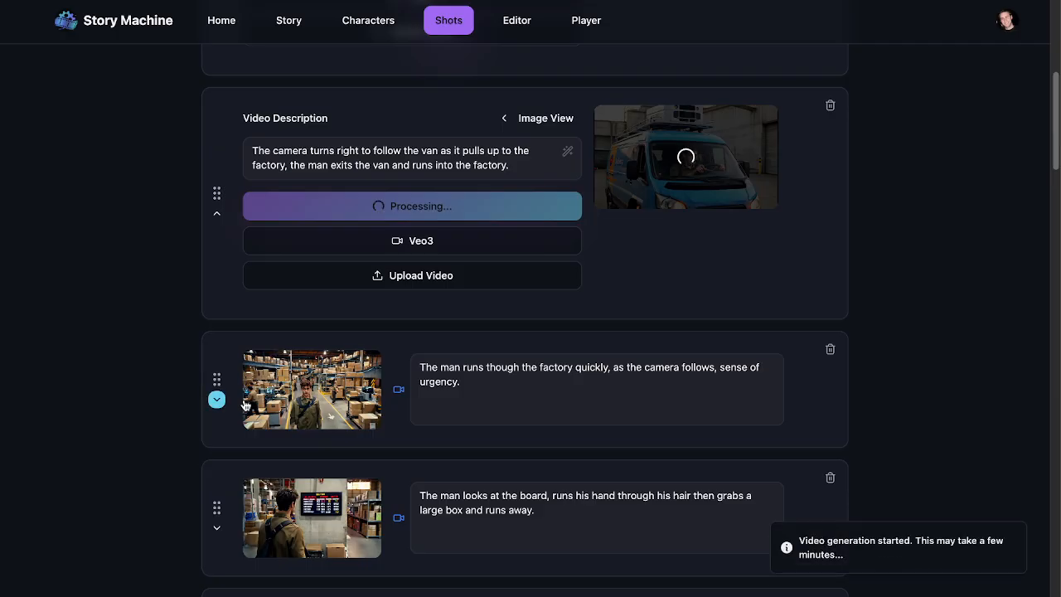
# Play the videos of the man running through the factory and looking at the board, and view the board video's history
pyautogui.click(213, 396)
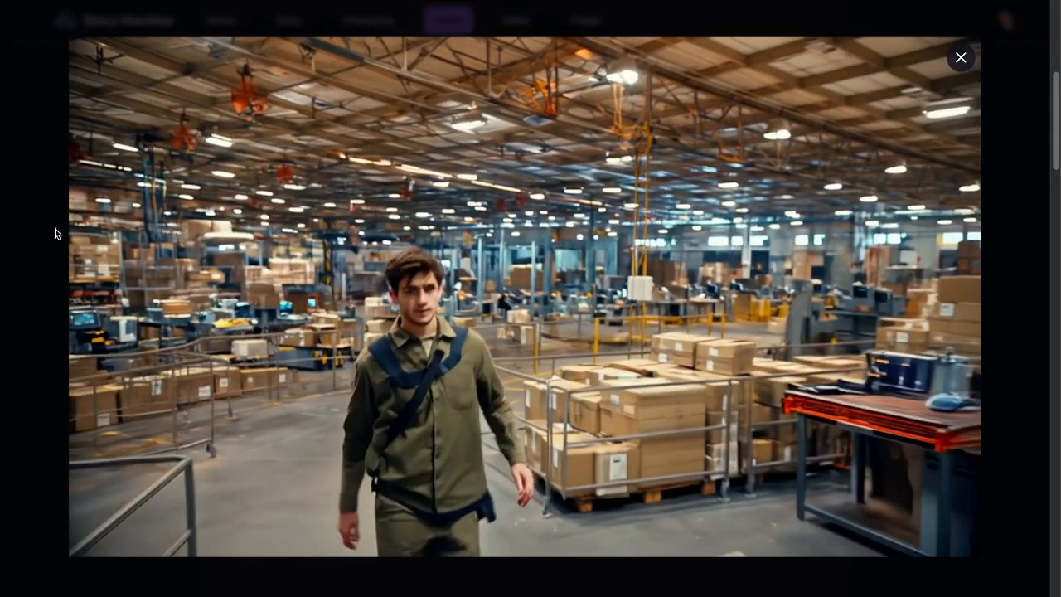
pyautogui.click(55, 234)
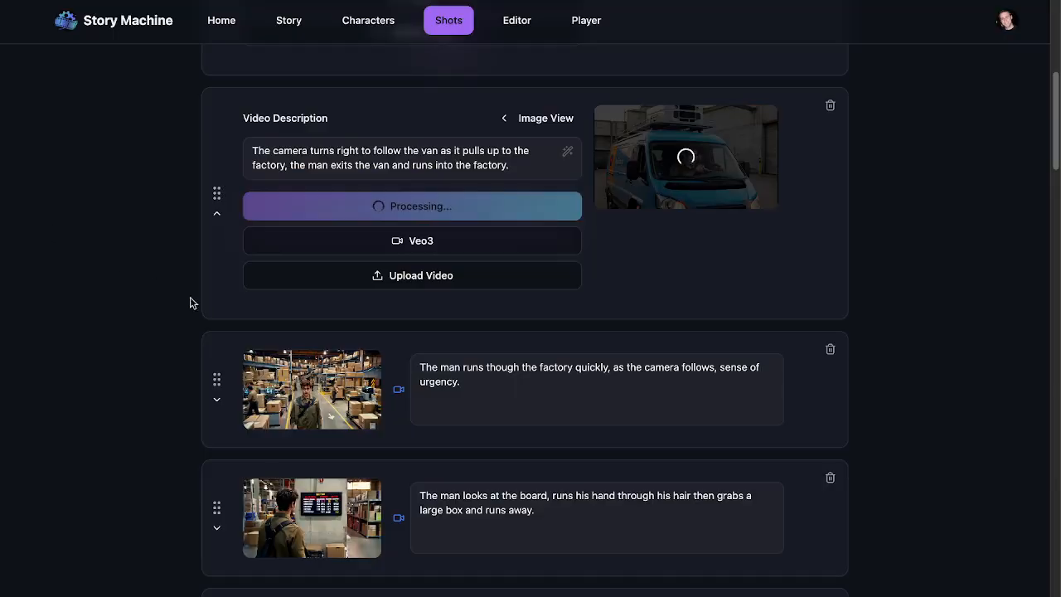
pyautogui.scroll(-2, 194, 395)
pyautogui.click(267, 404)
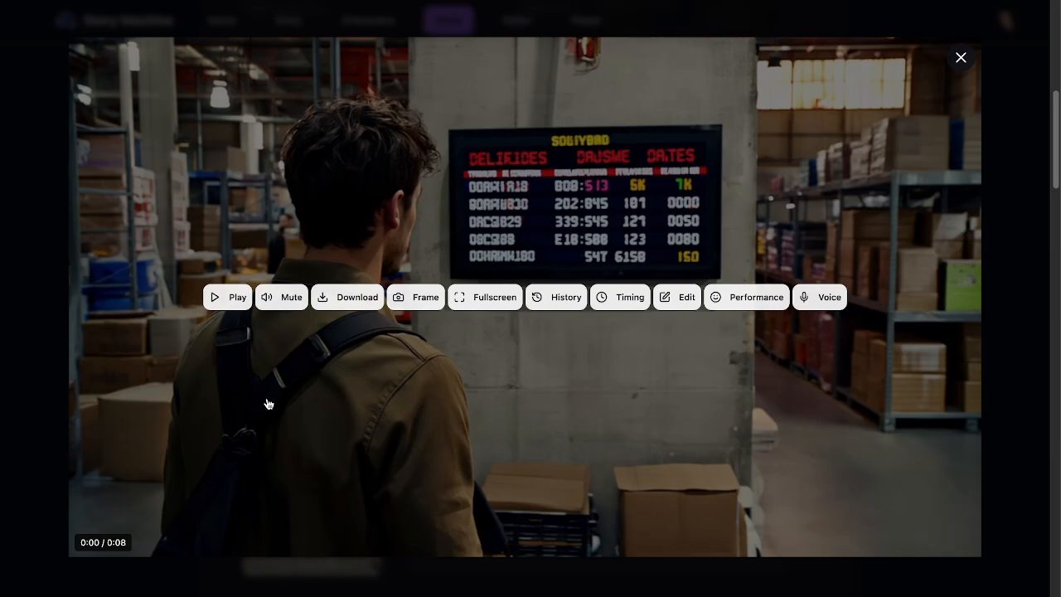
pyautogui.click(225, 297)
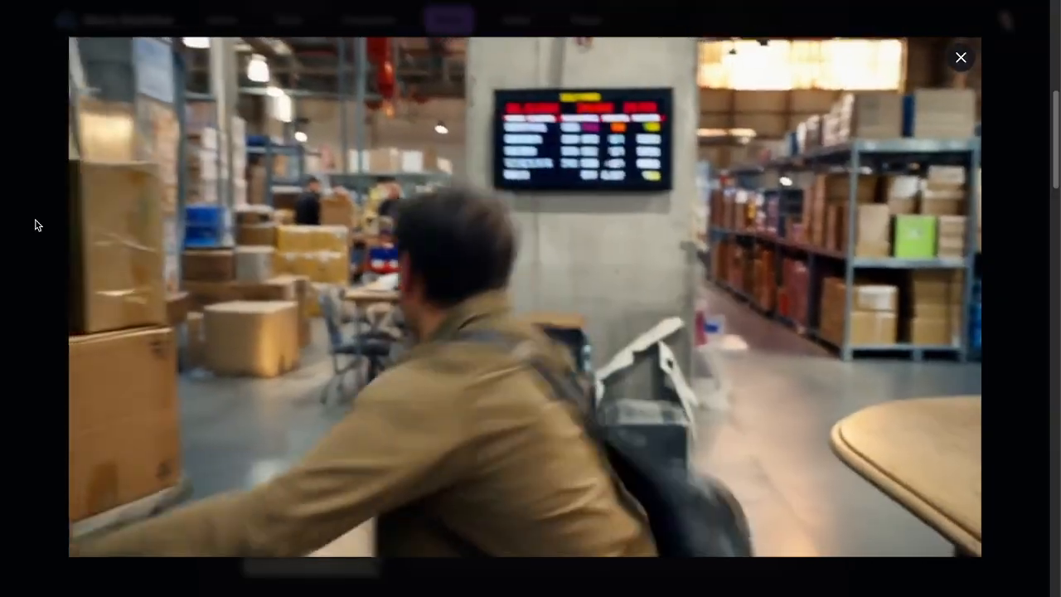
pyautogui.moveTo(305, 363)
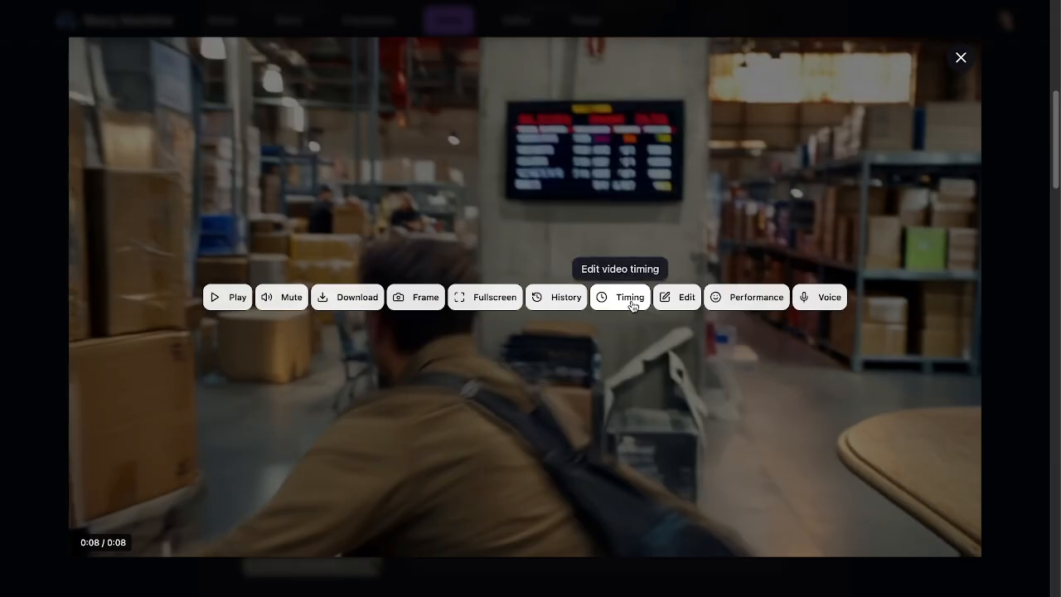
pyautogui.click(554, 297)
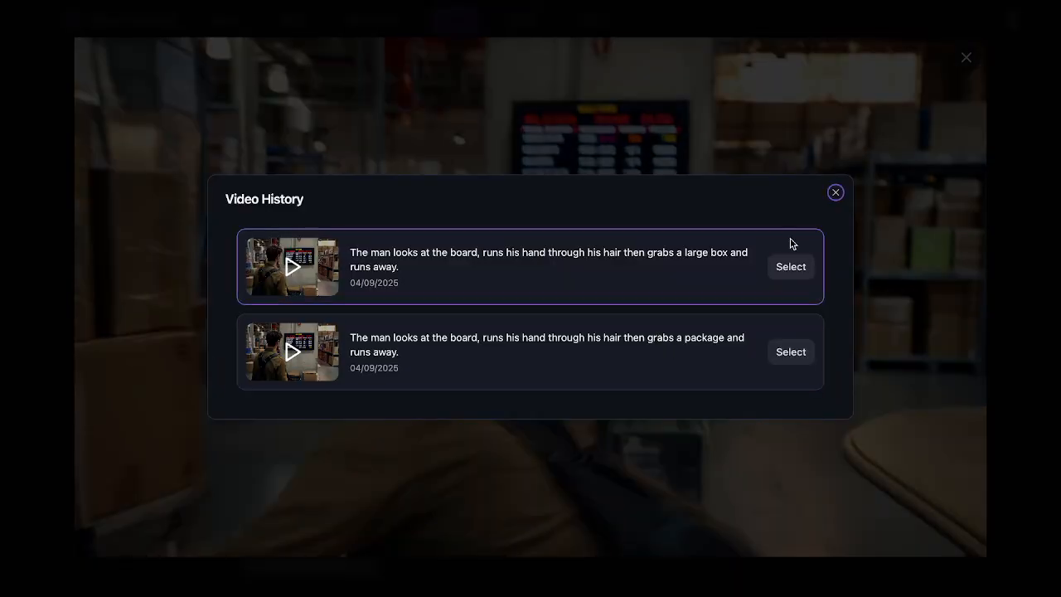
pyautogui.click(833, 193)
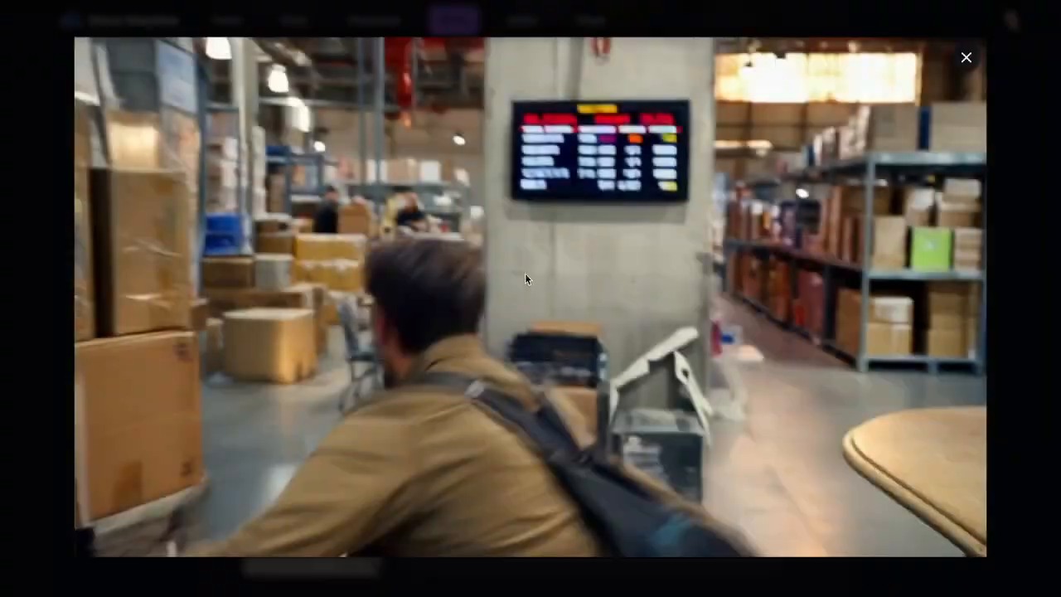
# Trim the beginning of the board shot's video slightly, set its end time to 00:06.804, and save the timing
pyautogui.click(622, 297)
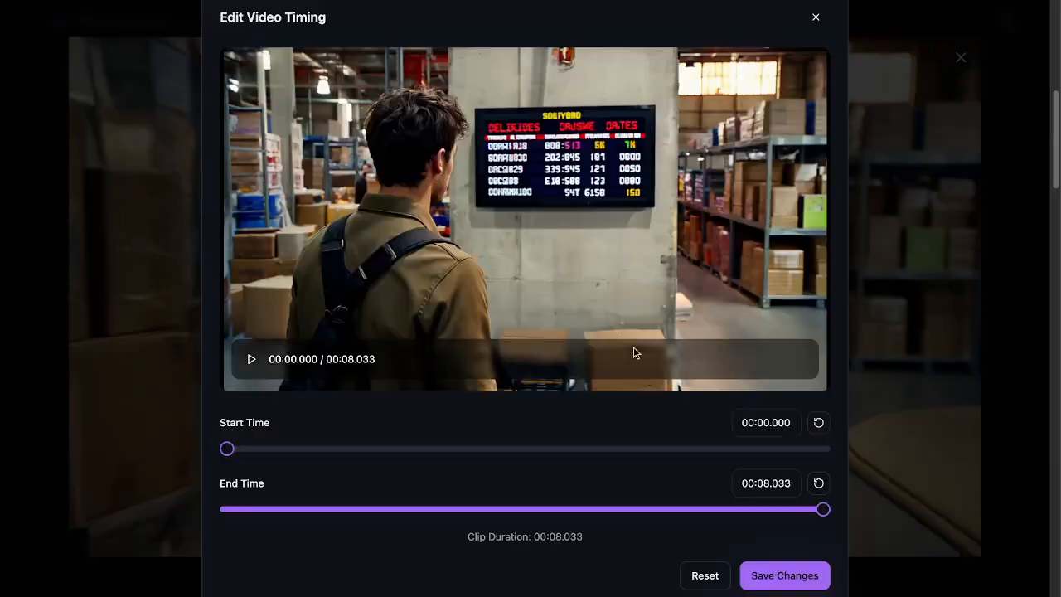
pyautogui.moveTo(824, 515); pyautogui.dragTo(738, 516)
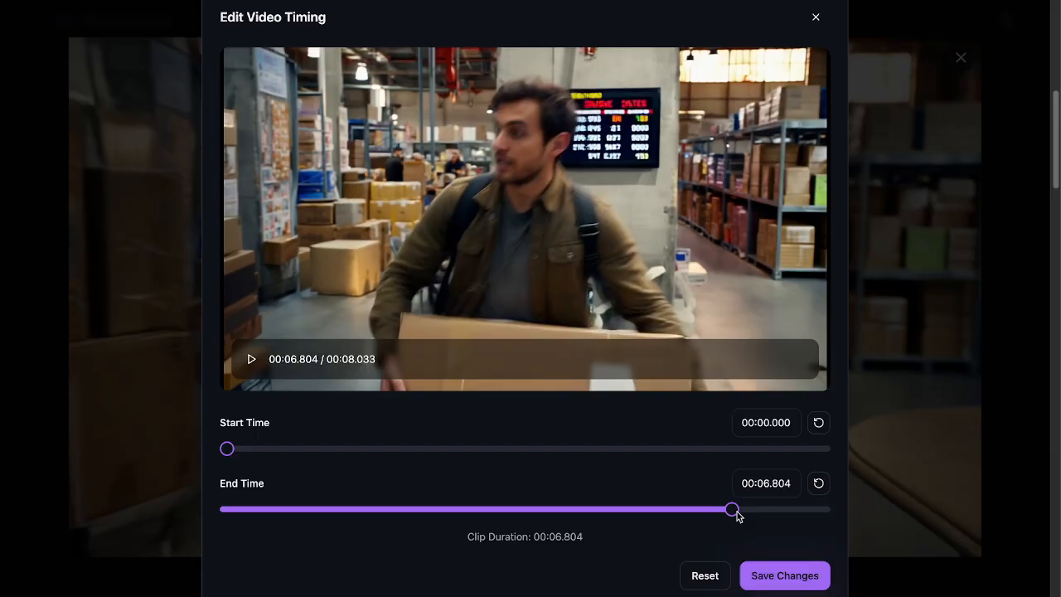
pyautogui.moveTo(223, 450); pyautogui.dragTo(339, 451)
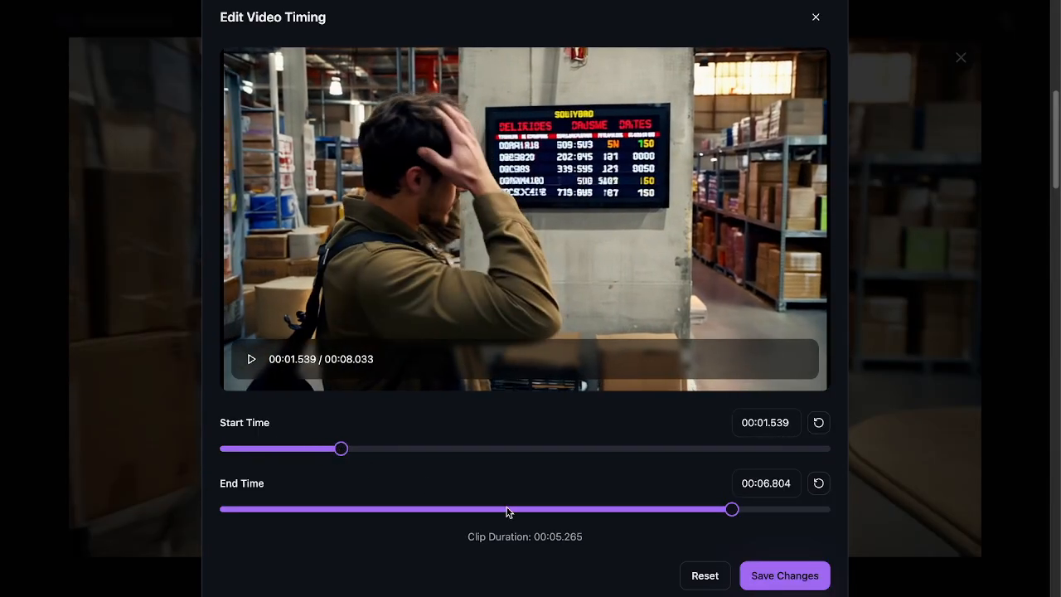
pyautogui.moveTo(336, 452); pyautogui.dragTo(257, 453)
pyautogui.click(785, 575)
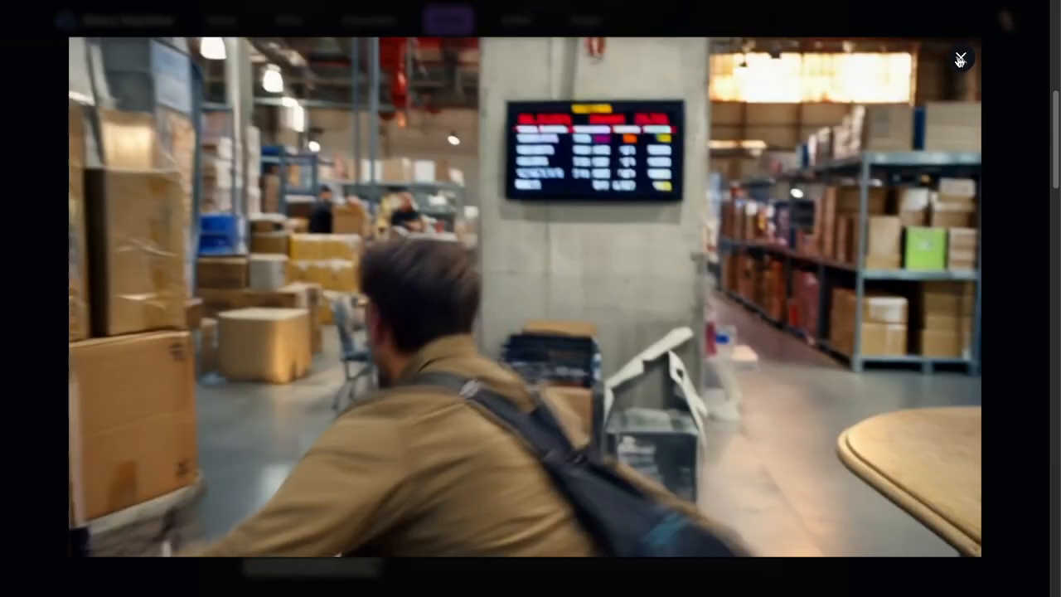
pyautogui.click(961, 57)
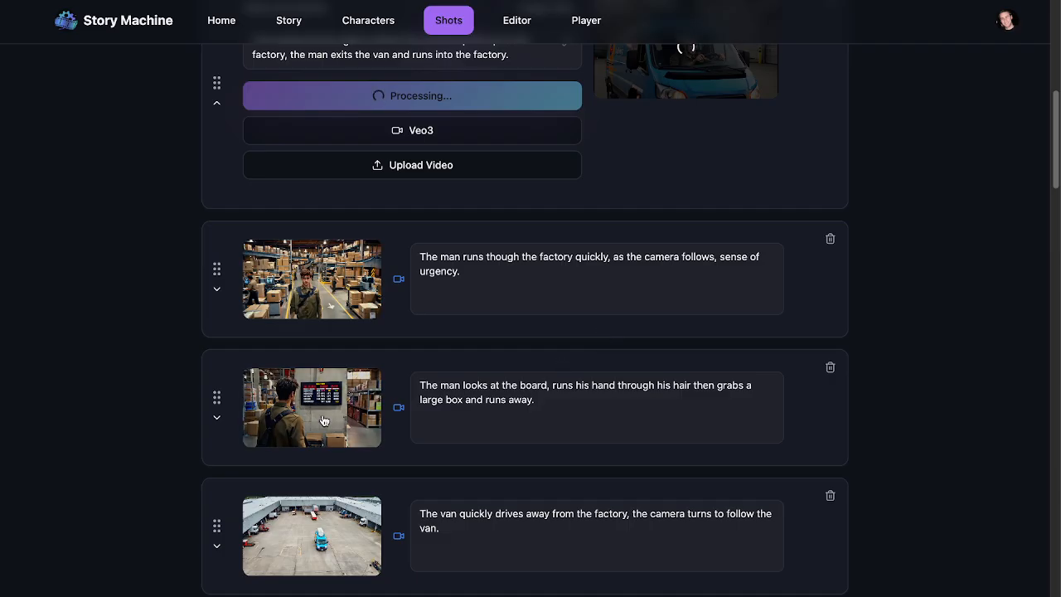
# Play the generated video of the pensive man driving through the city
pyautogui.scroll(-5, 166, 454)
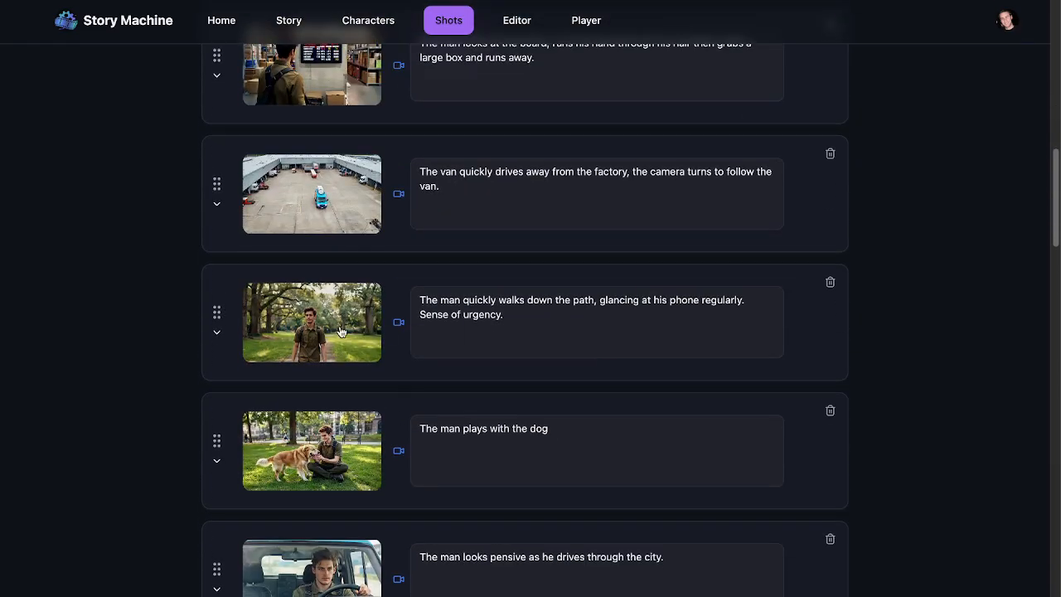
pyautogui.scroll(-7, 319, 329)
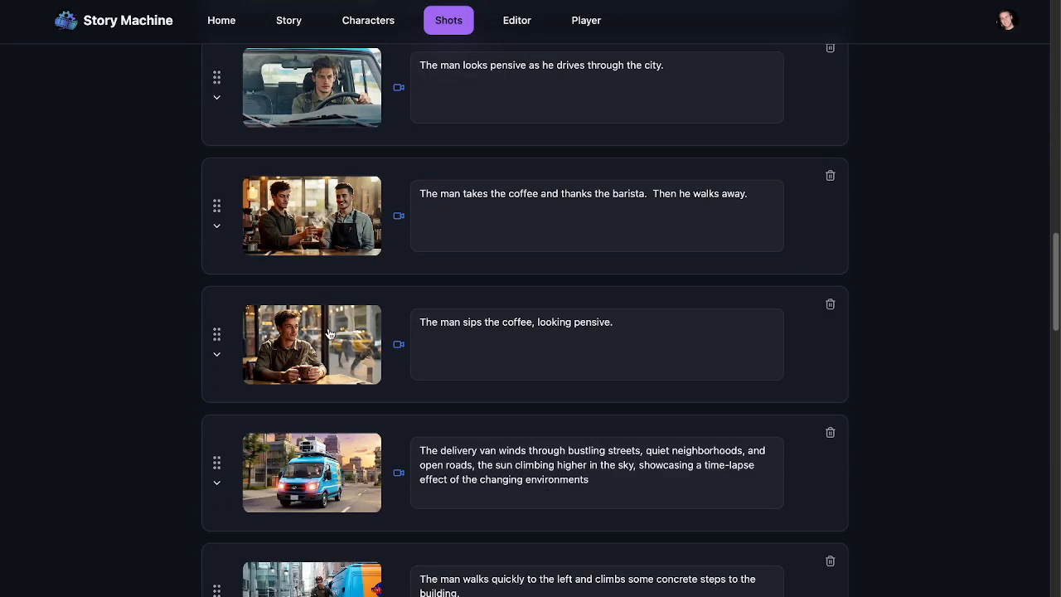
pyautogui.click(308, 100)
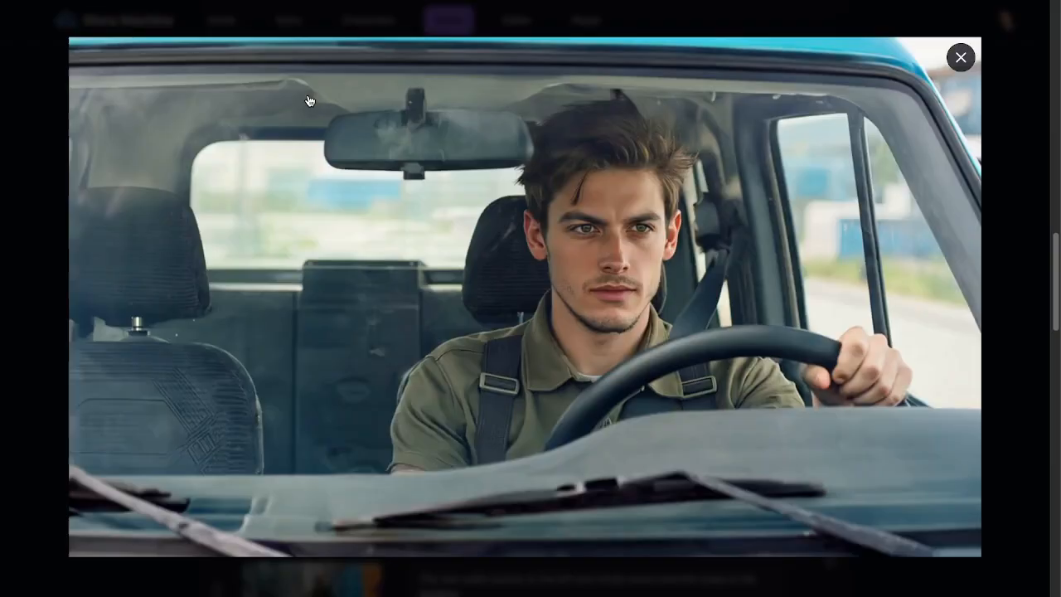
pyautogui.click(224, 303)
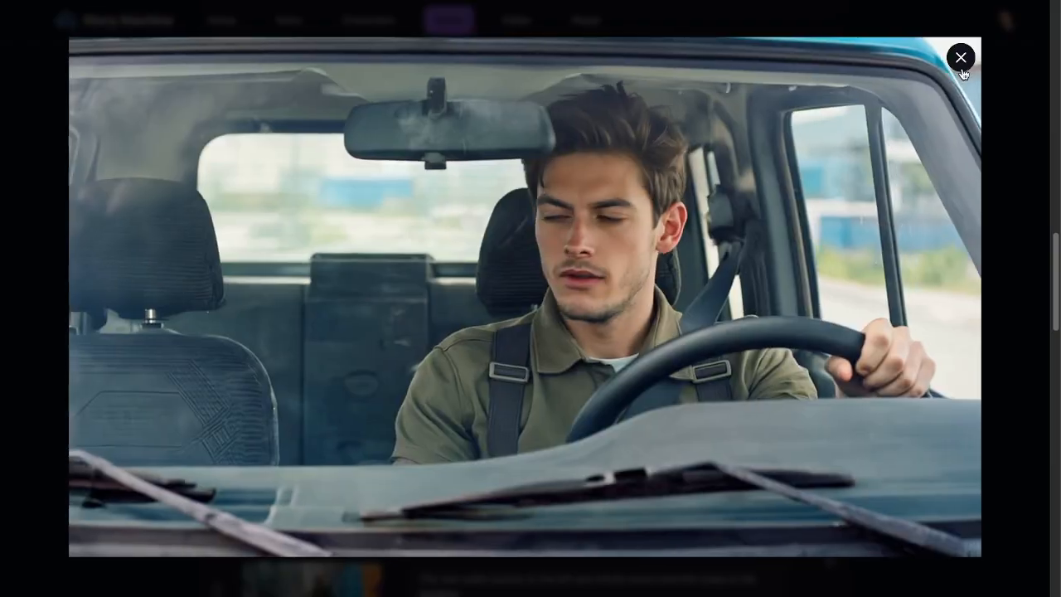
pyautogui.click(962, 57)
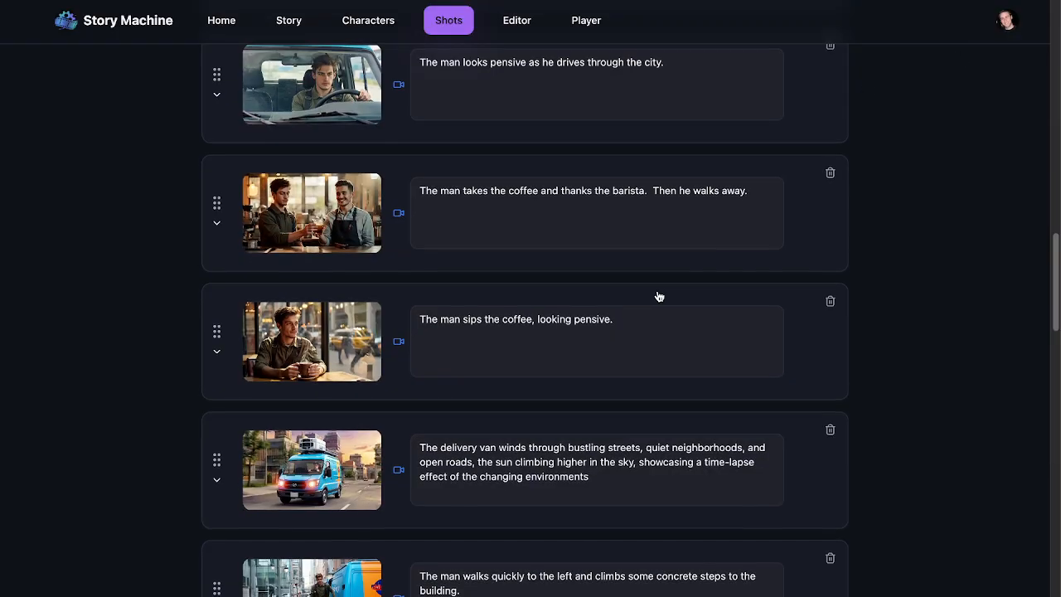
# Open the image view of the shot where the man climbs the concrete steps and view its picture enlarged
pyautogui.scroll(-4, 659, 297)
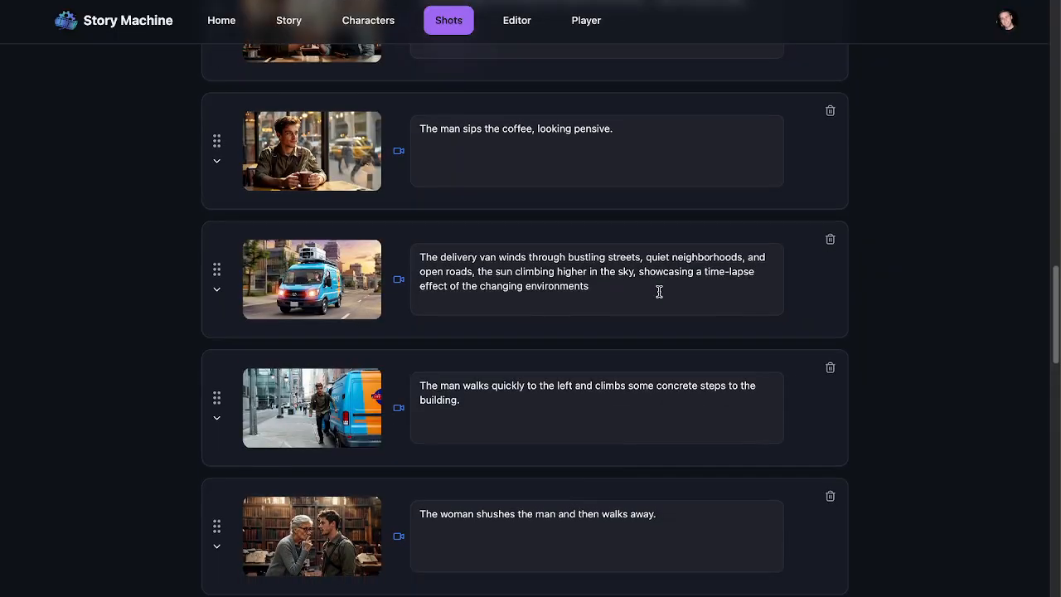
pyautogui.click(216, 317)
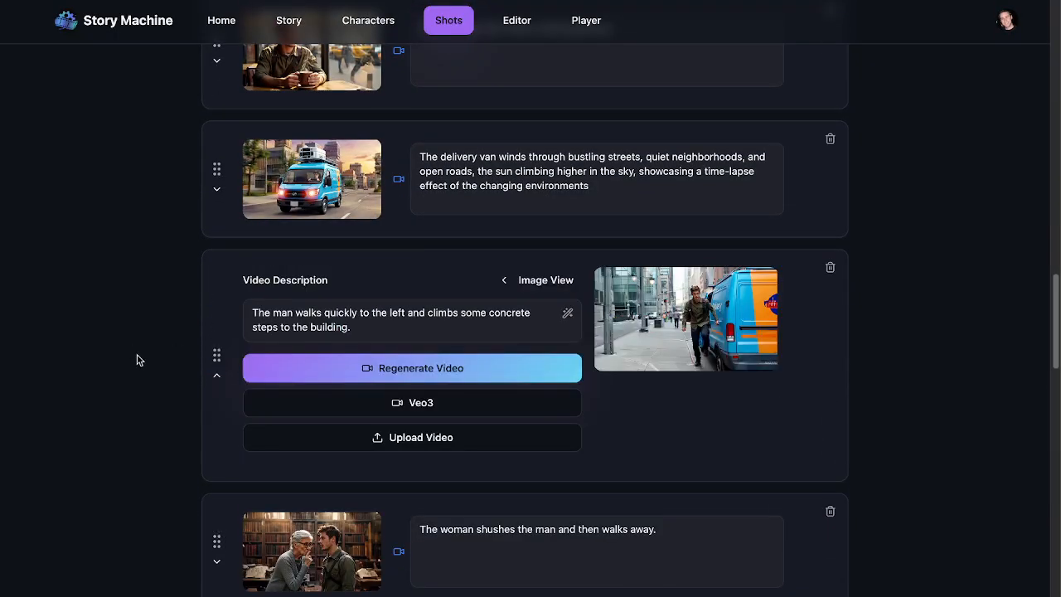
pyautogui.click(531, 166)
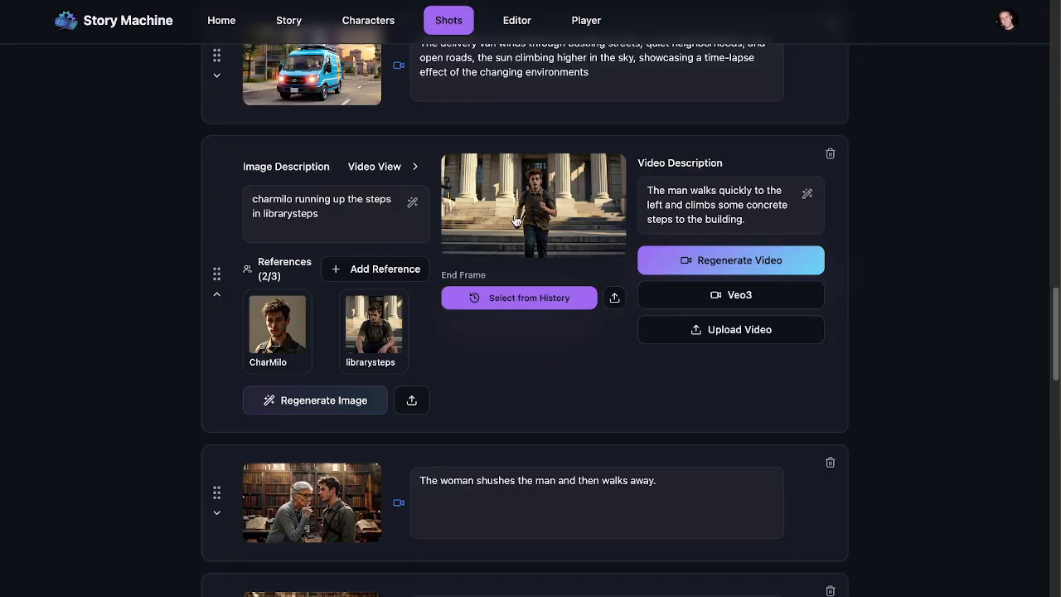
pyautogui.click(515, 219)
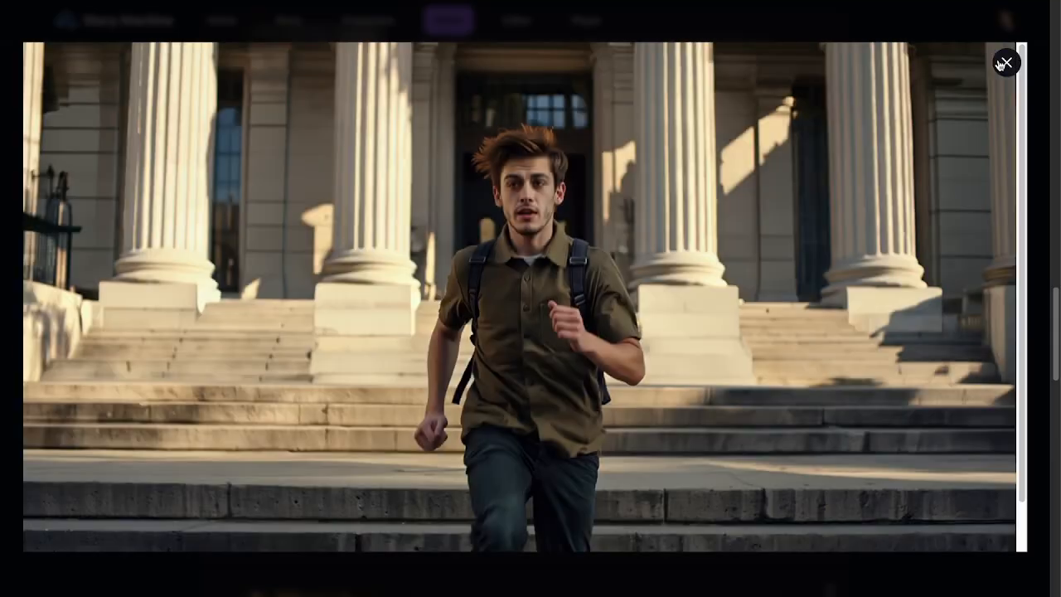
pyautogui.click(1005, 63)
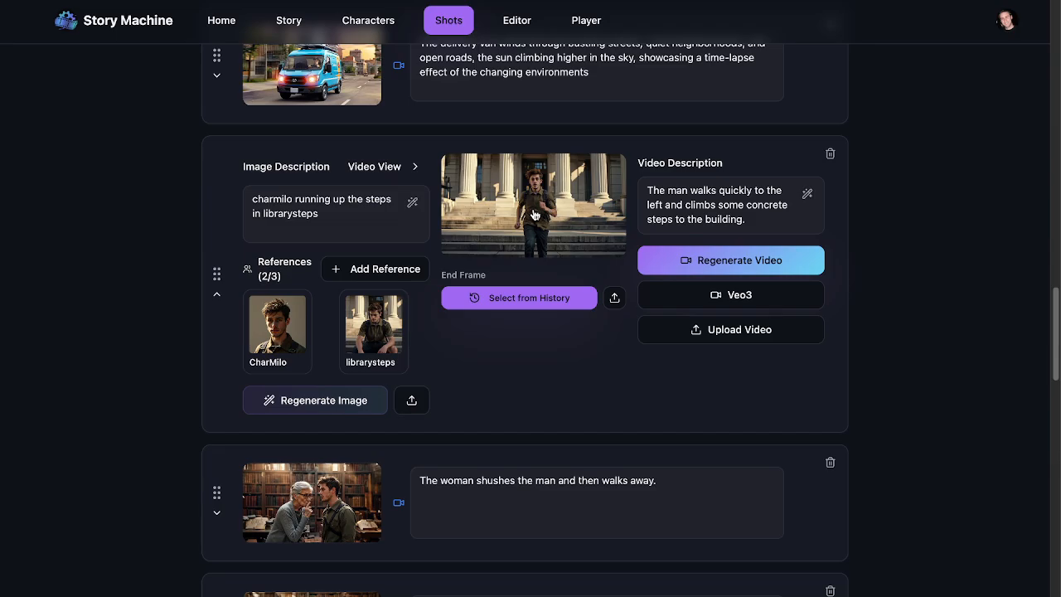
# Add the current shot image (shotbase) as a reference for the steps shot and remove the CharMilo and librarysteps references
pyautogui.click(361, 274)
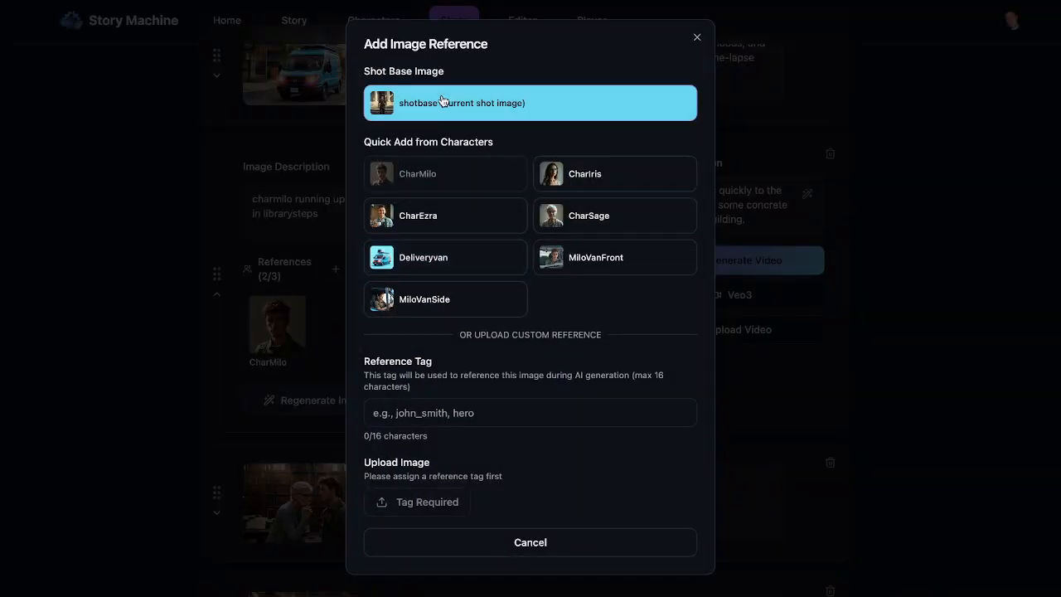
pyautogui.click(440, 102)
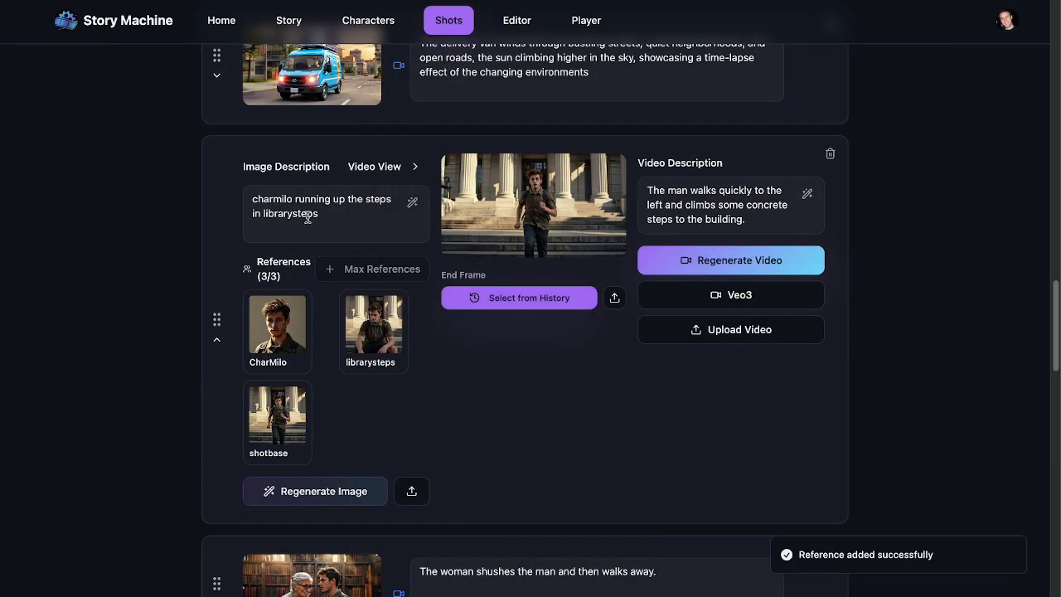
pyautogui.click(396, 302)
pyautogui.click(300, 308)
# Set the image description to "show the man in shotbase facing the other direction further up the stairs." and regenerate the image
pyautogui.click(310, 204)
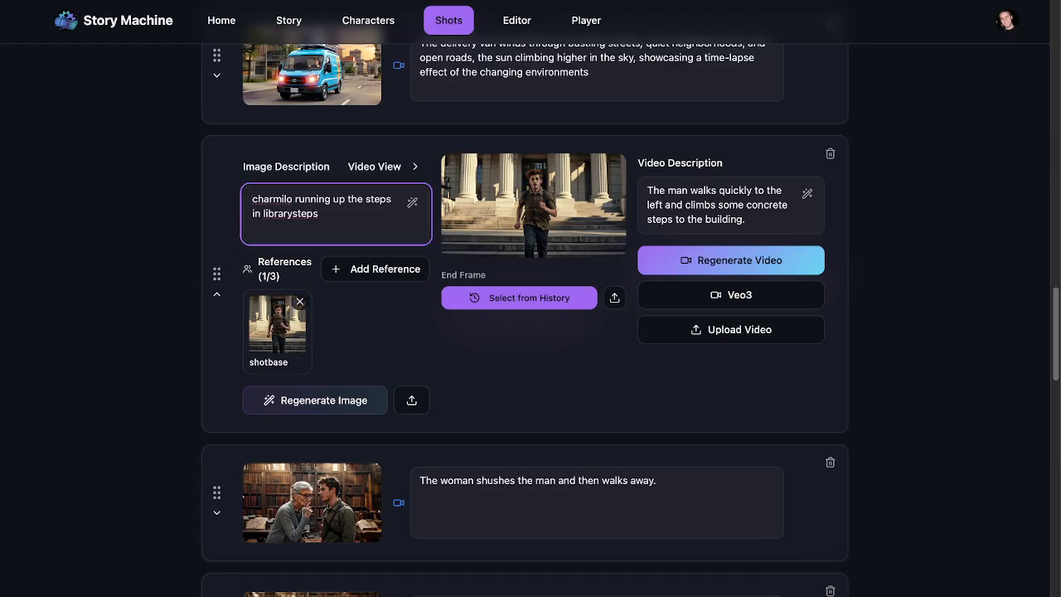
pyautogui.moveTo(334, 216); pyautogui.dragTo(211, 185)
pyautogui.write('show the man in shotbase fa')
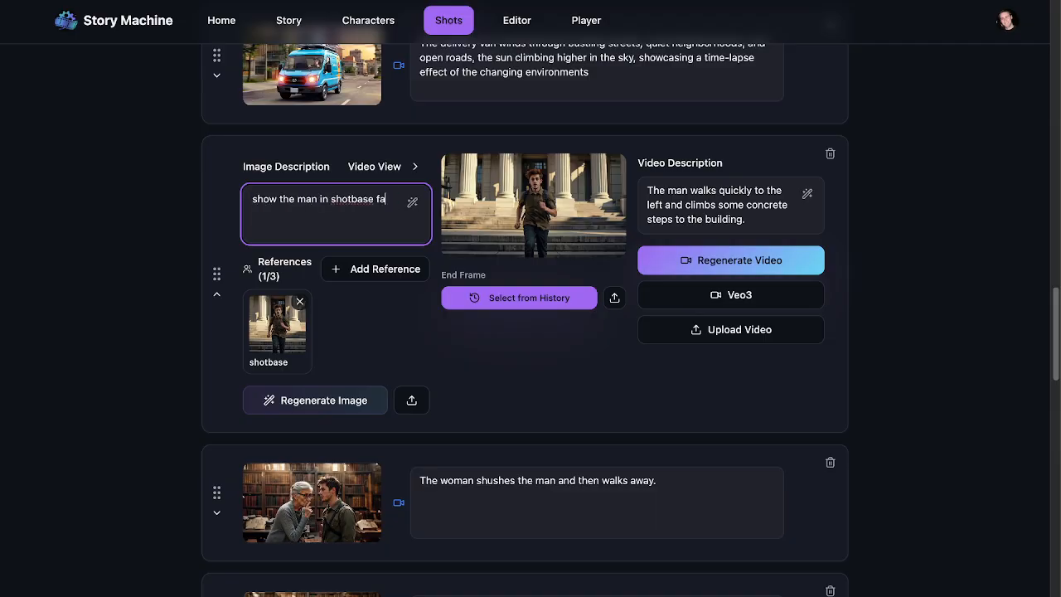
pyautogui.write('cing the other')
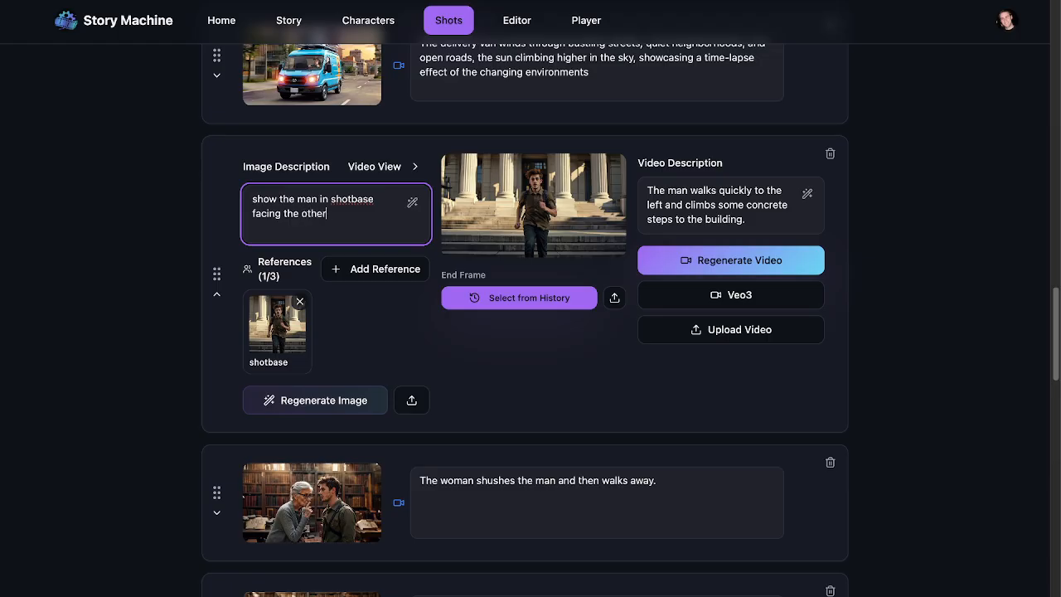
pyautogui.write(' direction further up the stairs.')
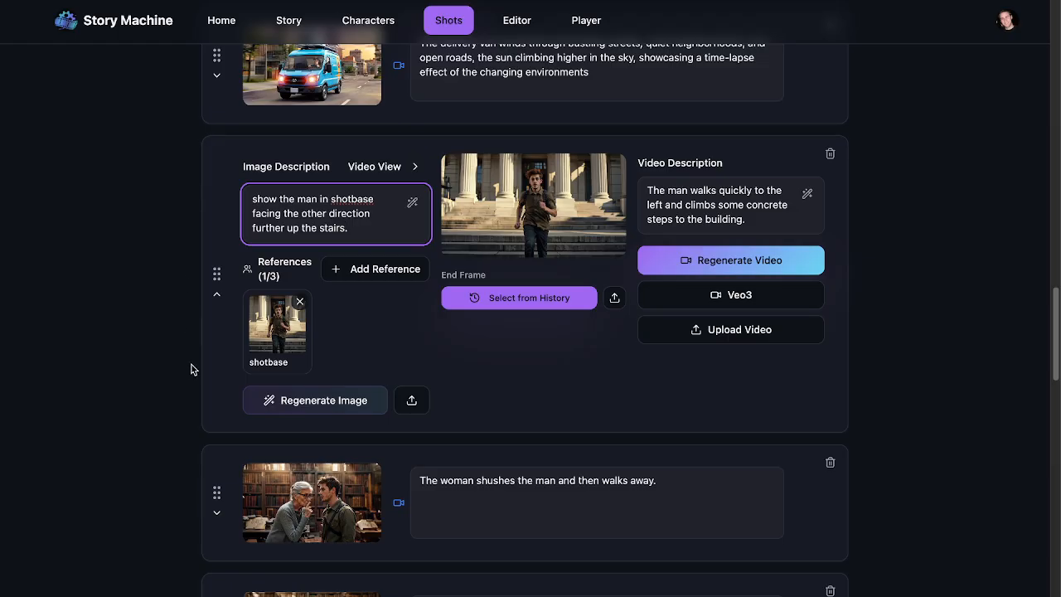
pyautogui.click(332, 403)
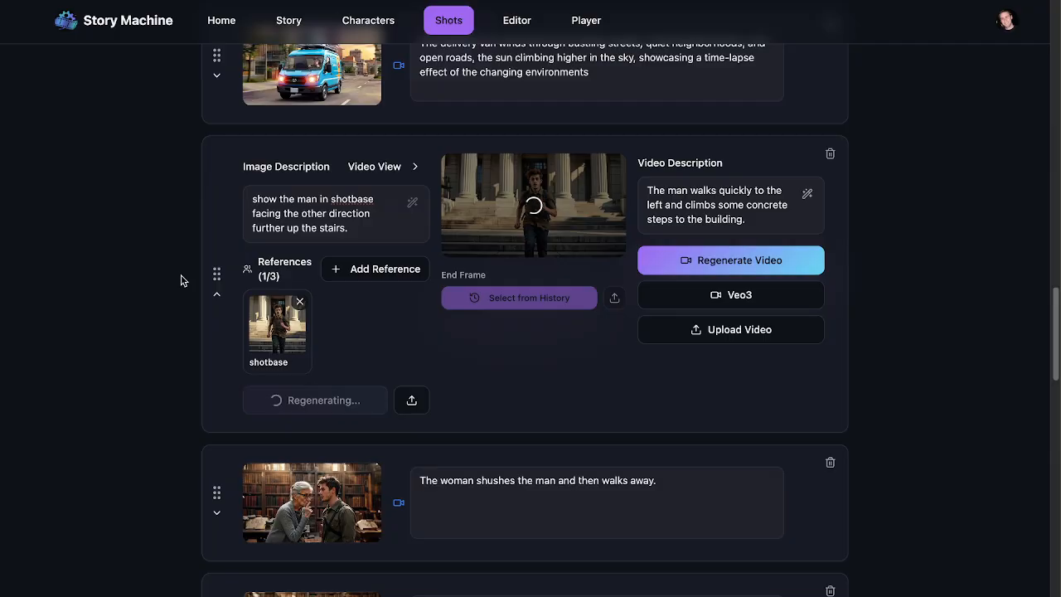
# Play the video of the last shot, the van driving through the city at night
pyautogui.scroll(-1, 273, 201)
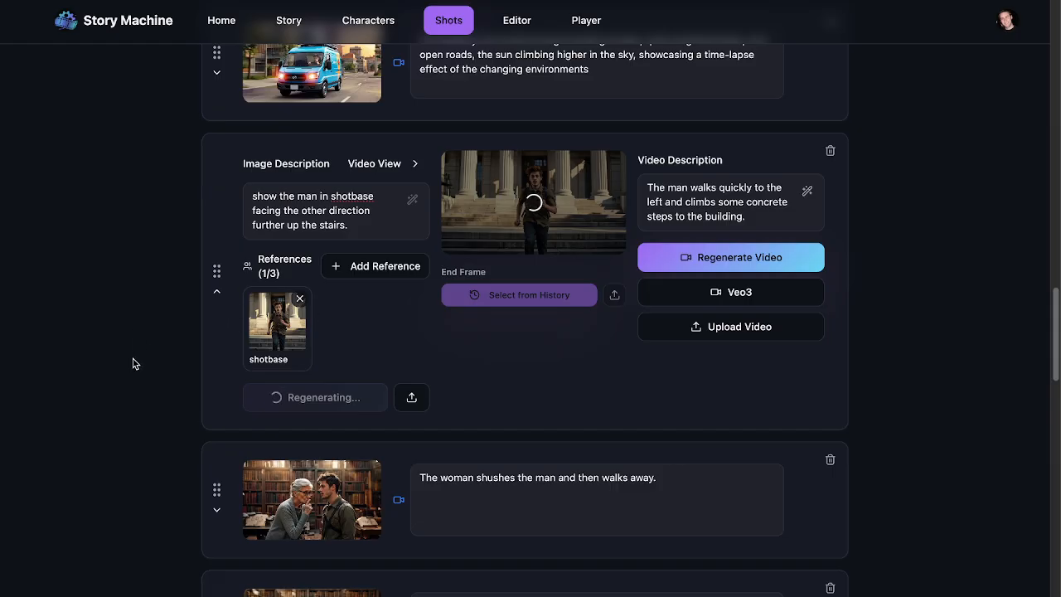
pyautogui.scroll(1, 141, 360)
pyautogui.scroll(-6, 145, 357)
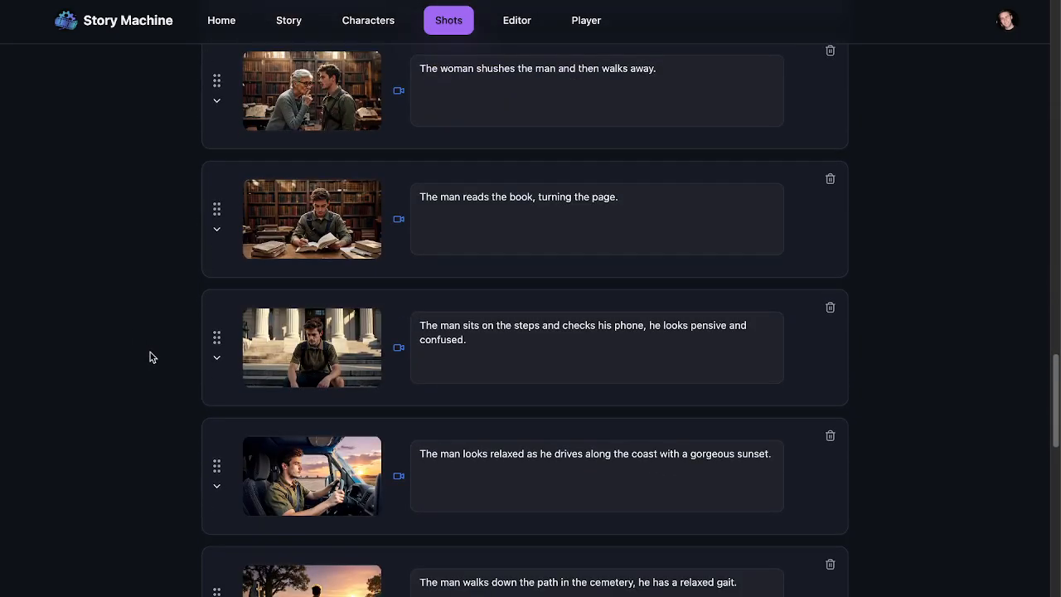
pyautogui.scroll(-5, 151, 357)
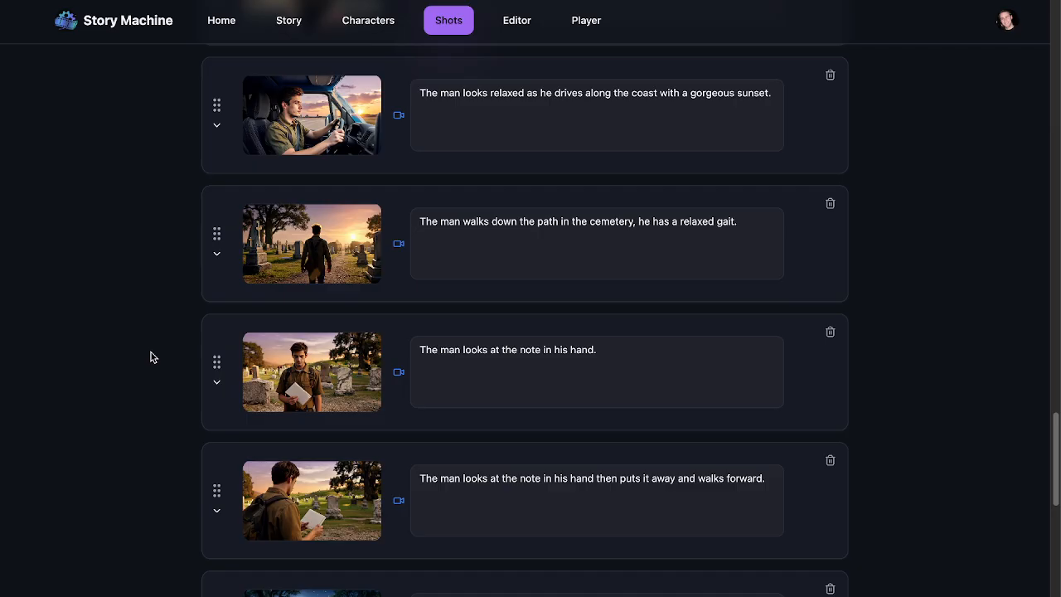
pyautogui.scroll(-4, 151, 356)
pyautogui.scroll(-4, 153, 357)
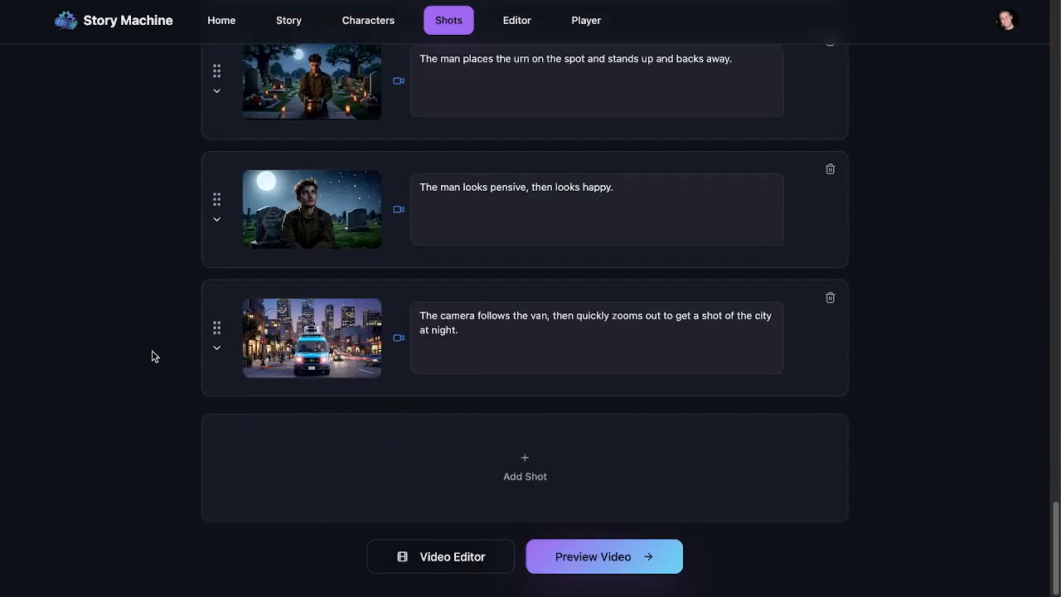
pyautogui.click(302, 351)
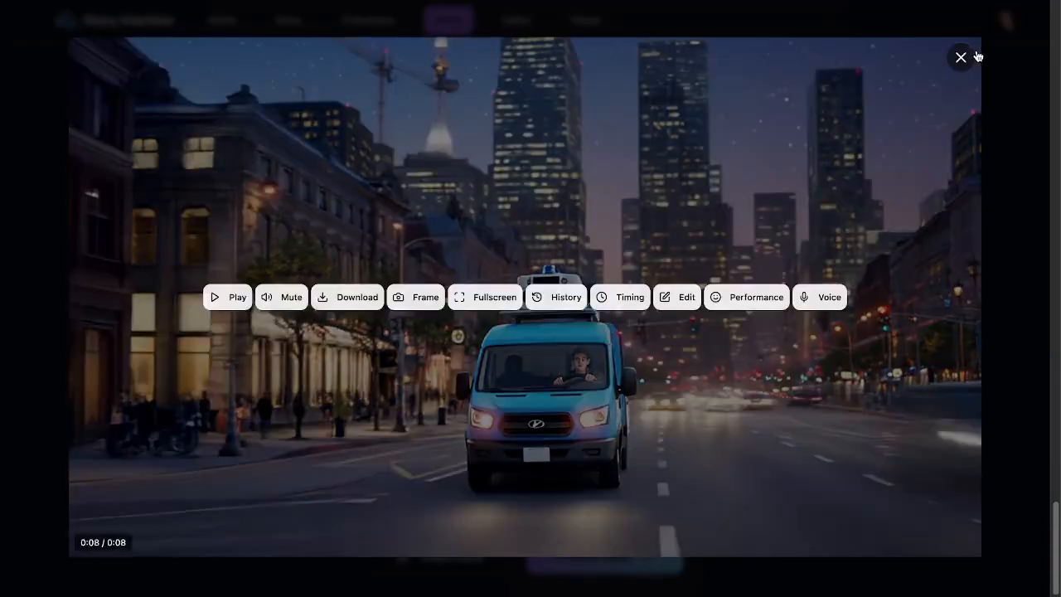
pyautogui.click(961, 58)
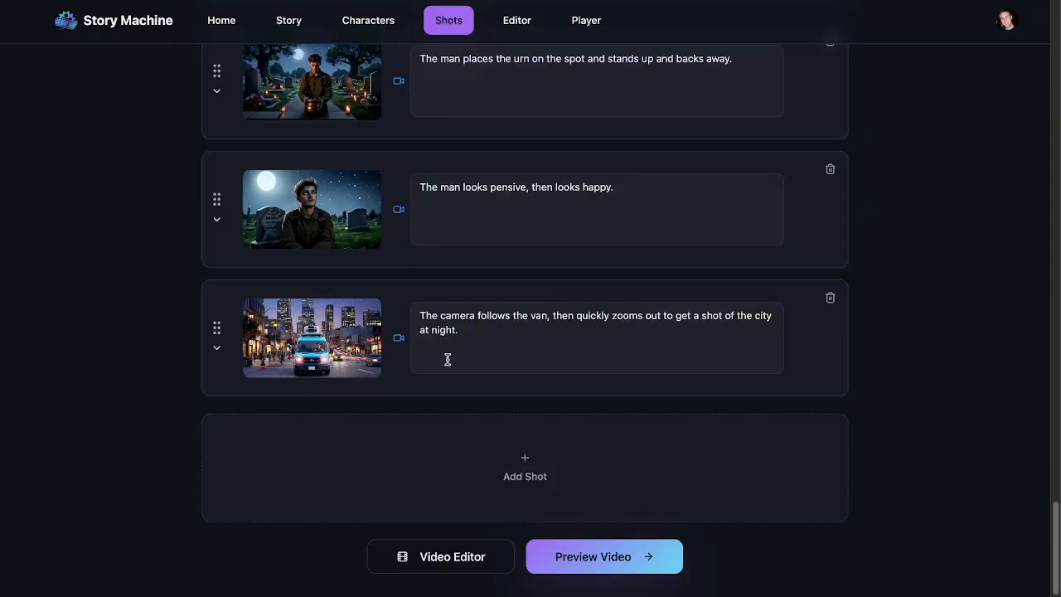
# Change the last shot's video description to "The camera rapidly zooms out showing a gorgeous cityscape." and regenerate its video
pyautogui.click(476, 335)
pyautogui.moveTo(484, 334)
pyautogui.mouseDown()
pyautogui.moveTo(412, 307)
pyautogui.moveTo(514, 319)
pyautogui.moveTo(480, 319)
pyautogui.mouseUp()
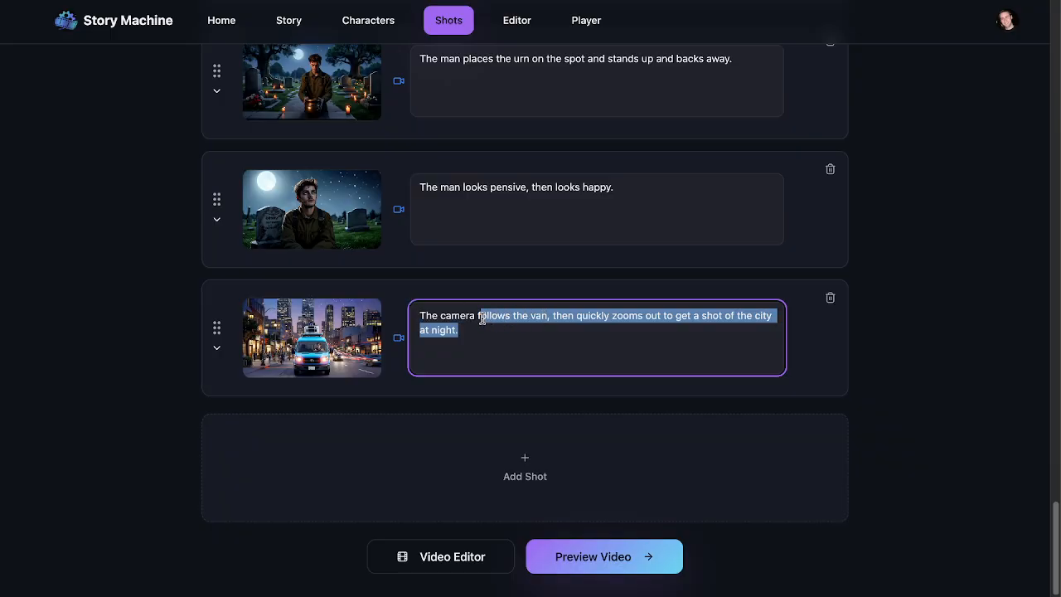
pyautogui.write('ra ra')
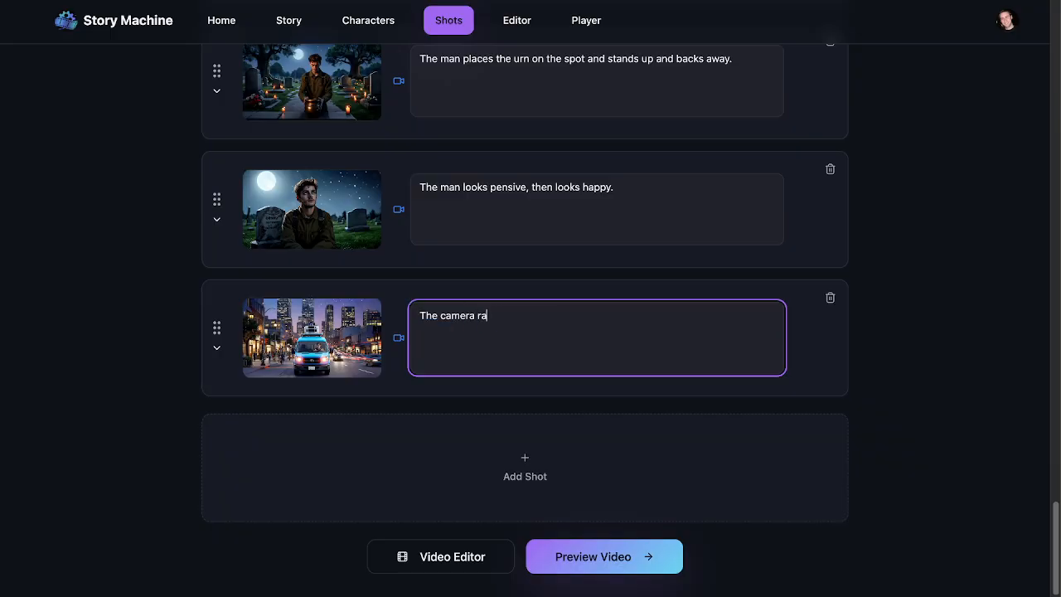
pyautogui.write('pidly zooms out showing a')
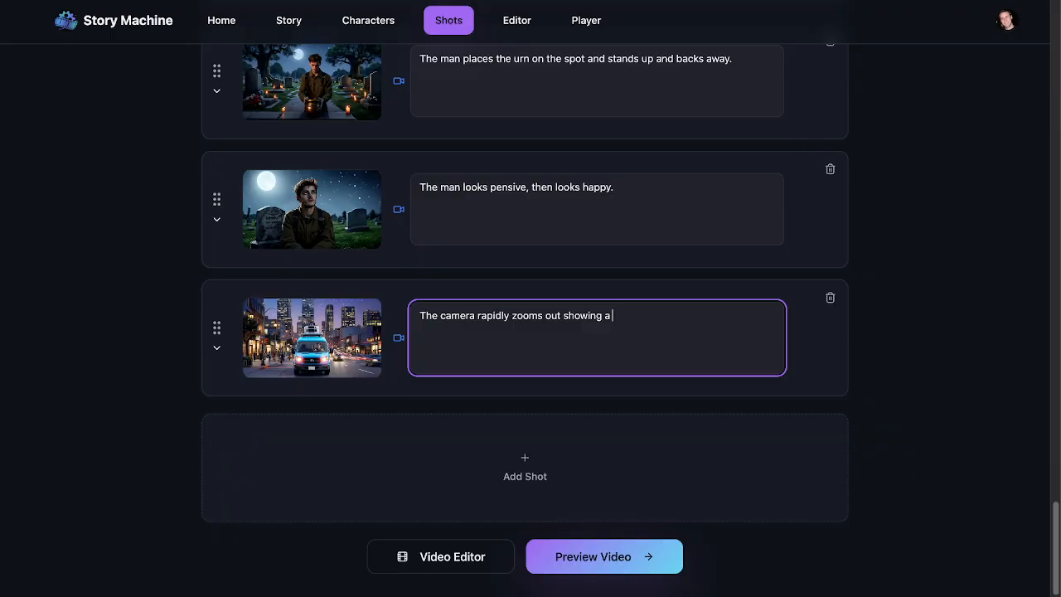
pyautogui.write(' gorgeous cityscape.')
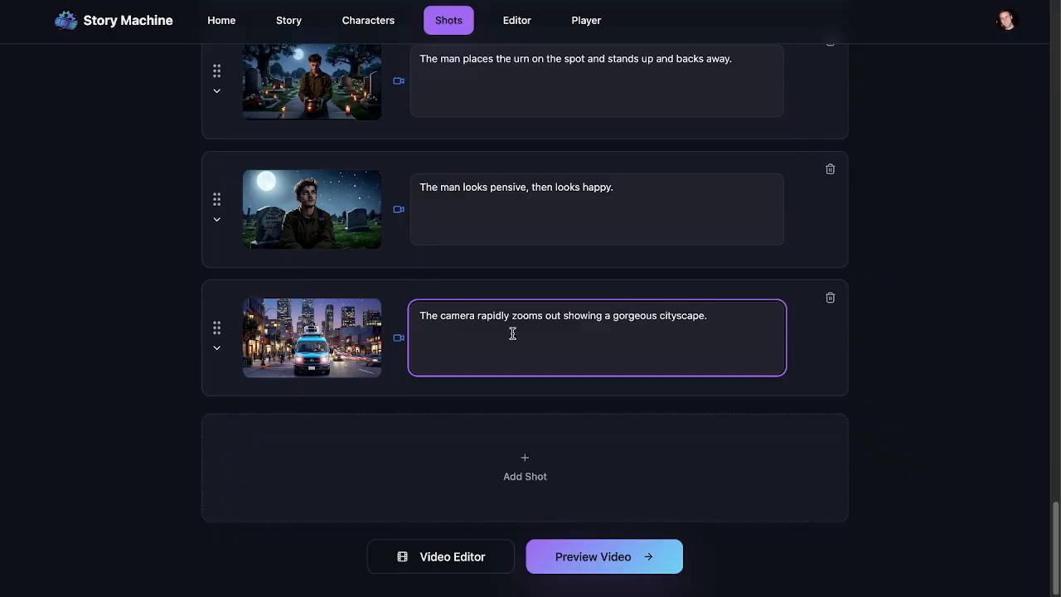
pyautogui.click(216, 348)
pyautogui.click(390, 399)
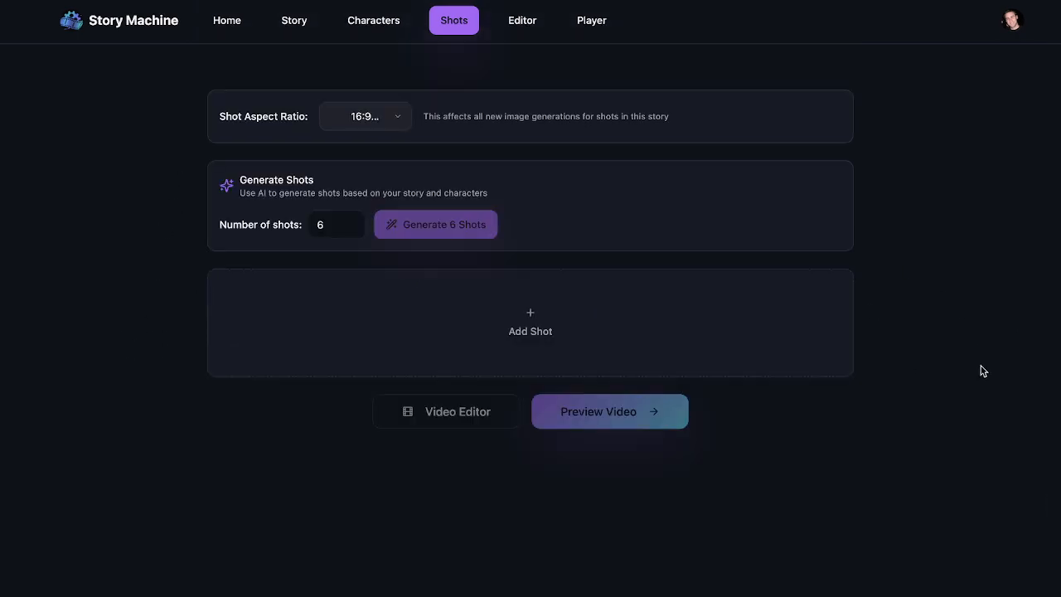
# Play the first shot's video of the man buttoning his shirt
pyautogui.click(271, 348)
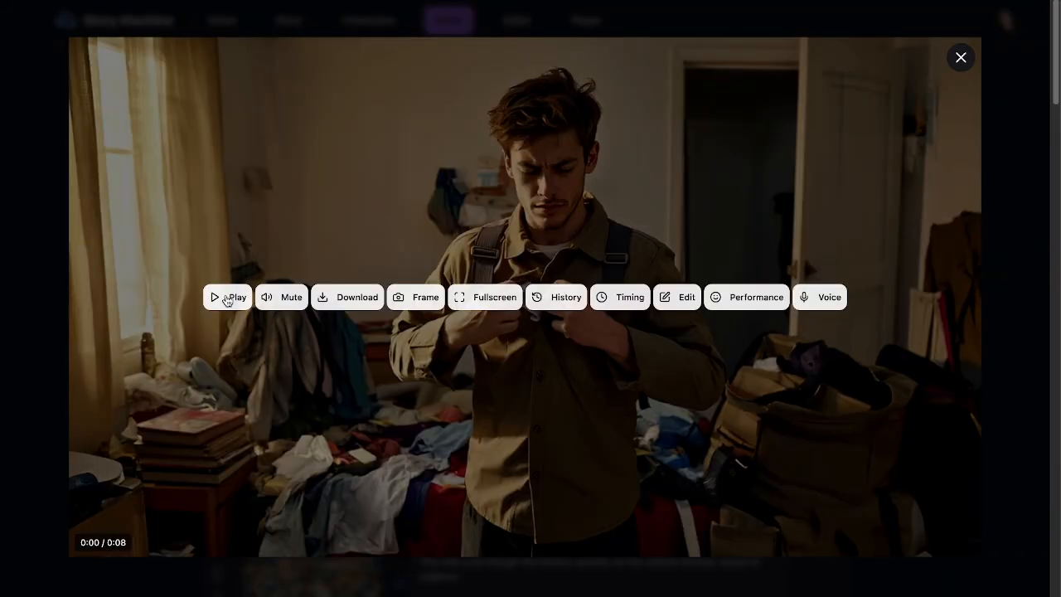
pyautogui.click(227, 300)
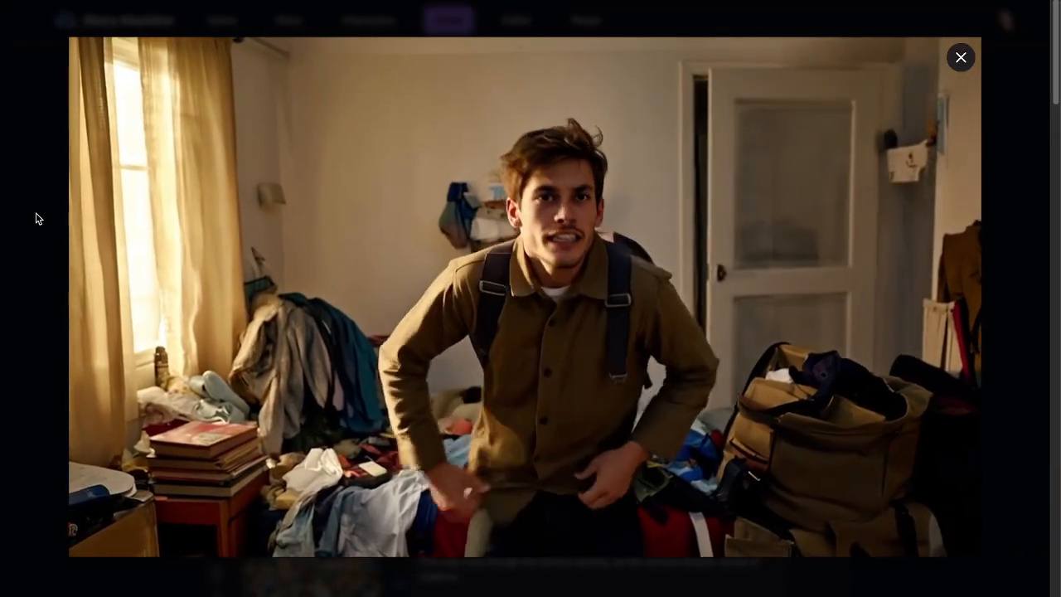
pyautogui.click(36, 218)
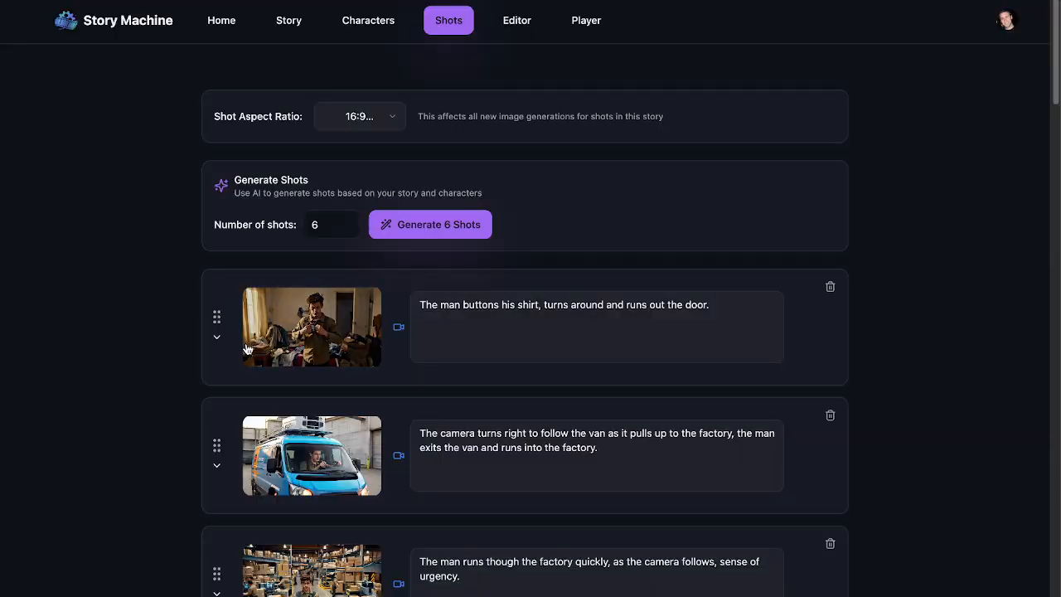
# Look over the shot list, open the story in the video editor and examine its timeline
pyautogui.scroll(-8, 246, 345)
pyautogui.scroll(2, 247, 349)
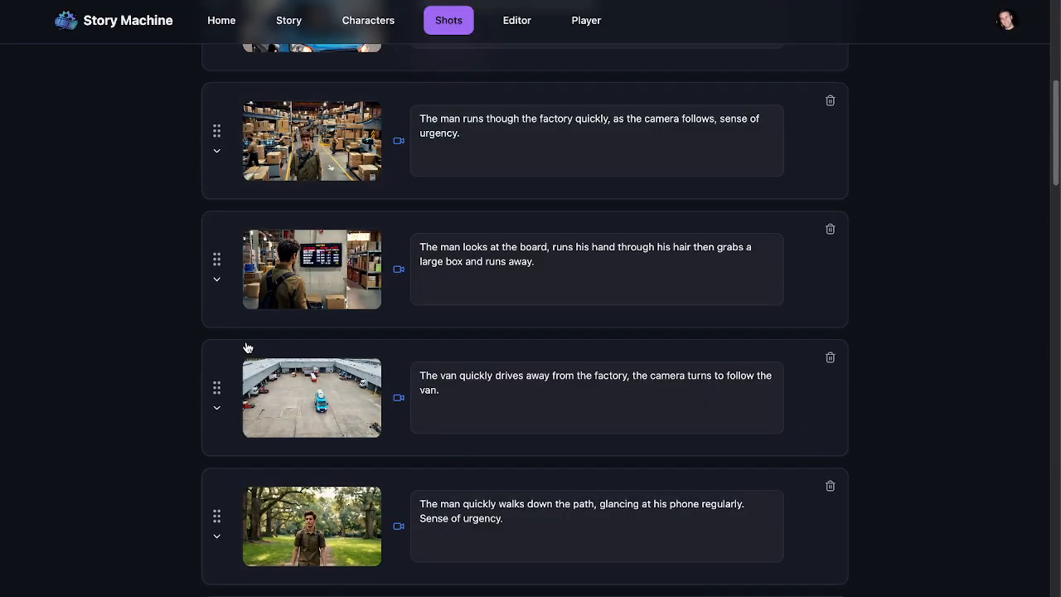
pyautogui.scroll(5, 247, 348)
pyautogui.click(516, 21)
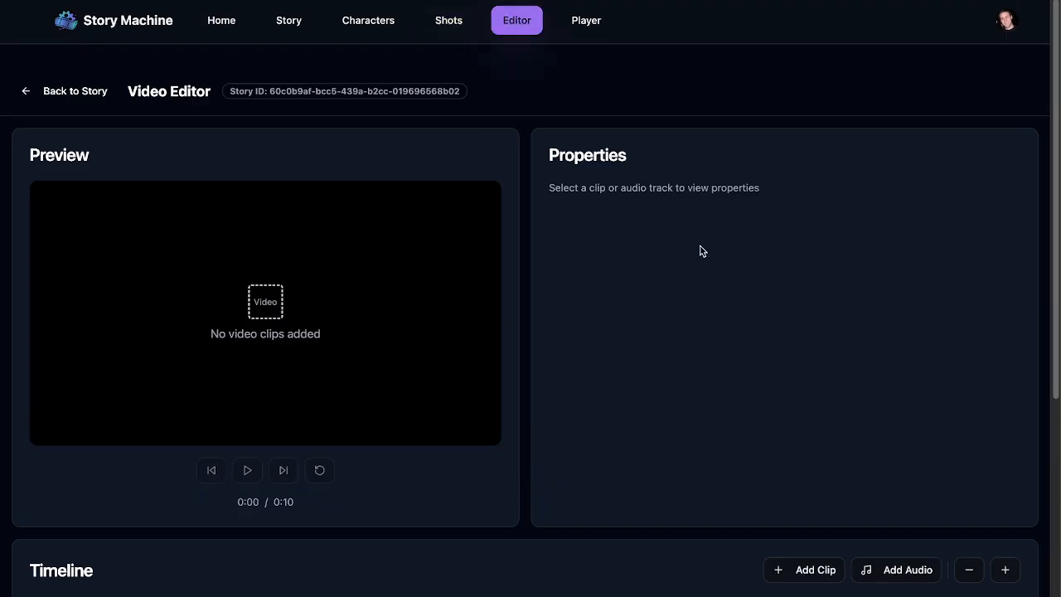
pyautogui.scroll(-3, 736, 371)
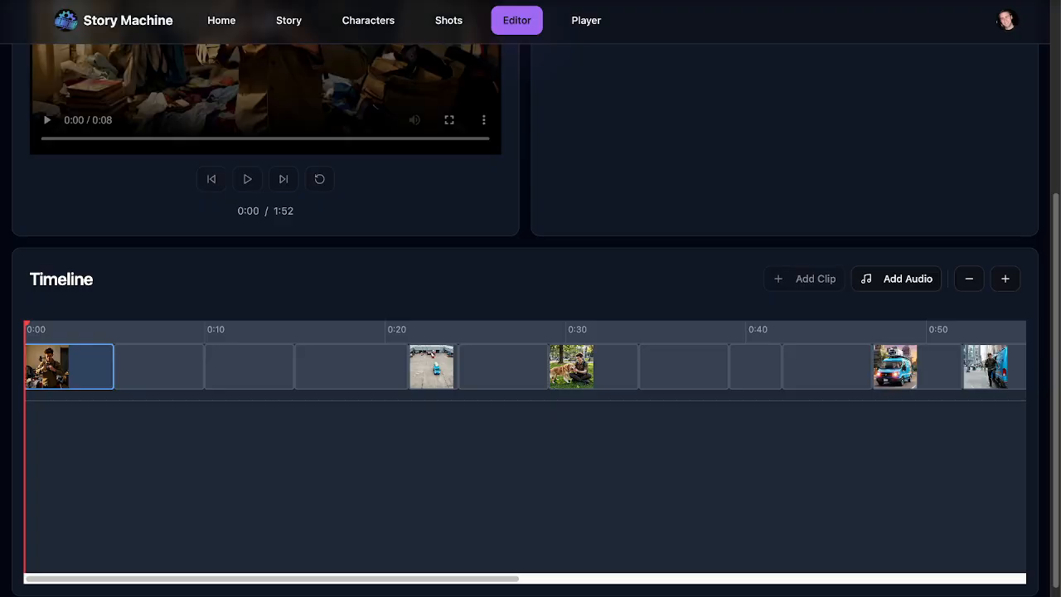
# Open suno.ai in a new browser tab and go to its song creation page
pyautogui.press('super+t')
pyautogui.write('suno.ai')
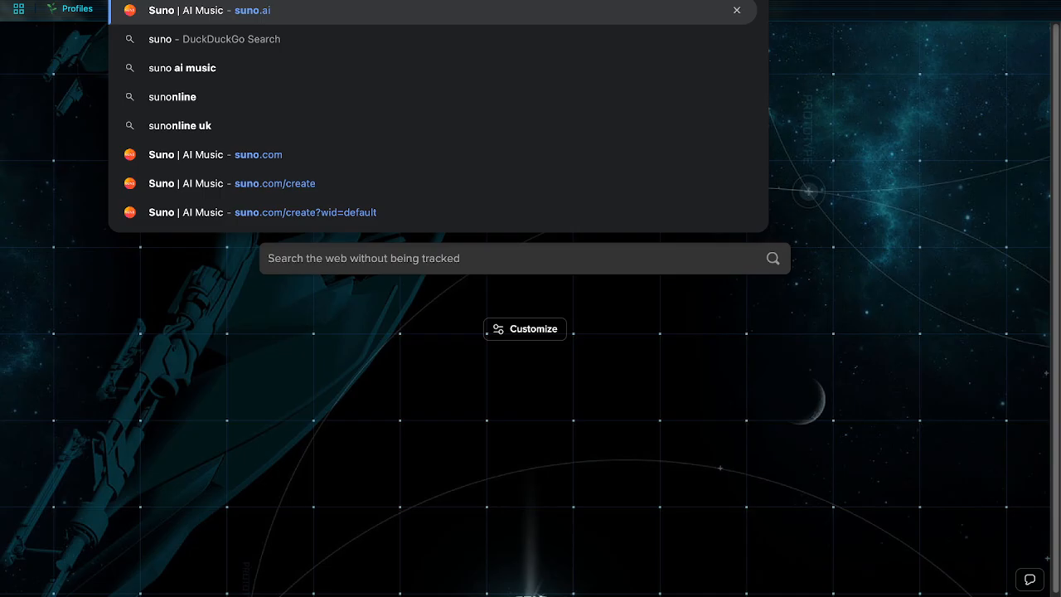
pyautogui.press('Return')
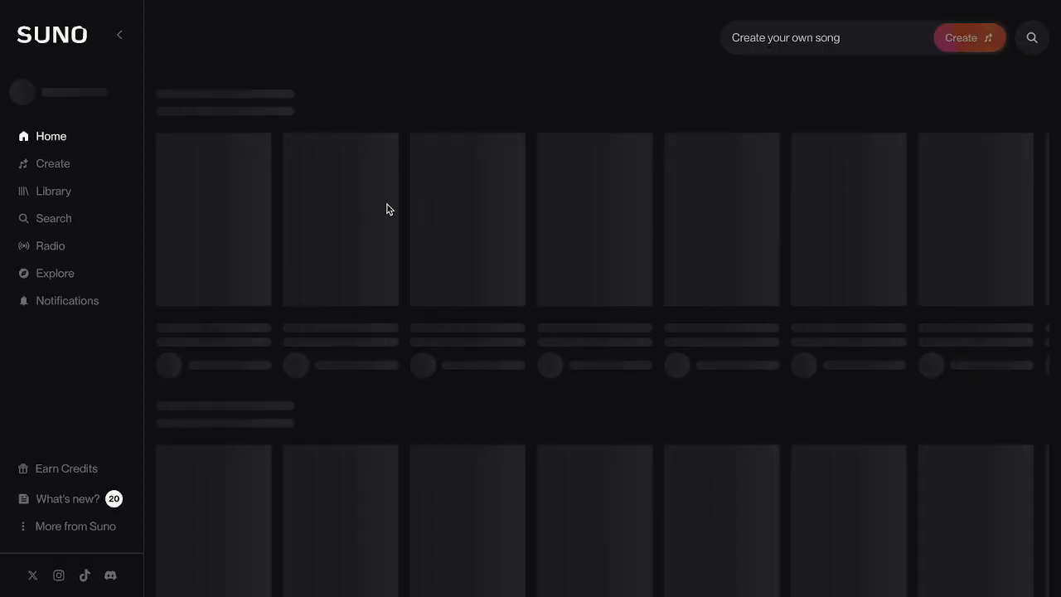
pyautogui.click(52, 164)
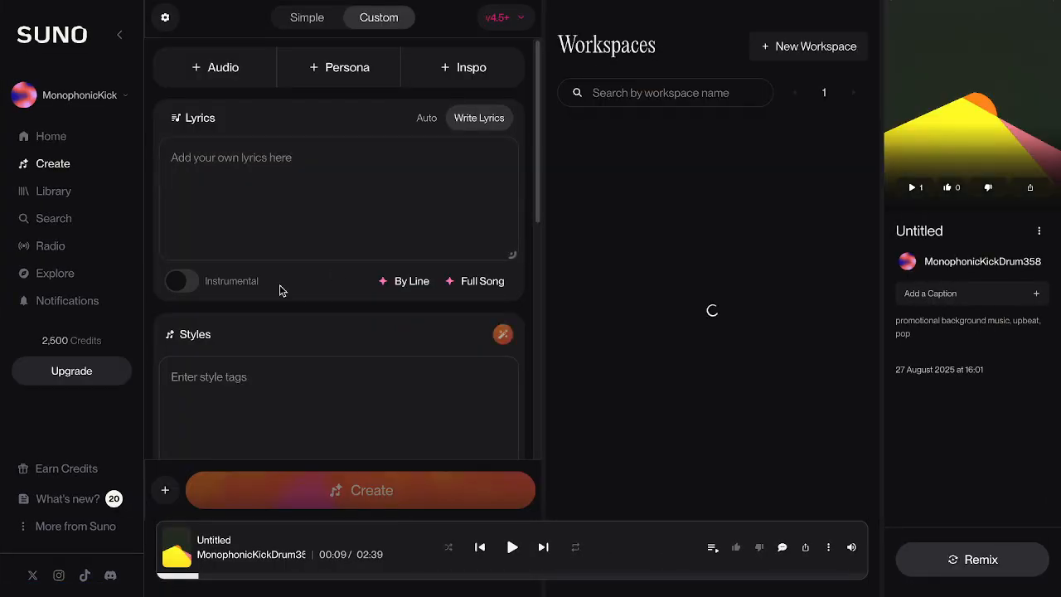
# Create an instrumental song in Suno with the style description "background, starts frantic then calms down"
pyautogui.click(184, 277)
pyautogui.click(331, 220)
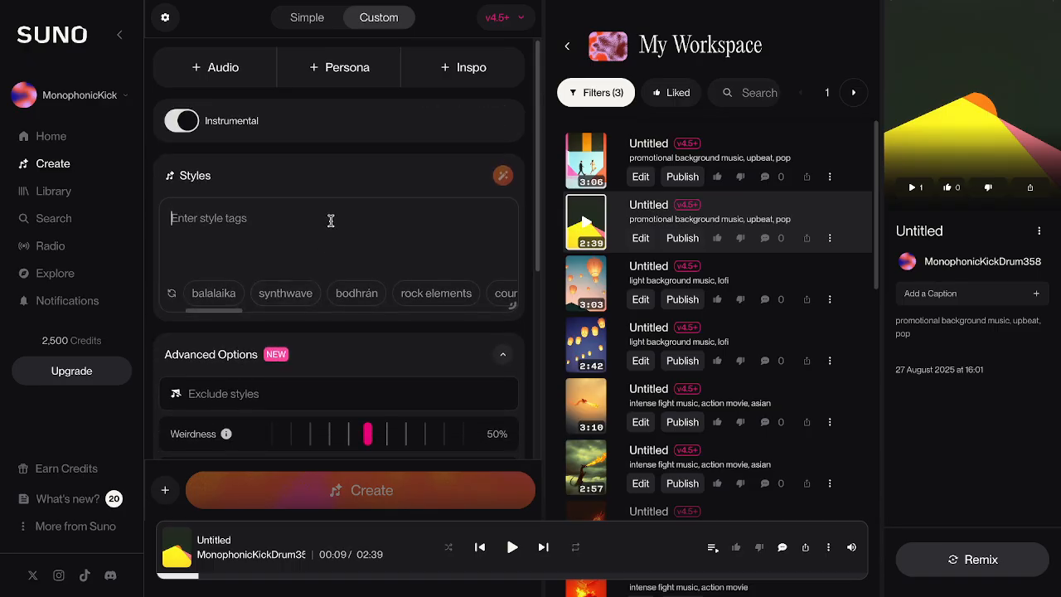
pyautogui.write('bac')
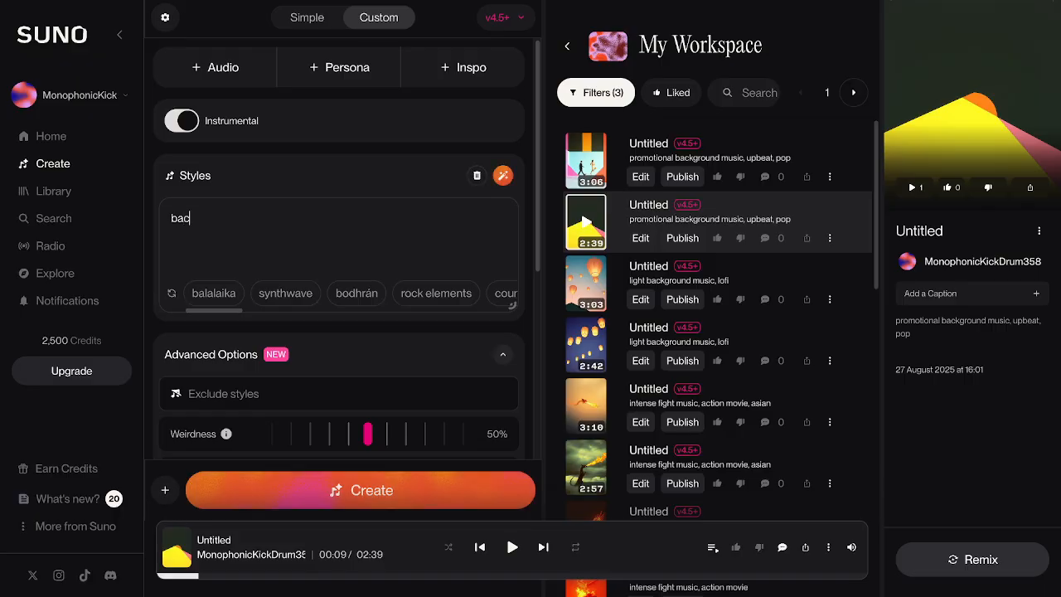
pyautogui.write('kground, starts frant')
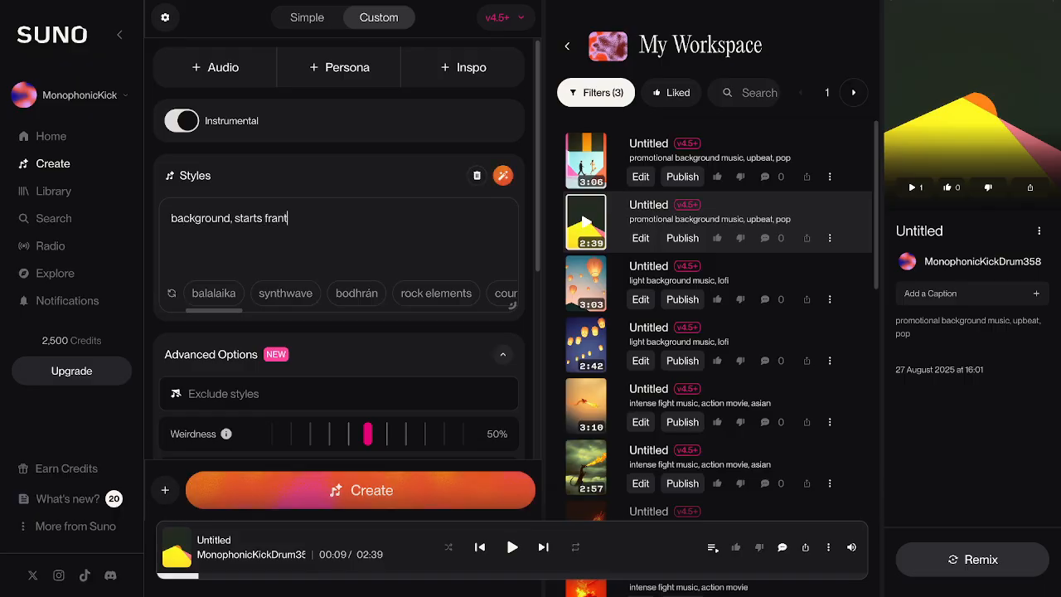
pyautogui.write('ic then calms down.')
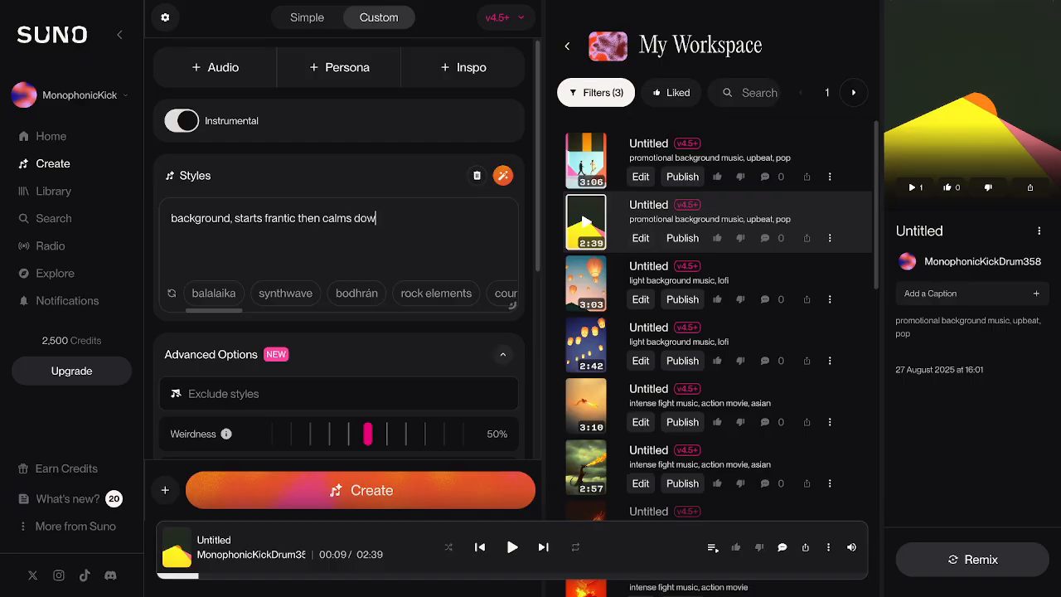
pyautogui.click(383, 492)
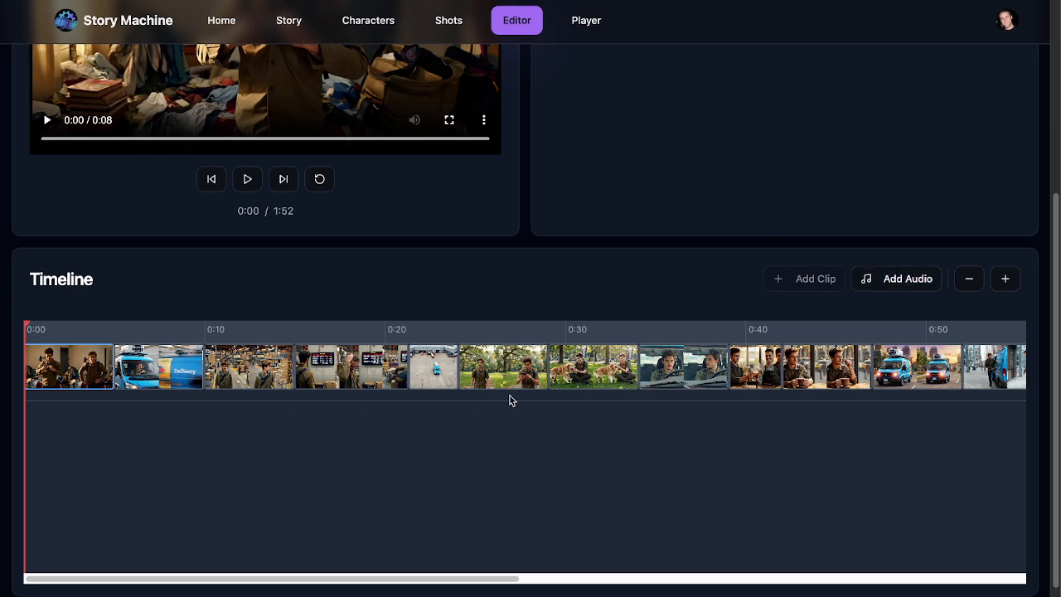
# Switch back to the Story Machine editor, select the first clip, and review its properties and the full timeline
pyautogui.click(108, 372)
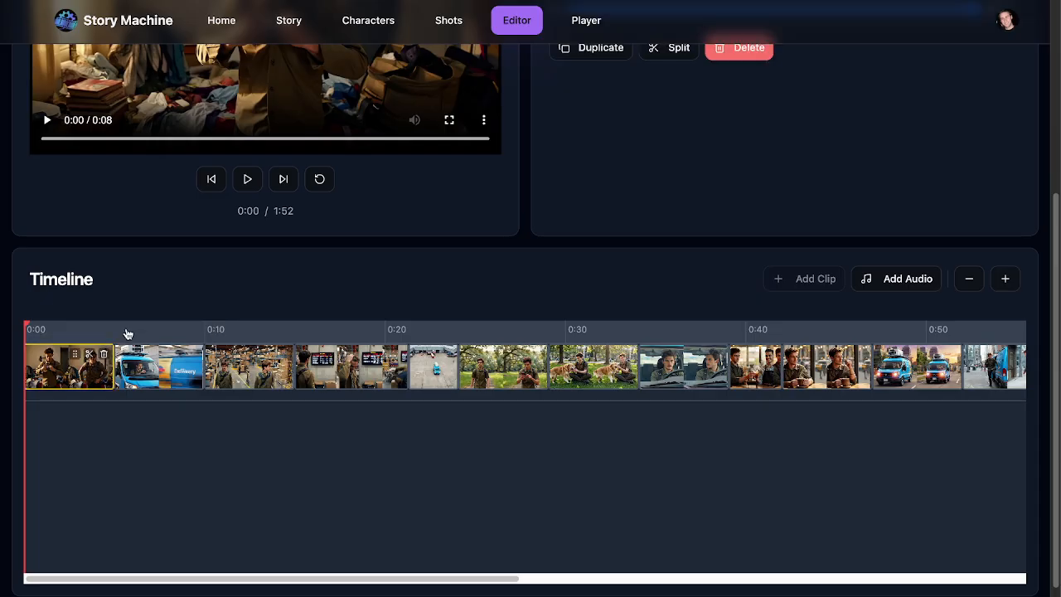
pyautogui.scroll(-1, 127, 334)
pyautogui.scroll(4, 127, 334)
pyautogui.scroll(-2, 128, 339)
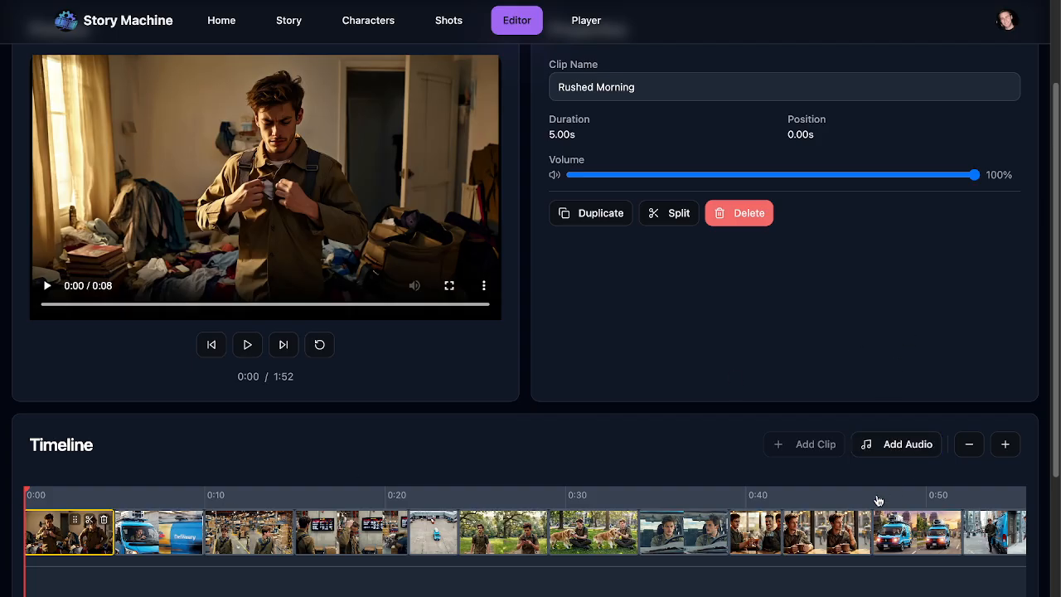
pyautogui.scroll(-2, 879, 501)
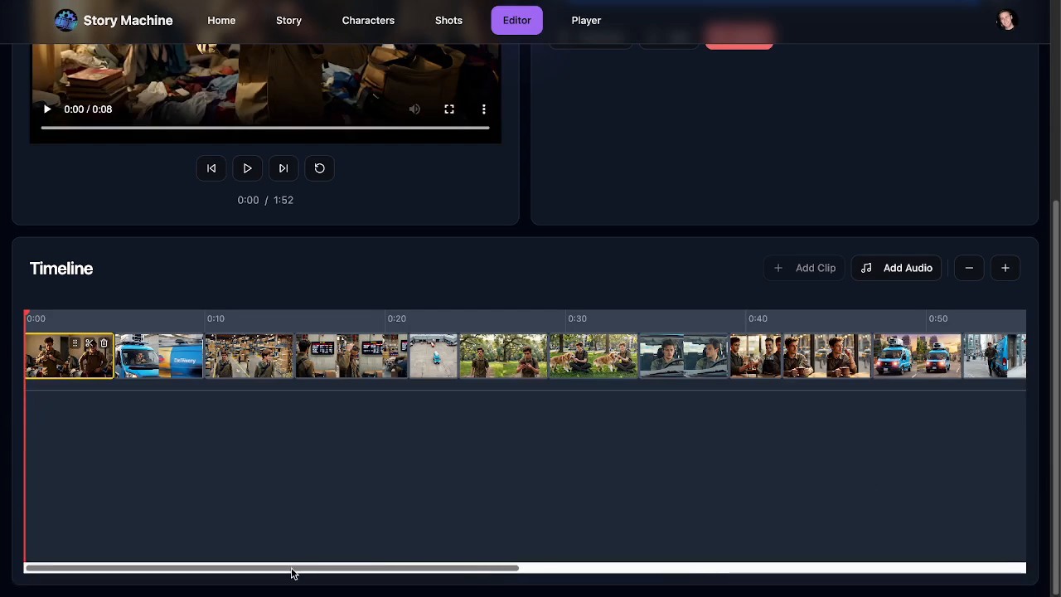
pyautogui.moveTo(292, 572); pyautogui.dragTo(242, 571)
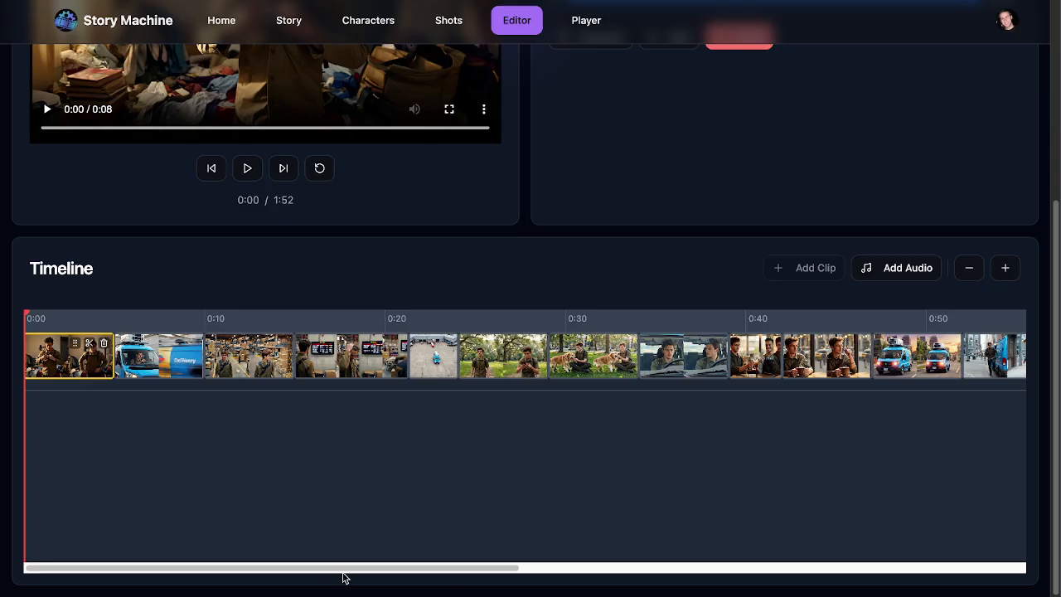
pyautogui.moveTo(343, 576); pyautogui.dragTo(811, 430)
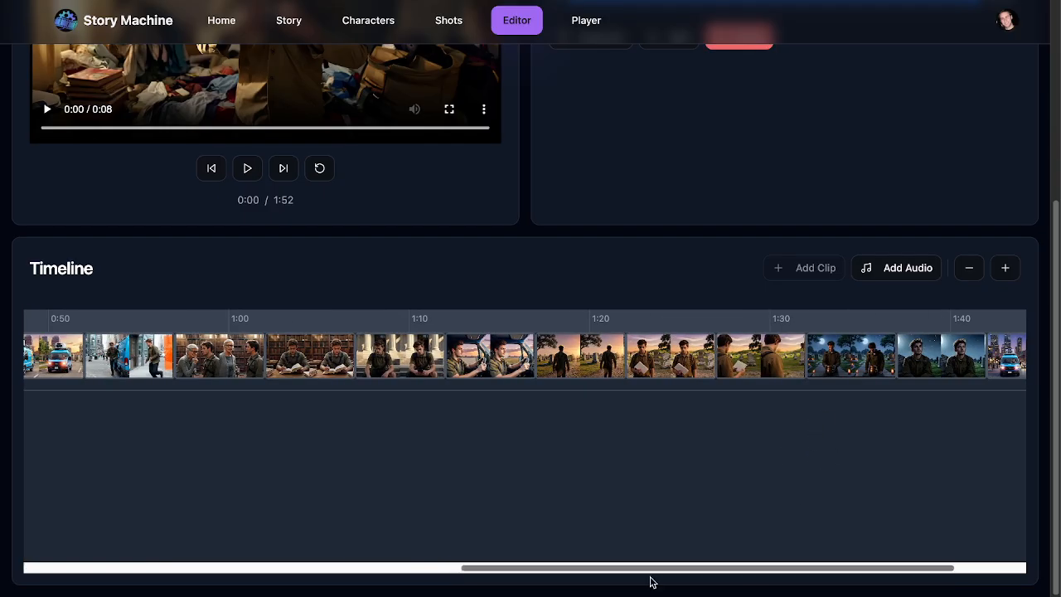
pyautogui.moveTo(663, 576); pyautogui.dragTo(185, 572)
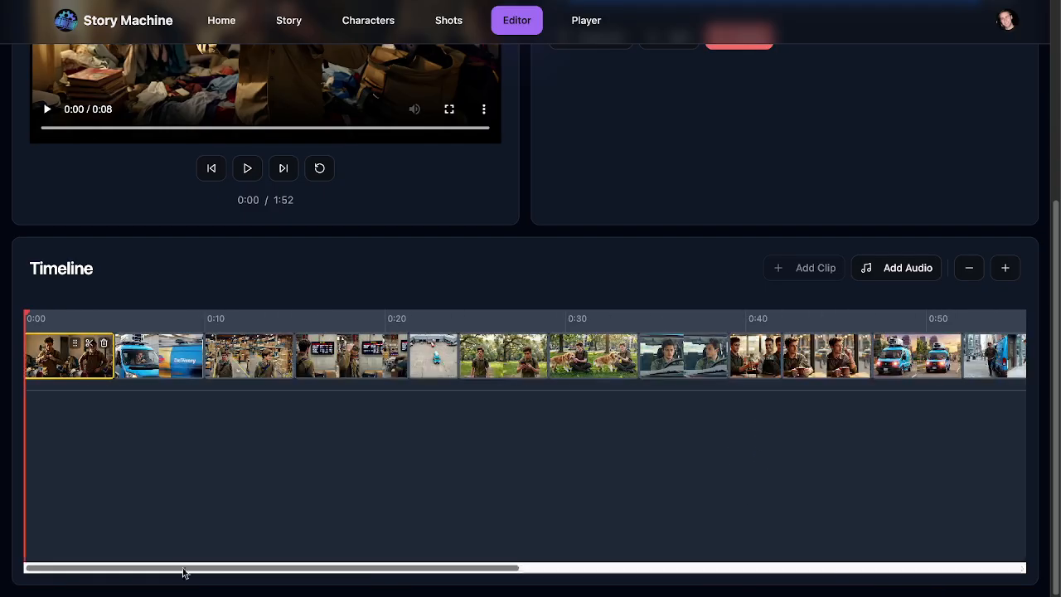
# Record a voice clip about 8 seconds long for Voice Transform, allowing microphone access while visiting the site
pyautogui.click(915, 272)
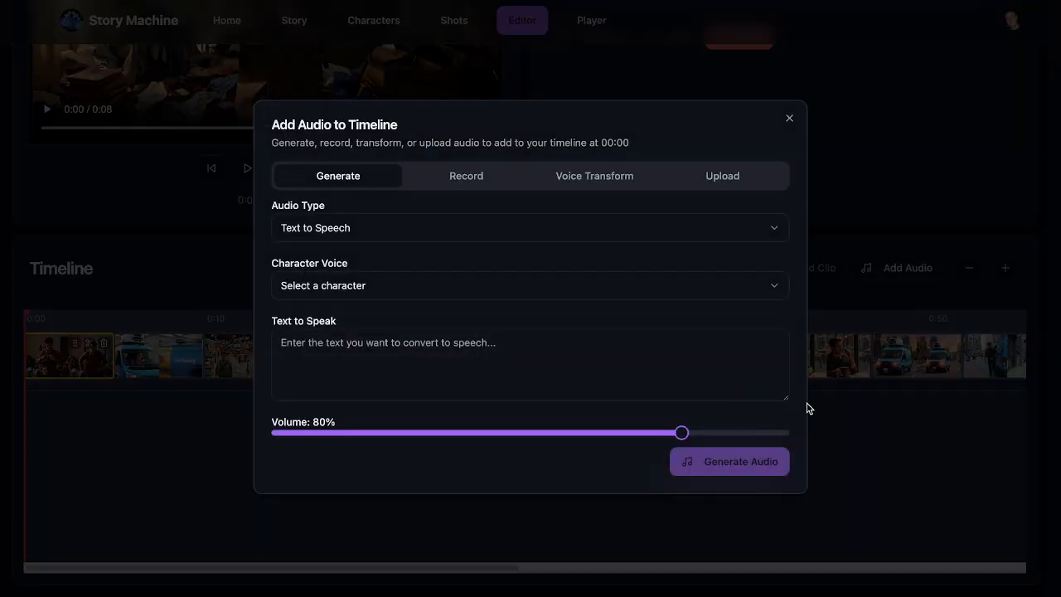
pyautogui.click(612, 176)
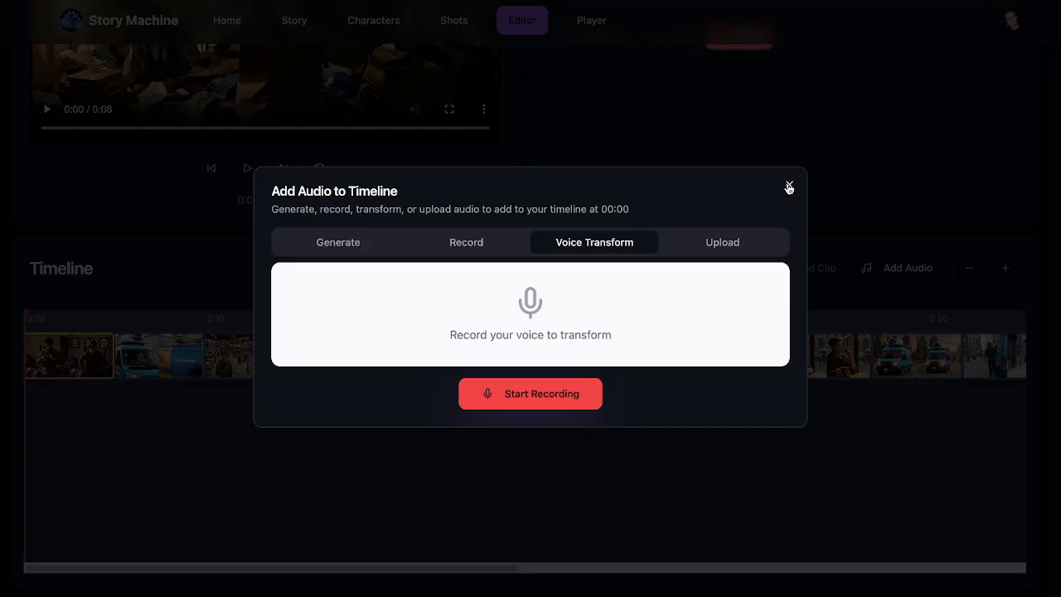
pyautogui.click(531, 396)
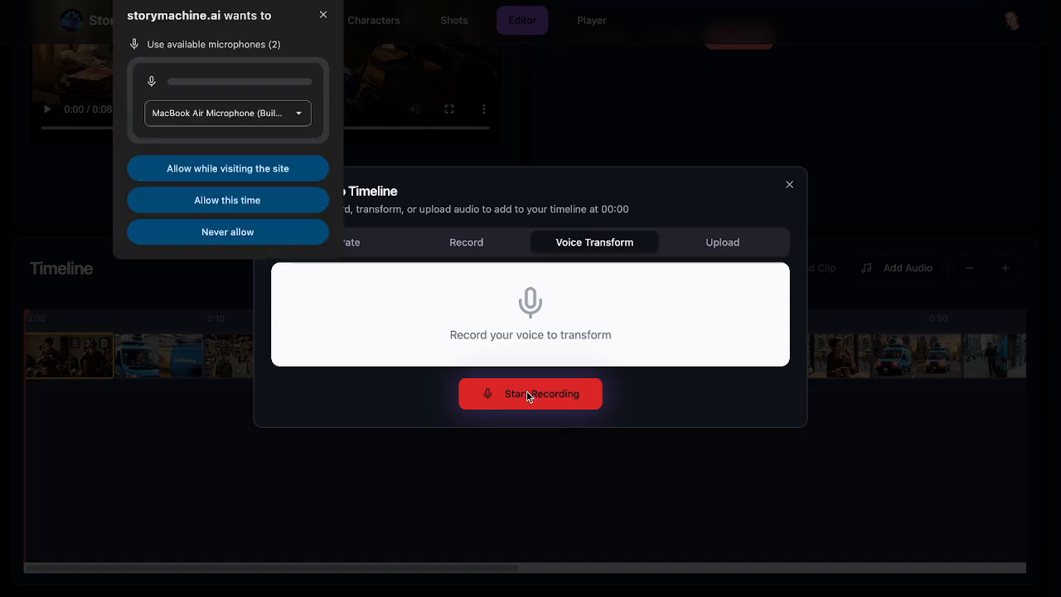
pyautogui.click(218, 170)
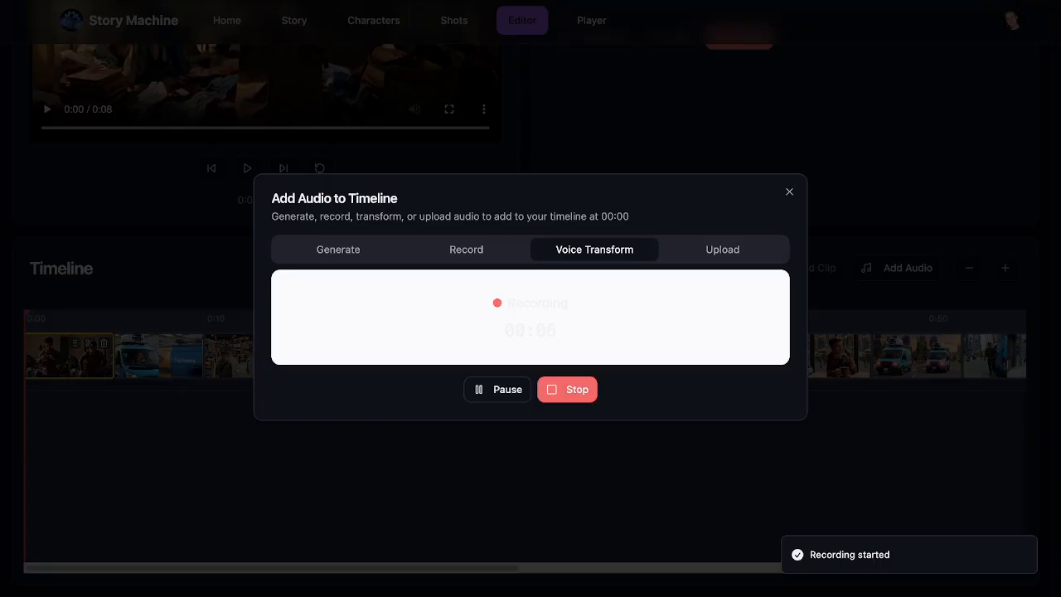
pyautogui.click(570, 389)
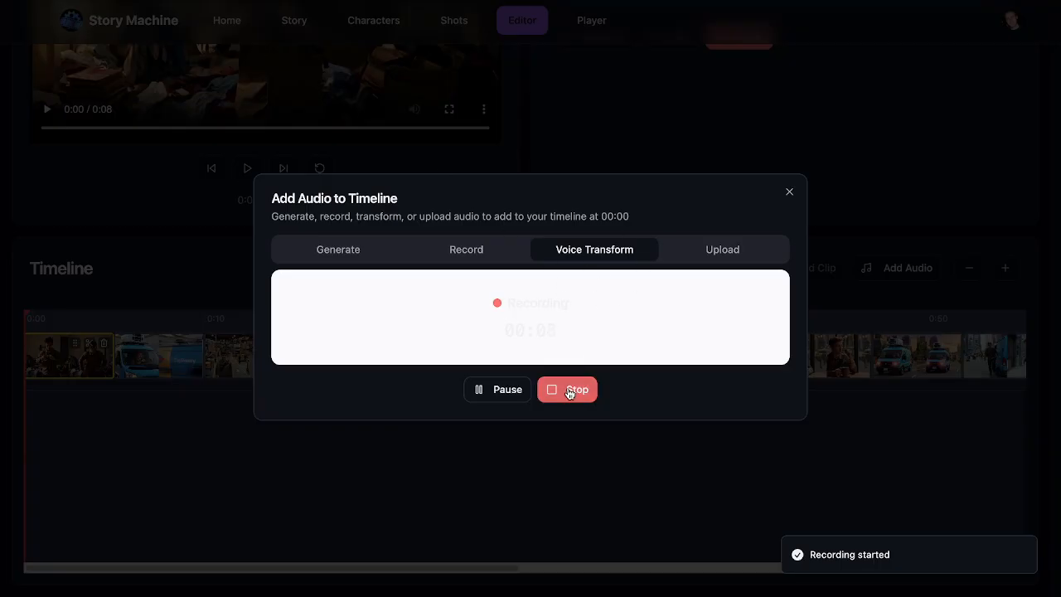
# Play back the voice recording, then discard it and leave the audio dialog
pyautogui.click(292, 251)
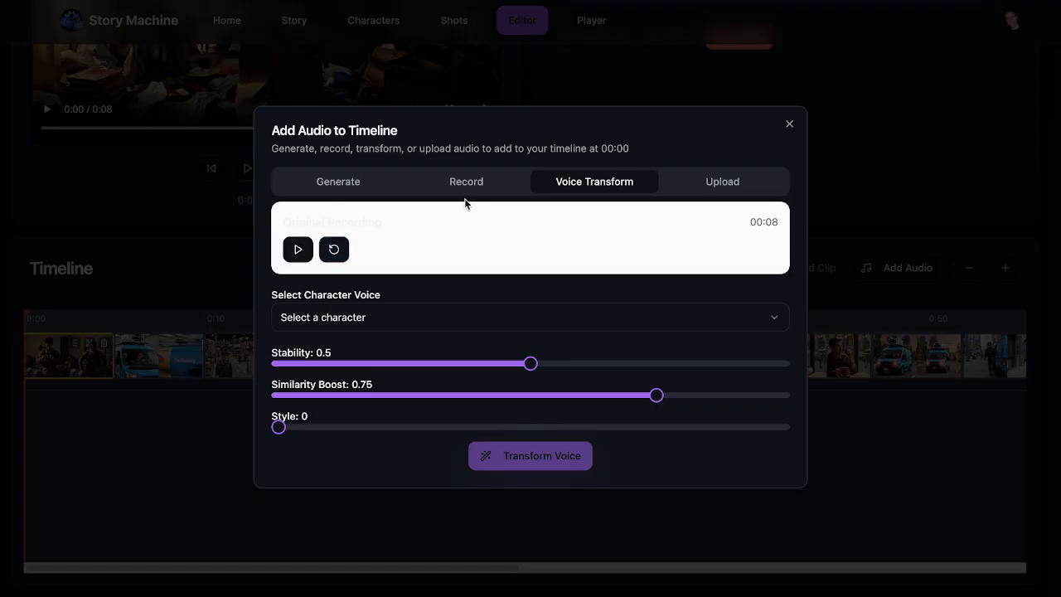
pyautogui.click(332, 252)
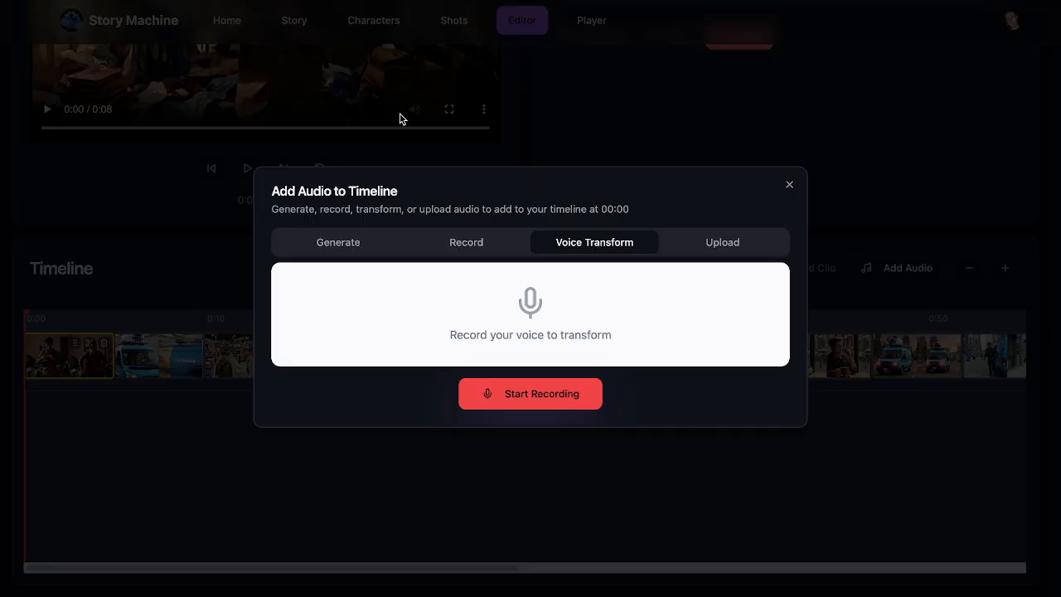
pyautogui.click(403, 113)
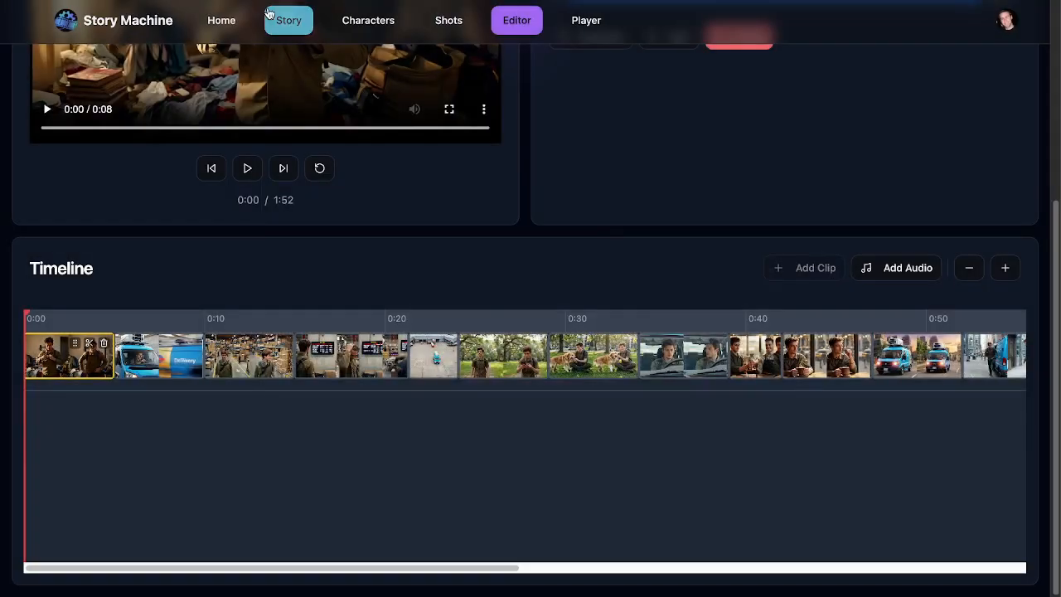
# Copy the full narrative from the Story page, submit it as a prompt in a new ChatGPT chat, and stop the reply
pyautogui.click(280, 25)
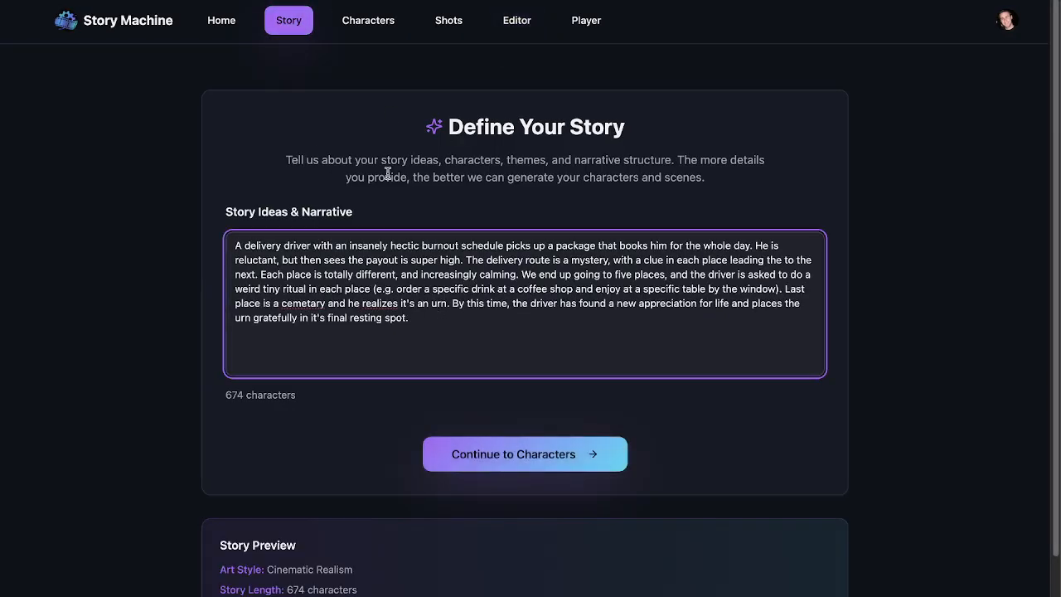
pyautogui.moveTo(412, 320); pyautogui.dragTo(366, 297)
pyautogui.hotkey('ctrl', 'a')
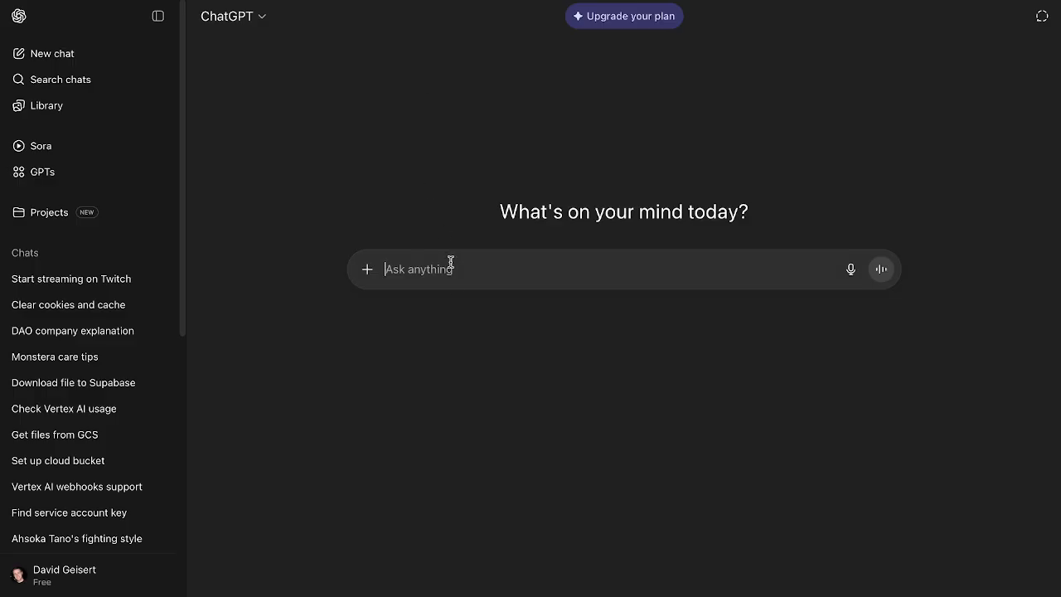
pyautogui.write("A delivery driver with an insanely hectic burnout schedule picks up a package that books him for the whole day. He is reluctant, but then sees the payout is super high. The delivery route is a mystery, with a clue in each place leading the to the next. Each place is totally different, and increasingly calming. We end up going to five places, and the driver is asked to do a weird tiny ritual in each place (e.g. order a specific drink at a coffee shop and enjoy at a specific table by the window). Last place is a cemetary and he realizes it's an urn. By this time, the driver has found a new appreciation for life and places the urn gratefully in it's final resting spot.")
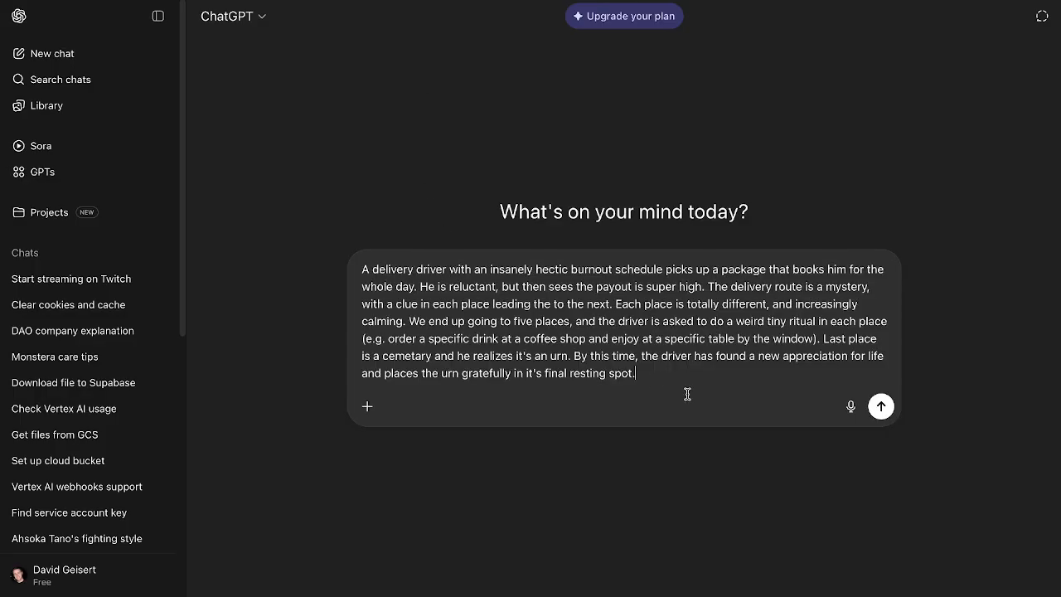
pyautogui.press('Return')
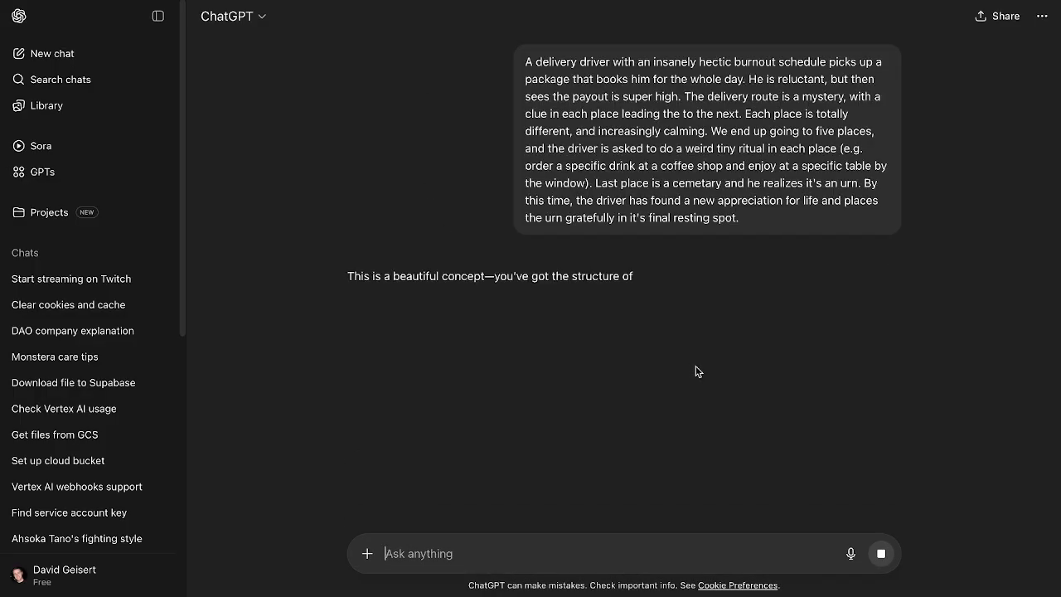
pyautogui.click(882, 552)
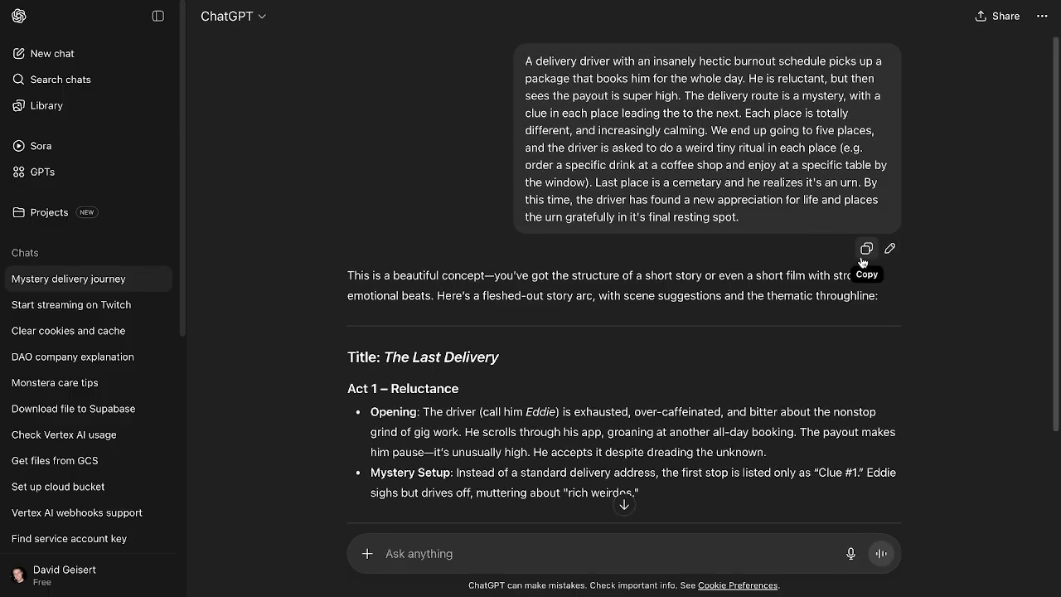
# Edit the submitted ChatGPT prompt, adding "Write a script for a vo" as a separate paragraph below the story
pyautogui.click(890, 248)
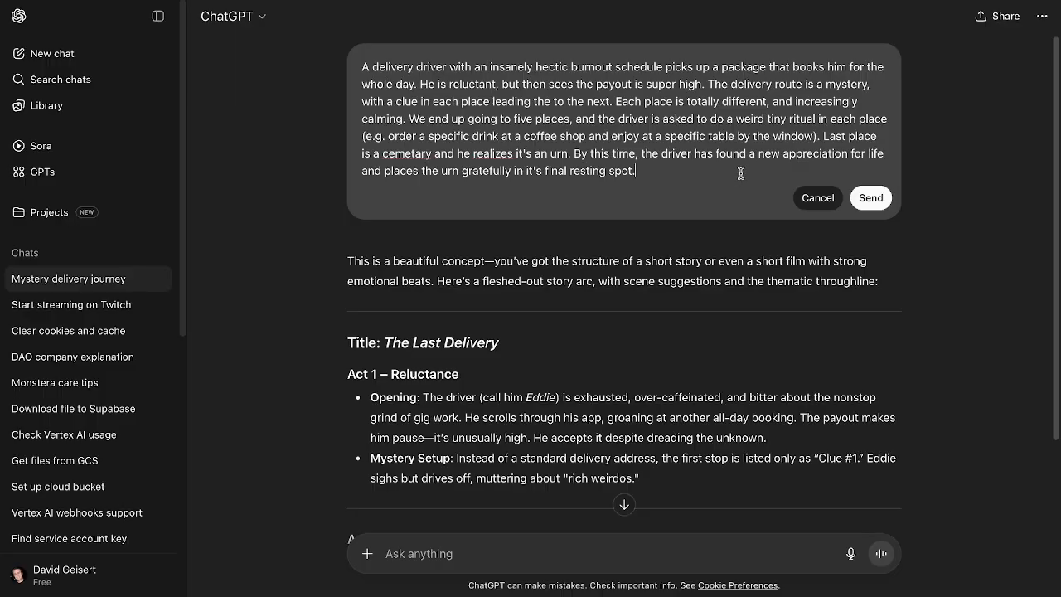
pyautogui.press('Return')
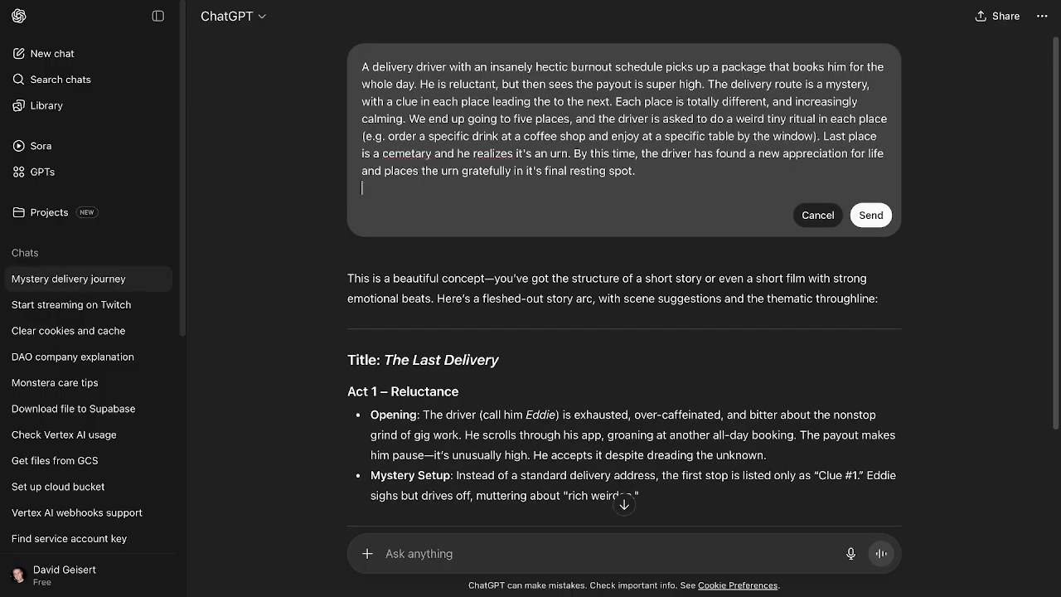
pyautogui.press('Return')
pyautogui.write('The a')
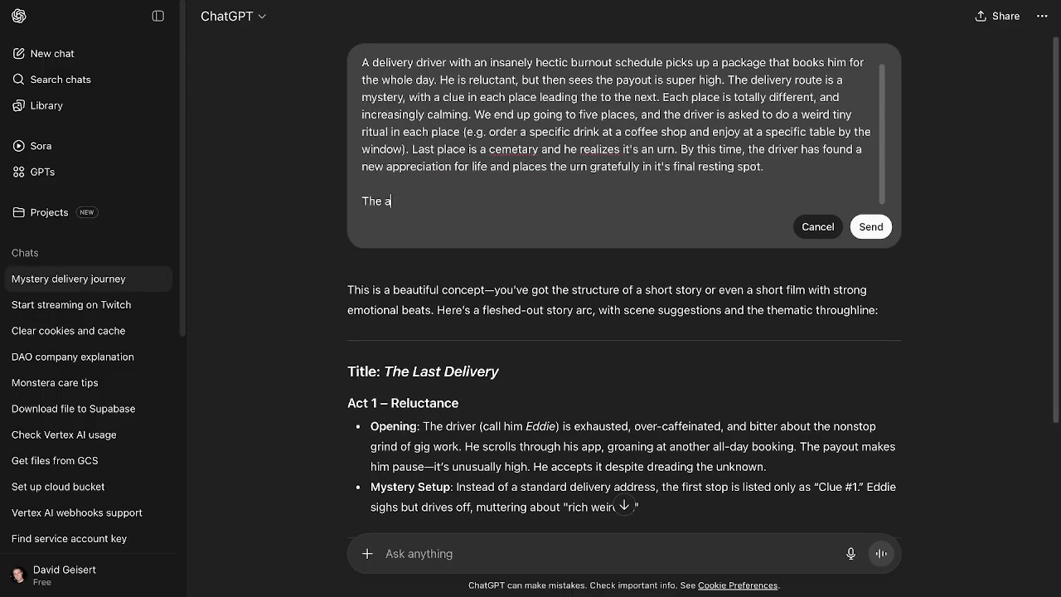
pyautogui.write('ctions are')
pyautogui.press('BackSpace')
pyautogui.press('BackSpace')
pyautogui.press('BackSpace')
pyautogui.press('BackSpace')
pyautogui.press('BackSpace')
pyautogui.write('Write a scri')
pyautogui.write('tp f')
pyautogui.write('pt for a vo')
# Add the scene lines "The man starts by getting ready for work, very frantic" and "Then the man finds the strange" below the script request
pyautogui.press('Return')
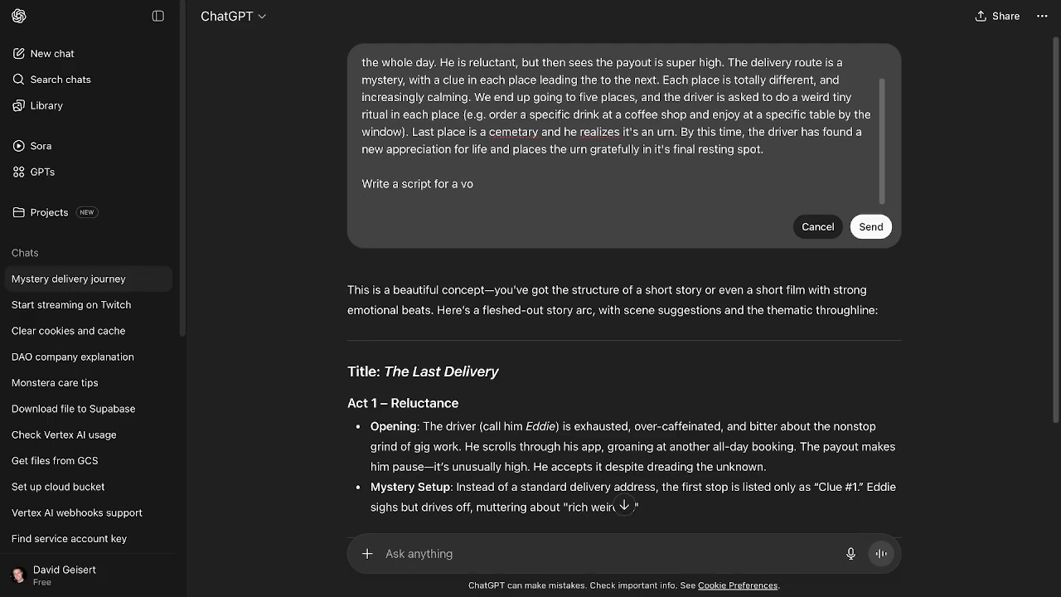
pyautogui.press('Return')
pyautogui.write('The ')
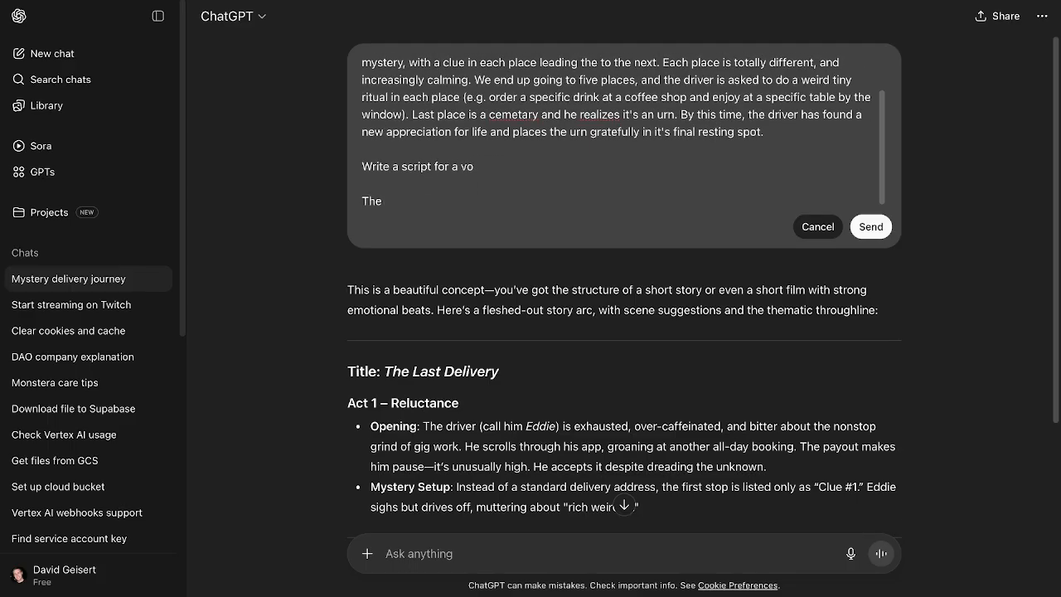
pyautogui.write('man starts gby gett')
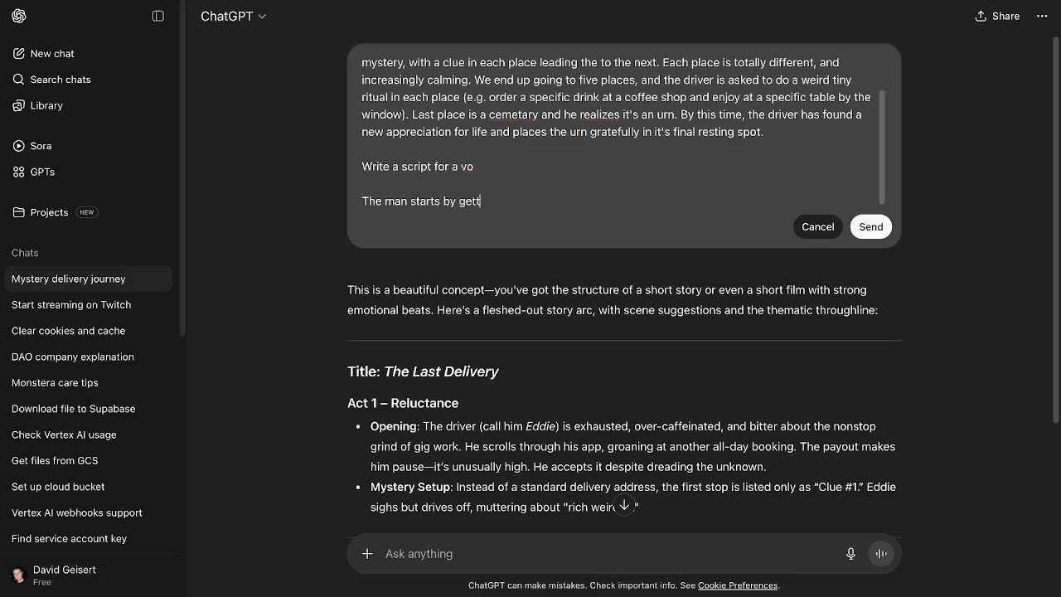
pyautogui.write('ing ready for work')
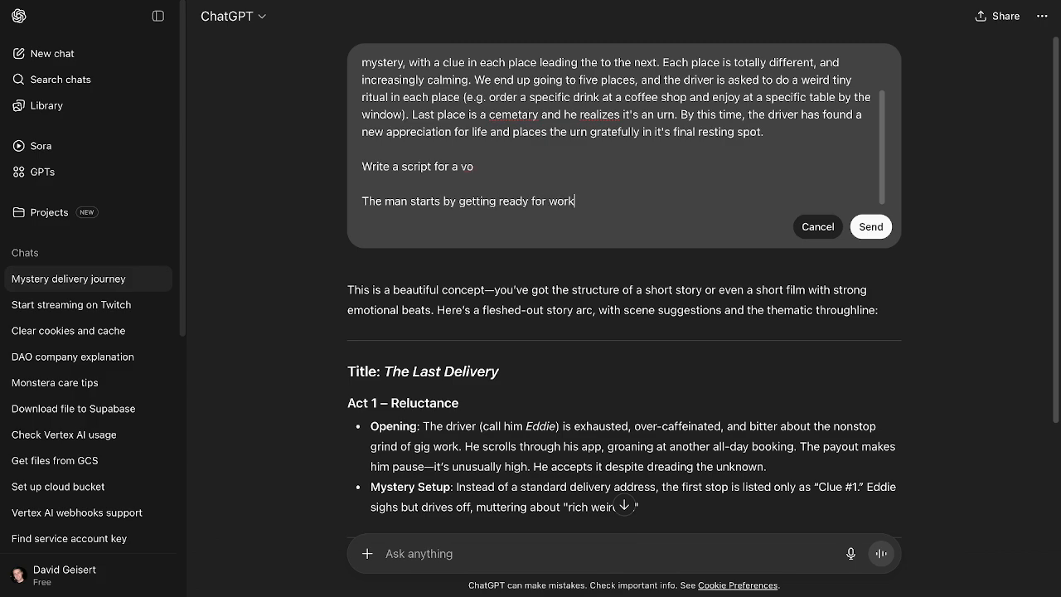
pyautogui.write(', very frantic')
pyautogui.press('Return')
pyautogui.write('Then the mak')
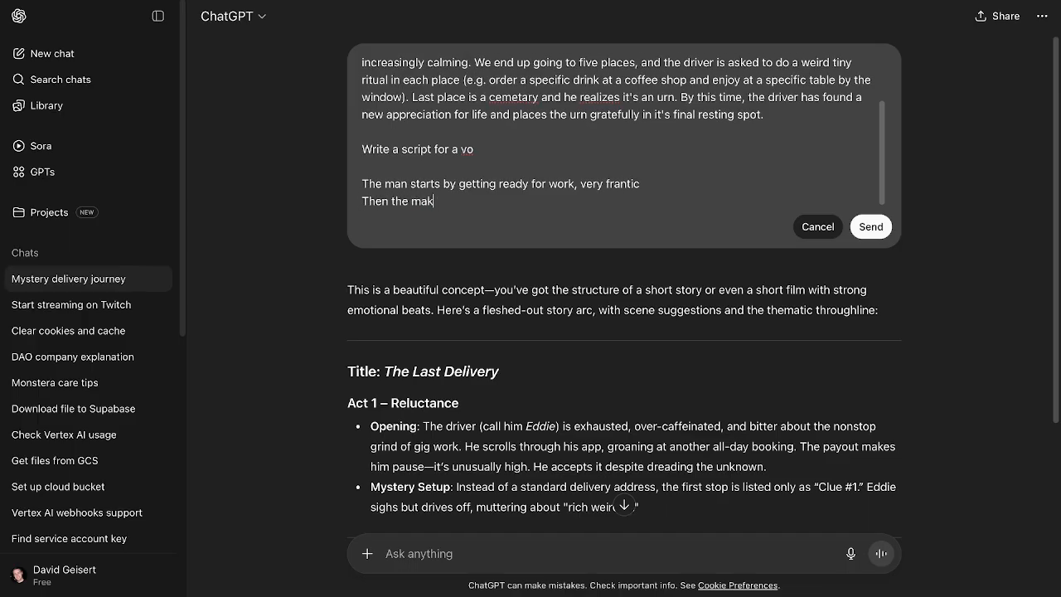
pyautogui.press('BackSpace')
pyautogui.write('n finds the strange ')
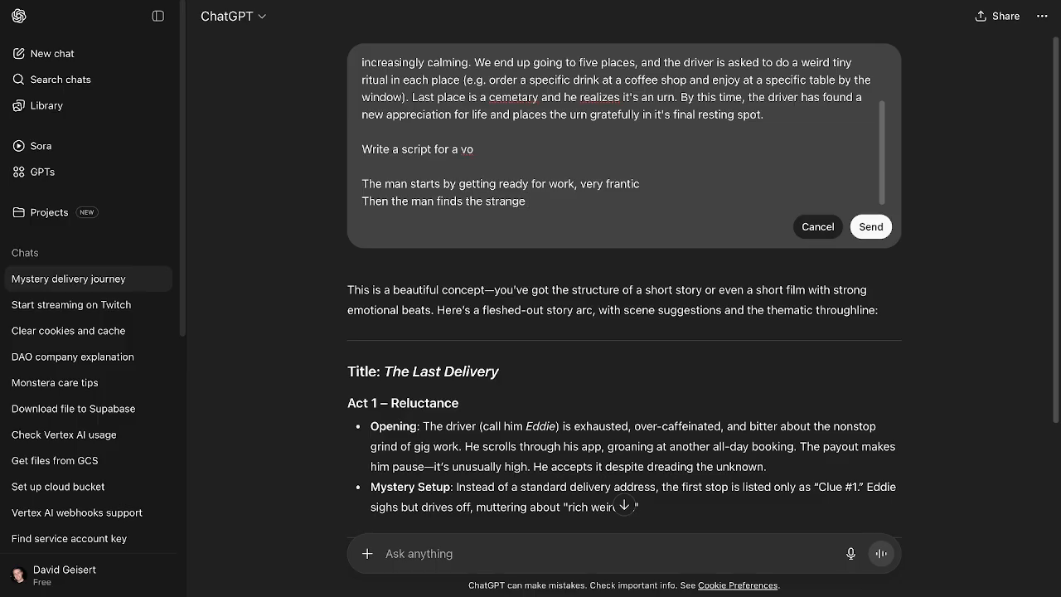
# Finish the unfinished last line of the prompt with "delivery request which he quickly takes and runs to start"
pyautogui.write('delivery request which he q')
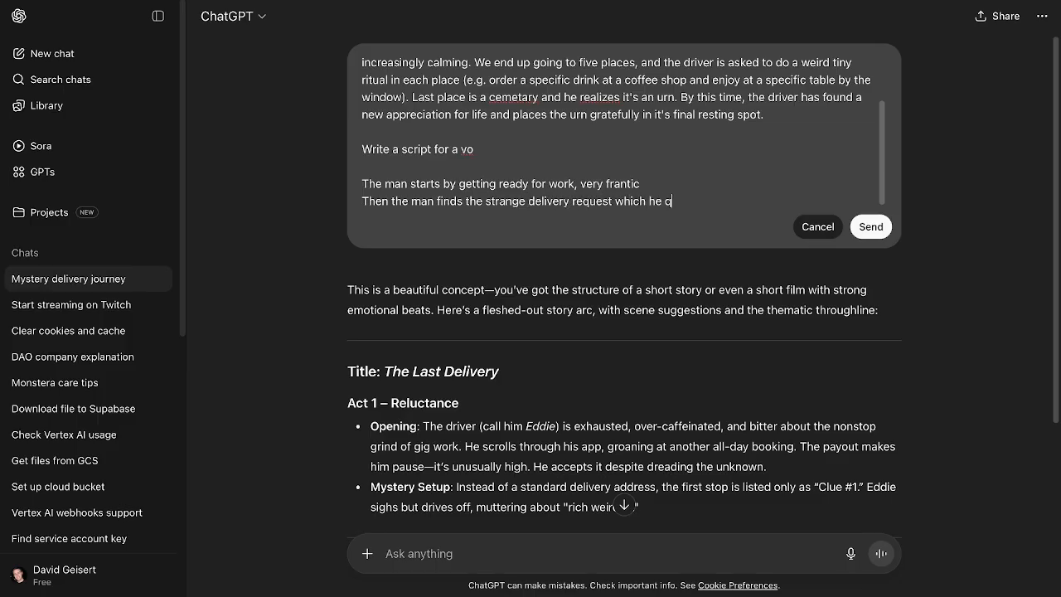
pyautogui.write('uickly takes and runs to start')
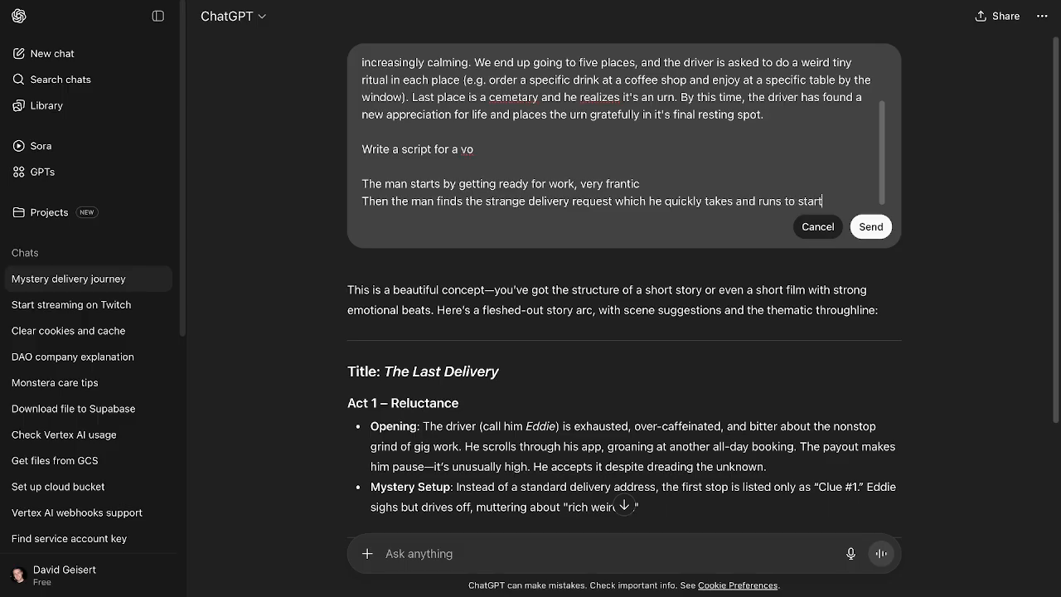
pyautogui.press('Return')
# Add the line "Then the man has to go on a walk through a park and find a dog to play with"
pyautogui.write('Then the ma')
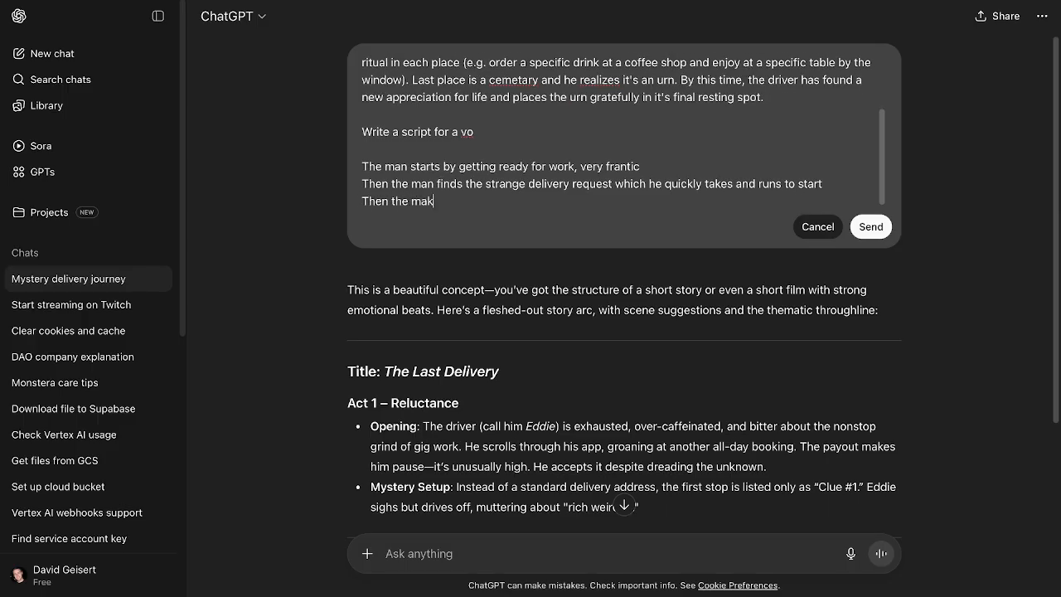
pyautogui.write('n has to go on a walk through a')
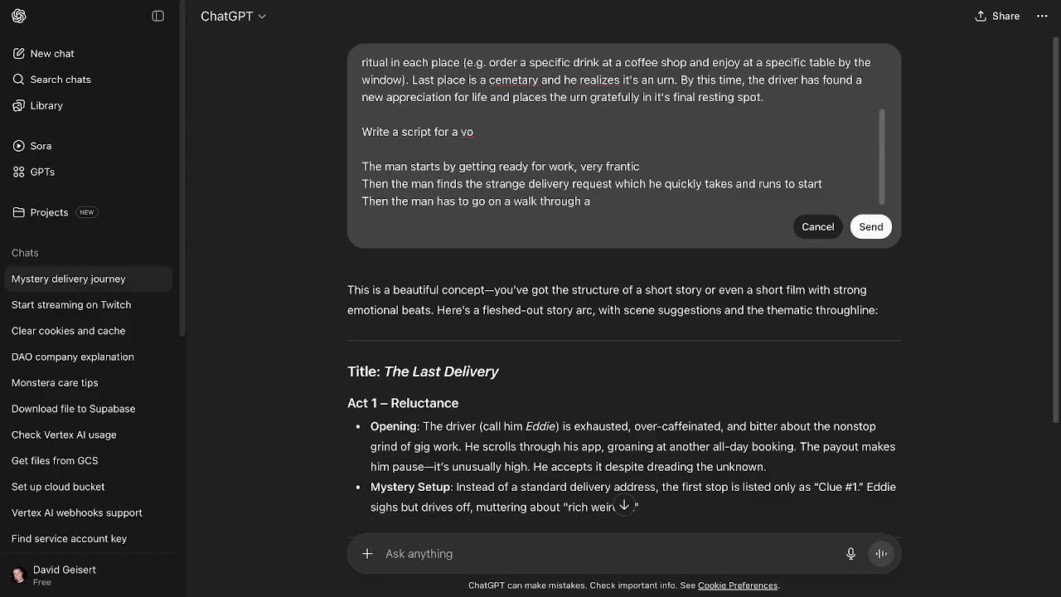
pyautogui.write(' park and find a dog to p')
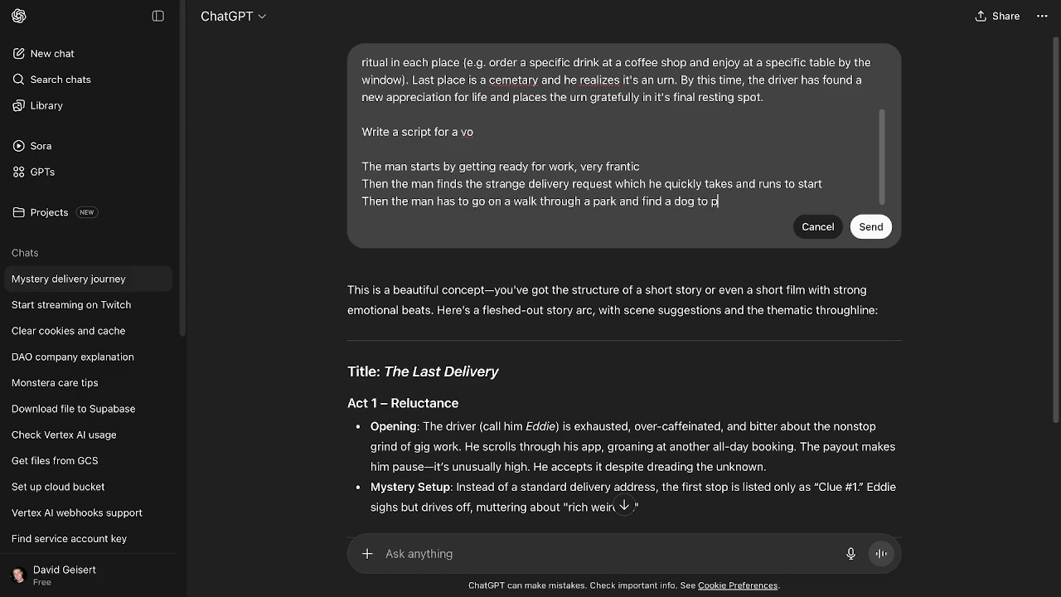
pyautogui.write('lay with')
pyautogui.hotkey('shift', 'Return')
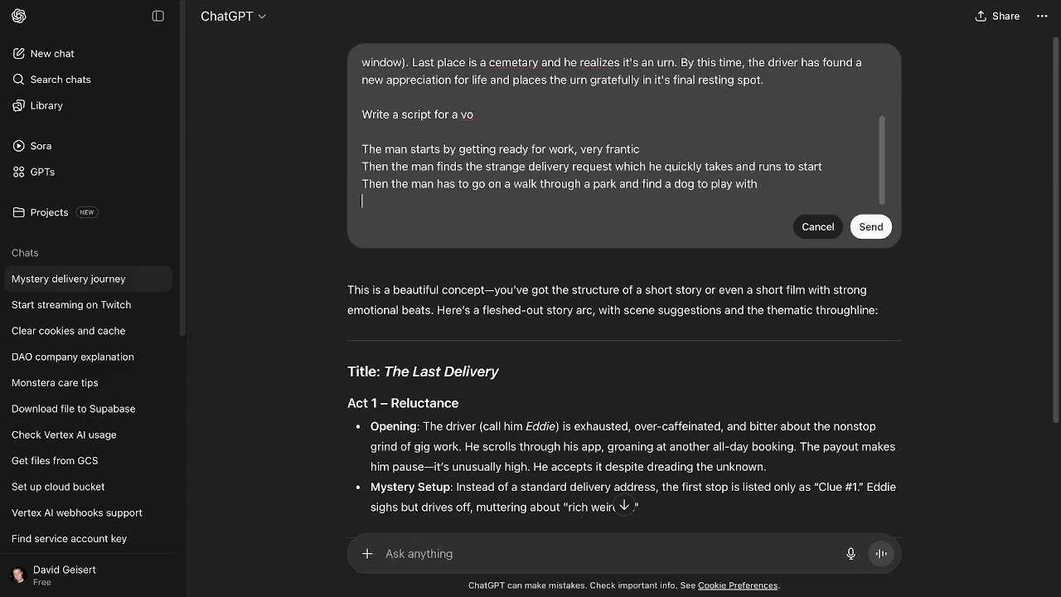
# Add the line "Then the man must go to a specific cafe and sit at a specific table while drinking a coffee of his choice"
pyautogui.write('Then the man mu')
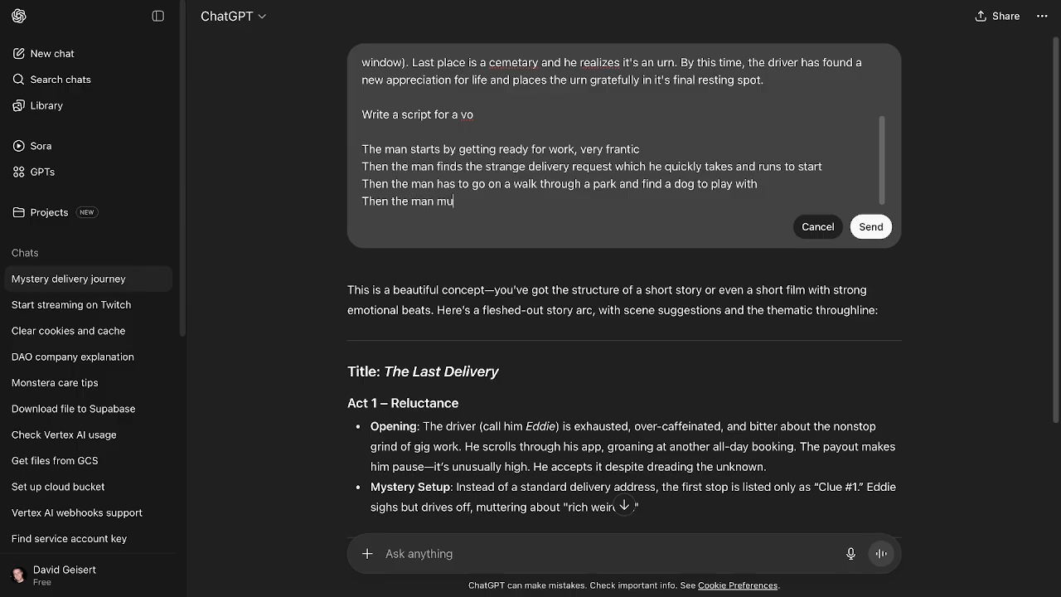
pyautogui.write('st go to a specific cafe and sit ')
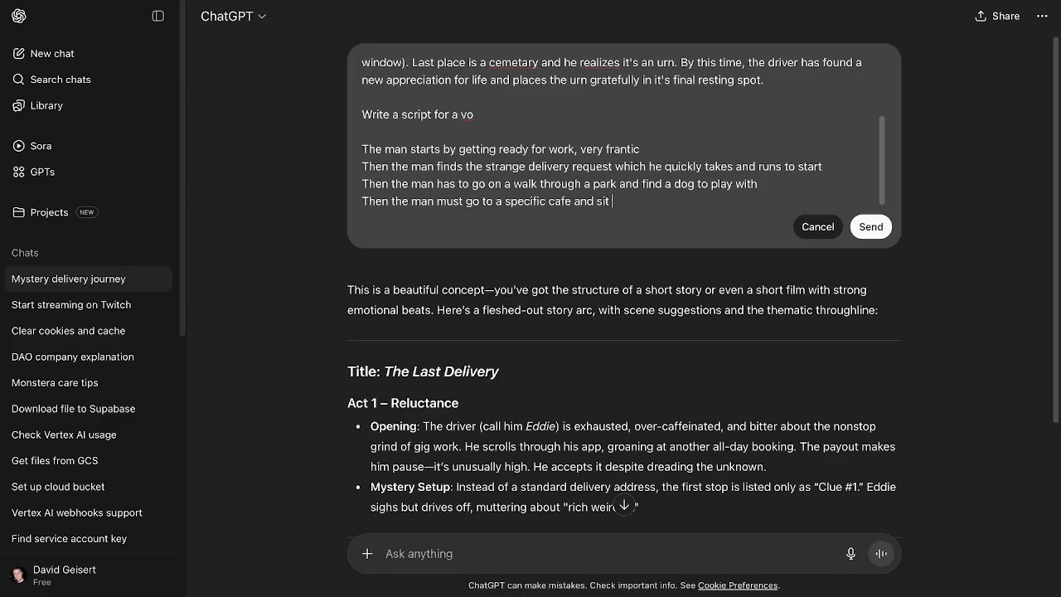
pyautogui.write('at a specific table')
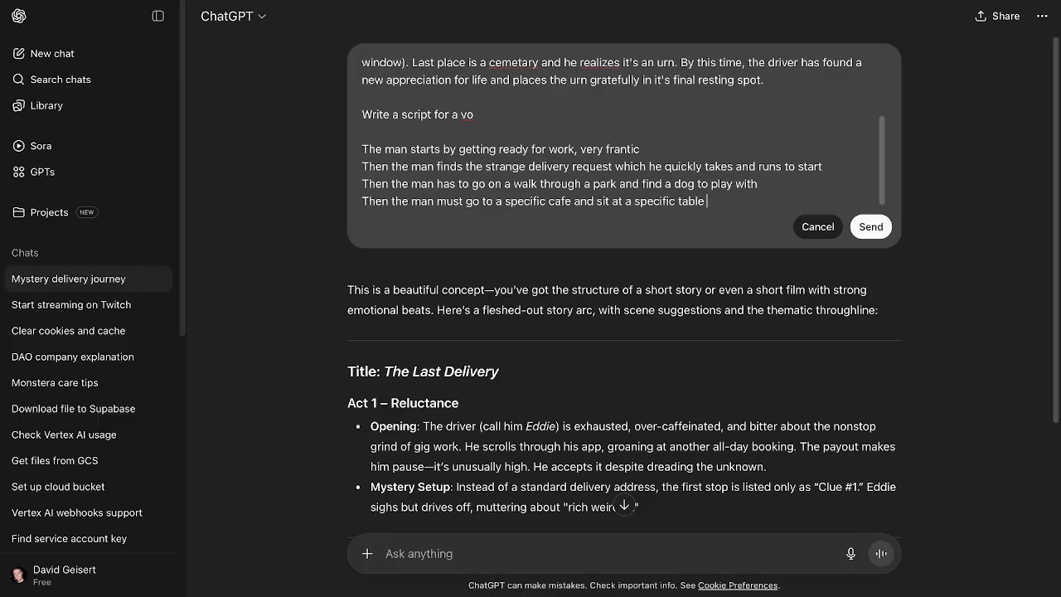
pyautogui.write(' while drinking a coff')
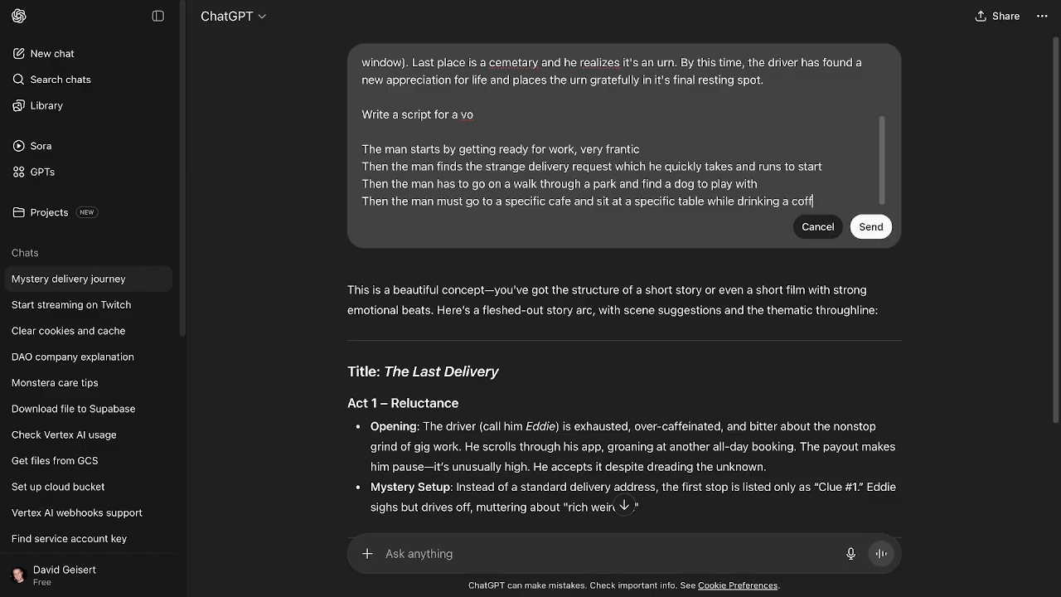
pyautogui.write('ee of his choice')
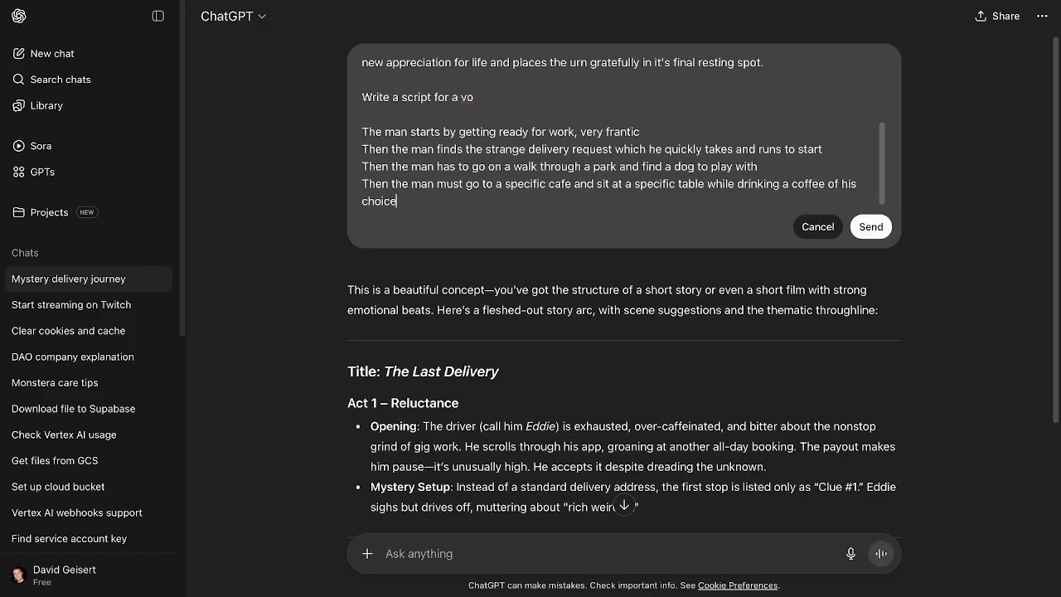
pyautogui.hotkey('shift', 'Return')
# Add the line "Then the man must go read a specific book in the library, sitting at a specific table."
pyautogui.write('Then the ')
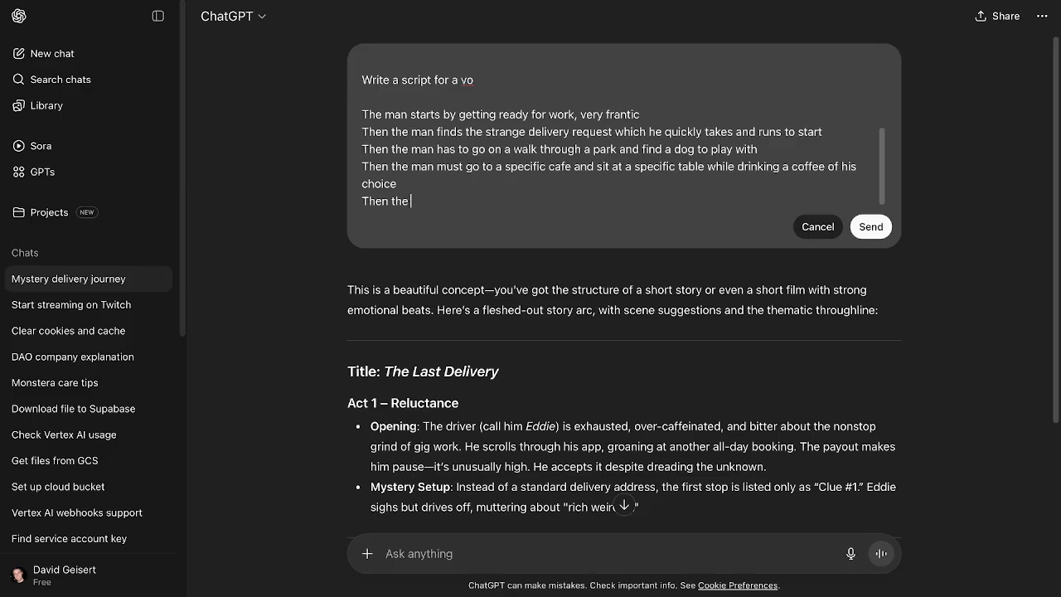
pyautogui.write('man must go read a s')
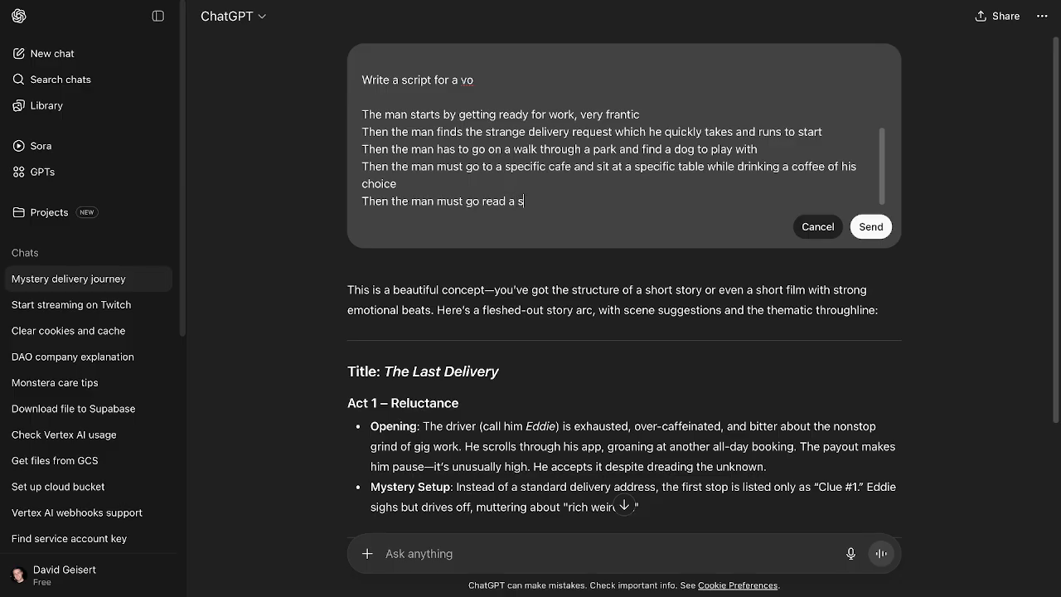
pyautogui.write('pecific book in the library, ')
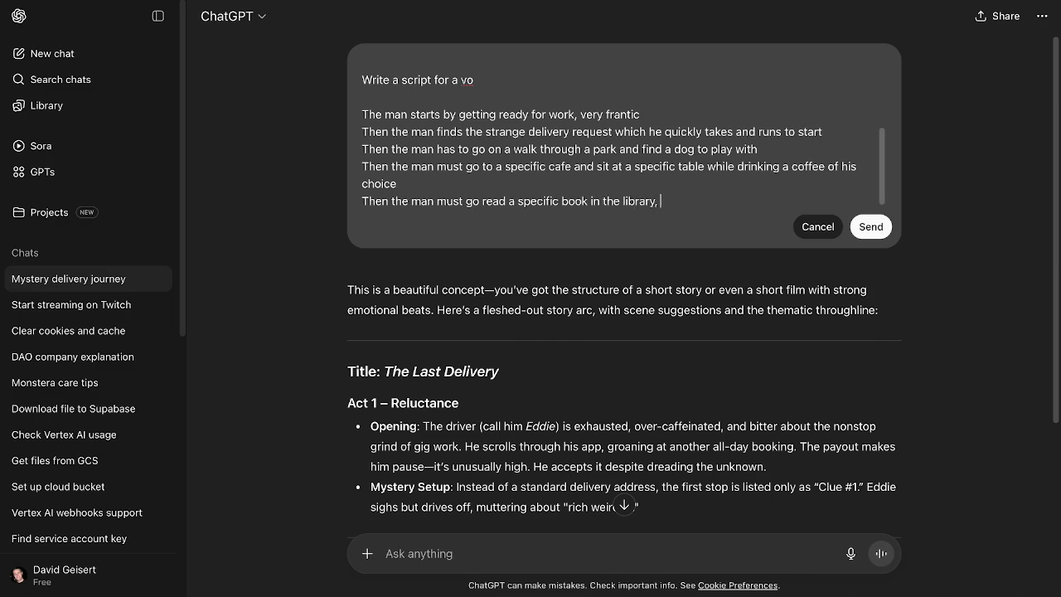
pyautogui.write('sitting at a specific table.')
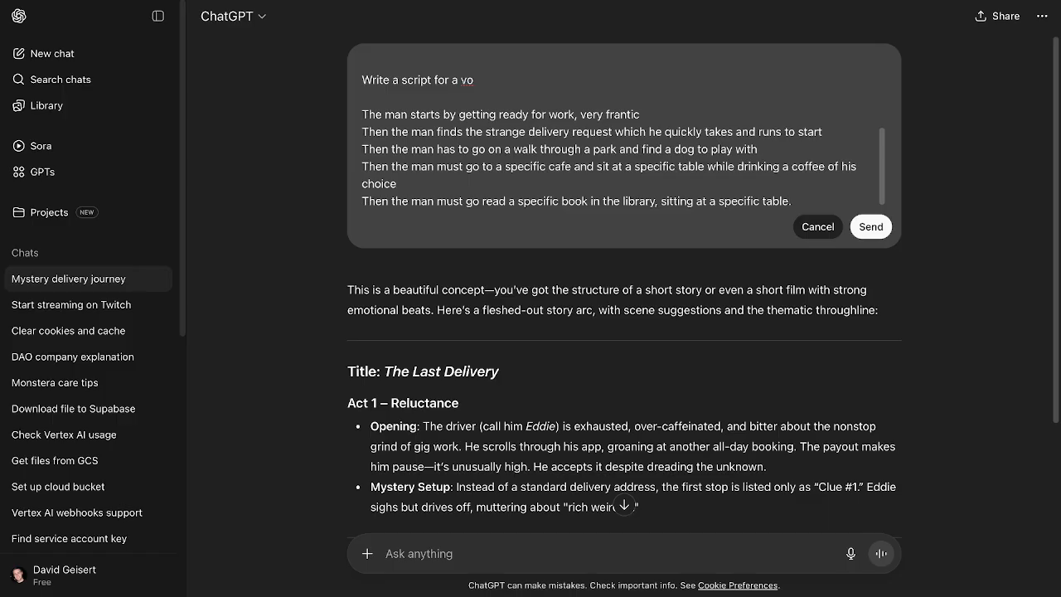
# Append "He gets scolded by a librarian for being so frantic and disruptive." to the library line
pyautogui.write('  He gets scoldee')
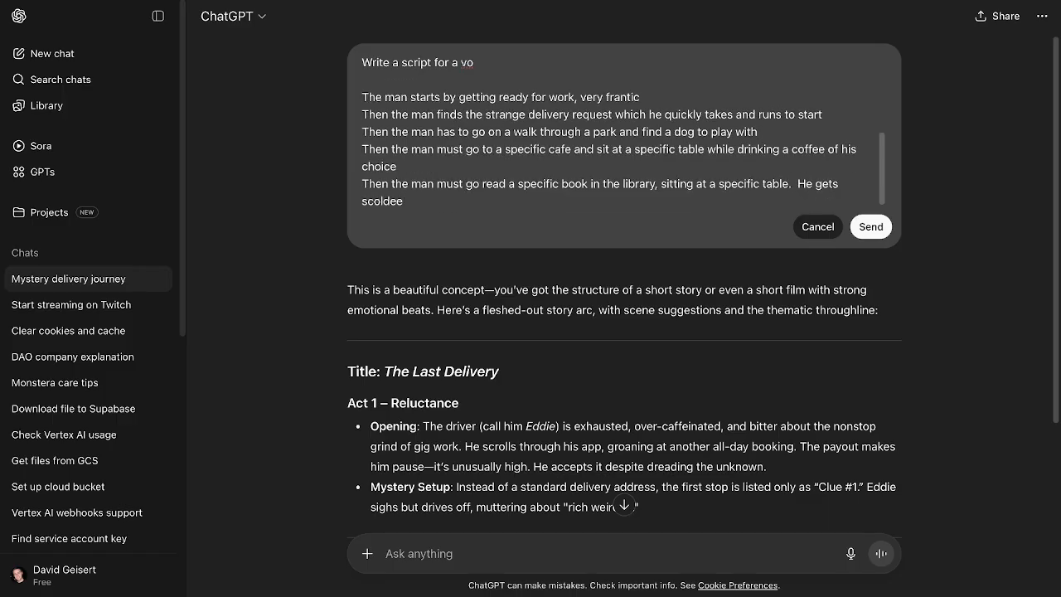
pyautogui.press('BackSpace')
pyautogui.write('d by a librariraan for being so')
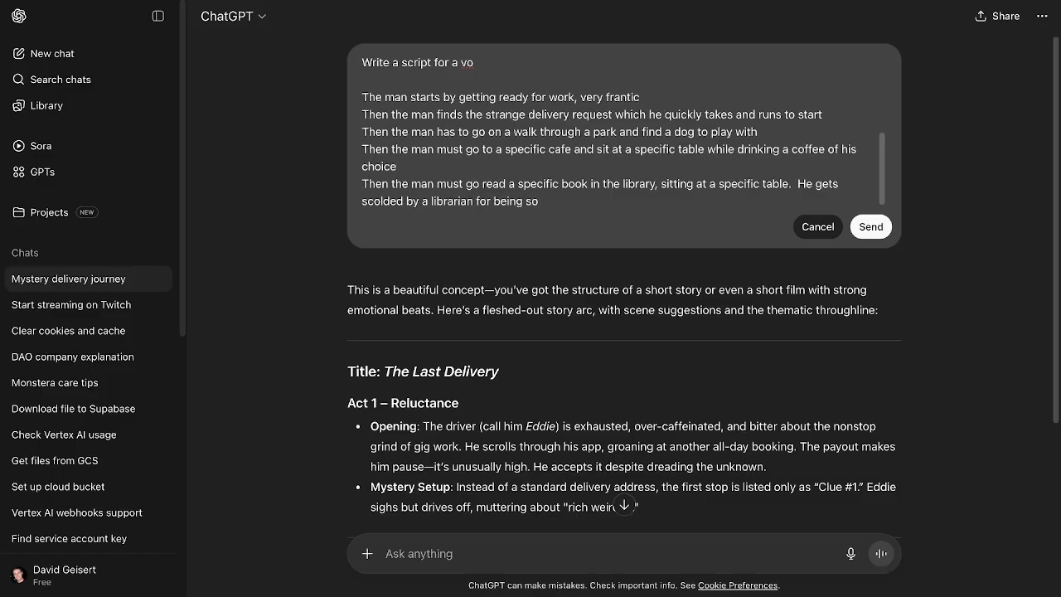
pyautogui.write(' frantic and disrup')
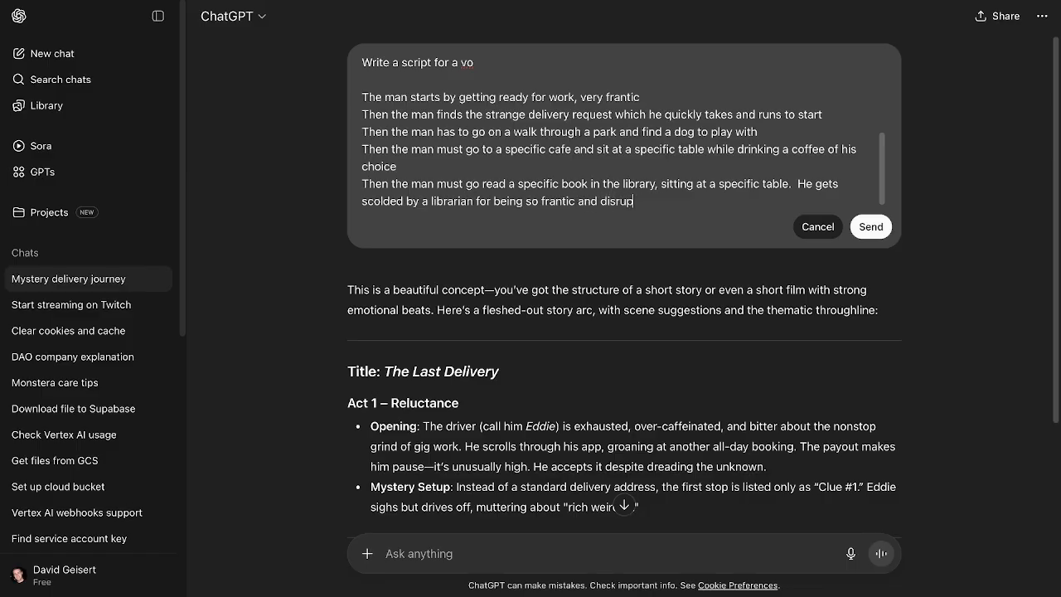
pyautogui.write('tive.')
pyautogui.press('Return')
# Add the line "Then the man must drive down the coast to a cemetery where he opens the package to find an urn and"
pyautogui.write('Then the man')
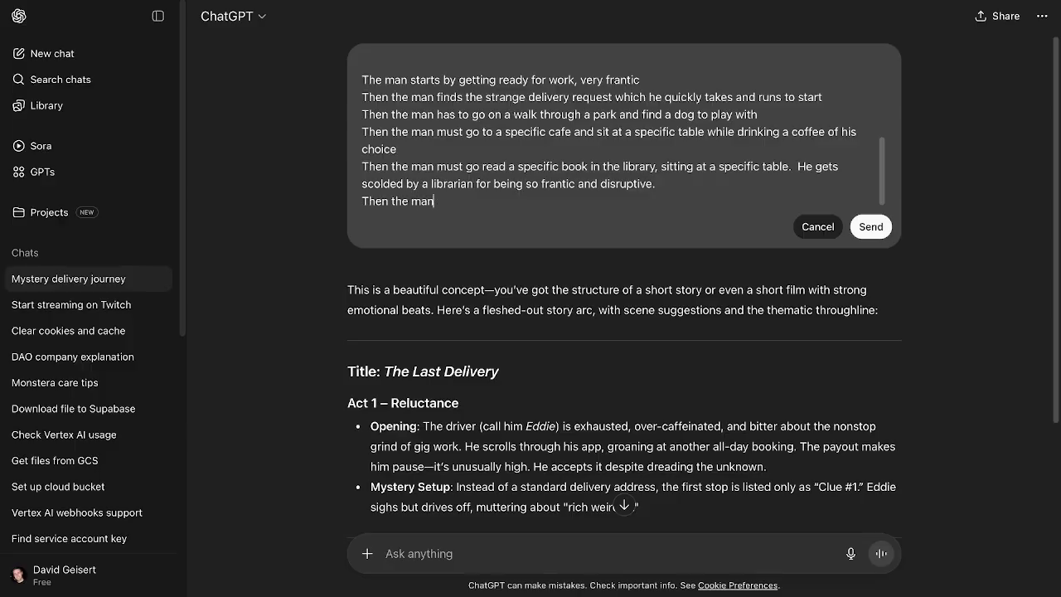
pyautogui.write(' must drive down the coast to')
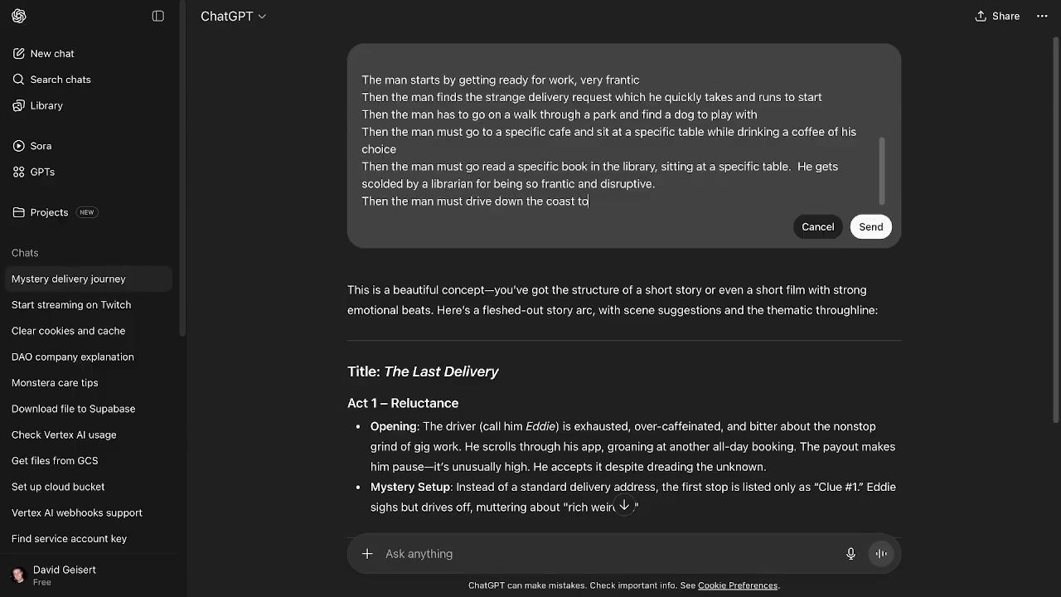
pyautogui.write(' a cemetar')
pyautogui.press('BackSpace')
pyautogui.write('ary wh')
pyautogui.press('BackSpace')
pyautogui.press('BackSpace')
pyautogui.press('BackSpace')
pyautogui.write('tarts by')
pyautogui.press('BackSpace')
pyautogui.press('BackSpace')
pyautogui.press('BackSpace')
pyautogui.press('BackSpace')
pyautogui.write('tery whe')
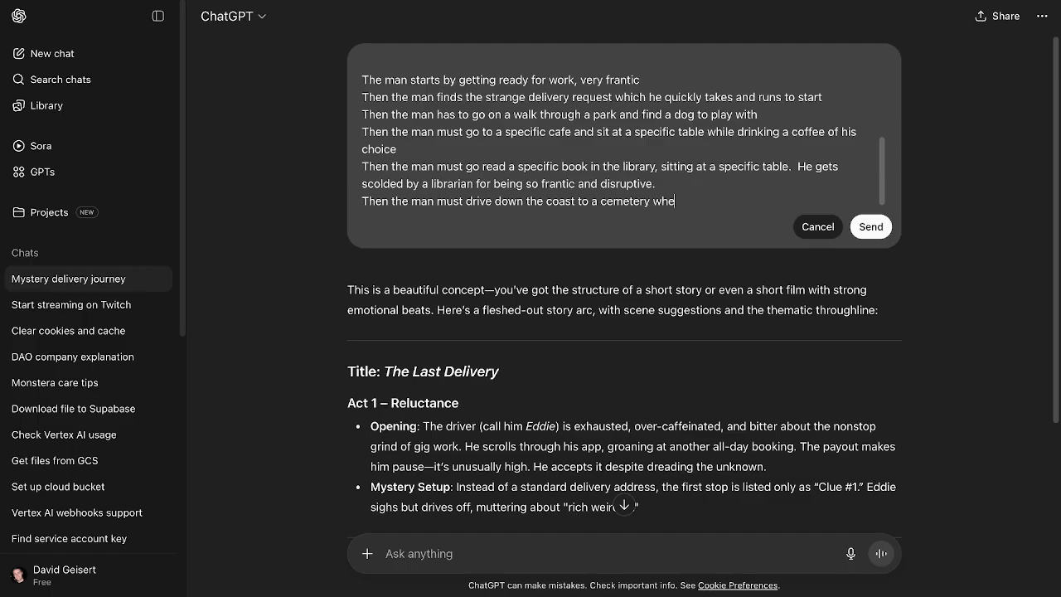
pyautogui.write('re he opens the pac')
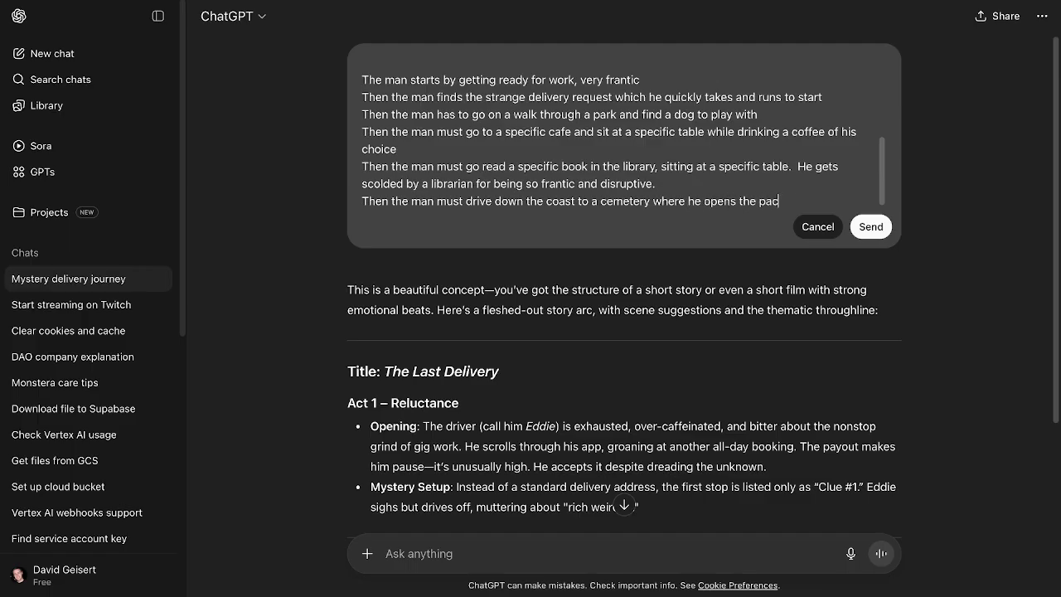
pyautogui.write('kage to find an url th')
pyautogui.press('BackSpace')
pyautogui.press('BackSpace')
pyautogui.press('BackSpace')
pyautogui.press('BackSpace')
pyautogui.press('BackSpace')
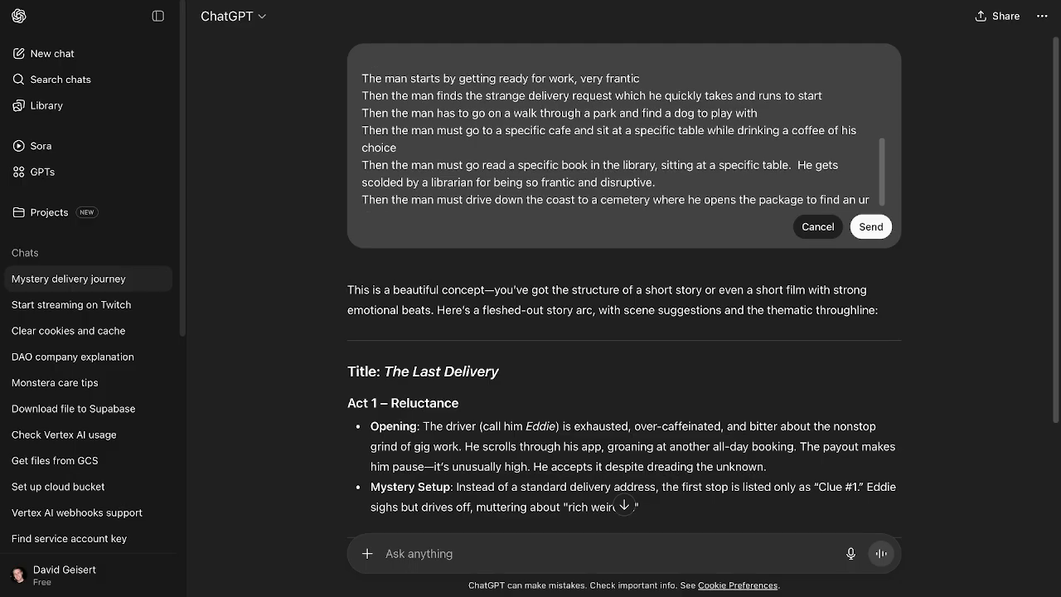
pyautogui.write('rn and ')
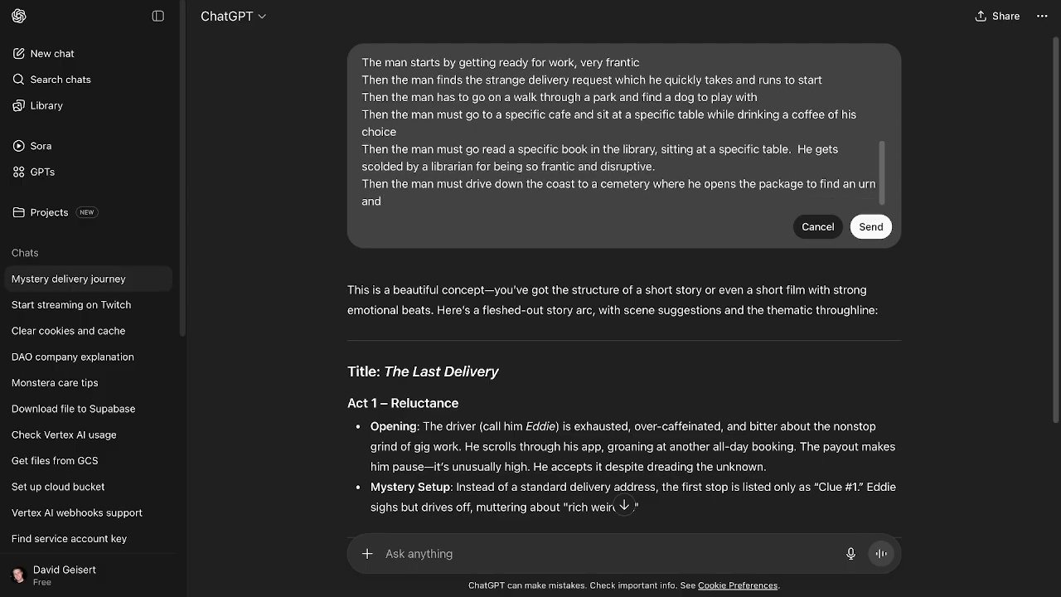
# Continue the line with "explanation of this being the final request of a man that was always too busy to enjoy life and"
pyautogui.write('explanation of this being t')
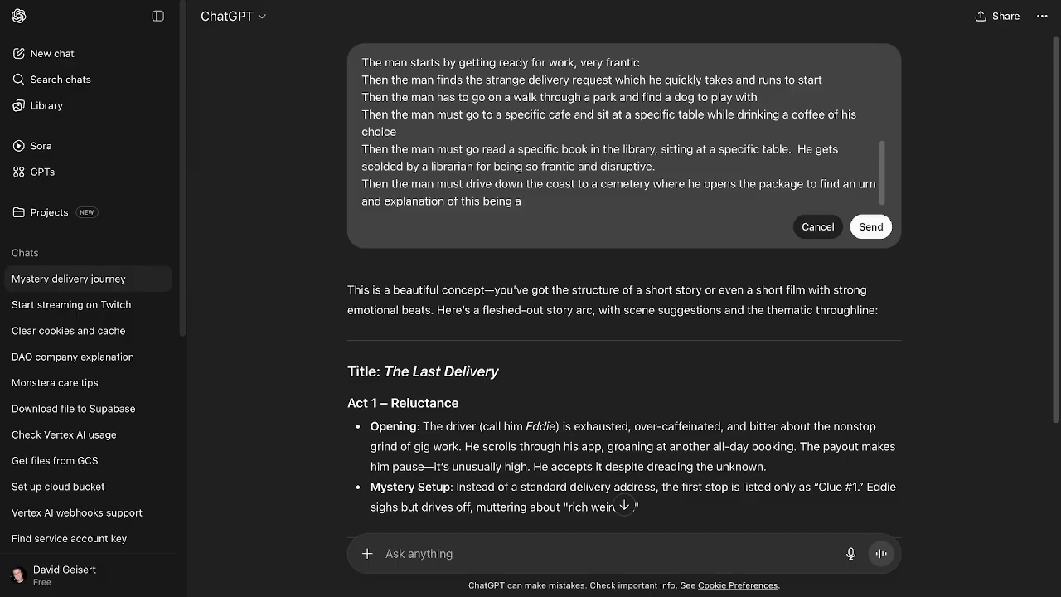
pyautogui.write('the final request of a man ')
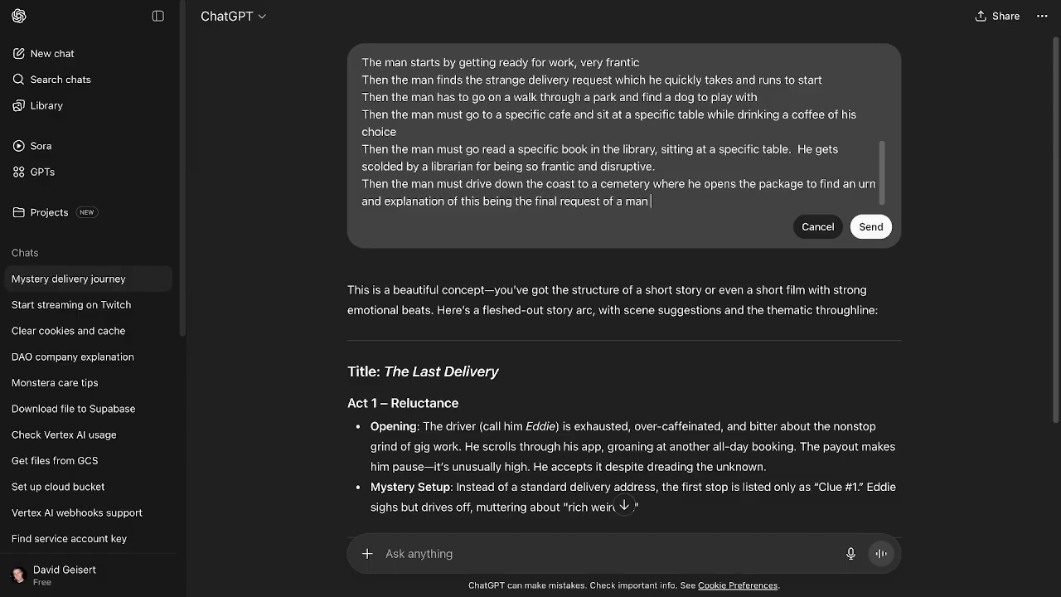
pyautogui.write('that was always too bus')
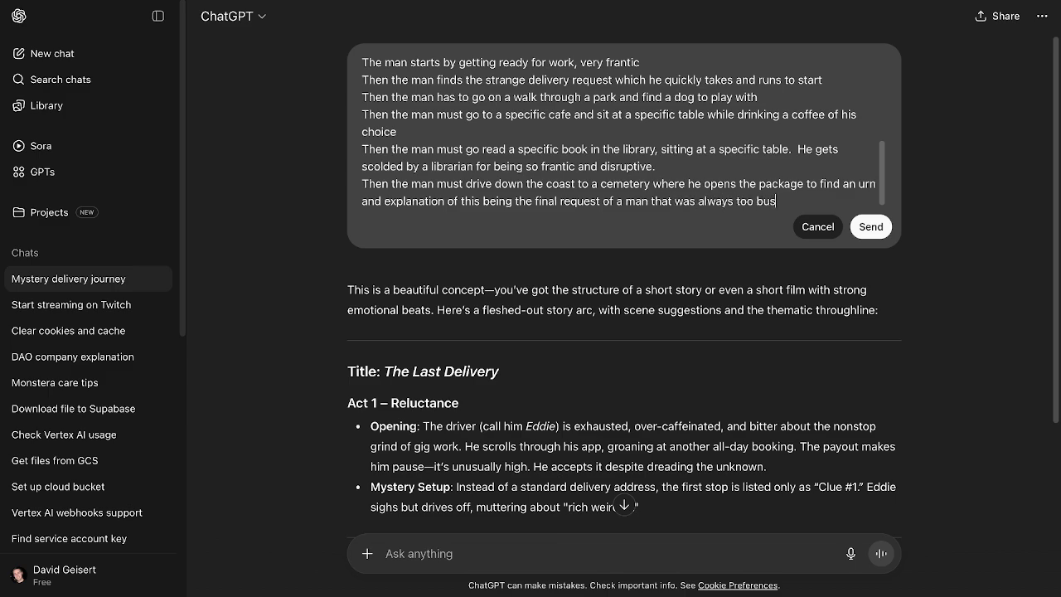
pyautogui.write('y to enjoy life and')
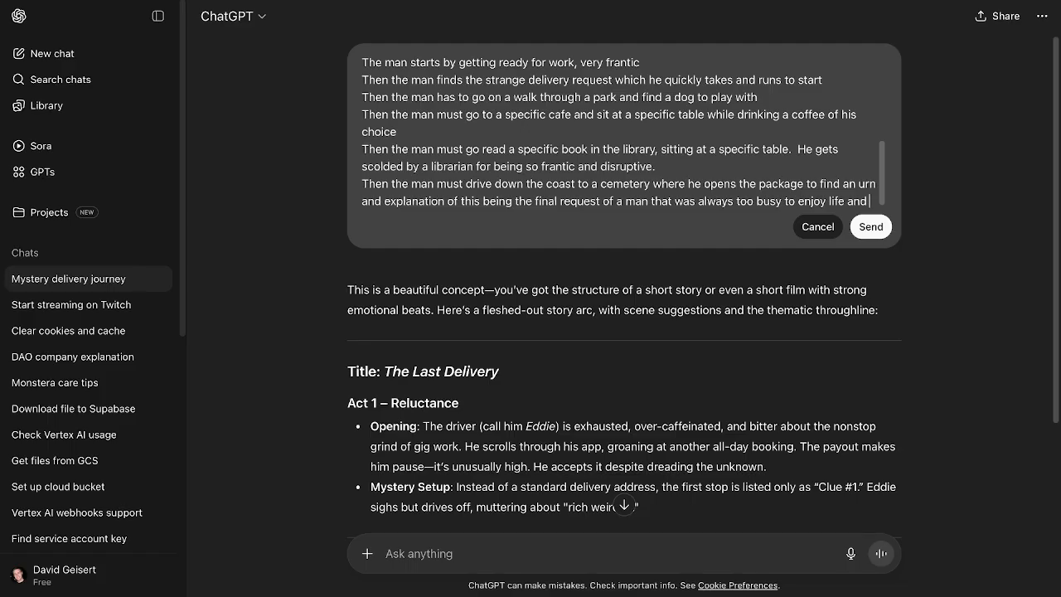
# End the prompt with "ended up not having anyone to deliver his urn to the cemetery." and send the edited message
pyautogui.write(' ended up not havn')
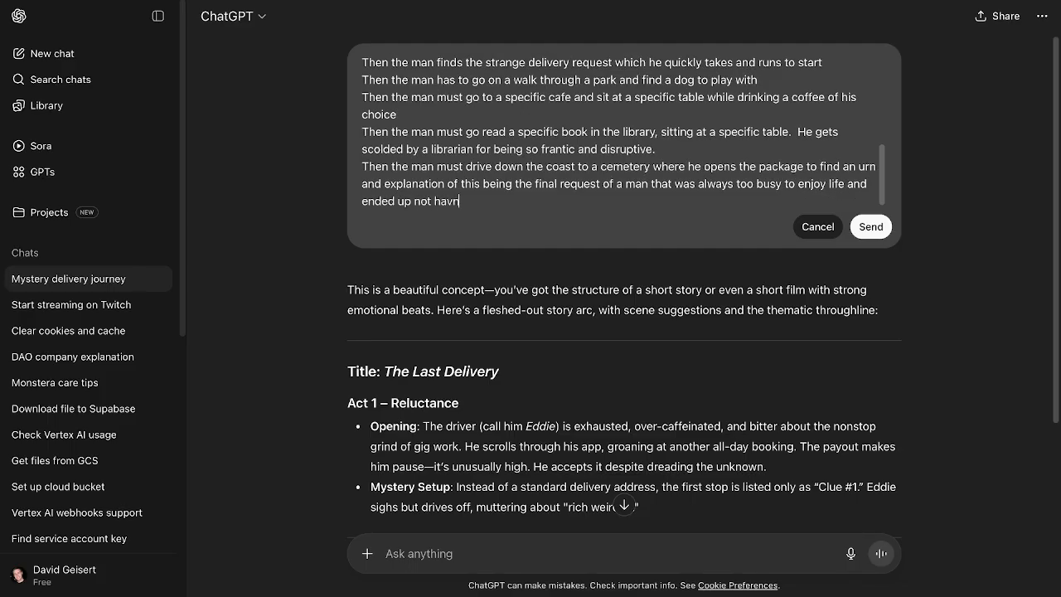
pyautogui.press('BackSpace')
pyautogui.write('ing anyone to deliver his')
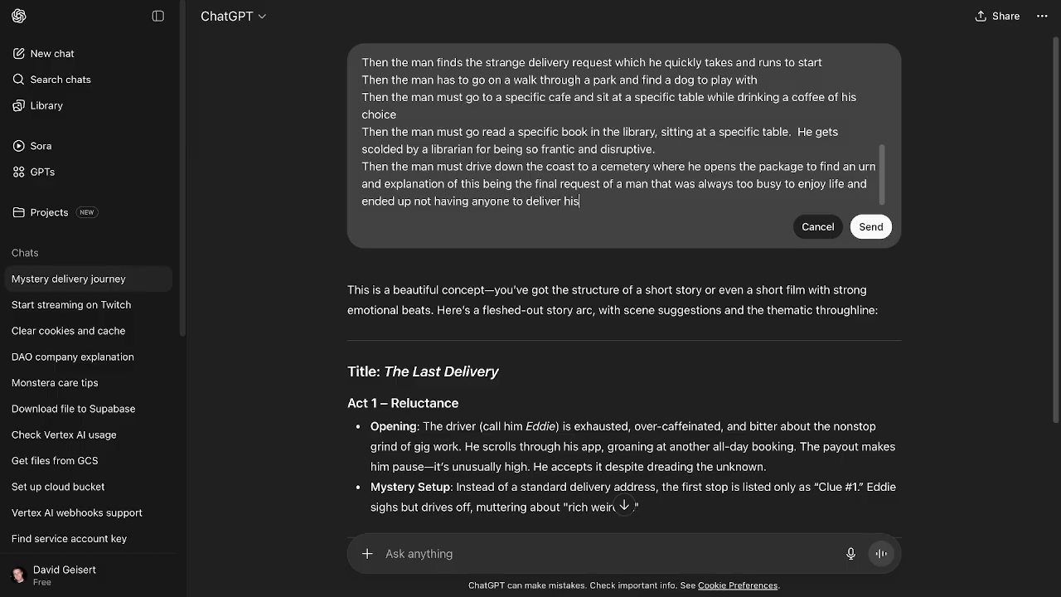
pyautogui.write('urn to the cemetery.')
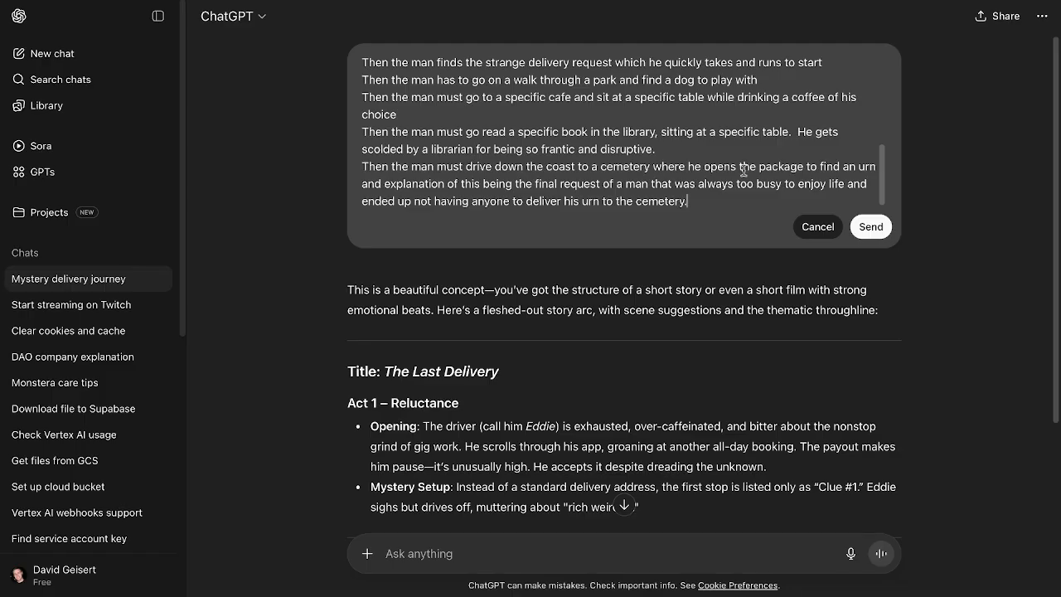
pyautogui.click(868, 227)
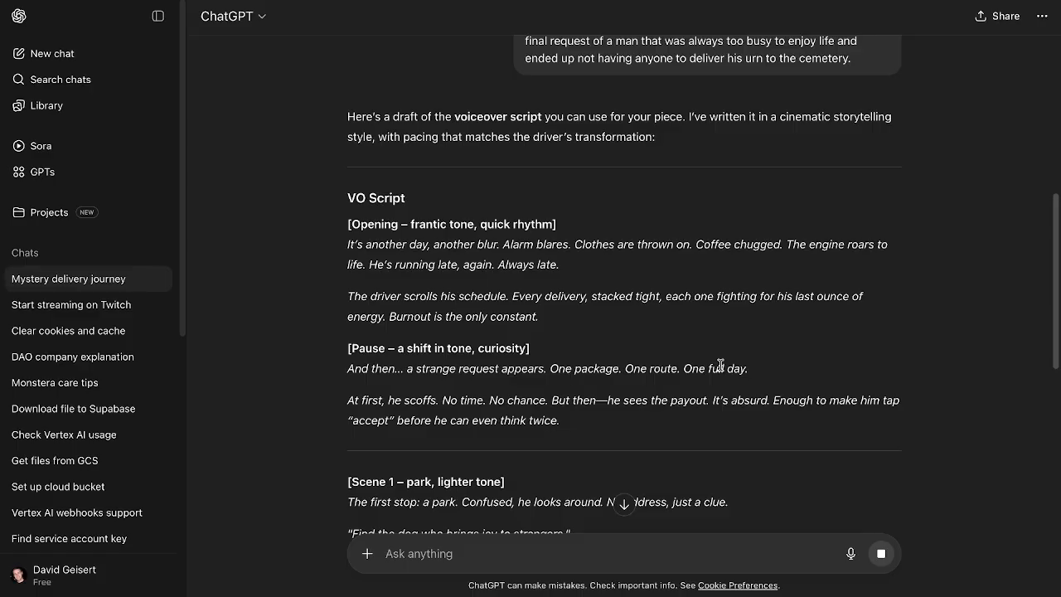
# Extend the prompt line "Write a script for a vo" with "from the first person perspective of the delivery driver." and resend the message
pyautogui.scroll(-8, 720, 366)
pyautogui.scroll(13, 818, 226)
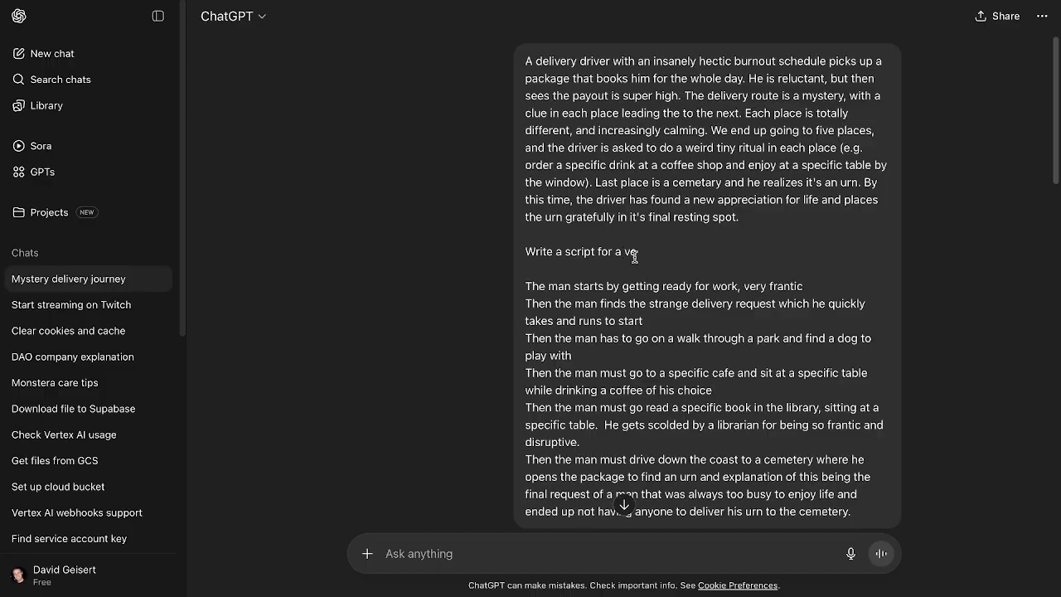
pyautogui.scroll(-2, 810, 412)
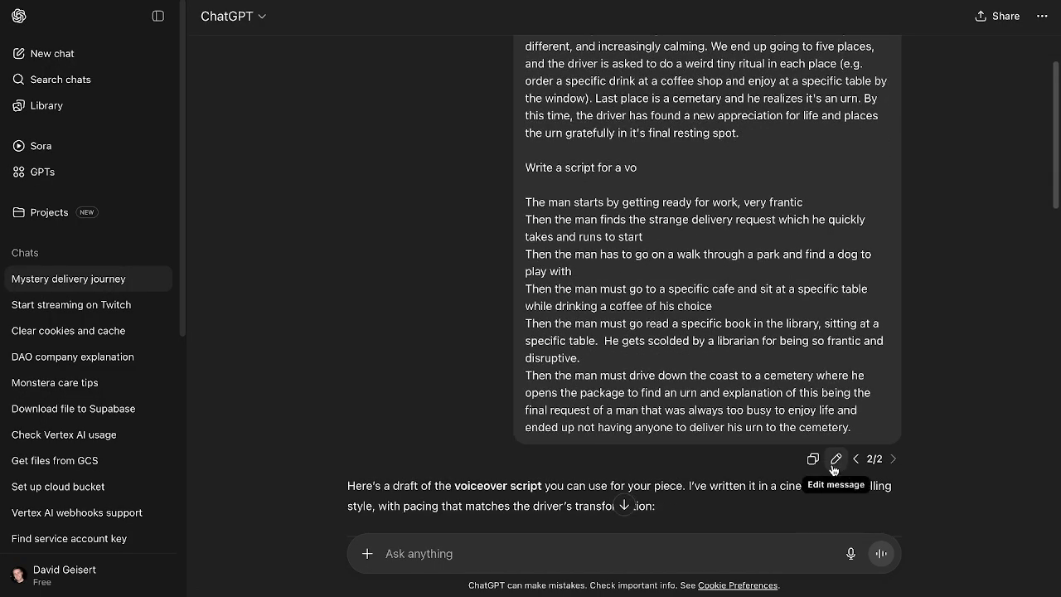
pyautogui.click(835, 462)
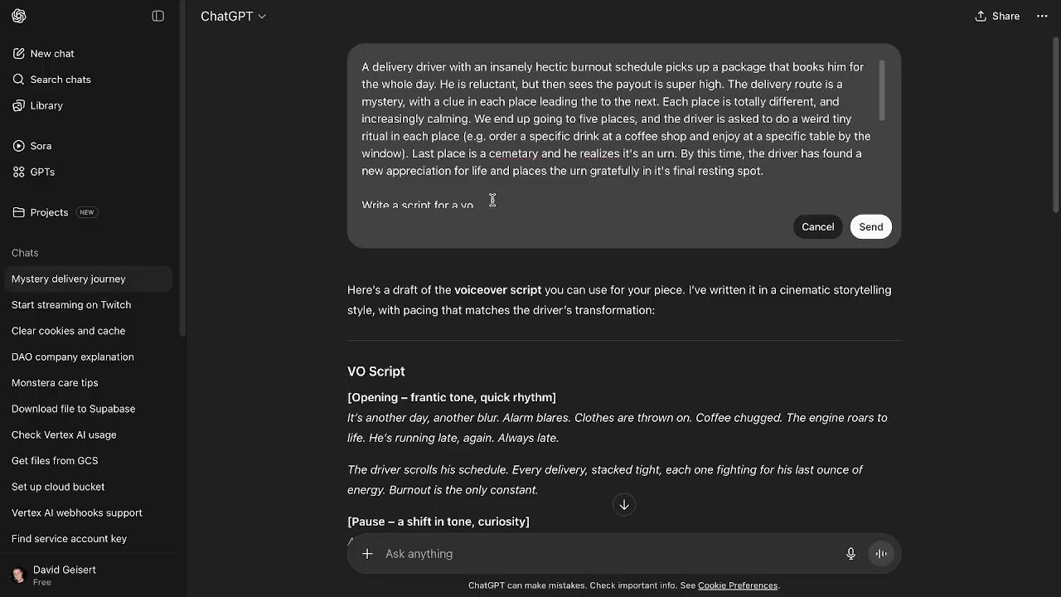
pyautogui.write('f')
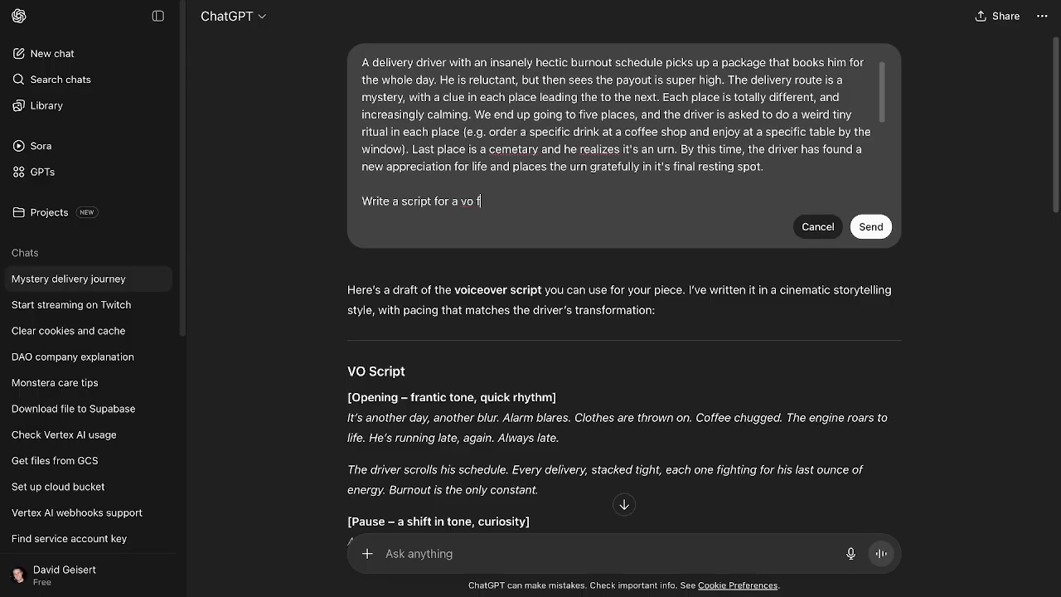
pyautogui.write('rom the first person perspect')
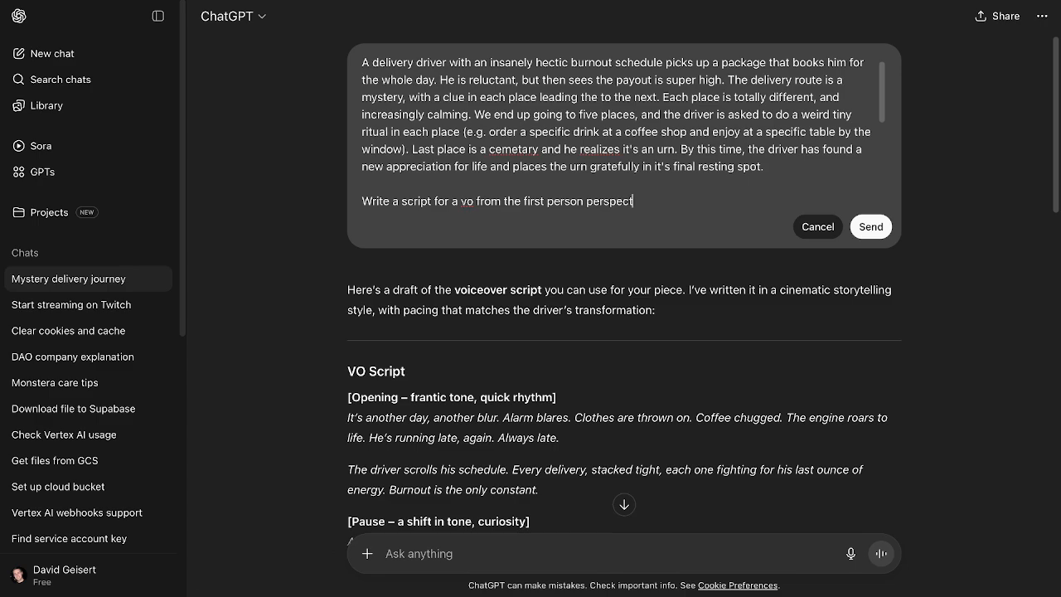
pyautogui.write('ive of the delivery driver.')
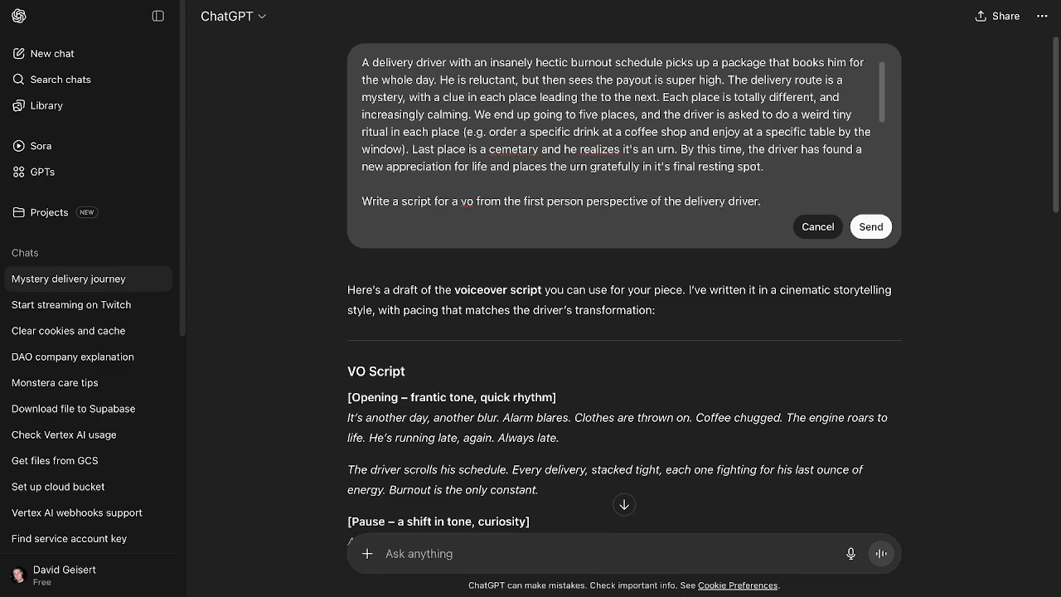
pyautogui.click(872, 227)
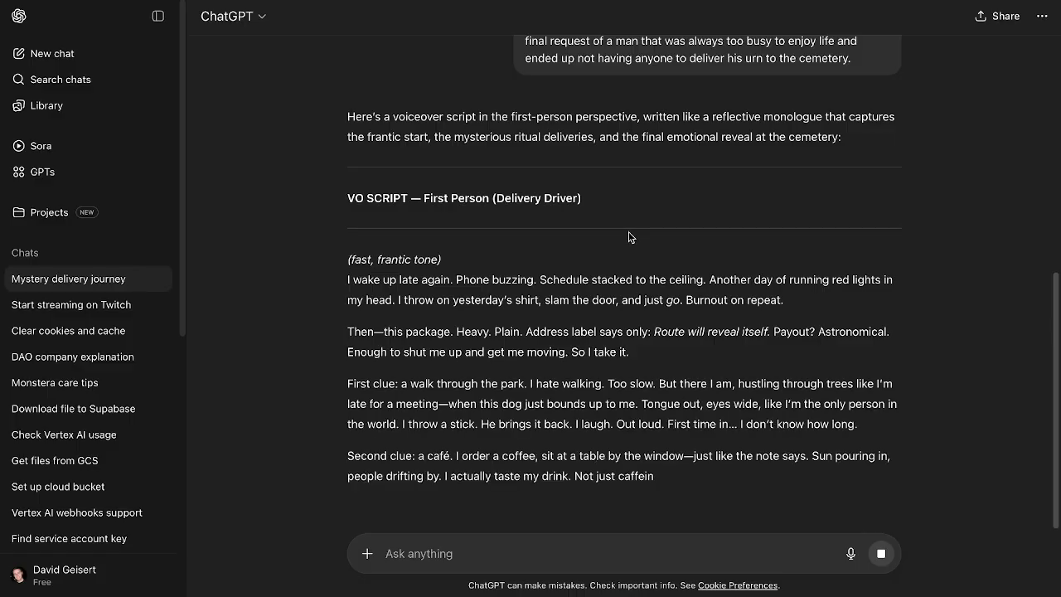
# Copy the first-person script text from "I wake up late again" through "For once... I just stay."
pyautogui.scroll(-1, 645, 247)
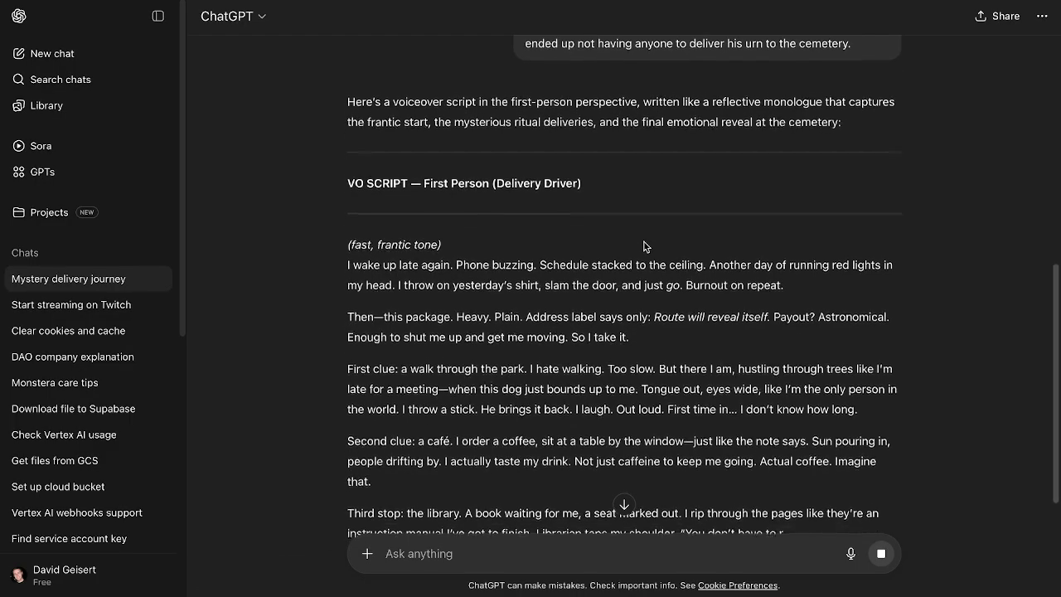
pyautogui.scroll(-3, 645, 247)
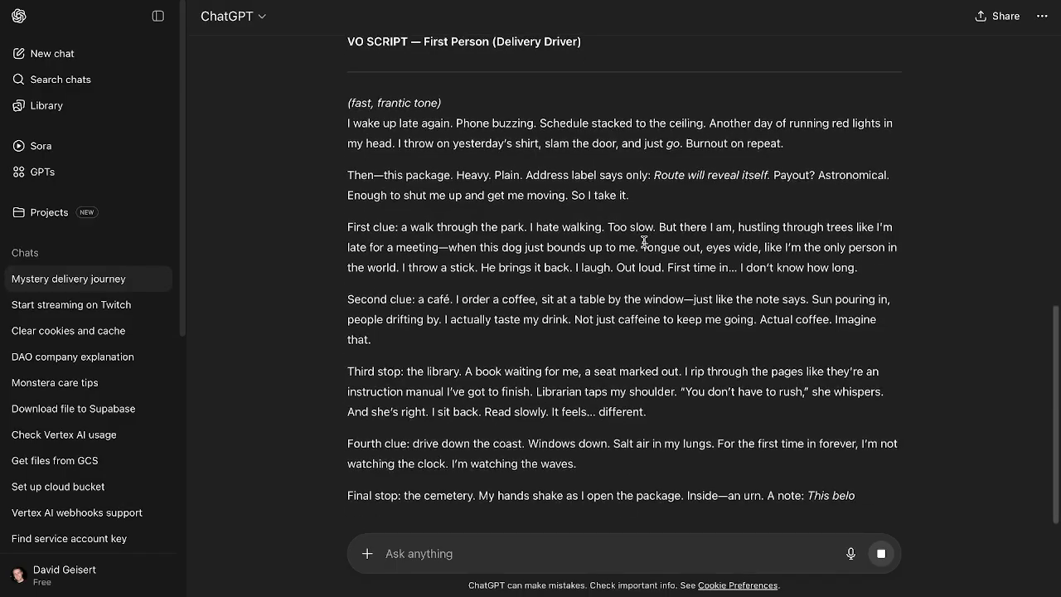
pyautogui.scroll(-3, 645, 243)
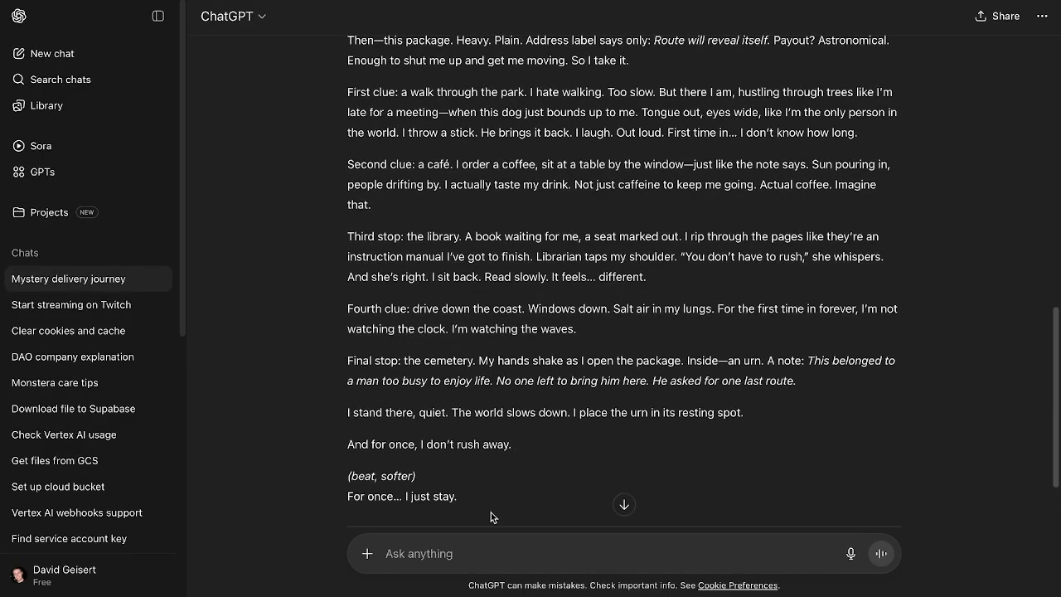
pyautogui.moveTo(477, 506); pyautogui.dragTo(340, 91)
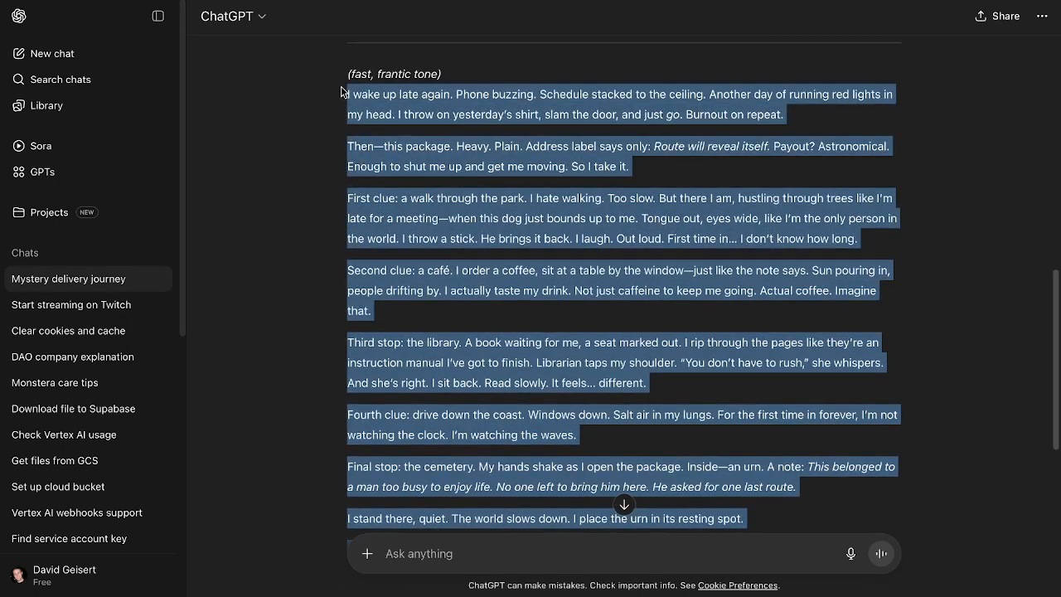
pyautogui.press('super+c')
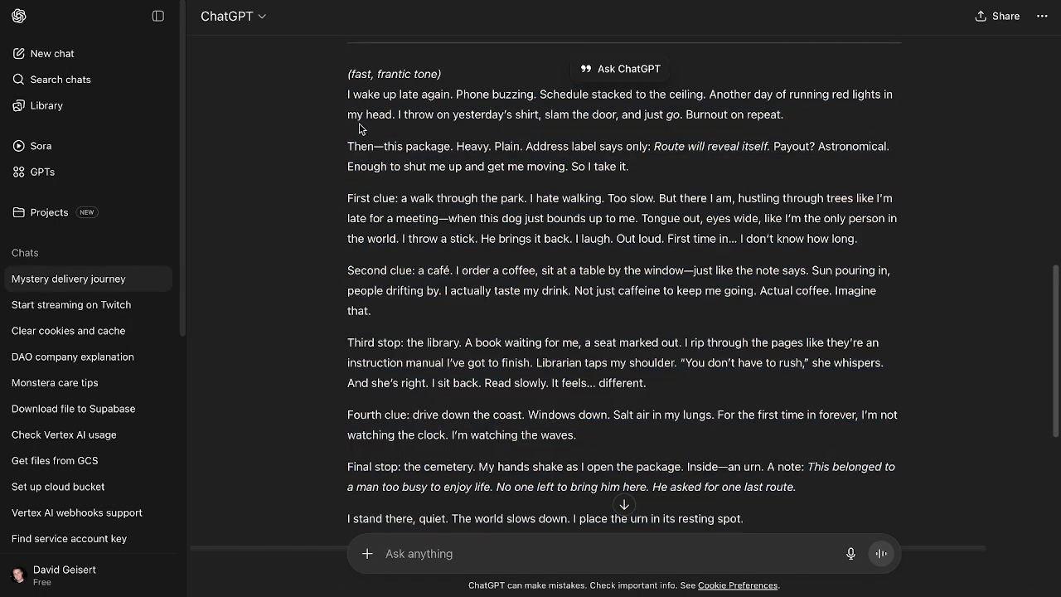
pyautogui.scroll(-1, 360, 129)
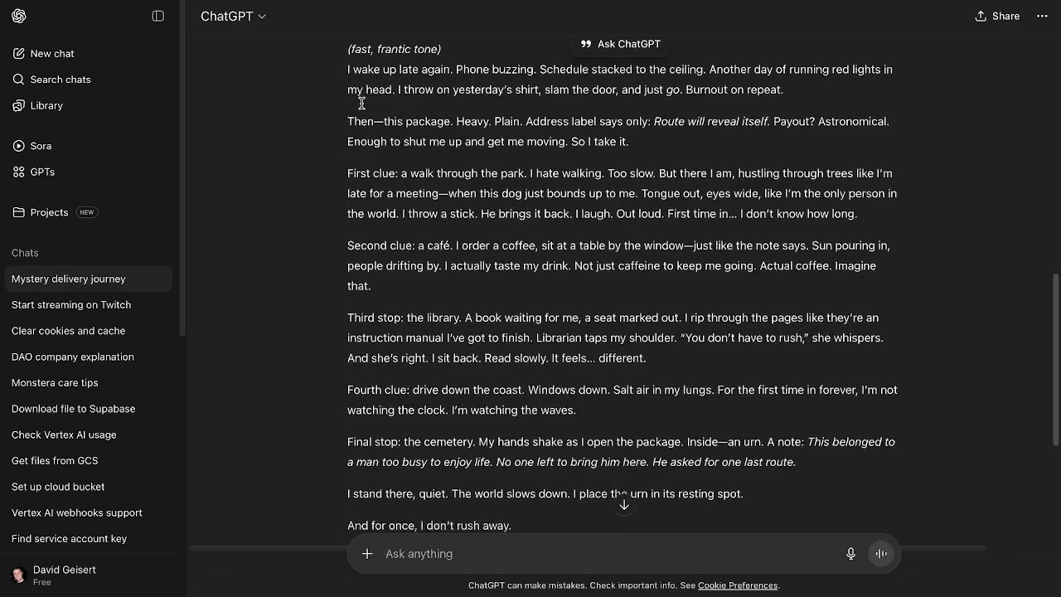
pyautogui.scroll(-1, 362, 103)
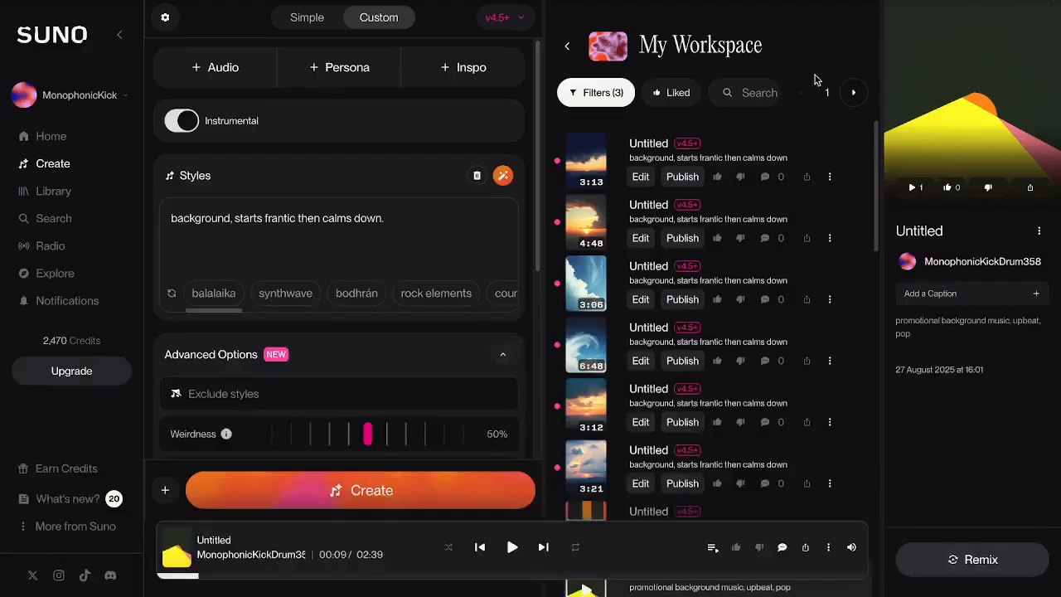
# Switch to Suno and briefly play the first four "background, starts frantic then calms down" tracks in the workspace
pyautogui.click(585, 165)
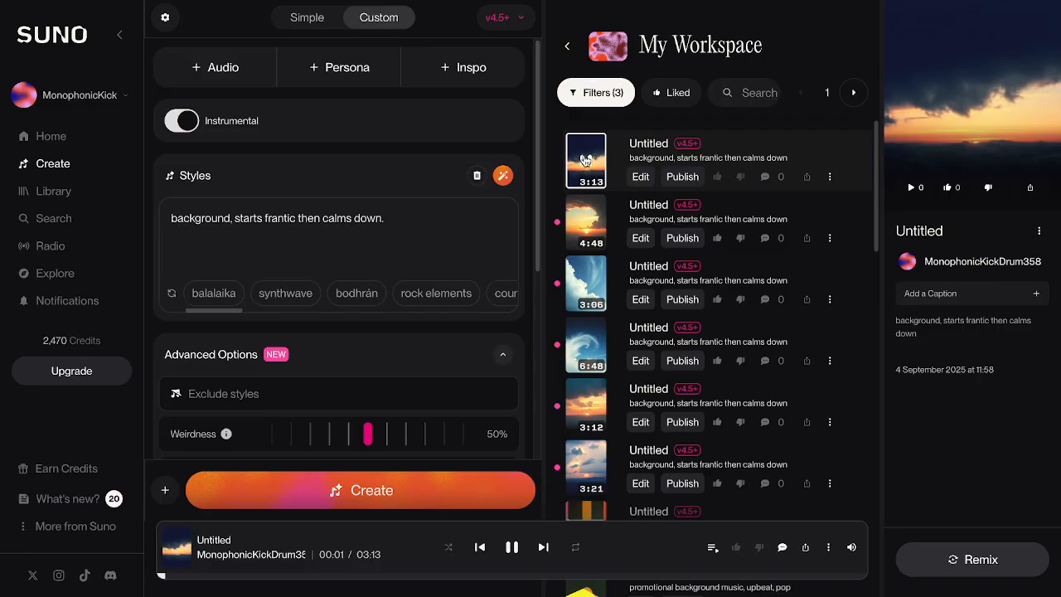
pyautogui.click(582, 232)
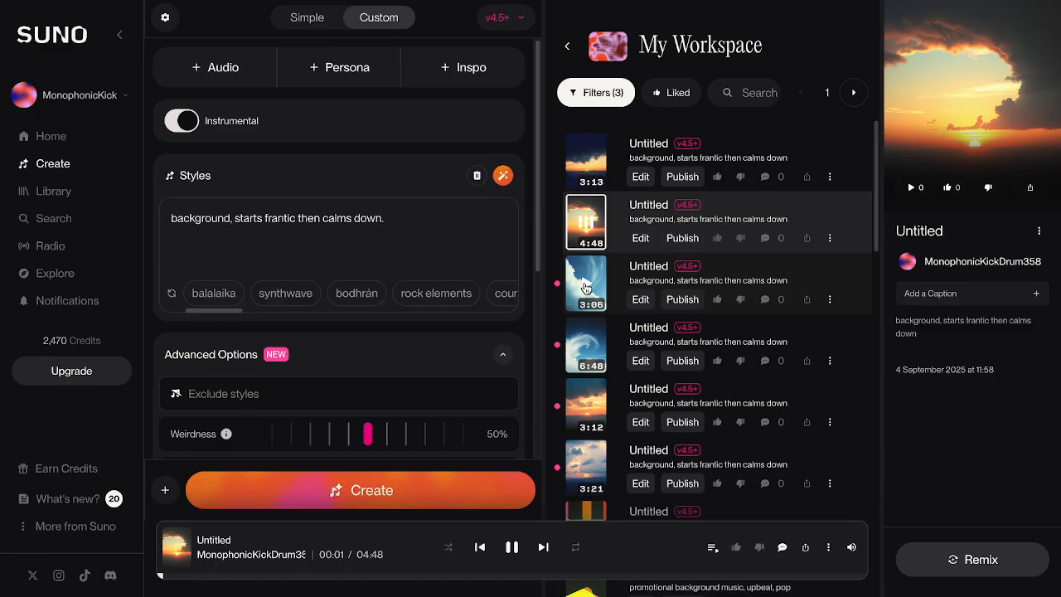
pyautogui.click(586, 288)
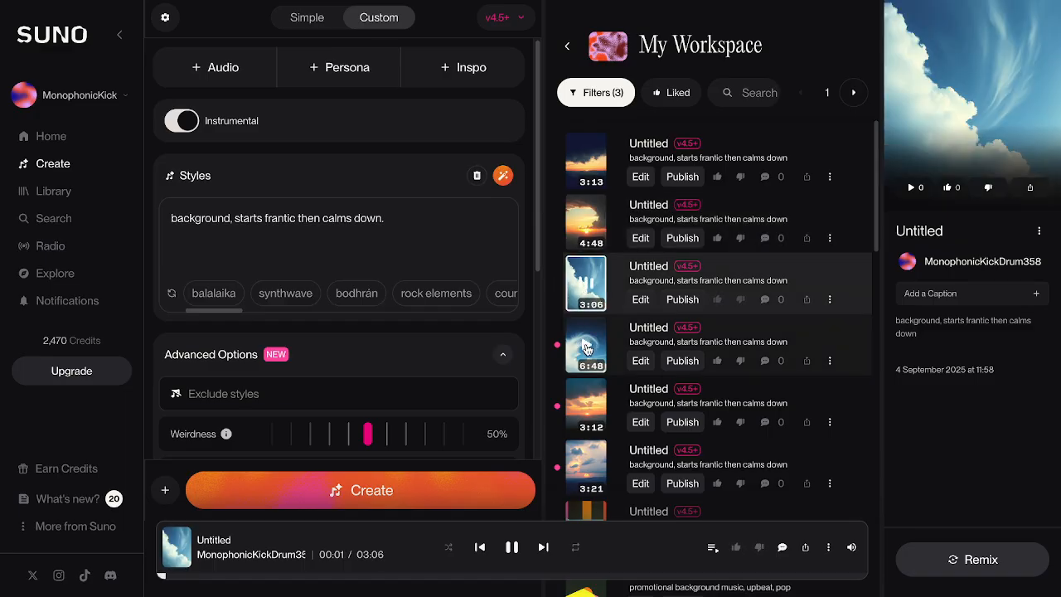
pyautogui.click(586, 348)
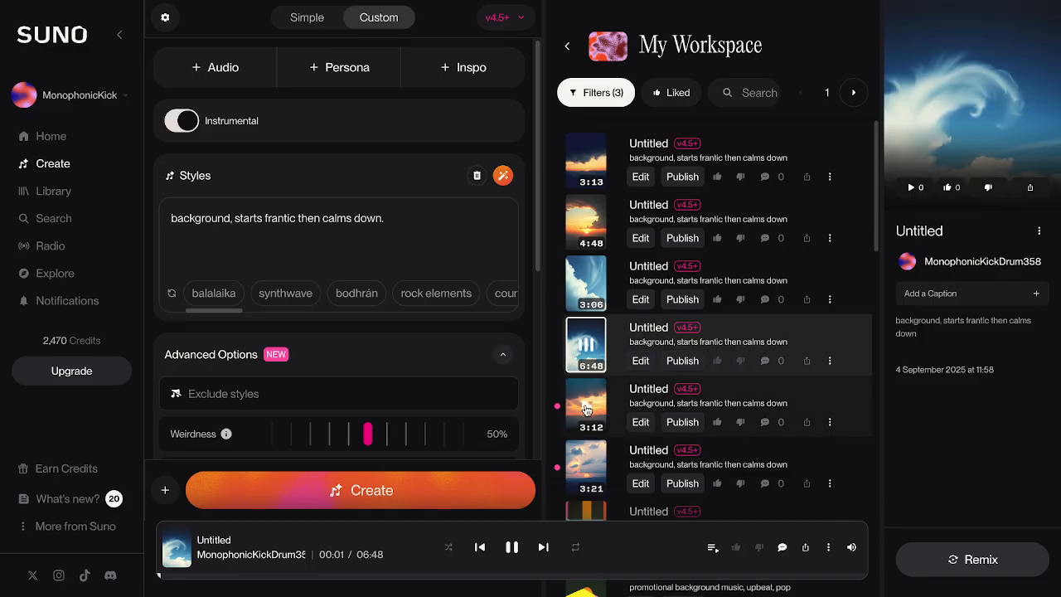
# Listen to the 3:12 and 3:21 background tracks, skipping ahead twice in each to sample different sections
pyautogui.click(586, 408)
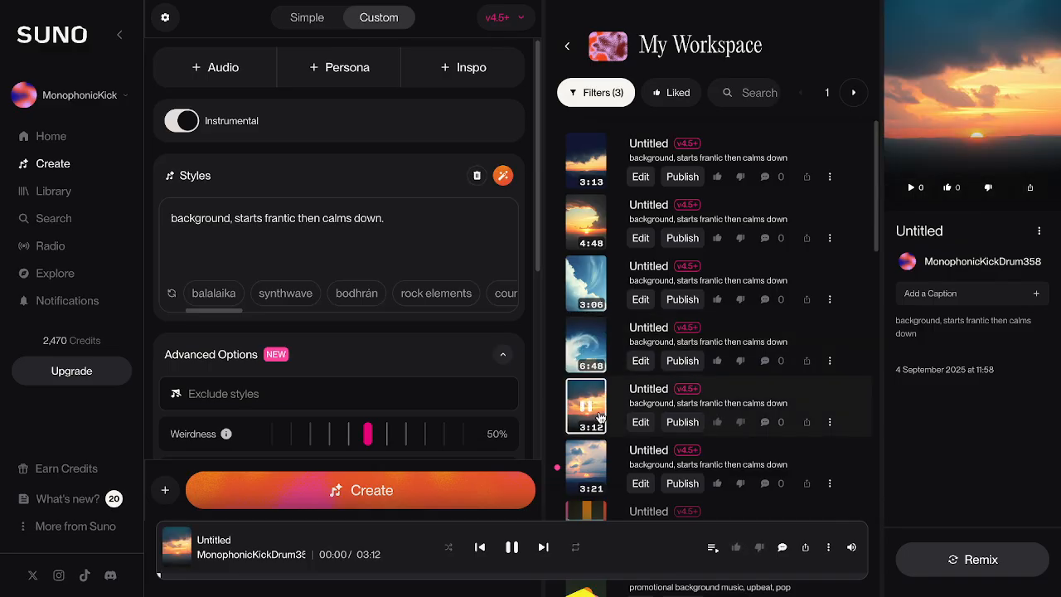
pyautogui.click(452, 576)
pyautogui.click(611, 577)
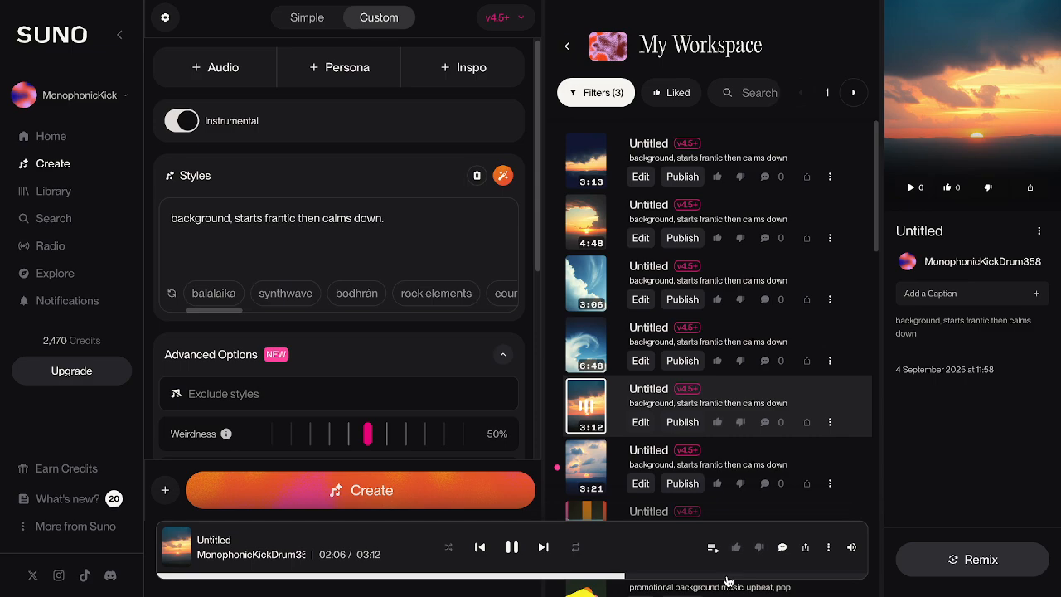
pyautogui.click(584, 468)
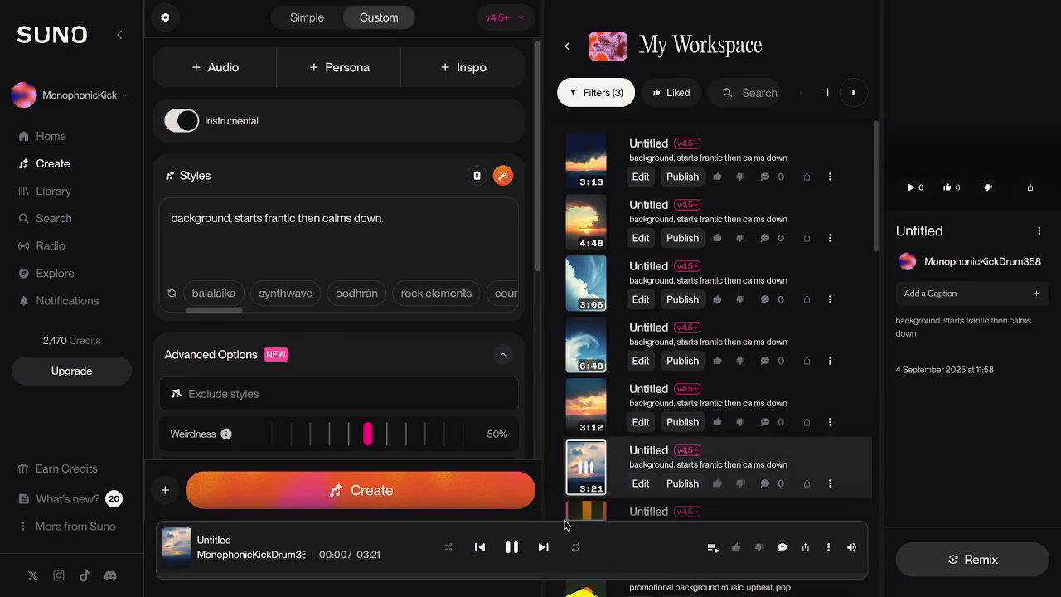
pyautogui.click(266, 576)
pyautogui.click(386, 577)
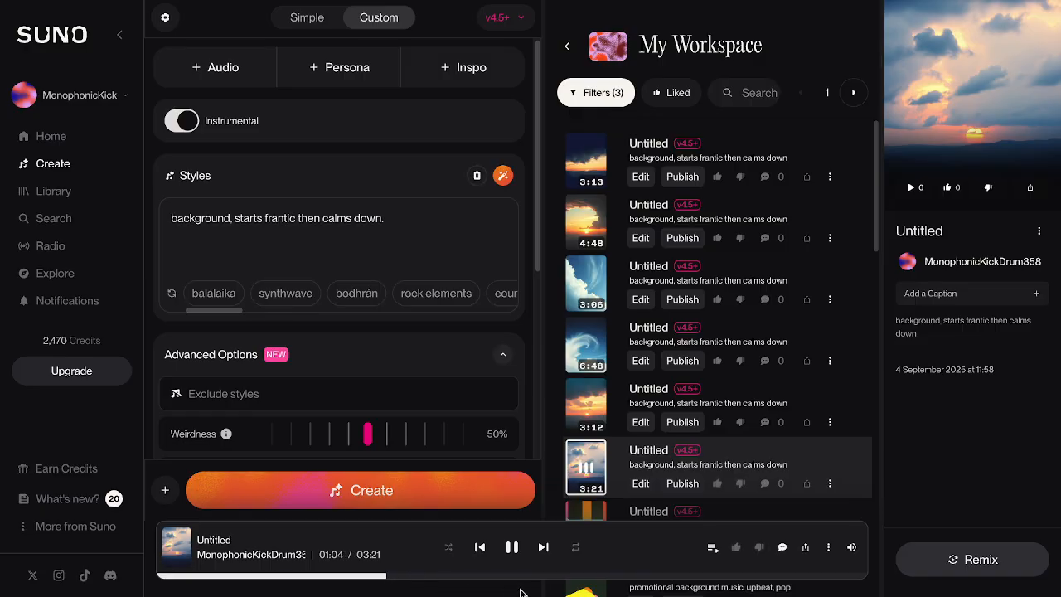
# Play the 6:48 background track and sample several points along its length
pyautogui.click(586, 346)
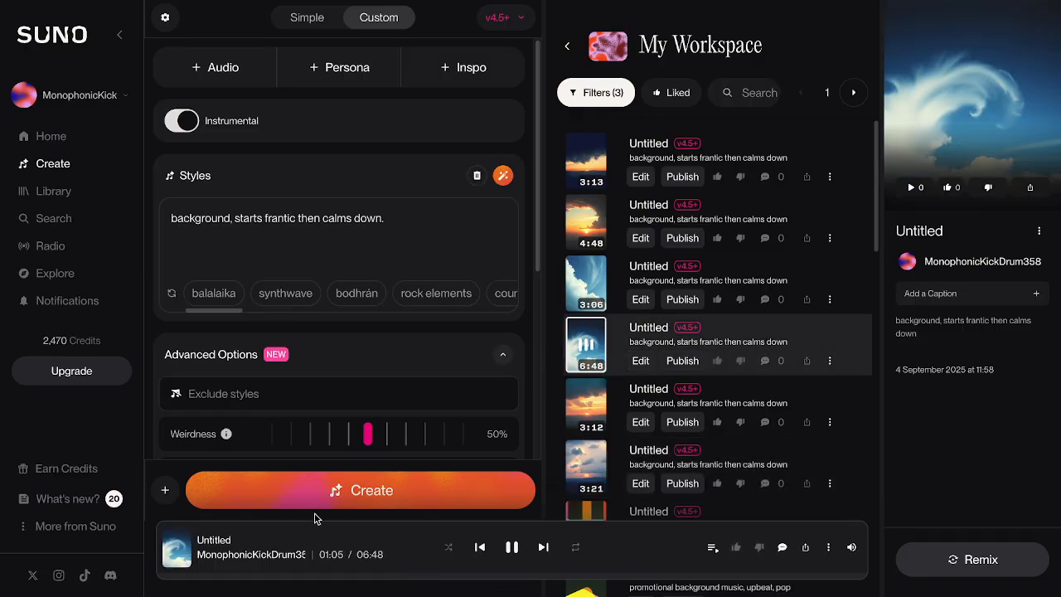
pyautogui.click(257, 578)
pyautogui.click(439, 578)
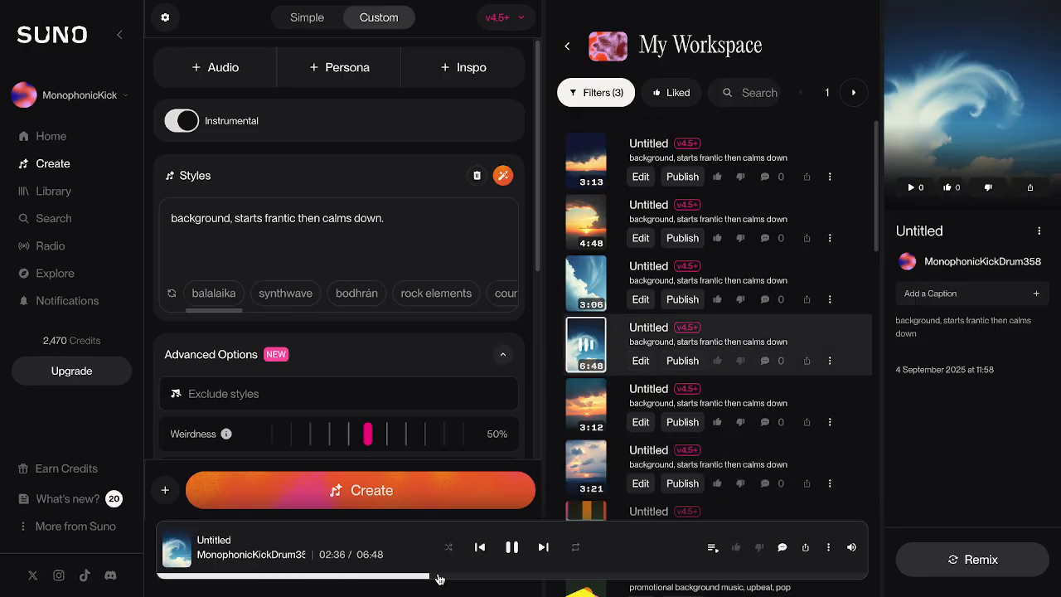
pyautogui.click(549, 578)
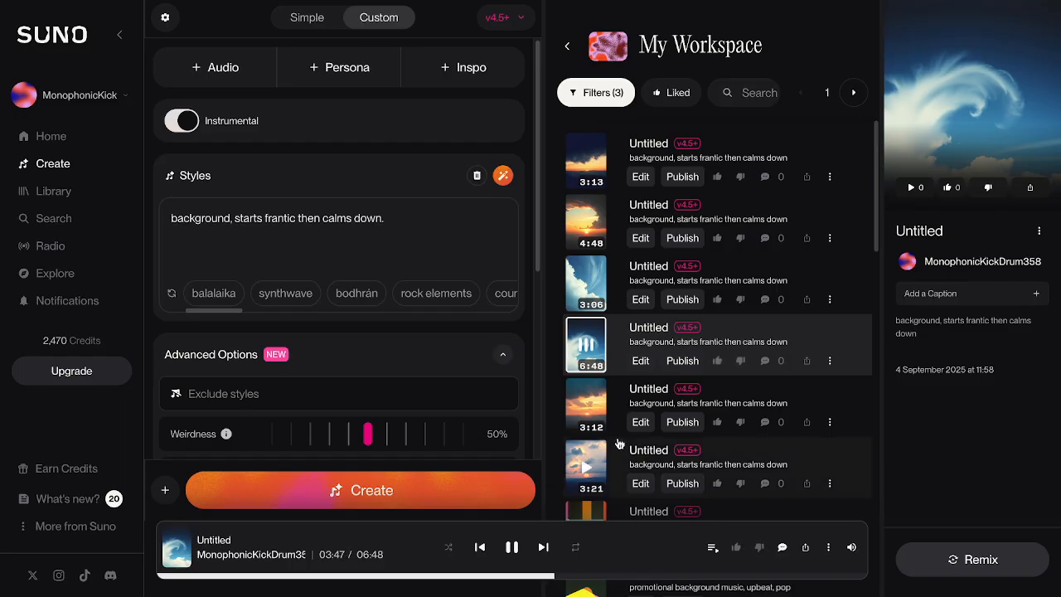
pyautogui.click(329, 578)
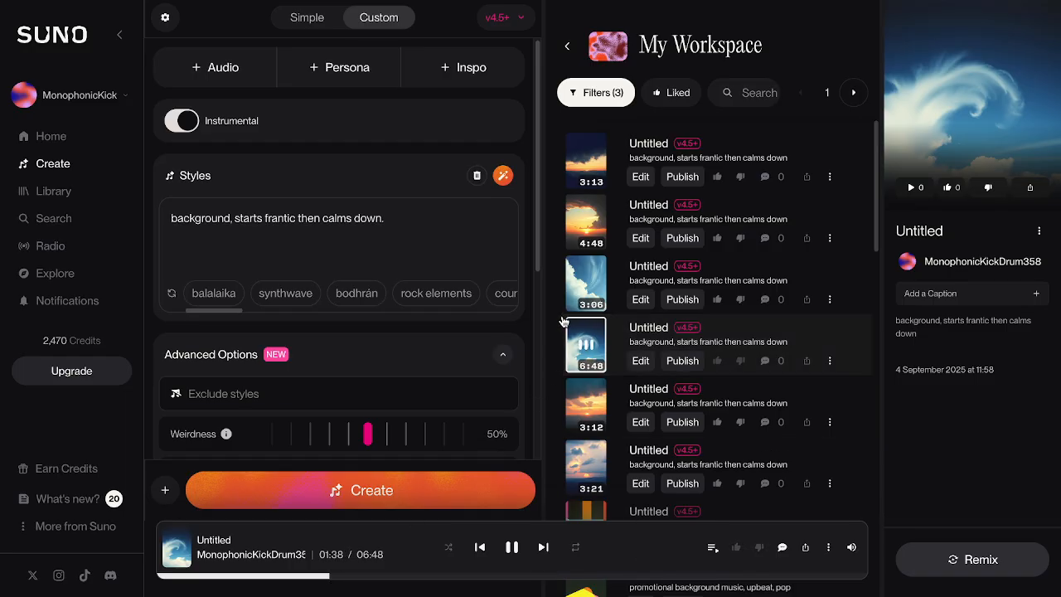
# Audition the 3:06 track near its start, and sample the 4:48 track at several progressively later points
pyautogui.click(586, 284)
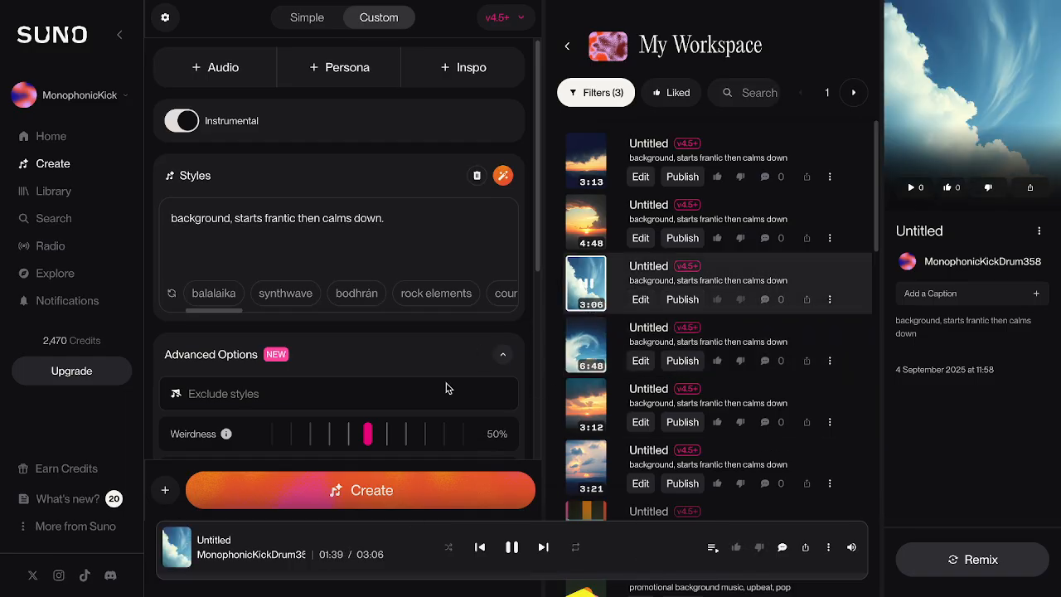
pyautogui.click(202, 577)
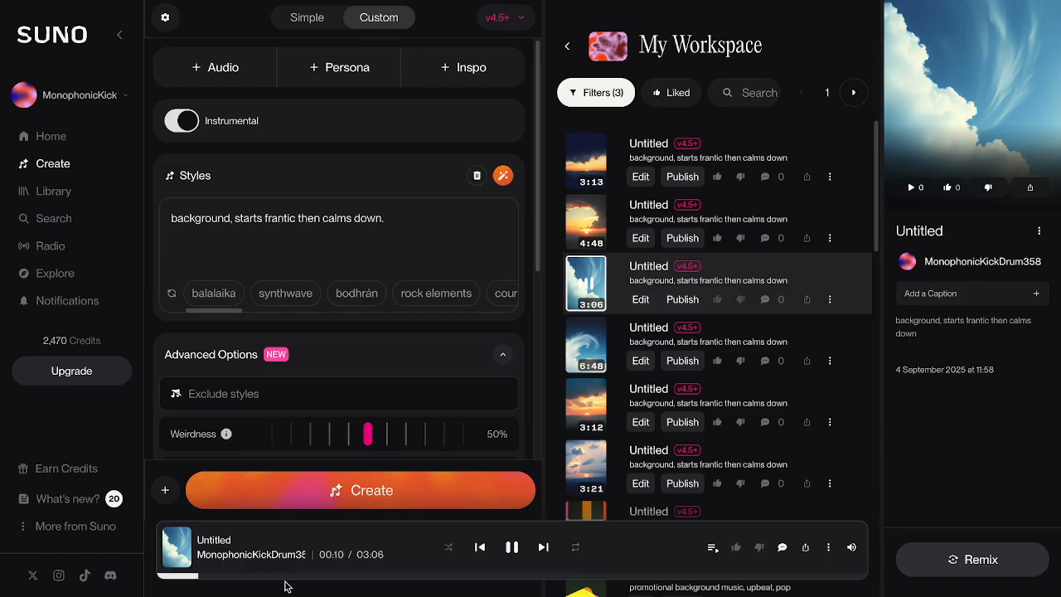
pyautogui.click(587, 221)
pyautogui.click(214, 578)
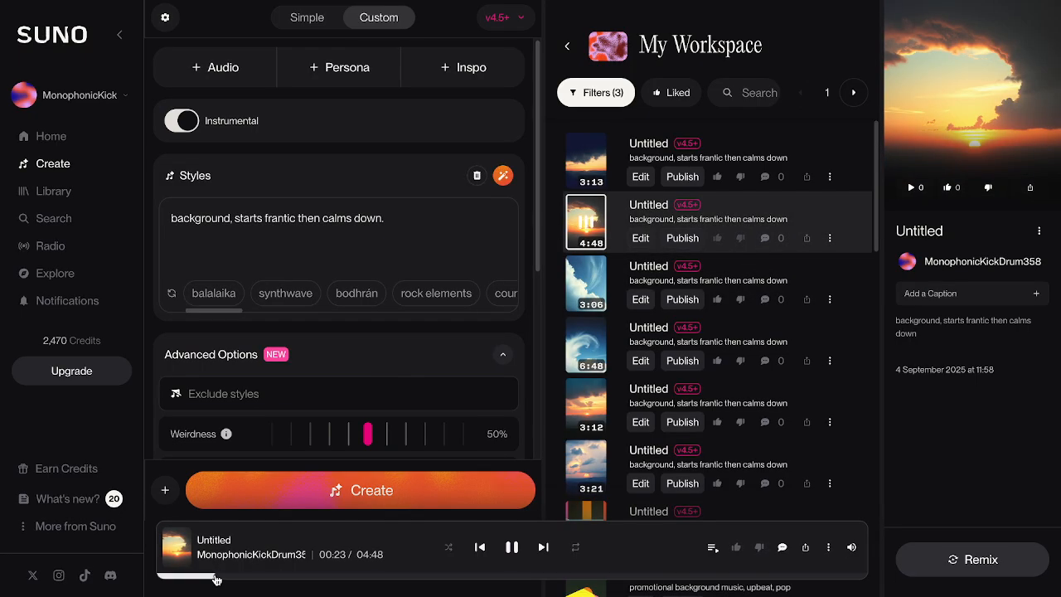
pyautogui.click(260, 577)
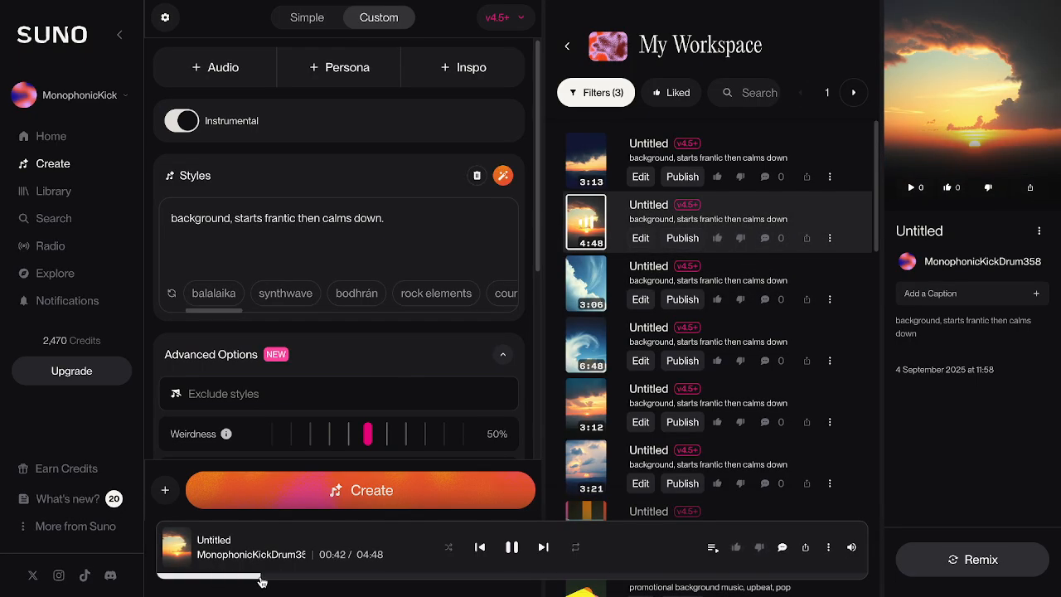
pyautogui.click(327, 577)
pyautogui.click(402, 577)
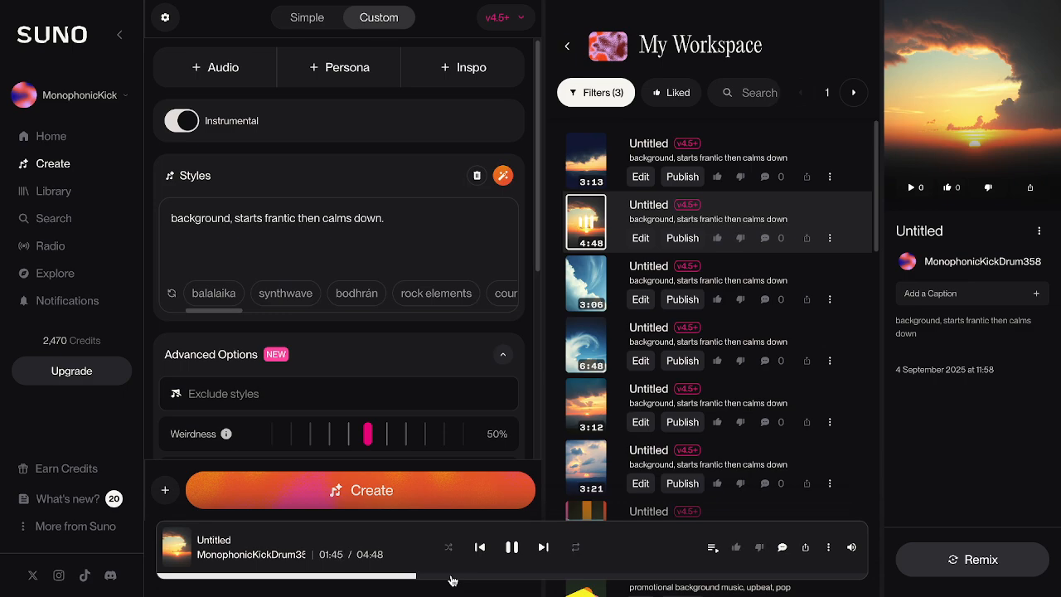
# Play the 3:13 background track, sample points within its first minute, and pause playback
pyautogui.click(586, 161)
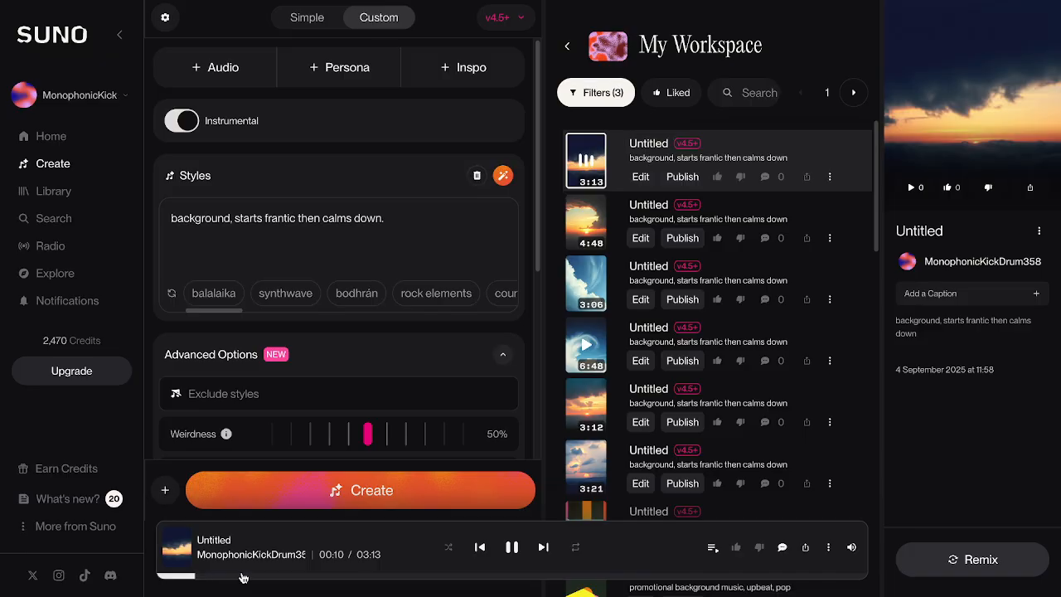
pyautogui.click(255, 576)
pyautogui.click(324, 576)
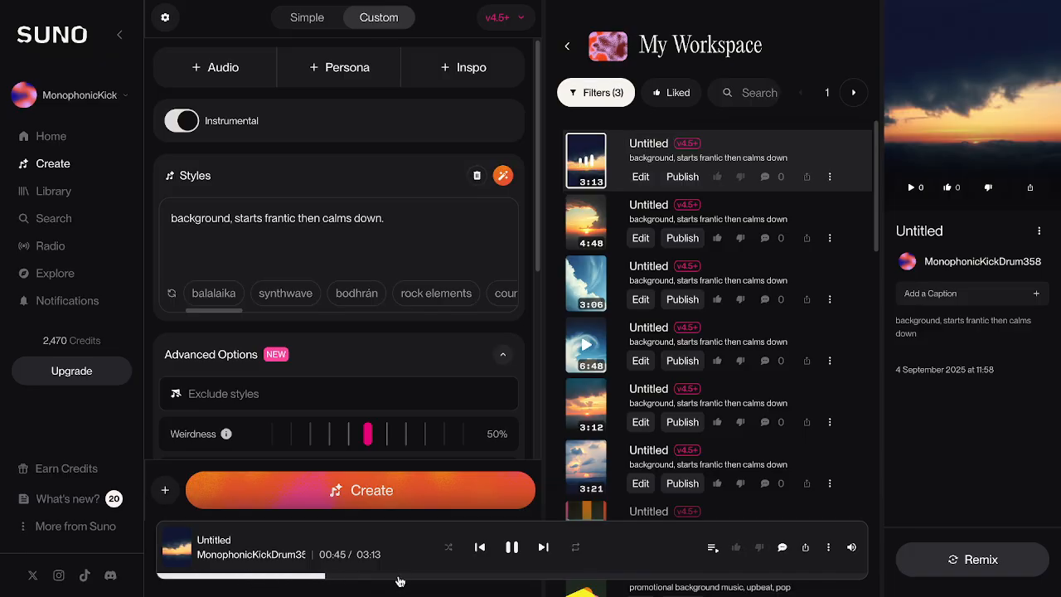
pyautogui.click(368, 577)
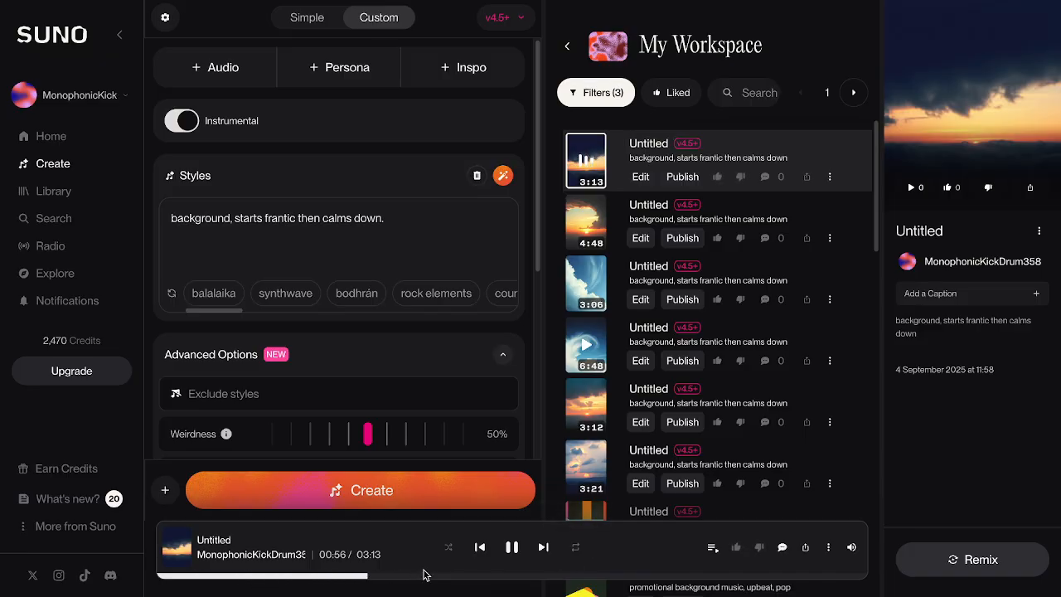
pyautogui.click(511, 547)
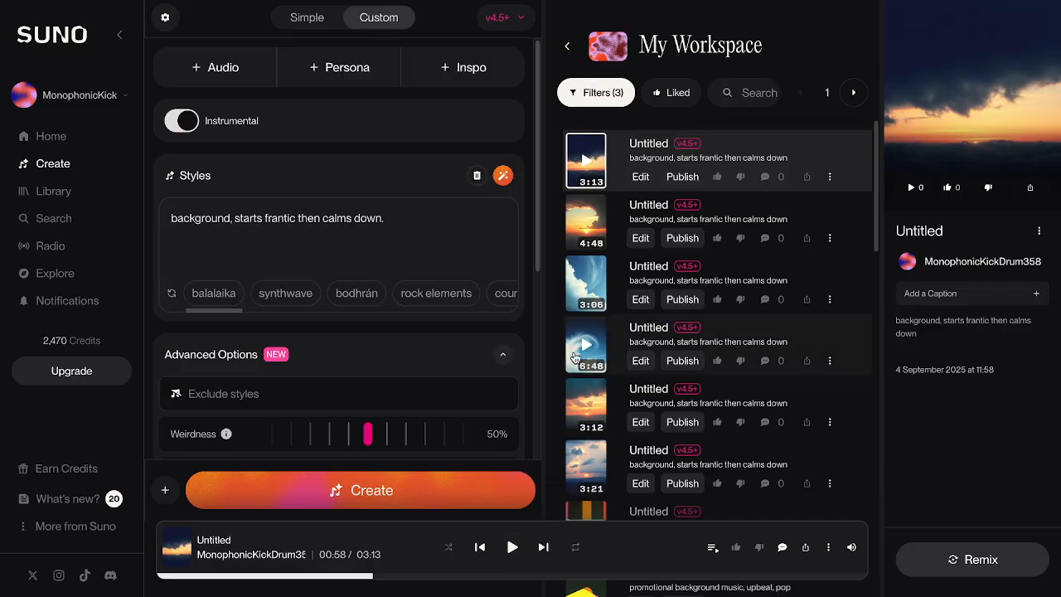
# Replay the opening of the 3:12 background track, pause it, and download the track as MP3 audio
pyautogui.click(575, 412)
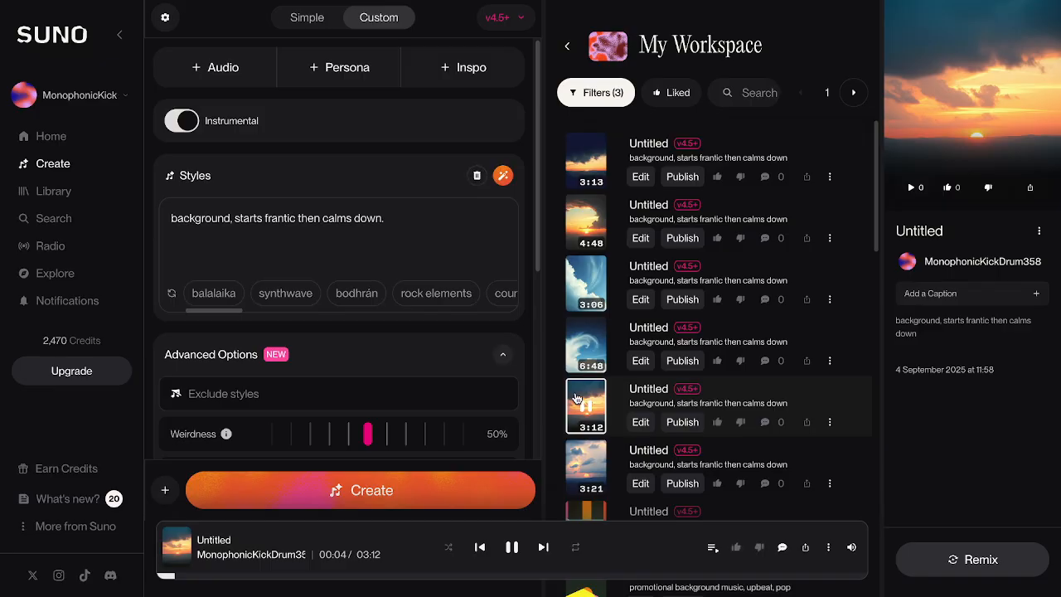
pyautogui.click(584, 407)
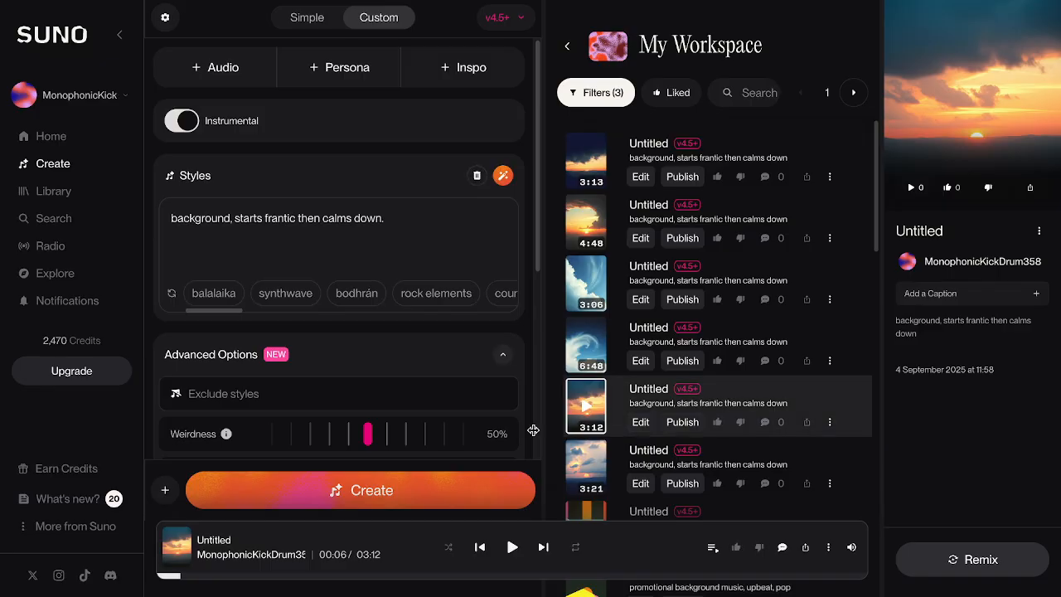
pyautogui.click(831, 423)
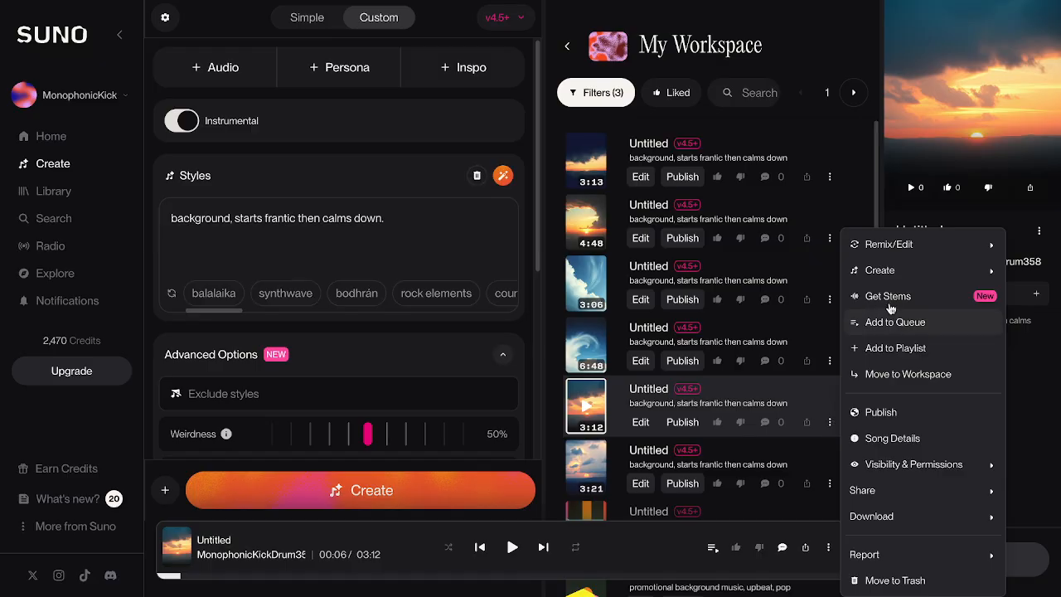
pyautogui.moveTo(880, 515)
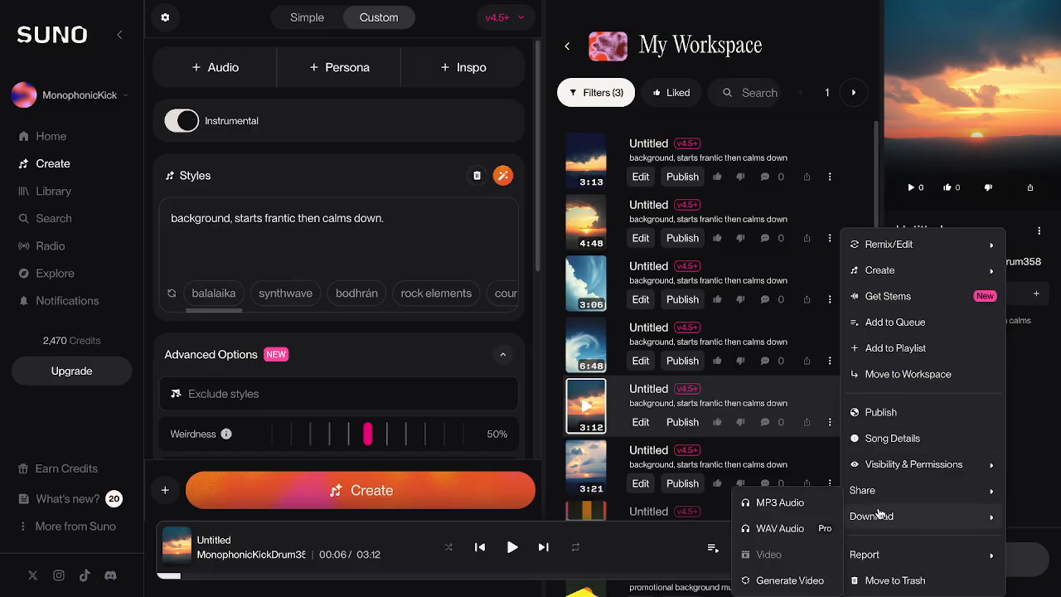
pyautogui.click(777, 483)
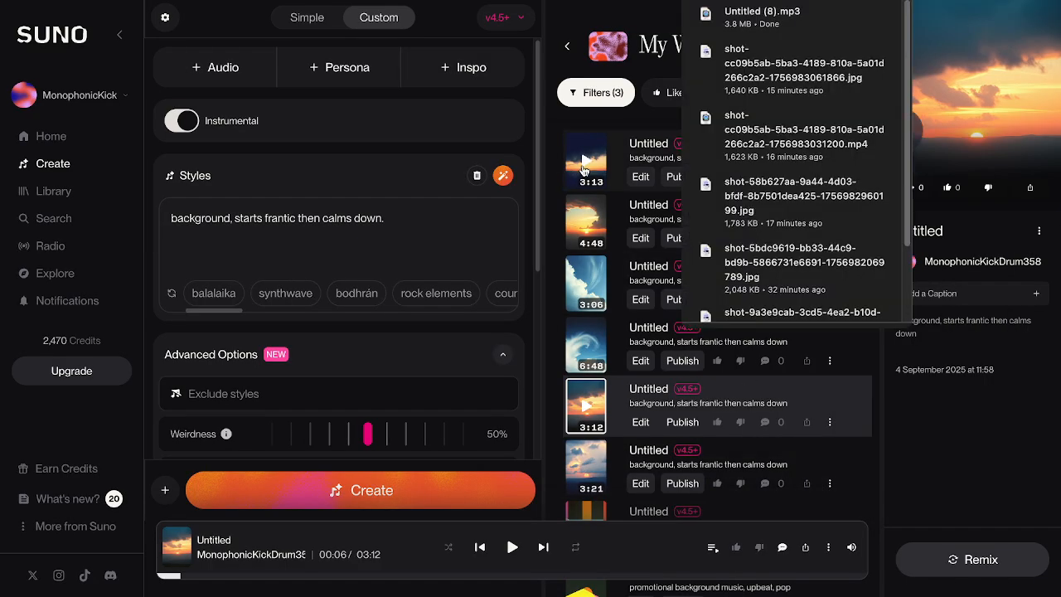
# Replay the starts of the 3:13 and 4:48 tracks, download the 4:48 one as MP3 audio, and pause playback
pyautogui.click(586, 164)
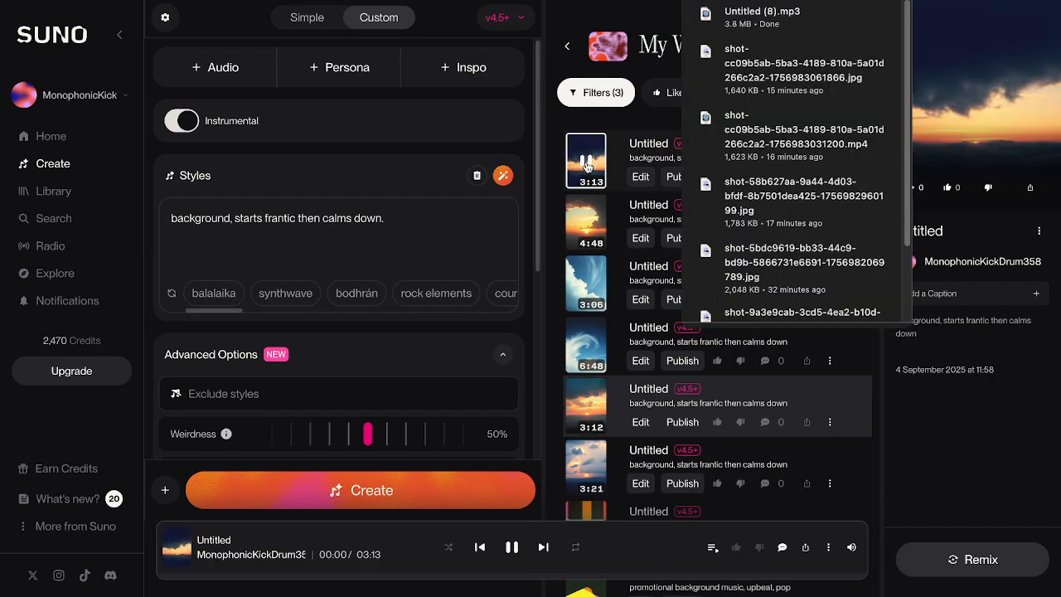
pyautogui.click(586, 224)
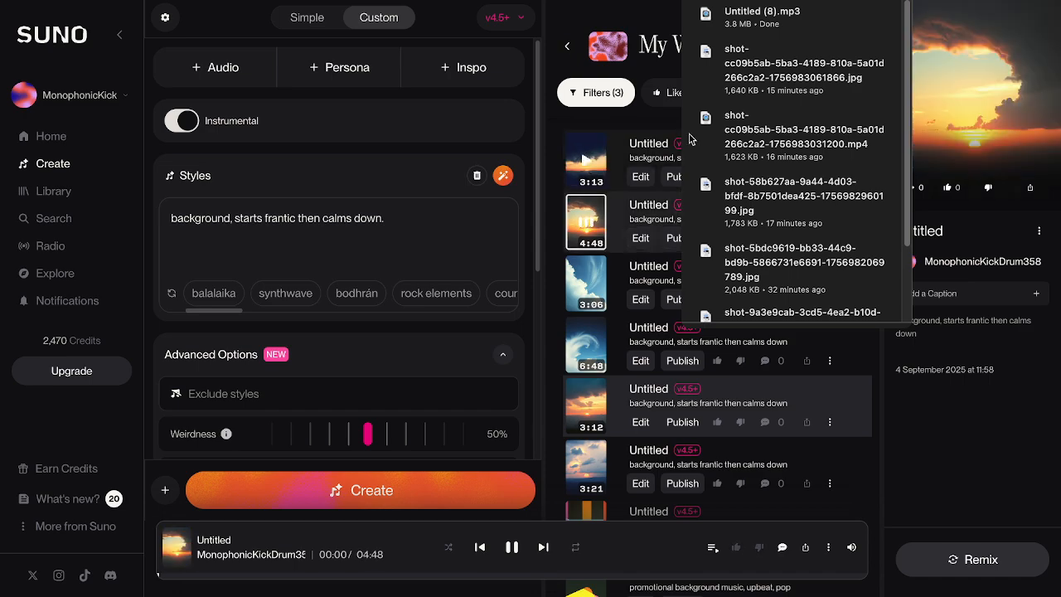
pyautogui.click(884, 2)
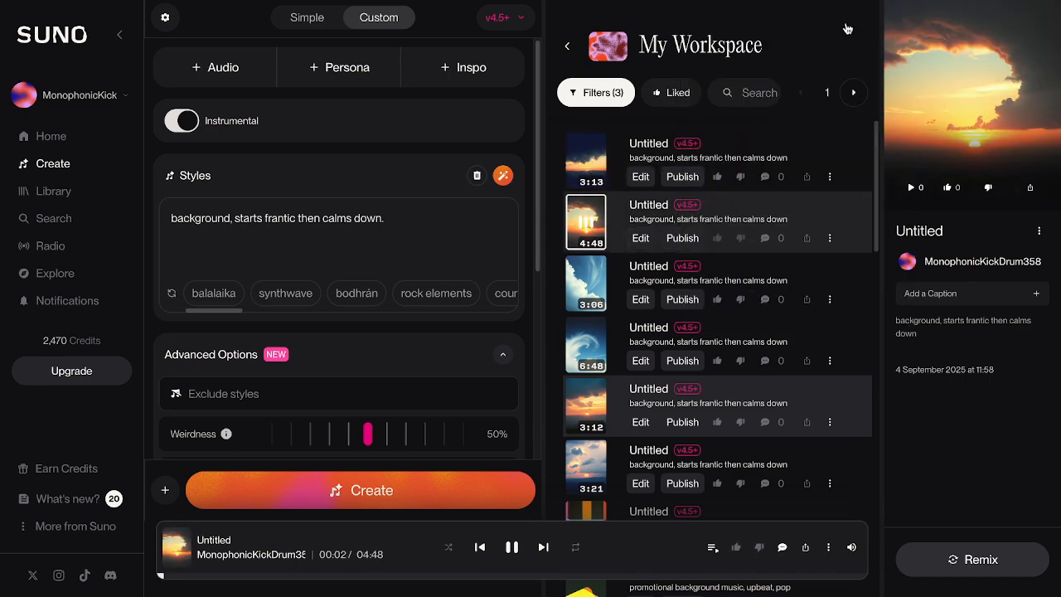
pyautogui.click(829, 238)
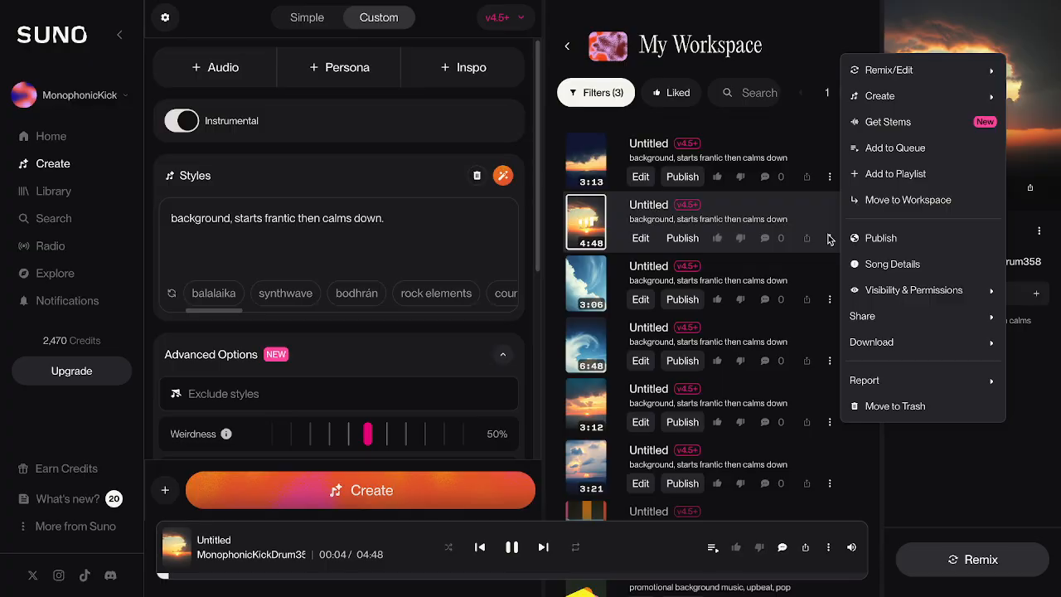
pyautogui.moveTo(883, 76)
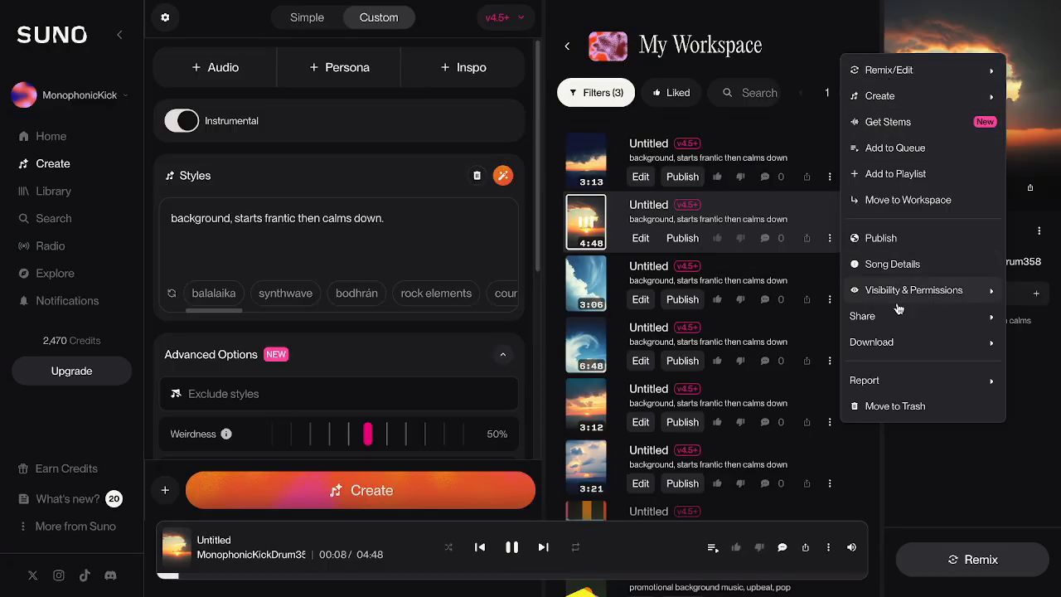
pyautogui.moveTo(872, 342)
pyautogui.click(767, 348)
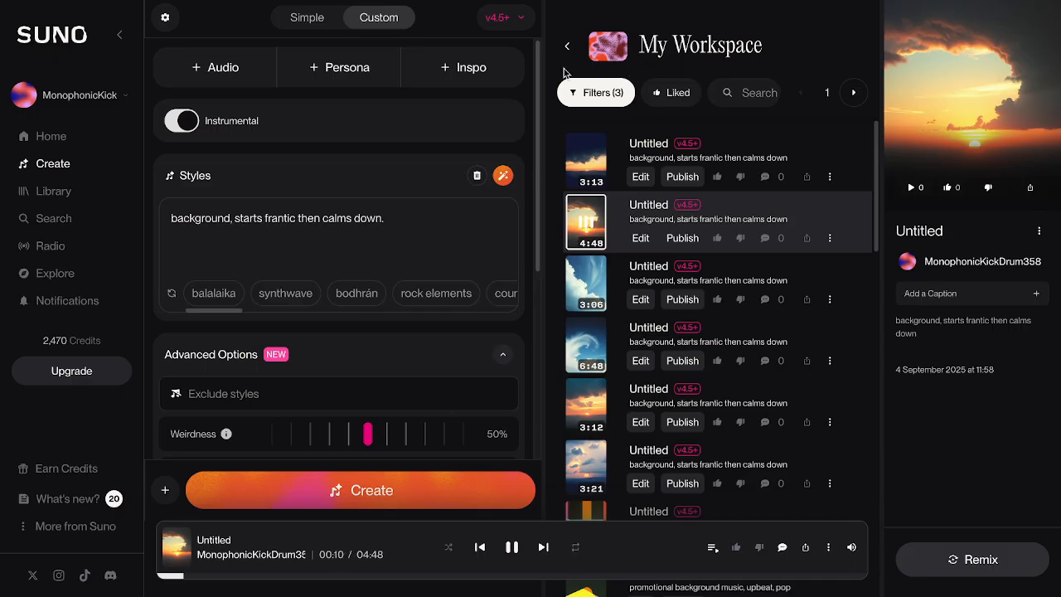
pyautogui.click(511, 547)
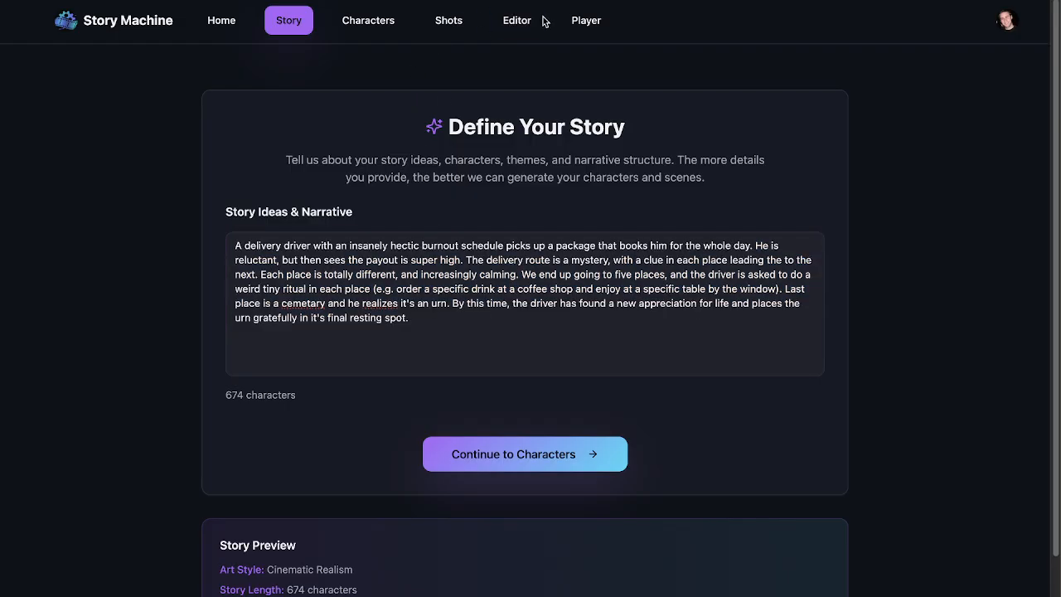
# Switch to the Story Machine video editor and record a voiceover about 2:18 long for voice transformation, starting at 00:00
pyautogui.click(531, 20)
pyautogui.click(899, 571)
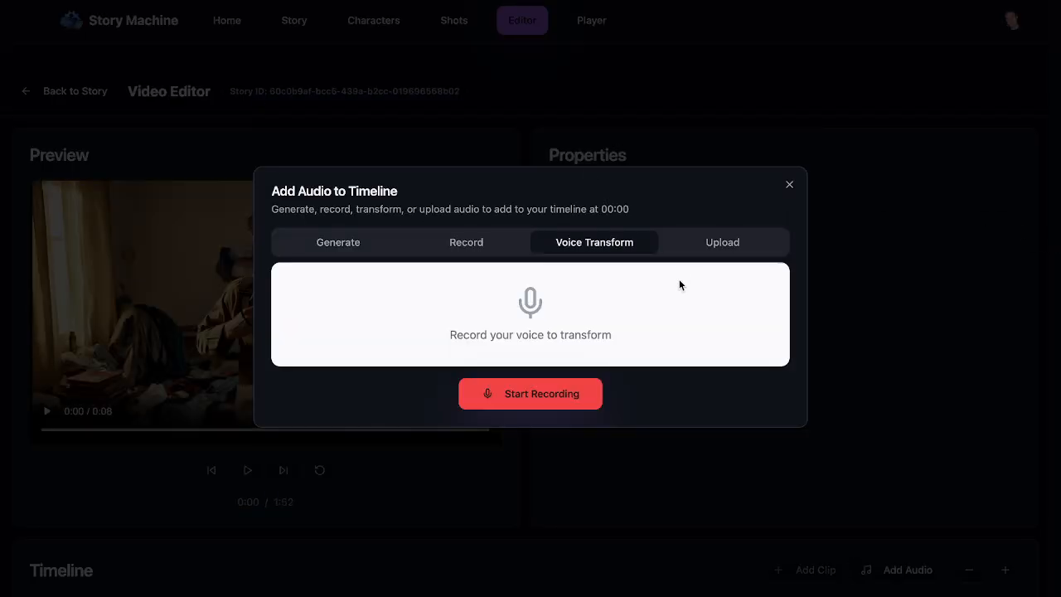
pyautogui.click(521, 402)
pyautogui.click(580, 1)
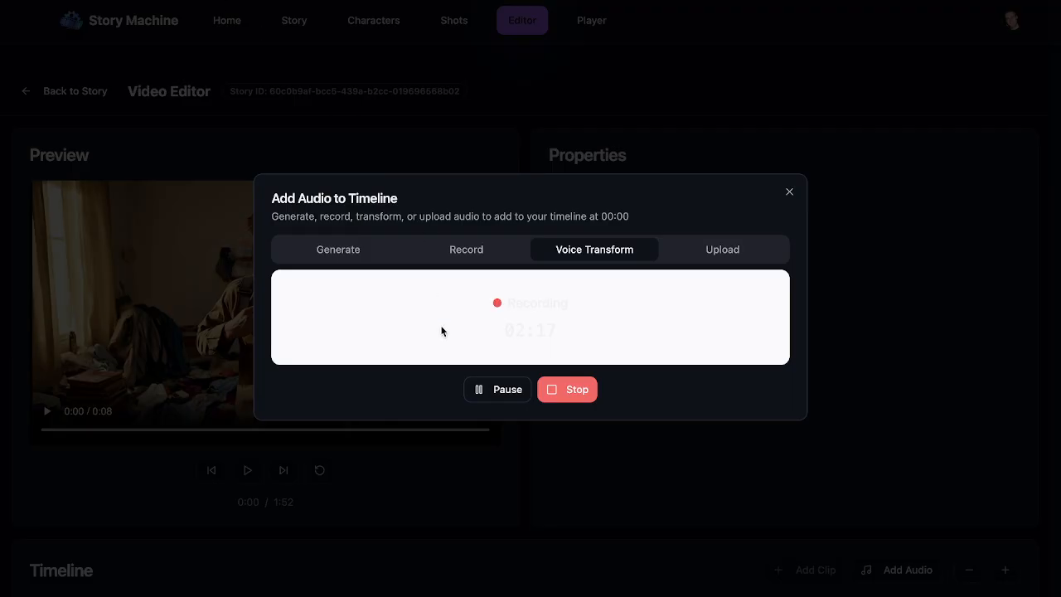
pyautogui.click(570, 386)
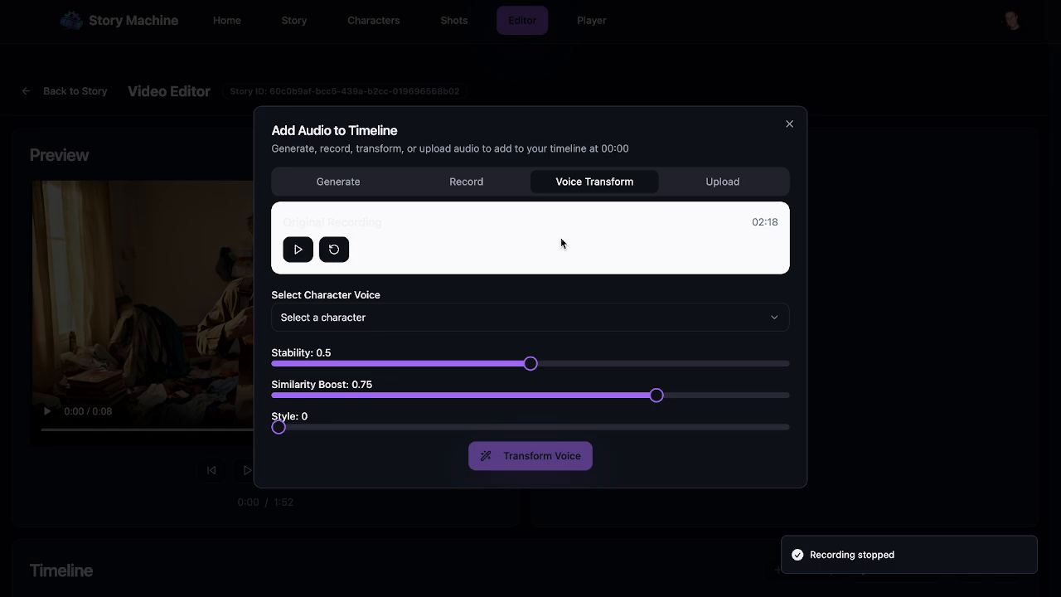
# Choose the CharMilo voice for the recording and set Style to 0.4, Stability to 0.4 and Similarity Boost to 0.3
pyautogui.click(442, 322)
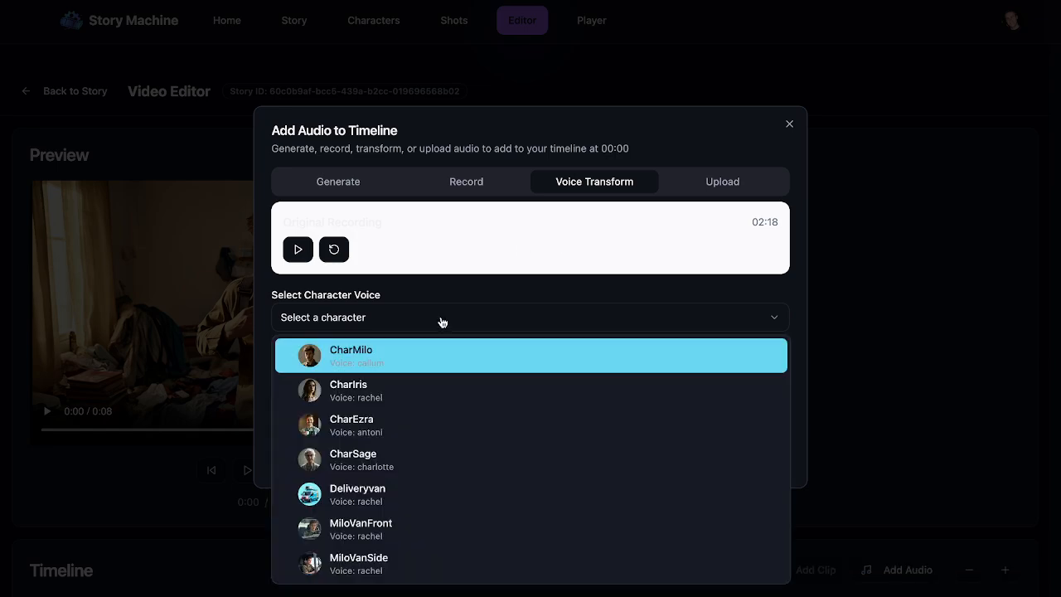
pyautogui.click(408, 354)
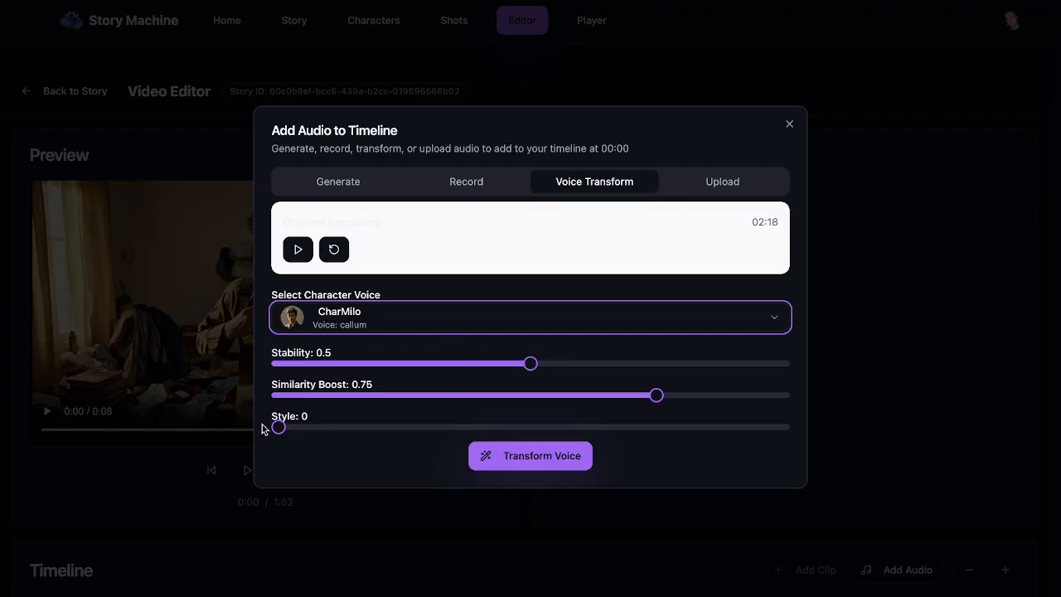
pyautogui.moveTo(279, 427); pyautogui.dragTo(481, 426)
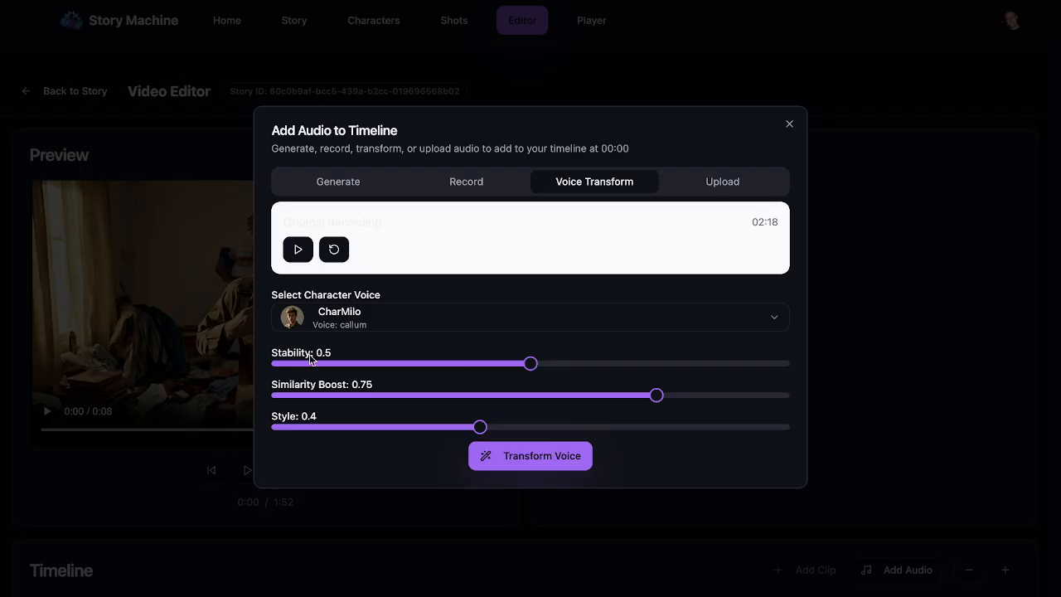
pyautogui.moveTo(524, 363); pyautogui.dragTo(480, 363)
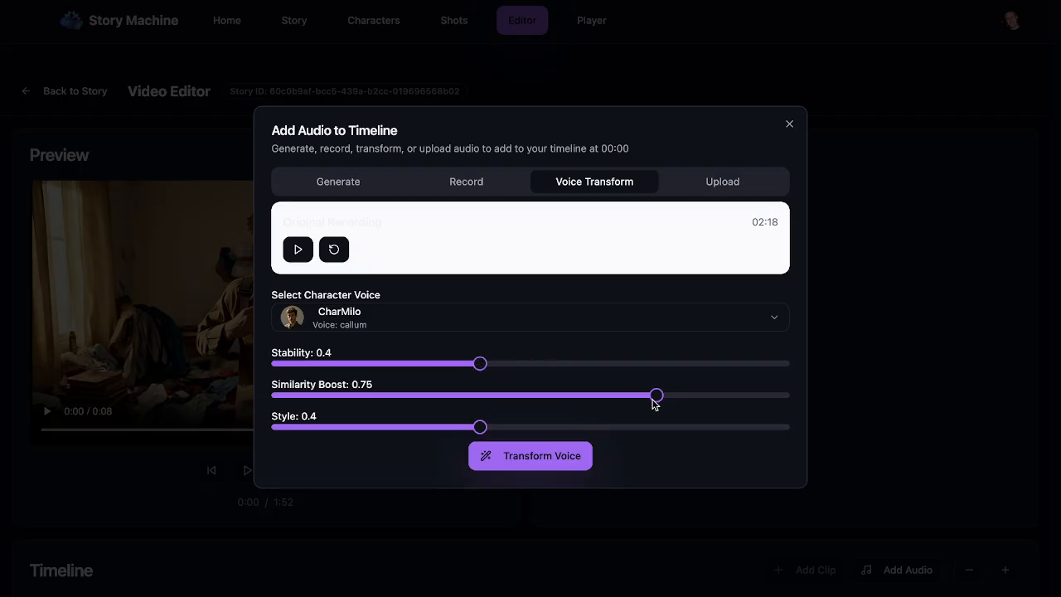
pyautogui.moveTo(654, 398); pyautogui.dragTo(429, 396)
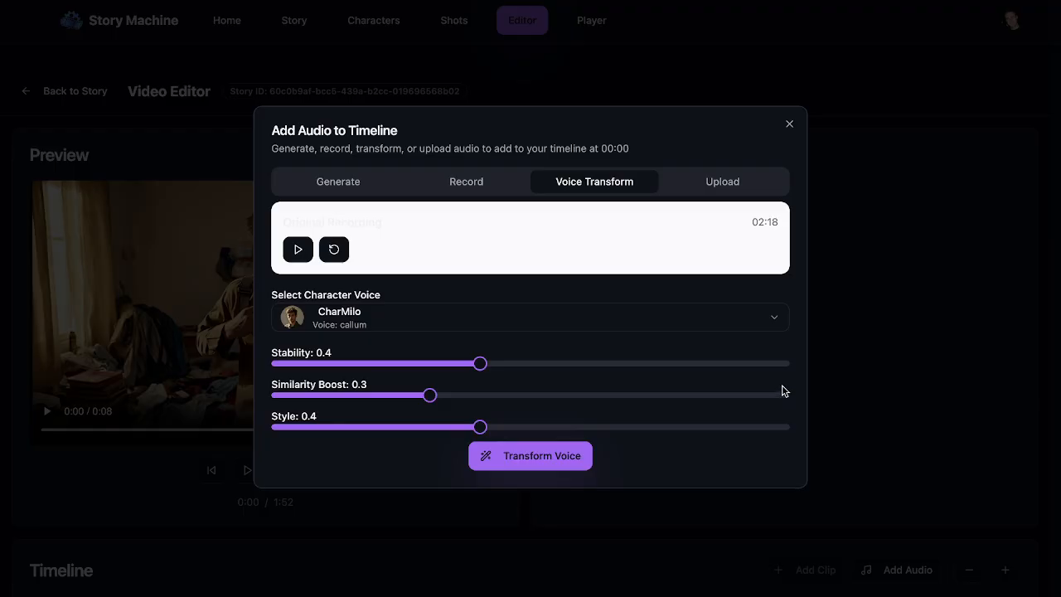
# Transform the recorded voice and add the transformed audio to the timeline
pyautogui.click(547, 456)
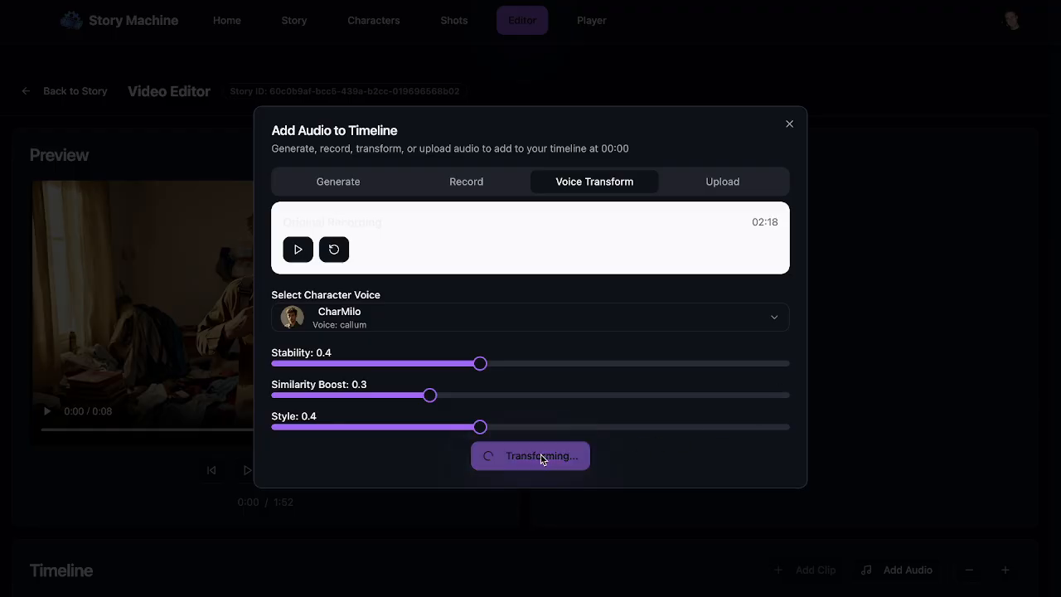
pyautogui.rightClick(574, 292)
pyautogui.click(550, 295)
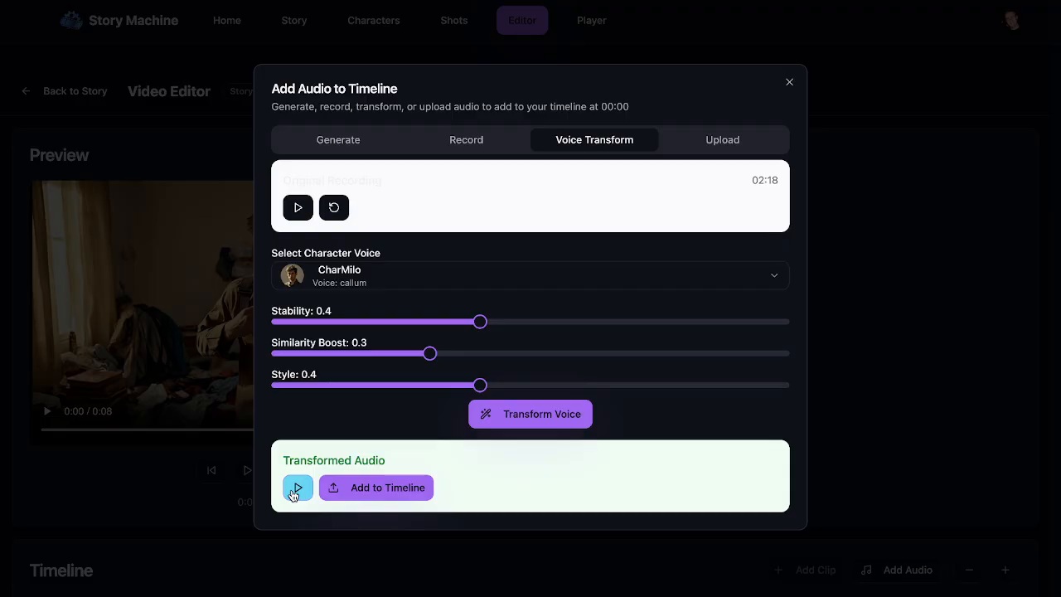
pyautogui.click(395, 491)
pyautogui.scroll(-4, 471, 469)
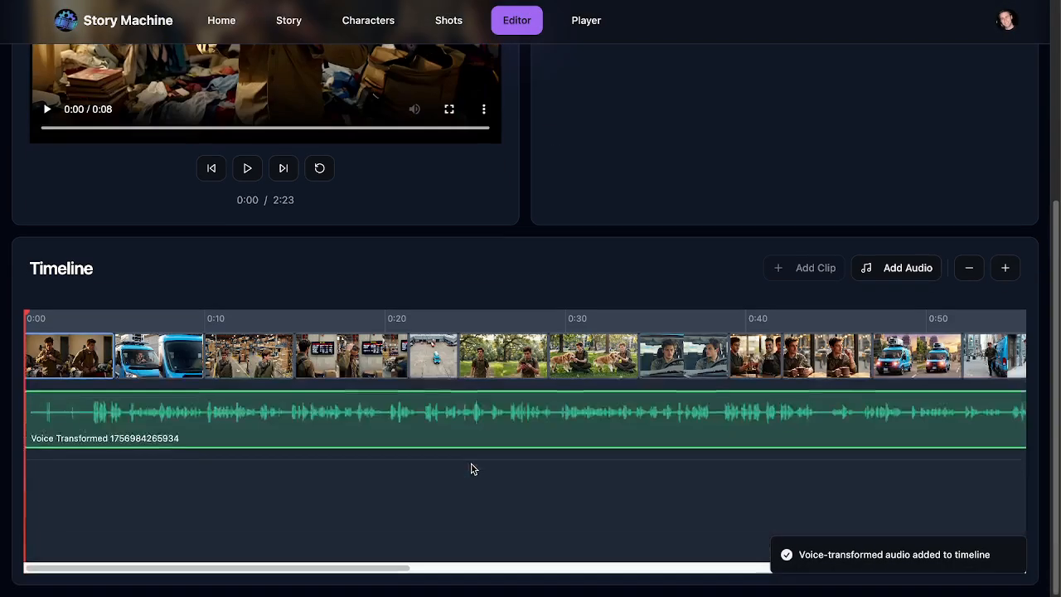
# Compare the end of the voiceover with the end of the video clips, and play part of the edit with its narration
pyautogui.click(82, 401)
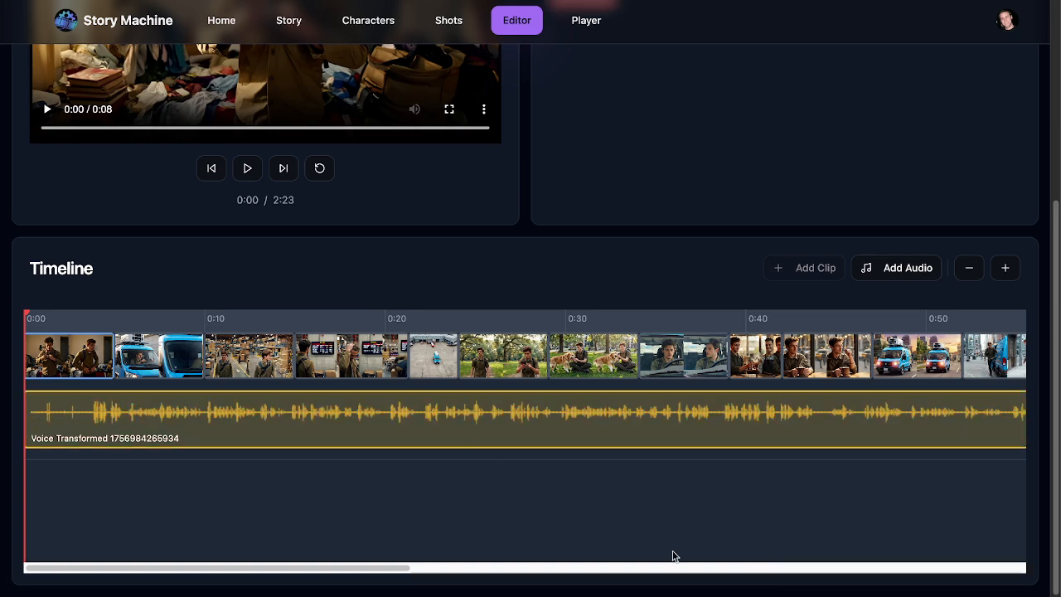
pyautogui.moveTo(369, 569); pyautogui.dragTo(969, 575)
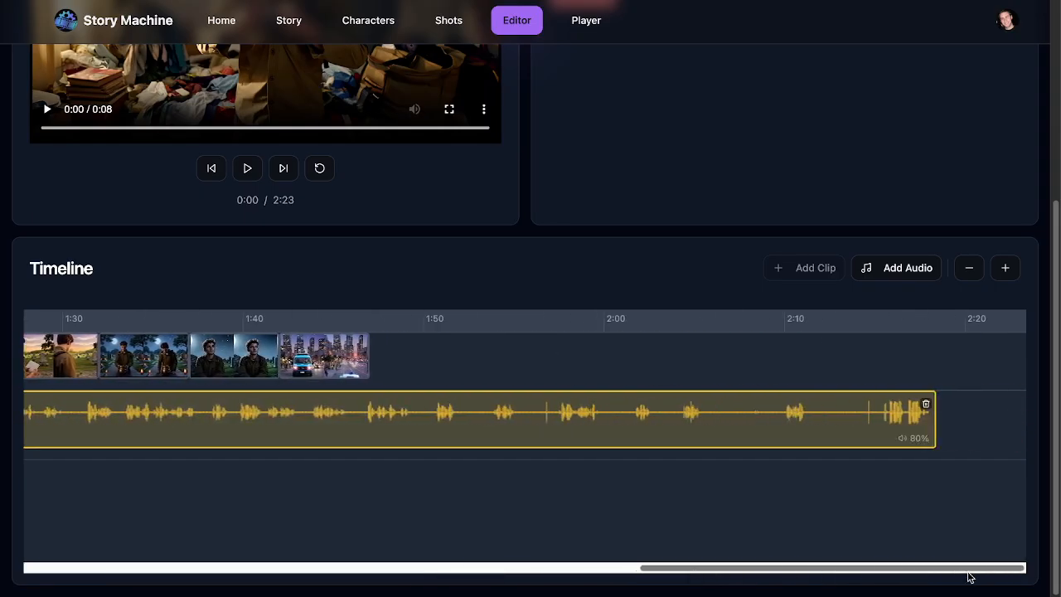
pyautogui.click(839, 341)
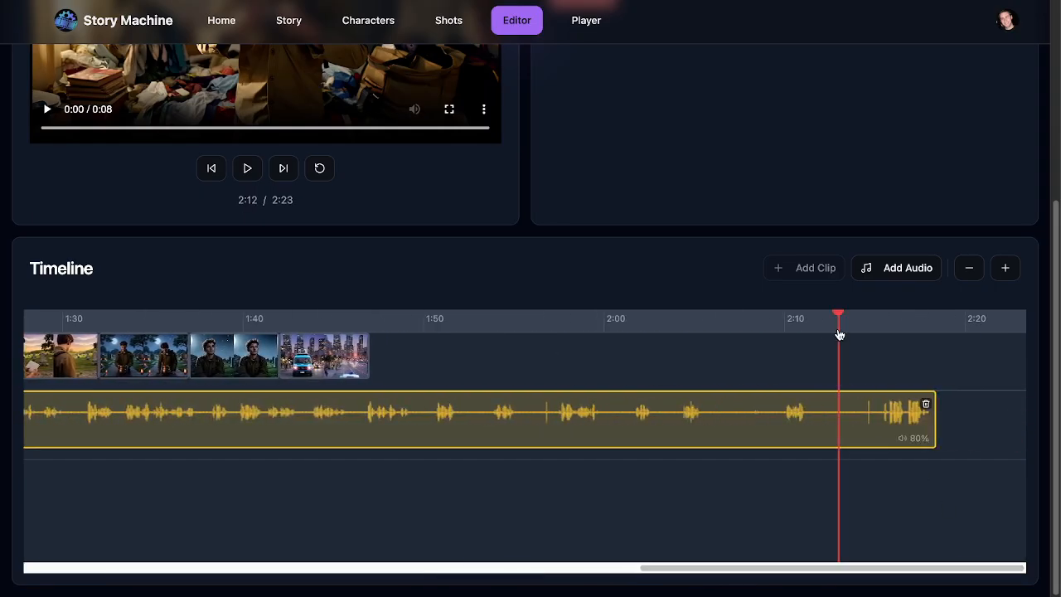
pyautogui.click(247, 168)
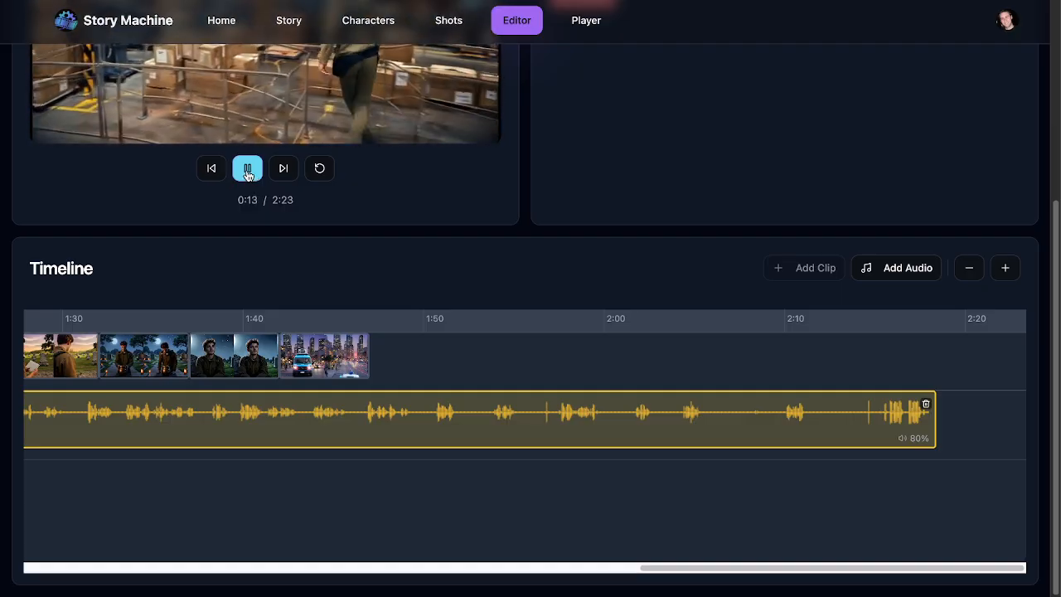
pyautogui.click(248, 170)
# Lengthen the opening clip to about 8 seconds, trim the blue van clip slightly, and extend the warehouse clip to about 8 seconds
pyautogui.moveTo(723, 572); pyautogui.dragTo(10, 517)
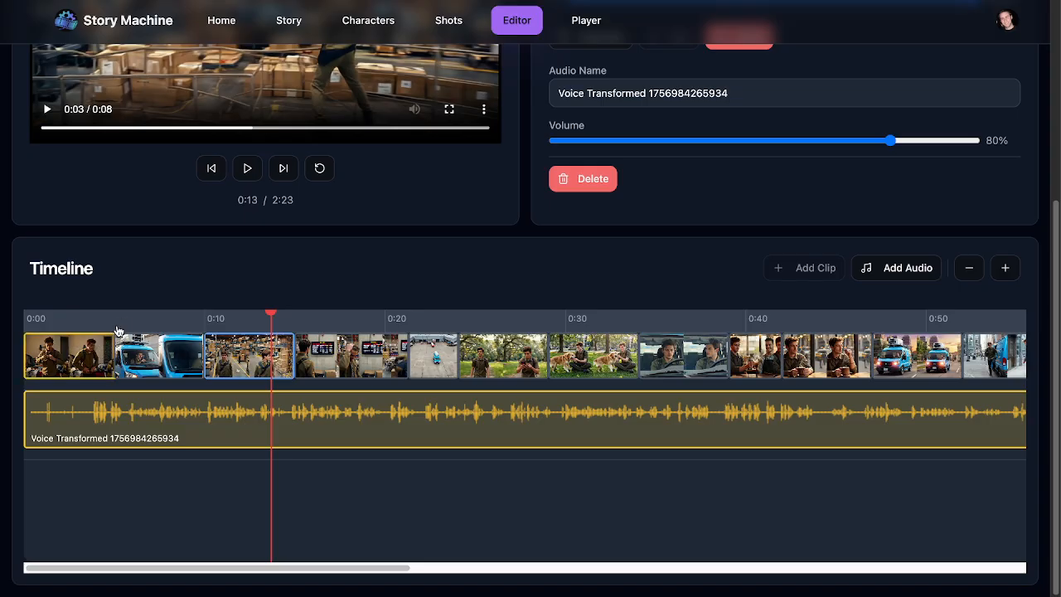
pyautogui.moveTo(87, 356); pyautogui.dragTo(207, 362)
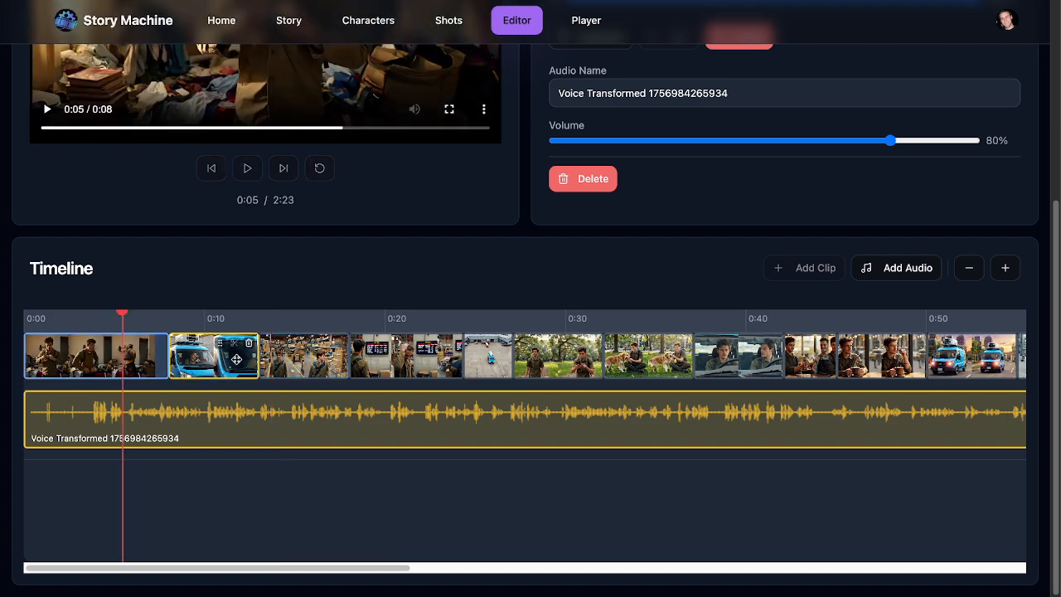
pyautogui.click(251, 362)
pyautogui.moveTo(342, 367); pyautogui.dragTo(249, 364)
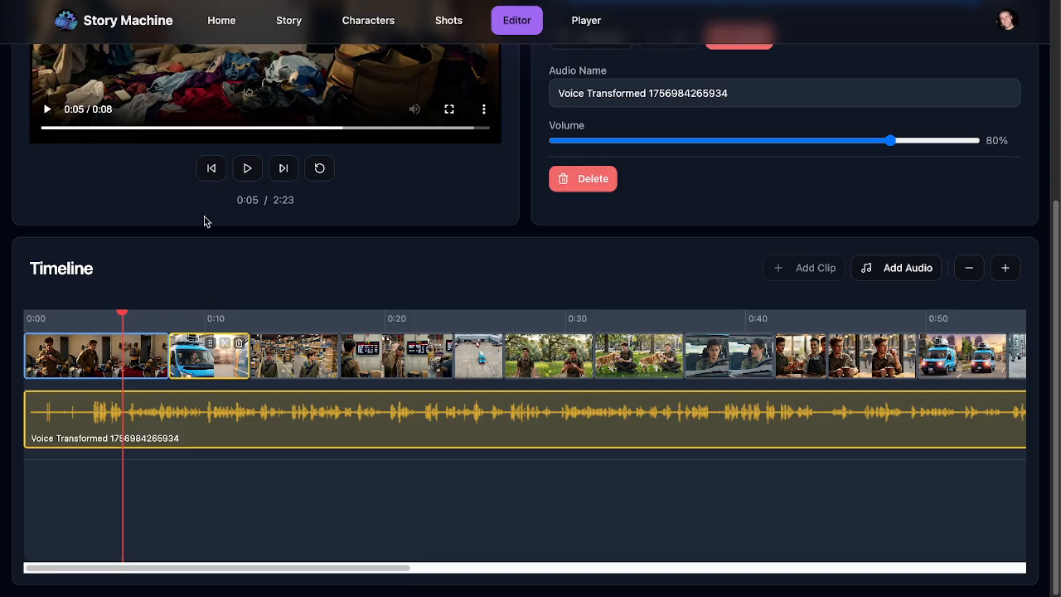
pyautogui.click(331, 362)
pyautogui.moveTo(334, 361); pyautogui.dragTo(411, 361)
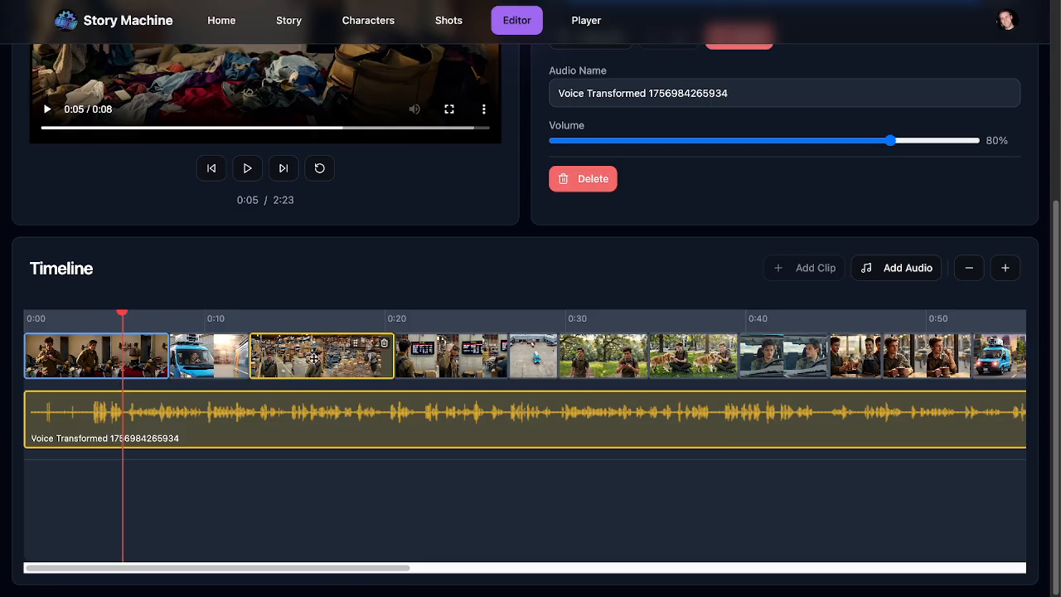
pyautogui.click(493, 361)
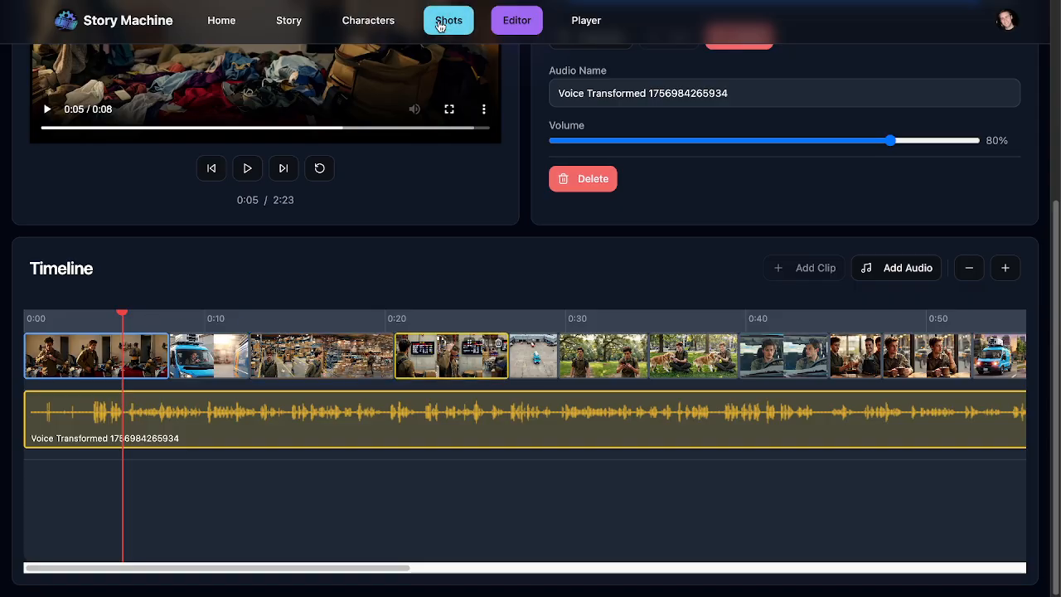
# Choose Untitled (8).mp3 from Downloads as the audio file to upload to the timeline at 00:05
pyautogui.click(906, 267)
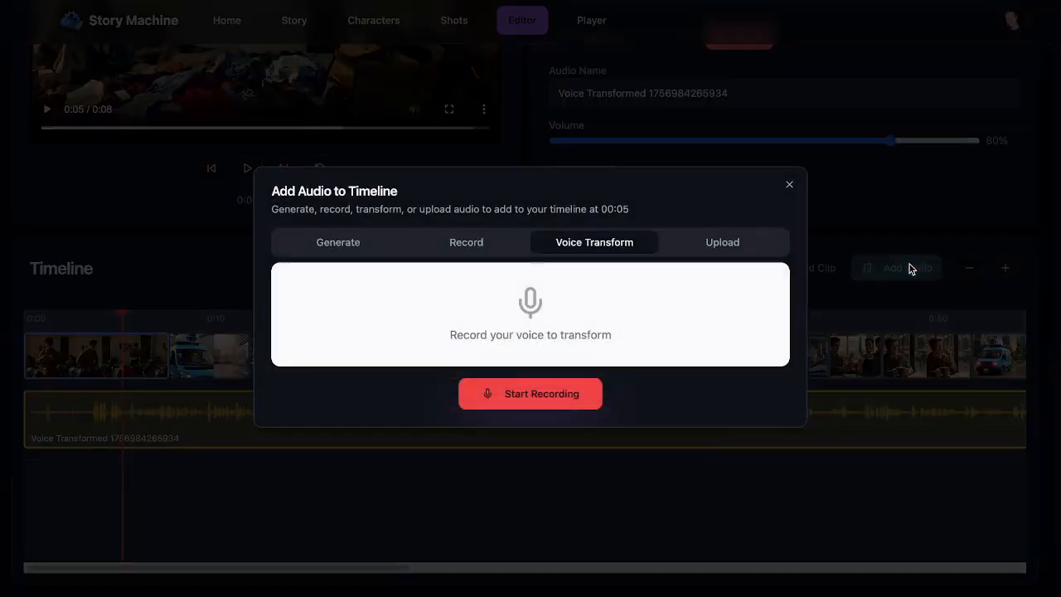
pyautogui.click(691, 249)
pyautogui.click(522, 372)
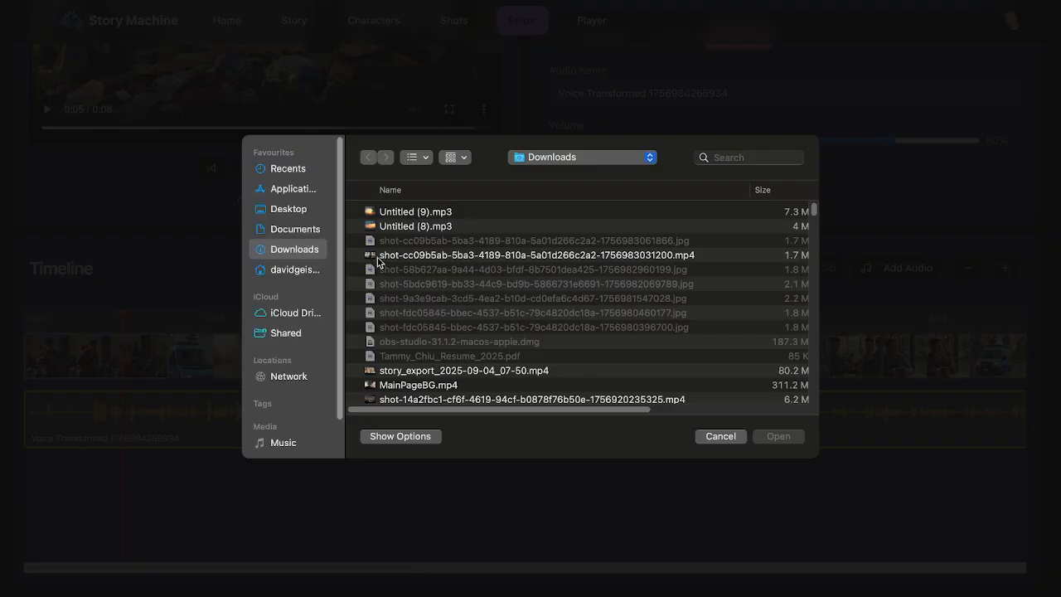
pyautogui.click(439, 226)
pyautogui.click(776, 436)
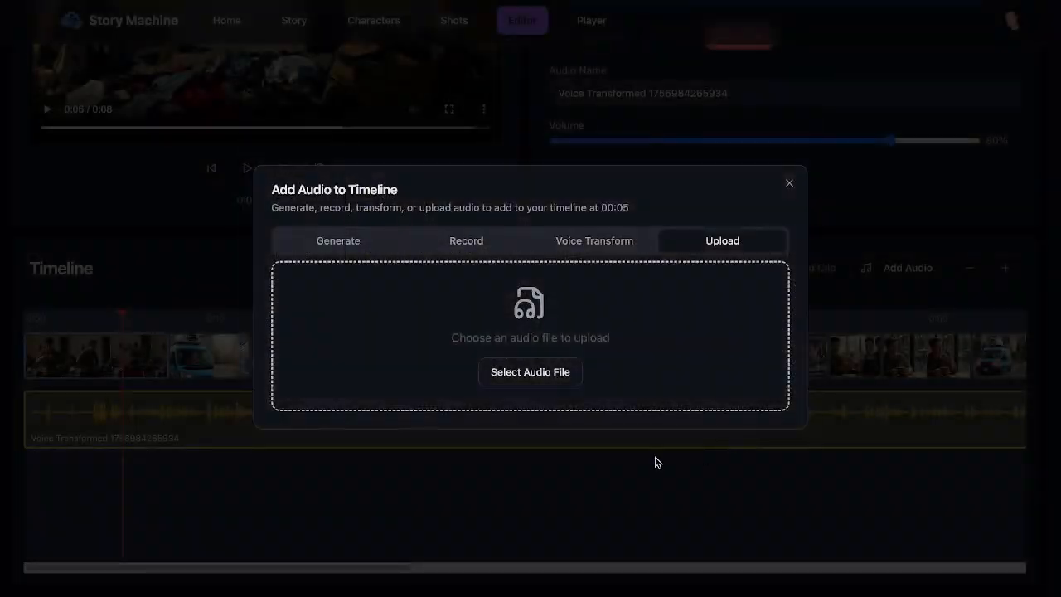
# Add Untitled (8).mp3 to the timeline and move it to start at 0:00 beneath the voiceover
pyautogui.click(703, 418)
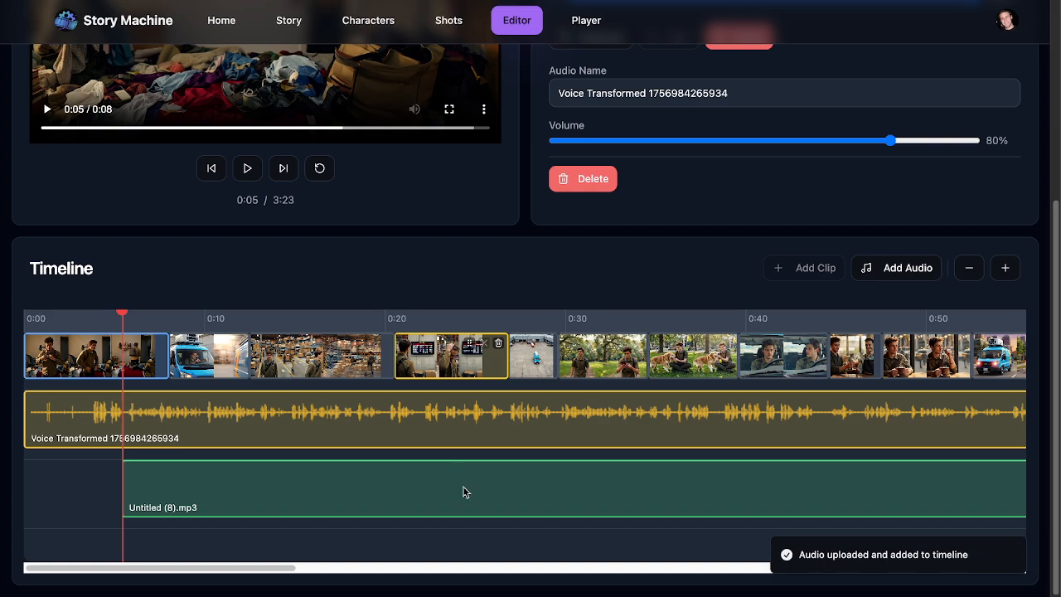
pyautogui.click(327, 488)
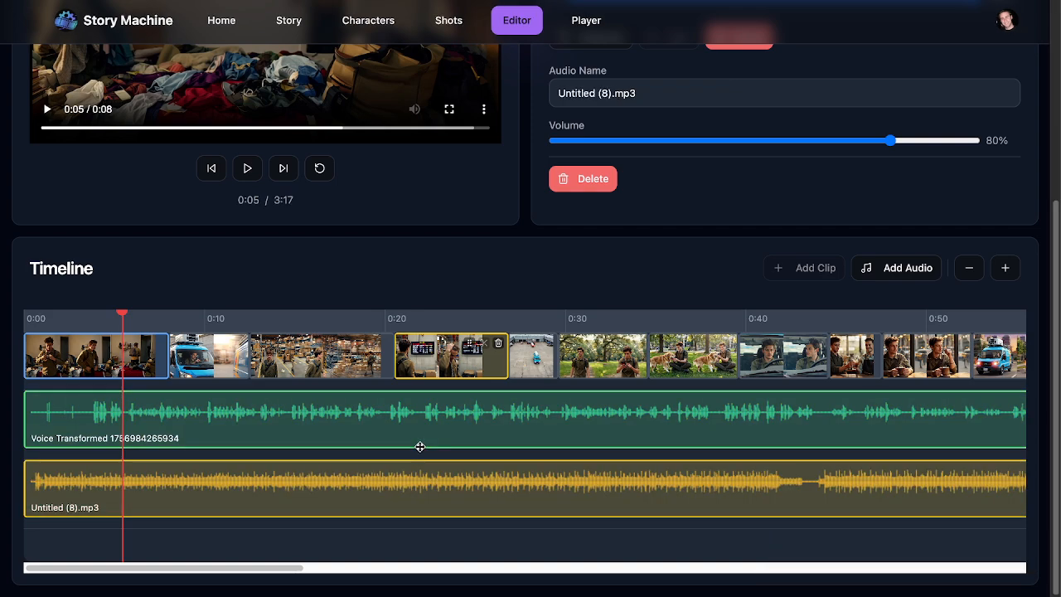
# Trim the end of the Untitled (8).mp3 music so it finishes in its quiet break at about 0:43
pyautogui.moveTo(282, 576); pyautogui.dragTo(995, 576)
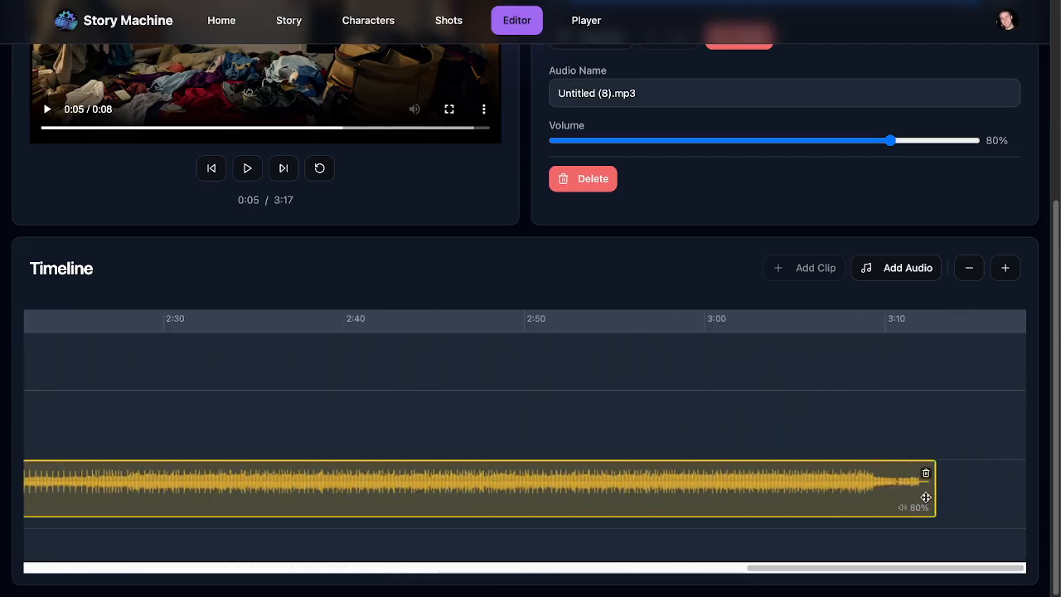
pyautogui.moveTo(926, 491); pyautogui.dragTo(0, 485)
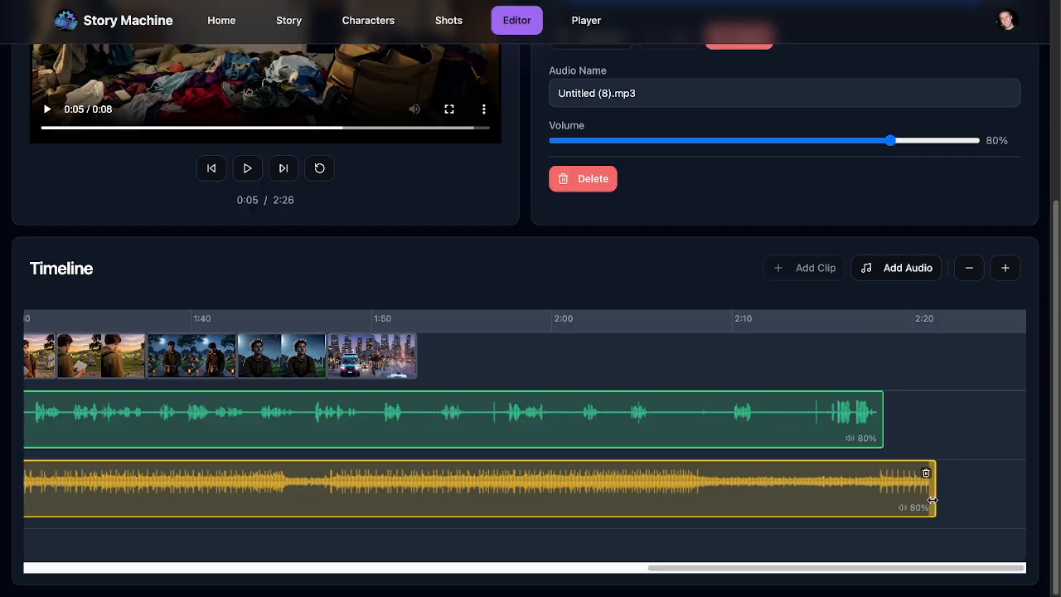
pyautogui.moveTo(904, 500); pyautogui.dragTo(104, 441)
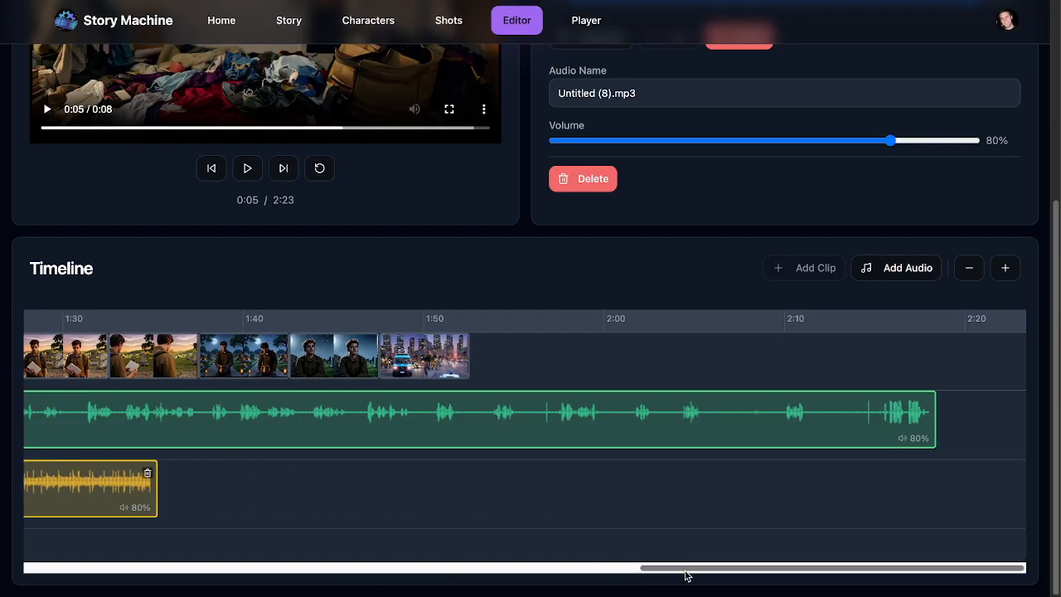
pyautogui.moveTo(688, 572); pyautogui.dragTo(291, 533)
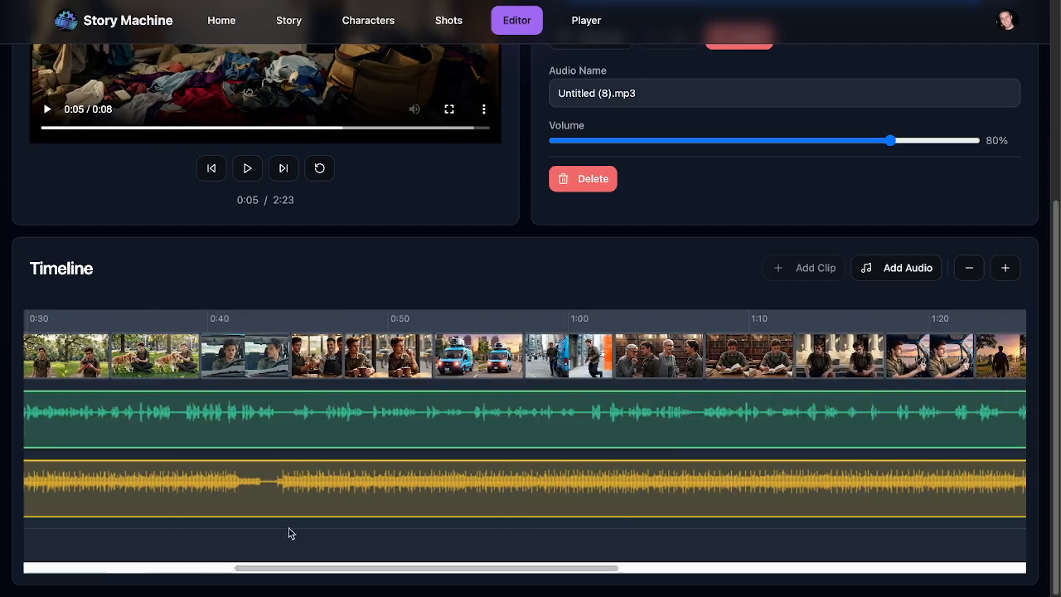
pyautogui.moveTo(437, 572); pyautogui.dragTo(581, 572)
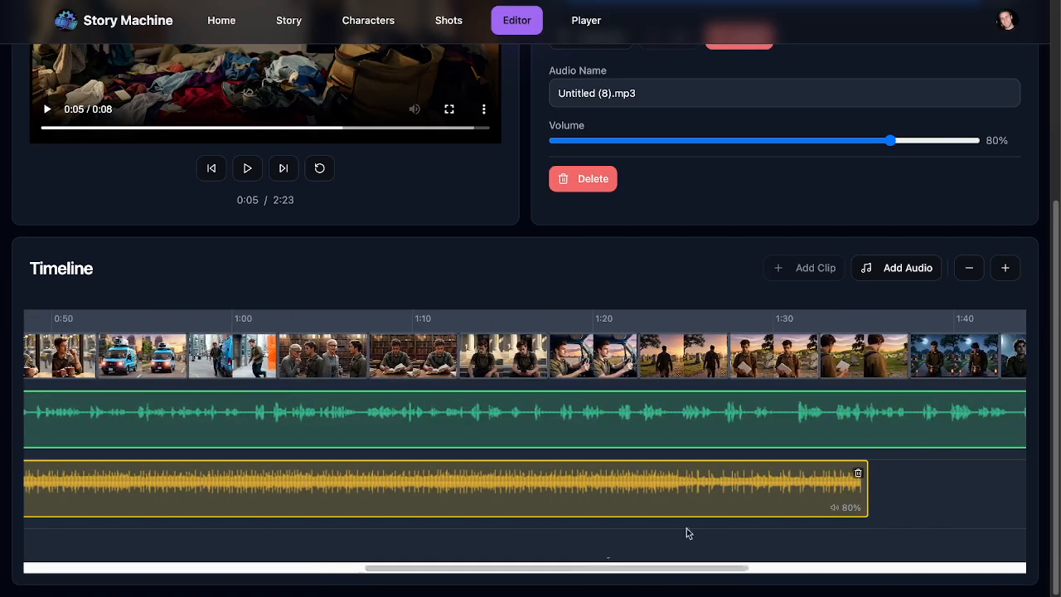
pyautogui.moveTo(865, 500); pyautogui.dragTo(166, 502)
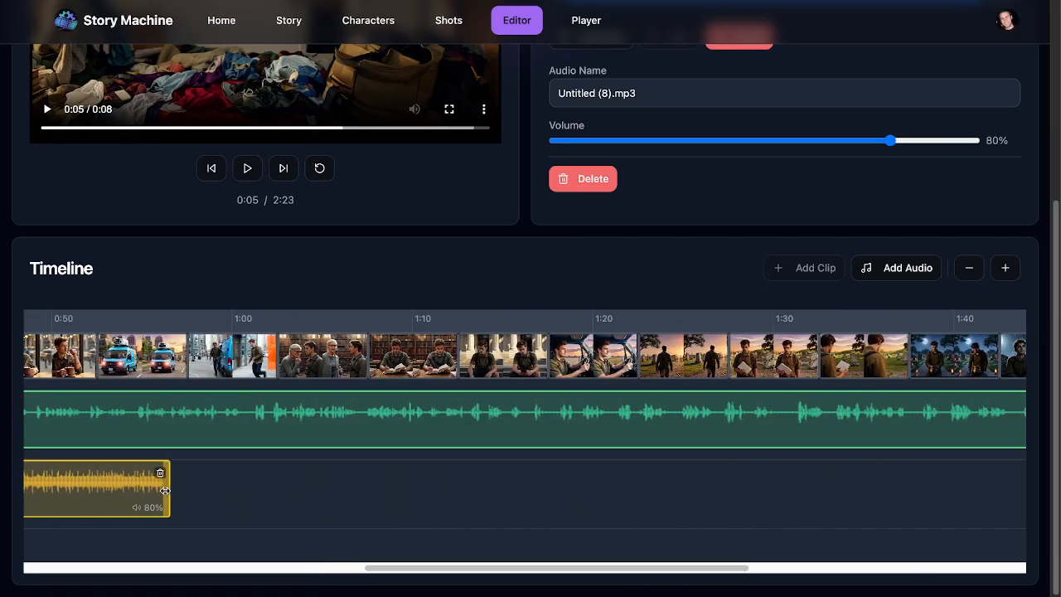
pyautogui.moveTo(421, 570); pyautogui.dragTo(245, 563)
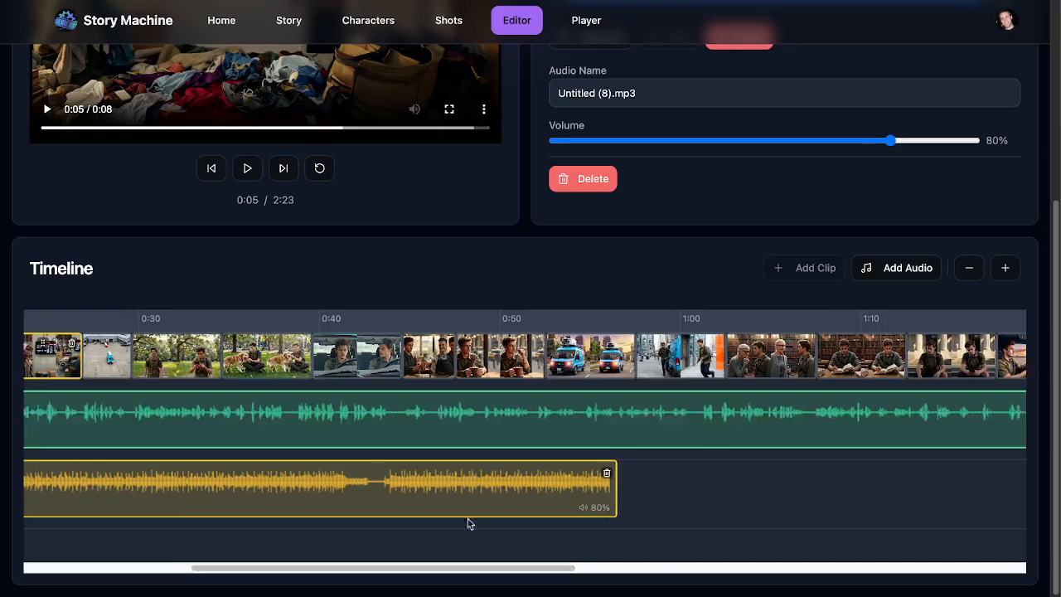
pyautogui.moveTo(615, 489); pyautogui.dragTo(378, 487)
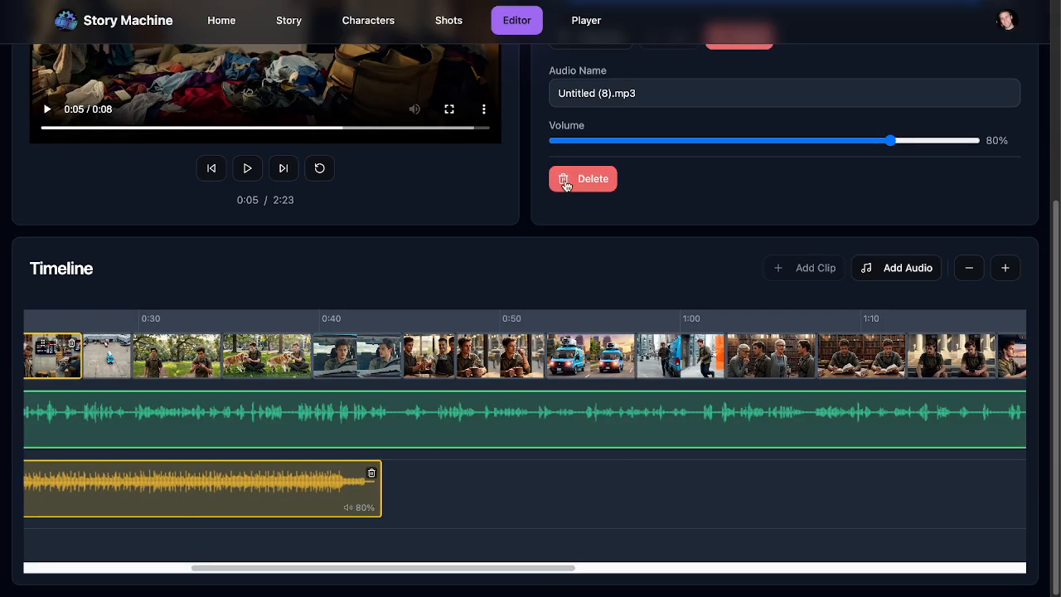
# Upload Untitled (9).mp3 from Downloads and add it to the timeline at 0:43
pyautogui.click(887, 273)
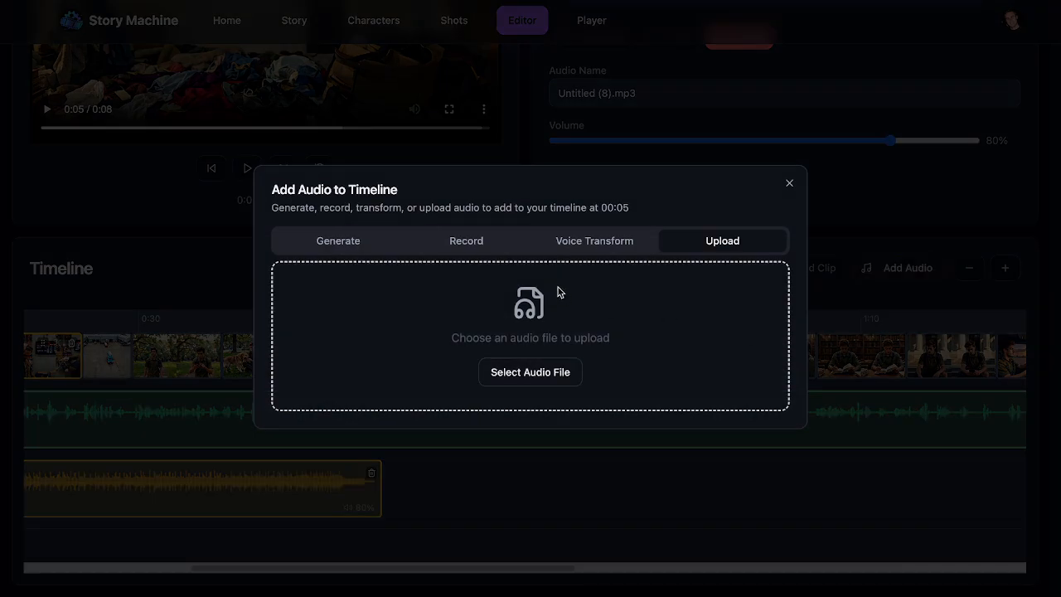
pyautogui.click(790, 182)
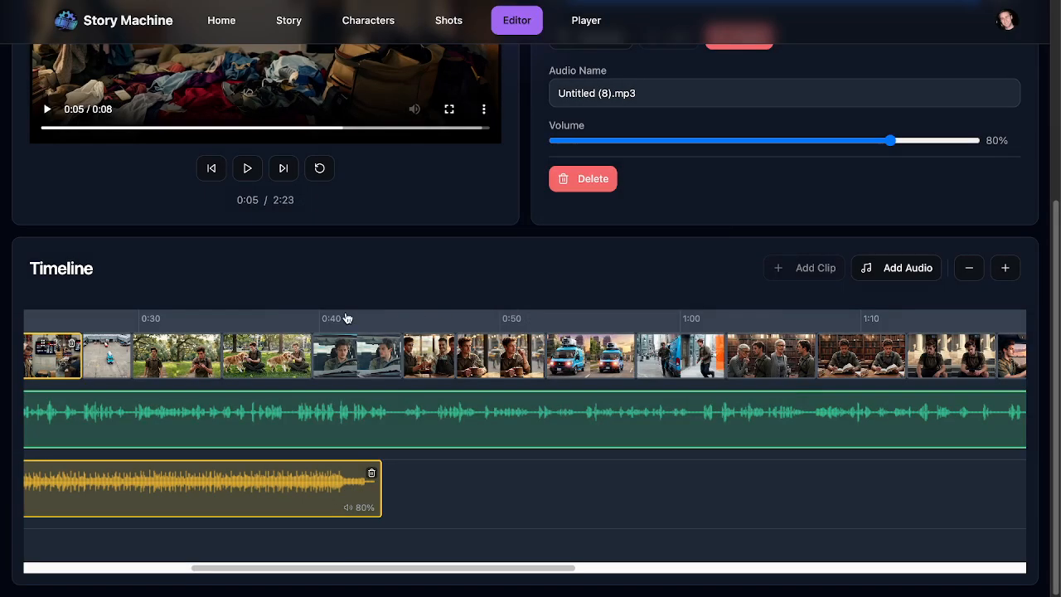
pyautogui.click(376, 318)
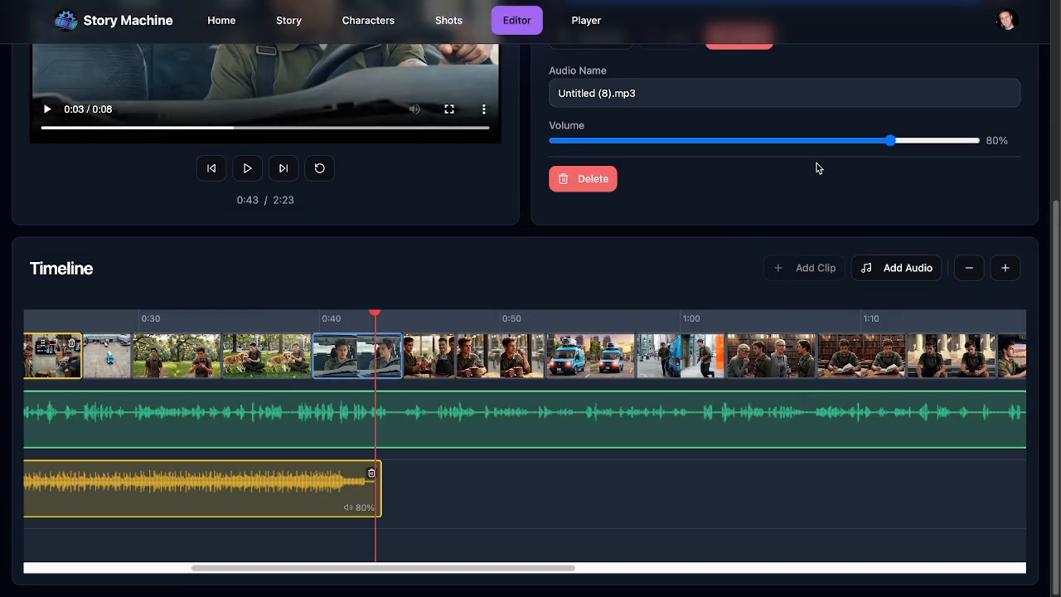
pyautogui.click(900, 268)
pyautogui.click(548, 373)
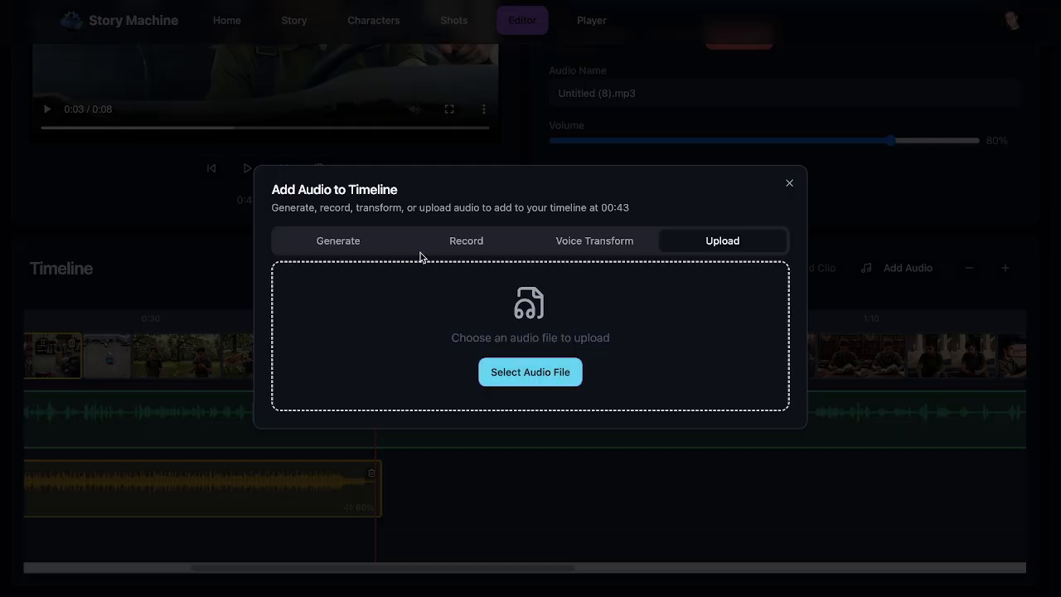
pyautogui.click(423, 212)
pyautogui.click(771, 436)
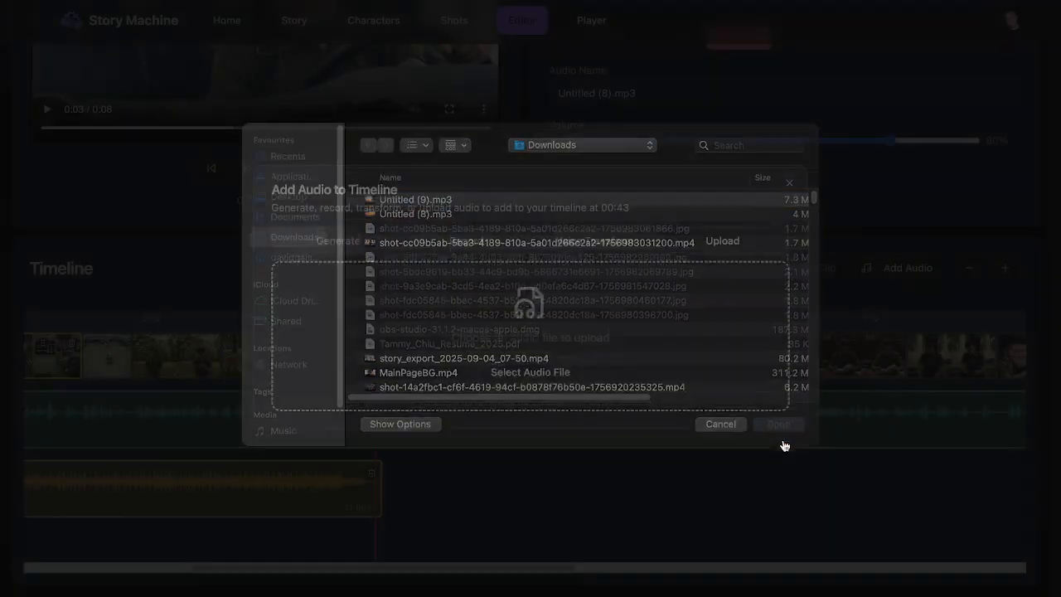
pyautogui.click(721, 418)
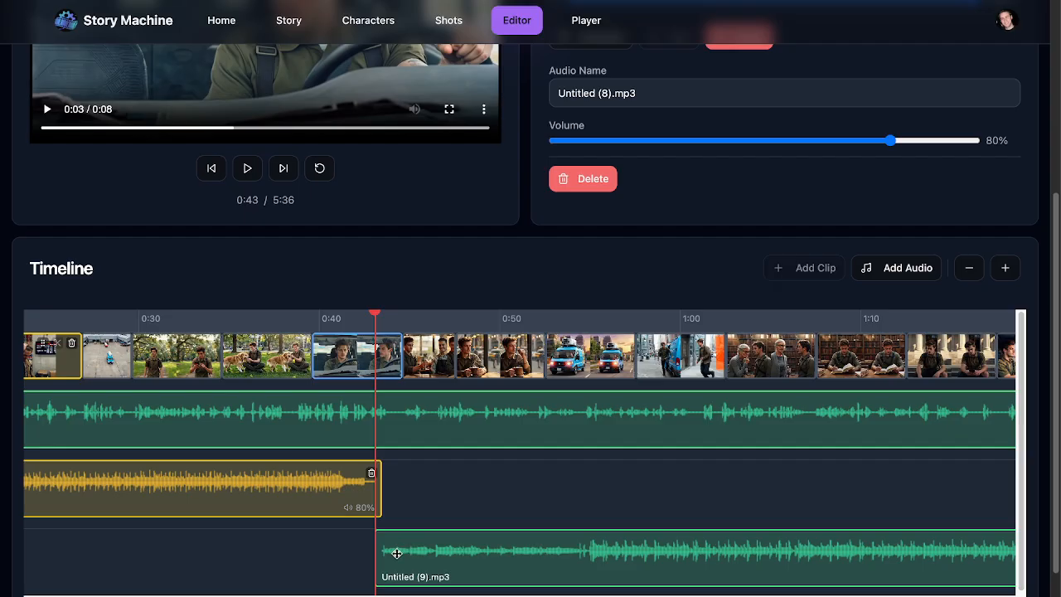
# Move Untitled (9).mp3 onto the first music track, directly after the end of Untitled (8).mp3
pyautogui.moveTo(397, 553); pyautogui.dragTo(280, 538)
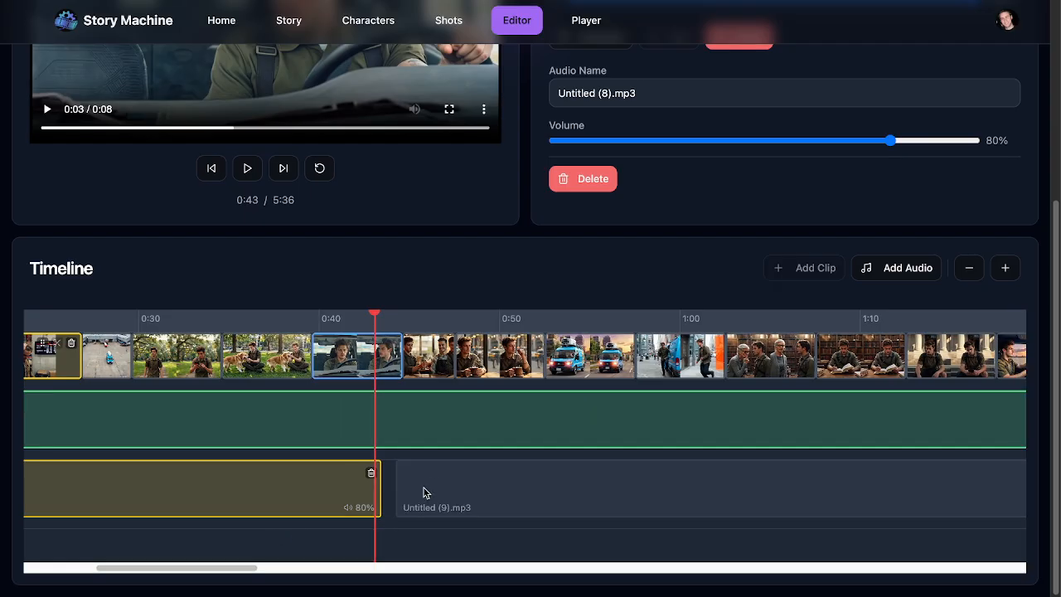
pyautogui.moveTo(454, 482); pyautogui.dragTo(424, 485)
pyautogui.moveTo(406, 559); pyautogui.dragTo(419, 557)
pyautogui.moveTo(428, 510); pyautogui.dragTo(419, 509)
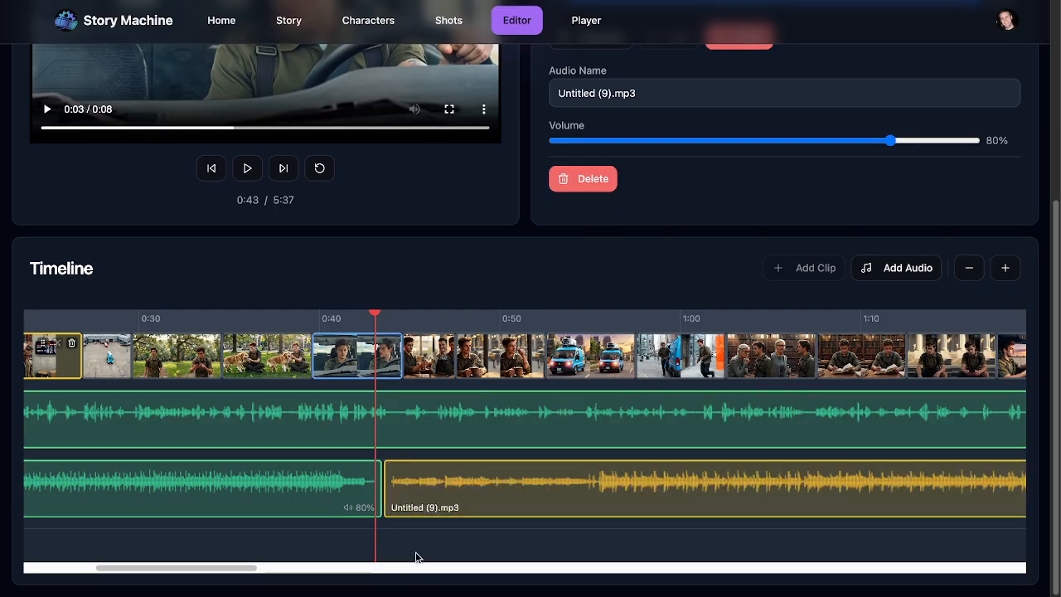
# Play the transition between the two music tracks from about 0:38
pyautogui.click(289, 316)
pyautogui.click(248, 169)
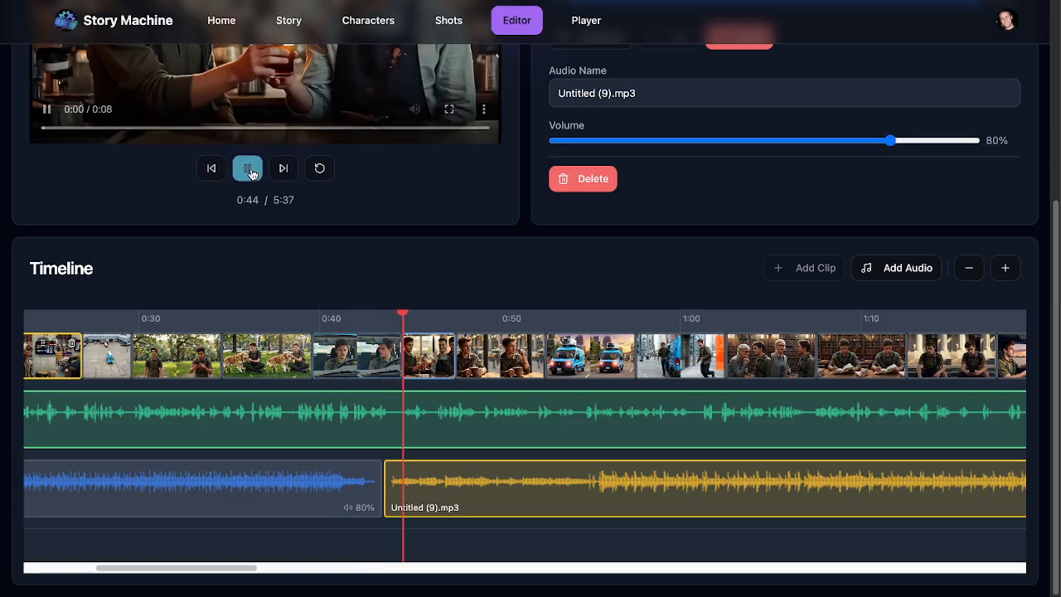
pyautogui.click(248, 169)
# Lower the volume of Untitled (8).mp3 to 24% and of Untitled (9).mp3 to 29%
pyautogui.click(305, 484)
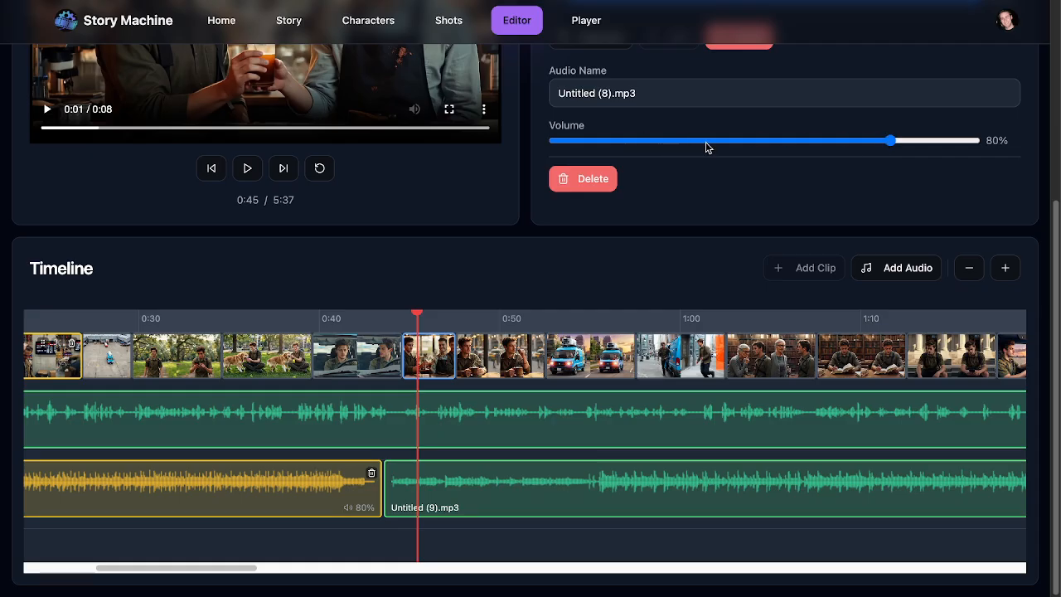
pyautogui.moveTo(635, 144); pyautogui.dragTo(655, 145)
pyautogui.click(652, 142)
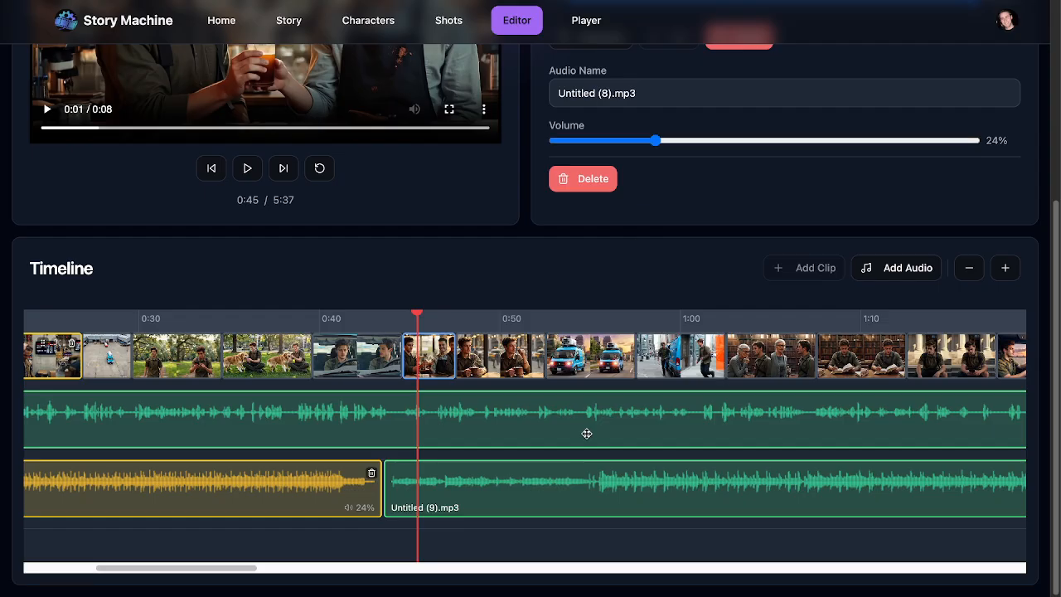
pyautogui.click(601, 492)
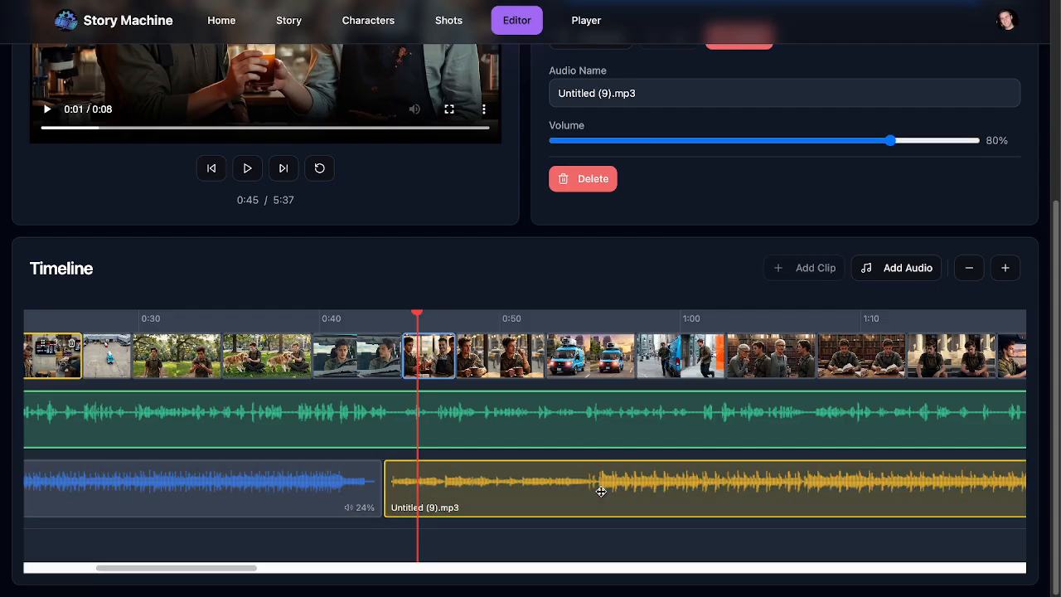
pyautogui.click(676, 142)
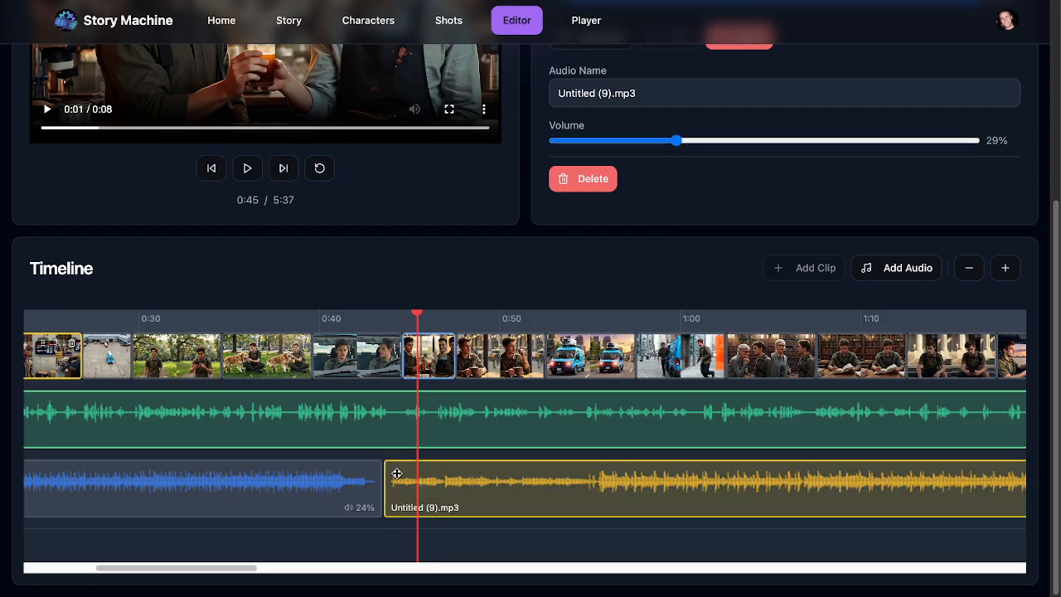
# Raise the transformed voiceover's volume to 100% and play the edit from 0:39
pyautogui.click(303, 334)
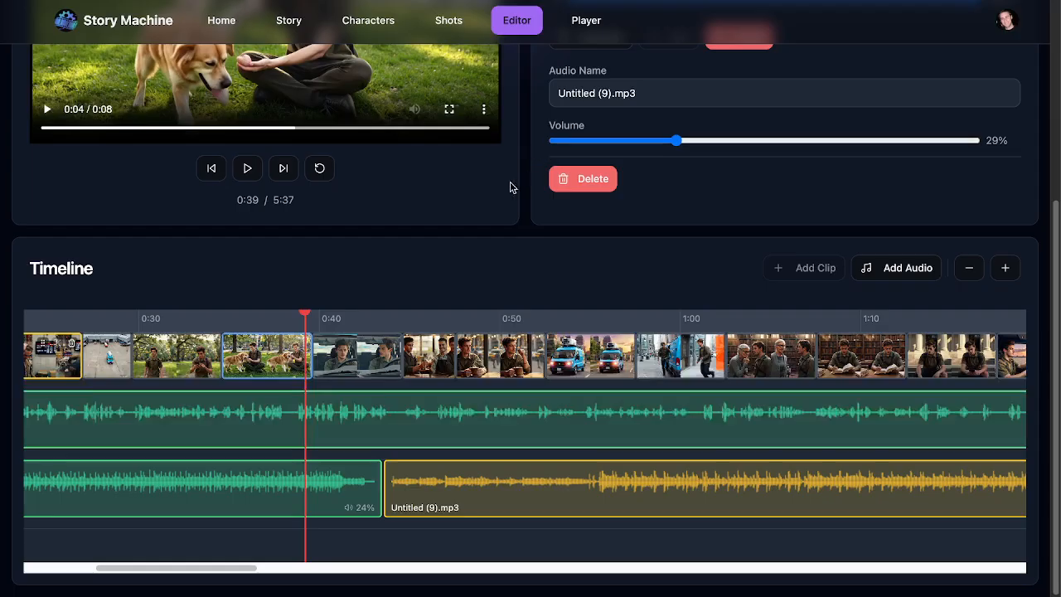
pyautogui.click(345, 403)
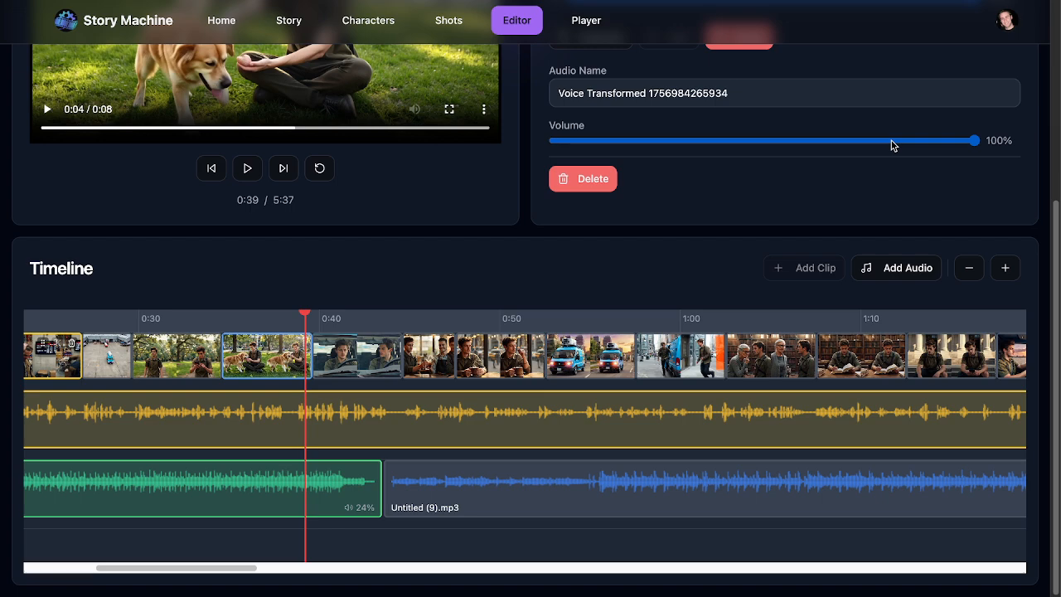
pyautogui.click(246, 172)
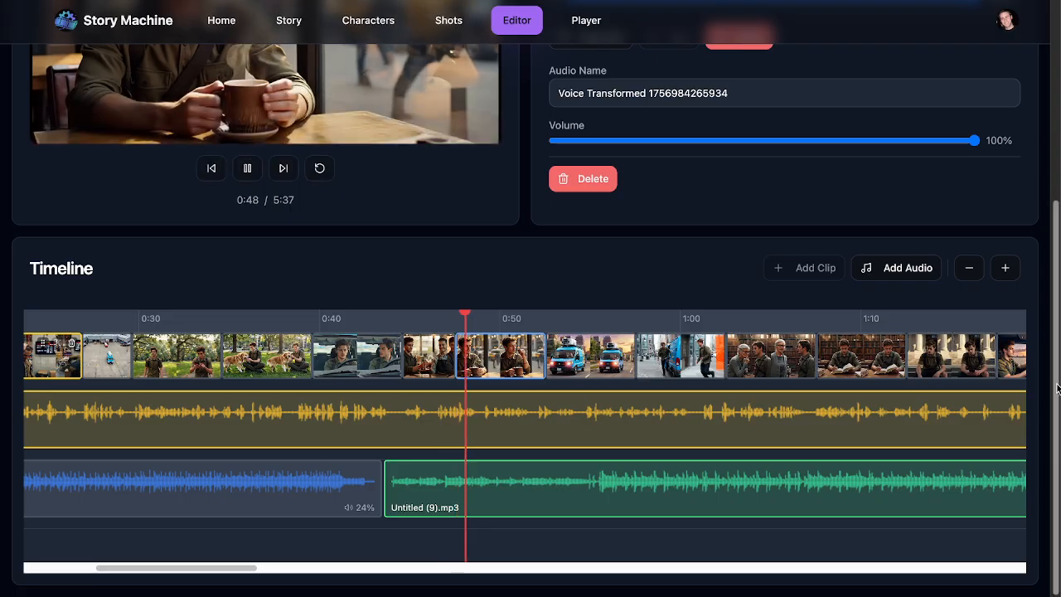
# Lengthen the clip of the driver behind the wheel to about 8 seconds
pyautogui.moveTo(1058, 388); pyautogui.dragTo(1058, 317)
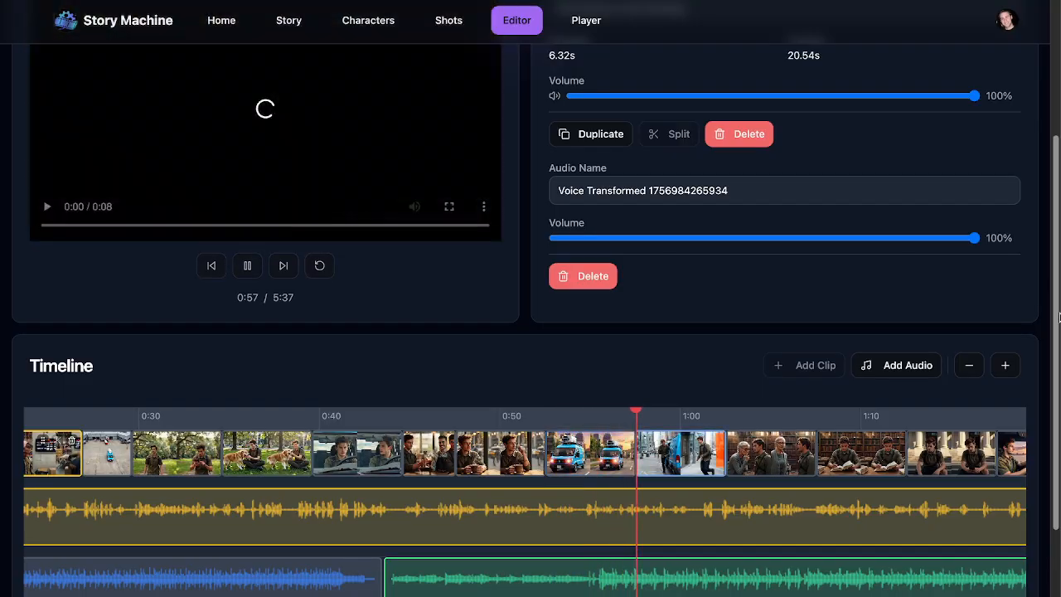
pyautogui.click(365, 451)
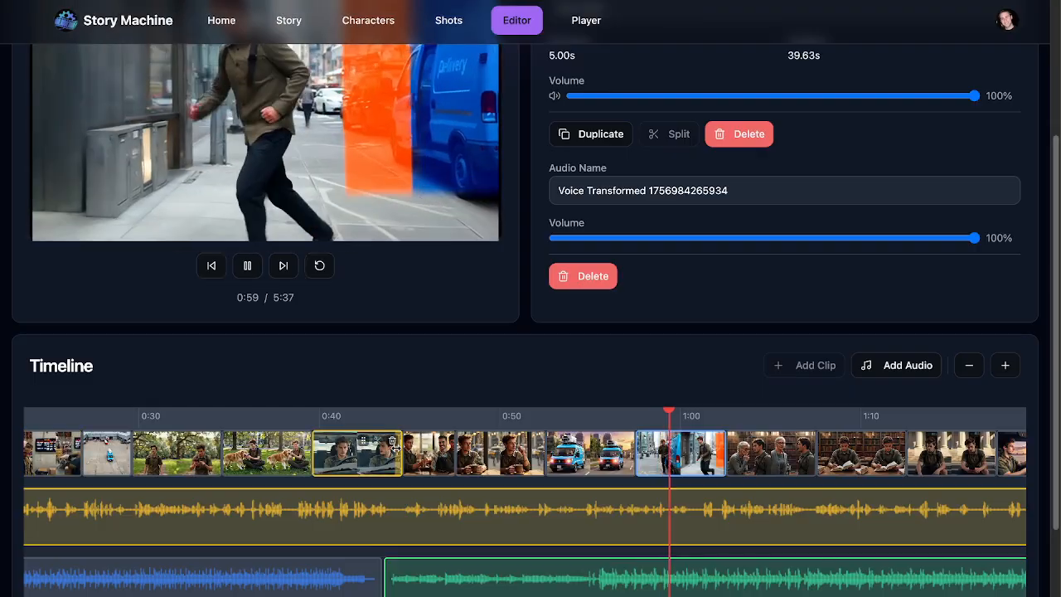
pyautogui.moveTo(398, 453); pyautogui.dragTo(456, 453)
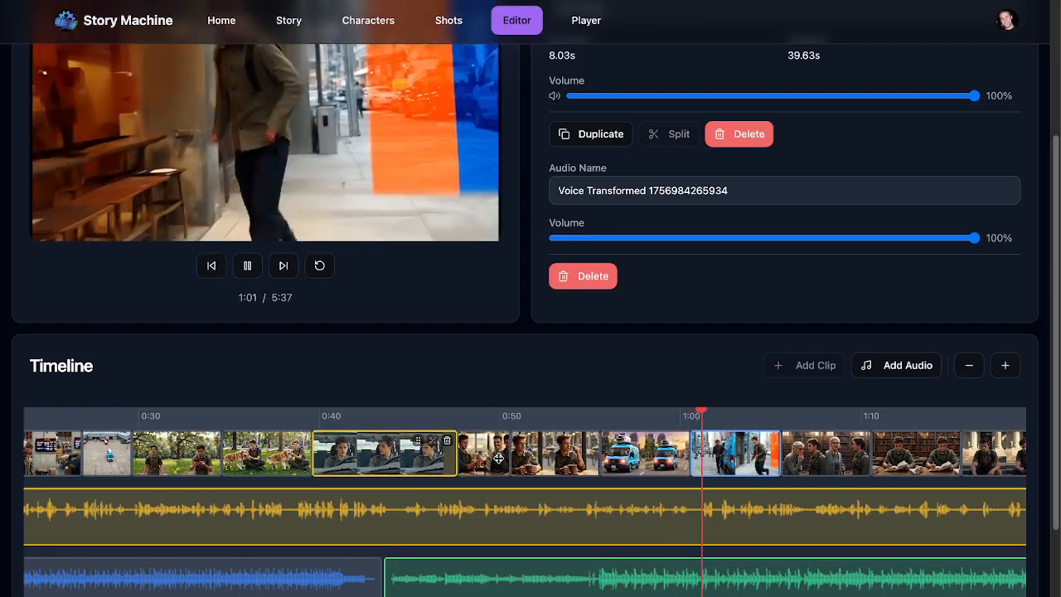
# Stop the playback and lengthen the park walking clip and the dog petting clip to about 8 seconds each
pyautogui.click(209, 417)
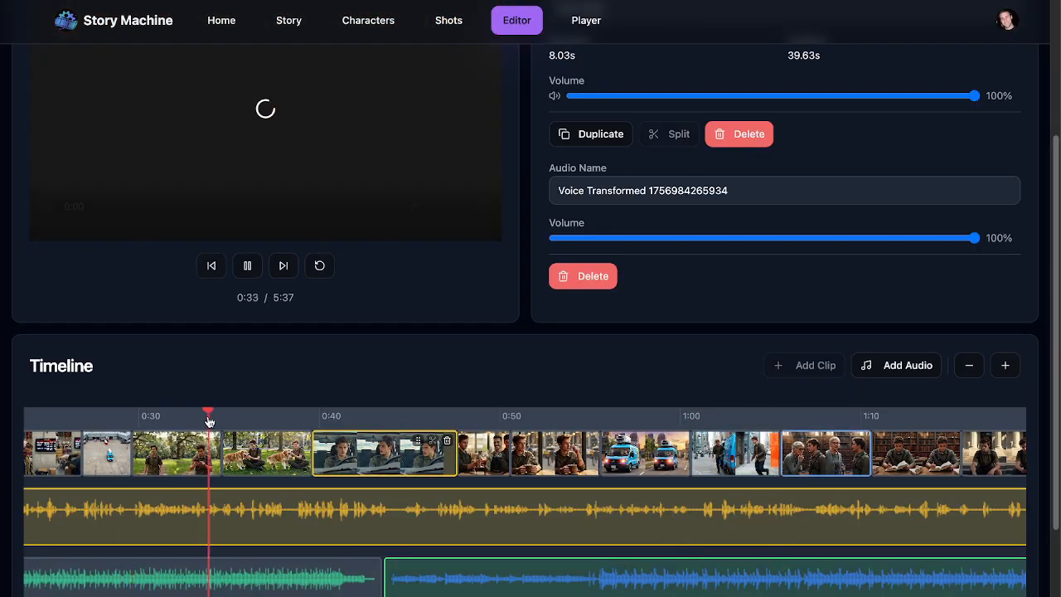
pyautogui.click(187, 455)
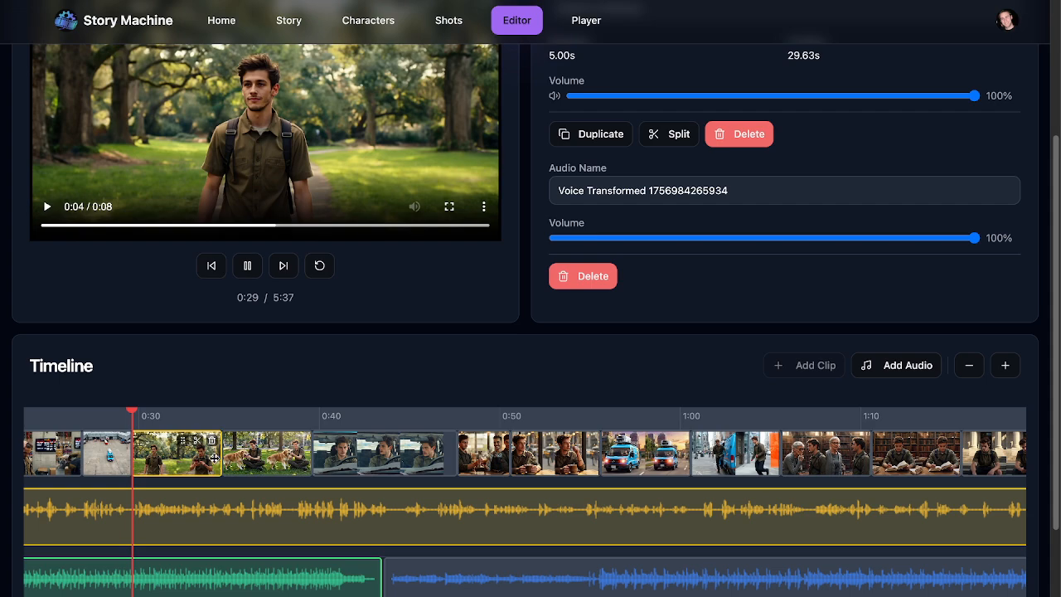
pyautogui.click(247, 266)
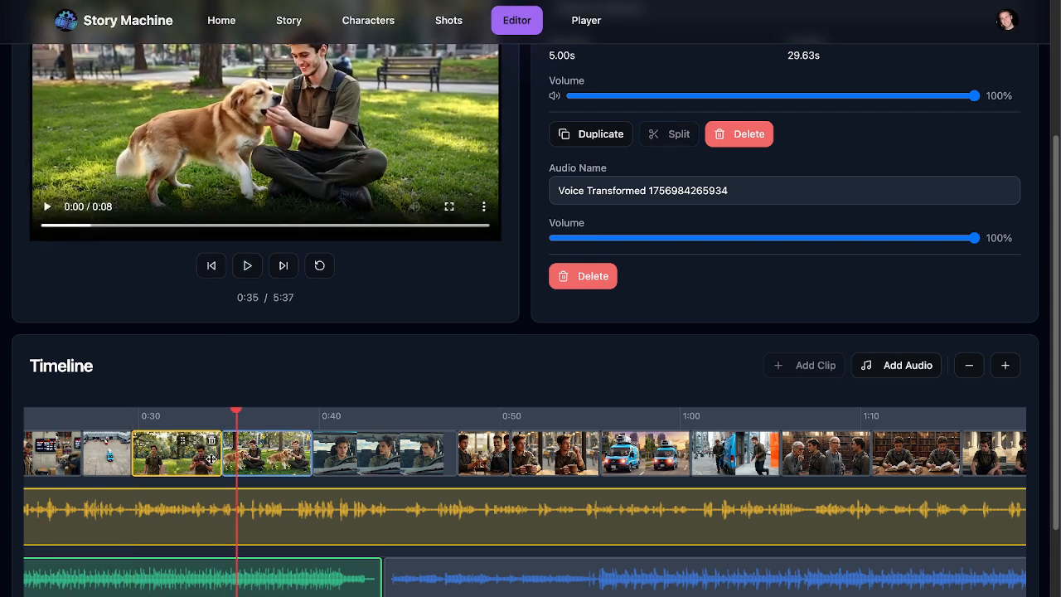
pyautogui.moveTo(218, 457); pyautogui.dragTo(550, 463)
pyautogui.click(362, 458)
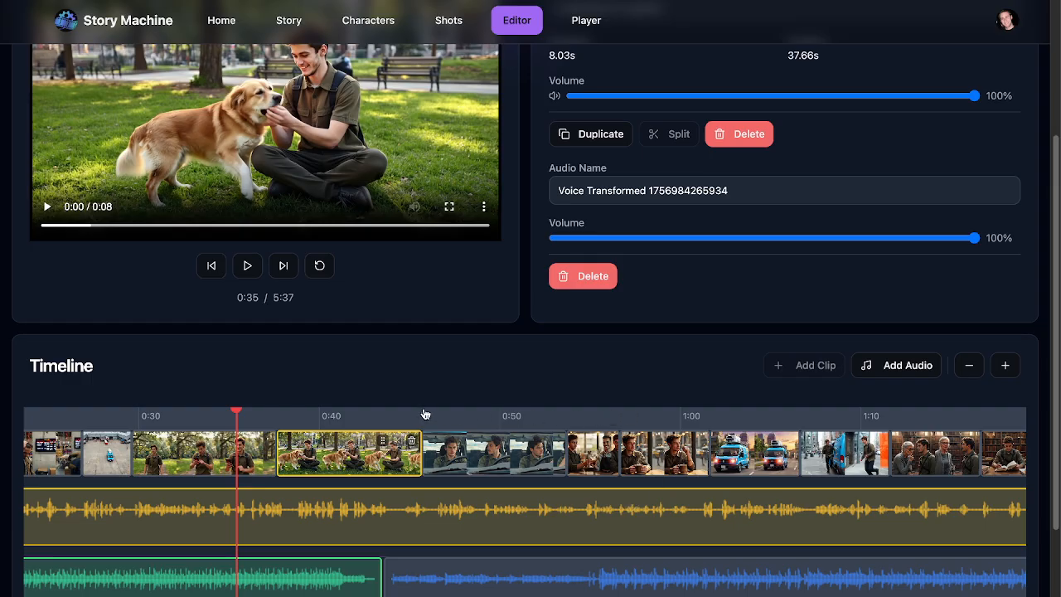
# Trim the driver-behind-the-wheel clip to about 4.7 seconds and lengthen the coffee drinking clip to about 8 seconds
pyautogui.click(555, 455)
pyautogui.moveTo(560, 456); pyautogui.dragTo(506, 454)
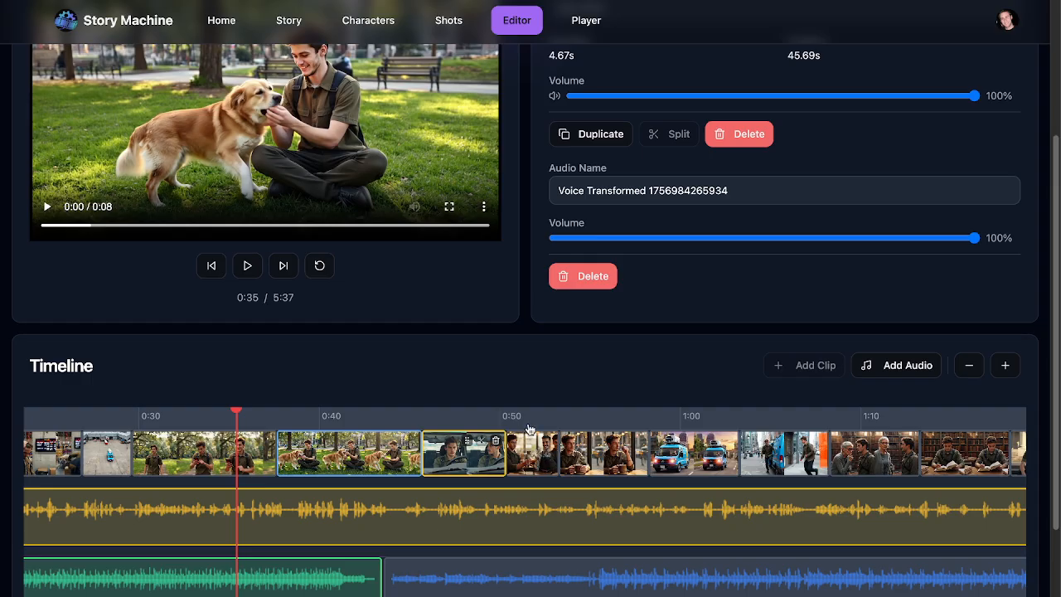
pyautogui.click(595, 460)
pyautogui.moveTo(646, 458); pyautogui.dragTo(699, 445)
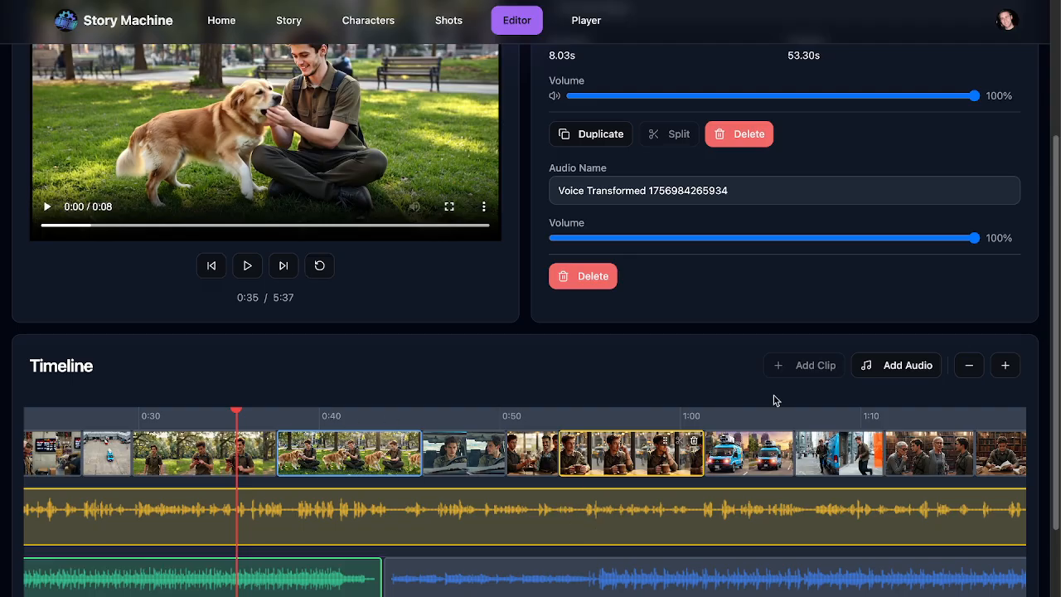
# Play the edit from the beginning to review the clip timing against the narration
pyautogui.scroll(3, 687, 381)
pyautogui.scroll(-4, 688, 380)
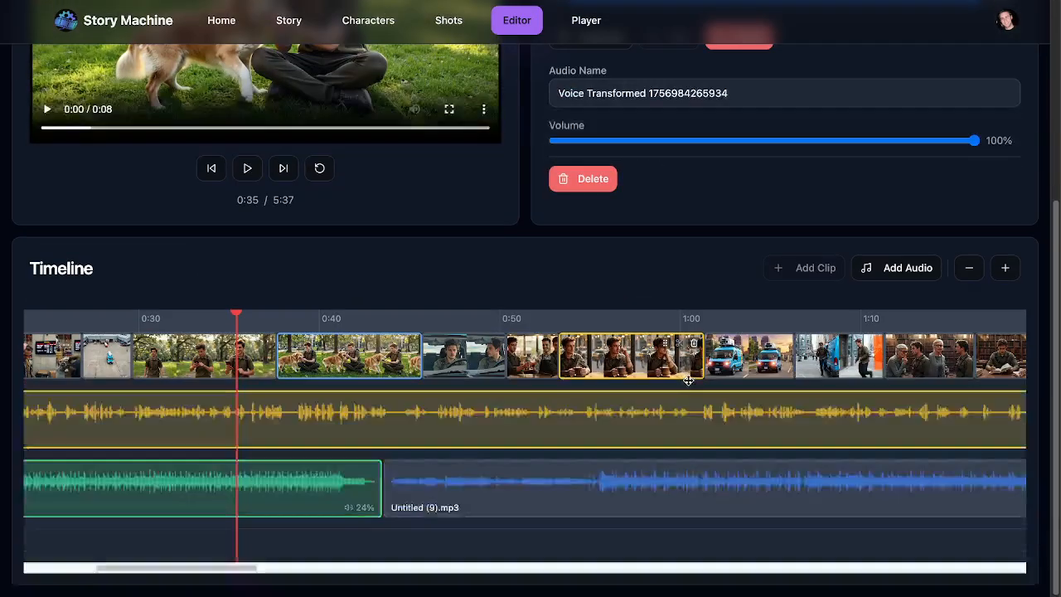
pyautogui.click(495, 569)
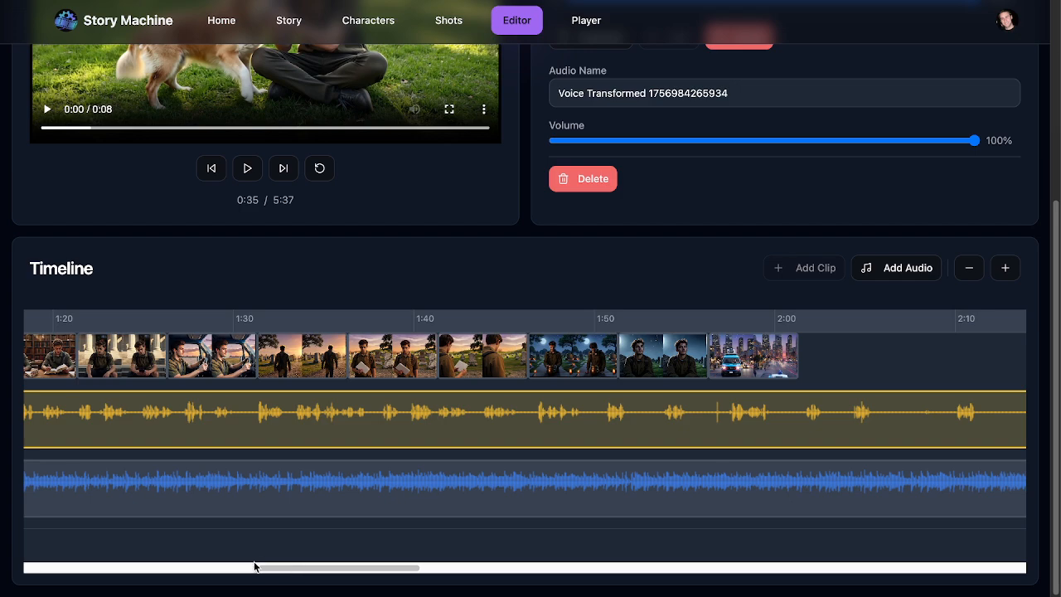
pyautogui.click(213, 569)
pyautogui.click(59, 568)
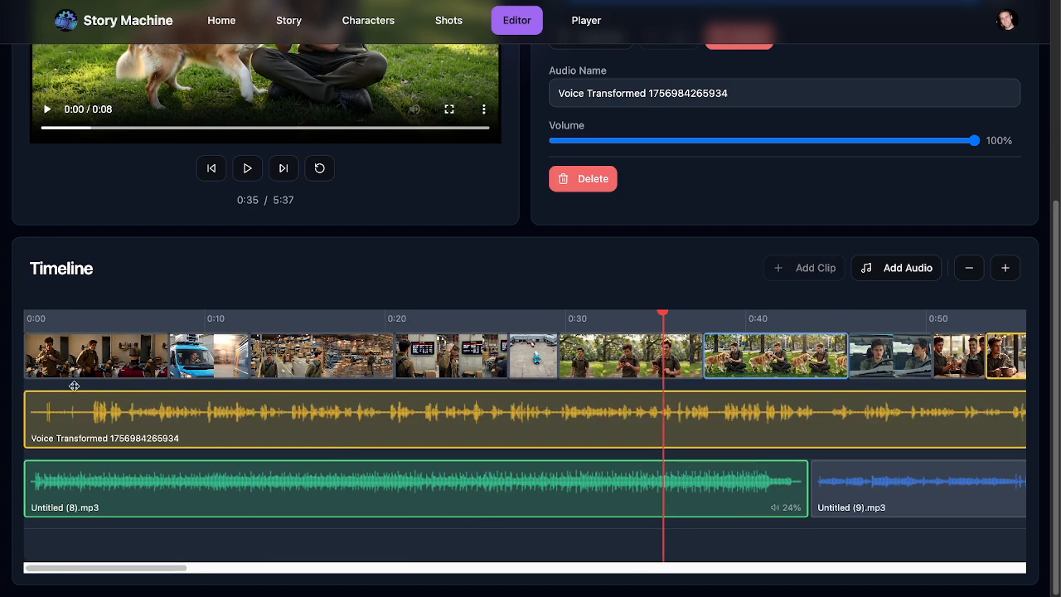
pyautogui.click(31, 324)
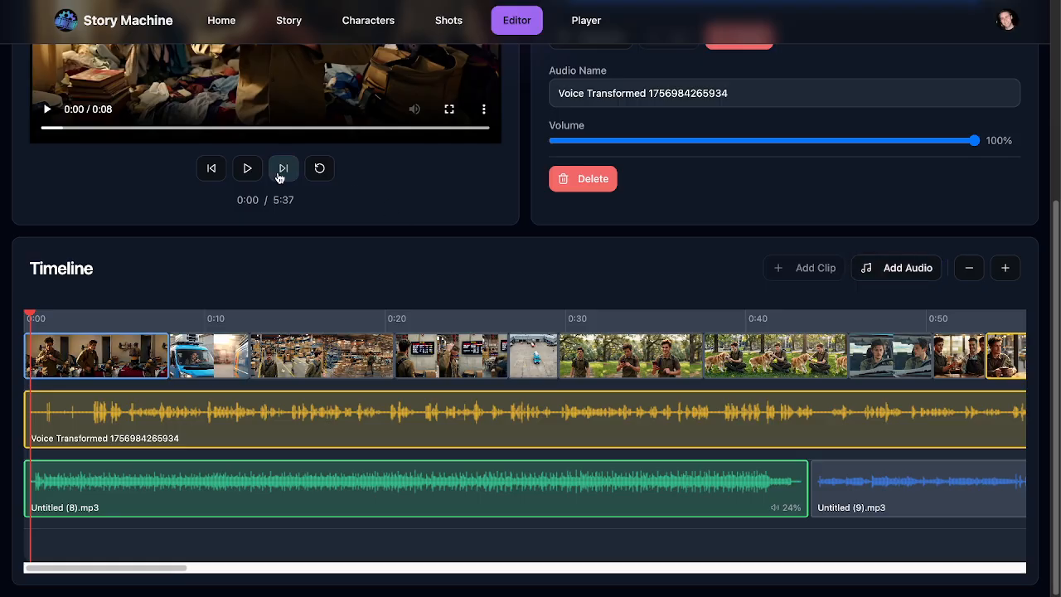
pyautogui.click(243, 168)
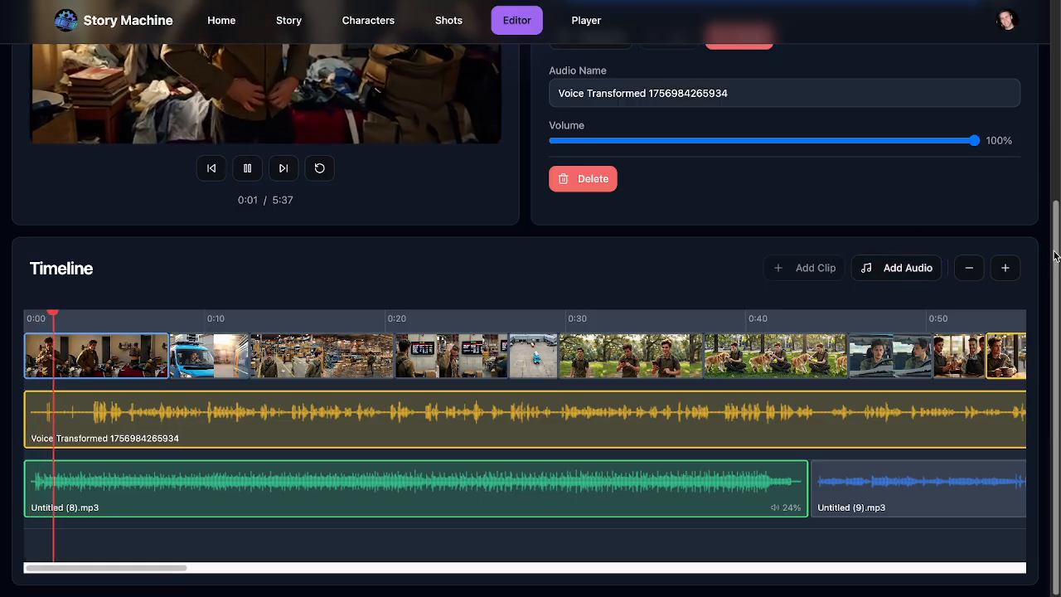
pyautogui.scroll(2, 1059, 168)
pyautogui.moveTo(1059, 169); pyautogui.dragTo(1059, 147)
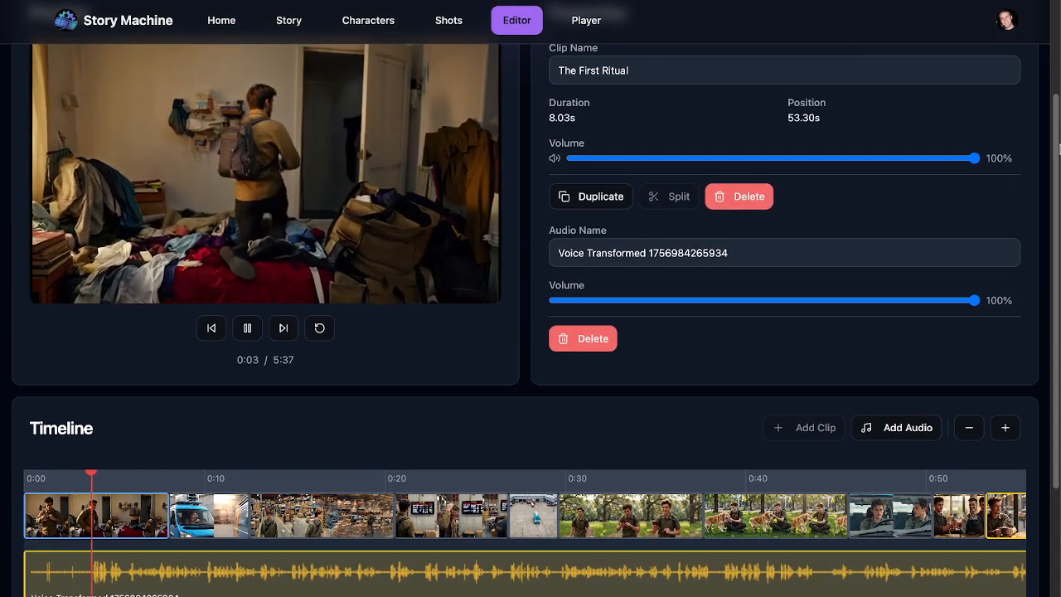
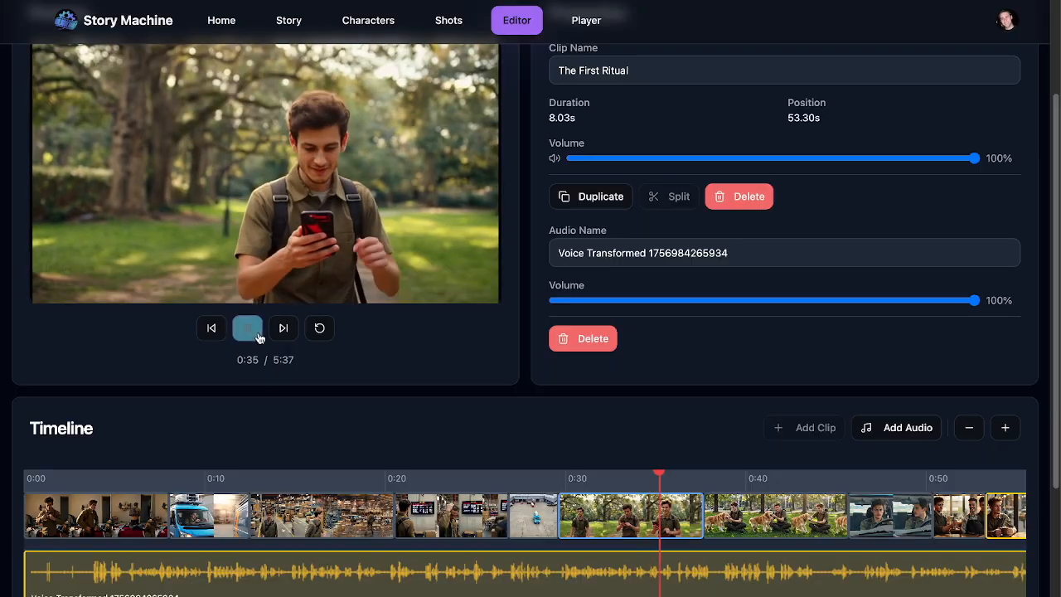
# Trim the end of the blue delivery van clip after the opening bedroom clip to about 3.1 seconds
pyautogui.click(225, 515)
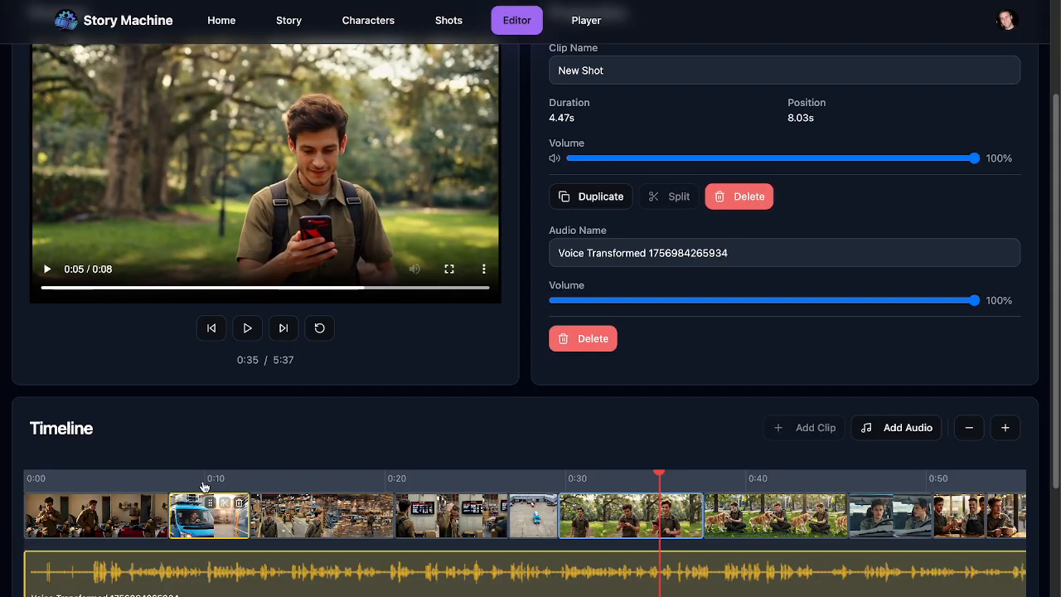
pyautogui.click(204, 487)
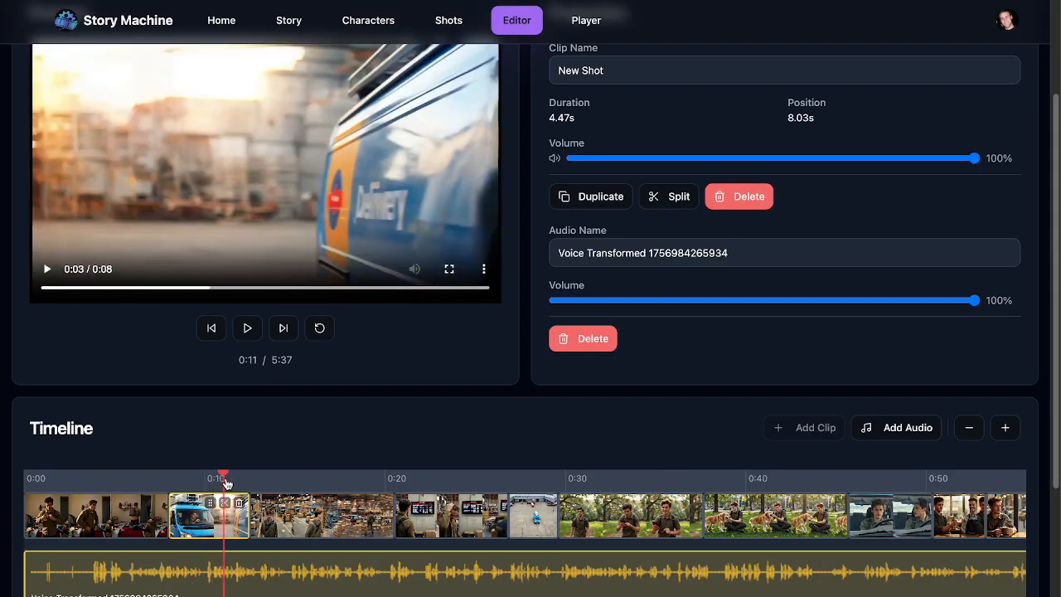
pyautogui.moveTo(246, 517); pyautogui.dragTo(222, 519)
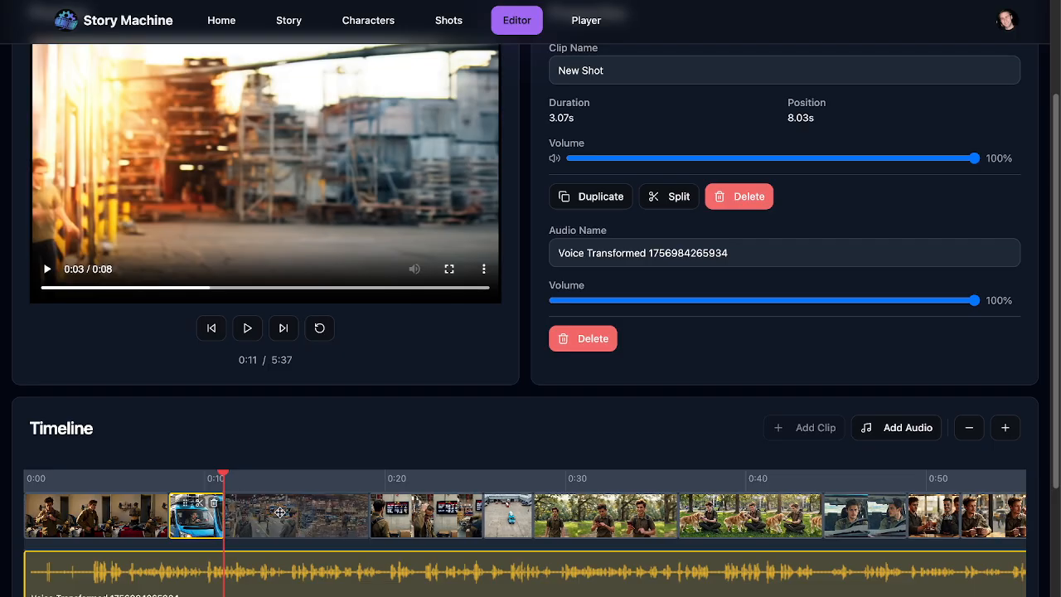
# Lengthen the First Glance at the Package clip to about 6.8 seconds and check the cut to the aerial van shot
pyautogui.click(286, 512)
pyautogui.click(439, 516)
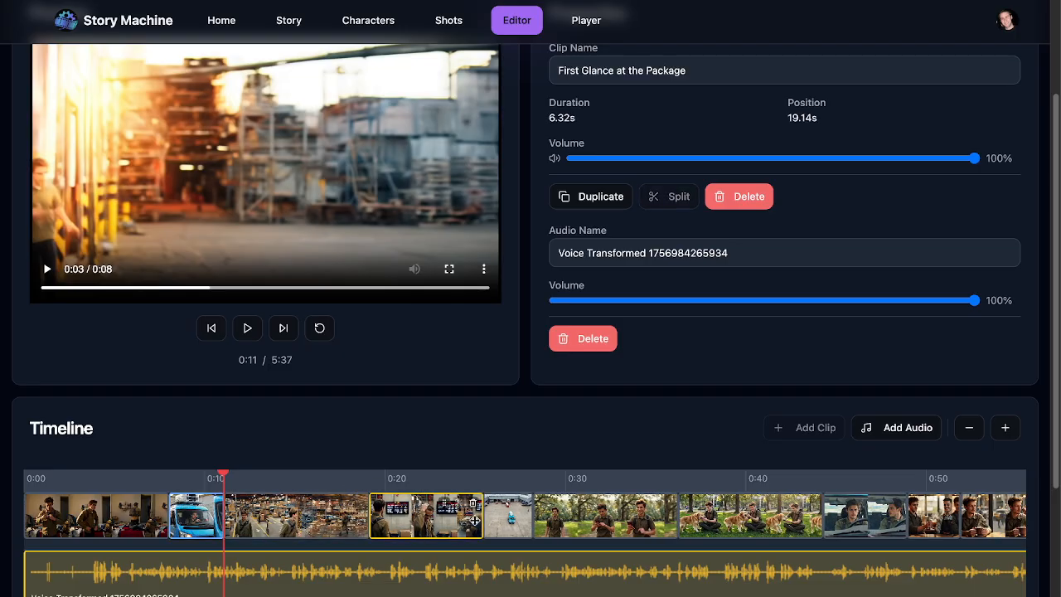
pyautogui.moveTo(371, 522); pyautogui.dragTo(336, 522)
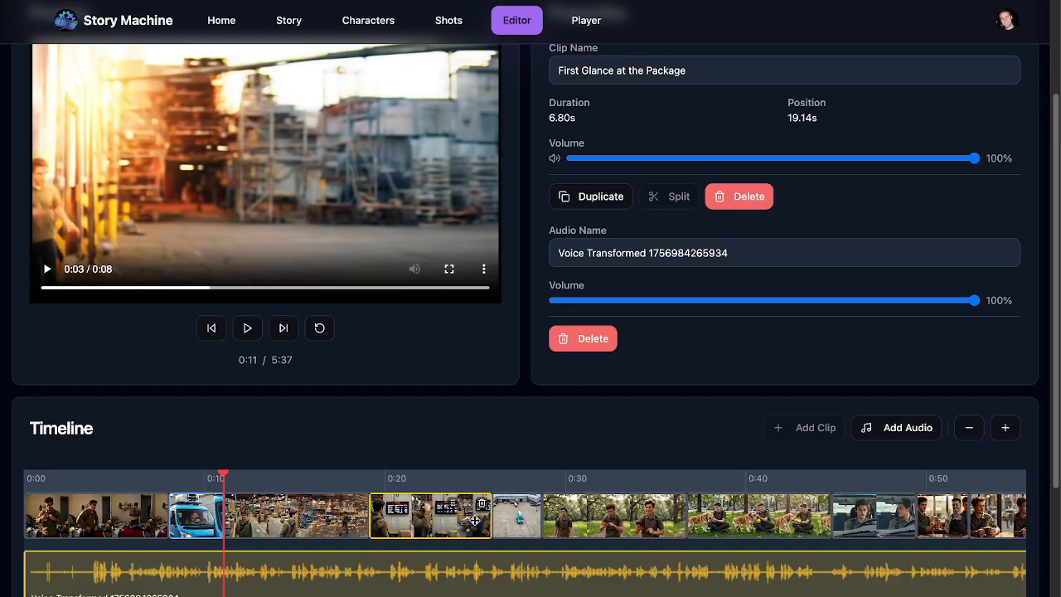
pyautogui.moveTo(477, 480); pyautogui.dragTo(490, 482)
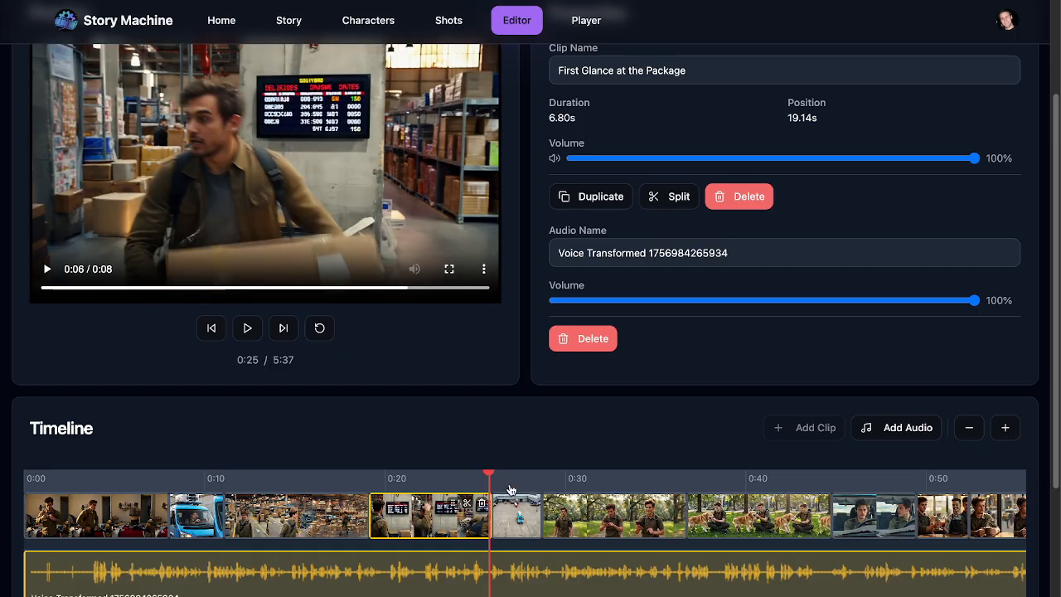
pyautogui.click(510, 488)
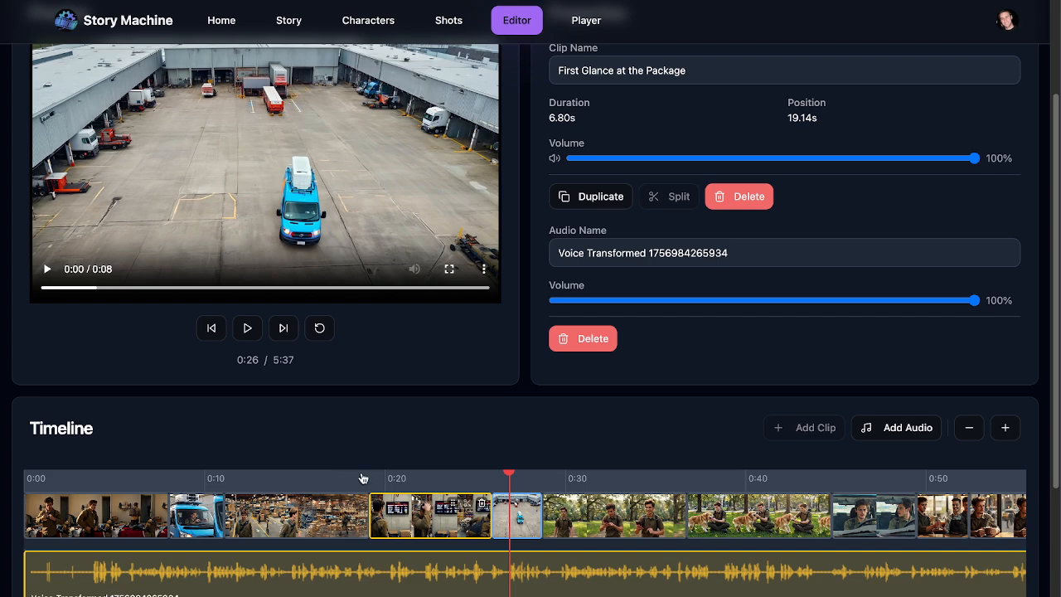
# Review the cut from the park walk to the dog scene and trim the Nature's Embrace clip to about 5.7 seconds
pyautogui.click(680, 484)
pyautogui.click(649, 487)
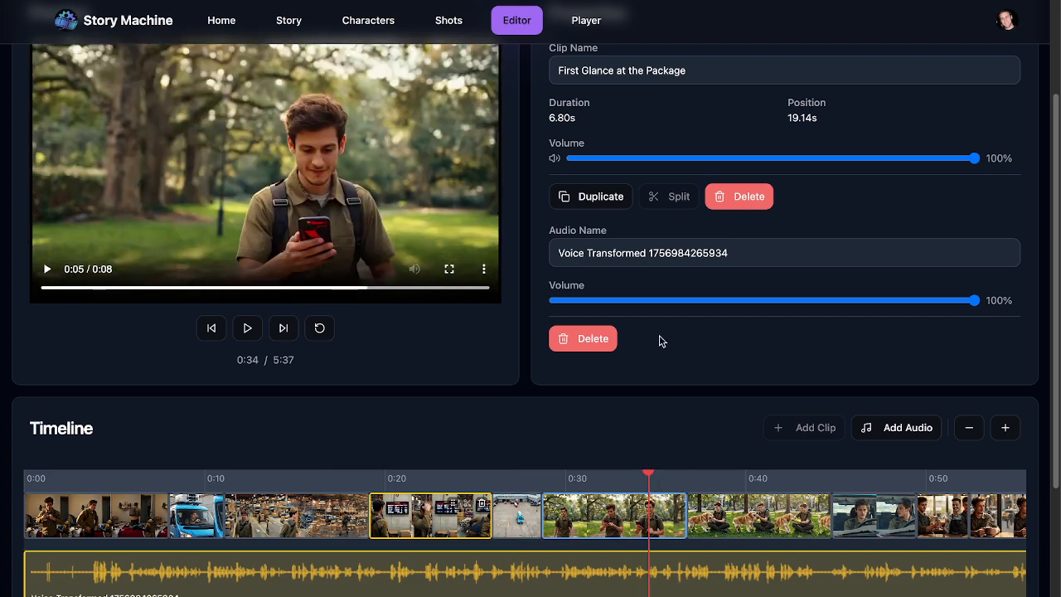
pyautogui.click(247, 332)
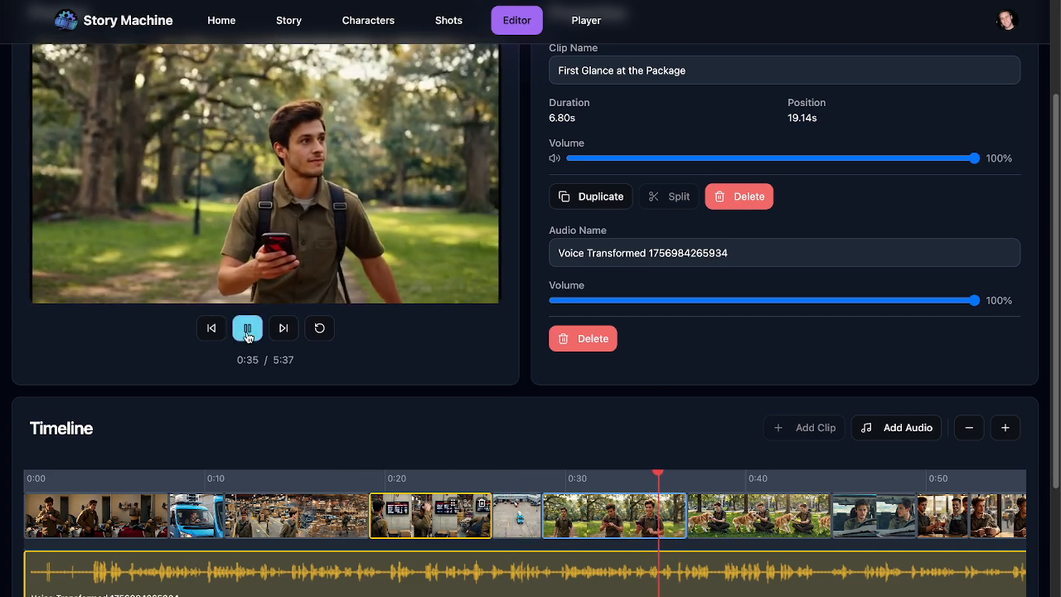
pyautogui.click(248, 336)
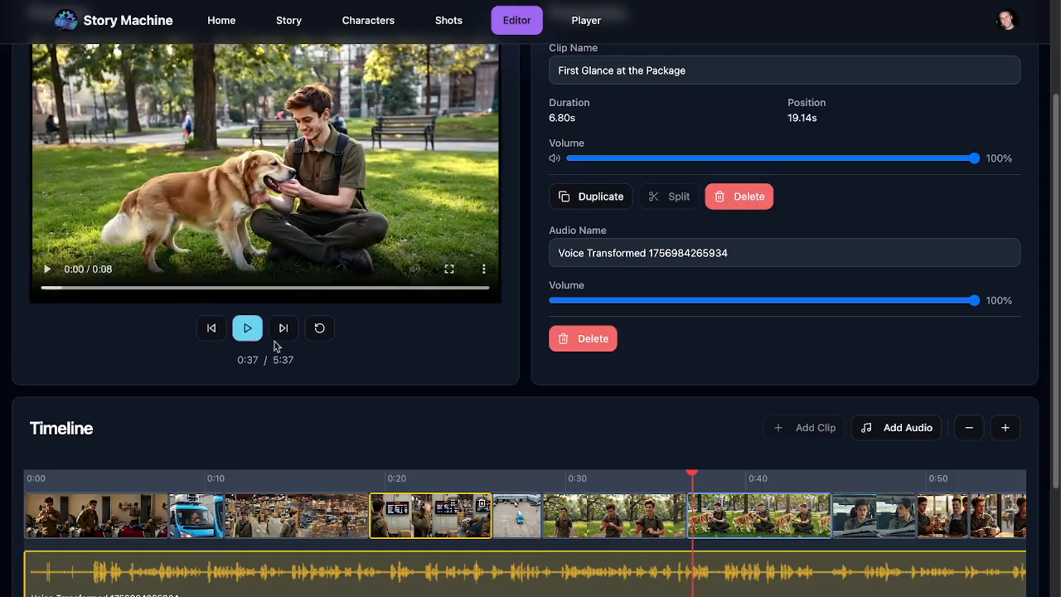
pyautogui.moveTo(683, 518); pyautogui.dragTo(650, 520)
pyautogui.click(633, 484)
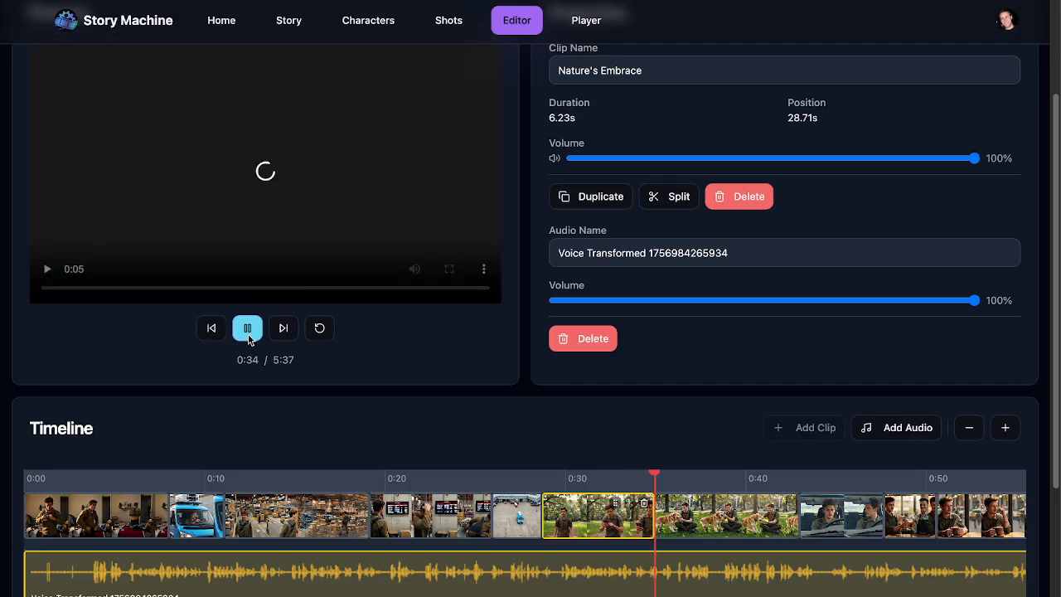
pyautogui.click(249, 335)
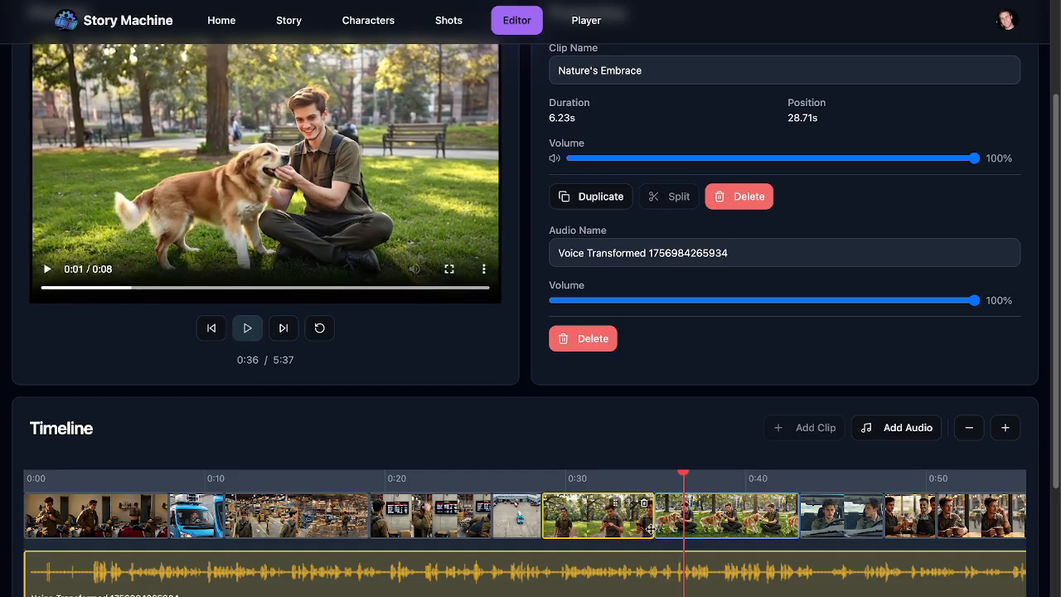
pyautogui.moveTo(653, 524); pyautogui.dragTo(644, 524)
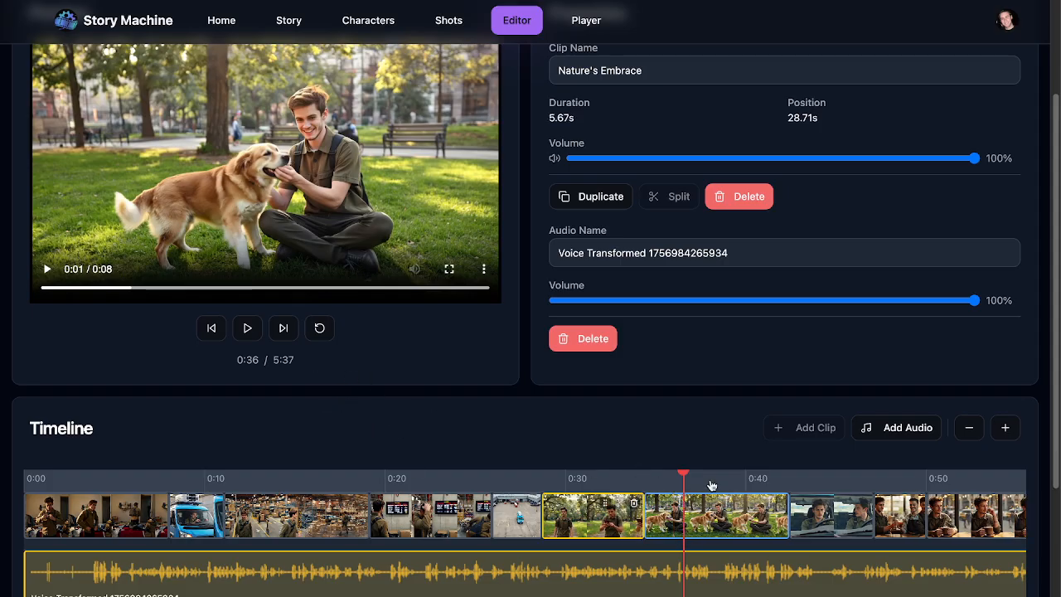
# Play the edit from 0:41 through the scene of the man leaving the van and stop at about 1:06
pyautogui.click(764, 488)
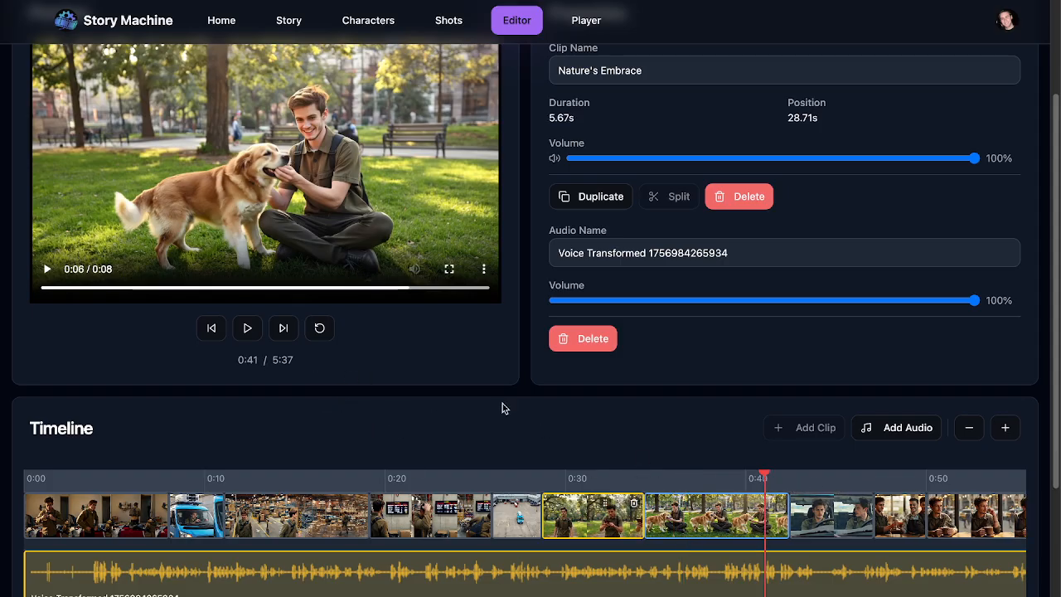
pyautogui.click(247, 327)
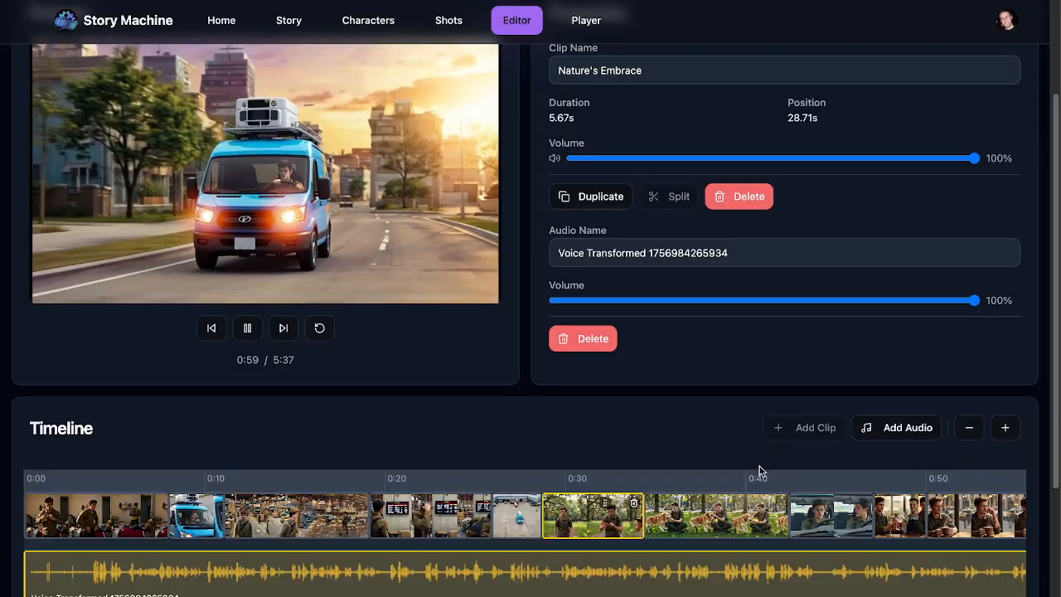
pyautogui.rightClick(760, 468)
pyautogui.click(688, 458)
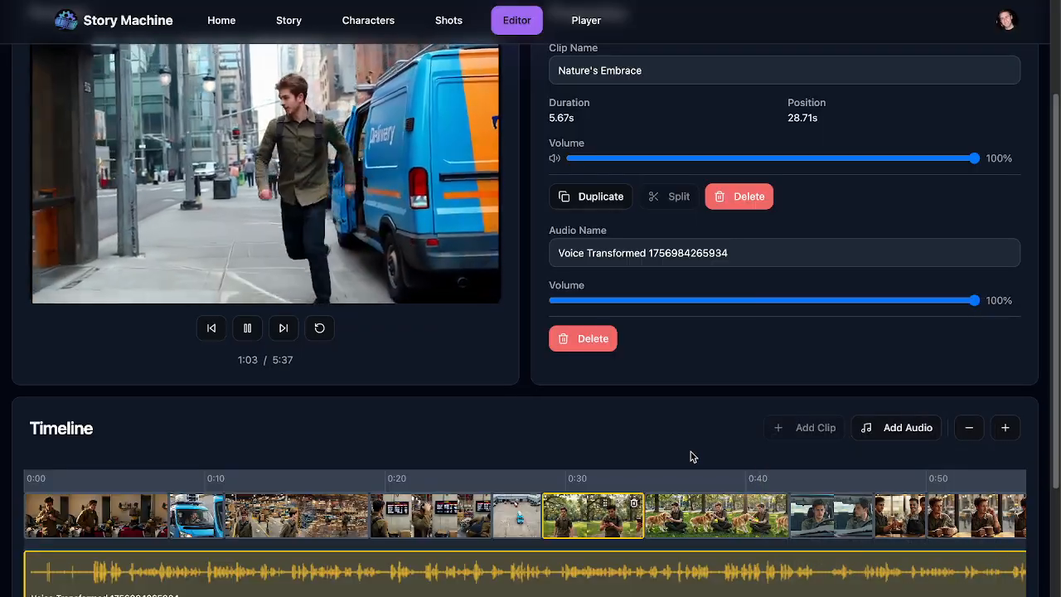
pyautogui.moveTo(124, 205)
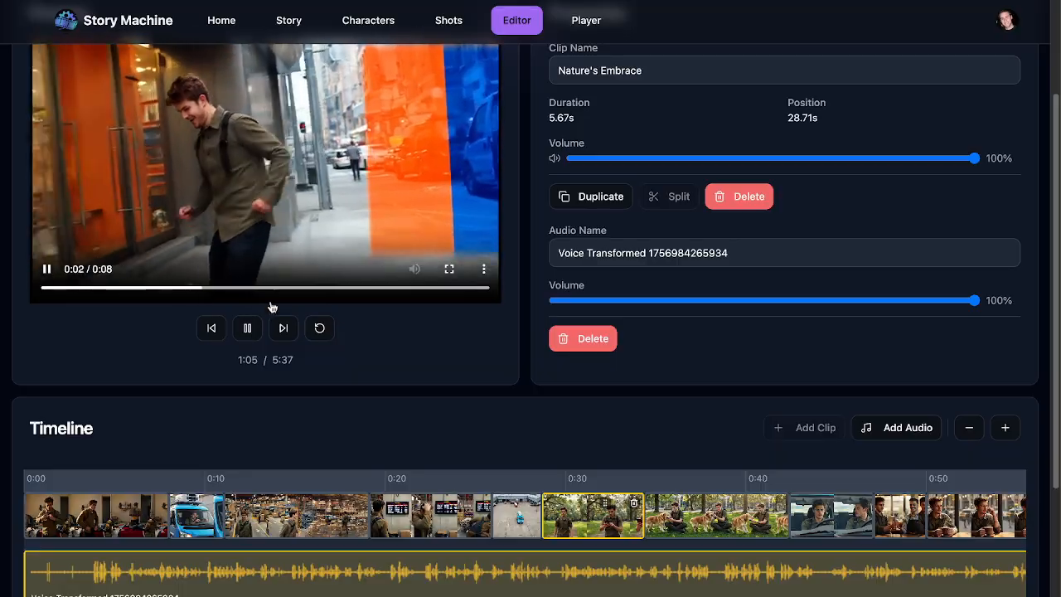
pyautogui.click(247, 327)
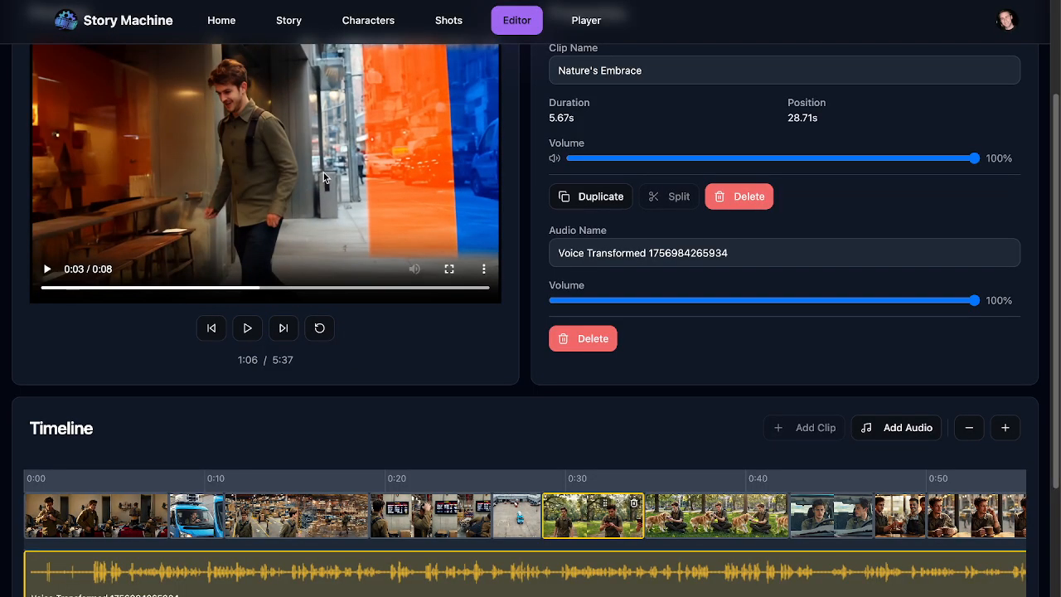
# Open the image view of the shot where the man walks quickly to the left and climbs concrete steps to the building
pyautogui.click(452, 19)
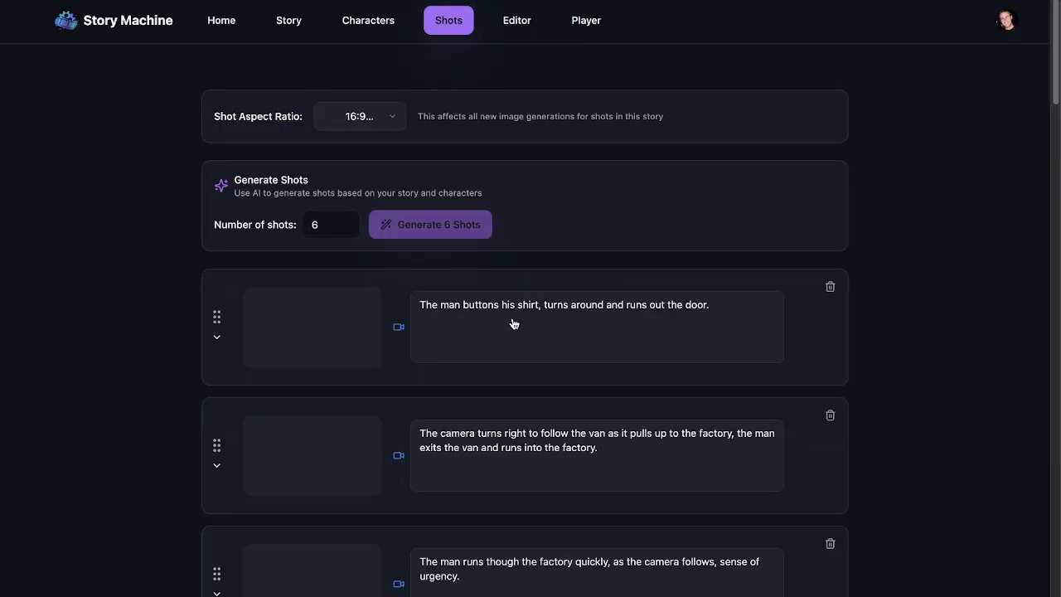
pyautogui.scroll(-15, 591, 331)
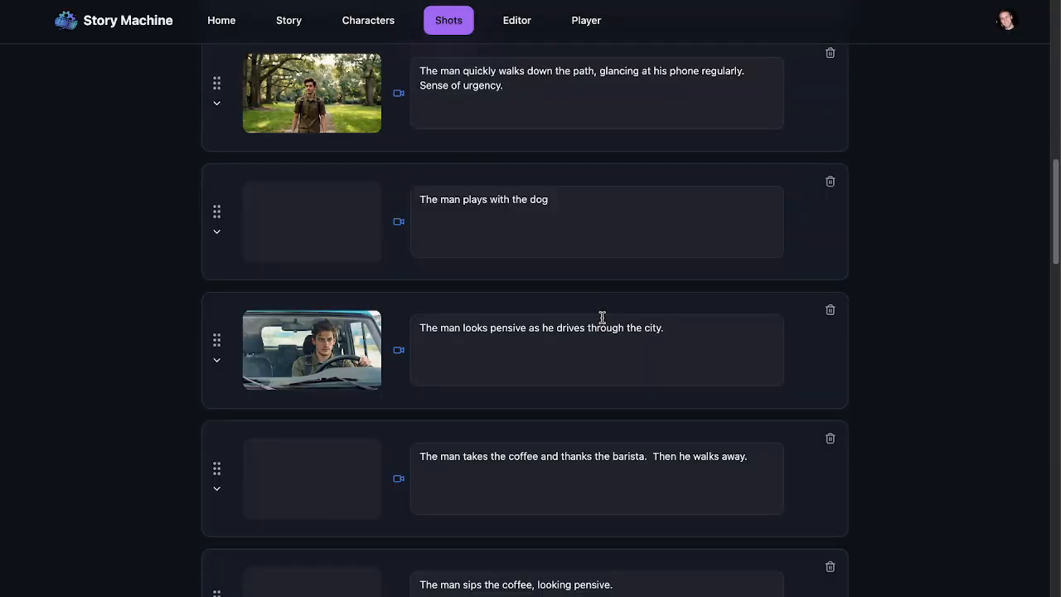
pyautogui.scroll(-6, 603, 317)
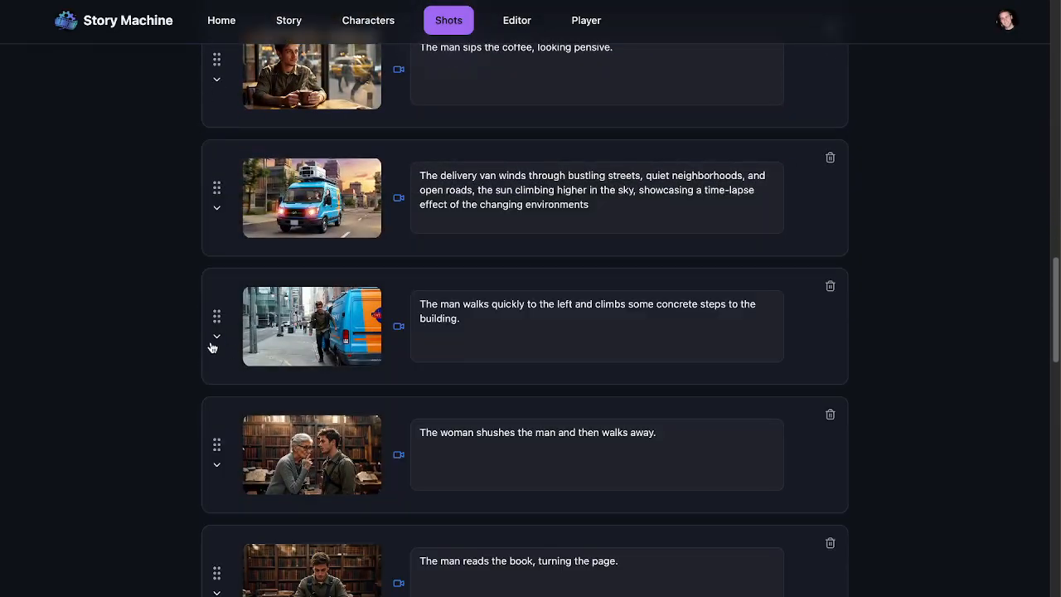
pyautogui.click(215, 338)
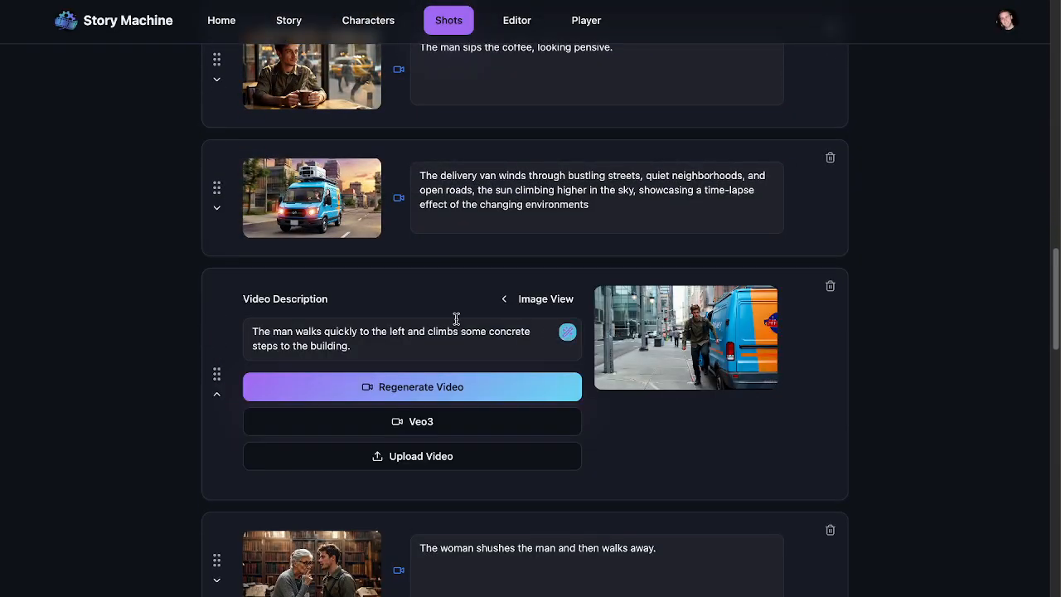
pyautogui.click(549, 298)
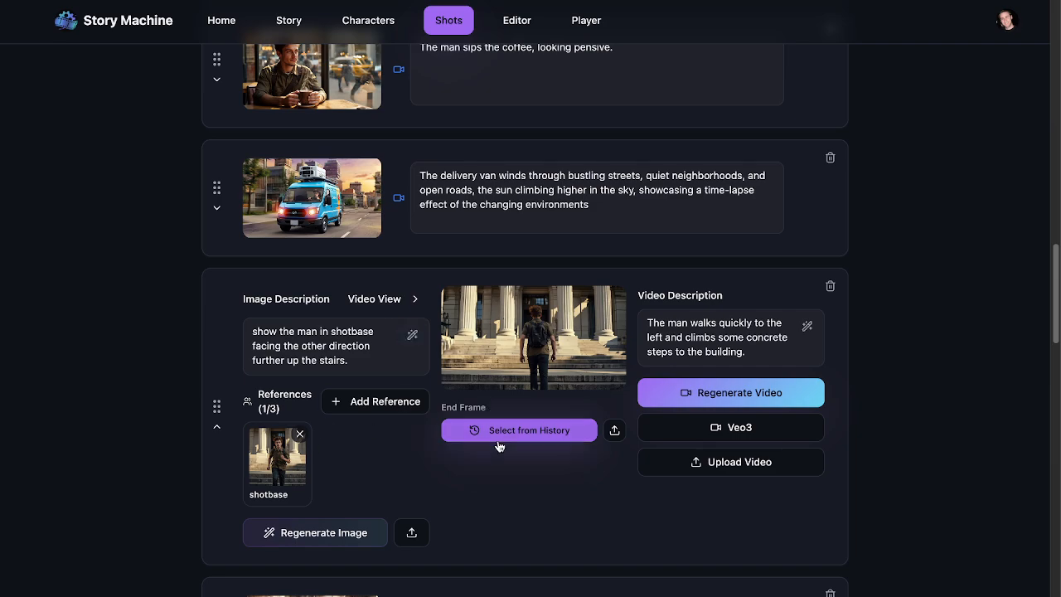
# From history, set the shot's image to the man stepping out of the delivery van and its end frame to him facing up the stairs
pyautogui.click(521, 333)
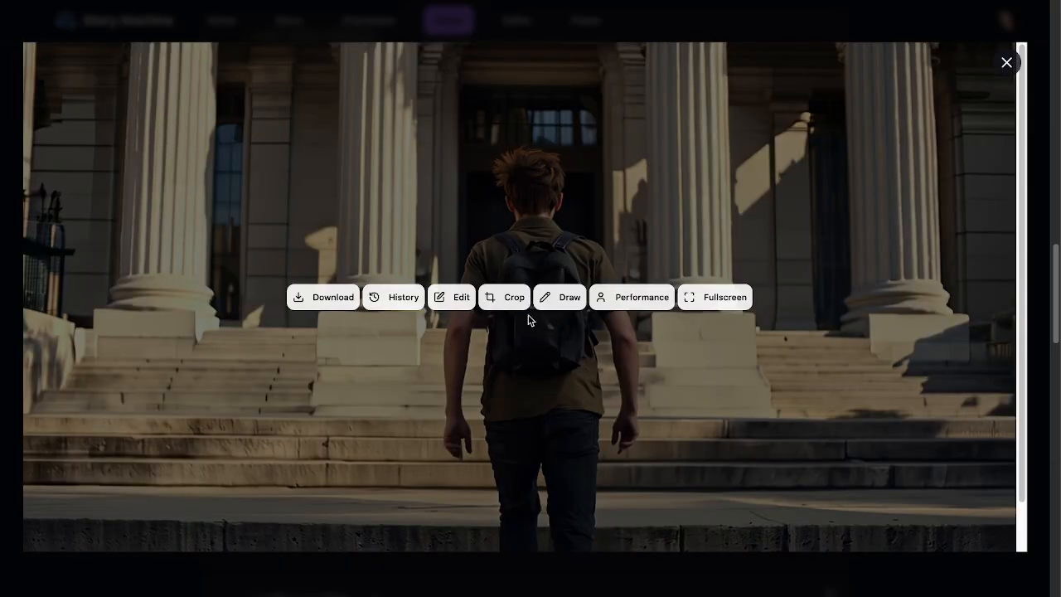
pyautogui.click(386, 296)
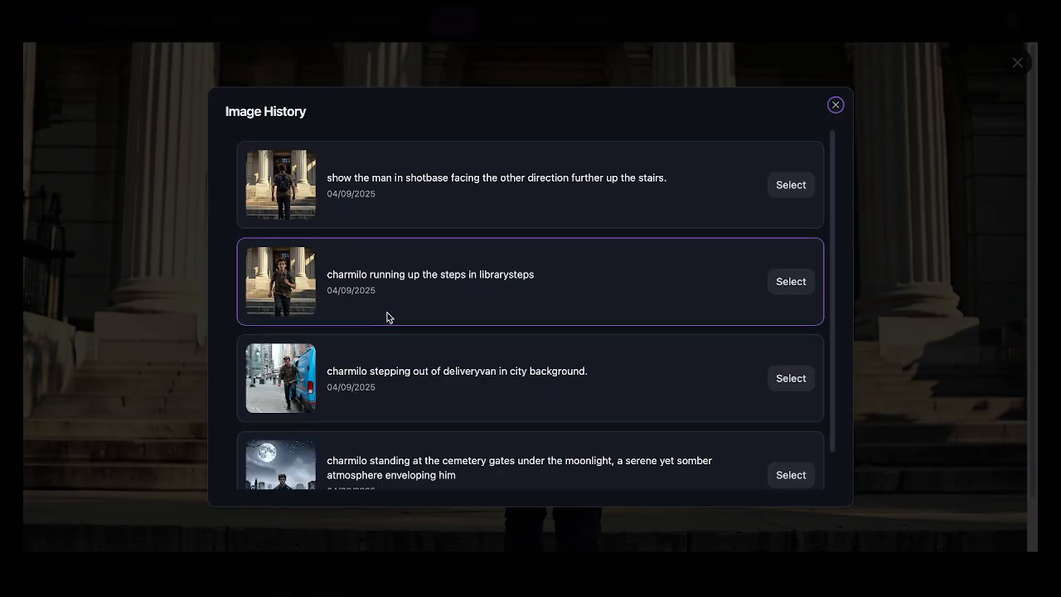
pyautogui.click(786, 379)
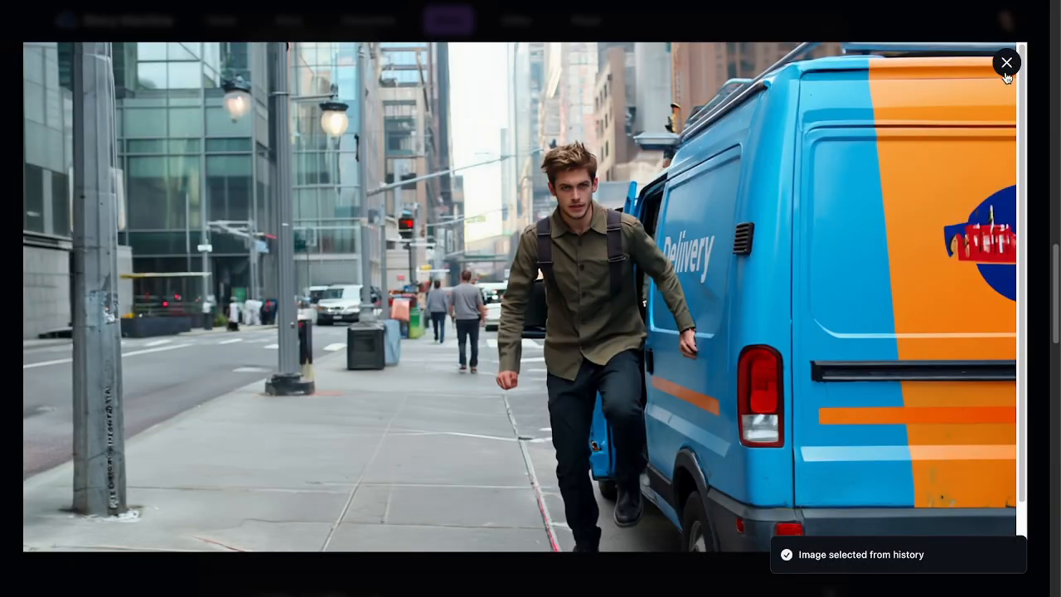
pyautogui.click(1005, 73)
pyautogui.click(515, 432)
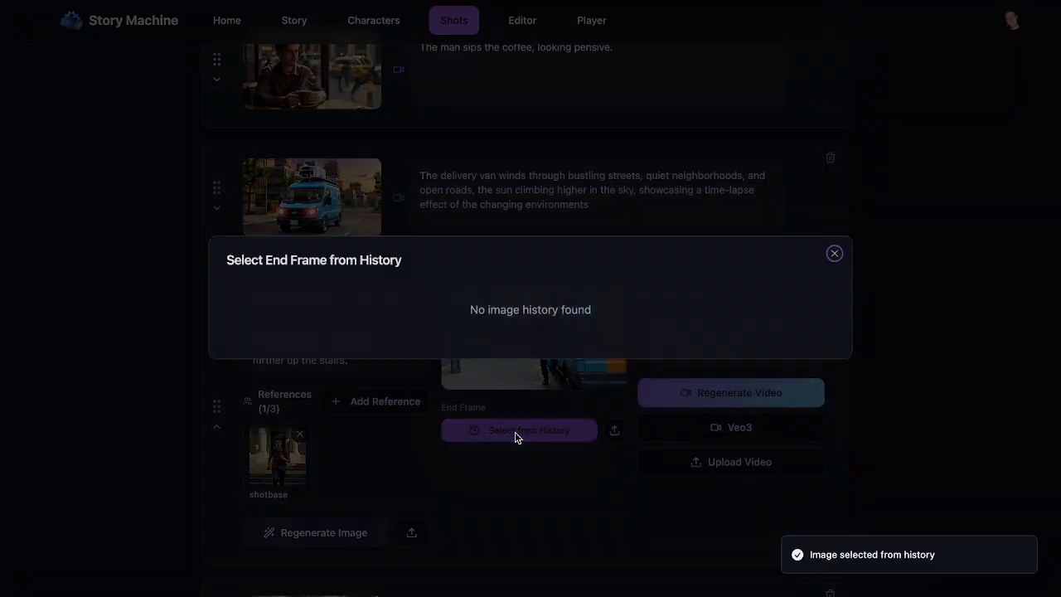
pyautogui.click(790, 186)
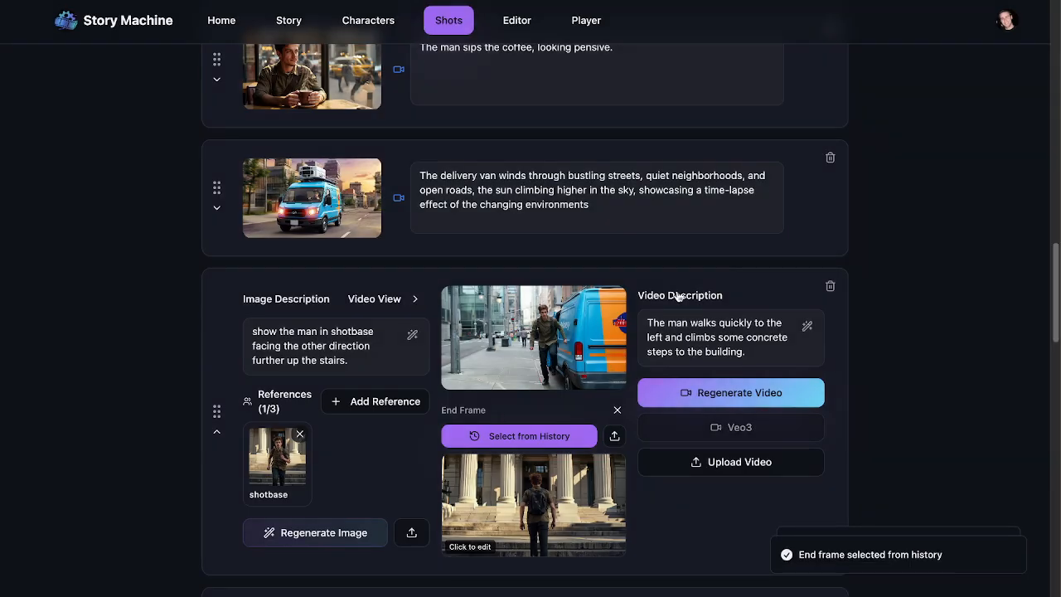
# Regenerate the van-to-steps shot's video with the chosen start image and end frame, and return to the video editor's timeline
pyautogui.click(713, 395)
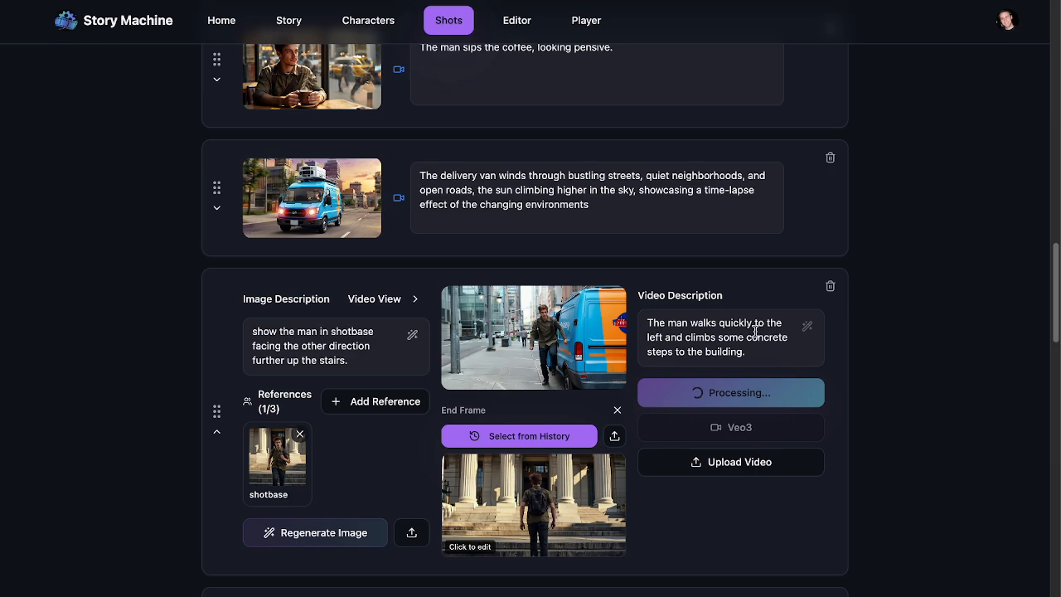
pyautogui.scroll(2, 794, 334)
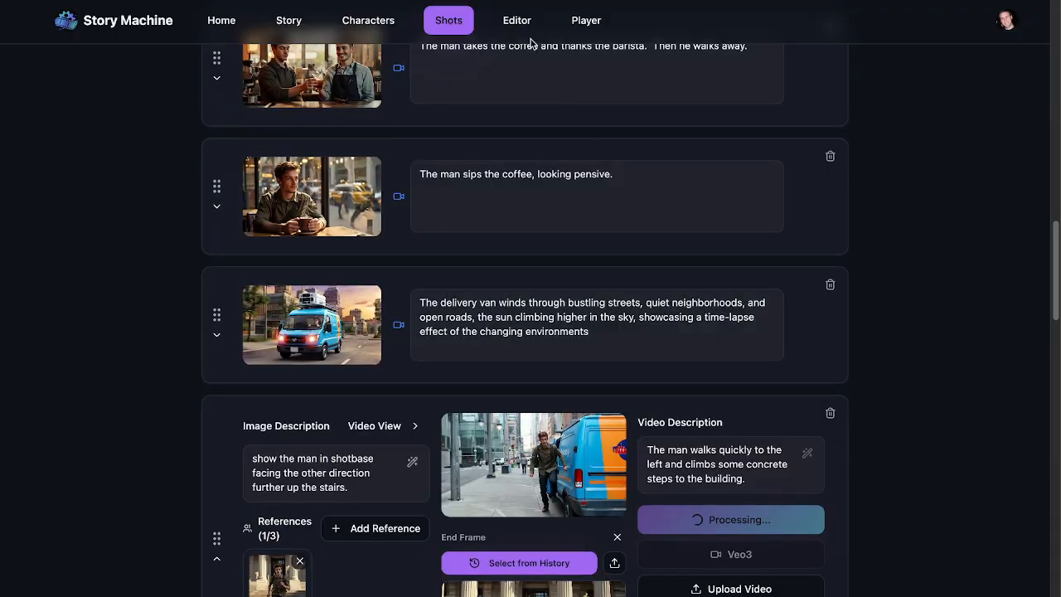
pyautogui.click(517, 23)
pyautogui.scroll(-5, 597, 326)
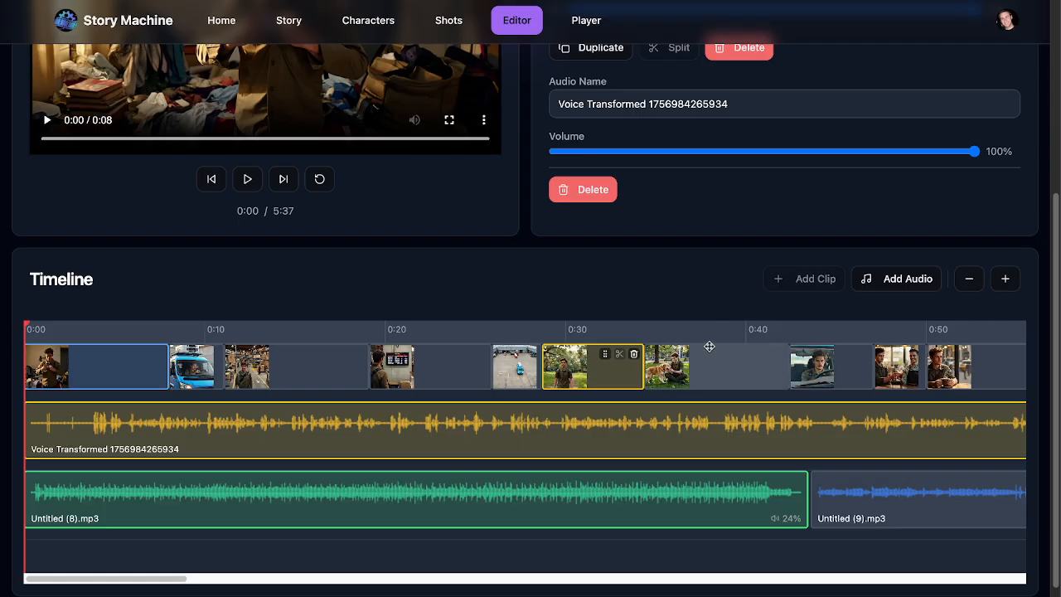
# Skim the cut from about 0:35 to the end of the van shot near 1:07, and play on to about 1:13
pyautogui.click(666, 338)
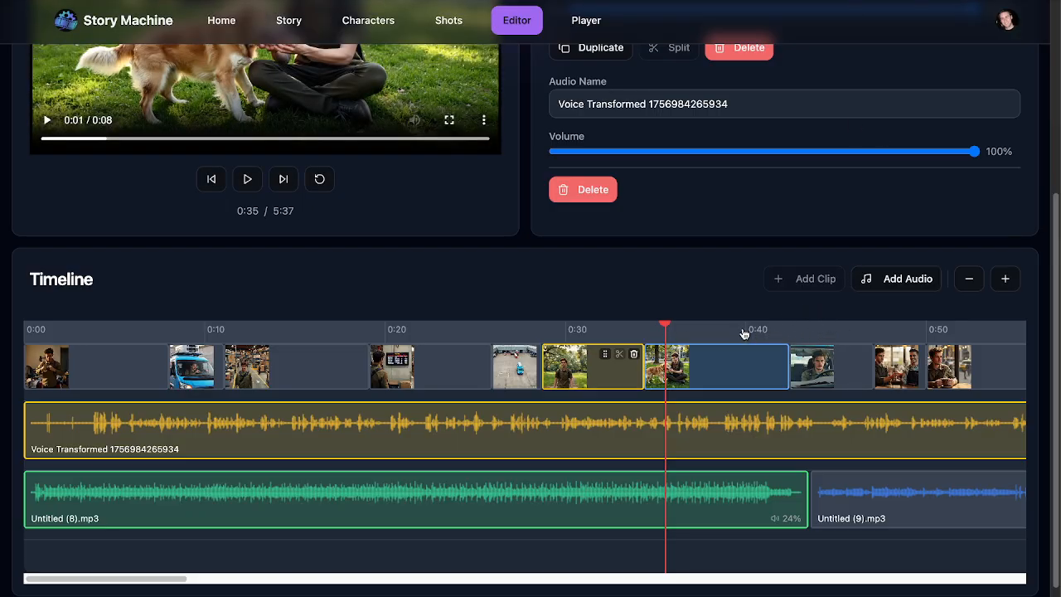
pyautogui.click(743, 333)
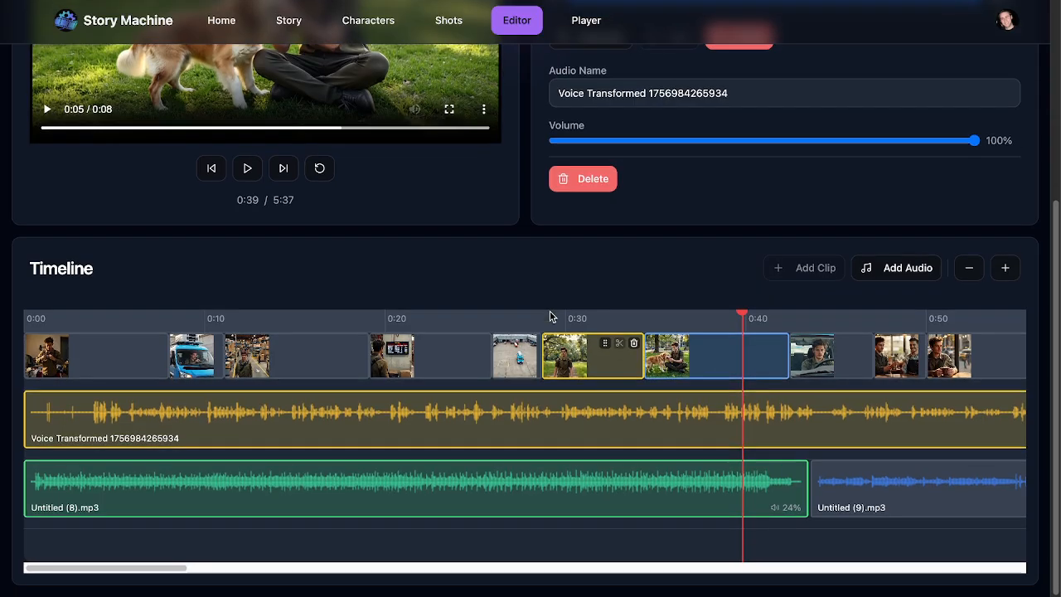
pyautogui.scroll(5, 553, 316)
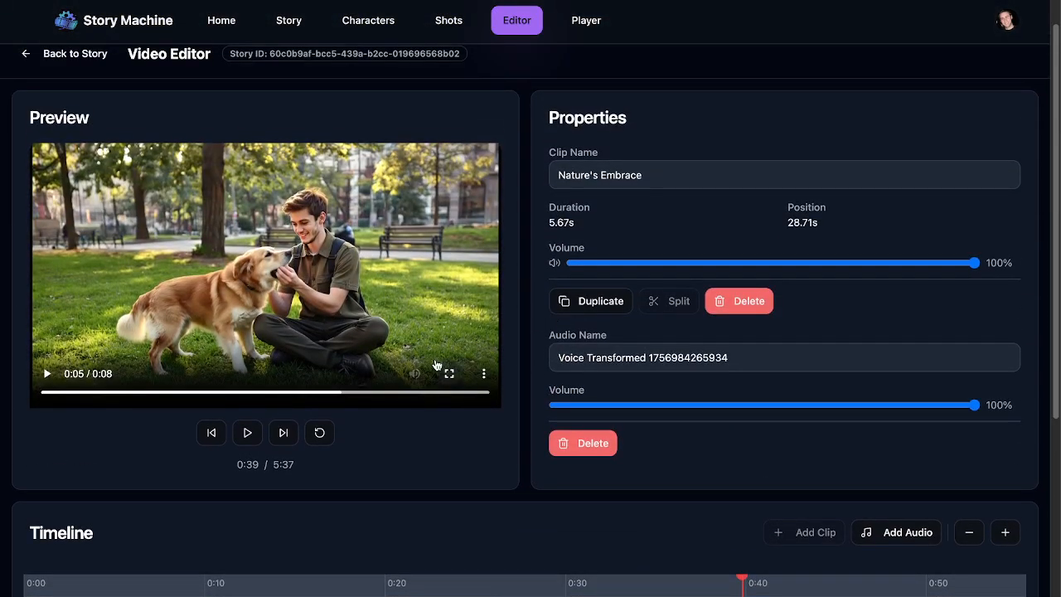
pyautogui.scroll(-5, 437, 364)
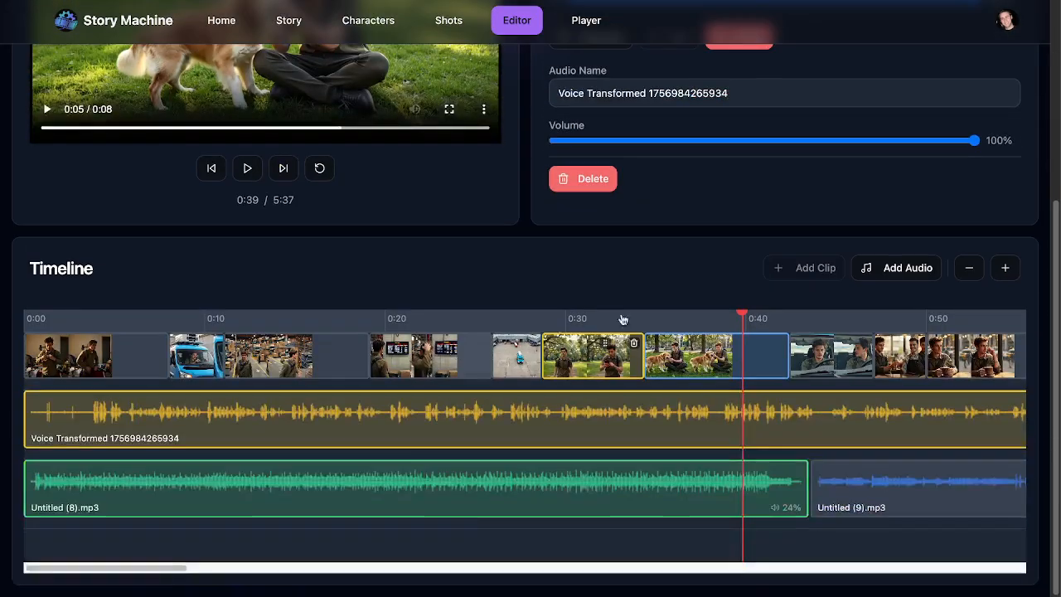
pyautogui.click(777, 320)
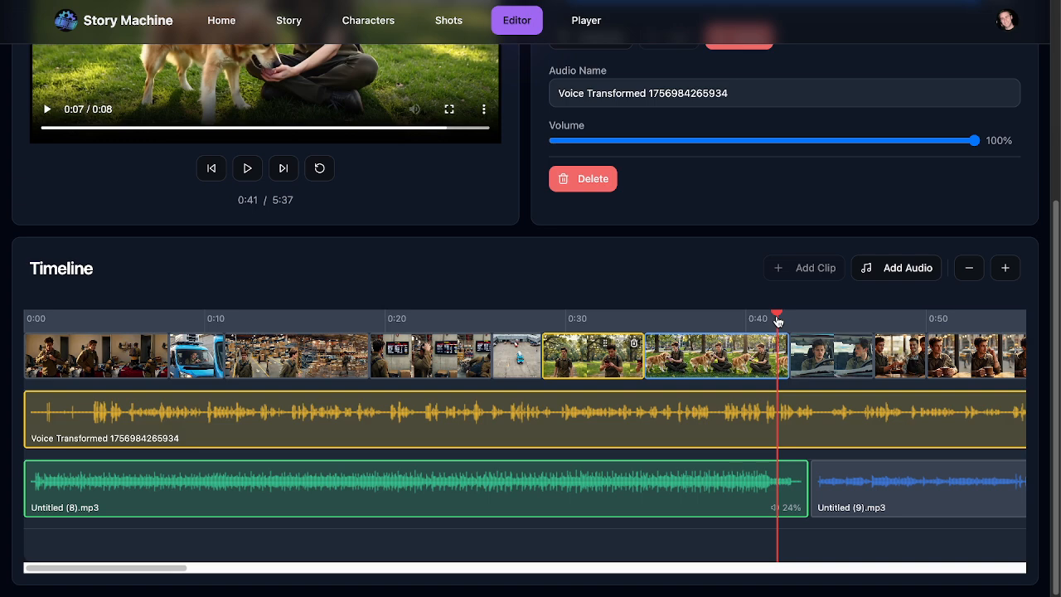
pyautogui.moveTo(778, 320); pyautogui.dragTo(892, 320)
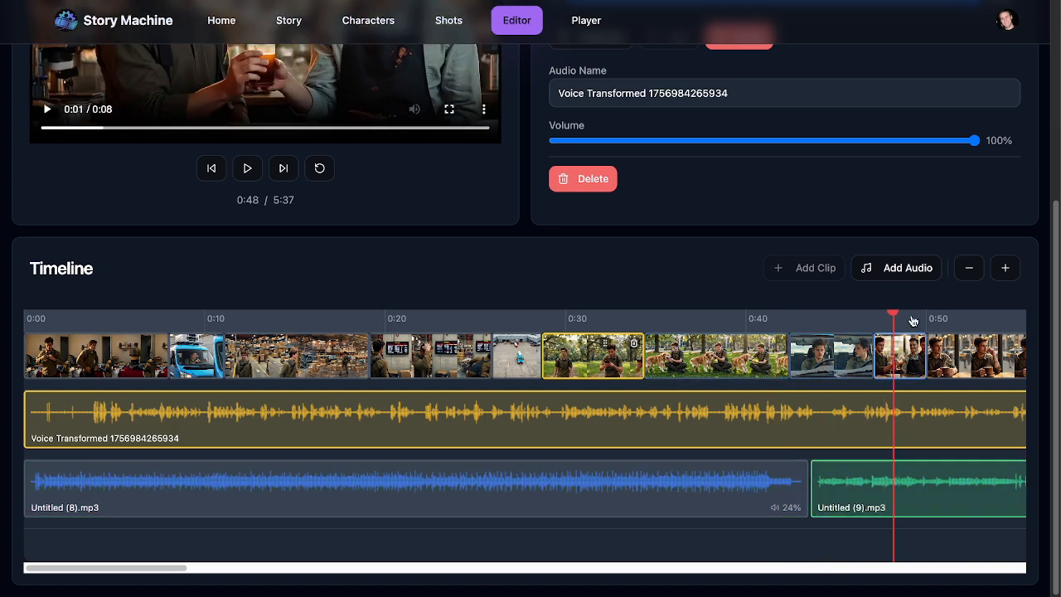
pyautogui.moveTo(163, 568); pyautogui.dragTo(293, 555)
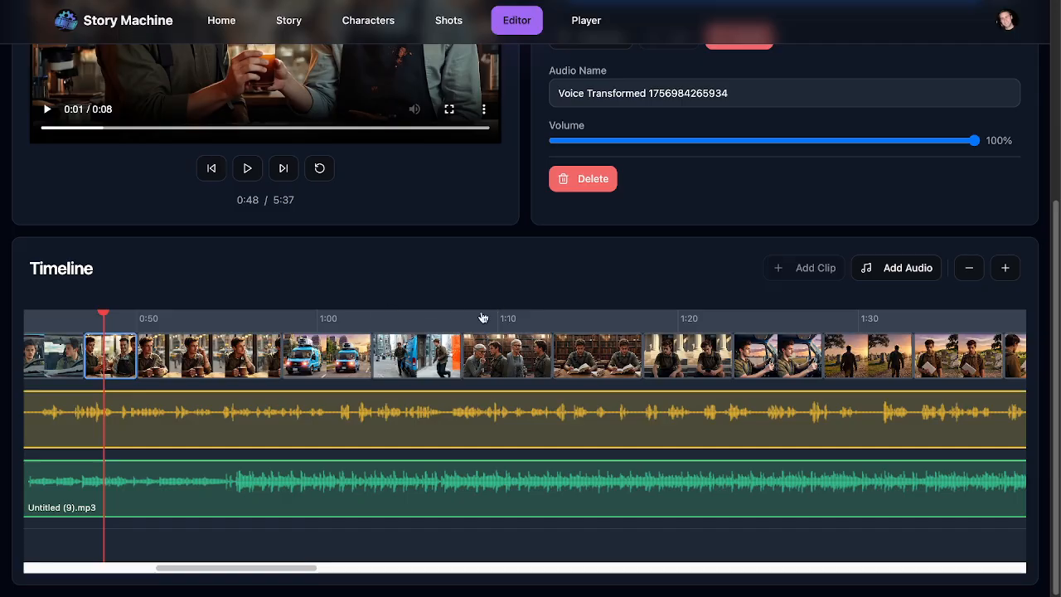
pyautogui.moveTo(482, 318); pyautogui.dragTo(461, 328)
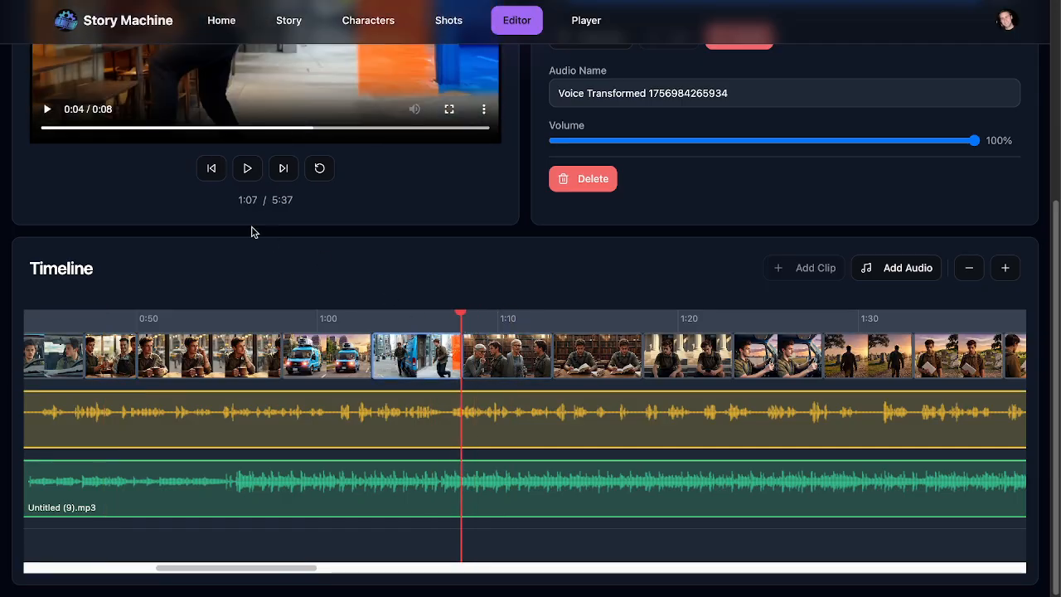
pyautogui.click(251, 171)
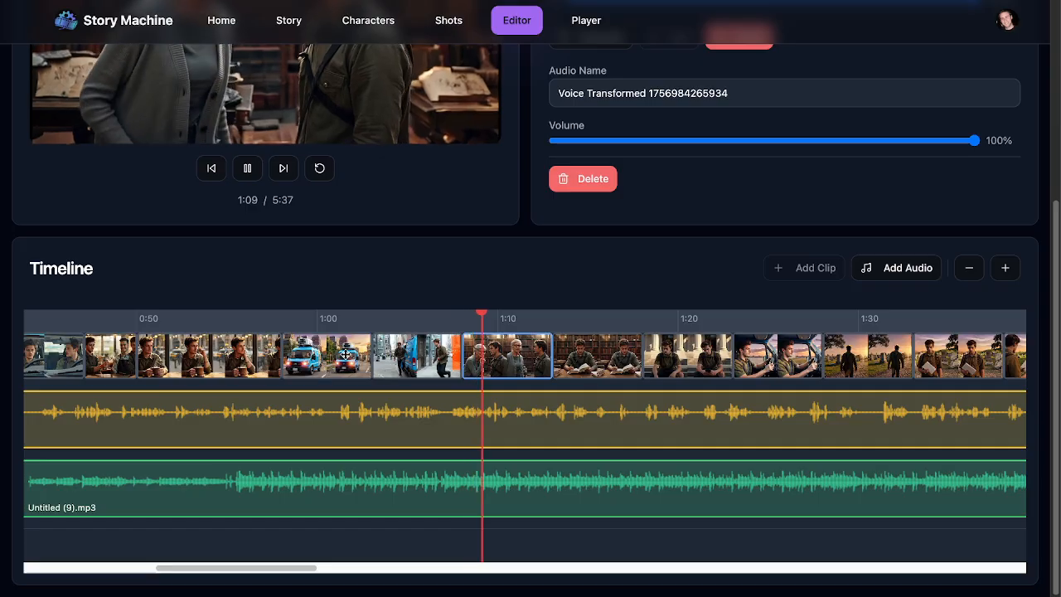
pyautogui.moveTo(1057, 267); pyautogui.dragTo(1059, 162)
pyautogui.click(247, 325)
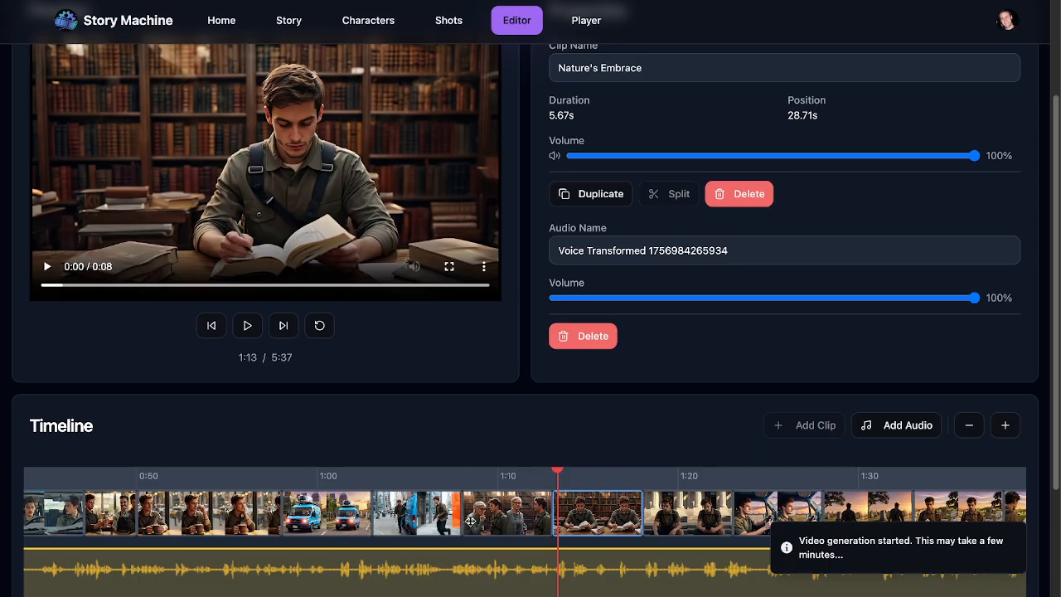
# Lengthen the Final Destination: The Cemetery clip to about 6.6 seconds, previewing its extended end from about 1:10
pyautogui.click(451, 516)
pyautogui.moveTo(457, 516); pyautogui.dragTo(549, 514)
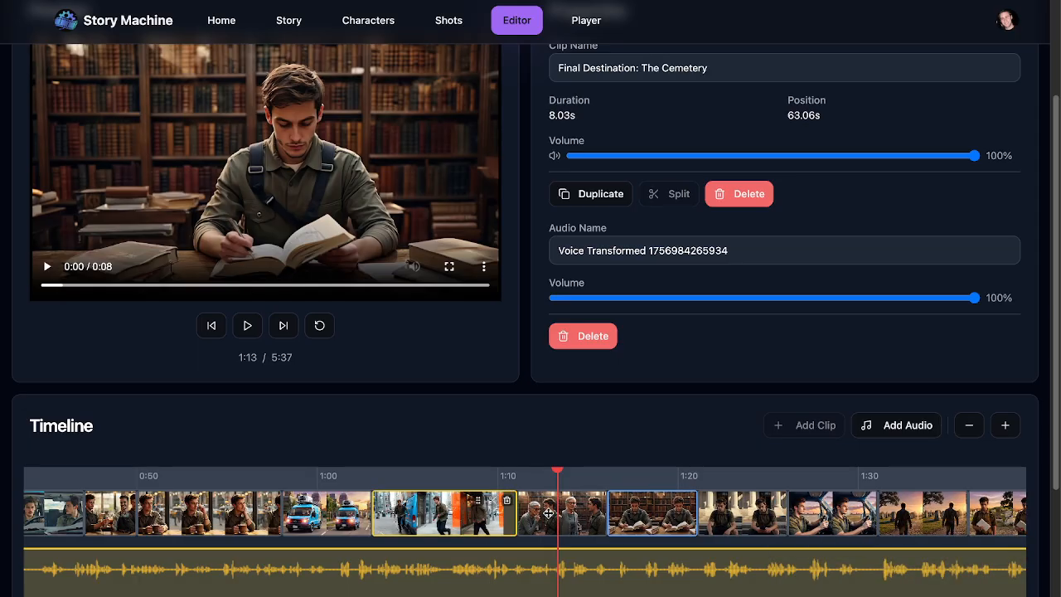
pyautogui.click(513, 476)
pyautogui.click(247, 329)
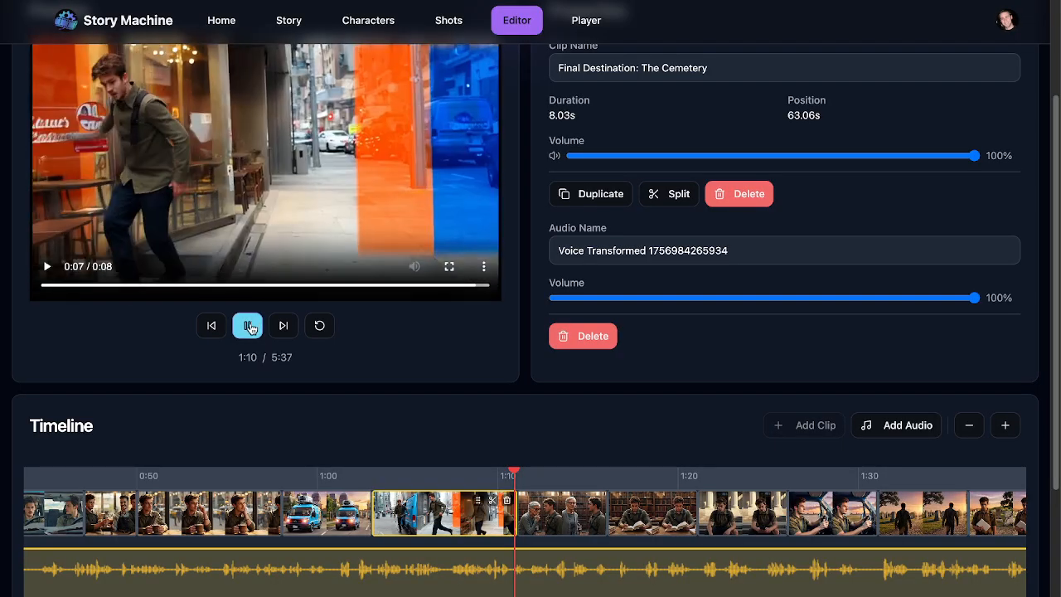
pyautogui.moveTo(514, 509); pyautogui.dragTo(489, 513)
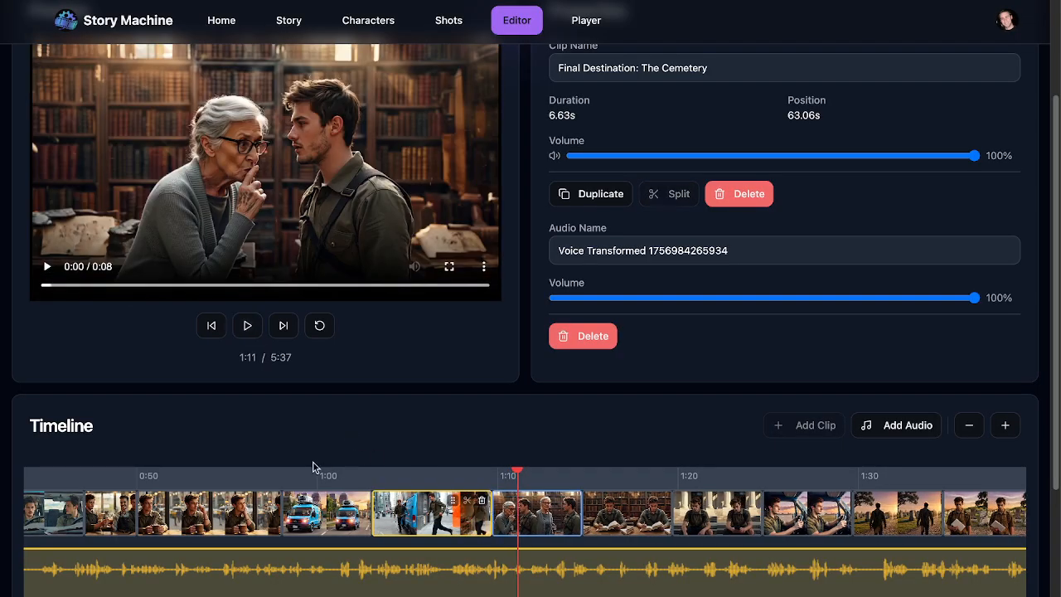
# Play the edit to about 1:24, and trim Sage's Whispered Wisdom to about 3.9 seconds and Reflective Pause to about 4 seconds
pyautogui.click(489, 488)
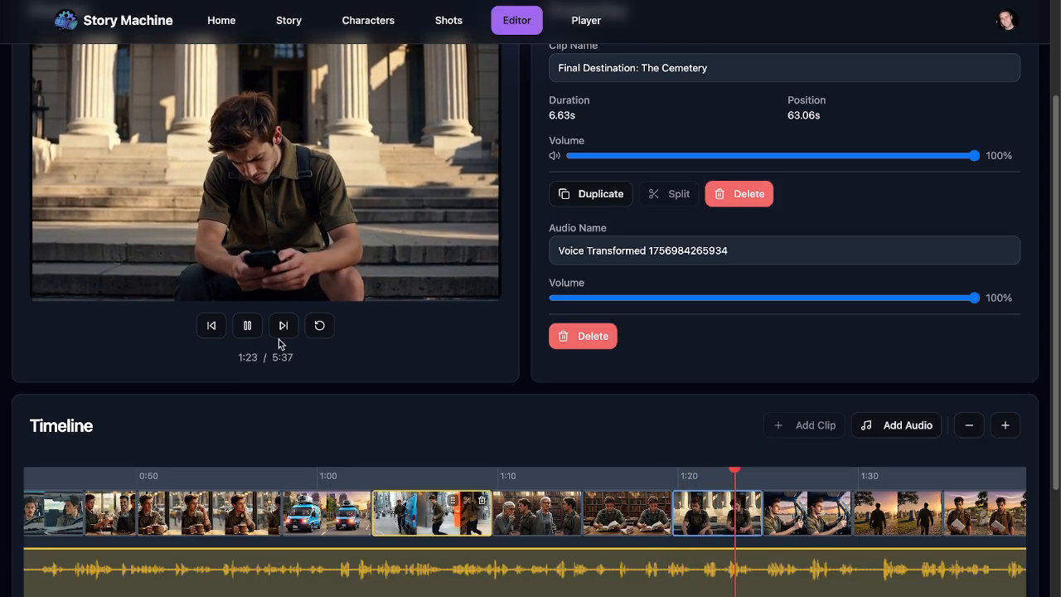
pyautogui.click(246, 326)
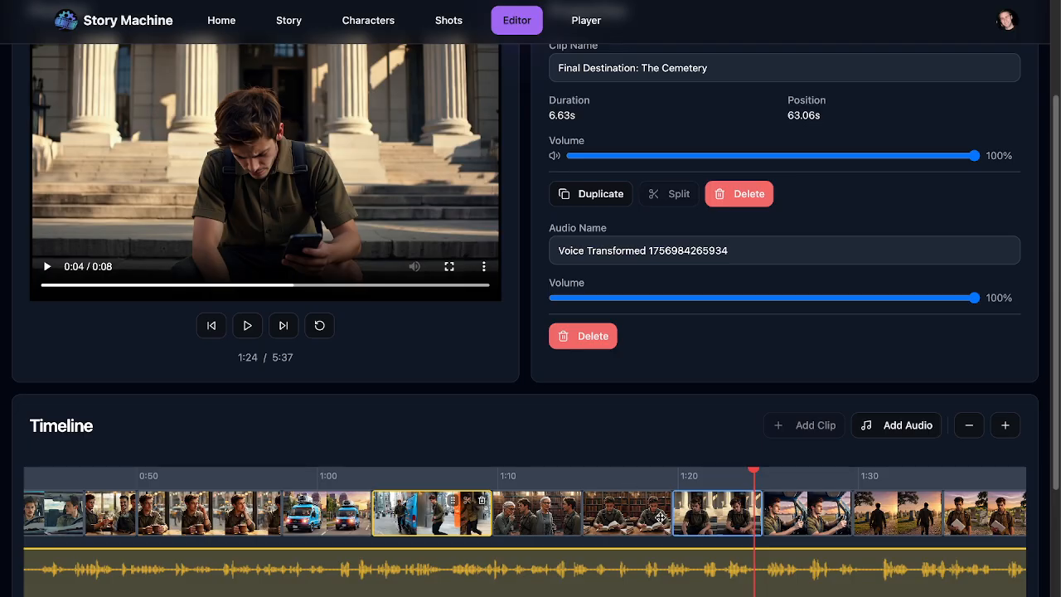
pyautogui.click(563, 518)
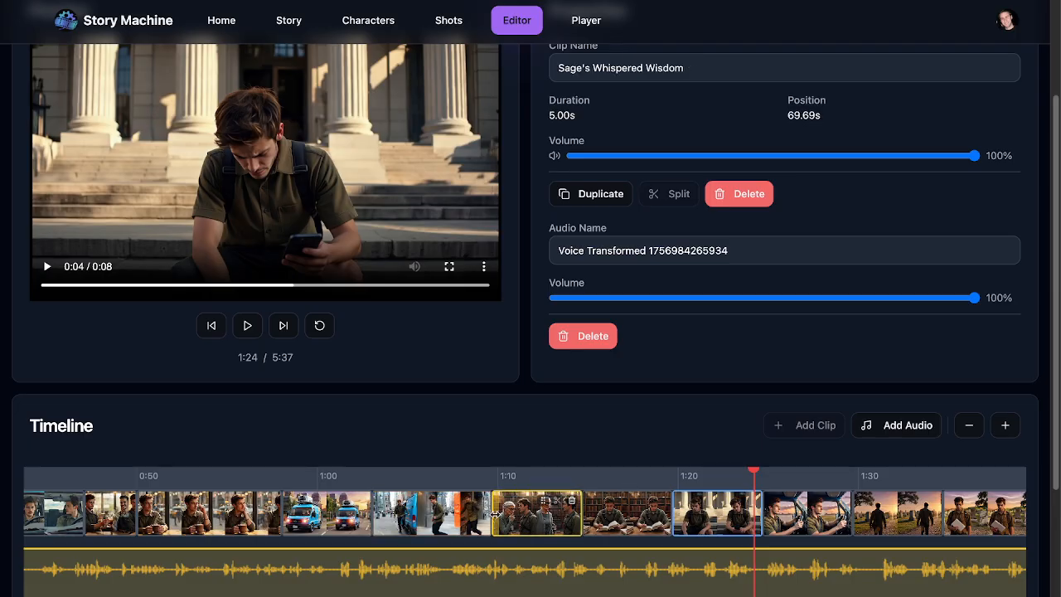
pyautogui.moveTo(581, 515); pyautogui.dragTo(560, 517)
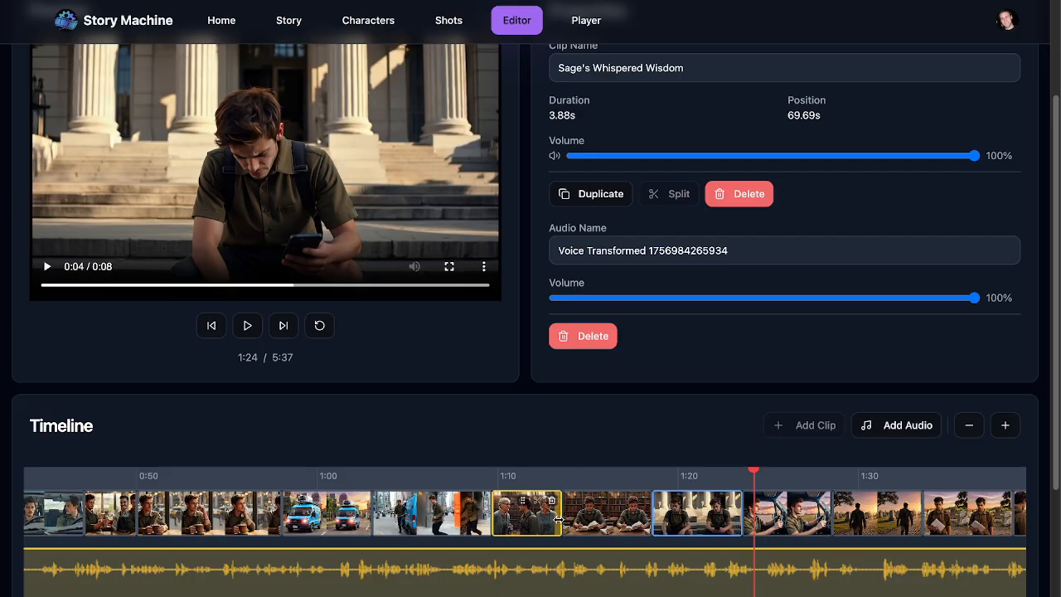
pyautogui.click(634, 512)
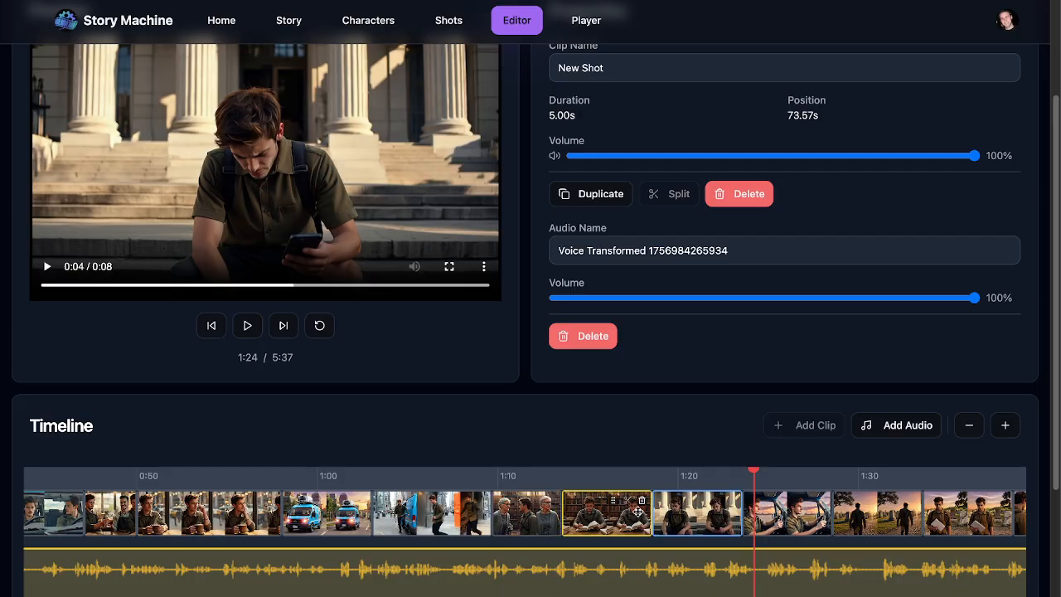
pyautogui.click(714, 515)
pyautogui.moveTo(737, 514); pyautogui.dragTo(723, 515)
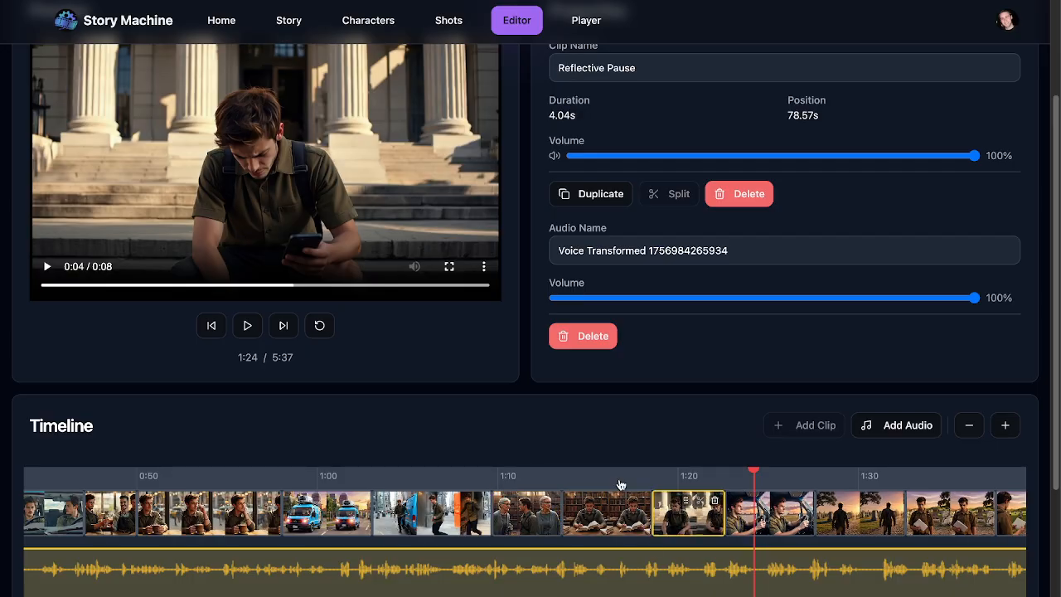
# Play on past the driving scene, extend the Sunset Drive clip to 8.03 seconds, and replay it
pyautogui.click(247, 325)
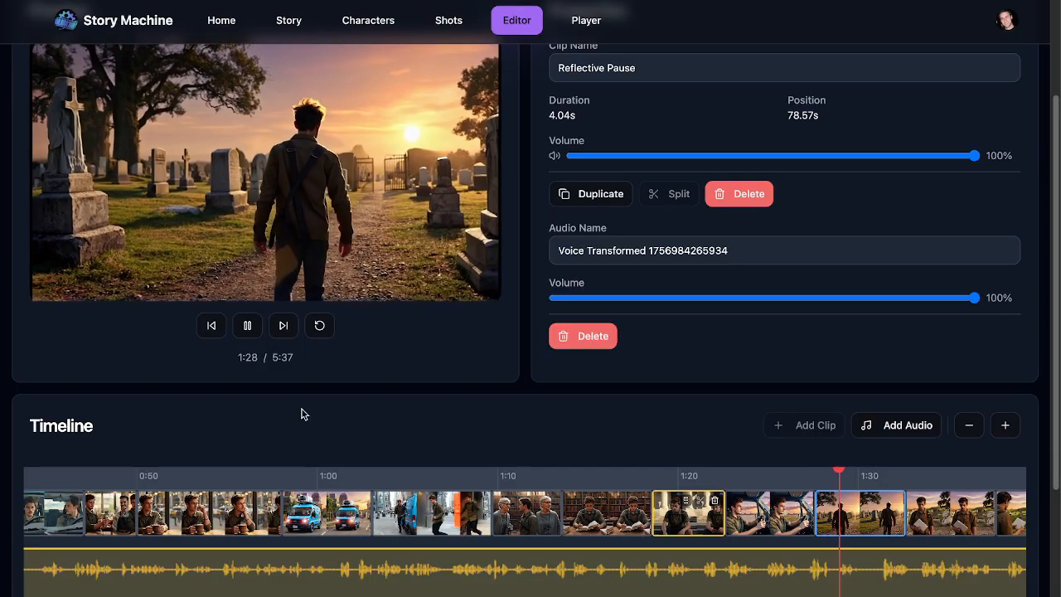
pyautogui.click(771, 511)
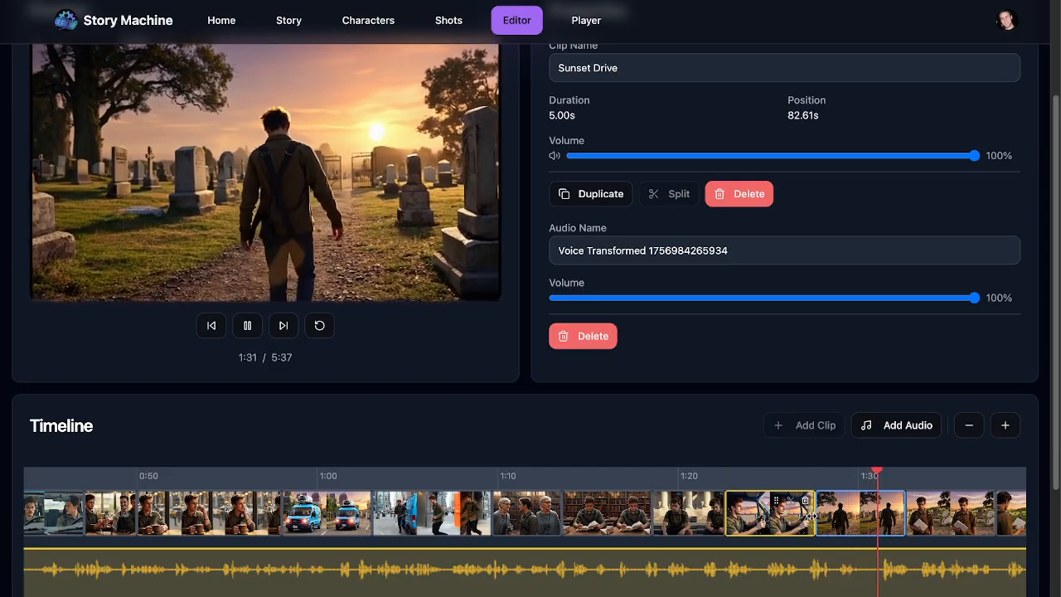
pyautogui.moveTo(815, 512); pyautogui.dragTo(921, 509)
pyautogui.click(808, 495)
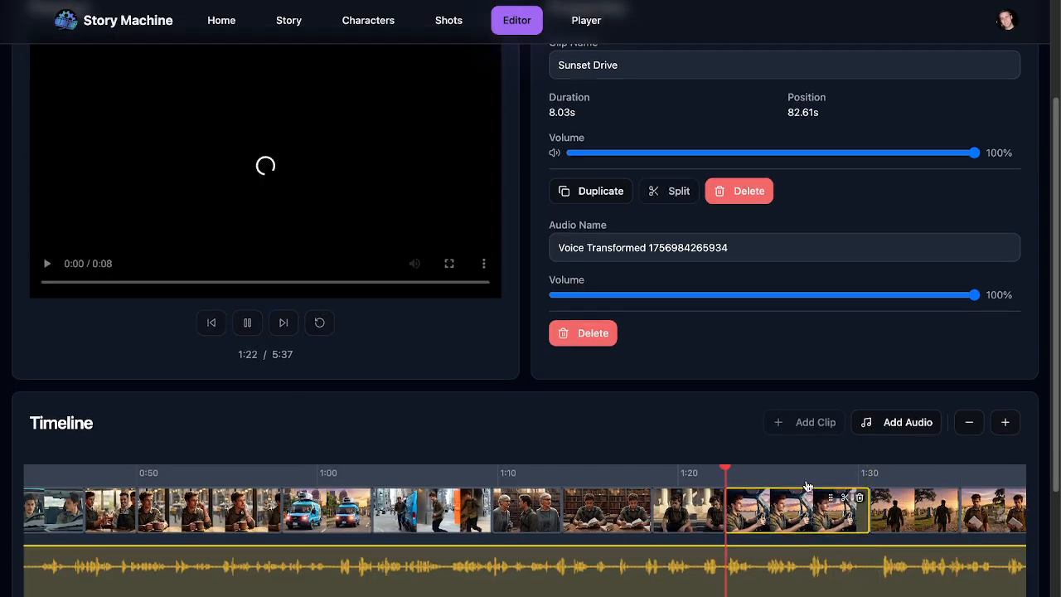
pyautogui.click(821, 483)
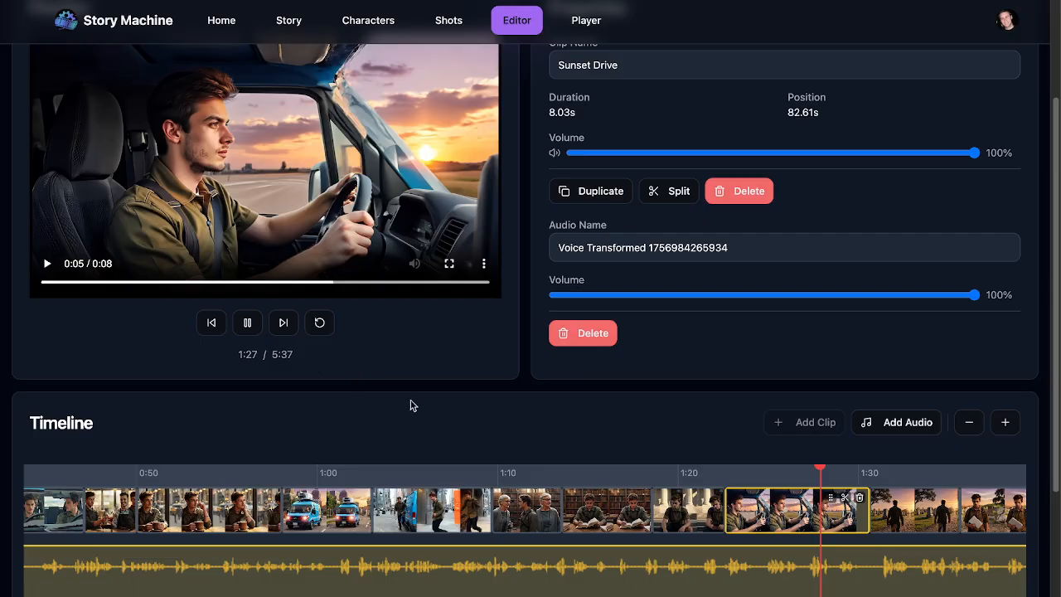
# Play on to about 1:39 and extend the sunset cemetery walk clip to about 8 seconds
pyautogui.scroll(-3, 564, 583)
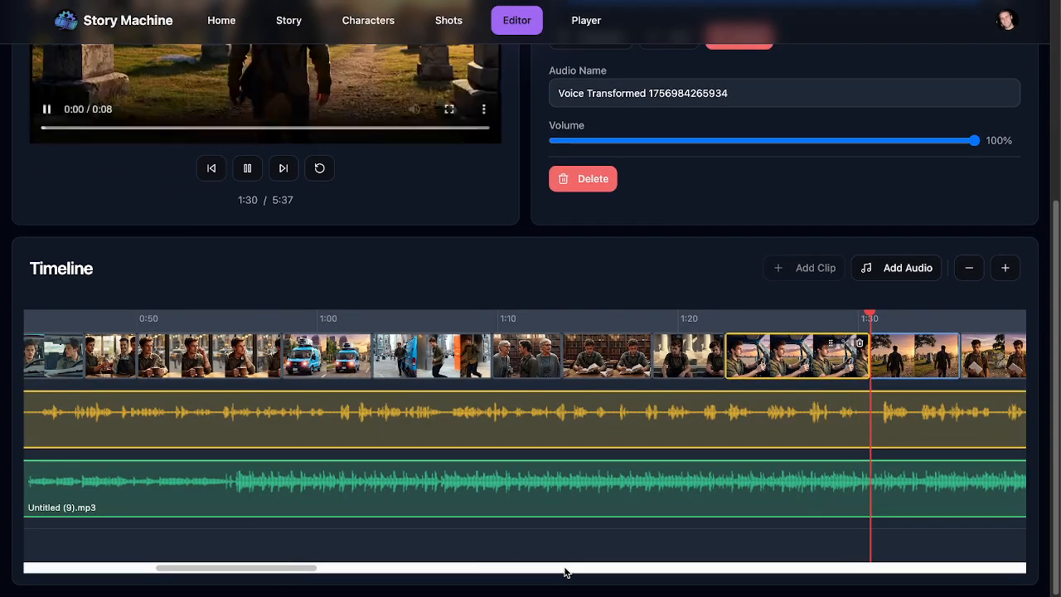
pyautogui.click(564, 569)
pyautogui.moveTo(478, 570); pyautogui.dragTo(269, 570)
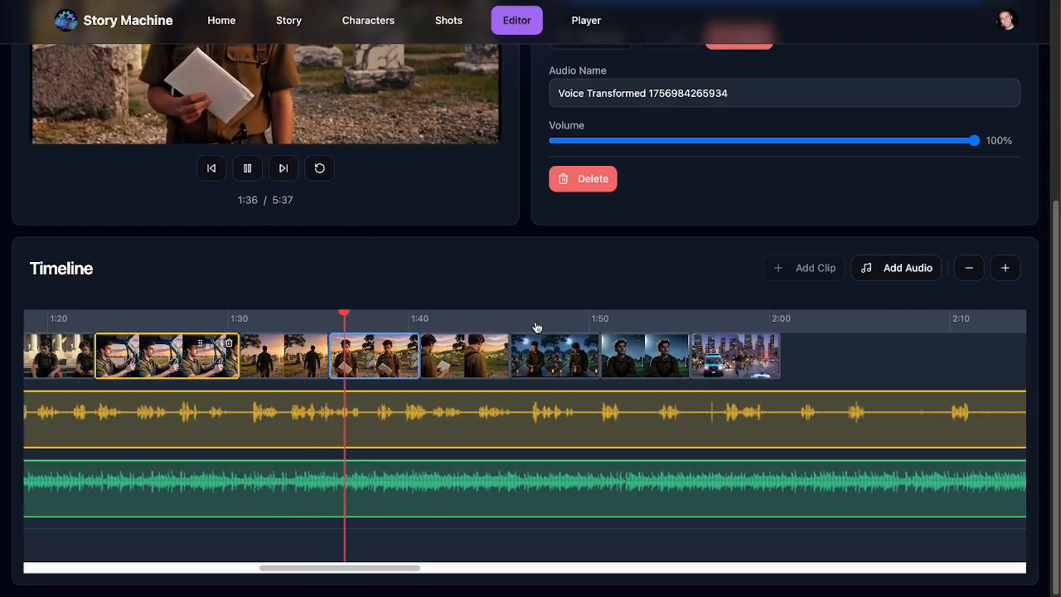
pyautogui.click(247, 168)
pyautogui.click(323, 356)
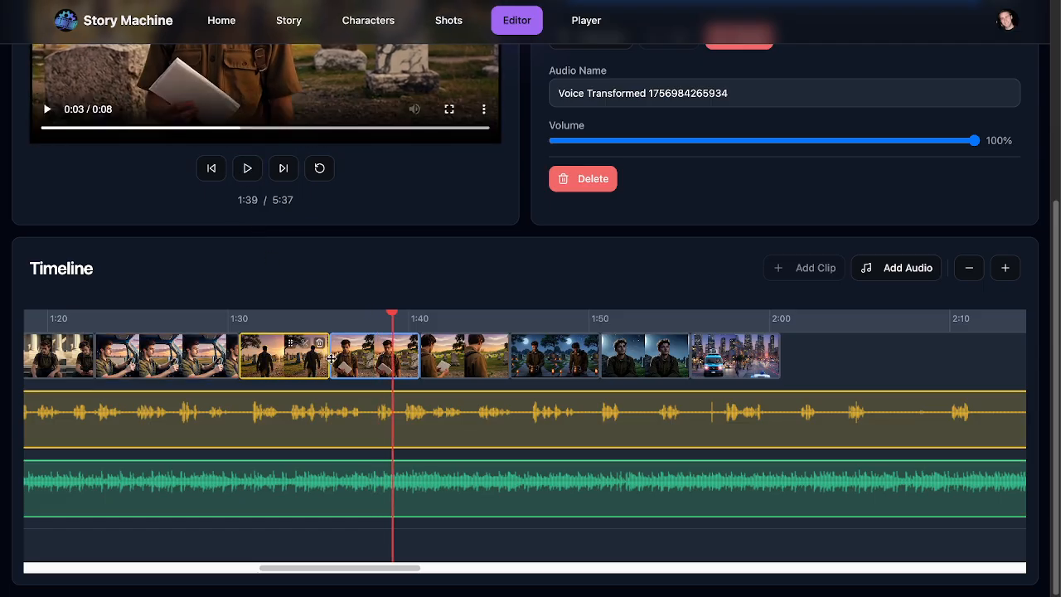
pyautogui.moveTo(324, 359); pyautogui.dragTo(369, 358)
# Extend the clip of the man holding the letter among the graves to about 7 seconds, and set Message from Iris to 5.04 seconds
pyautogui.click(463, 355)
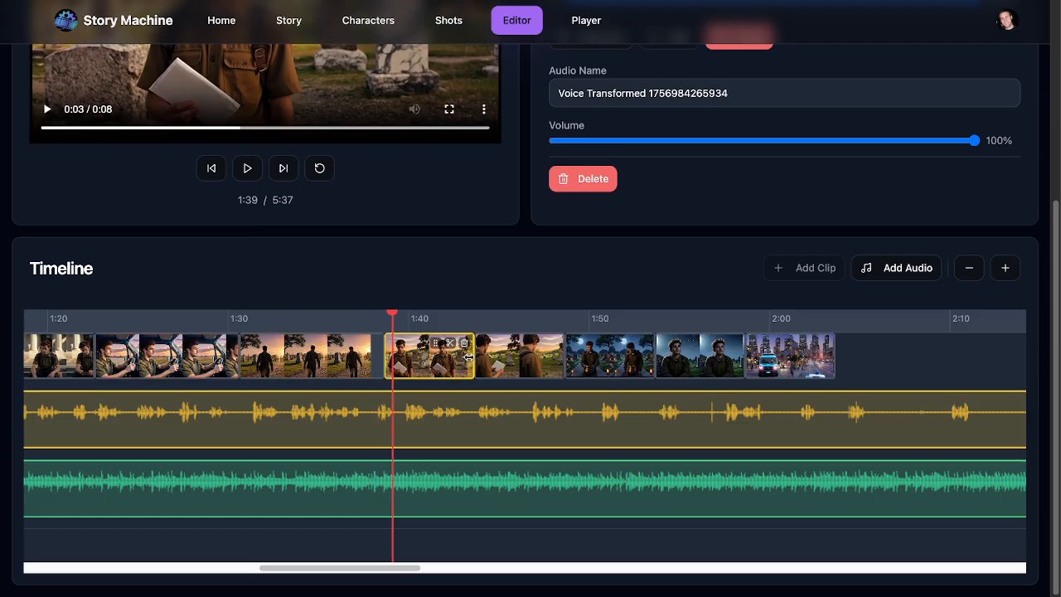
pyautogui.moveTo(510, 357); pyautogui.dragTo(514, 356)
pyautogui.click(572, 358)
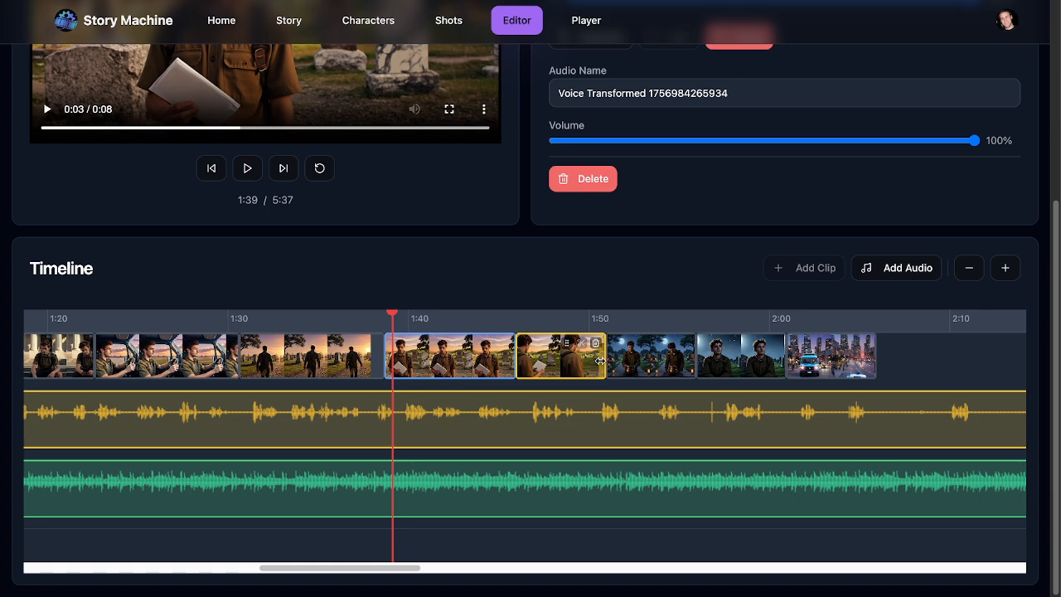
pyautogui.moveTo(630, 359); pyautogui.dragTo(604, 357)
# Play the edit on from 1:39 past the urn scene and extend the Reflection of Life clip to 8.03 seconds
pyautogui.click(247, 168)
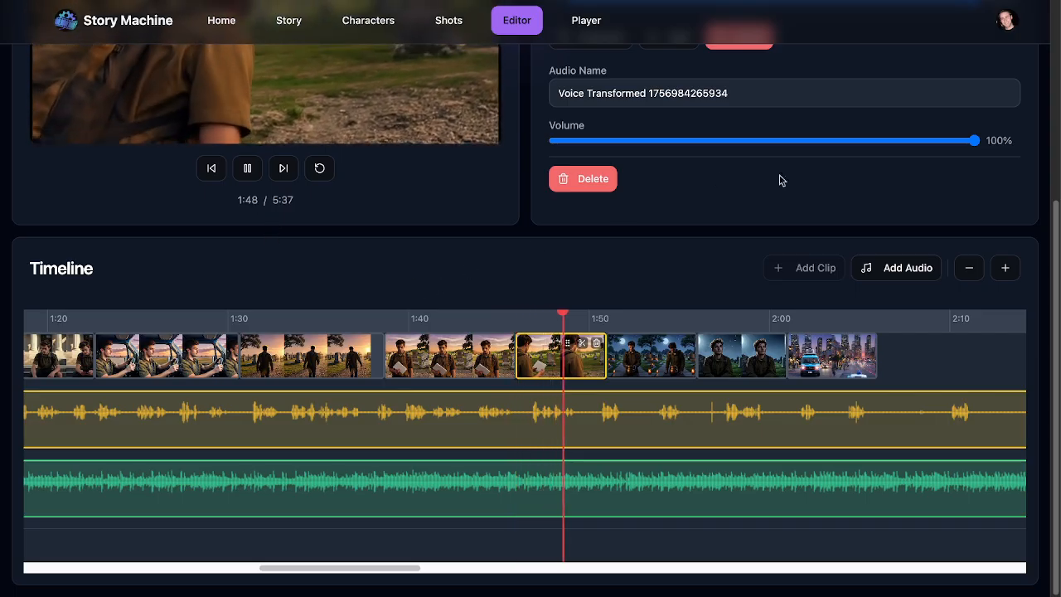
pyautogui.moveTo(1055, 216); pyautogui.dragTo(1055, 109)
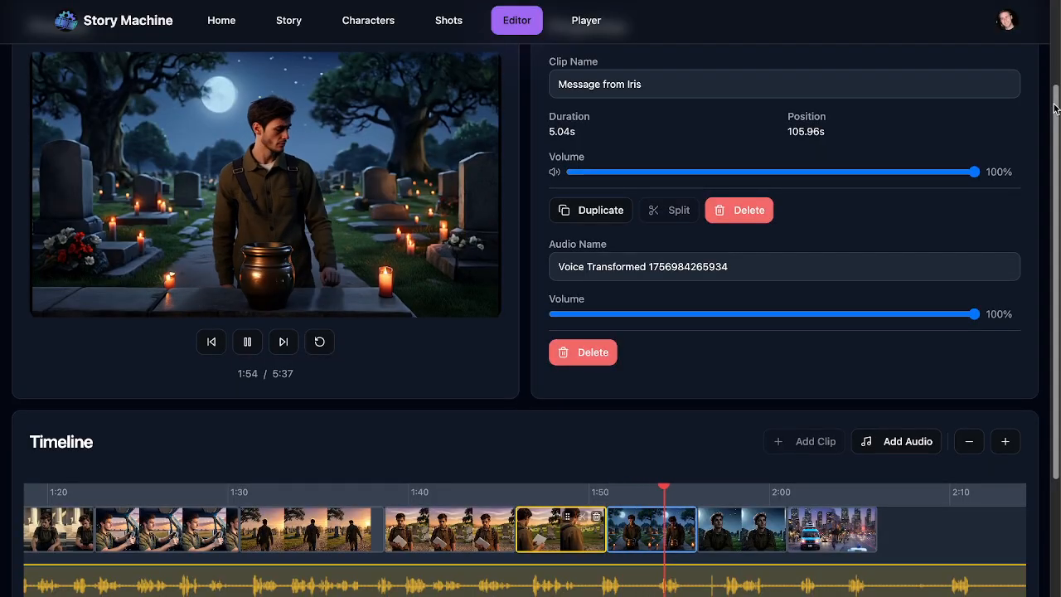
pyautogui.moveTo(1056, 109); pyautogui.dragTo(1057, 114)
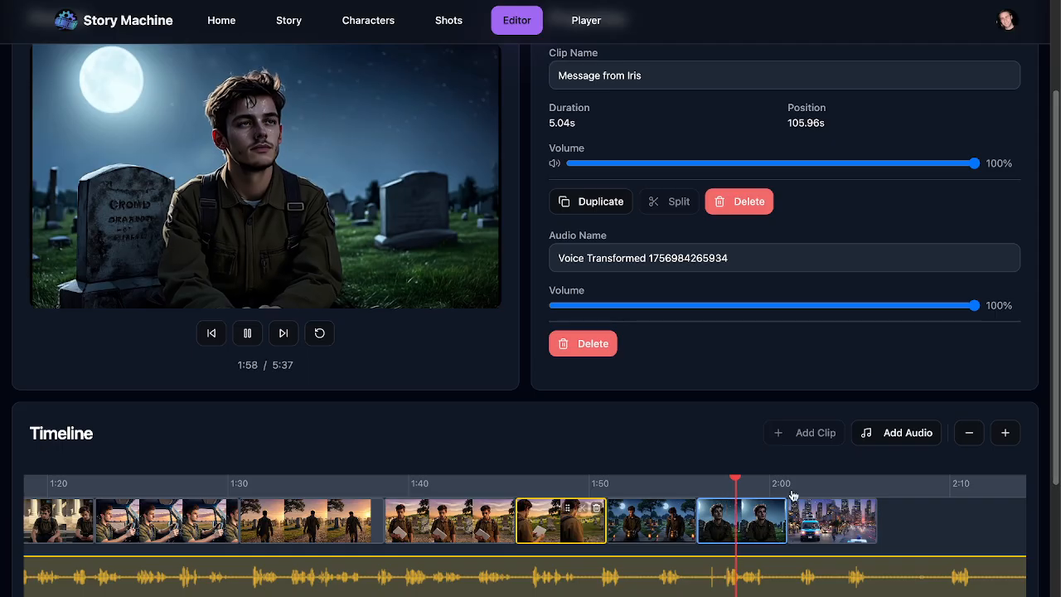
pyautogui.click(769, 522)
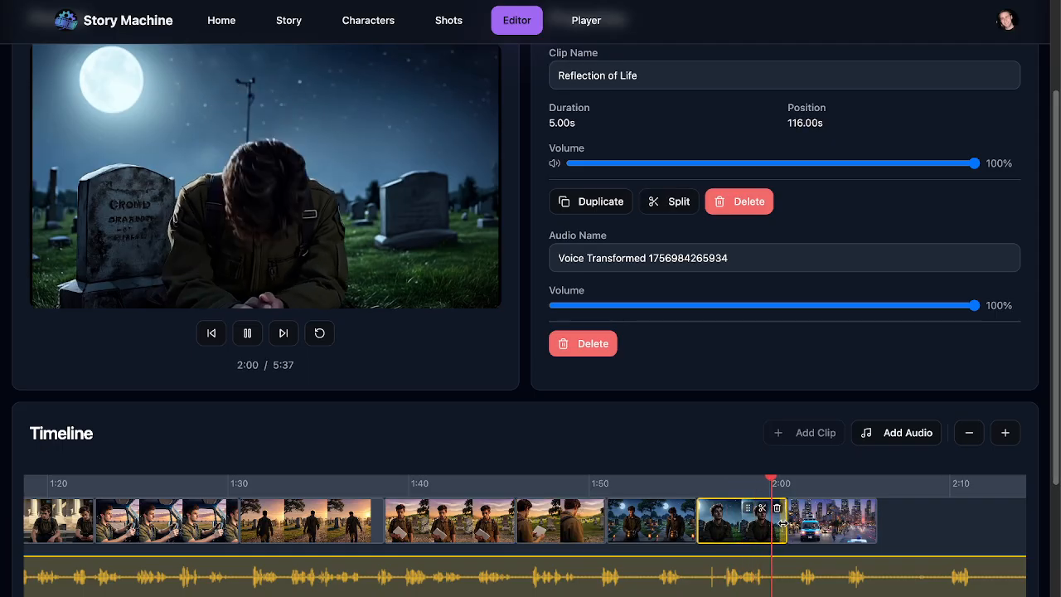
pyautogui.moveTo(782, 522); pyautogui.dragTo(840, 523)
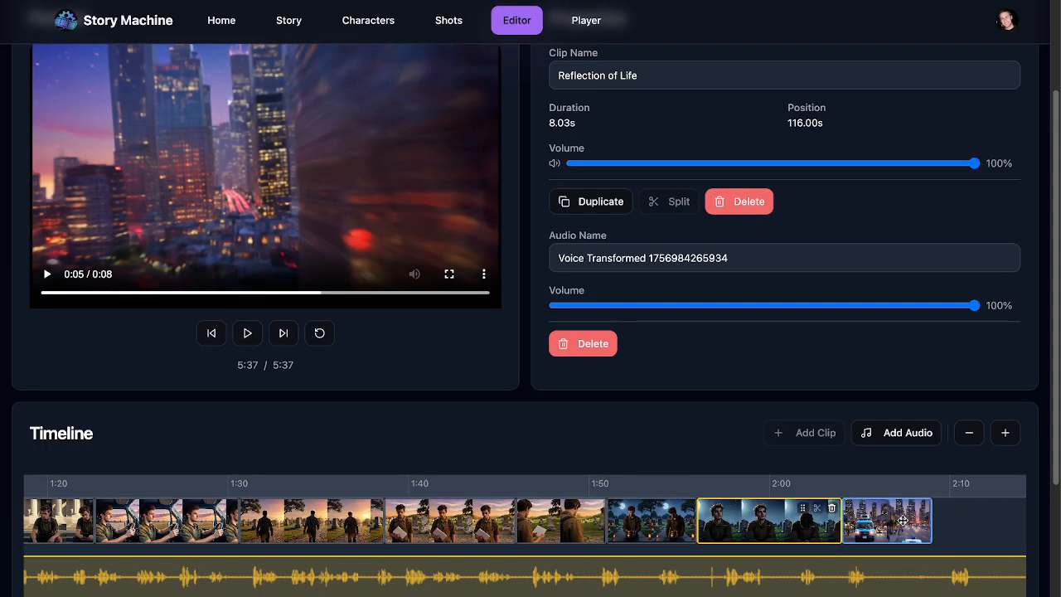
# Review the closing cemetery clips at several points, and replay the edit from 1:31 to about 1:53
pyautogui.scroll(1, 959, 510)
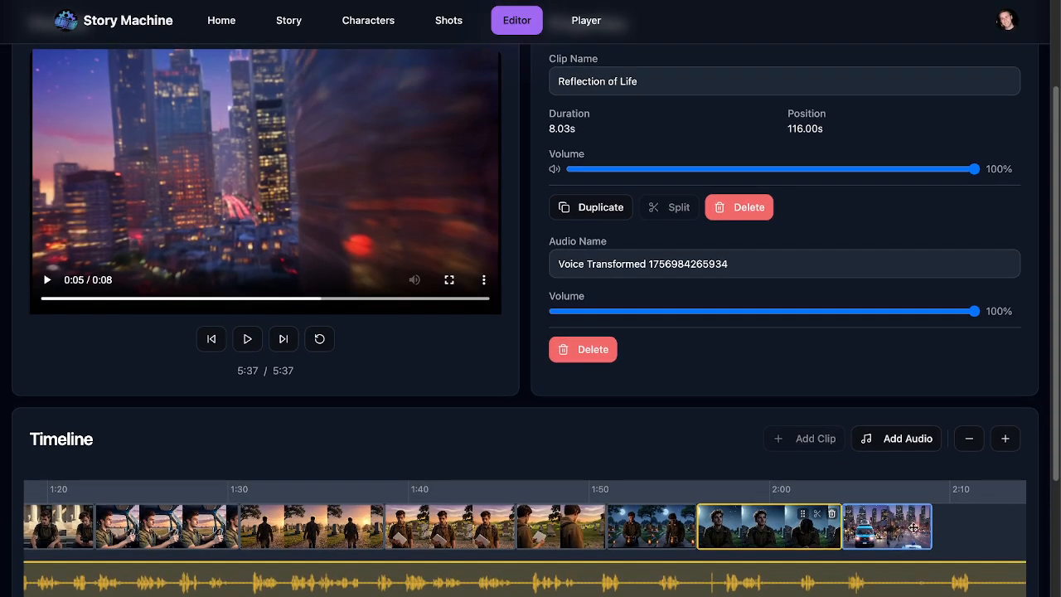
pyautogui.click(891, 535)
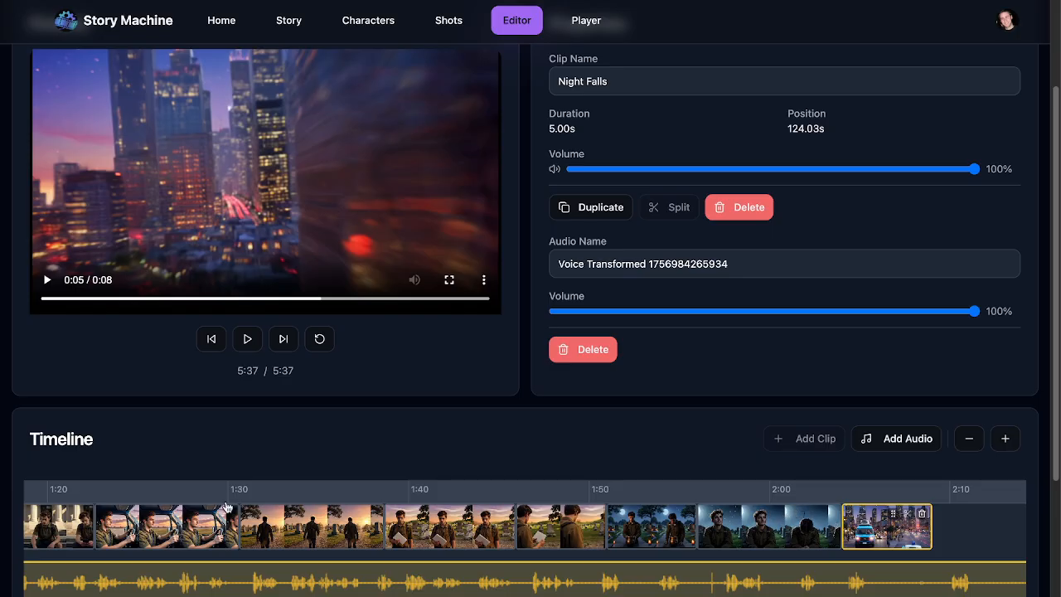
pyautogui.click(305, 507)
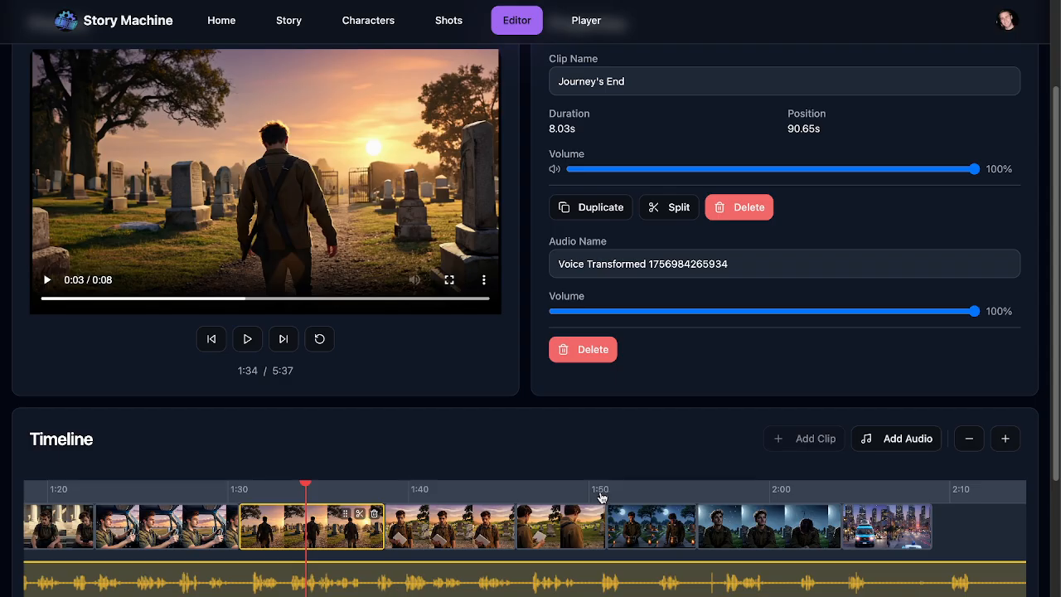
pyautogui.click(766, 498)
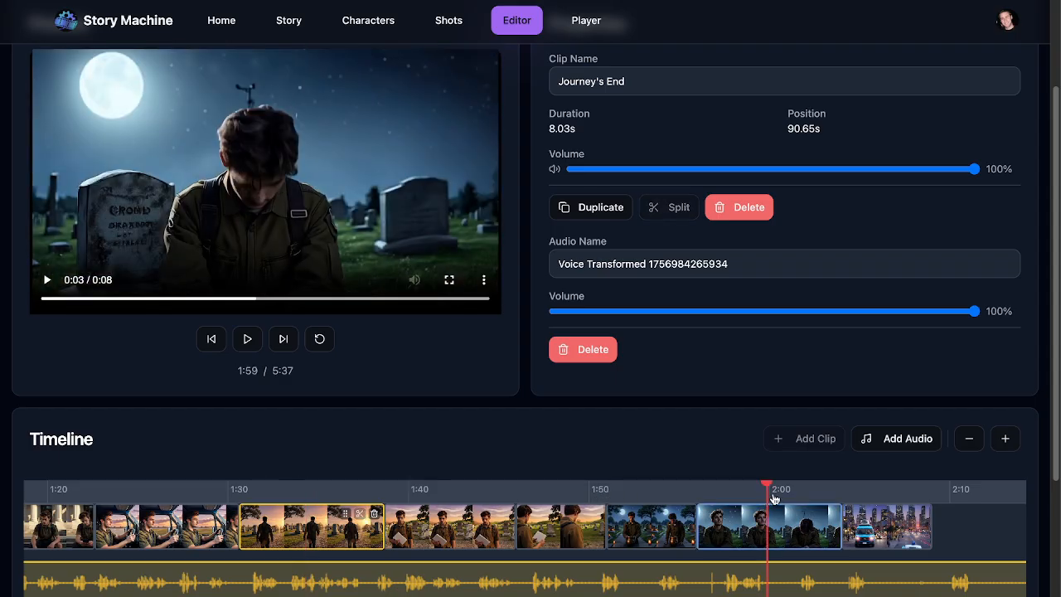
pyautogui.click(787, 496)
pyautogui.click(668, 495)
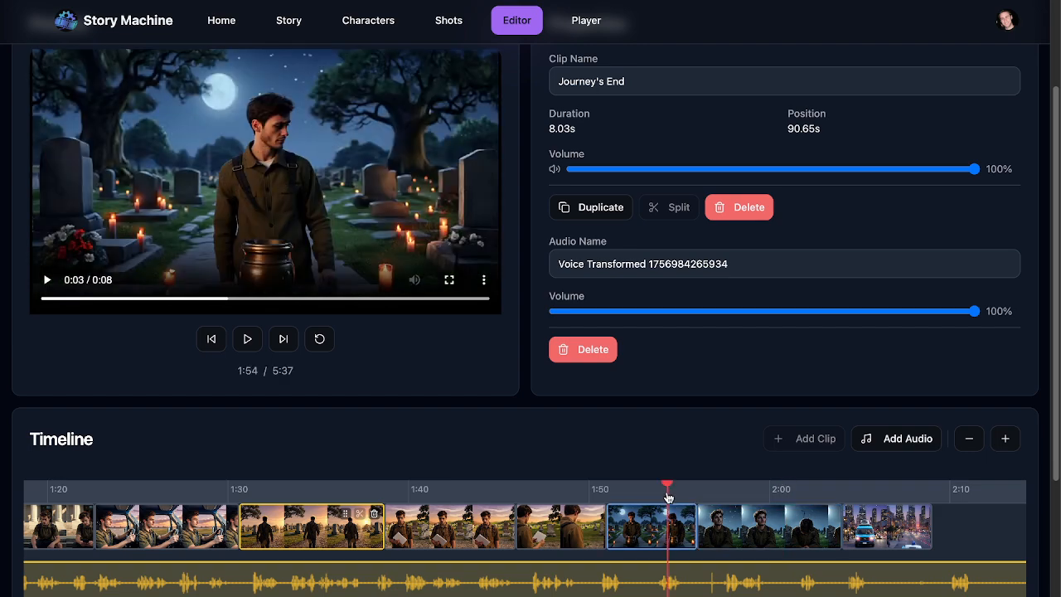
pyautogui.click(260, 498)
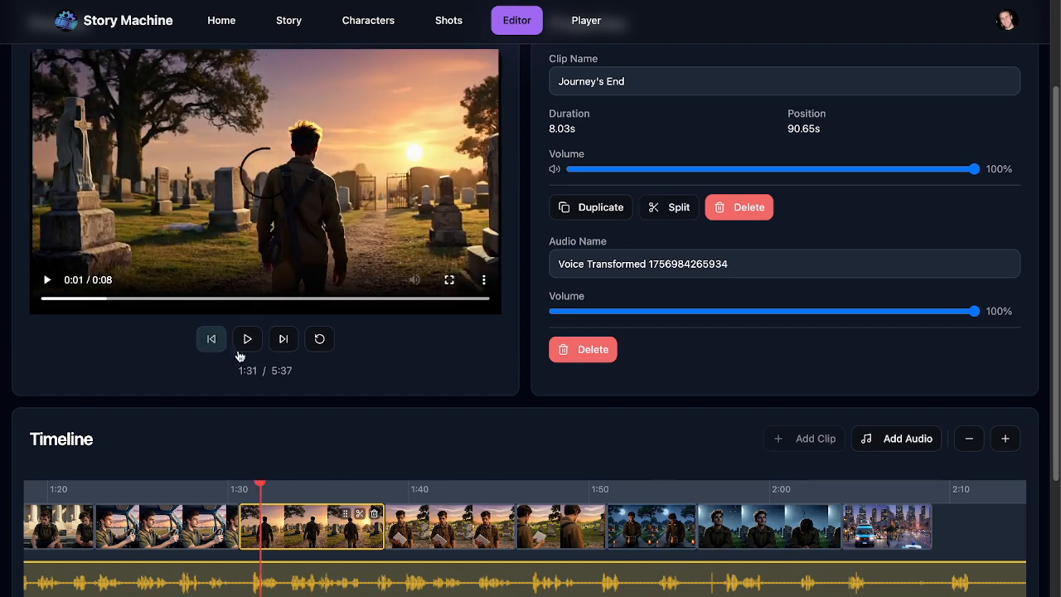
pyautogui.click(247, 338)
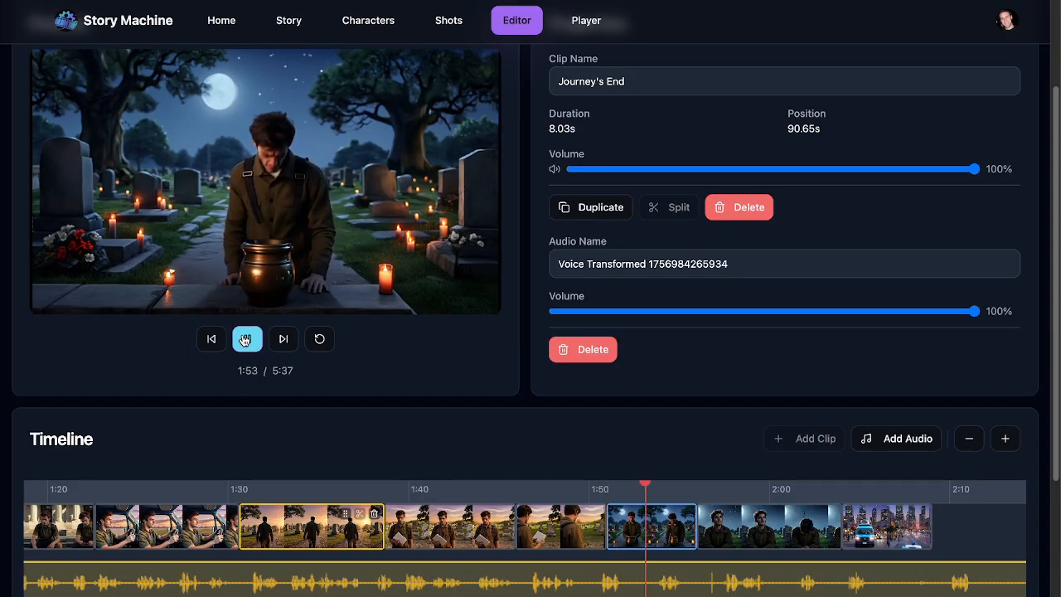
pyautogui.click(245, 340)
pyautogui.moveTo(290, 527)
pyautogui.mouseDown()
pyautogui.moveTo(595, 526)
pyautogui.moveTo(286, 533)
pyautogui.mouseUp()
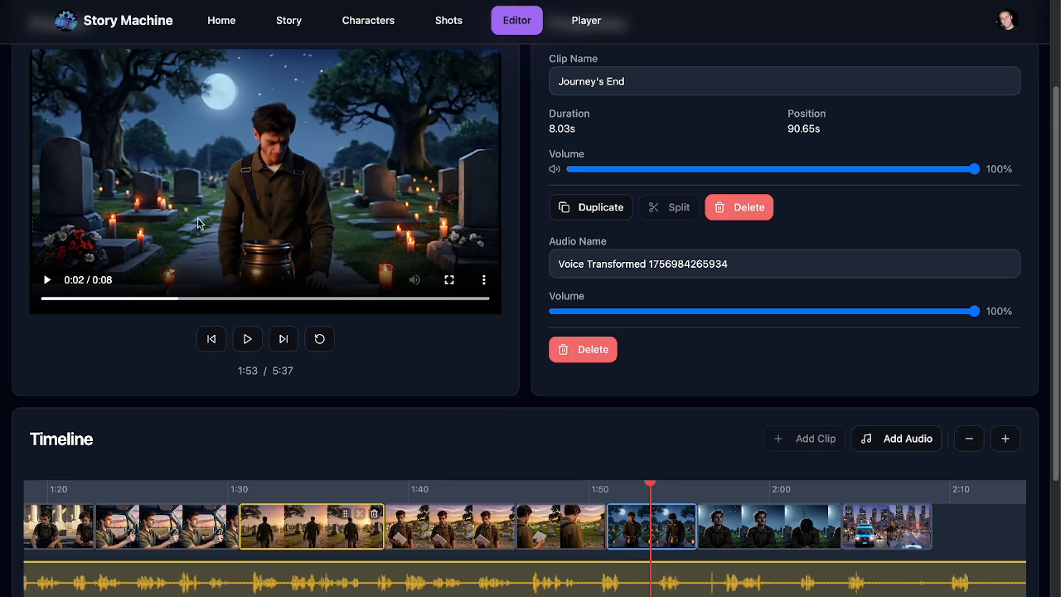
# Open the story's shots and download the video of the man walking down the cemetery path at sunset
pyautogui.click(425, 20)
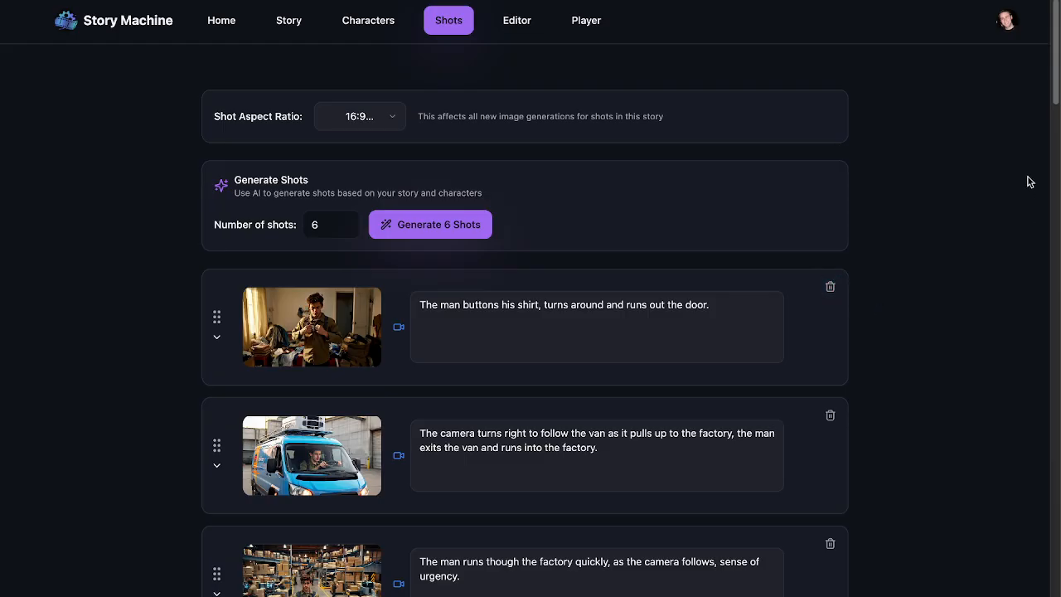
pyautogui.scroll(-20, 1034, 585)
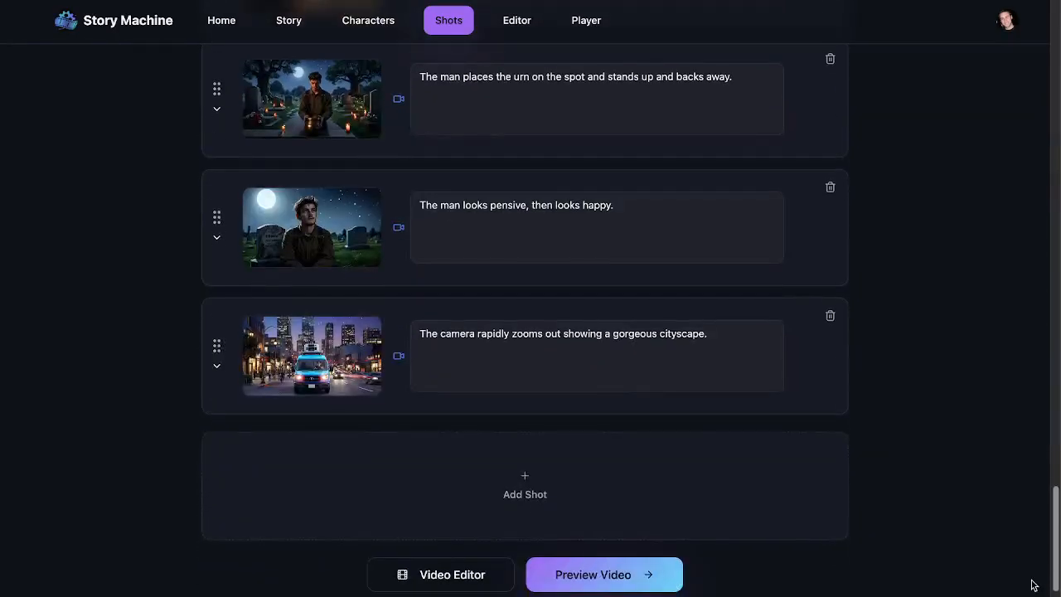
pyautogui.scroll(5, 497, 384)
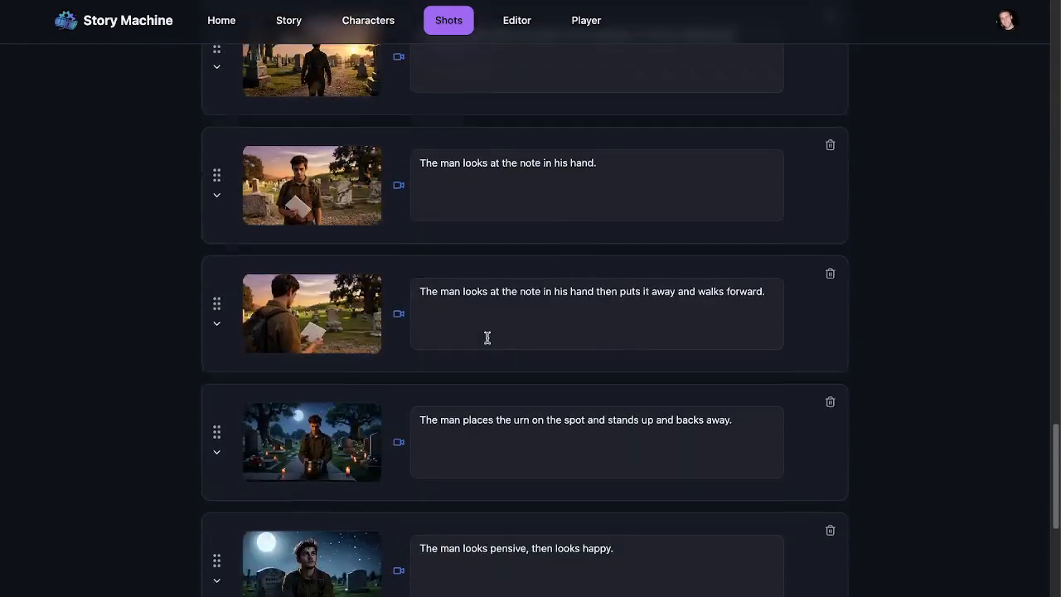
pyautogui.scroll(2, 338, 316)
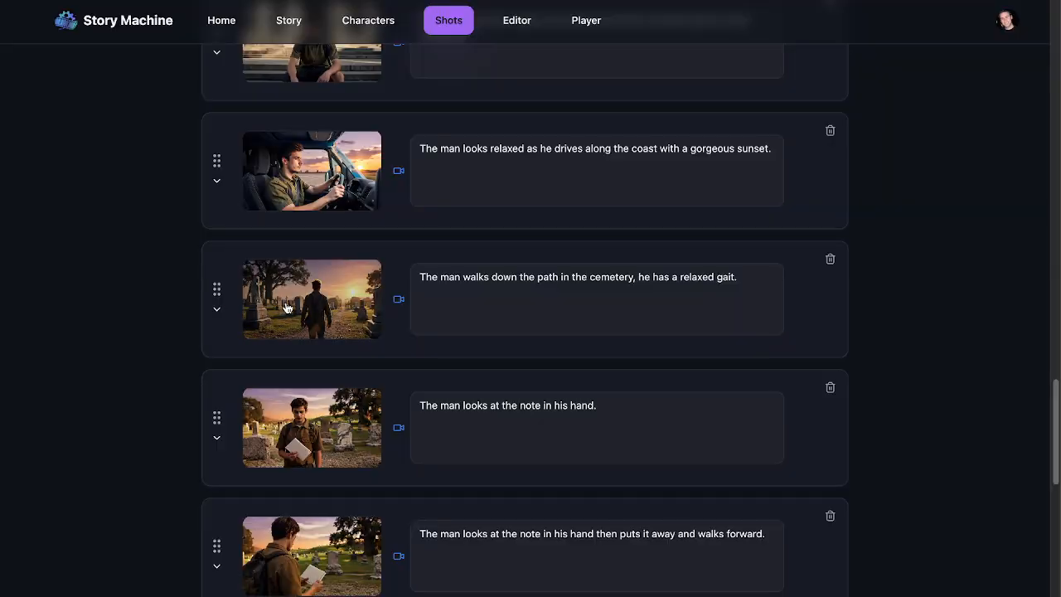
pyautogui.click(311, 308)
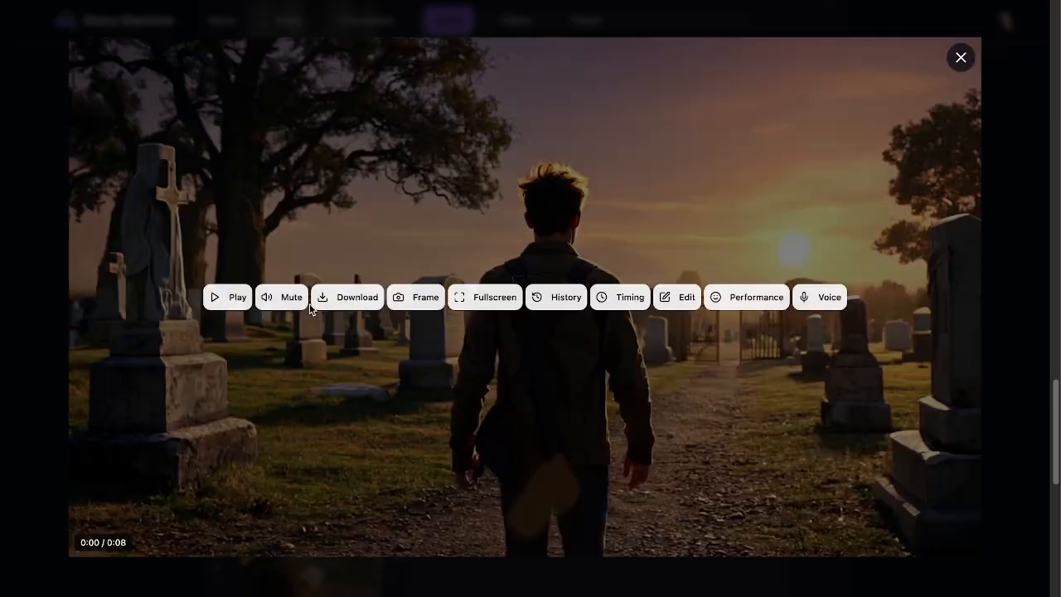
pyautogui.click(348, 300)
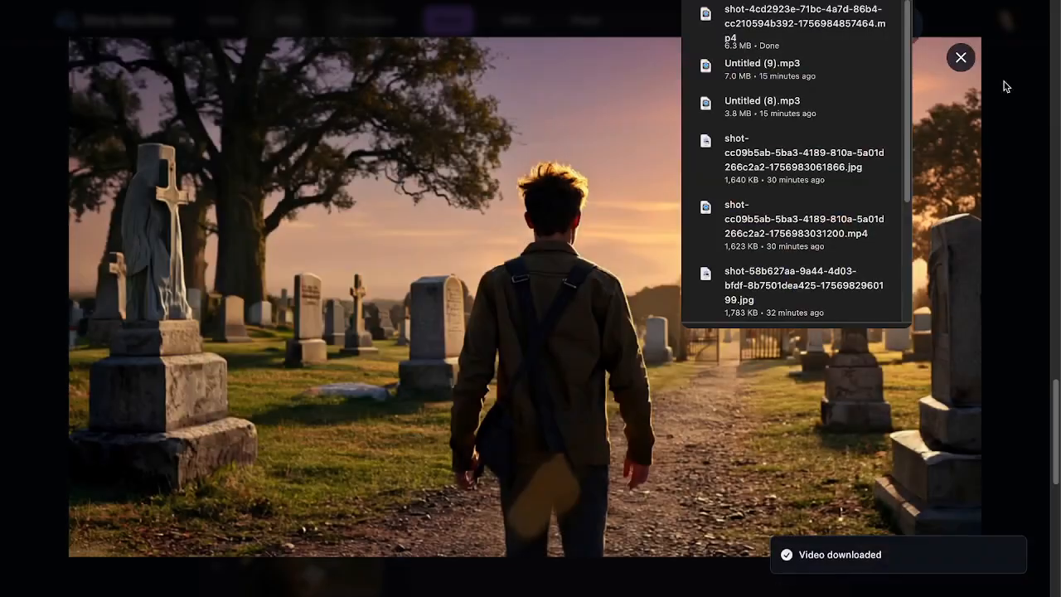
pyautogui.click(972, 61)
# Add a new shot and move it directly before the shot of the man placing the urn
pyautogui.scroll(1, 277, 356)
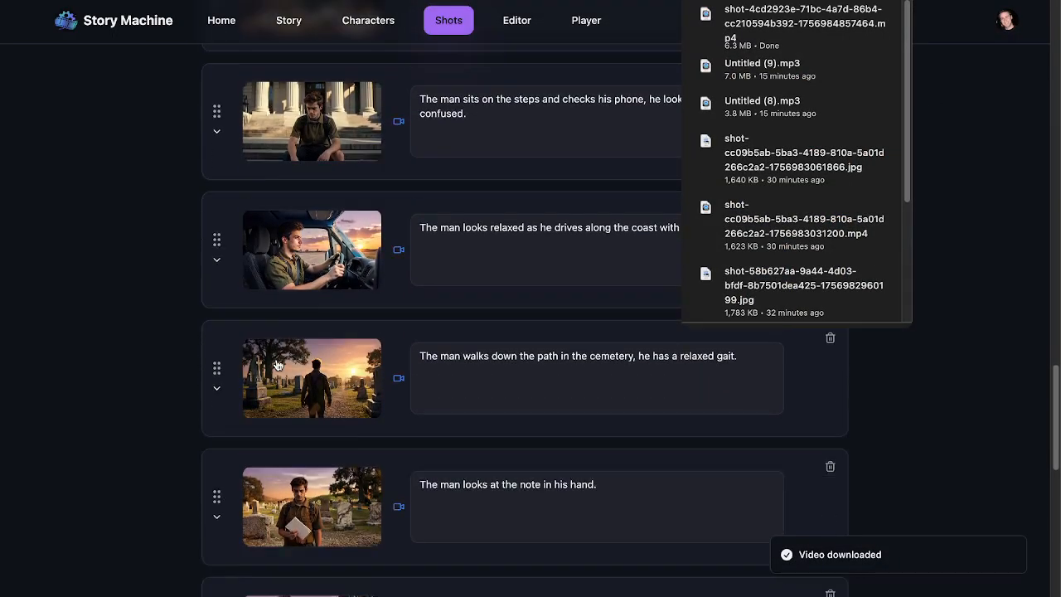
pyautogui.scroll(-2, 281, 365)
pyautogui.scroll(-1, 280, 364)
pyautogui.scroll(-4, 241, 464)
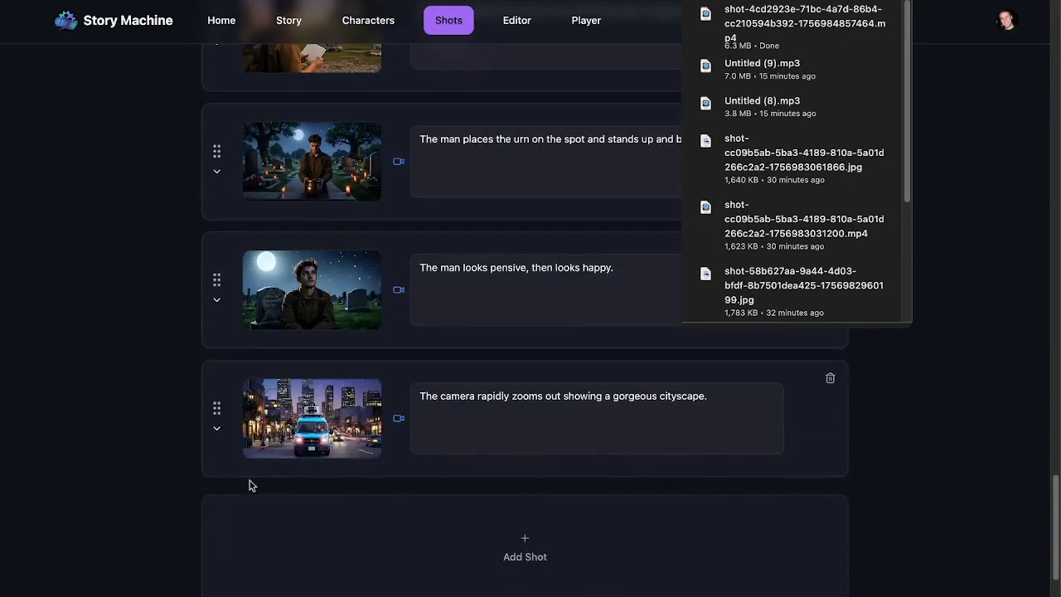
pyautogui.click(422, 558)
pyautogui.scroll(1, 226, 589)
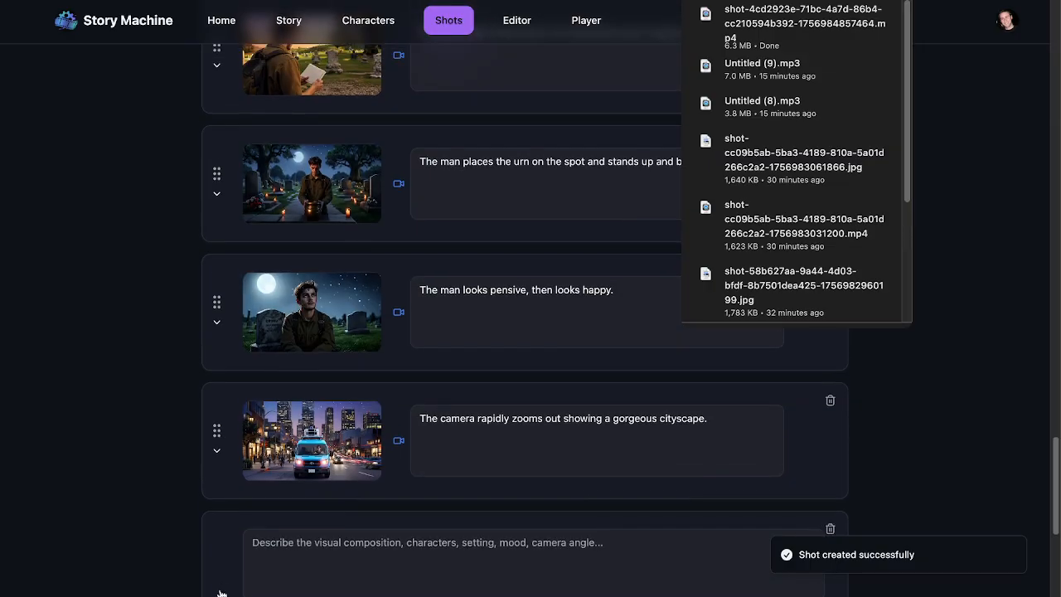
pyautogui.scroll(-2, 219, 588)
pyautogui.moveTo(218, 505); pyautogui.dragTo(224, 301)
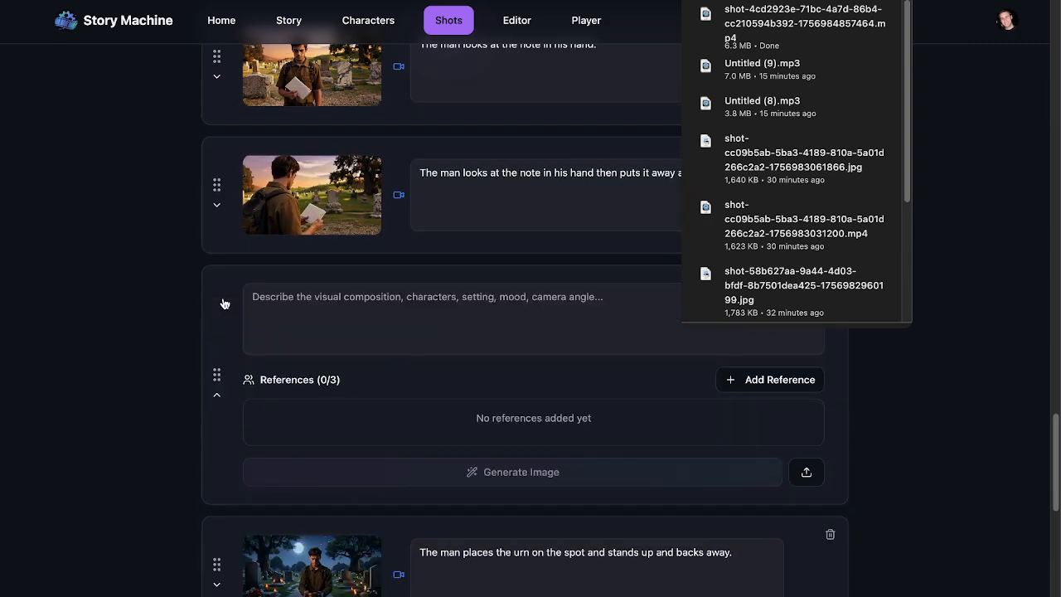
pyautogui.click(406, 326)
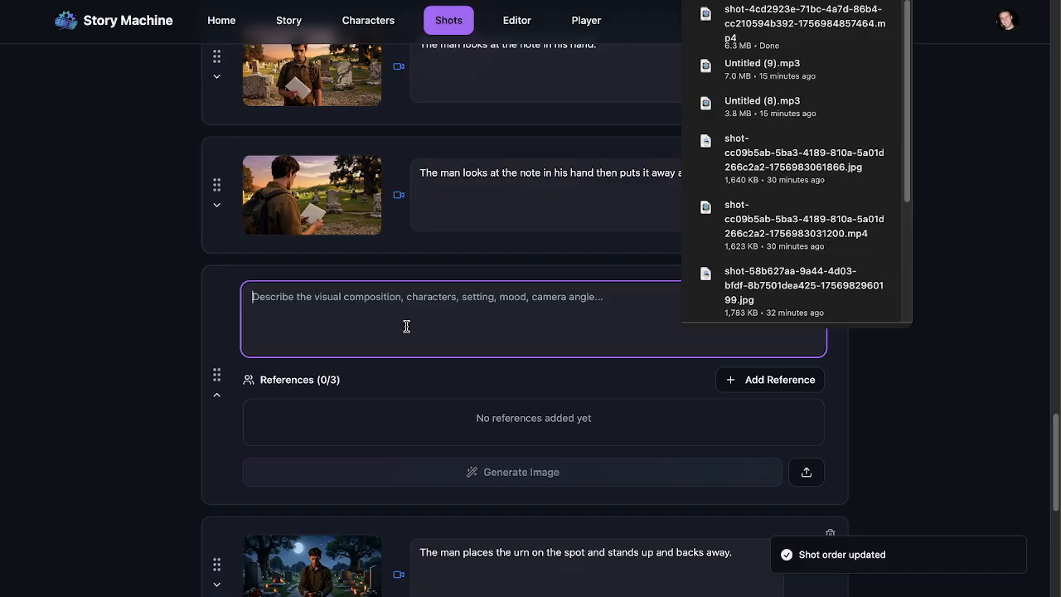
pyautogui.click(746, 385)
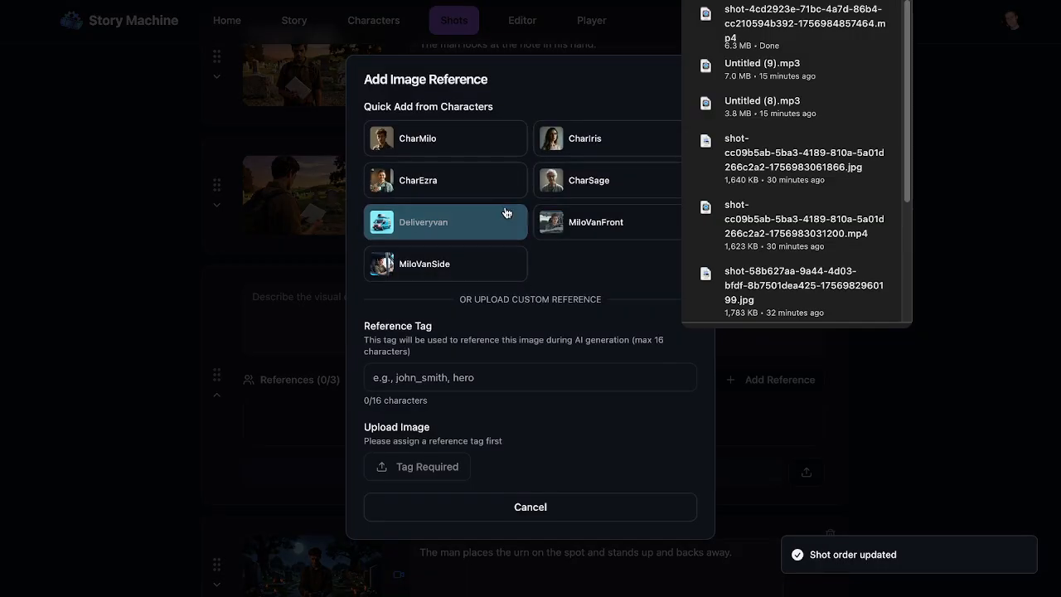
pyautogui.click(454, 376)
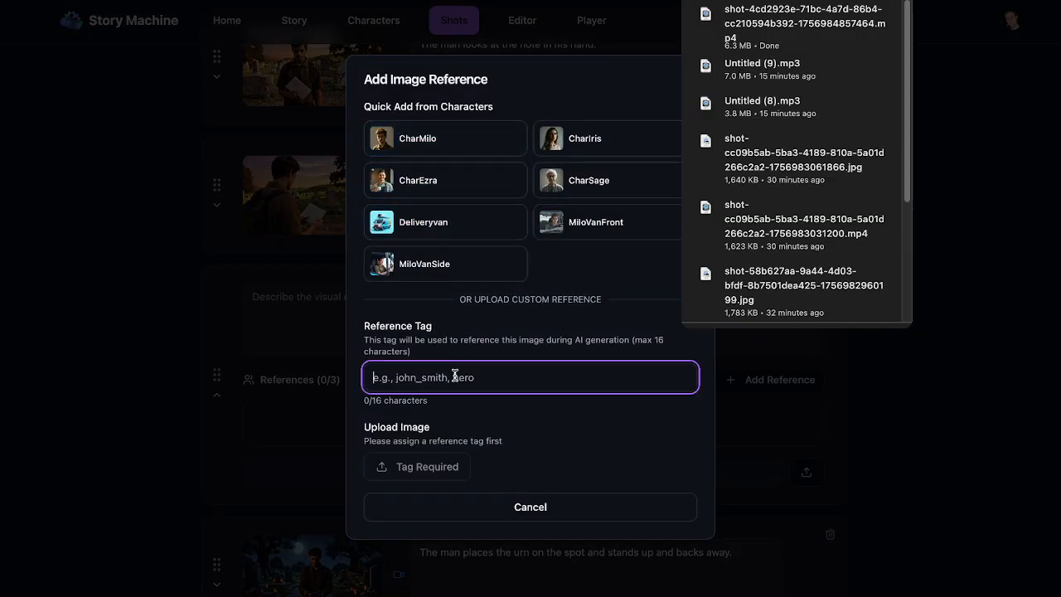
pyautogui.write('sunse')
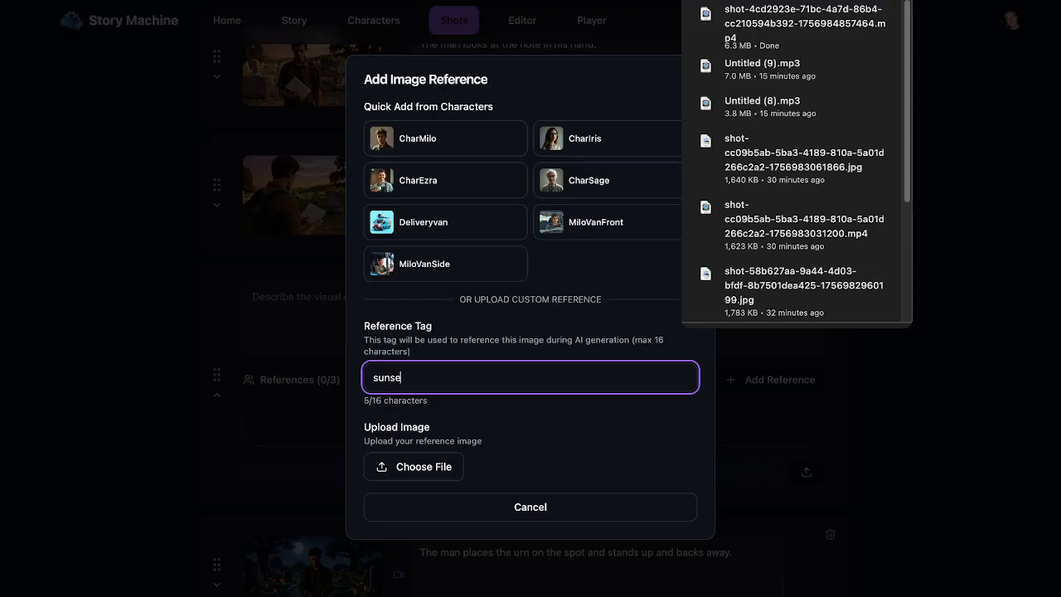
pyautogui.write('tcemeter')
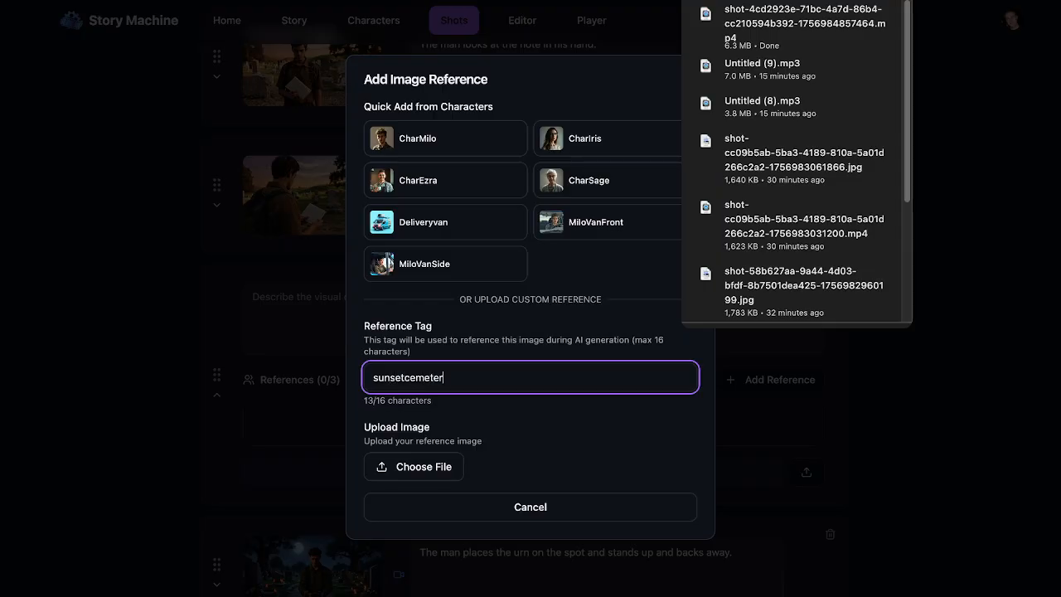
pyautogui.write('y')
pyautogui.click(405, 470)
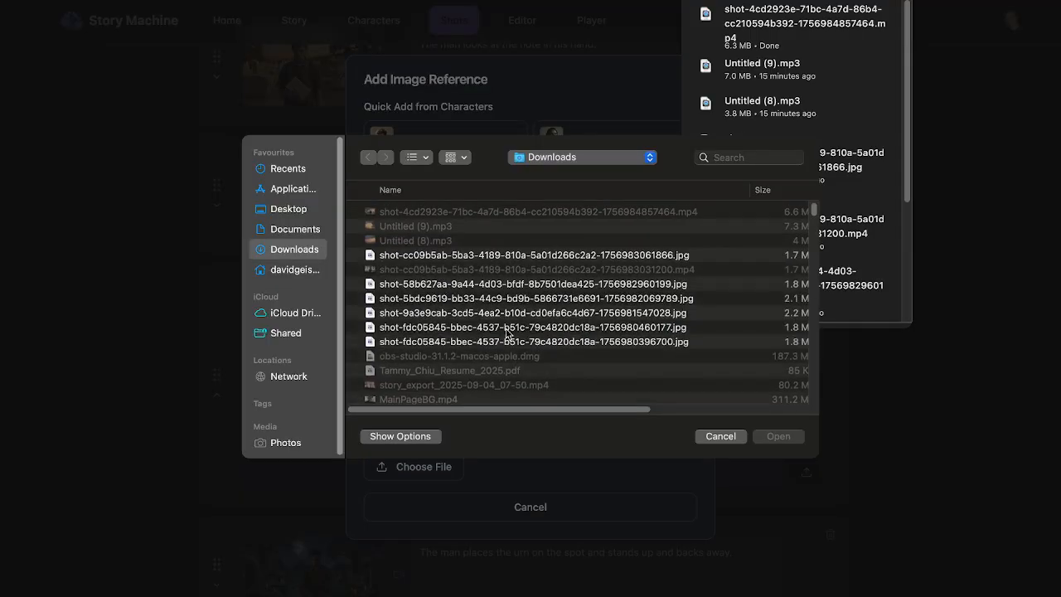
pyautogui.click(713, 437)
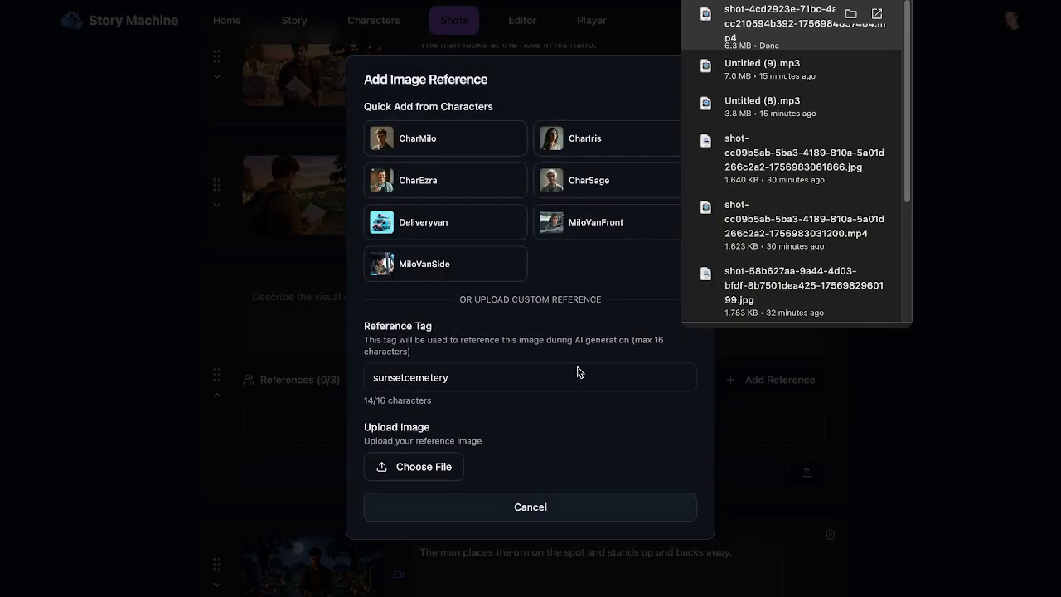
pyautogui.click(514, 506)
# Download the still image of the sunset cemetery walk shot and return to the empty new shot
pyautogui.scroll(-3, 268, 203)
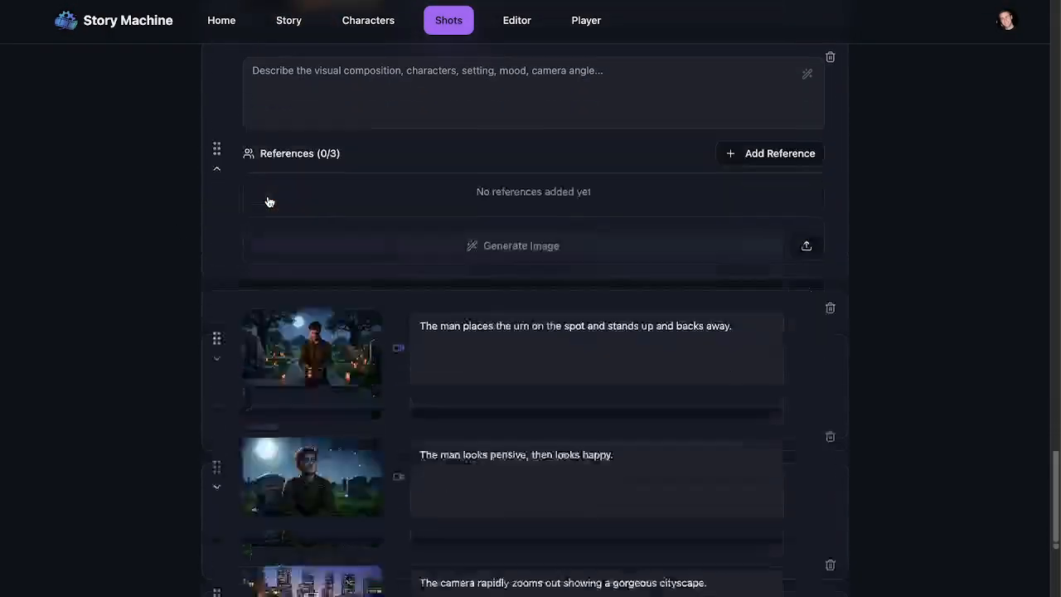
pyautogui.scroll(7, 232, 299)
pyautogui.click(229, 301)
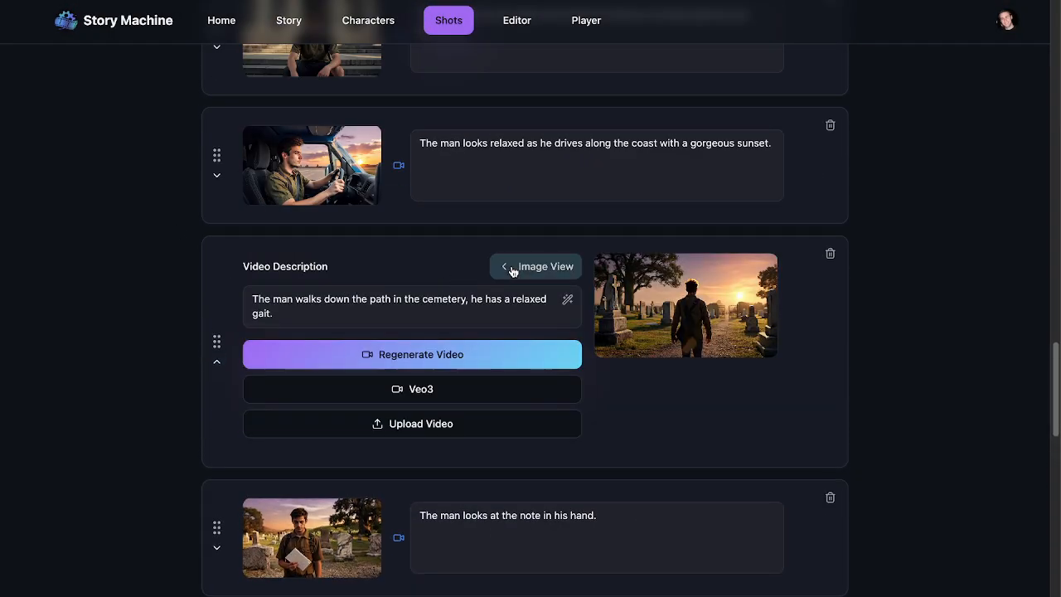
pyautogui.click(532, 266)
pyautogui.click(485, 300)
pyautogui.click(309, 299)
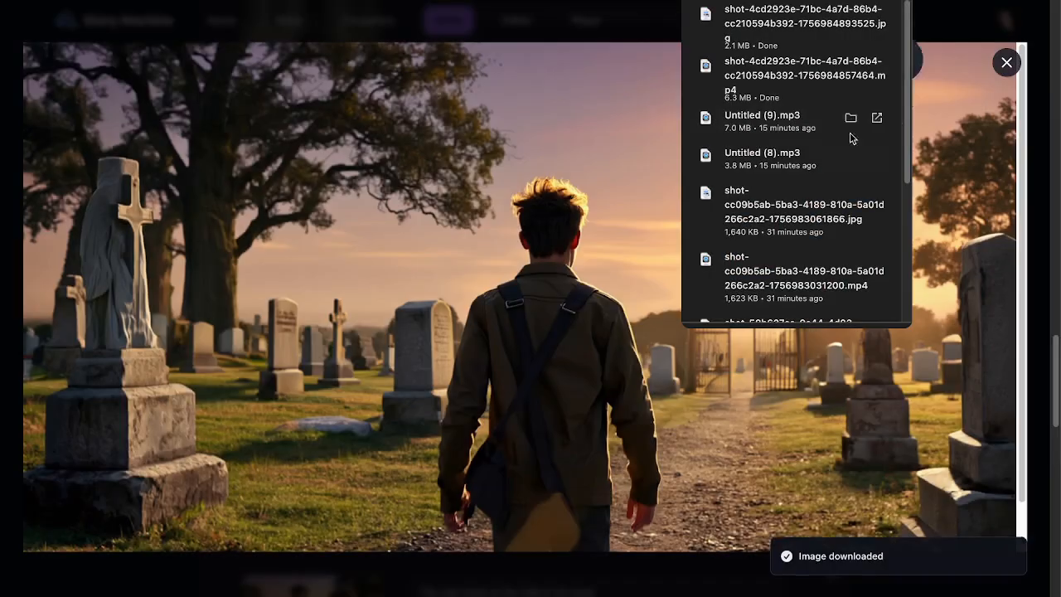
pyautogui.click(1001, 66)
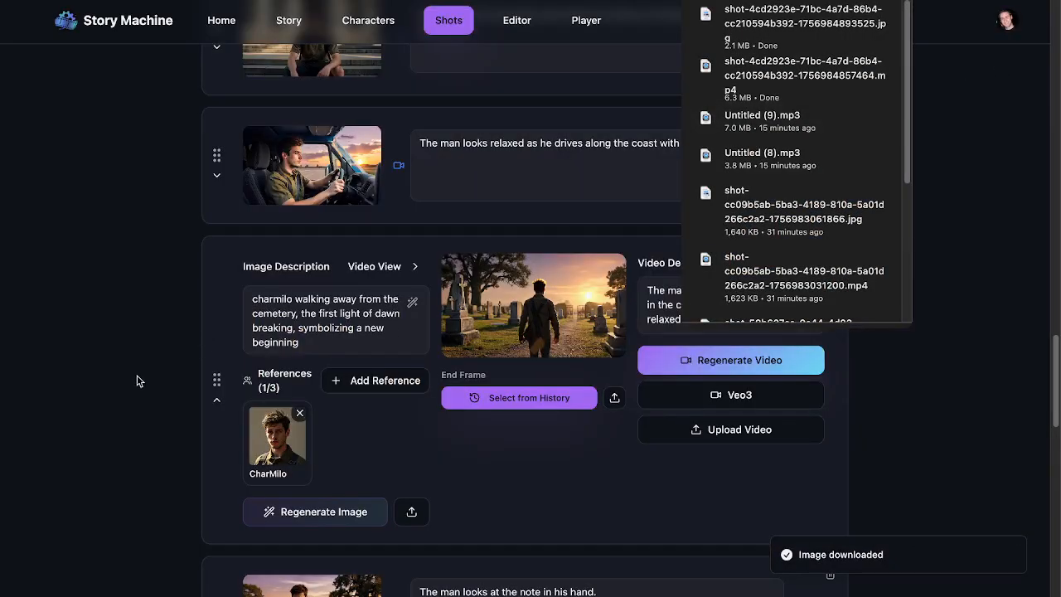
pyautogui.scroll(-9, 139, 381)
pyautogui.scroll(2, 693, 410)
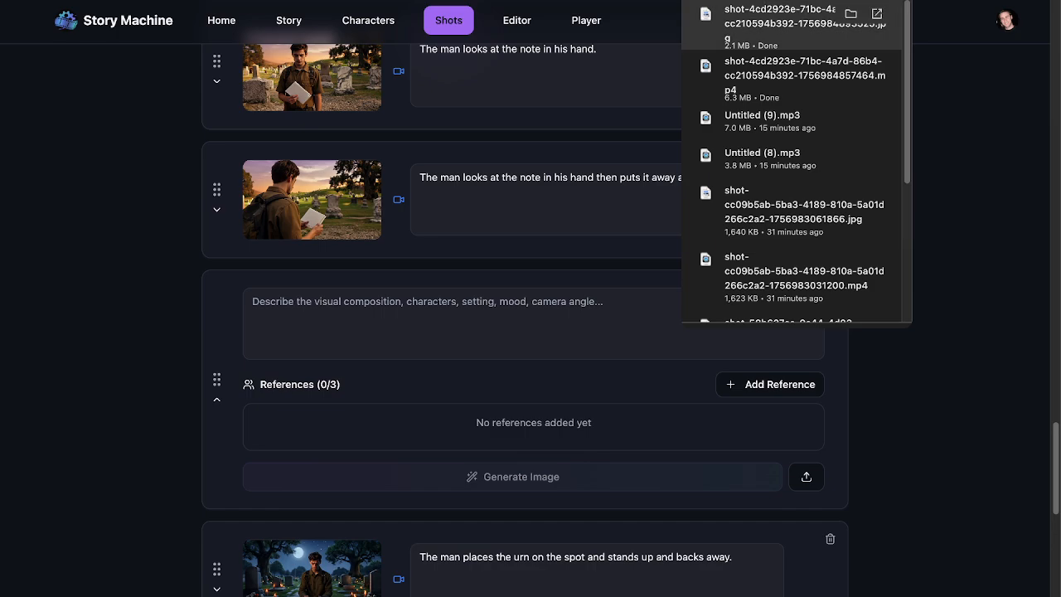
# Add the downloaded sunset cemetery still, tagged sunsetcemetery, and the CharMilo character as references for the empty new shot
pyautogui.click(793, 383)
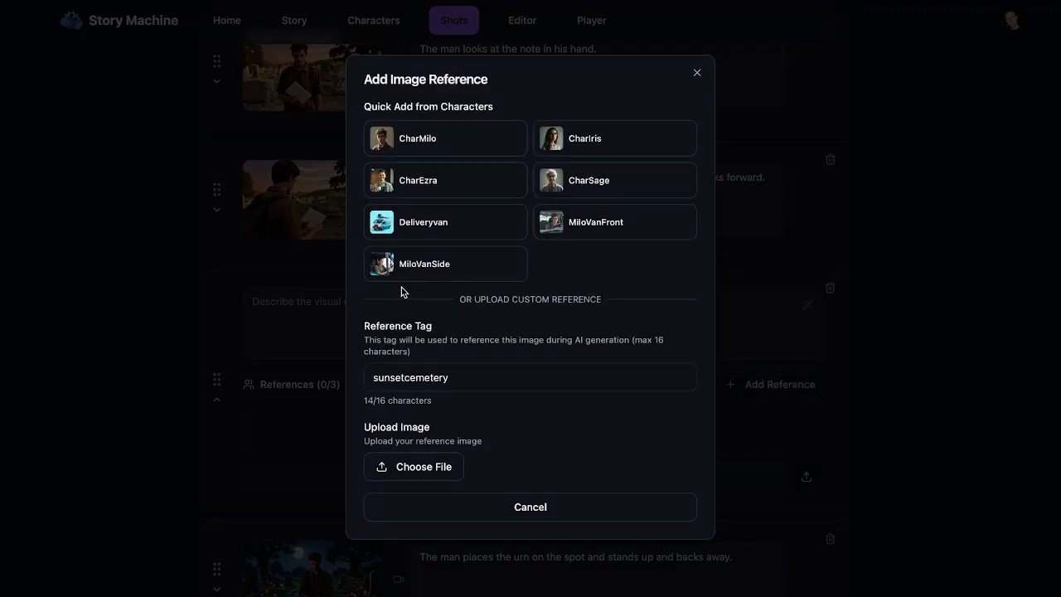
pyautogui.click(413, 470)
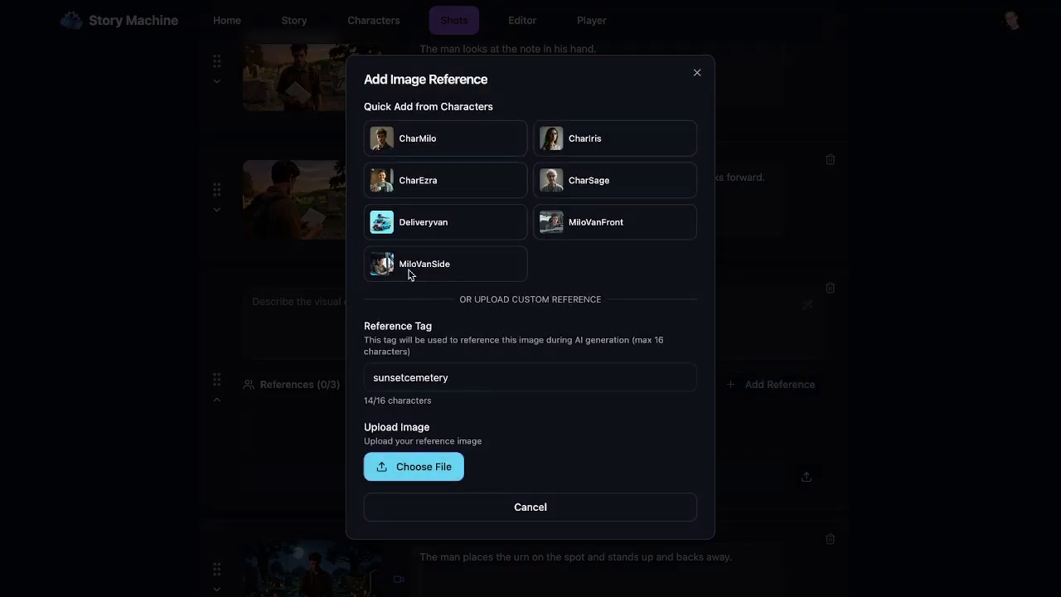
pyautogui.click(398, 213)
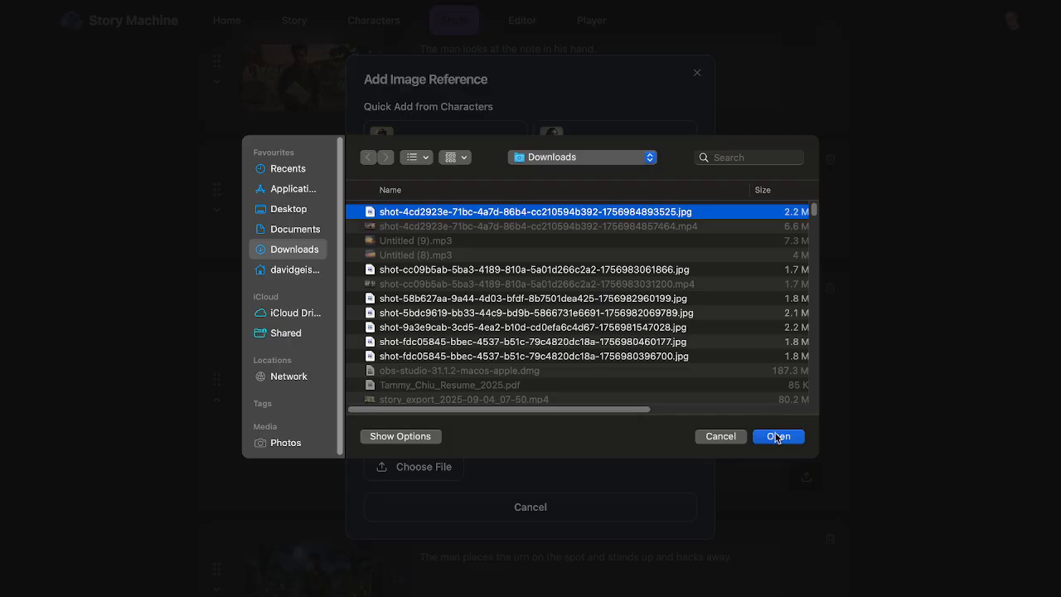
pyautogui.click(779, 435)
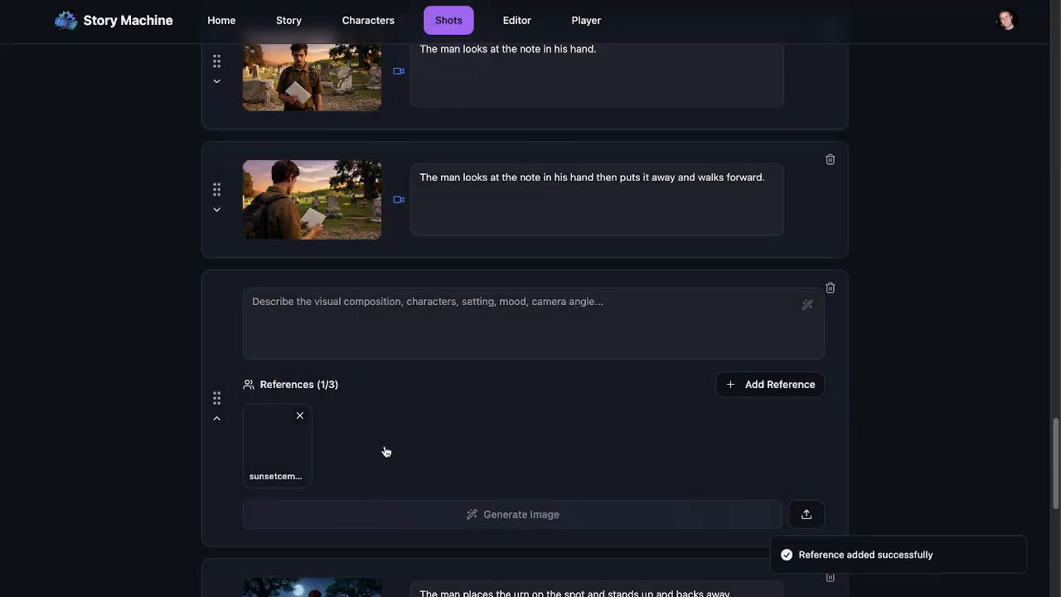
pyautogui.click(771, 385)
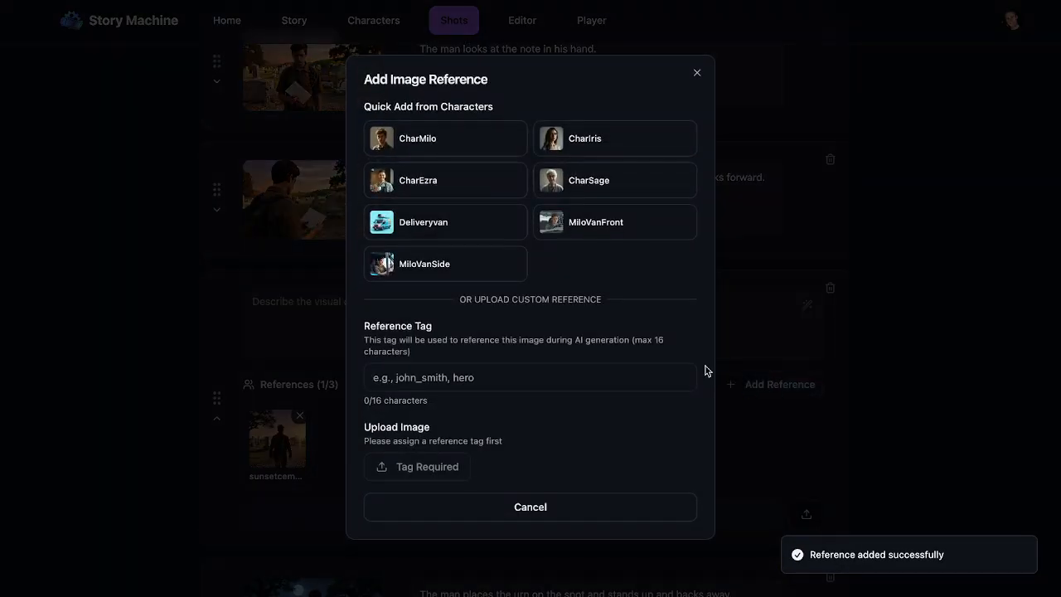
pyautogui.click(442, 145)
# Describe the new shot as "closeup on charmilo as he watches the sunset in sunsetcemetery" and generate its image
pyautogui.click(351, 310)
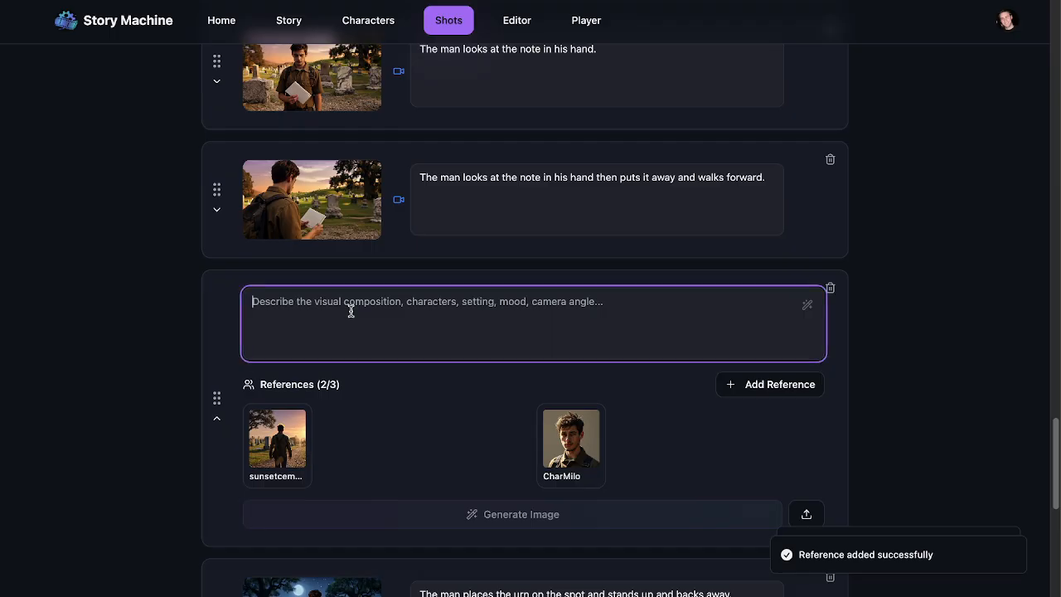
pyautogui.write('closeup on ch')
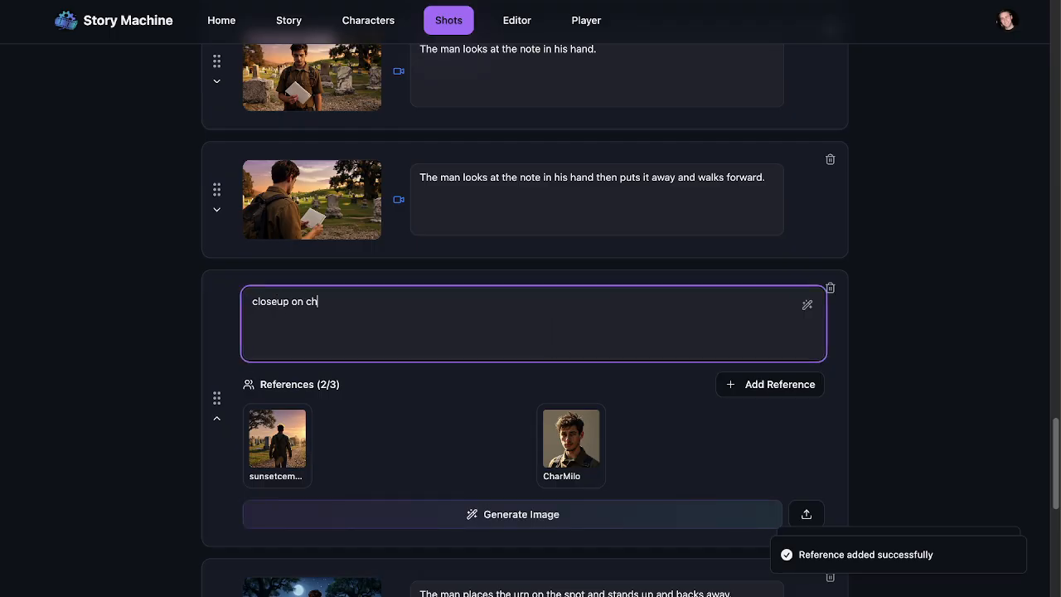
pyautogui.write('armilo as he watches the sunset in sunsetcemetery')
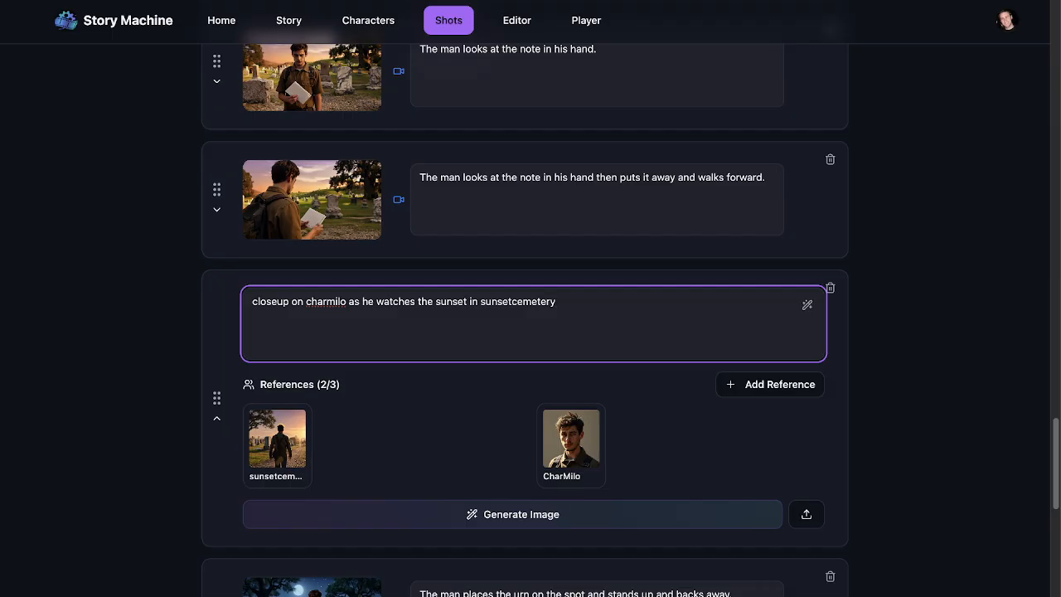
pyautogui.click(443, 523)
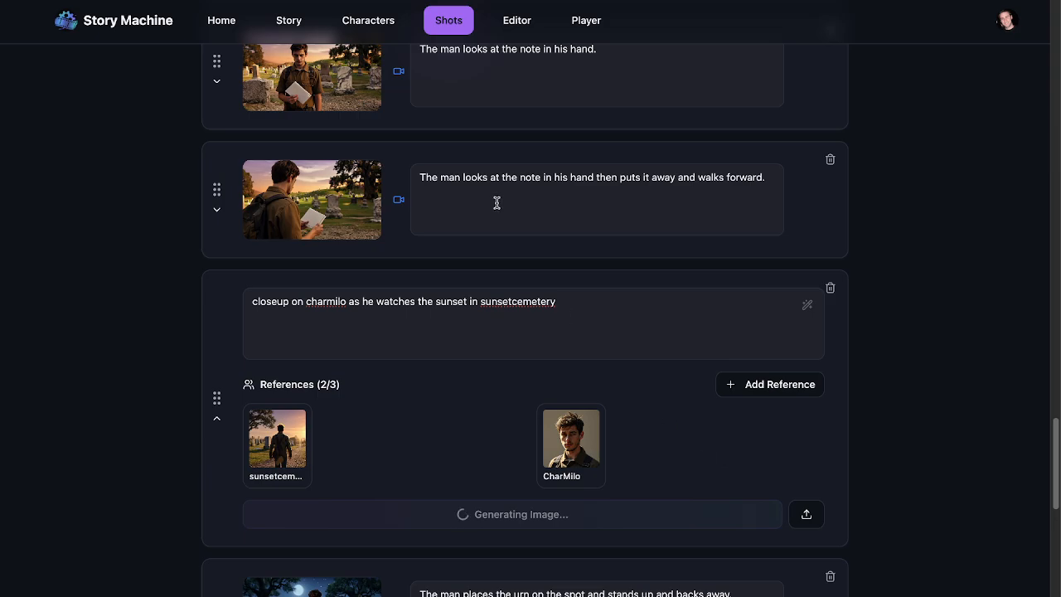
# Open and replay the video of the man walking from the van and climbing the concrete steps, then return to the shots
pyautogui.scroll(-5, 497, 202)
pyautogui.scroll(15, 499, 199)
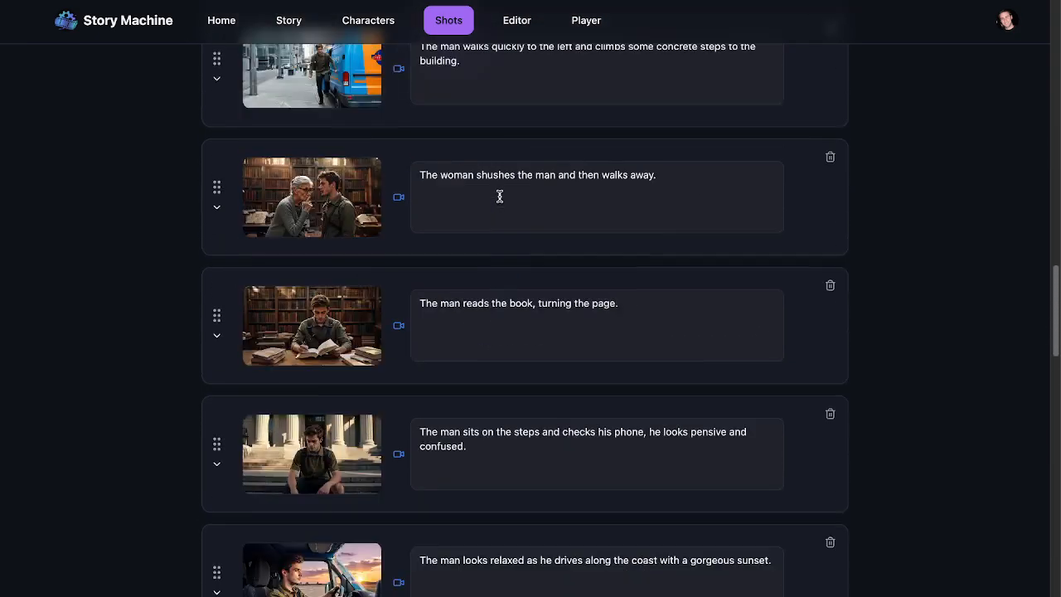
pyautogui.scroll(2, 472, 199)
pyautogui.click(300, 223)
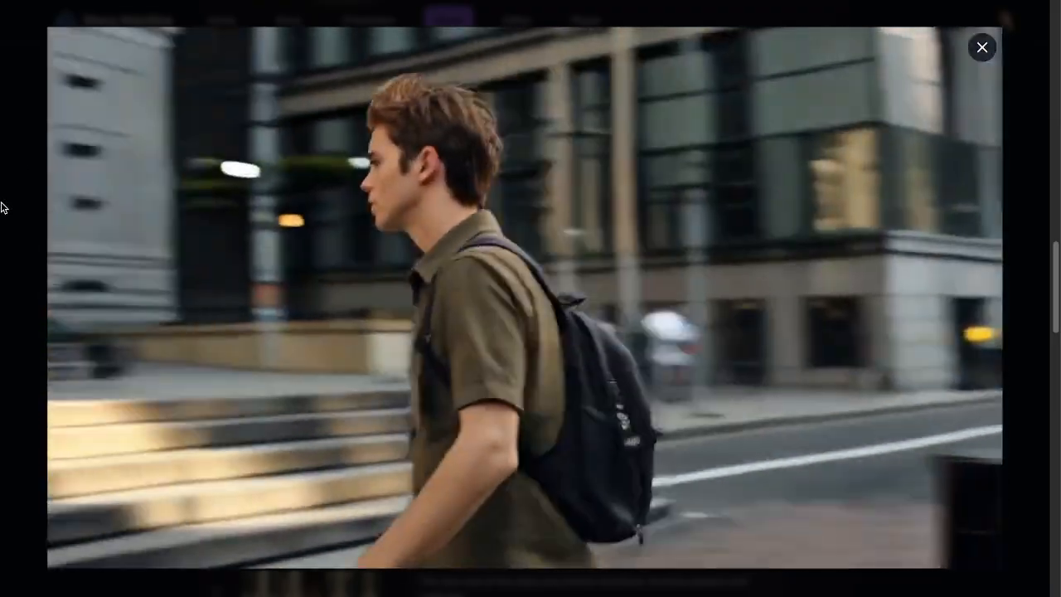
pyautogui.moveTo(209, 229)
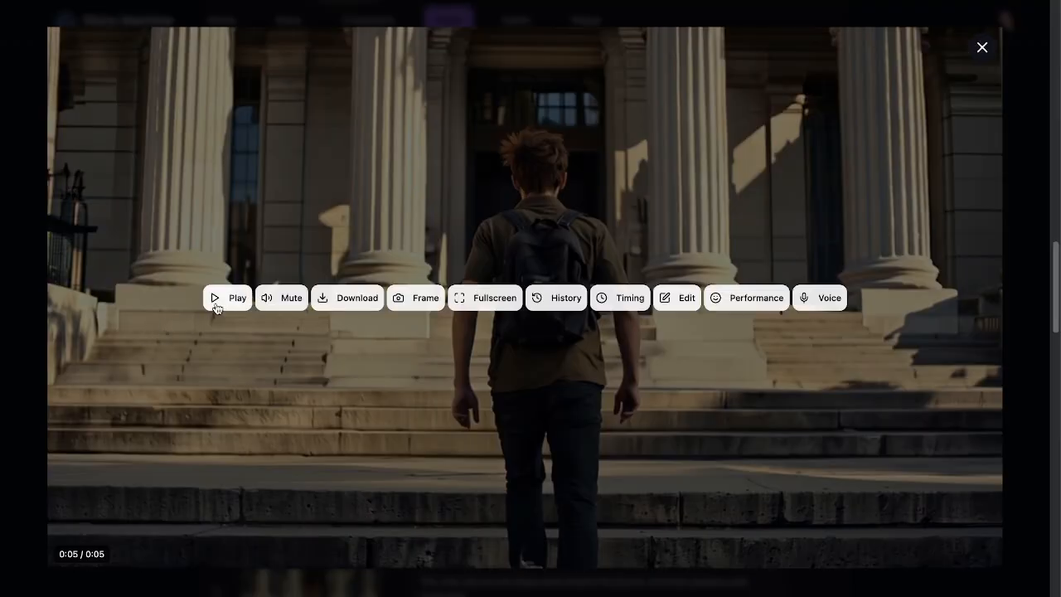
pyautogui.click(214, 300)
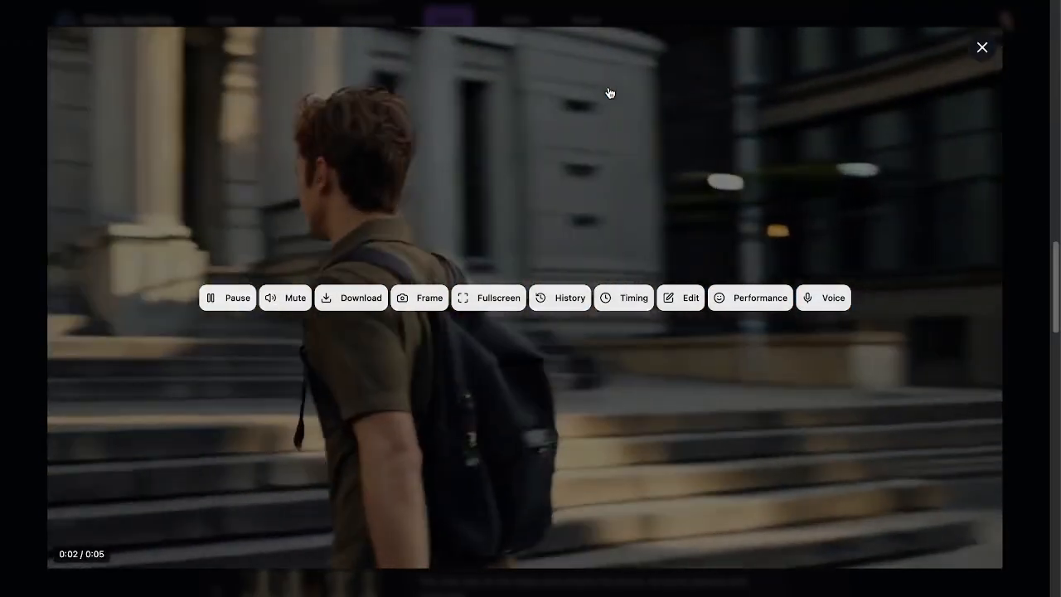
pyautogui.click(982, 47)
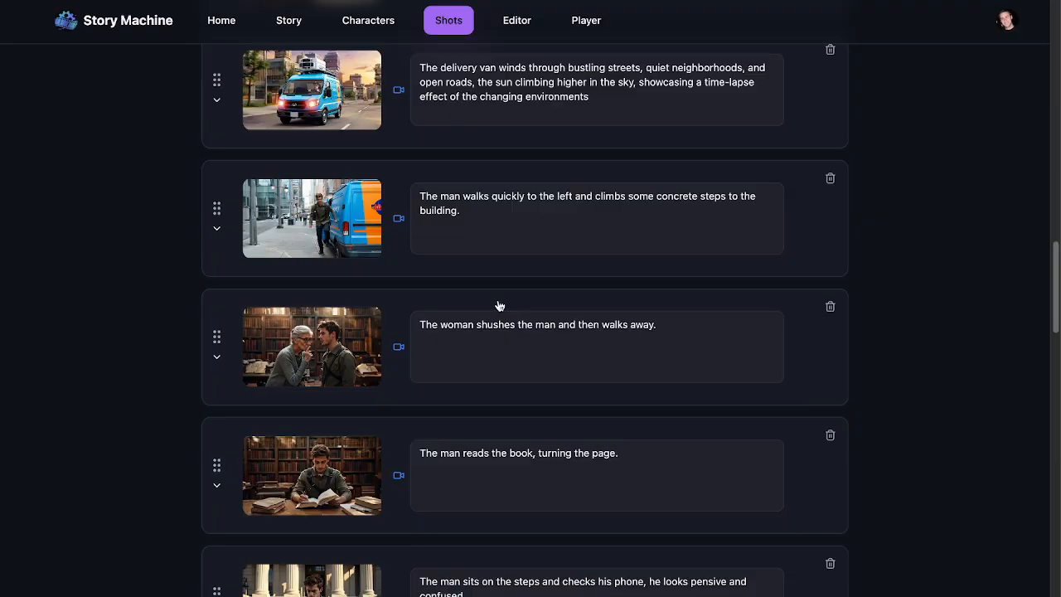
pyautogui.click(347, 217)
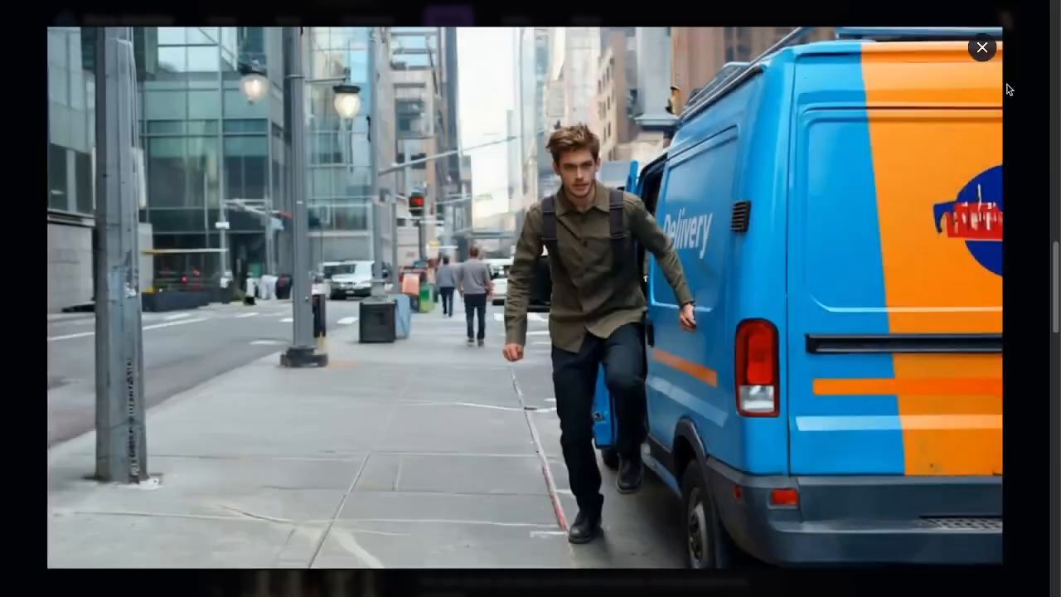
pyautogui.click(982, 48)
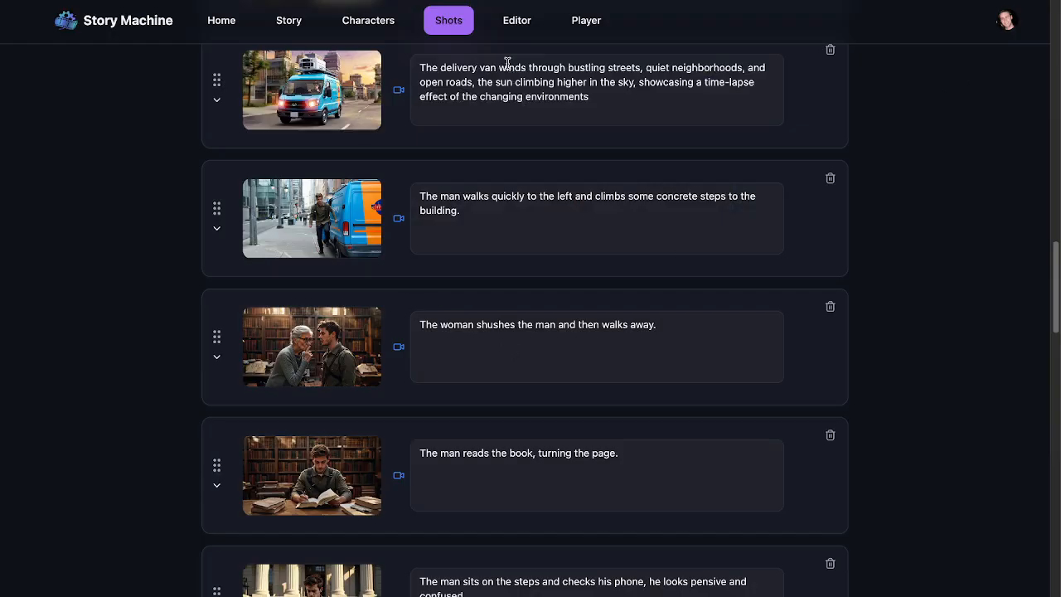
# In the video editor, play the timeline from the van exit clip at 1:03 to the library clip at 1:08
pyautogui.click(520, 22)
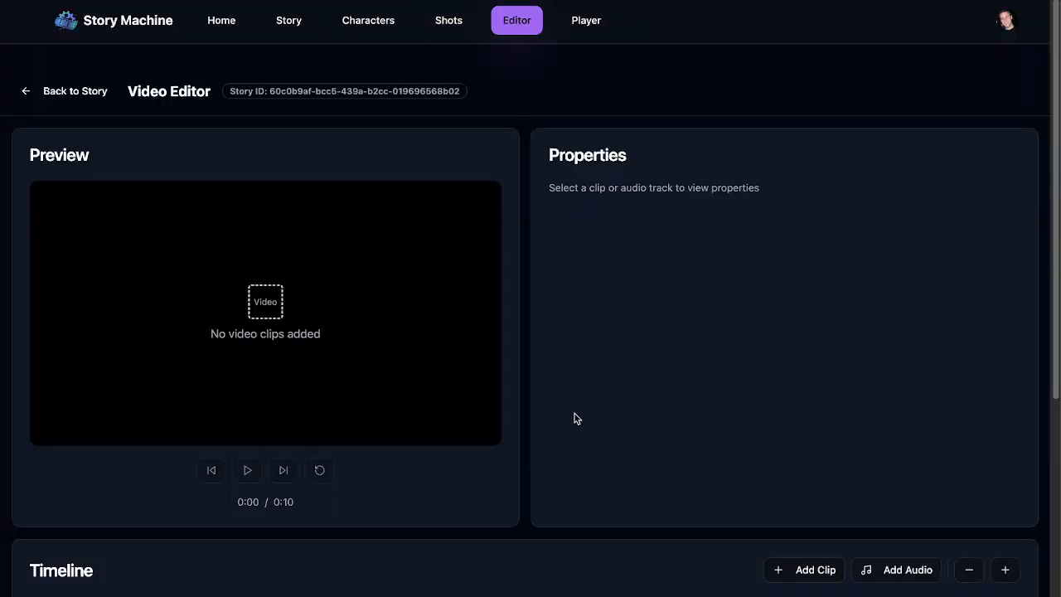
pyautogui.scroll(-4, 614, 430)
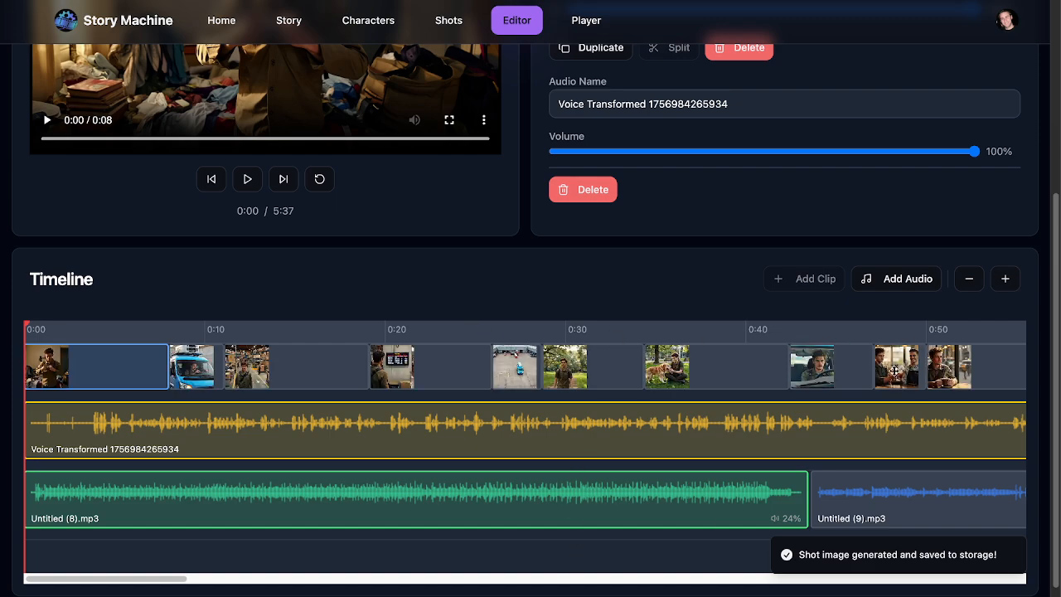
pyautogui.moveTo(177, 578); pyautogui.dragTo(291, 582)
pyautogui.click(473, 331)
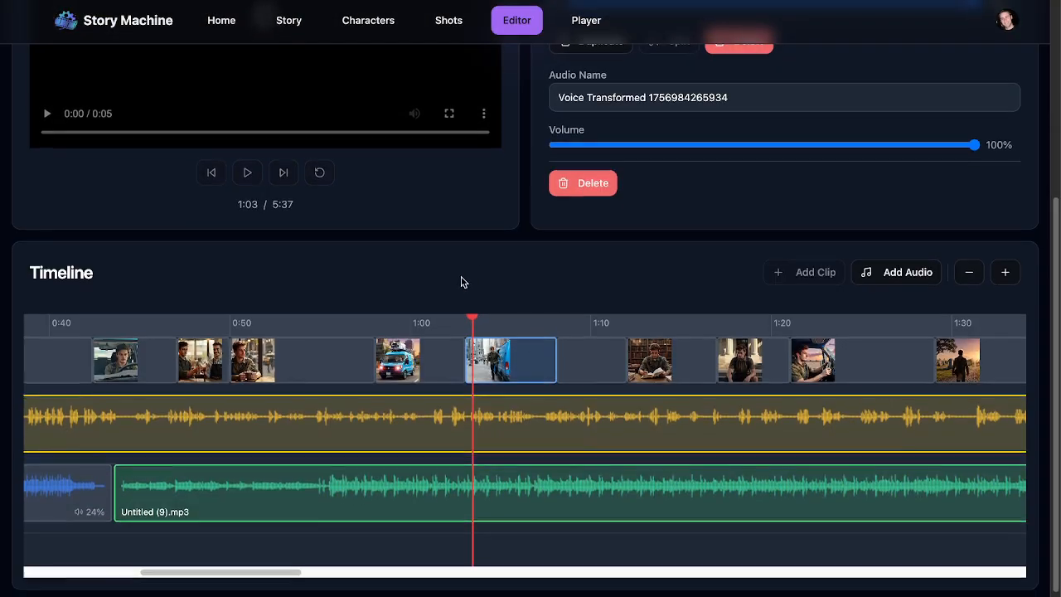
pyautogui.scroll(3, 463, 286)
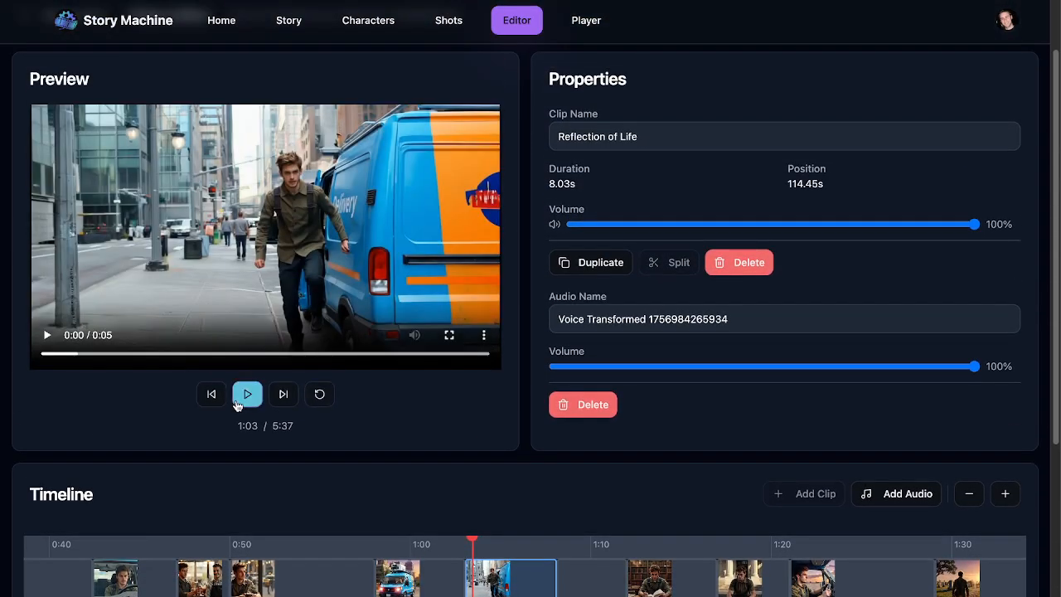
pyautogui.click(237, 405)
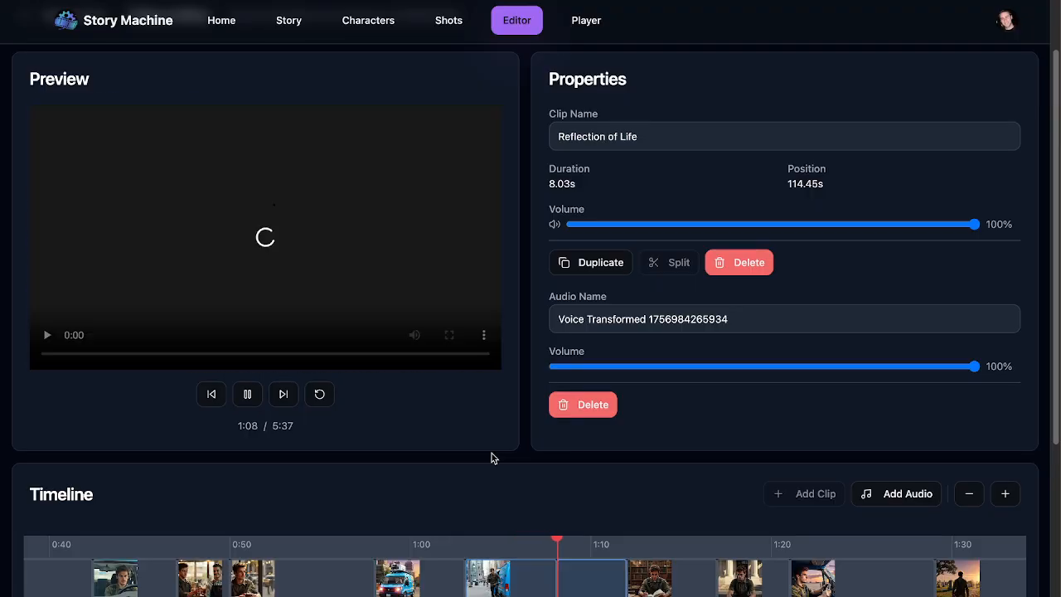
pyautogui.click(247, 394)
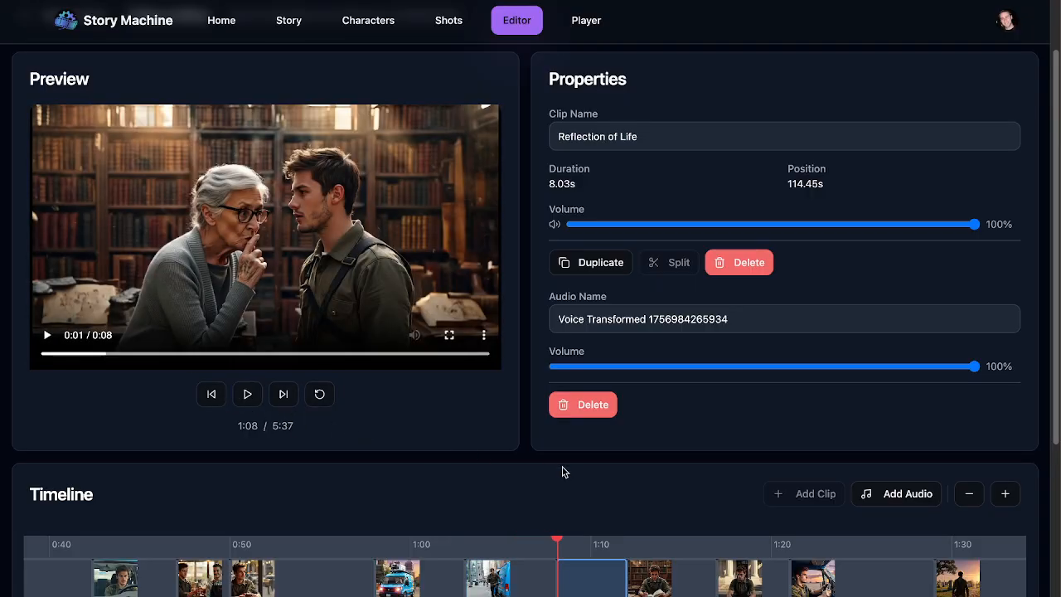
pyautogui.scroll(-3, 563, 472)
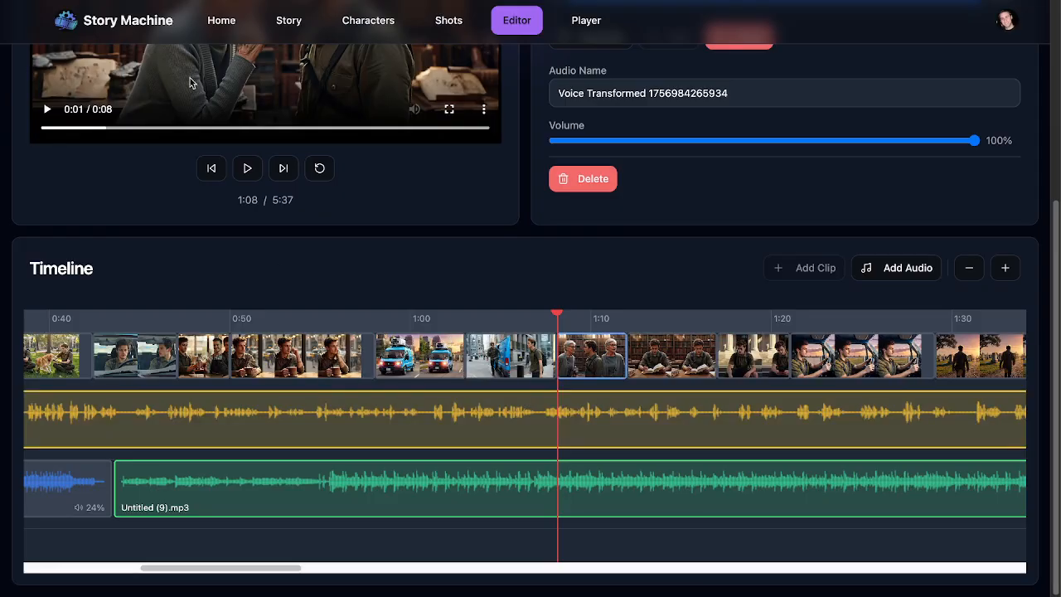
# Return to the shots and generate a video for the new closeup from the prompt "The man watches the sunset and smiles"
pyautogui.click(446, 18)
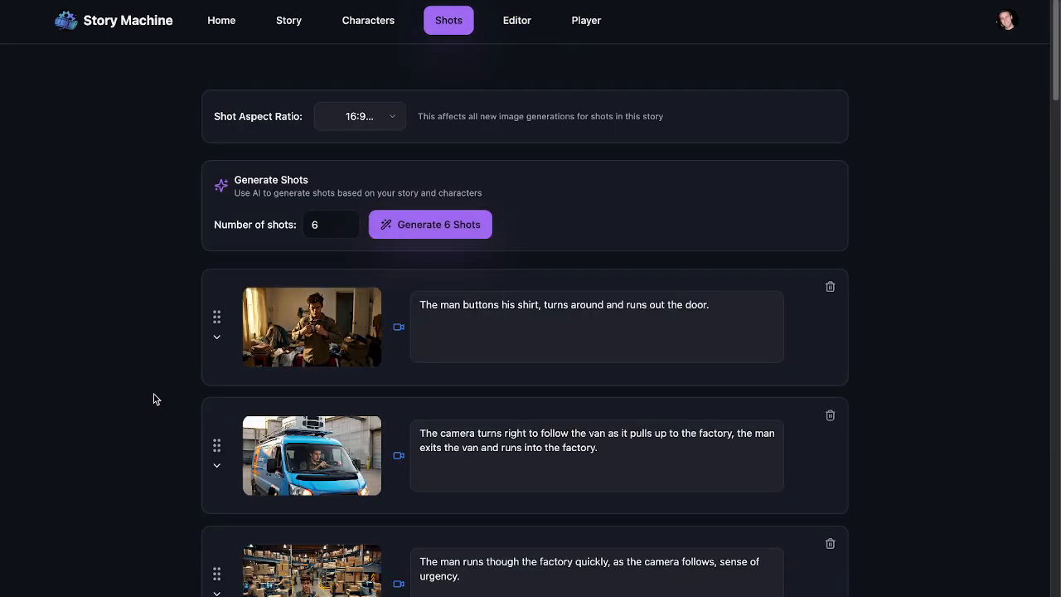
pyautogui.scroll(-1, 153, 398)
pyautogui.scroll(1, 166, 399)
pyautogui.scroll(-15, 167, 399)
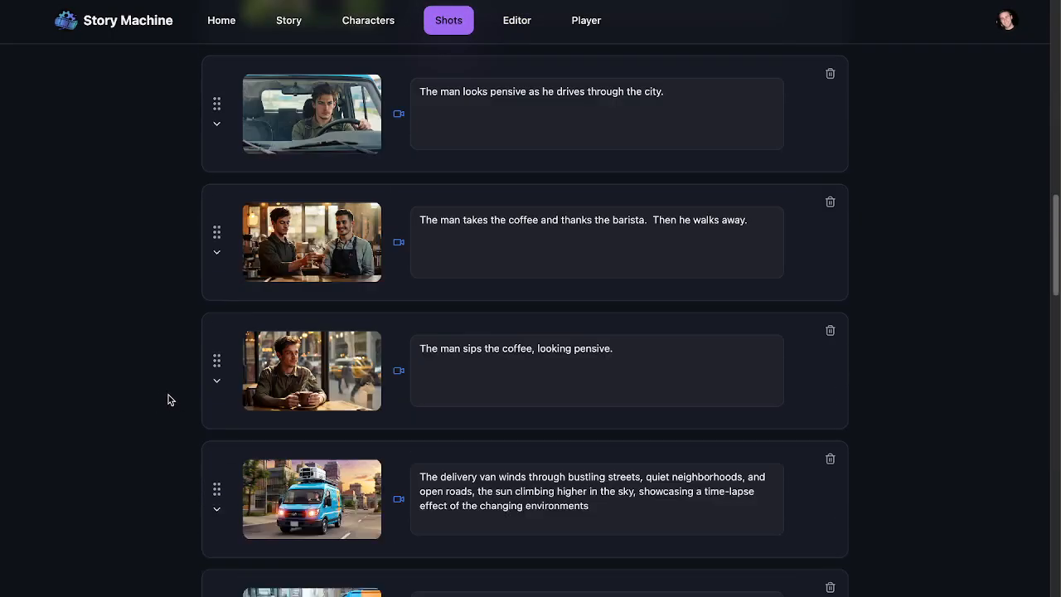
pyautogui.scroll(6, 168, 395)
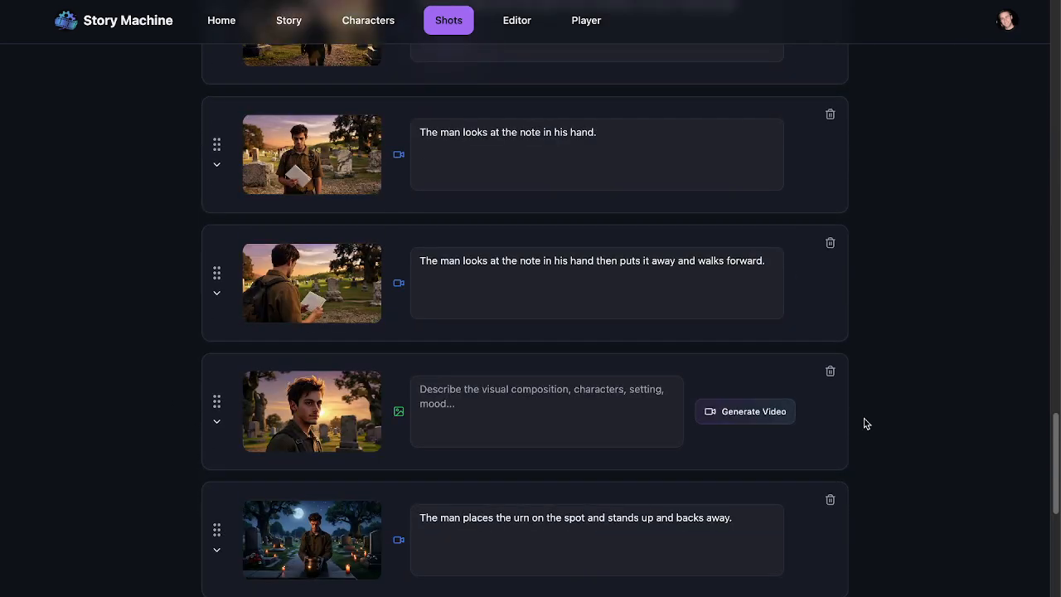
pyautogui.click(570, 396)
pyautogui.write('The')
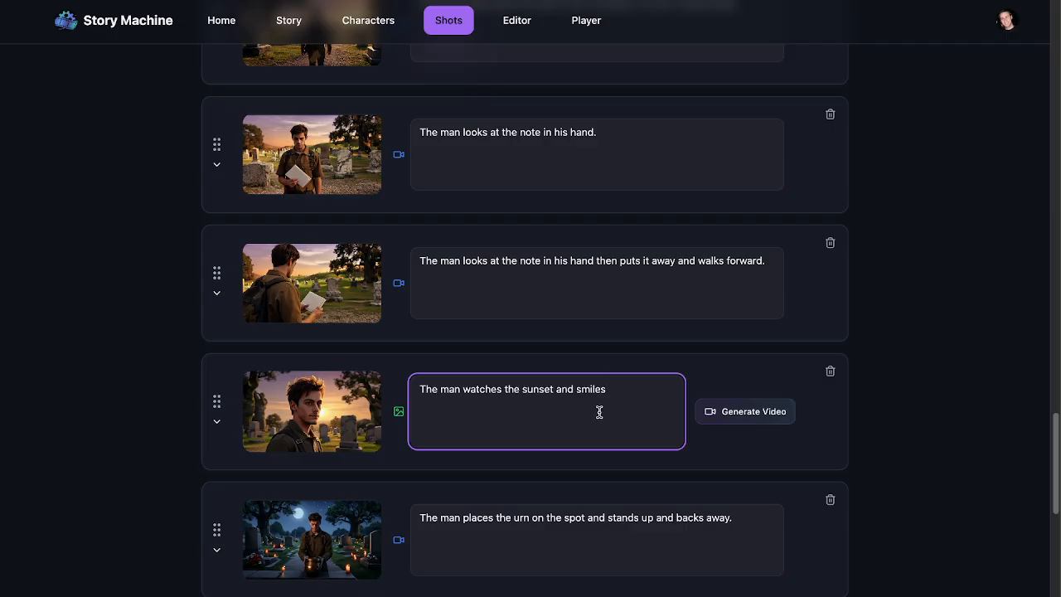
pyautogui.click(754, 411)
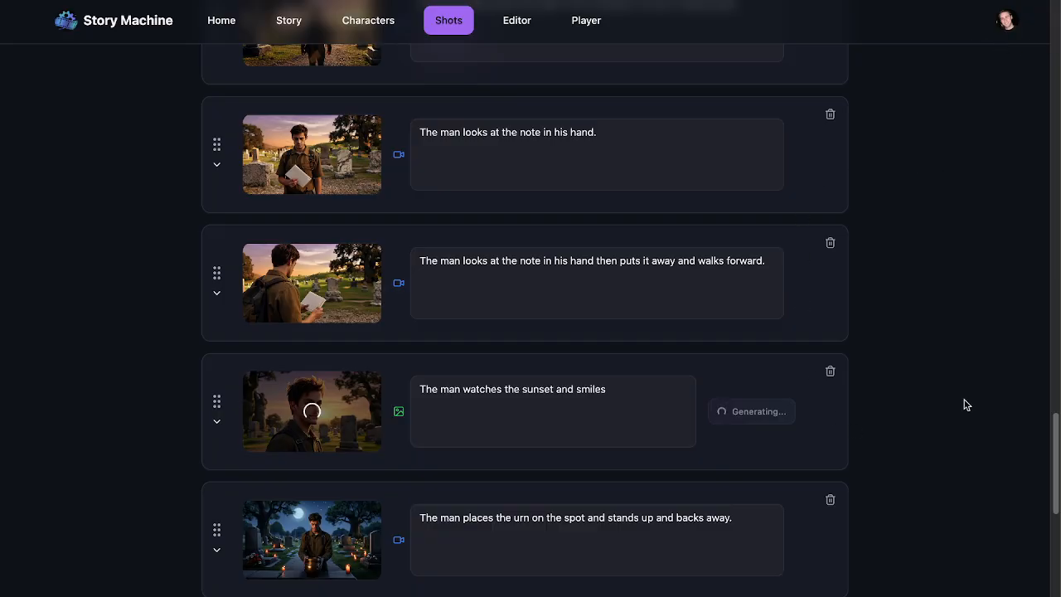
pyautogui.moveTo(1054, 454)
pyautogui.mouseDown()
pyautogui.moveTo(1056, 415)
pyautogui.moveTo(1049, 450)
pyautogui.mouseUp()
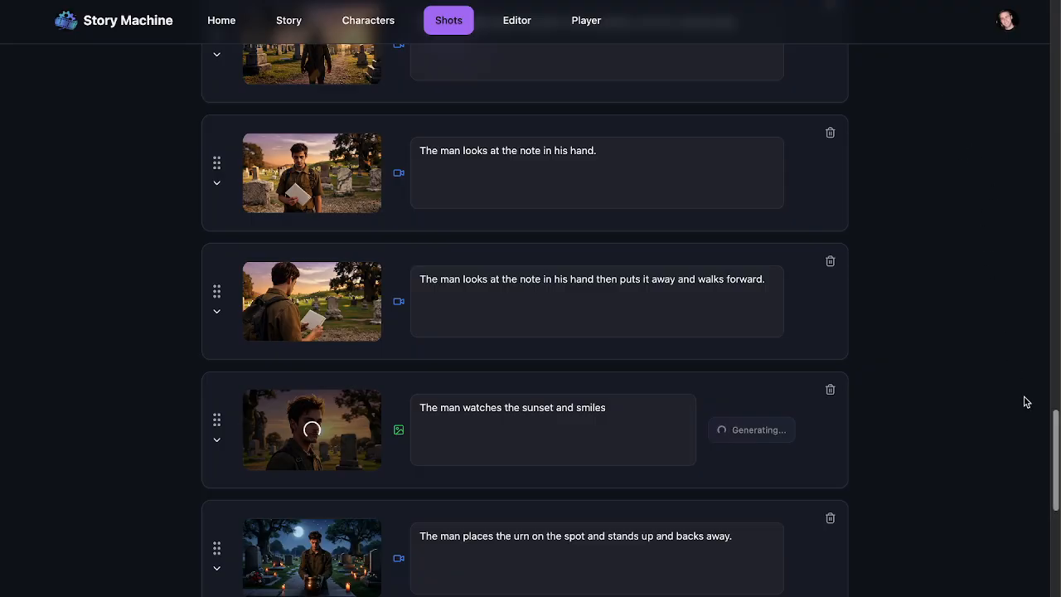
pyautogui.moveTo(1051, 435); pyautogui.dragTo(1054, 25)
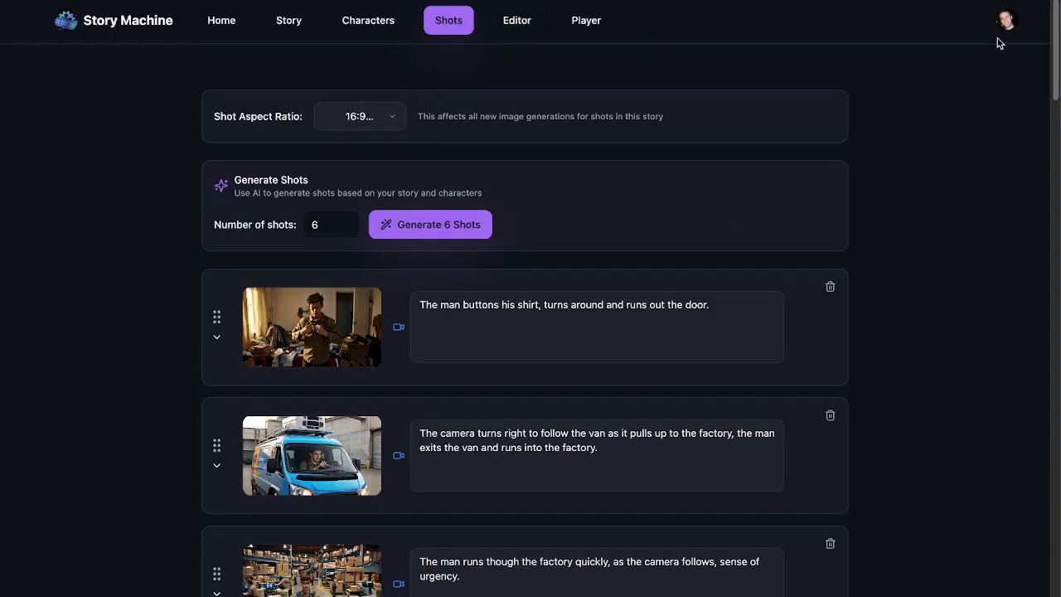
pyautogui.moveTo(1055, 65); pyautogui.dragTo(1042, 476)
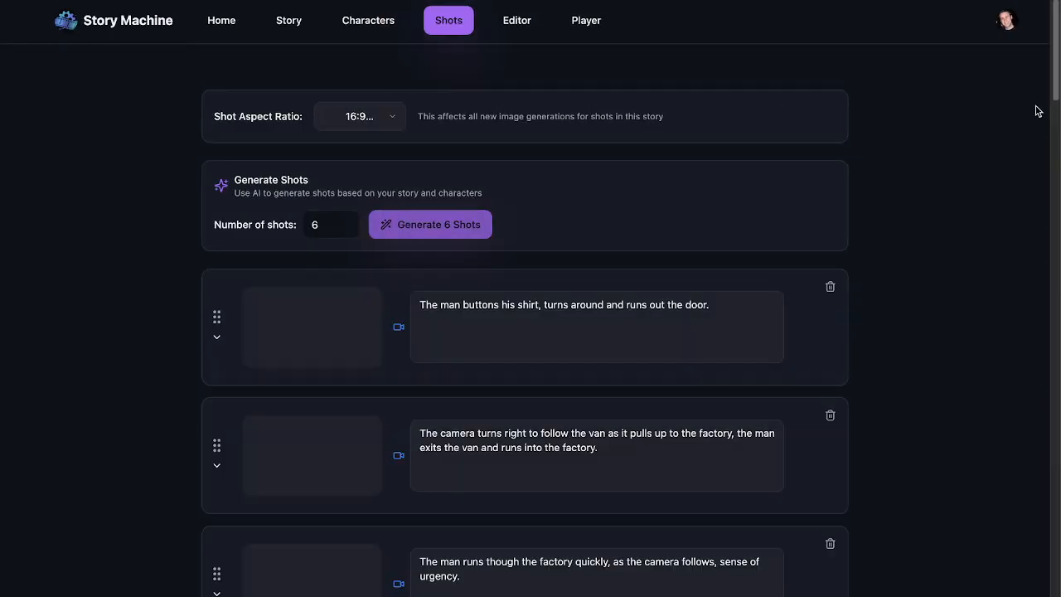
pyautogui.moveTo(1056, 93); pyautogui.dragTo(1060, 531)
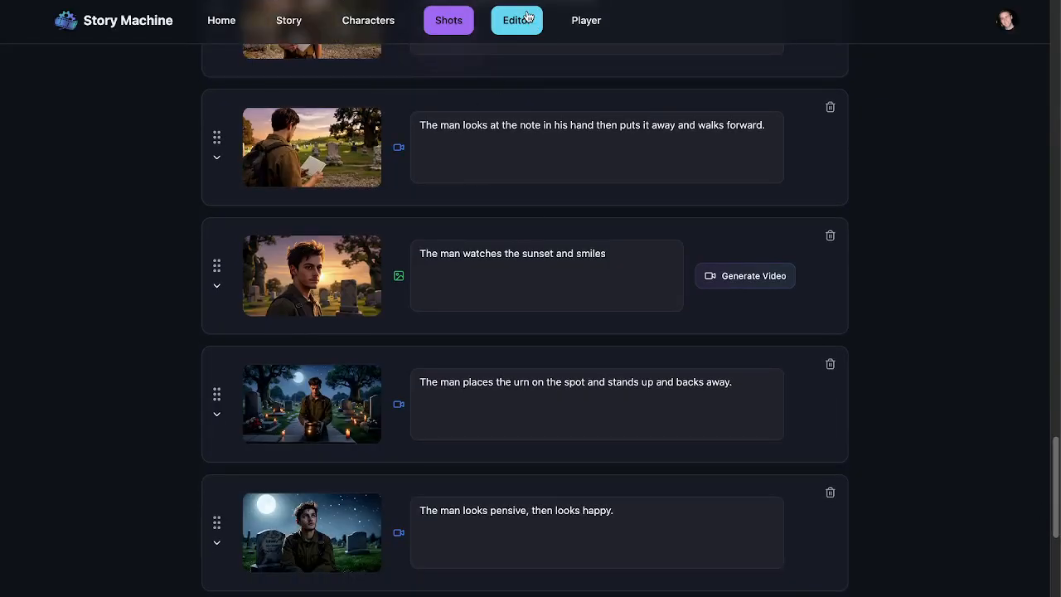
# Open the story in the player and play its shots from the beginning
pyautogui.click(570, 23)
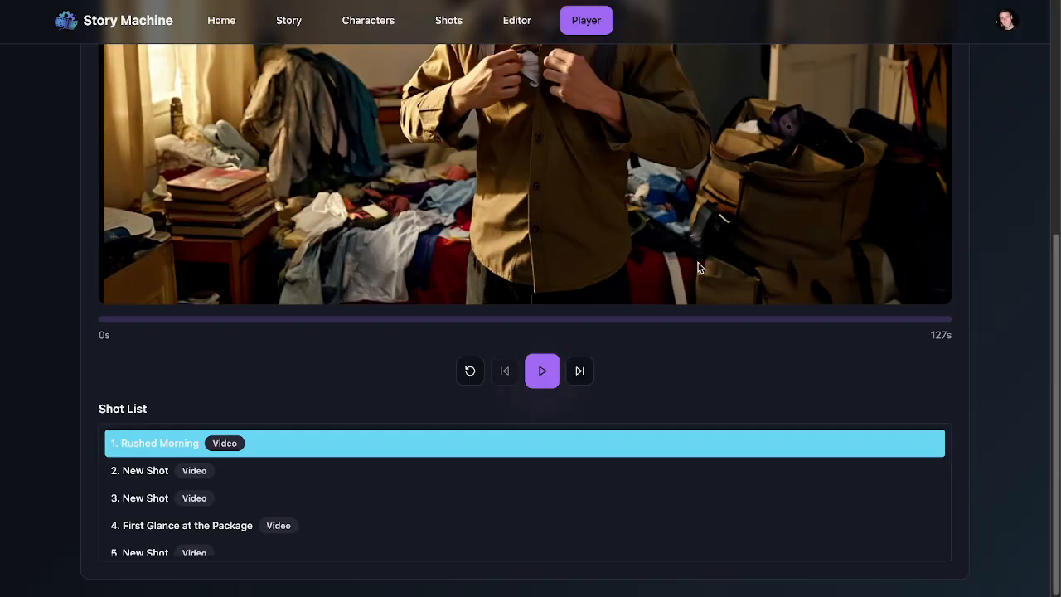
pyautogui.moveTo(1057, 282); pyautogui.dragTo(1059, 147)
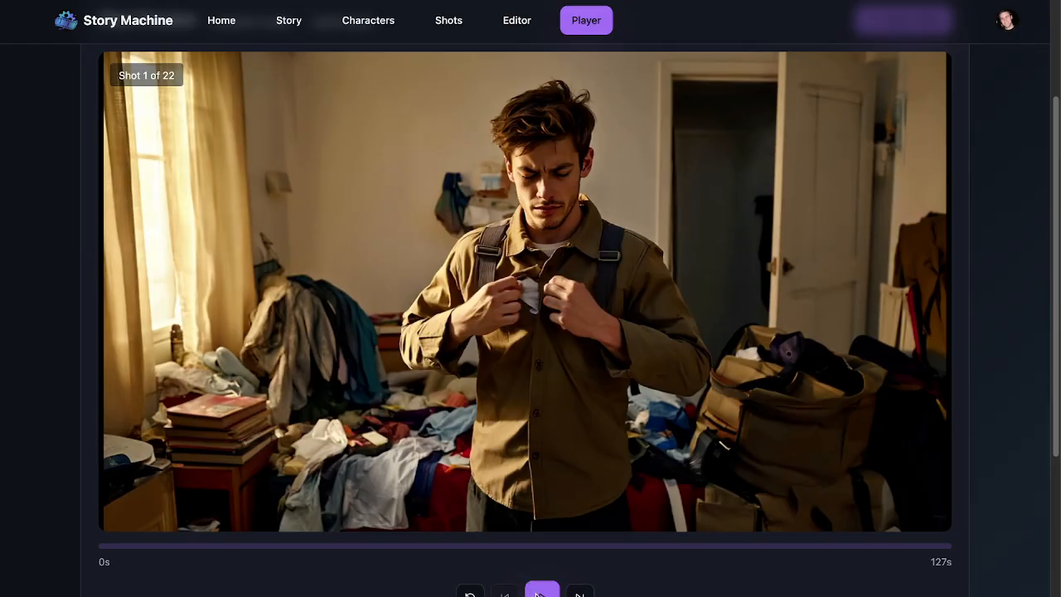
pyautogui.moveTo(1057, 208); pyautogui.dragTo(1056, 234)
pyautogui.click(543, 546)
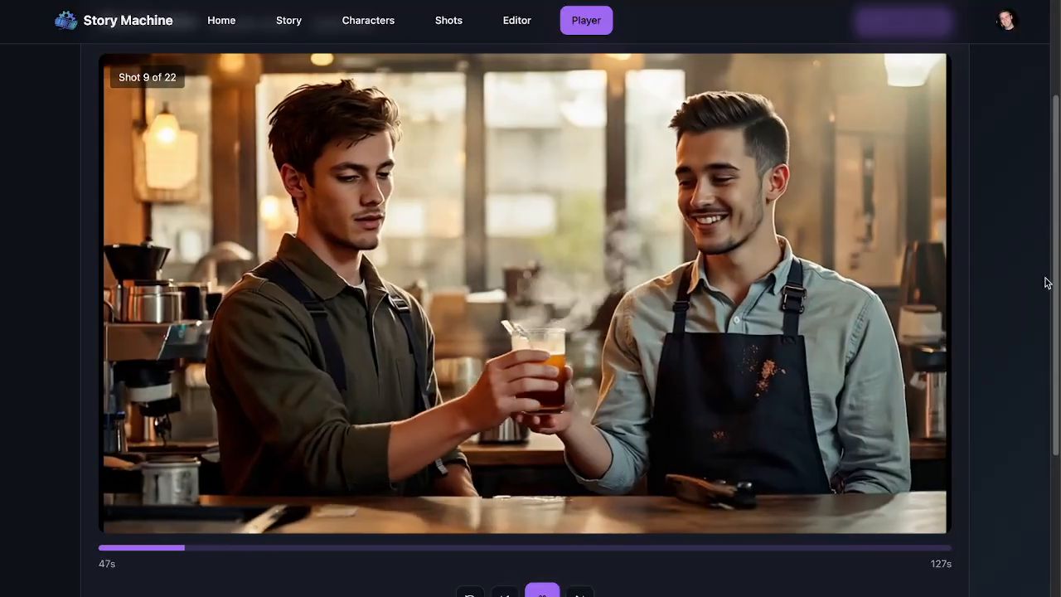
# Pause the story playback, return to the shots and check the sunset closeup for its generated video
pyautogui.moveTo(1056, 283); pyautogui.dragTo(1056, 315)
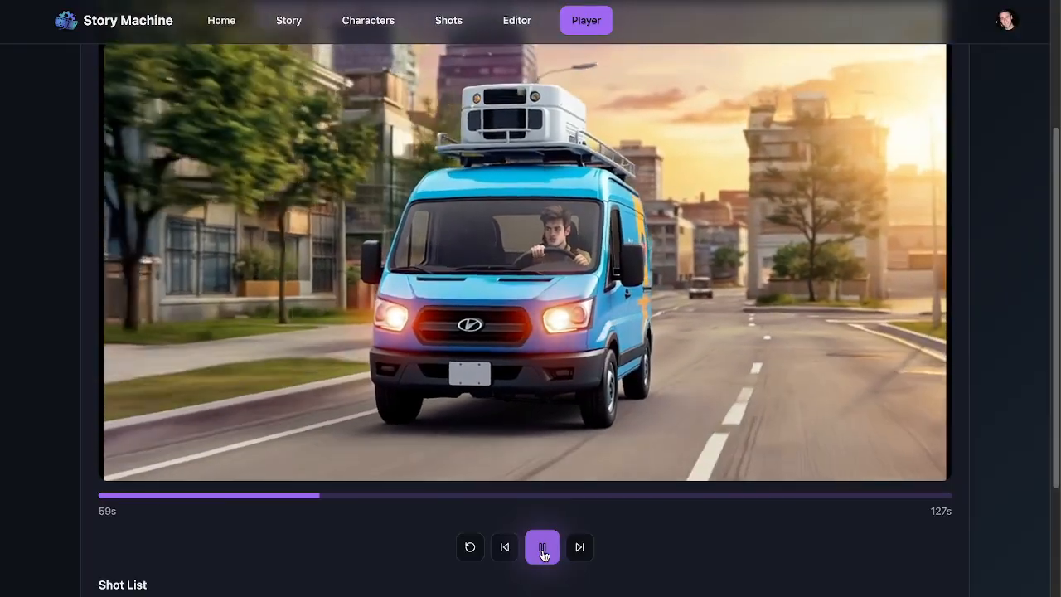
pyautogui.click(543, 554)
pyautogui.click(452, 21)
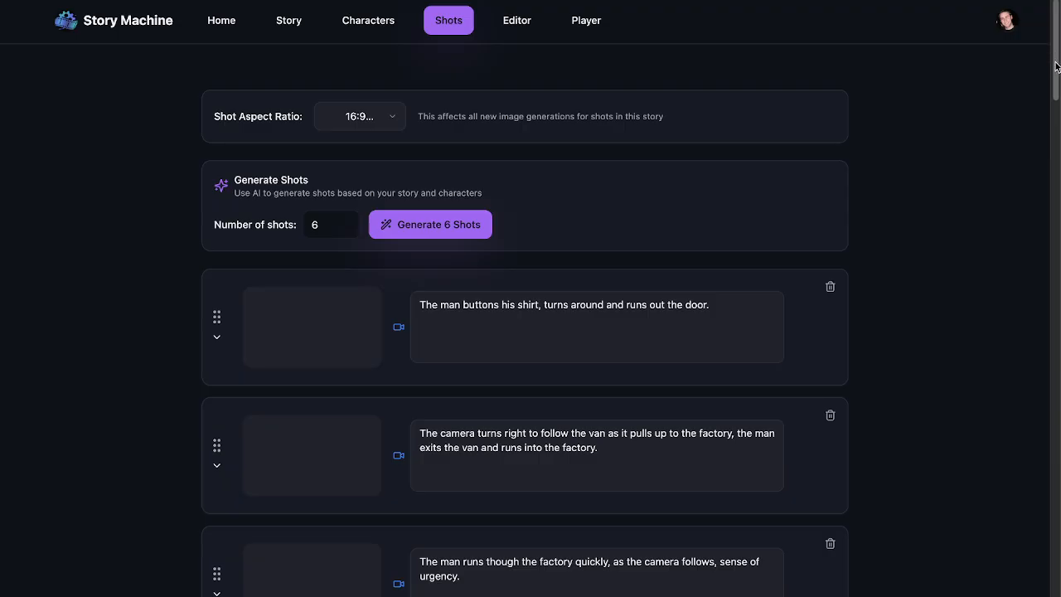
pyautogui.moveTo(1056, 67); pyautogui.dragTo(1011, 500)
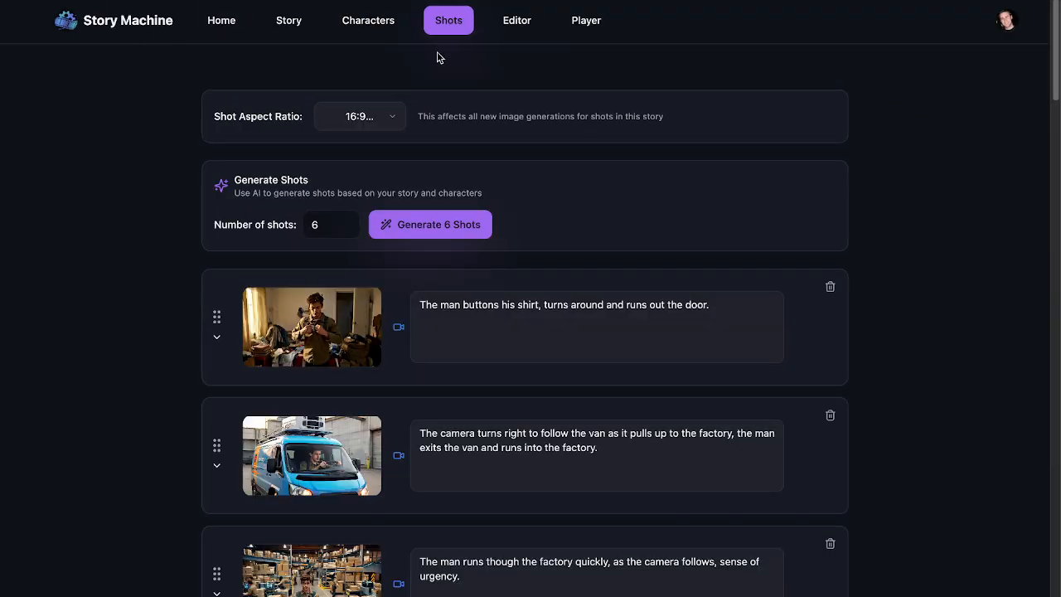
pyautogui.moveTo(1057, 97); pyautogui.dragTo(1041, 68)
pyautogui.moveTo(1056, 62); pyautogui.dragTo(1021, 497)
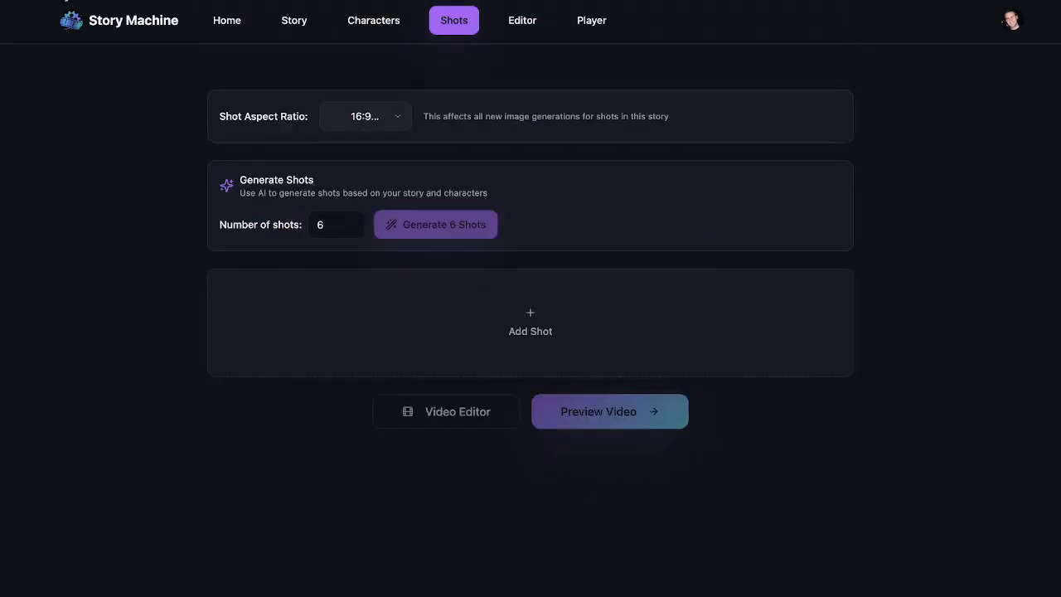
pyautogui.moveTo(1053, 132); pyautogui.dragTo(1042, 517)
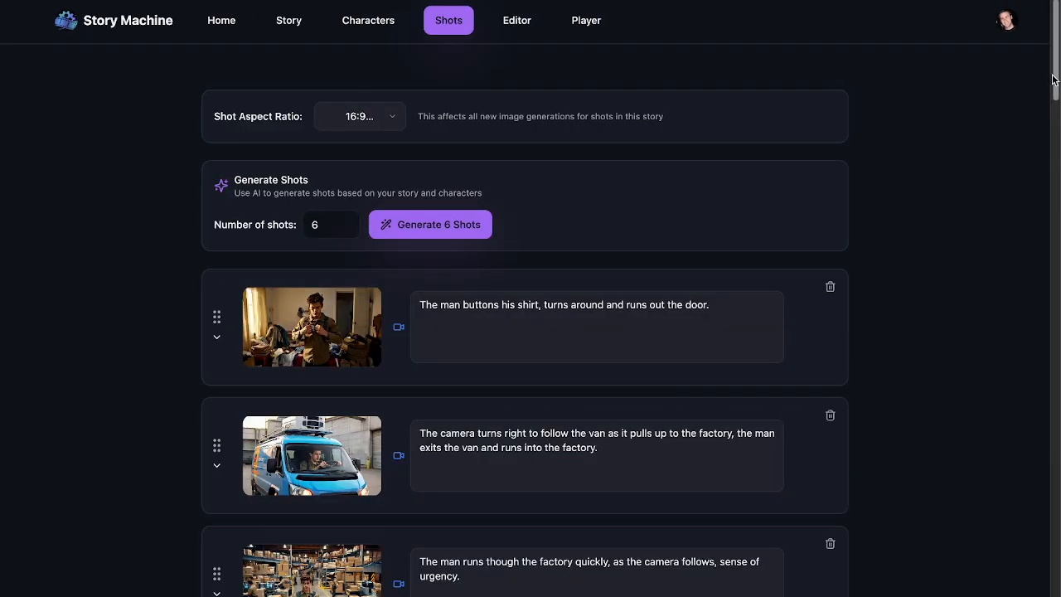
pyautogui.moveTo(1054, 79); pyautogui.dragTo(1054, 514)
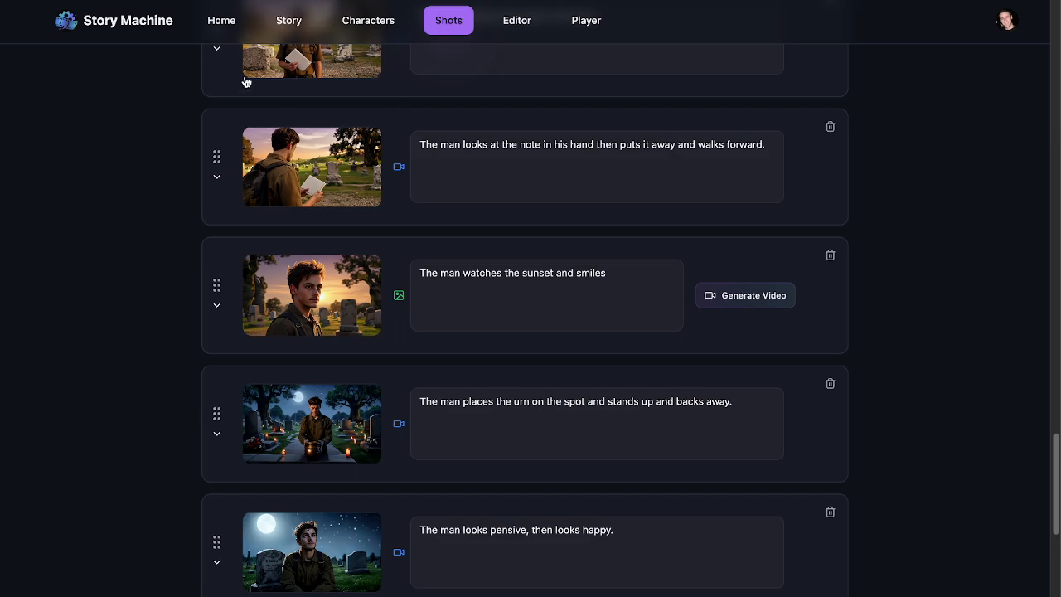
# Reload the shots and recheck the generation status of the shot "The man watches the sunset and smiles"
pyautogui.press('super+r')
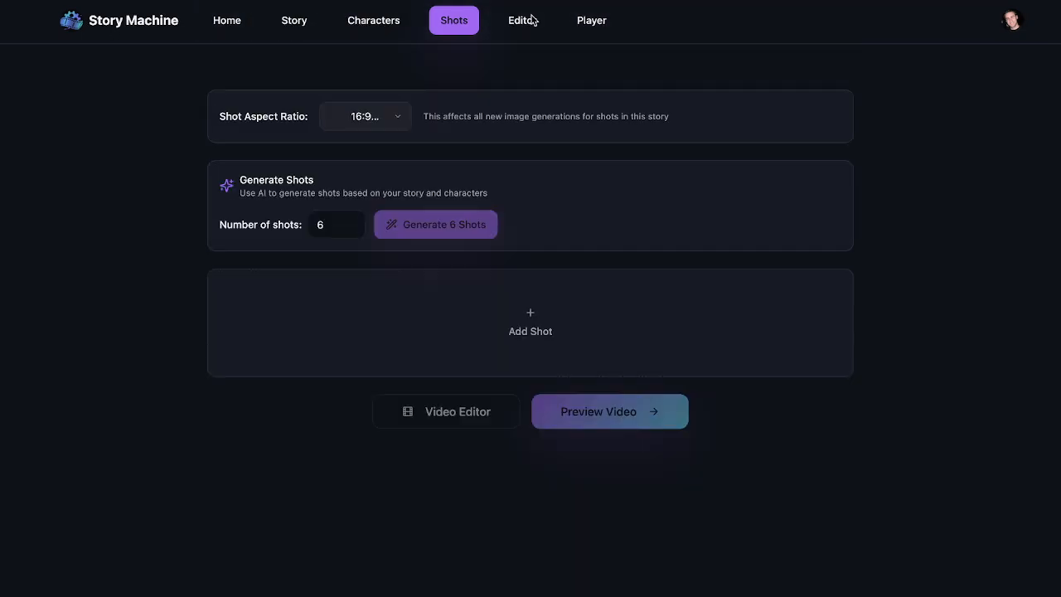
pyautogui.moveTo(1055, 87); pyautogui.dragTo(1056, 497)
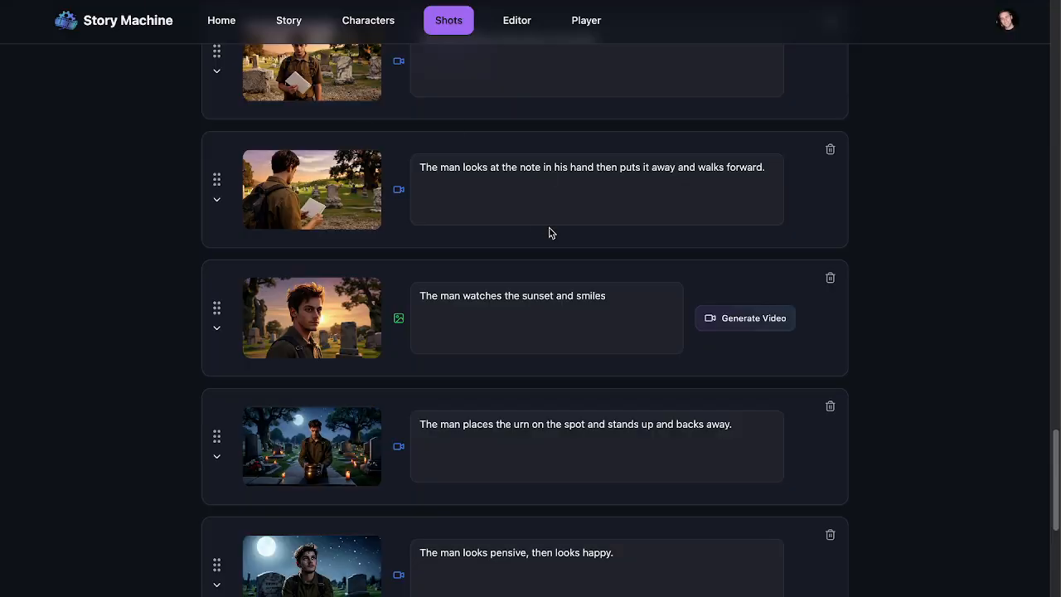
pyautogui.scroll(20, 552, 233)
pyautogui.moveTo(1057, 79); pyautogui.dragTo(1051, 547)
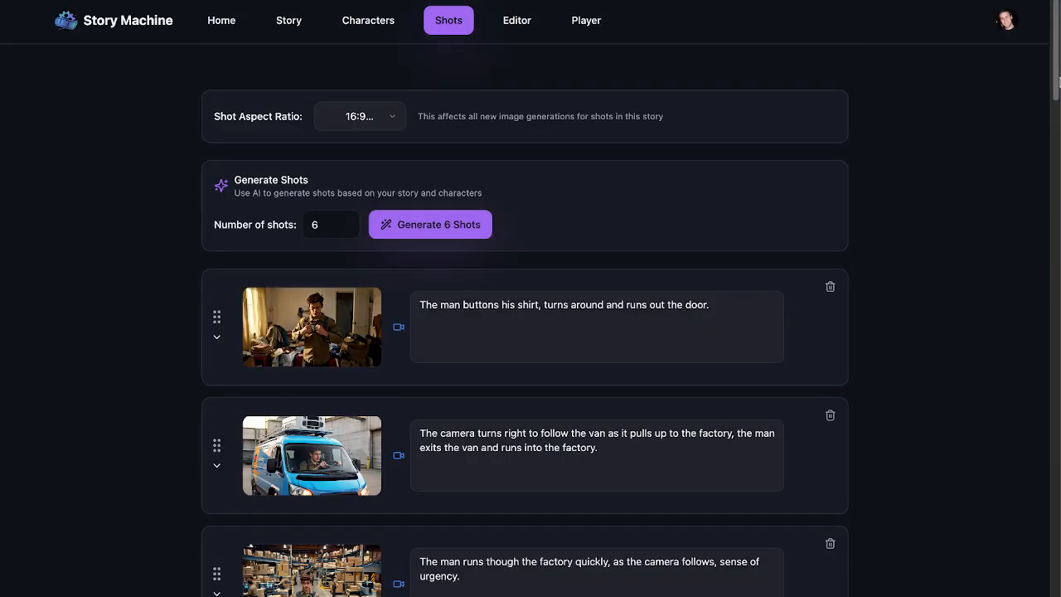
pyautogui.moveTo(1058, 69); pyautogui.dragTo(1060, 537)
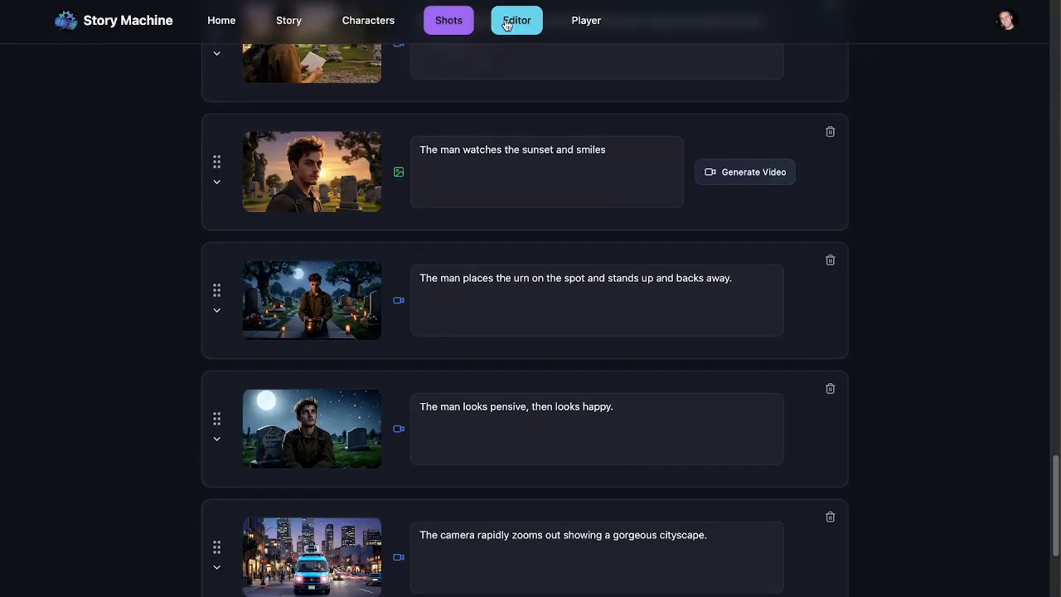
pyautogui.click(76, 1)
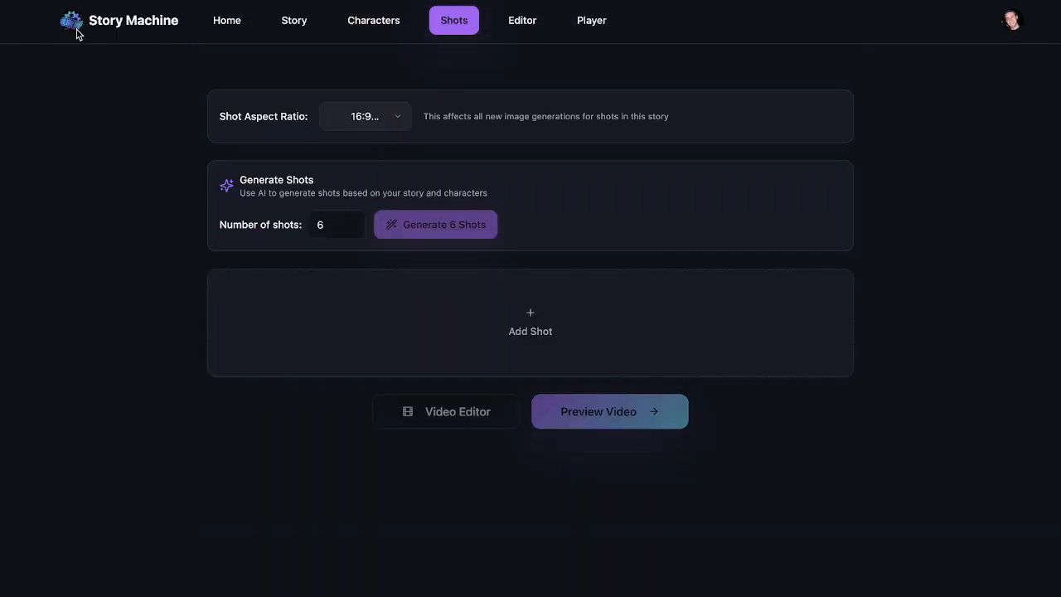
pyautogui.moveTo(1057, 101); pyautogui.dragTo(1055, 520)
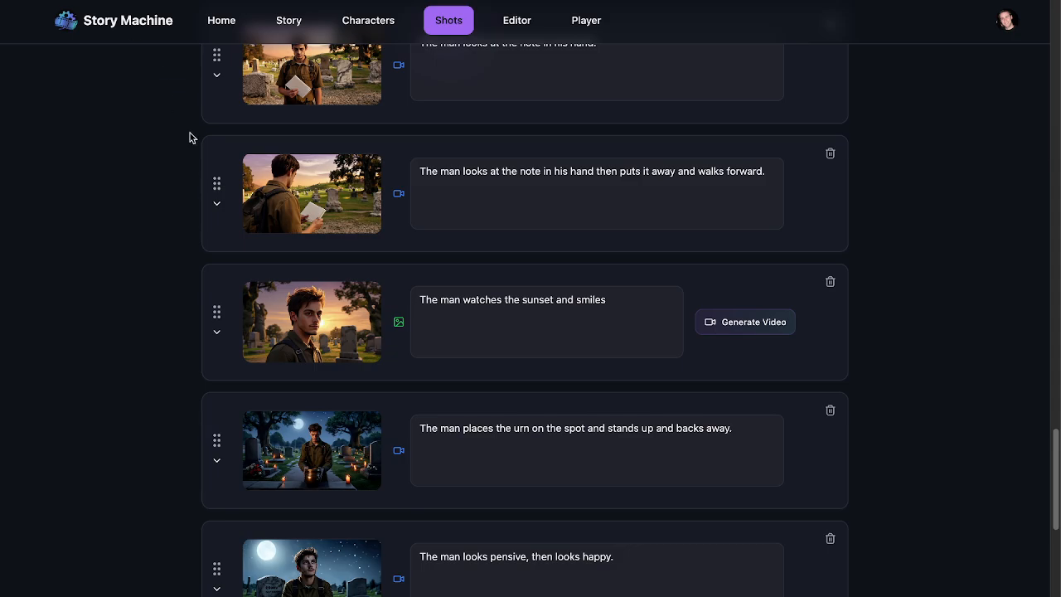
# Find the sunset closeup among the shots, watch its generated video and close it
pyautogui.scroll(15, 351, 241)
pyautogui.scroll(-20, 362, 329)
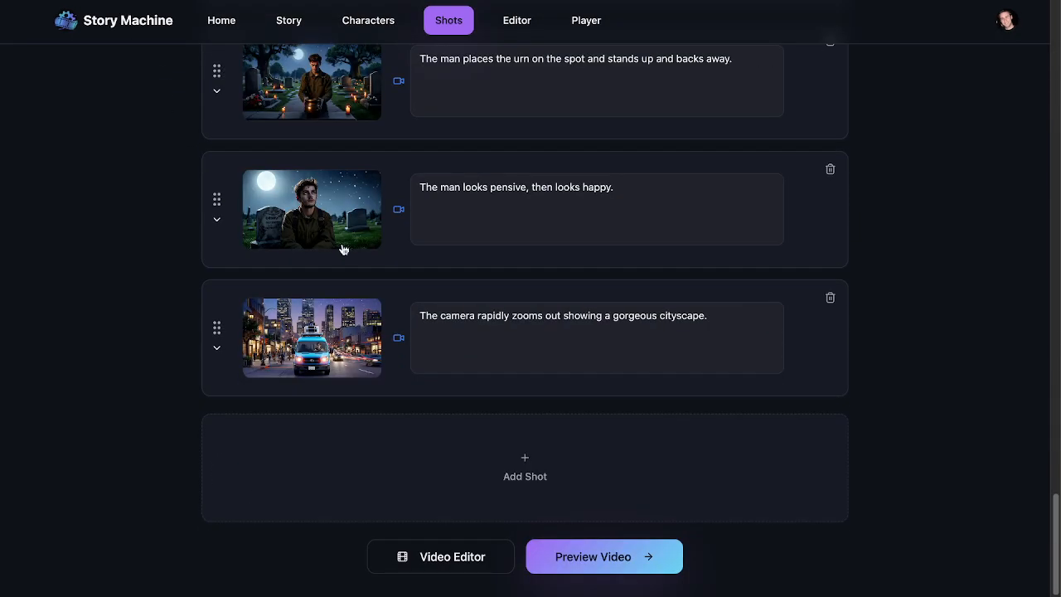
pyautogui.scroll(5, 343, 244)
pyautogui.click(315, 326)
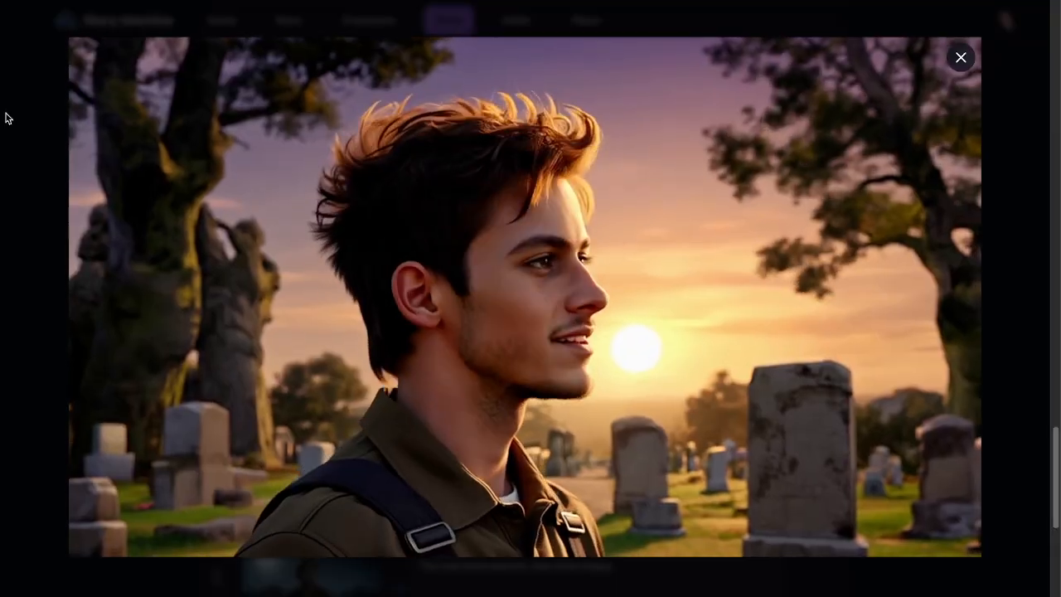
pyautogui.press('Escape')
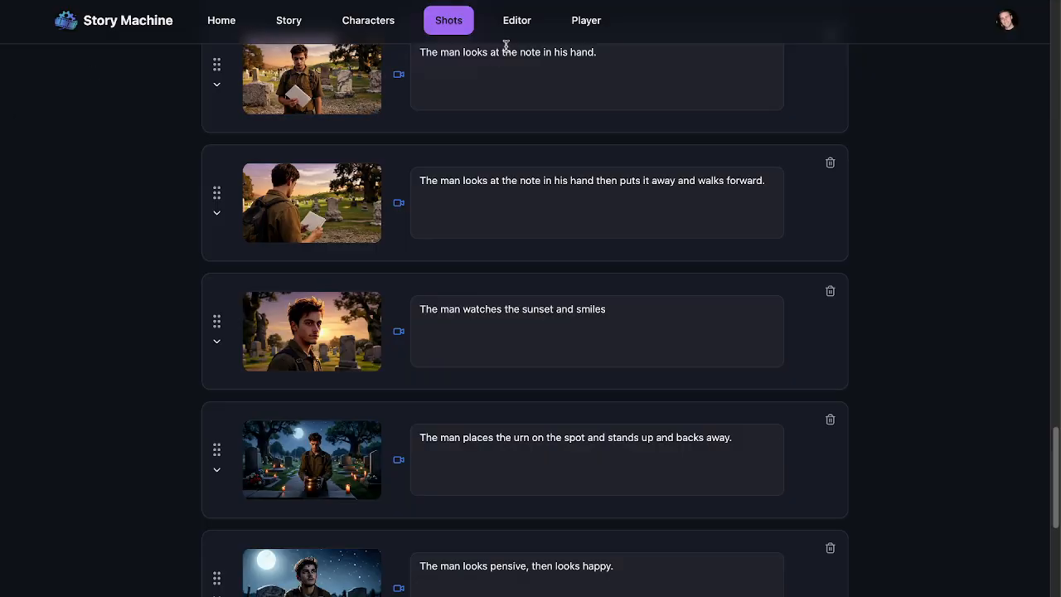
# In the video editor, place the playhead at 1:53 in the urn clip and add the sunset closeup "New Shot" to the timeline
pyautogui.click(516, 23)
pyautogui.scroll(-5, 835, 438)
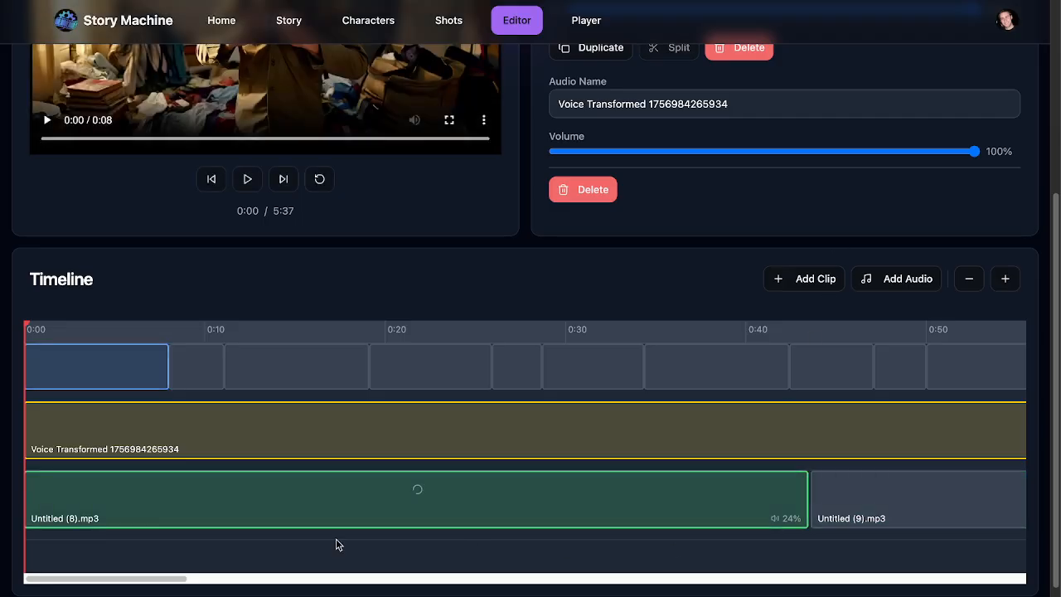
pyautogui.moveTo(153, 585); pyautogui.dragTo(381, 572)
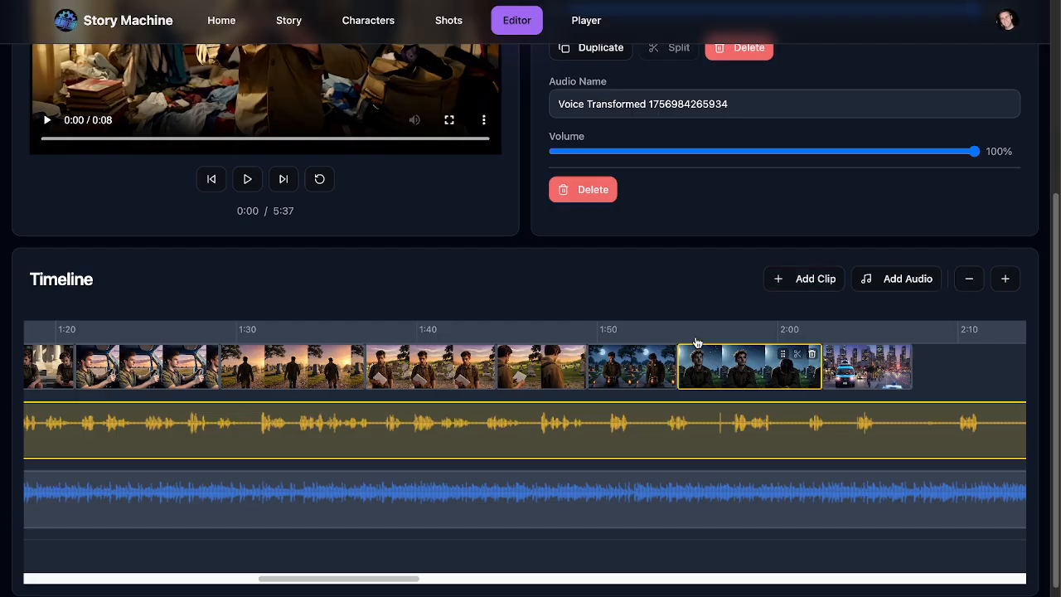
pyautogui.click(655, 330)
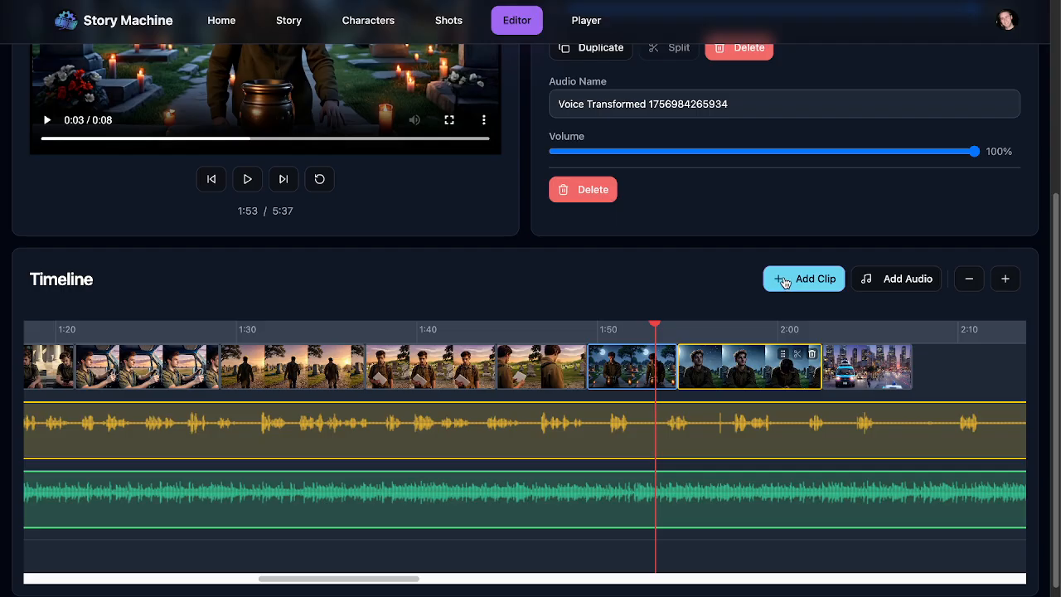
pyautogui.click(786, 282)
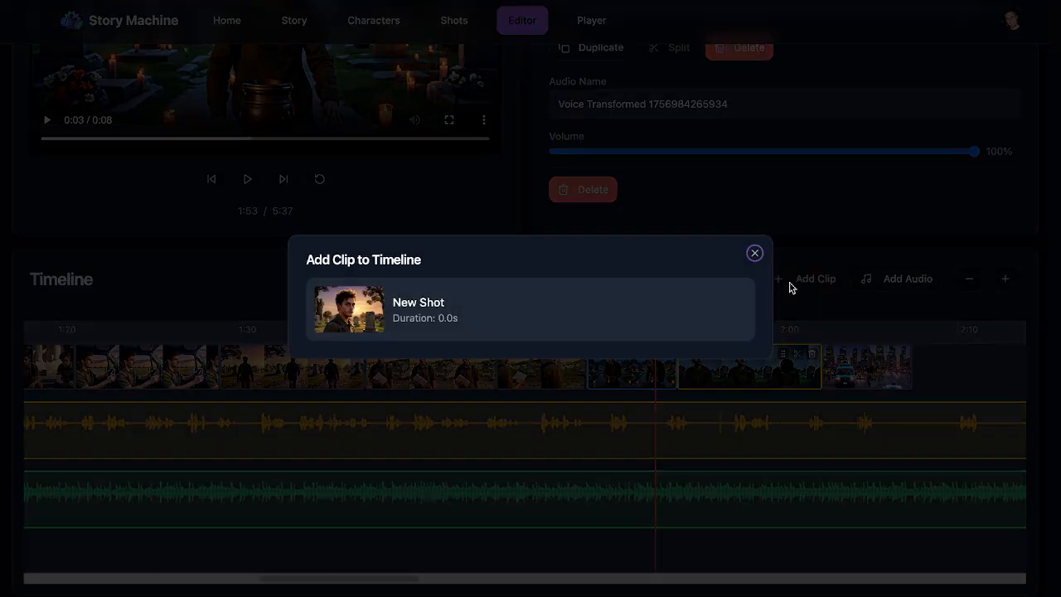
pyautogui.click(397, 311)
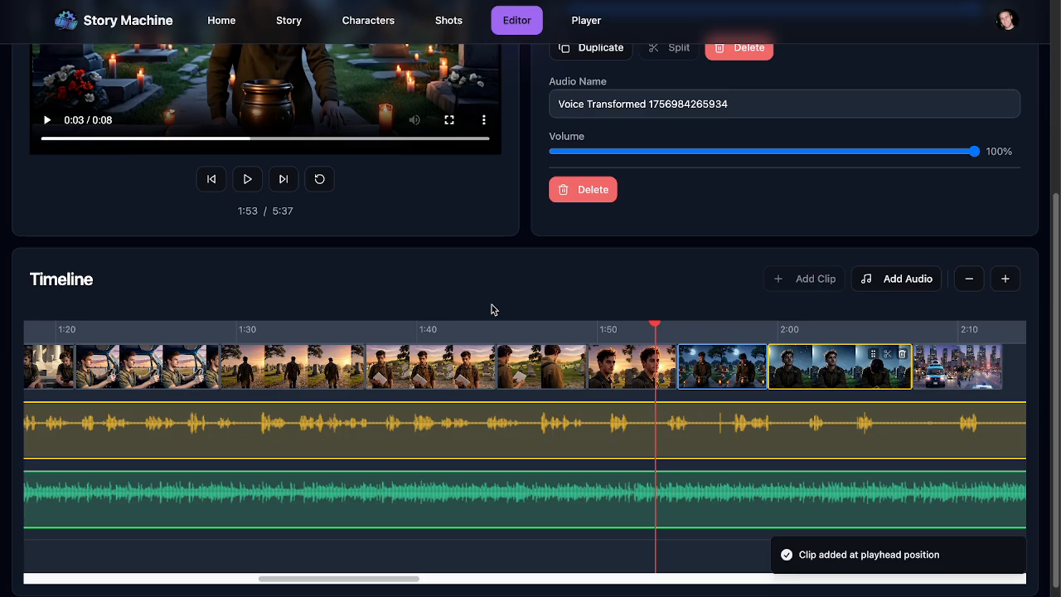
# Lengthen the new sunset closeup clip to 7.88 s by extending its end, with the playhead at 1:47
pyautogui.click(655, 371)
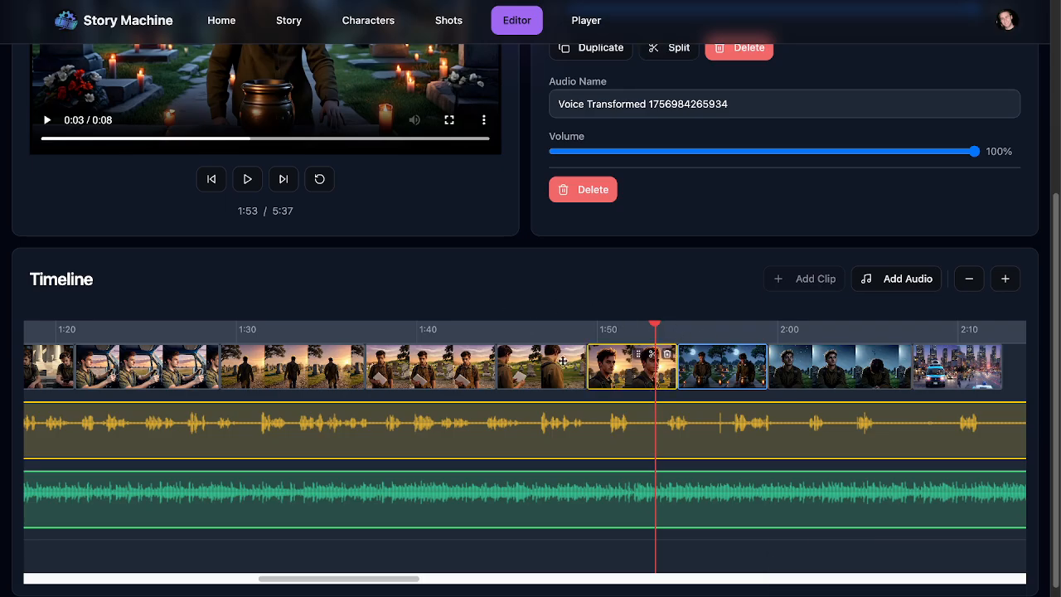
pyautogui.click(557, 333)
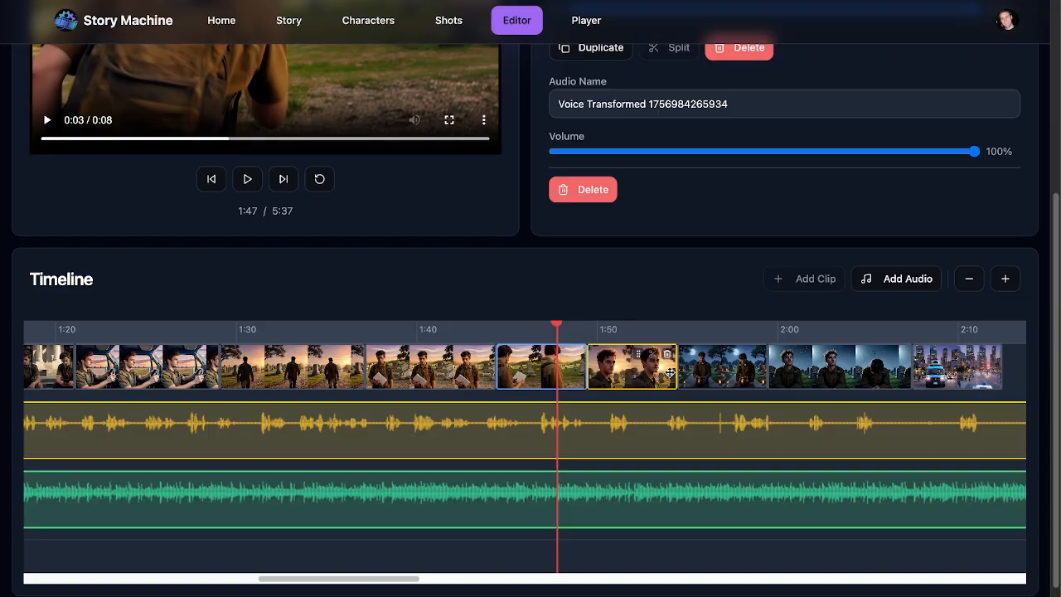
pyautogui.moveTo(670, 373); pyautogui.dragTo(728, 370)
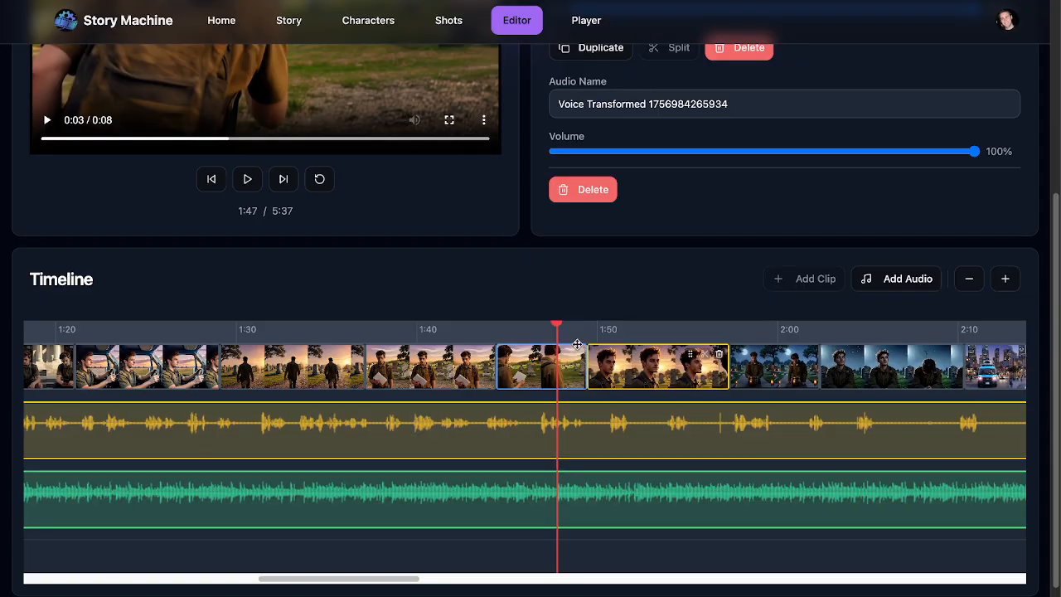
# Play the timeline from 1:47 through the sunset closeup and urn scene into the moonlit gravestone clip
pyautogui.click(247, 179)
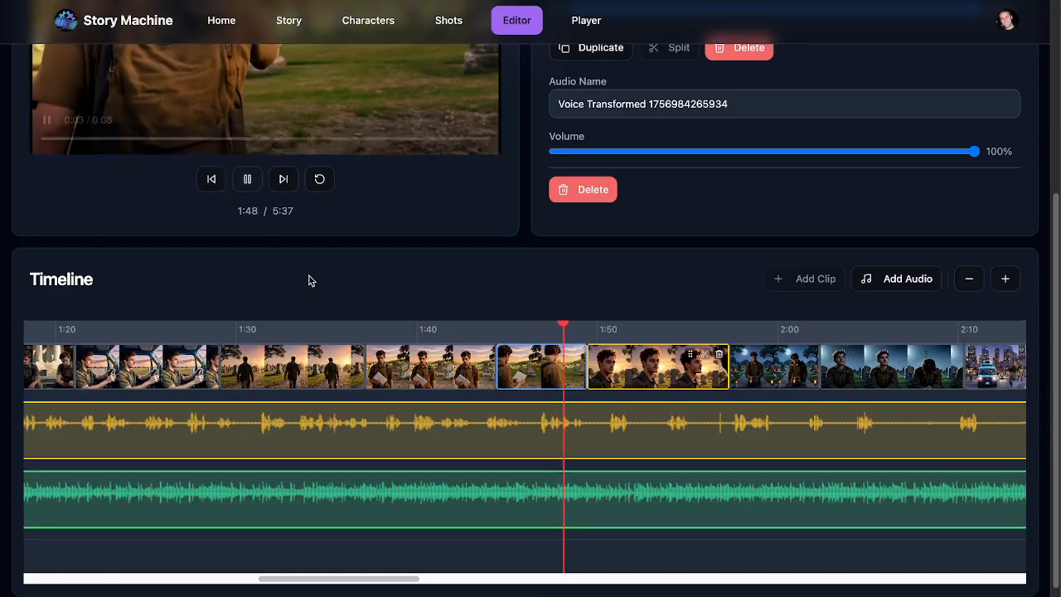
pyautogui.scroll(3, 1048, 160)
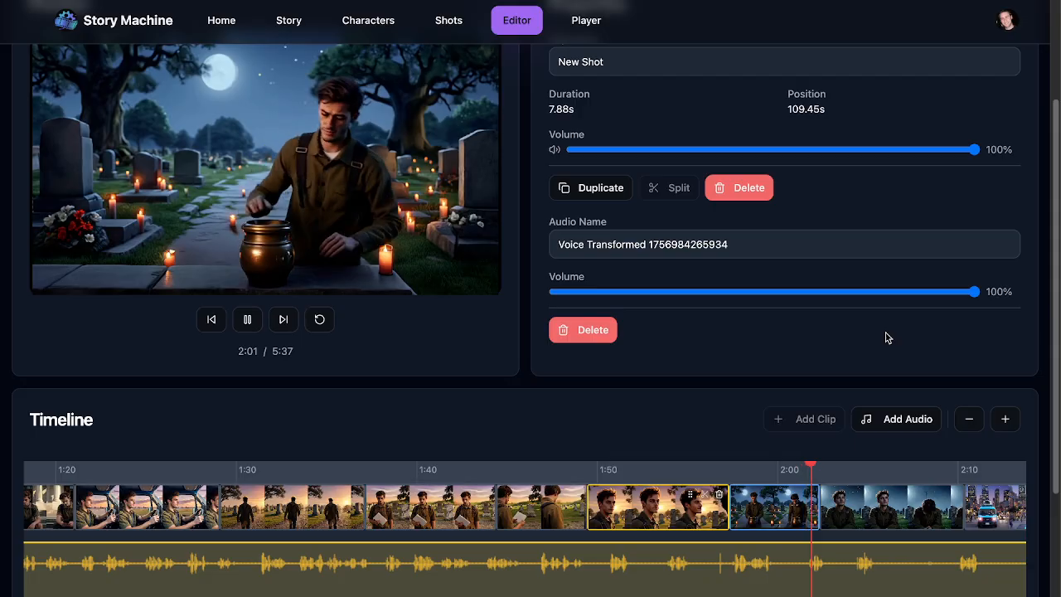
pyautogui.scroll(-1, 1055, 407)
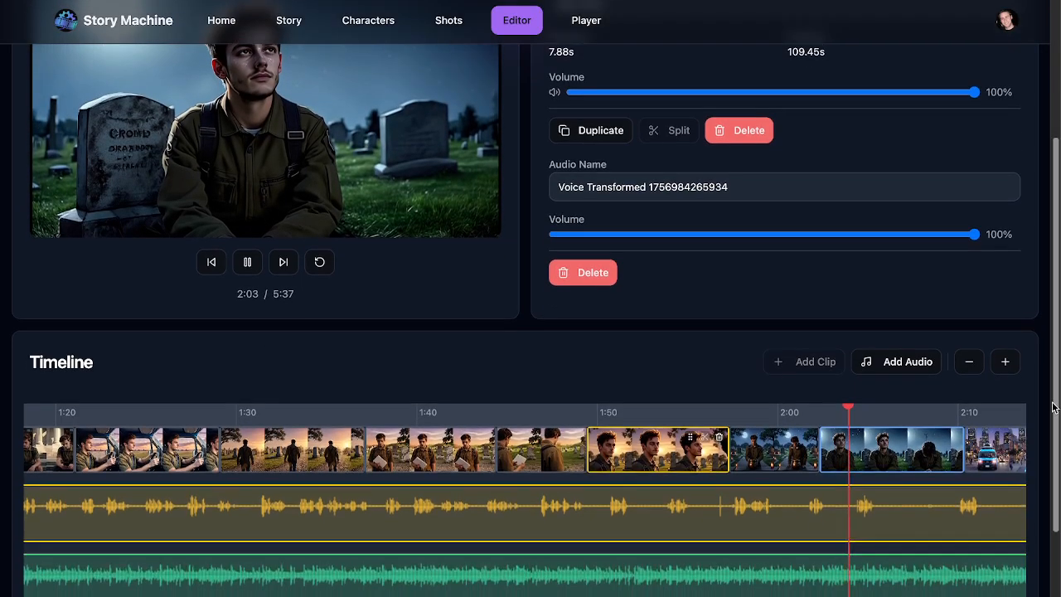
# Set the volume of the music track Untitled (9).mp3 to 13%
pyautogui.click(845, 582)
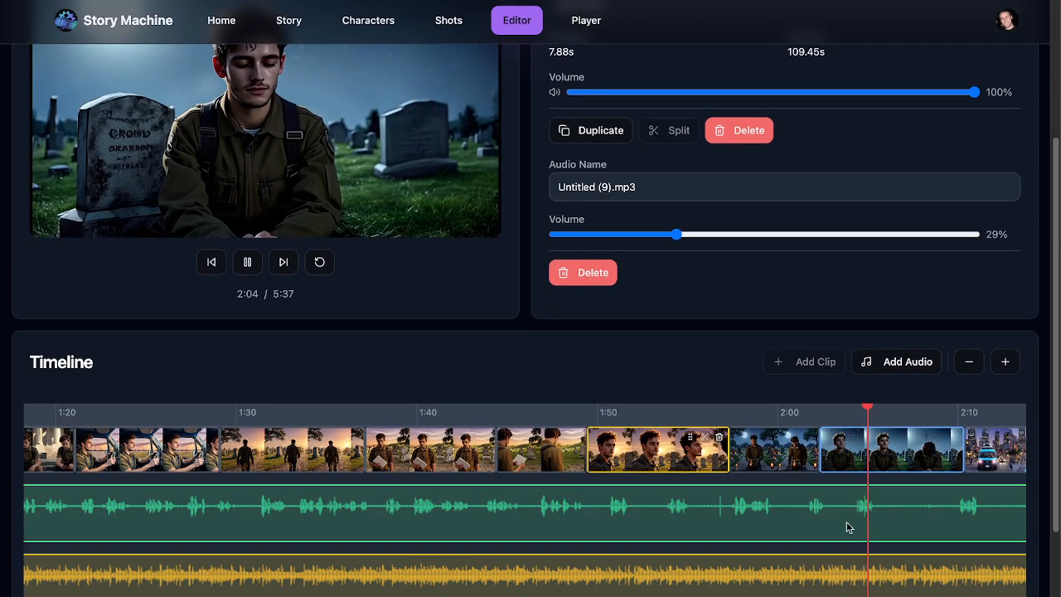
pyautogui.click(608, 235)
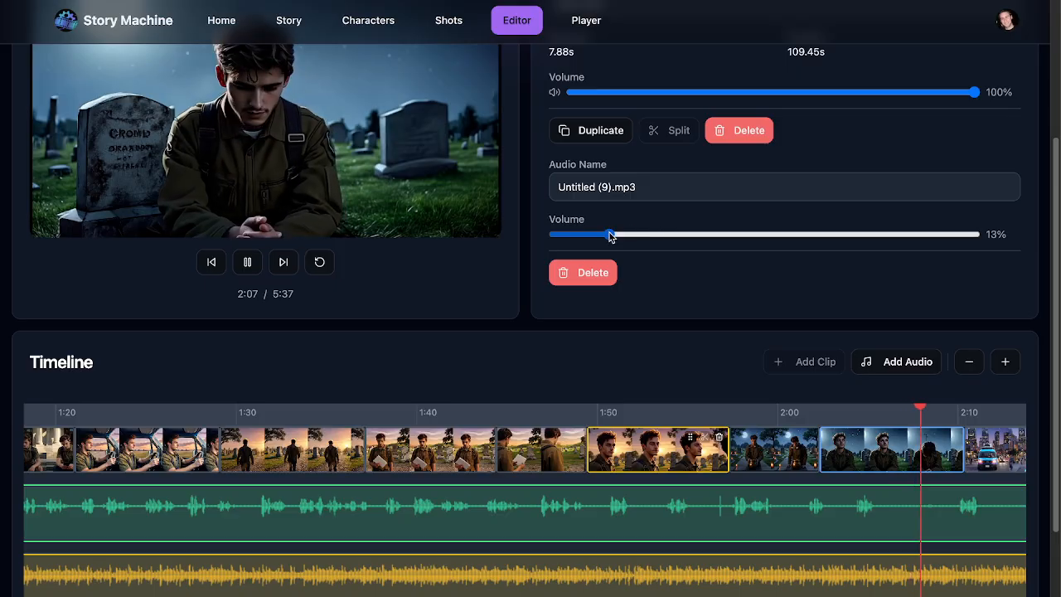
pyautogui.click(602, 235)
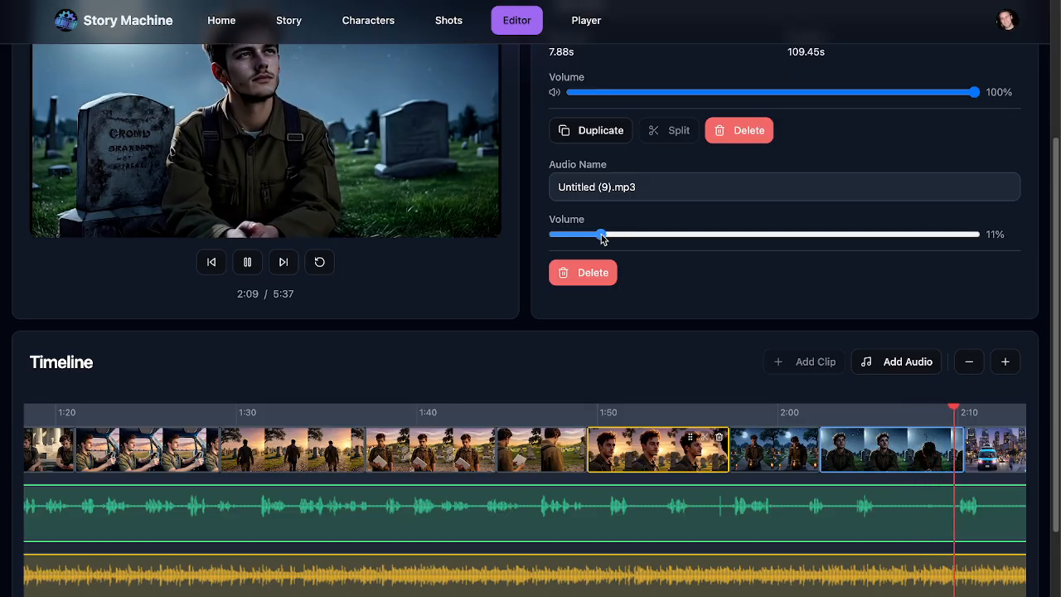
pyautogui.click(610, 236)
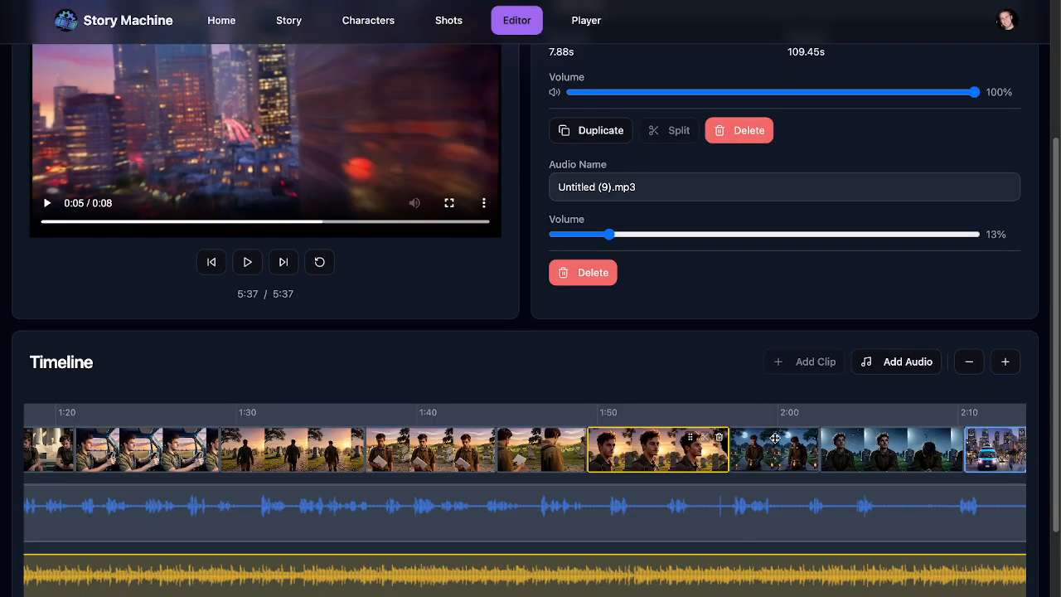
# Play the timeline's ending from the start of the urn clip at 1:57 through the final cityscape clip
pyautogui.scroll(-1, 791, 456)
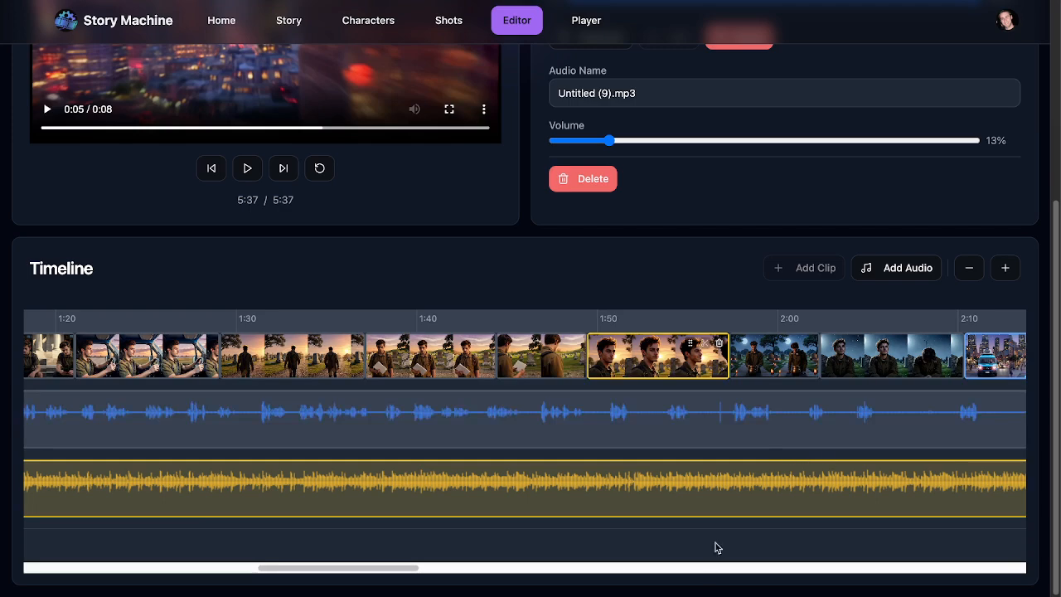
pyautogui.moveTo(367, 573); pyautogui.dragTo(395, 570)
pyautogui.click(706, 358)
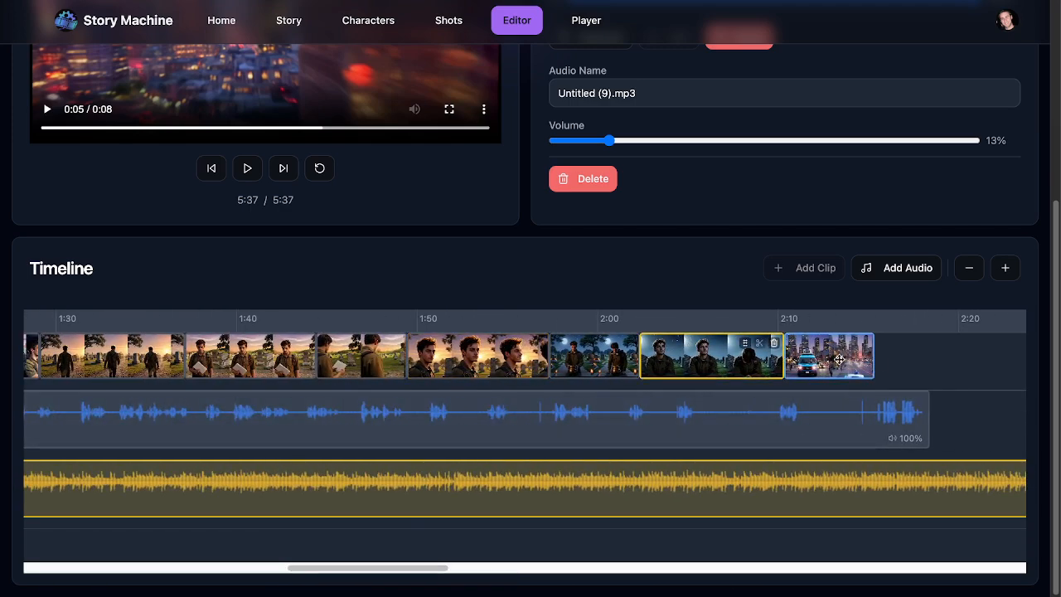
pyautogui.click(556, 328)
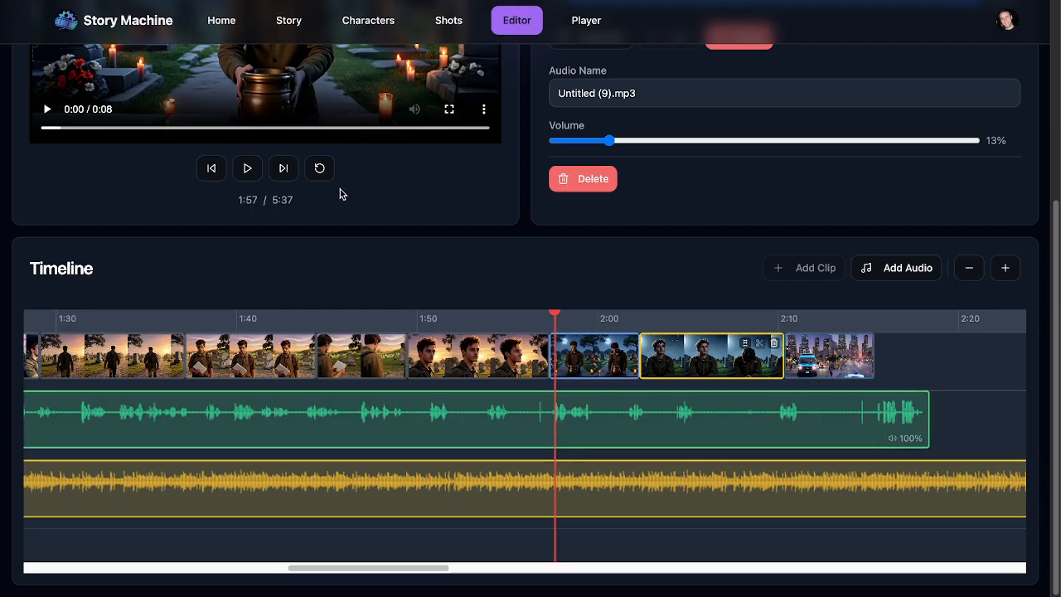
pyautogui.click(247, 170)
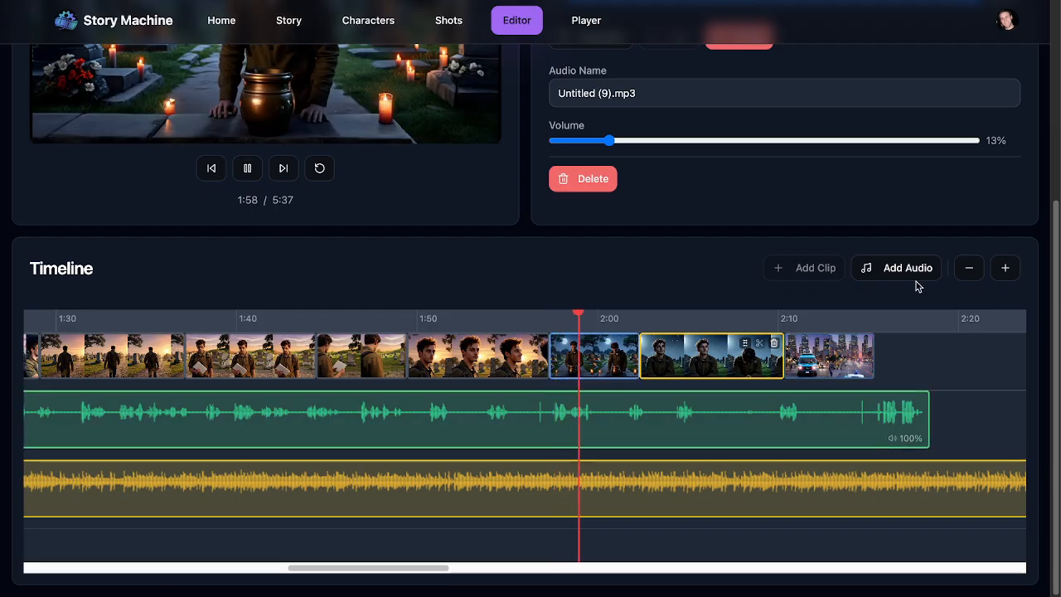
pyautogui.moveTo(1055, 282); pyautogui.dragTo(1047, 195)
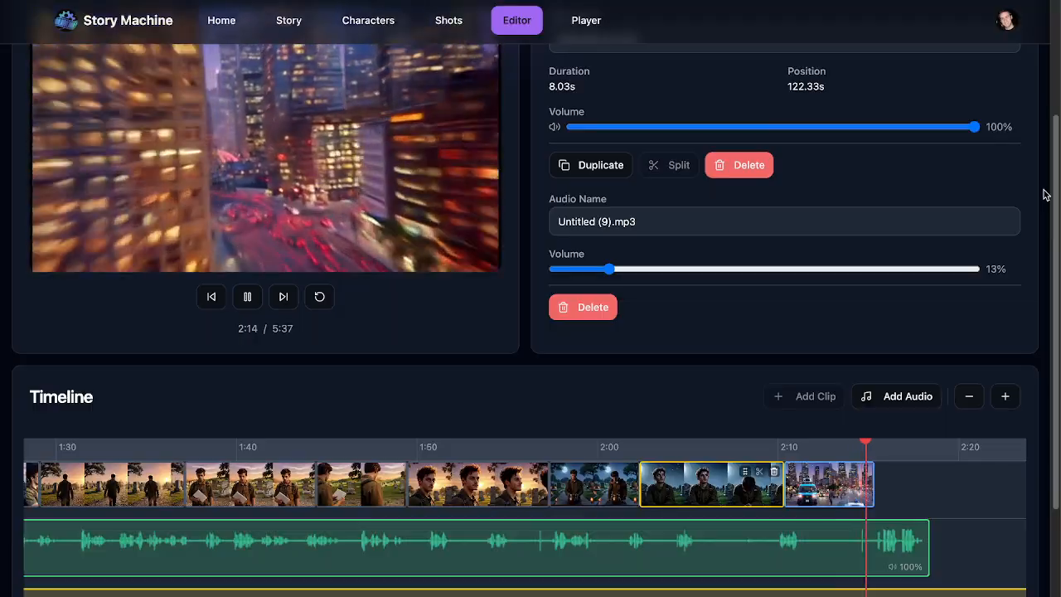
# Extend the end of the final Night Falls cityscape clip to 8.03 s and play it back
pyautogui.click(854, 489)
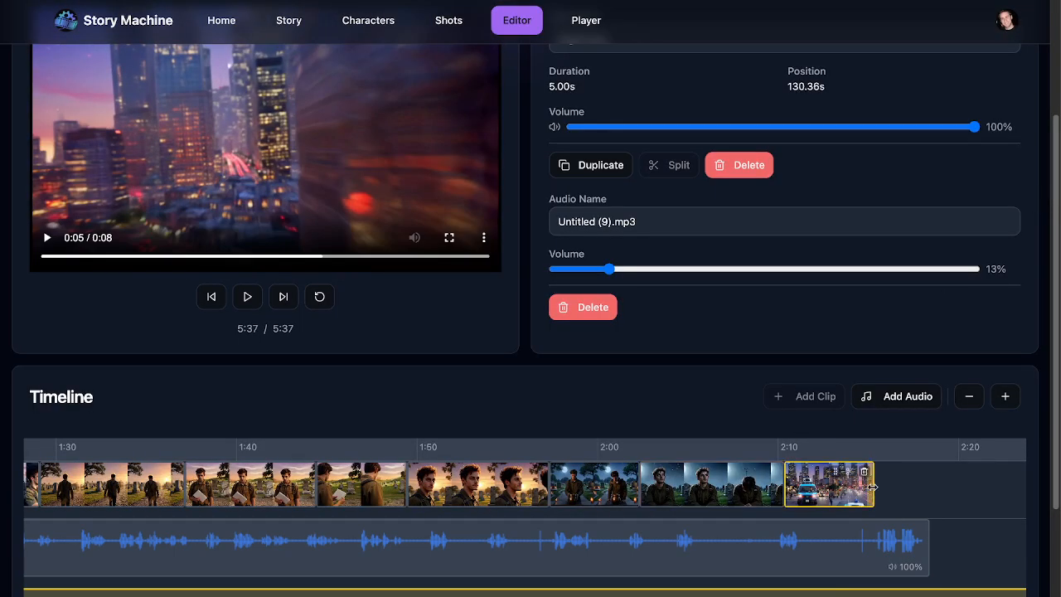
pyautogui.moveTo(869, 489); pyautogui.dragTo(929, 490)
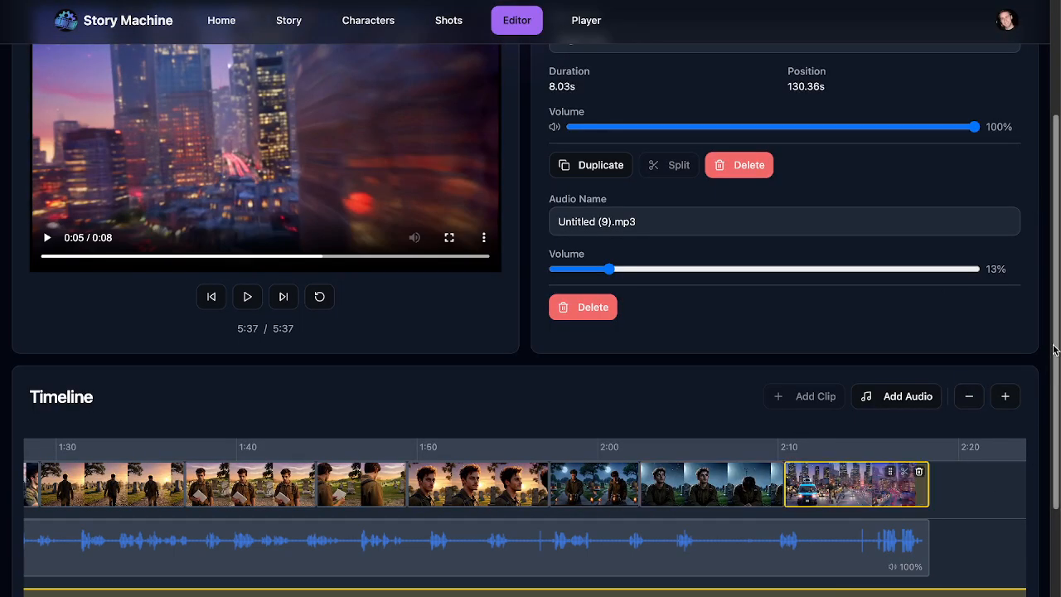
pyautogui.scroll(-1, 1057, 379)
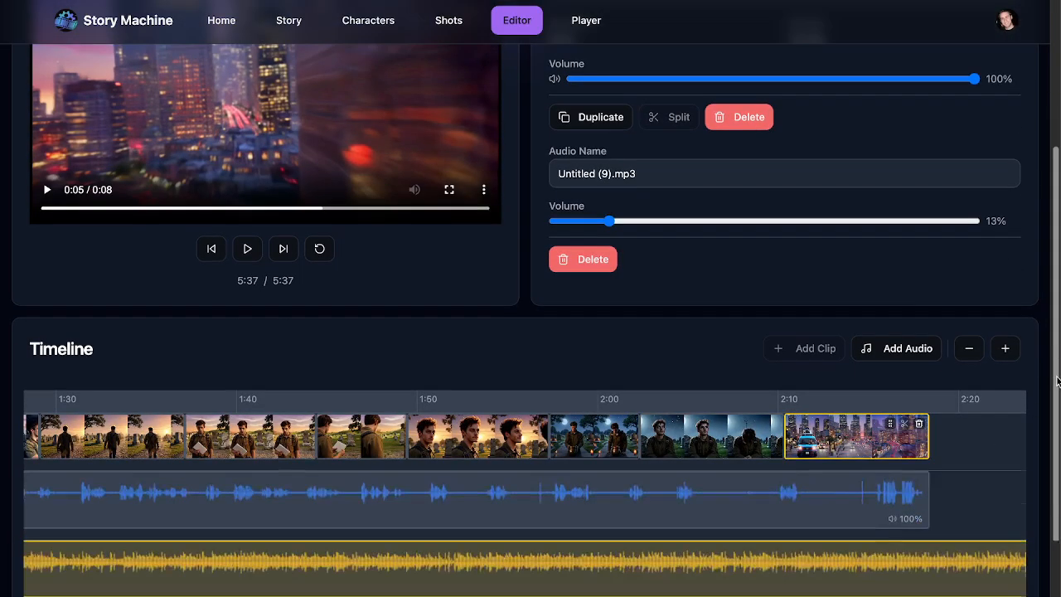
pyautogui.click(841, 405)
pyautogui.click(242, 253)
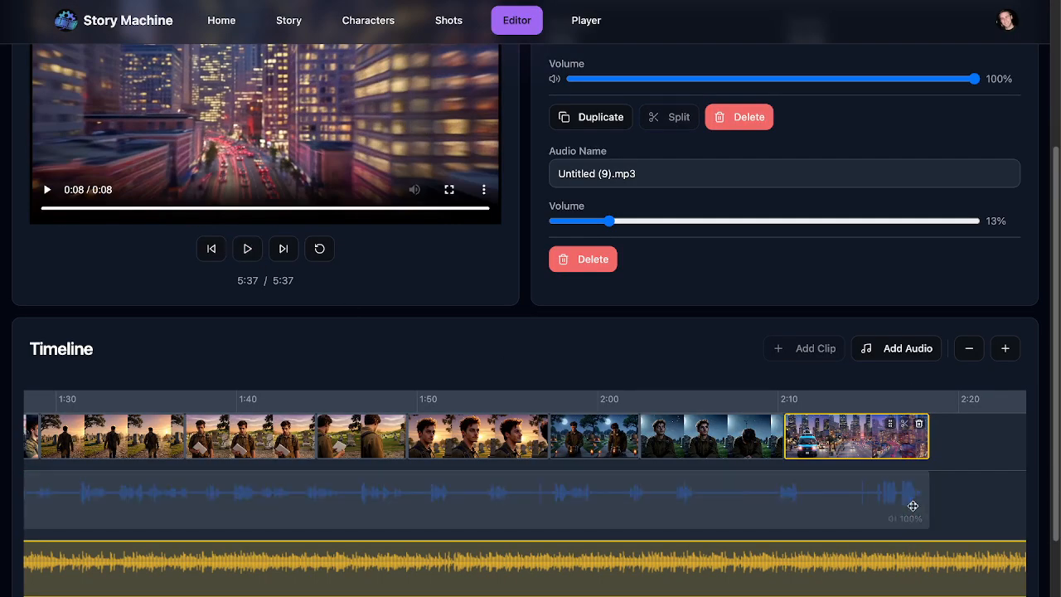
# Trim the end of the voiceover track to about 2:14, removing its last spoken section, and replay the ending
pyautogui.moveTo(922, 504); pyautogui.dragTo(844, 505)
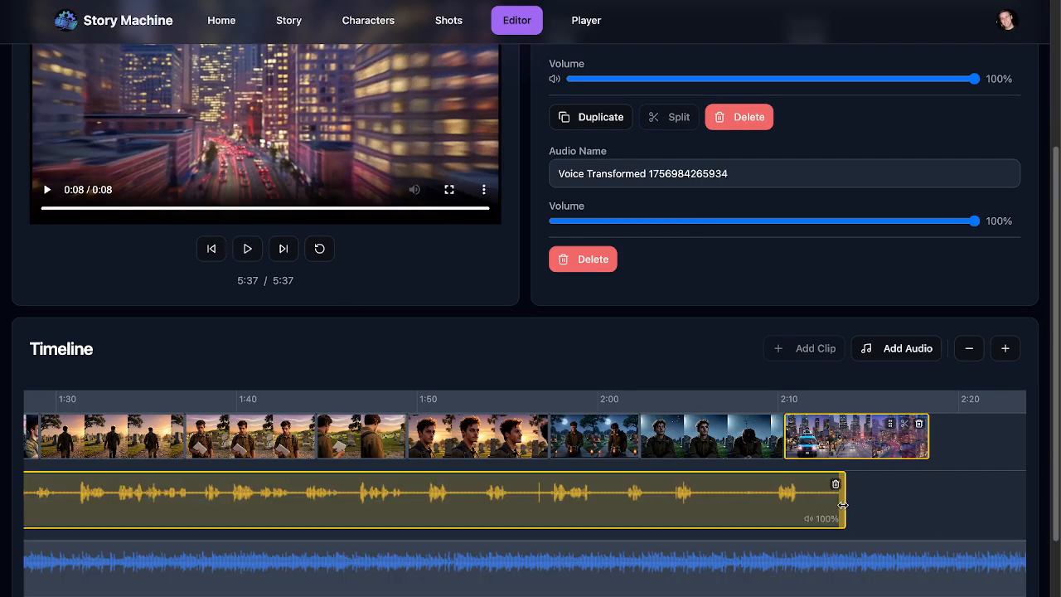
pyautogui.click(762, 416)
pyautogui.click(247, 250)
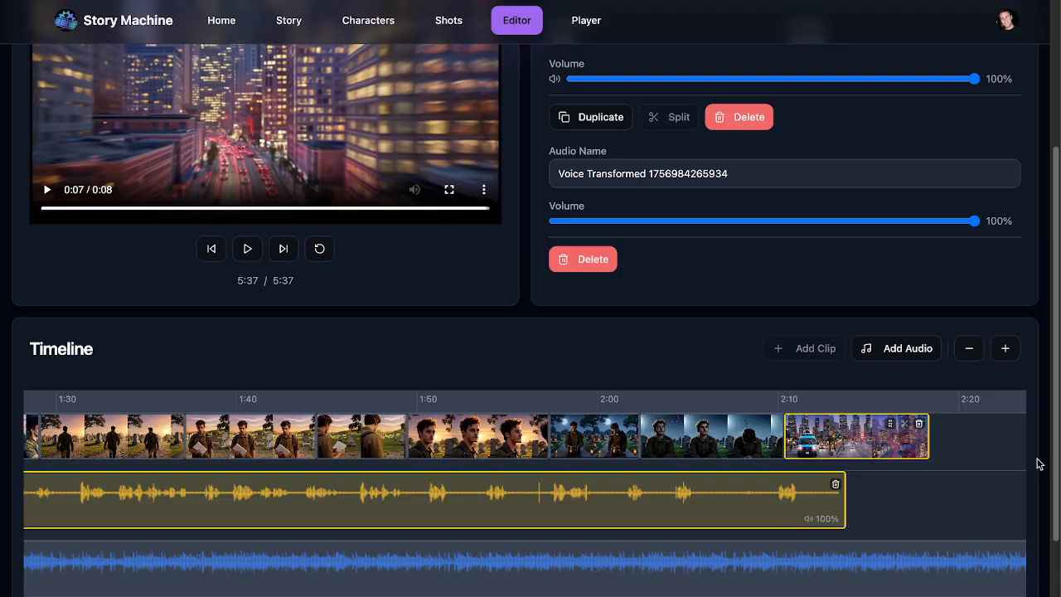
# Trim the end of the music track Untitled (9).mp3 to about 2:18, level with the end of the final cityscape clip
pyautogui.scroll(-1, 1035, 456)
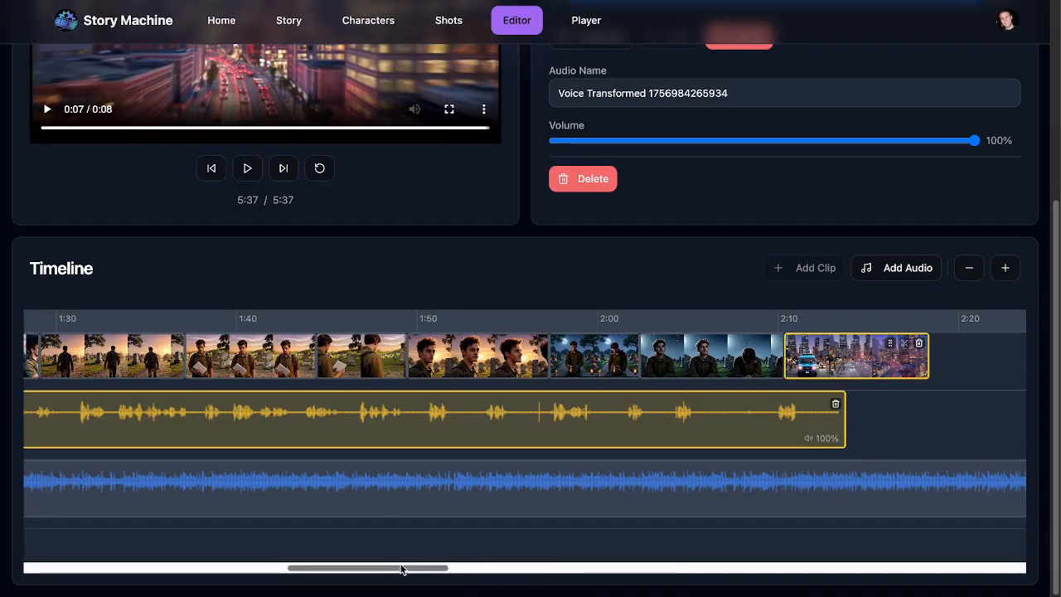
pyautogui.moveTo(406, 569); pyautogui.dragTo(997, 578)
pyautogui.click(879, 492)
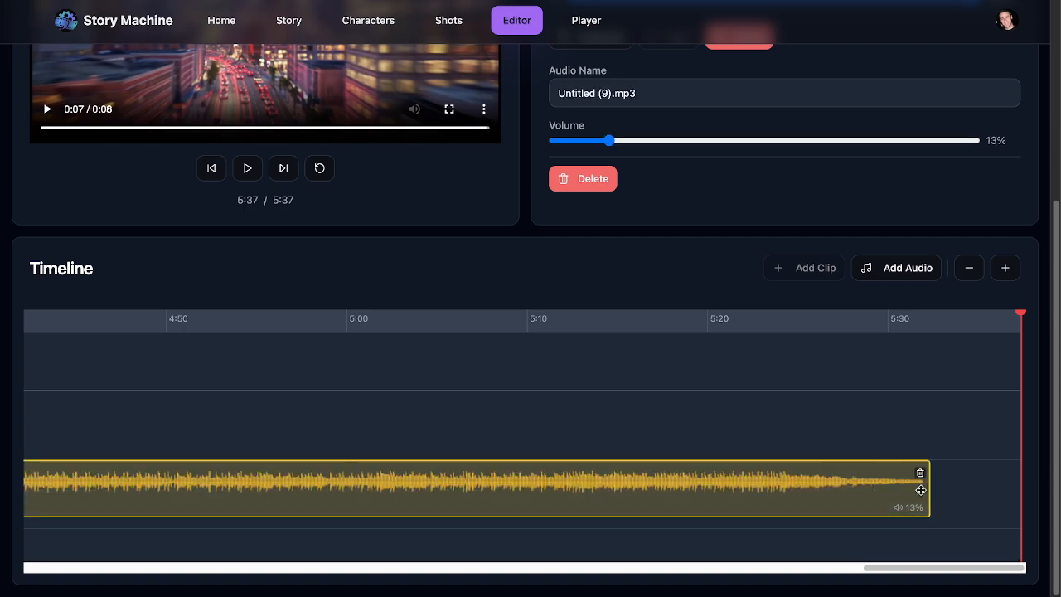
pyautogui.moveTo(878, 493); pyautogui.dragTo(137, 498)
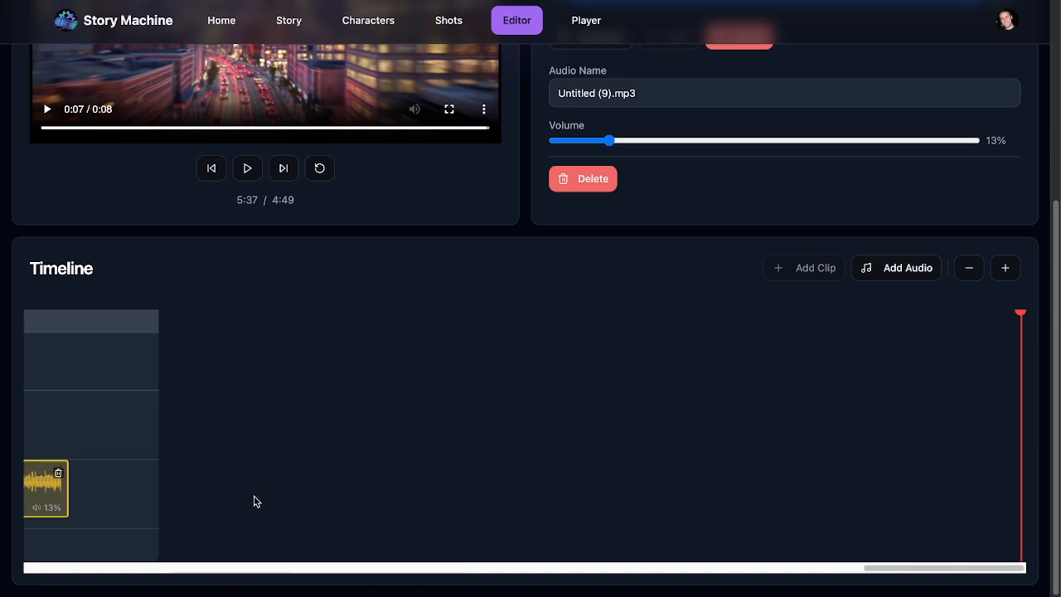
pyautogui.moveTo(867, 573); pyautogui.dragTo(758, 576)
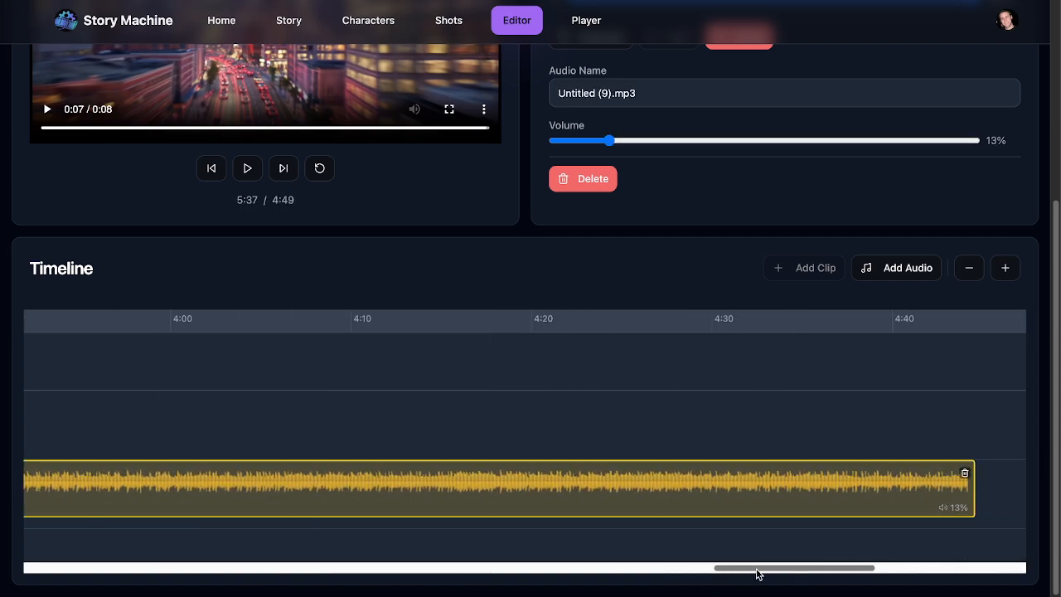
pyautogui.moveTo(966, 489); pyautogui.dragTo(310, 496)
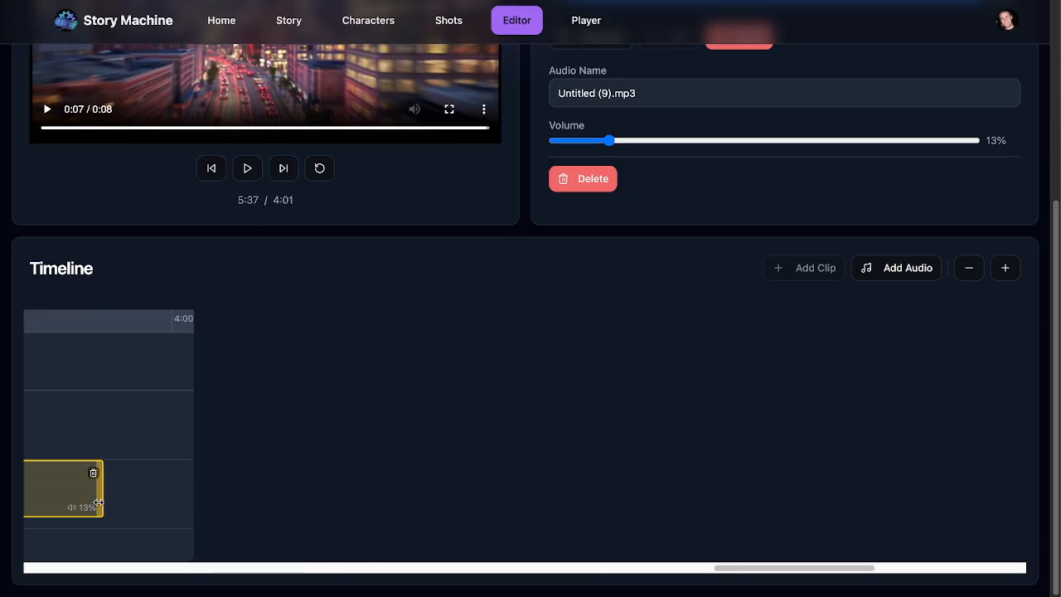
pyautogui.moveTo(887, 575); pyautogui.dragTo(721, 577)
pyautogui.moveTo(952, 489); pyautogui.dragTo(34, 489)
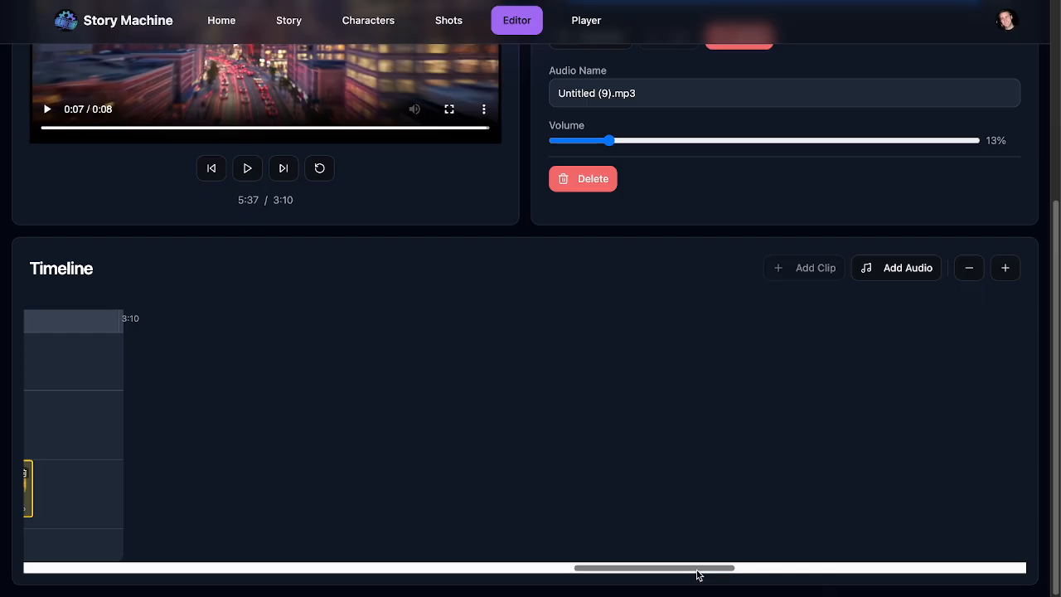
pyautogui.moveTo(696, 571); pyautogui.dragTo(537, 571)
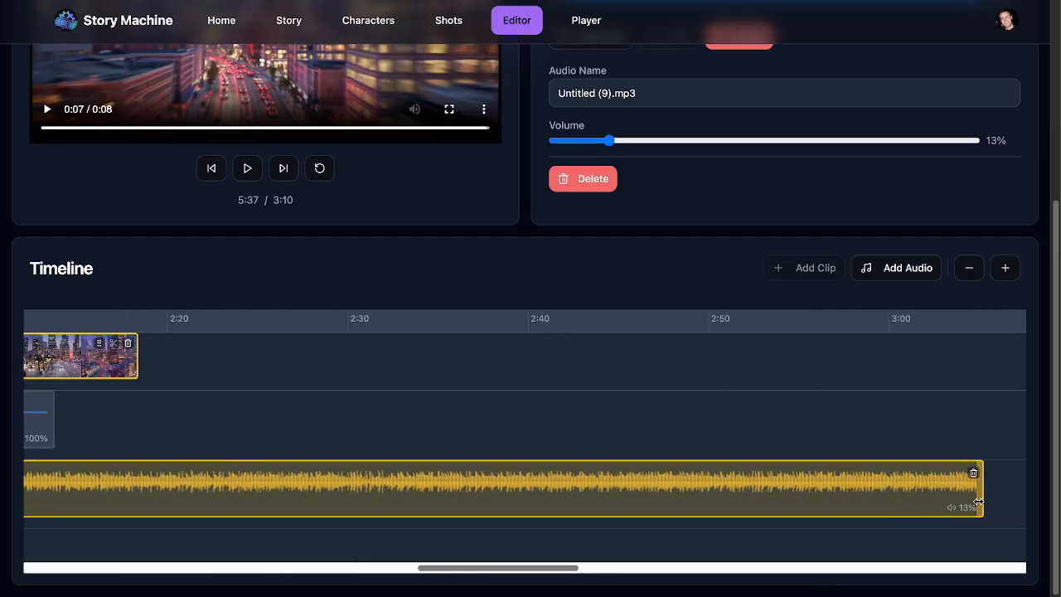
pyautogui.moveTo(982, 497)
pyautogui.mouseDown()
pyautogui.moveTo(223, 491)
pyautogui.moveTo(966, 492)
pyautogui.mouseUp()
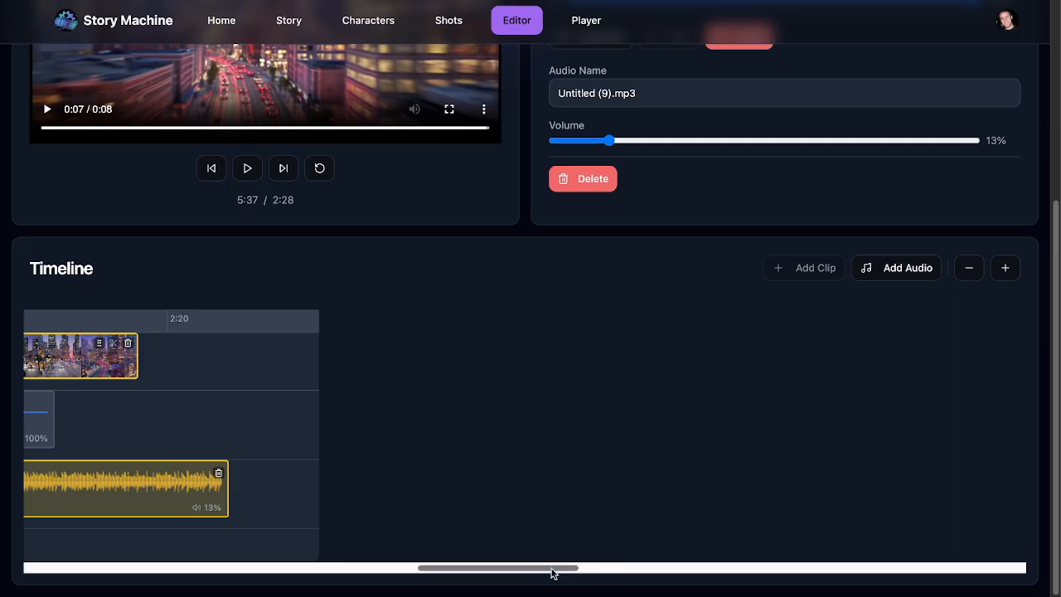
pyautogui.moveTo(554, 571); pyautogui.dragTo(423, 570)
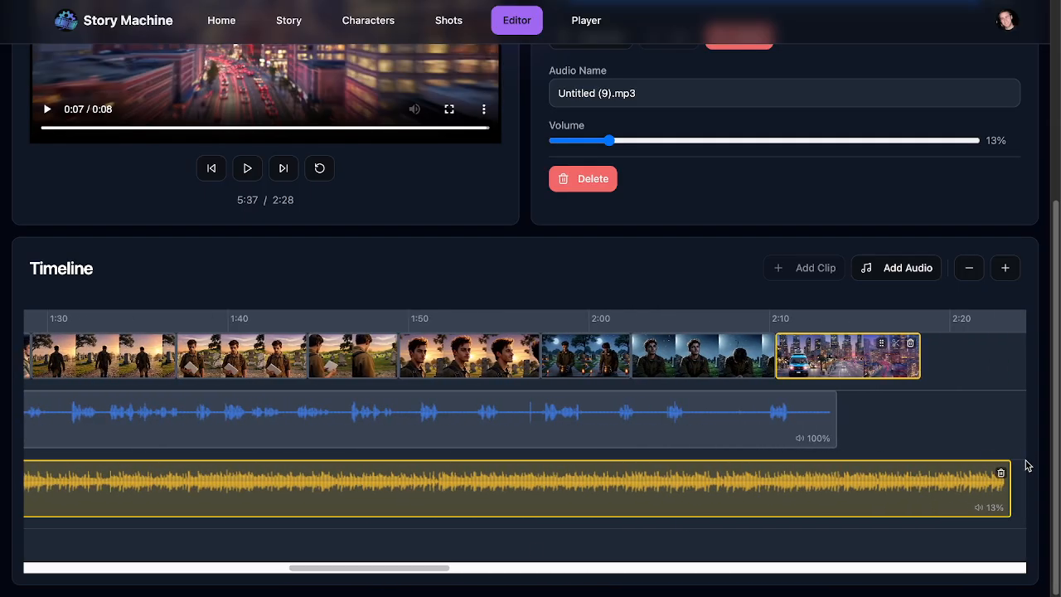
pyautogui.moveTo(1007, 492); pyautogui.dragTo(914, 493)
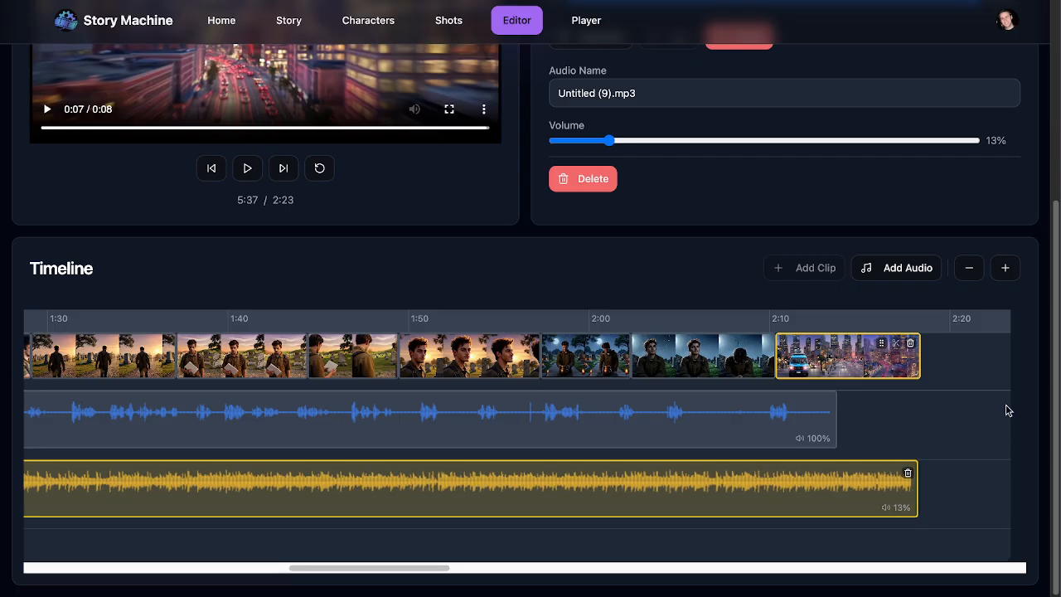
# Open the edited timeline in the video player and start exporting it
pyautogui.scroll(4, 843, 72)
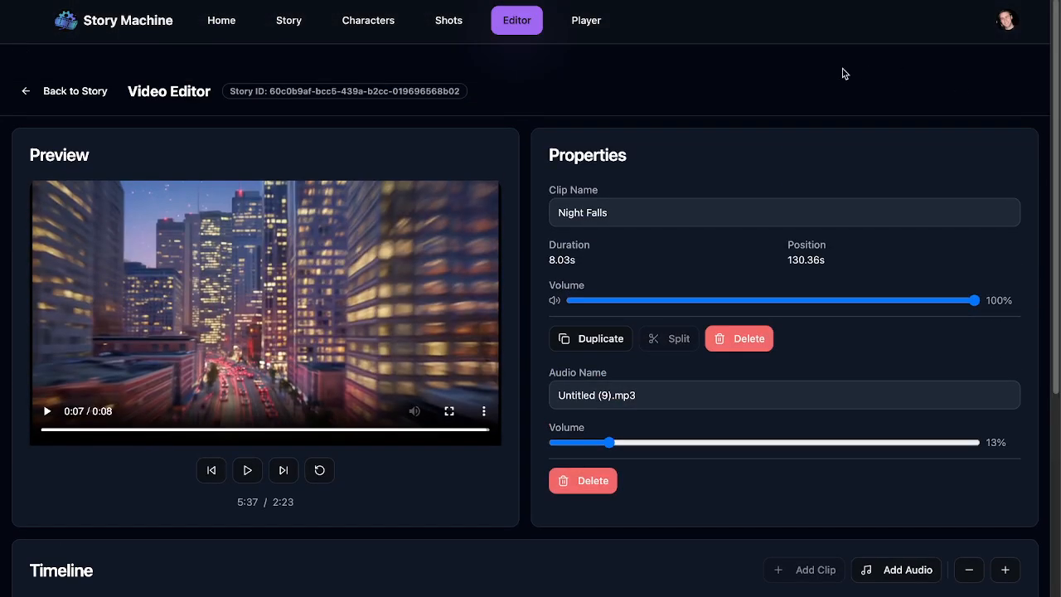
pyautogui.click(586, 26)
pyautogui.click(894, 179)
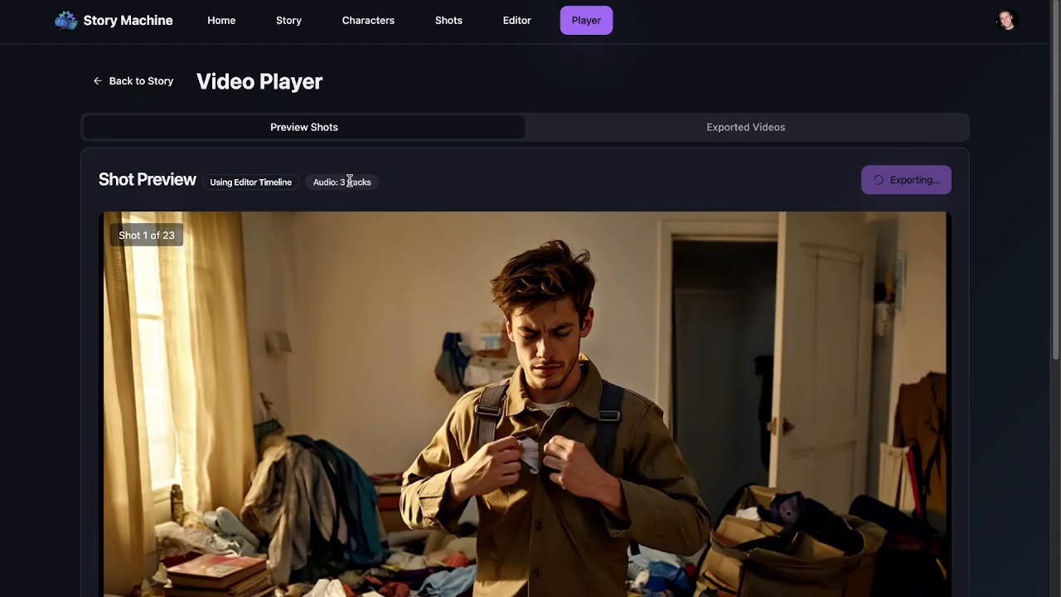
pyautogui.moveTo(340, 182); pyautogui.dragTo(393, 191)
pyautogui.click(399, 187)
pyautogui.moveTo(325, 183); pyautogui.dragTo(353, 181)
pyautogui.click(382, 176)
# Check the exported videos until the export is ready, and view the exported video in full screen
pyautogui.click(704, 130)
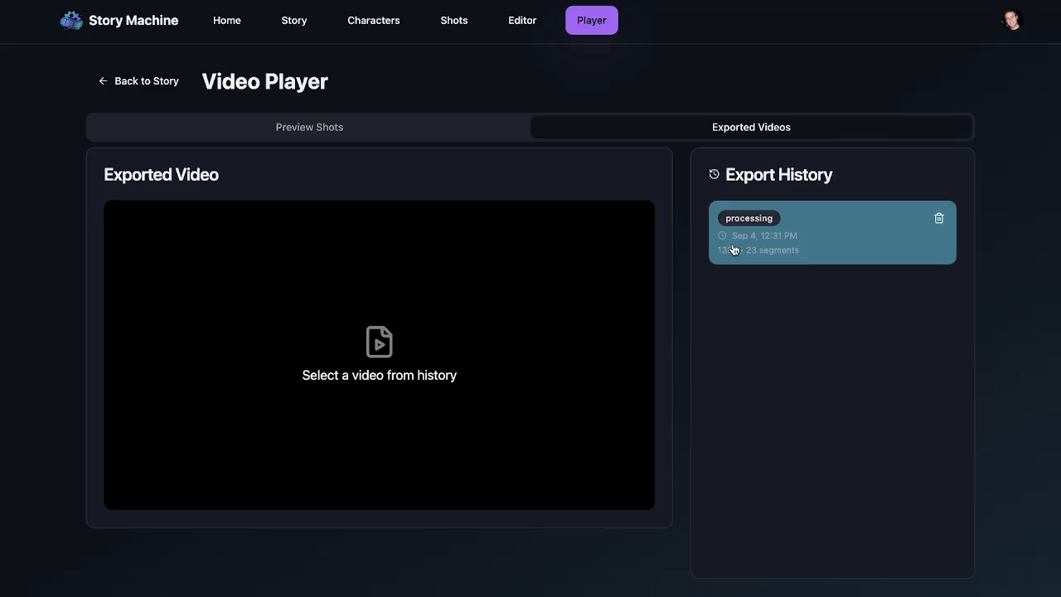
pyautogui.click(448, 130)
pyautogui.click(603, 131)
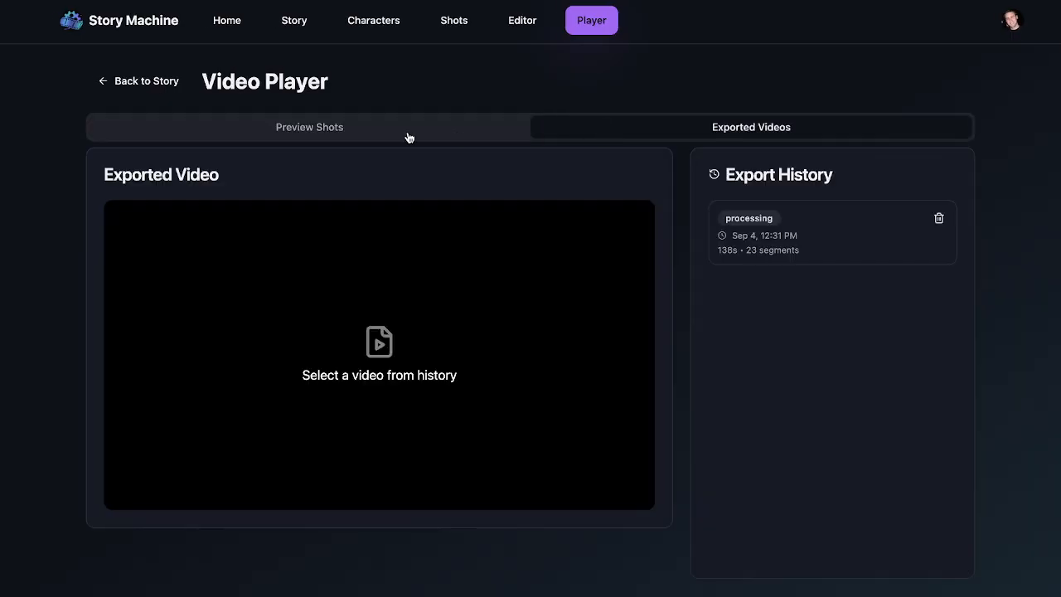
pyautogui.click(407, 135)
pyautogui.click(634, 131)
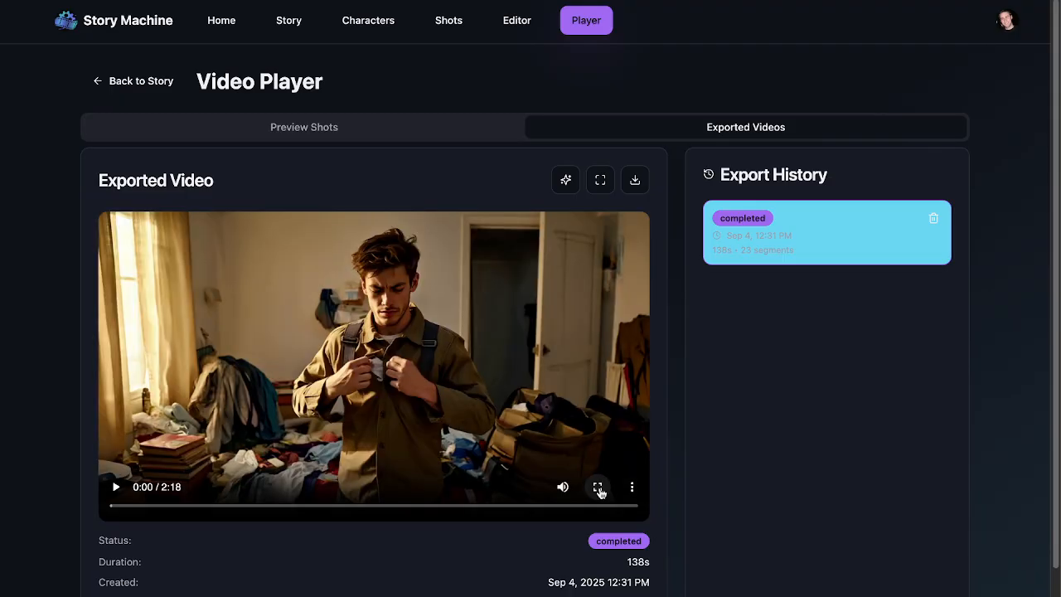
pyautogui.click(597, 488)
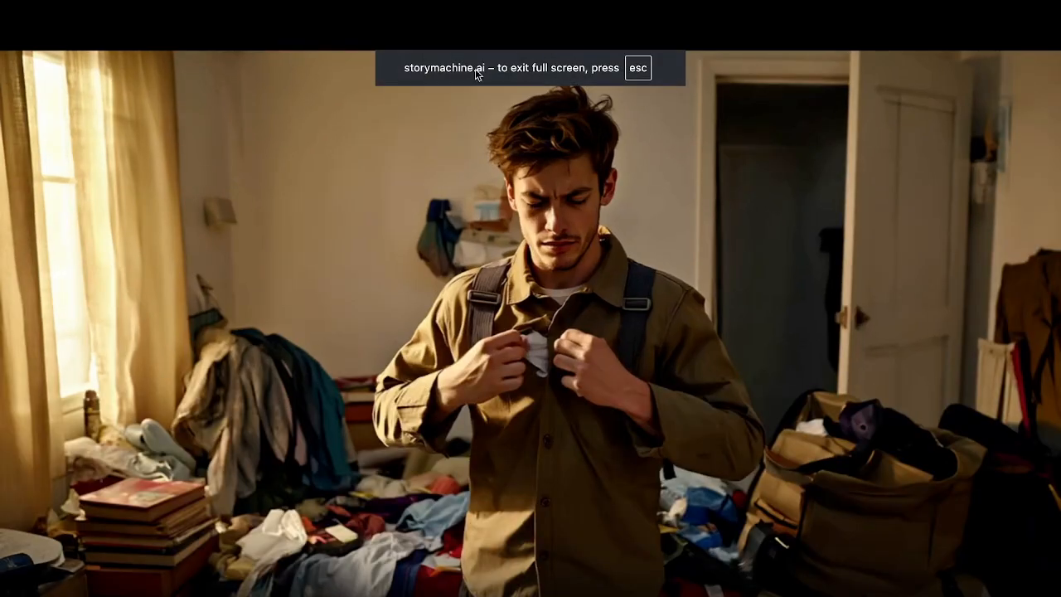